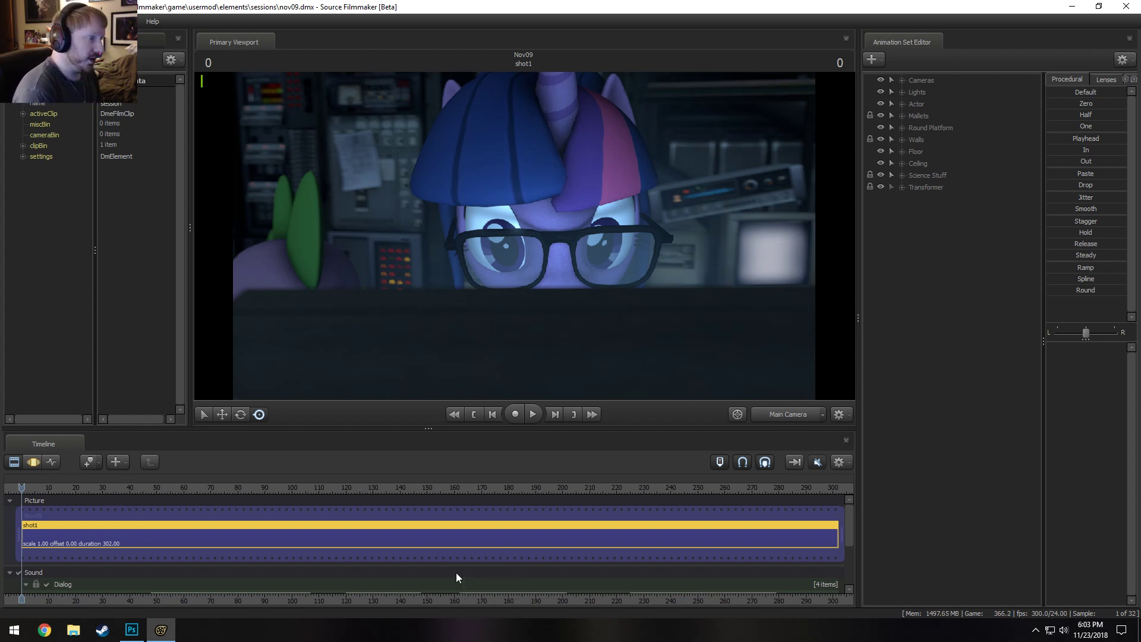
# Go to frame 28 and position the work camera beside Twilight to show her profile and the computer screen
pyautogui.click(97, 488)
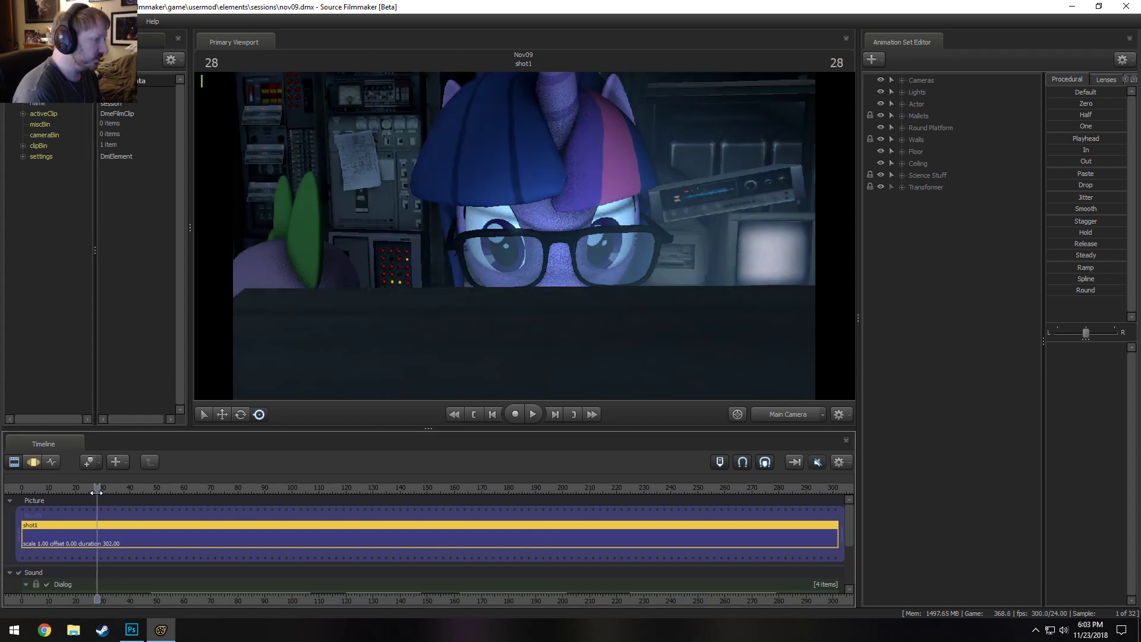
pyautogui.keyDown('ctrl'); pyautogui.click(793, 414); pyautogui.keyUp('ctrl')
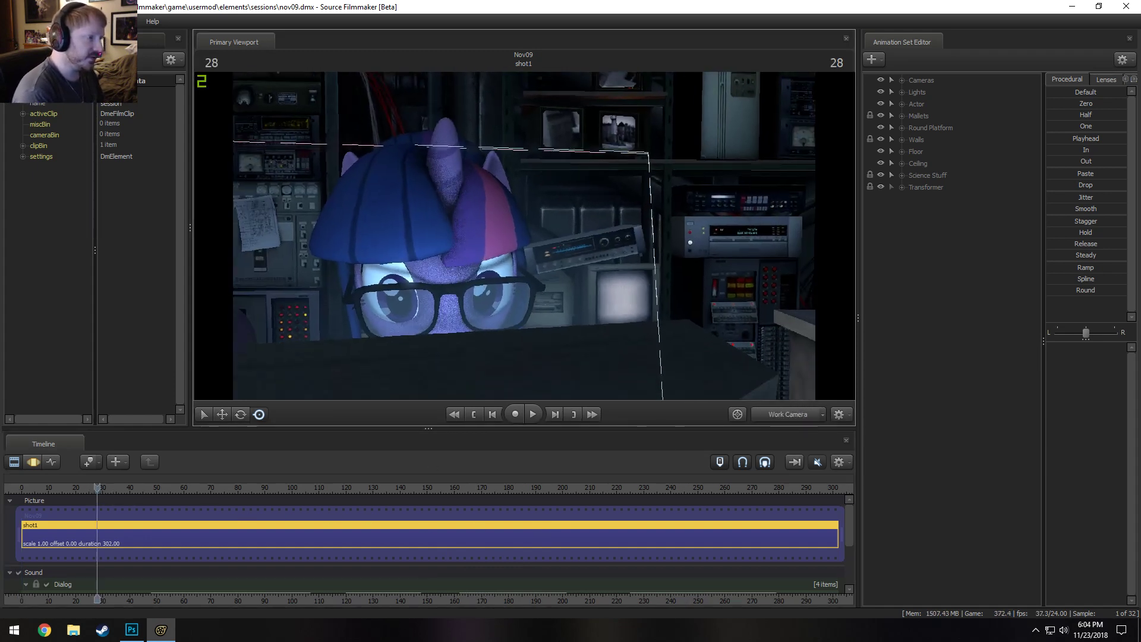
pyautogui.moveTo(523, 236)
pyautogui.mouseDown()
pyautogui.moveTo(571, 236)
pyautogui.moveTo(524, 238)
pyautogui.moveTo(511, 255)
pyautogui.moveTo(488, 226)
pyautogui.moveTo(565, 241)
pyautogui.moveTo(533, 231)
pyautogui.mouseUp()
pyautogui.press('q')
pyautogui.press('F3')
pyautogui.press('F2')
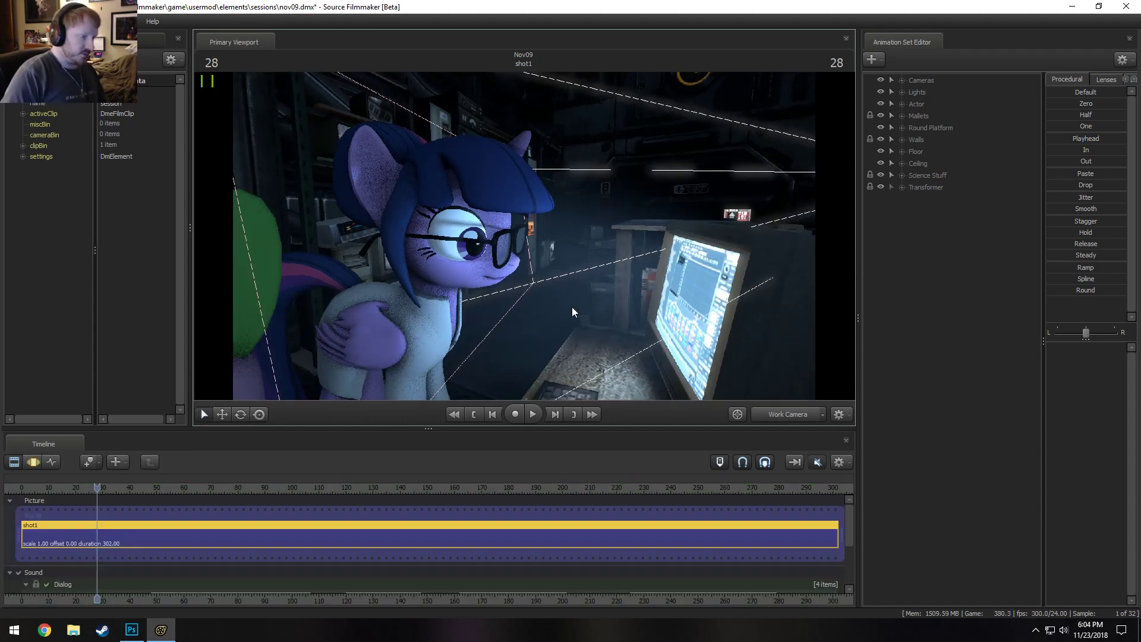
pyautogui.moveTo(852, 520); pyautogui.dragTo(879, 464)
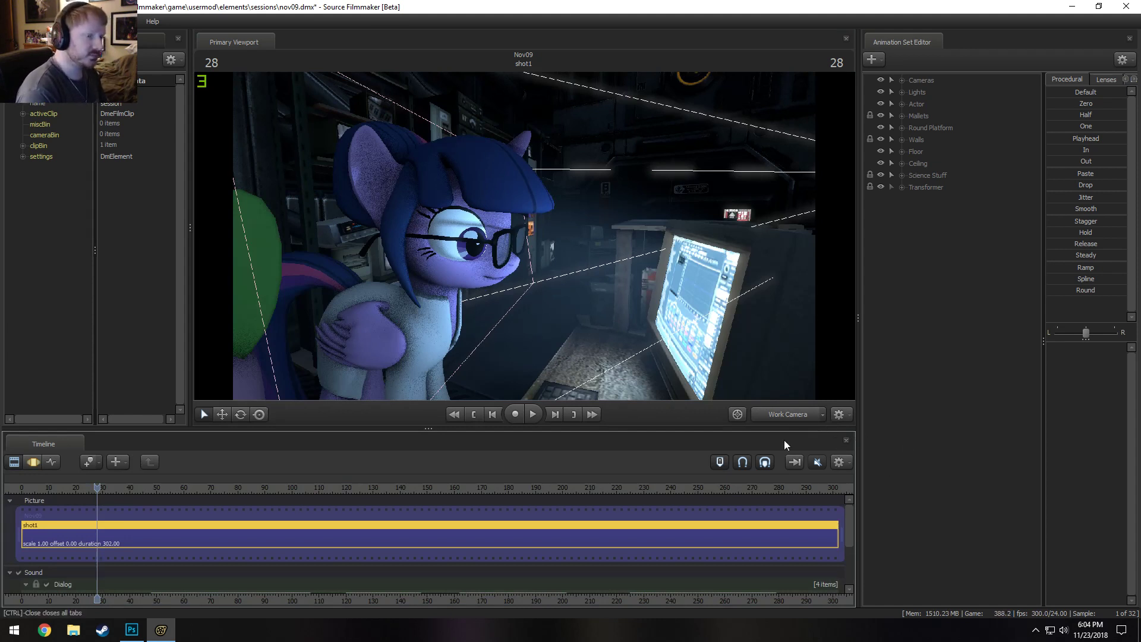
pyautogui.press('F4')
pyautogui.press('F3')
pyautogui.rightClick(915, 277)
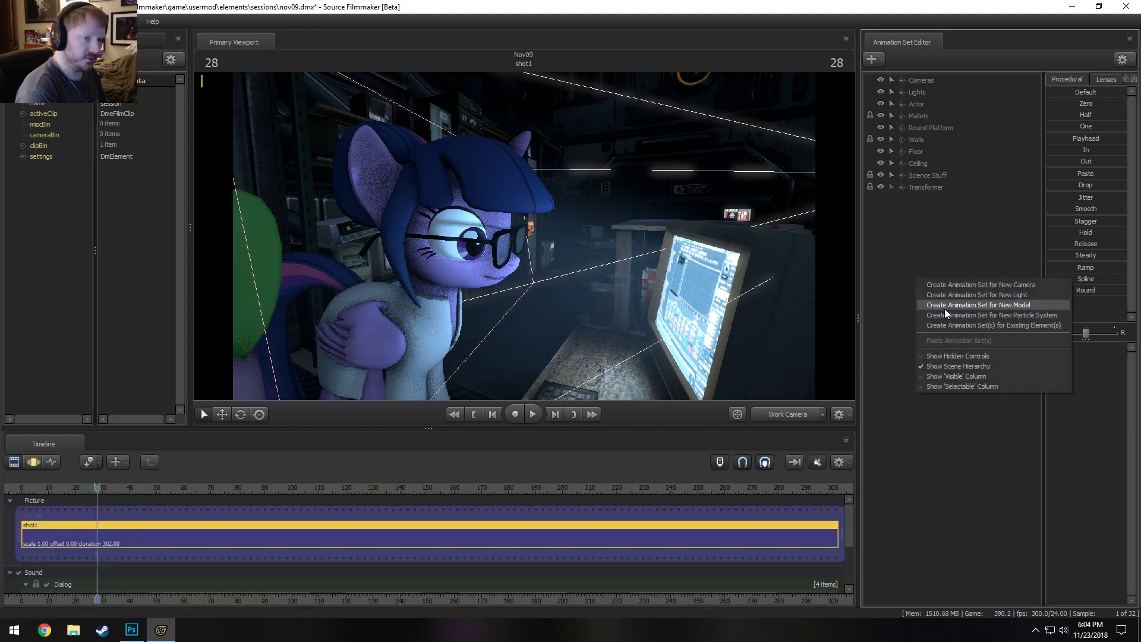
pyautogui.press('Escape')
# Examine the Blue Ambient 1 light's controls, selecting its red, green and blue color channels to check the available options
pyautogui.click(903, 92)
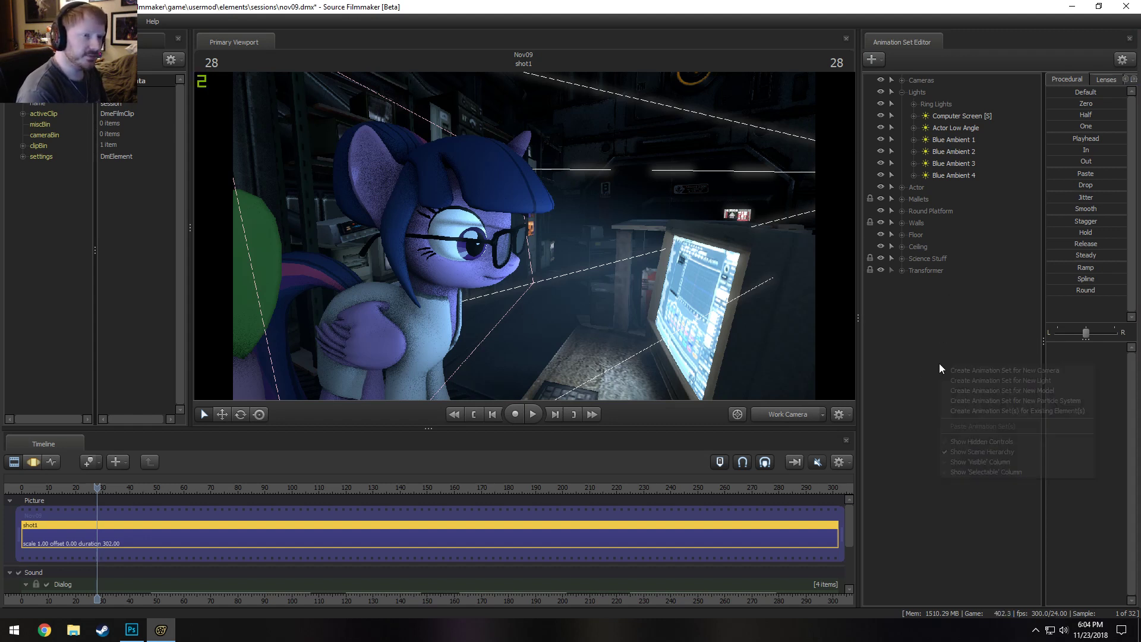
pyautogui.click(972, 141)
pyautogui.rightClick(974, 142)
pyautogui.click(918, 141)
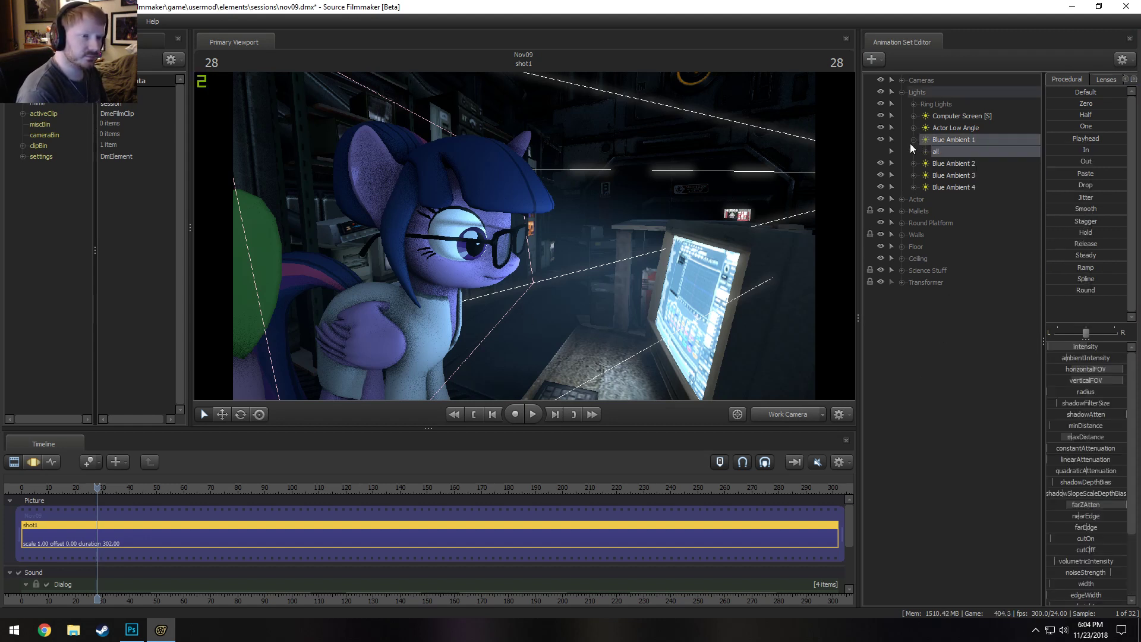
pyautogui.click(925, 151)
pyautogui.click(958, 460)
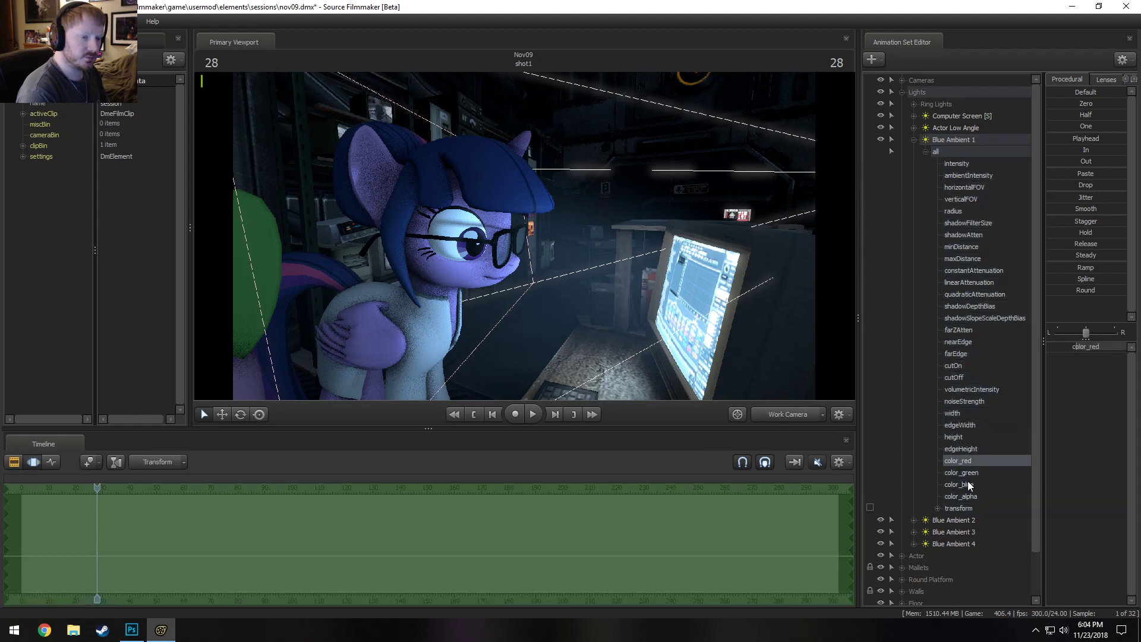
pyautogui.keyDown('shift'); pyautogui.click(968, 484); pyautogui.keyUp('shift')
pyautogui.rightClick(969, 484)
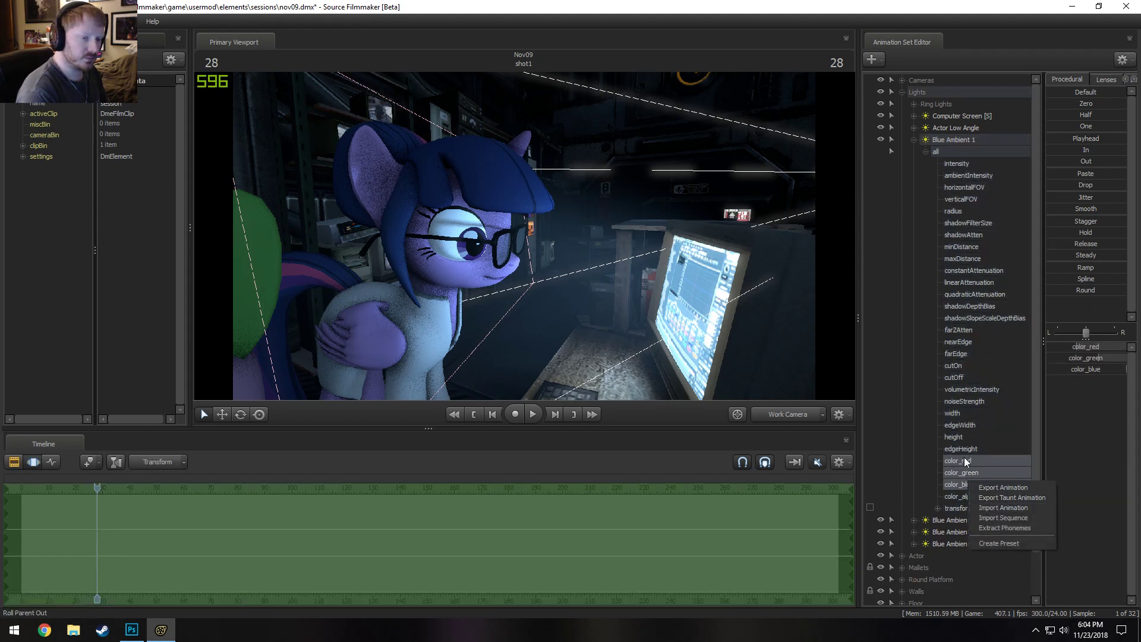
pyautogui.rightClick(802, 522)
pyautogui.click(831, 381)
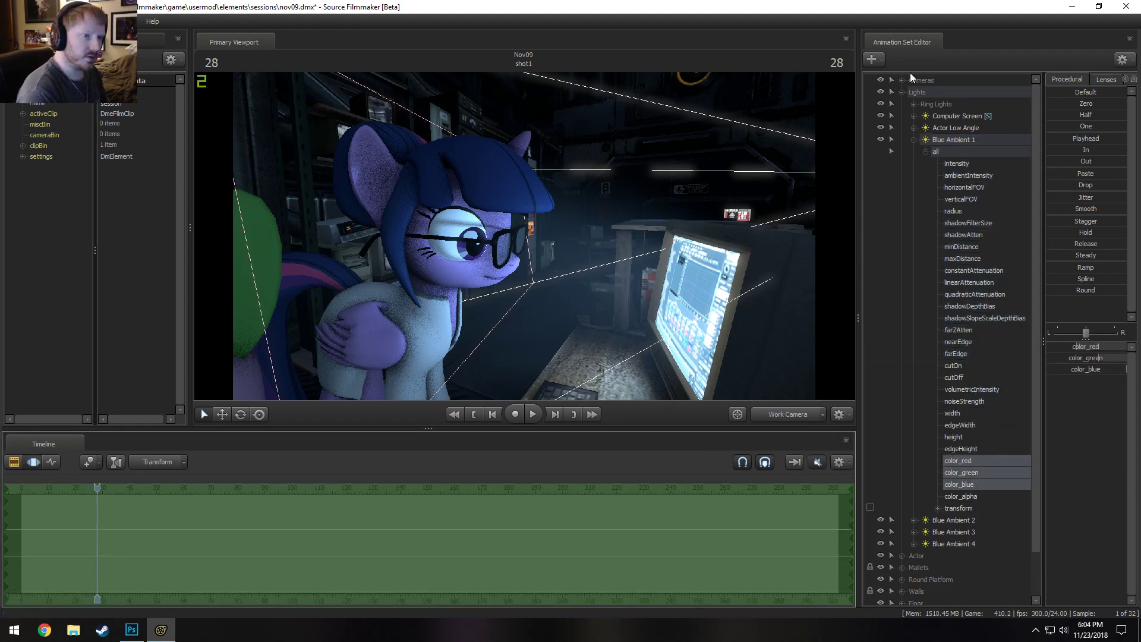
# Create an animation set for a new light
pyautogui.click(902, 92)
pyautogui.rightClick(921, 230)
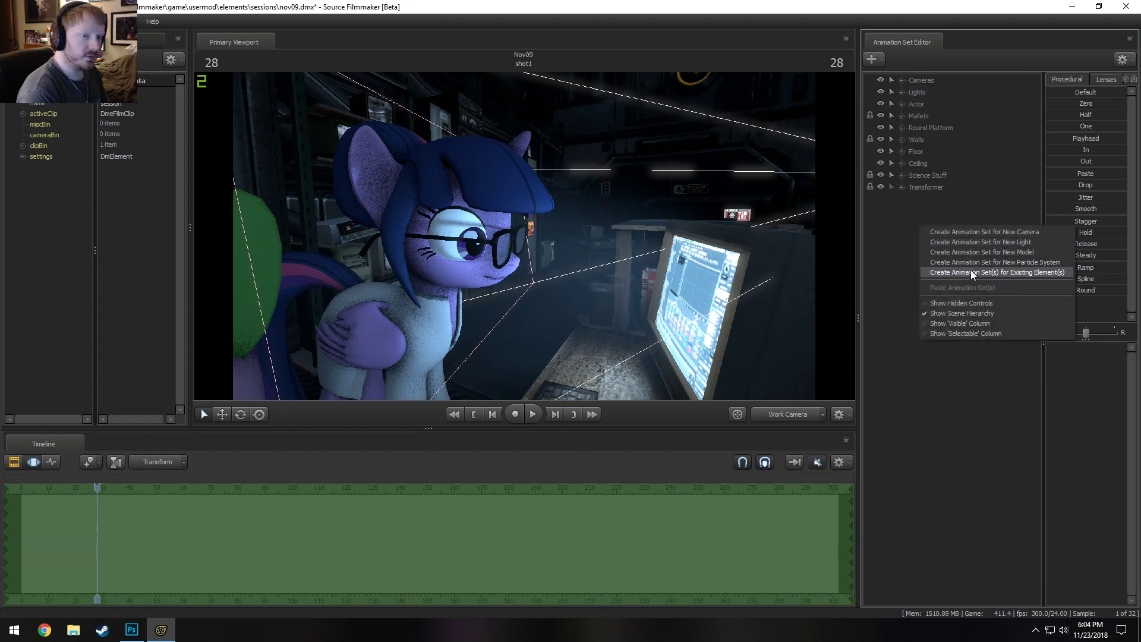
pyautogui.click(981, 242)
# Rename the new light in the Lights group to "Twilight Eye Light (Left)"
pyautogui.click(902, 92)
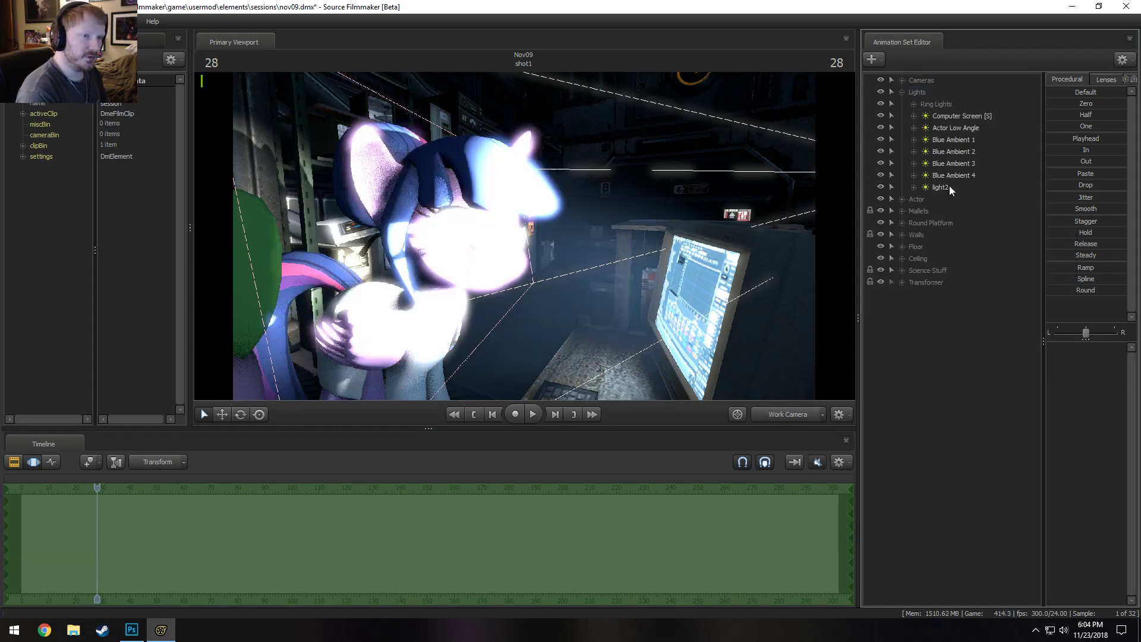
pyautogui.click(944, 188)
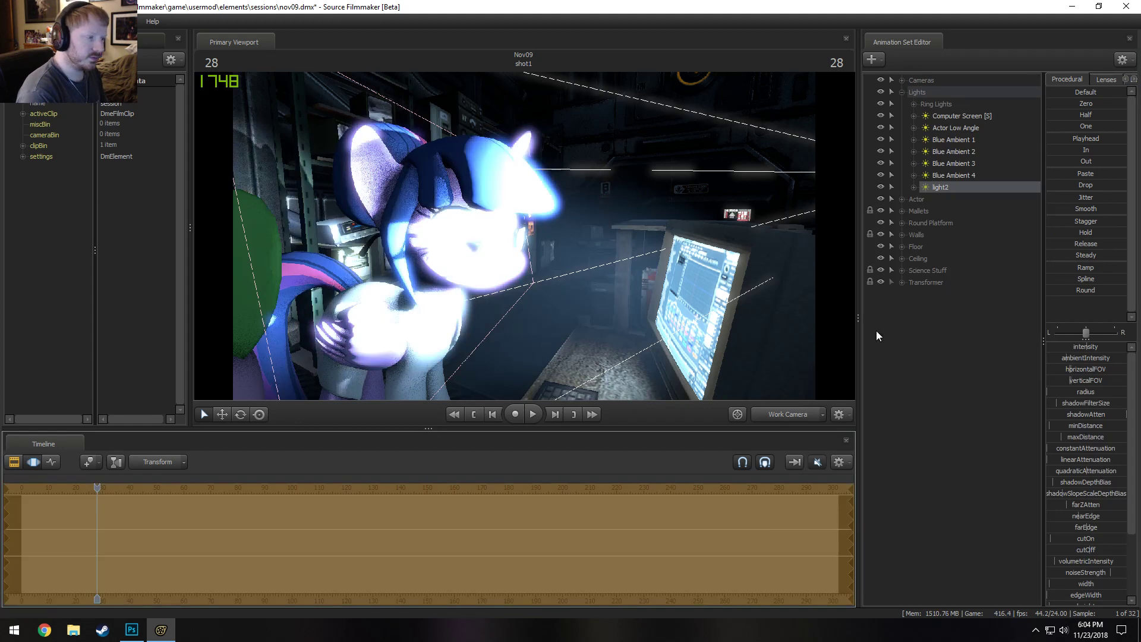
pyautogui.rightClick(940, 187)
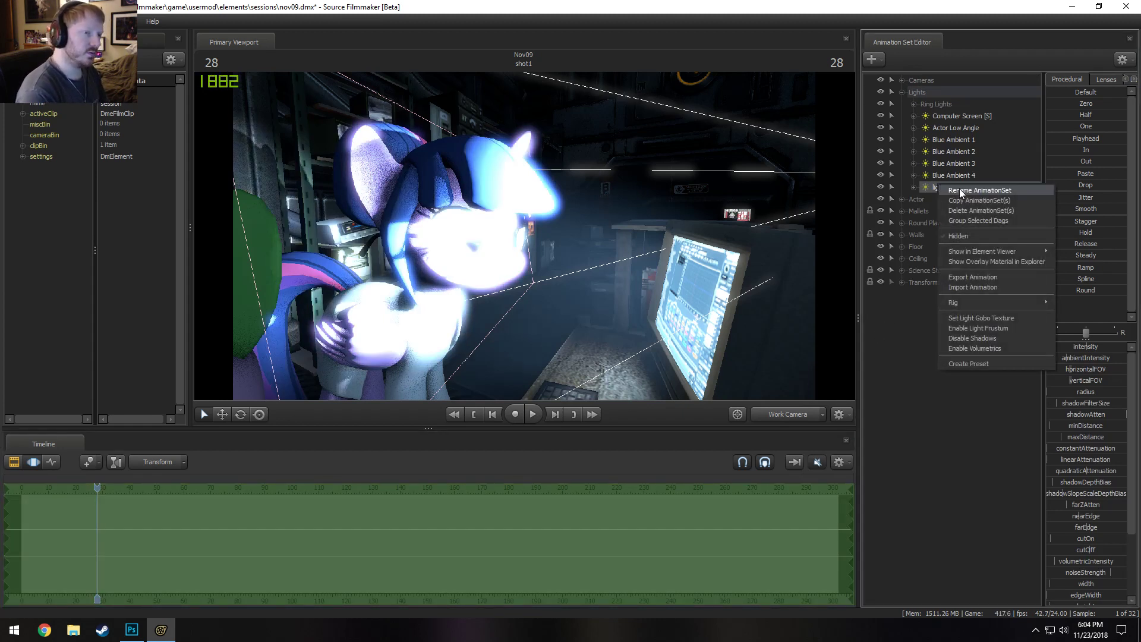
pyautogui.click(960, 190)
pyautogui.write('z')
pyautogui.press('BackSpace')
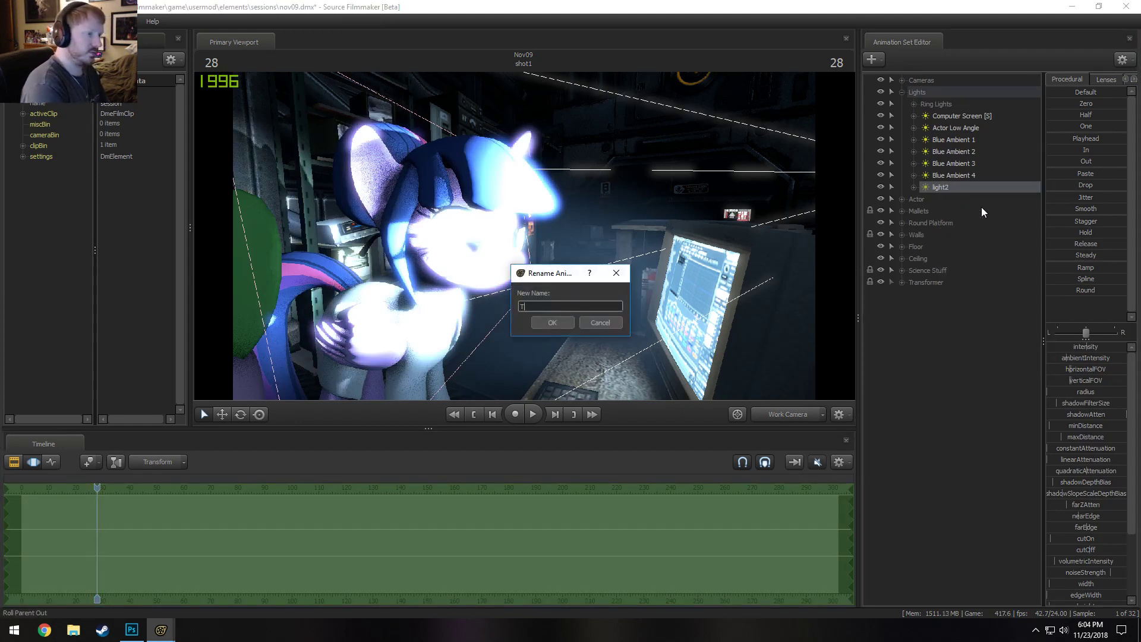
pyautogui.write('Twilight Eye L')
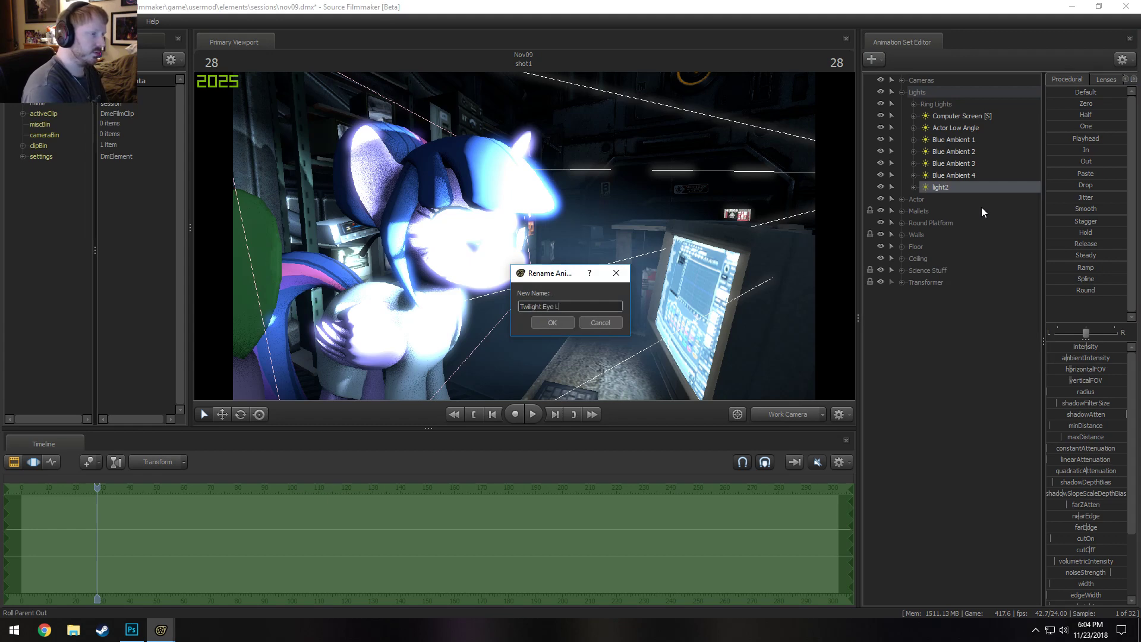
pyautogui.write('ight (Left)')
pyautogui.press('Return')
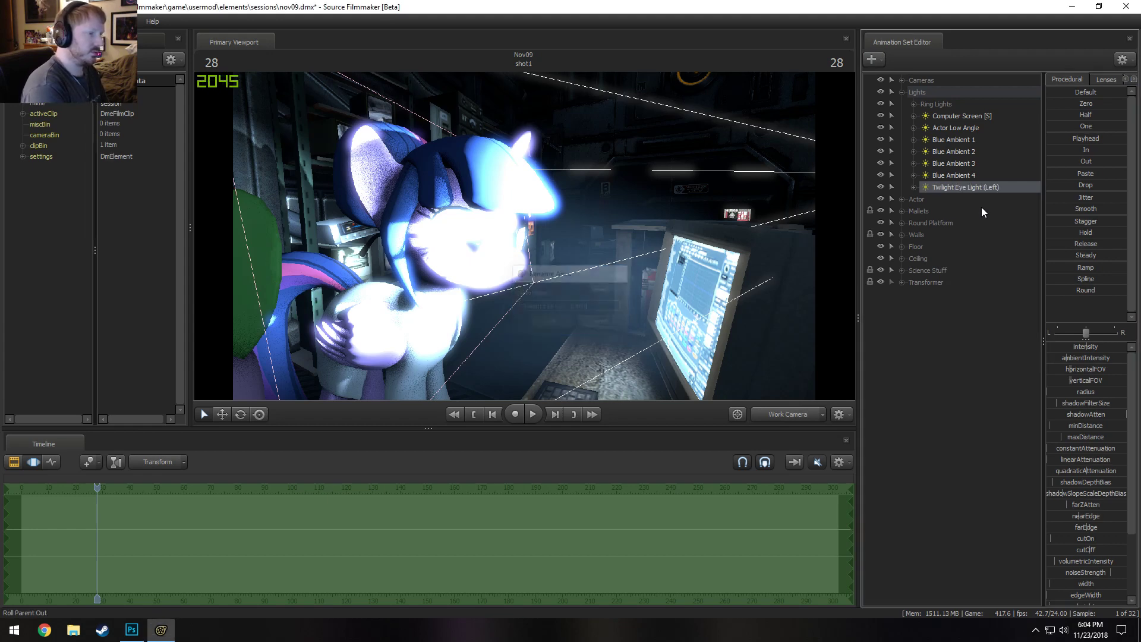
# View the scene through Twilight Eye Light (Left) and remap its horizontalFOV range to a maximum of 12
pyautogui.moveTo(978, 186); pyautogui.dragTo(515, 227)
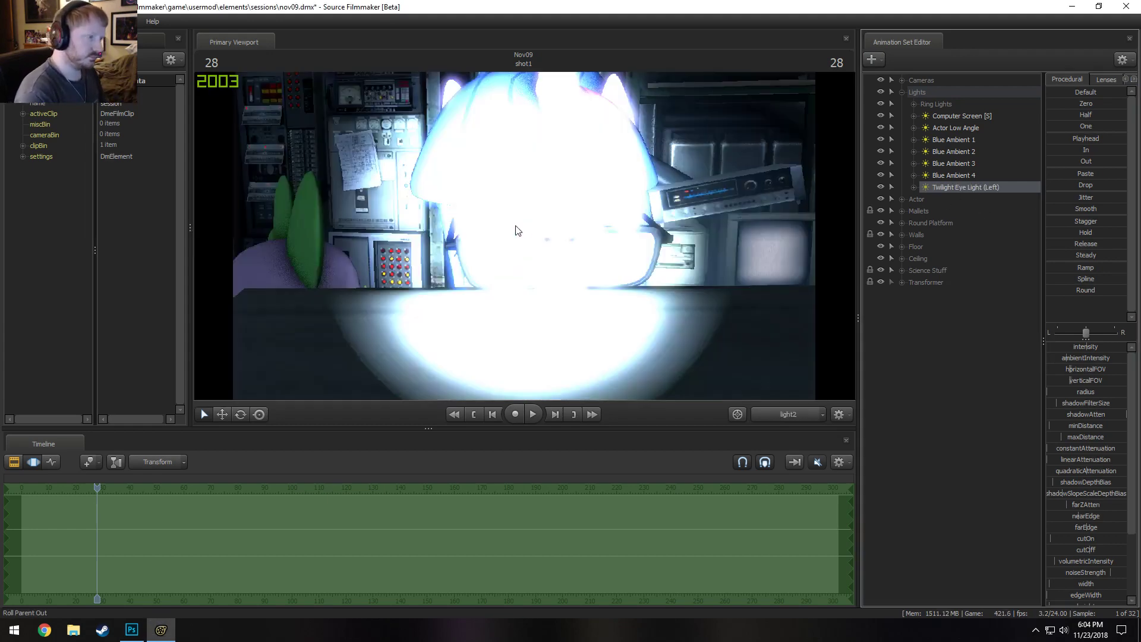
pyautogui.press('F2')
pyautogui.press('F3')
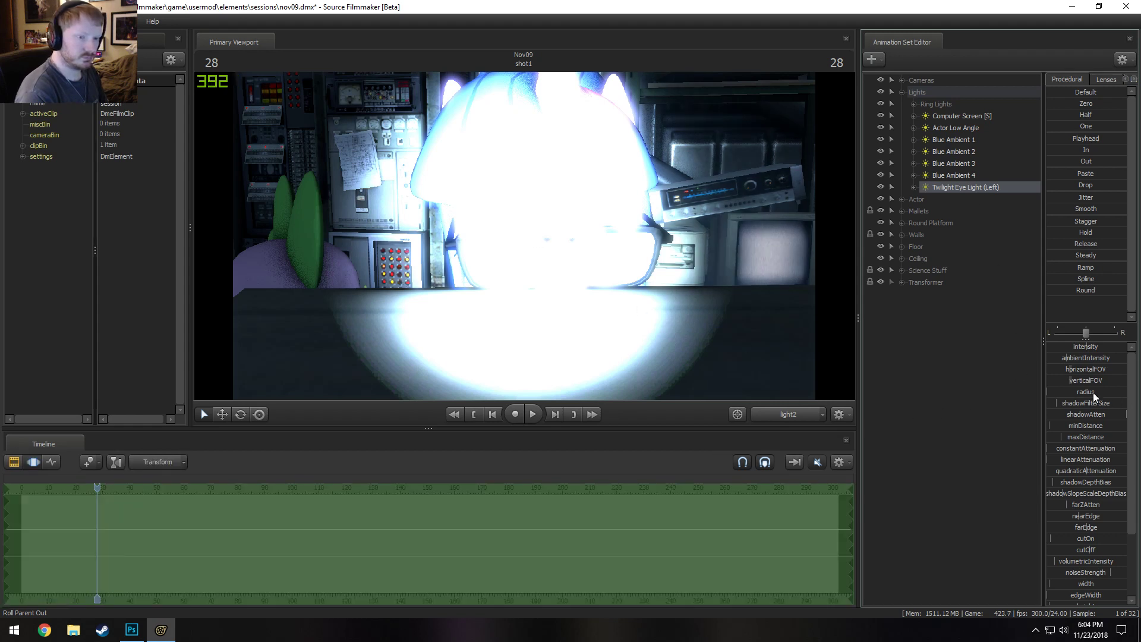
pyautogui.rightClick(1086, 370)
pyautogui.click(1099, 381)
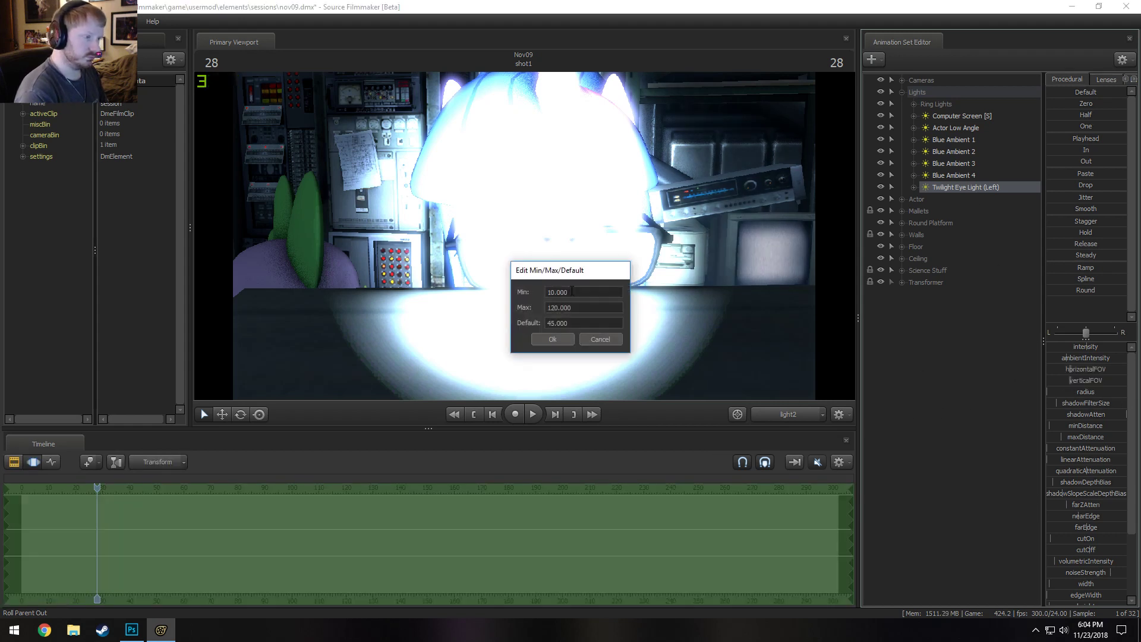
pyautogui.moveTo(572, 290); pyautogui.dragTo(499, 289)
pyautogui.write('1')
pyautogui.press('Tab')
pyautogui.press('Tab')
pyautogui.press('Return')
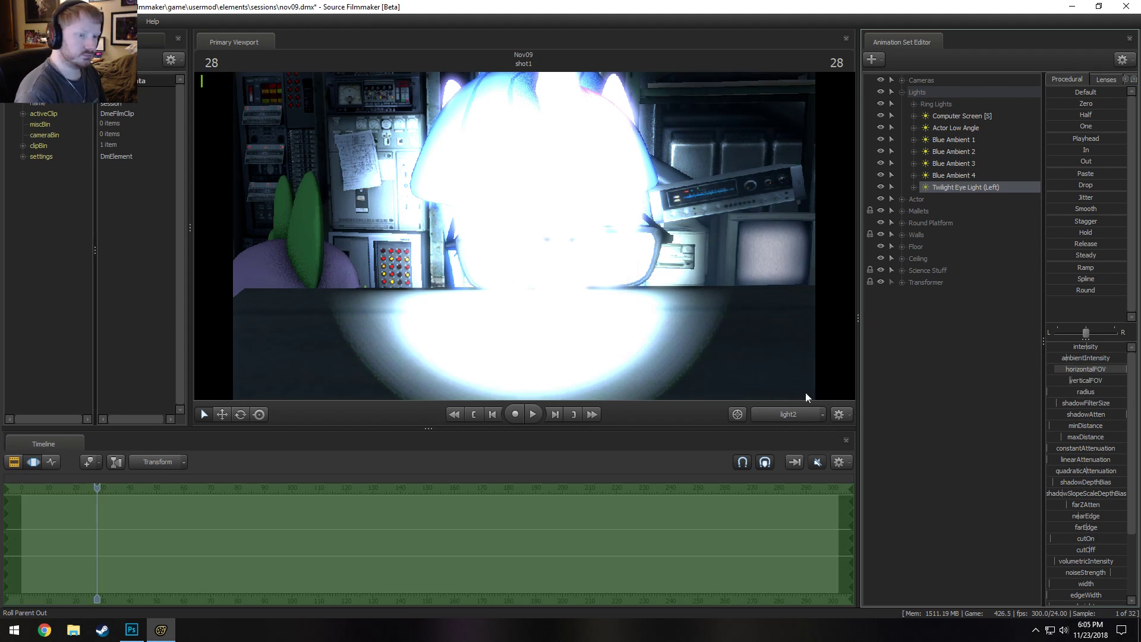
# Remap the light's verticalFOV range to a minimum of 2, a maximum of 12 and a default of 3
pyautogui.rightClick(1072, 381)
pyautogui.click(1100, 402)
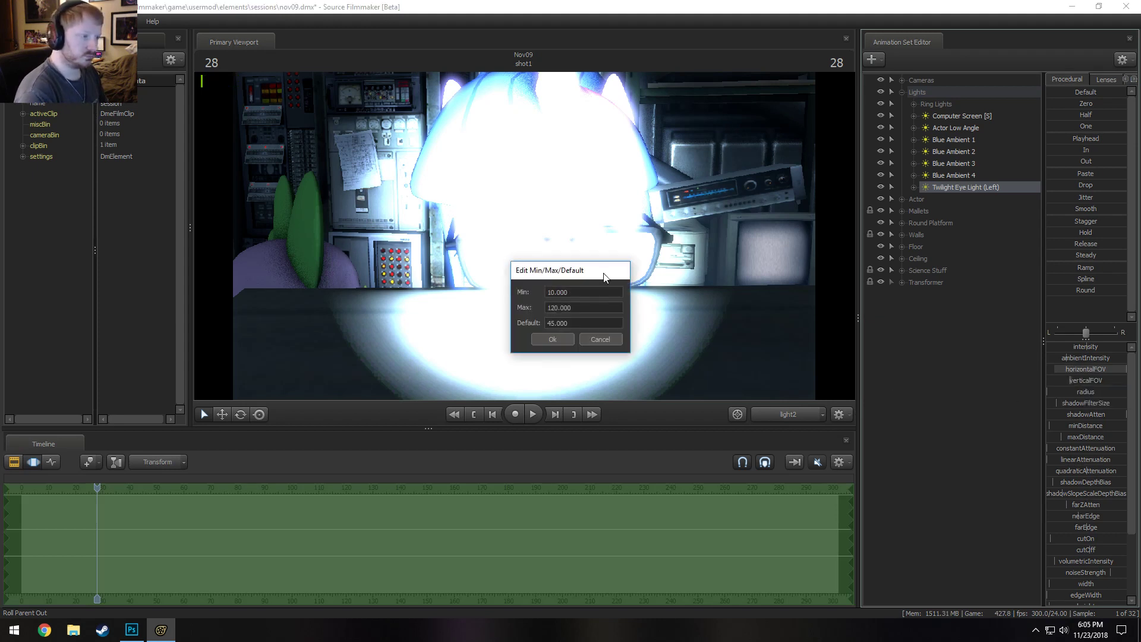
pyautogui.moveTo(600, 292); pyautogui.dragTo(418, 287)
pyautogui.write('2')
pyautogui.press('Tab')
pyautogui.write('12')
pyautogui.press('Tab')
pyautogui.write('3')
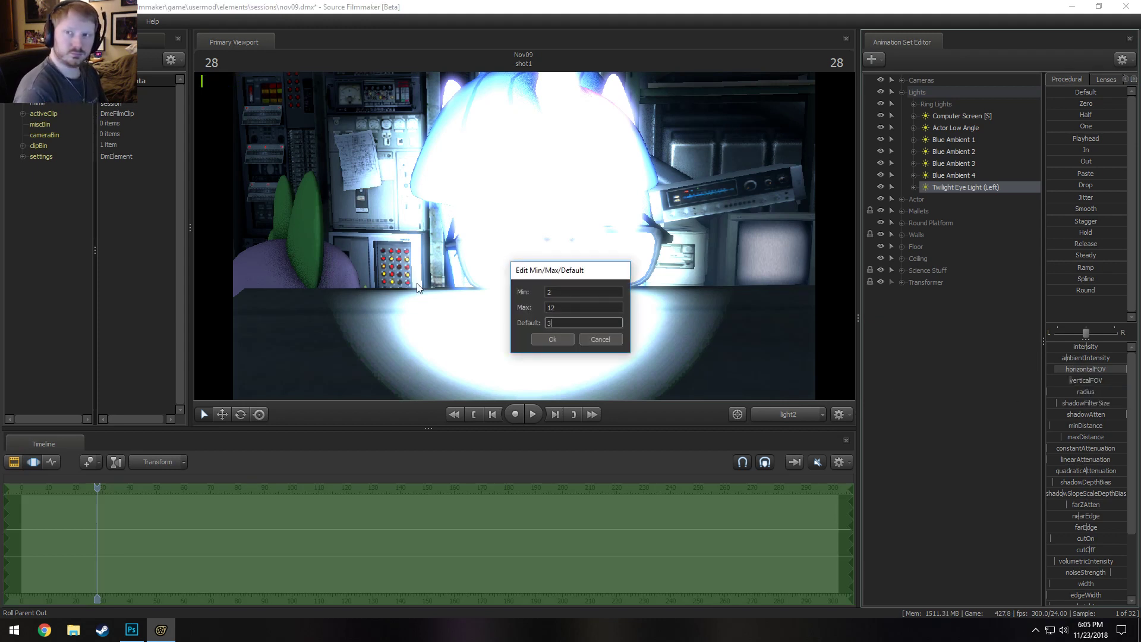
pyautogui.press('Return')
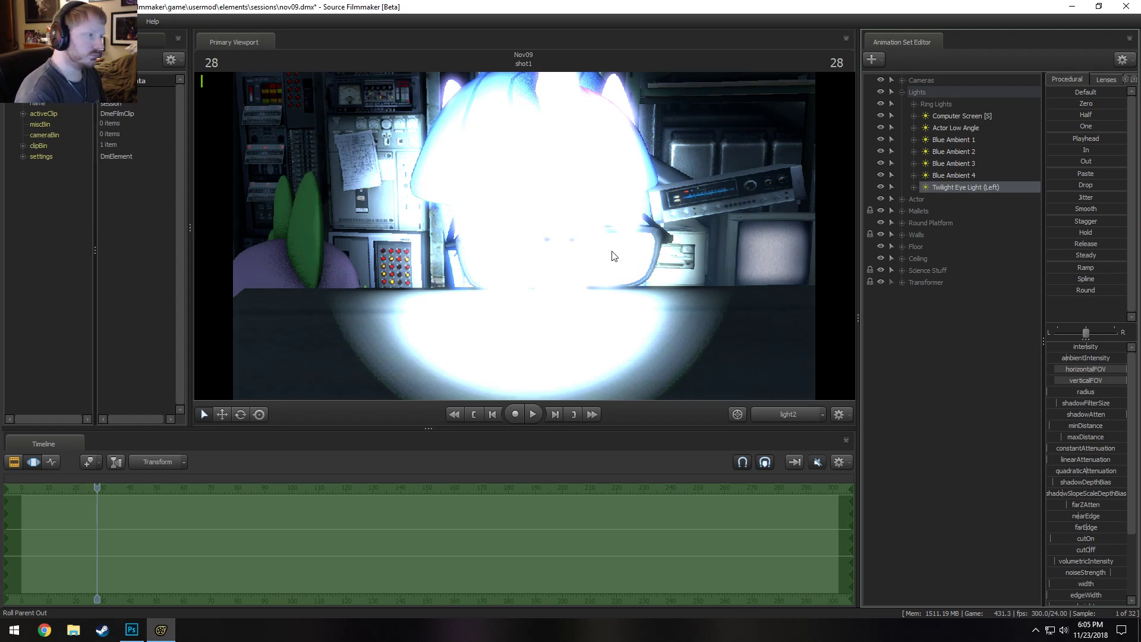
# Switch to the work camera and position it to show both characters, the computer and the eye light's beam
pyautogui.click(788, 414)
pyautogui.press('s')
pyautogui.moveTo(524, 236); pyautogui.dragTo(559, 246)
pyautogui.press('w')
pyautogui.moveTo(735, 279); pyautogui.dragTo(828, 297)
pyautogui.moveTo(670, 189); pyautogui.dragTo(671, 189)
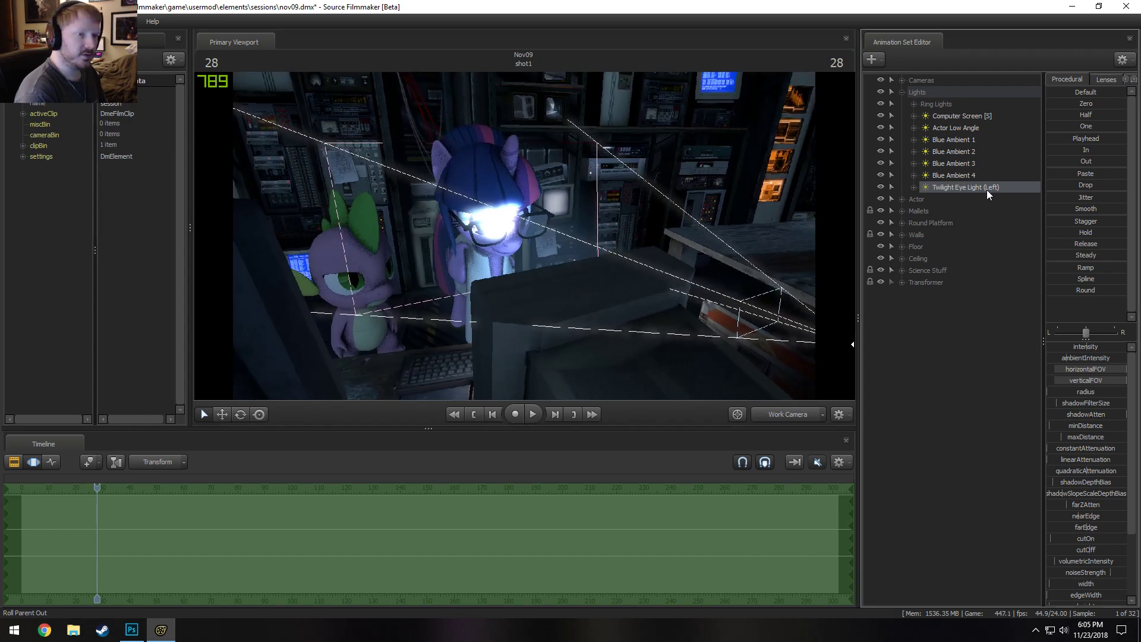
# Show the eye light's Light element in the Element Viewer and enable its uberlight option
pyautogui.rightClick(975, 196)
pyautogui.moveTo(1030, 261)
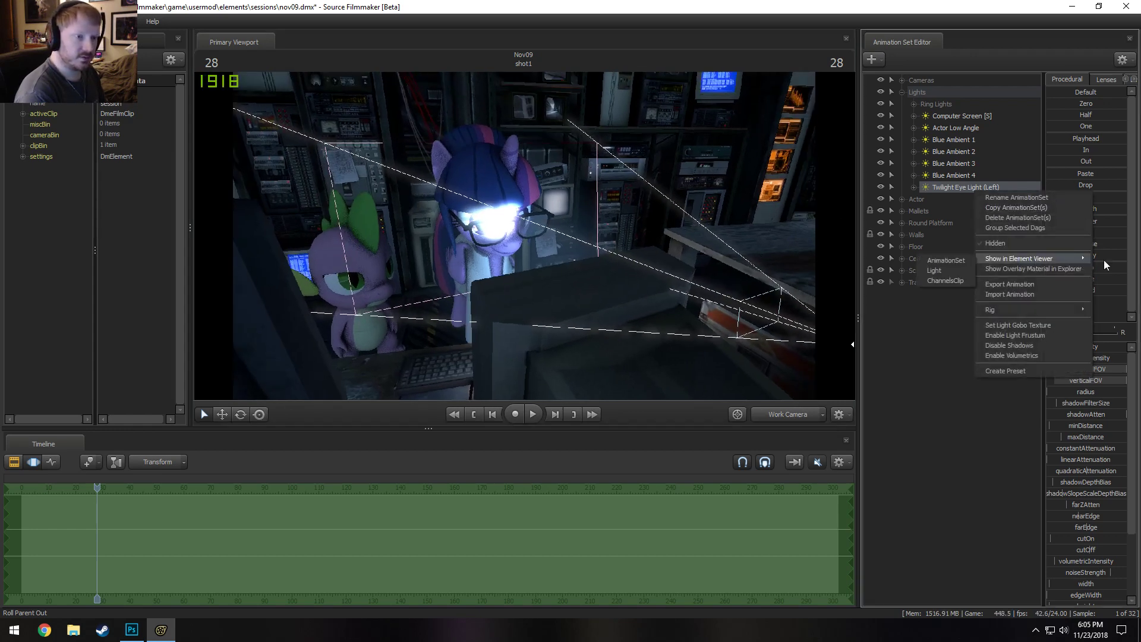
pyautogui.click(943, 270)
pyautogui.click(102, 391)
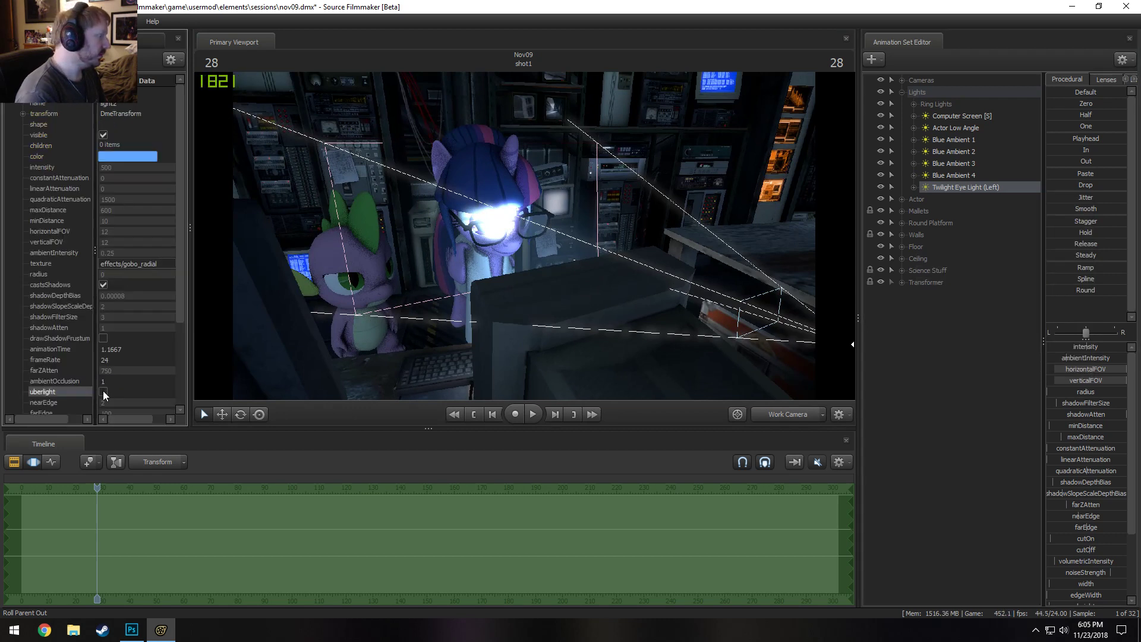
# Adjust the eye light's cutOn and cutOff values and disable its shadows
pyautogui.scroll(-3, 1079, 505)
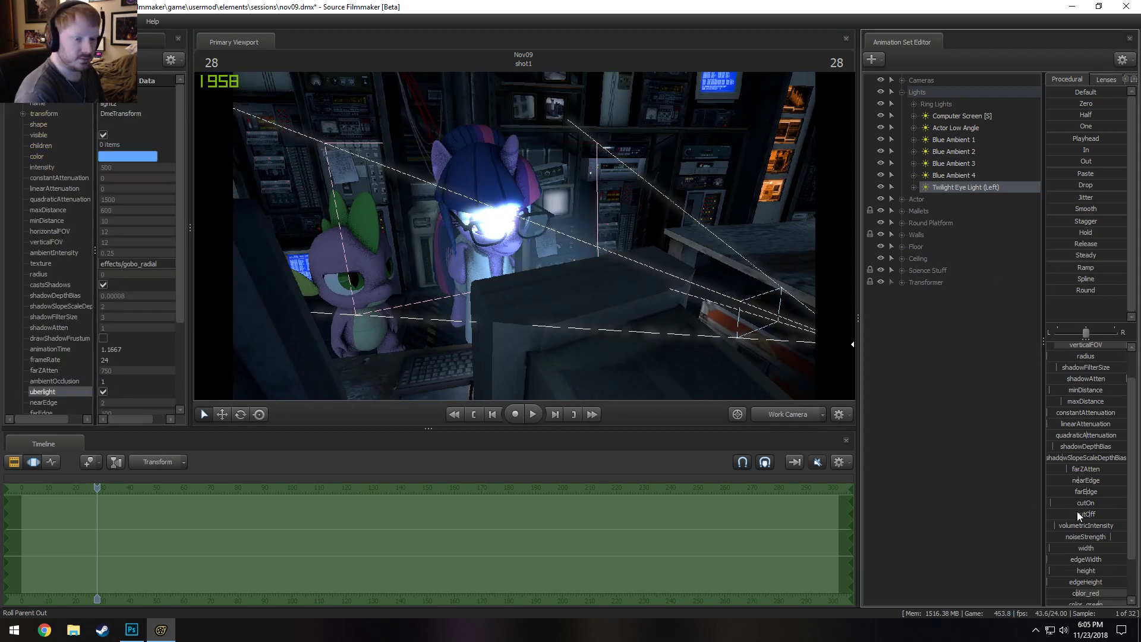
pyautogui.moveTo(1083, 453); pyautogui.dragTo(1126, 453)
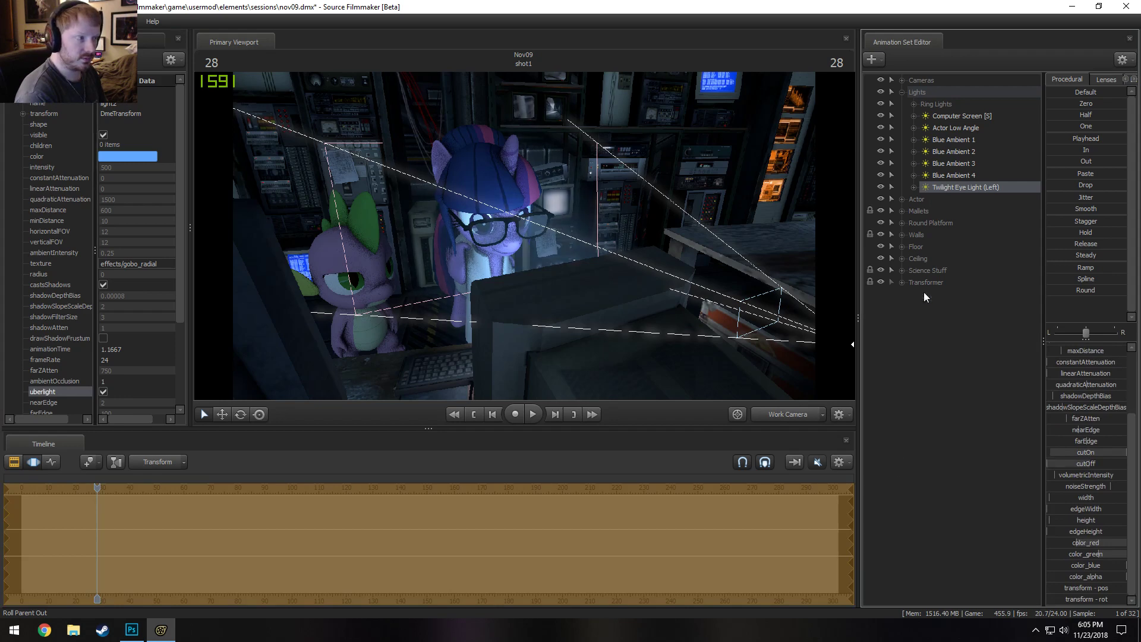
pyautogui.rightClick(964, 188)
pyautogui.click(998, 341)
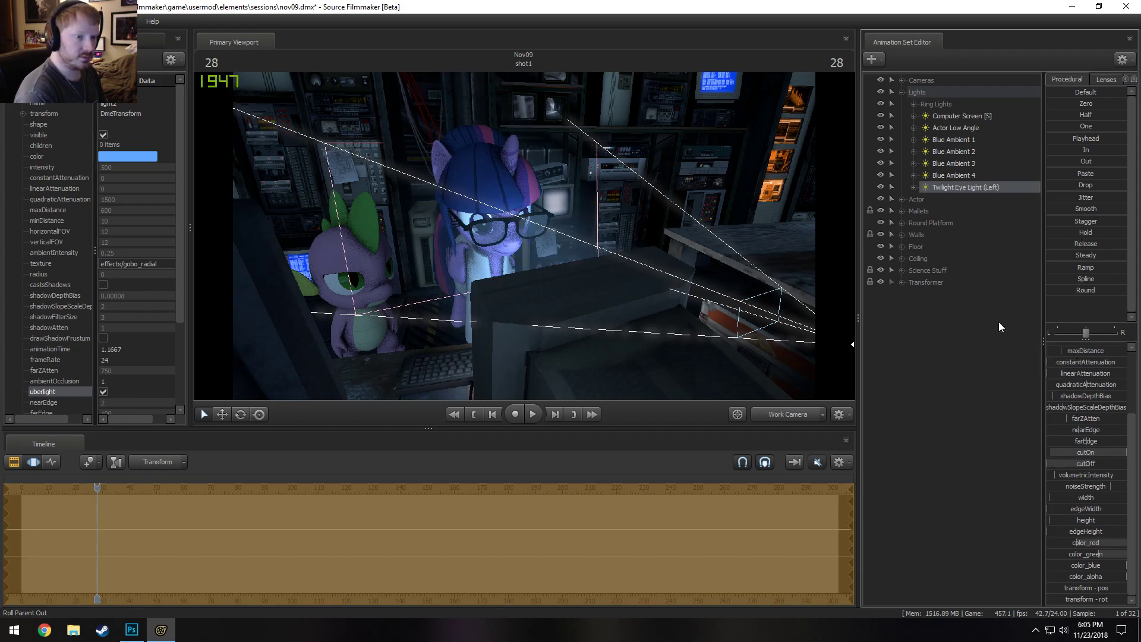
# Look through the eye light, narrow its horizontal and vertical FOV to 2, and aim it at Twilight's eye
pyautogui.doubleClick(977, 189)
pyautogui.click(545, 307)
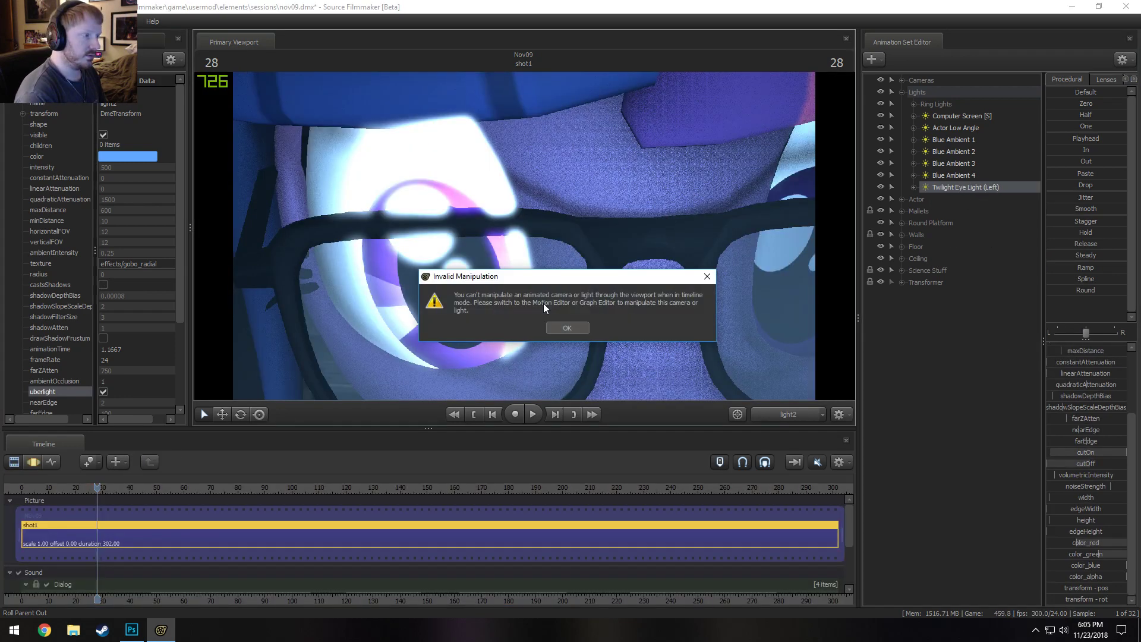
pyautogui.click(559, 327)
pyautogui.press('s')
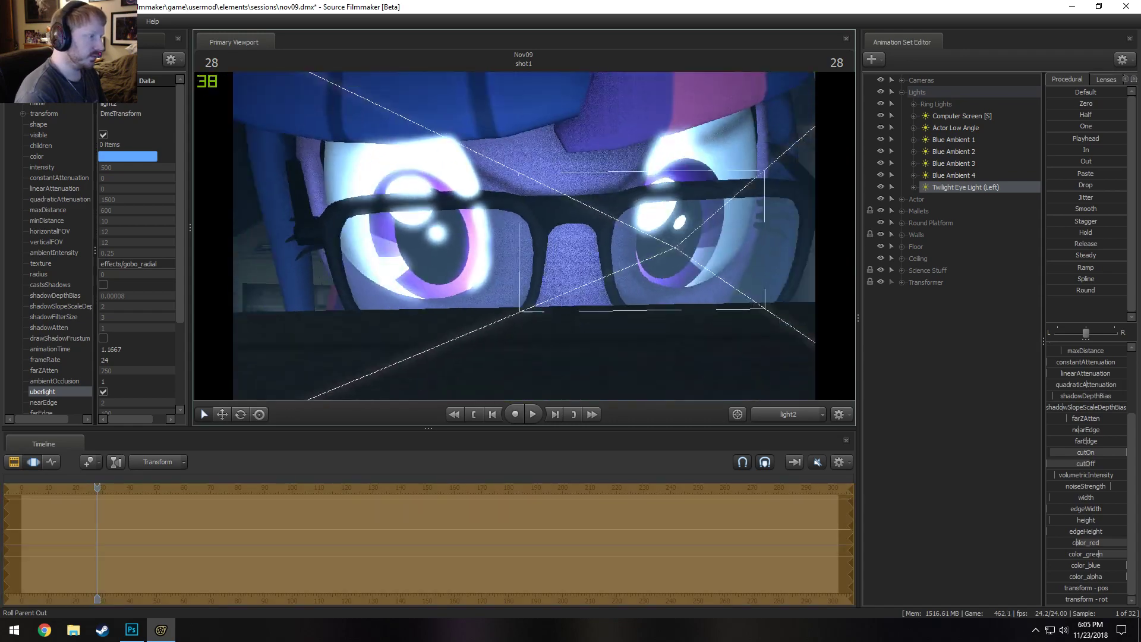
pyautogui.scroll(10, 525, 236)
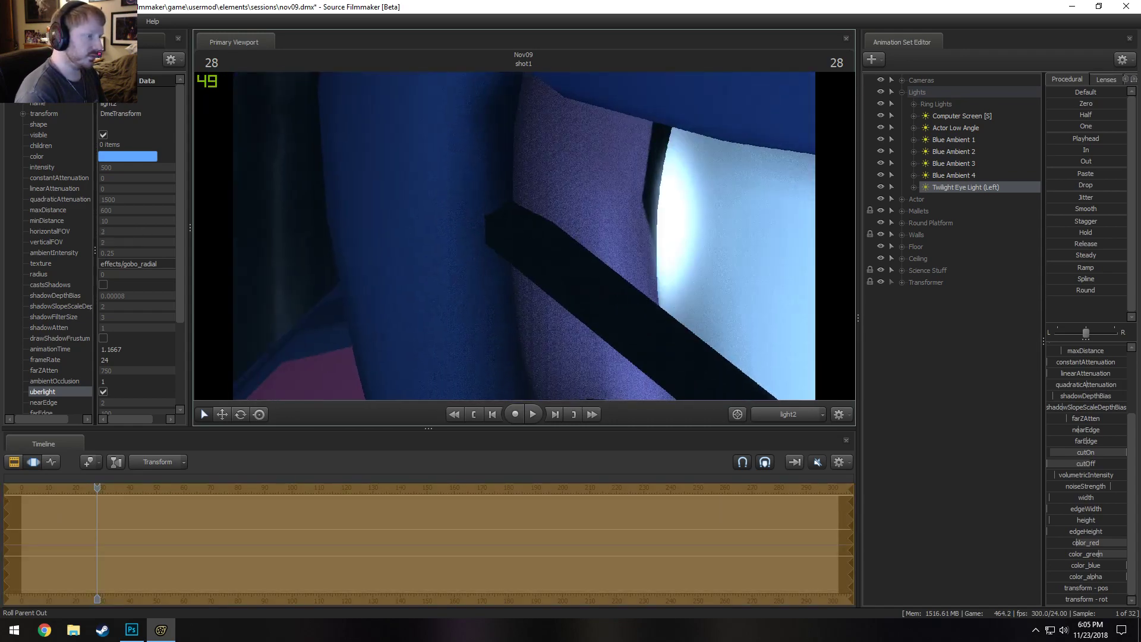
pyautogui.moveTo(740, 309); pyautogui.dragTo(739, 310)
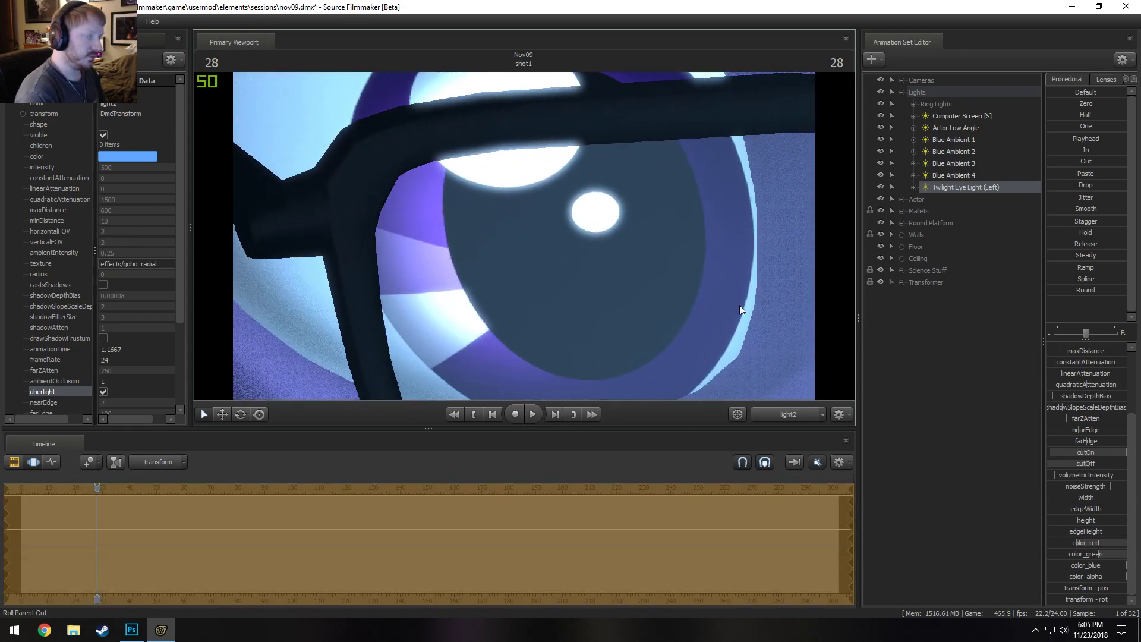
# Lower the eye light's intensity to about 144 and keep it aimed at the pupil
pyautogui.scroll(3, 1088, 363)
pyautogui.moveTo(1086, 346); pyautogui.dragTo(1058, 347)
pyautogui.moveTo(797, 331); pyautogui.dragTo(794, 347)
pyautogui.moveTo(523, 236); pyautogui.dragTo(524, 236)
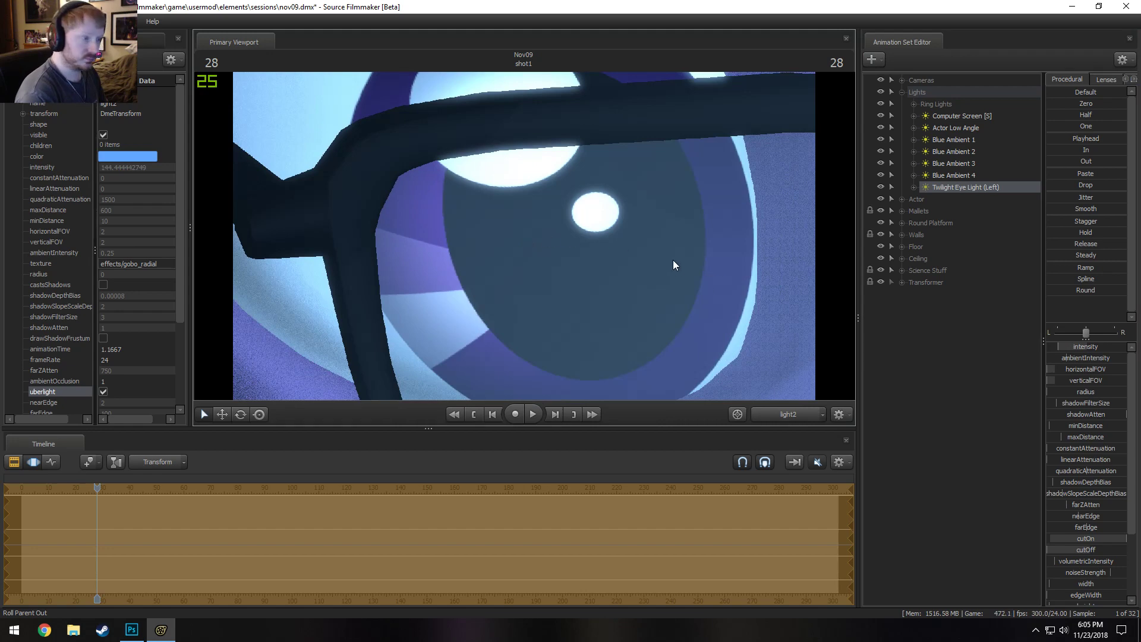
# Raise the Twilight Eye Light (Left) intensity to about 307 while judging the eye highlight from the Main Camera
pyautogui.click(964, 188)
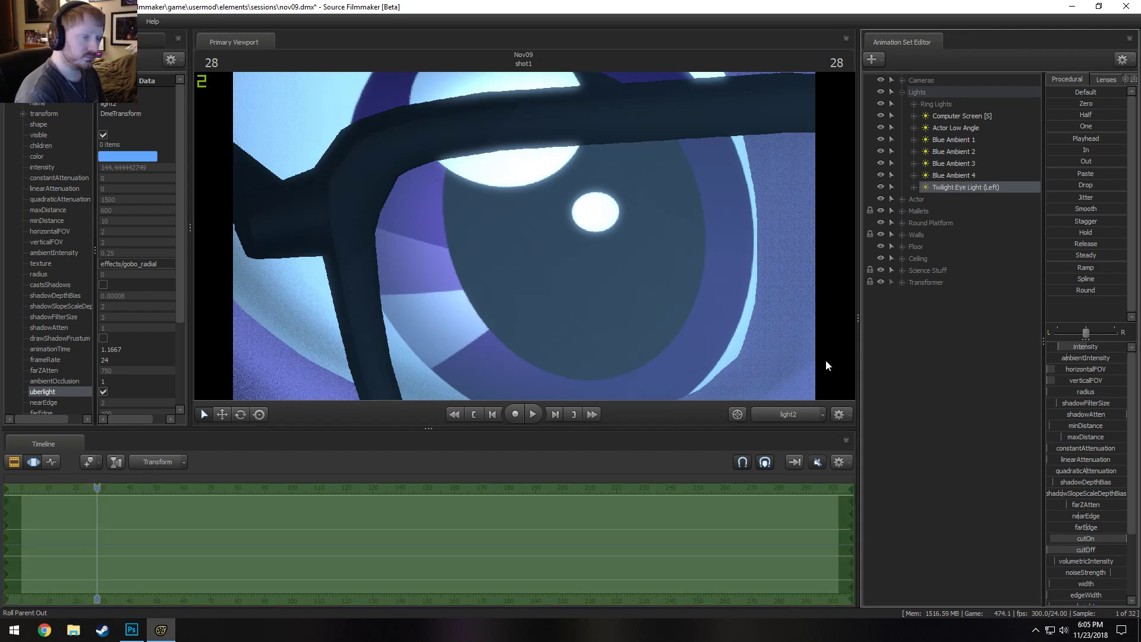
pyautogui.click(777, 411)
pyautogui.click(777, 412)
pyautogui.press('w')
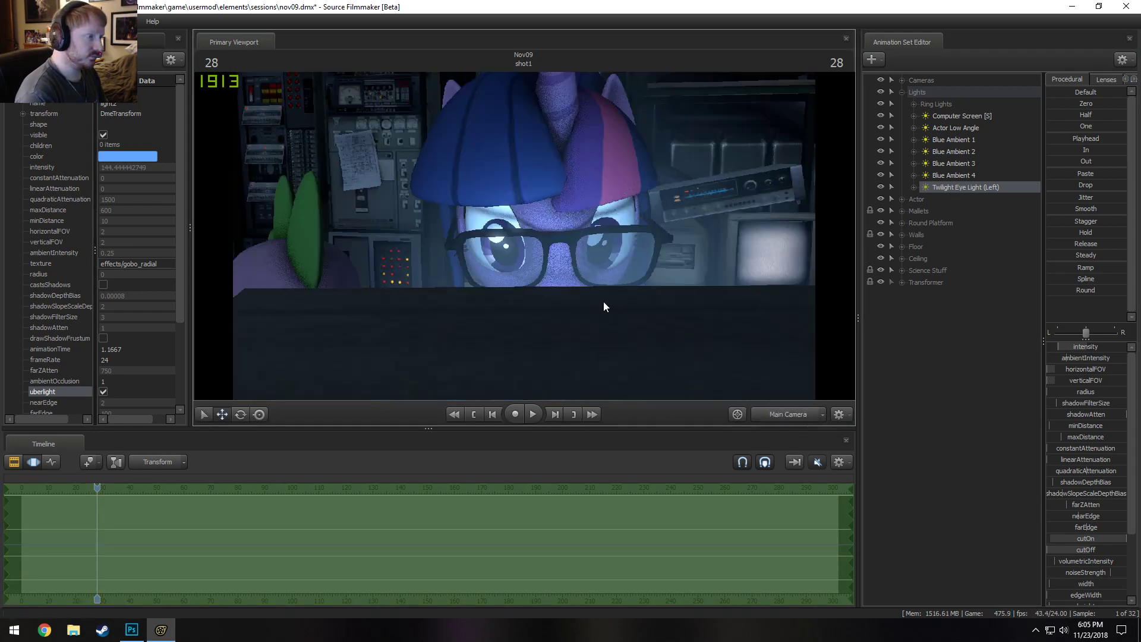
pyautogui.press('F2')
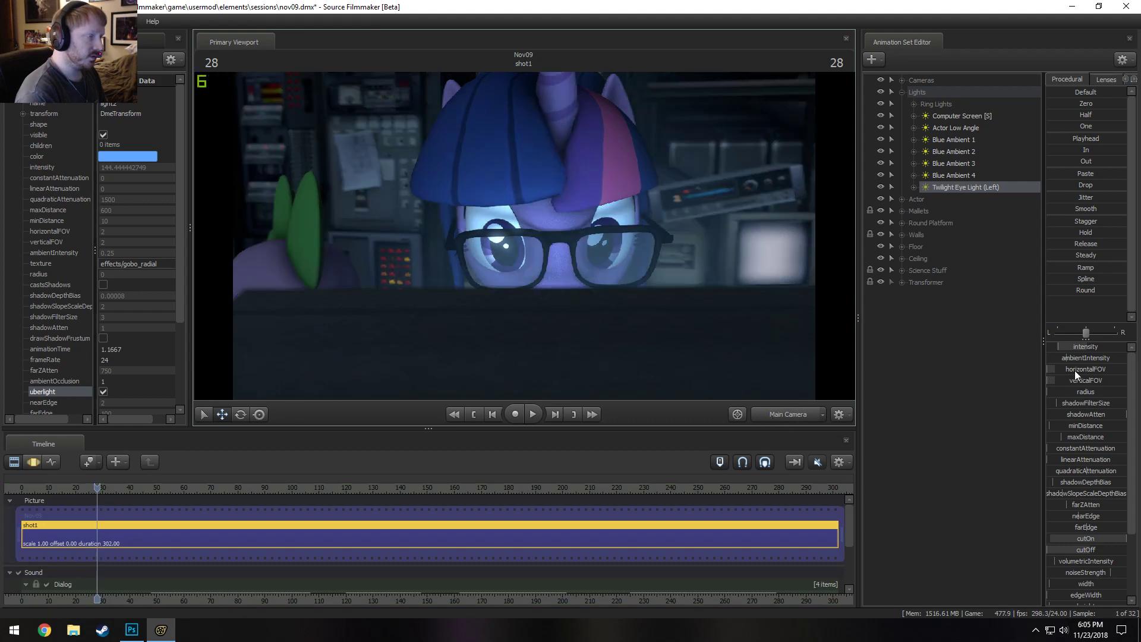
pyautogui.press('F3')
pyautogui.press('F4')
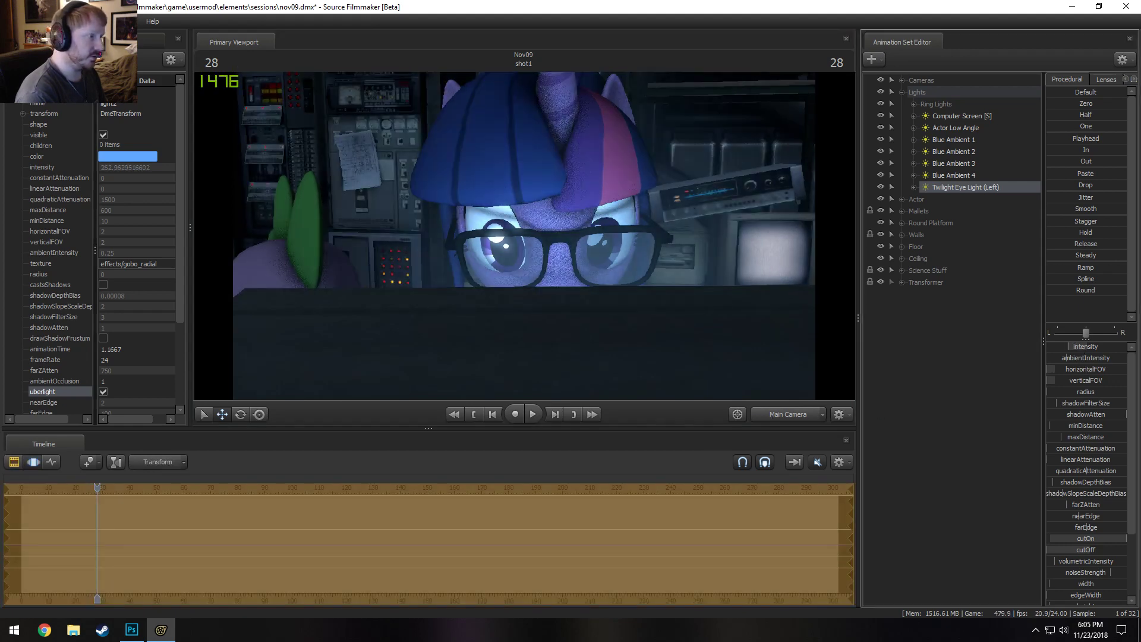
pyautogui.press('F2')
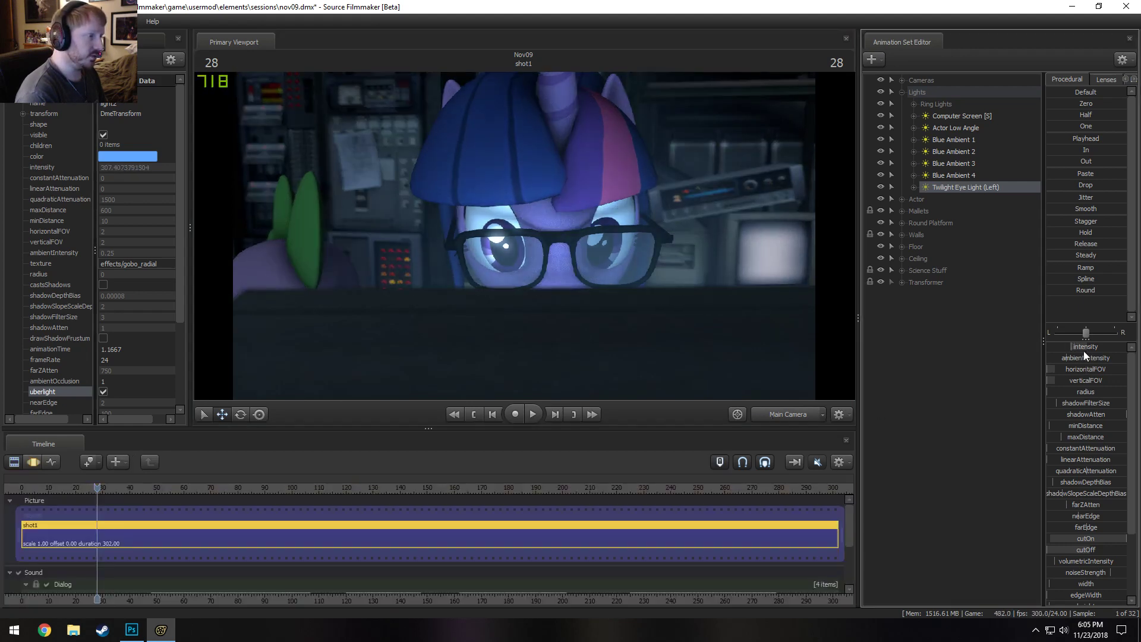
pyautogui.press('F3')
# Look through Twilight Eye Light (Left), widen its horizontal and vertical FOV to about 3.2, and re-aim it at the eye
pyautogui.doubleClick(978, 188)
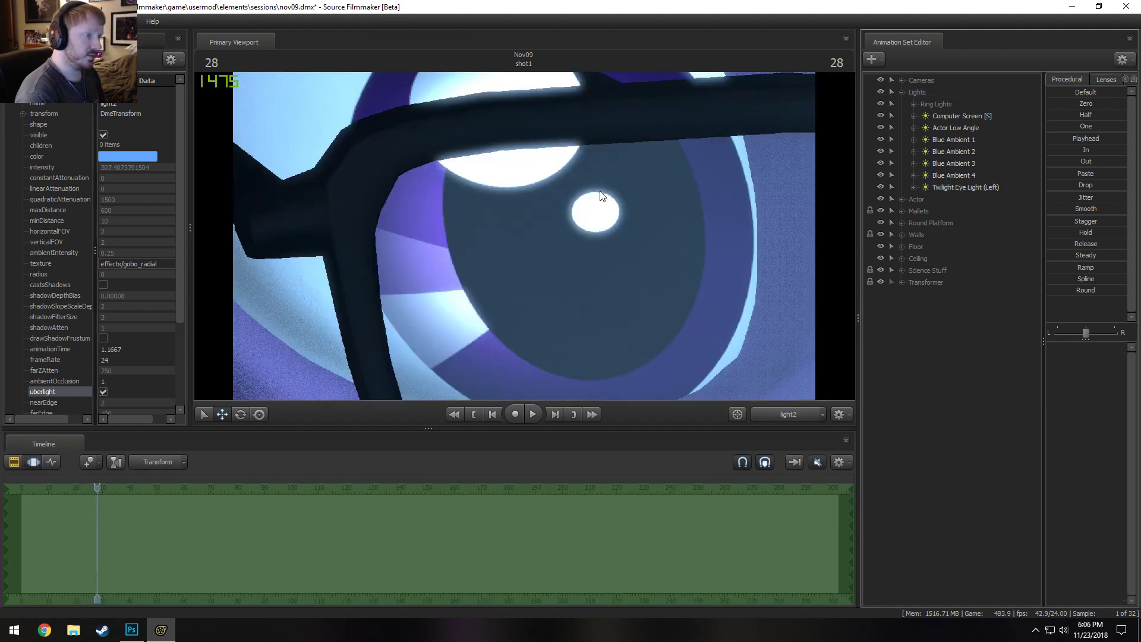
pyautogui.click(984, 185)
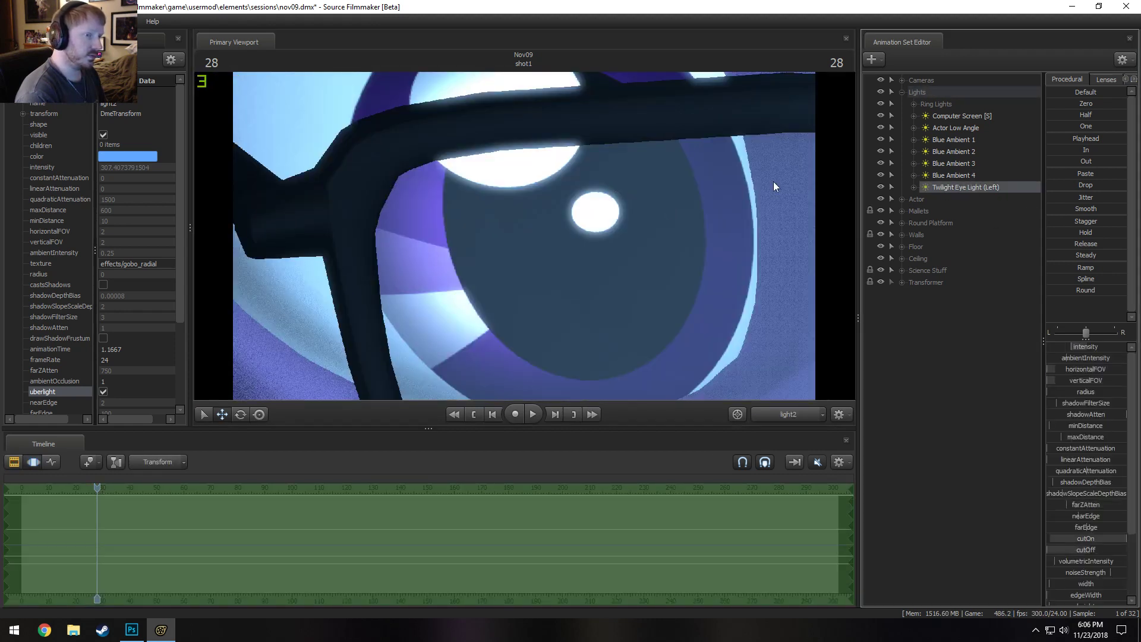
pyautogui.press('F4')
pyautogui.press('w')
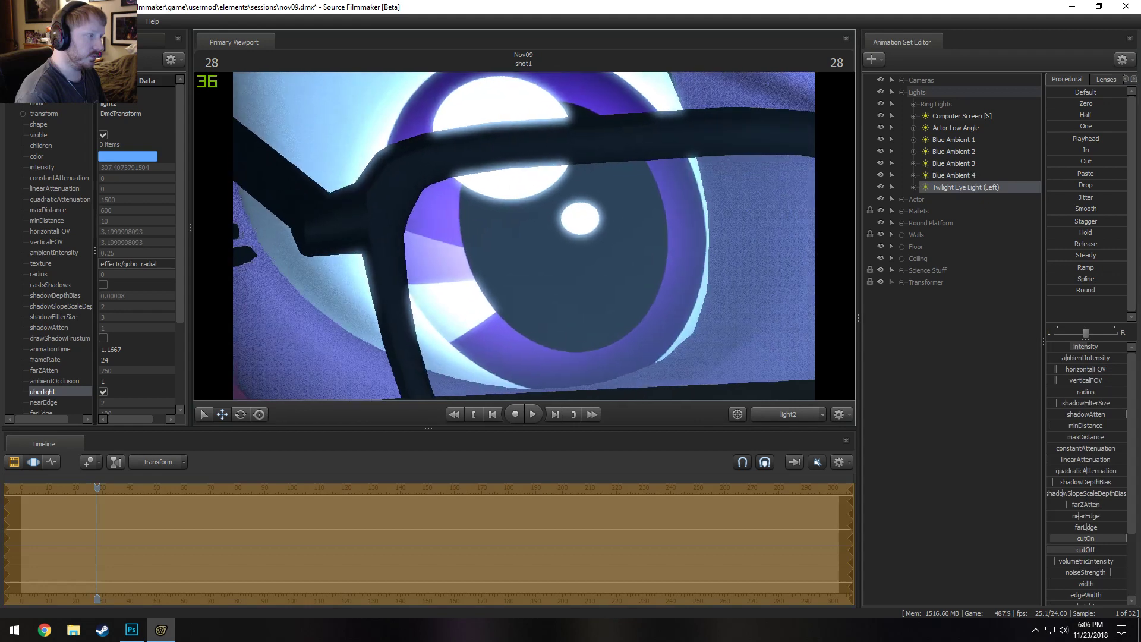
pyautogui.scroll(3, 524, 235)
pyautogui.press('s')
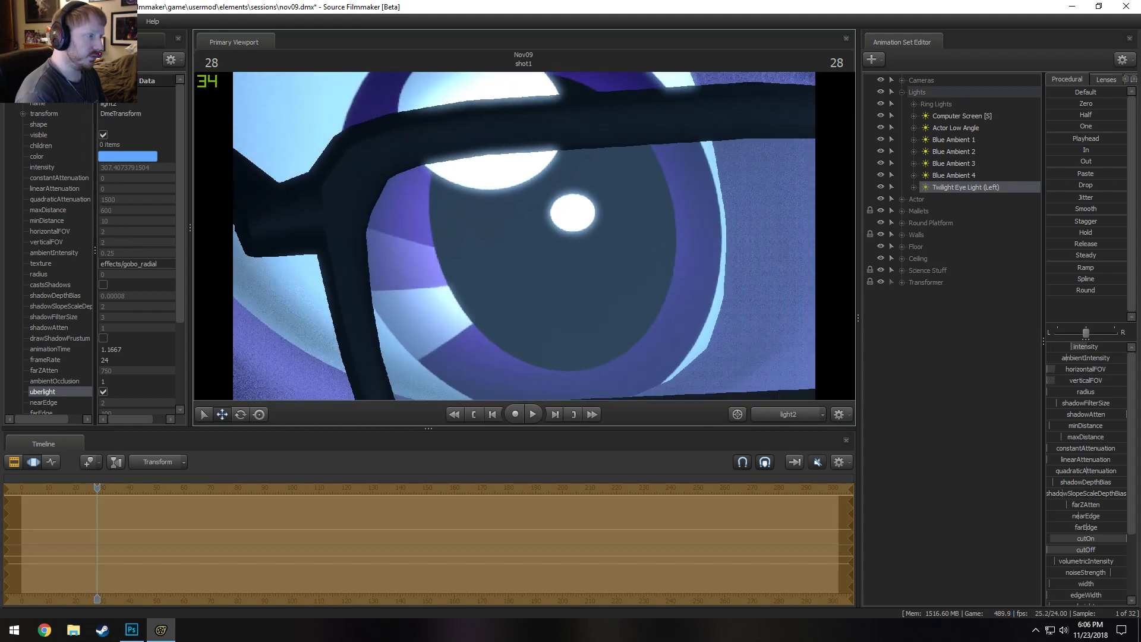
pyautogui.moveTo(524, 236)
pyautogui.mouseDown()
pyautogui.moveTo(522, 252)
pyautogui.moveTo(524, 236)
pyautogui.mouseUp()
pyautogui.moveTo(574, 312)
pyautogui.mouseDown()
pyautogui.moveTo(584, 315)
pyautogui.moveTo(574, 312)
pyautogui.mouseUp()
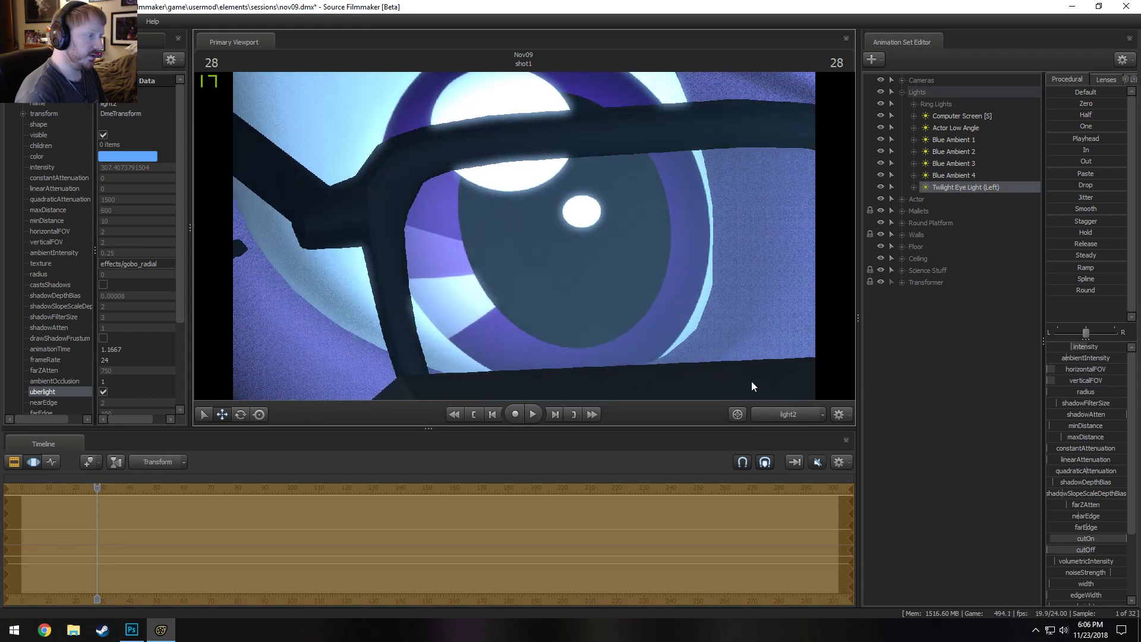
pyautogui.moveTo(684, 333); pyautogui.dragTo(703, 335)
# Check the left eye light from the Main Camera and Work Camera, and look through the light again
pyautogui.click(771, 418)
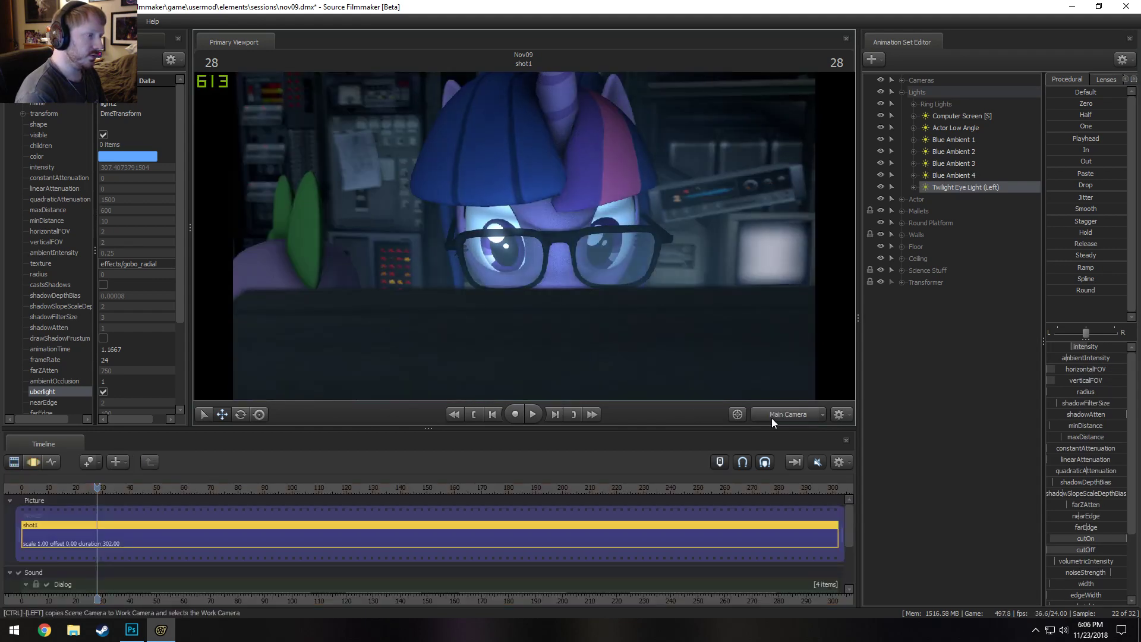
pyautogui.press('F3')
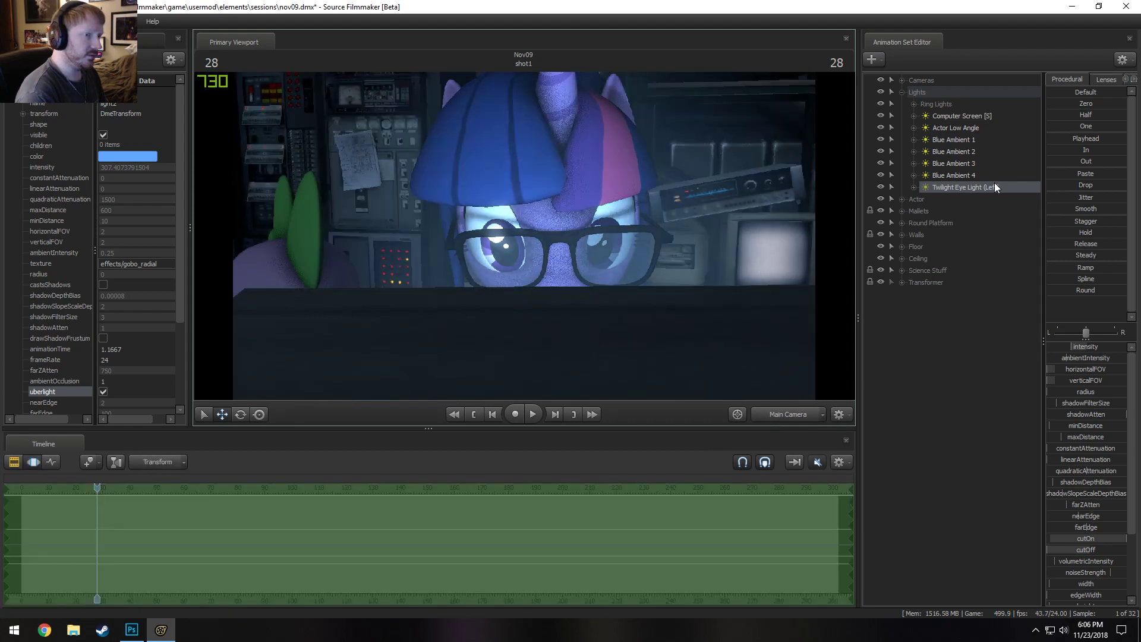
pyautogui.click(783, 409)
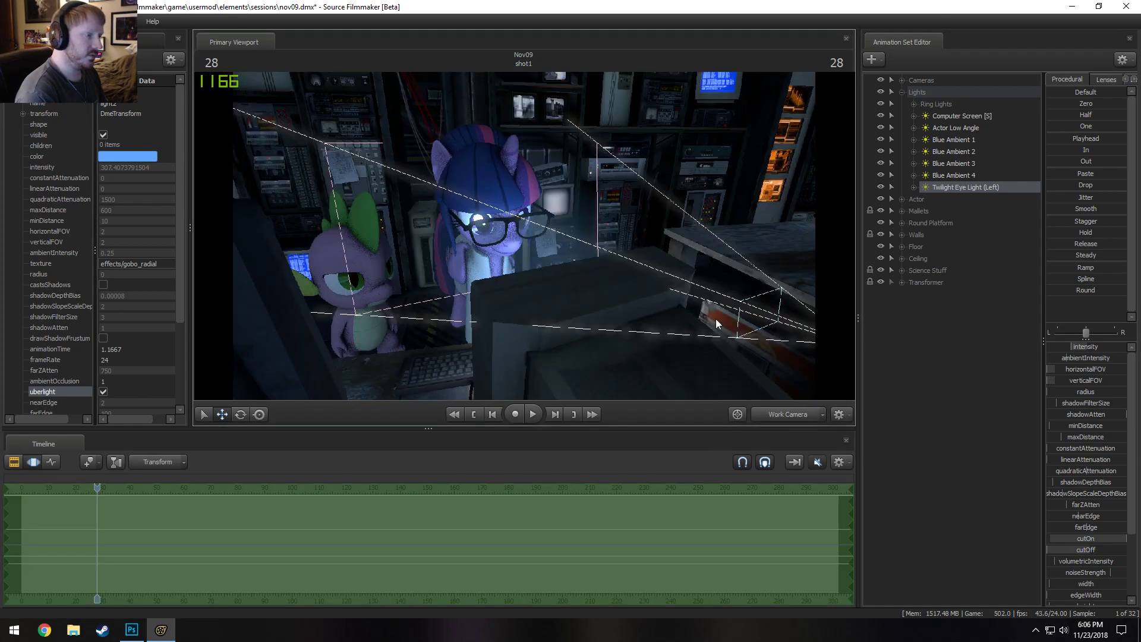
pyautogui.moveTo(956, 189); pyautogui.dragTo(523, 235)
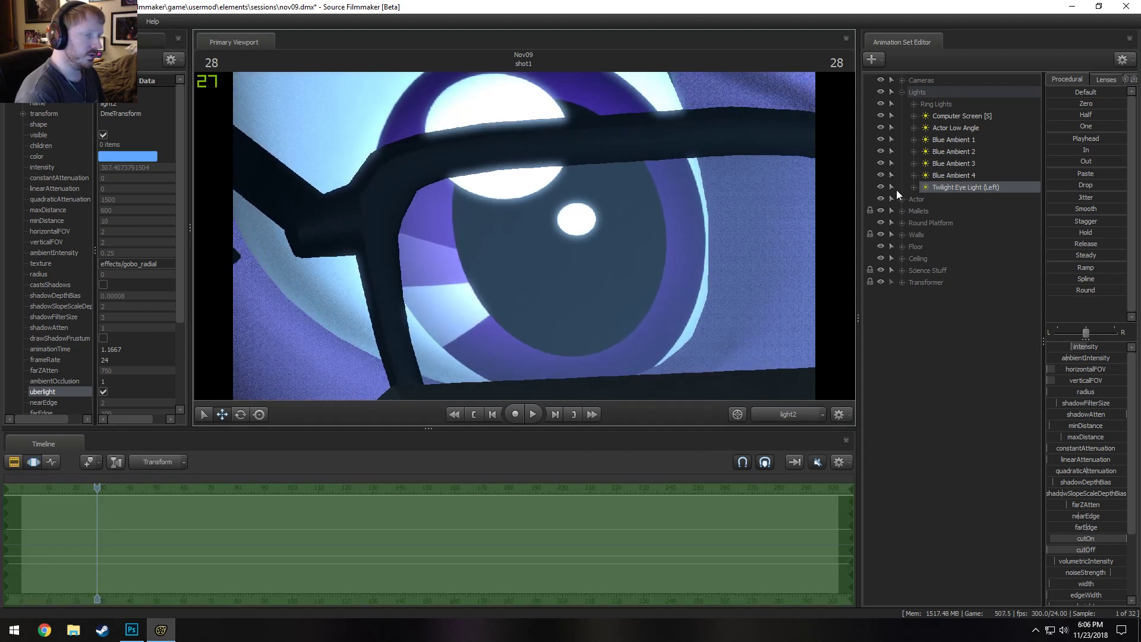
# Duplicate the Twilight Eye Light (Left) animation set by copying and pasting it, and place the copy in the Lights group
pyautogui.rightClick(955, 185)
pyautogui.click(970, 202)
pyautogui.rightClick(900, 401)
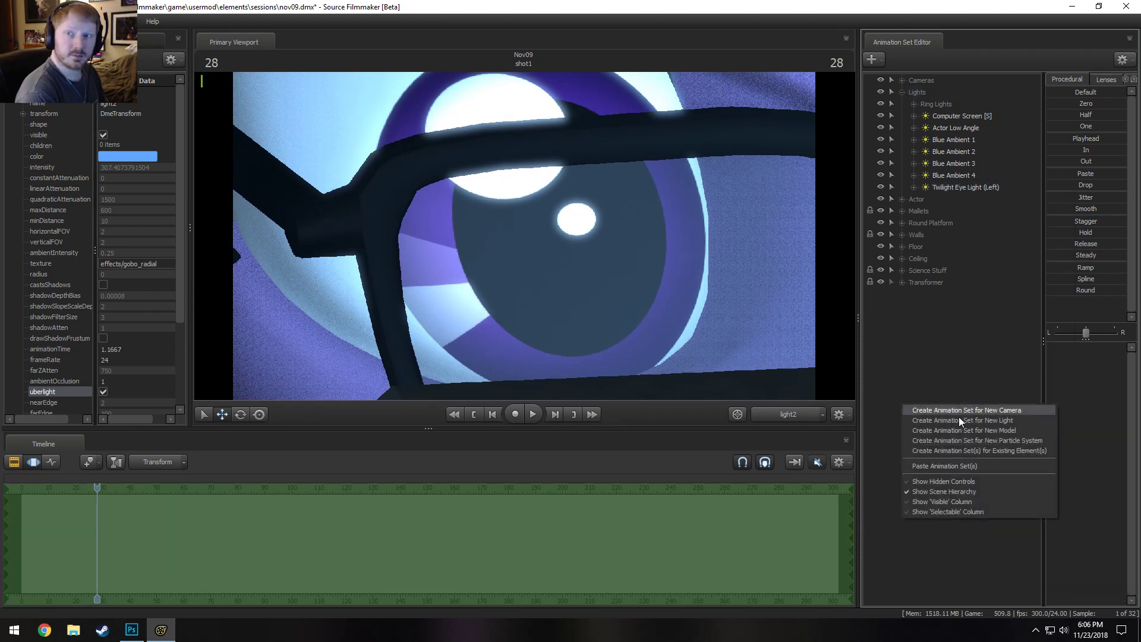
pyautogui.click(953, 466)
pyautogui.moveTo(951, 294); pyautogui.dragTo(964, 192)
# Rename the duplicated eye light as Twilight Eye Light (Right)
pyautogui.rightClick(969, 196)
pyautogui.click(984, 203)
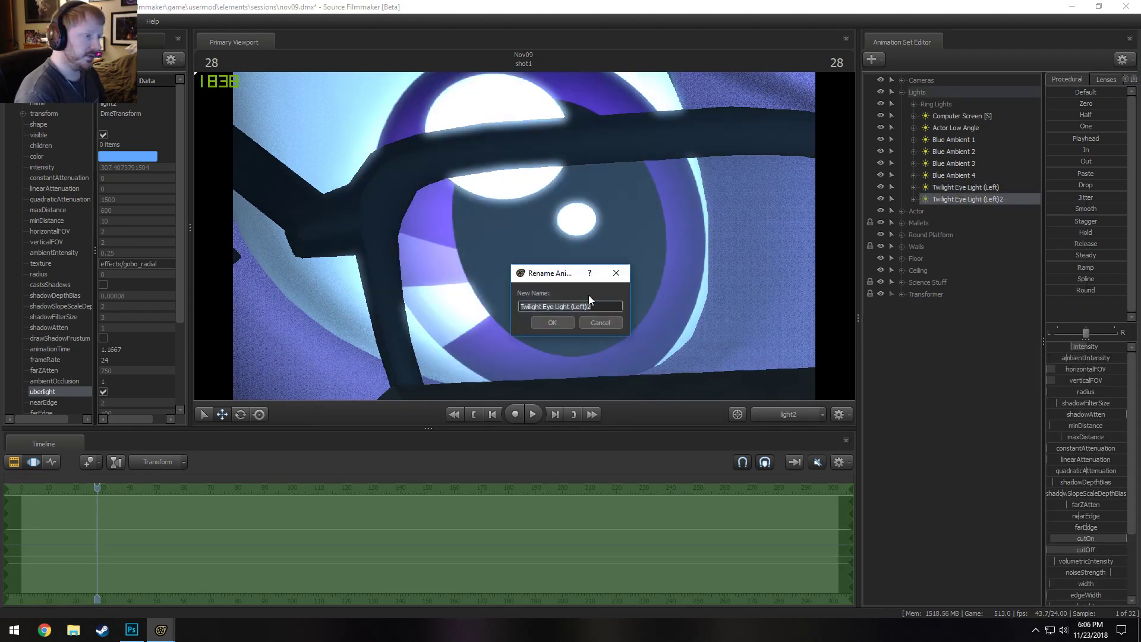
pyautogui.click(606, 307)
pyautogui.press('BackSpace')
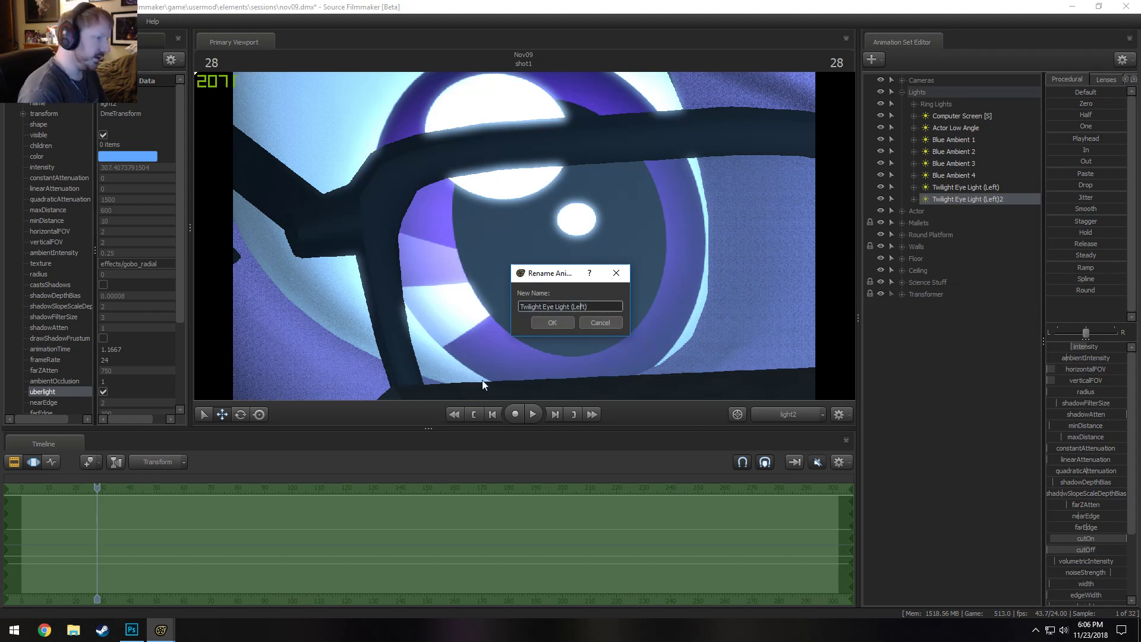
pyautogui.doubleClick(578, 306)
pyautogui.write('Right')
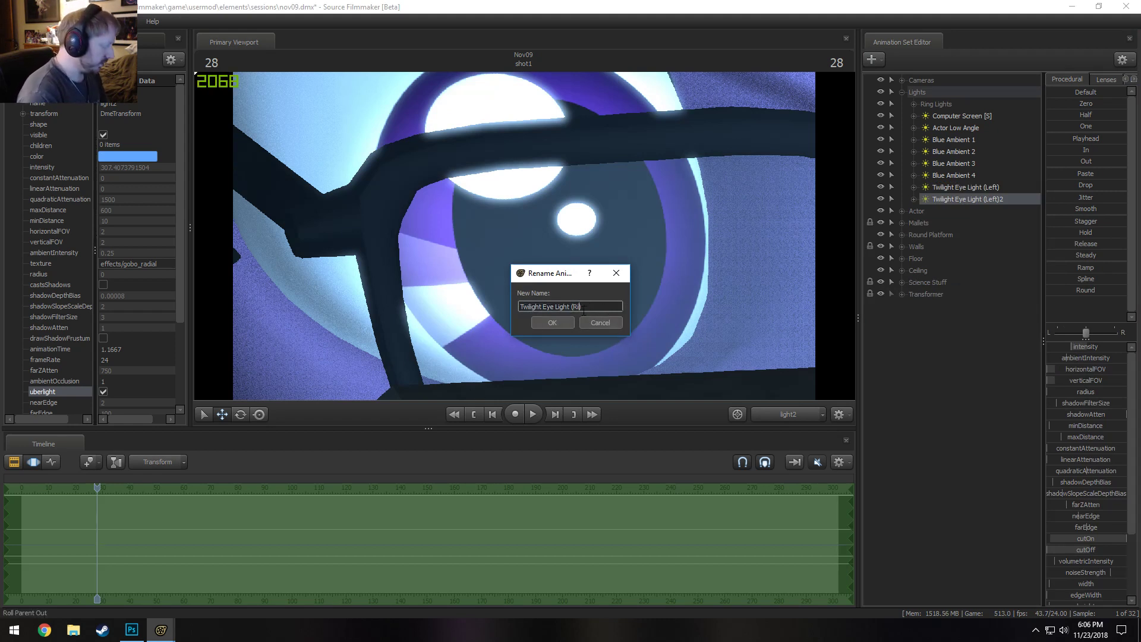
pyautogui.click(552, 323)
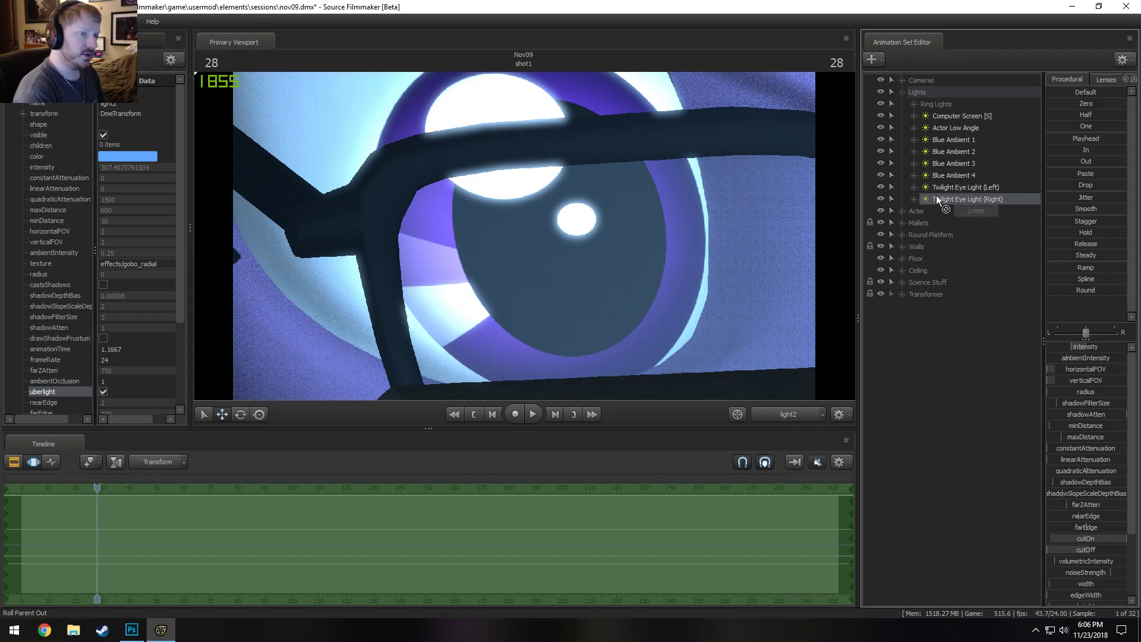
# Look through Twilight Eye Light (Right), aim it at Twilight's other eye, and check both eyes from the Main Camera
pyautogui.press('F2')
pyautogui.press('F3')
pyautogui.moveTo(774, 266)
pyautogui.mouseDown()
pyautogui.moveTo(823, 265)
pyautogui.moveTo(798, 259)
pyautogui.moveTo(792, 272)
pyautogui.mouseUp()
pyautogui.press('d')
pyautogui.press('d')
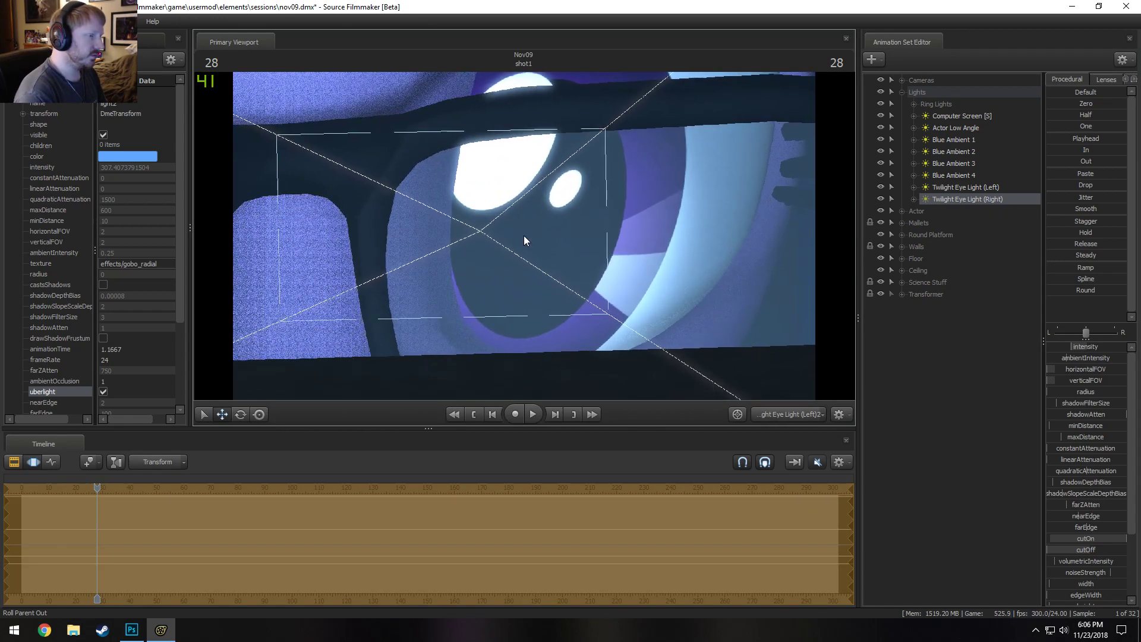
pyautogui.click(779, 416)
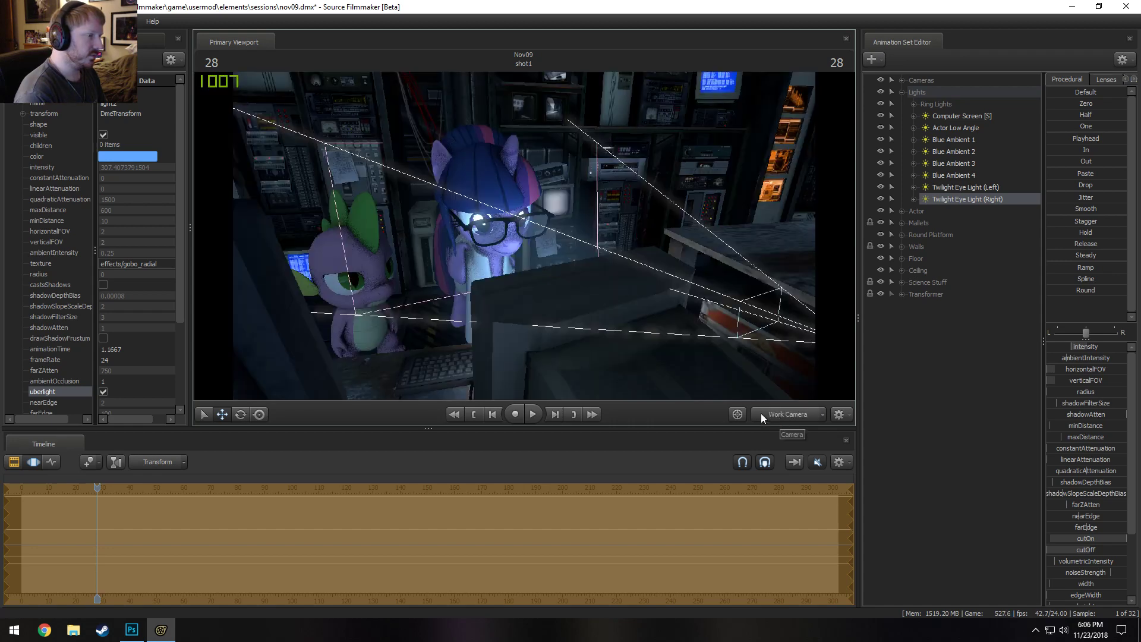
pyautogui.click(772, 412)
pyautogui.press('F2')
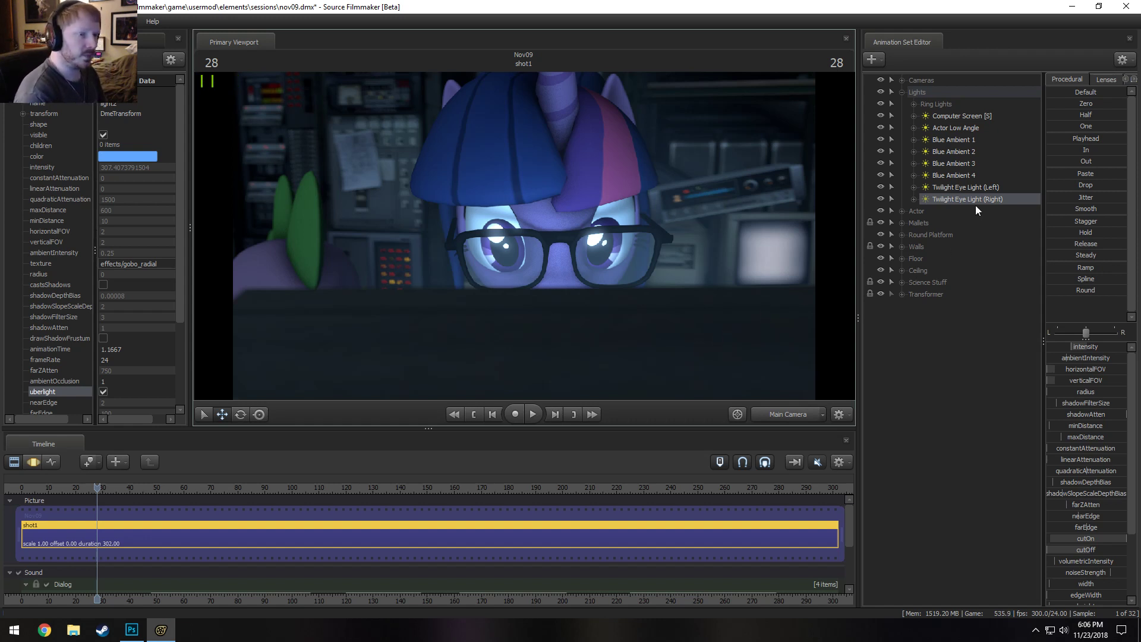
# Lock the transform of Twilight Eye Light (Right) to the Head control in Twilight Sparkle's Body group
pyautogui.click(975, 189)
pyautogui.click(902, 211)
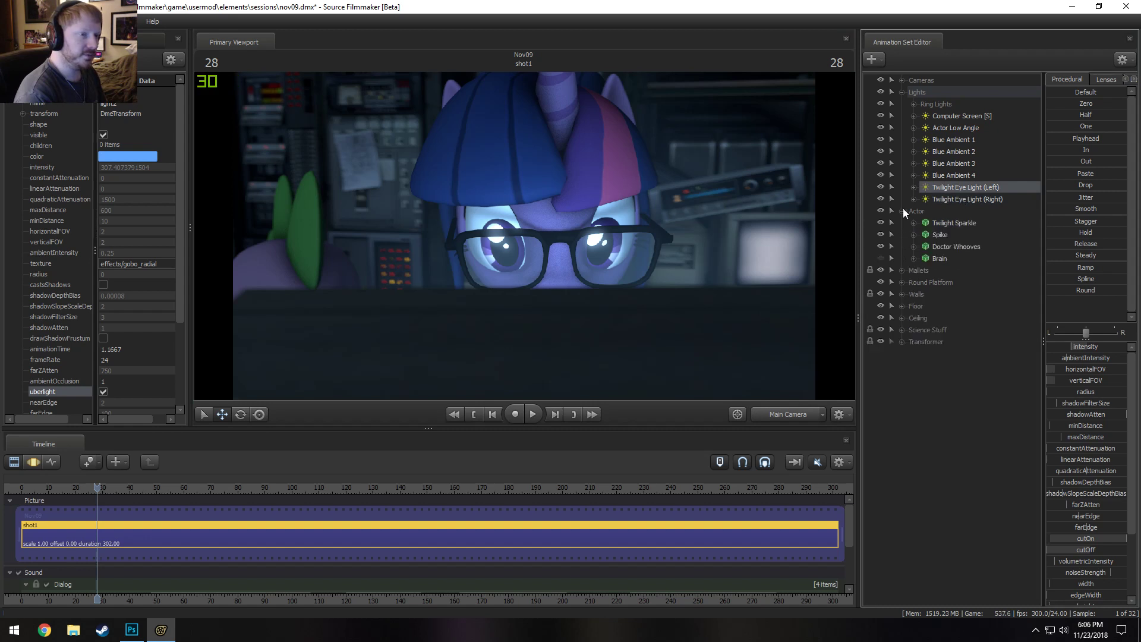
pyautogui.click(912, 223)
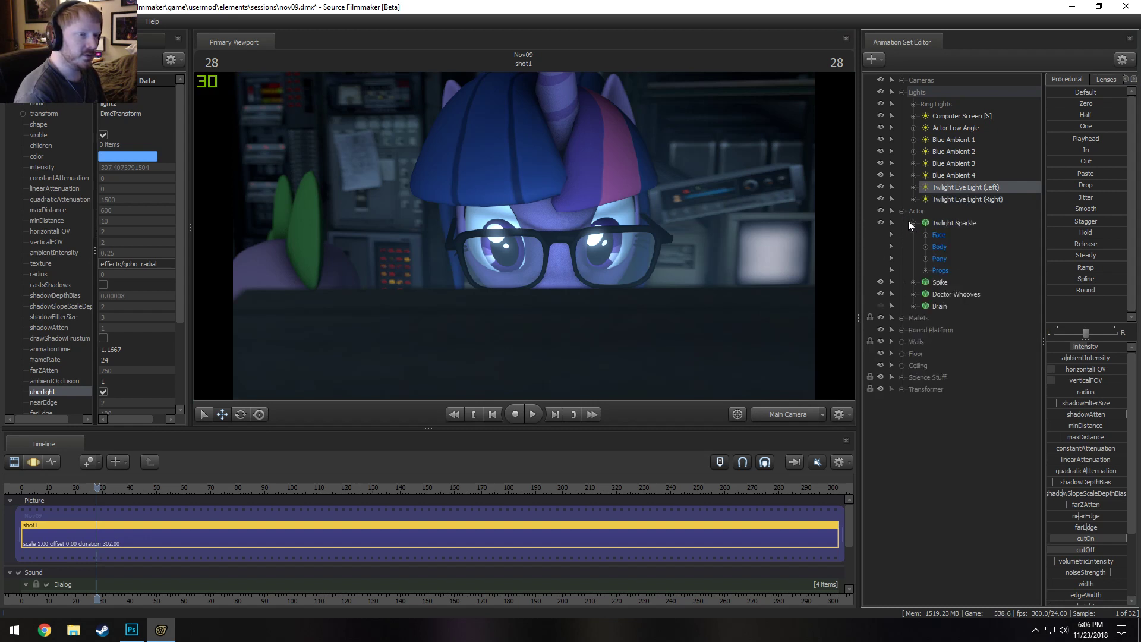
pyautogui.click(925, 247)
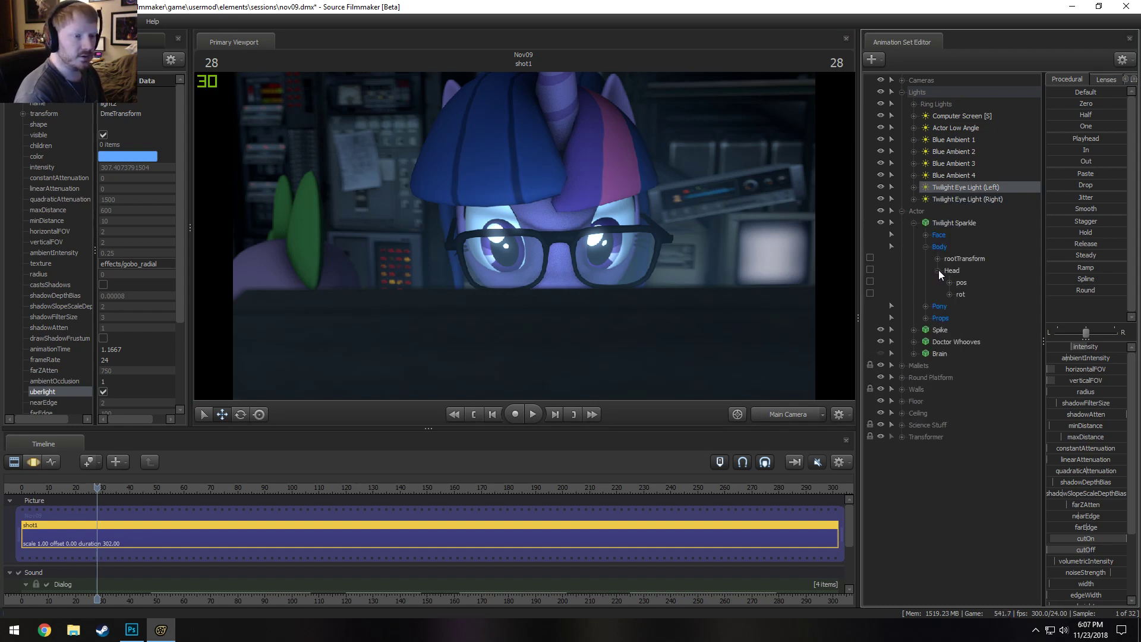
pyautogui.click(914, 189)
pyautogui.click(913, 211)
pyautogui.click(925, 223)
pyautogui.scroll(-6, 960, 284)
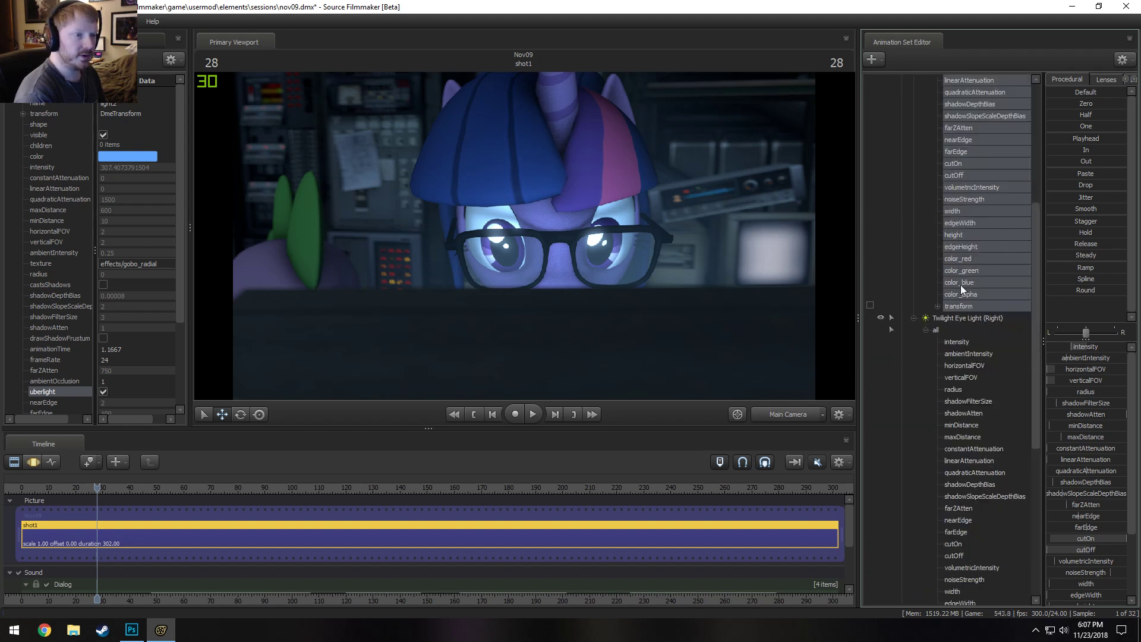
pyautogui.click(964, 446)
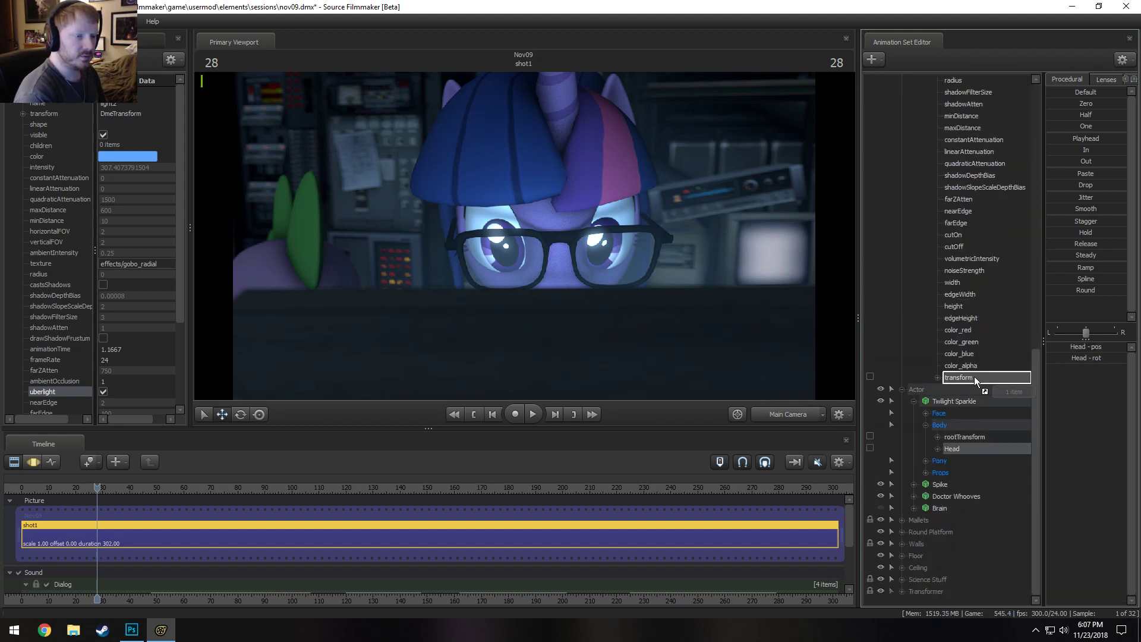
# Lock the transform of Twilight Eye Light (Left) to Twilight Sparkle's Head control and collapse the light's control list
pyautogui.scroll(5, 946, 226)
pyautogui.click(913, 224)
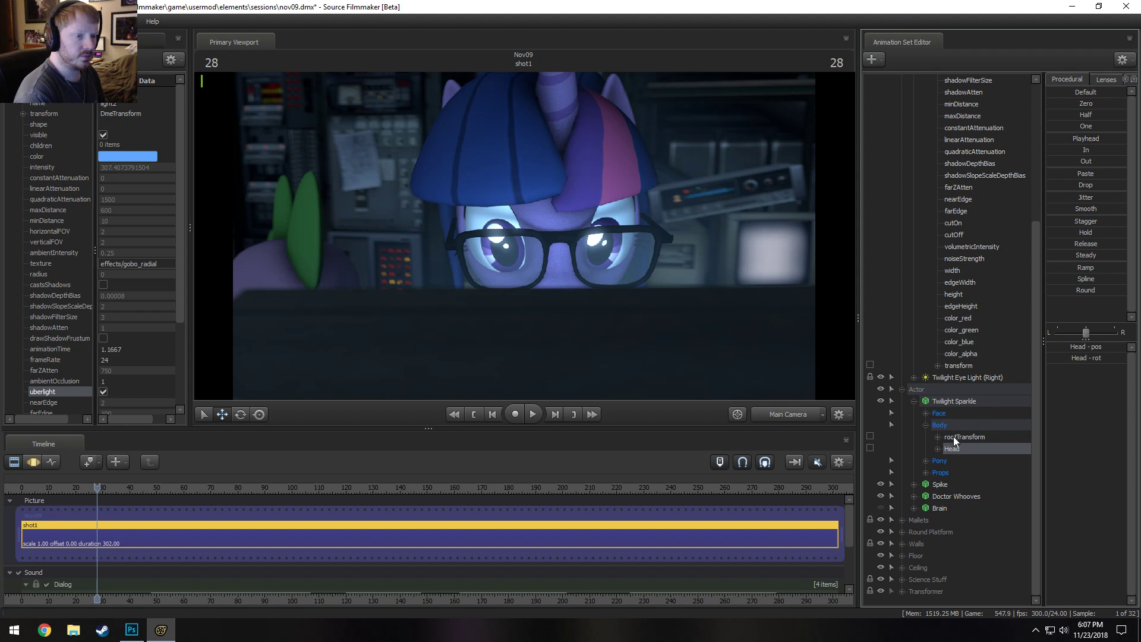
pyautogui.moveTo(965, 414); pyautogui.dragTo(964, 362)
pyautogui.scroll(5, 961, 268)
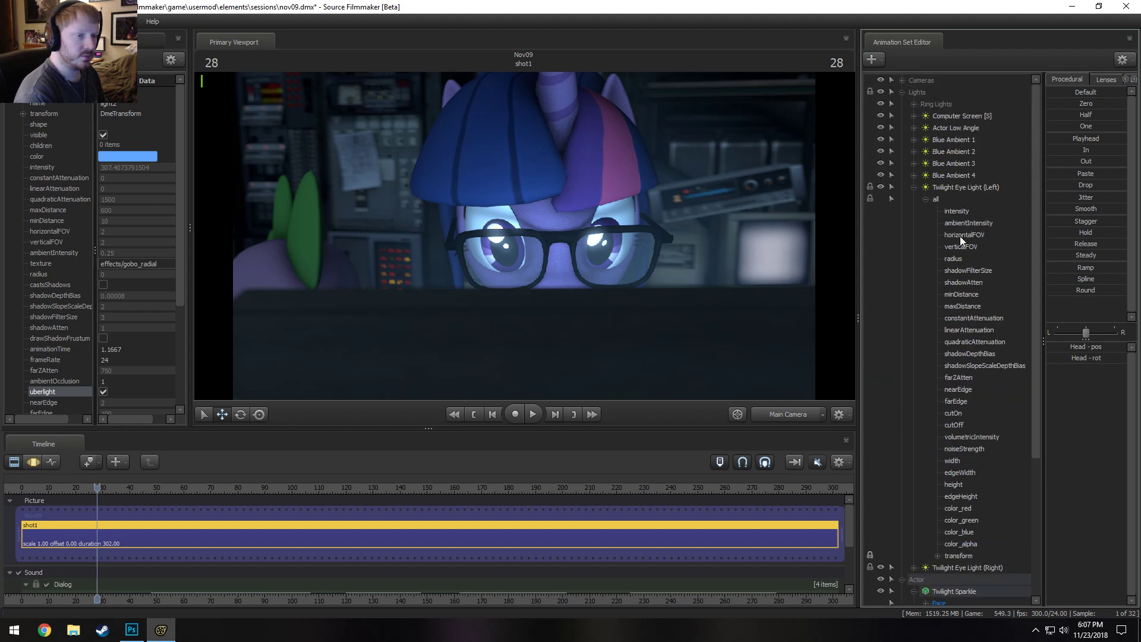
pyautogui.click(914, 188)
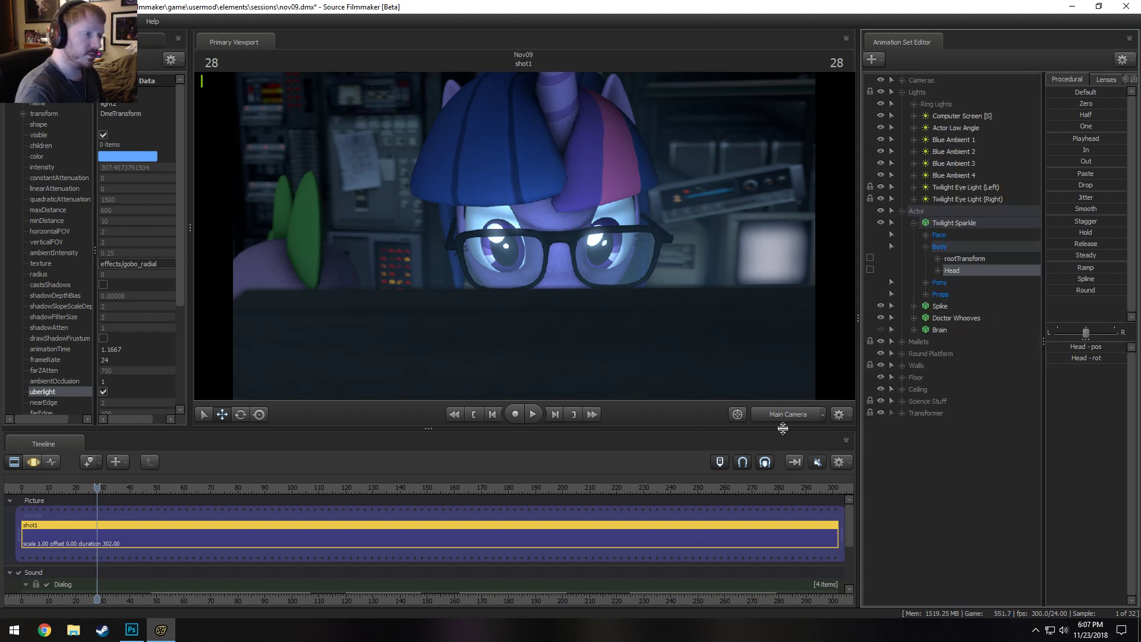
# Viewing Twilight Sparkle's face from the Work Camera, raise mouth_neutral fully and l_puckerer and r_puckerer about halfway among her Lower Face controls
pyautogui.press('F3')
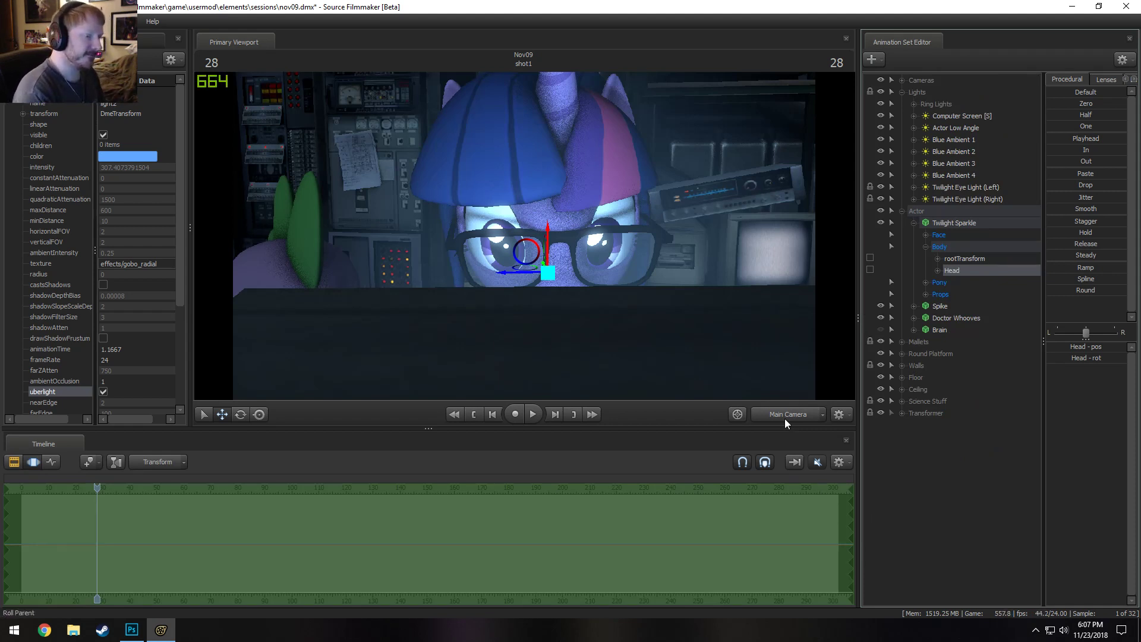
pyautogui.click(785, 419)
pyautogui.moveTo(713, 332); pyautogui.dragTo(677, 213)
pyautogui.press('w')
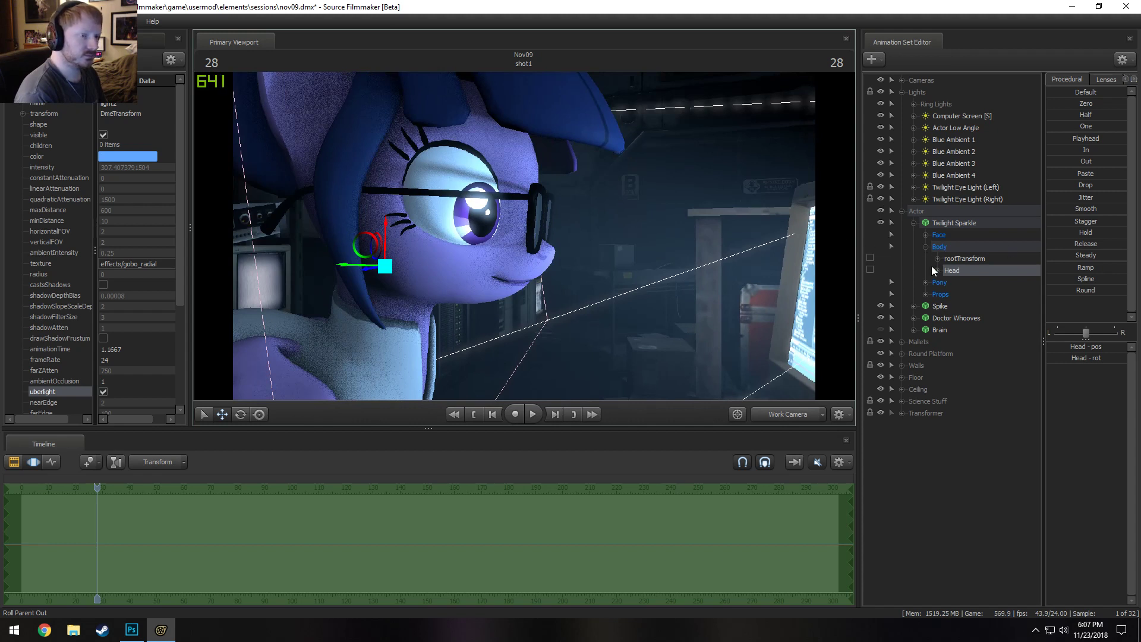
pyautogui.click(926, 234)
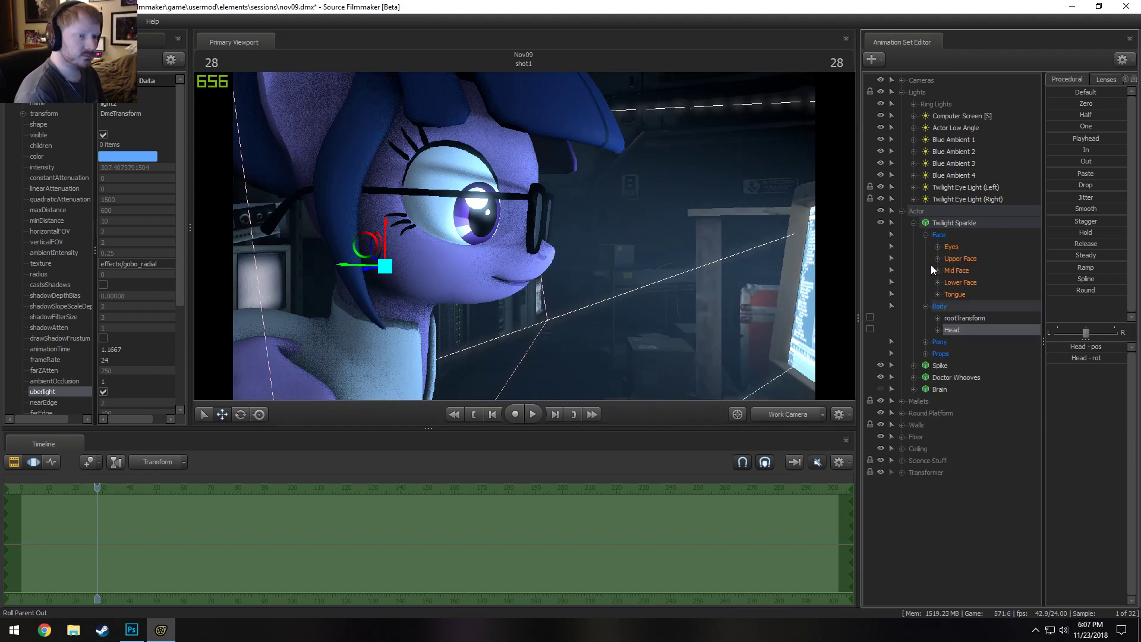
pyautogui.click(937, 282)
pyautogui.click(963, 282)
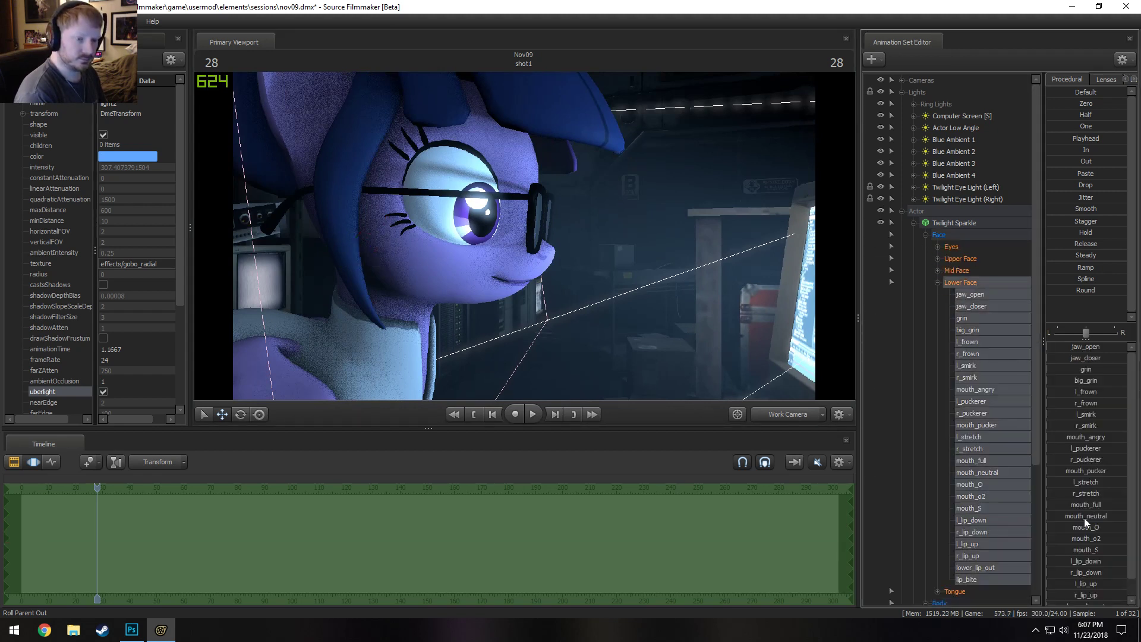
pyautogui.moveTo(1099, 355); pyautogui.dragTo(1080, 354)
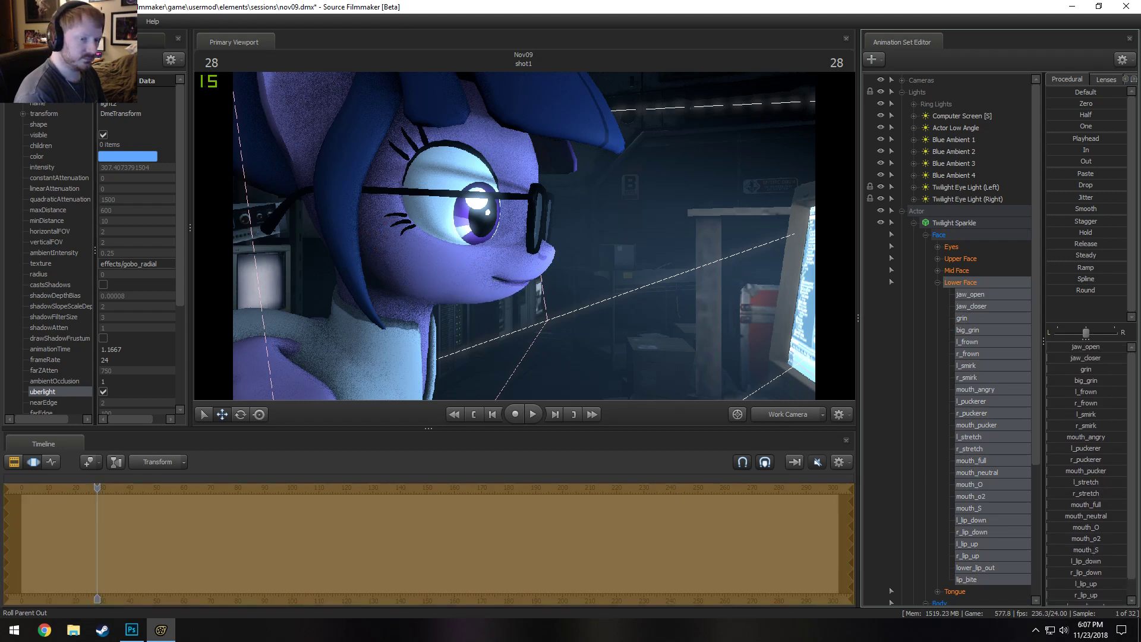
pyautogui.moveTo(1102, 518); pyautogui.dragTo(1097, 518)
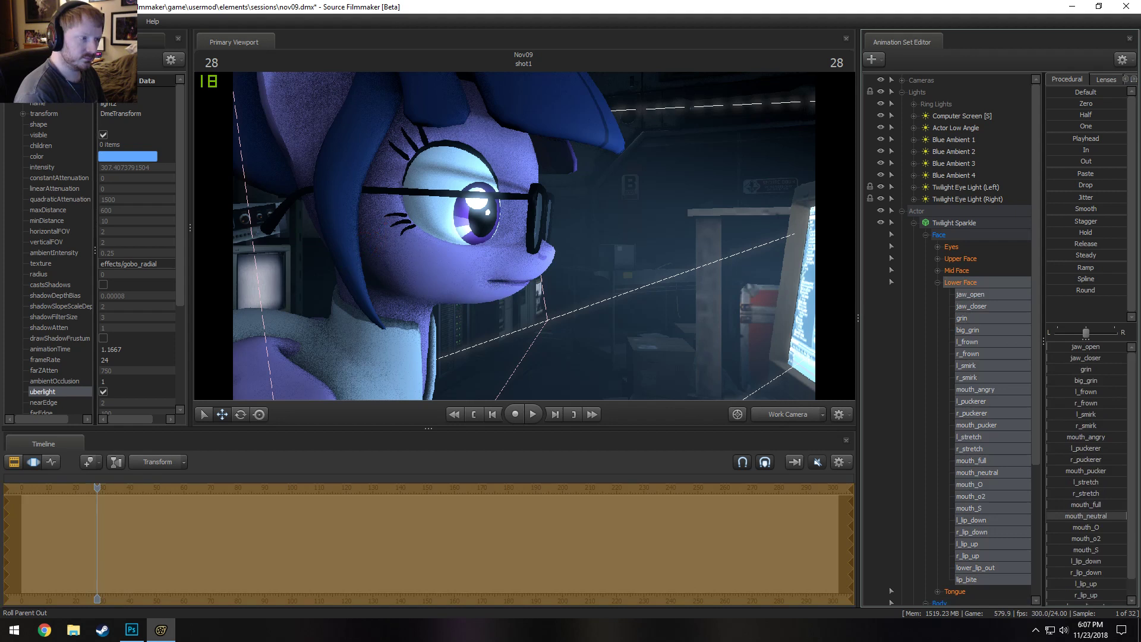
pyautogui.moveTo(1082, 472); pyautogui.dragTo(1077, 449)
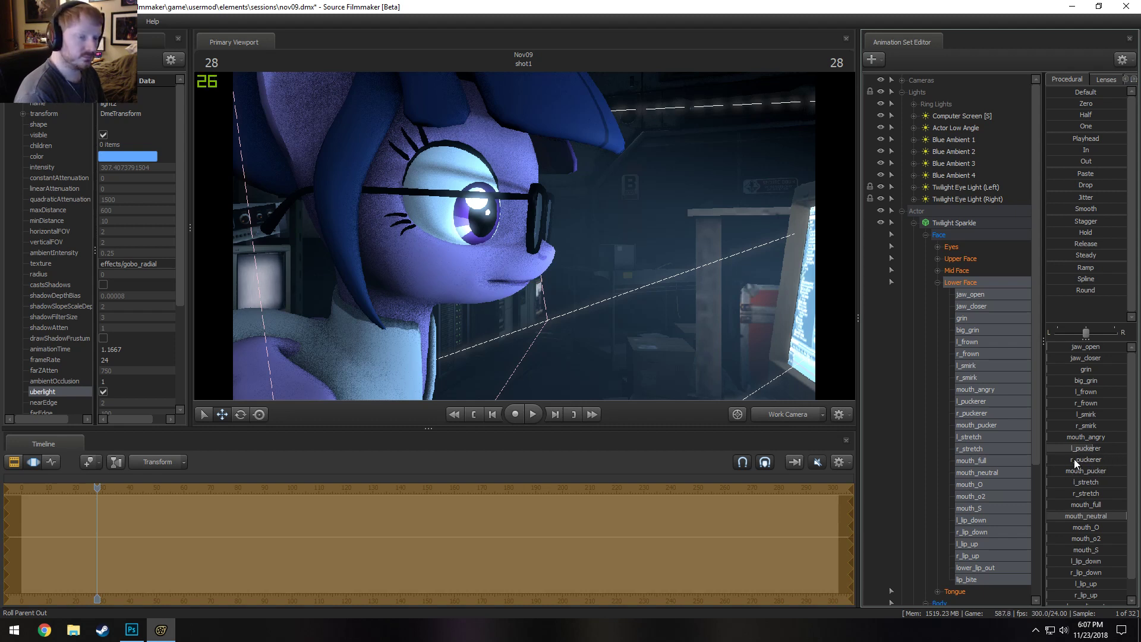
pyautogui.moveTo(1073, 460); pyautogui.dragTo(1111, 452)
# From the front of Twilight's face, raise jaw_closer and both smirk controls partway and lower mouth_neutral to about half
pyautogui.moveTo(664, 285); pyautogui.dragTo(555, 270)
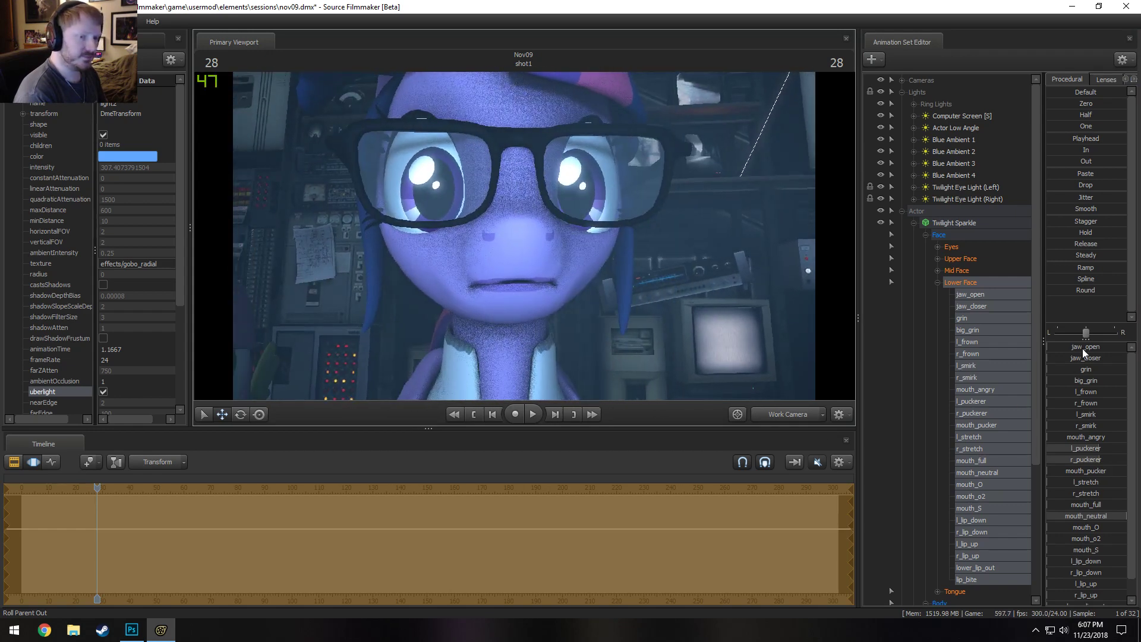
pyautogui.moveTo(1086, 357); pyautogui.dragTo(1064, 358)
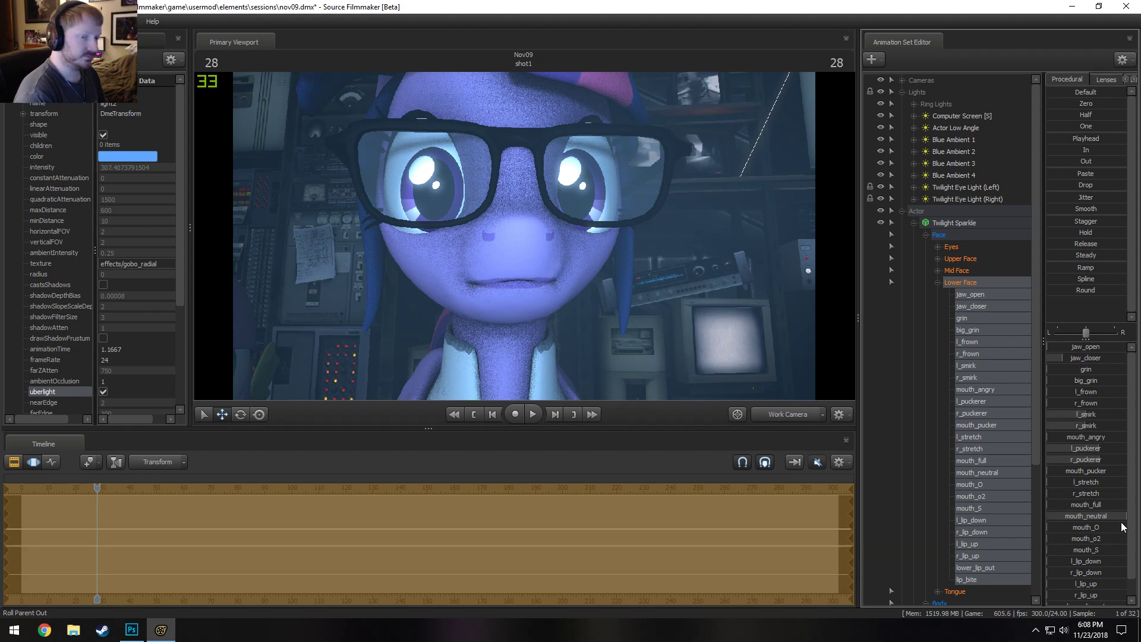
pyautogui.moveTo(1112, 514); pyautogui.dragTo(1069, 513)
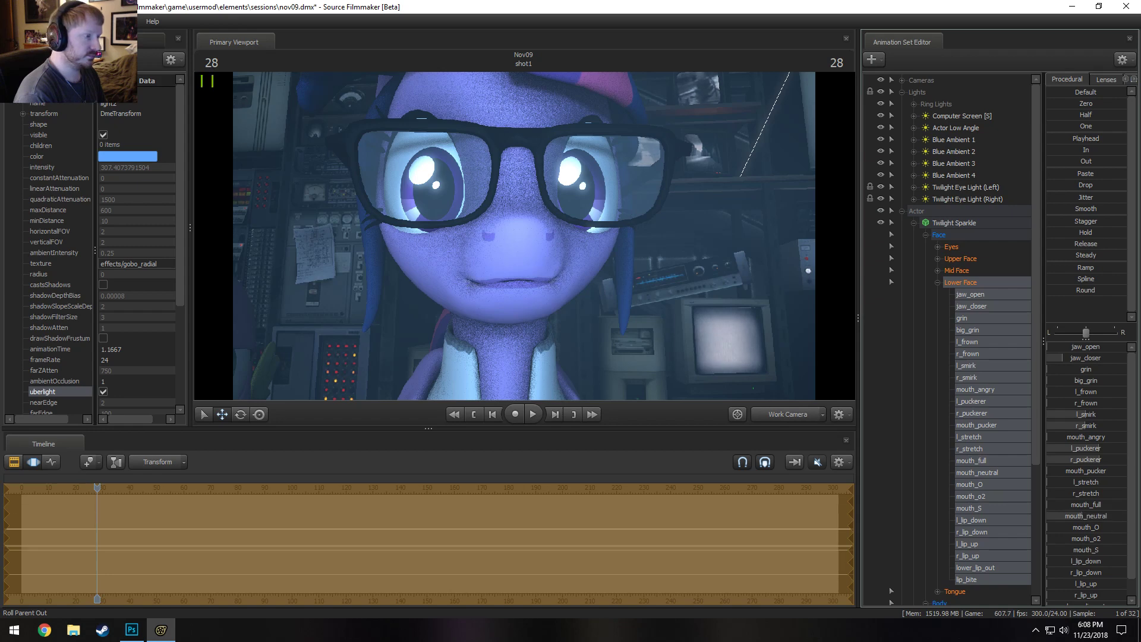
# Collapse the Actor group and duplicate the Computer Screen [S] light by copying and pasting its animation set
pyautogui.press('a')
pyautogui.moveTo(612, 346); pyautogui.dragTo(523, 238)
pyautogui.click(902, 211)
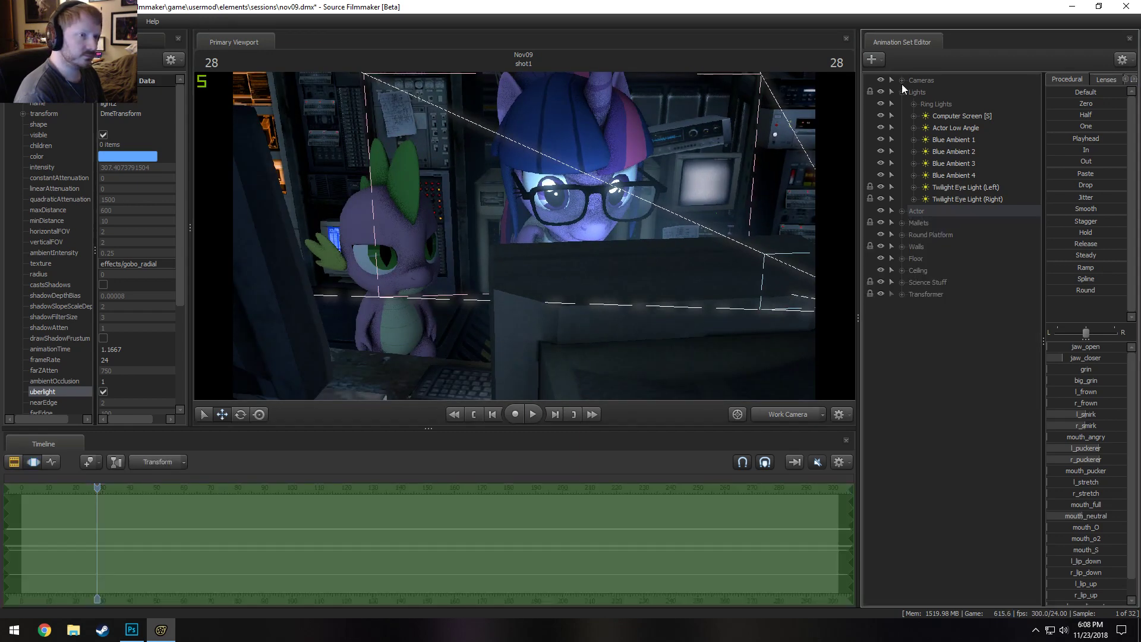
pyautogui.click(954, 127)
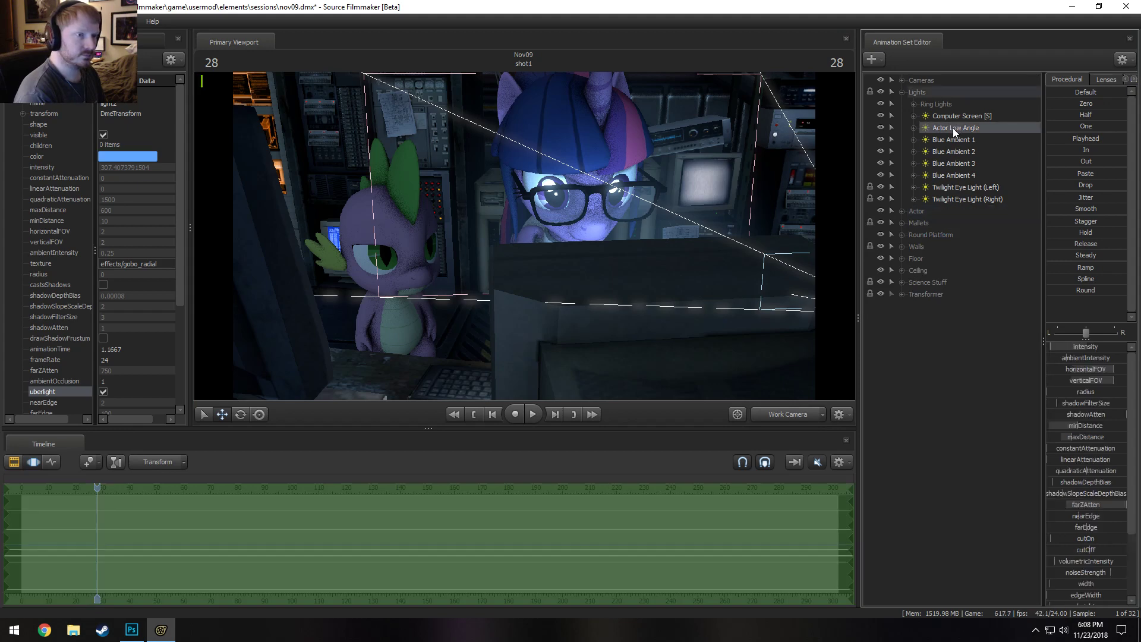
pyautogui.moveTo(953, 127)
pyautogui.mouseDown()
pyautogui.moveTo(962, 123)
pyautogui.moveTo(947, 117)
pyautogui.mouseUp()
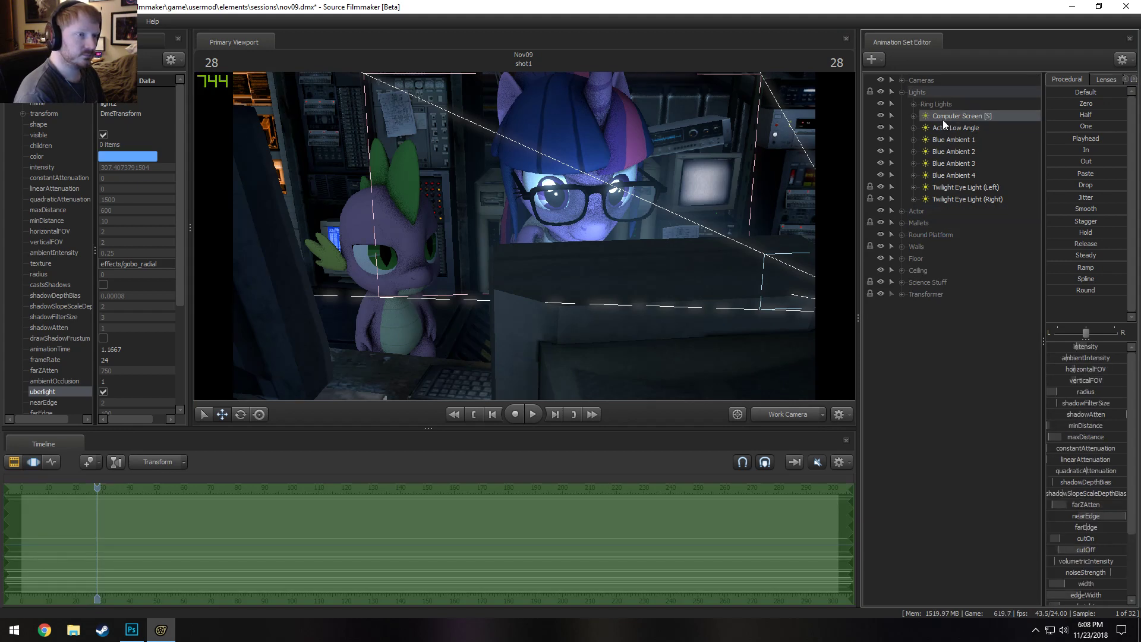
pyautogui.rightClick(947, 115)
pyautogui.press('Escape')
pyautogui.rightClick(890, 484)
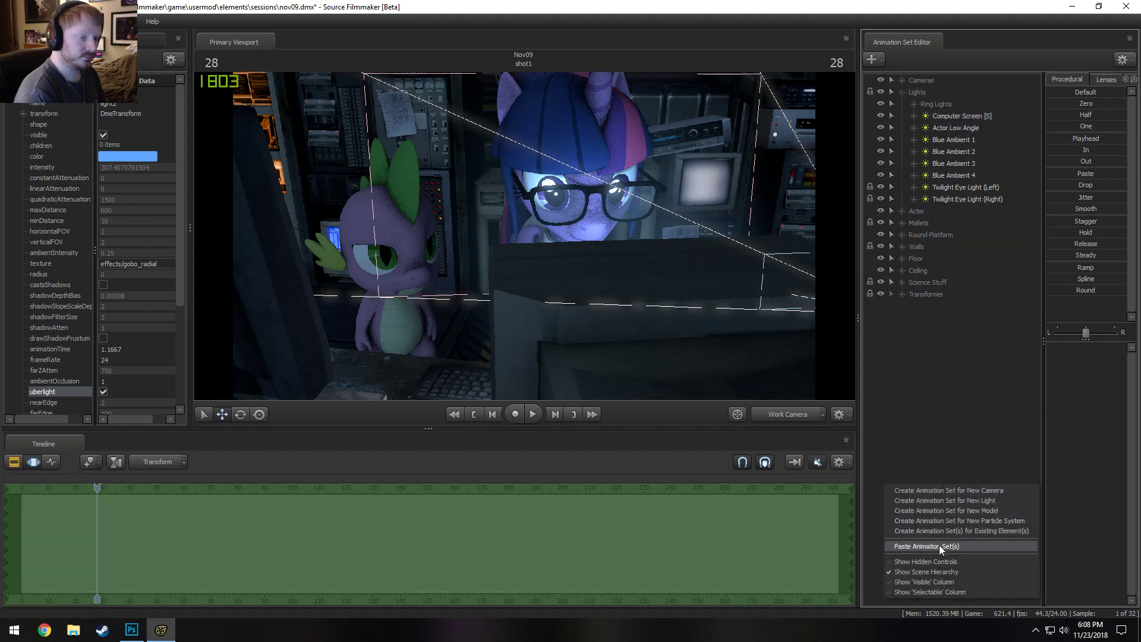
pyautogui.click(939, 545)
# Disable shadows and volumetrics on the duplicated computer screen light
pyautogui.rightClick(923, 307)
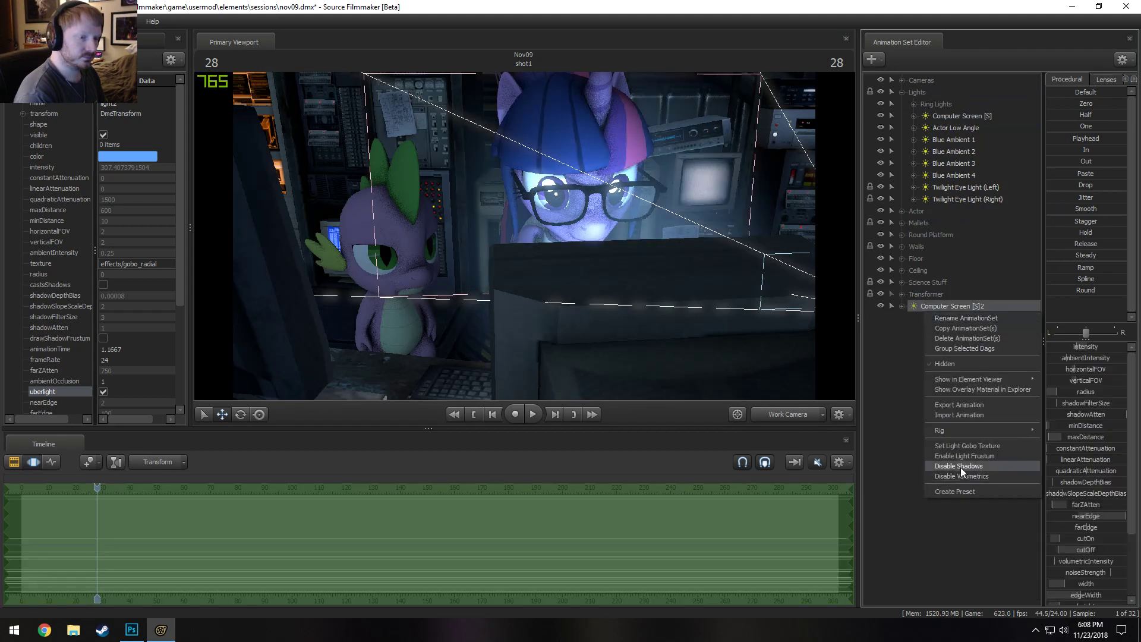
pyautogui.click(960, 467)
pyautogui.rightClick(940, 306)
pyautogui.click(968, 476)
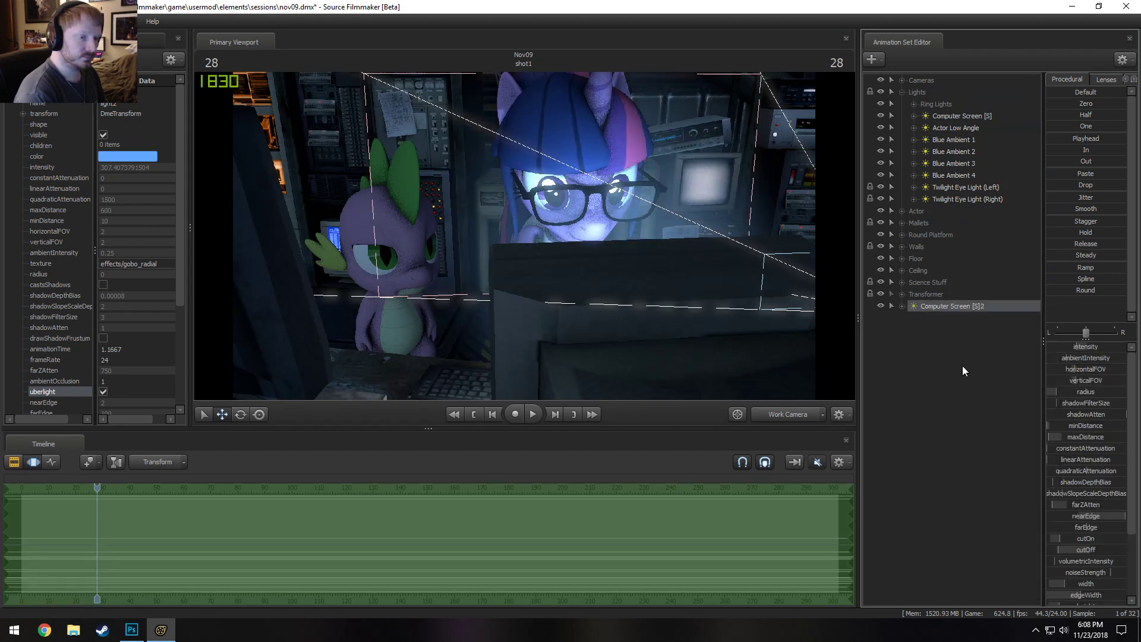
# Rename the duplicated light as Computer Screen (Spike)
pyautogui.rightClick(939, 305)
pyautogui.click(958, 314)
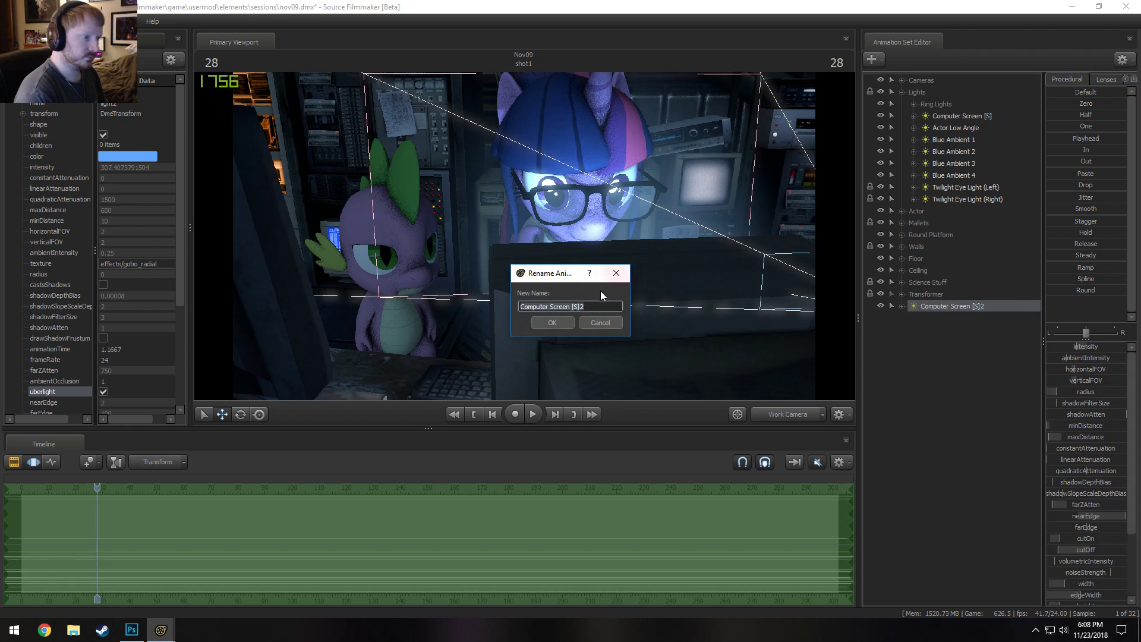
pyautogui.press('End')
pyautogui.press('BackSpace')
pyautogui.press('BackSpace')
pyautogui.press('BackSpace')
pyautogui.press('BackSpace')
pyautogui.press('BackSpace')
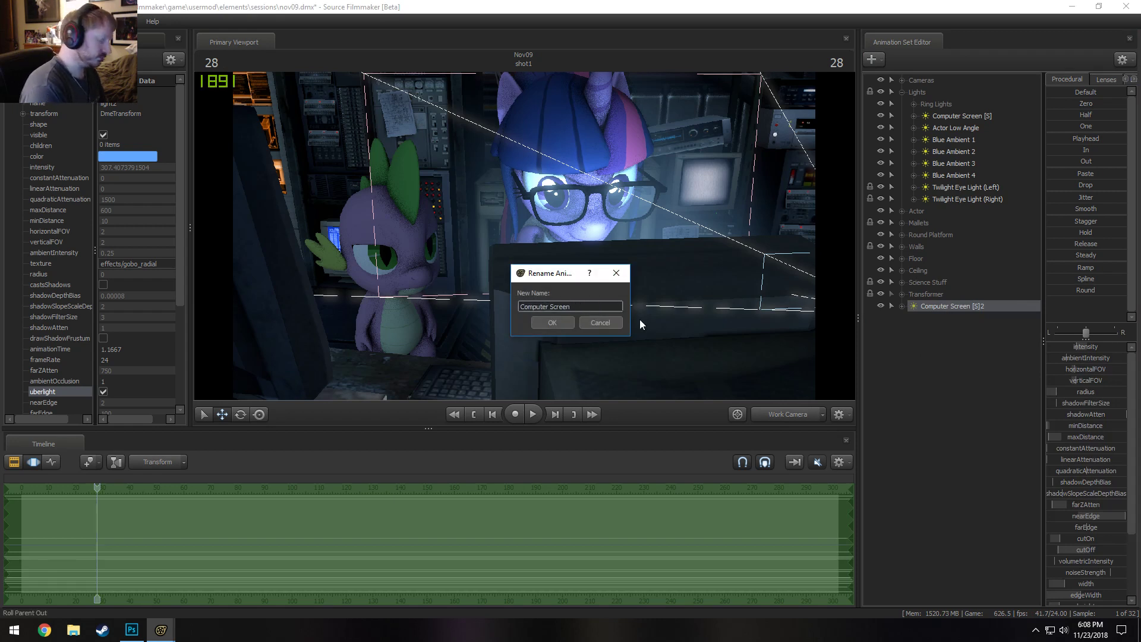
pyautogui.write('(Spike)')
pyautogui.press('Return')
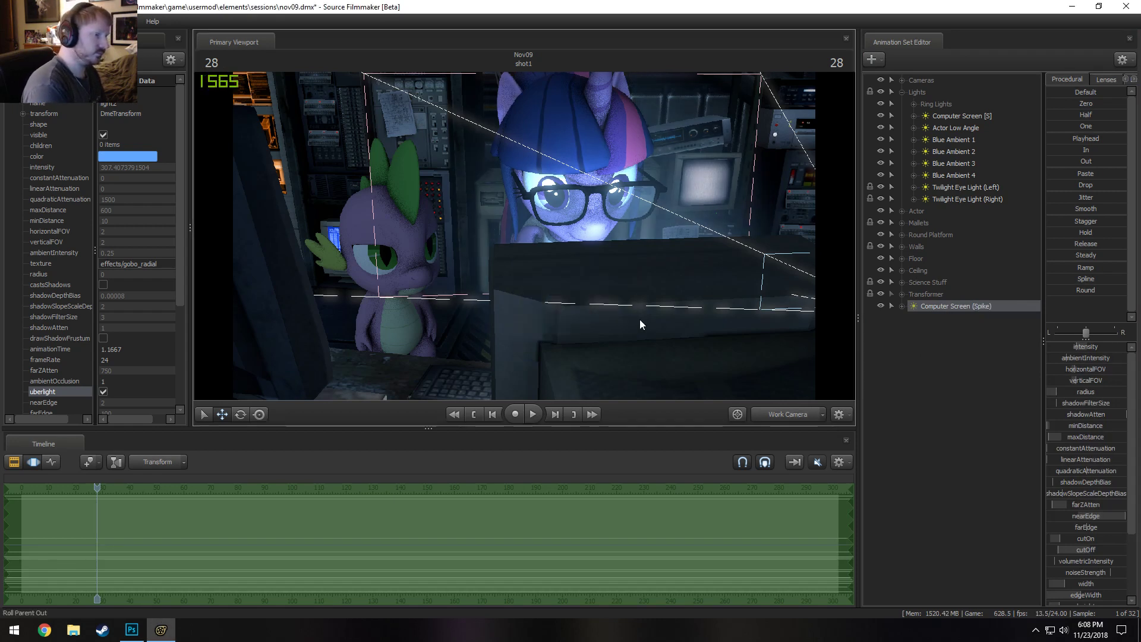
# Look through the Computer Screen (Spike) light, aim it at Spike, and view the result from the Work Camera
pyautogui.doubleClick(946, 304)
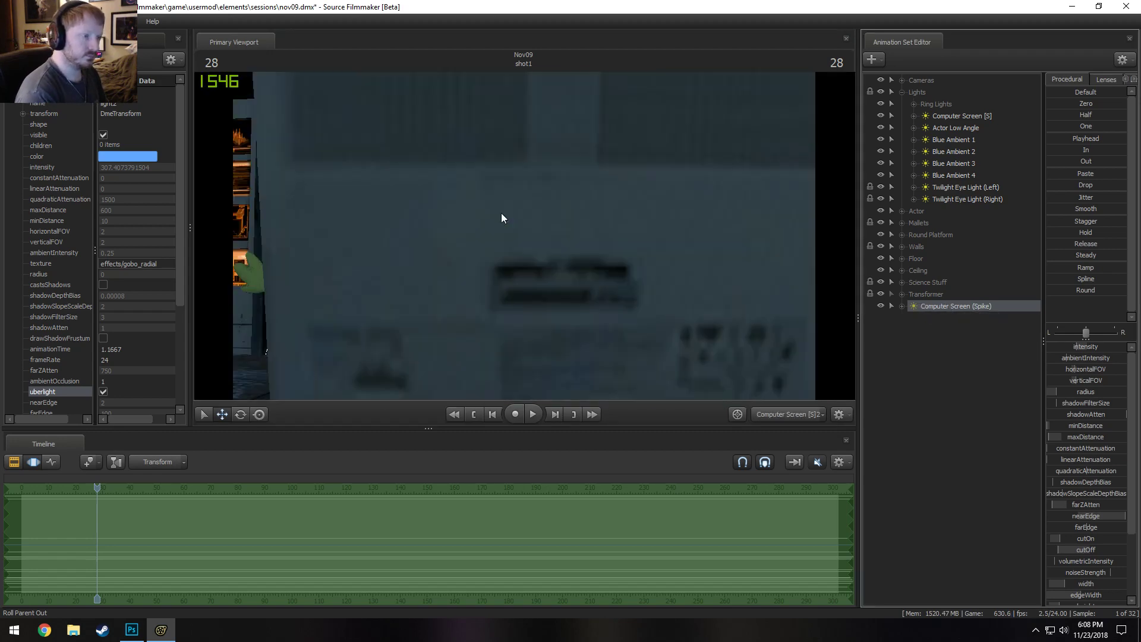
pyautogui.moveTo(627, 241); pyautogui.dragTo(740, 204)
pyautogui.click(813, 413)
pyautogui.moveTo(523, 235); pyautogui.dragTo(523, 236)
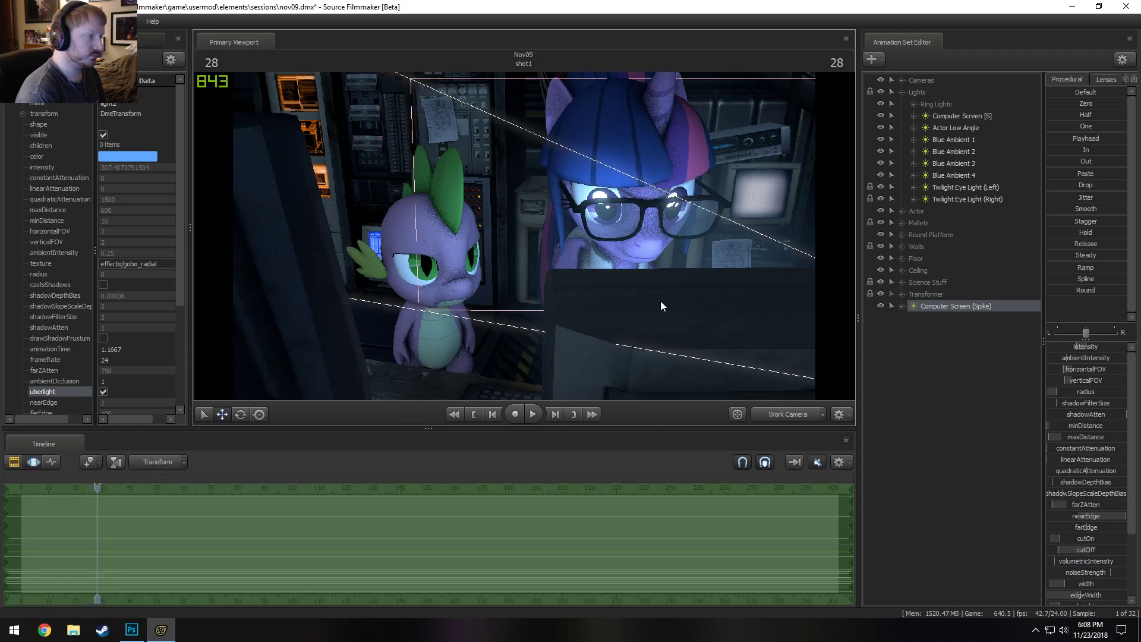
# Try enabling shadows on the Computer Screen (Spike) light and disable them again
pyautogui.rightClick(969, 321)
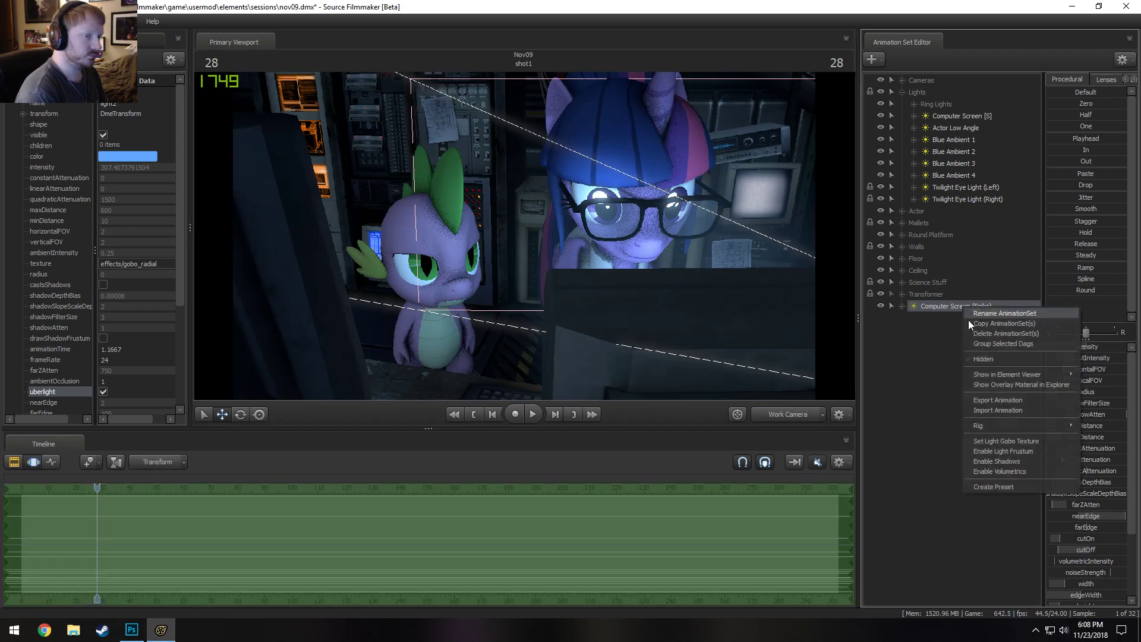
pyautogui.click(1001, 461)
pyautogui.press('F3')
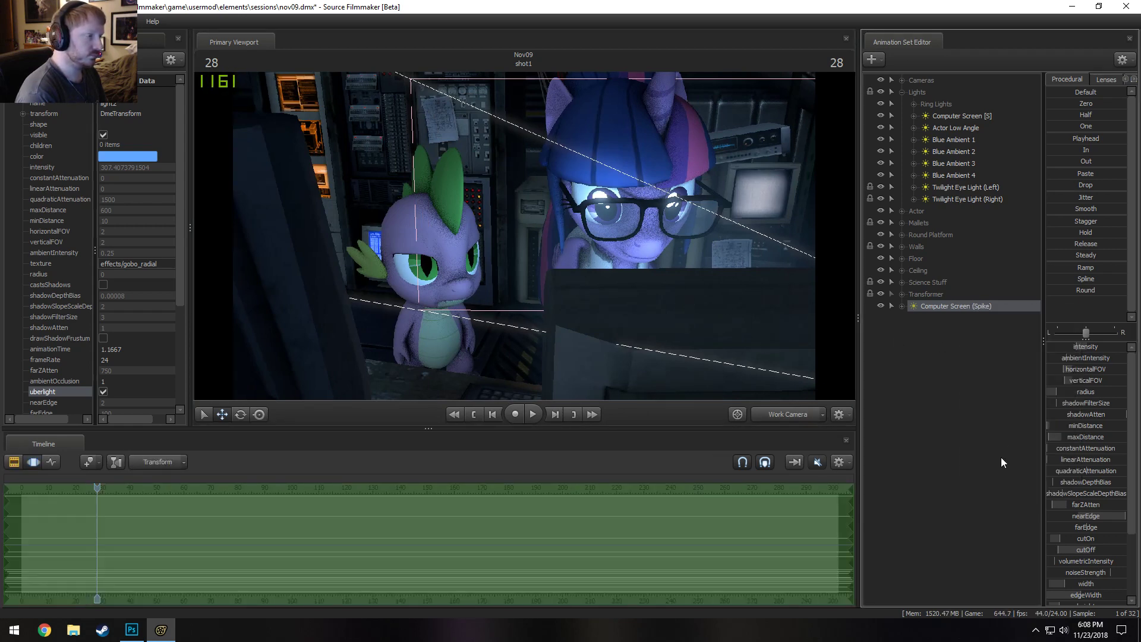
pyautogui.rightClick(964, 309)
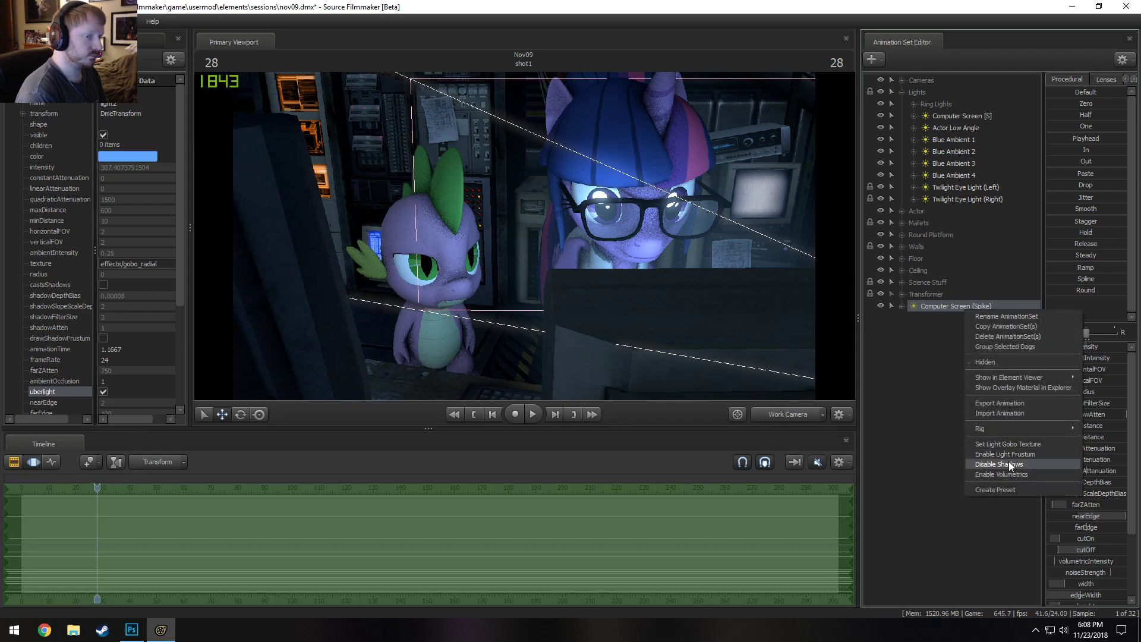
pyautogui.click(1008, 461)
pyautogui.press('F3')
# Check the lighting from the Main Camera and reposition Computer Screen (Spike) while looking through it, keeping Spike in its beam
pyautogui.moveTo(683, 261)
pyautogui.mouseDown()
pyautogui.moveTo(675, 265)
pyautogui.moveTo(704, 264)
pyautogui.mouseUp()
pyautogui.click(782, 413)
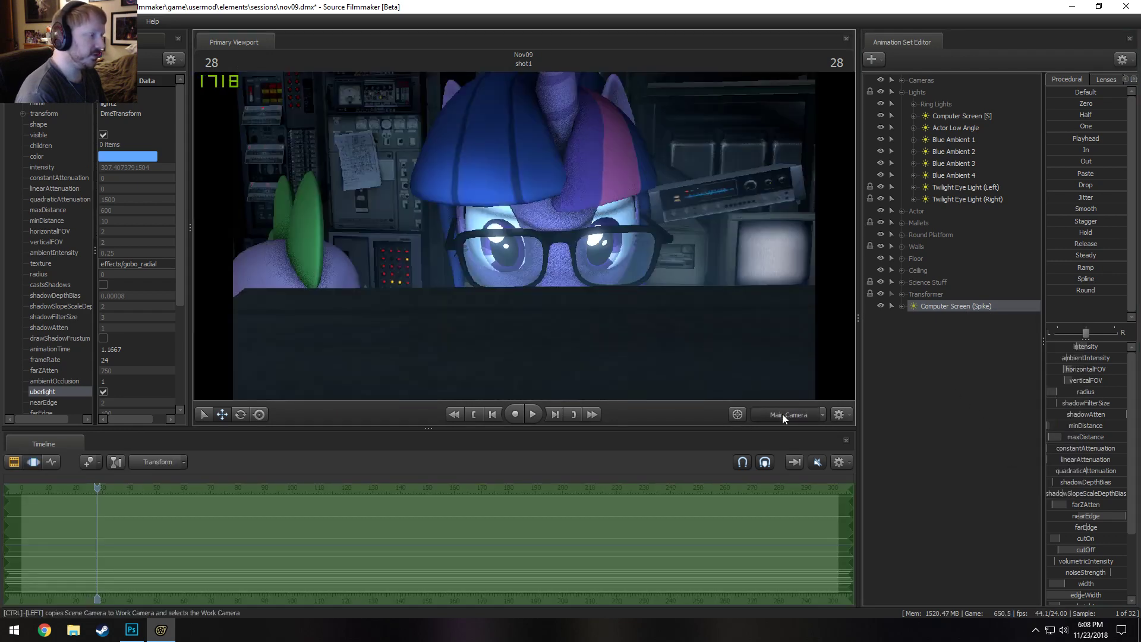
pyautogui.click(782, 414)
pyautogui.moveTo(943, 310); pyautogui.dragTo(593, 202)
pyautogui.press('F2')
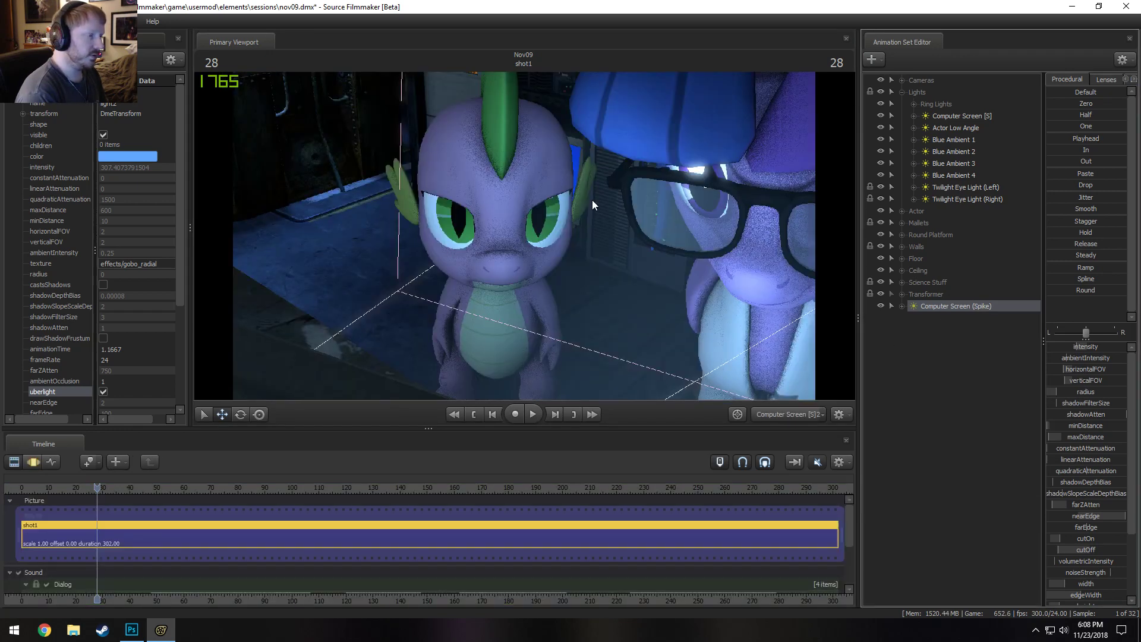
pyautogui.press('F3')
pyautogui.moveTo(644, 270); pyautogui.dragTo(523, 235)
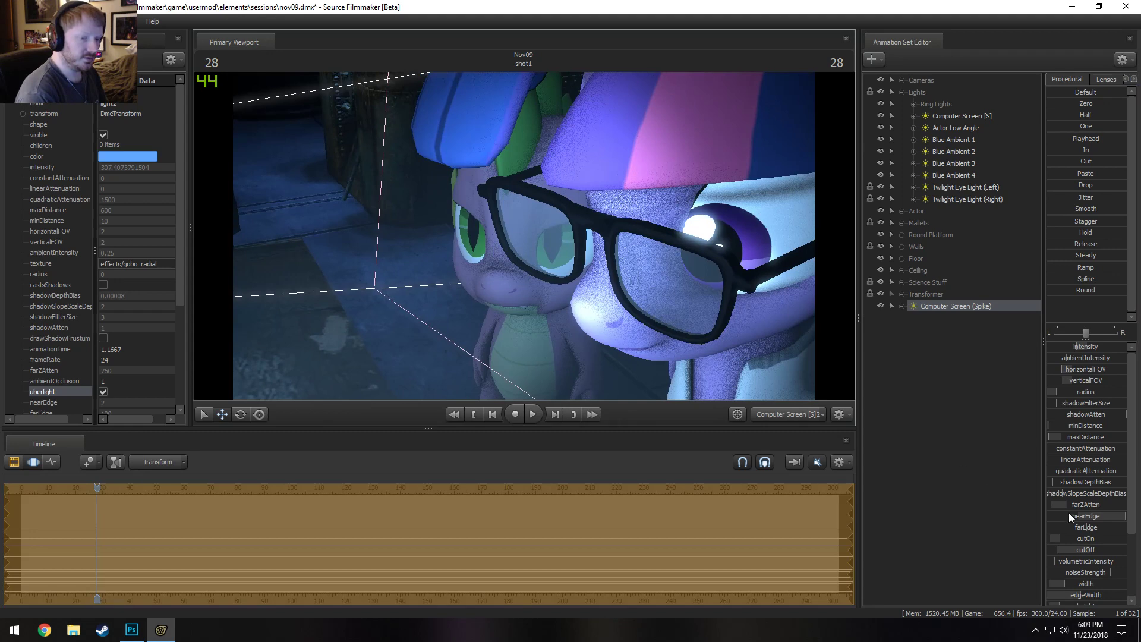
# Raise the minDistance of Computer Screen (Spike) to a little under half and increase its intensity, checking Spike from the Work Camera
pyautogui.moveTo(1068, 426)
pyautogui.mouseDown()
pyautogui.moveTo(1104, 426)
pyautogui.moveTo(1083, 426)
pyautogui.mouseUp()
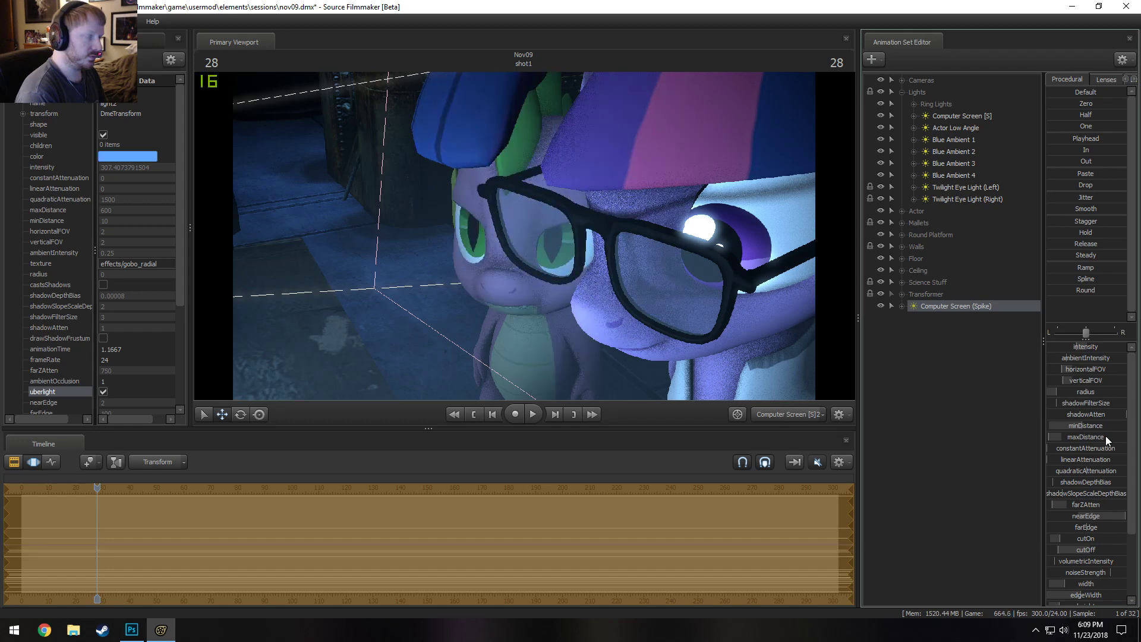
pyautogui.click(780, 414)
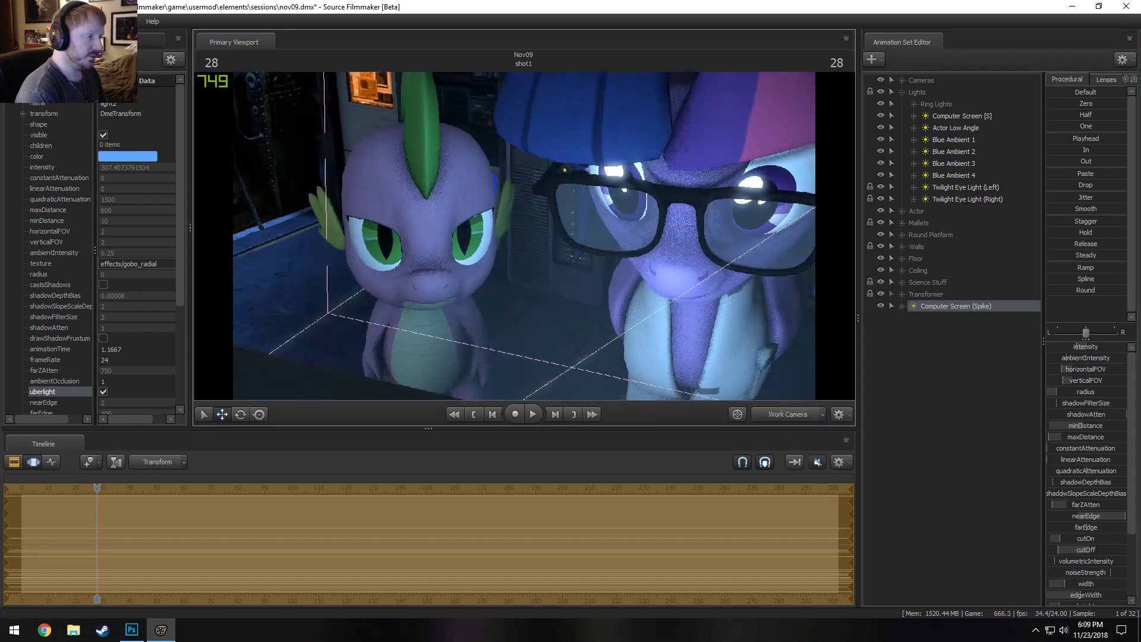
pyautogui.moveTo(565, 257); pyautogui.dragTo(573, 266)
pyautogui.press('F2')
pyautogui.press('F3')
pyautogui.moveTo(1069, 351); pyautogui.dragTo(1083, 352)
pyautogui.press('F2')
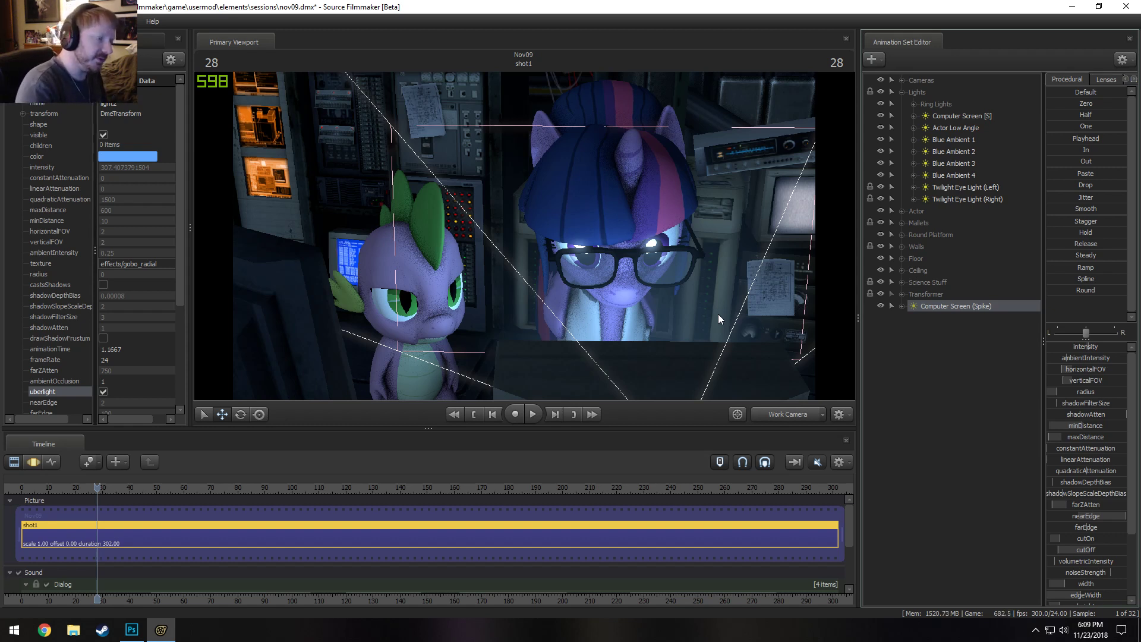
# Examine Doctor Whooves and the lighting around the round platform from the Work Camera
pyautogui.moveTo(640, 337); pyautogui.dragTo(850, 341)
pyautogui.press('s')
pyautogui.moveTo(523, 236); pyautogui.dragTo(547, 261)
pyautogui.press('w')
pyautogui.press('d')
pyautogui.moveTo(523, 236); pyautogui.dragTo(544, 312)
pyautogui.press('s')
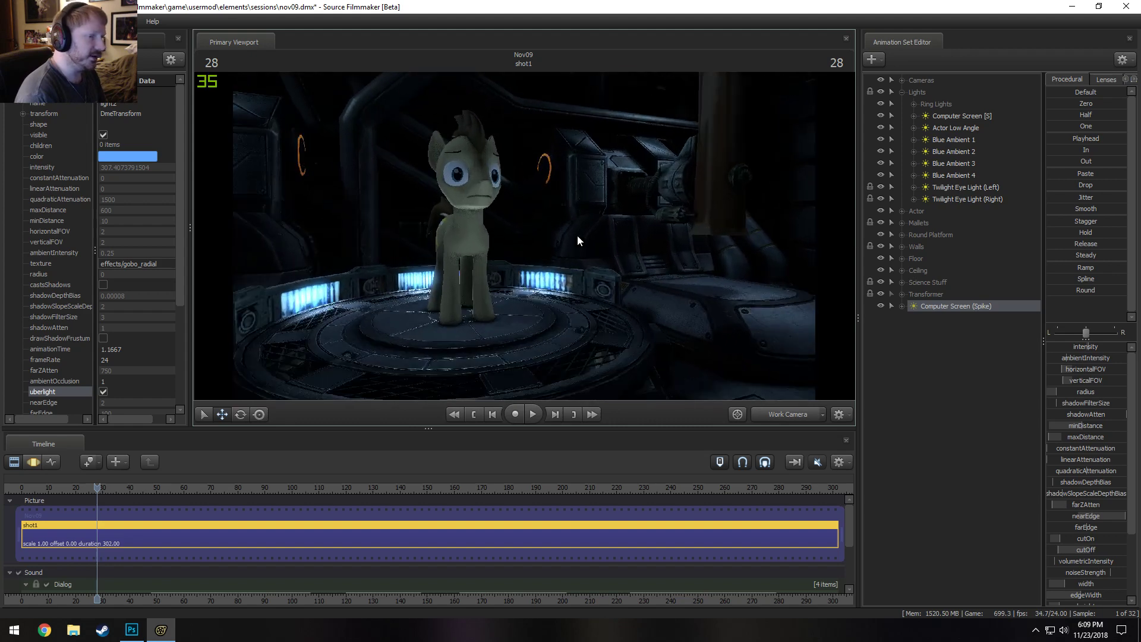
# Move the Computer Screen (Spike) light into the Lights group, collapse that group, and expand the Actor group
pyautogui.click(902, 80)
pyautogui.click(902, 80)
pyautogui.click(902, 92)
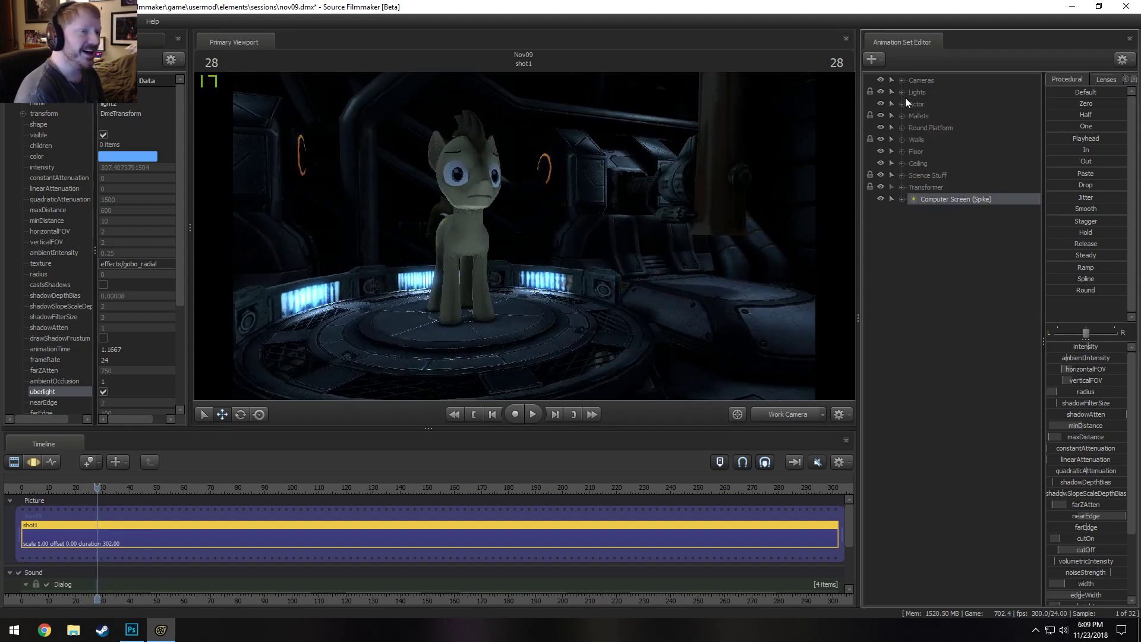
pyautogui.click(902, 104)
pyautogui.moveTo(935, 164); pyautogui.dragTo(920, 93)
pyautogui.moveTo(951, 215); pyautogui.dragTo(962, 123)
pyautogui.click(902, 93)
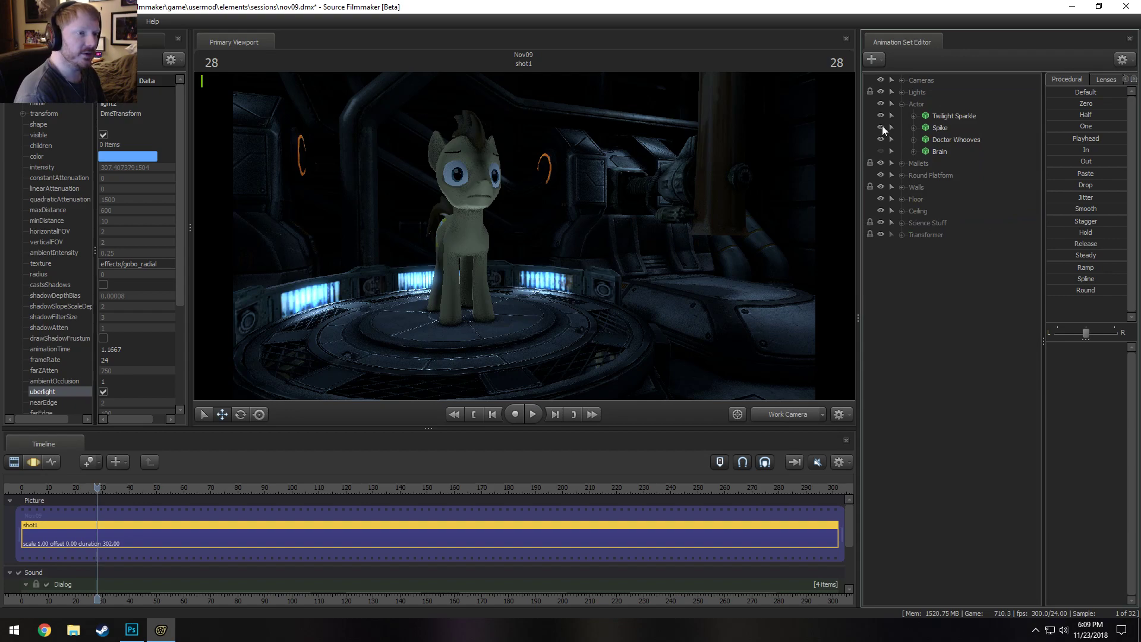
# Preview Brain on the round platform in place of Doctor Whooves, and restore the visibility settings of both models
pyautogui.click(881, 139)
pyautogui.click(881, 151)
pyautogui.moveTo(818, 170); pyautogui.dragTo(818, 184)
pyautogui.press('w')
pyautogui.moveTo(524, 236); pyautogui.dragTo(610, 143)
pyautogui.press('s')
pyautogui.press('s')
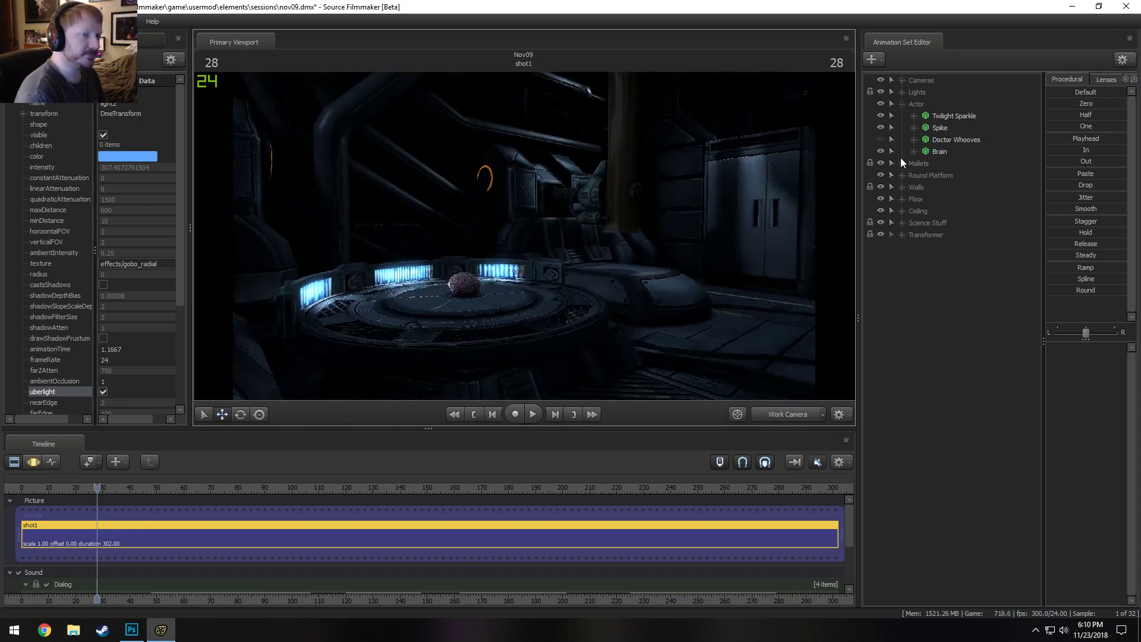
pyautogui.click(880, 151)
pyautogui.click(880, 139)
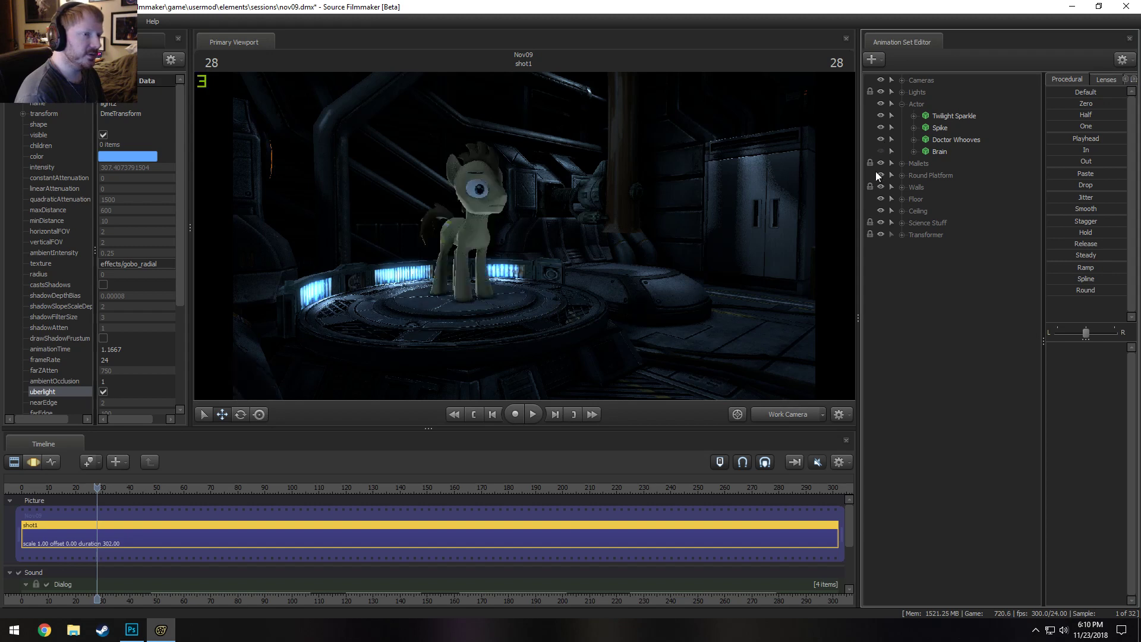
# Survey Doctor Whooves and the round platform from the Work Camera, and turn off scene lighting in the viewport
pyautogui.moveTo(666, 298); pyautogui.dragTo(523, 236)
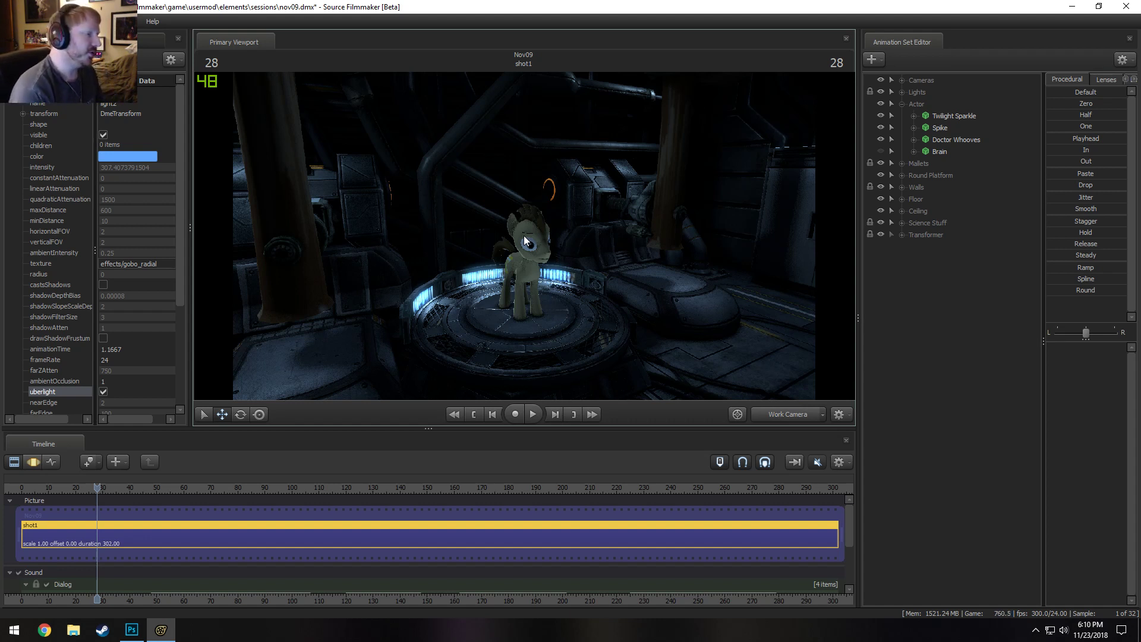
pyautogui.moveTo(764, 391); pyautogui.dragTo(524, 240)
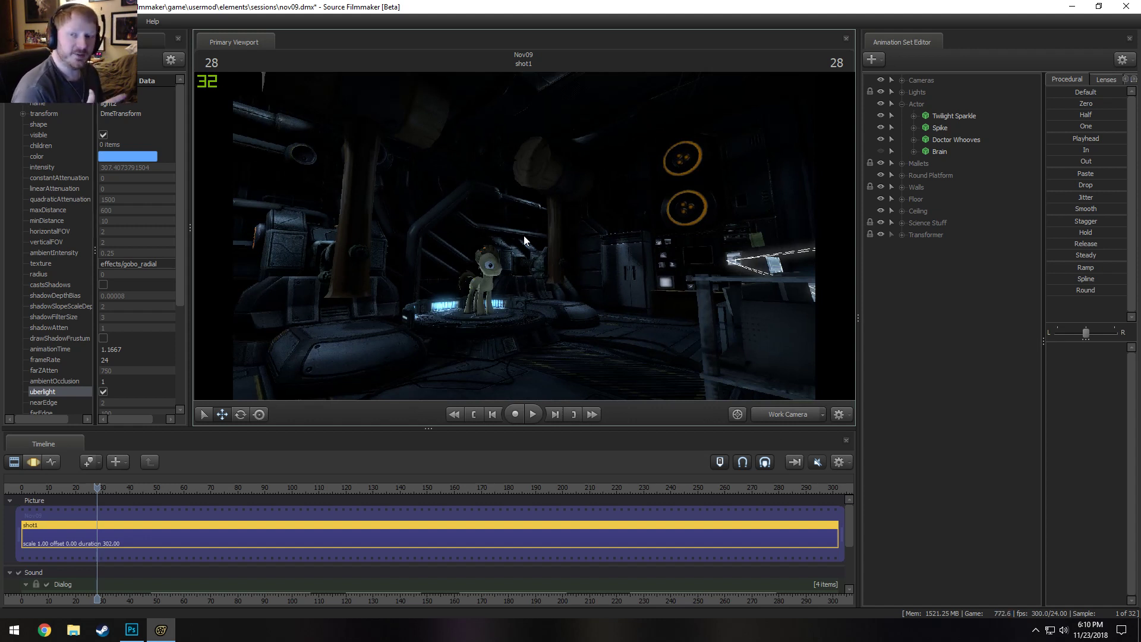
pyautogui.moveTo(547, 270); pyautogui.dragTo(523, 235)
pyautogui.rightClick(556, 225)
pyautogui.click(594, 262)
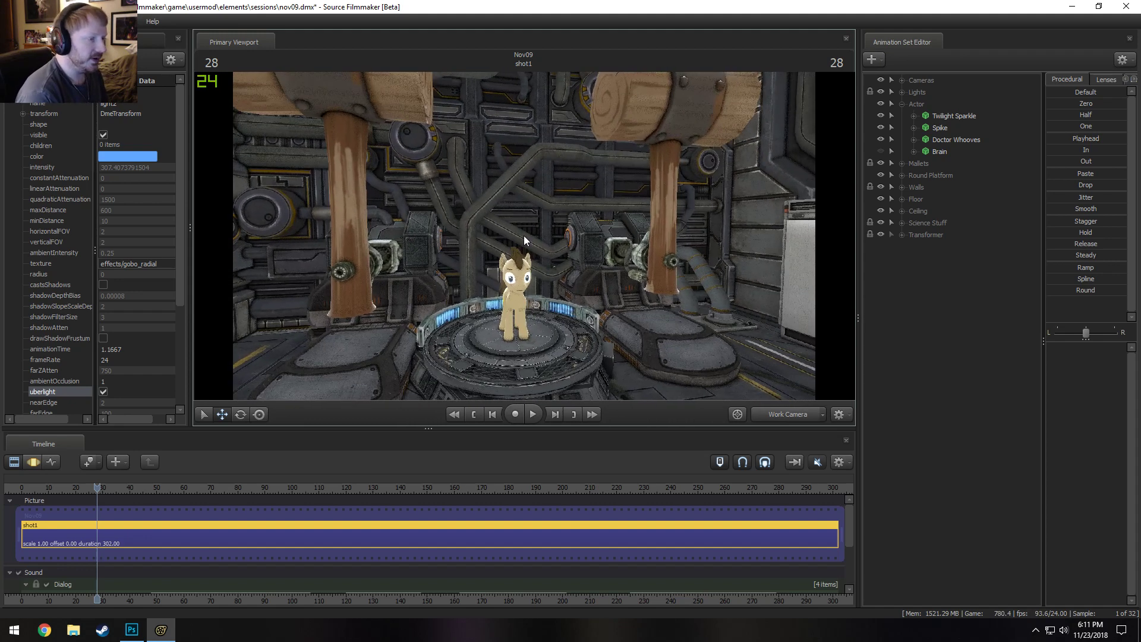
pyautogui.press('F3')
pyautogui.press('F2')
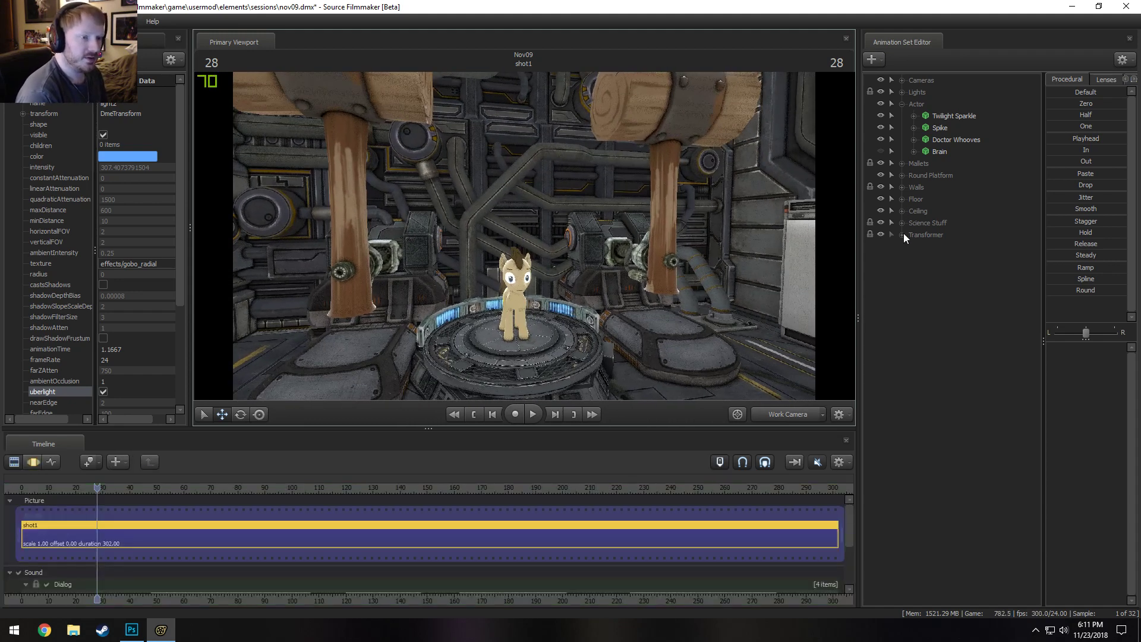
# Switch to the Motion Editor and expand the Mallets group down to the models in Mallet 2
pyautogui.click(901, 163)
pyautogui.click(914, 175)
pyautogui.press('F3')
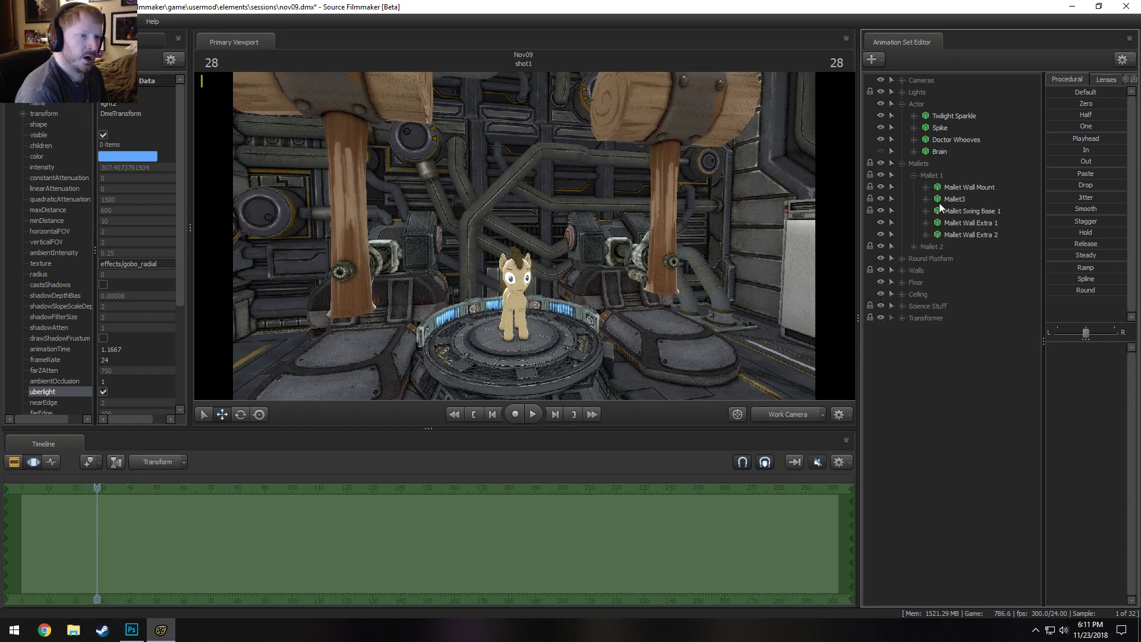
pyautogui.click(901, 163)
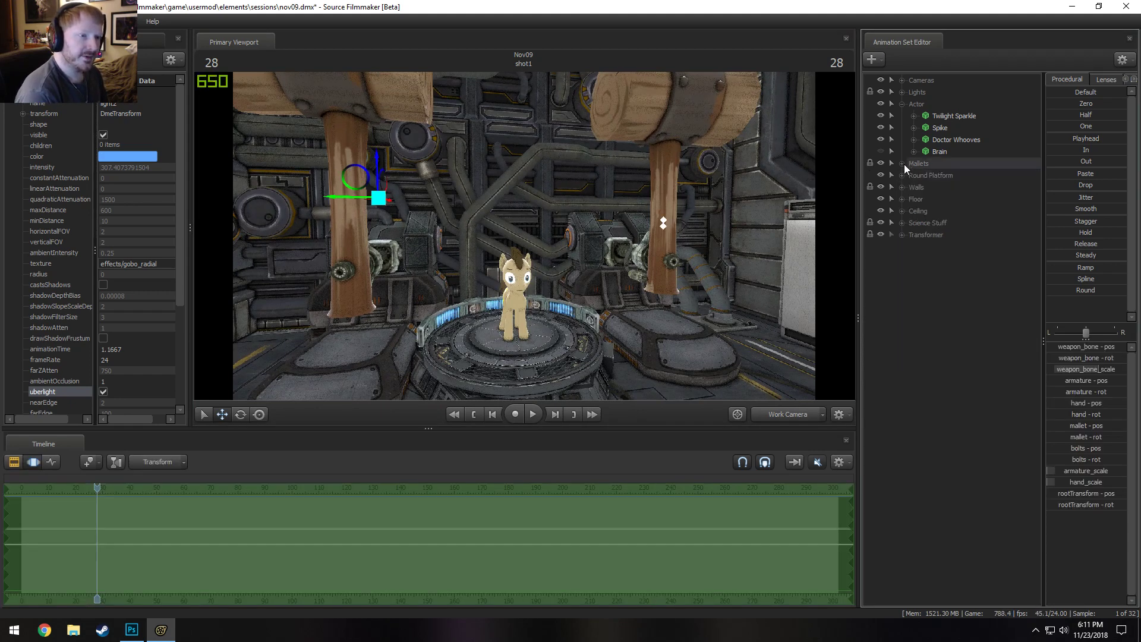
pyautogui.click(901, 163)
pyautogui.click(914, 175)
pyautogui.click(913, 186)
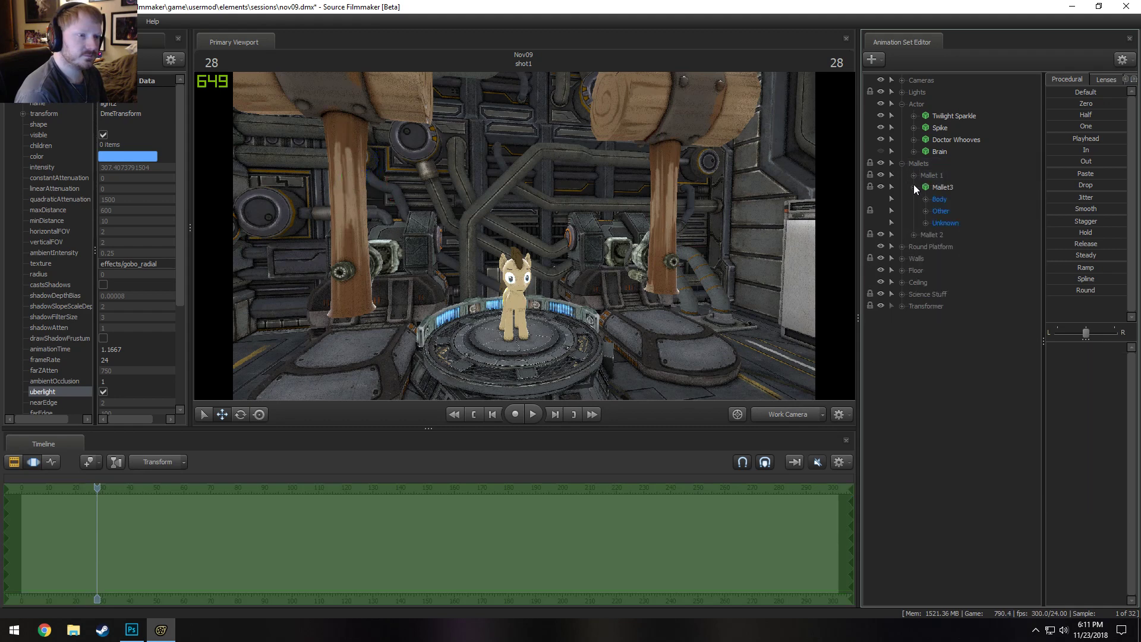
pyautogui.click(913, 186)
pyautogui.click(914, 186)
pyautogui.click(913, 185)
pyautogui.click(913, 185)
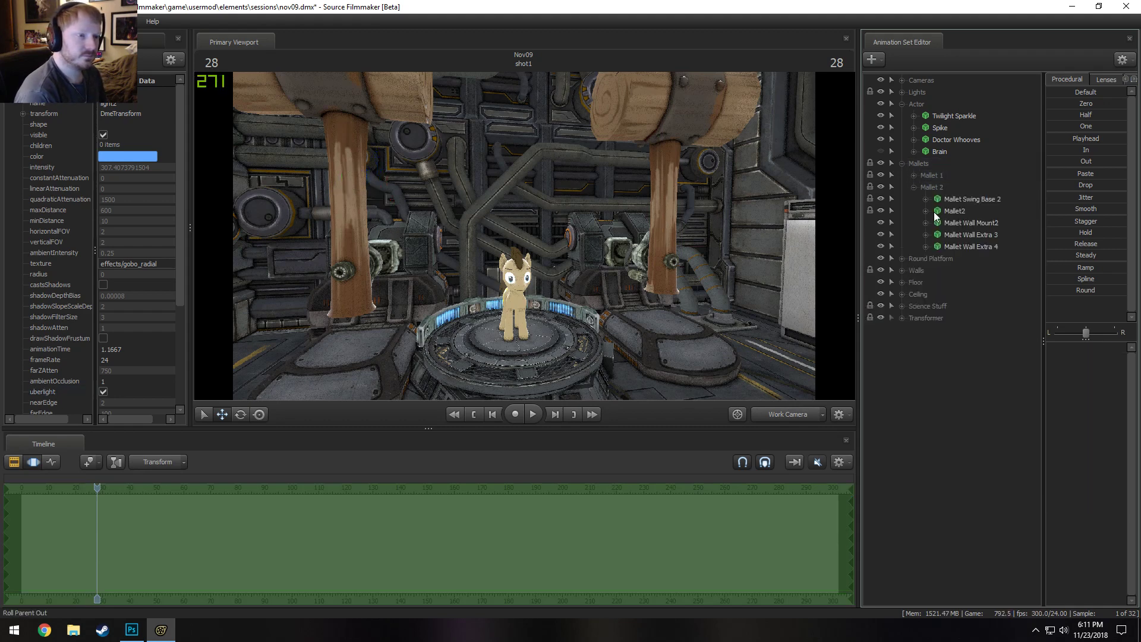
# Try rotating the KeyAssembly control of Mallet Swing Base 2 and revert the rotation
pyautogui.click(954, 211)
pyautogui.click(954, 223)
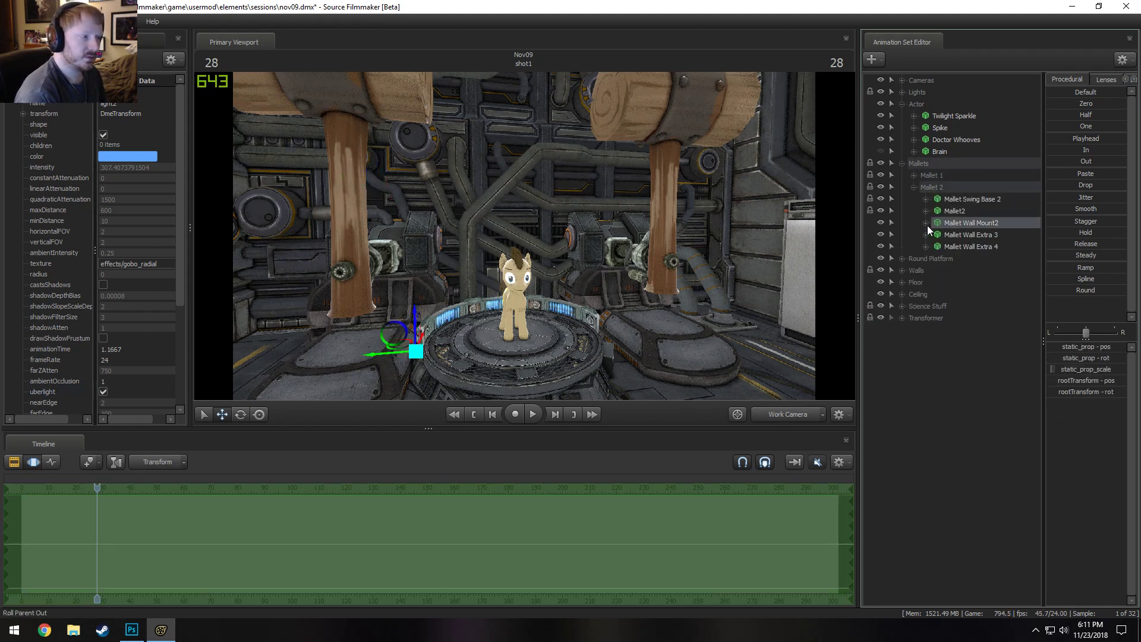
pyautogui.click(925, 199)
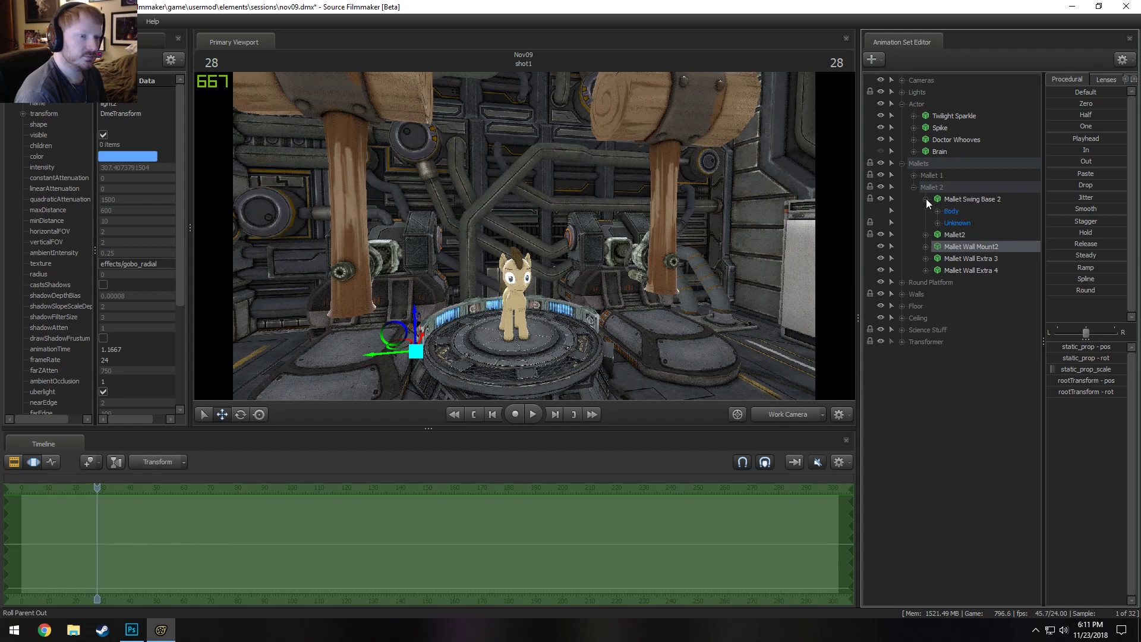
pyautogui.click(937, 222)
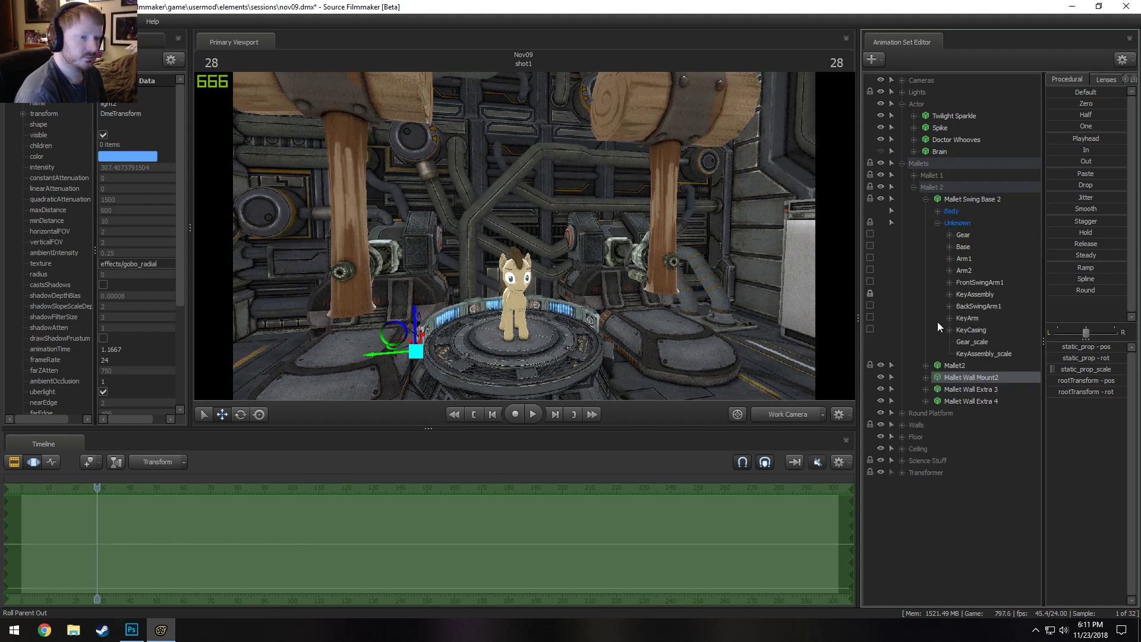
pyautogui.click(974, 295)
pyautogui.press('e')
pyautogui.moveTo(405, 223); pyautogui.dragTo(409, 227)
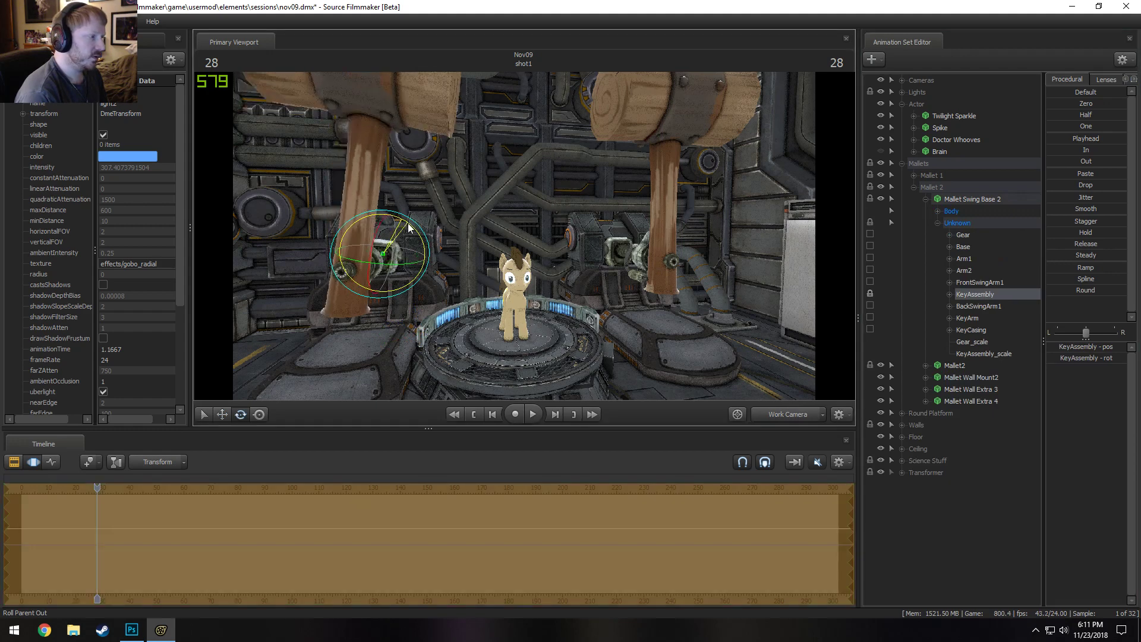
pyautogui.click(993, 290)
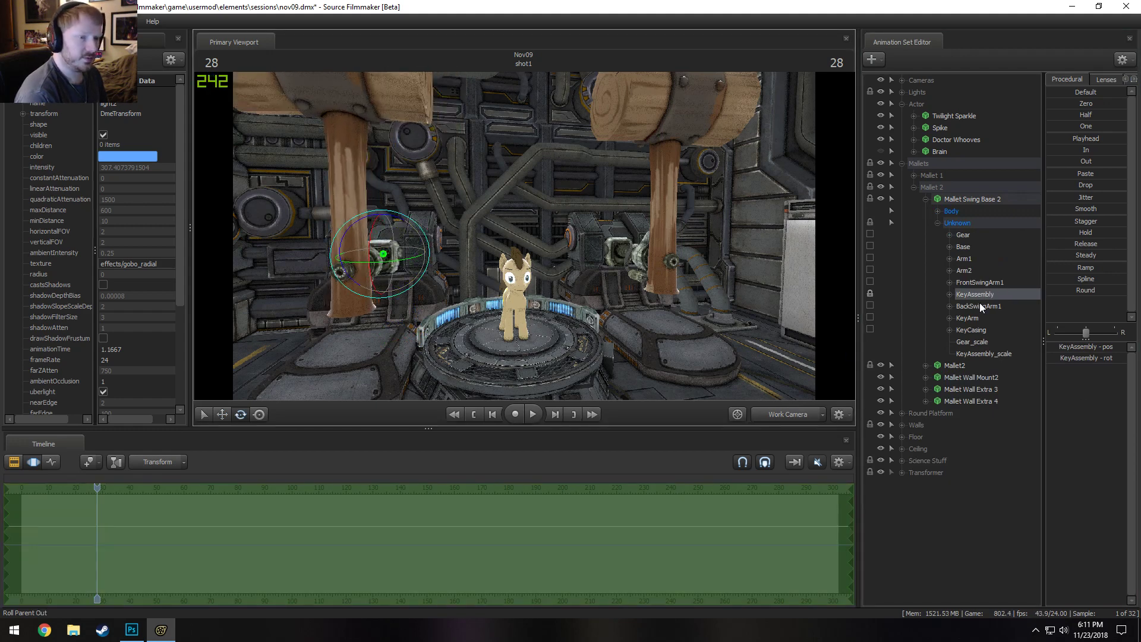
# Test-swing Mallet 2 down over Doctor Whooves by rotating the KeyArm of Mallet Swing Base 2, and revert the swing
pyautogui.click(980, 305)
pyautogui.moveTo(297, 262); pyautogui.dragTo(304, 265)
pyautogui.click(967, 318)
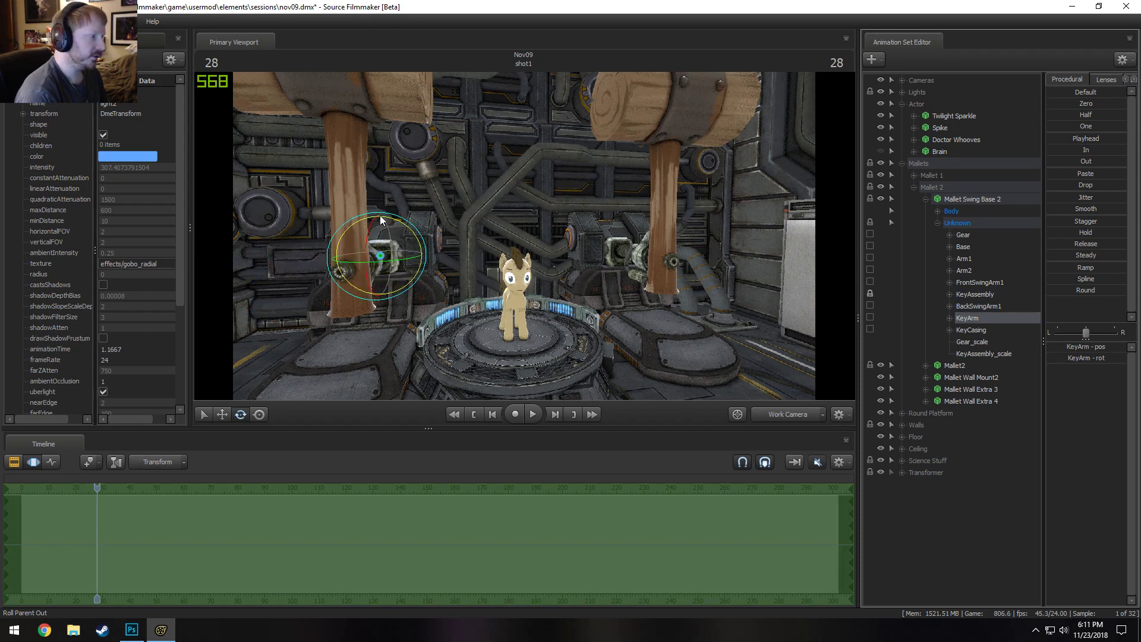
pyautogui.moveTo(408, 243); pyautogui.dragTo(424, 263)
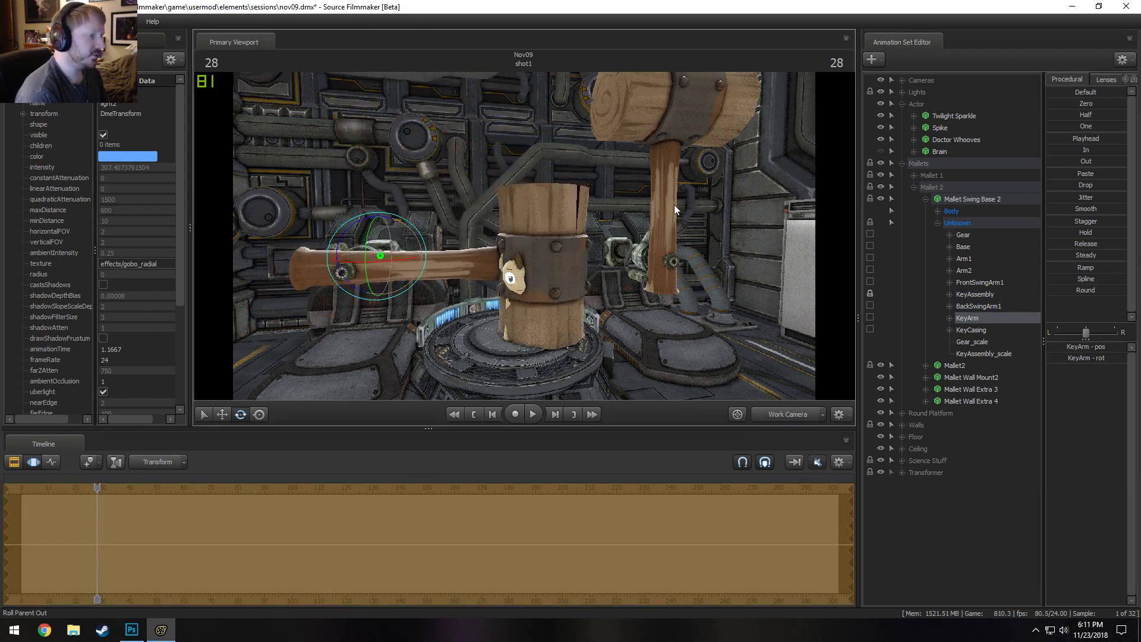
pyautogui.press('d')
pyautogui.moveTo(674, 204); pyautogui.dragTo(625, 204)
pyautogui.moveTo(662, 281); pyautogui.dragTo(537, 242)
pyautogui.press('a')
pyautogui.press('s')
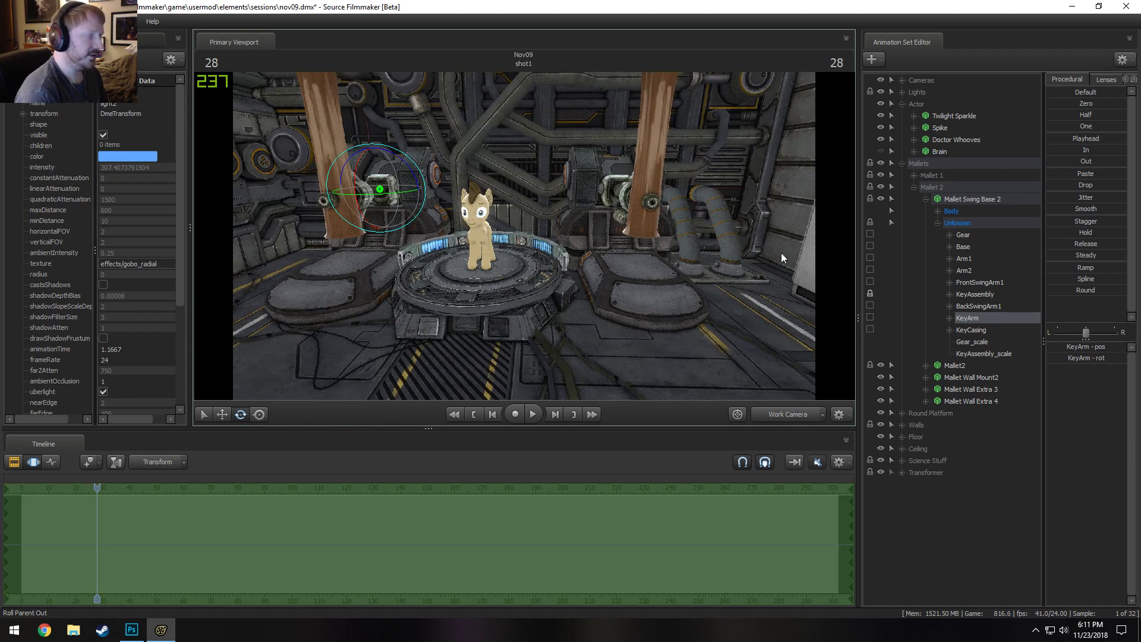
# Collapse Mallet 2, expand Mallet 1, and reveal the control groups of Mallet Swing Base 1
pyautogui.click(913, 187)
pyautogui.click(913, 175)
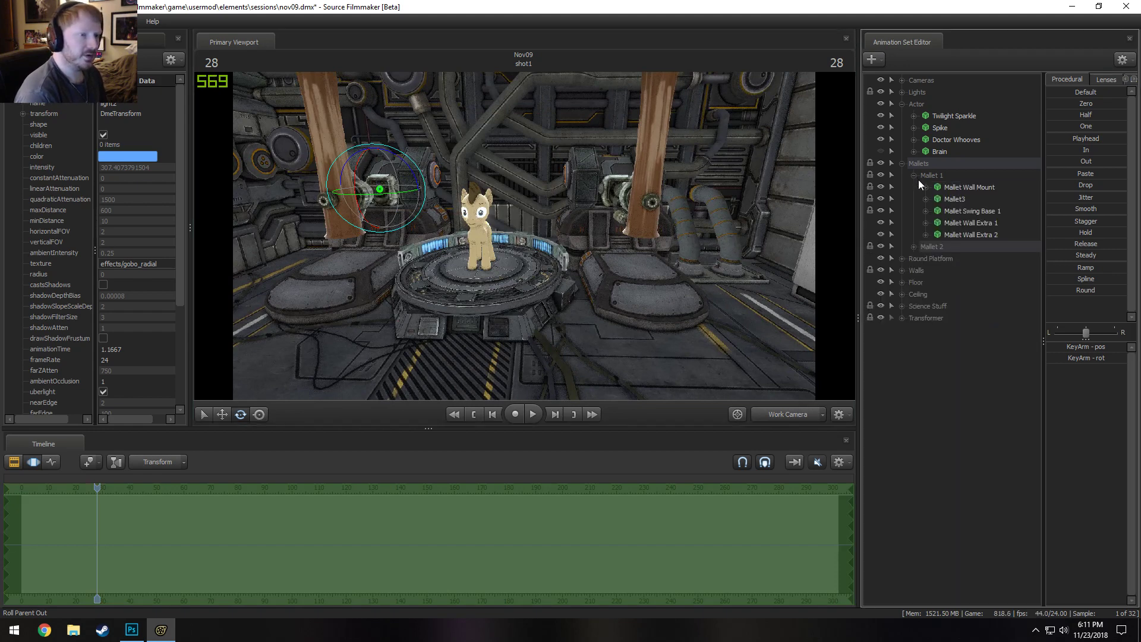
pyautogui.click(950, 198)
pyautogui.doubleClick(934, 187)
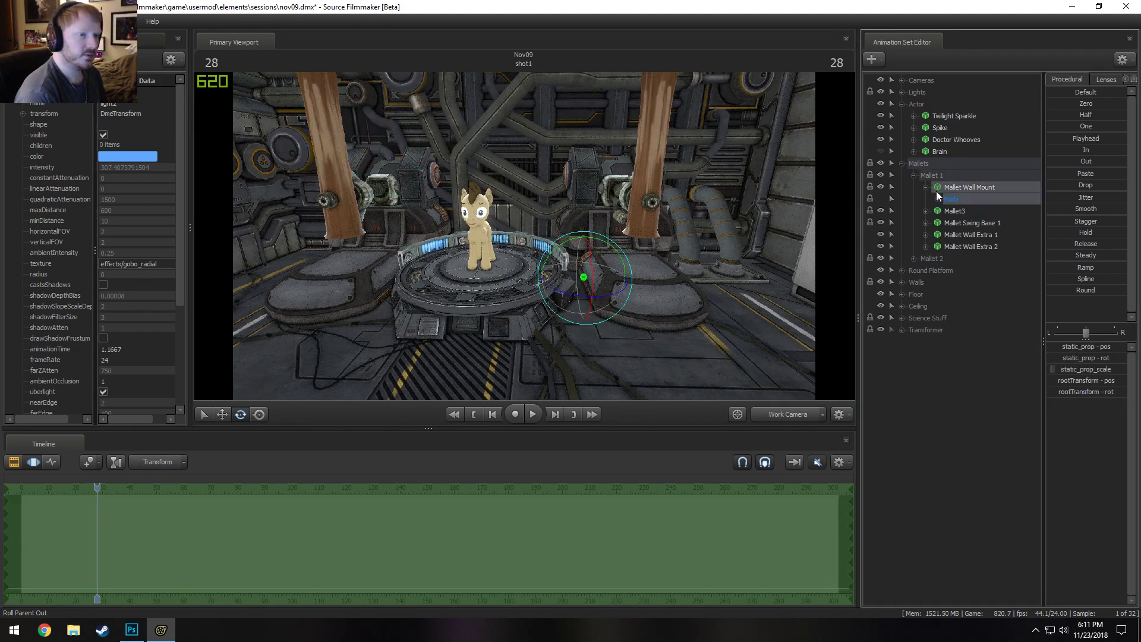
pyautogui.click(939, 200)
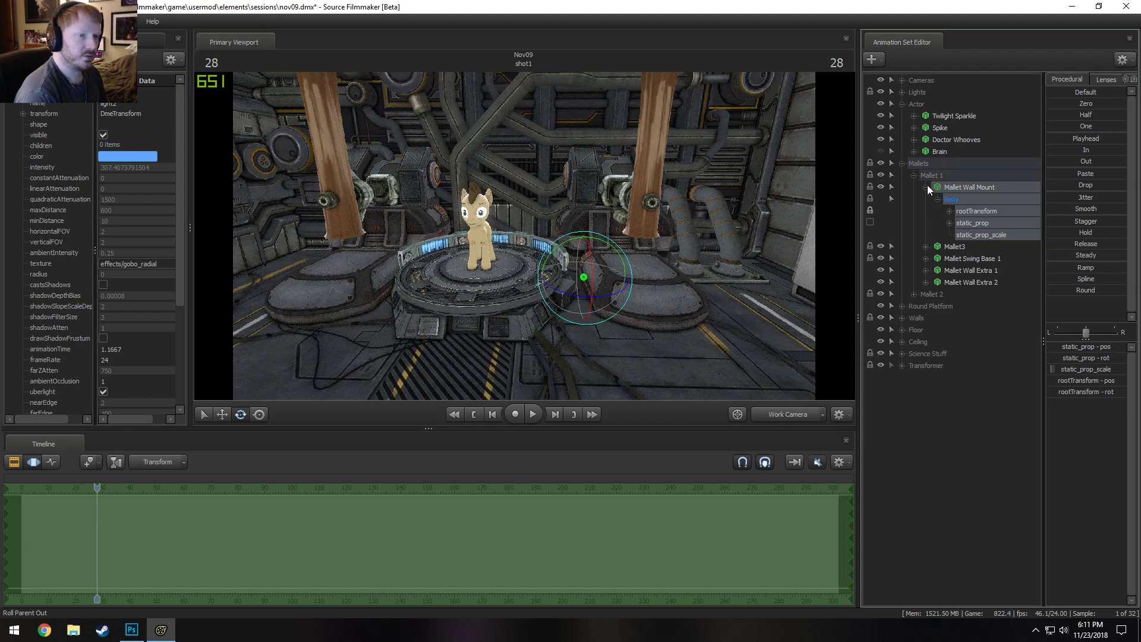
pyautogui.click(927, 186)
pyautogui.click(948, 212)
pyautogui.click(927, 211)
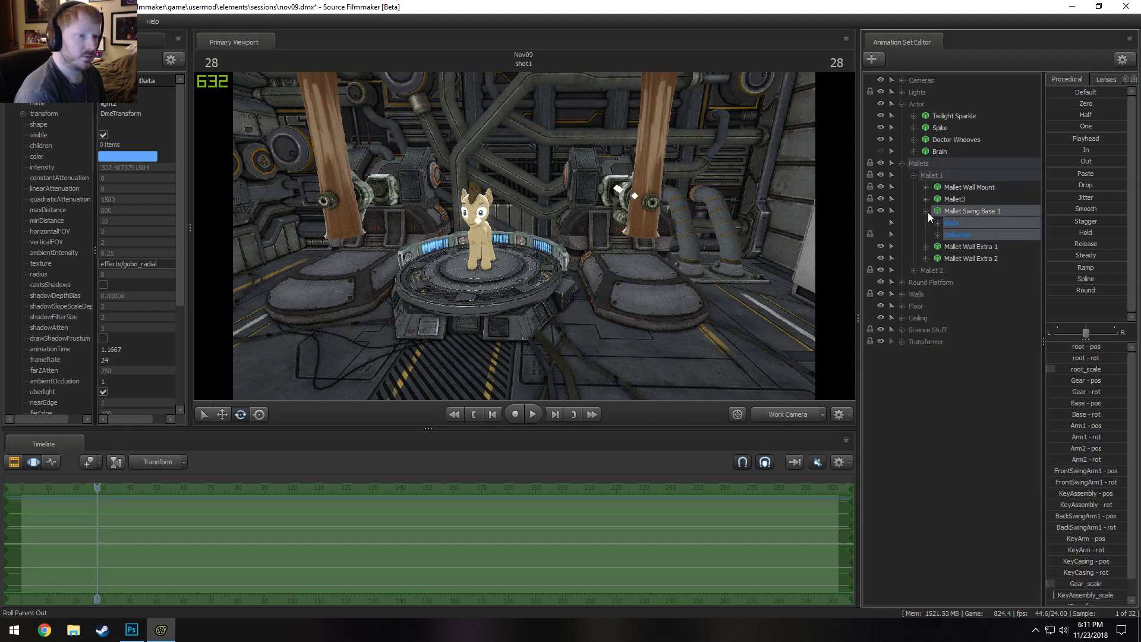
# Test-swing Mallet 1 down onto the round platform by rotating the KeyArm of Mallet Swing Base 1, and inspect the pose
pyautogui.click(938, 235)
pyautogui.click(968, 305)
pyautogui.click(966, 331)
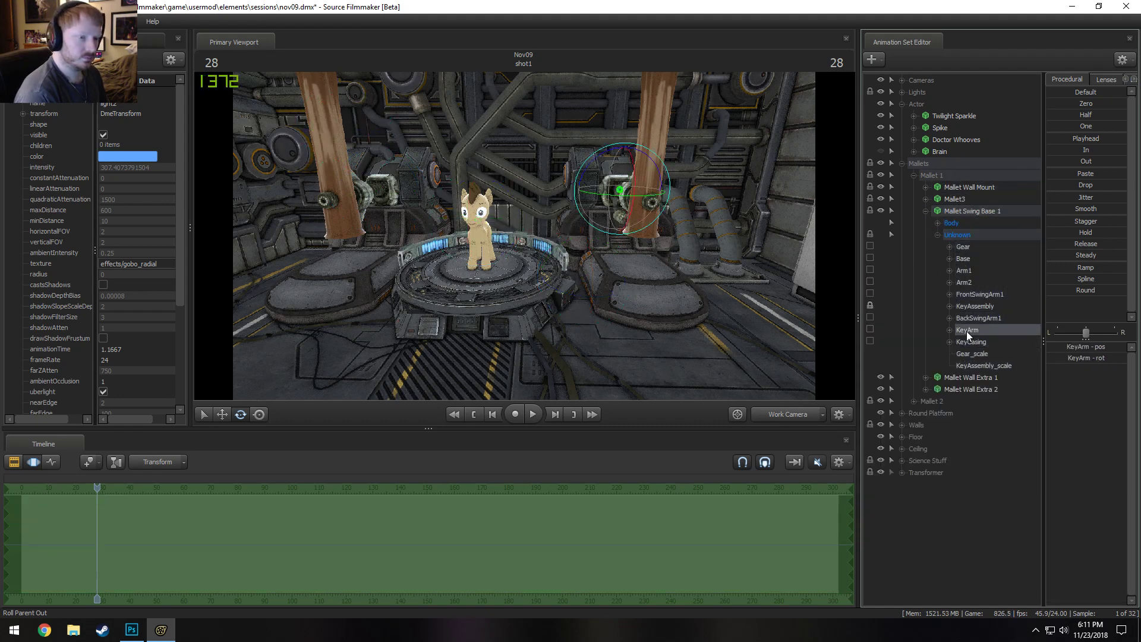
pyautogui.moveTo(648, 180); pyautogui.dragTo(478, 240)
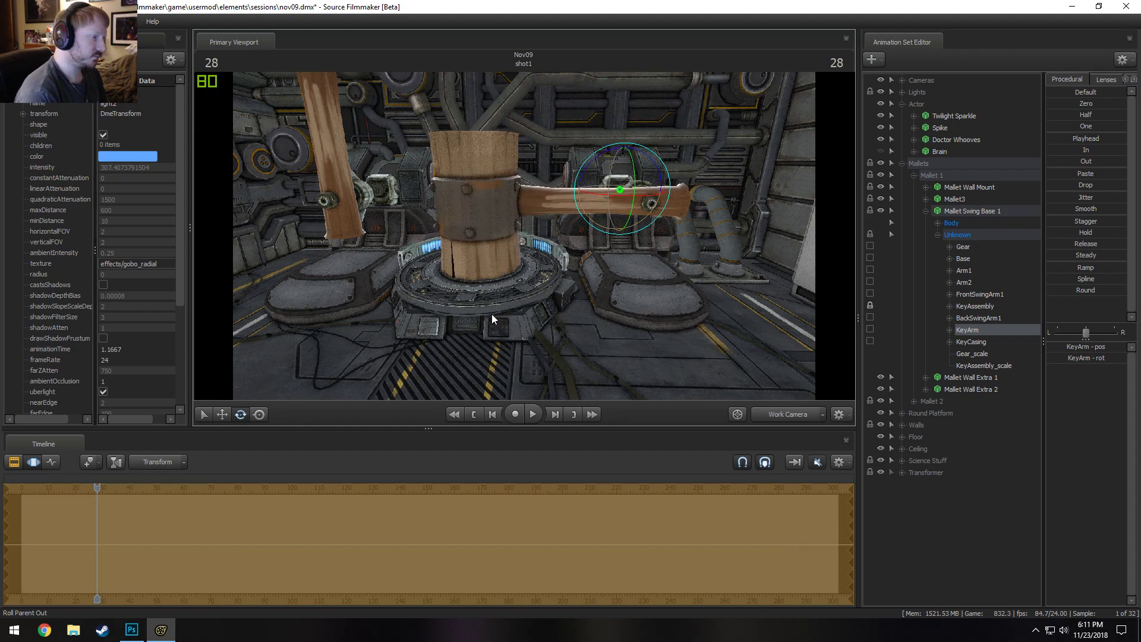
pyautogui.moveTo(491, 314); pyautogui.dragTo(492, 323)
pyautogui.press('w')
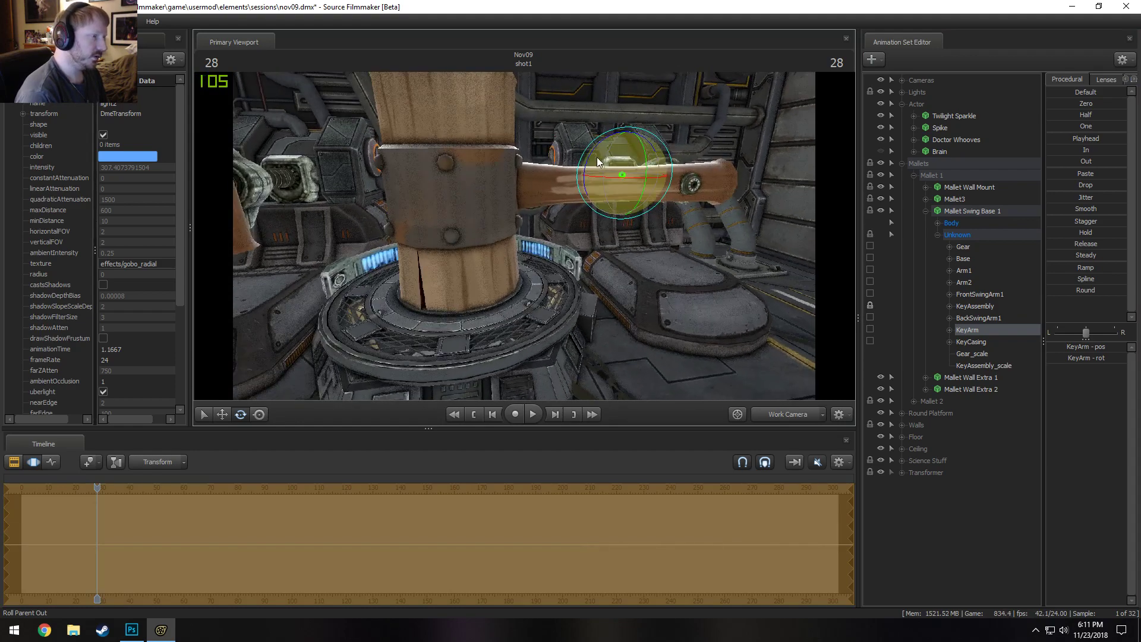
pyautogui.moveTo(609, 190); pyautogui.dragTo(595, 158)
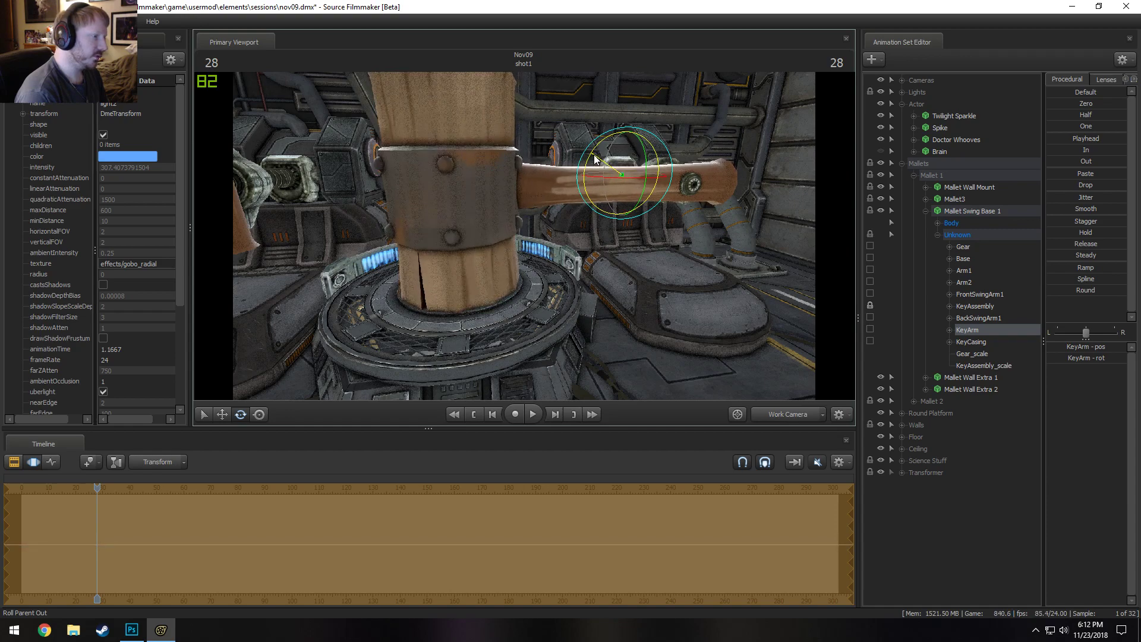
pyautogui.moveTo(536, 208); pyautogui.dragTo(523, 227)
pyautogui.press('s')
pyautogui.moveTo(493, 284); pyautogui.dragTo(523, 235)
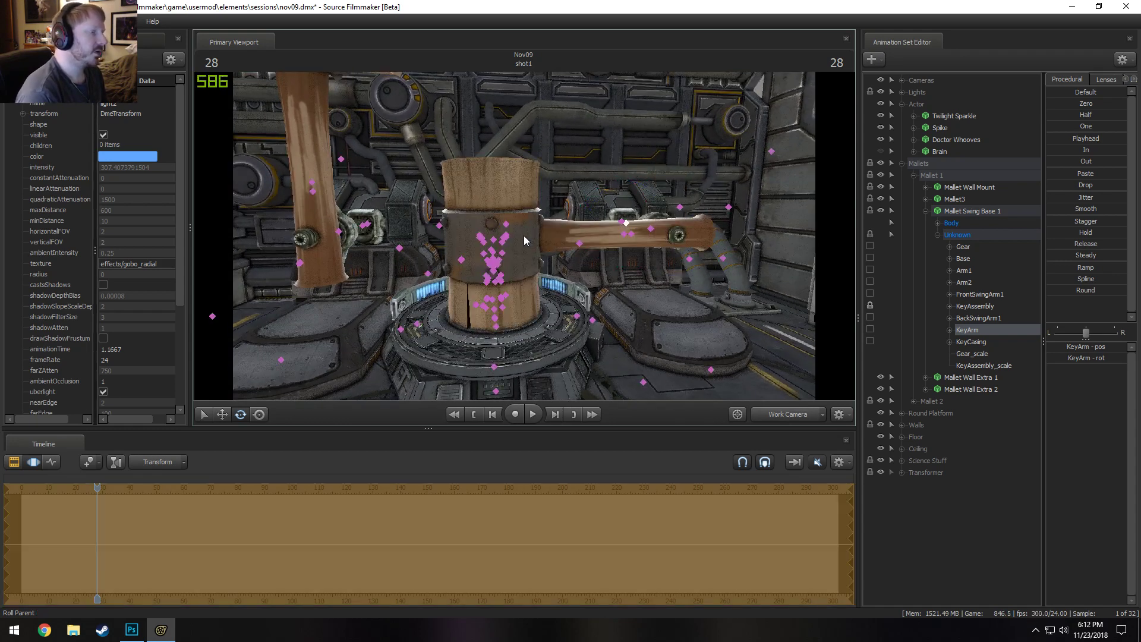
# Undo the KeyArm rotation of Mallet Swing Base 1 and return to the Clip Editor
pyautogui.hotkey('ctrl', 'z')
pyautogui.press('F2')
pyautogui.press('F3')
pyautogui.press('F2')
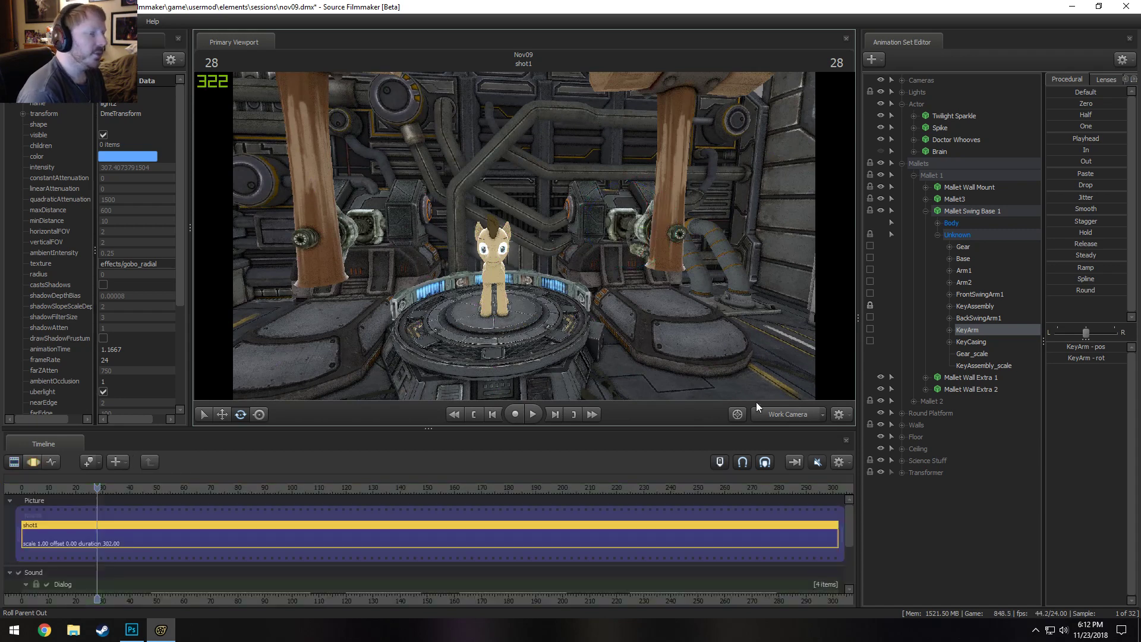
pyautogui.rightClick(690, 342)
pyautogui.click(523, 235)
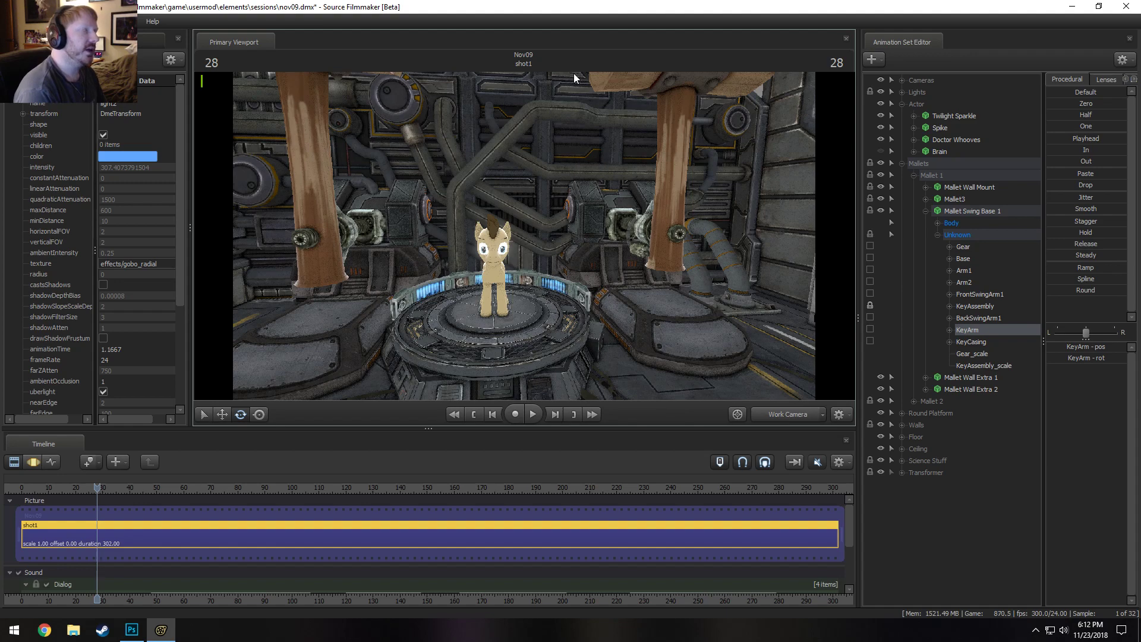
# Turn scene lighting back on and examine the mallets, Doctor Whooves and the wall of screens in the Clip Editor
pyautogui.moveTo(415, 137); pyautogui.dragTo(372, 175)
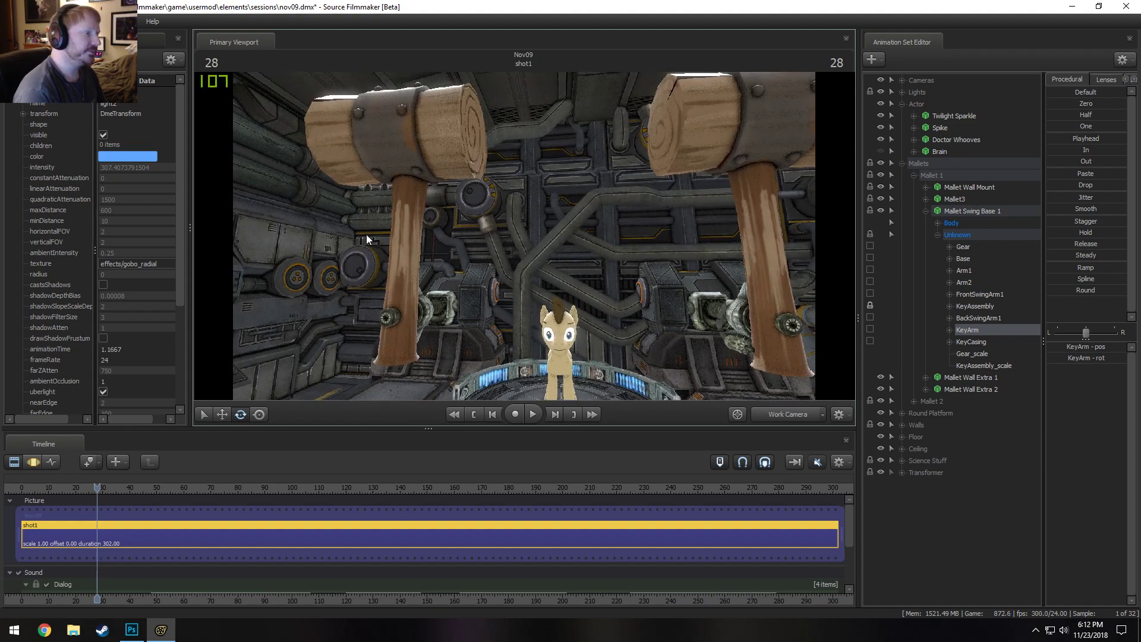
pyautogui.rightClick(503, 211)
pyautogui.click(523, 237)
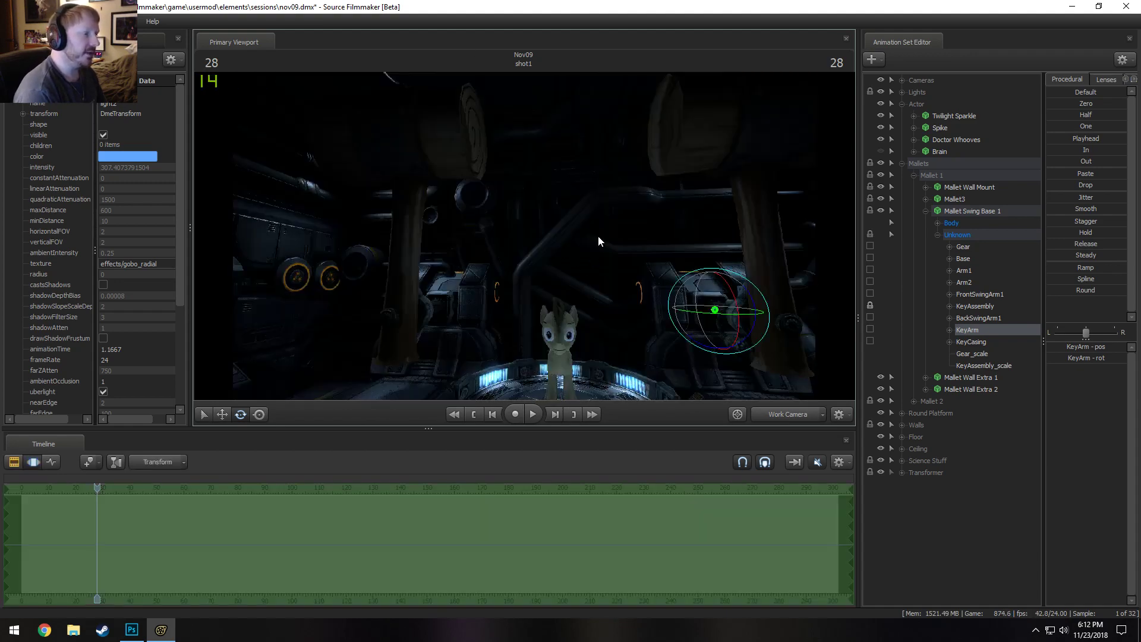
pyautogui.press('F2')
pyautogui.moveTo(597, 235); pyautogui.dragTo(290, 214)
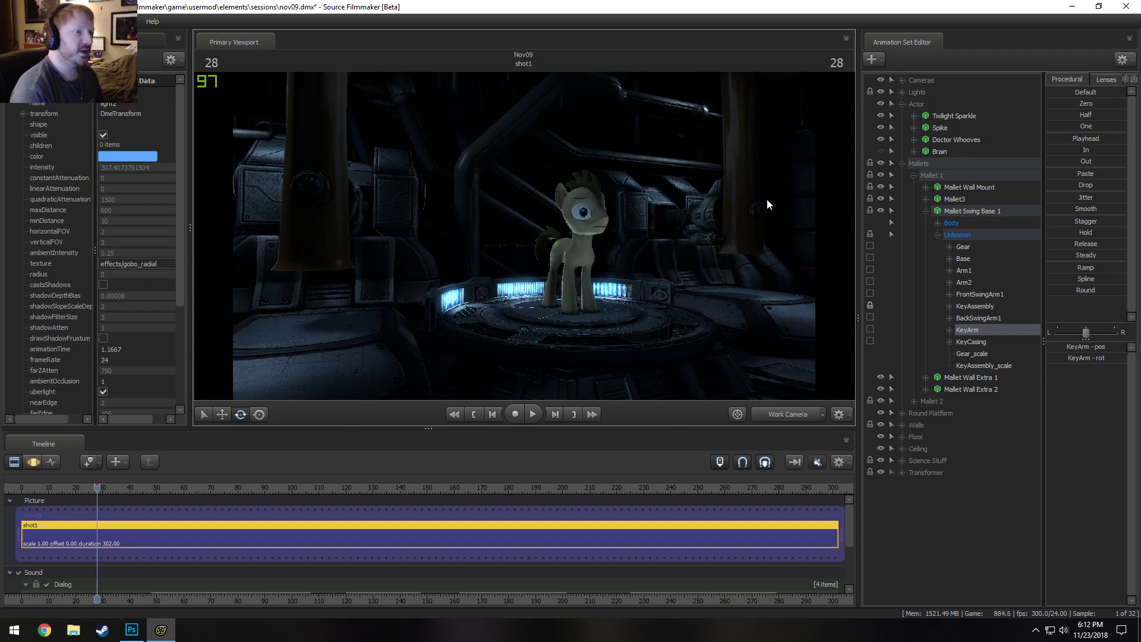
pyautogui.moveTo(766, 204); pyautogui.dragTo(491, 243)
pyautogui.moveTo(523, 234); pyautogui.dragTo(523, 235)
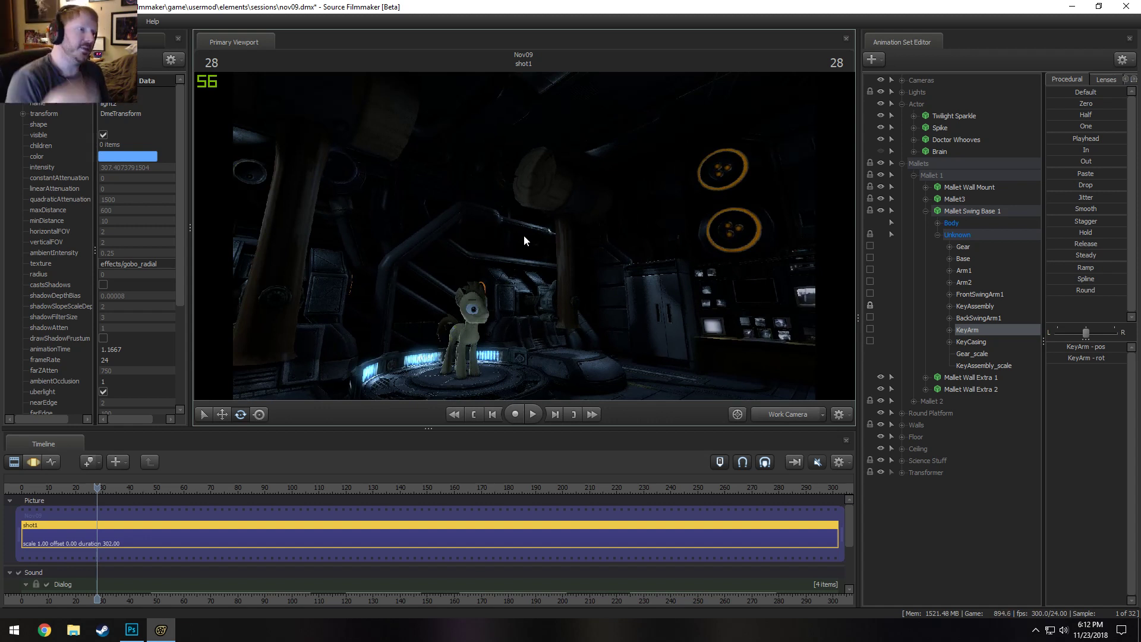
pyautogui.moveTo(523, 234); pyautogui.dragTo(522, 344)
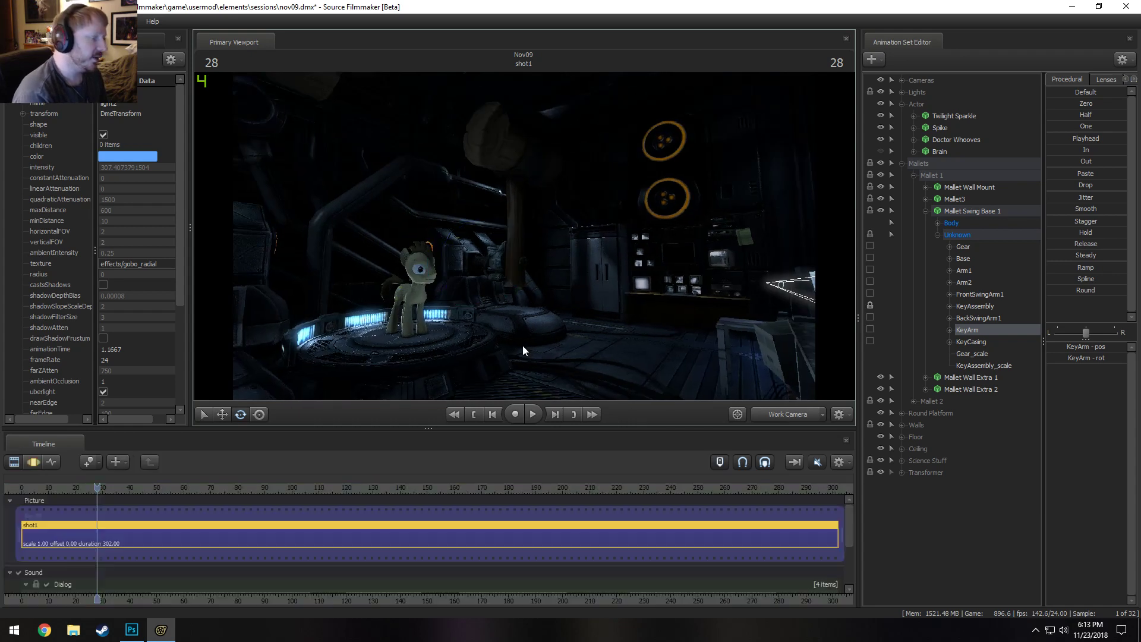
# Bring the Dialog track into view and play the shot from just before the first headshot surgery.wav clip
pyautogui.moveTo(856, 516); pyautogui.dragTo(855, 553)
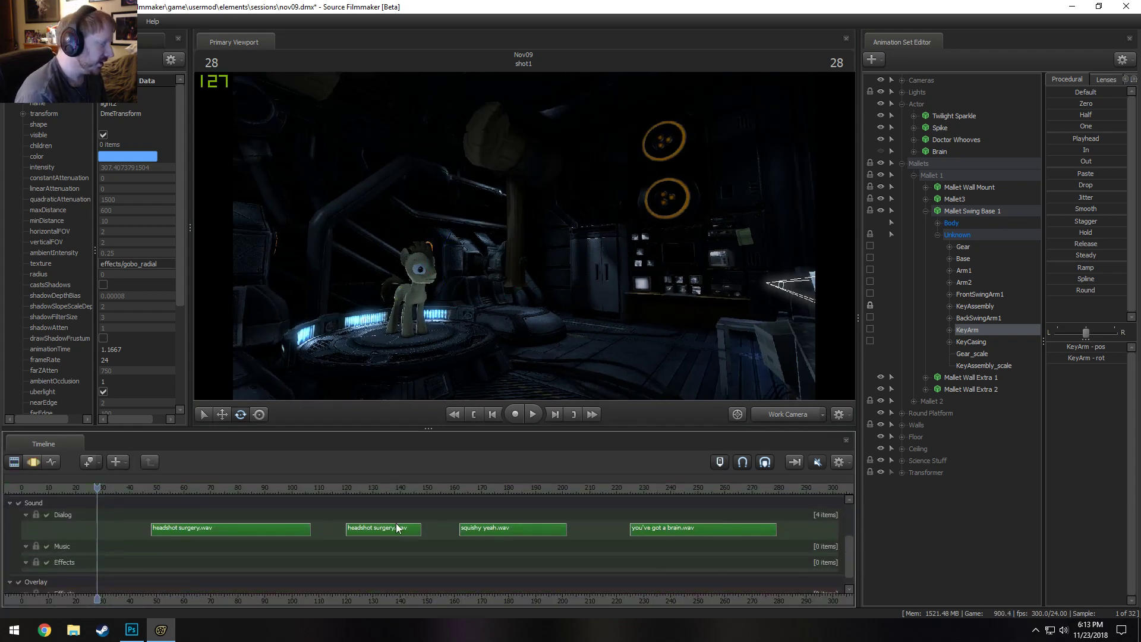
pyautogui.click(132, 488)
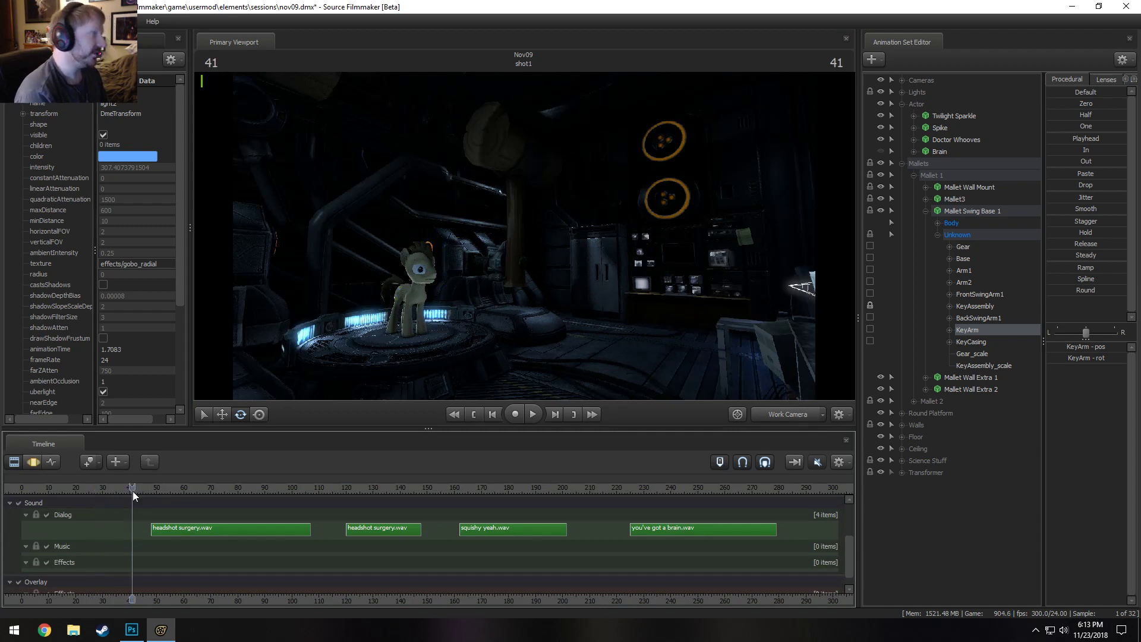
pyautogui.press('space')
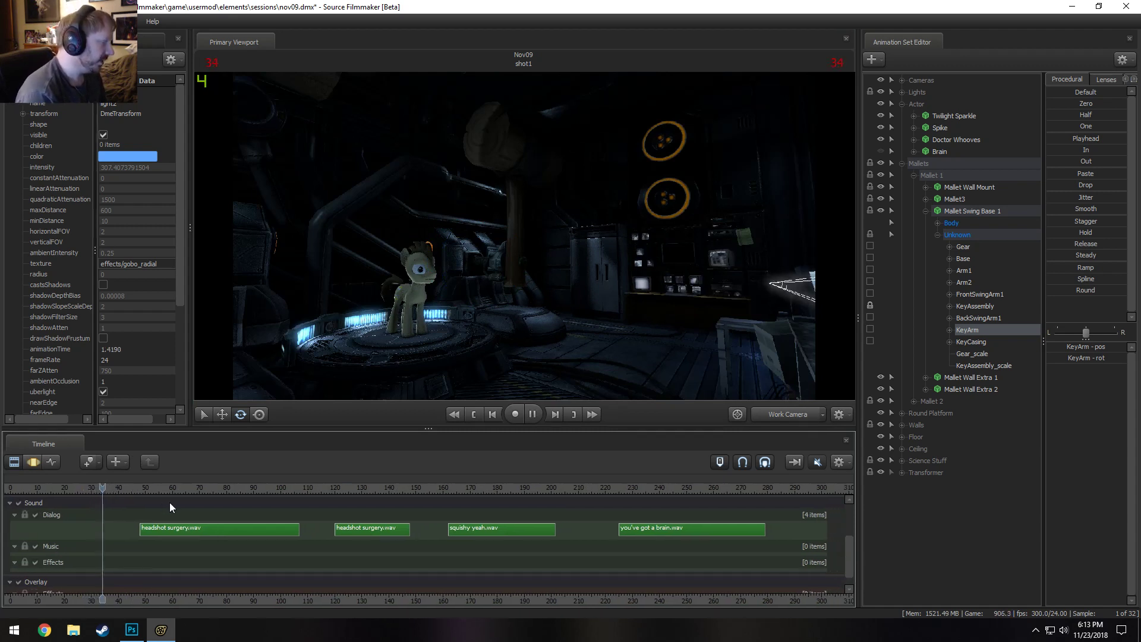
# Turn the timeline sound on and play the Dialog track to the end of the you've got a brain.wav clip
pyautogui.press('space')
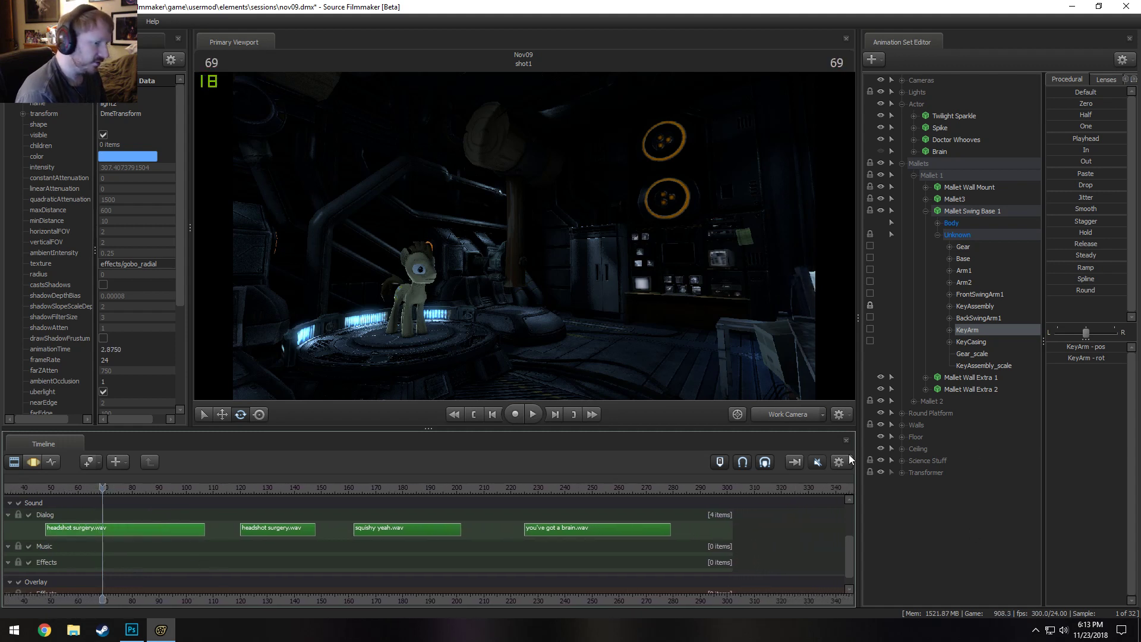
pyautogui.press('Tab')
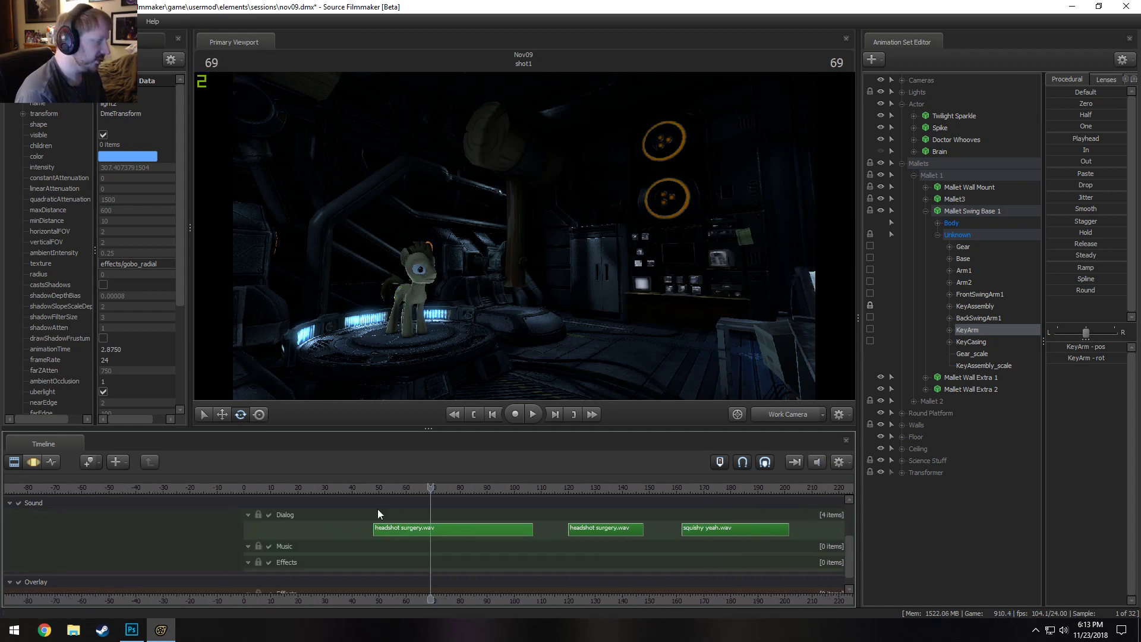
pyautogui.click(318, 486)
pyautogui.press('space')
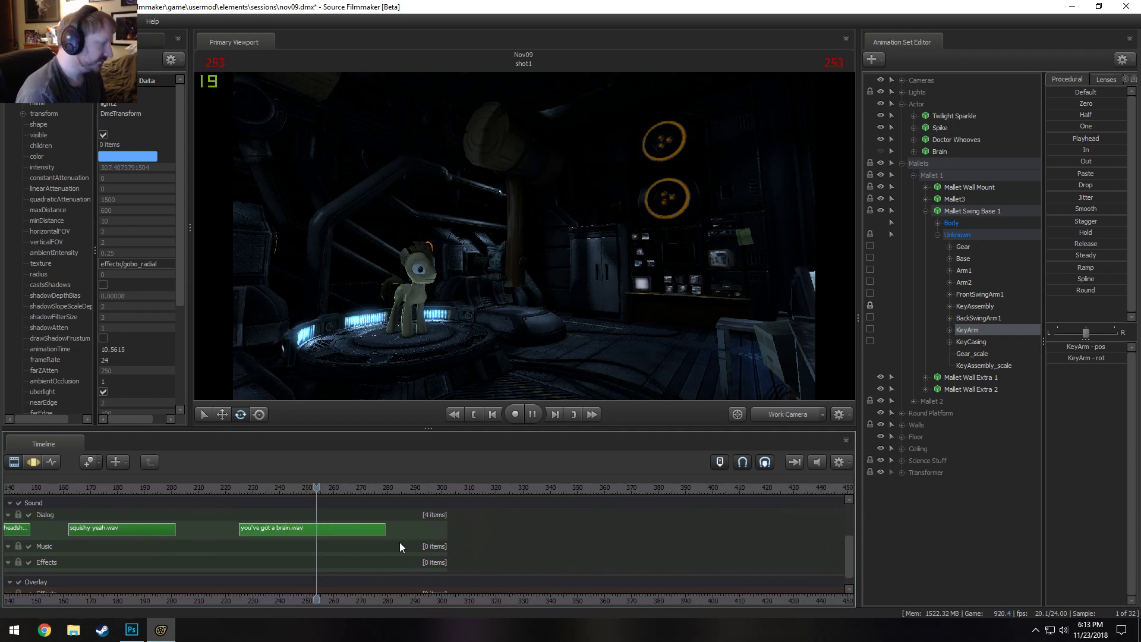
pyautogui.press('space')
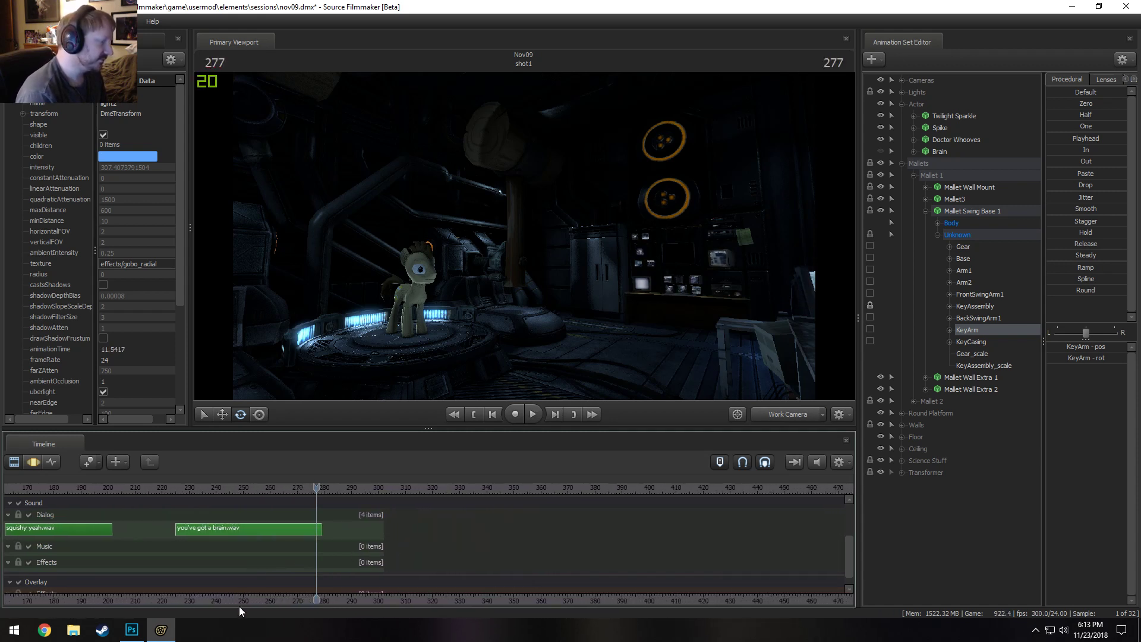
# Replay the dialog from about frame 101 through squishy yeah.wav, and leave the playhead at frame 202
pyautogui.scroll(-5, 239, 606)
pyautogui.moveTo(358, 549); pyautogui.dragTo(489, 551, button='middle')
pyautogui.scroll(-1, 490, 552)
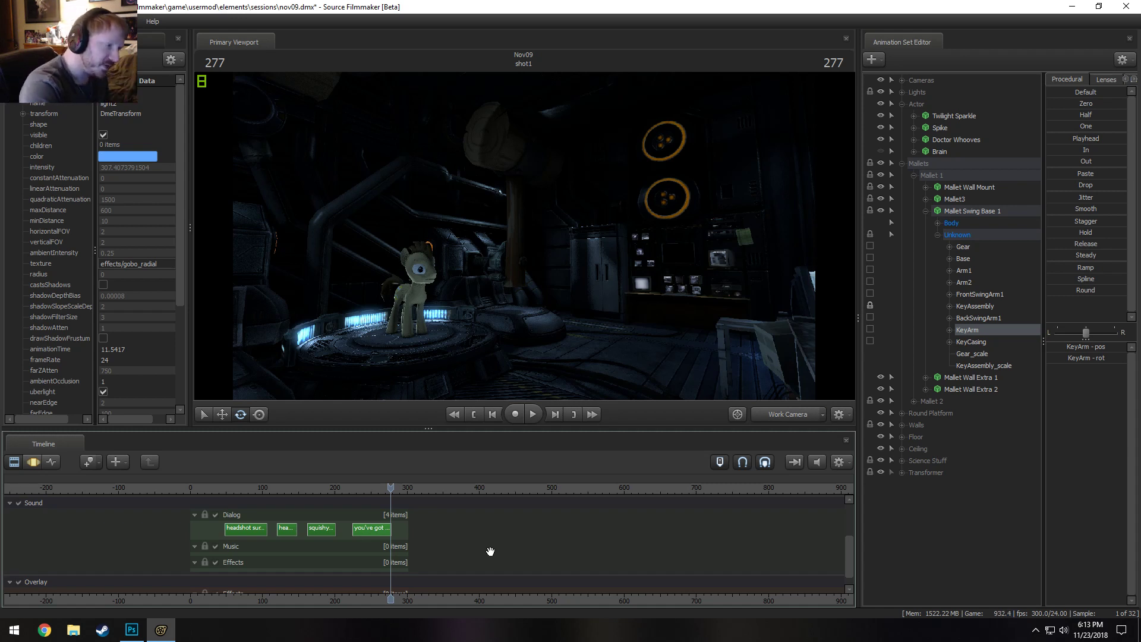
pyautogui.click(263, 490)
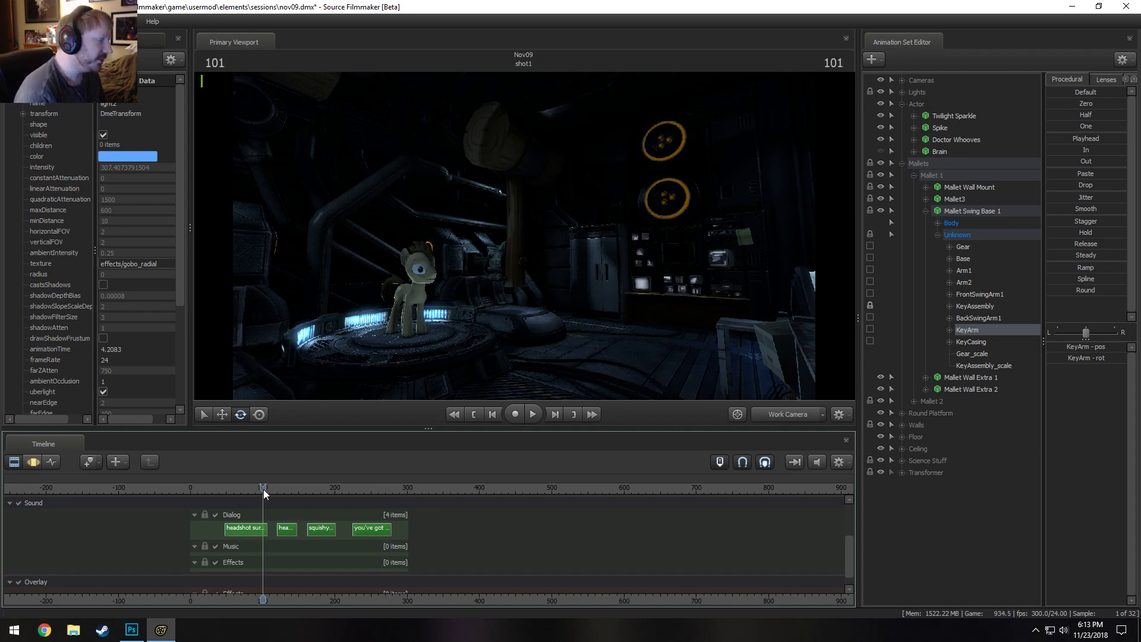
pyautogui.press('space')
pyautogui.scroll(3, 298, 512)
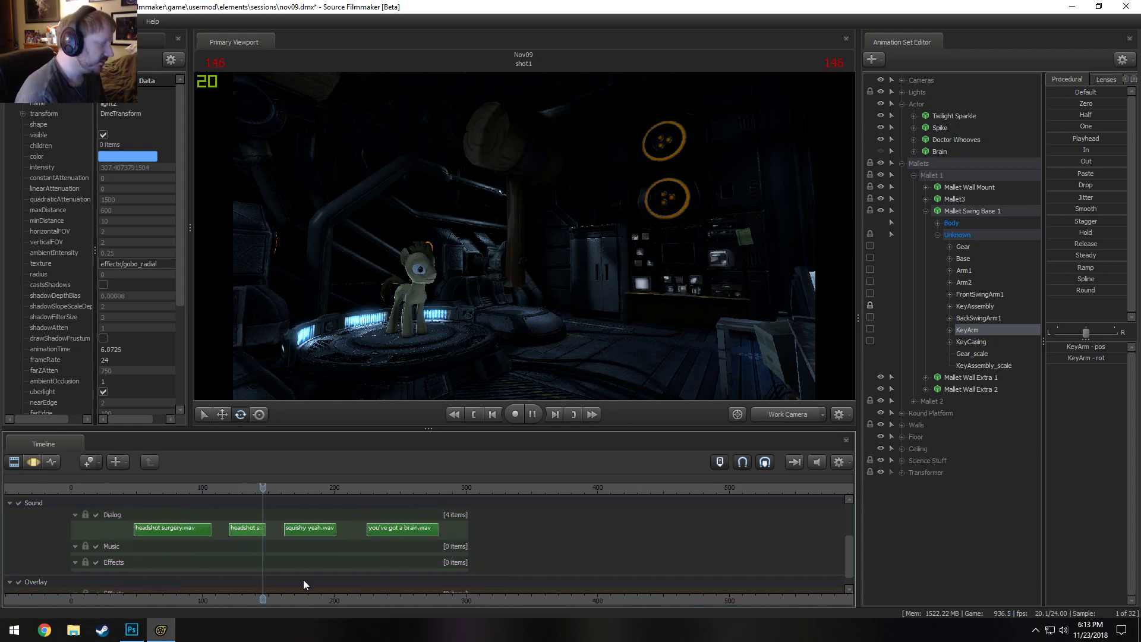
pyautogui.moveTo(331, 600)
pyautogui.mouseDown()
pyautogui.moveTo(341, 591)
pyautogui.moveTo(321, 591)
pyautogui.mouseUp()
pyautogui.press('space')
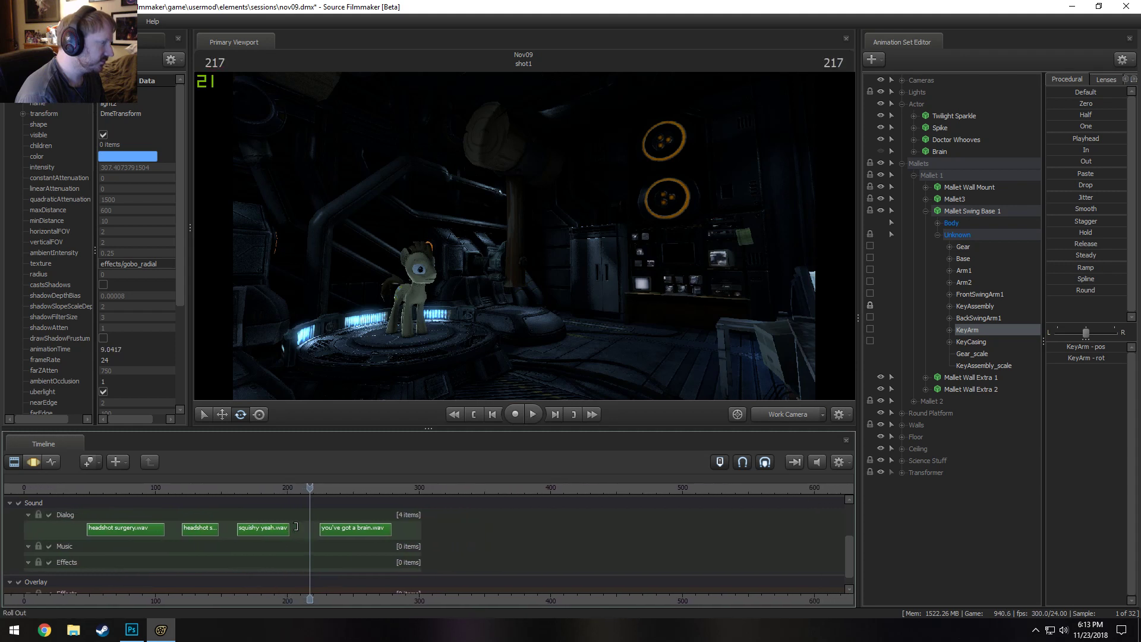
pyautogui.moveTo(287, 498); pyautogui.dragTo(290, 488)
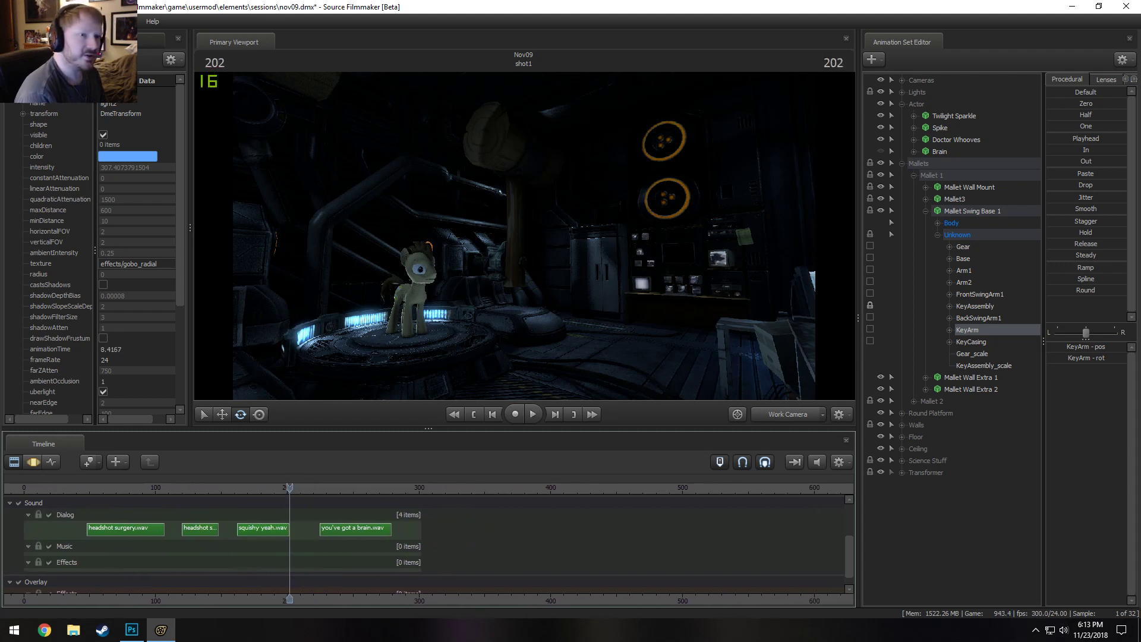
# Switch to File Explorer and open the Converted Audio BLPS folder under Pony SFM, Audio, Borderlands Exported Audio
pyautogui.click(1072, 7)
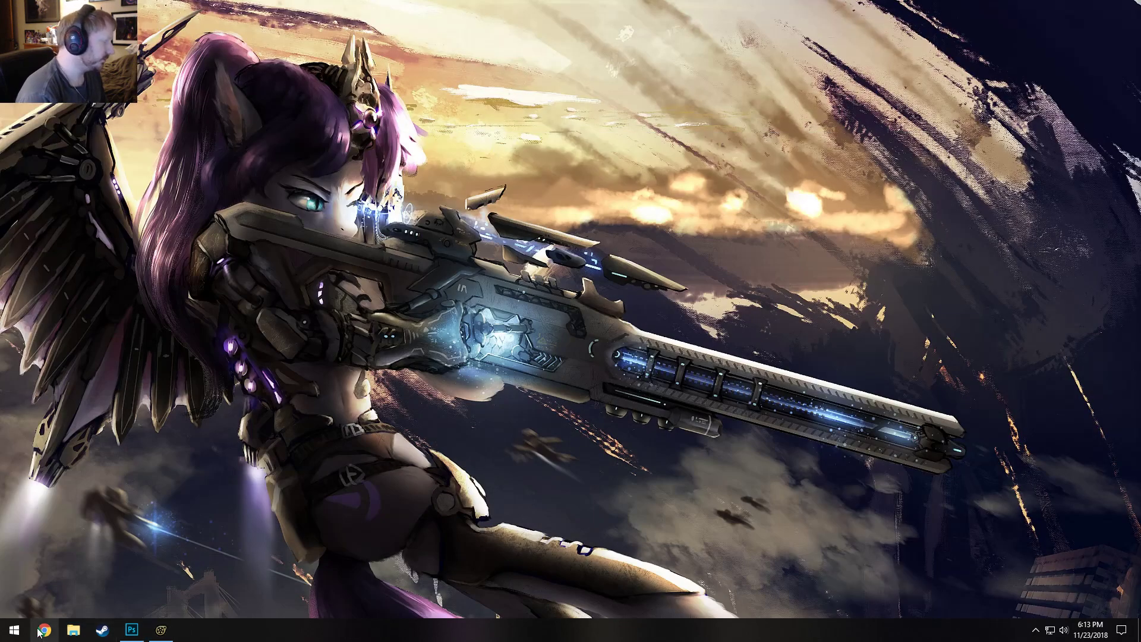
pyautogui.click(72, 630)
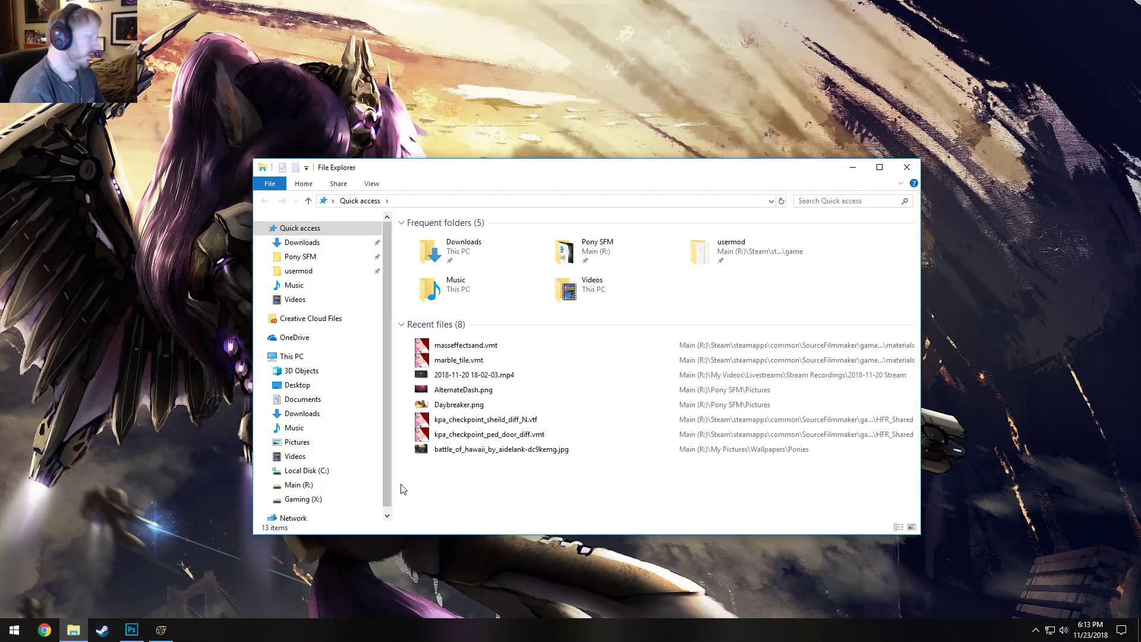
pyautogui.click(318, 260)
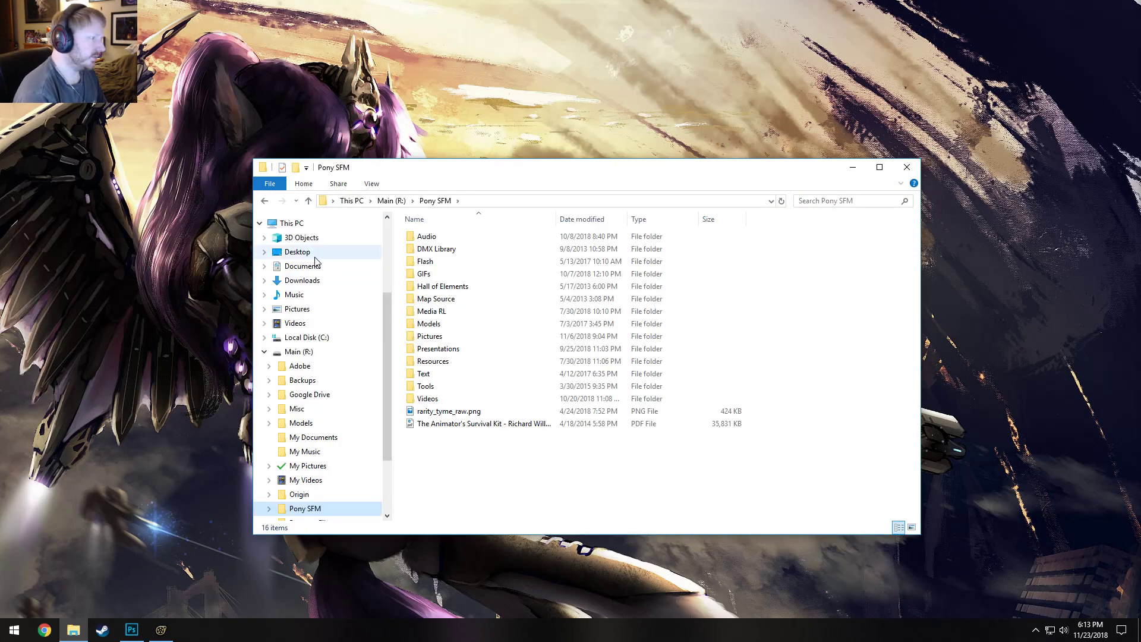
pyautogui.scroll(-1, 305, 468)
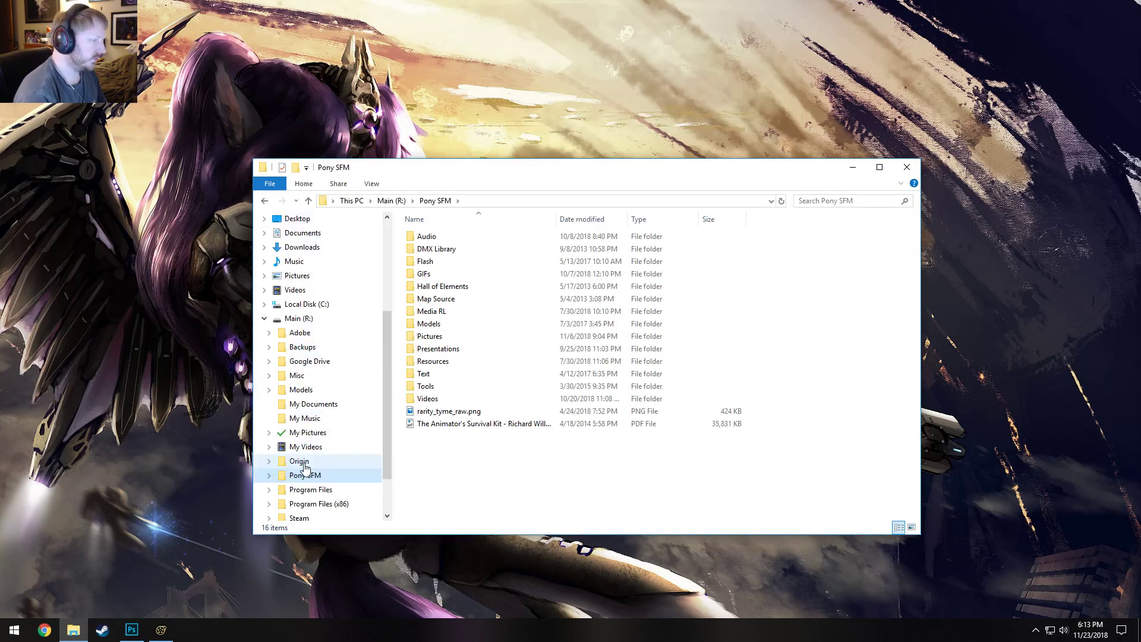
pyautogui.doubleClick(432, 237)
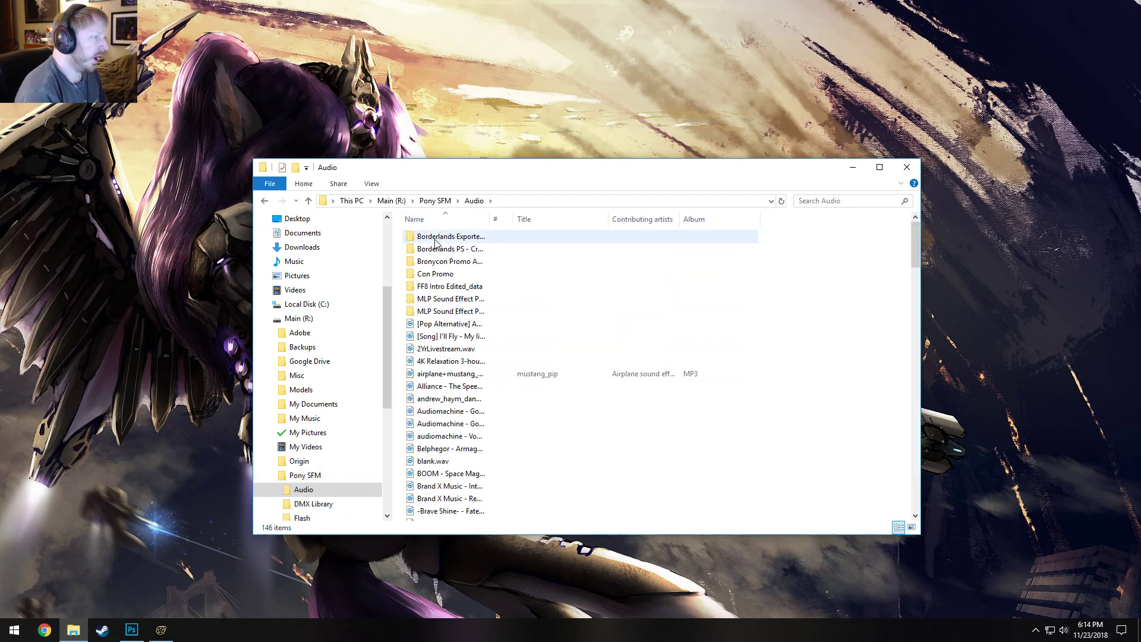
pyautogui.doubleClick(434, 237)
pyautogui.doubleClick(434, 237)
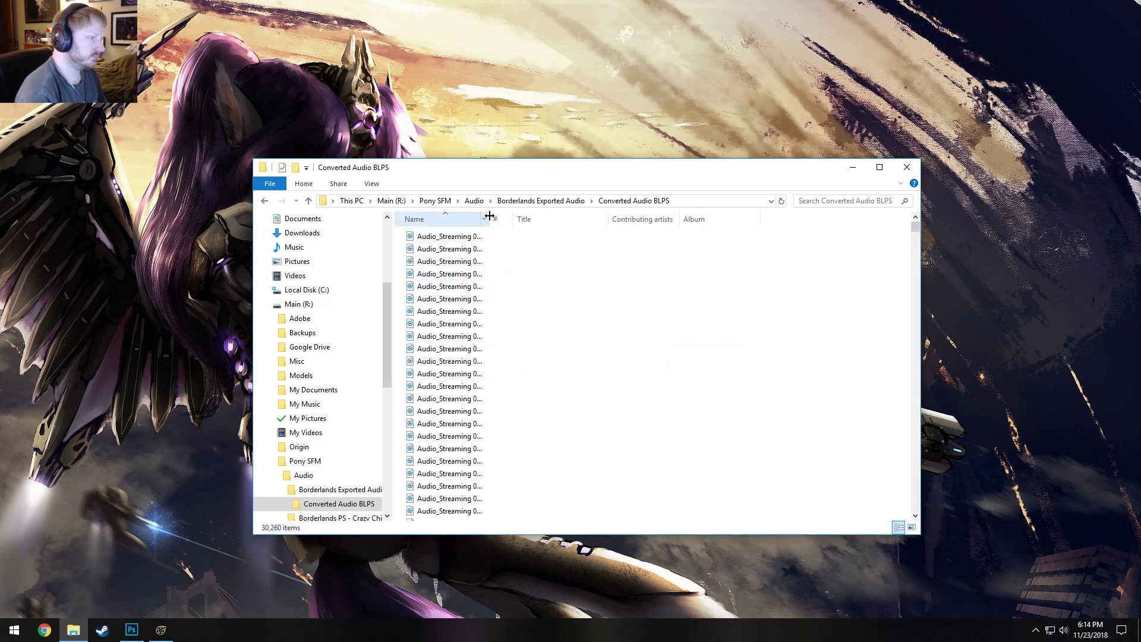
# Browse the VOSQ and VOCT voice files in the Converted Audio BLPS folder for the doctor's dialog lines
pyautogui.scroll(-20, 794, 247)
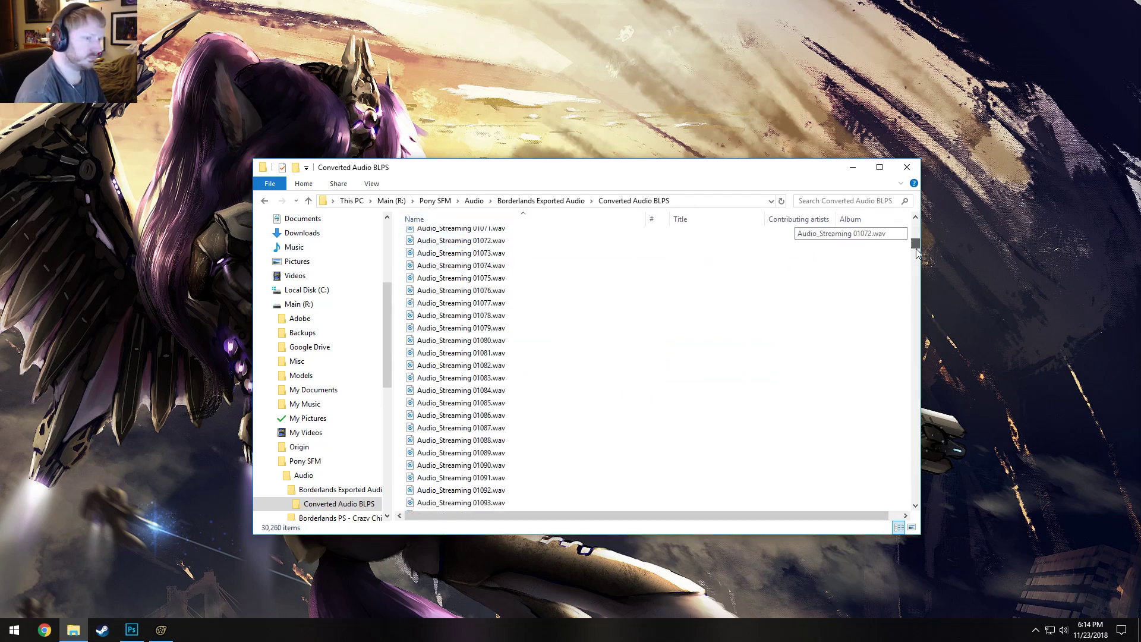
pyautogui.scroll(-20, 881, 440)
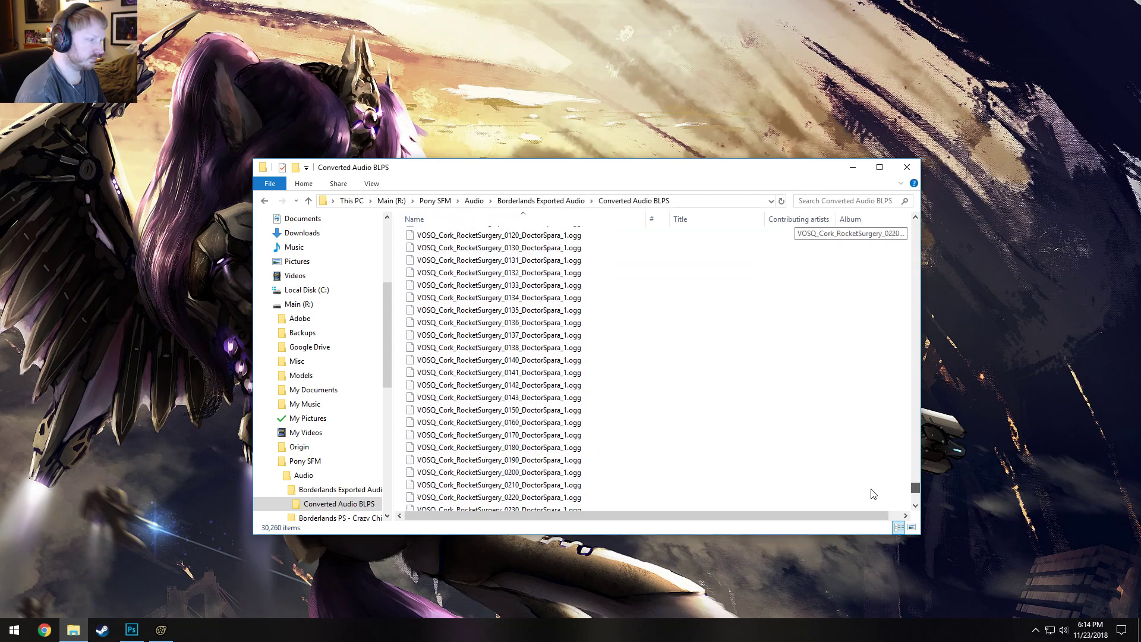
pyautogui.moveTo(872, 502); pyautogui.dragTo(903, 487)
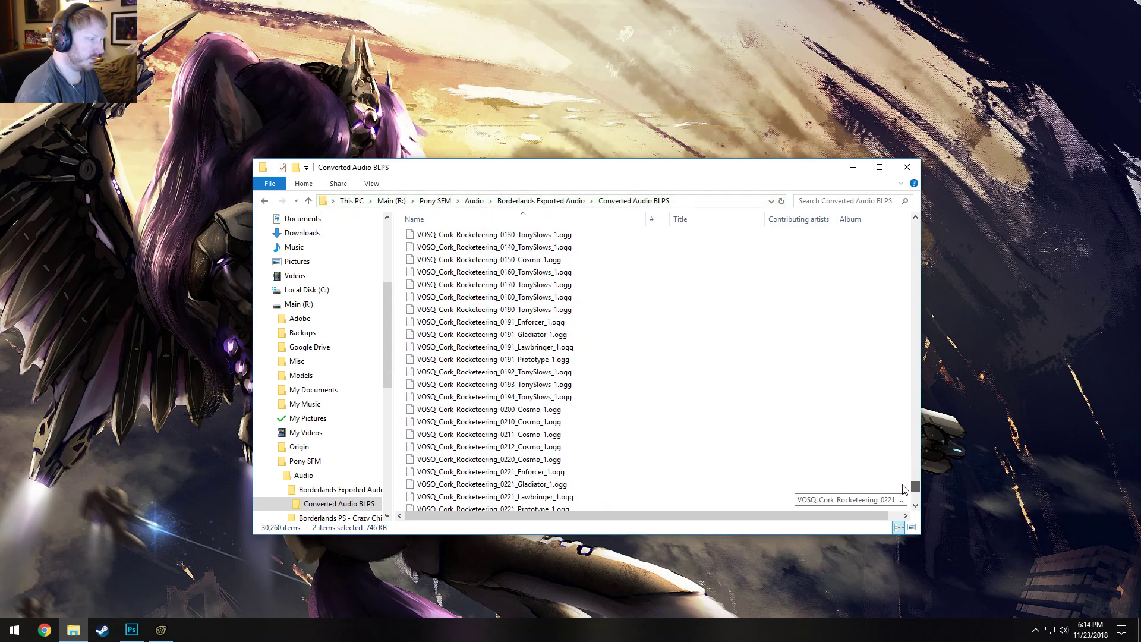
pyautogui.scroll(15, 590, 352)
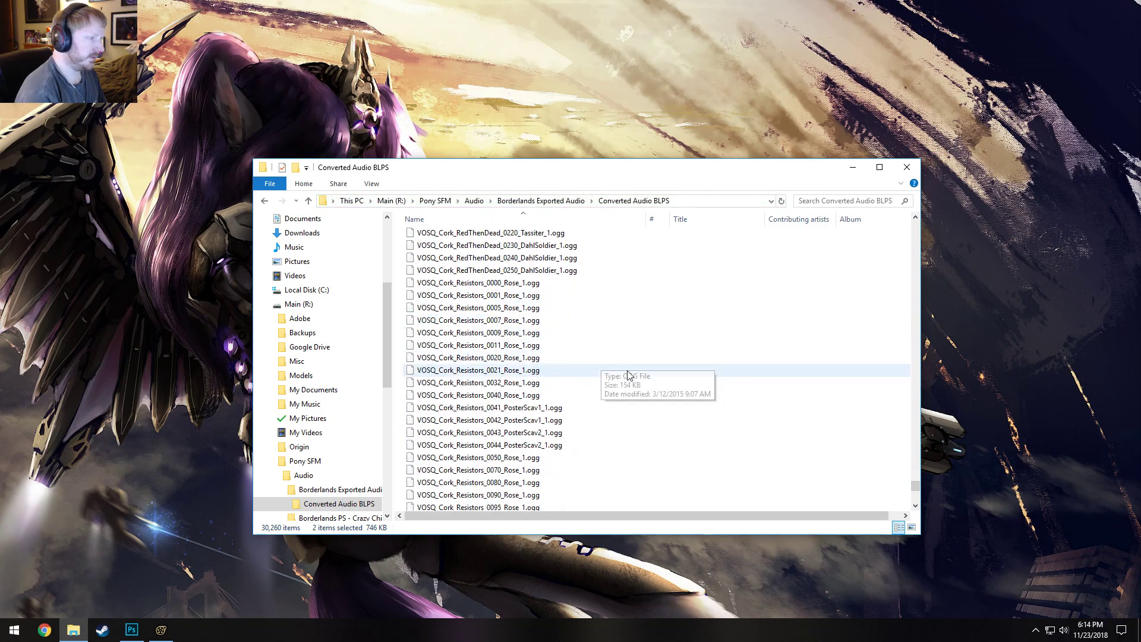
pyautogui.scroll(5, 632, 376)
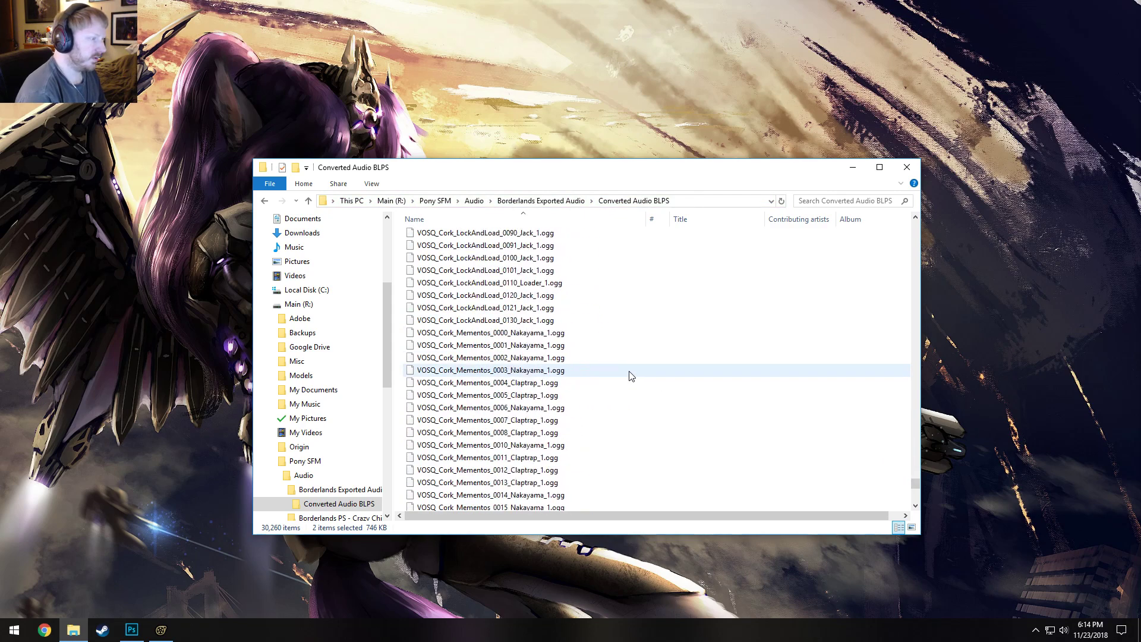
pyautogui.scroll(10, 631, 375)
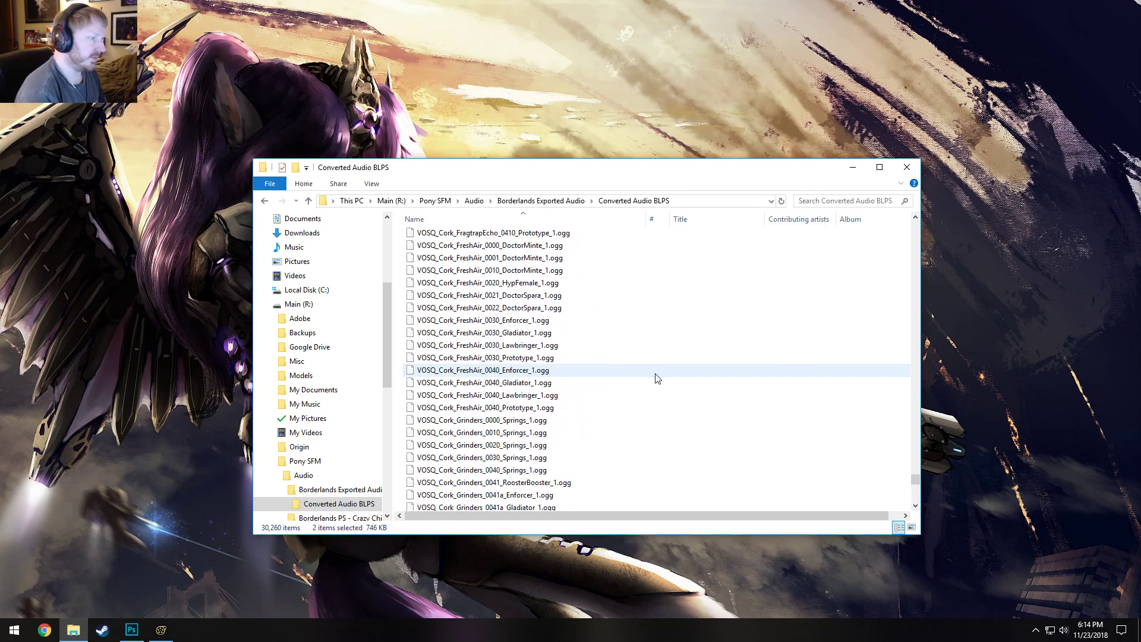
pyautogui.scroll(15, 683, 381)
pyautogui.scroll(15, 728, 384)
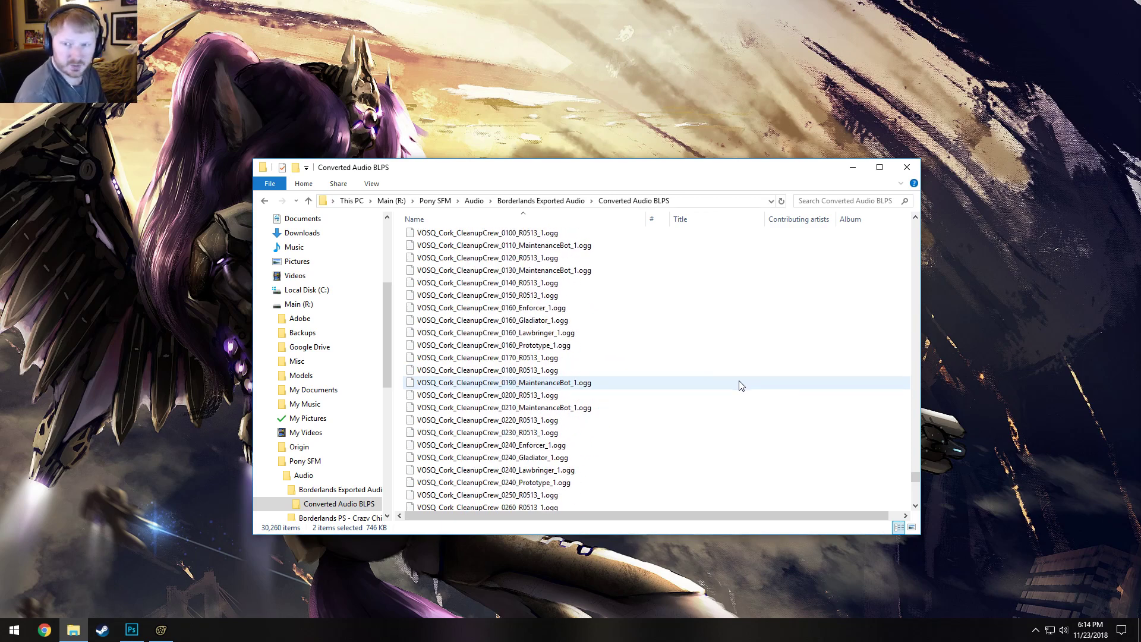
pyautogui.scroll(-5, 740, 385)
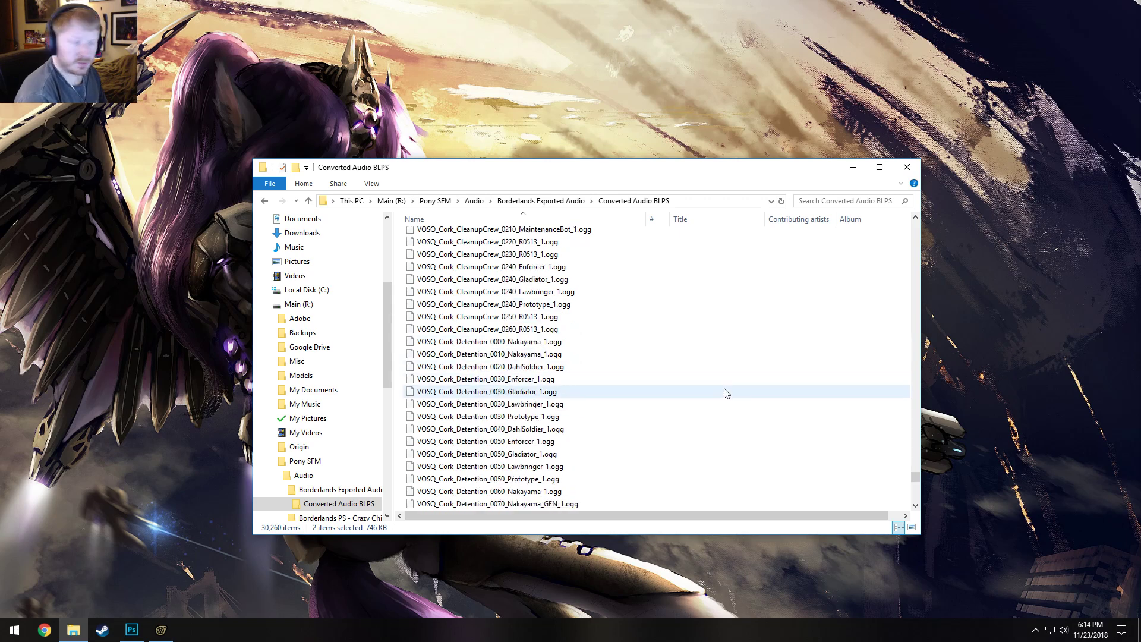
pyautogui.scroll(-10, 723, 395)
pyautogui.scroll(15, 719, 397)
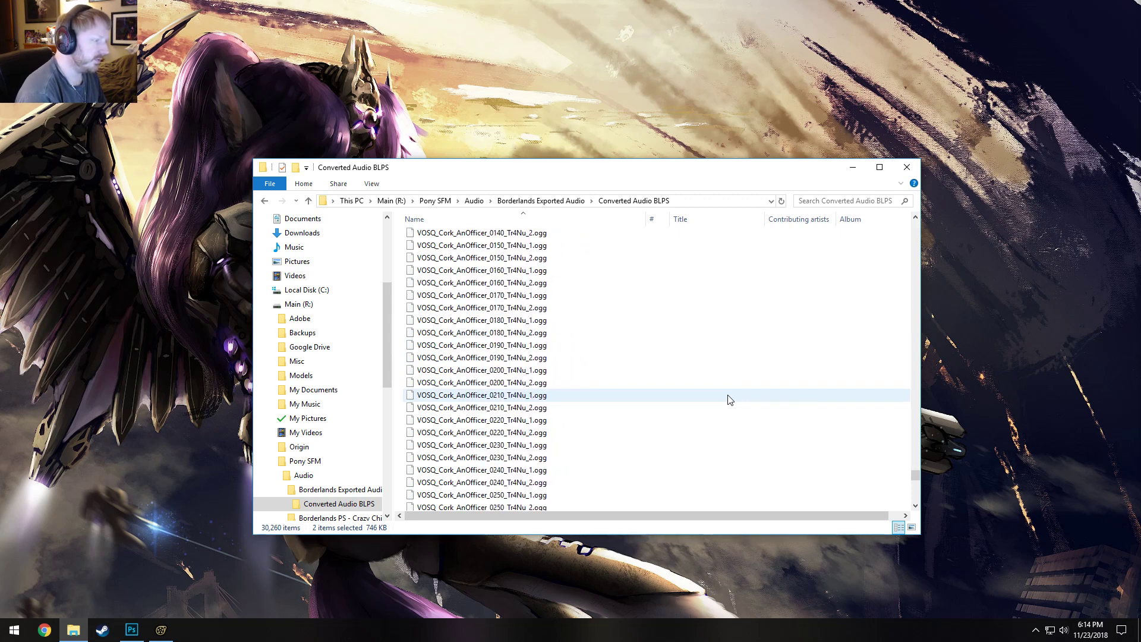
pyautogui.scroll(15, 730, 400)
pyautogui.scroll(-15, 730, 400)
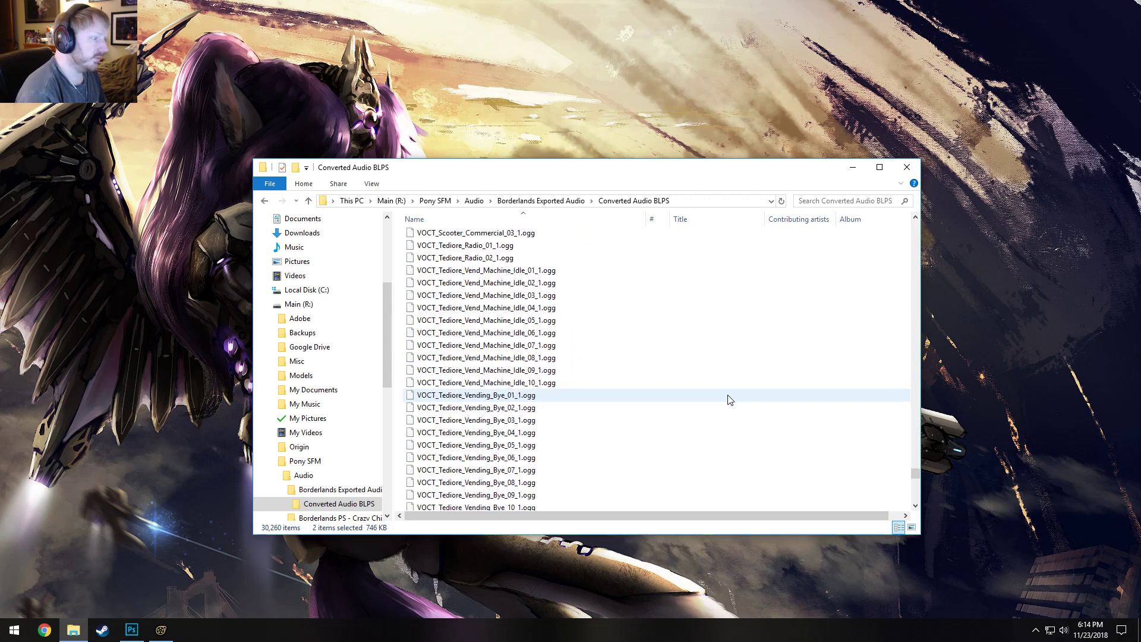
pyautogui.scroll(15, 730, 400)
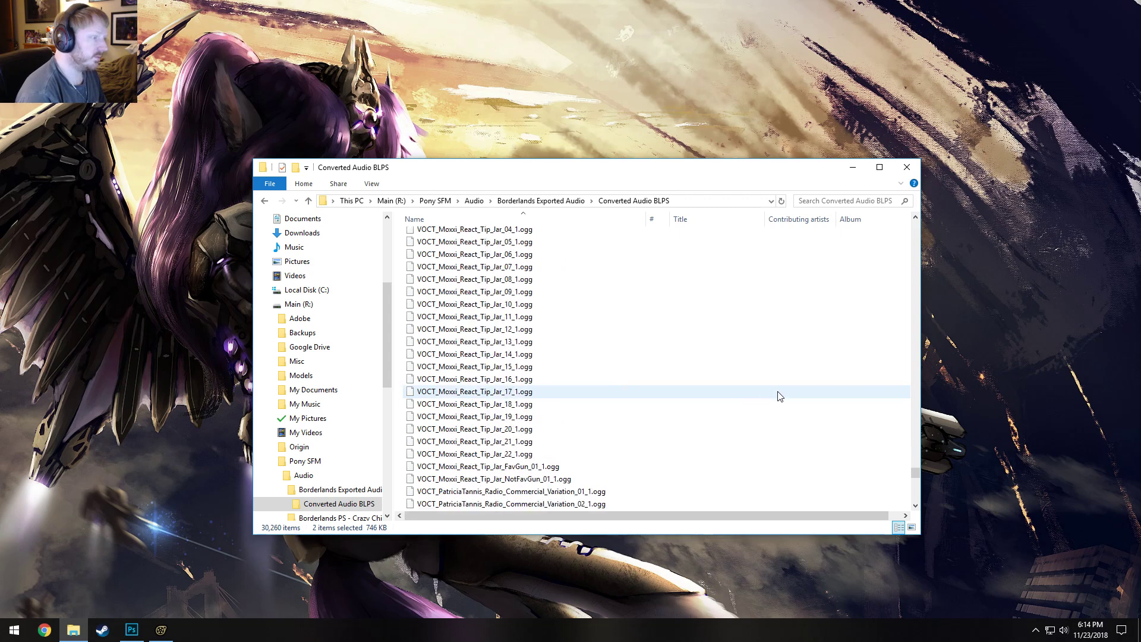
pyautogui.scroll(-6, 779, 397)
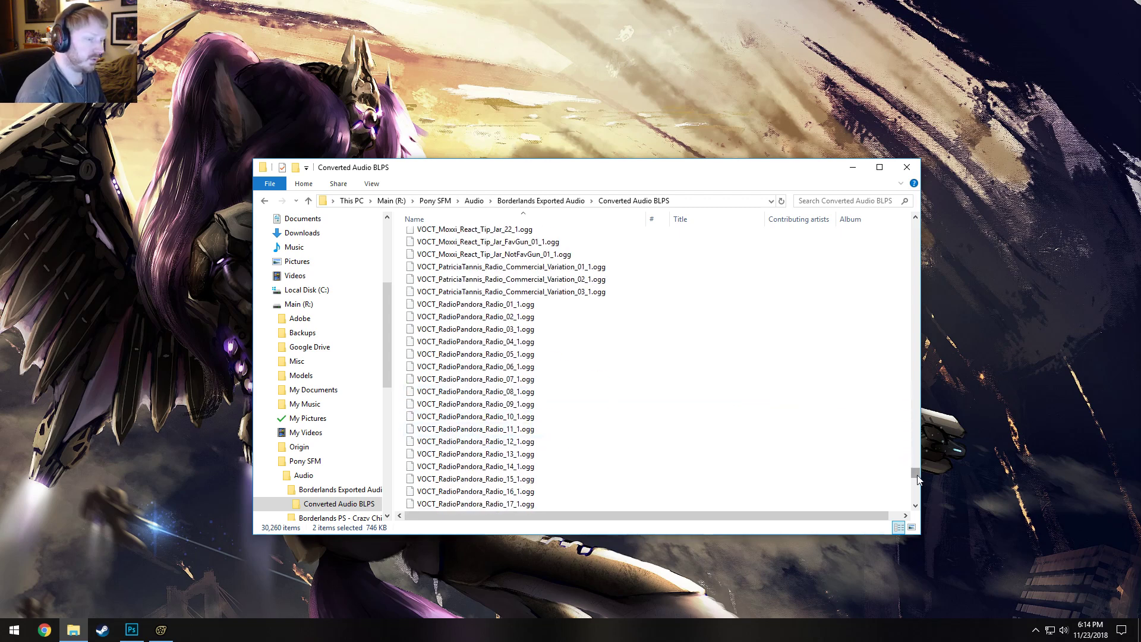
pyautogui.moveTo(917, 479); pyautogui.dragTo(915, 463)
# Search the folder for "doctor", open the file location of VOSQ_Cork_RocketSurgery_0134_DoctorSpara_1.ogg, and look through the neighbouring RocketSurgery lines
pyautogui.click(853, 202)
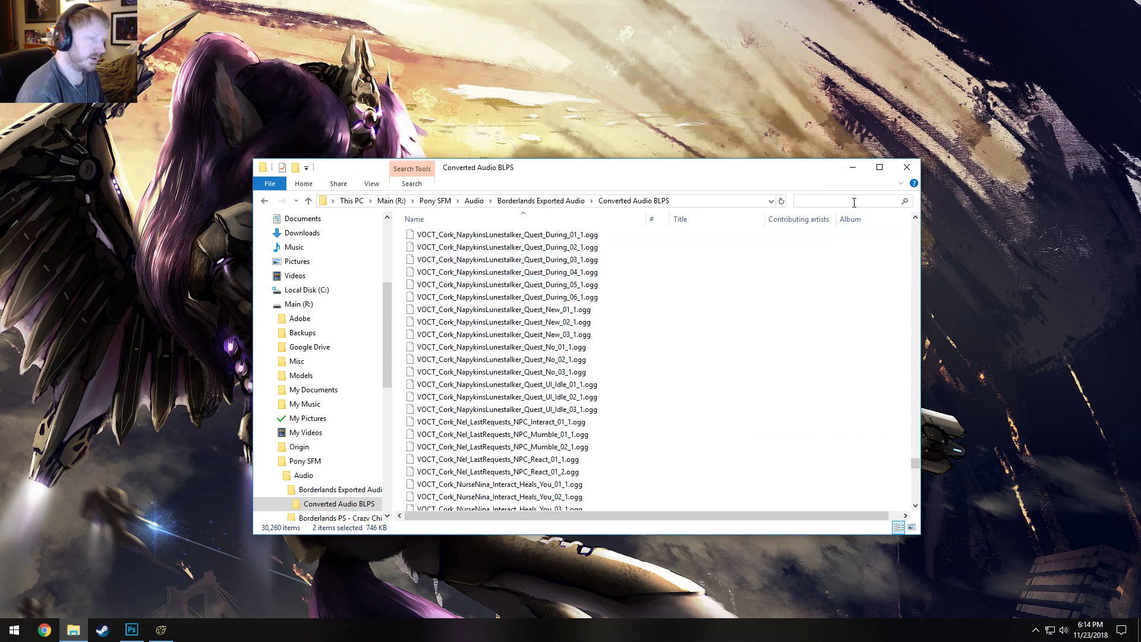
pyautogui.write('doctor')
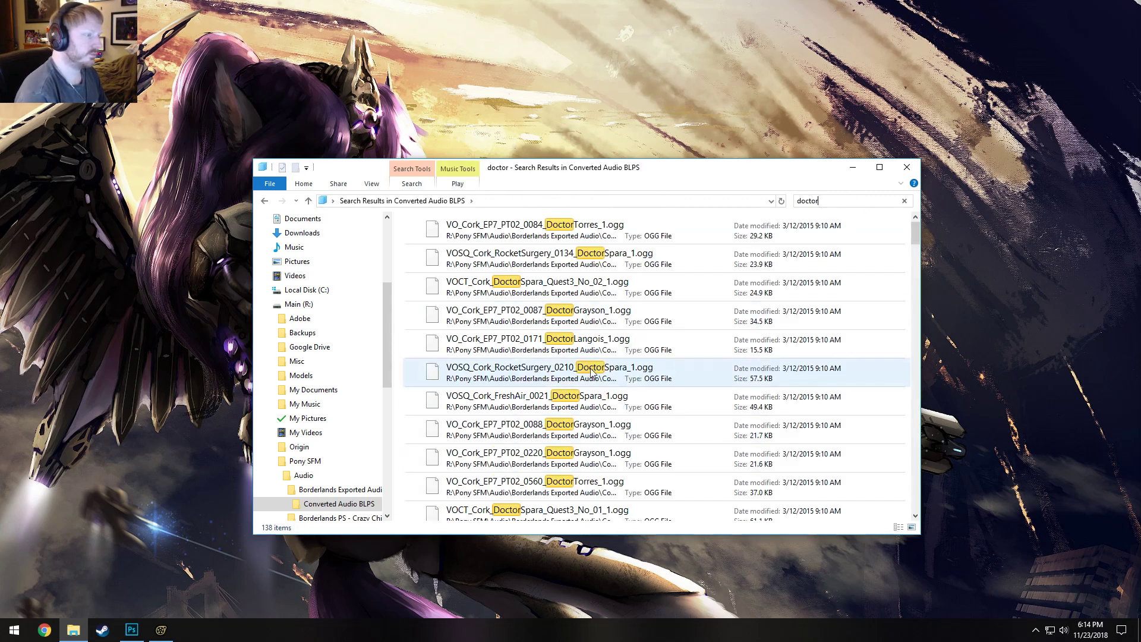
pyautogui.click(552, 271)
pyautogui.rightClick(576, 257)
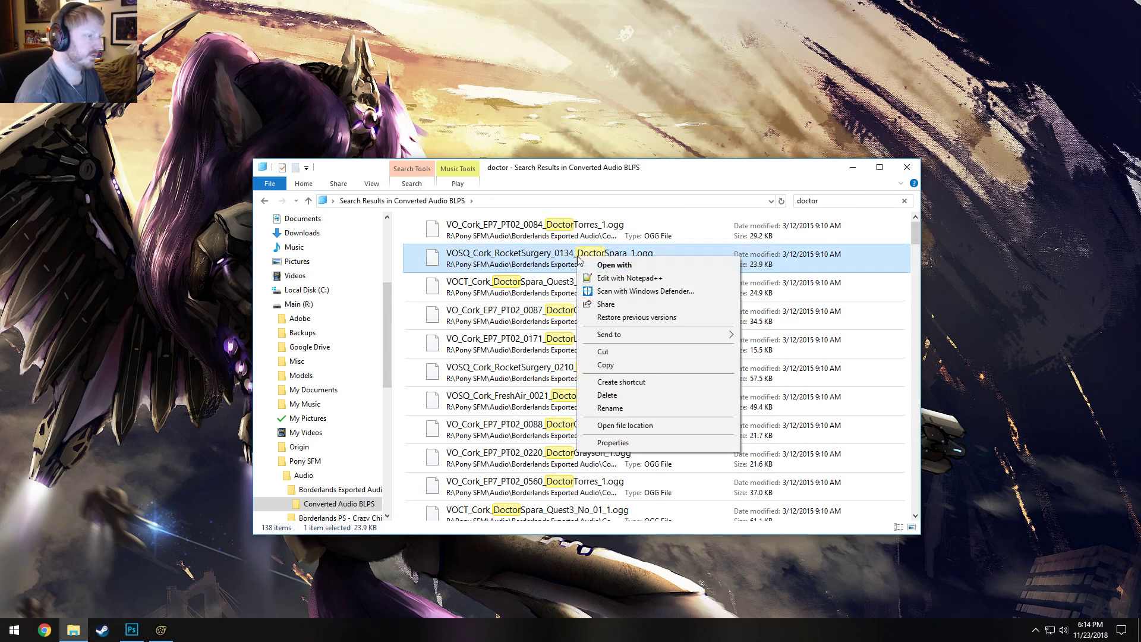
pyautogui.click(638, 426)
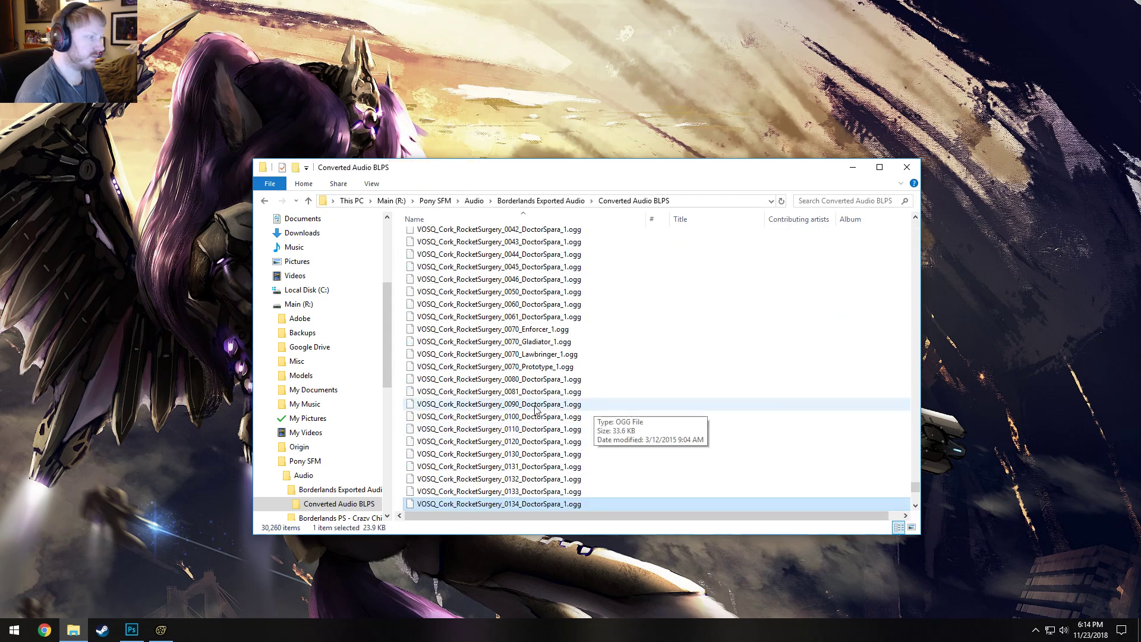
pyautogui.scroll(4, 529, 409)
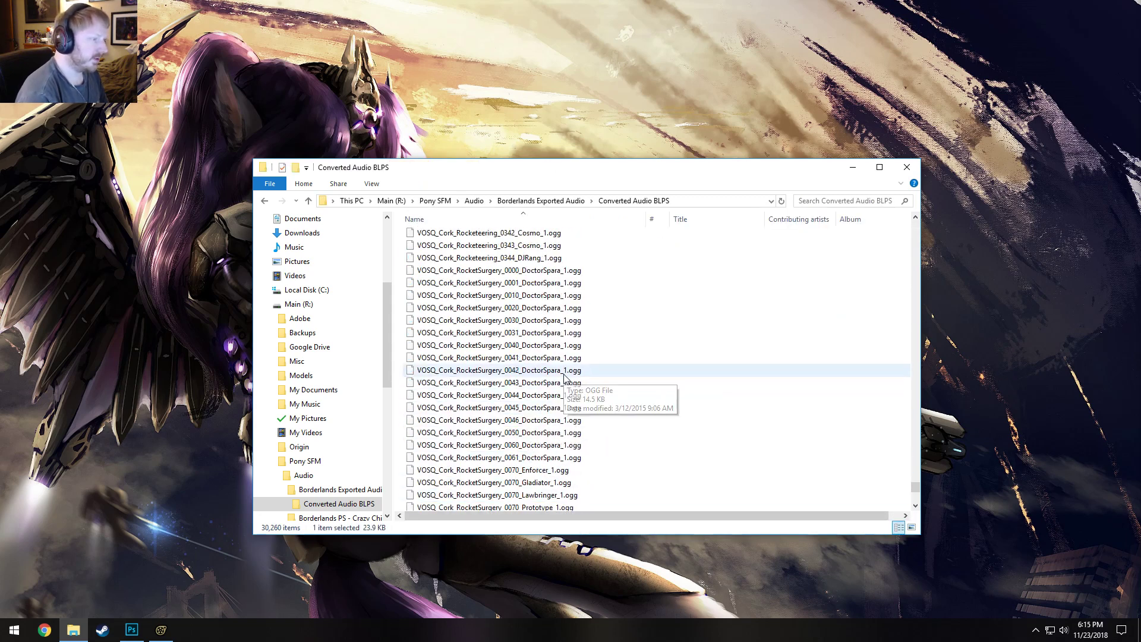
pyautogui.scroll(3, 564, 373)
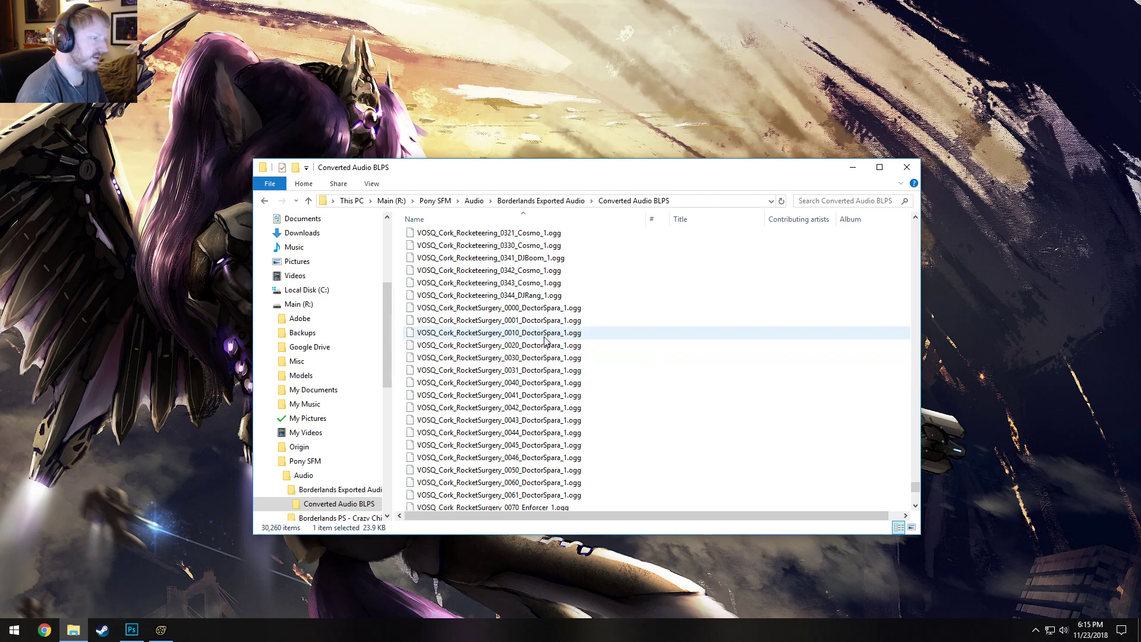
# Switch to Chrome and search the web for "vlc"
pyautogui.click(35, 632)
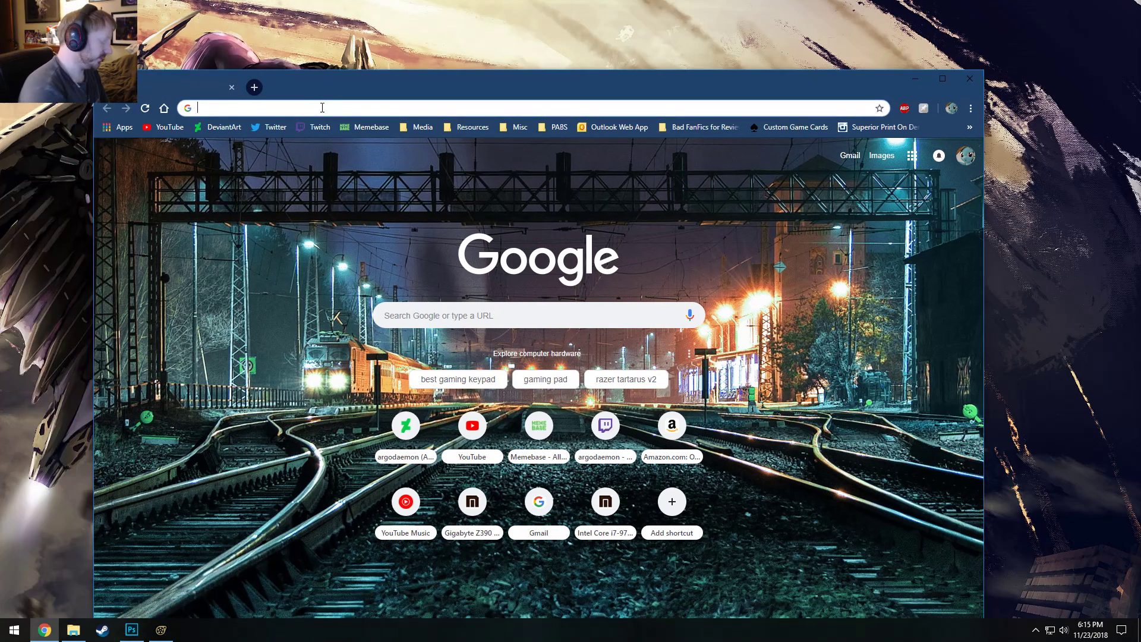
pyautogui.write('vlc')
pyautogui.press('Return')
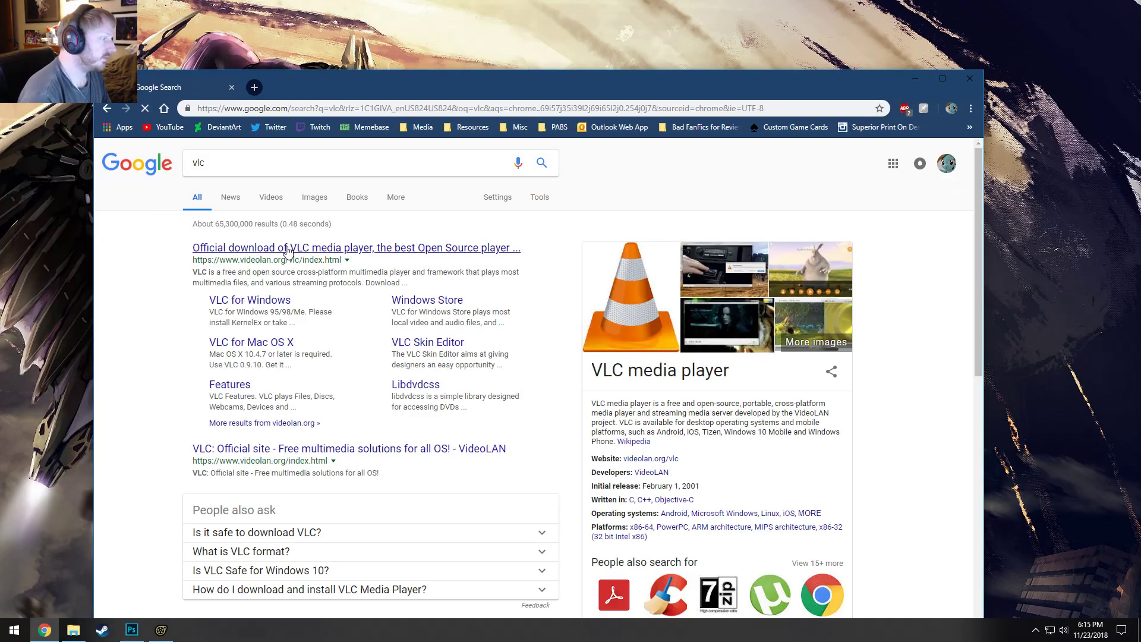
# Download the VLC 3.0.4 installer for Windows 64-bit from the official VideoLAN site
pyautogui.click(288, 249)
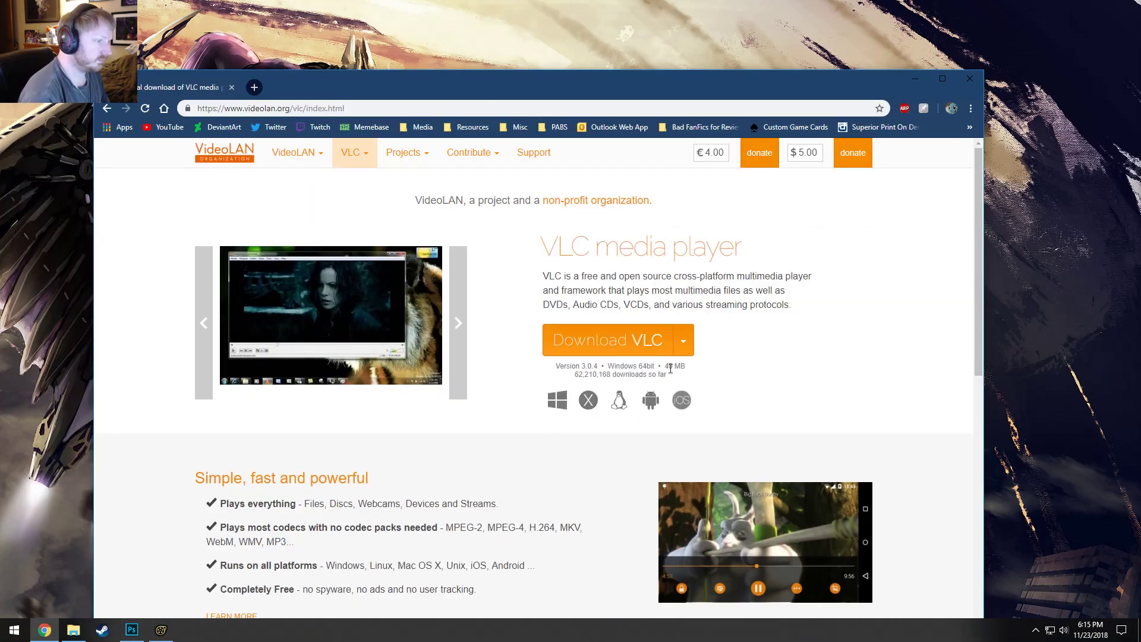
pyautogui.click(630, 343)
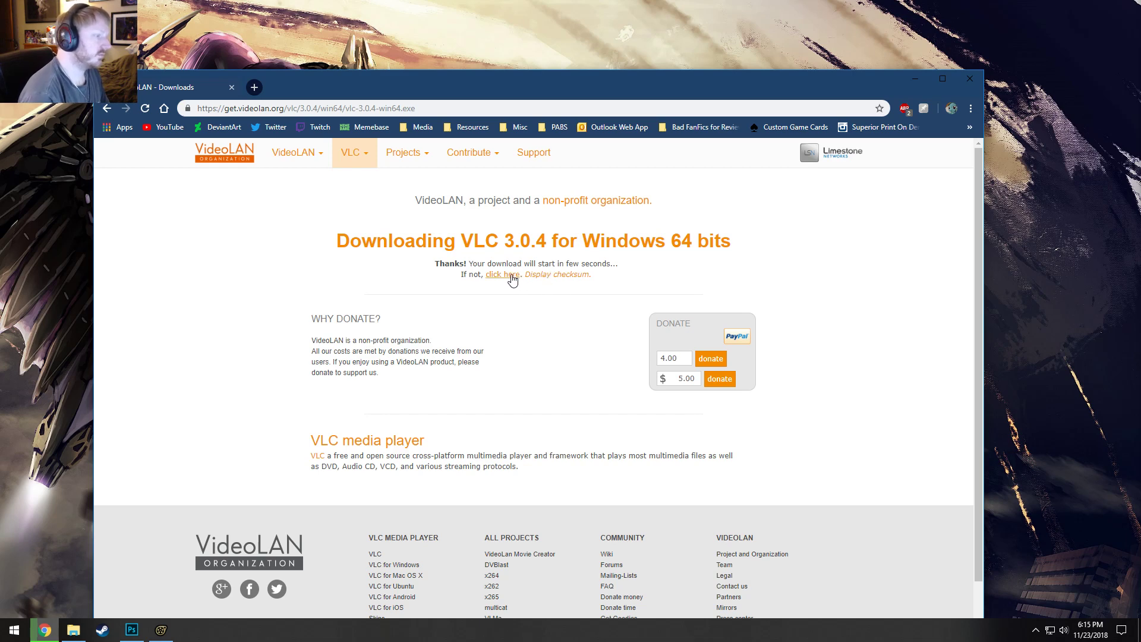
pyautogui.moveTo(553, 81); pyautogui.dragTo(581, 0)
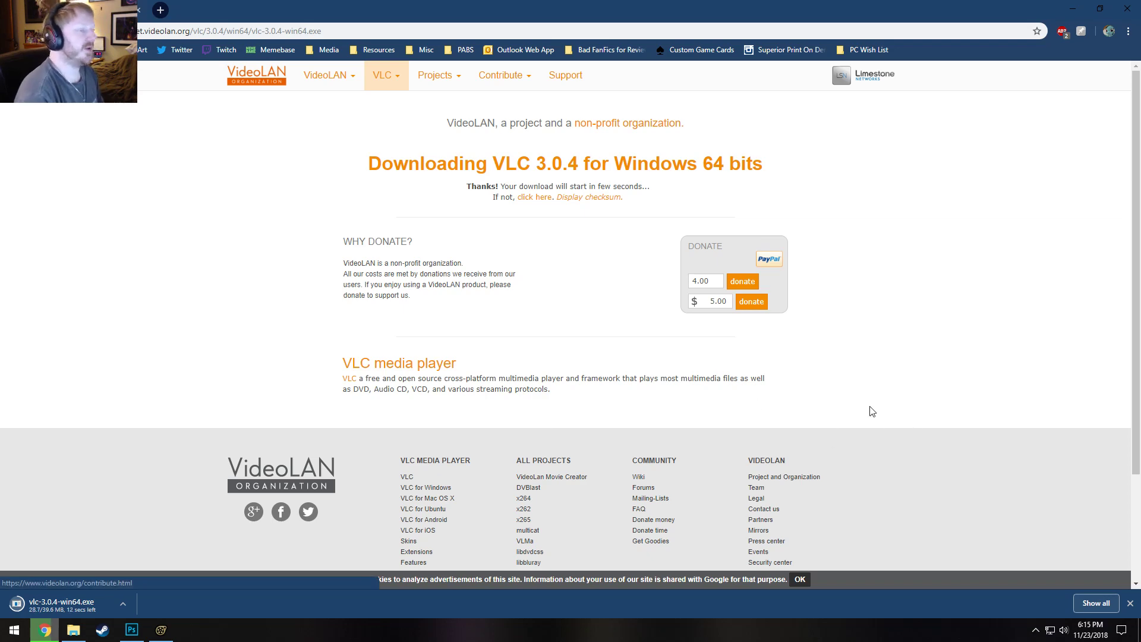
pyautogui.doubleClick(213, 11)
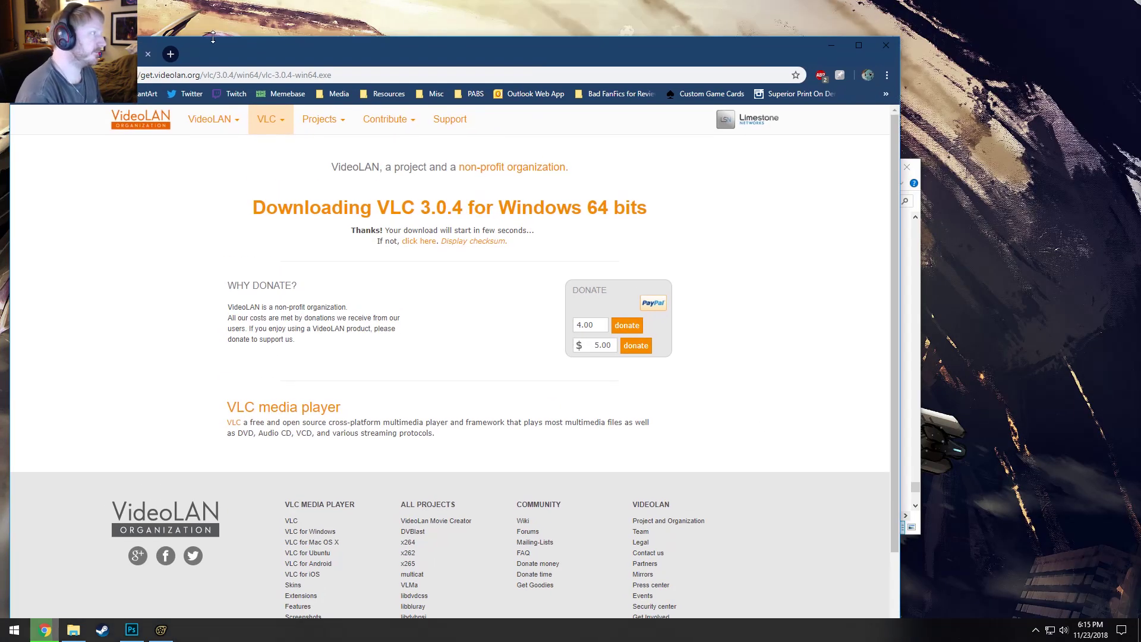
pyautogui.moveTo(225, 44); pyautogui.dragTo(557, 150)
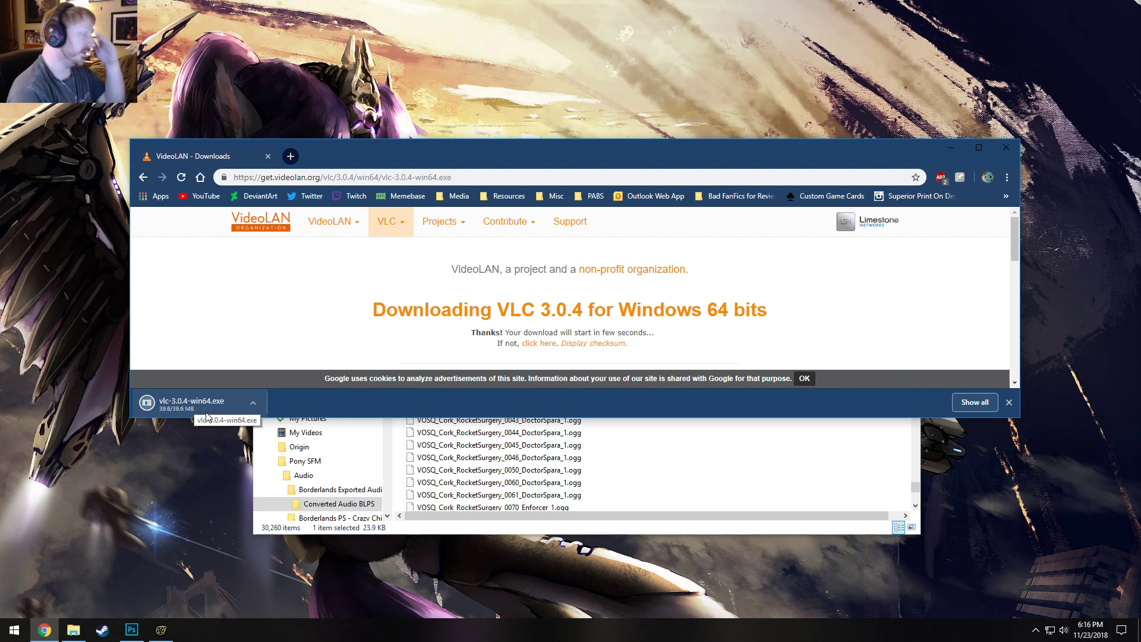
# Install VLC media player with the default components in C:\Program Files\VideoLAN\VLC and launch it when setup finishes
pyautogui.click(202, 413)
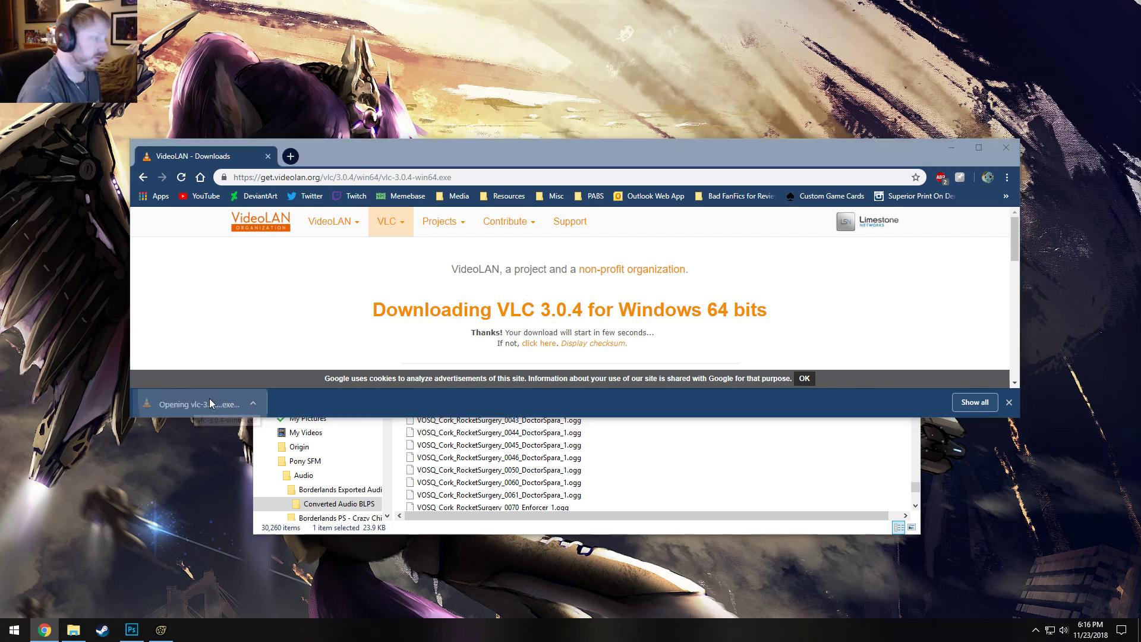
pyautogui.click(574, 341)
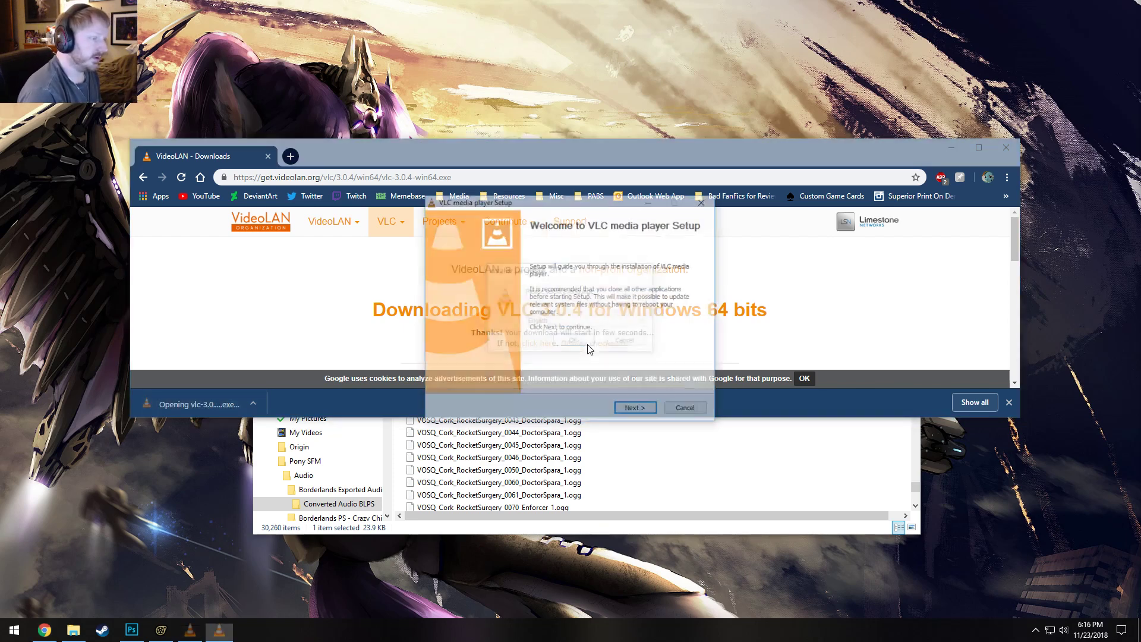
pyautogui.click(646, 410)
pyautogui.click(635, 411)
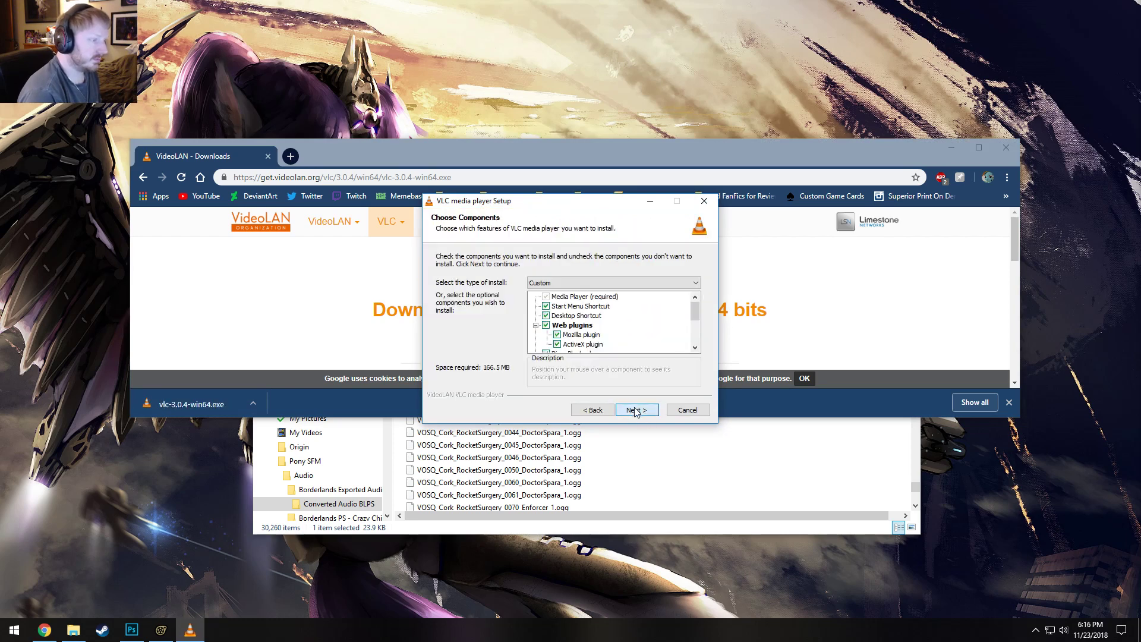
pyautogui.click(634, 411)
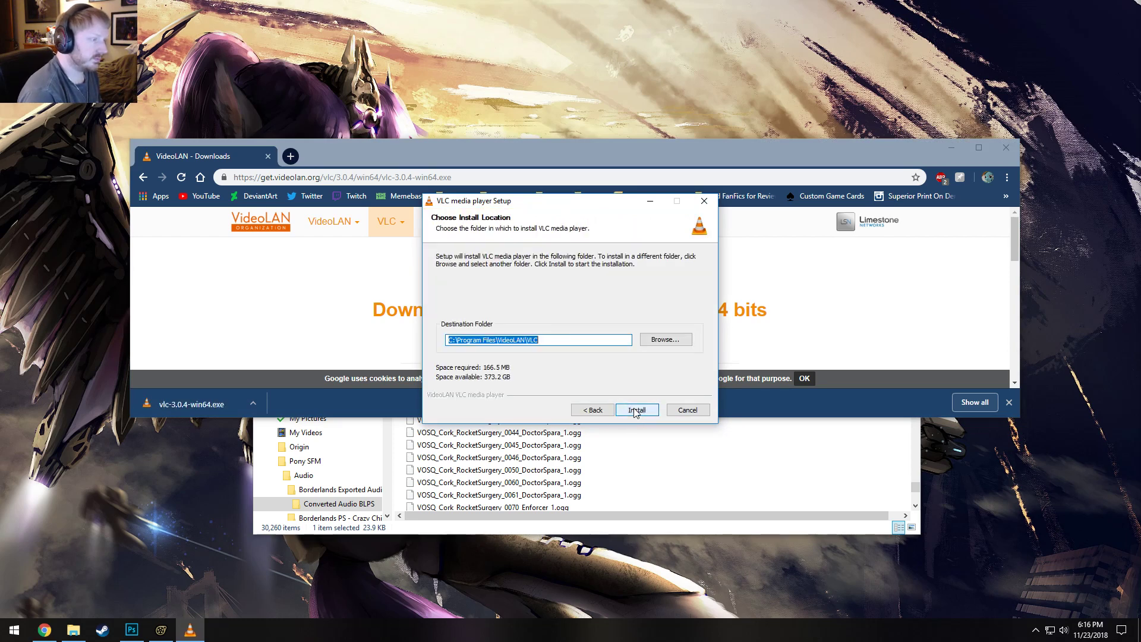
pyautogui.click(635, 412)
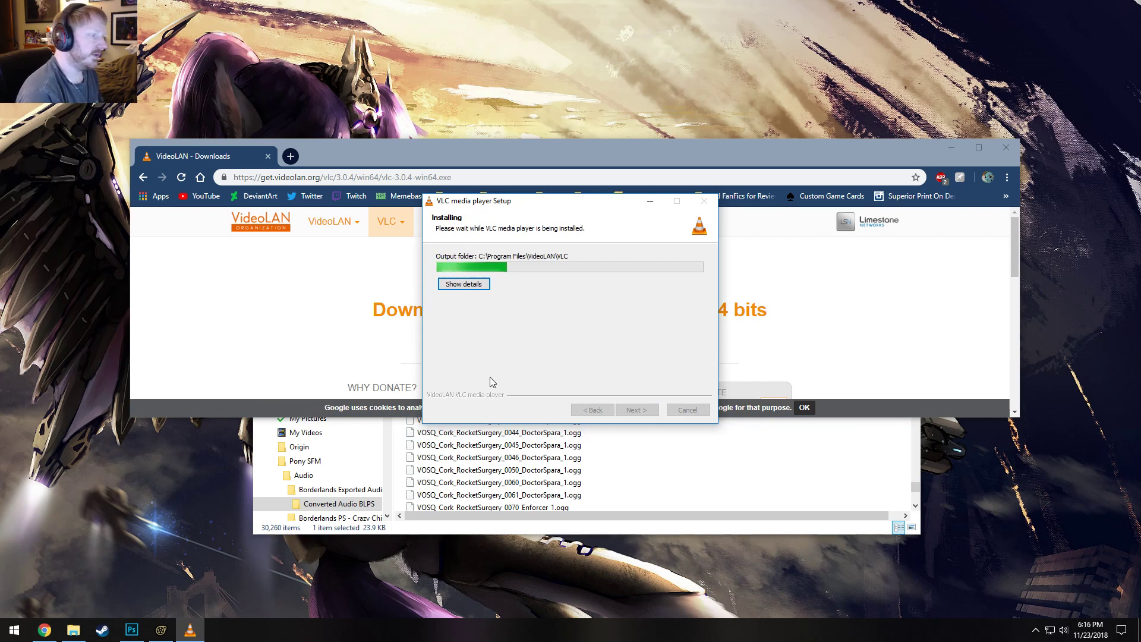
pyautogui.click(478, 285)
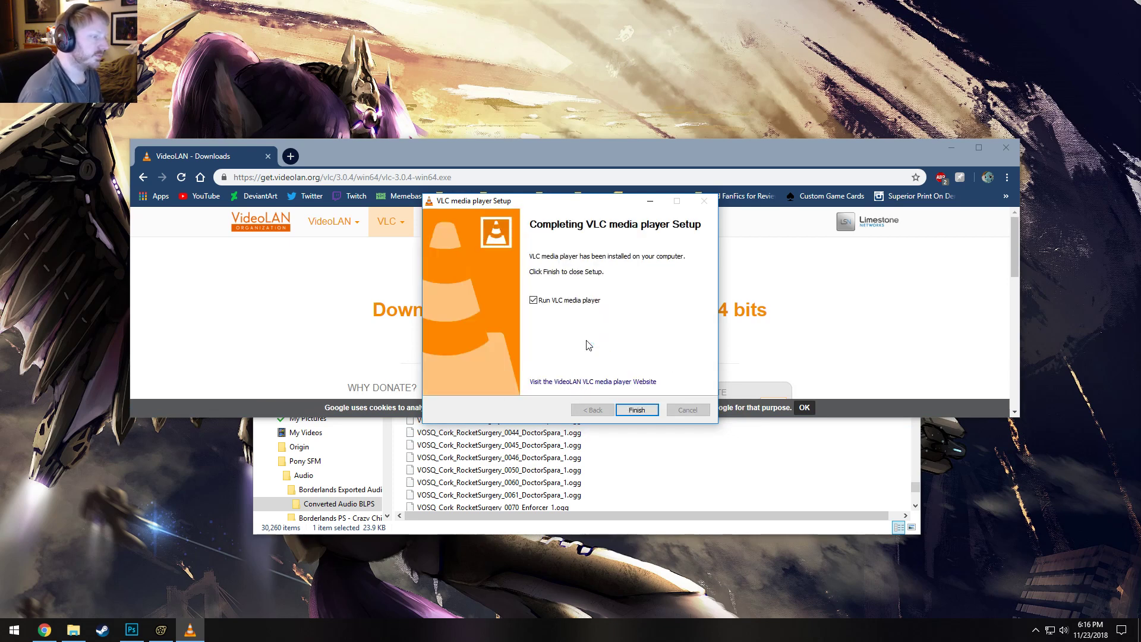
pyautogui.click(637, 410)
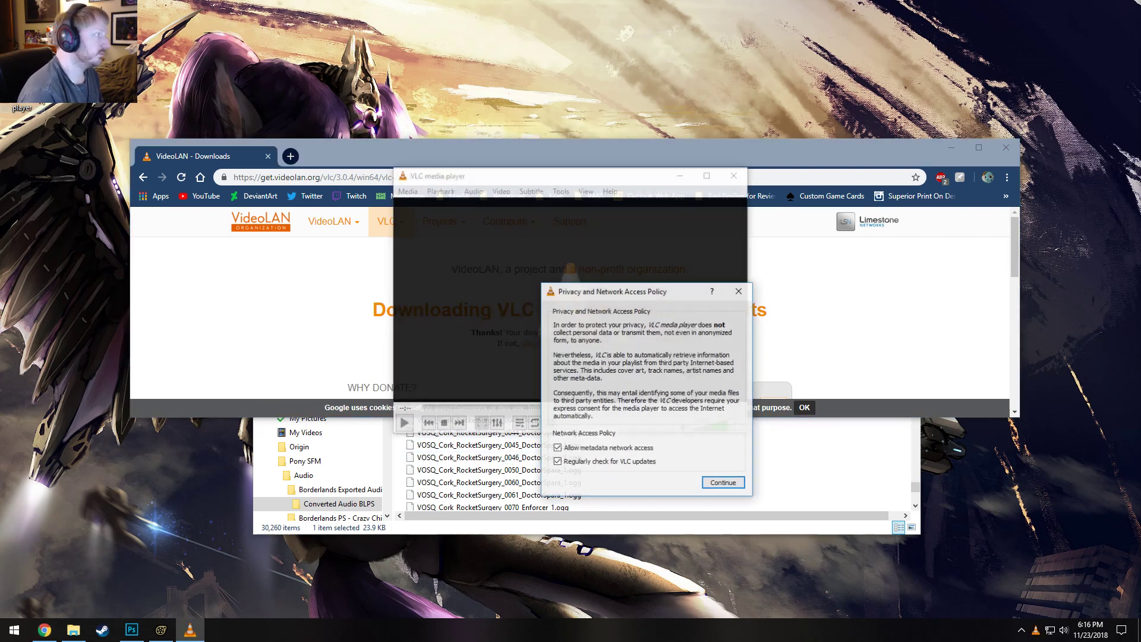
# Dismiss VLC's privacy and network access policy, move the player aside, and return to the Converted Audio BLPS folder
pyautogui.click(730, 298)
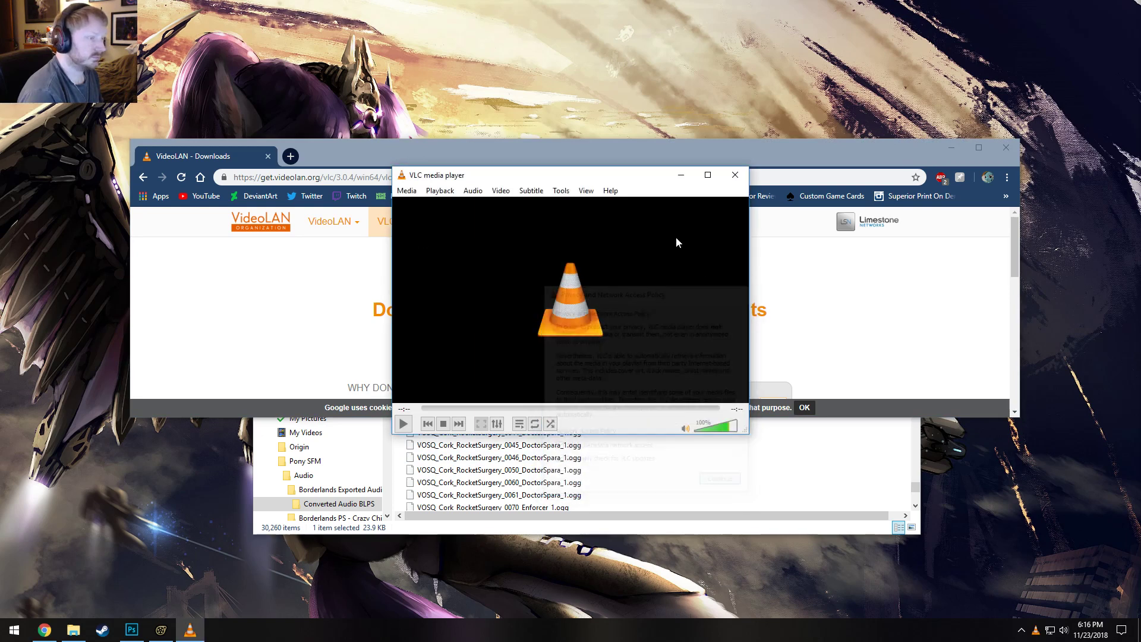
pyautogui.moveTo(633, 175); pyautogui.dragTo(472, 180)
pyautogui.click(729, 495)
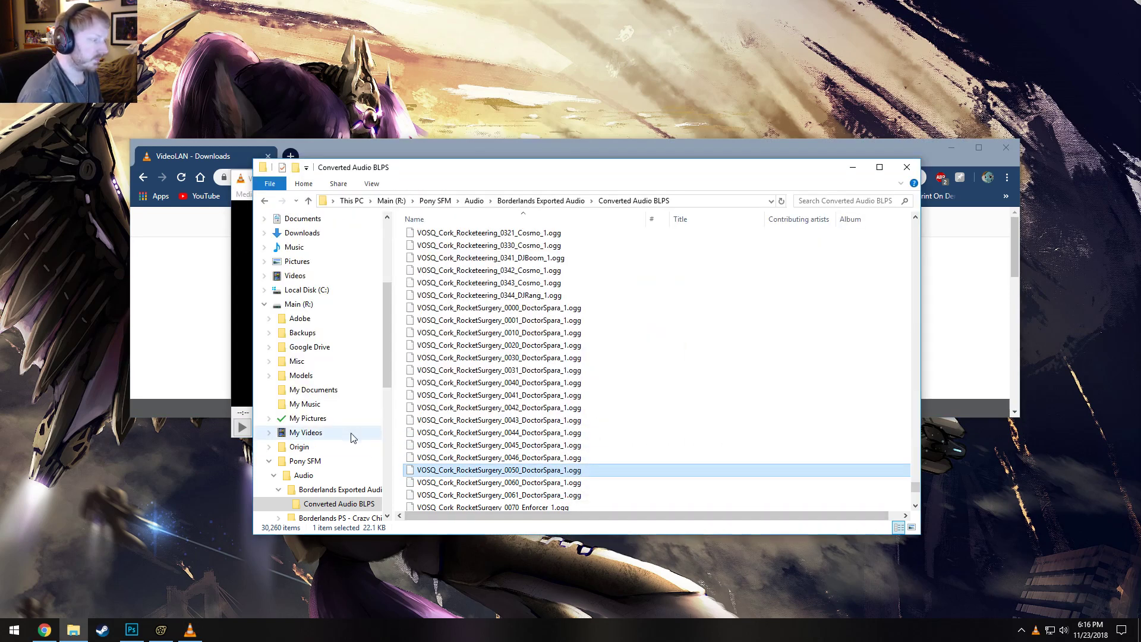
# Check in the properties of VOSQ_Cork_RocketSurgery_0031_DoctorSpara_1.ogg which program opens the file
pyautogui.rightClick(543, 373)
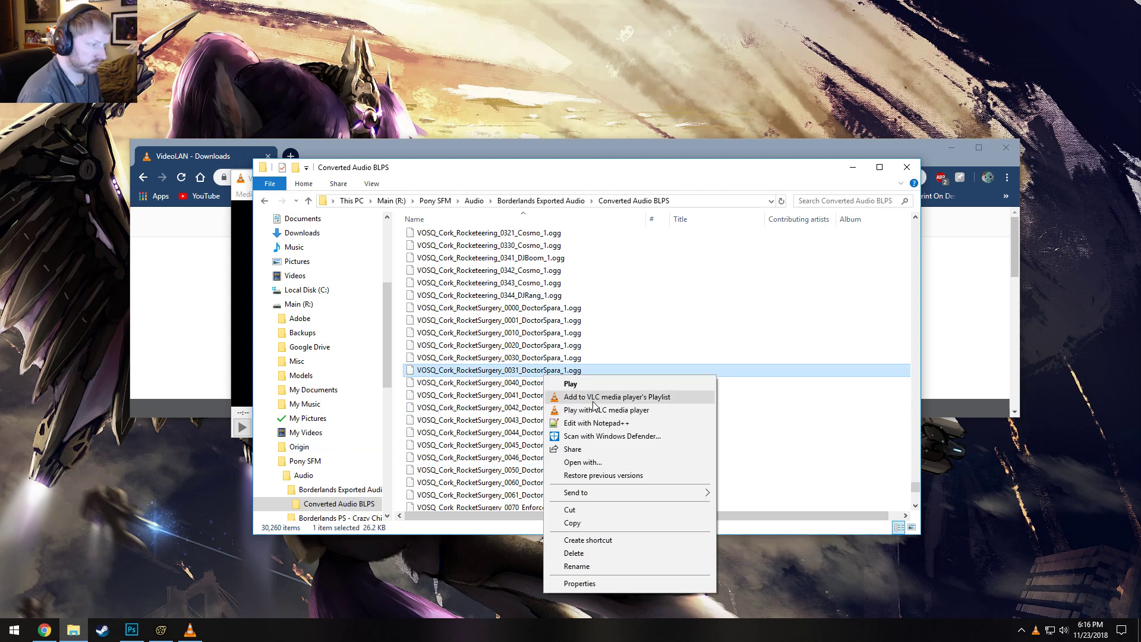
pyautogui.click(595, 582)
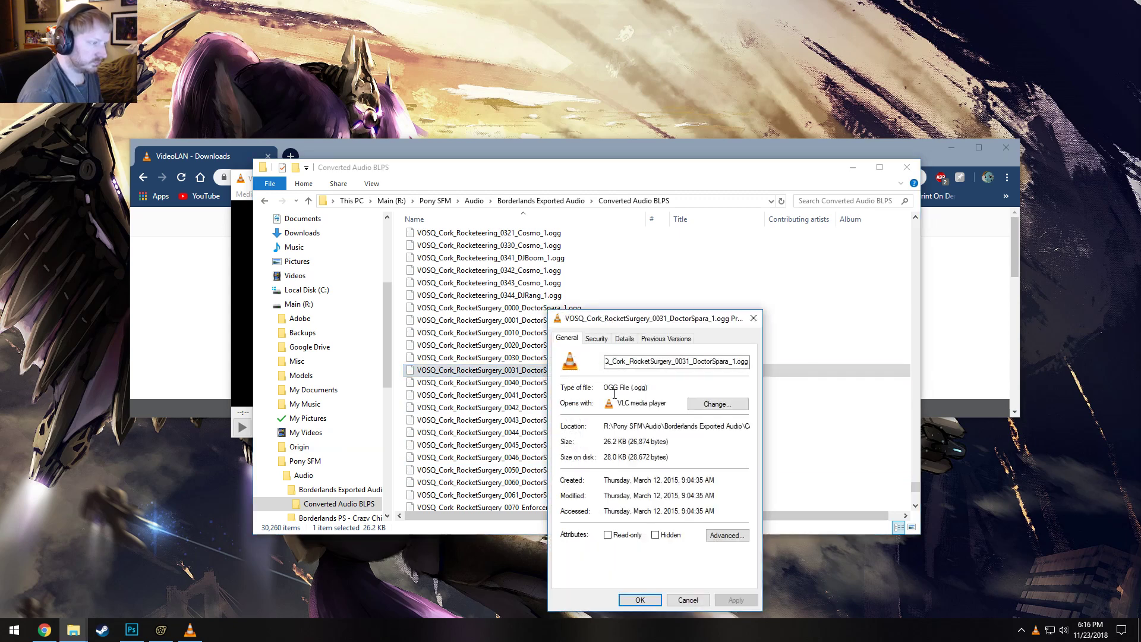
pyautogui.click(693, 602)
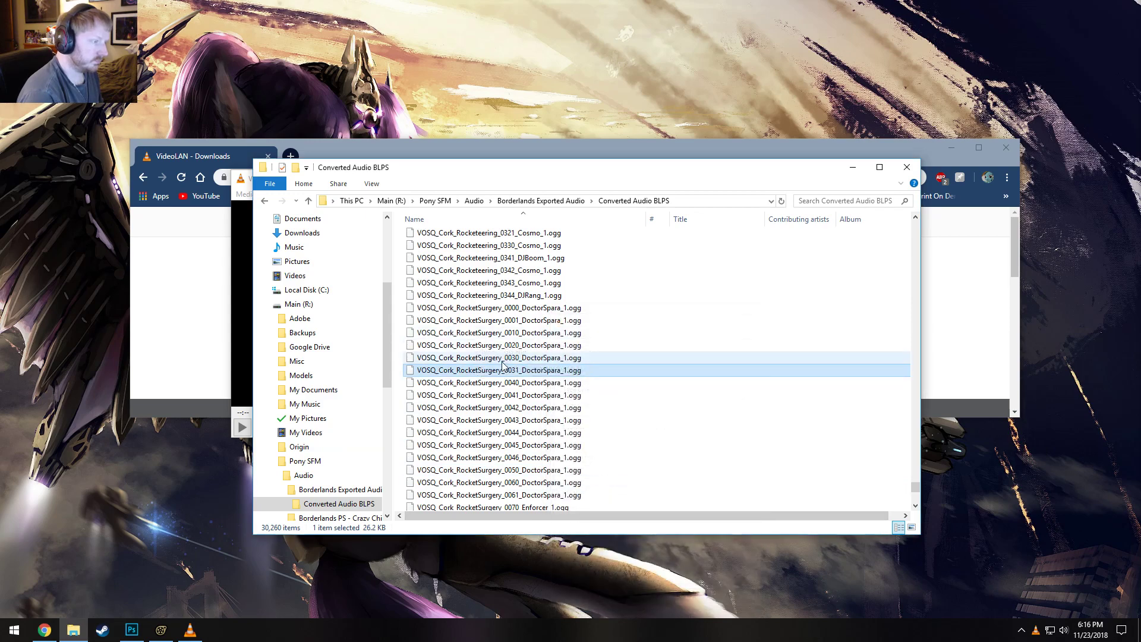
# Open VOSQ_Cork_RocketSurgery_0030_DoctorSpara_1.ogg in VLC, accept the privacy and network access policy, and close the player after listening
pyautogui.doubleClick(502, 360)
pyautogui.click(721, 480)
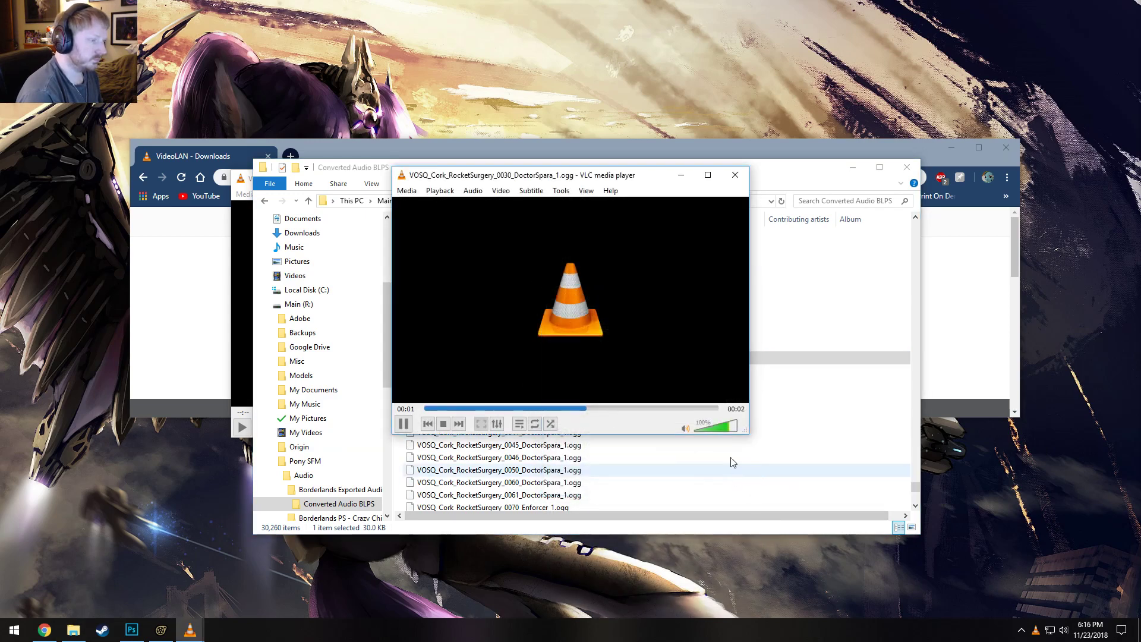
pyautogui.click(737, 176)
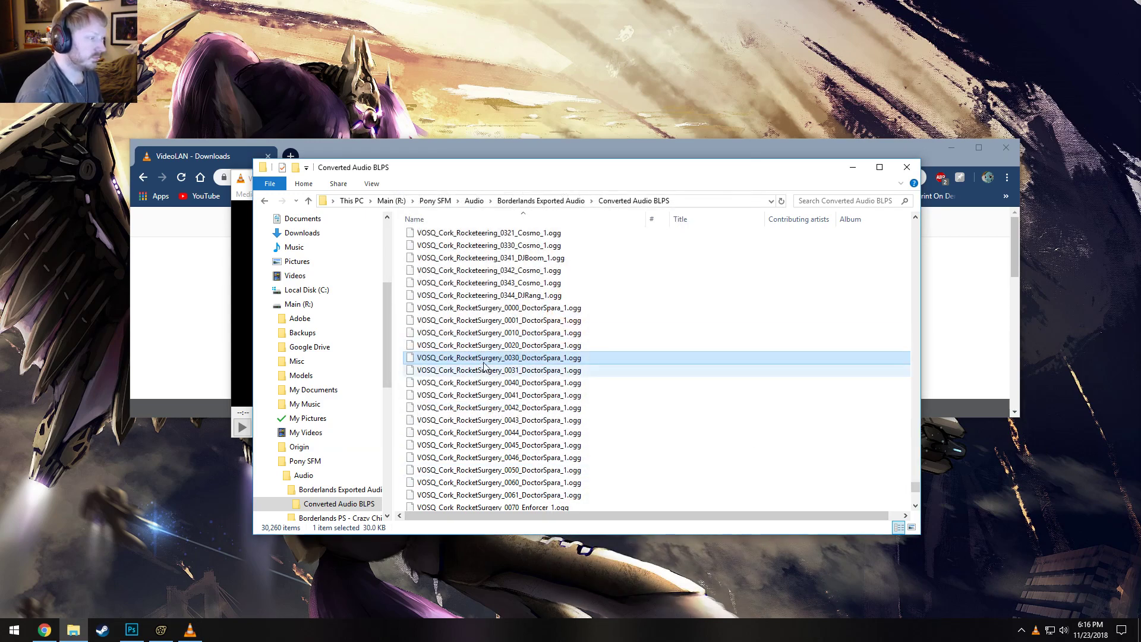
# Listen to the DoctorSpara lines RocketSurgery_0020 and RocketSurgery_0010 in VLC, replaying each once and closing the player after each
pyautogui.doubleClick(486, 345)
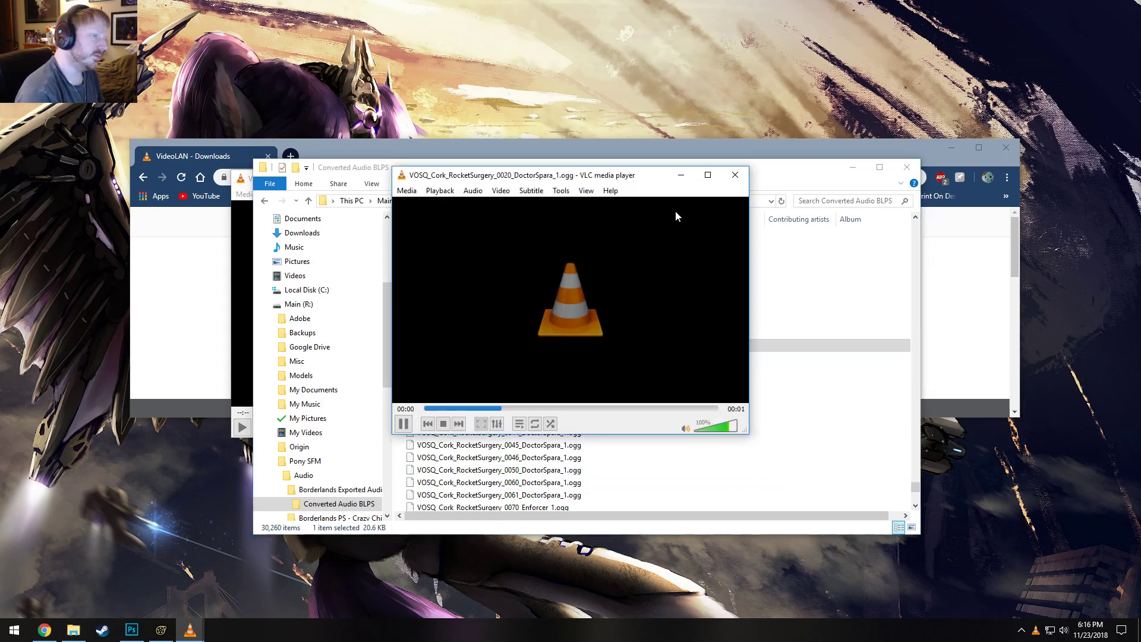
pyautogui.click(732, 177)
pyautogui.doubleClick(533, 333)
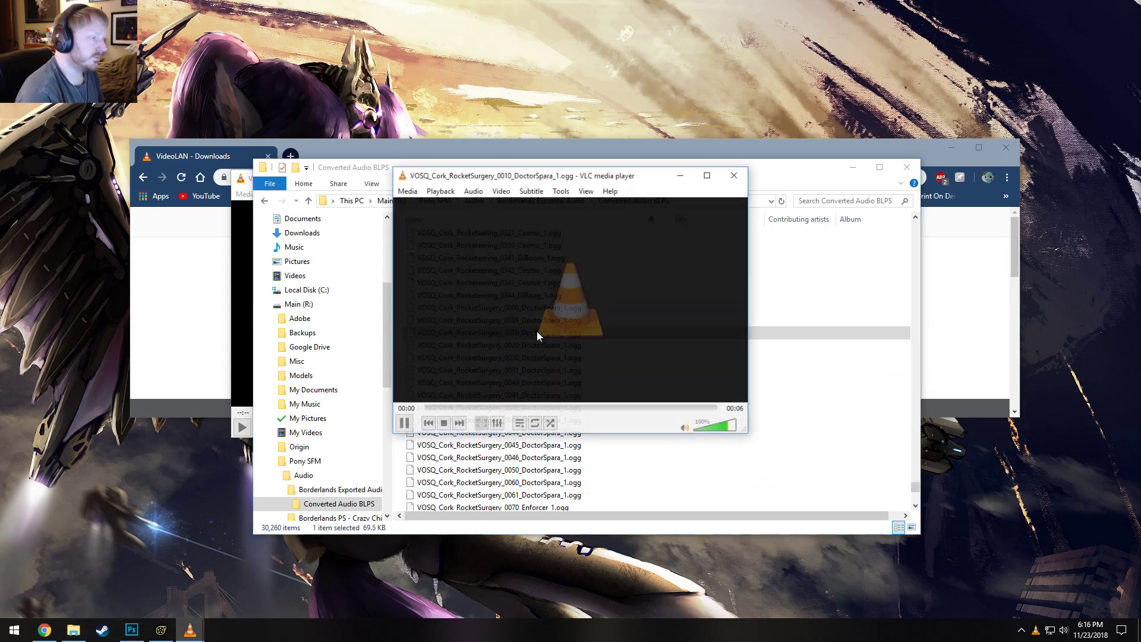
pyautogui.doubleClick(483, 345)
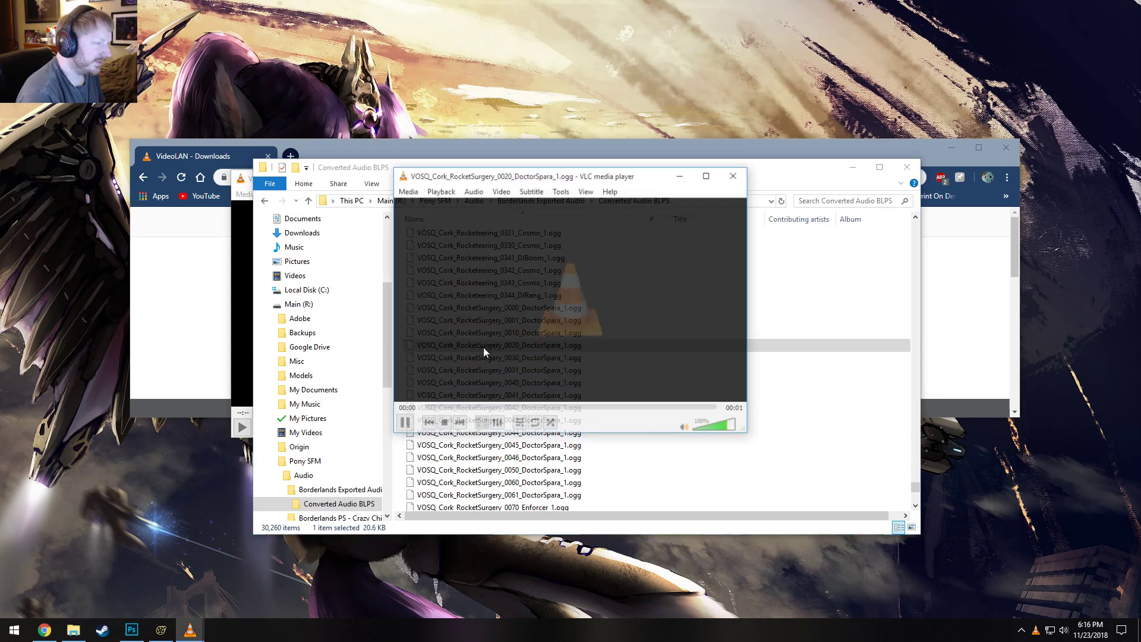
pyautogui.click(735, 174)
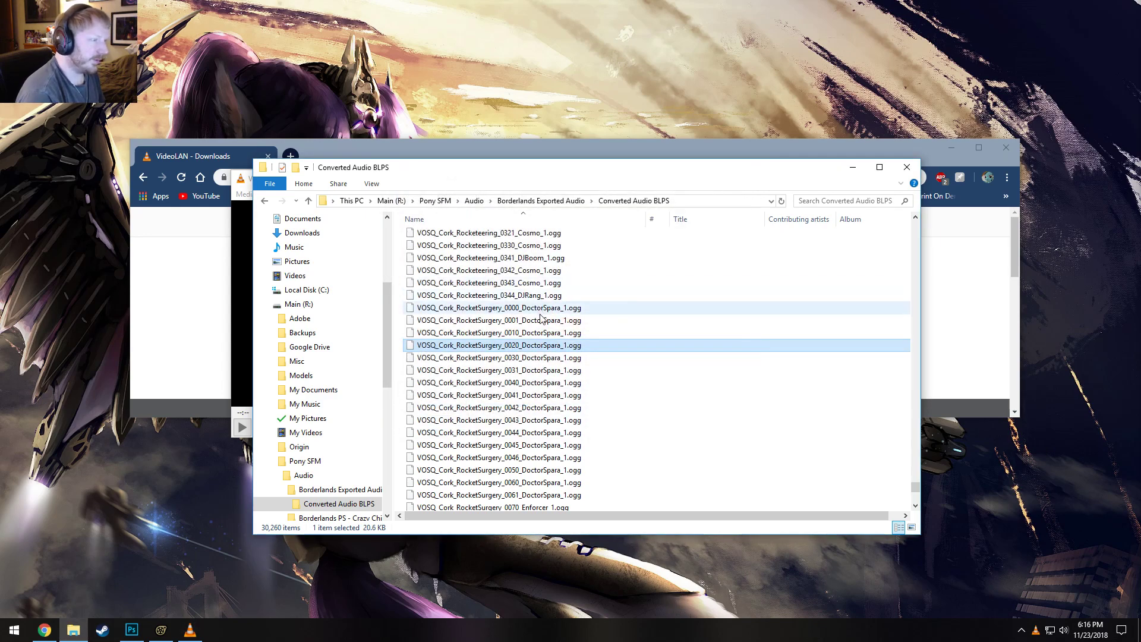
pyautogui.doubleClick(535, 333)
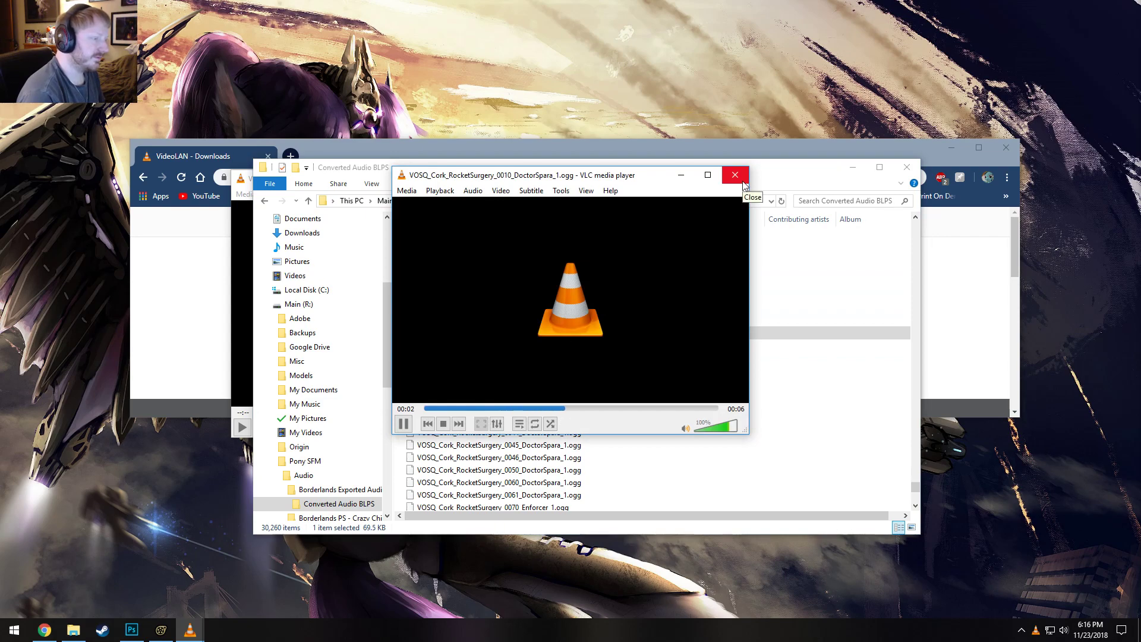
pyautogui.click(742, 181)
# Listen to the DoctorSpara lines RocketSurgery_0001 and RocketSurgery_0000, closing the player after each
pyautogui.doubleClick(490, 321)
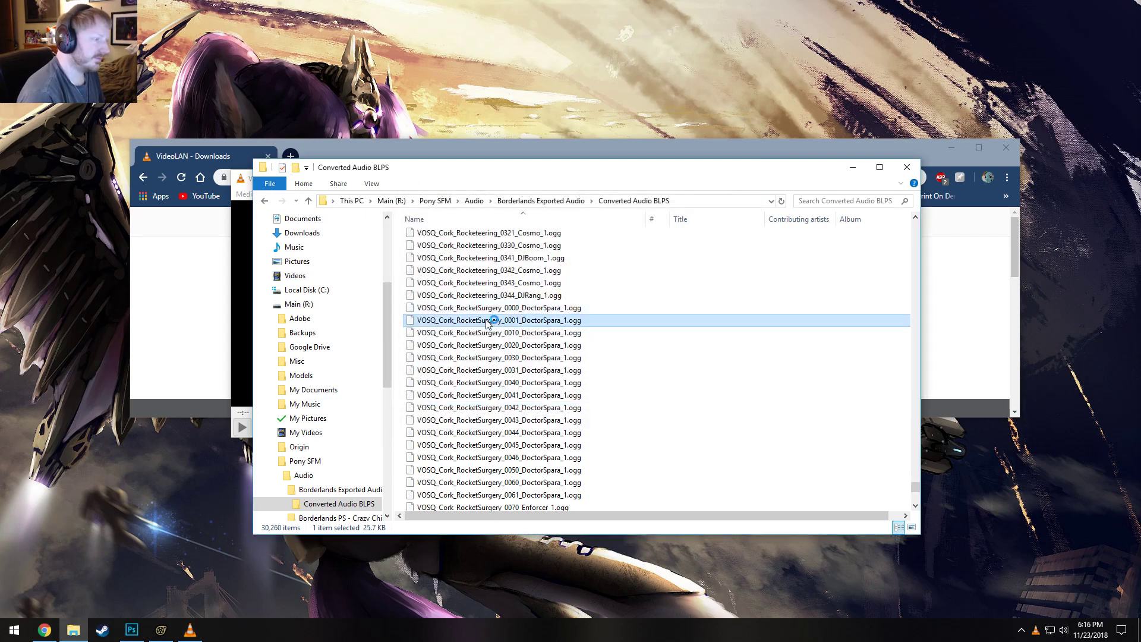
pyautogui.click(730, 180)
pyautogui.doubleClick(523, 308)
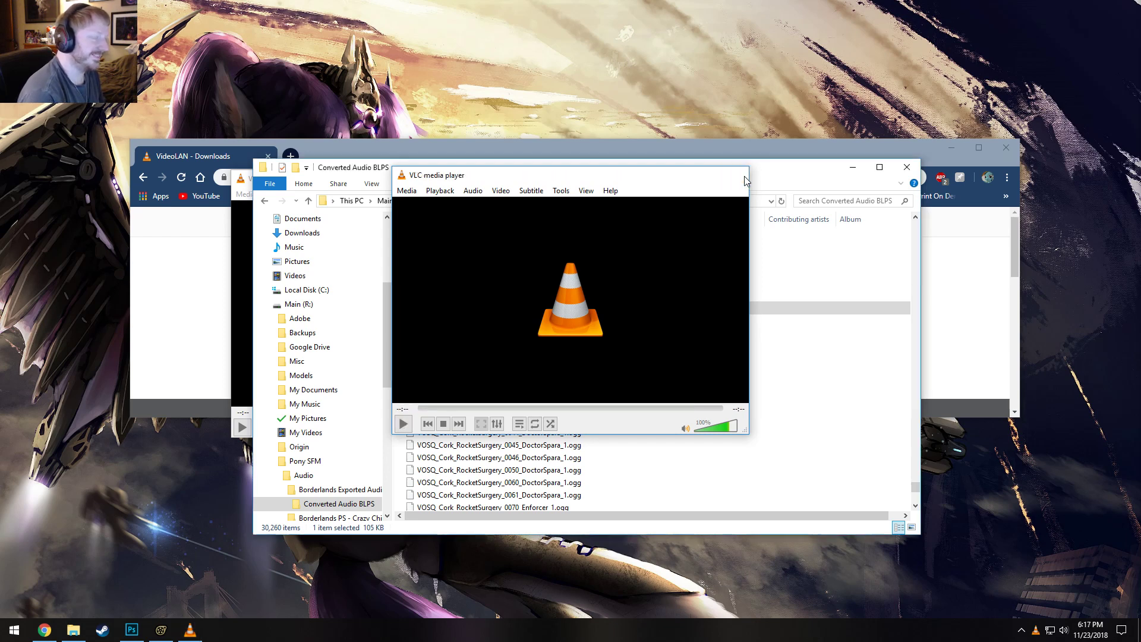
pyautogui.click(735, 174)
# Replay the DoctorSpara line RocketSurgery_0030 and listen to RocketSurgery_0031, closing the player after each
pyautogui.click(536, 358)
pyautogui.doubleClick(536, 361)
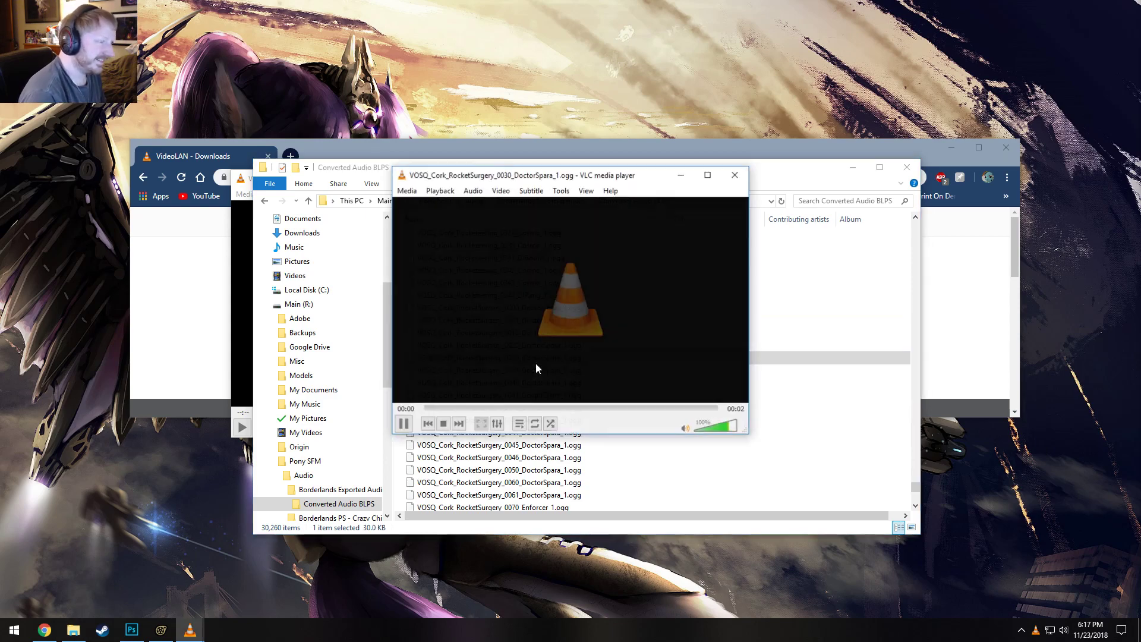
pyautogui.click(733, 173)
pyautogui.doubleClick(547, 371)
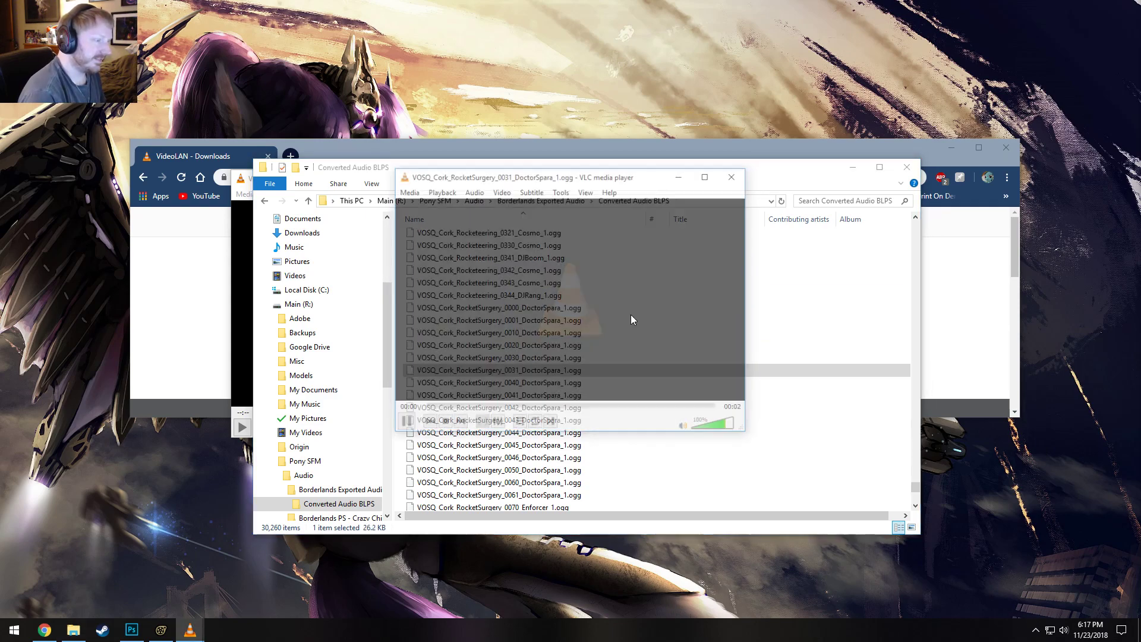
pyautogui.click(735, 174)
# Listen to the DoctorSpara lines RocketSurgery_0040, 0041 and 0042 in turn, closing the player after each
pyautogui.click(568, 383)
pyautogui.doubleClick(568, 386)
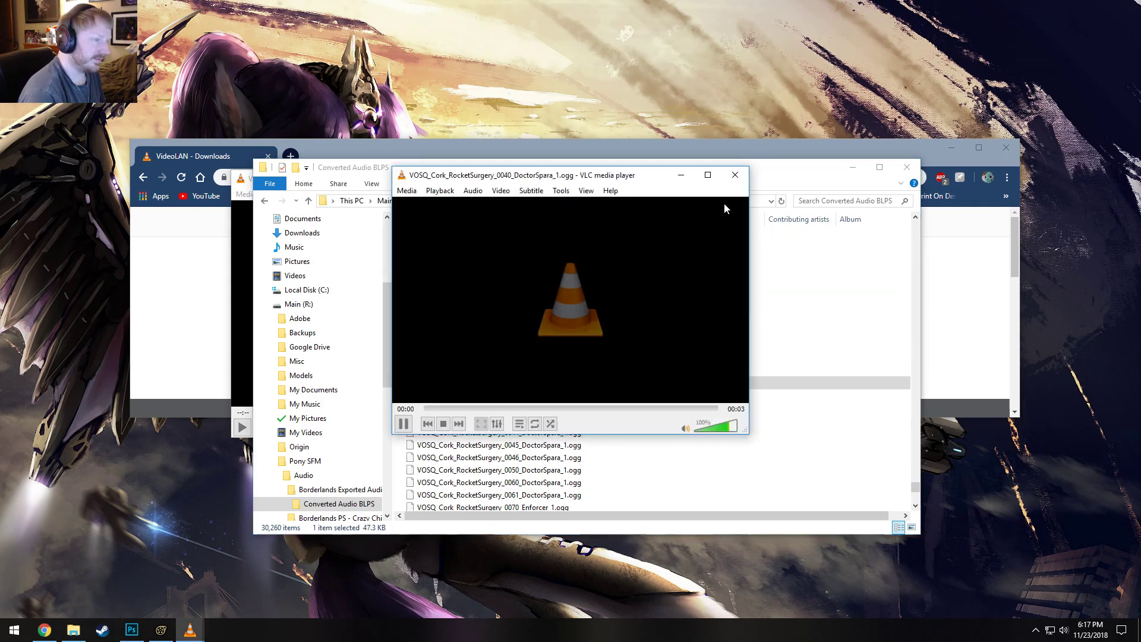
pyautogui.click(735, 175)
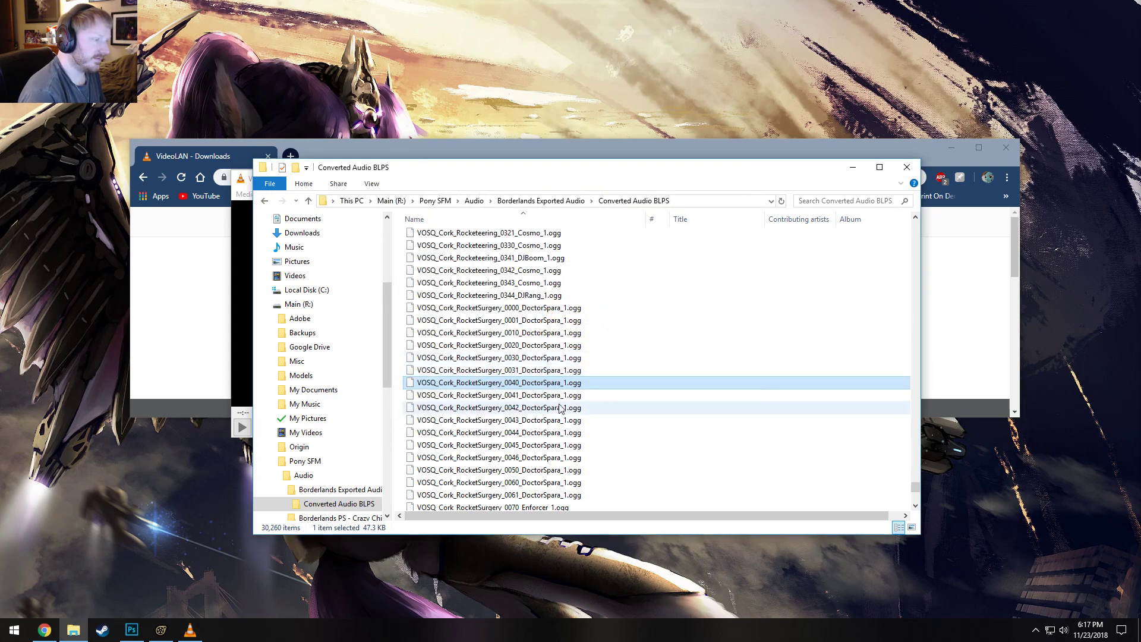
pyautogui.click(568, 396)
pyautogui.doubleClick(568, 396)
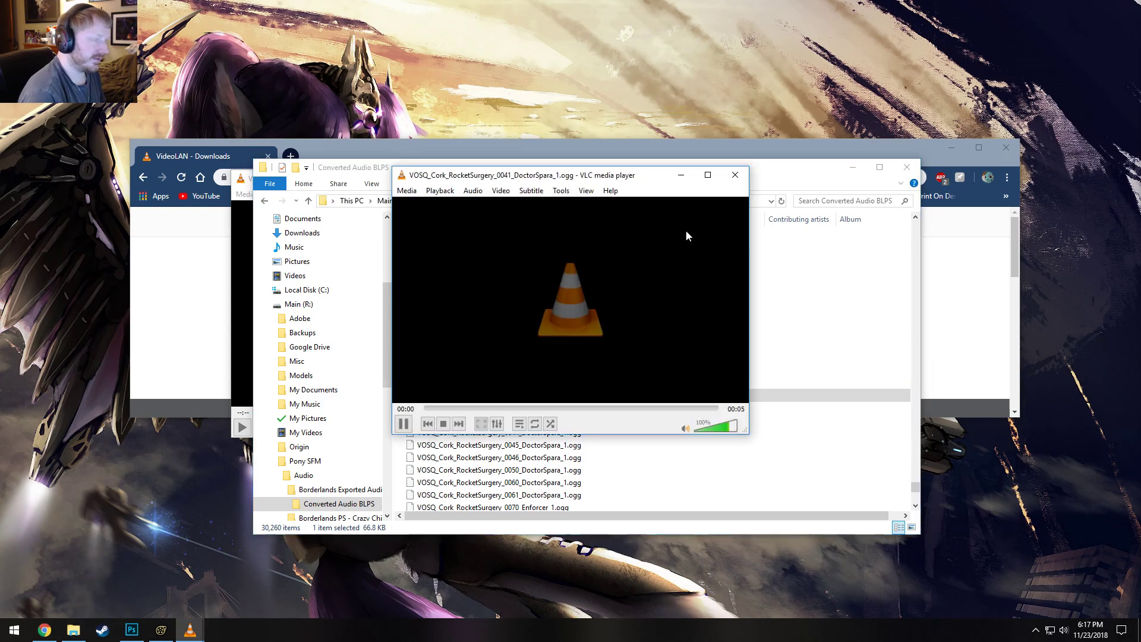
pyautogui.click(735, 175)
pyautogui.doubleClick(562, 410)
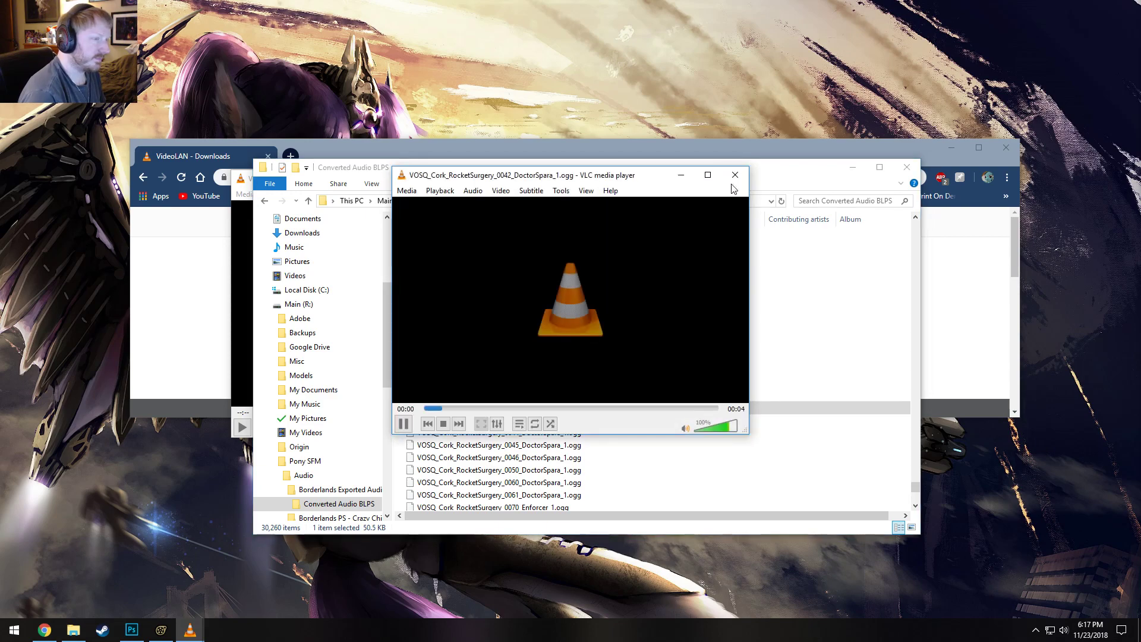
pyautogui.click(735, 175)
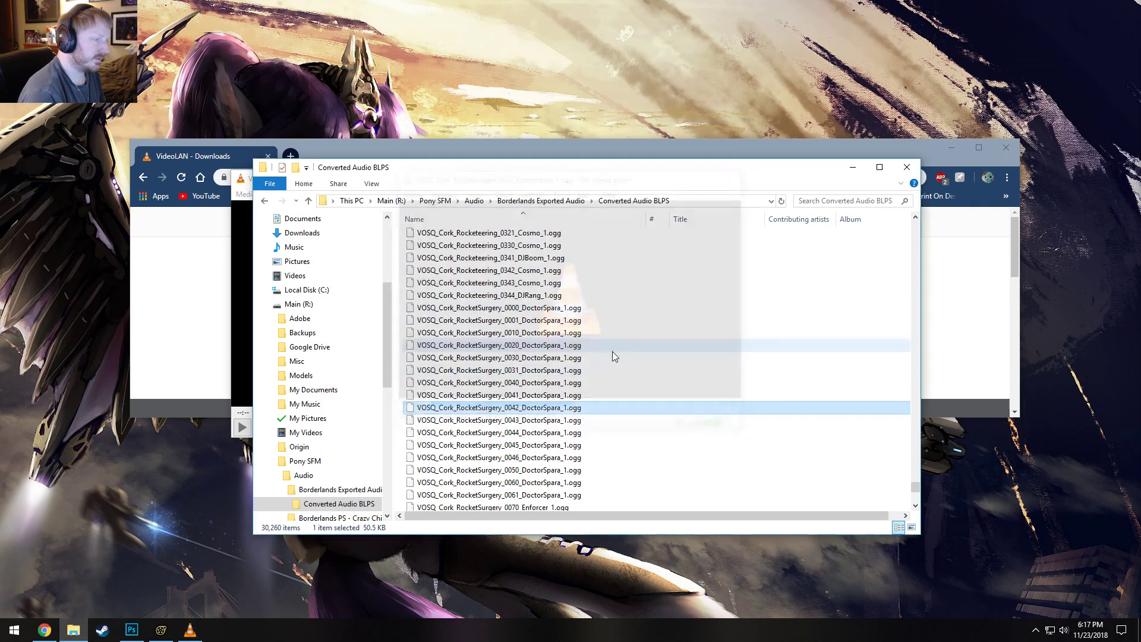
# Listen to the DoctorSpara line RocketSurgery_0043, close the player, and start playing RocketSurgery_0044
pyautogui.doubleClick(618, 420)
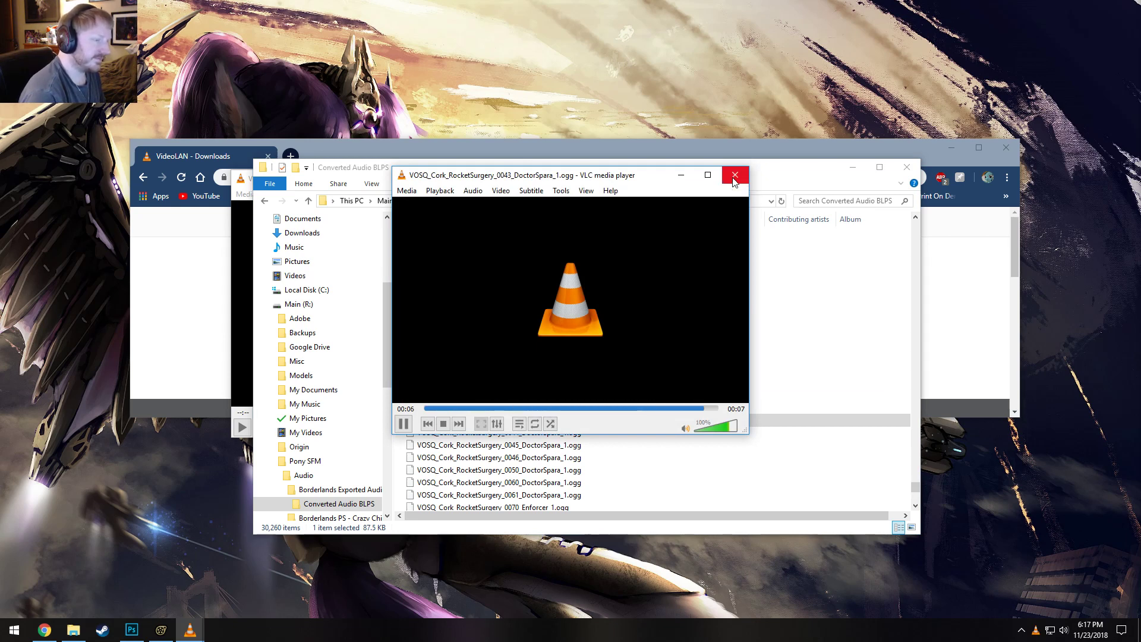
pyautogui.click(735, 178)
pyautogui.press('Down')
pyautogui.press('Return')
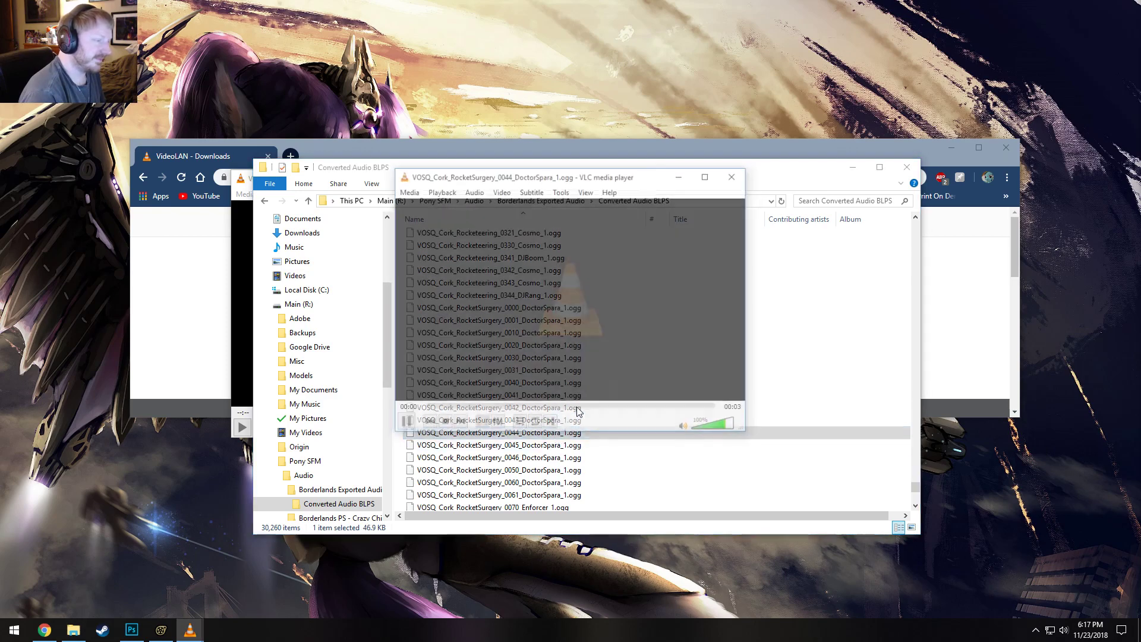
# Stop RocketSurgery_0044 and listen to the DoctorSpara lines RocketSurgery_0045 and 0046, closing the player after each
pyautogui.hotkey('ctrl', 'q')
pyautogui.scroll(-1, 594, 356)
pyautogui.doubleClick(526, 416)
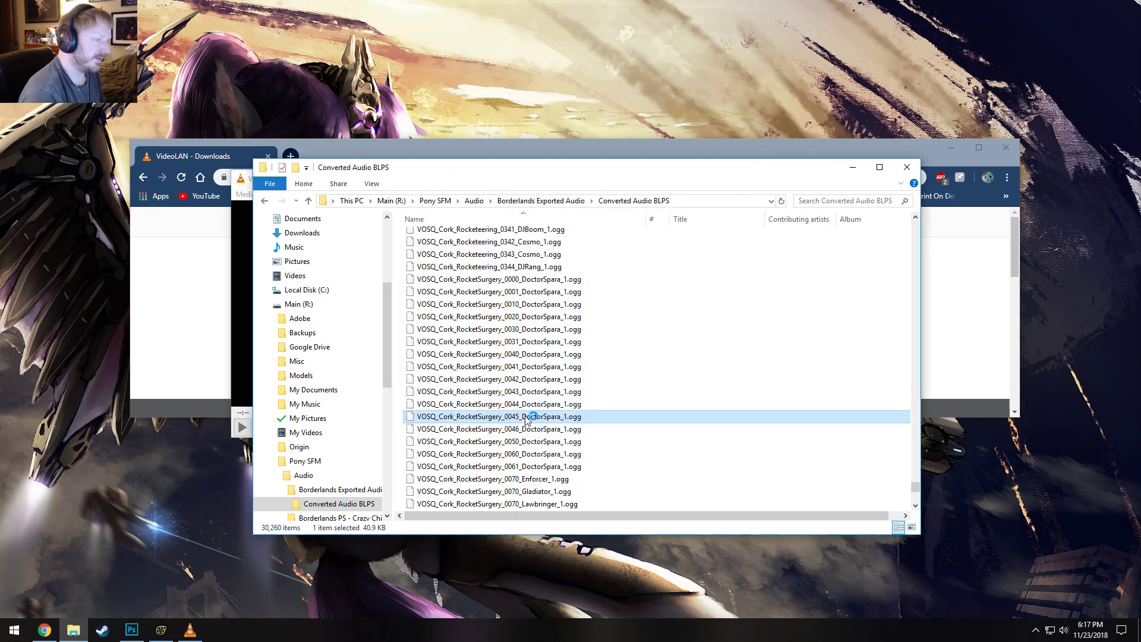
pyautogui.hotkey('ctrl', 'q')
pyautogui.press('Down')
pyautogui.press('Return')
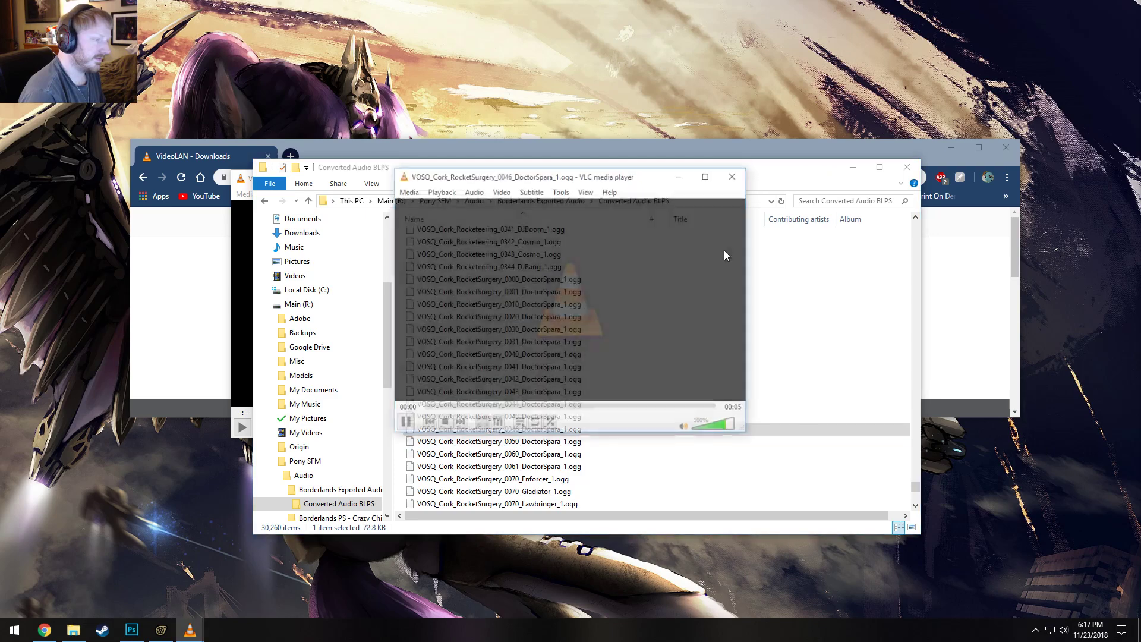
pyautogui.click(734, 176)
# Listen to the DoctorSpara lines RocketSurgery_0050, 0060 and 0061 in turn, closing the player after each
pyautogui.press('Down')
pyautogui.press('Return')
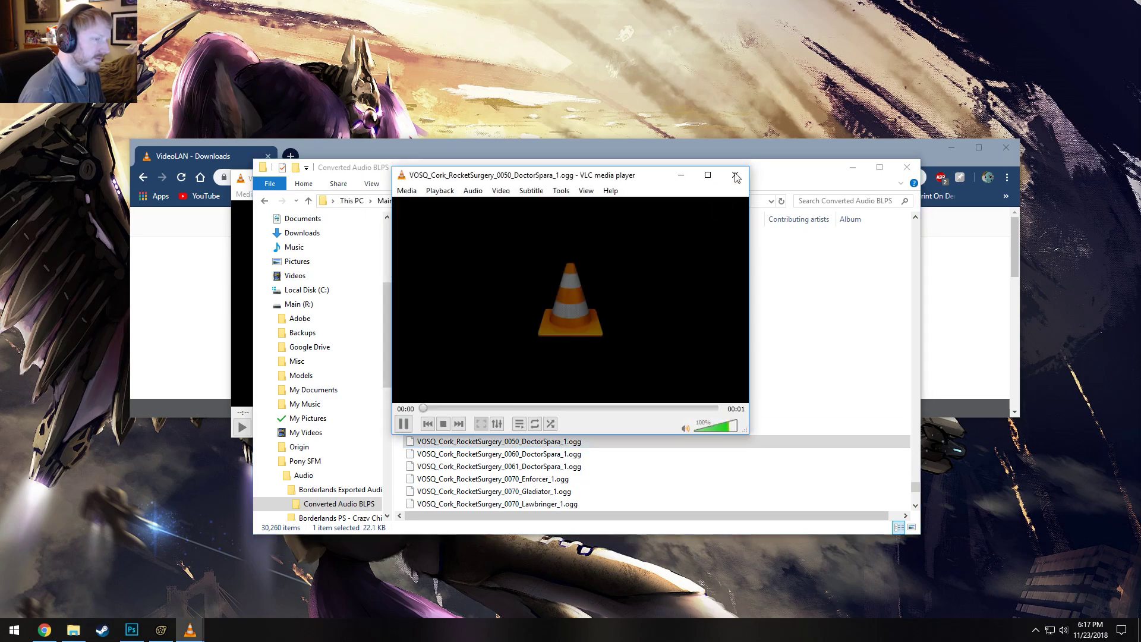
pyautogui.click(735, 176)
pyautogui.click(552, 455)
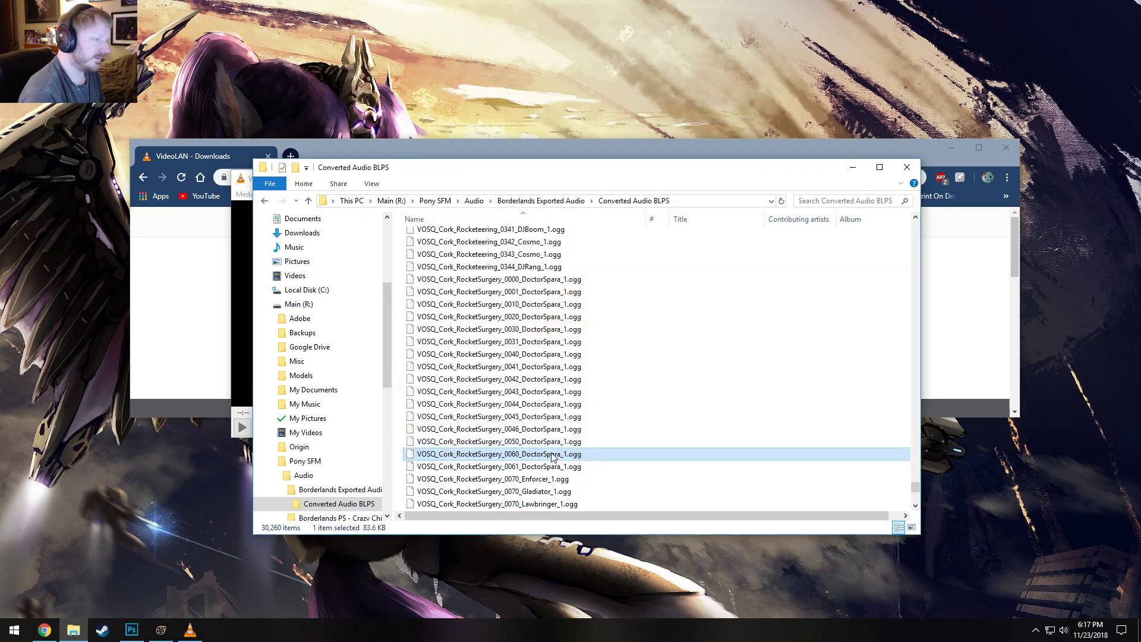
pyautogui.press('Return')
pyautogui.click(736, 177)
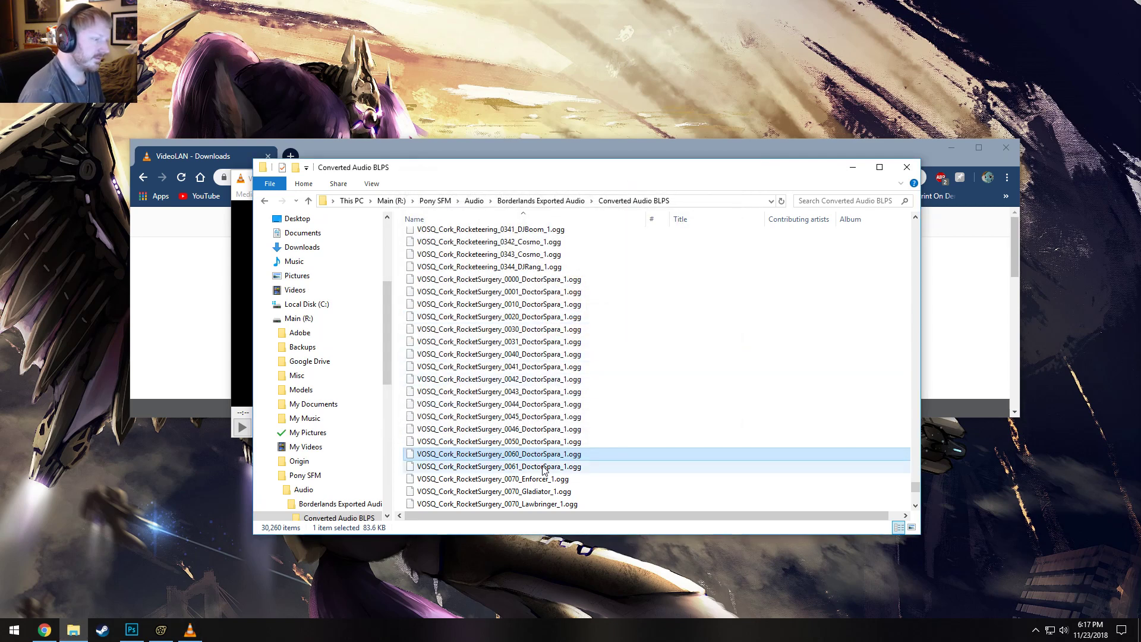
pyautogui.click(545, 467)
pyautogui.press('Return')
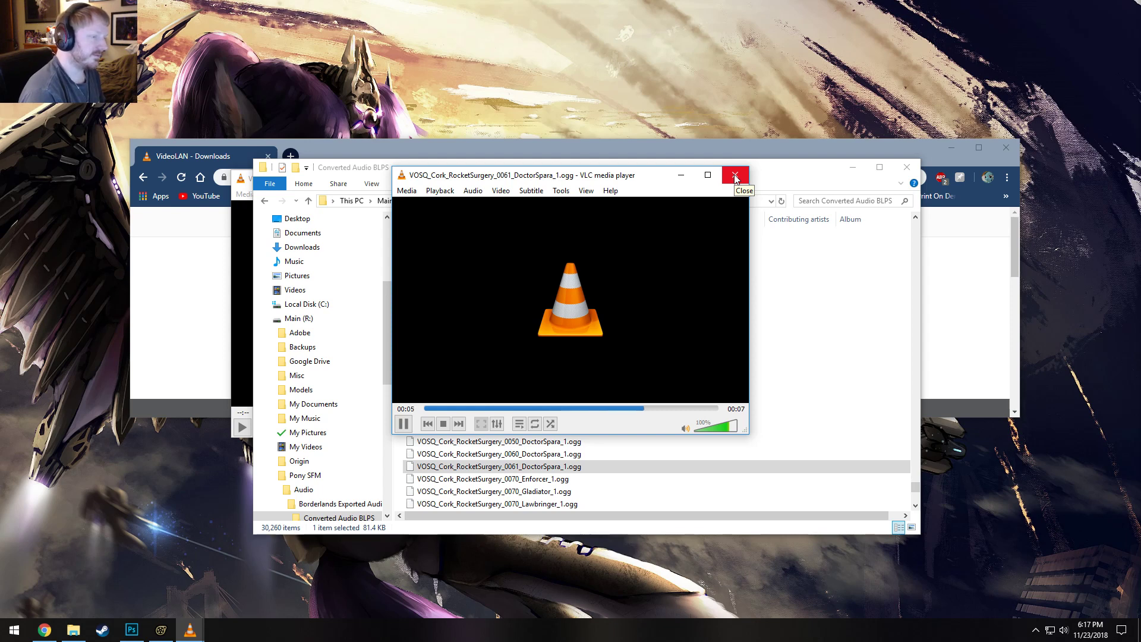
pyautogui.click(735, 176)
# Listen to the DoctorSpara lines RocketSurgery_0081, 0080 and 0090 in that order, closing the player after each
pyautogui.scroll(-5, 647, 320)
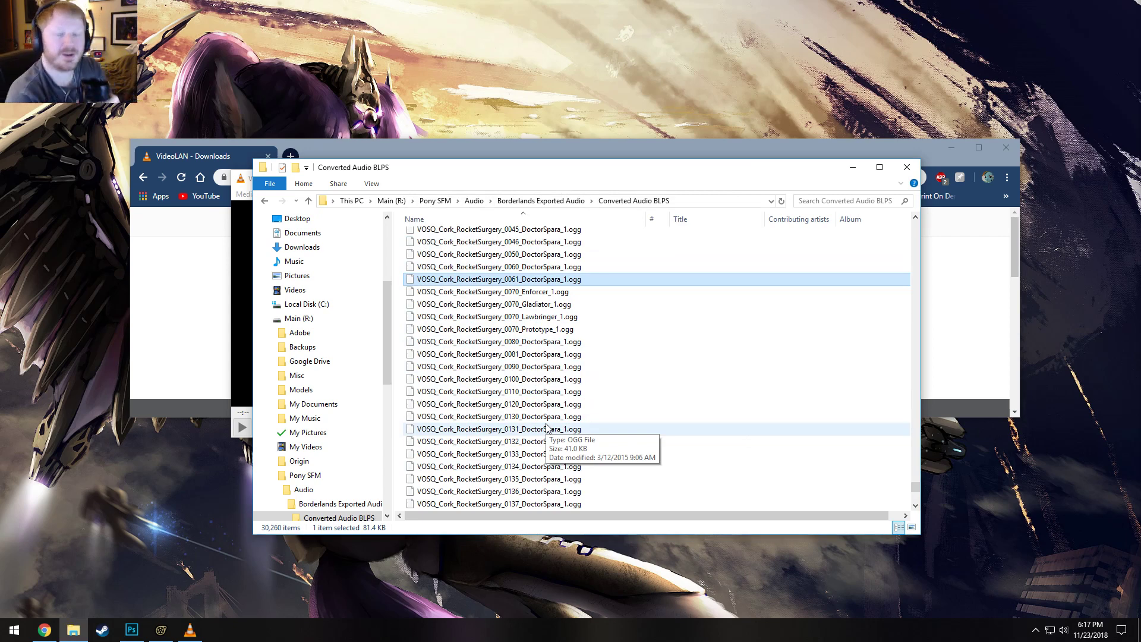
pyautogui.doubleClick(525, 354)
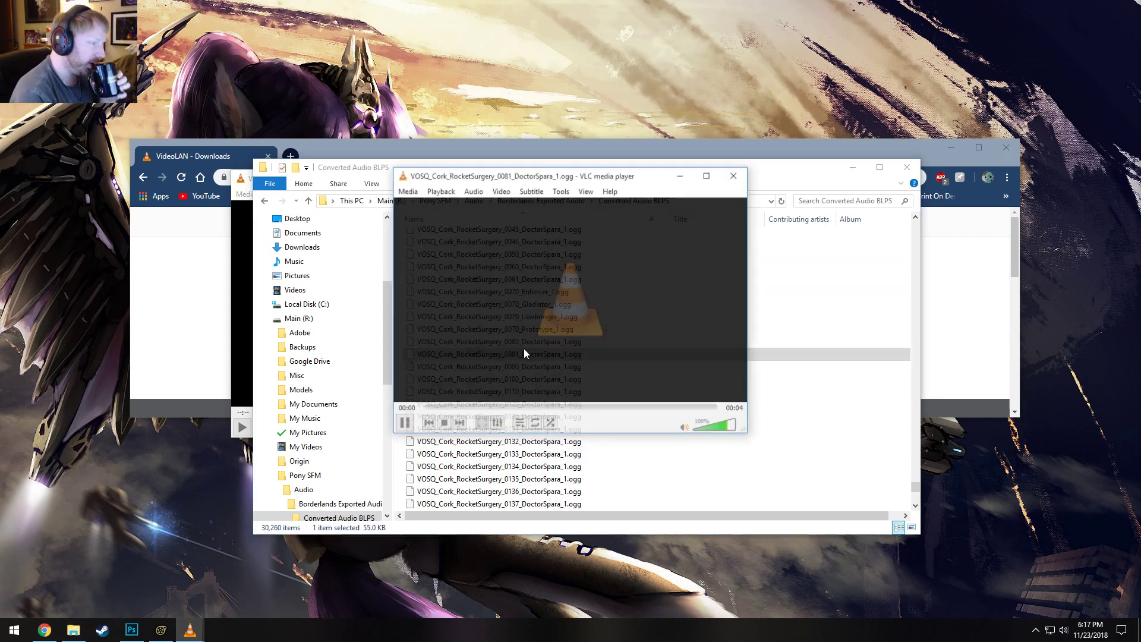
pyautogui.click(735, 174)
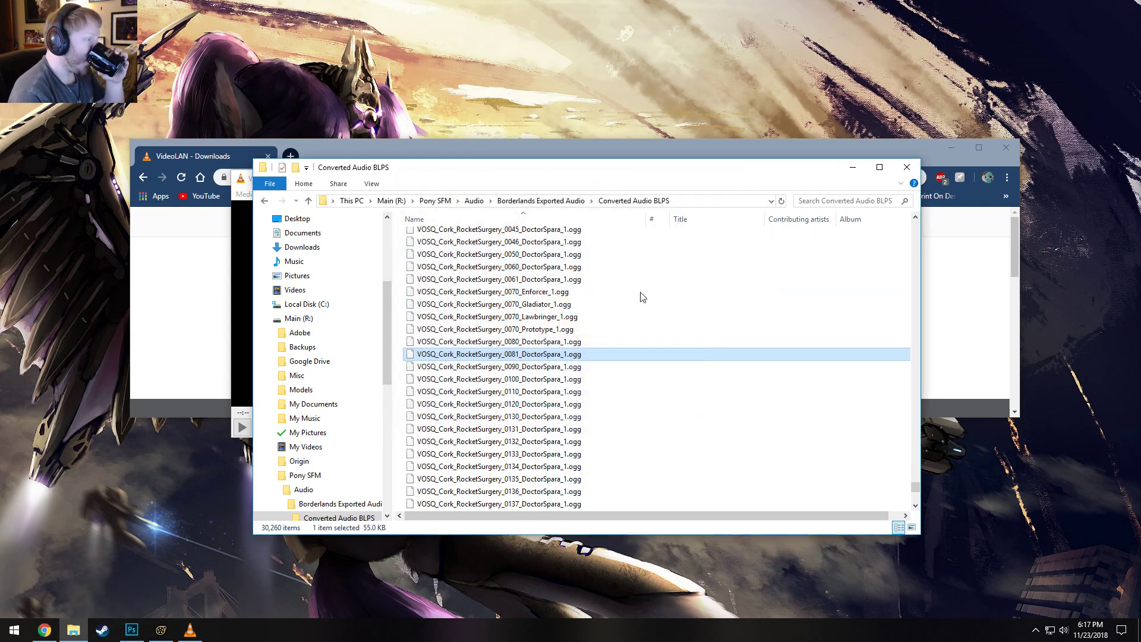
pyautogui.doubleClick(523, 342)
pyautogui.click(735, 175)
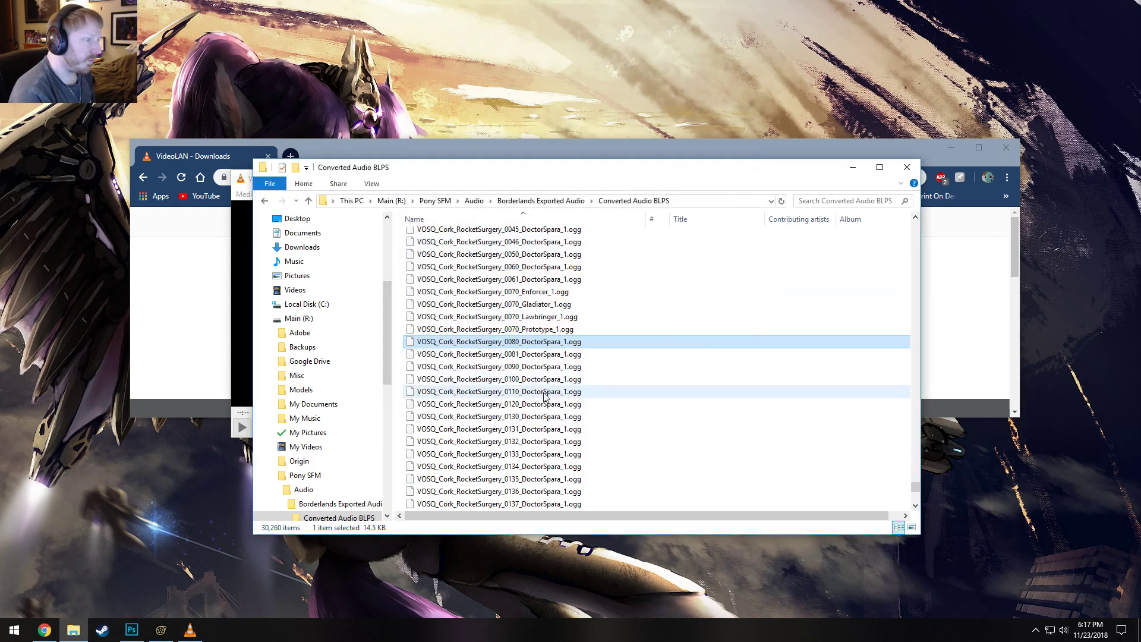
pyautogui.doubleClick(564, 368)
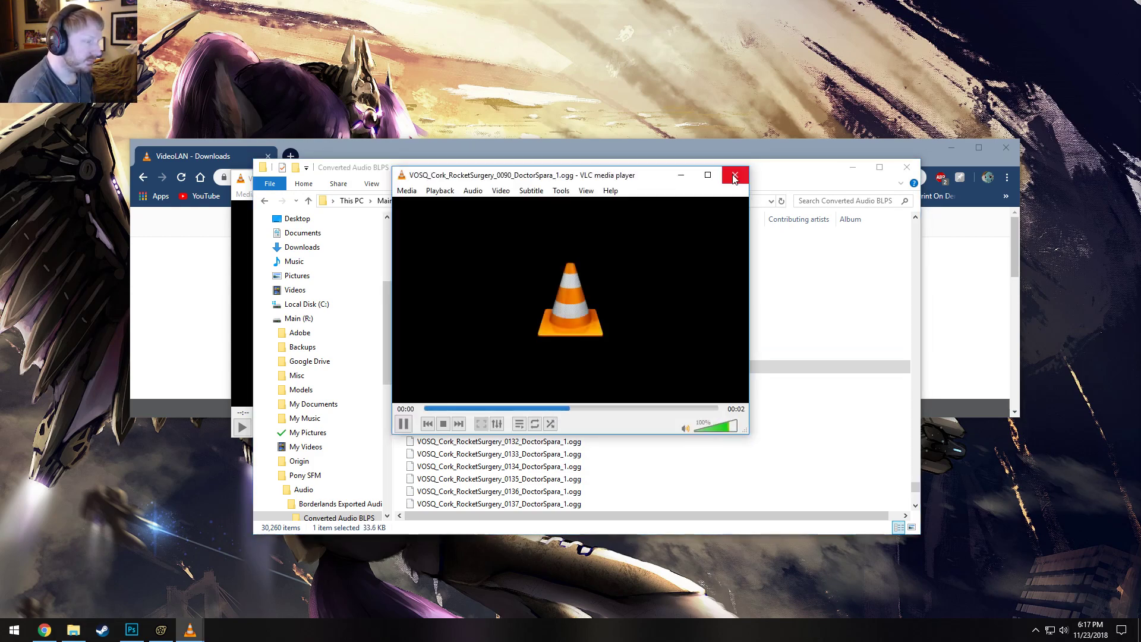
pyautogui.click(735, 174)
# Listen to the DoctorSpara lines RocketSurgery_0100, 0110 and 0120 in turn, closing the player after each
pyautogui.doubleClick(589, 356)
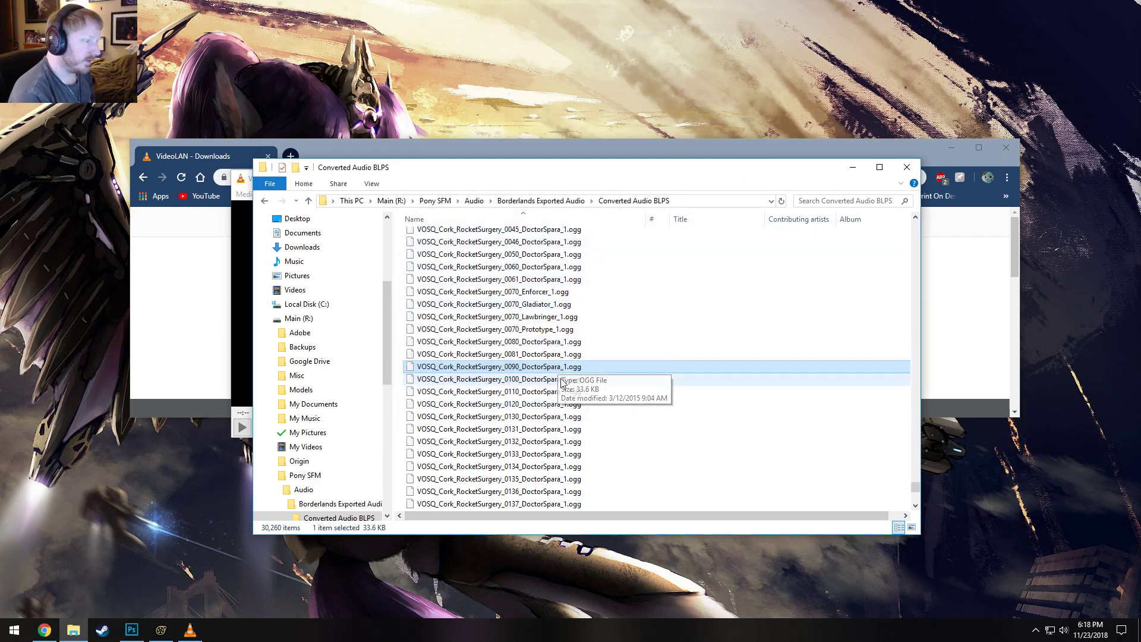
pyautogui.click(729, 178)
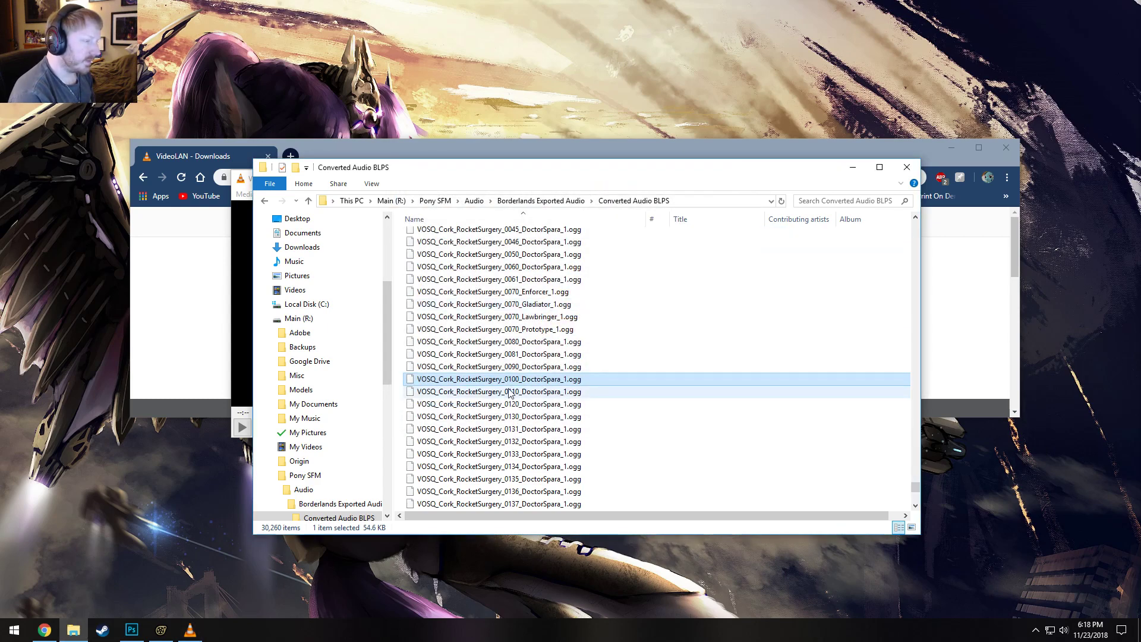
pyautogui.doubleClick(582, 390)
pyautogui.click(735, 175)
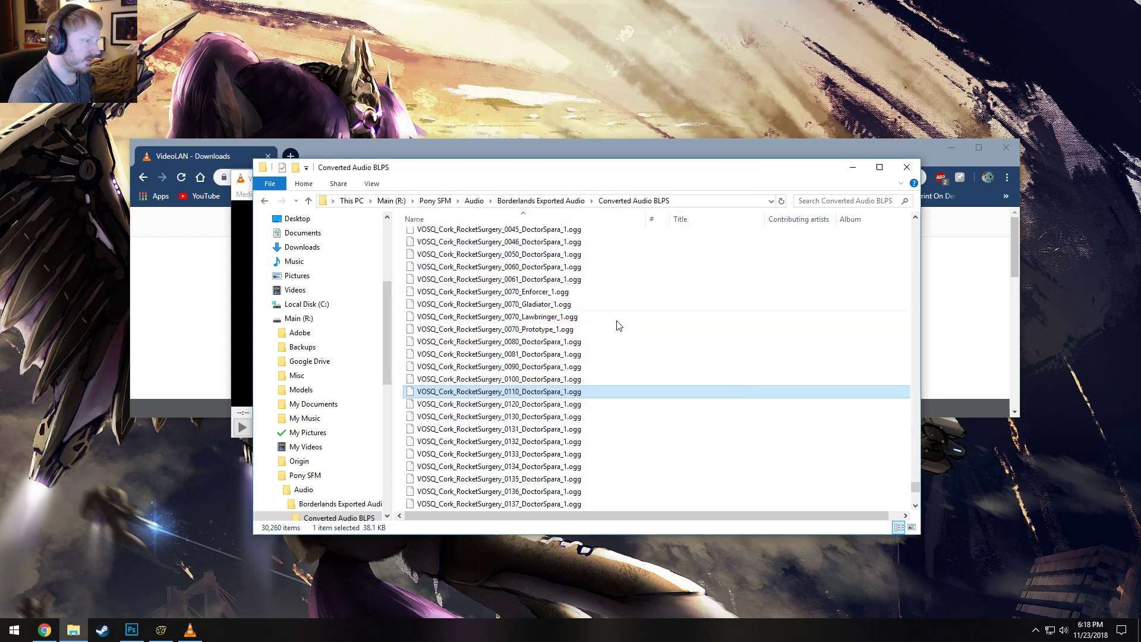
pyautogui.doubleClick(573, 404)
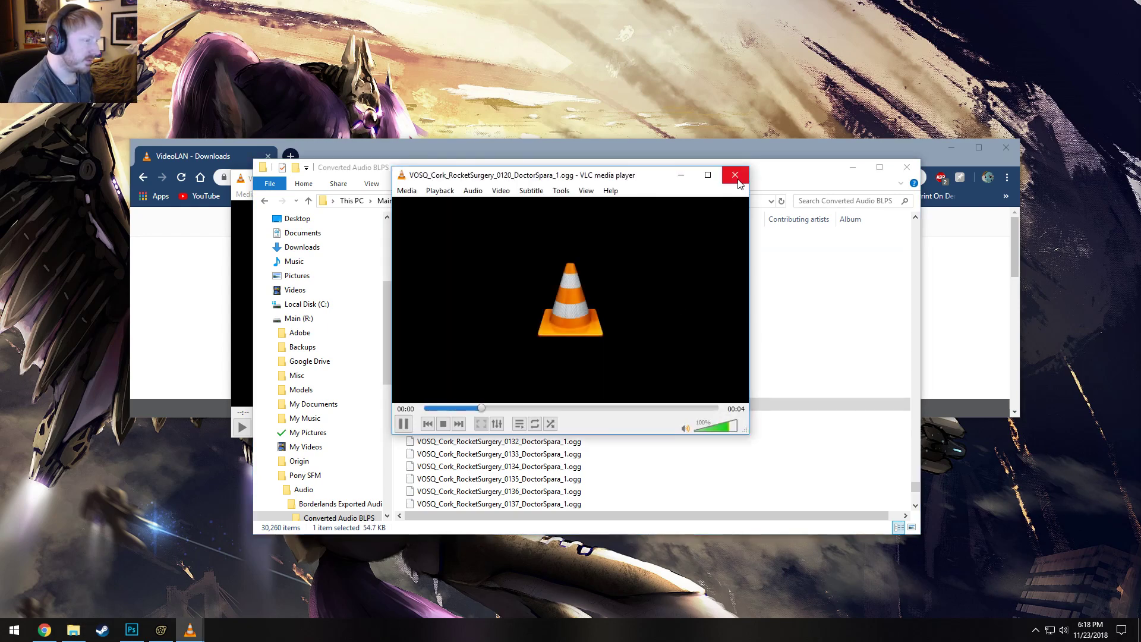
pyautogui.click(735, 175)
# Listen to the DoctorSpara lines RocketSurgery_0130, 0131 and 0132 in turn, closing the player after each
pyautogui.doubleClick(571, 416)
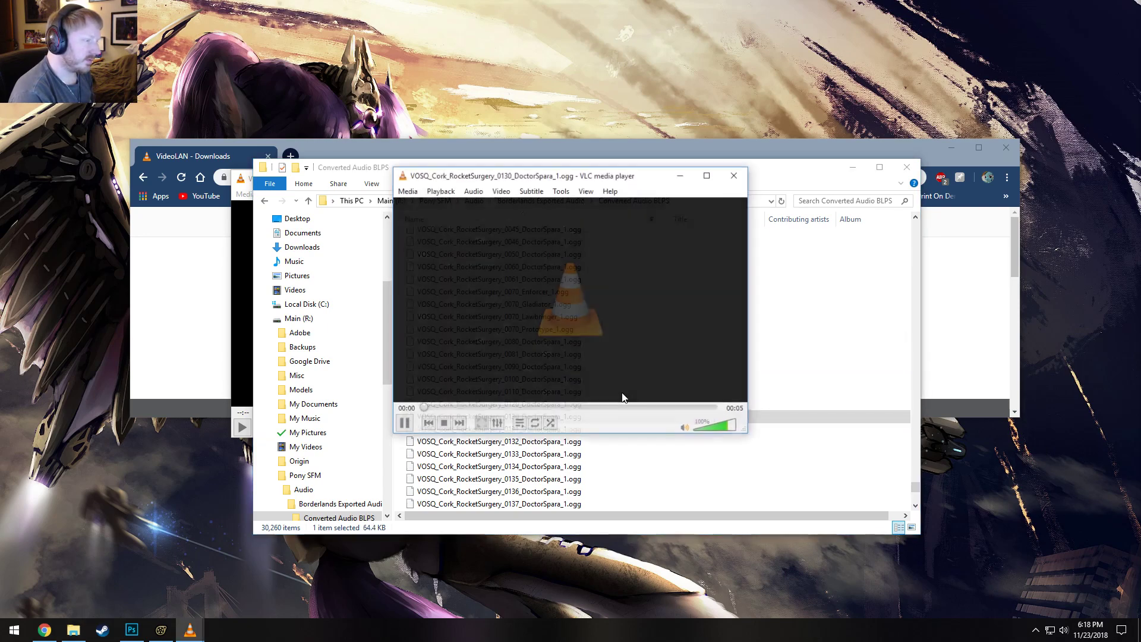
pyautogui.click(744, 179)
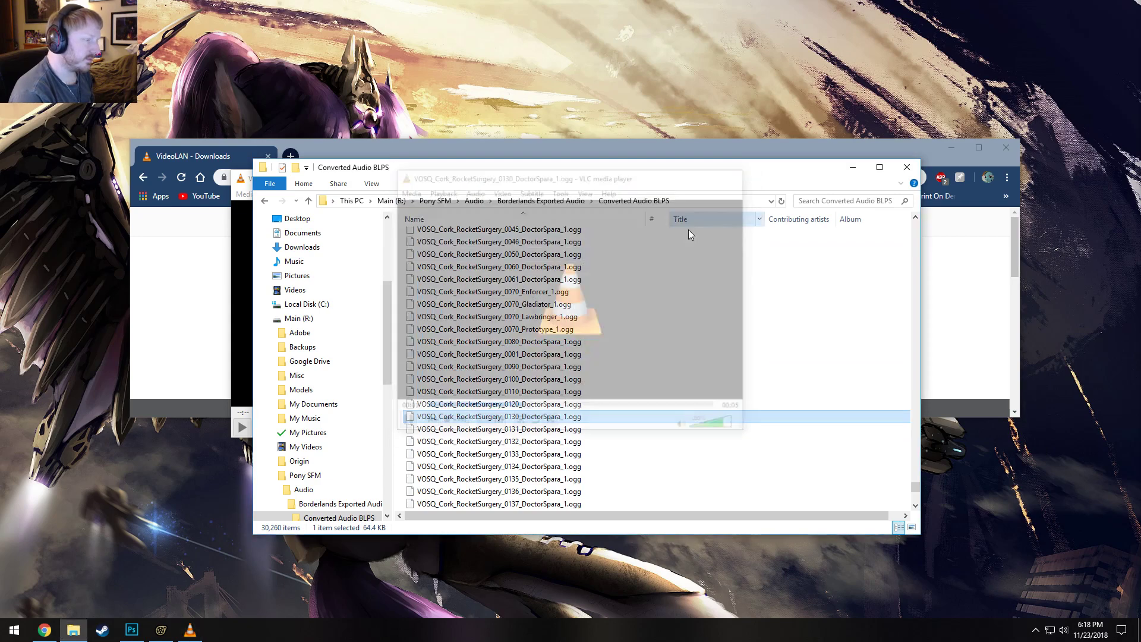
pyautogui.press('Down')
pyautogui.press('Return')
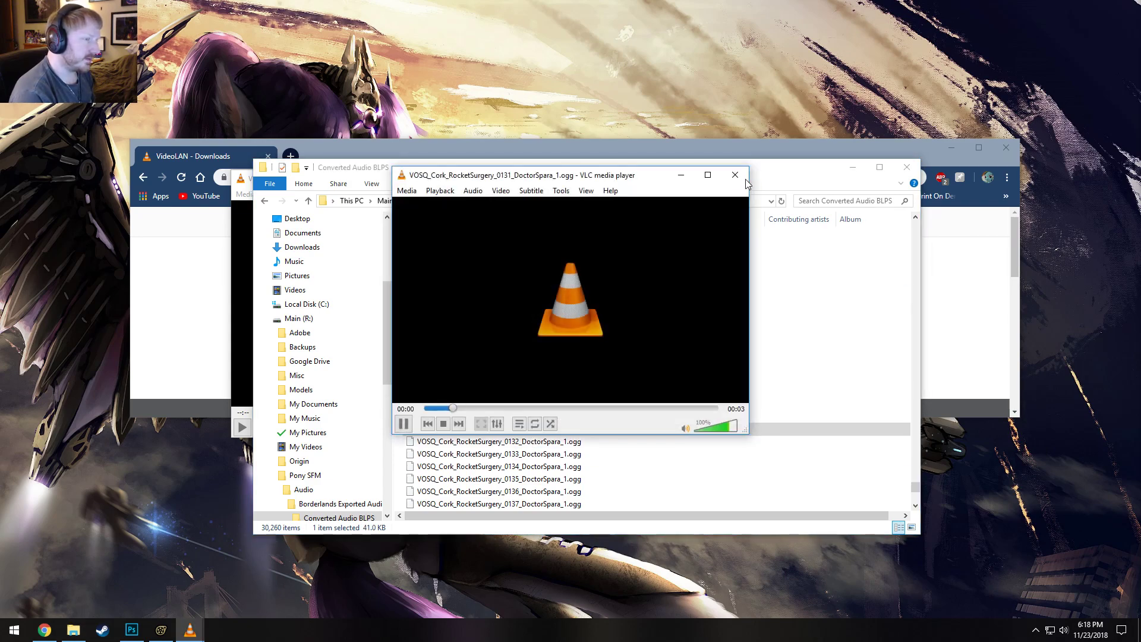
pyautogui.click(735, 175)
pyautogui.press('Down')
pyautogui.press('Return')
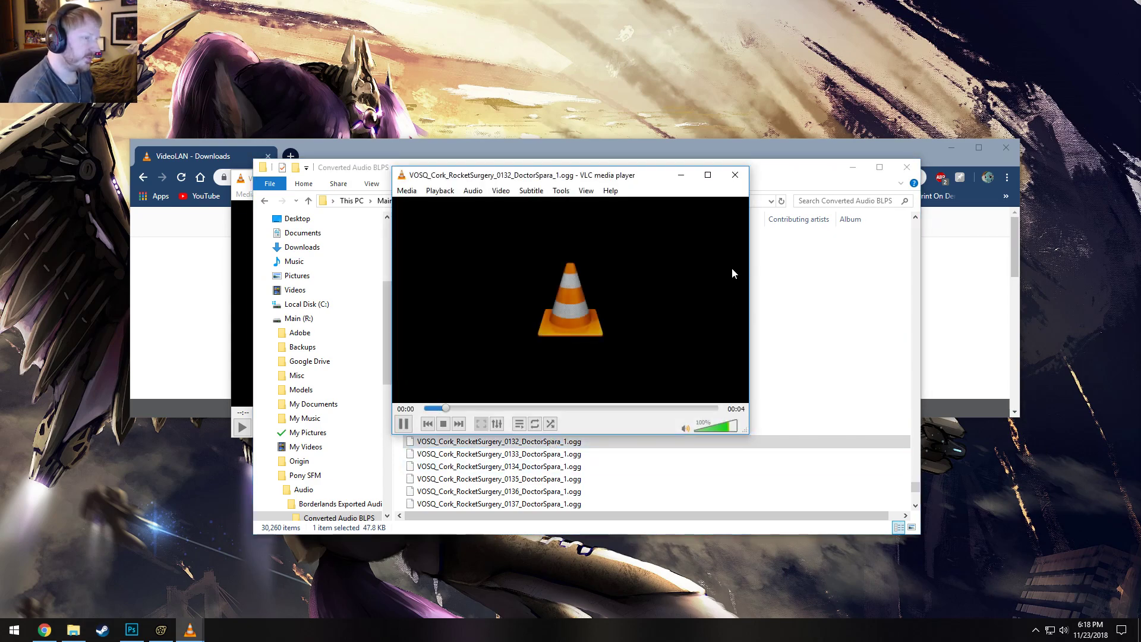
pyautogui.click(737, 178)
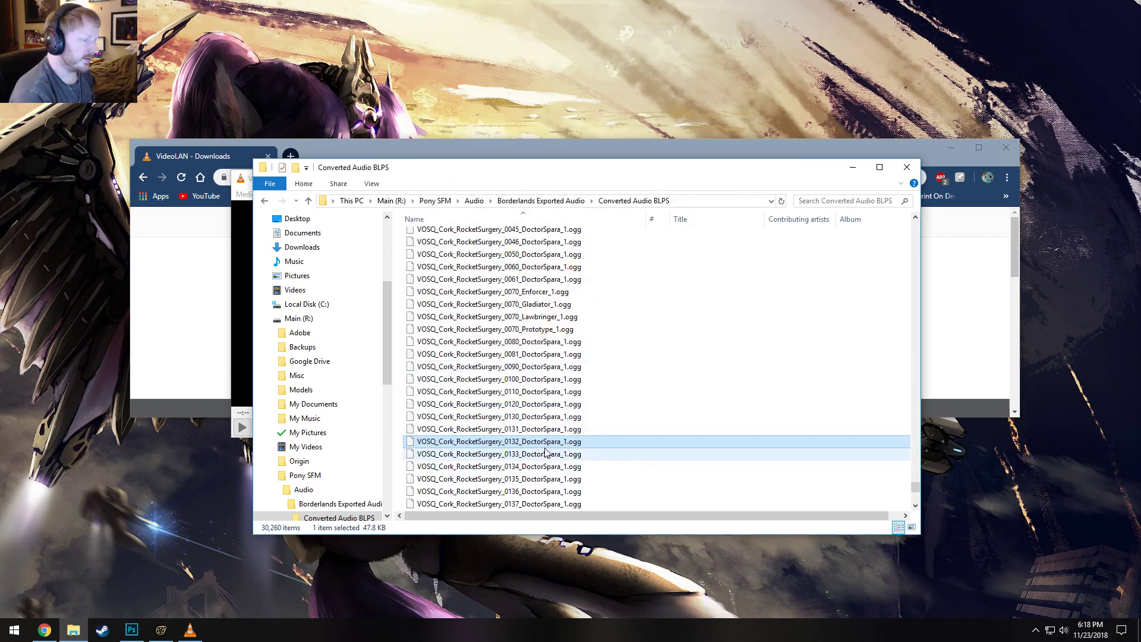
# Listen to the DoctorSpara lines RocketSurgery_0133 and 0134, closing the player after each
pyautogui.press('Down')
pyautogui.press('Return')
pyautogui.click(741, 173)
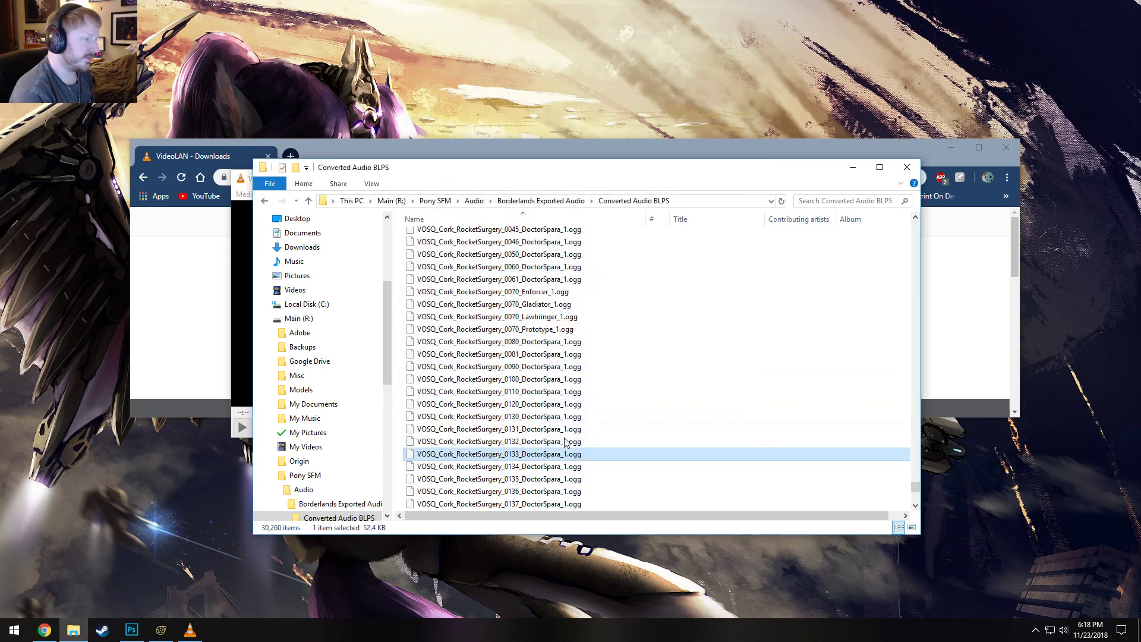
pyautogui.click(558, 467)
pyautogui.doubleClick(558, 467)
pyautogui.click(737, 175)
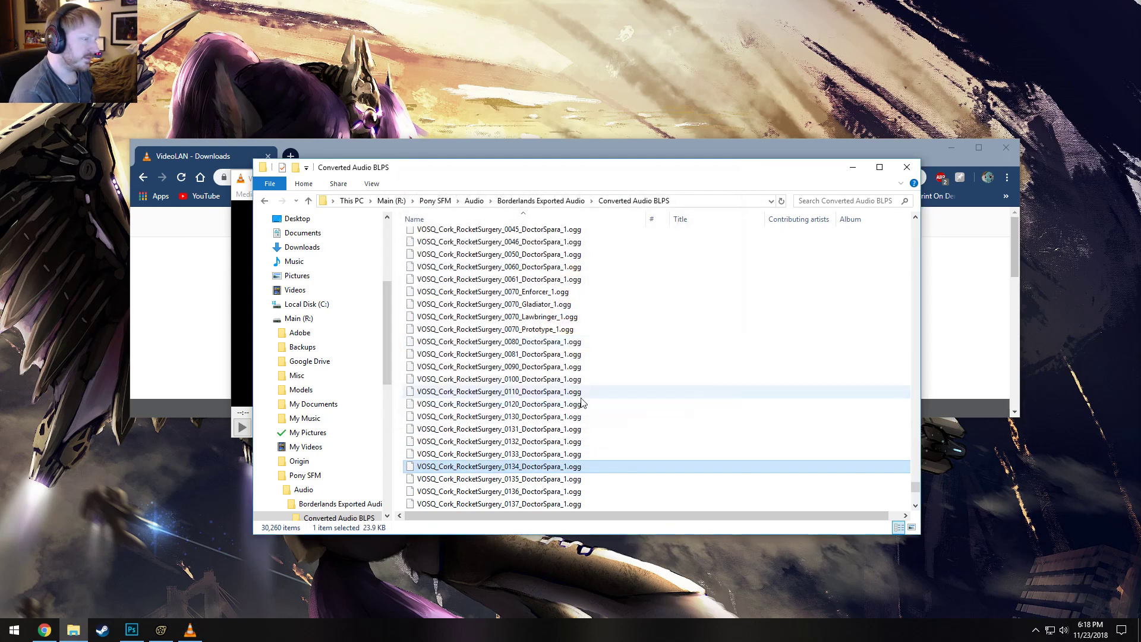
# Listen to the DoctorSpara lines RocketSurgery_0135, 0136 and 0137 in turn, closing the player after each
pyautogui.scroll(-4, 569, 403)
pyautogui.press('Down')
pyautogui.press('Return')
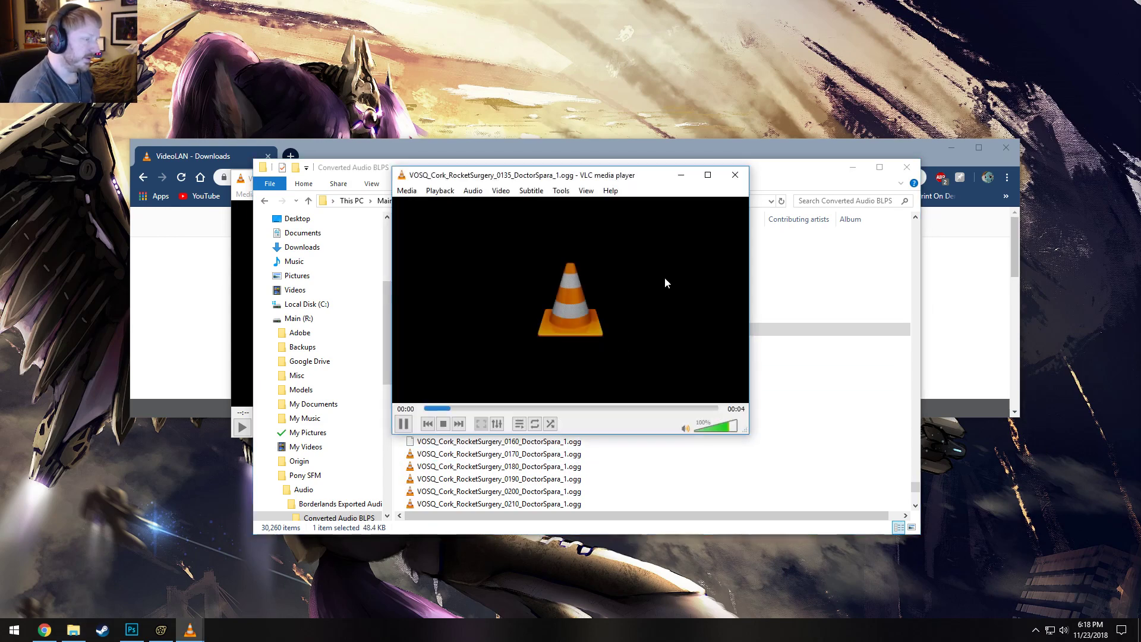
pyautogui.click(735, 181)
pyautogui.press('Down')
pyautogui.press('Return')
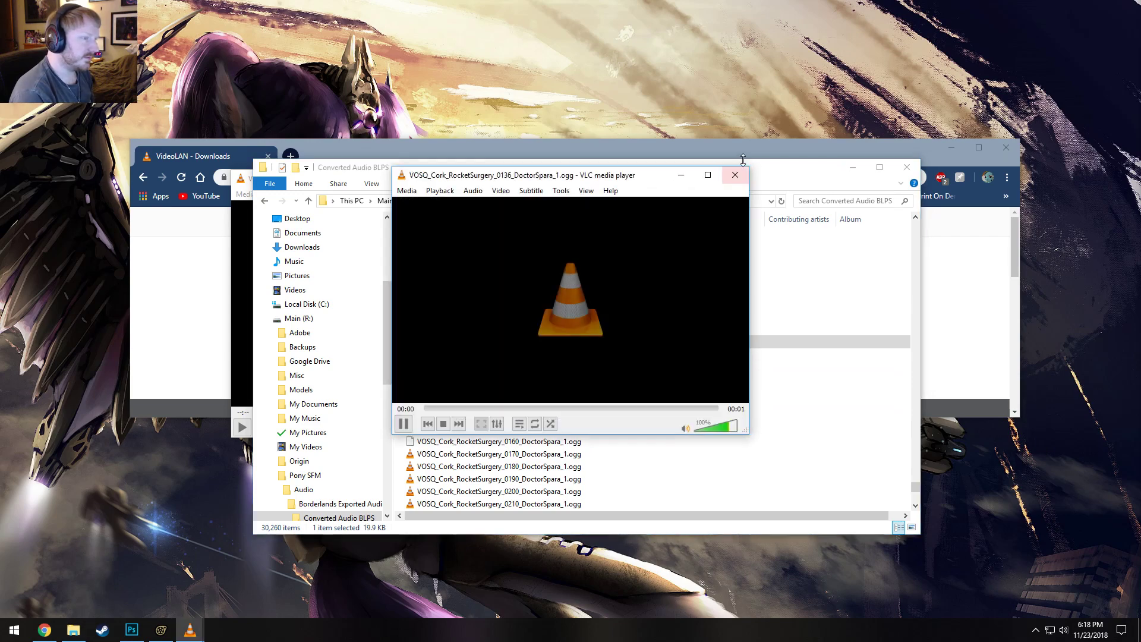
pyautogui.click(742, 180)
pyautogui.press('Down')
pyautogui.press('Return')
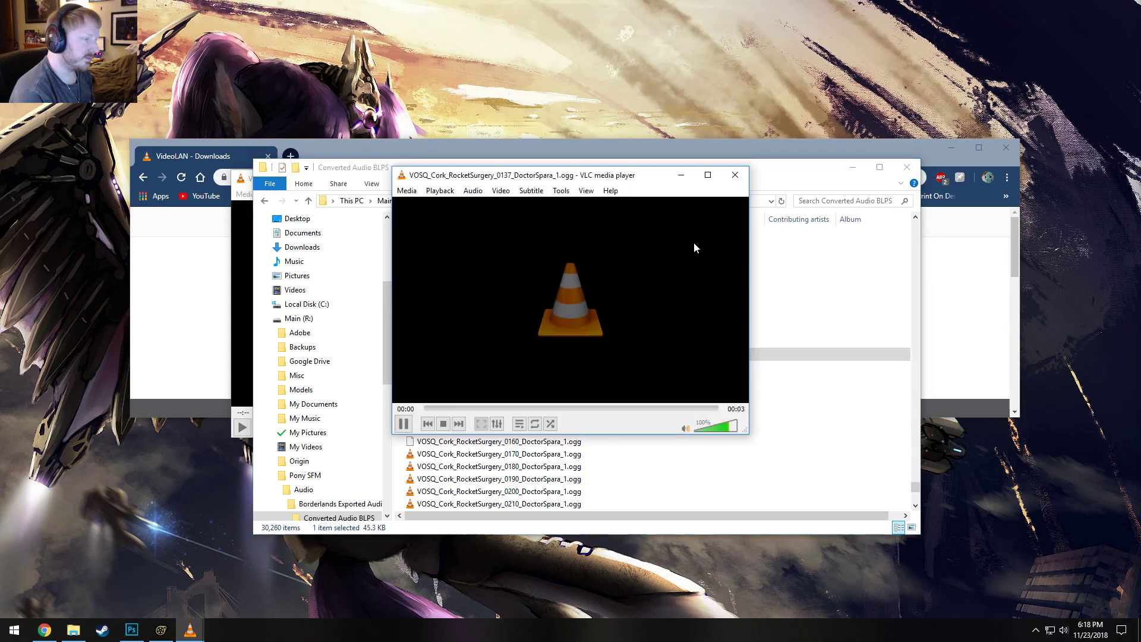
pyautogui.click(736, 176)
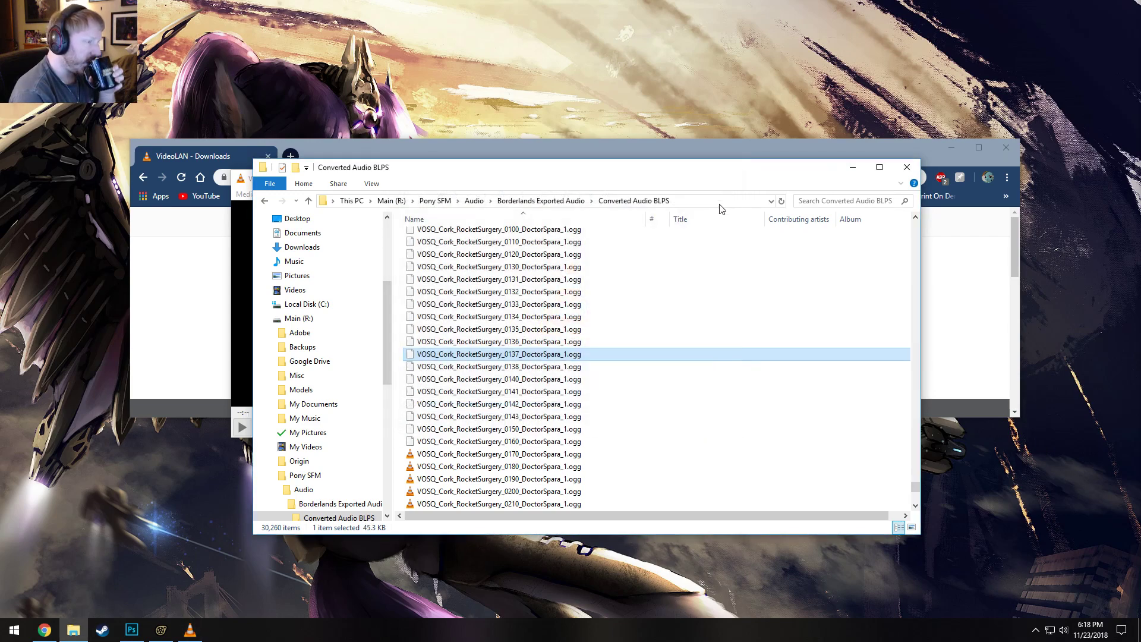
# Listen to the DoctorSpara lines RocketSurgery_0138 and 0140, closing the player after each
pyautogui.press('Down')
pyautogui.press('Return')
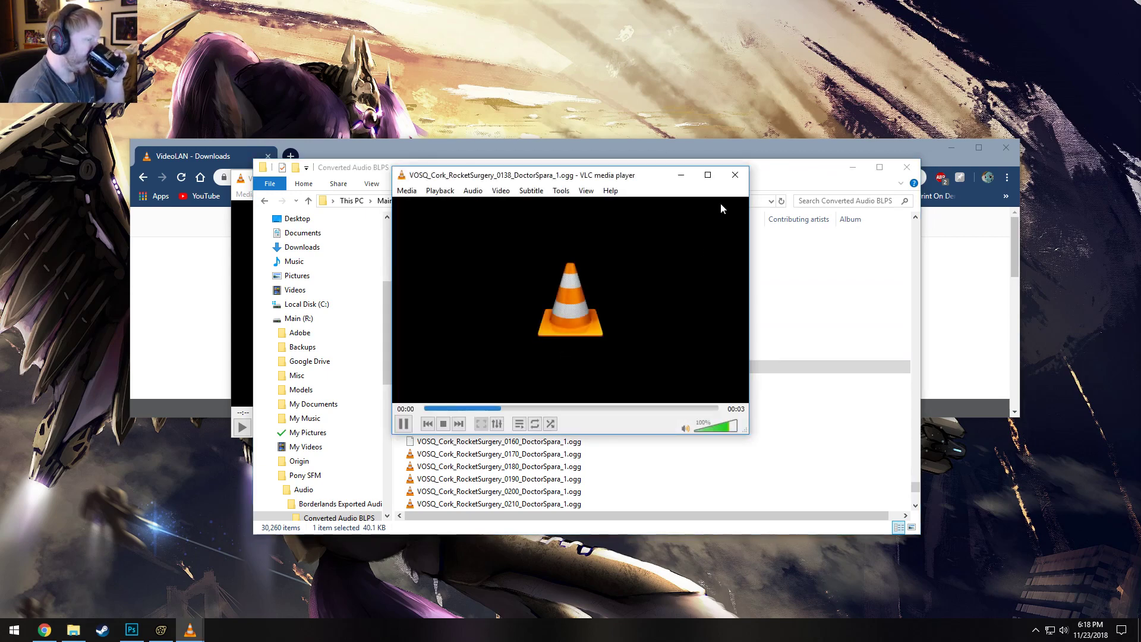
pyautogui.click(735, 175)
pyautogui.press('Down')
pyautogui.press('Return')
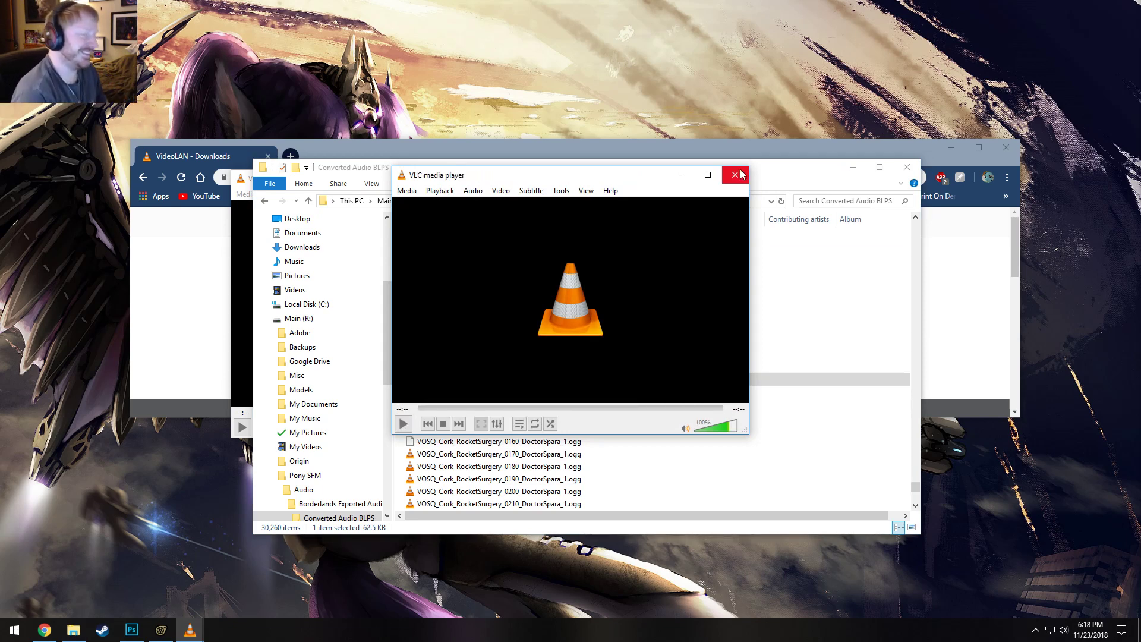
pyautogui.click(737, 175)
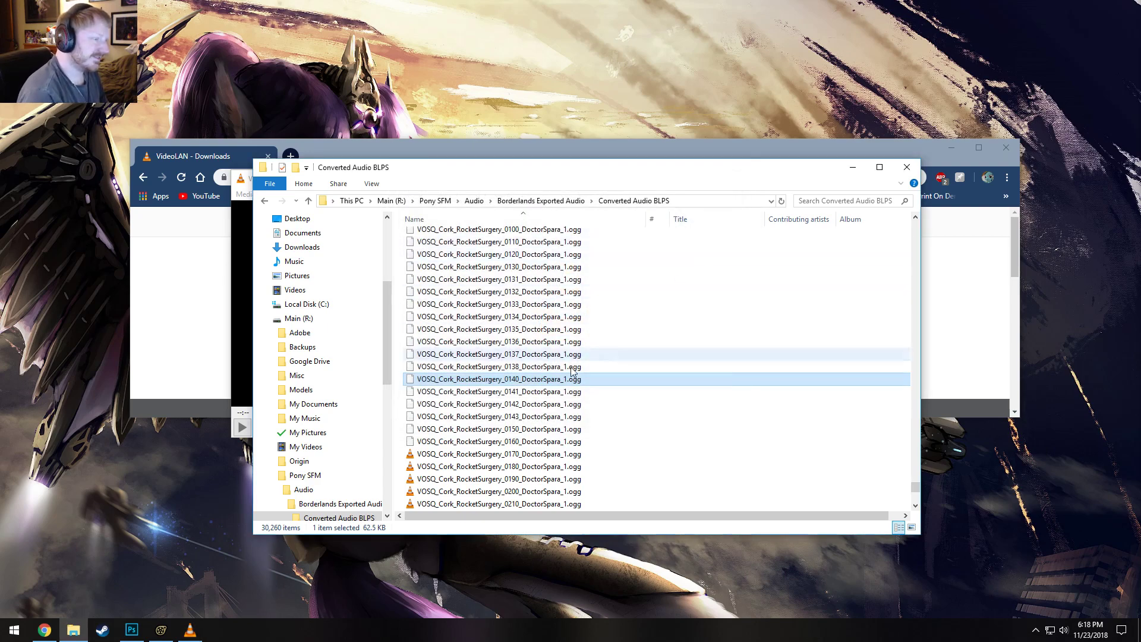
# Listen to the DoctorSpara lines RocketSurgery_0141, 0142 and 0143 in turn, closing the player after each
pyautogui.press('Down')
pyautogui.press('Return')
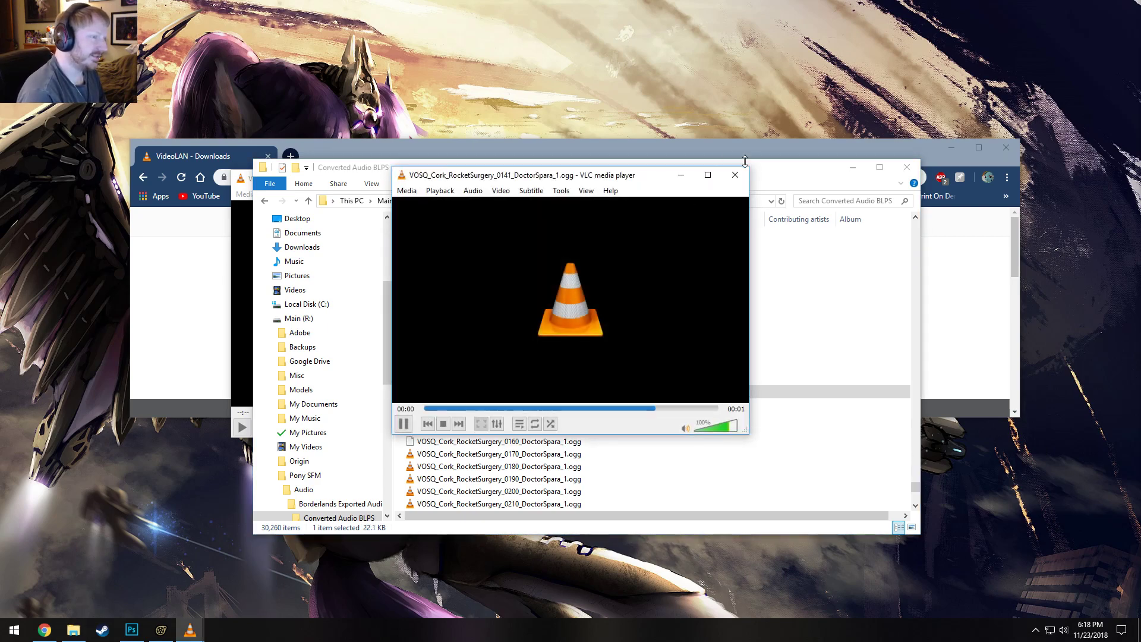
pyautogui.click(737, 176)
pyautogui.doubleClick(524, 404)
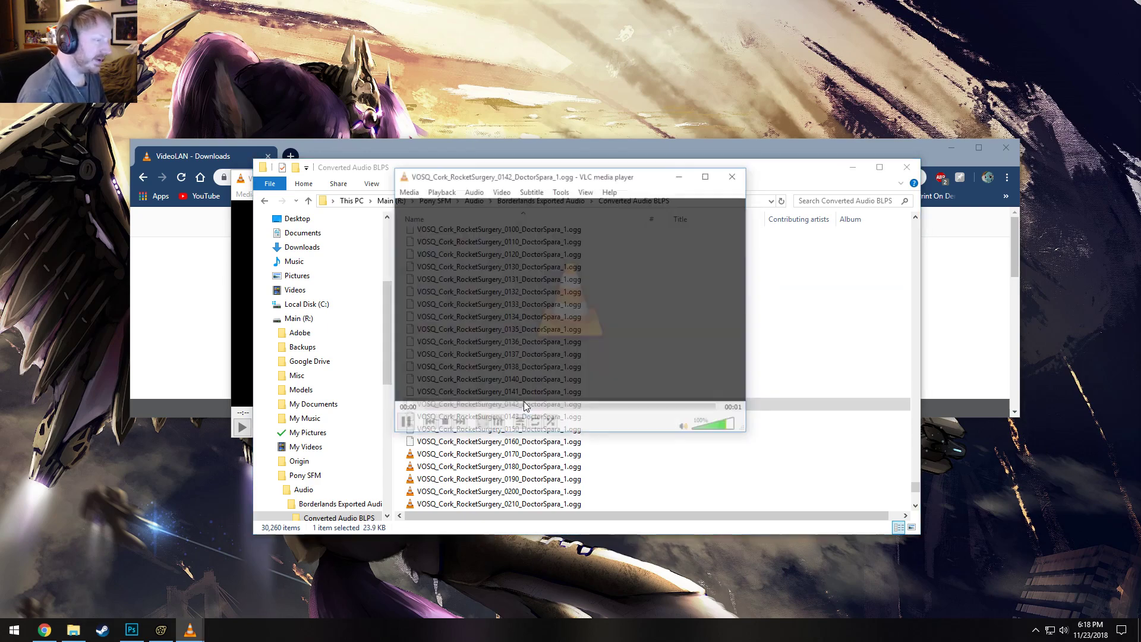
pyautogui.click(743, 181)
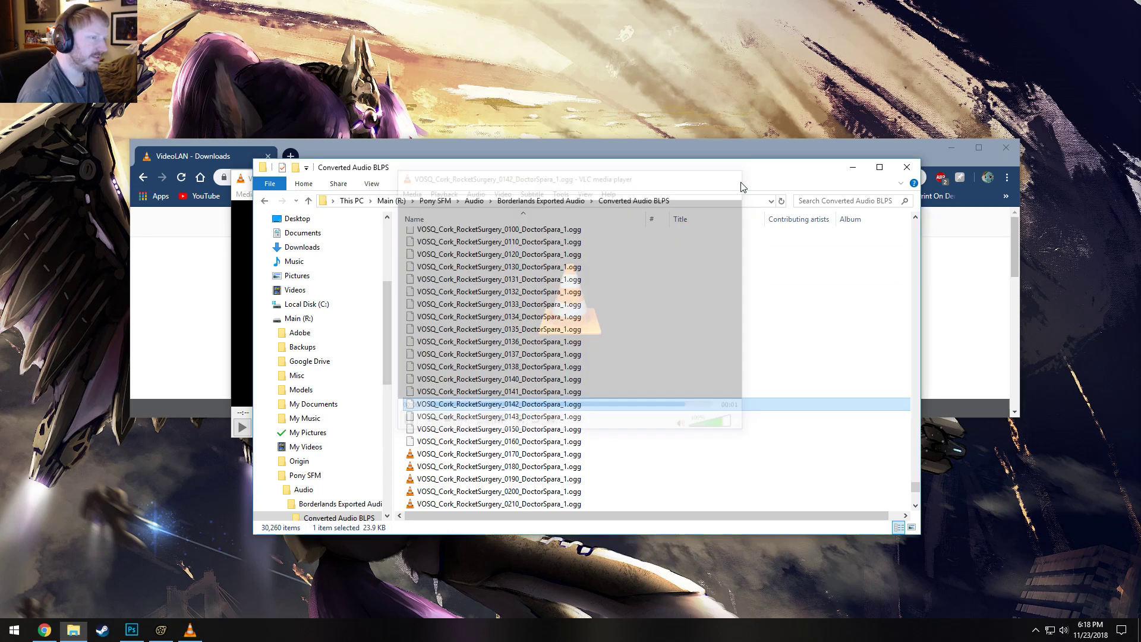
pyautogui.doubleClick(773, 416)
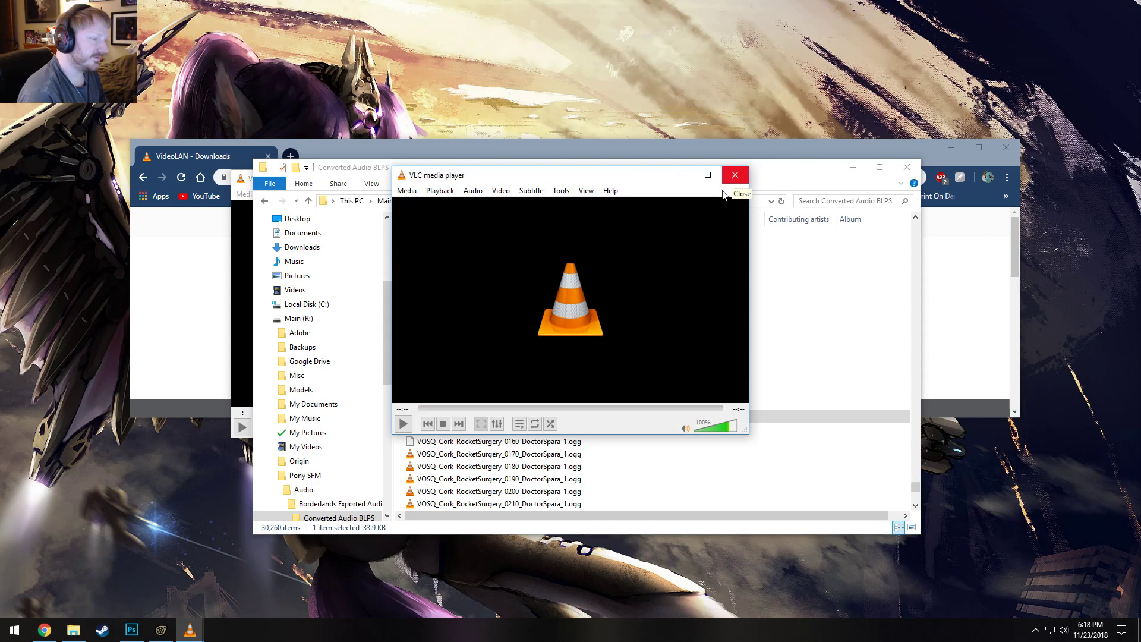
pyautogui.click(734, 175)
# Listen to the DoctorSpara line RocketSurgery_0150, close the player, and start playing RocketSurgery_0160
pyautogui.doubleClick(760, 429)
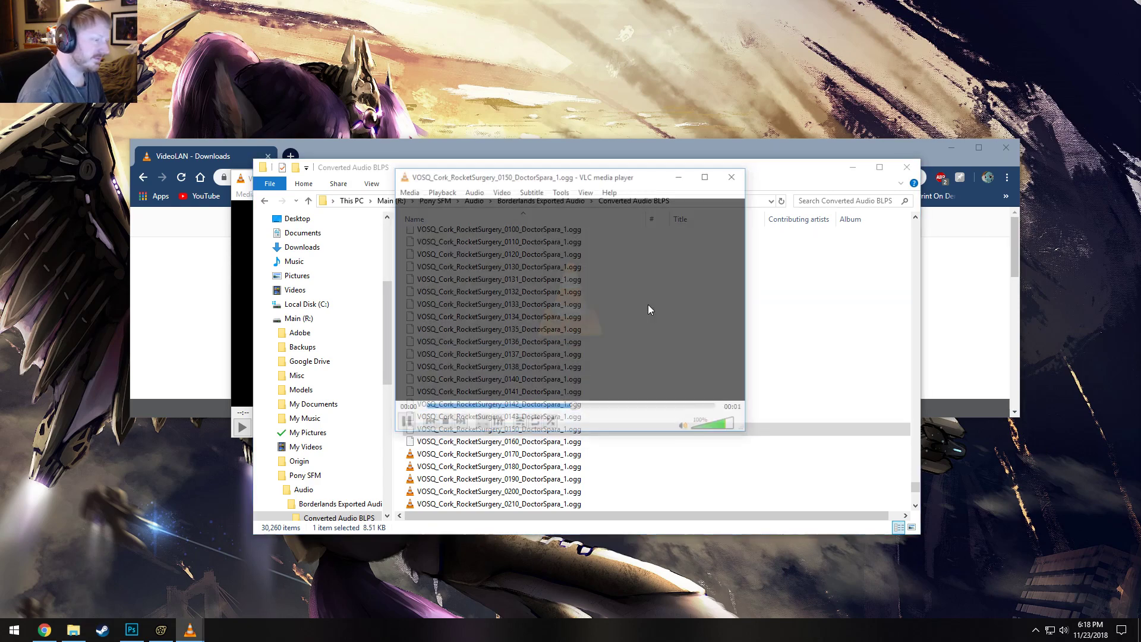
pyautogui.click(735, 177)
pyautogui.press('Down')
pyautogui.press('Return')
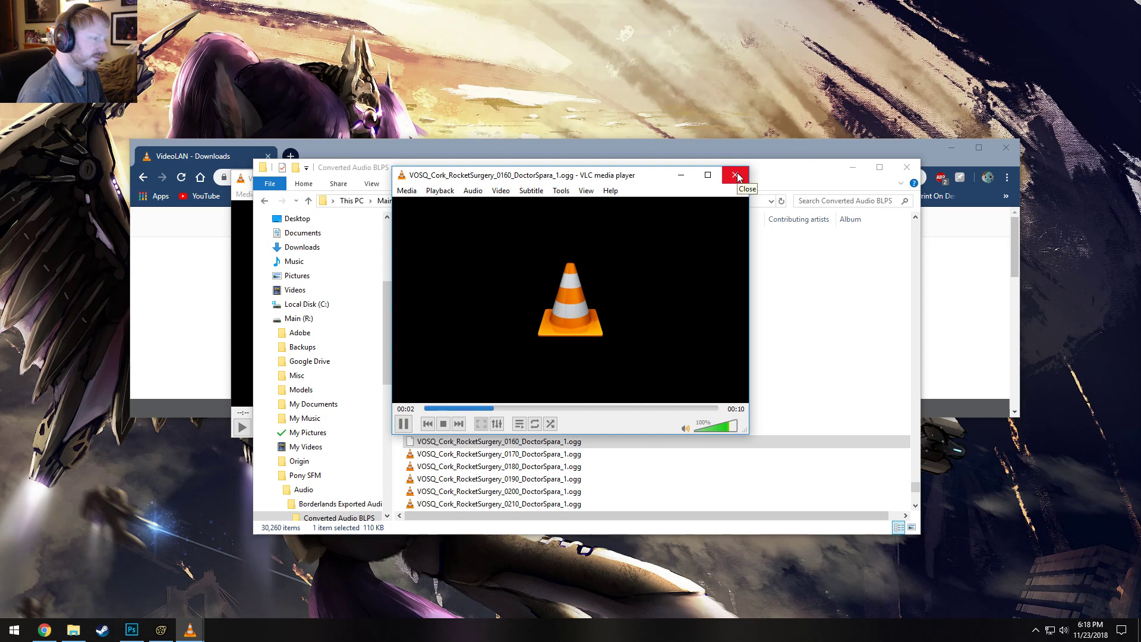
# Close the player on RocketSurgery_0160, and listen to the DoctorSpara lines 0170 and 0180, closing the player after each
pyautogui.click(735, 175)
pyautogui.press('Down')
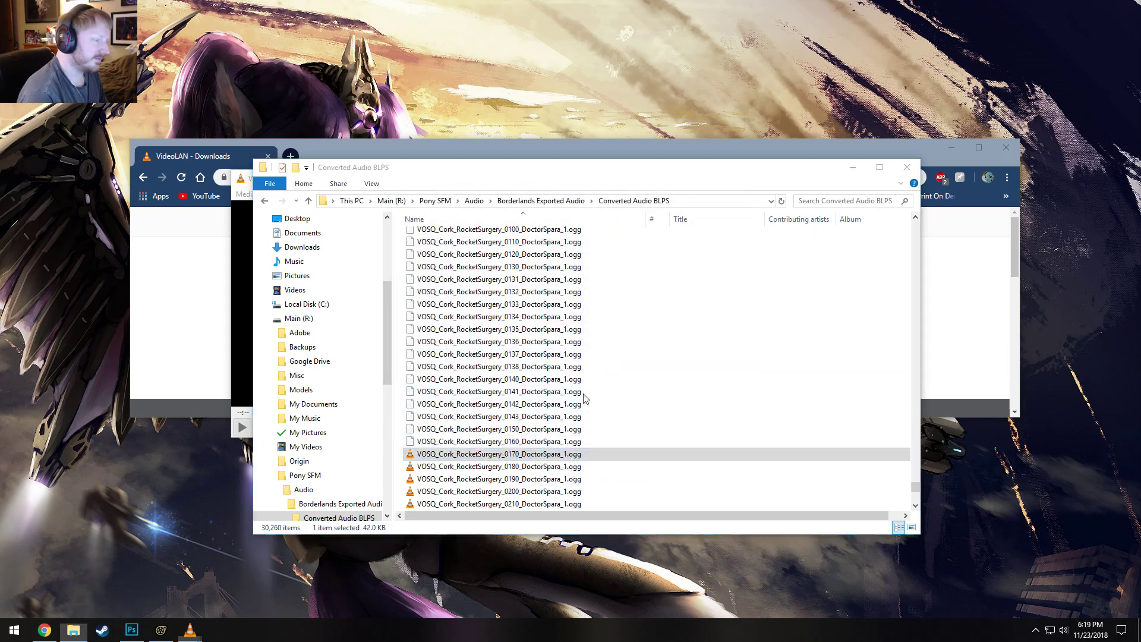
pyautogui.press('Return')
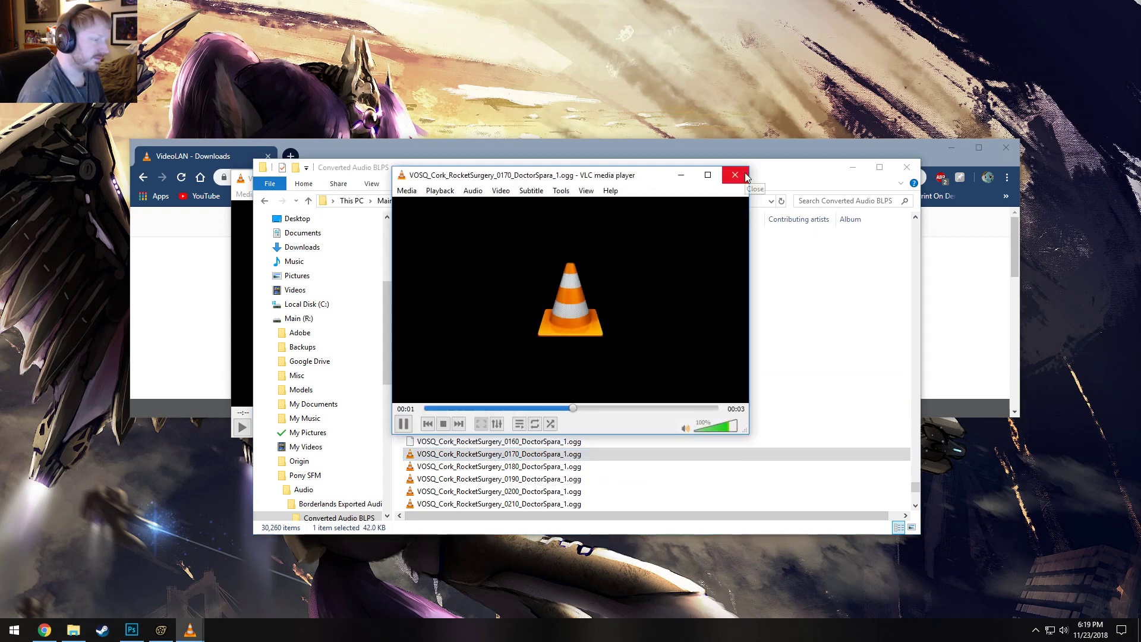
pyautogui.click(744, 173)
pyautogui.press('Down')
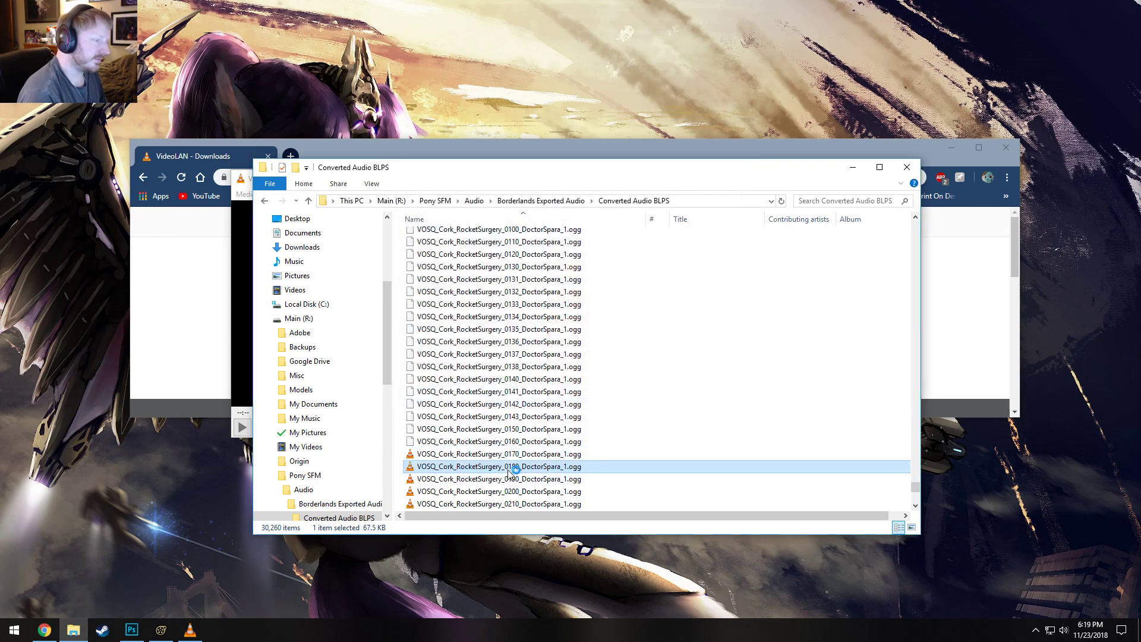
pyautogui.press('Return')
pyautogui.click(735, 177)
# Listen to the DoctorSpara lines RocketSurgery_0190 and 0200, closing the player after each
pyautogui.scroll(-3, 546, 434)
pyautogui.doubleClick(540, 369)
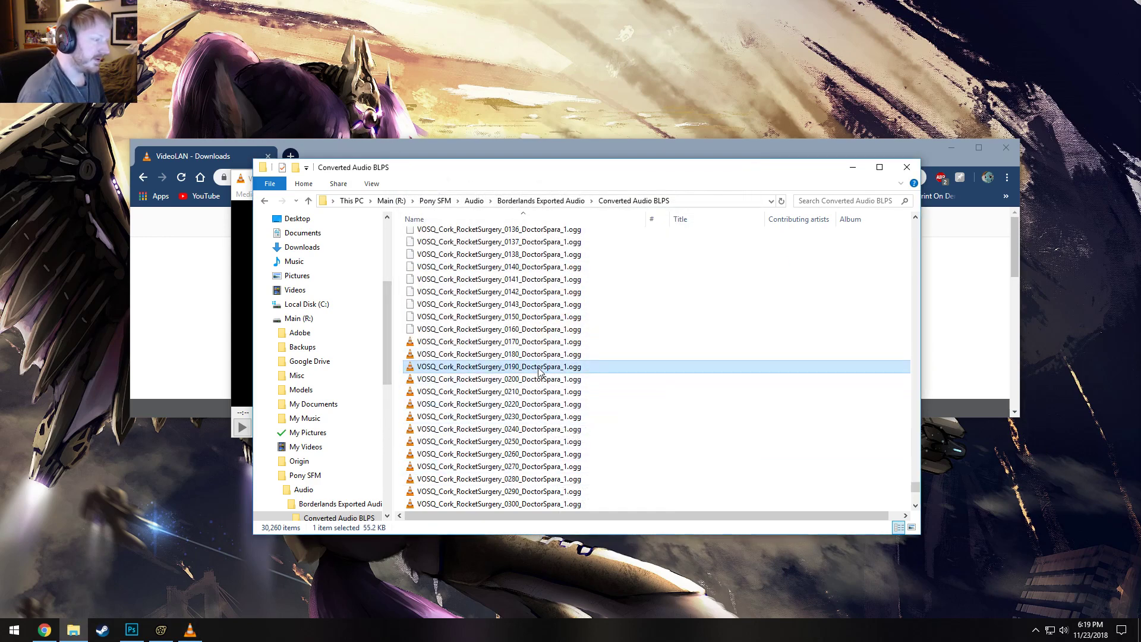
pyautogui.click(735, 175)
pyautogui.press('Down')
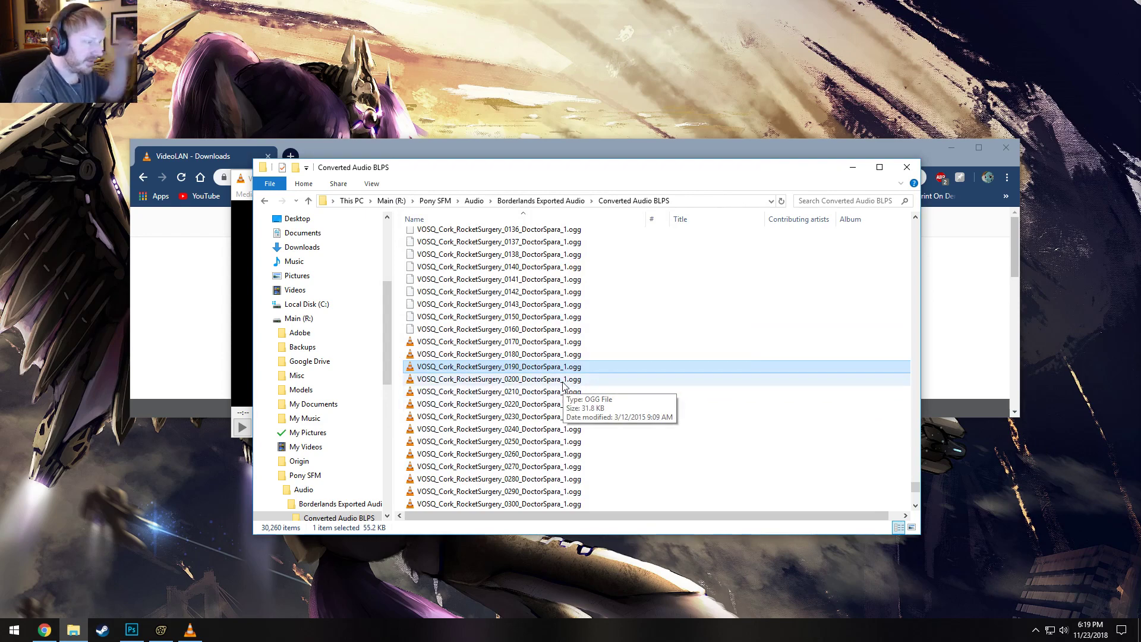
pyautogui.press('Return')
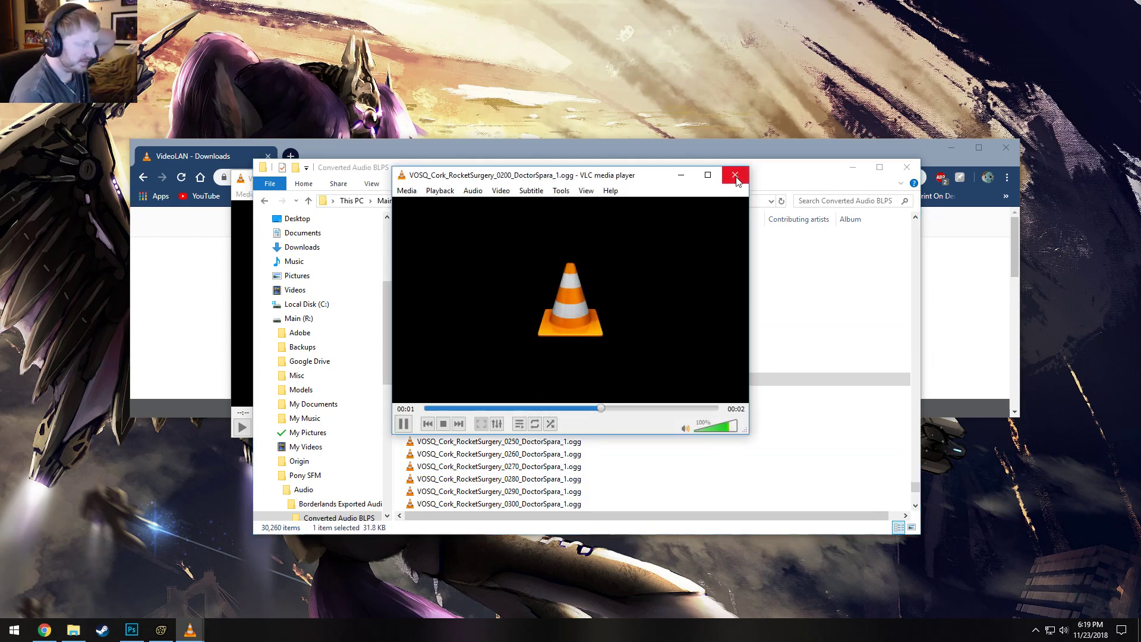
pyautogui.click(735, 176)
# Listen to the DoctorSpara lines RocketSurgery_0210 and 0220, closing the player after each
pyautogui.press('Down')
pyautogui.press('Return')
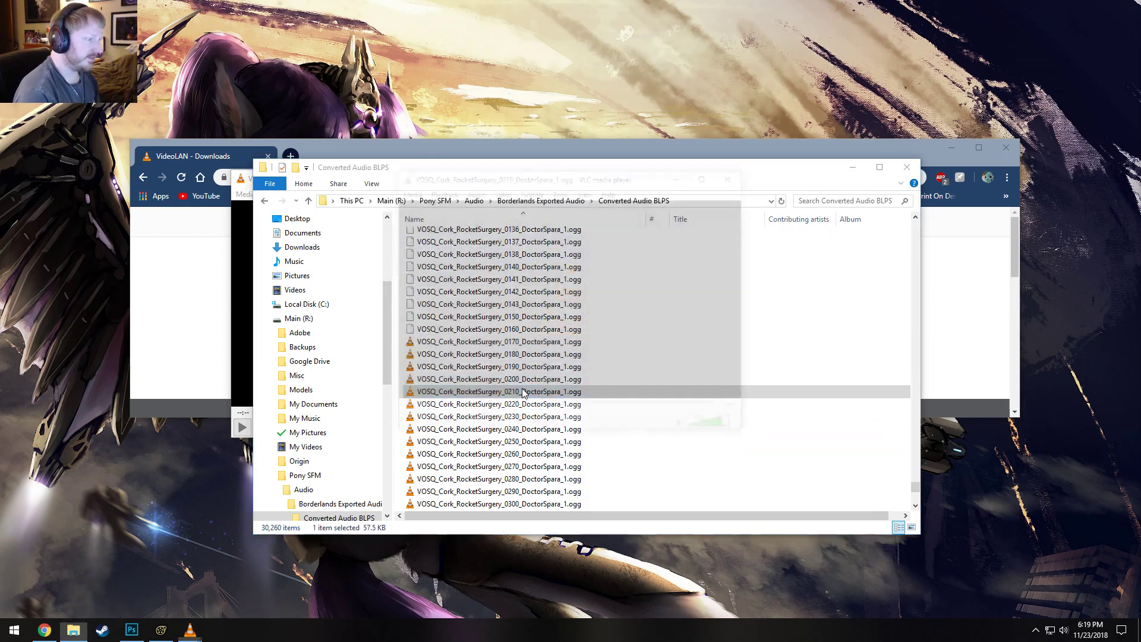
pyautogui.click(735, 175)
pyautogui.press('Down')
pyautogui.press('Return')
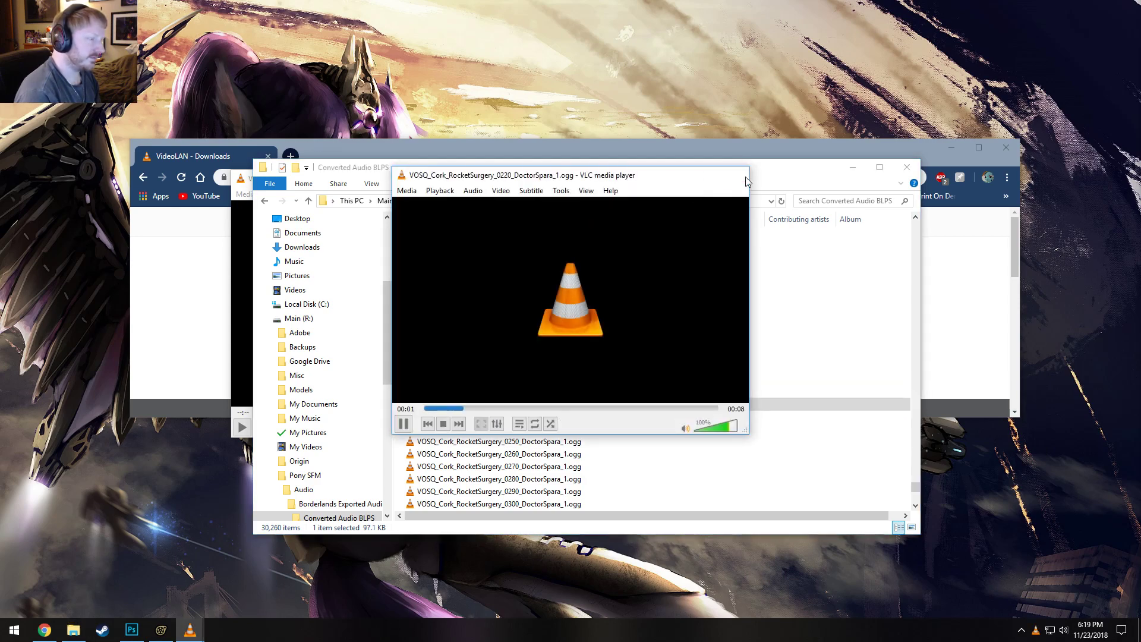
pyautogui.click(735, 177)
# Listen to the DoctorSpara lines RocketSurgery_0230, 0240 and 0250 in turn, closing the player after each
pyautogui.press('Down')
pyautogui.press('Return')
pyautogui.click(735, 176)
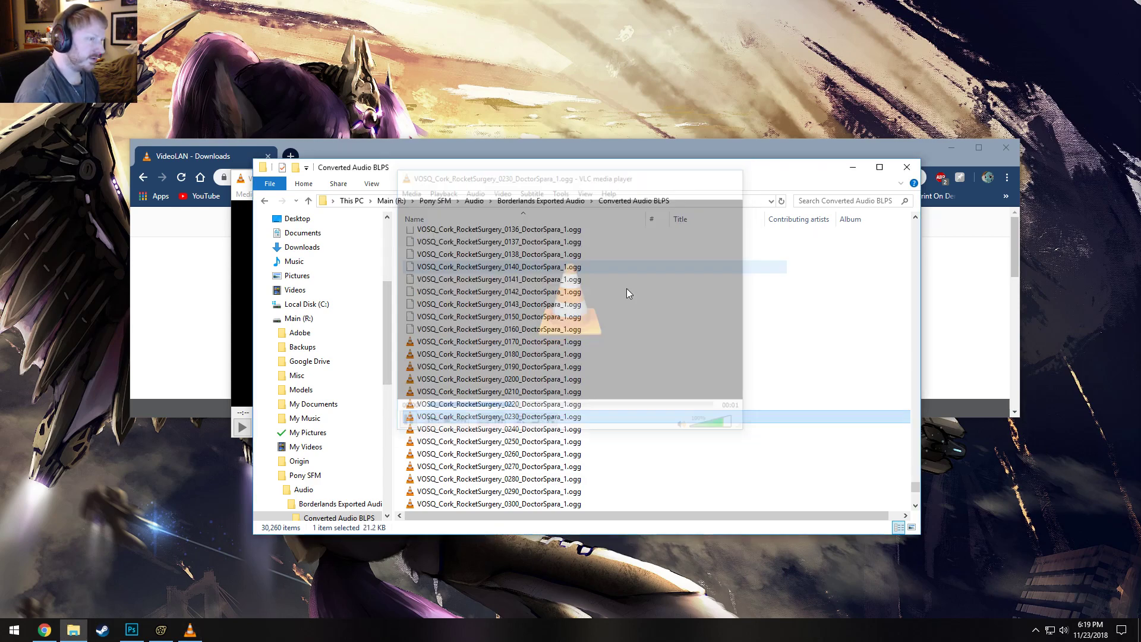
pyautogui.doubleClick(518, 429)
pyautogui.click(735, 176)
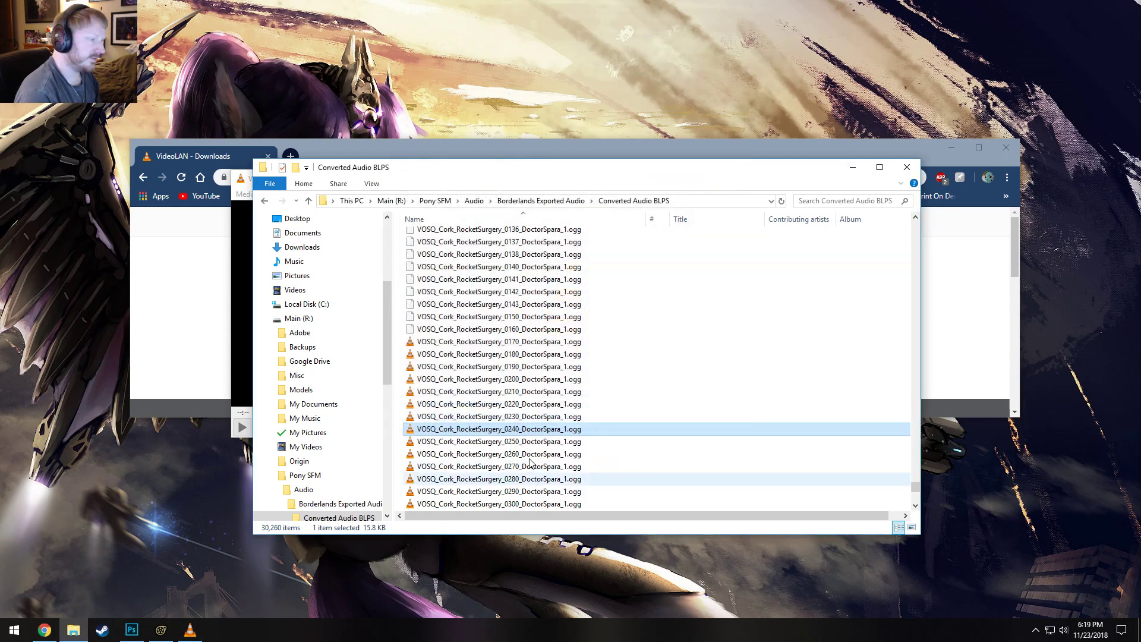
pyautogui.doubleClick(532, 442)
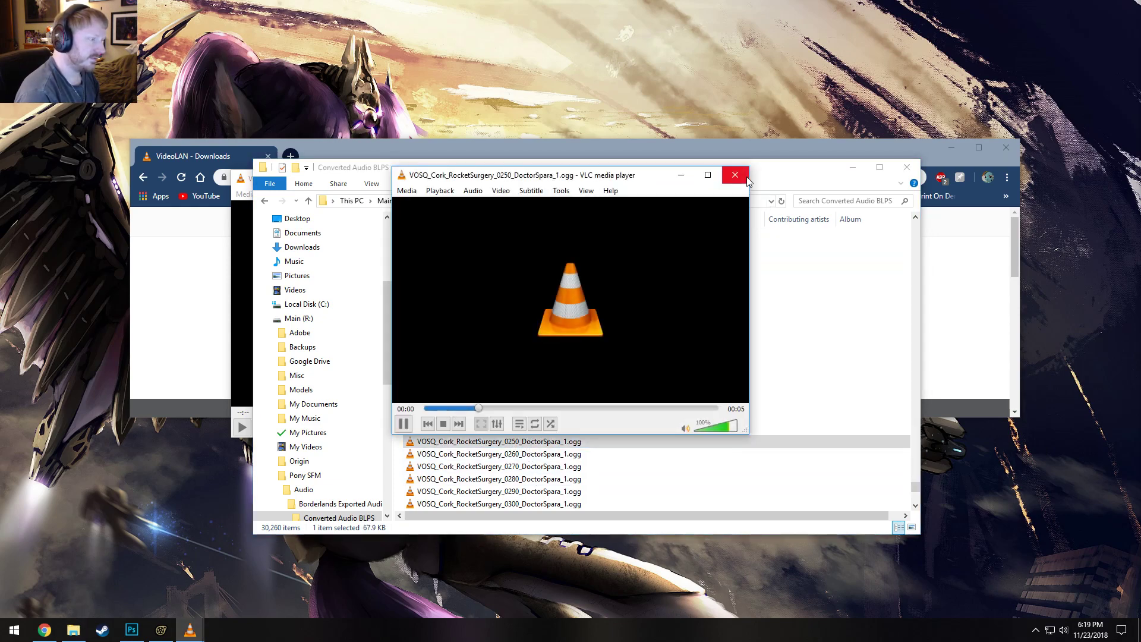
pyautogui.click(745, 177)
# Listen to the DoctorSpara lines RocketSurgery_0260 and 0270, closing the player after each
pyautogui.press('Down')
pyautogui.press('Return')
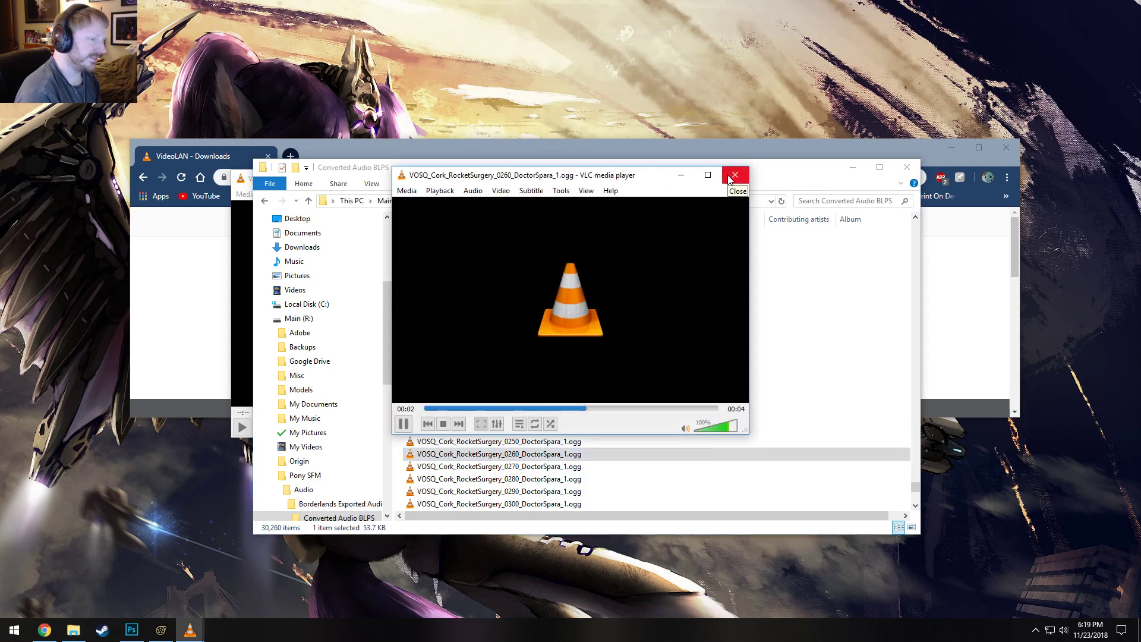
pyautogui.click(734, 176)
pyautogui.click(526, 467)
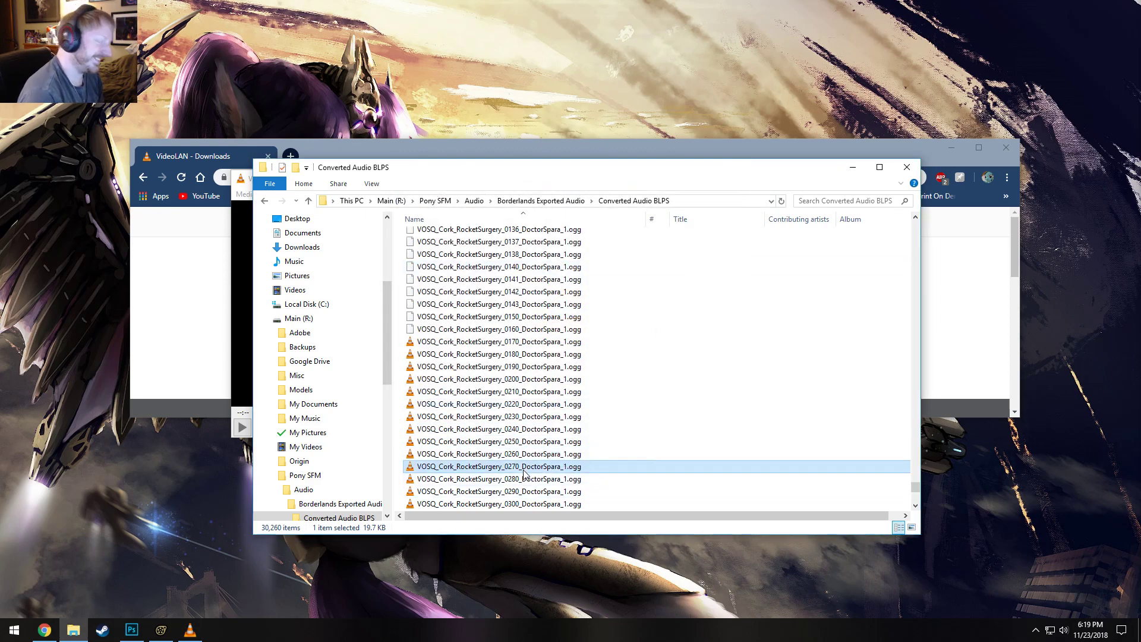
pyautogui.doubleClick(523, 467)
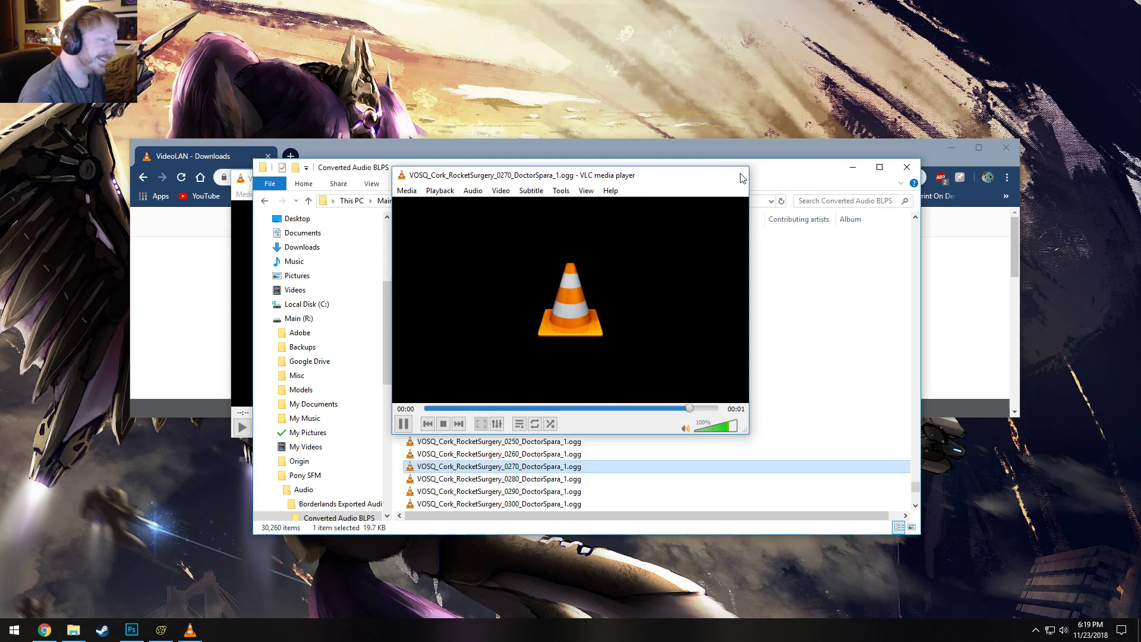
pyautogui.click(741, 175)
# Listen to the DoctorSpara lines RocketSurgery_0280 and 0290, closing the player after each
pyautogui.click(529, 479)
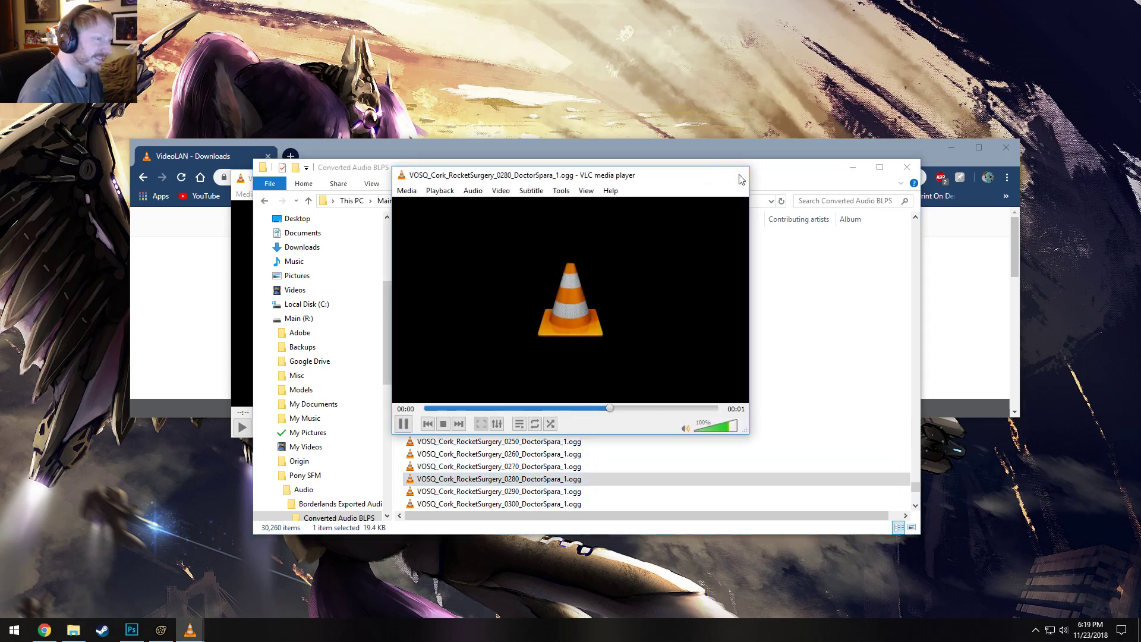
pyautogui.click(740, 178)
pyautogui.scroll(-3, 588, 369)
pyautogui.doubleClick(523, 381)
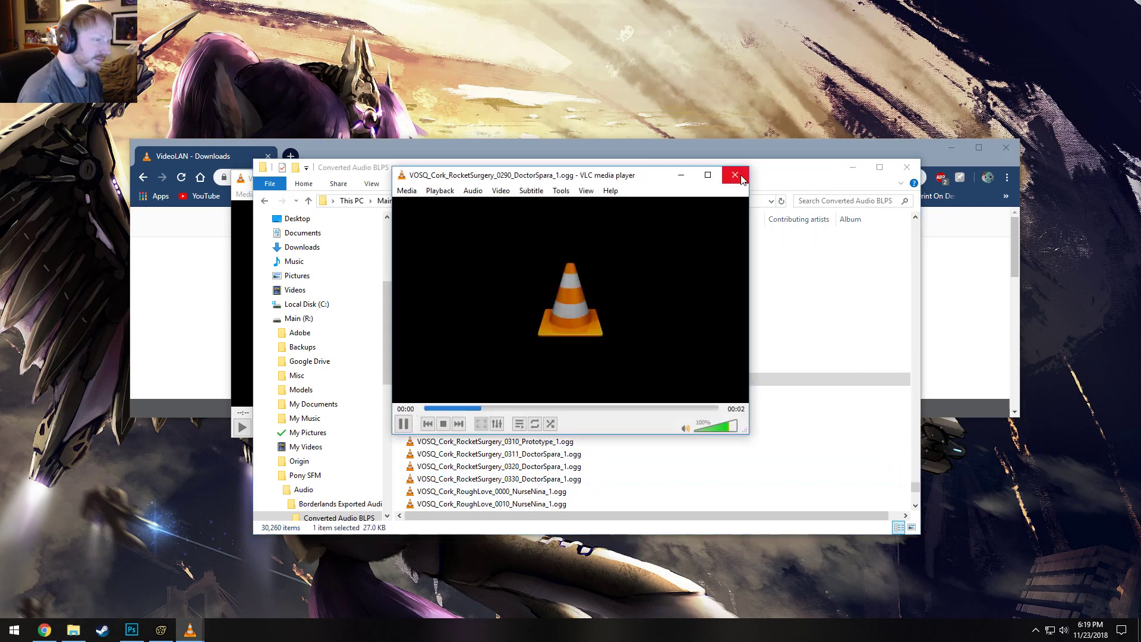
pyautogui.click(740, 178)
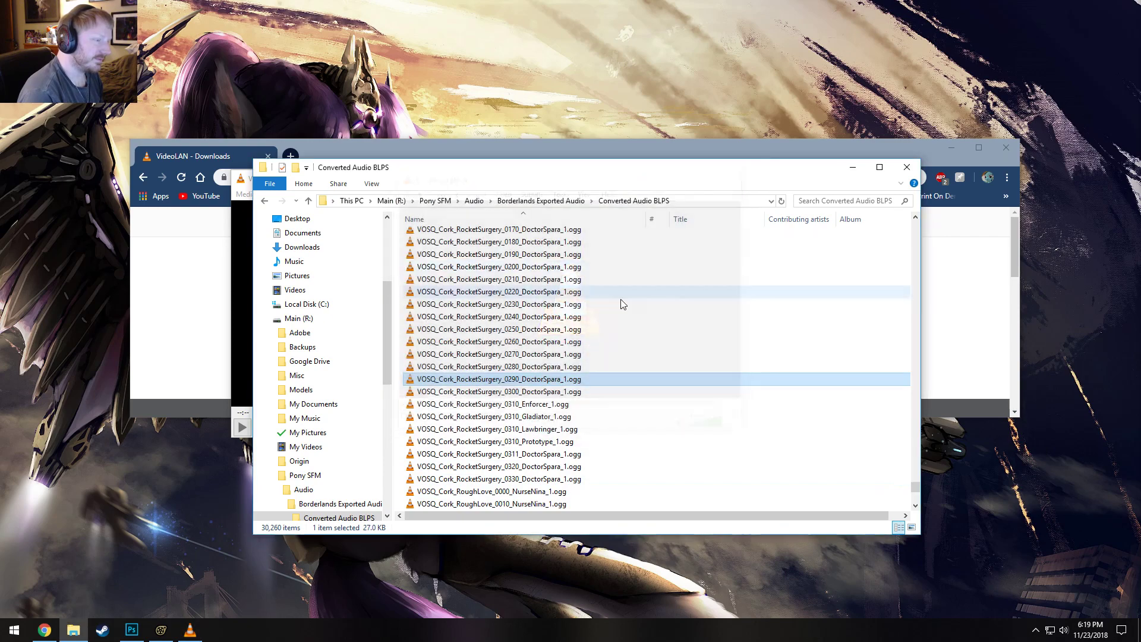
# Listen to the DoctorSpara line RocketSurgery_0300, close the player, and play RocketSurgery_0311
pyautogui.doubleClick(556, 389)
pyautogui.click(735, 174)
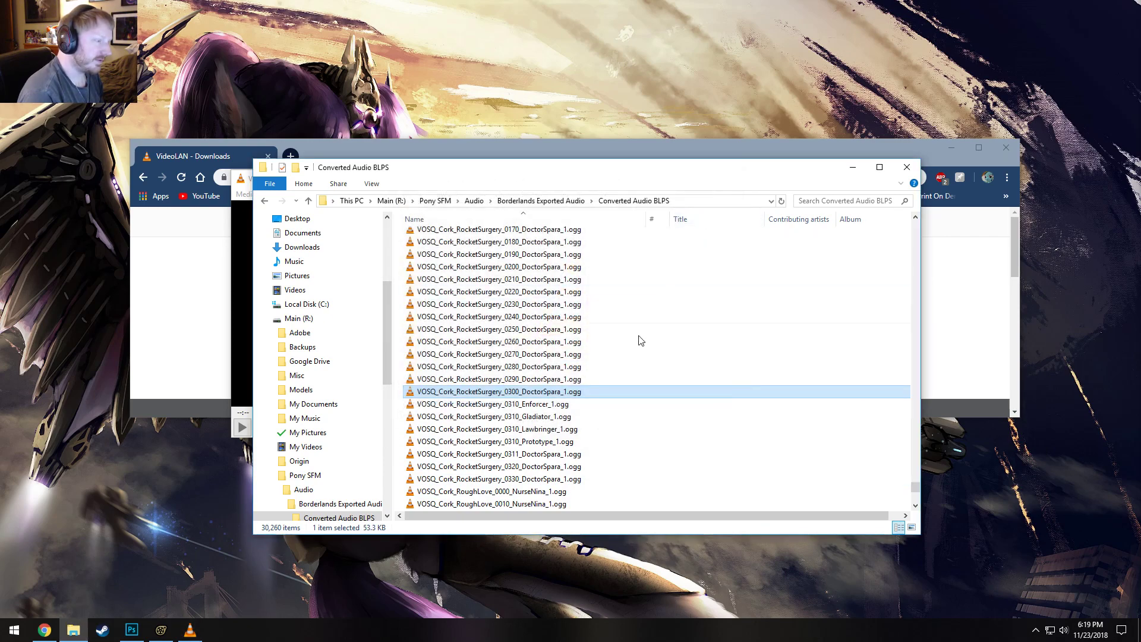
pyautogui.doubleClick(535, 455)
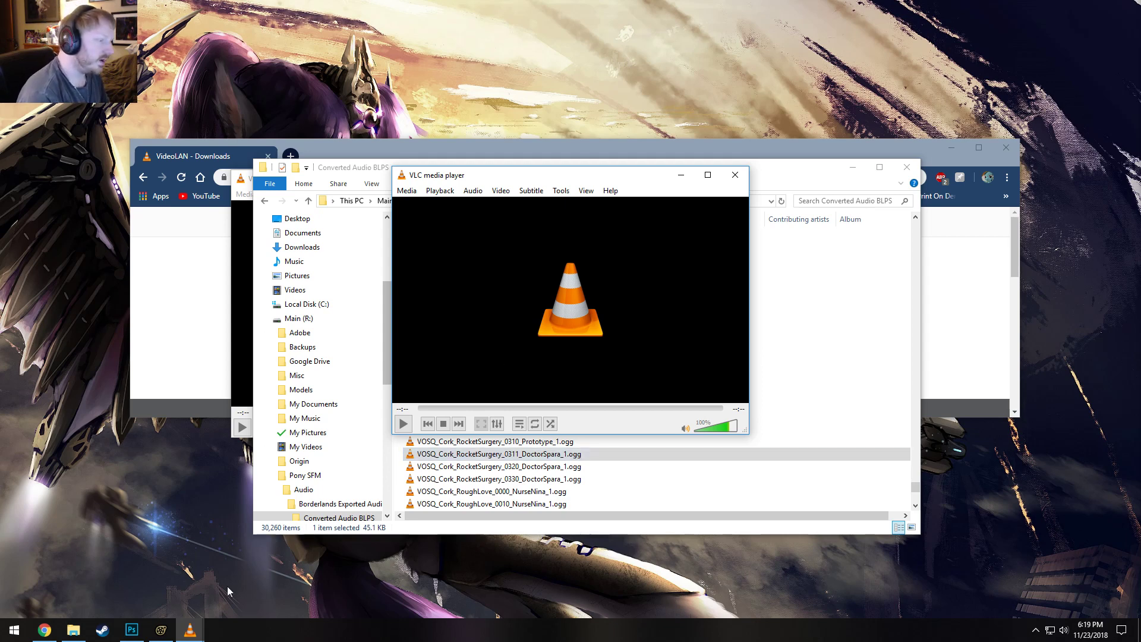
# Switch to Chrome, search the web for Audacity, and open the official audacityteam.org site
pyautogui.click(45, 630)
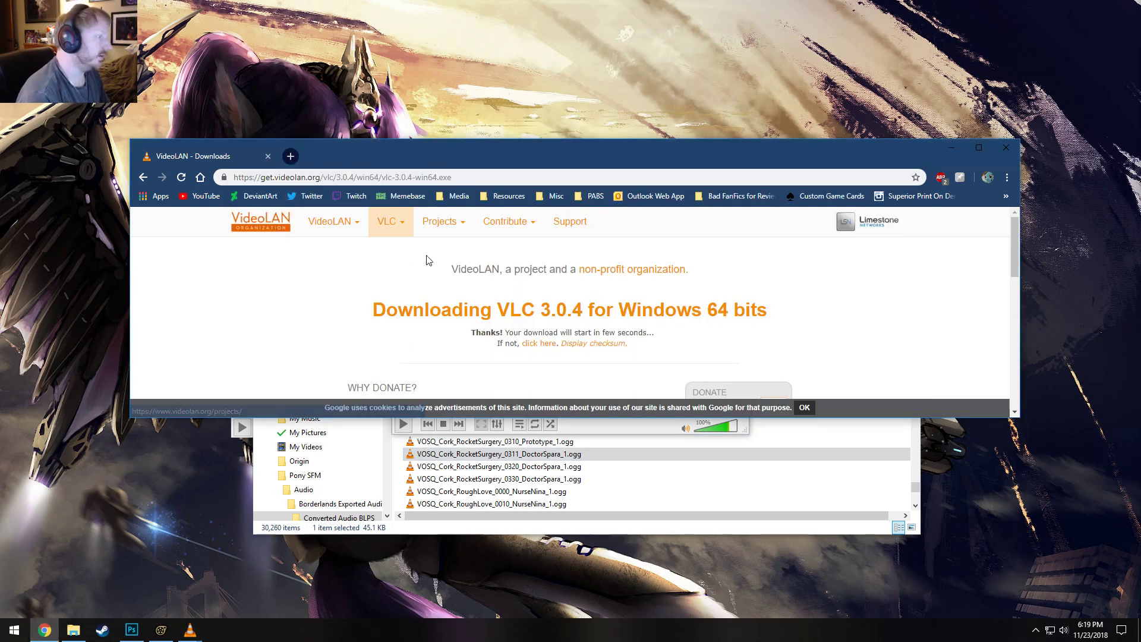
pyautogui.click(471, 177)
pyautogui.write('auda')
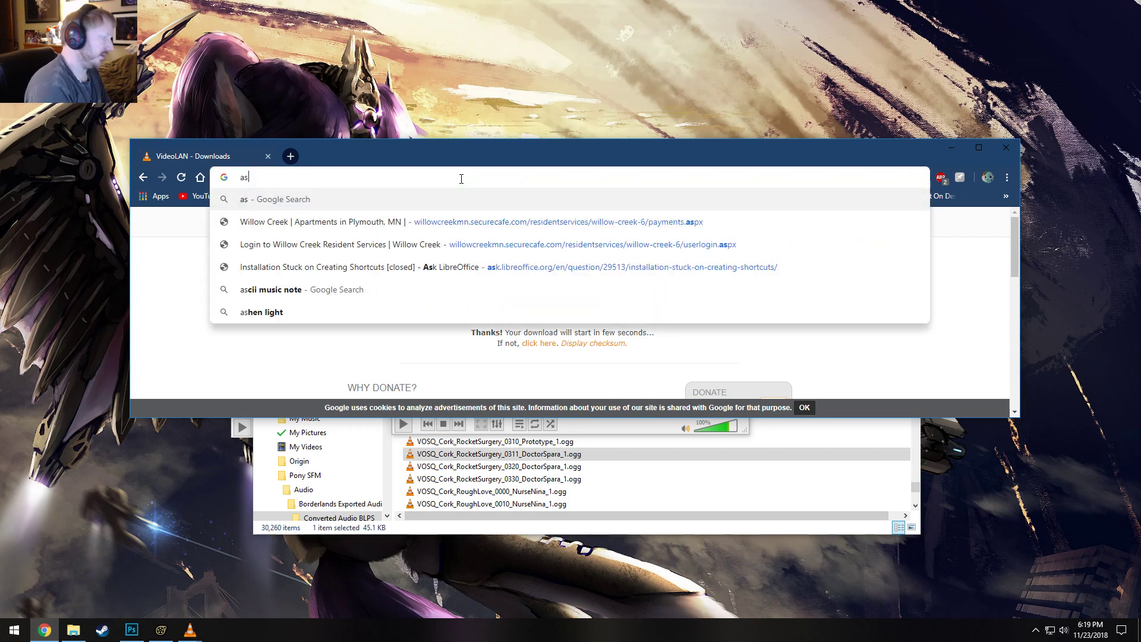
pyautogui.write('ticy')
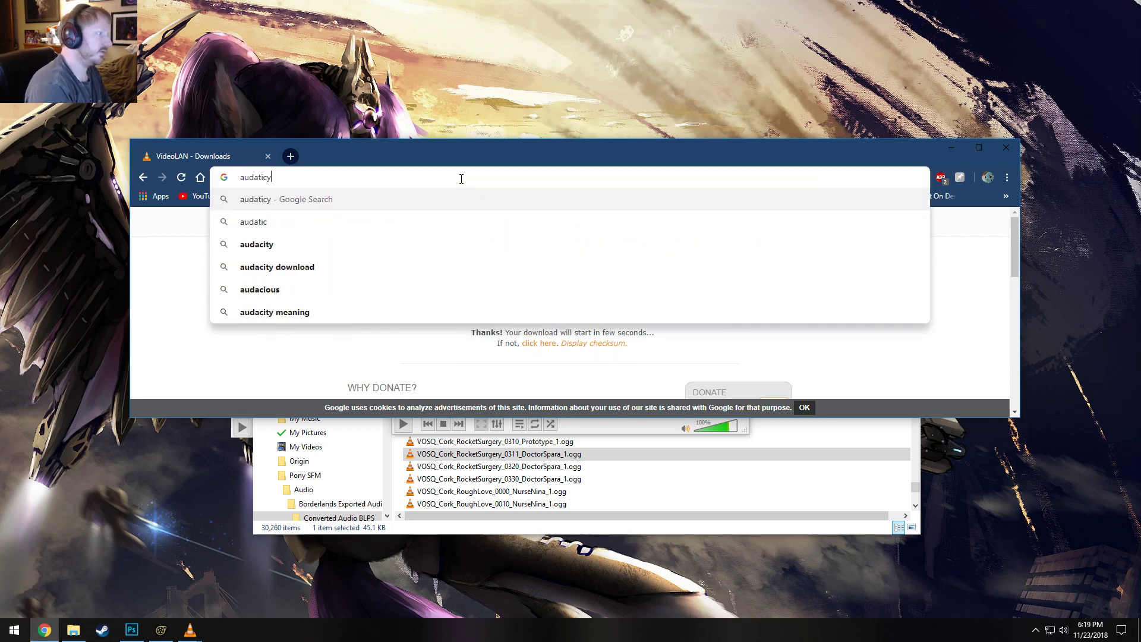
pyautogui.press('Return')
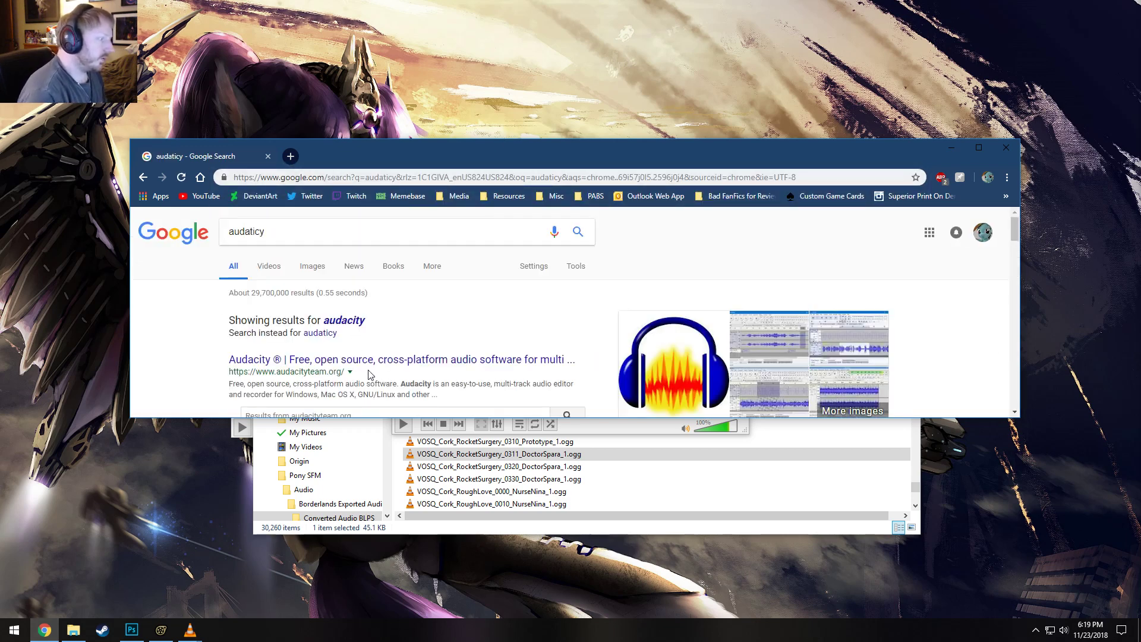
pyautogui.click(370, 360)
# Go to the Audacity for Windows downloads and follow the link for the Audacity 2.3.0 installer
pyautogui.scroll(-5, 465, 335)
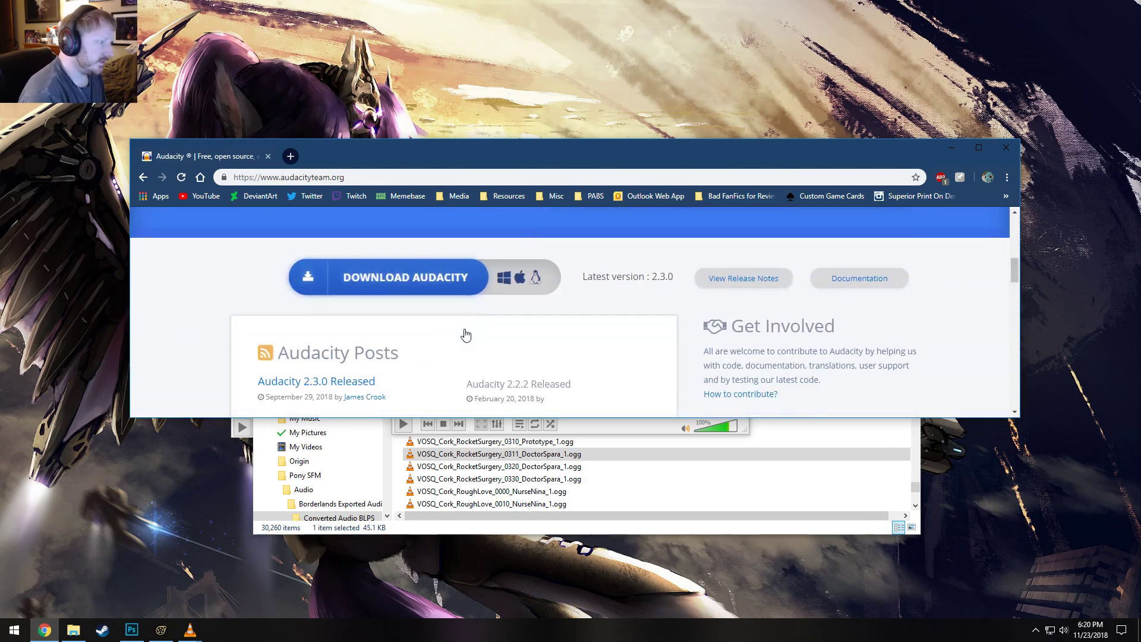
pyautogui.click(444, 287)
pyautogui.scroll(-3, 351, 345)
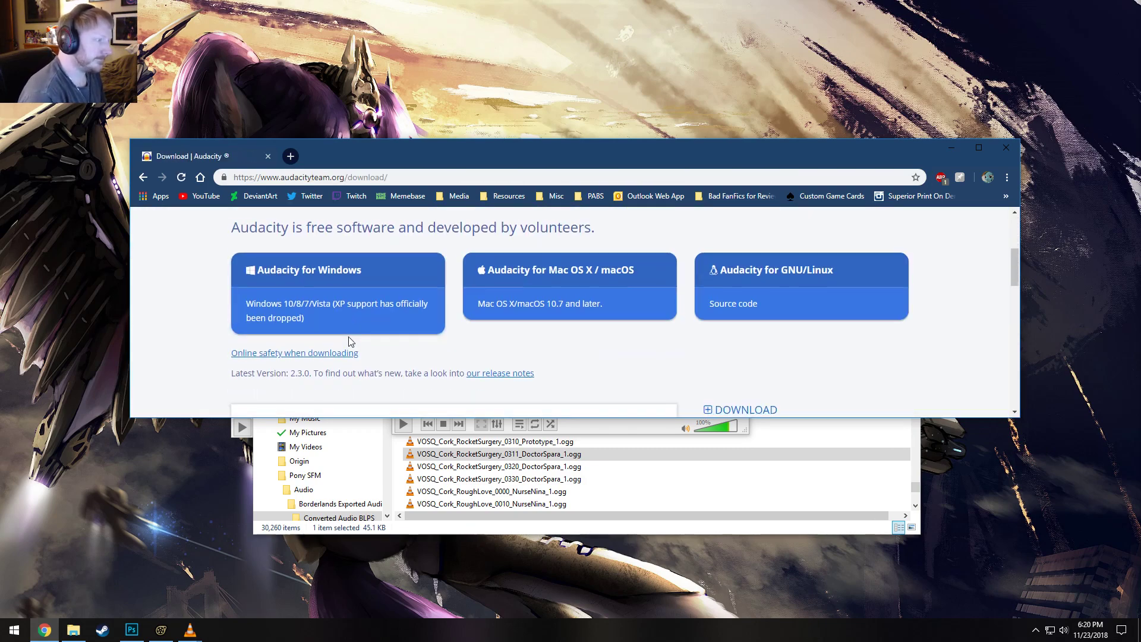
pyautogui.scroll(-1, 349, 342)
pyautogui.scroll(1, 349, 342)
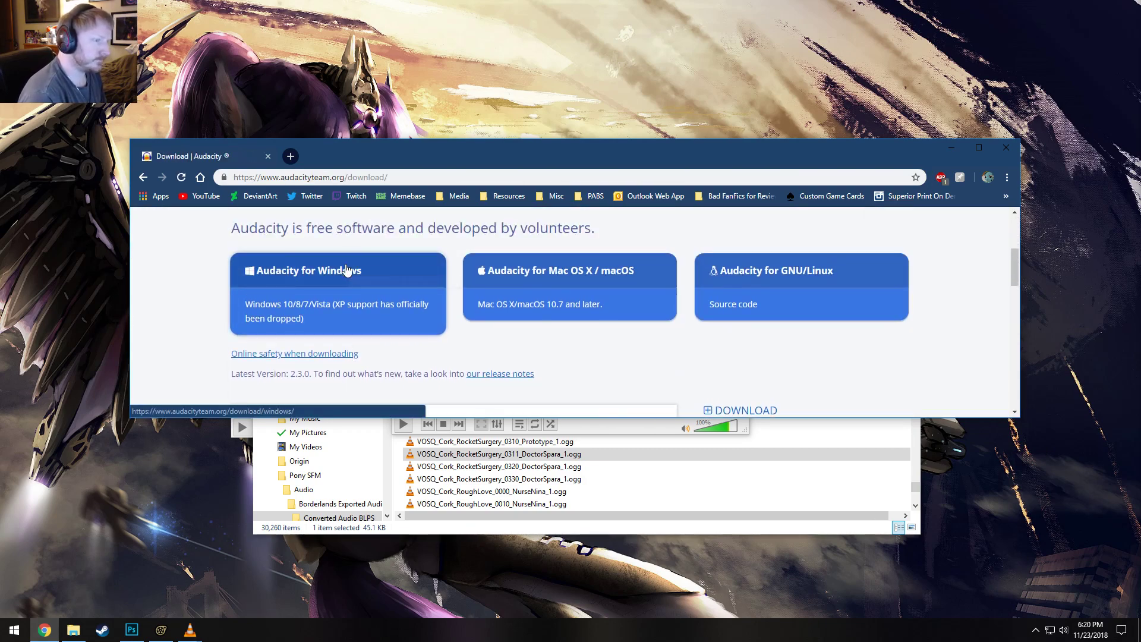
pyautogui.click(348, 270)
pyautogui.scroll(-5, 571, 356)
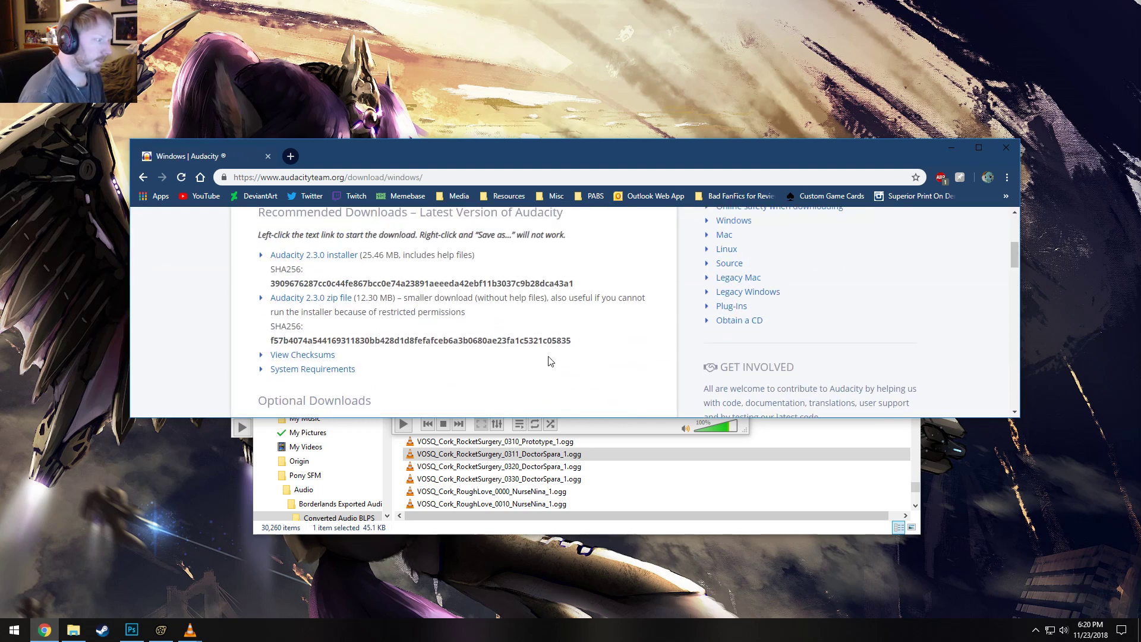
pyautogui.scroll(1, 550, 356)
pyautogui.click(345, 284)
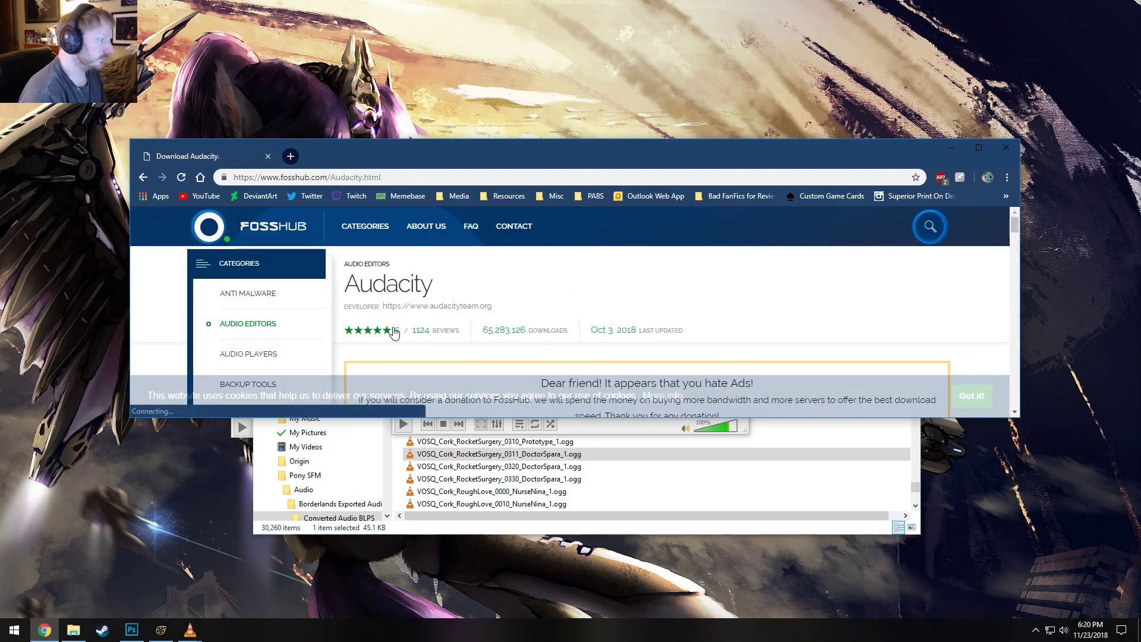
# Download the Audacity Windows Installer 2.3.0 from FossHub and launch the downloaded audacity-win-2.3.0.exe
pyautogui.scroll(-3, 393, 371)
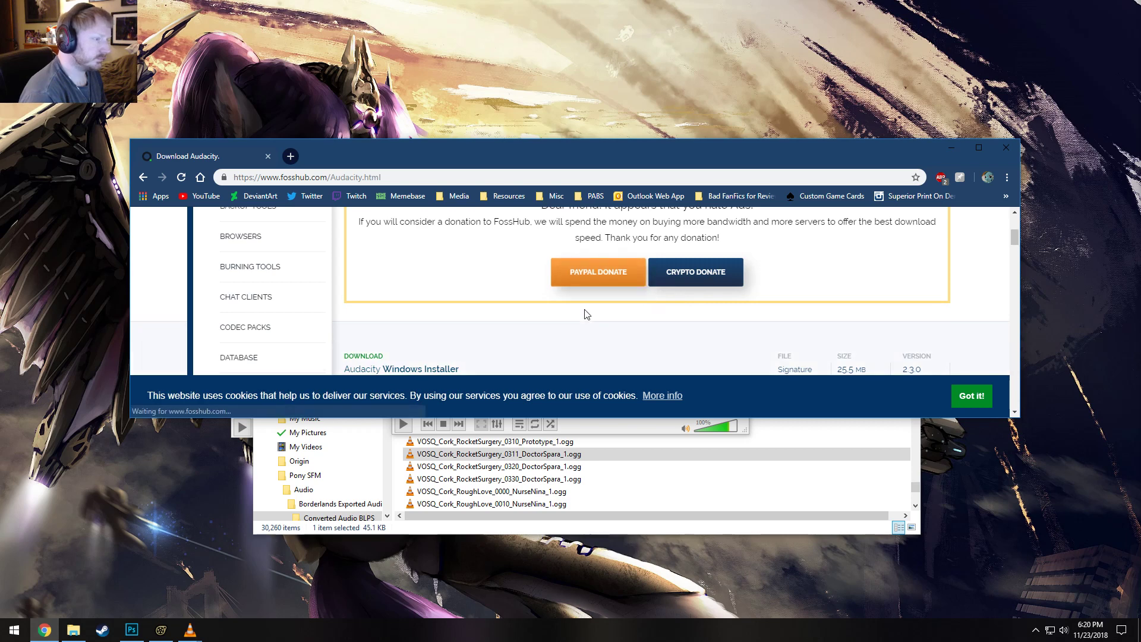
pyautogui.scroll(-1, 586, 318)
pyautogui.scroll(1, 592, 327)
pyautogui.scroll(-3, 594, 333)
pyautogui.scroll(2, 594, 333)
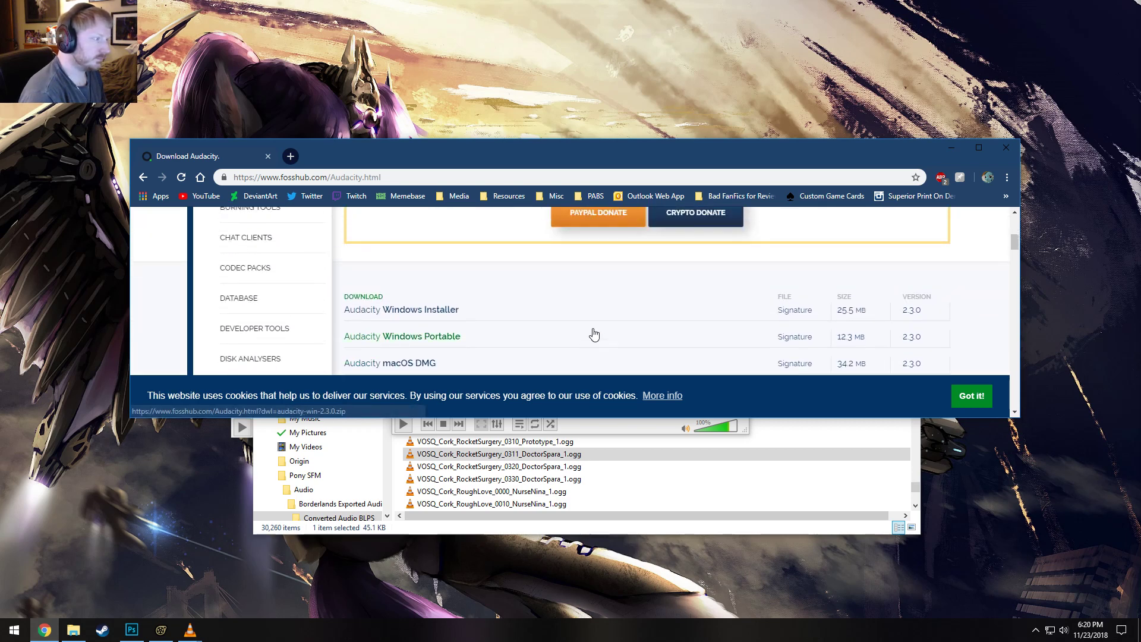
pyautogui.scroll(-1, 538, 309)
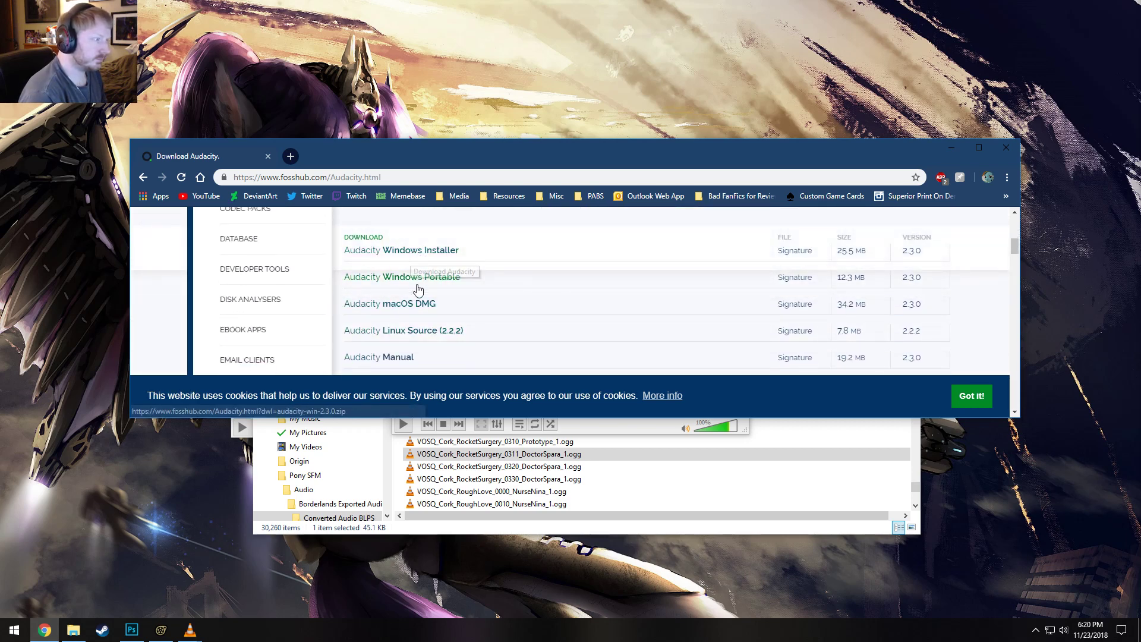
pyautogui.scroll(-2, 431, 342)
pyautogui.scroll(2, 431, 342)
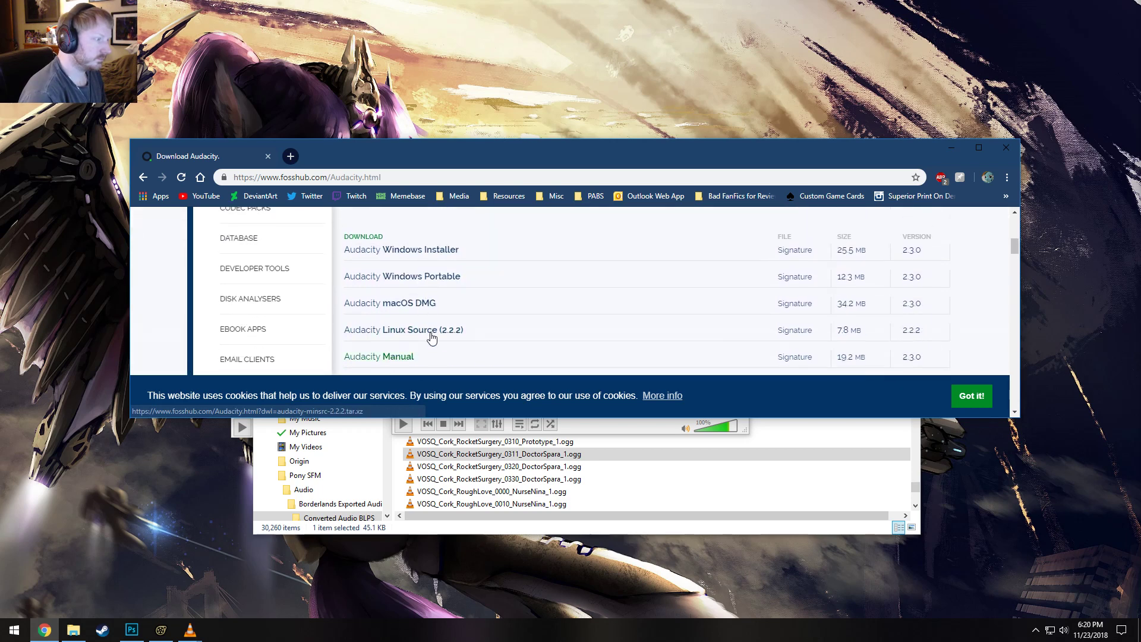
pyautogui.click(414, 251)
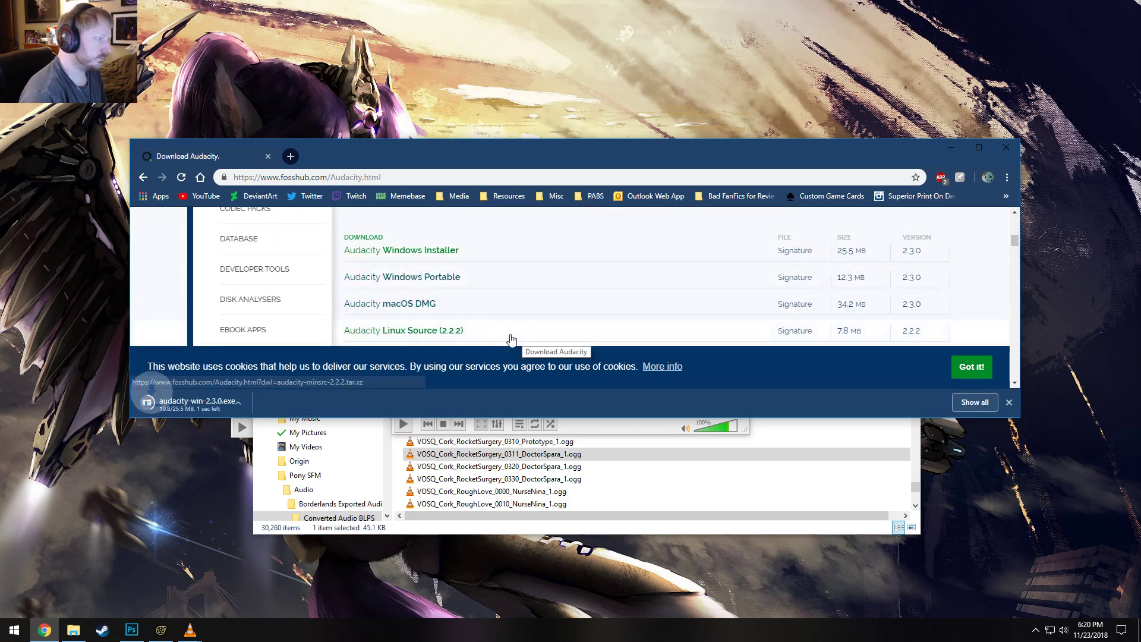
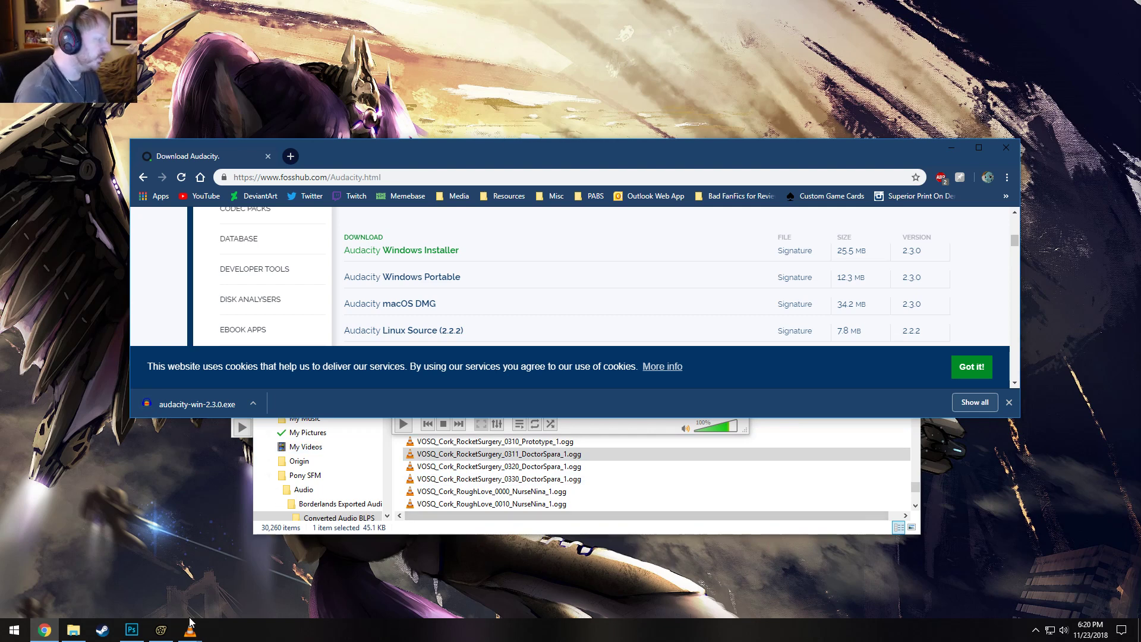
pyautogui.click(216, 405)
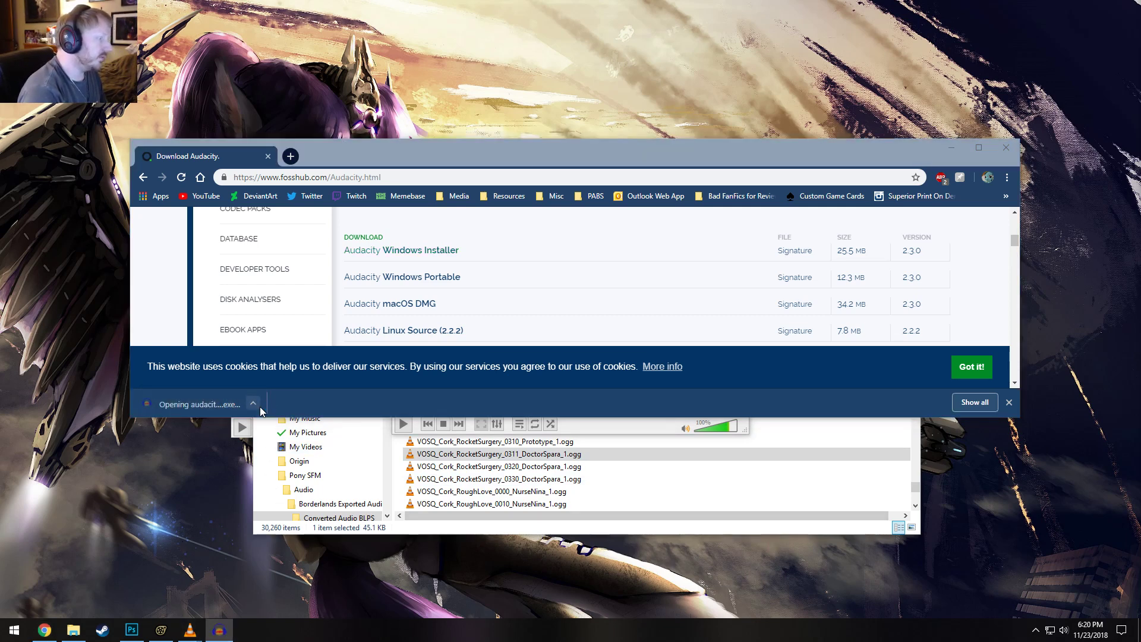
# Install Audacity 2.3.0 with the default language, destination folder and desktop shortcut, and launch it from the finished setup wizard
pyautogui.click(582, 341)
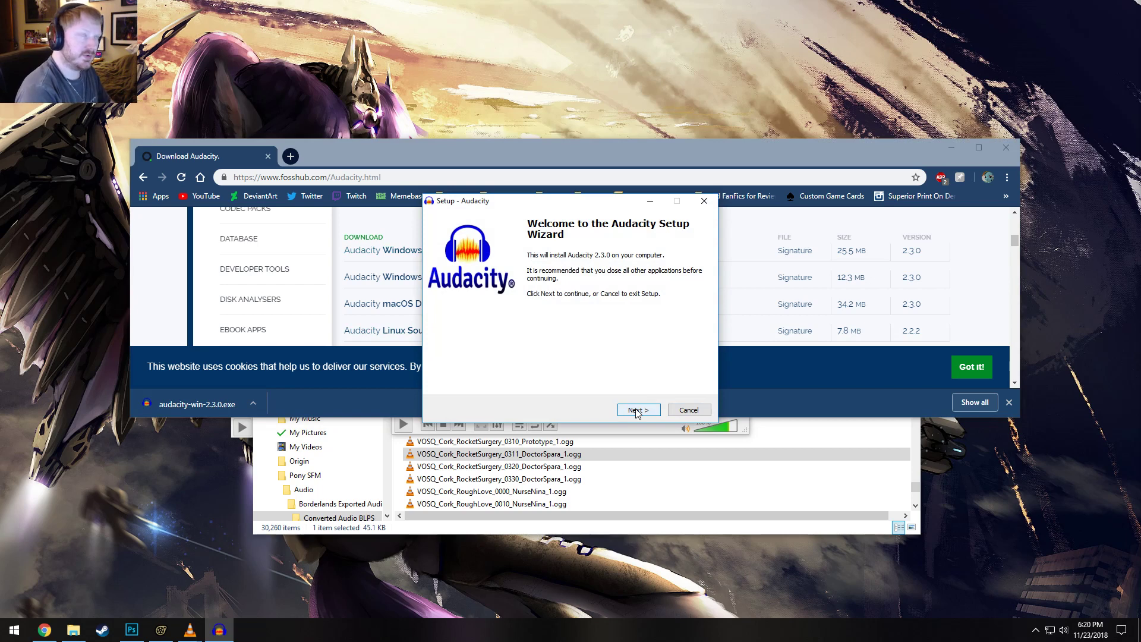
pyautogui.click(636, 410)
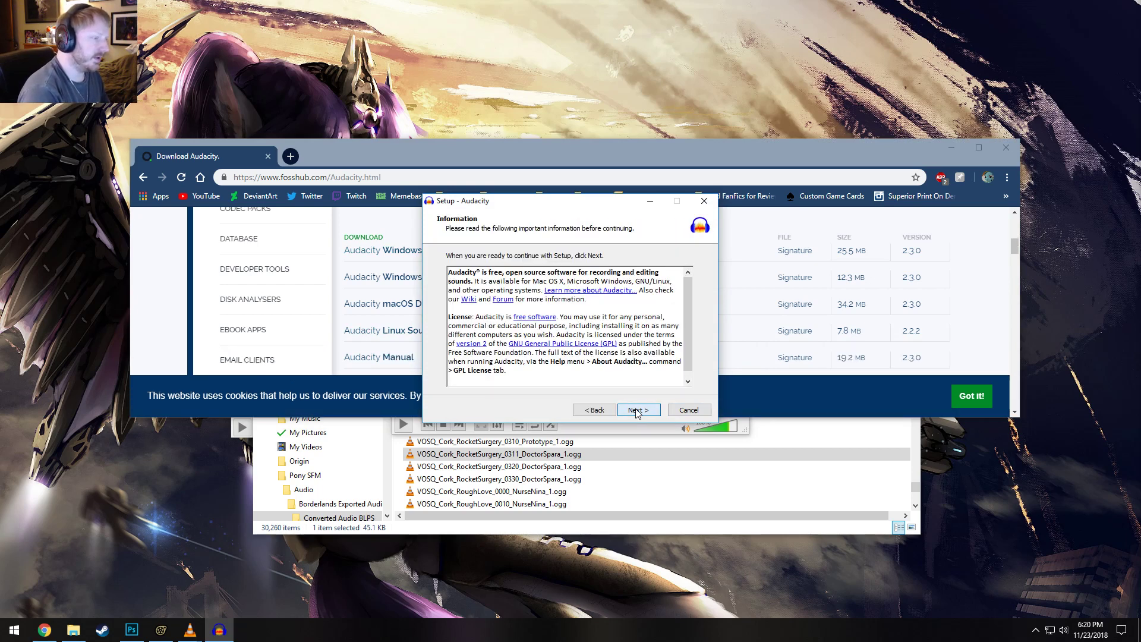
pyautogui.click(636, 410)
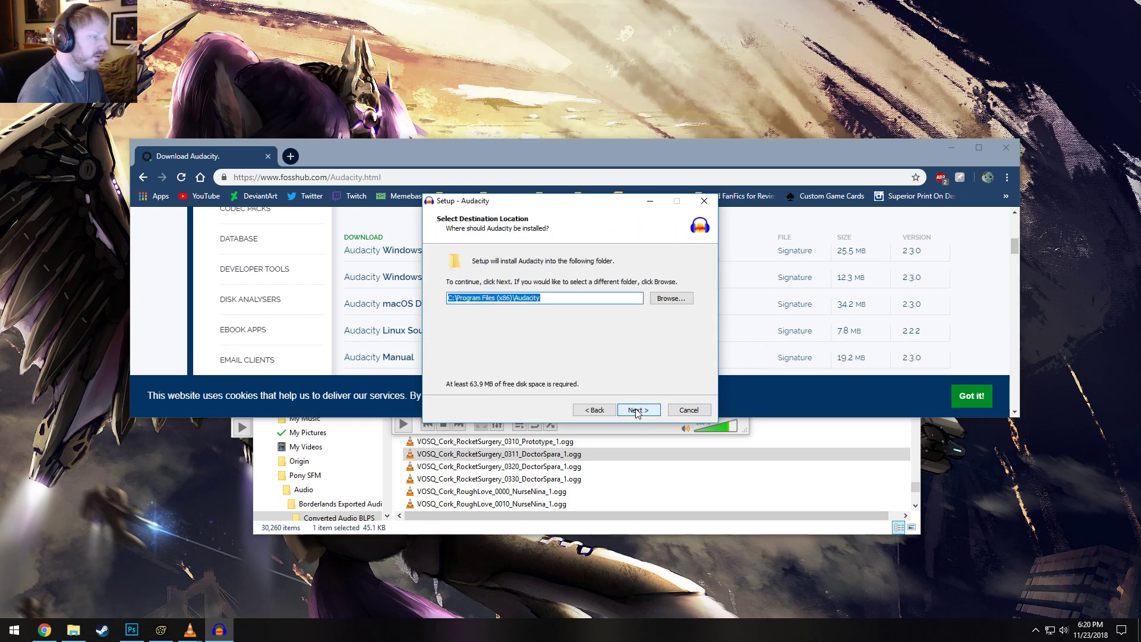
pyautogui.click(636, 410)
pyautogui.click(636, 410)
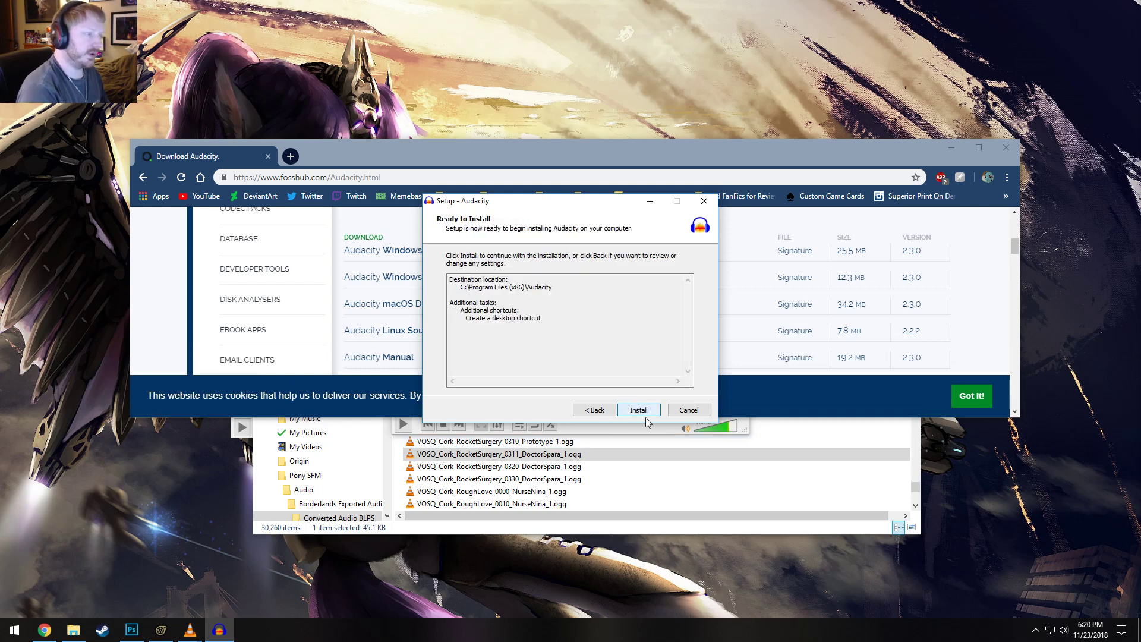
pyautogui.click(648, 413)
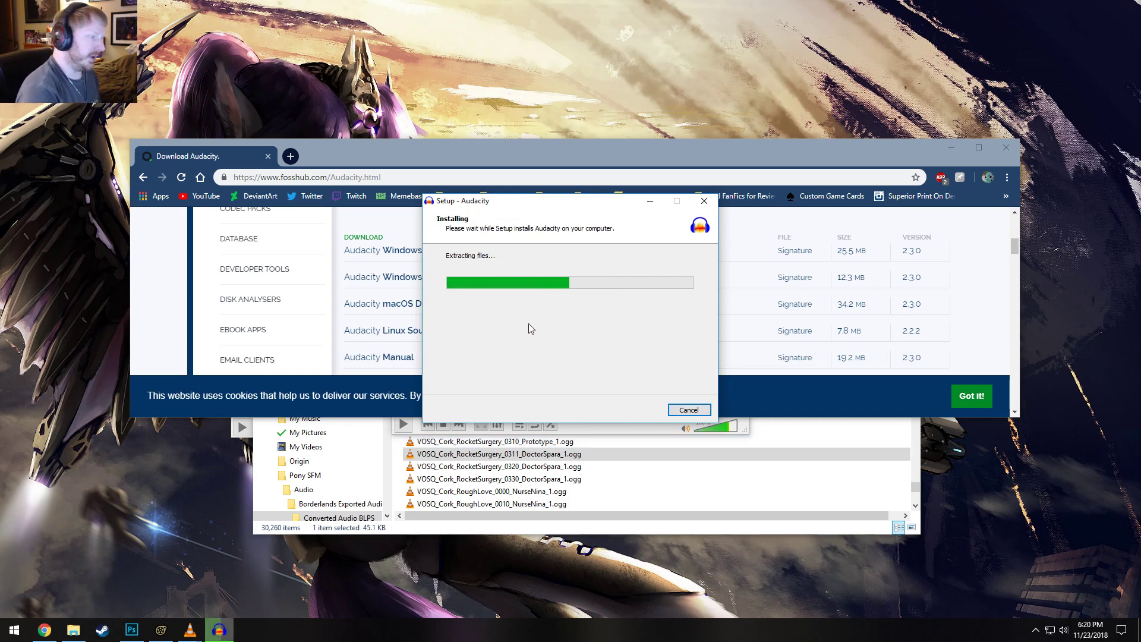
pyautogui.click(638, 410)
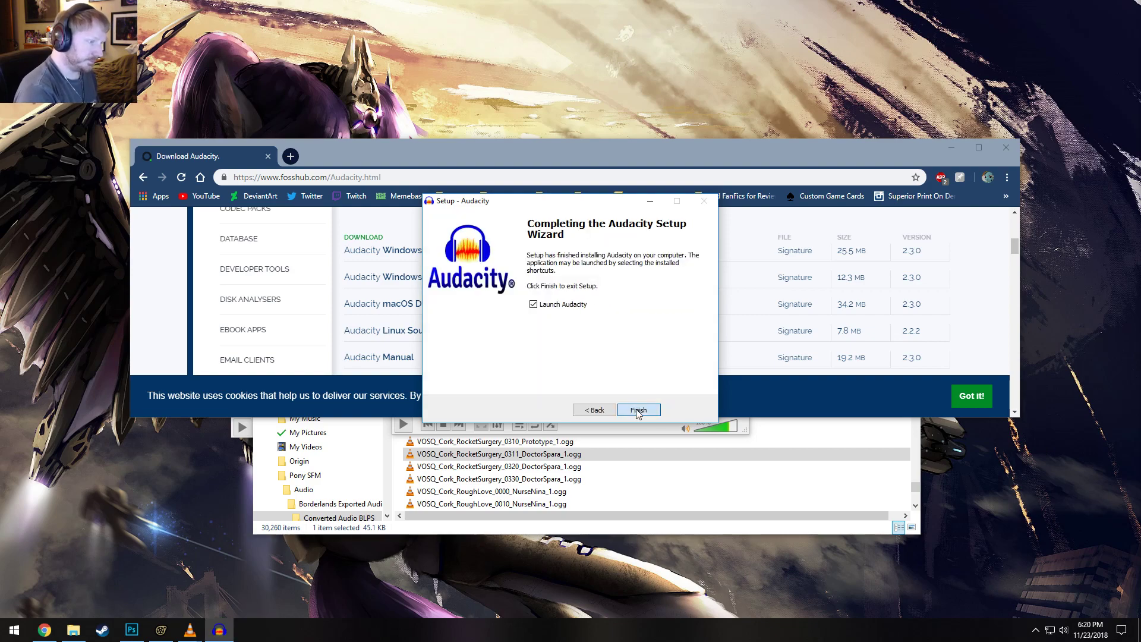
pyautogui.click(630, 409)
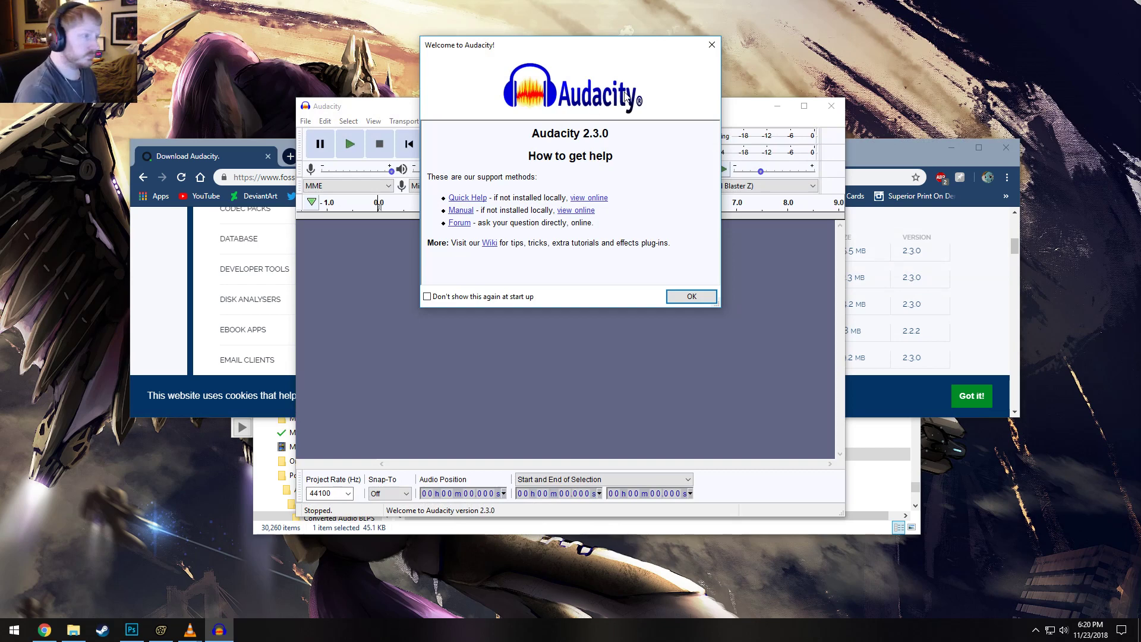
# Dismiss the Audacity welcome window and close the Chrome download page
pyautogui.click(711, 44)
pyautogui.moveTo(663, 110); pyautogui.dragTo(711, 125)
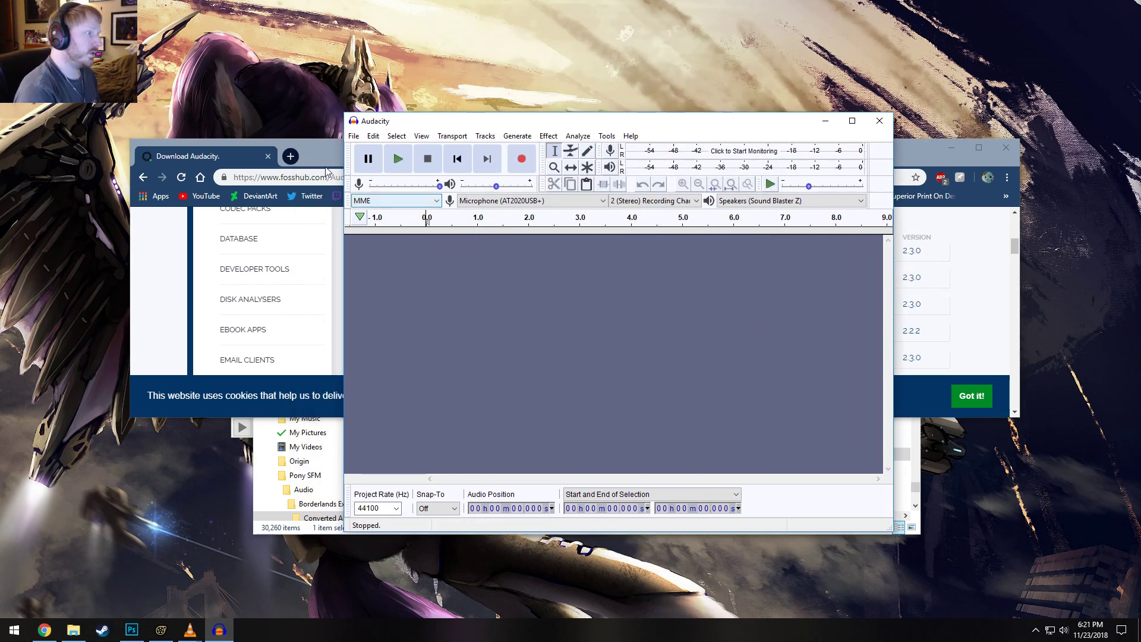
pyautogui.moveTo(322, 158); pyautogui.dragTo(260, 136)
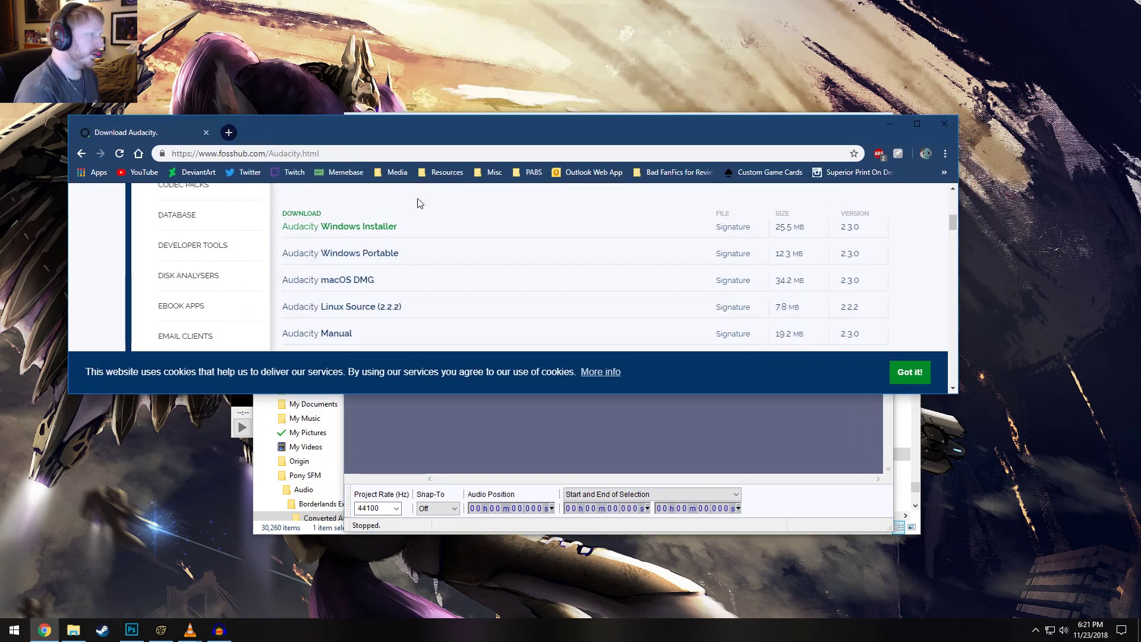
pyautogui.click(948, 129)
# Place Audacity beside the file list, clear the VLC player out of the way, and import VOSQ_Cork_RocketSurgery_0311_DoctorSpara_1.ogg as a track
pyautogui.moveTo(626, 125); pyautogui.dragTo(784, 125)
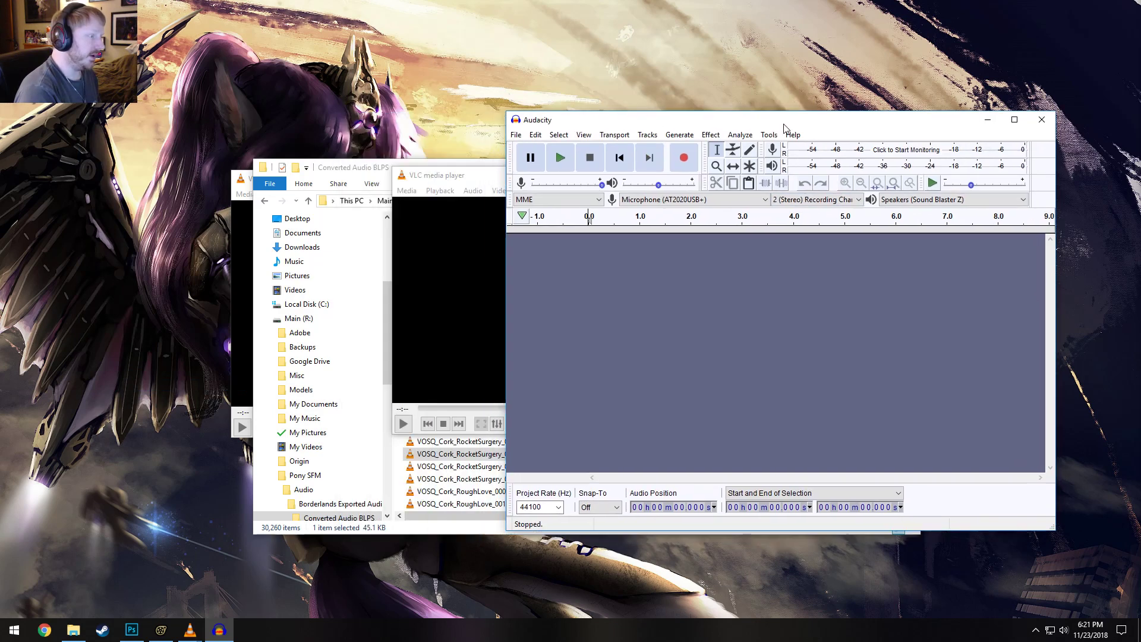
pyautogui.click(479, 169)
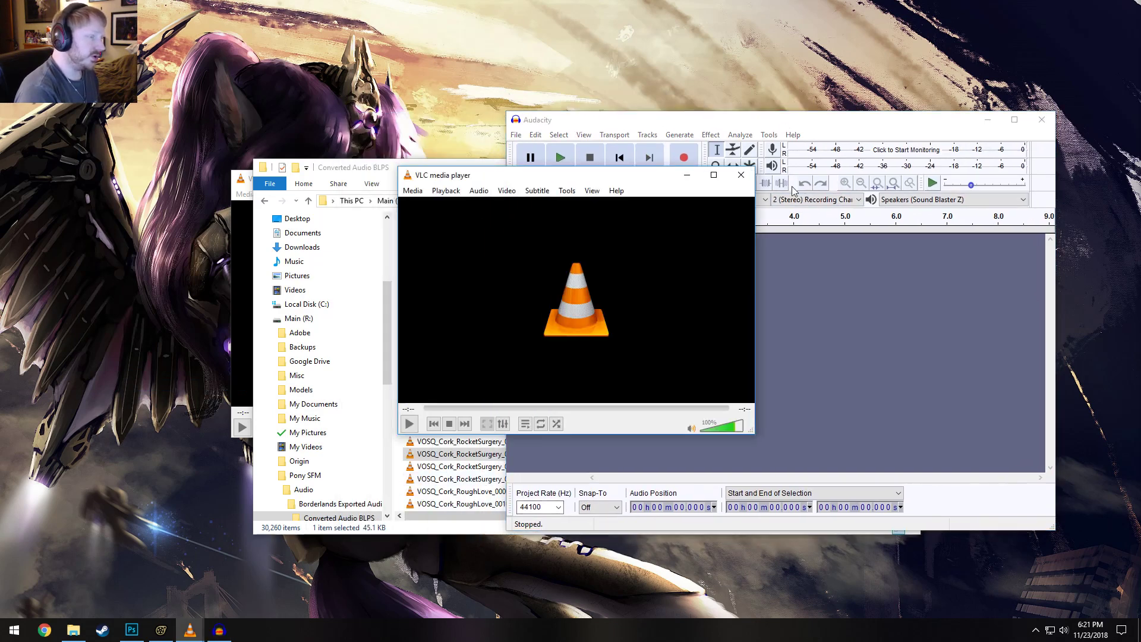
pyautogui.moveTo(458, 453); pyautogui.dragTo(681, 348)
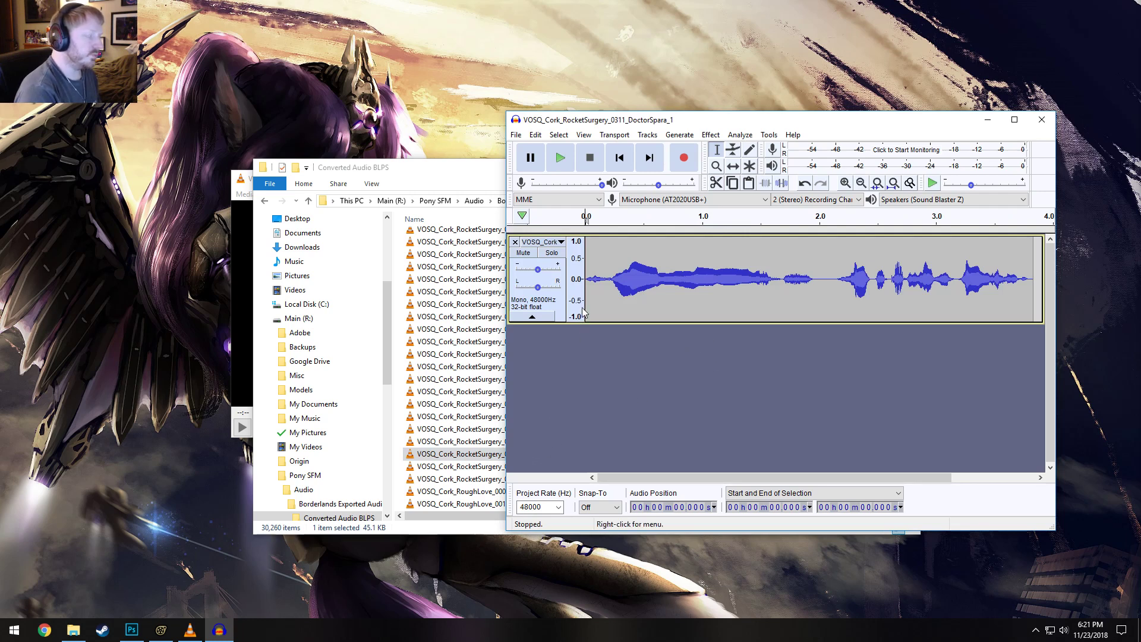
# Preview the start of the imported DoctorSpara clip and delete all audio from about 2.083 s to the end
pyautogui.press('space')
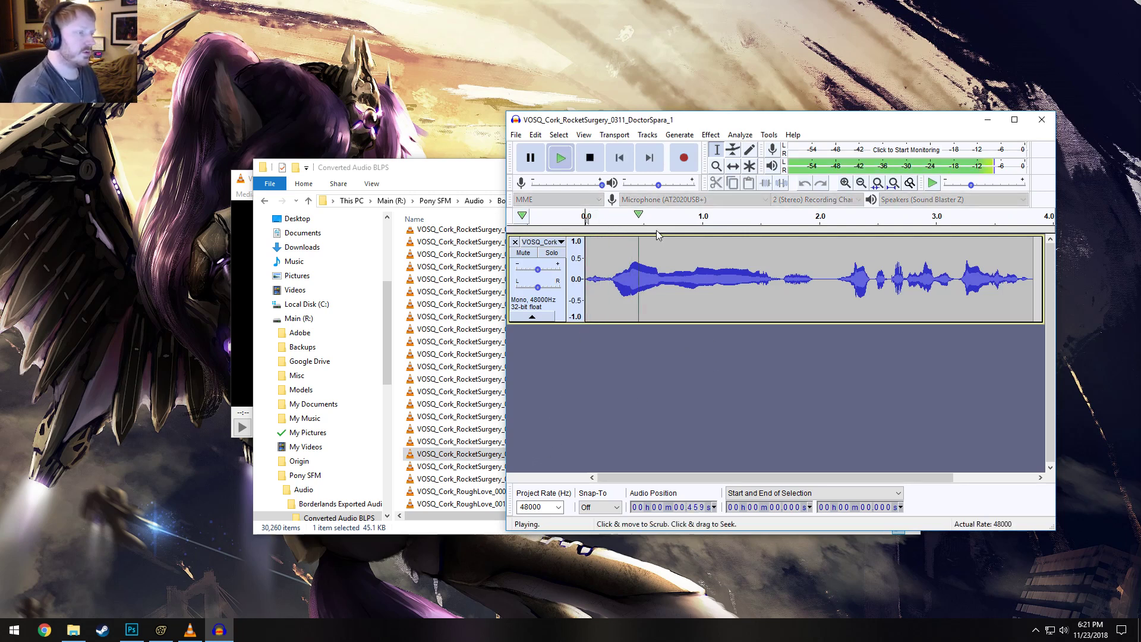
pyautogui.press('space')
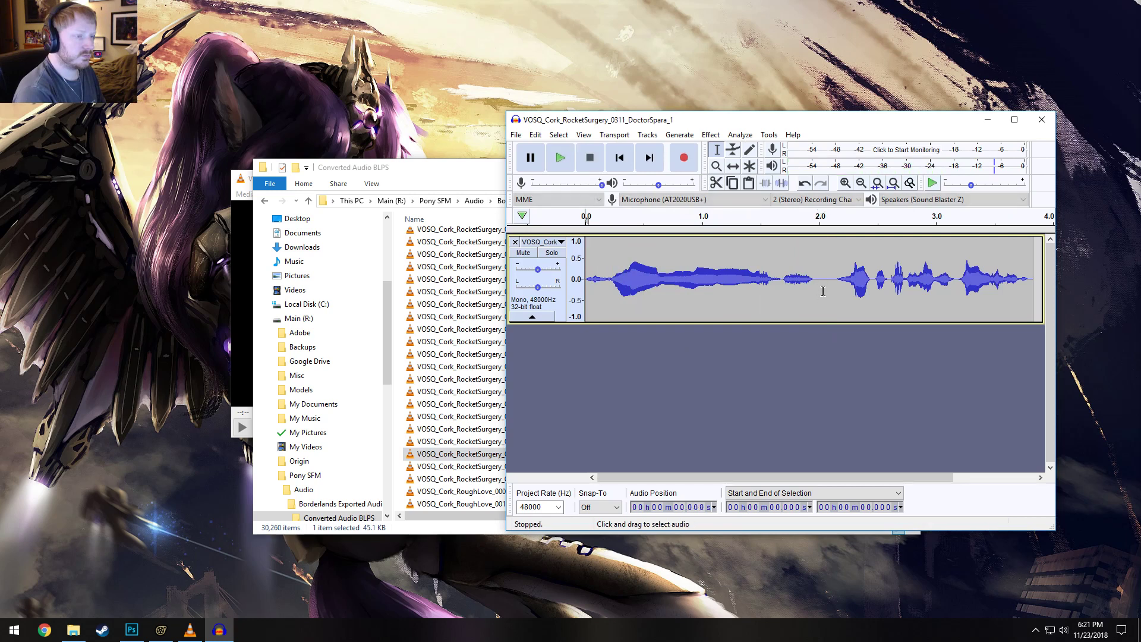
pyautogui.moveTo(829, 279); pyautogui.dragTo(1037, 280)
pyautogui.press('Delete')
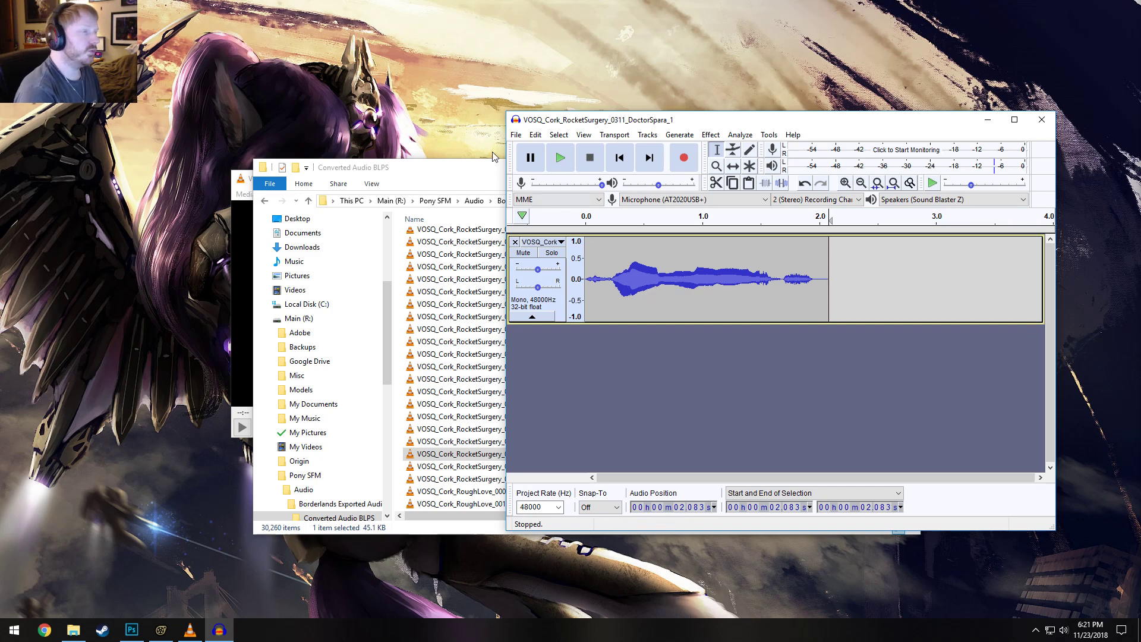
# Start exporting the trimmed clip as a WAV and browse the save location to Steam\steamapps\common on the Main (R:) drive
pyautogui.click(515, 135)
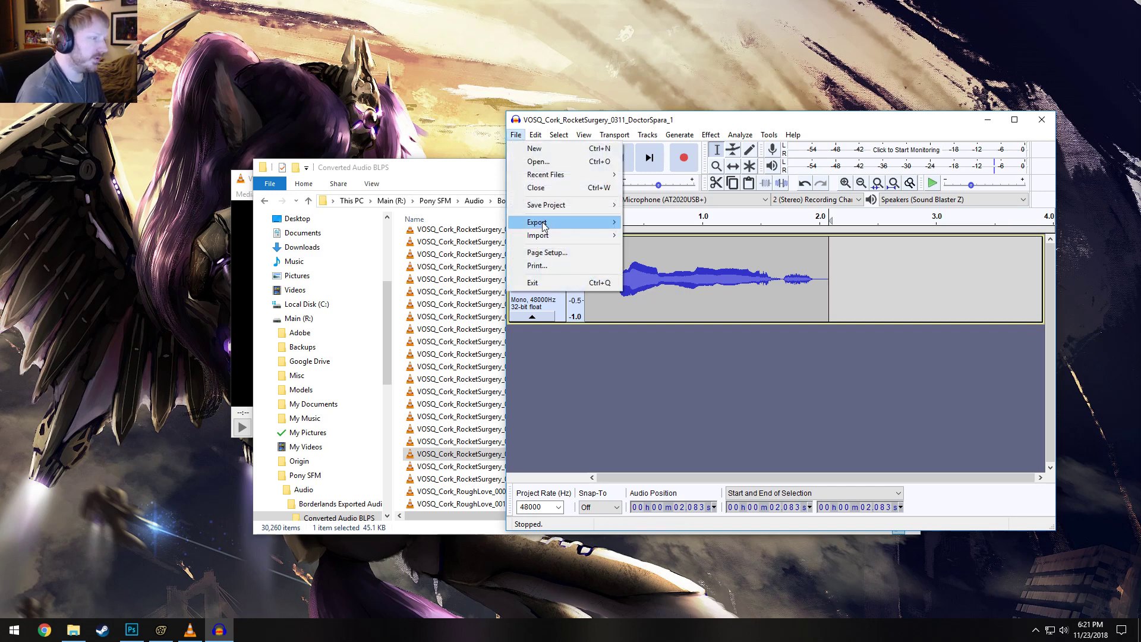
pyautogui.moveTo(544, 224)
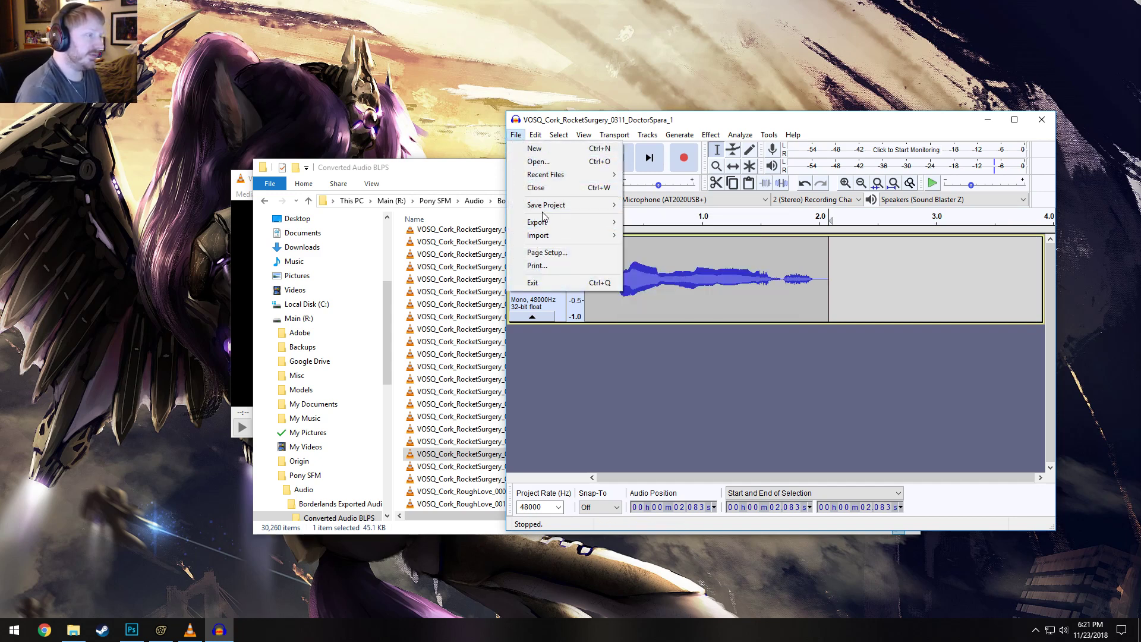
pyautogui.click(701, 236)
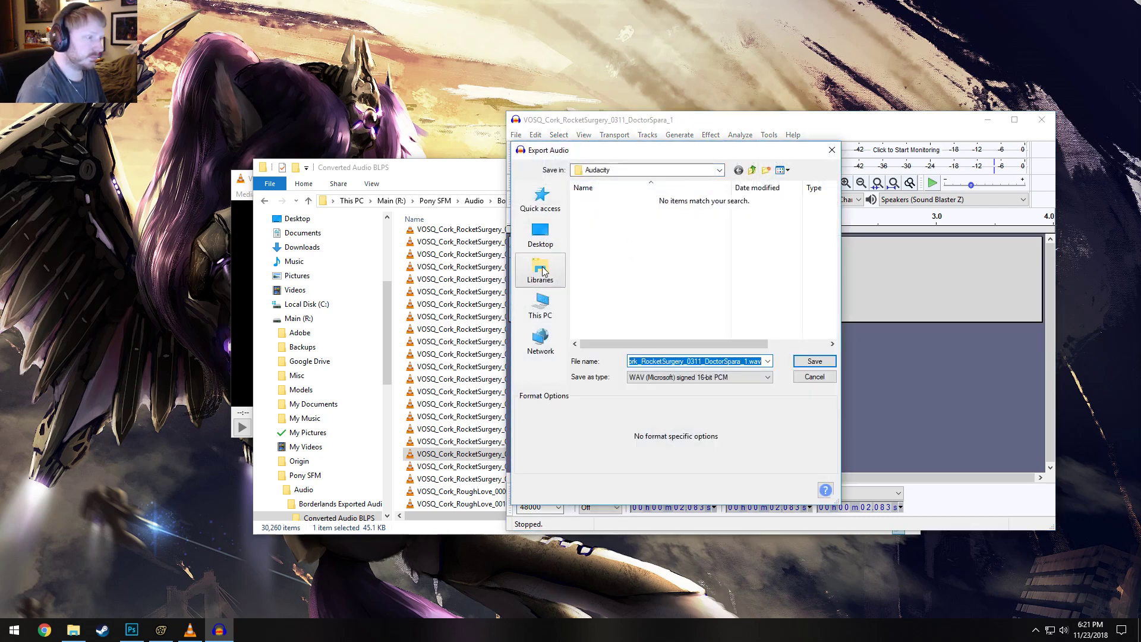
pyautogui.click(540, 233)
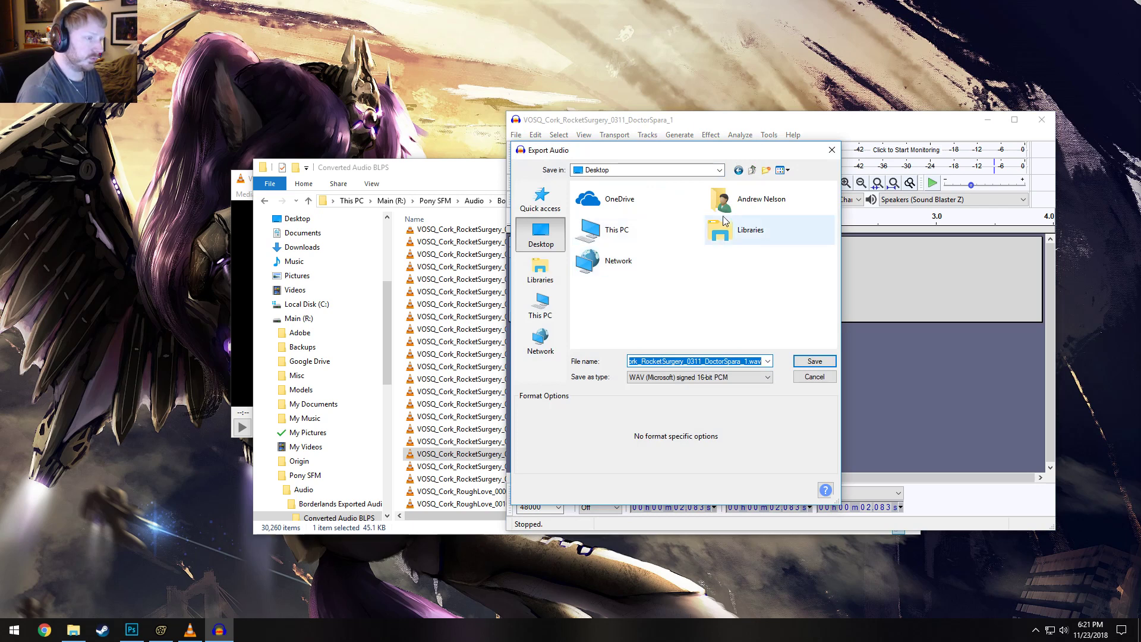
pyautogui.doubleClick(590, 230)
pyautogui.scroll(-3, 628, 318)
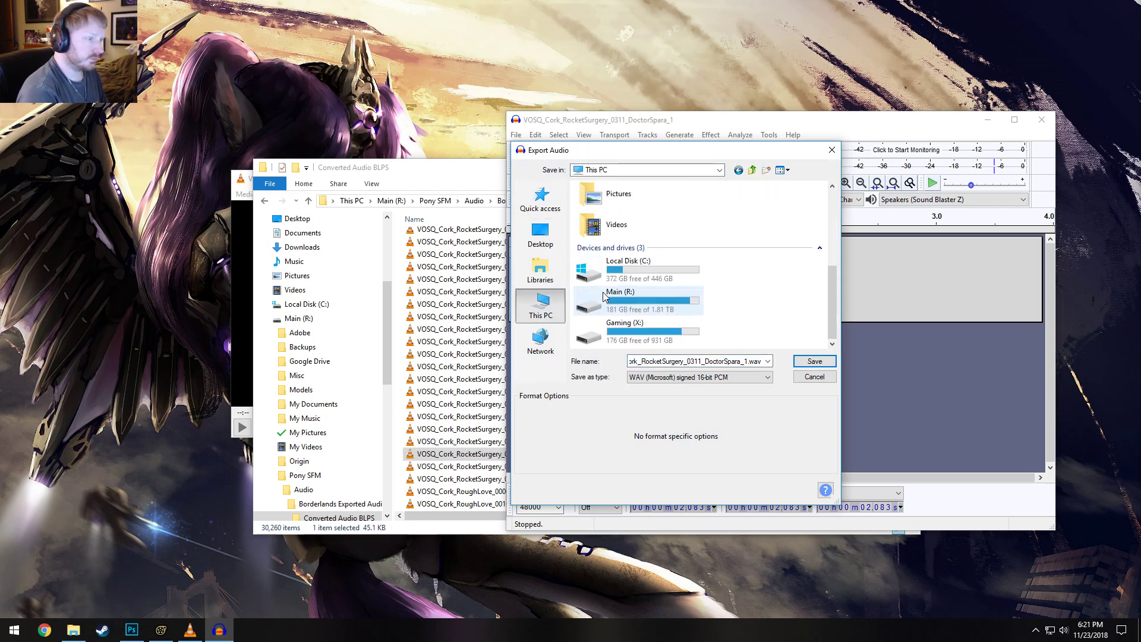
pyautogui.doubleClick(628, 317)
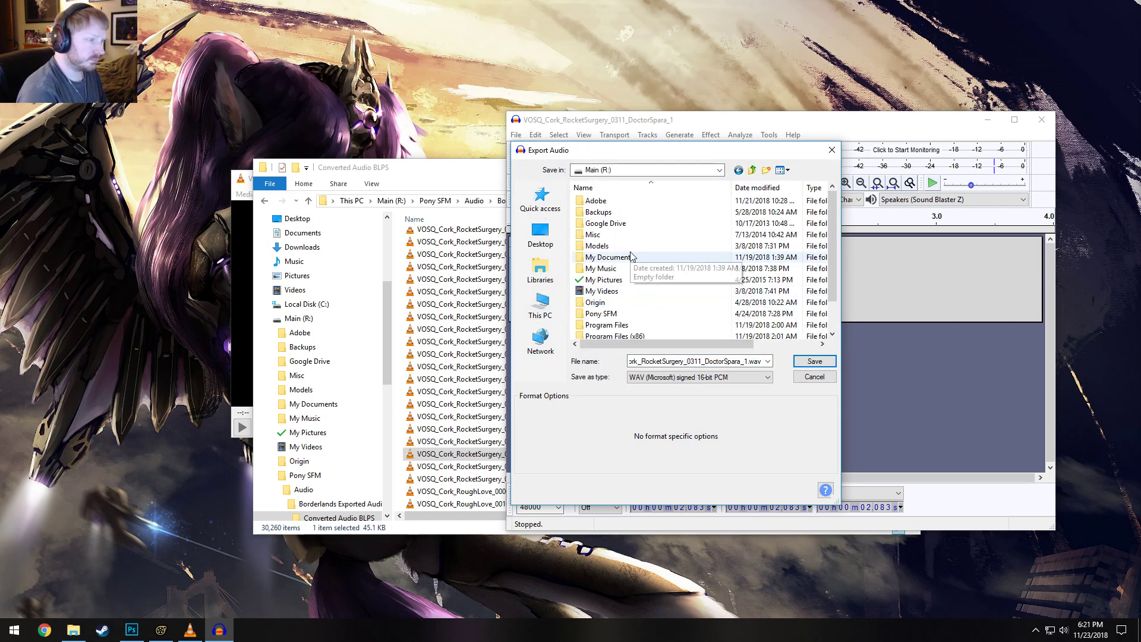
pyautogui.scroll(-1, 615, 295)
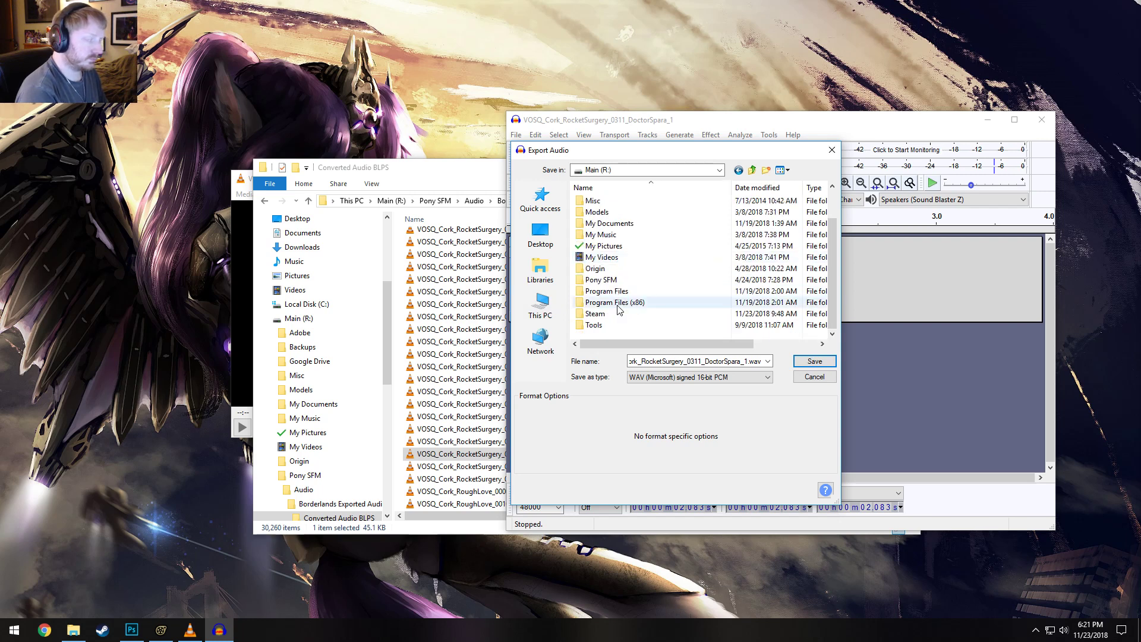
pyautogui.doubleClick(594, 313)
pyautogui.scroll(-4, 599, 283)
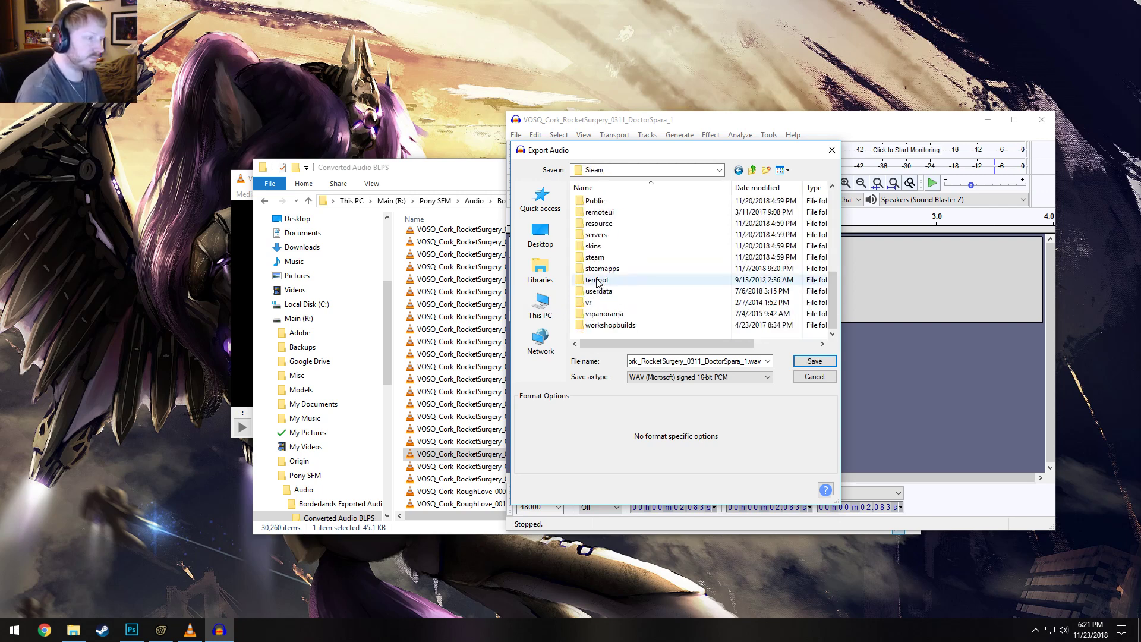
pyautogui.doubleClick(606, 269)
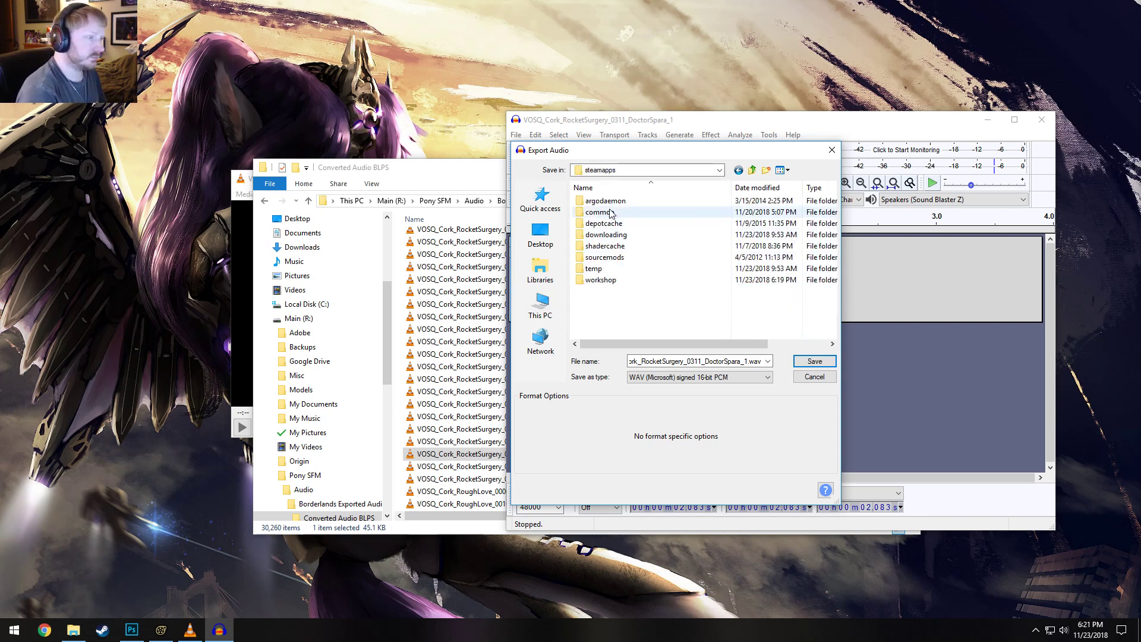
pyautogui.doubleClick(599, 212)
# Set the export location to the sound folder inside SourceFilmmaker\game\usermod
pyautogui.scroll(-15, 612, 297)
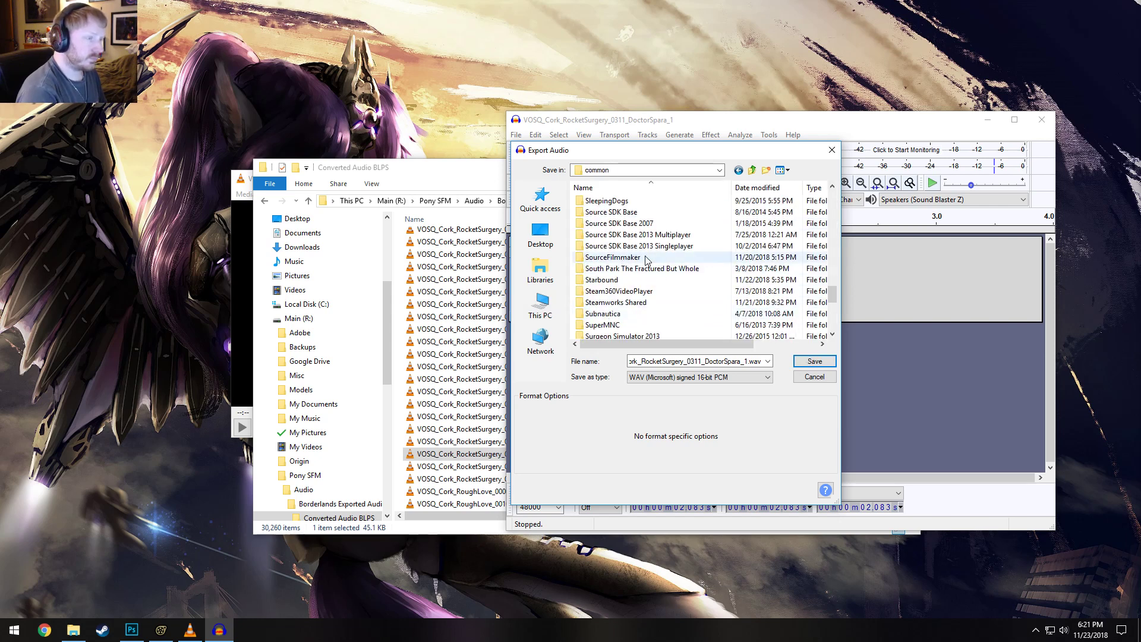
pyautogui.doubleClick(646, 259)
pyautogui.doubleClick(609, 224)
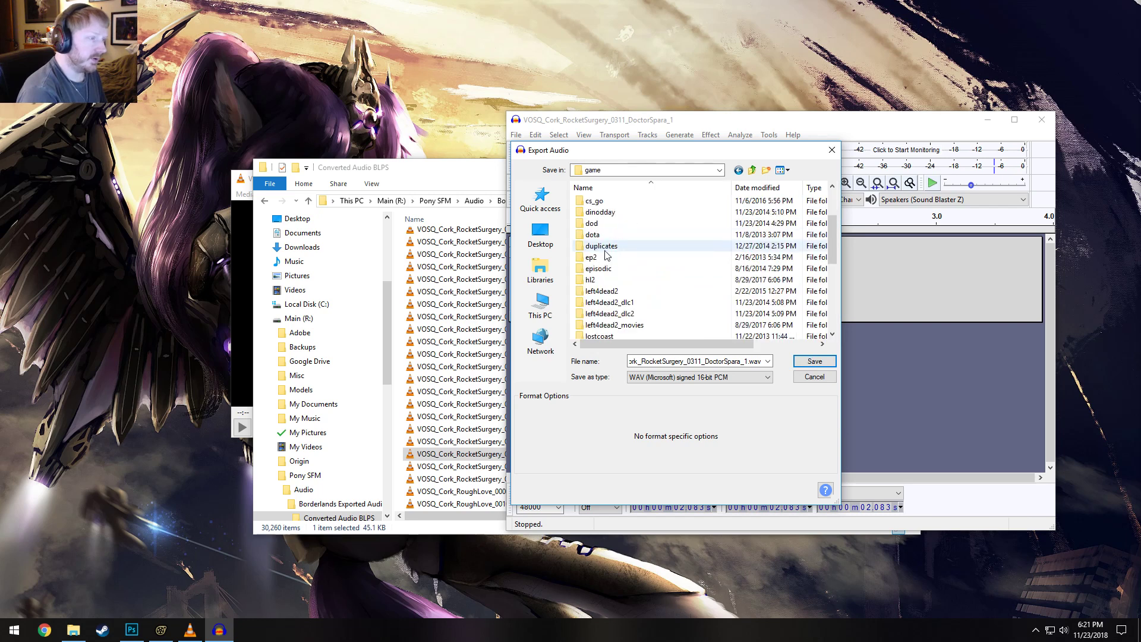
pyautogui.scroll(-2, 606, 256)
pyautogui.doubleClick(607, 314)
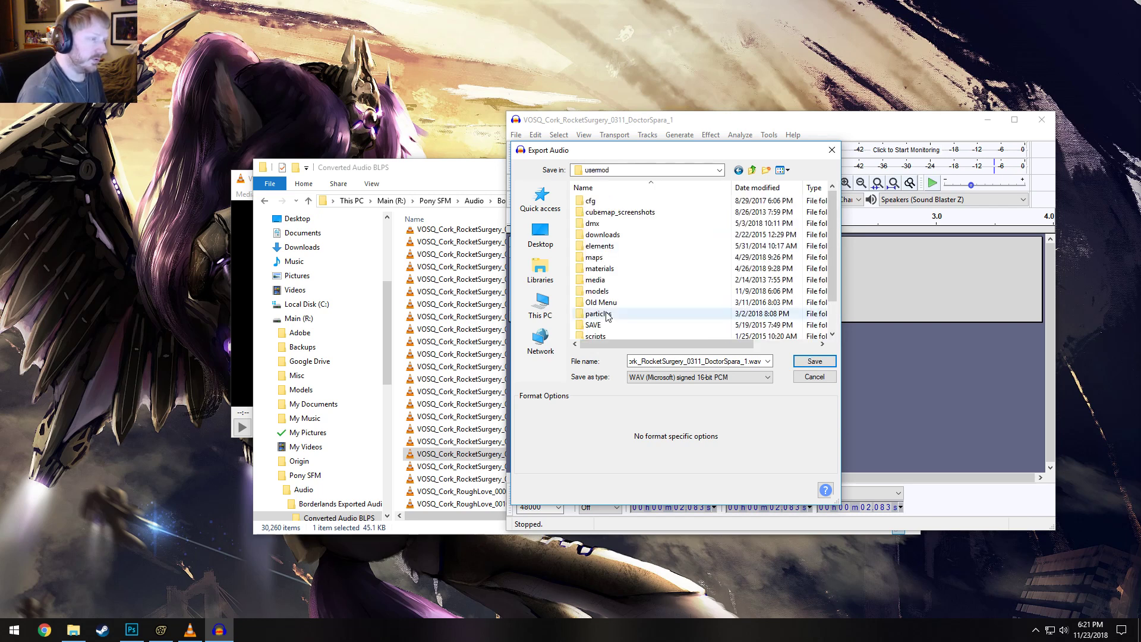
pyautogui.scroll(-1, 609, 317)
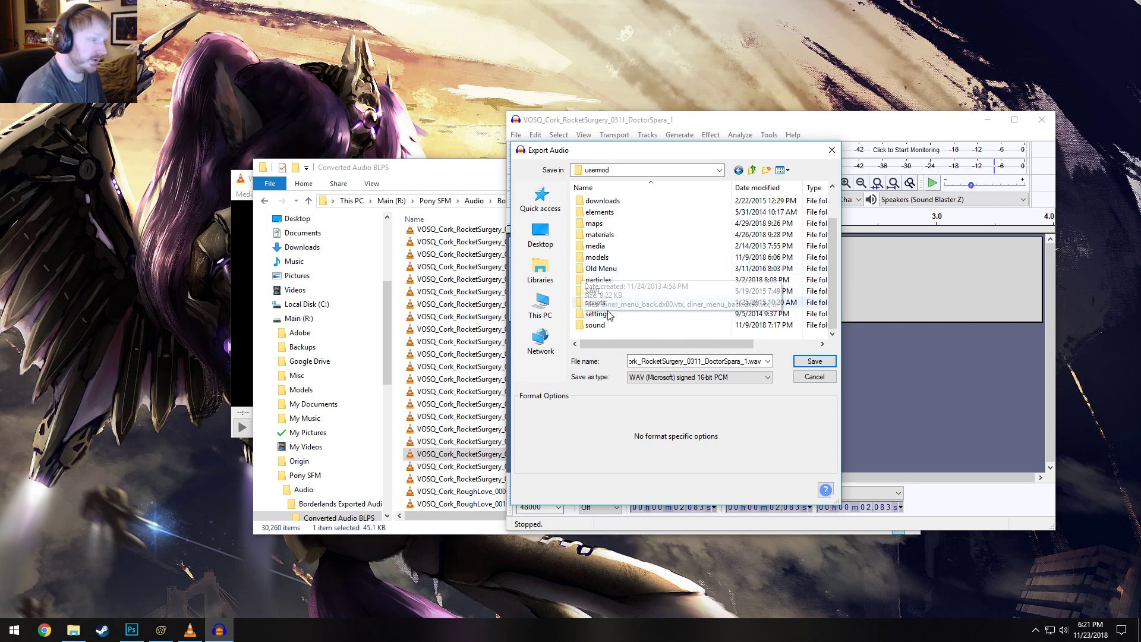
pyautogui.doubleClick(603, 325)
# Base the file name on the existing Doctor Spara clips, export as "Doctor Spara - Science.wav", and accept the metadata tags
pyautogui.scroll(-15, 618, 268)
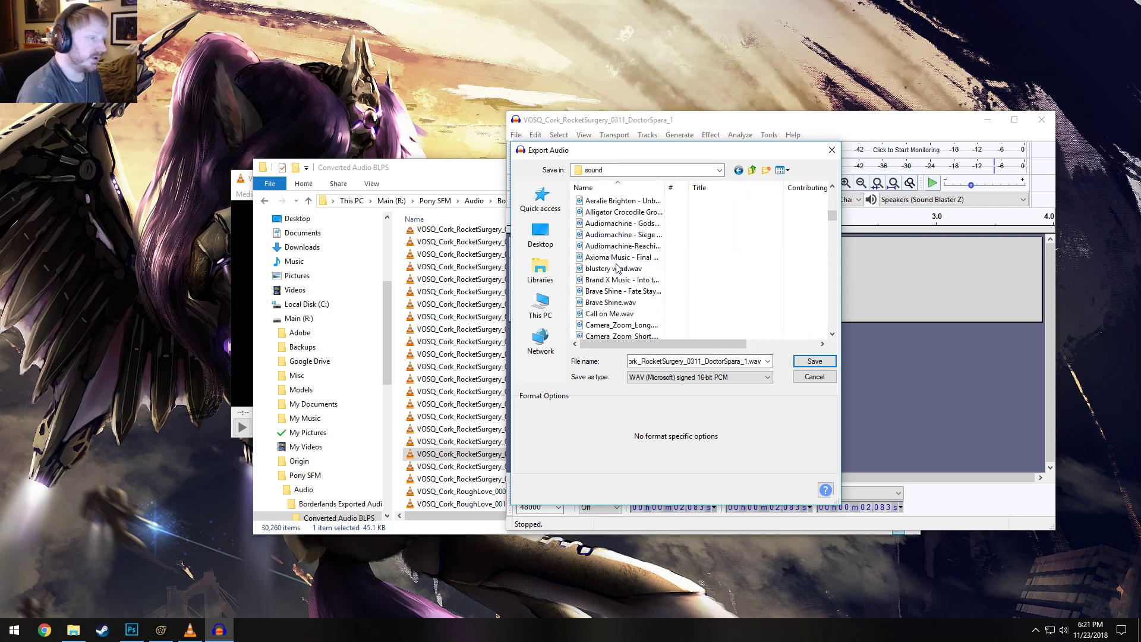
pyautogui.click(621, 279)
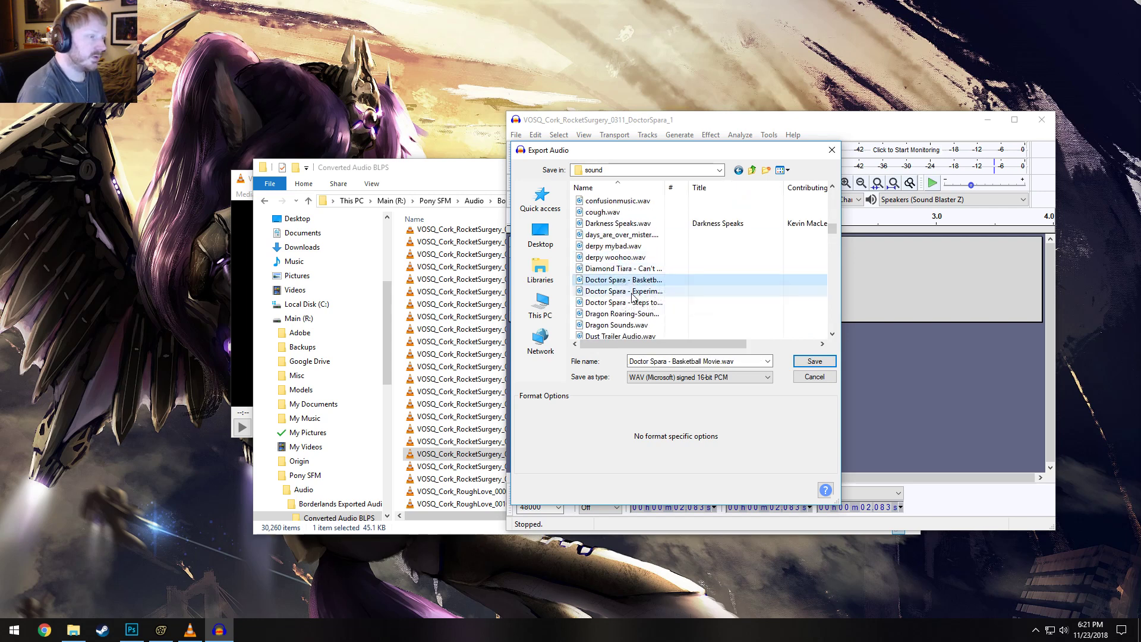
pyautogui.click(669, 361)
pyautogui.moveTo(669, 361); pyautogui.dragTo(677, 363)
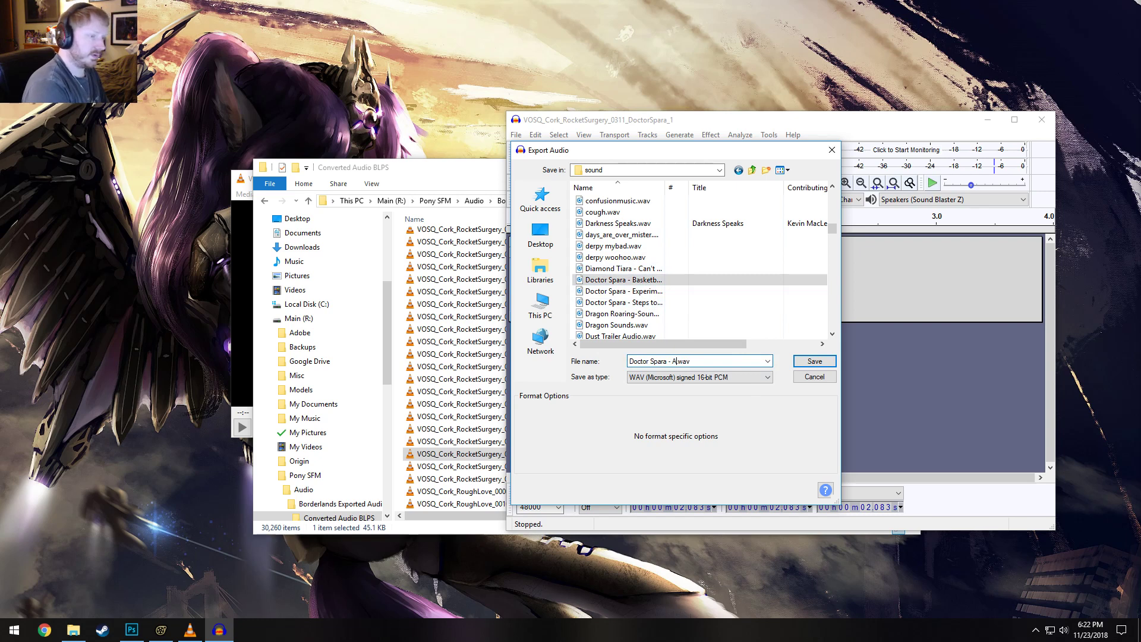
pyautogui.write('Science')
pyautogui.press('Return')
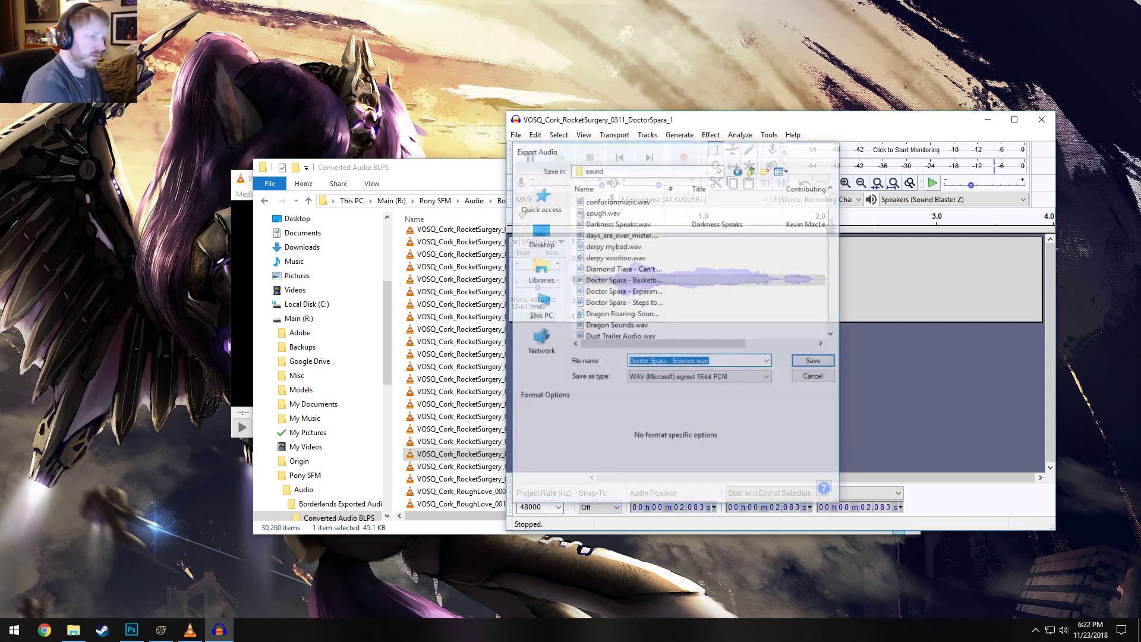
pyautogui.click(865, 426)
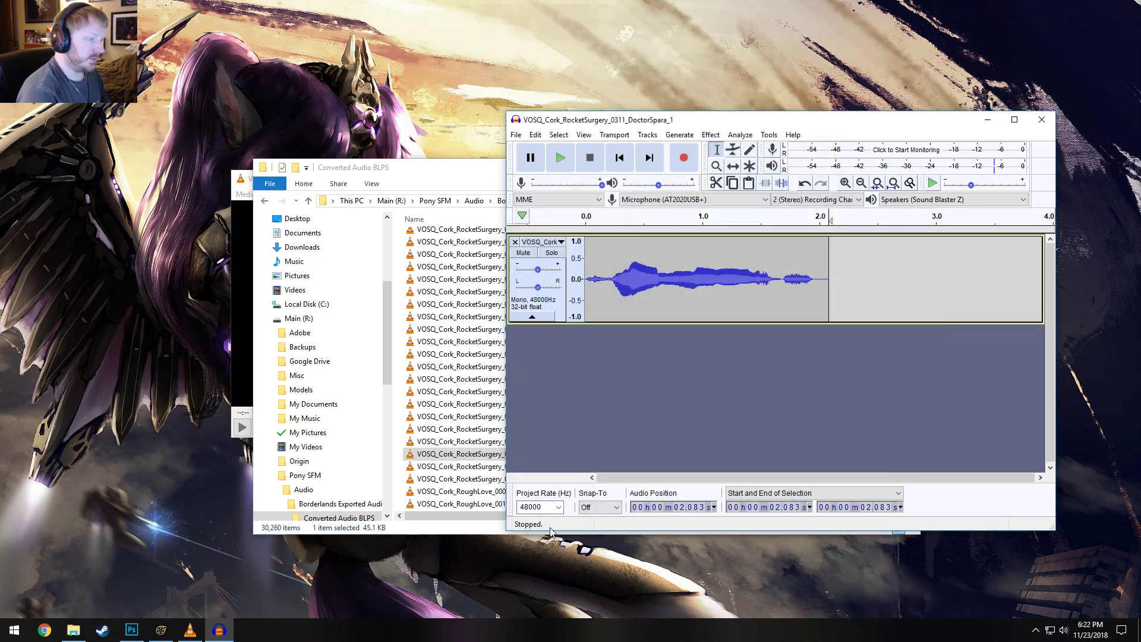
# Set the project rate to 44100 Hz and start exporting the trimmed clip as WAV again
pyautogui.click(558, 507)
pyautogui.click(538, 563)
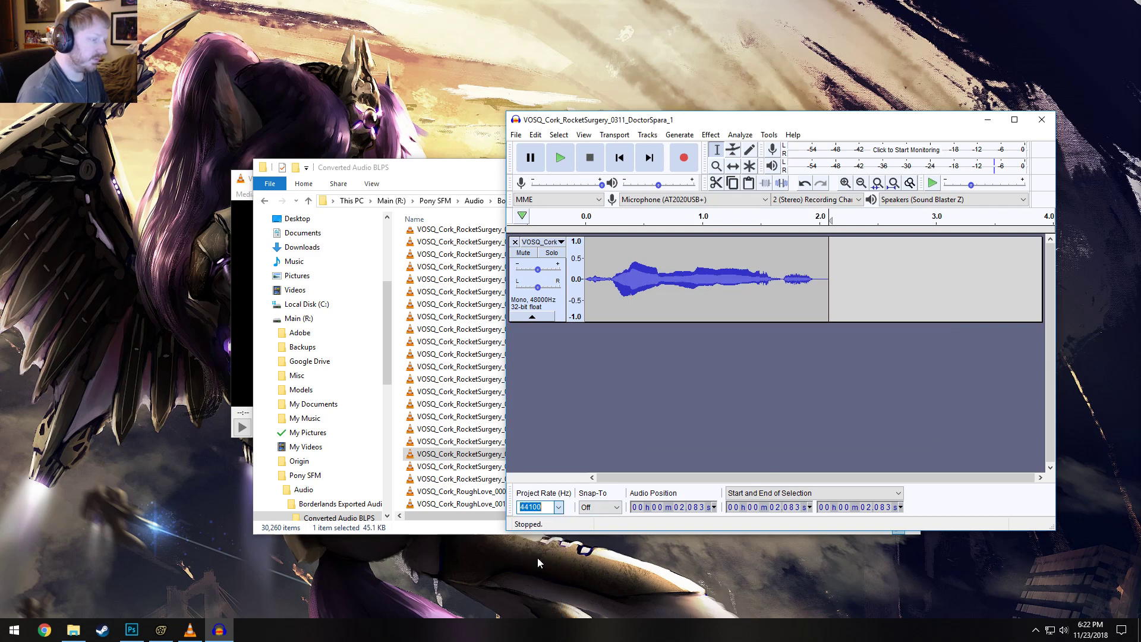
pyautogui.click(514, 135)
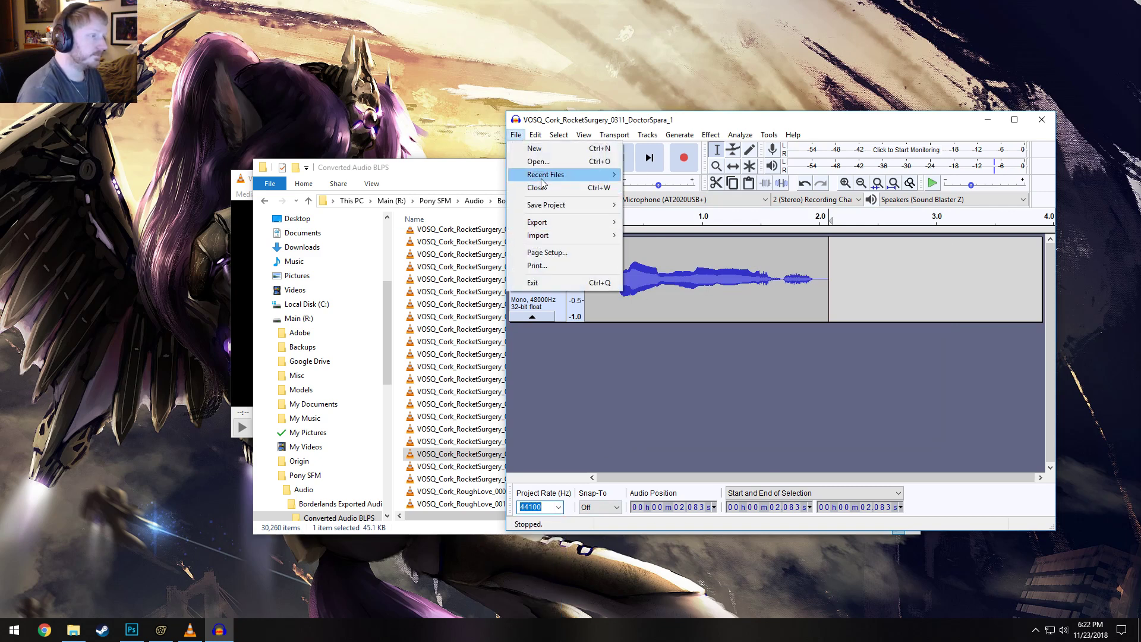
pyautogui.moveTo(547, 222)
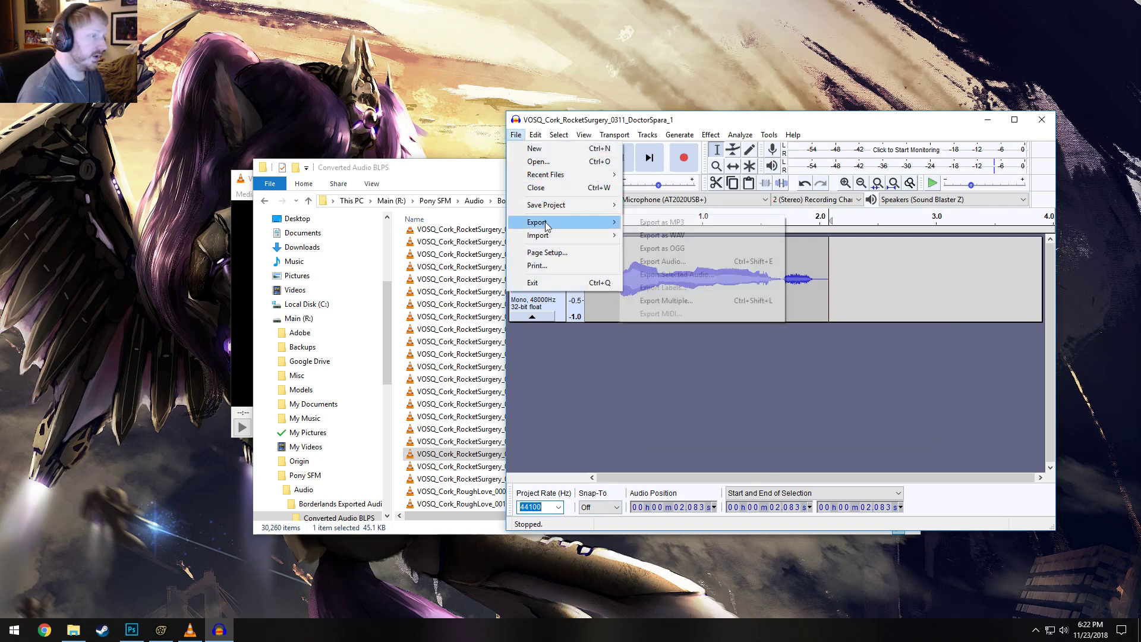
pyautogui.click(660, 236)
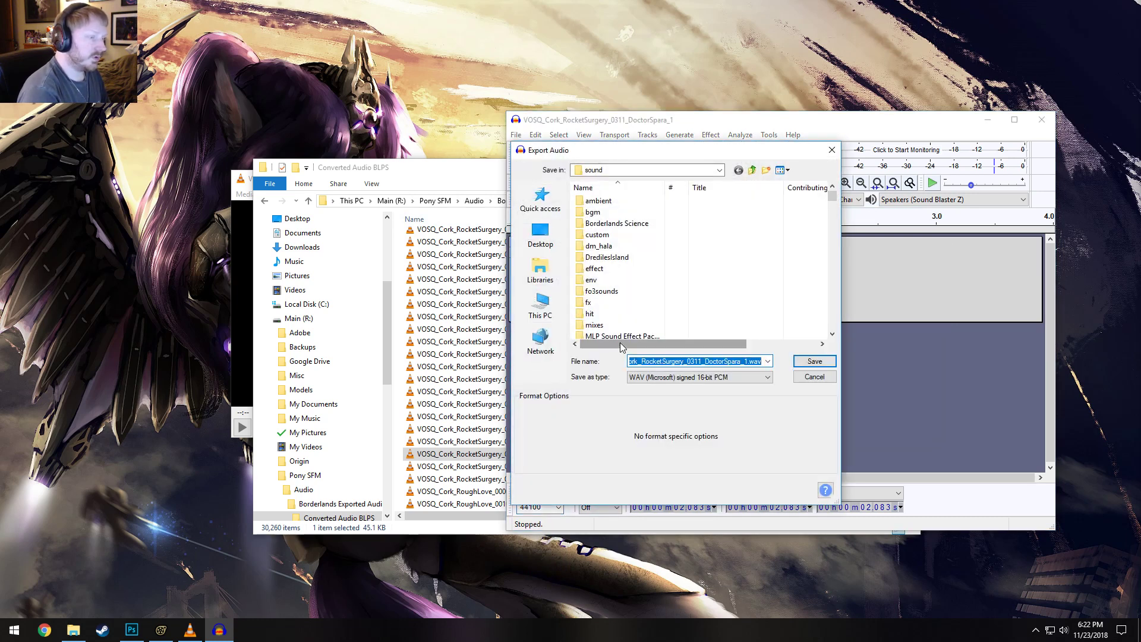
# Export over the existing "Doctor Spara - Science.wav" in the sound folder, leaving the metadata tags blank
pyautogui.scroll(-10, 622, 300)
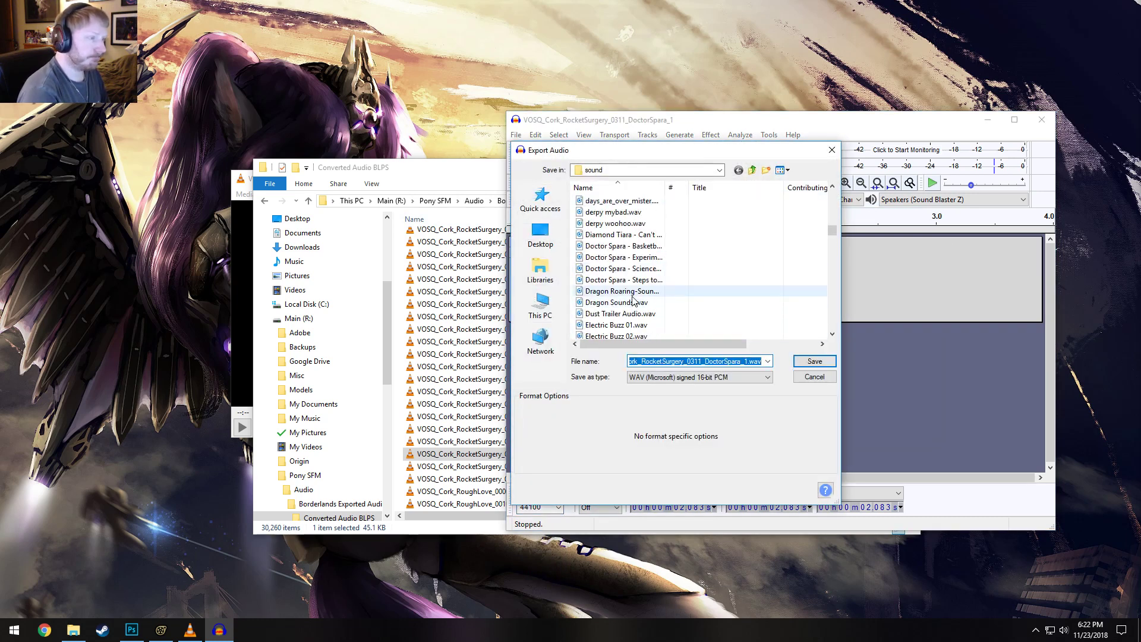
pyautogui.click(646, 269)
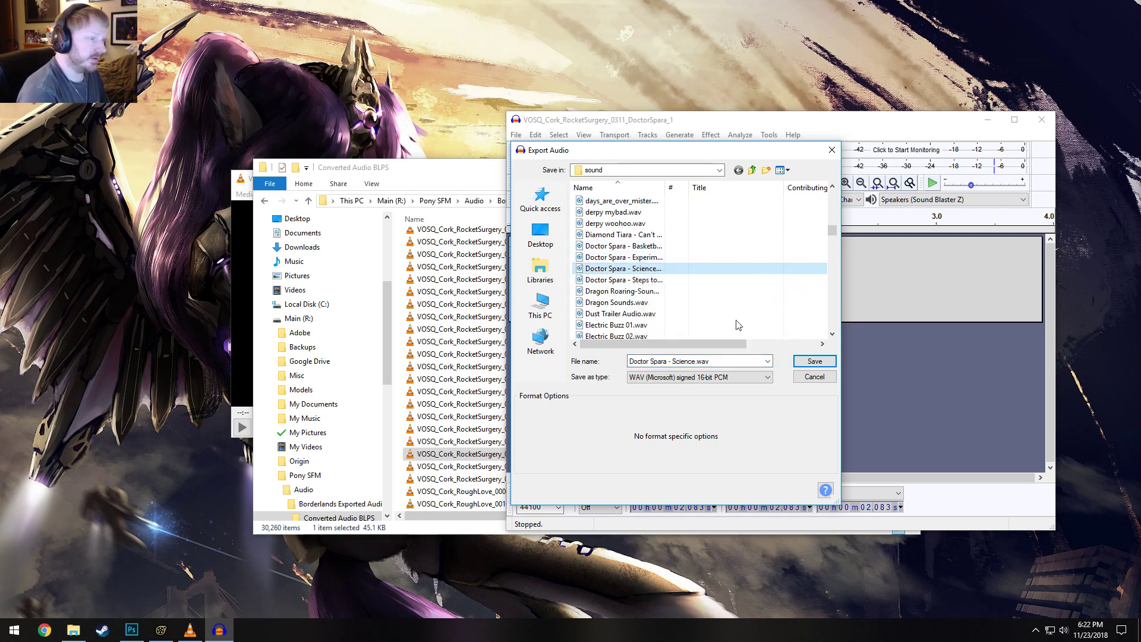
pyautogui.click(811, 360)
pyautogui.click(871, 331)
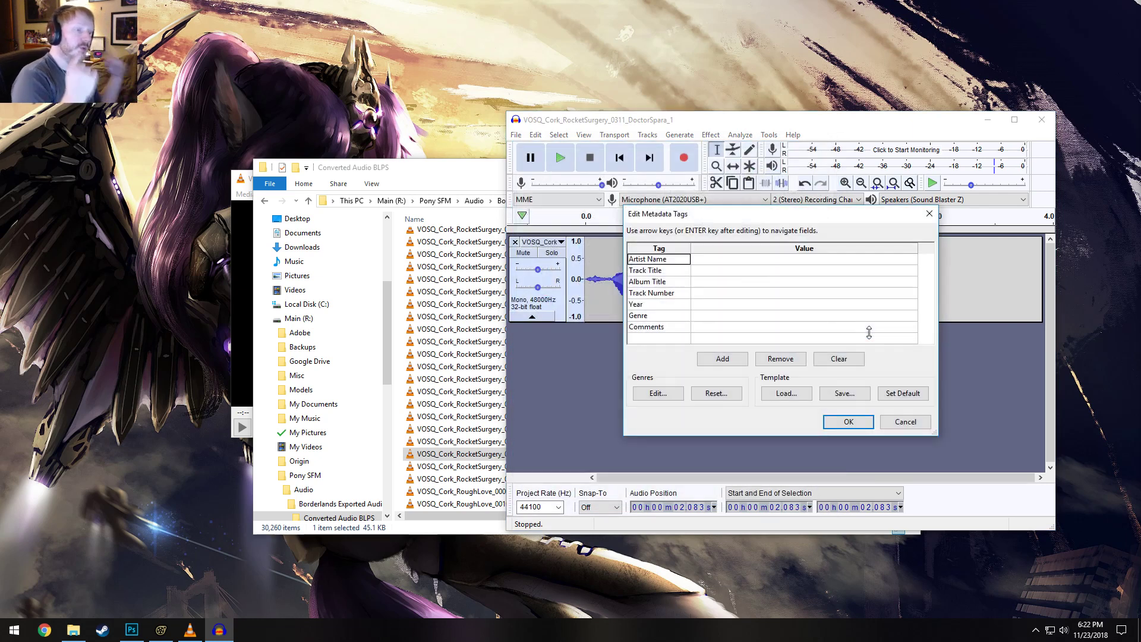
pyautogui.click(838, 421)
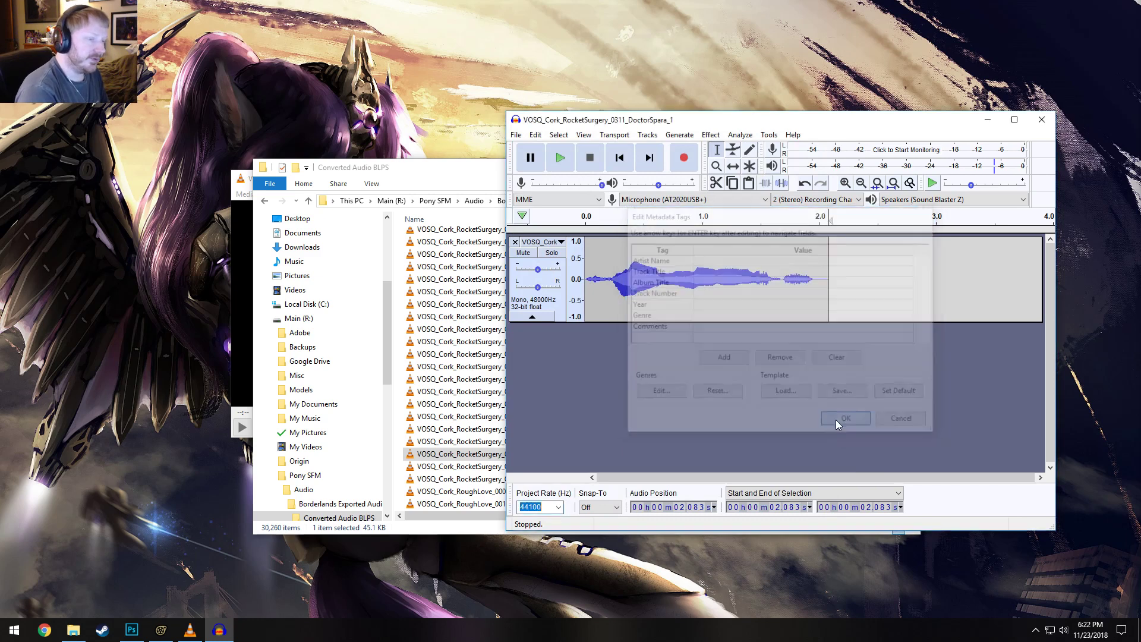
# Close the Audacity project without saving it and switch back to Source Filmmaker
pyautogui.click(1043, 121)
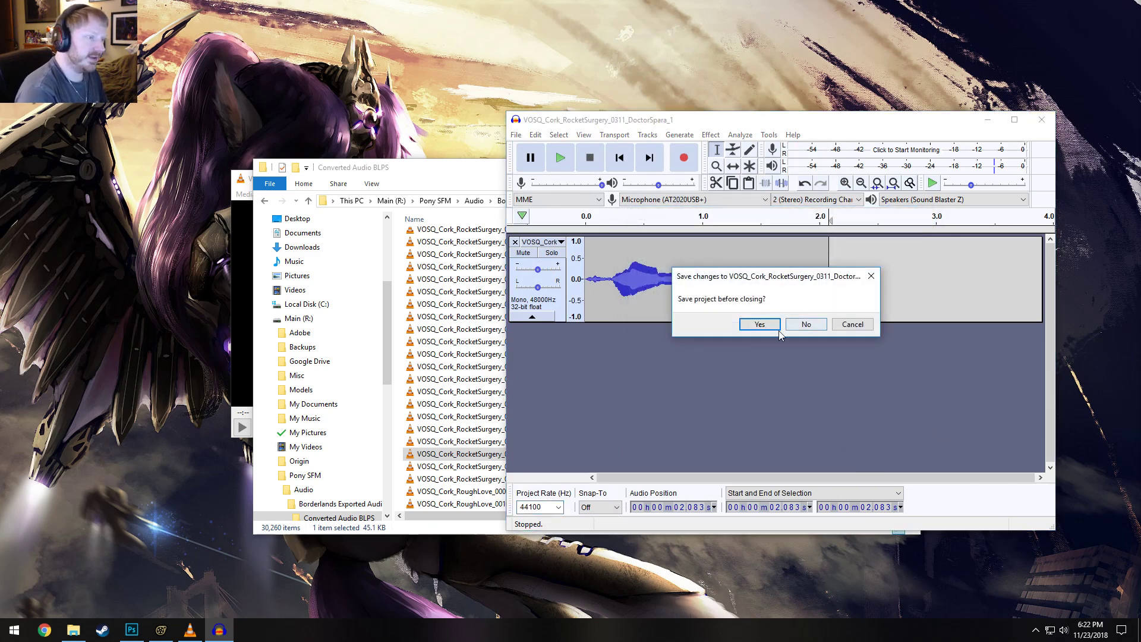
pyautogui.click(797, 328)
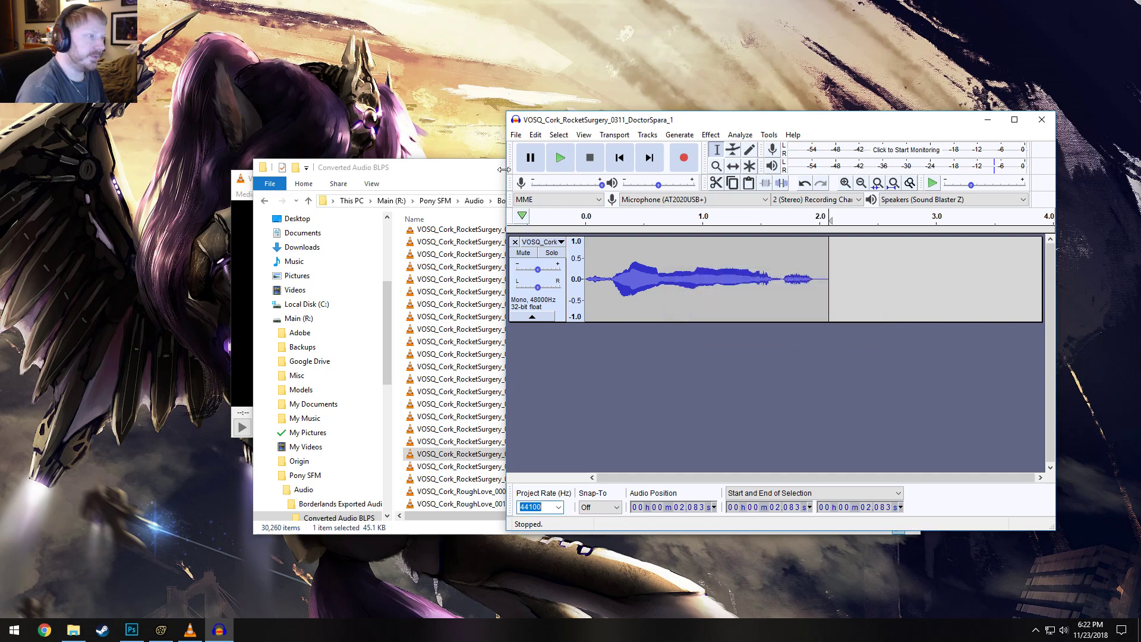
pyautogui.click(160, 630)
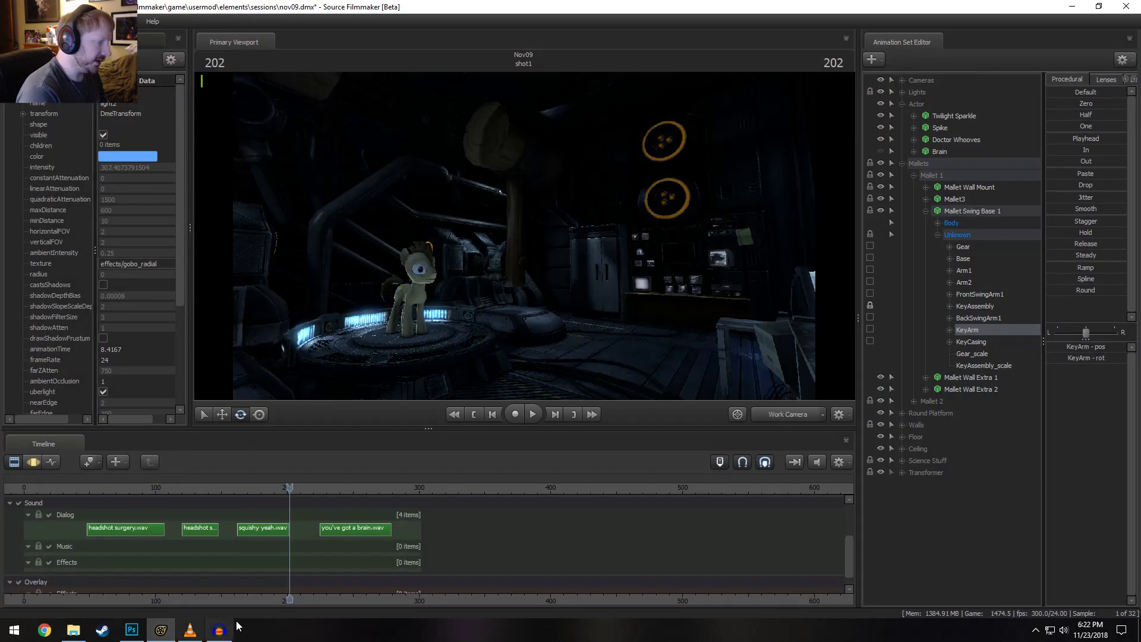
pyautogui.rightClick(299, 531)
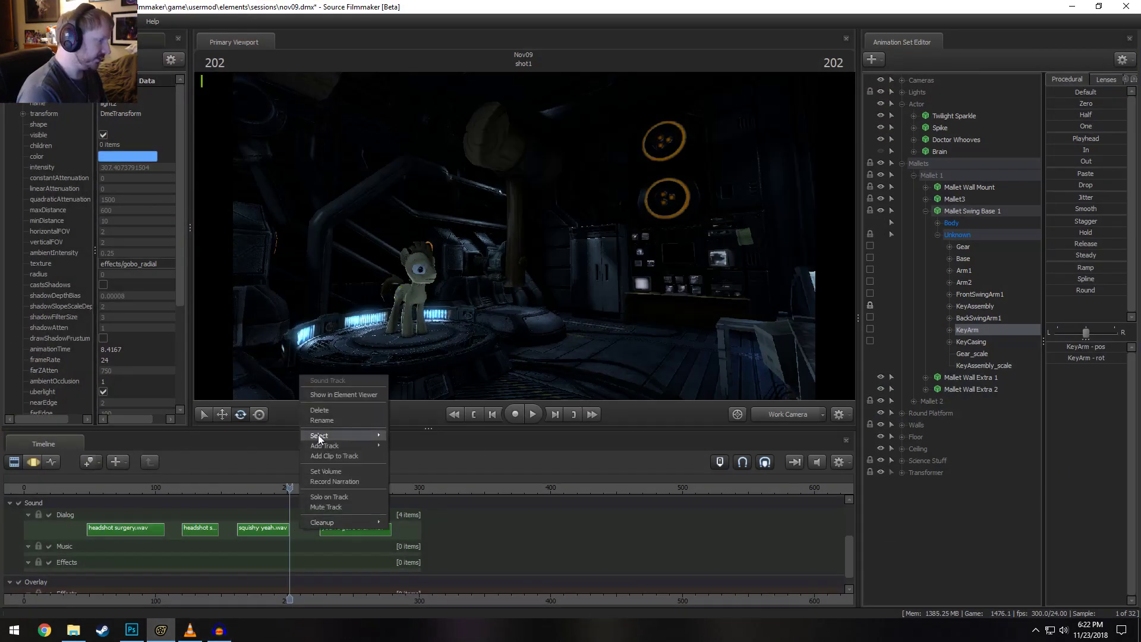
pyautogui.moveTo(335, 447)
pyautogui.click(407, 468)
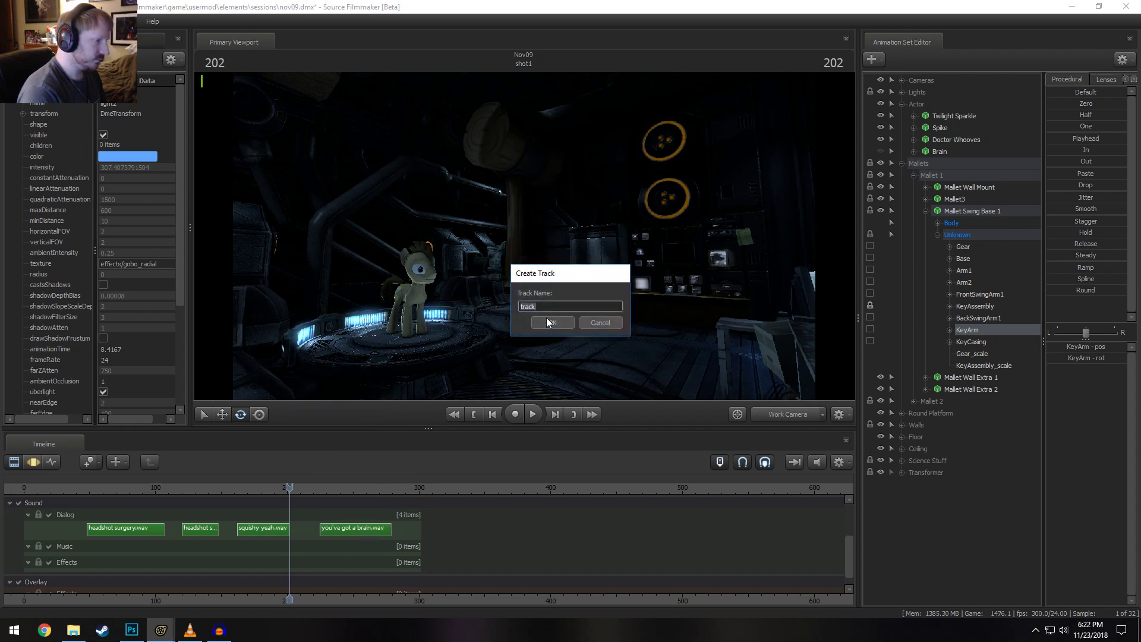
pyautogui.click(589, 321)
# Add "doctor spara - science.wav" to the Dialog track at frame 202, filtering the WAV list by "science"
pyautogui.rightClick(307, 526)
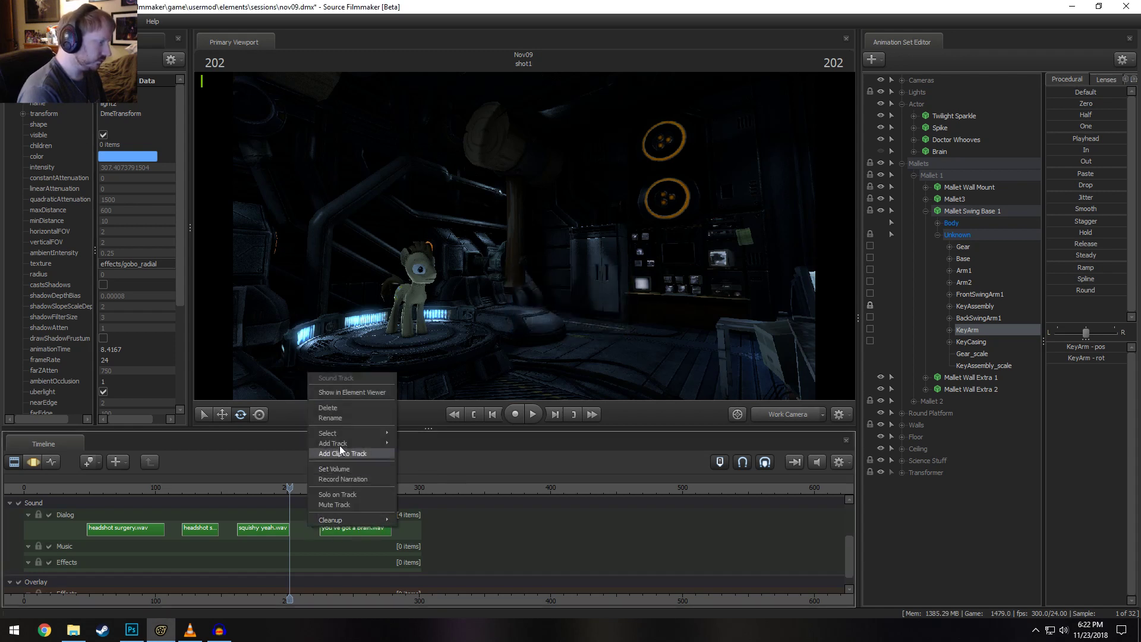
pyautogui.click(346, 451)
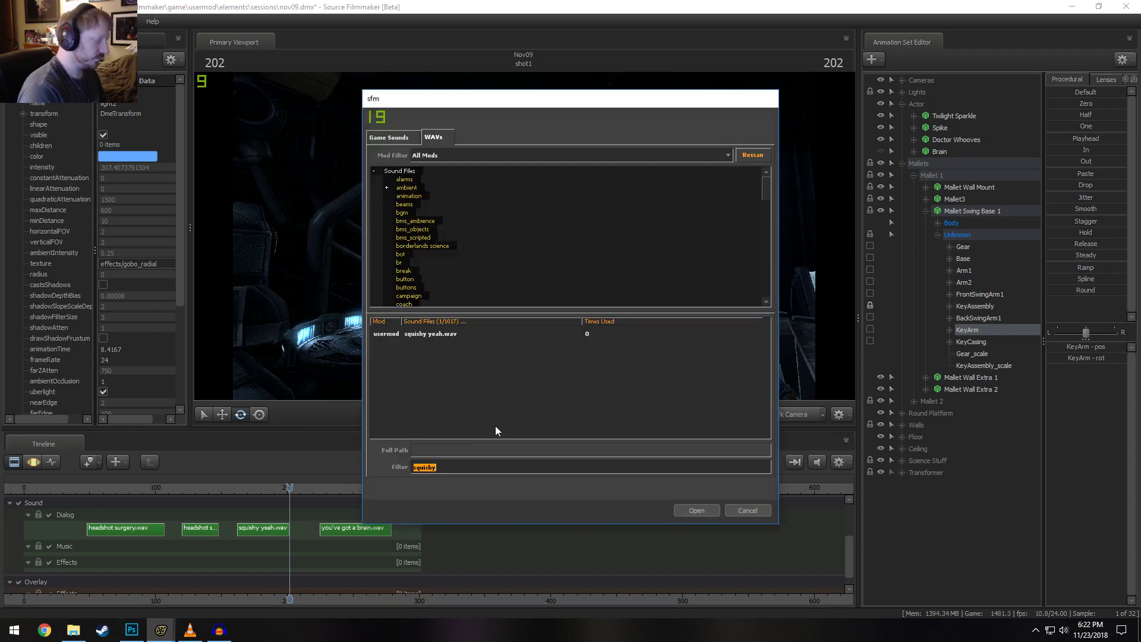
pyautogui.write('science')
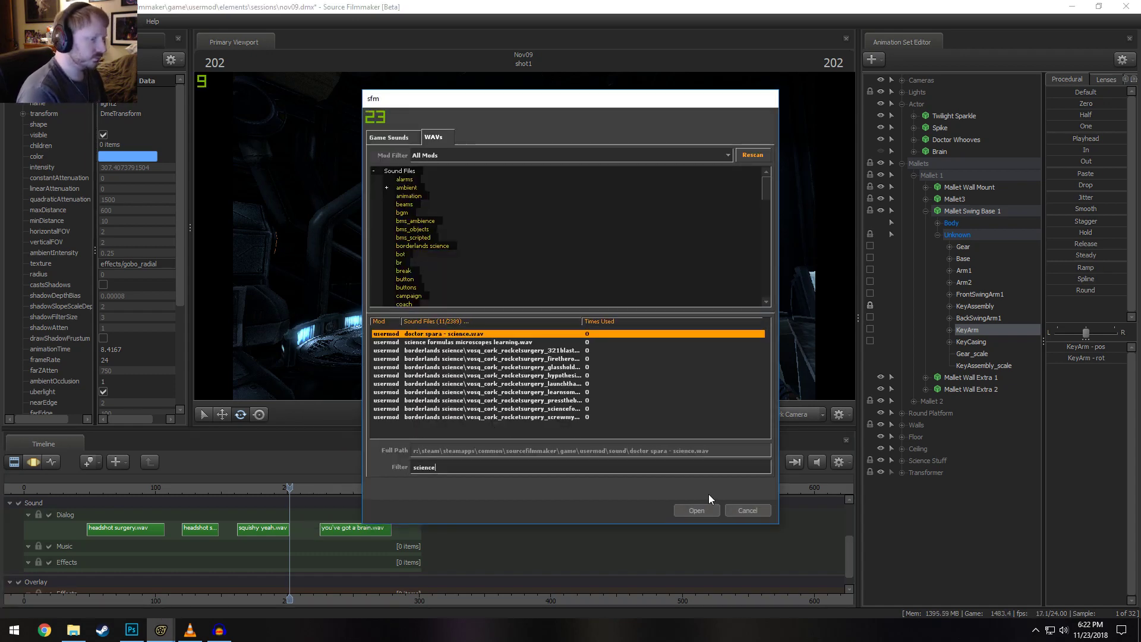
pyautogui.click(710, 512)
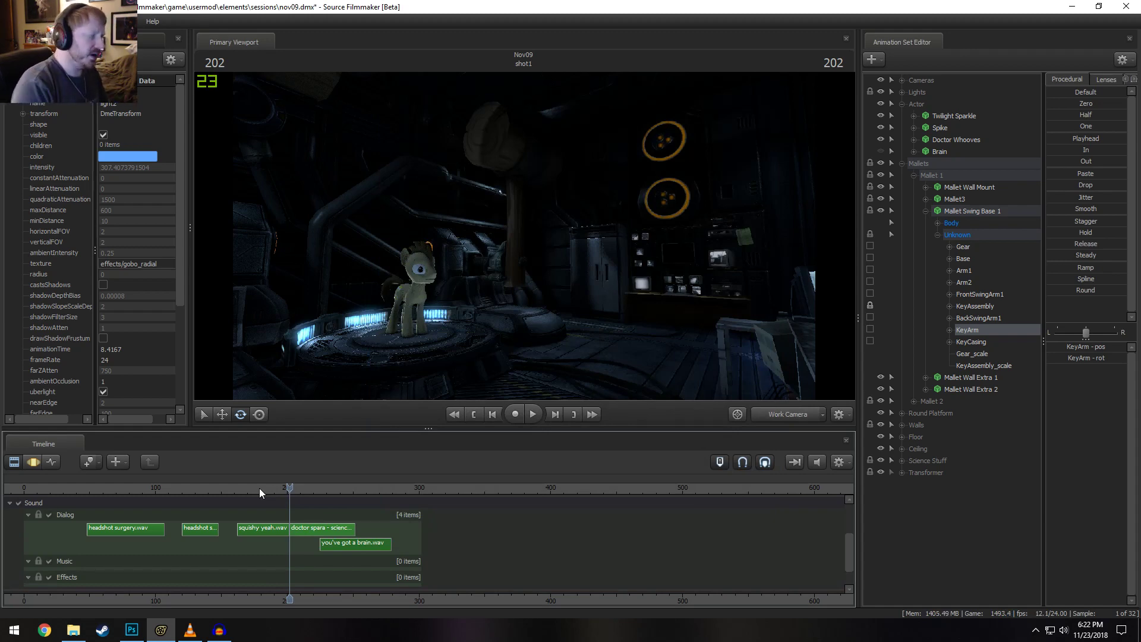
# Switch to File Explorer and open the Main (R:) drive from This PC
pyautogui.click(73, 630)
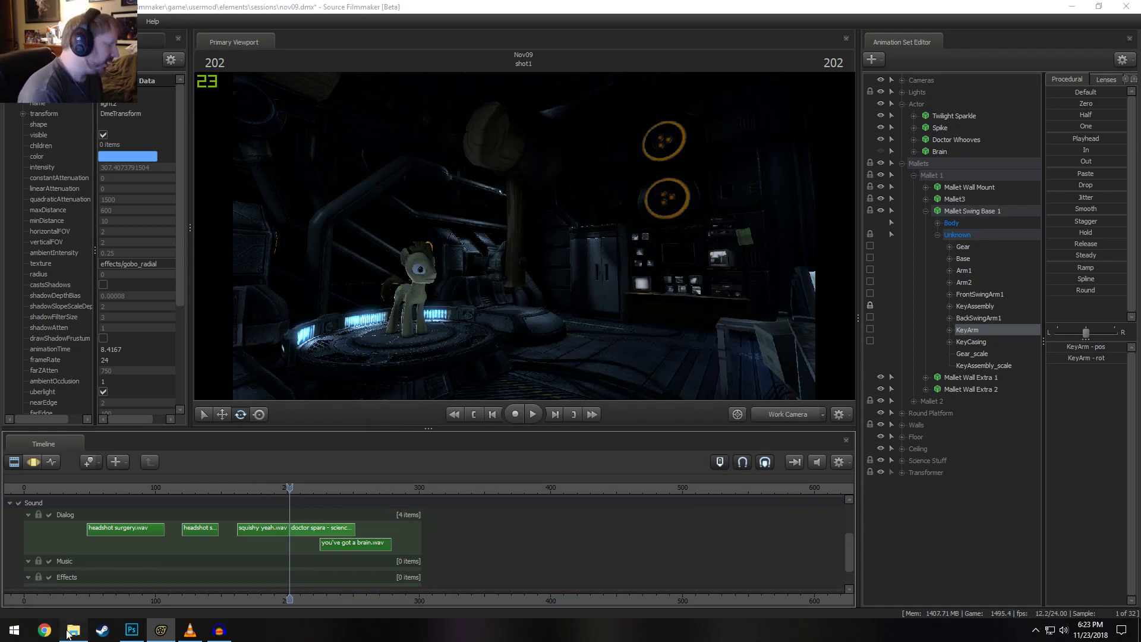
pyautogui.scroll(4, 383, 246)
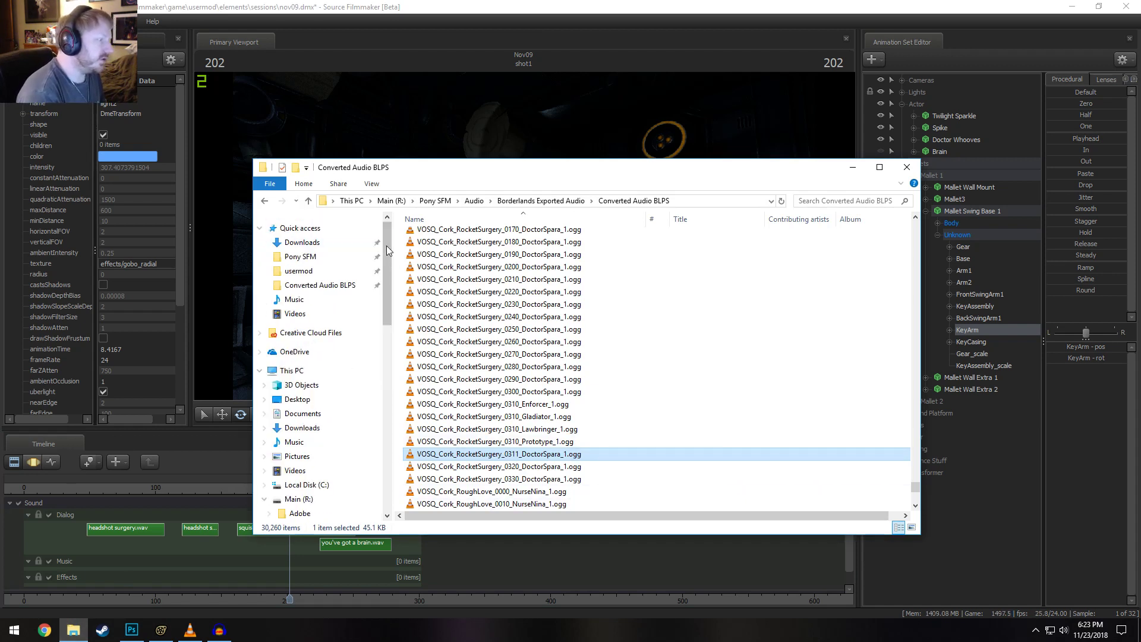
pyautogui.click(288, 370)
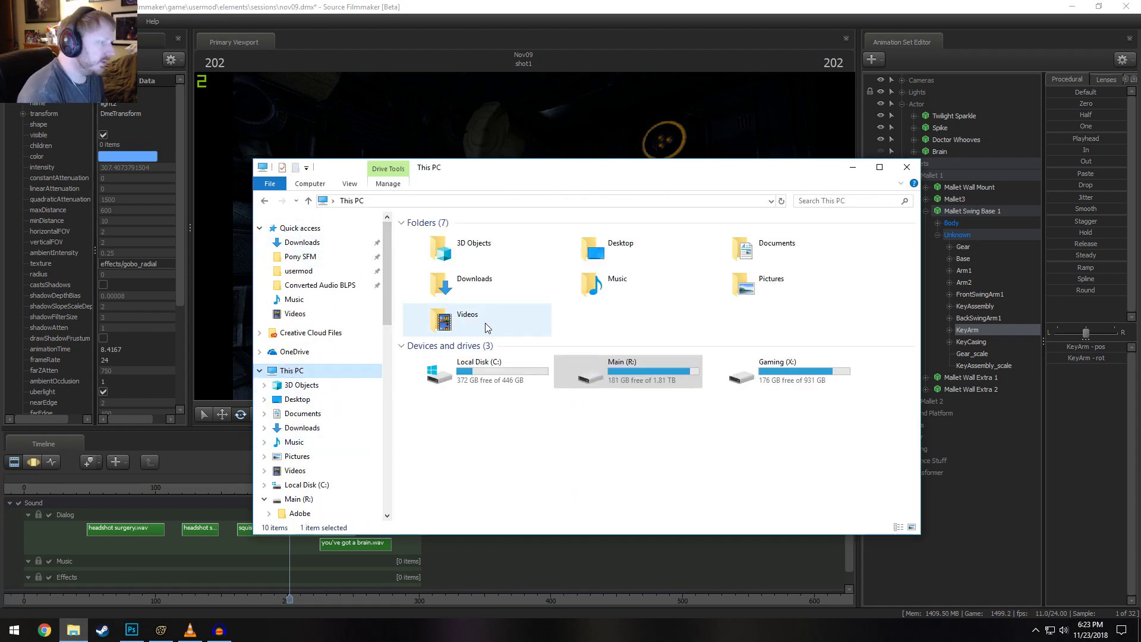
pyautogui.click(494, 382)
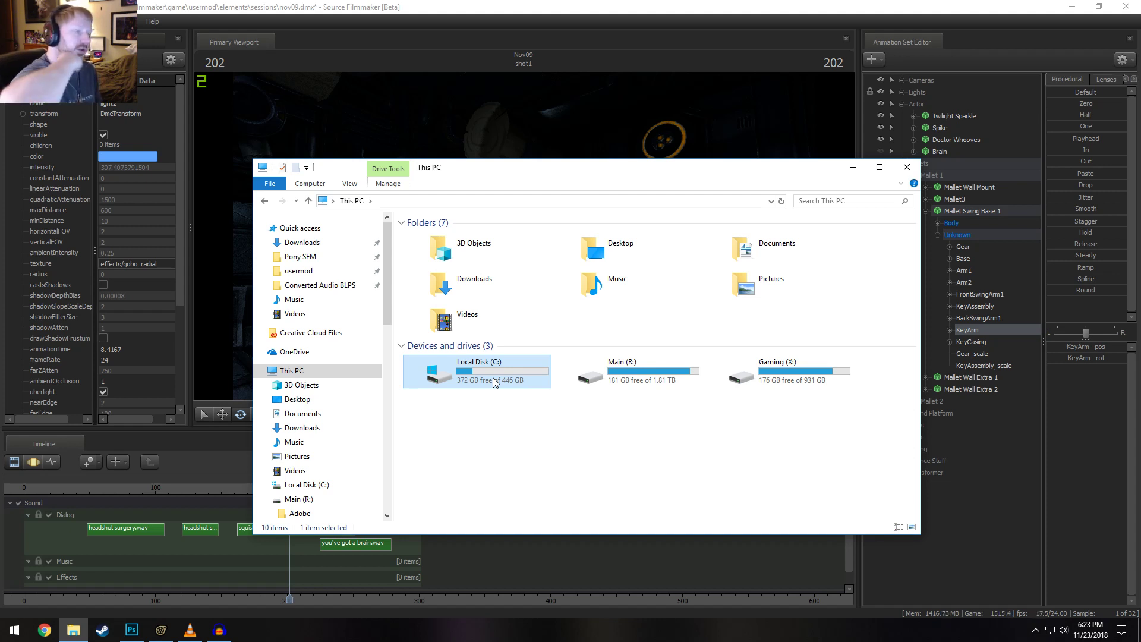
pyautogui.click(669, 372)
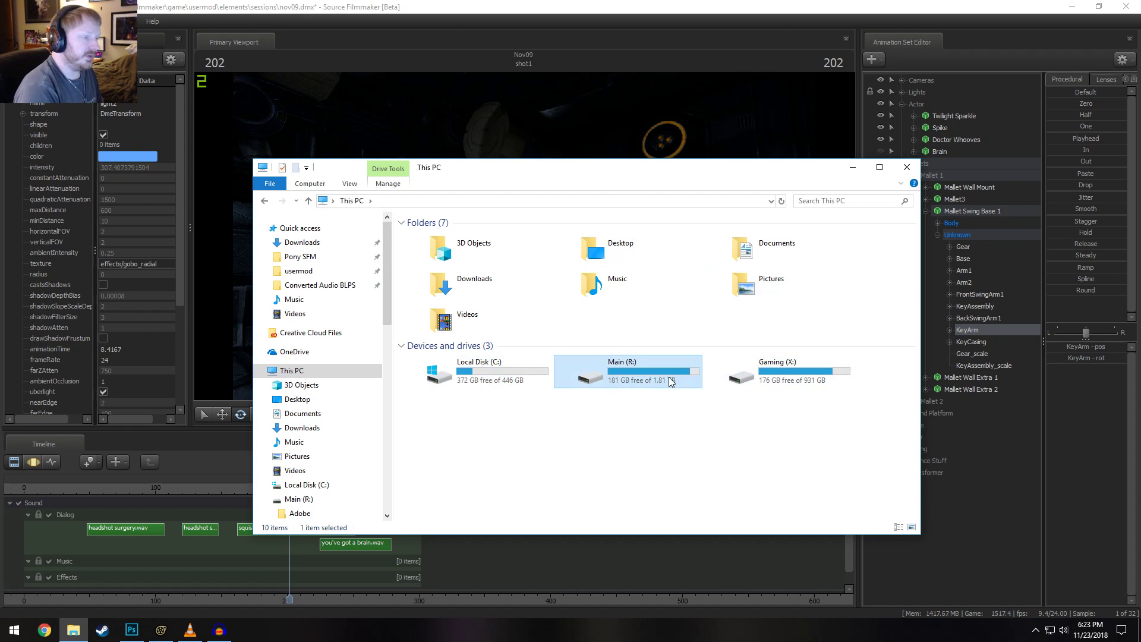
pyautogui.doubleClick(588, 367)
# Look through the Program Files, Program Files (x86) and Bethesda.net Launcher folders, returning to the Main (R:) drive
pyautogui.doubleClick(463, 375)
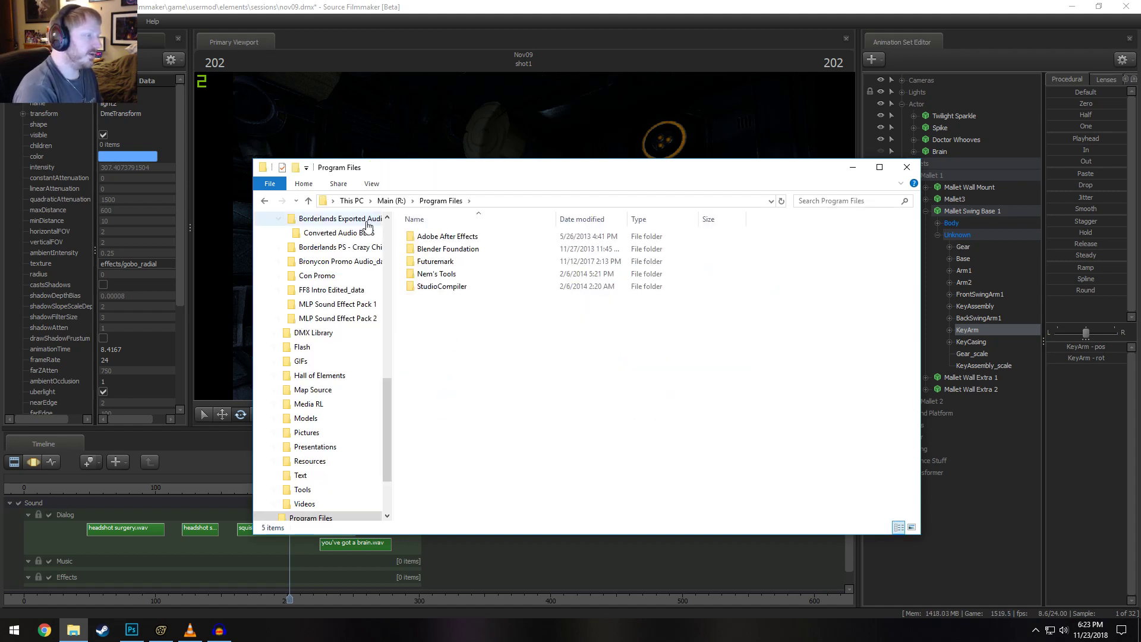
pyautogui.click(264, 200)
pyautogui.doubleClick(436, 387)
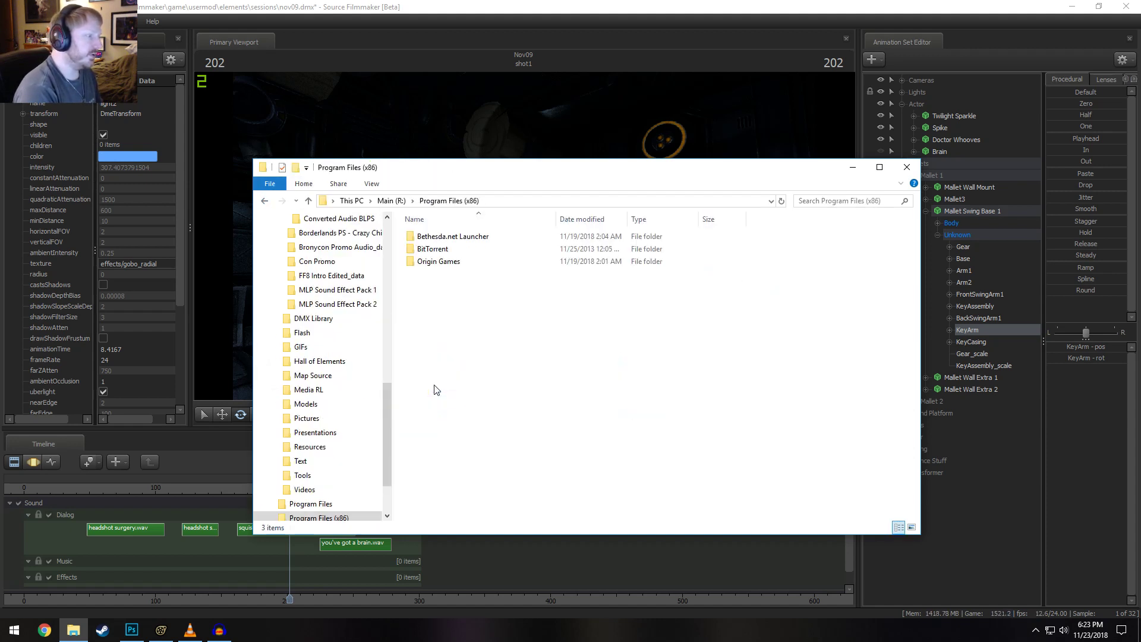
pyautogui.click(265, 200)
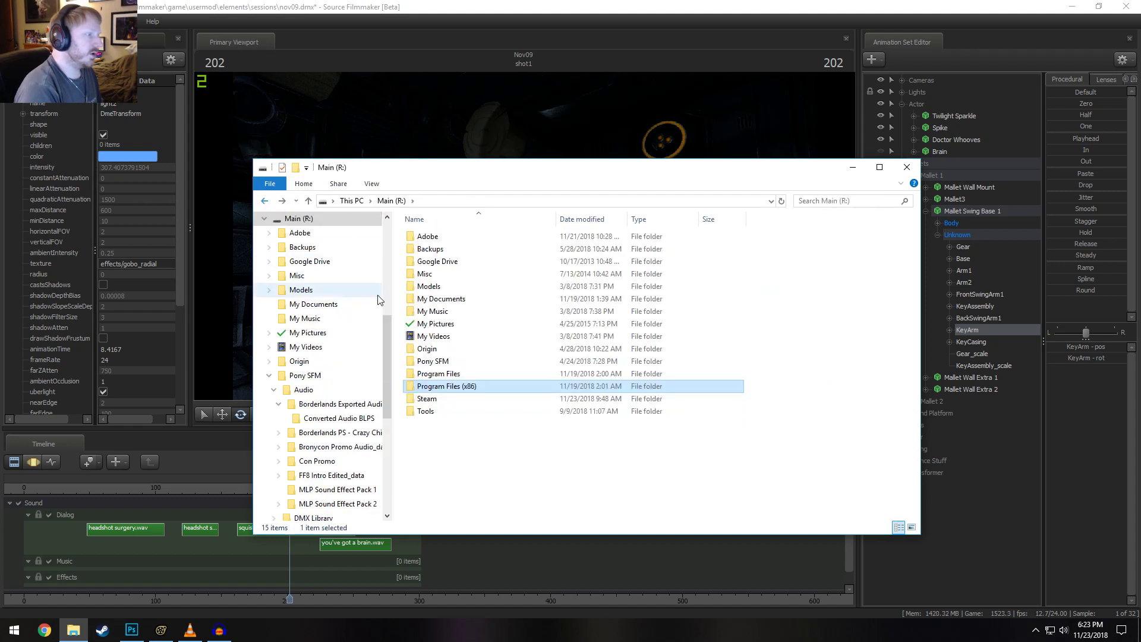
pyautogui.doubleClick(449, 387)
pyautogui.doubleClick(443, 236)
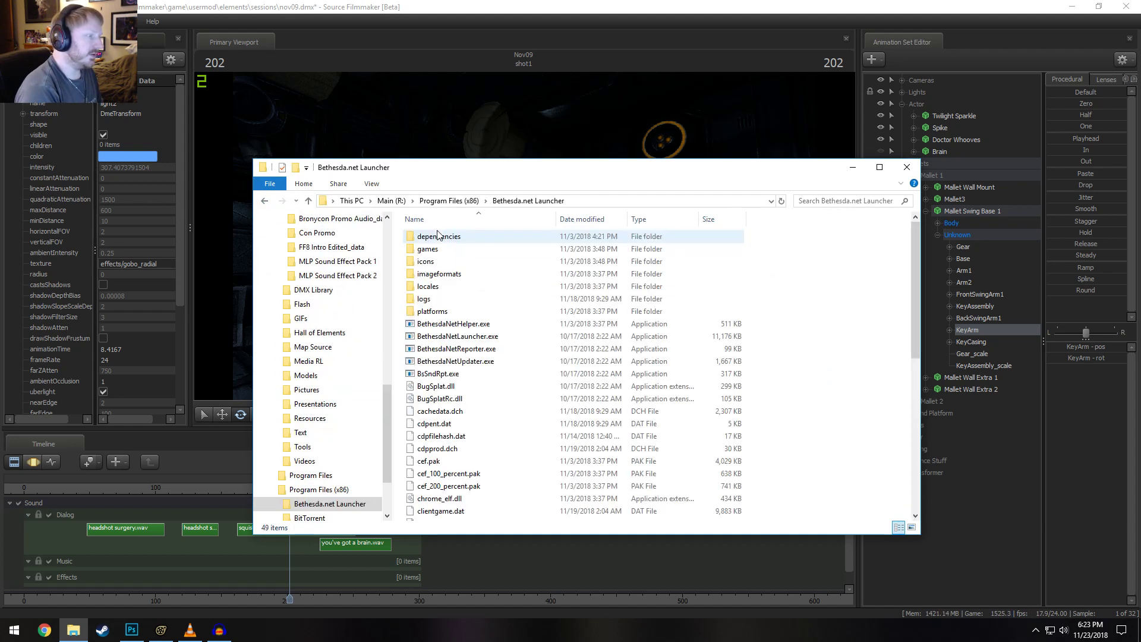
pyautogui.click(265, 200)
pyautogui.click(265, 200)
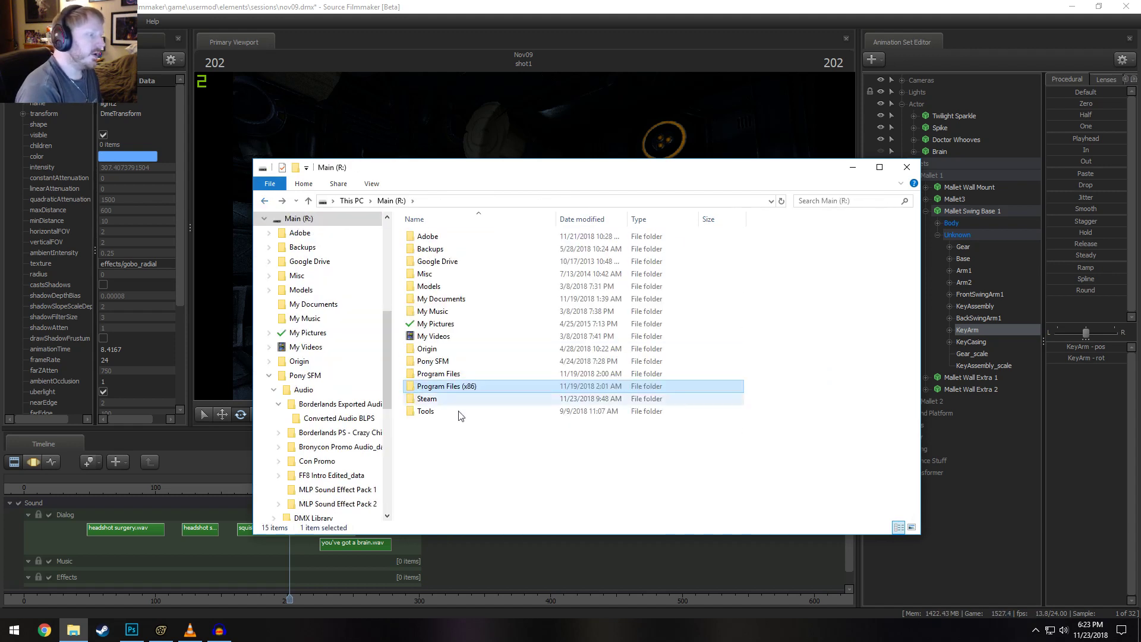
# View the contents of the Steam folder, go back to Main (R:), and minimize File Explorer
pyautogui.doubleClick(431, 398)
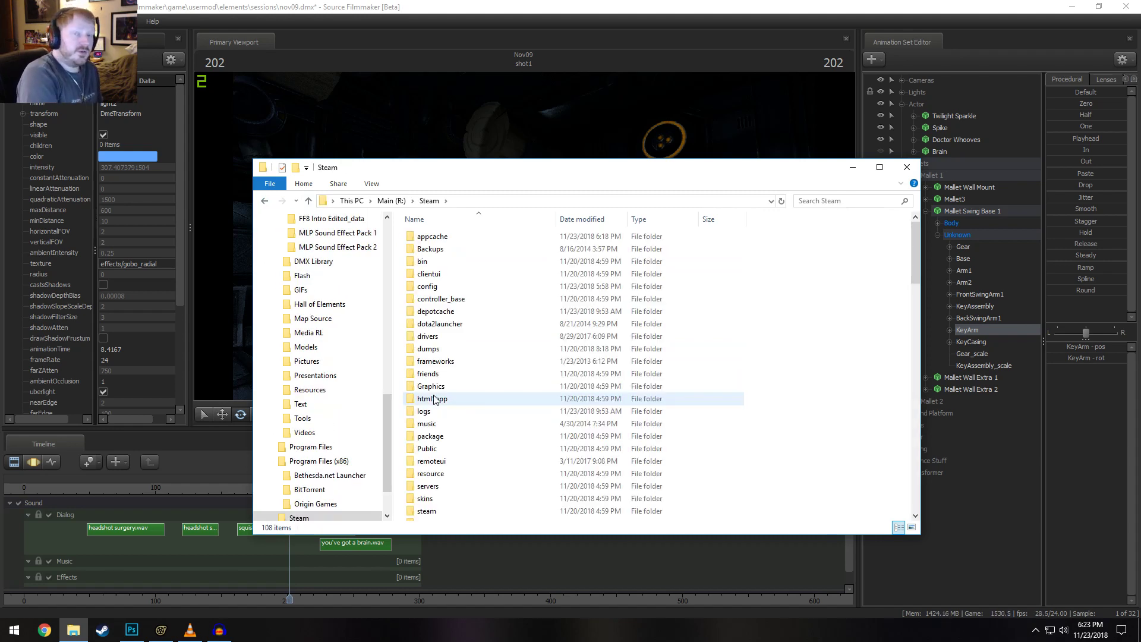
pyautogui.click(264, 200)
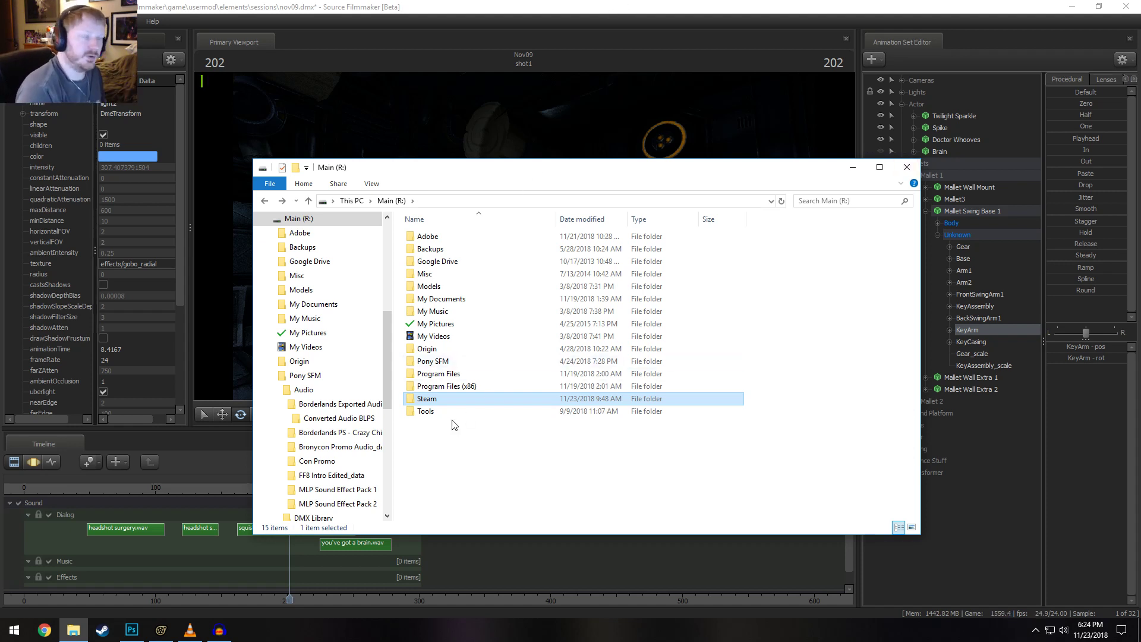
pyautogui.click(853, 166)
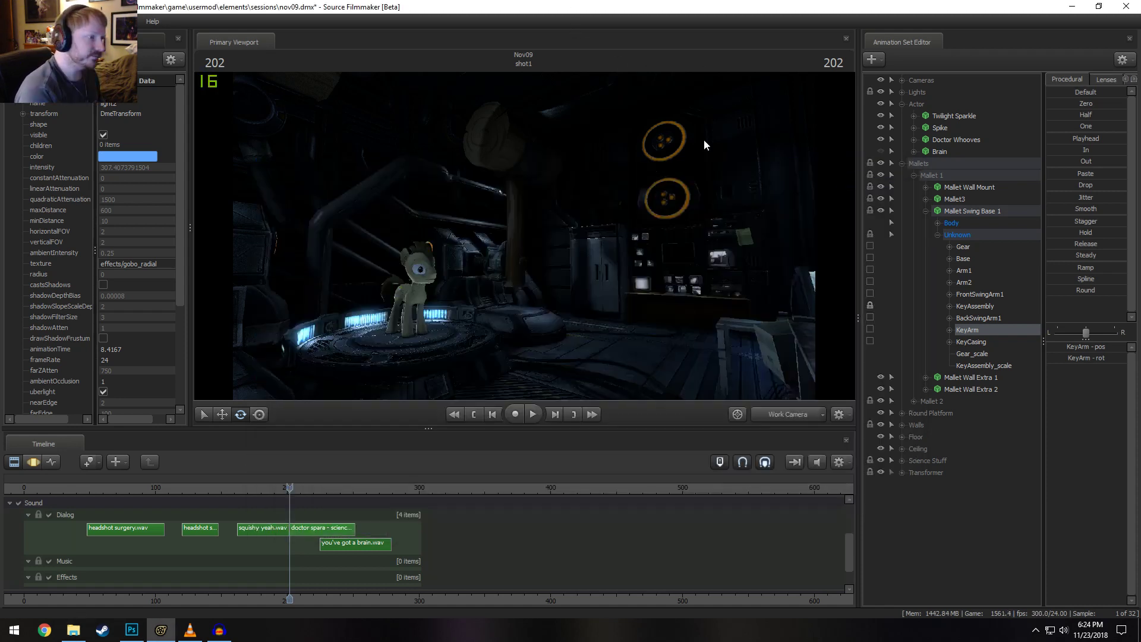
# Move the playhead to frame 183 and reframe the work camera to include Twilight Sparkle beside the doctor's platform
pyautogui.moveTo(294, 491); pyautogui.dragTo(265, 481)
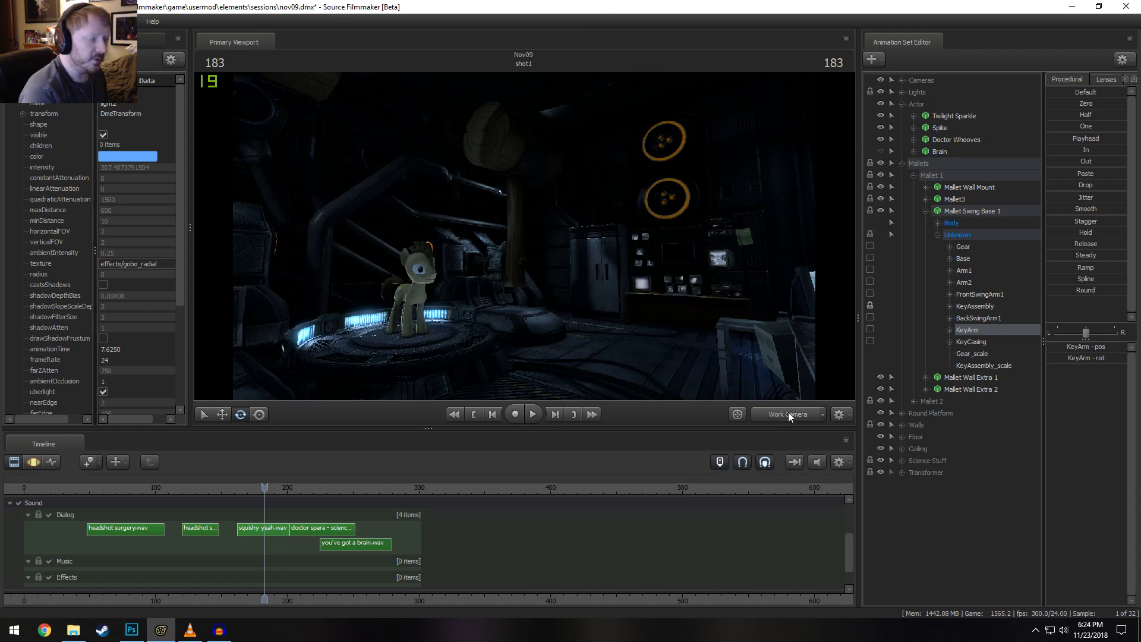
pyautogui.moveTo(737, 287); pyautogui.dragTo(674, 301)
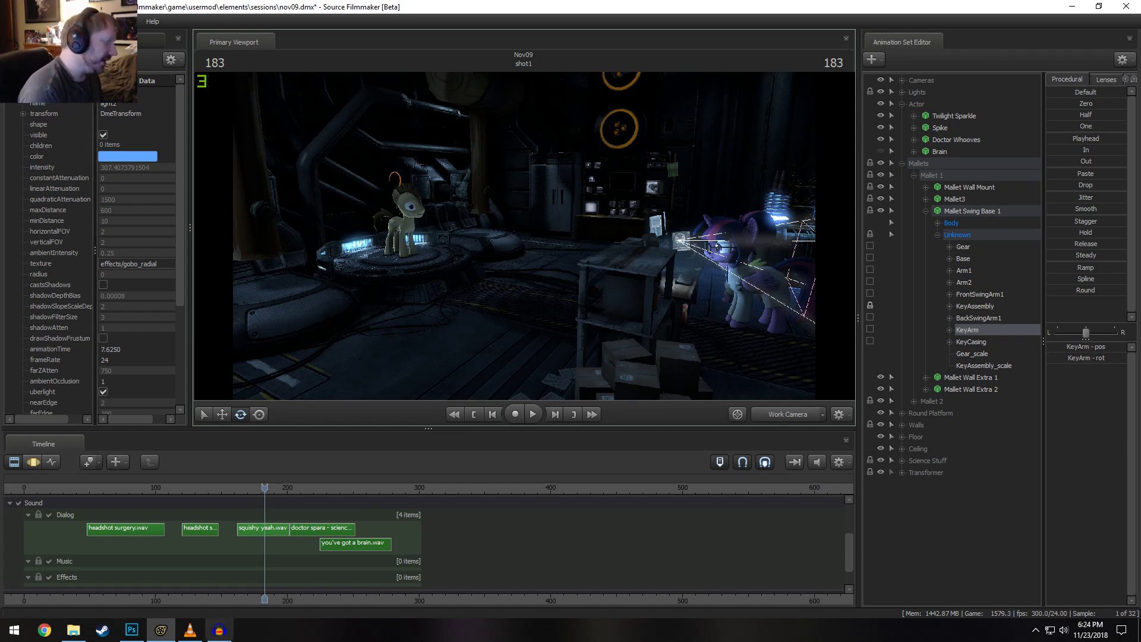
# Switch to File Explorer and open the This PC overview of the drives
pyautogui.click(73, 630)
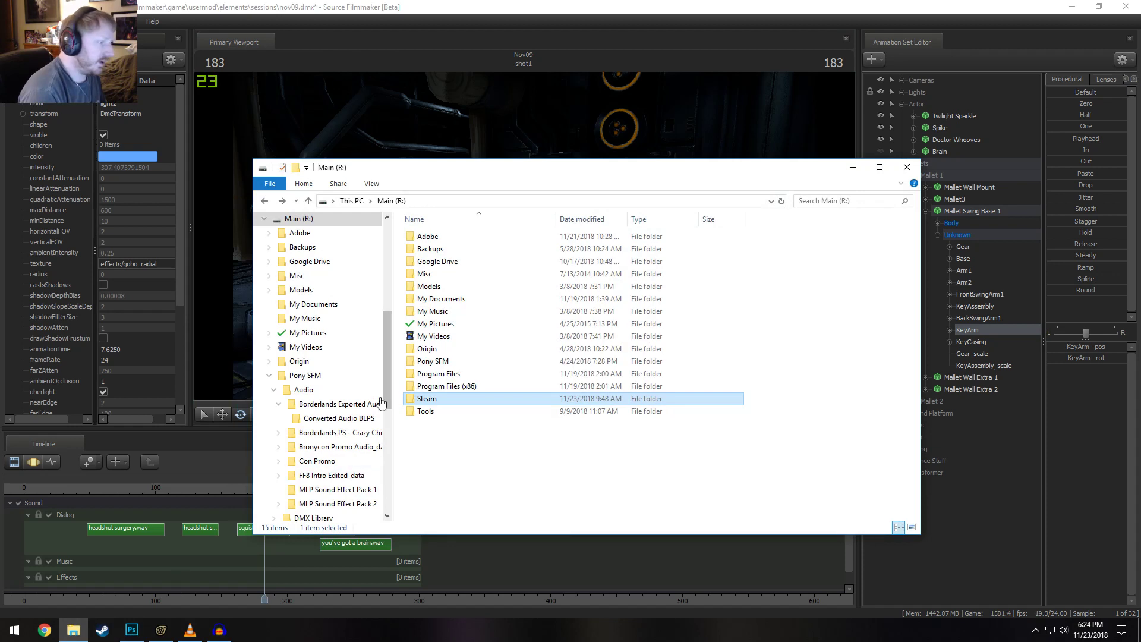
pyautogui.scroll(1, 312, 321)
pyautogui.click(298, 275)
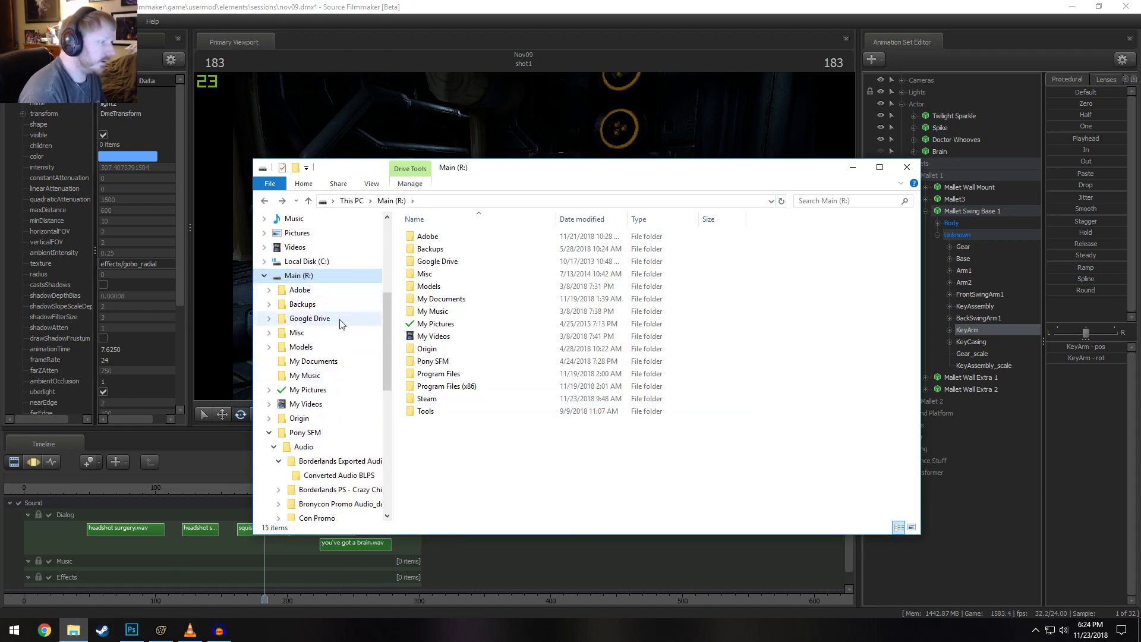
pyautogui.scroll(3, 300, 269)
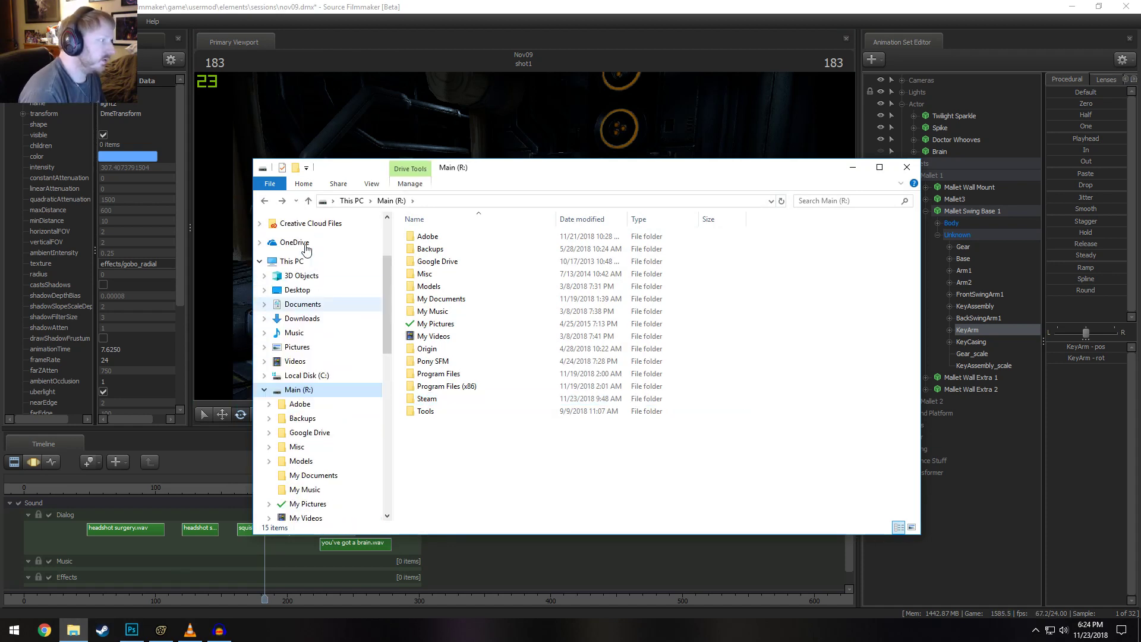
pyautogui.click(308, 264)
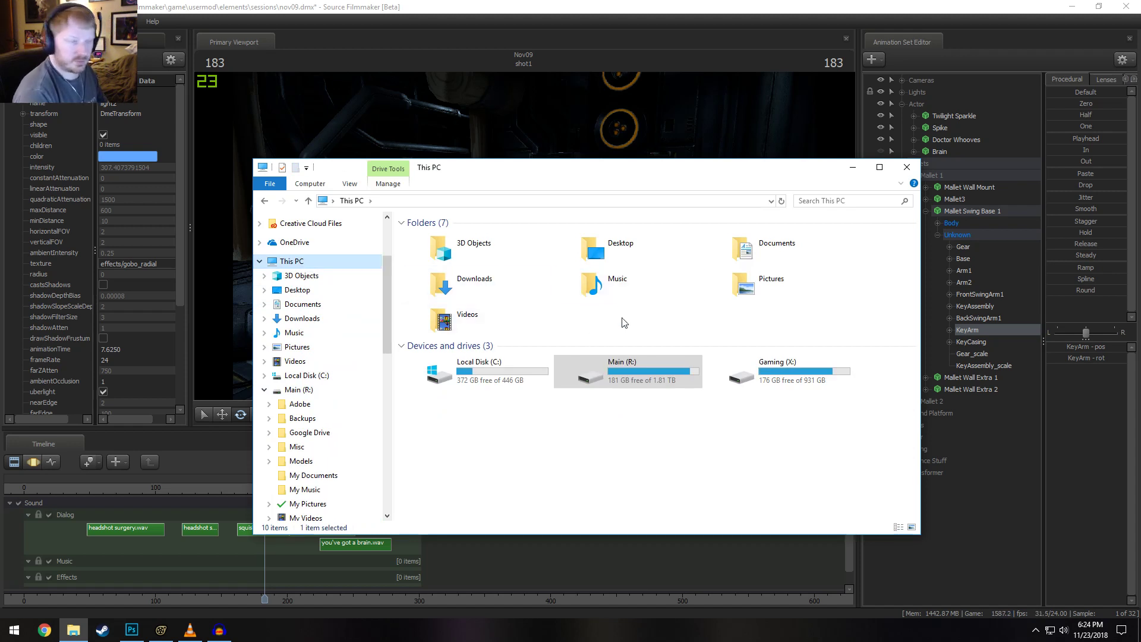
# Compare the Local Disk (C:), Main (R:) and Gaming (X:) drives in This PC
pyautogui.click(508, 380)
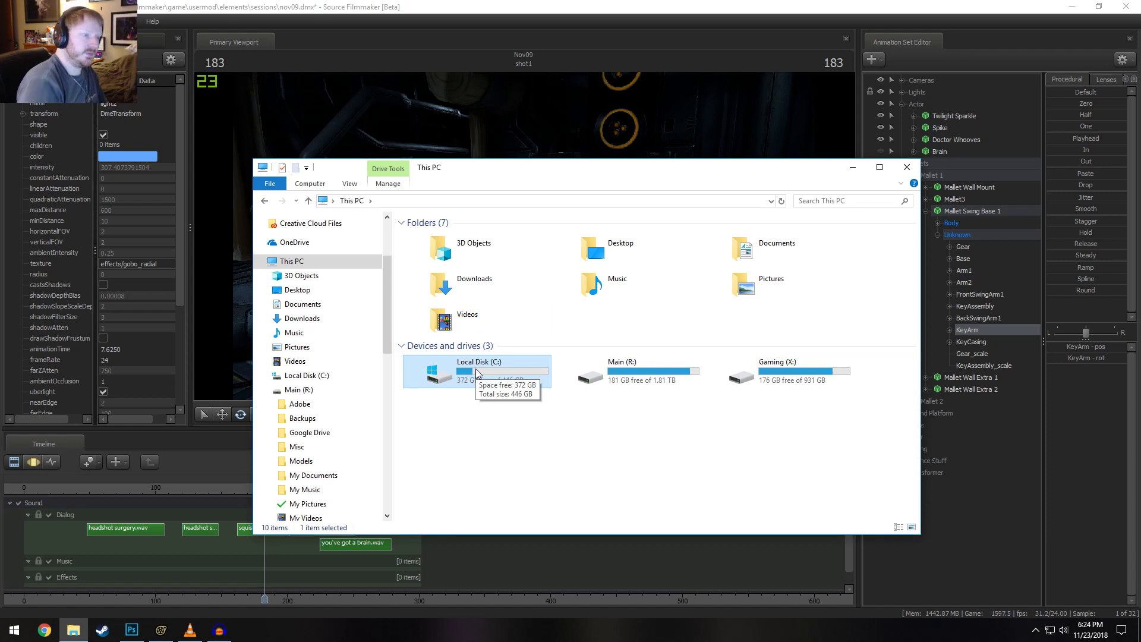
pyautogui.click(633, 383)
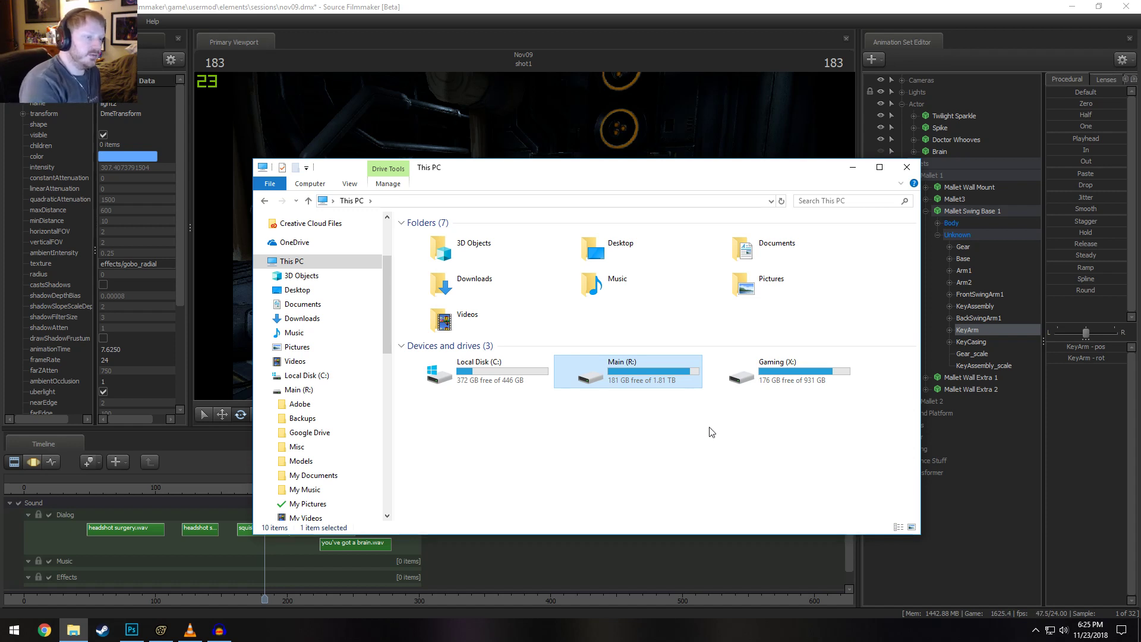
pyautogui.click(763, 391)
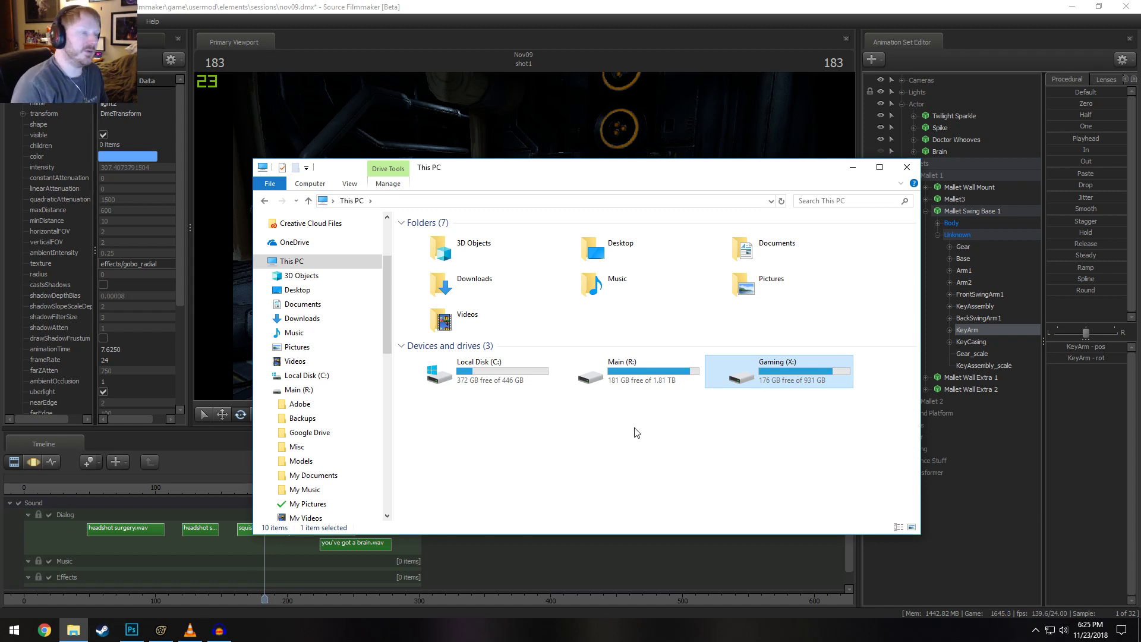
pyautogui.click(645, 378)
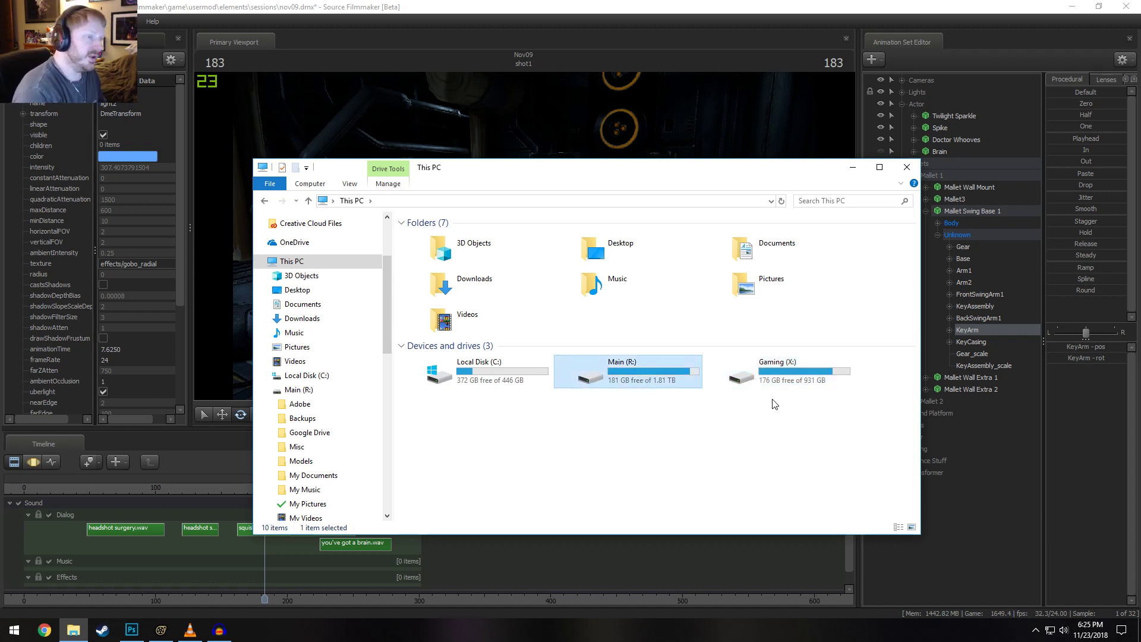
pyautogui.click(790, 388)
pyautogui.click(764, 428)
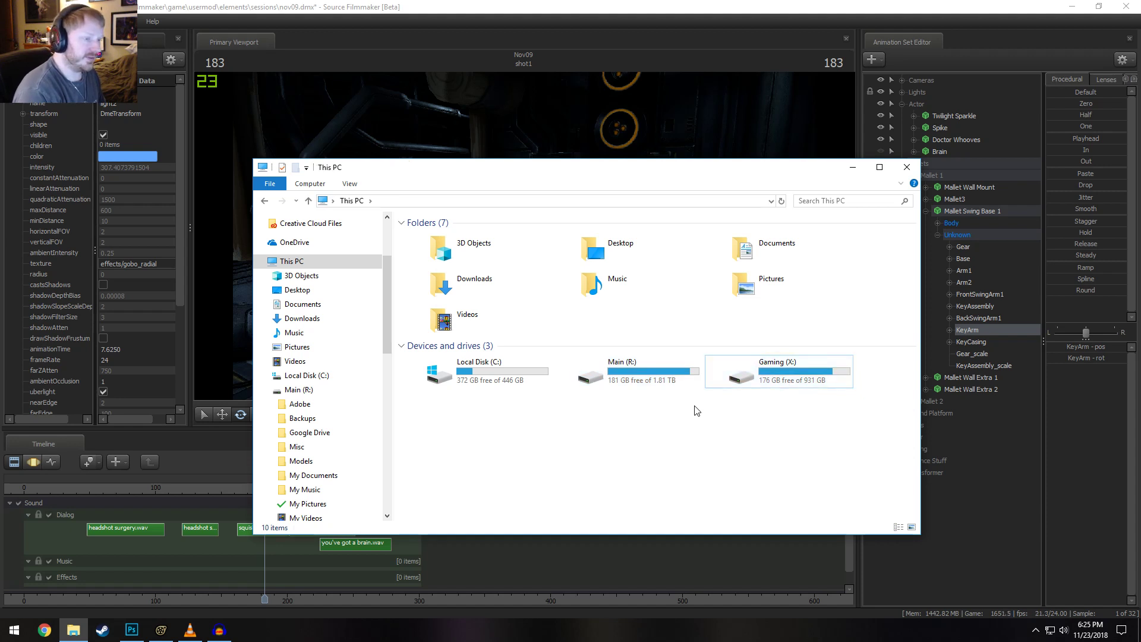
# Go back to the Main (R:) drive, reposition the File Explorer window and return to Source Filmmaker
pyautogui.click(264, 202)
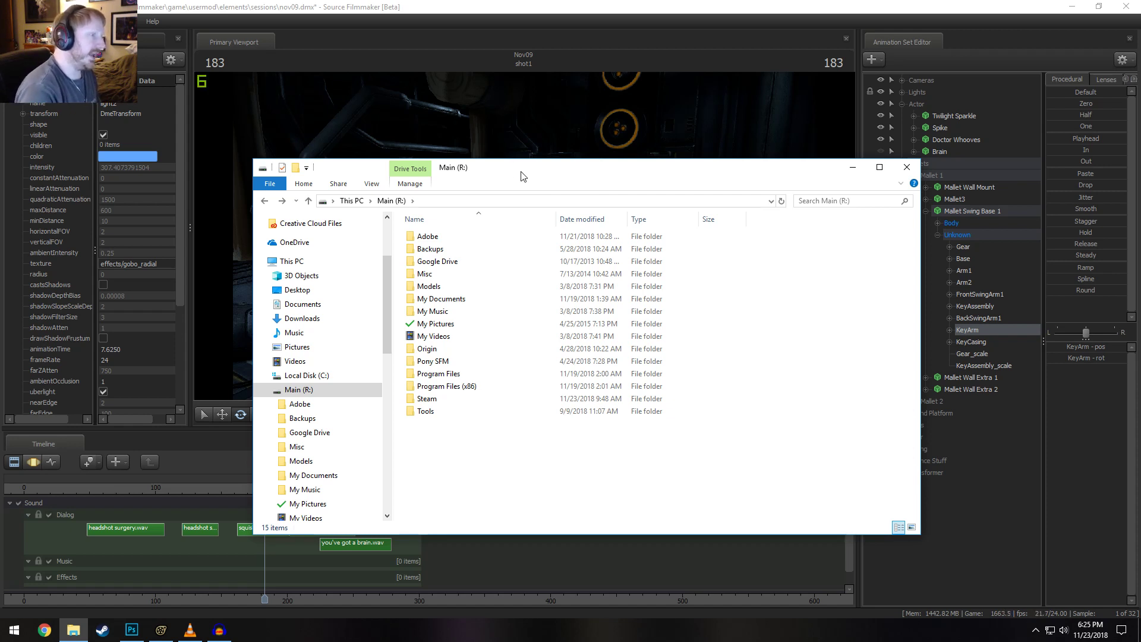
pyautogui.moveTo(521, 173); pyautogui.dragTo(484, 194)
pyautogui.click(473, 5)
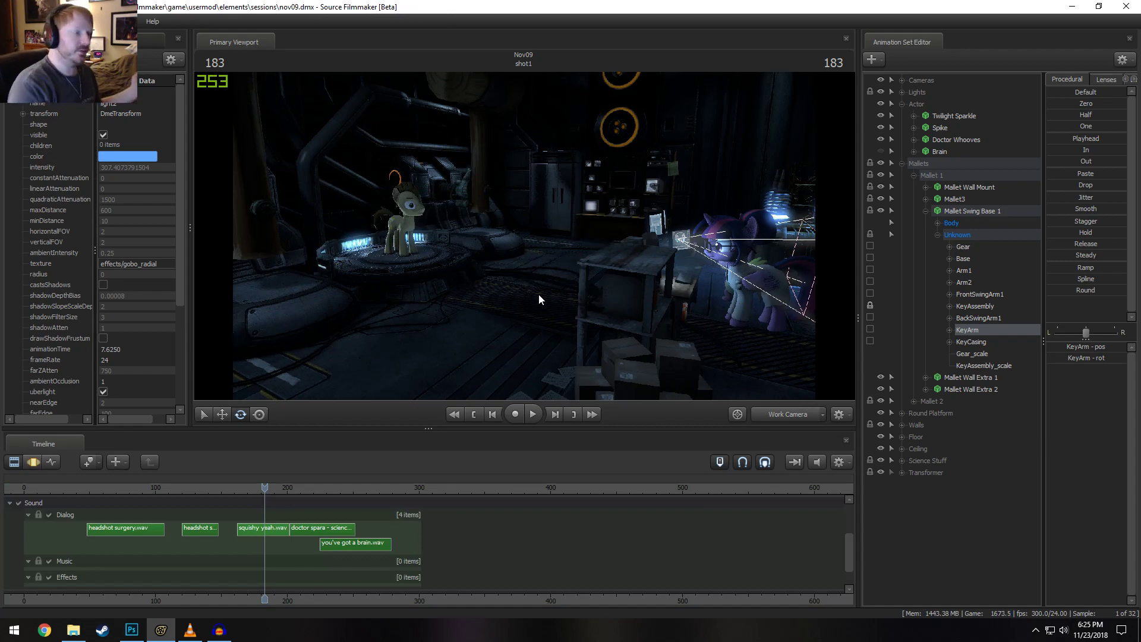
# Enlarge the primary viewport and fly the work camera through the lab to examine Doctor Whooves on the round platform
pyautogui.moveTo(498, 273); pyautogui.dragTo(523, 236)
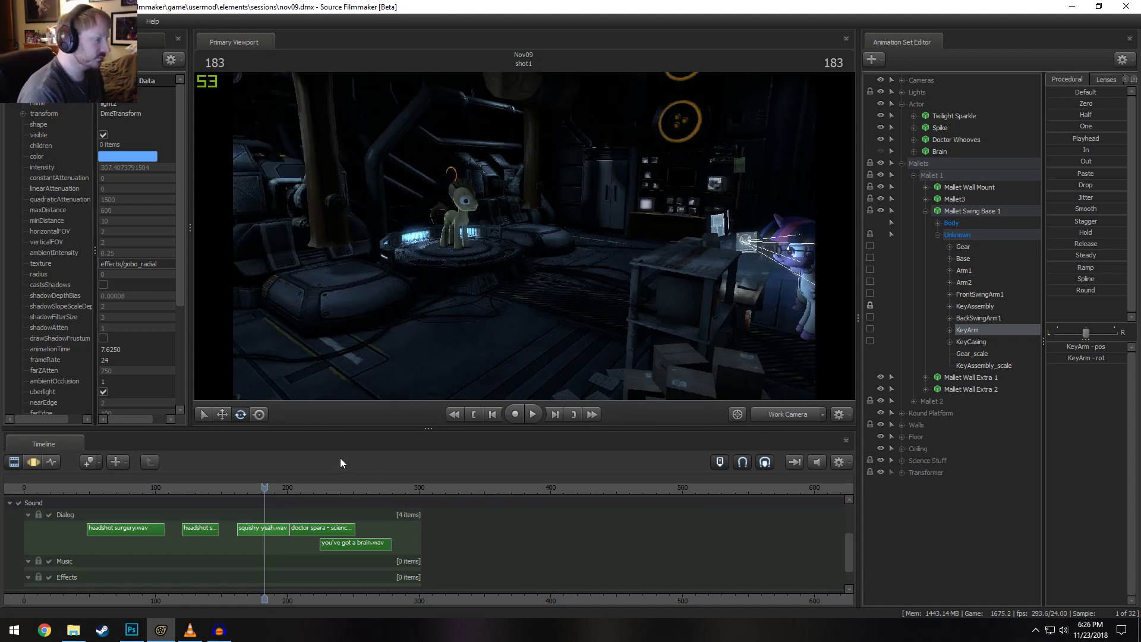
pyautogui.moveTo(350, 428); pyautogui.dragTo(350, 469)
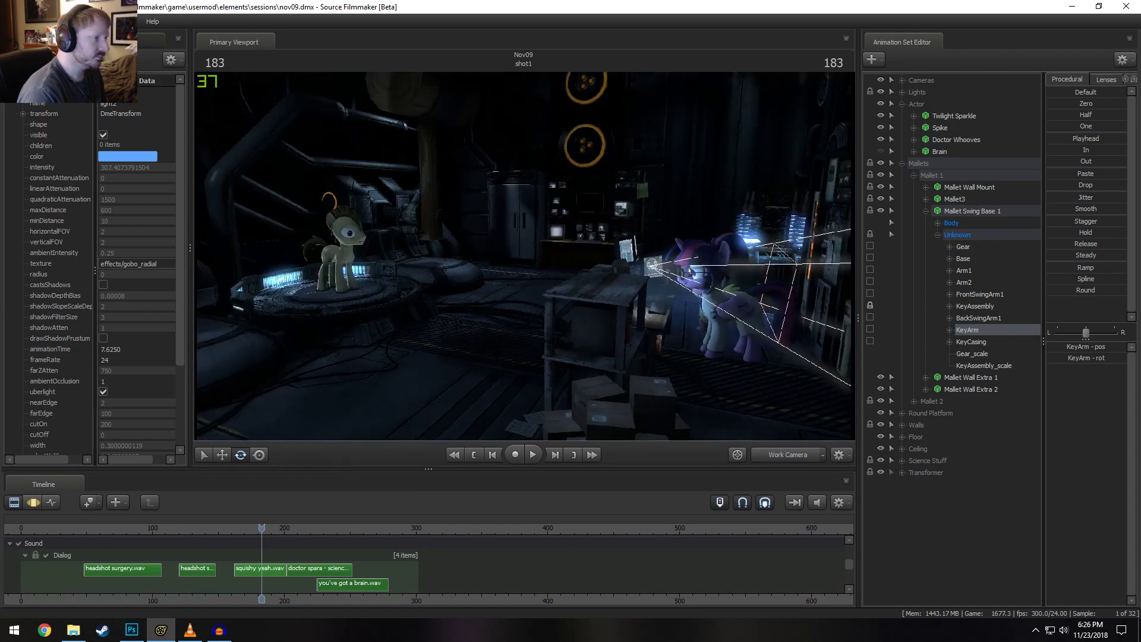
pyautogui.moveTo(523, 260); pyautogui.dragTo(523, 260)
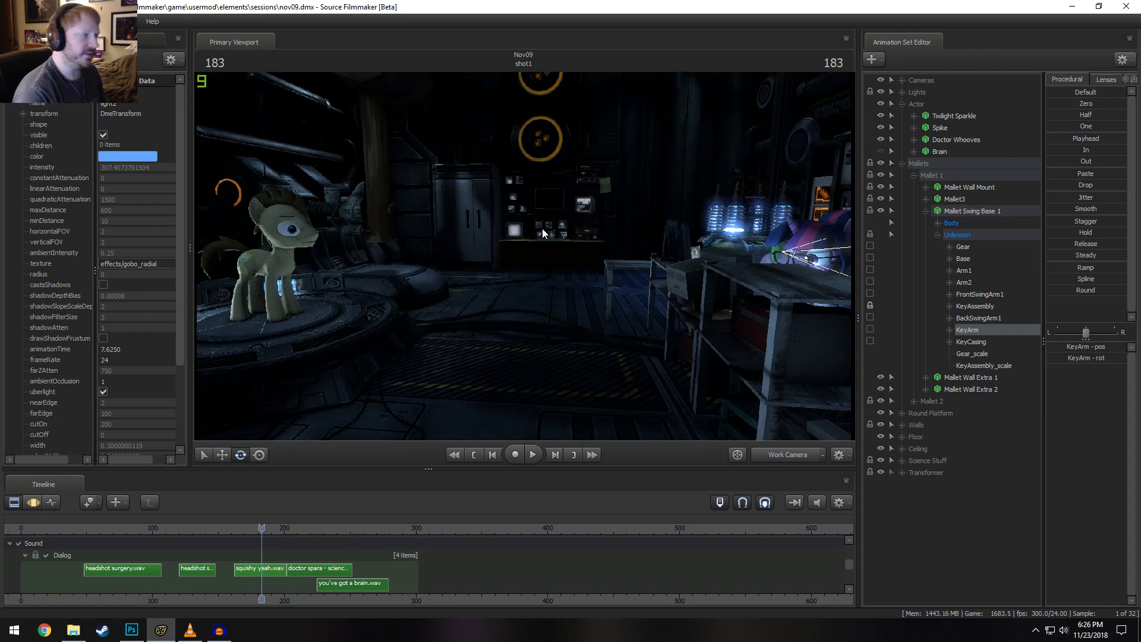
pyautogui.press('w')
pyautogui.moveTo(524, 256)
pyautogui.mouseDown()
pyautogui.moveTo(410, 256)
pyautogui.moveTo(524, 256)
pyautogui.mouseUp()
pyautogui.press('w')
pyautogui.press('s')
pyautogui.press('w')
pyautogui.press('s')
pyautogui.press('w')
pyautogui.press('s')
pyautogui.press('s')
pyautogui.press('a')
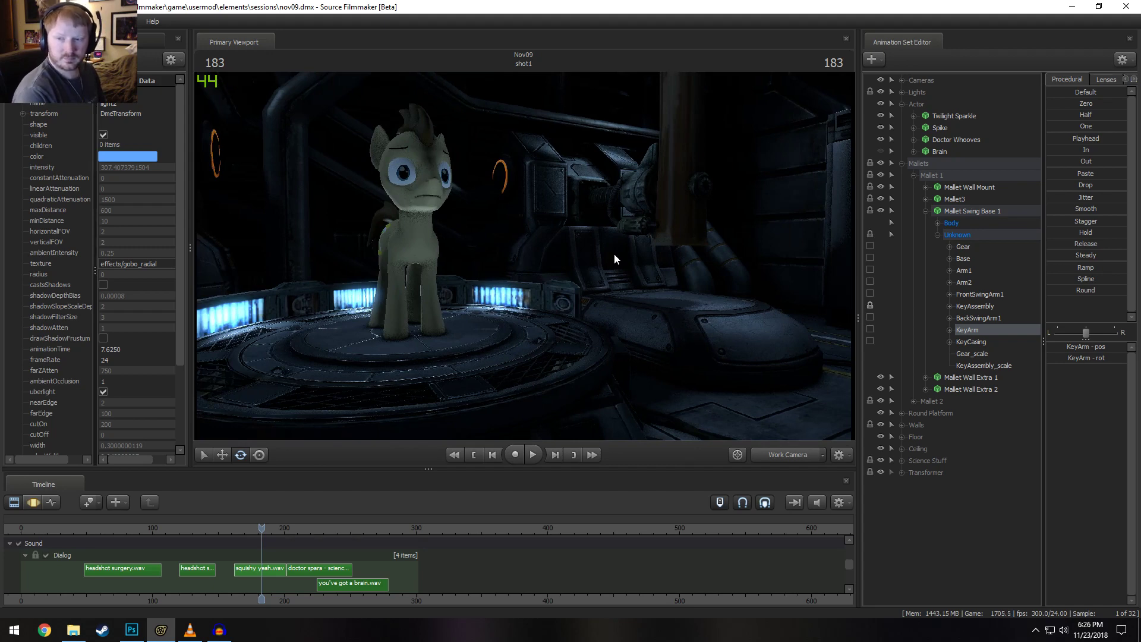
# Pull the work camera back from the doctor and swing around to view Twilight Sparkle and Spike behind the desk
pyautogui.moveTo(524, 256); pyautogui.dragTo(524, 255)
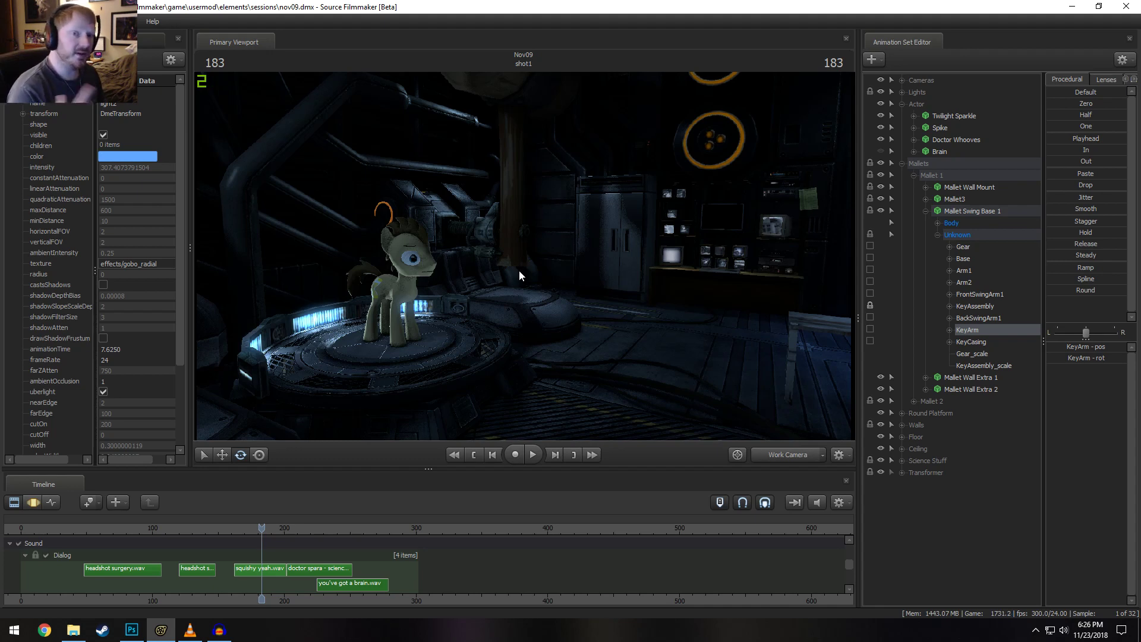
pyautogui.moveTo(519, 269)
pyautogui.mouseDown(button='middle')
pyautogui.moveTo(548, 267)
pyautogui.moveTo(523, 255)
pyautogui.mouseUp(button='middle')
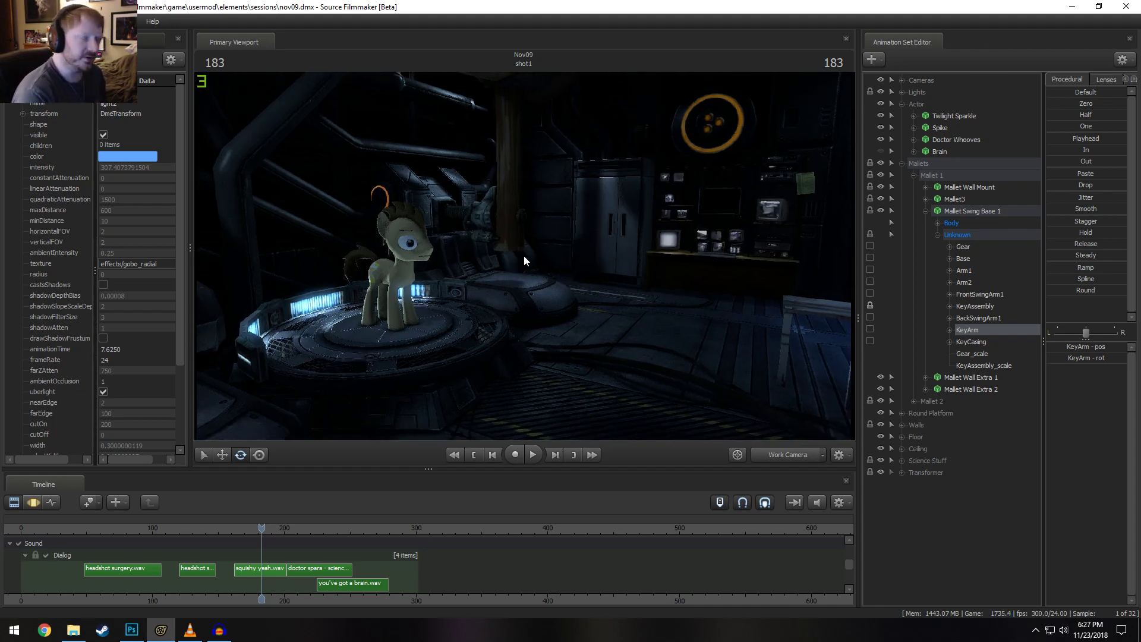
pyautogui.moveTo(523, 255); pyautogui.dragTo(455, 354)
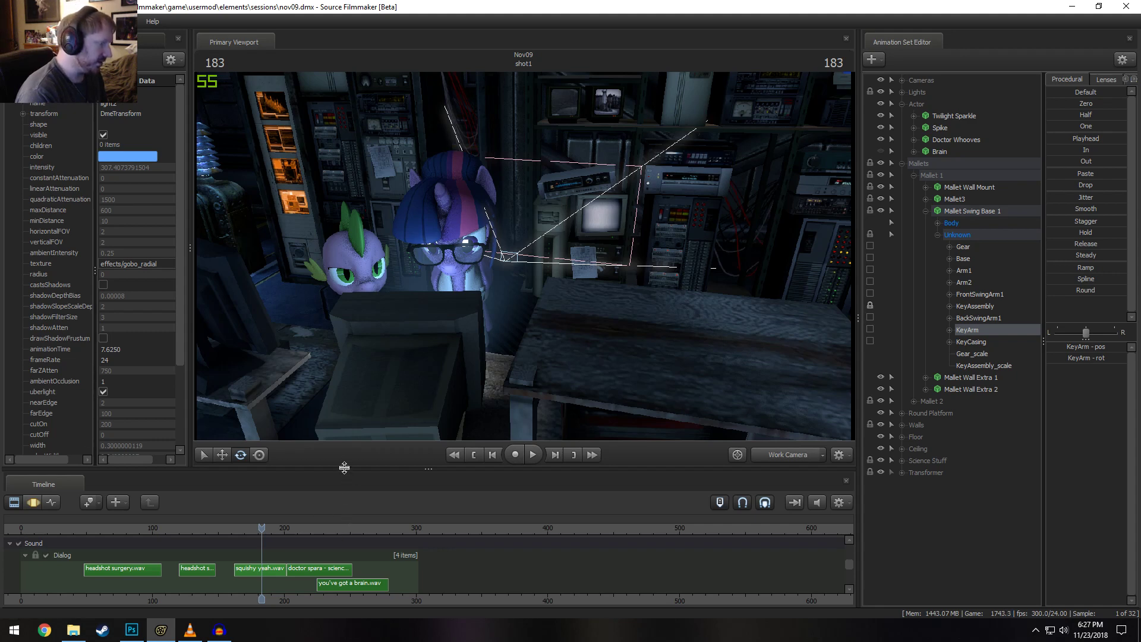
# Enlarge the timeline panel and zoom its range to fit the Dialog track's sound clips
pyautogui.moveTo(347, 472); pyautogui.dragTo(355, 422)
pyautogui.moveTo(318, 601); pyautogui.dragTo(493, 578, button='middle')
pyautogui.scroll(2, 442, 578)
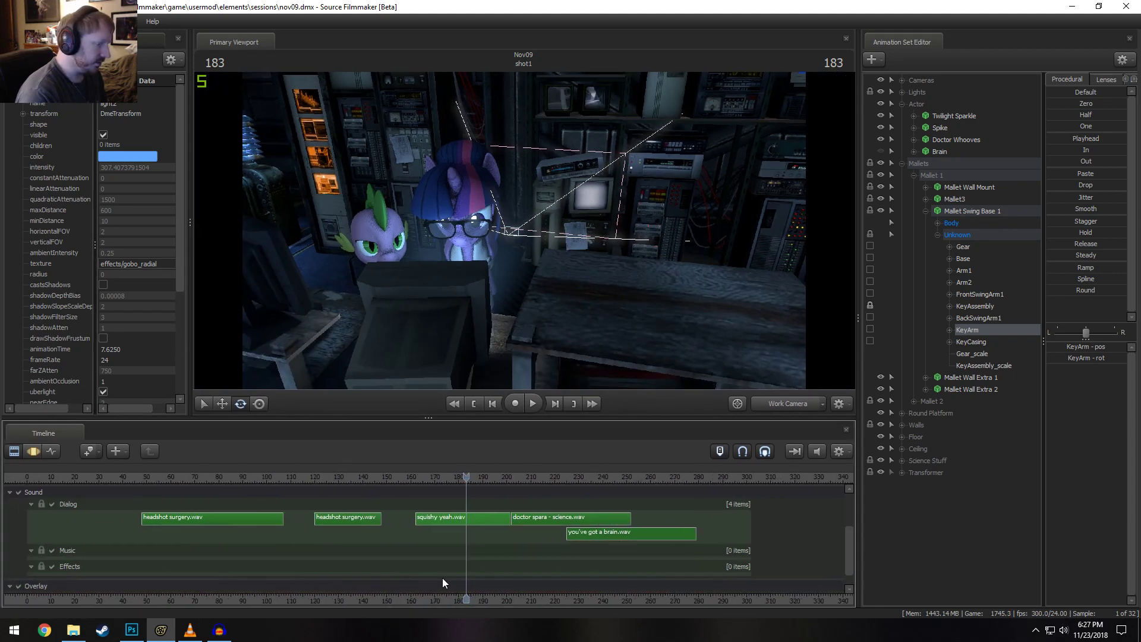
pyautogui.scroll(-1, 442, 577)
pyautogui.scroll(-2, 562, 499)
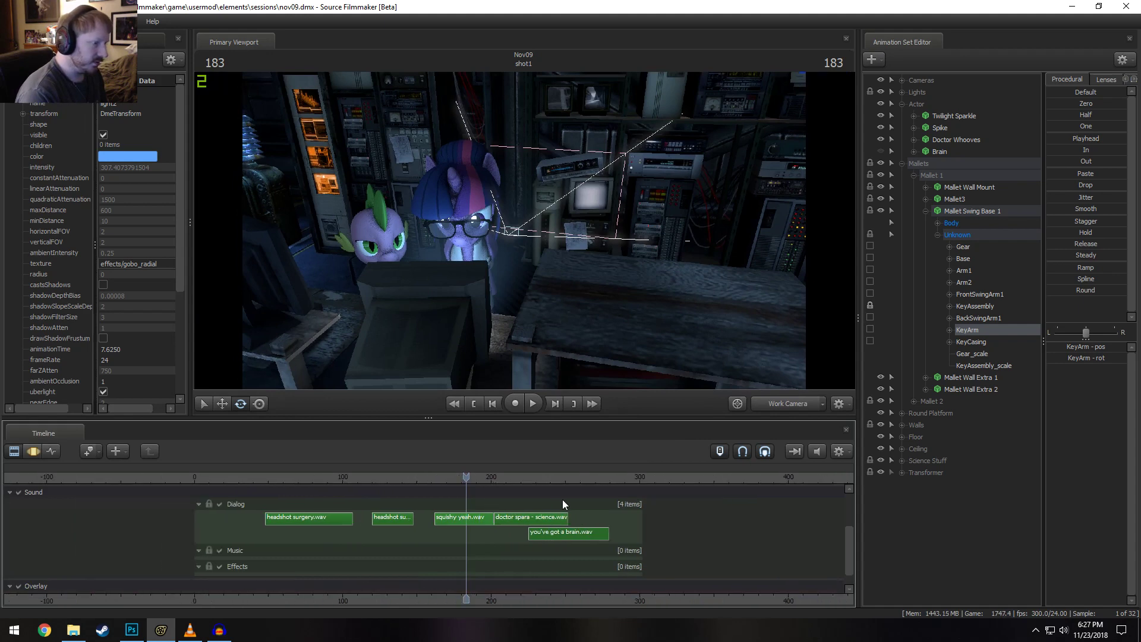
# Turn off lighting in the primary viewport with the work camera beside Spike and Twilight Sparkle
pyautogui.moveTo(601, 357); pyautogui.dragTo(526, 230)
pyautogui.rightClick(551, 247)
pyautogui.click(476, 245)
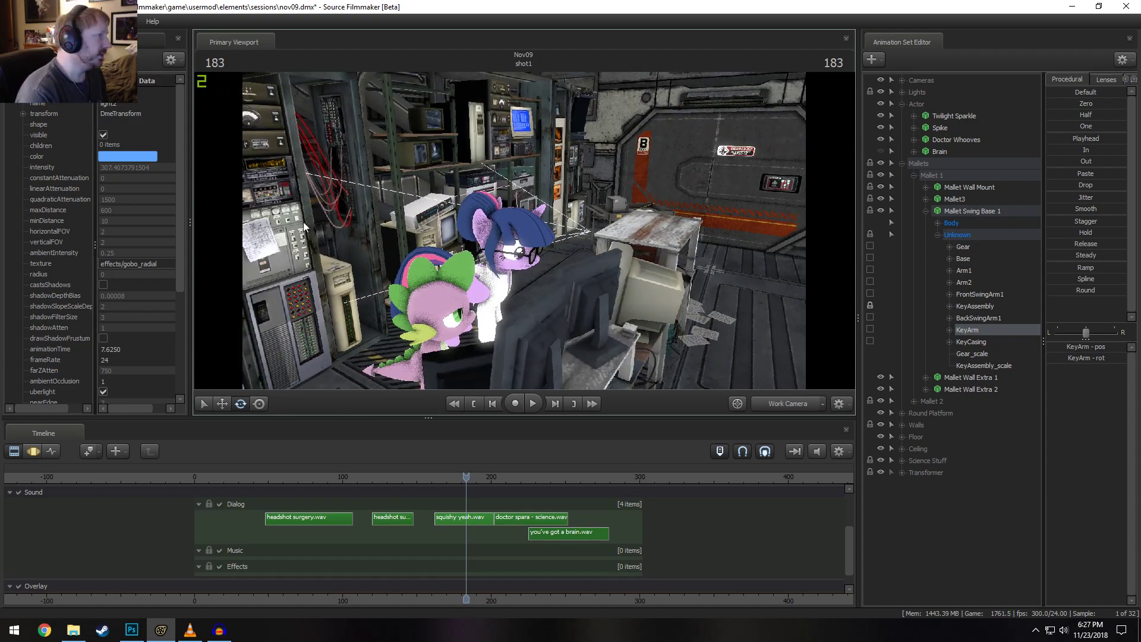
# Open a secondary viewport and dock it above the Animation Set Editor
pyautogui.click(126, 22)
pyautogui.moveTo(71, 21)
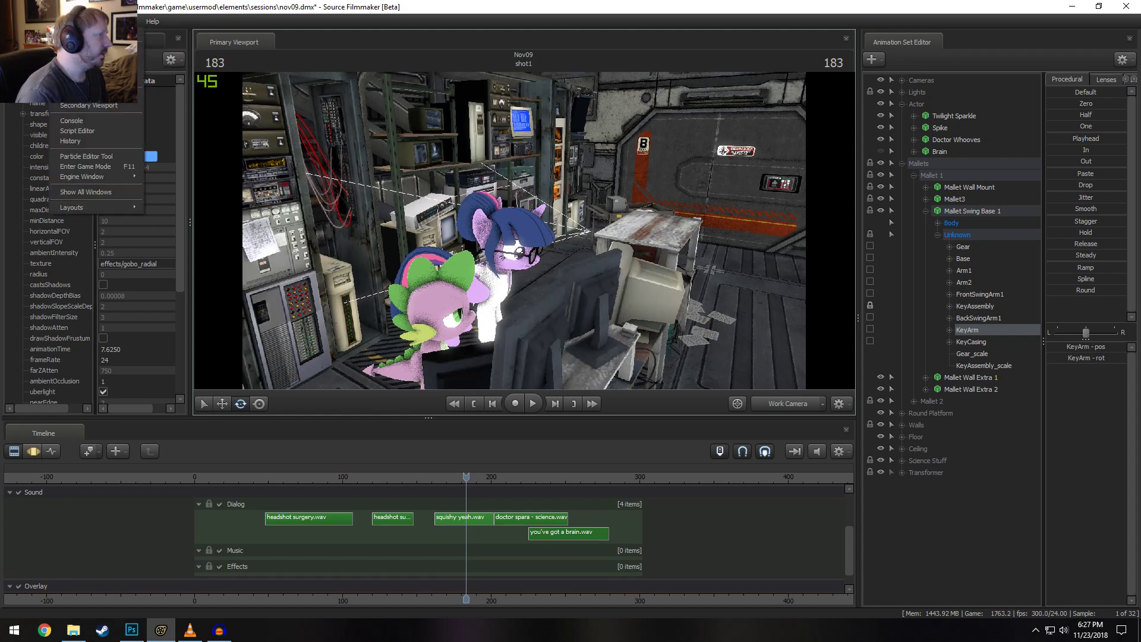
pyautogui.click(87, 106)
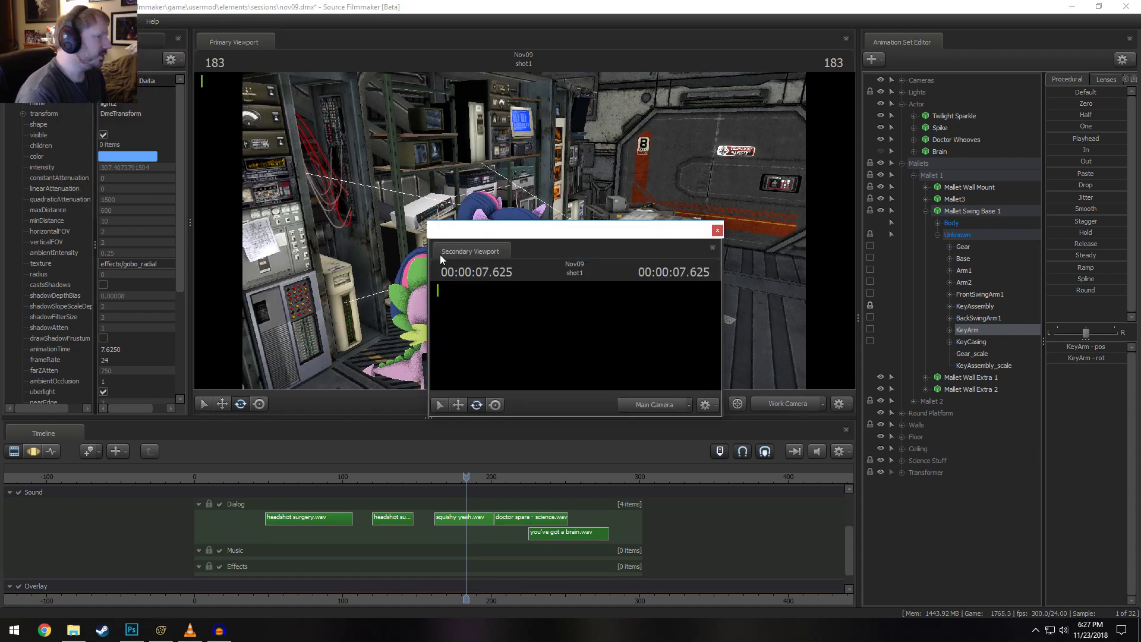
pyautogui.moveTo(505, 250); pyautogui.dragTo(1004, 297)
pyautogui.moveTo(999, 174); pyautogui.dragTo(1059, 261)
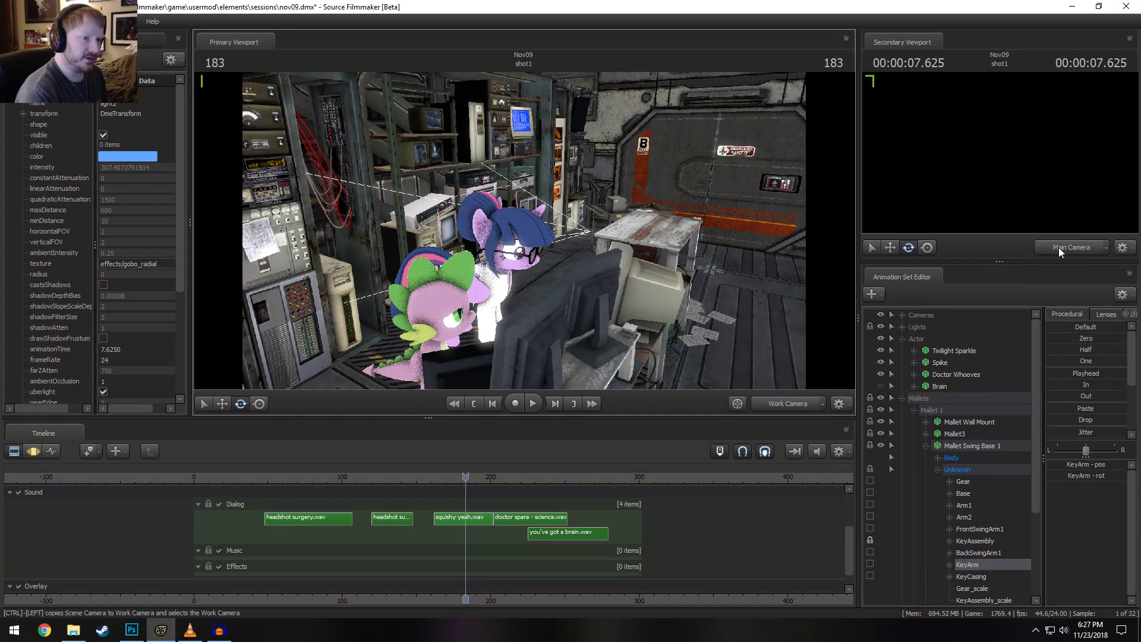
# Turn lighting on in the primary viewport with Spike and Twilight Sparkle framed from the front
pyautogui.moveTo(668, 287); pyautogui.dragTo(527, 228)
pyautogui.rightClick(548, 238)
pyautogui.click(583, 268)
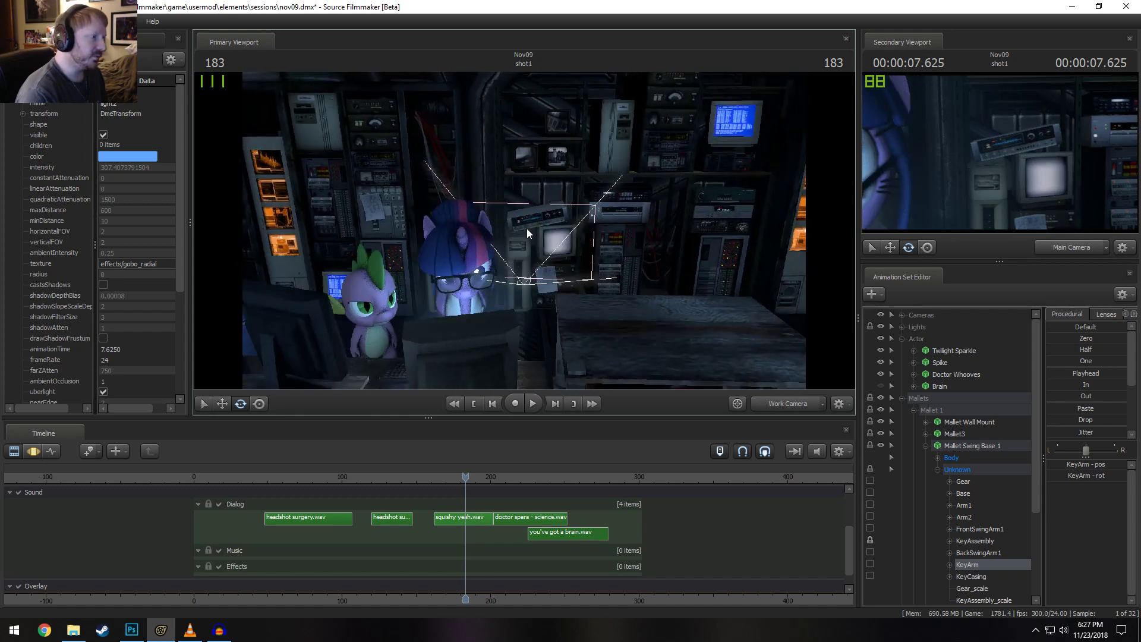
# Dismiss the secondary viewport's display options and close that viewport
pyautogui.rightClick(976, 164)
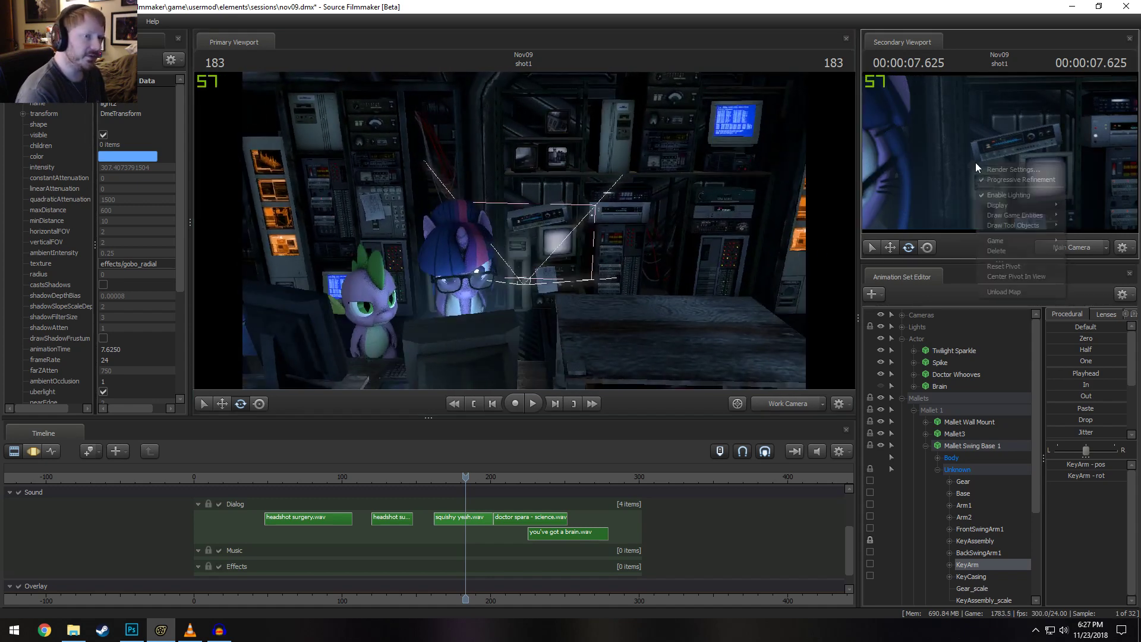
pyautogui.click(1075, 84)
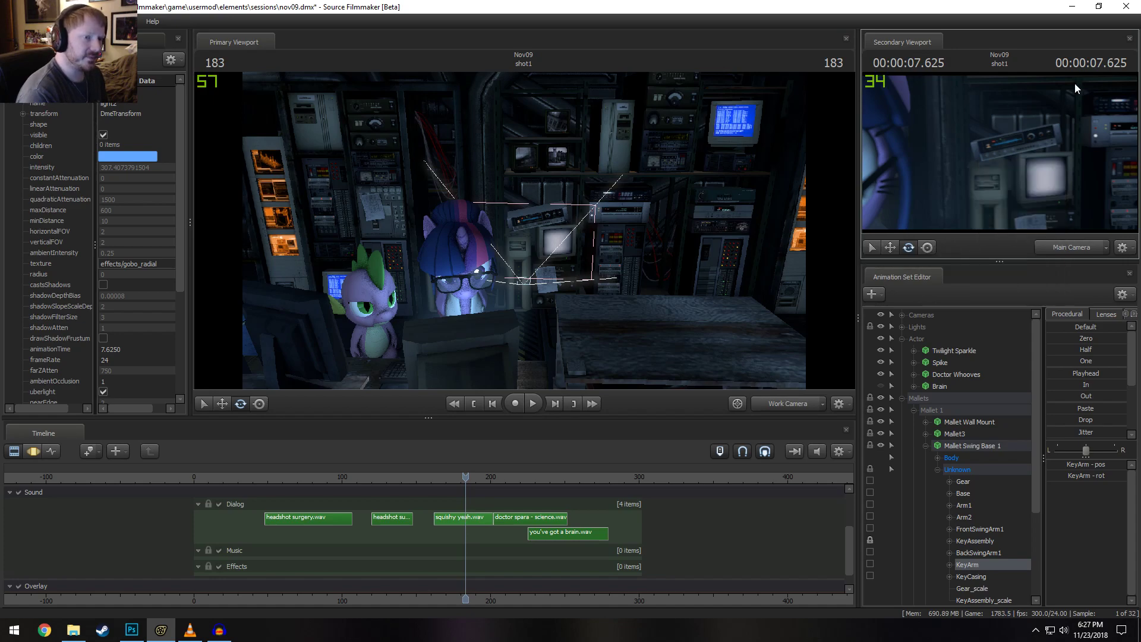
pyautogui.click(1129, 38)
# Move the work camera closer to Twilight Sparkle and disable the primary viewport's lighting again
pyautogui.moveTo(756, 300); pyautogui.dragTo(756, 299)
pyautogui.moveTo(524, 231); pyautogui.dragTo(524, 234)
pyautogui.rightClick(532, 225)
pyautogui.click(562, 256)
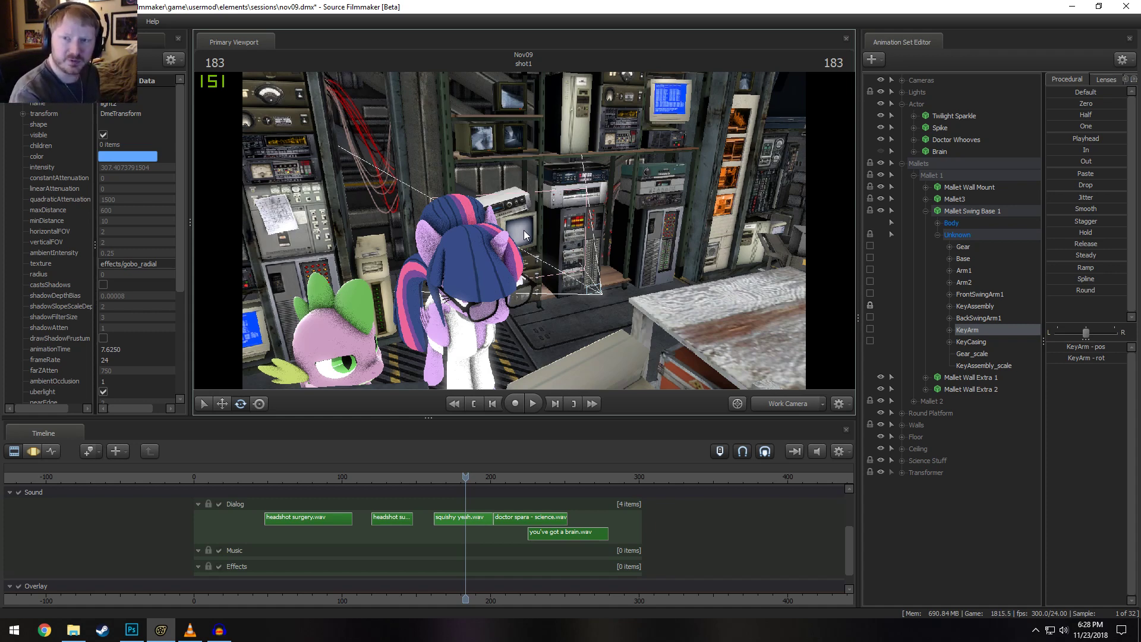
# Reframe Twilight Sparkle behind the monitors and re-enable the primary viewport's lighting
pyautogui.moveTo(524, 231); pyautogui.dragTo(524, 231)
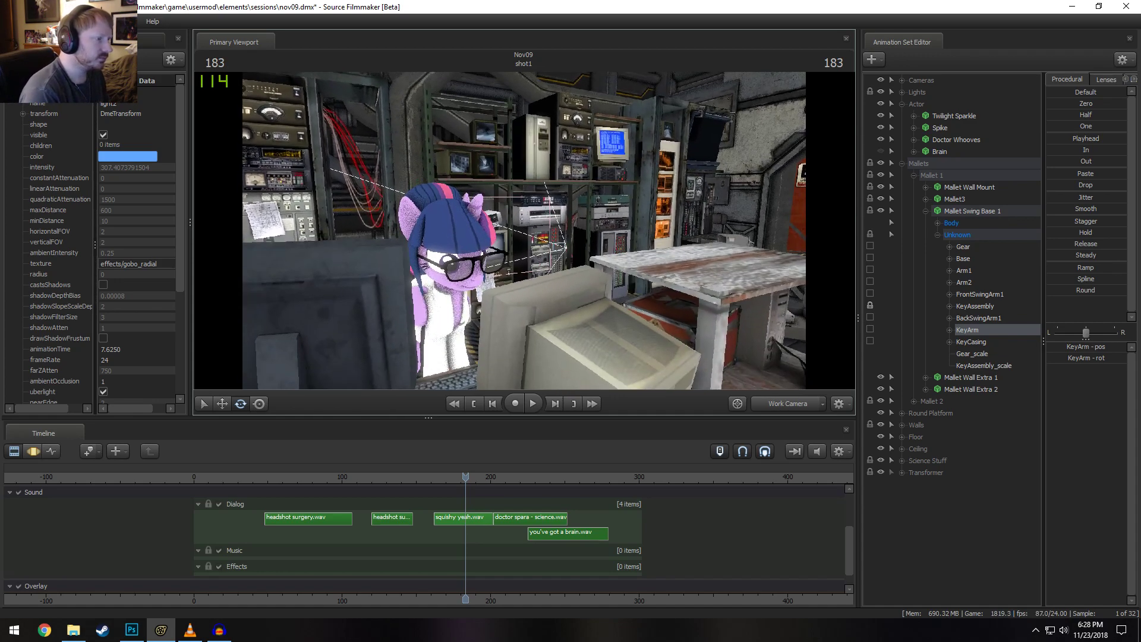
pyautogui.rightClick(707, 254)
pyautogui.click(736, 284)
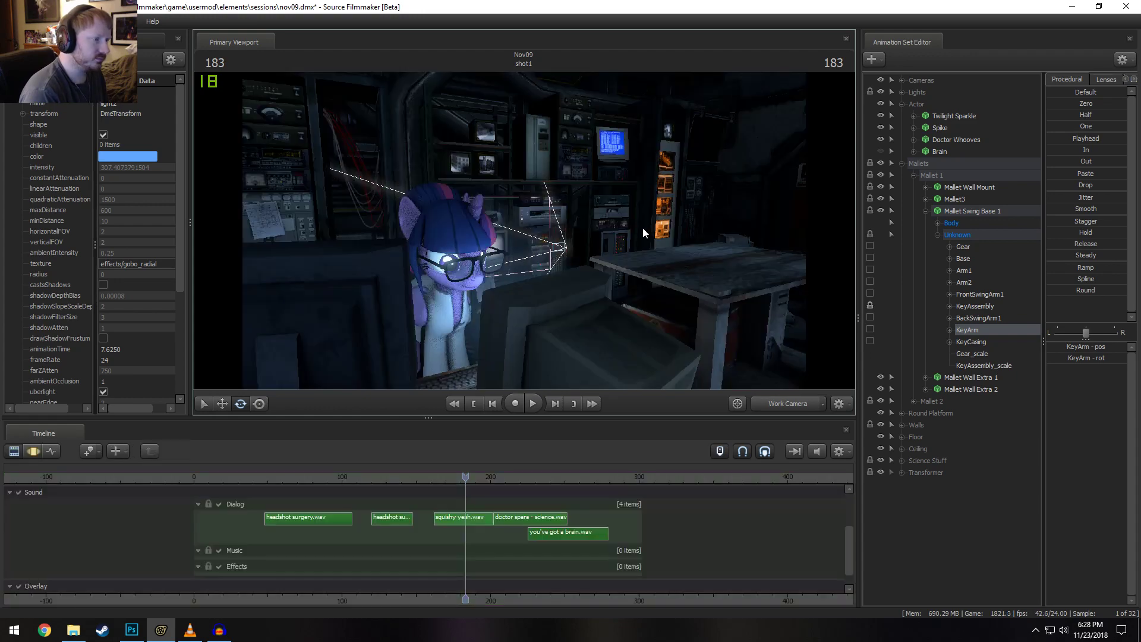
# Collapse the Mallets and Actor groups in the Animation Set Editor
pyautogui.moveTo(643, 227); pyautogui.dragTo(524, 234)
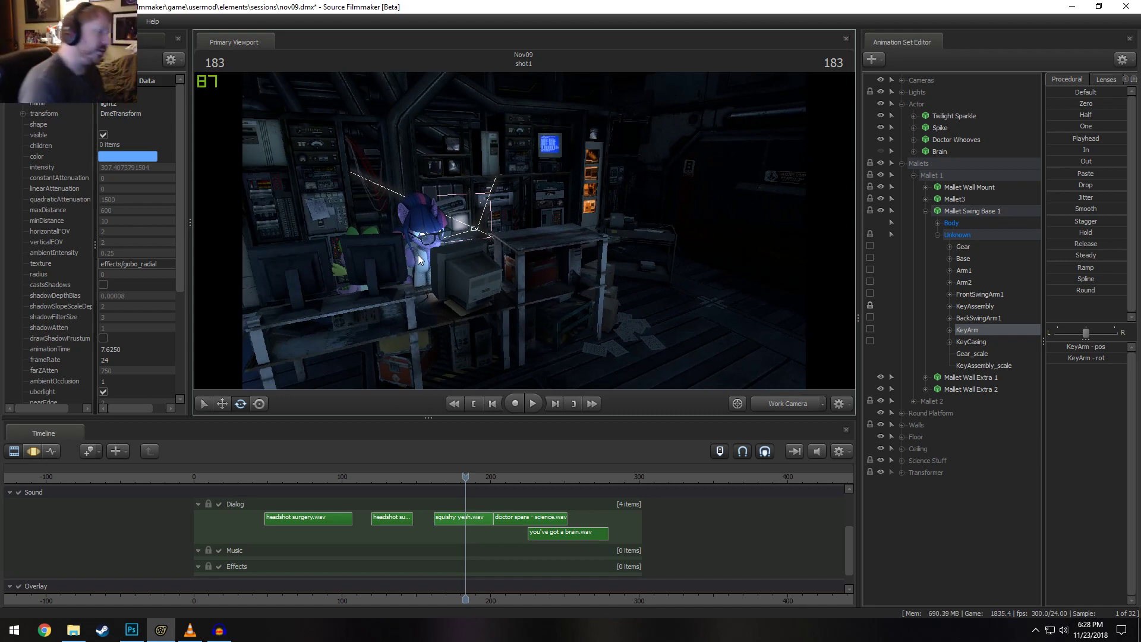
pyautogui.moveTo(529, 229); pyautogui.dragTo(529, 228)
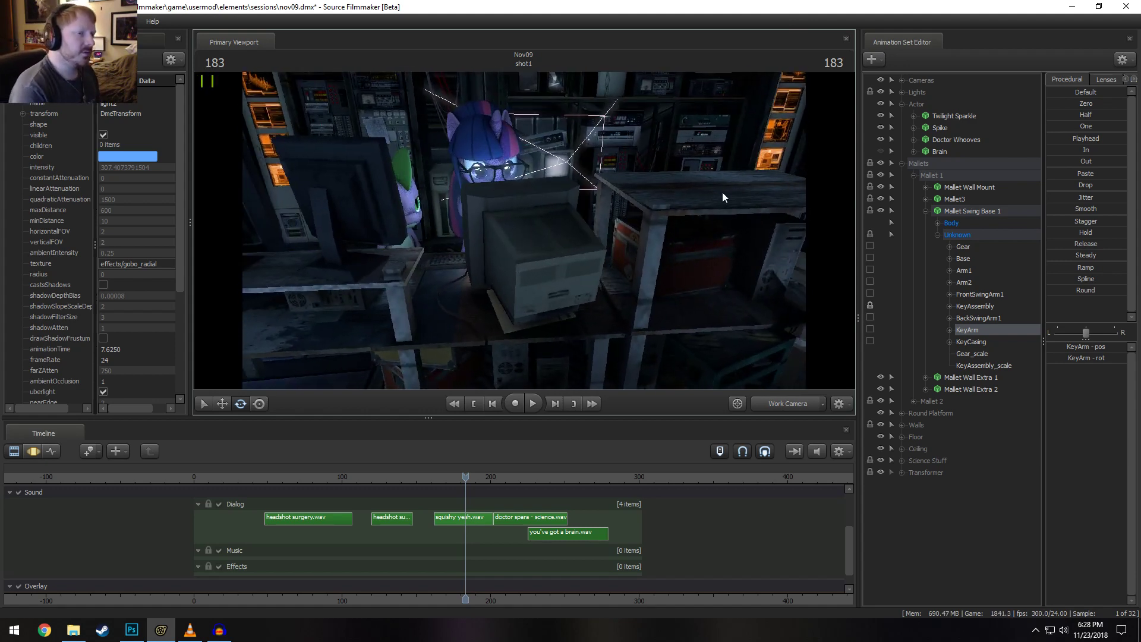
pyautogui.click(901, 162)
pyautogui.click(901, 103)
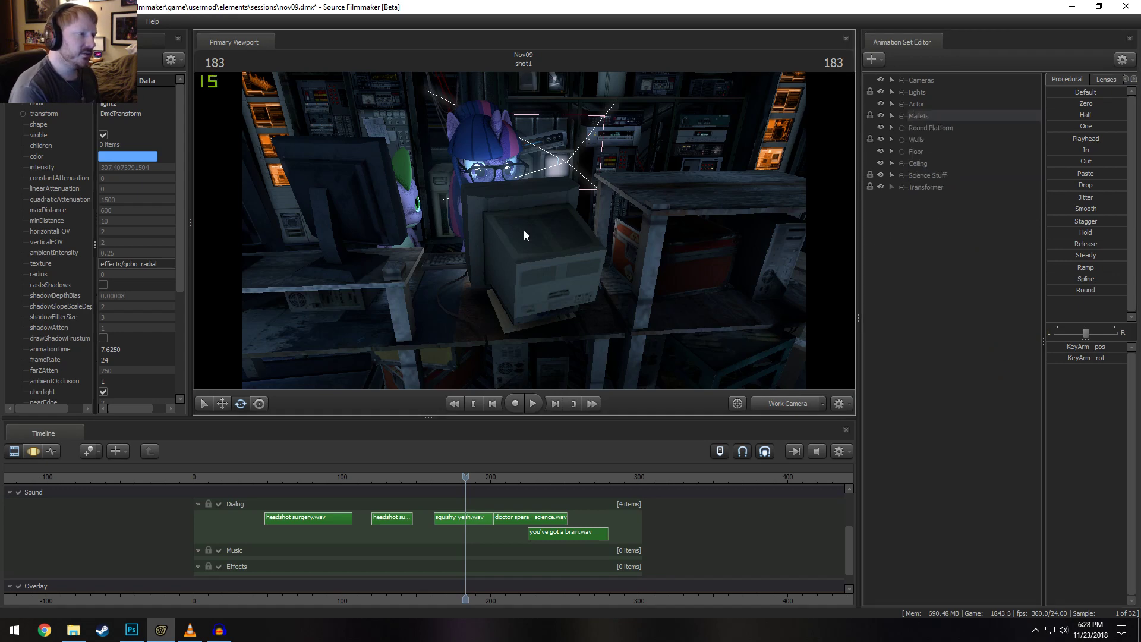
# Try to create an animation set for a new model through the .MDL file selection
pyautogui.rightClick(878, 228)
pyautogui.click(956, 249)
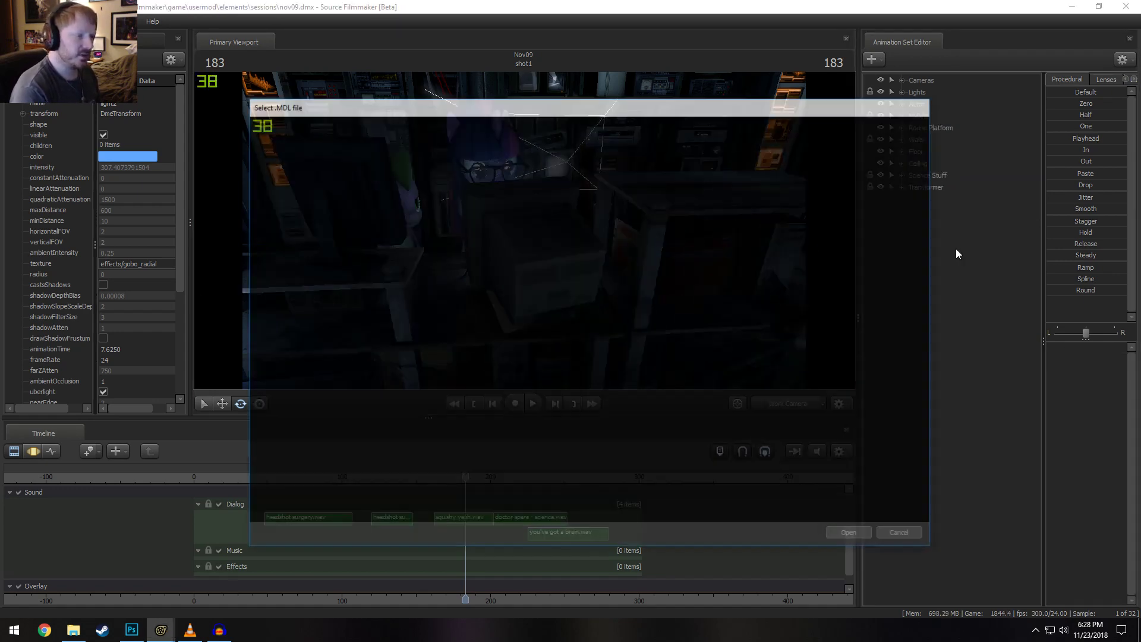
pyautogui.press('Escape')
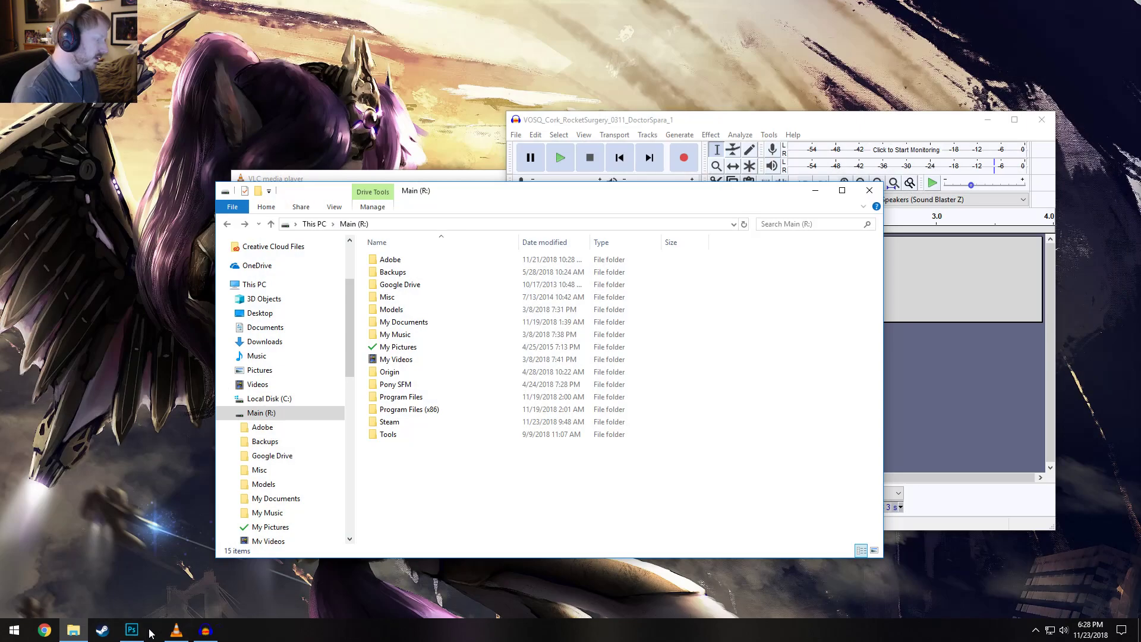
# Relaunch Source Filmmaker and reopen the recent session nov09.dmx
pyautogui.rightClick(102, 630)
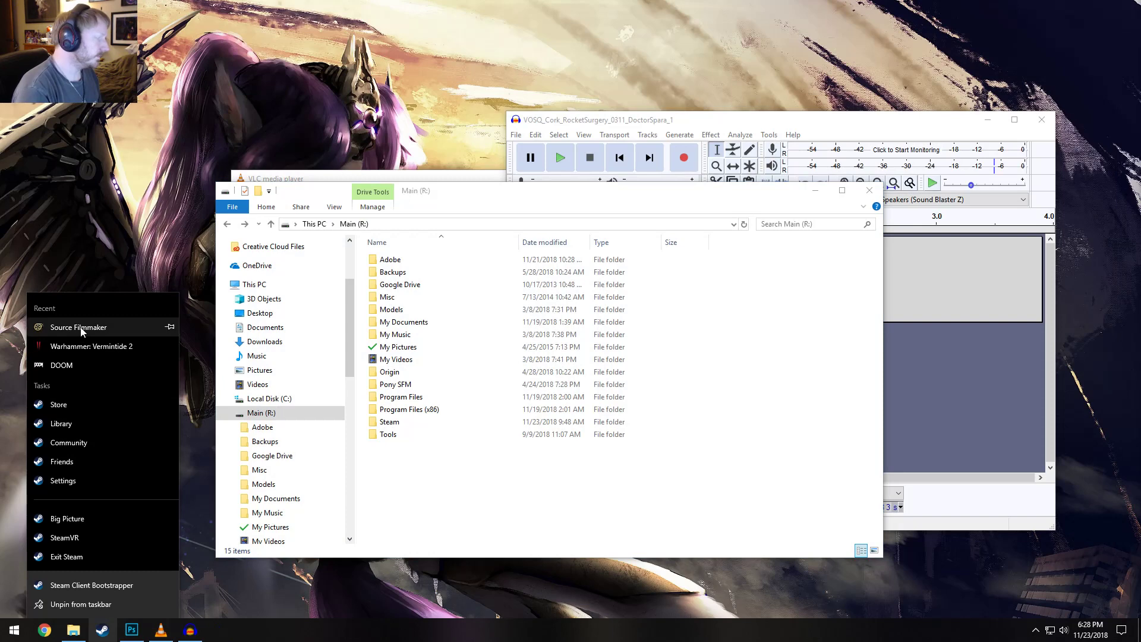
pyautogui.click(82, 328)
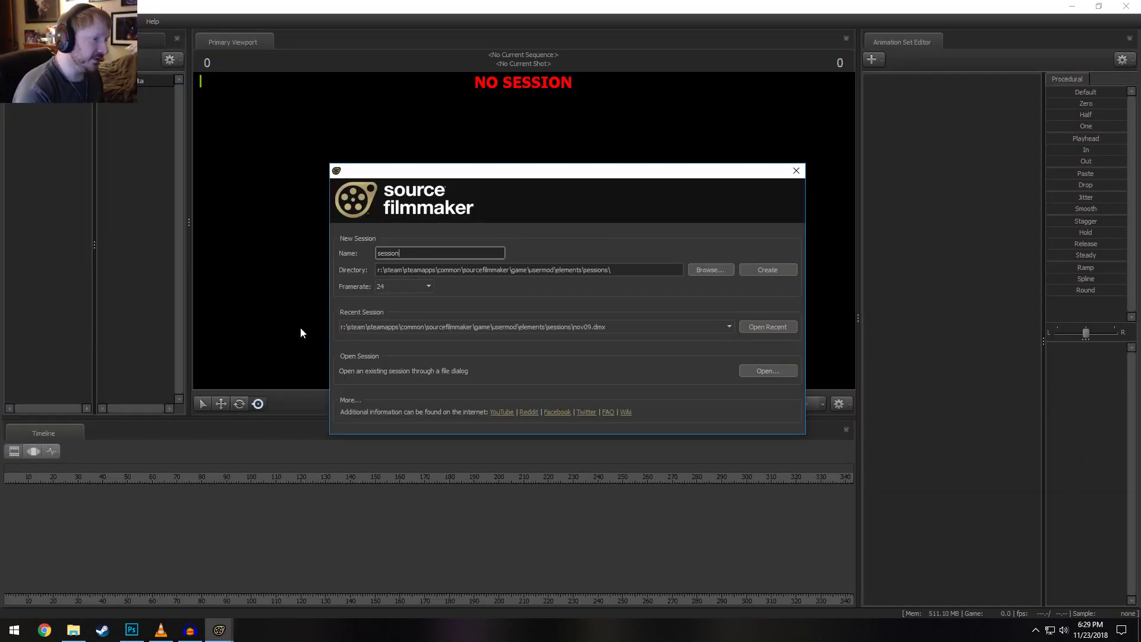
pyautogui.click(754, 330)
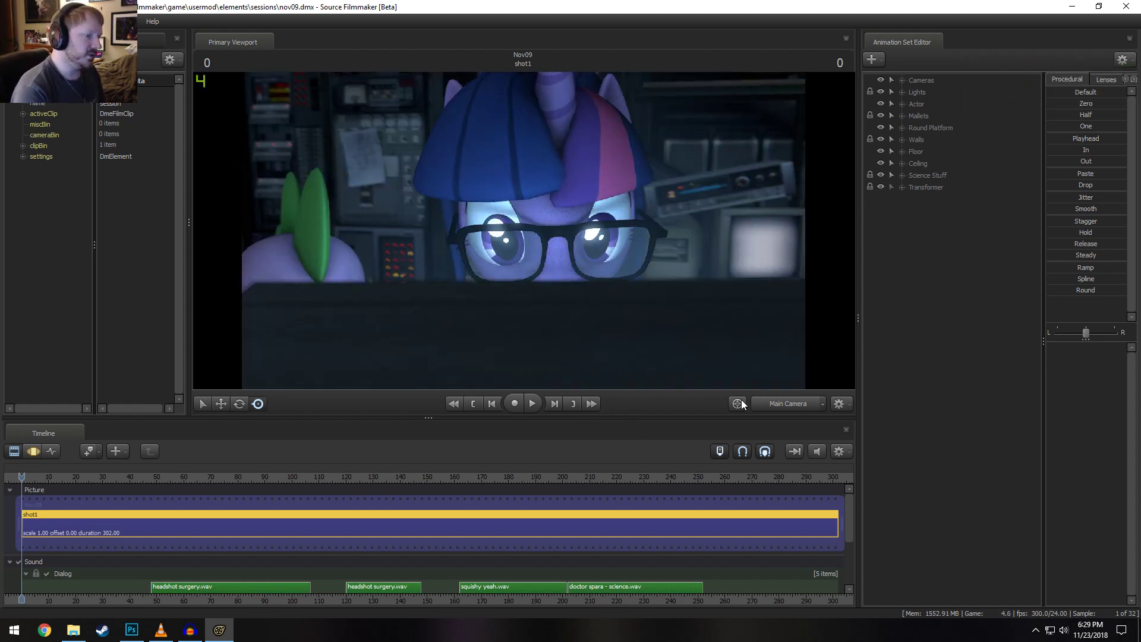
# Switch the primary viewport to the work camera and pull it back from Twilight Sparkle to show Spike beside the monitor
pyautogui.click(769, 402)
pyautogui.press('s')
pyautogui.moveTo(523, 231)
pyautogui.mouseDown()
pyautogui.moveTo(520, 244)
pyautogui.moveTo(570, 238)
pyautogui.moveTo(541, 241)
pyautogui.moveTo(511, 214)
pyautogui.mouseUp()
pyautogui.press('s')
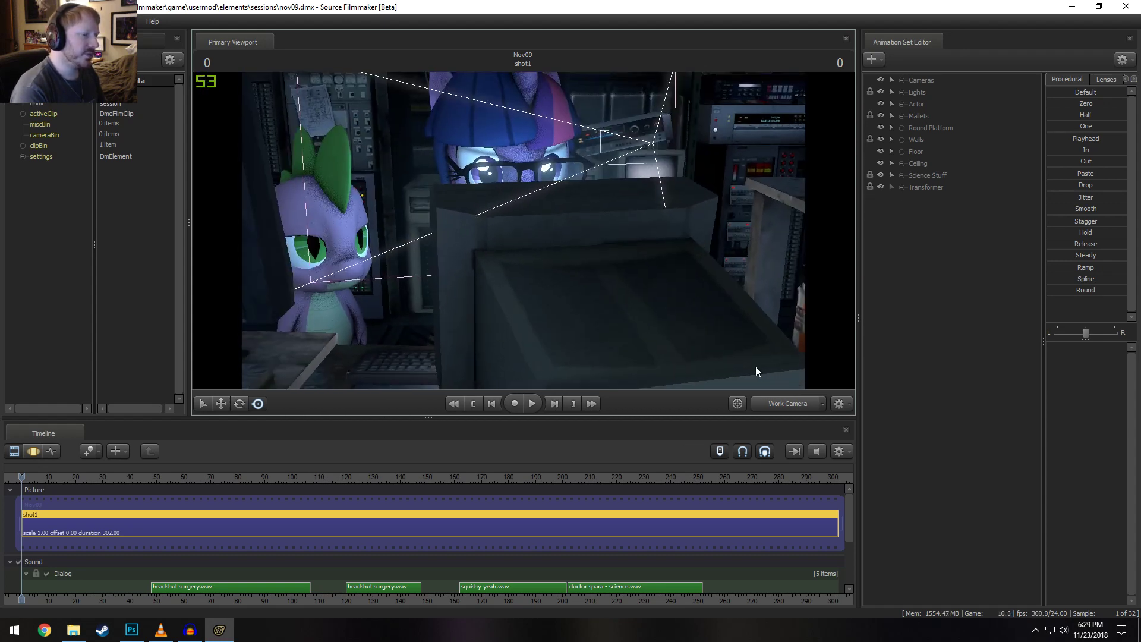
# Try moving the main camera to frame Spike beside the monitor with the Cameras group selected, and undo the move
pyautogui.click(783, 403)
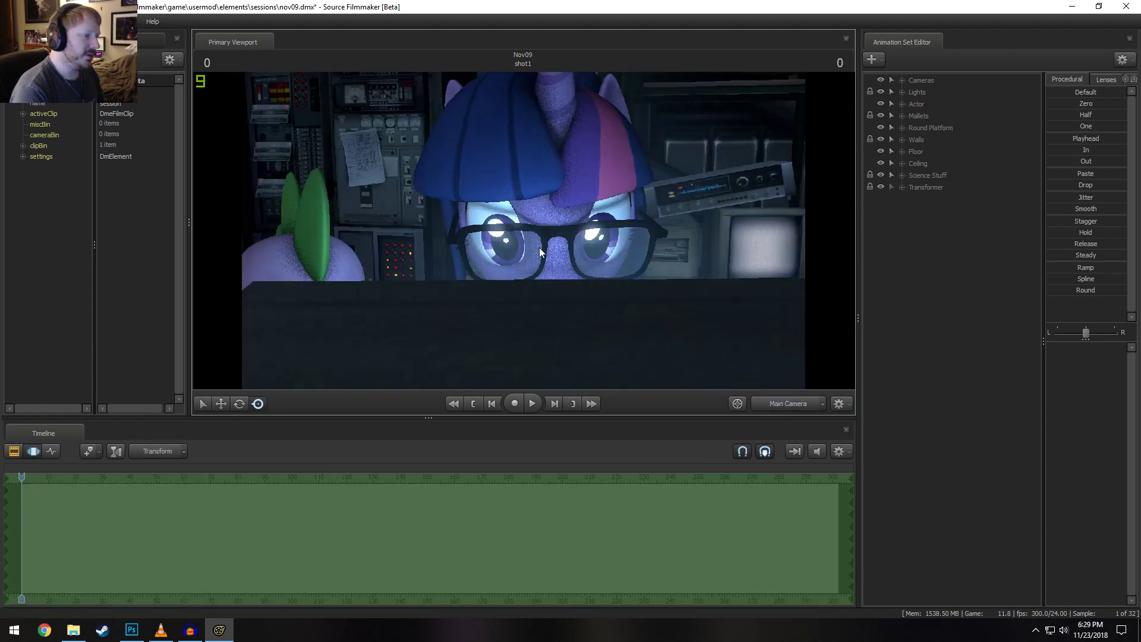
pyautogui.click(921, 79)
pyautogui.moveTo(523, 238)
pyautogui.mouseDown()
pyautogui.moveTo(547, 226)
pyautogui.moveTo(523, 235)
pyautogui.mouseUp()
pyautogui.press('w')
pyautogui.press('F2')
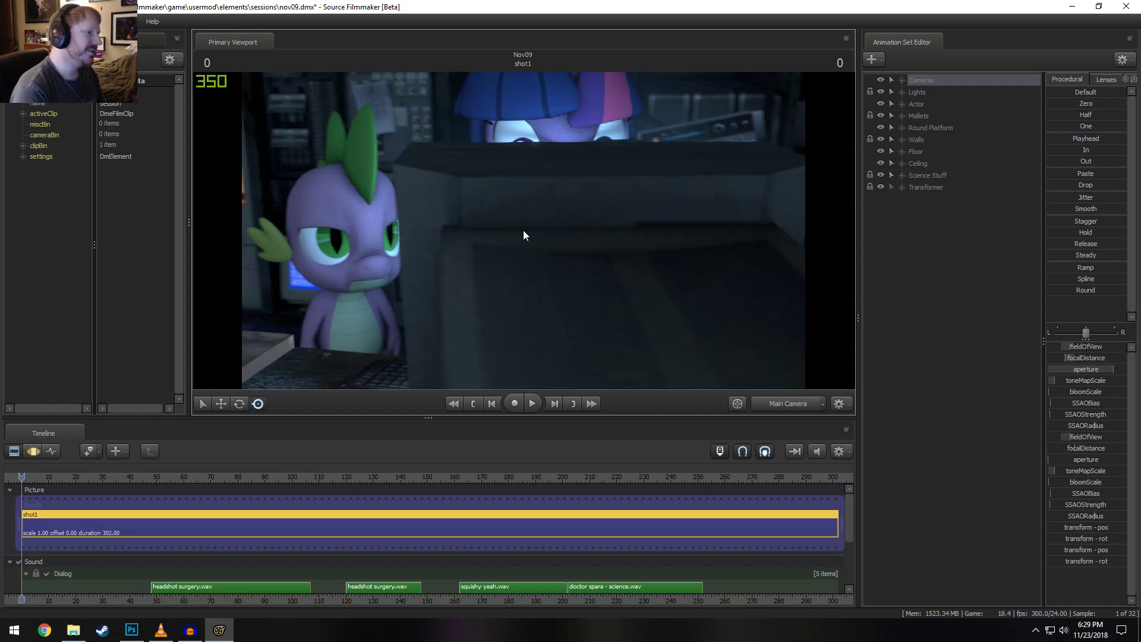
pyautogui.press('F3')
pyautogui.press('ctrl')
pyautogui.press('F2')
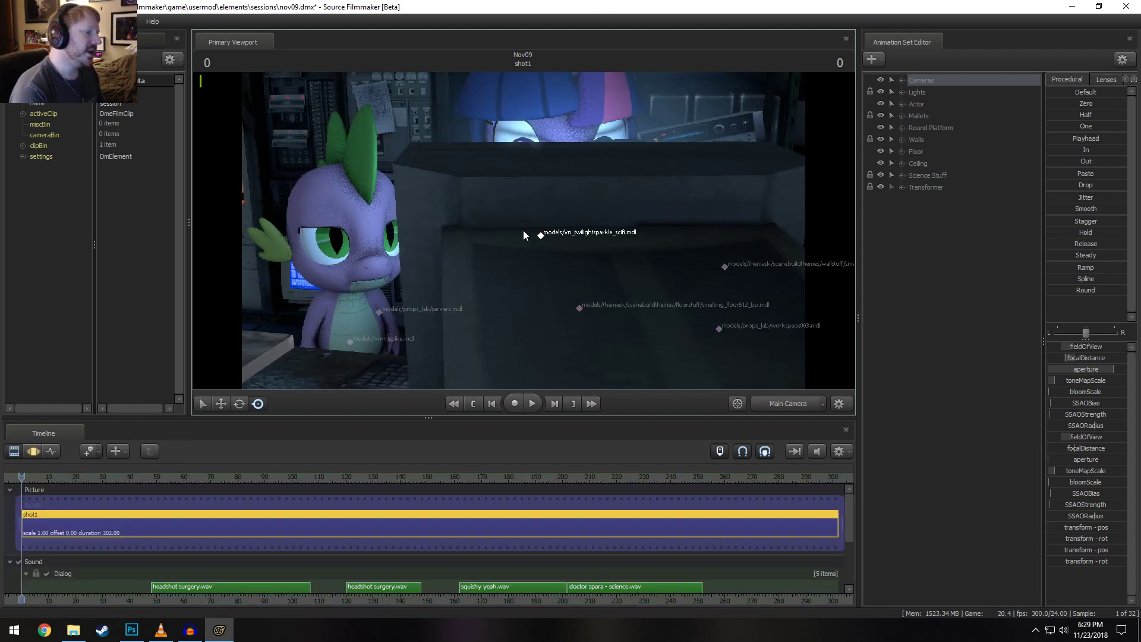
pyautogui.press('F3')
pyautogui.hotkey('ctrl', 'z')
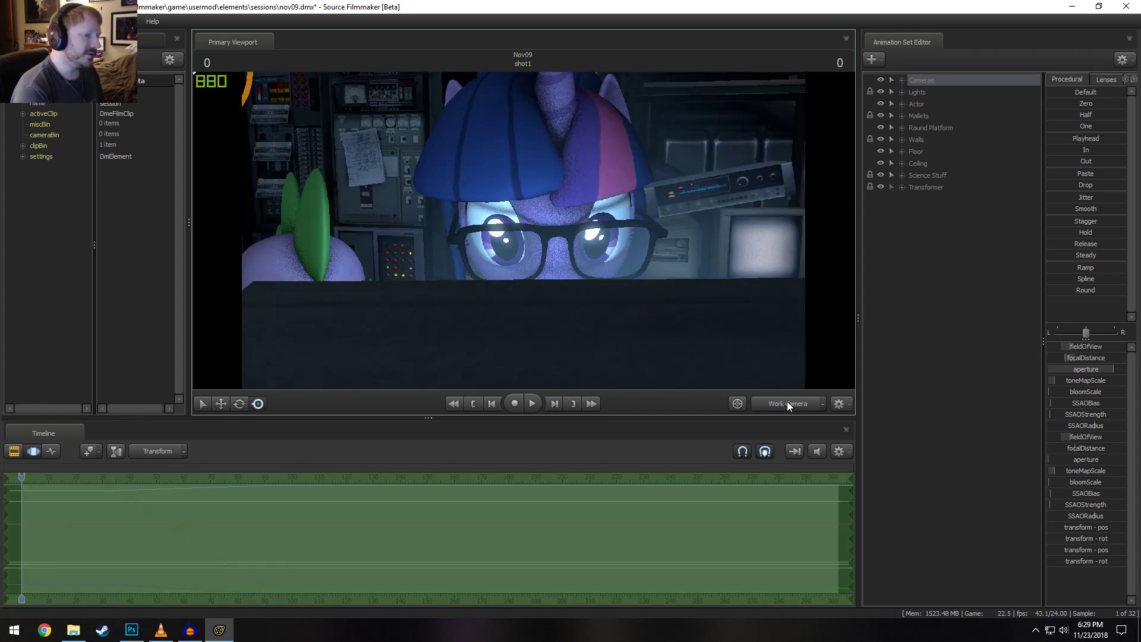
# Pull the work camera back to a wide view of the laboratory desks and save the session
pyautogui.click(788, 403)
pyautogui.press('s')
pyautogui.moveTo(522, 231); pyautogui.dragTo(428, 279)
pyautogui.press('w')
pyautogui.press('w')
pyautogui.press('s')
pyautogui.hotkey('ctrl', 's')
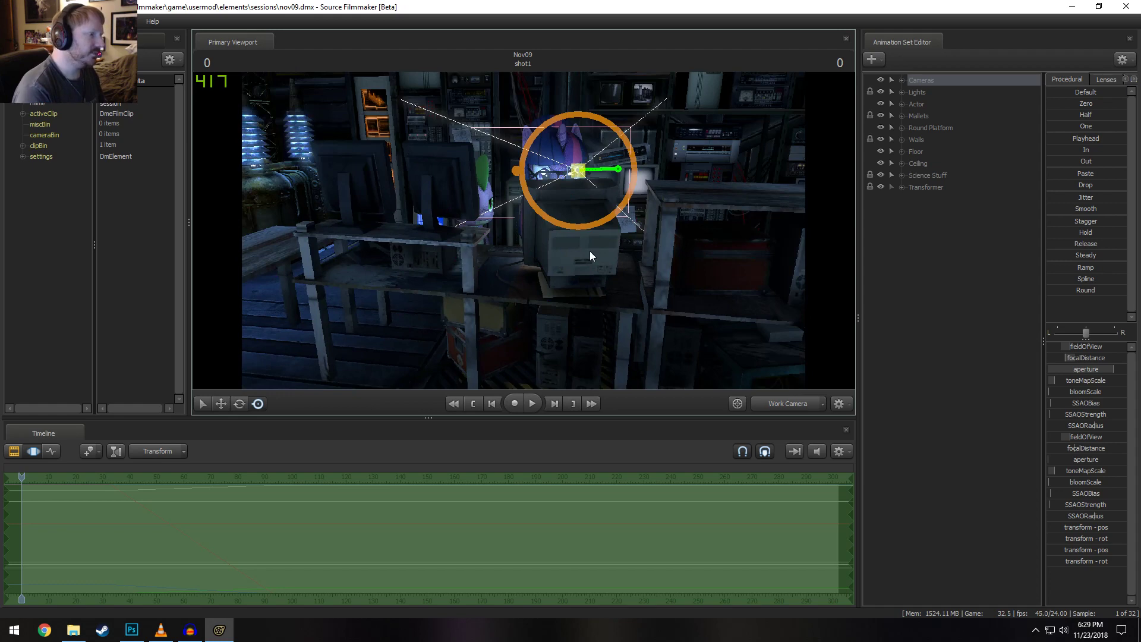
pyautogui.rightClick(957, 283)
pyautogui.click(1008, 319)
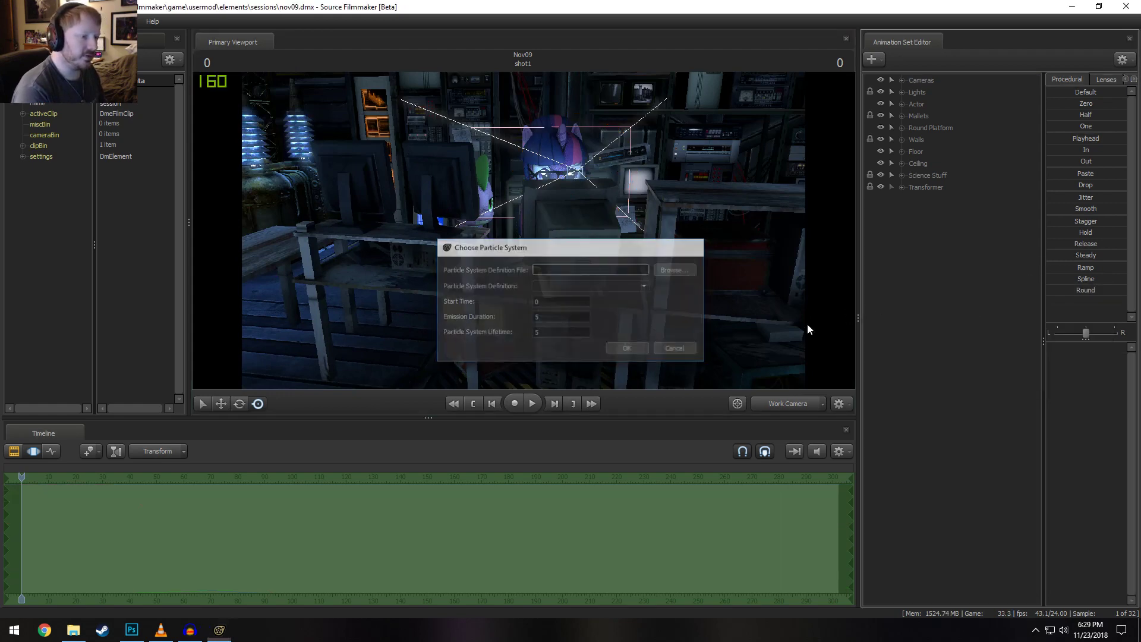
pyautogui.press('Escape')
# Start creating an animation set for a new model and open the .MDL file selection
pyautogui.rightClick(985, 263)
pyautogui.click(1019, 297)
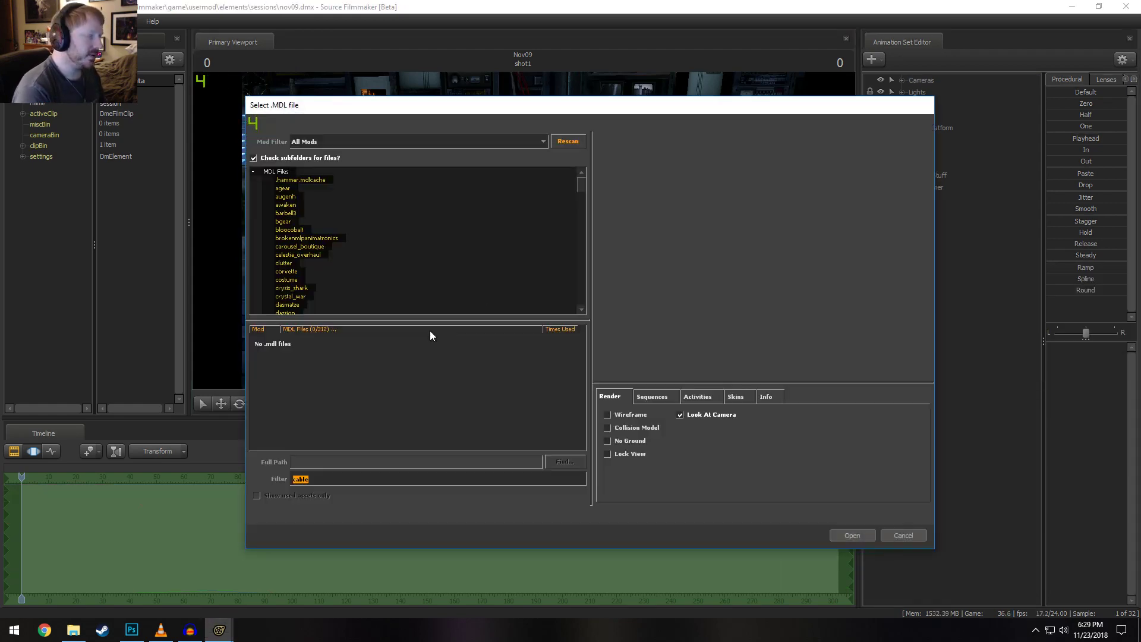
# Filter the model list by "monitor" and examine the breen_monitor.mdl preview up close and from the front
pyautogui.write('monitr')
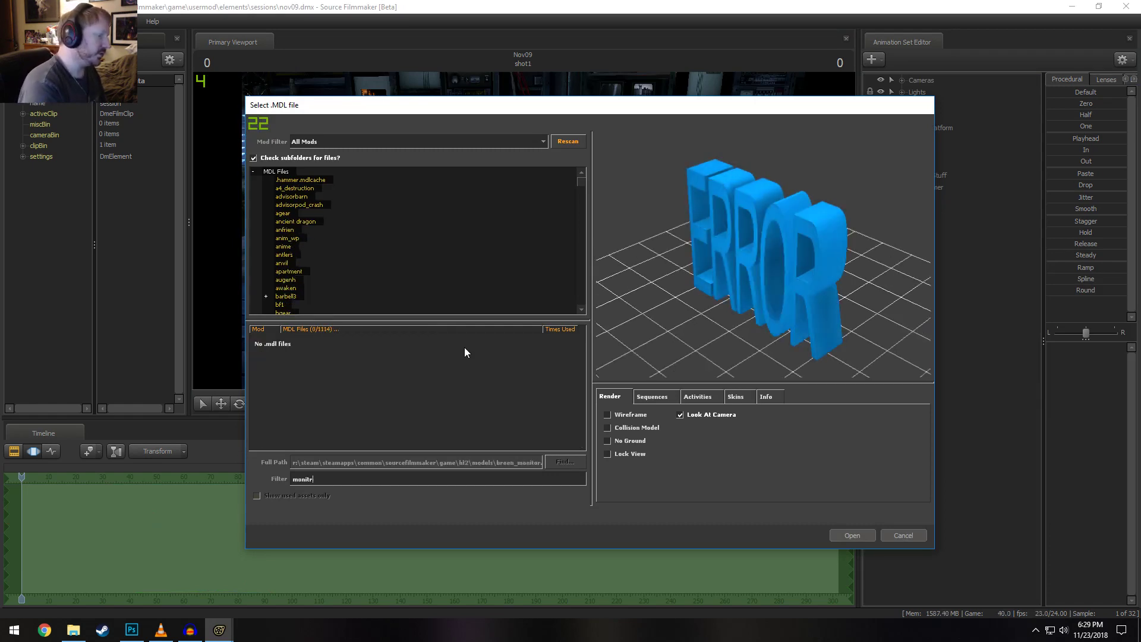
pyautogui.press('BackSpace')
pyautogui.write('onitor')
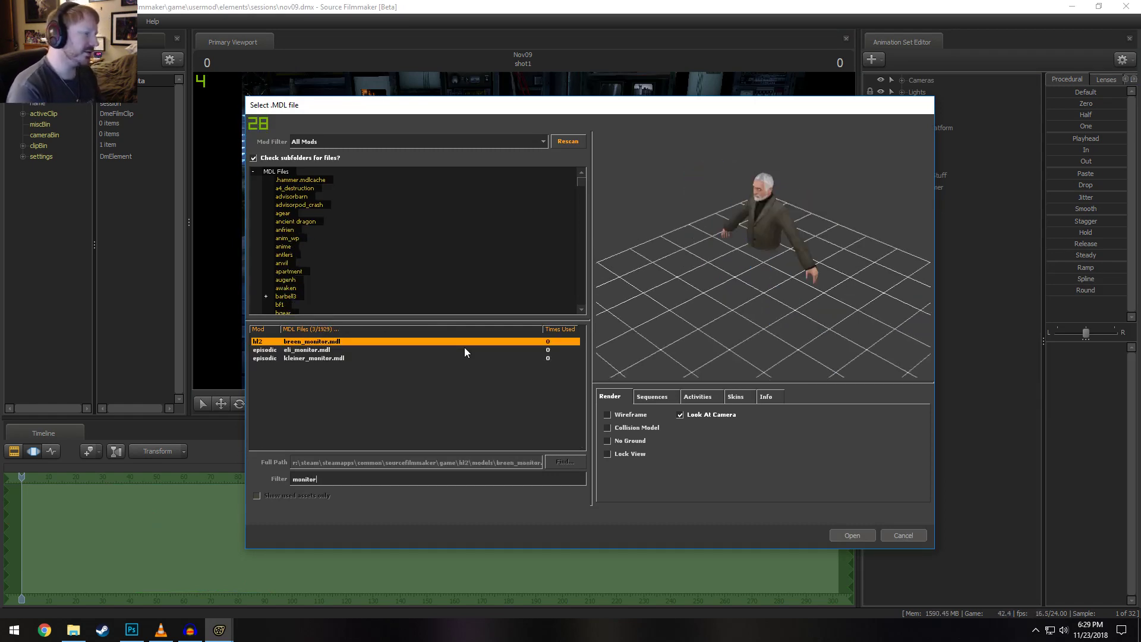
pyautogui.moveTo(785, 234); pyautogui.dragTo(831, 205)
pyautogui.moveTo(799, 230); pyautogui.dragTo(799, 178, button='right')
pyautogui.moveTo(800, 202); pyautogui.dragTo(732, 392, button='middle')
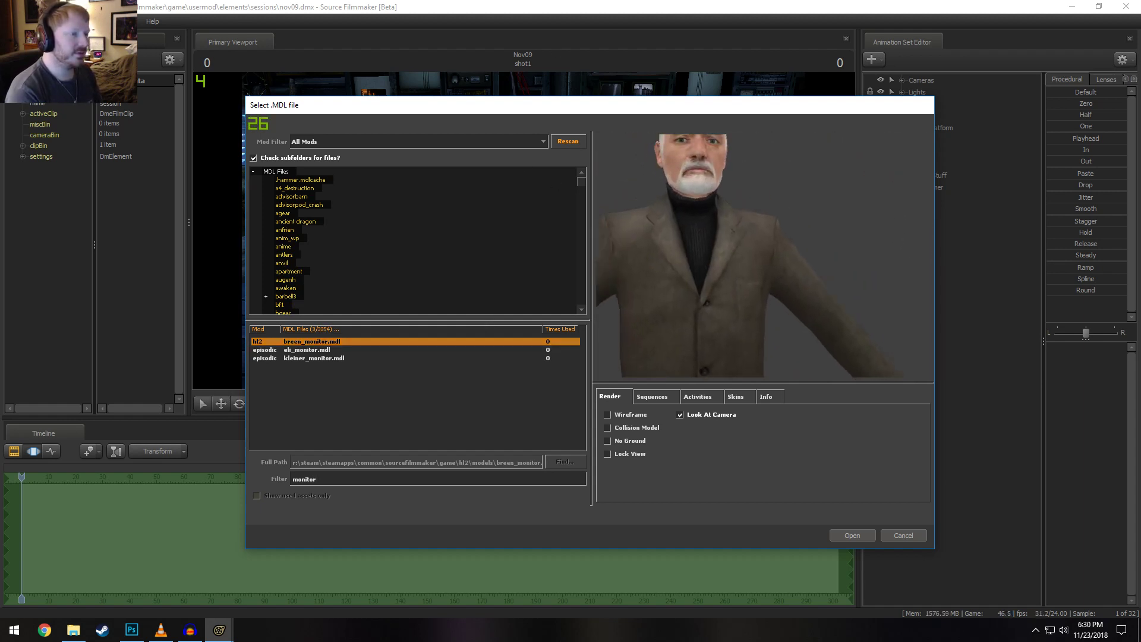
pyautogui.moveTo(757, 243); pyautogui.dragTo(757, 315, button='right')
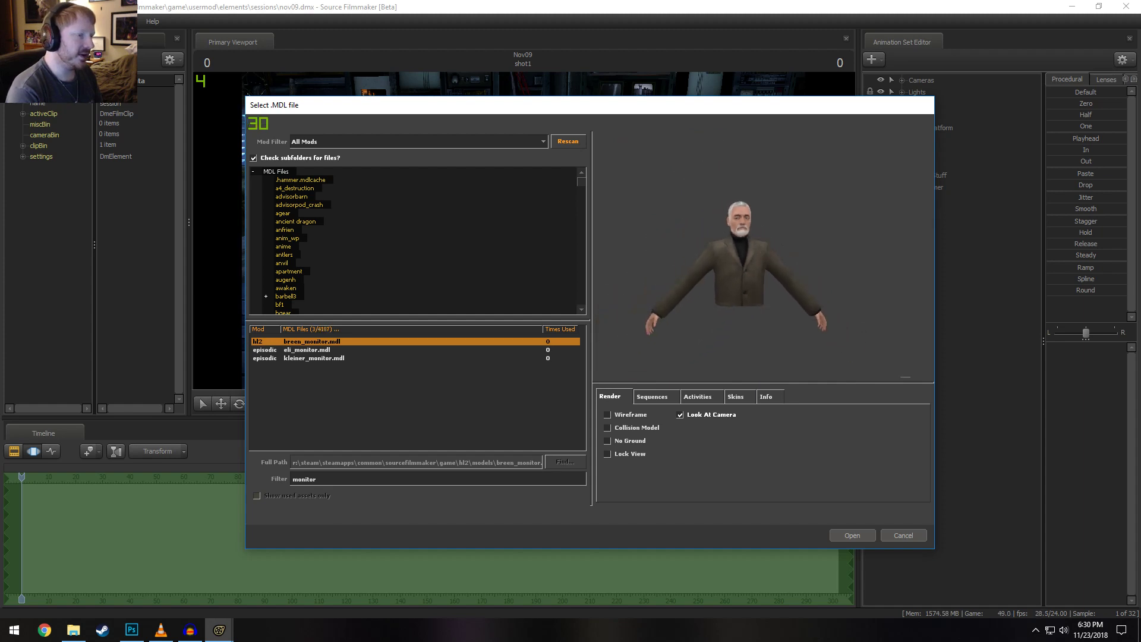
pyautogui.moveTo(757, 315); pyautogui.dragTo(757, 251)
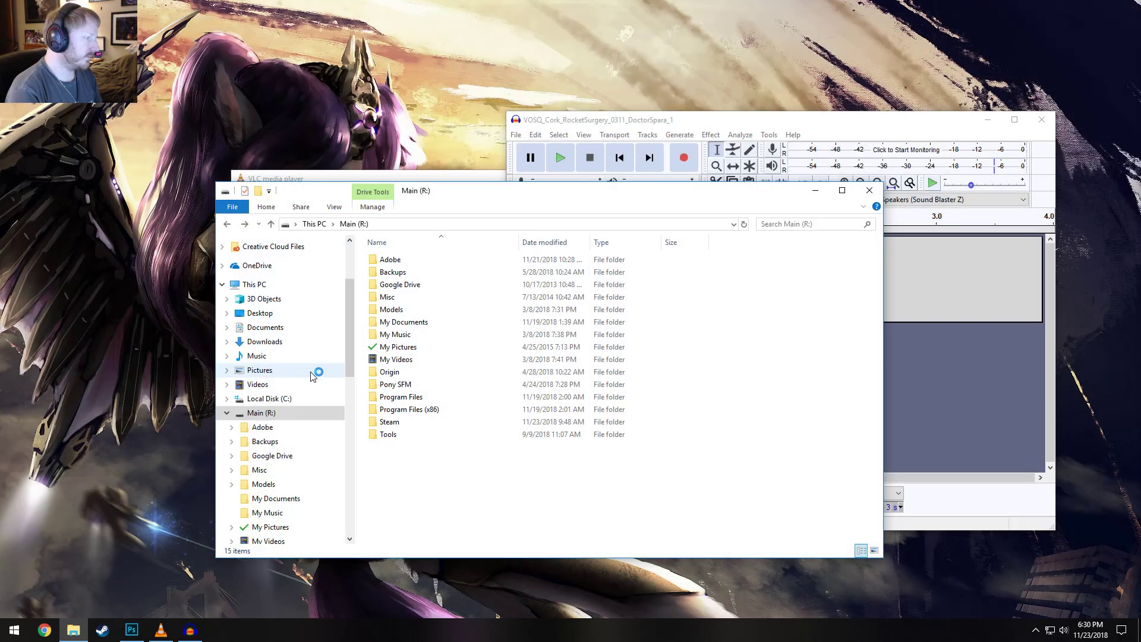
# Relaunch Source Filmmaker and reopen the recent session nov09.dmx with its map loaded
pyautogui.rightClick(102, 629)
pyautogui.click(112, 325)
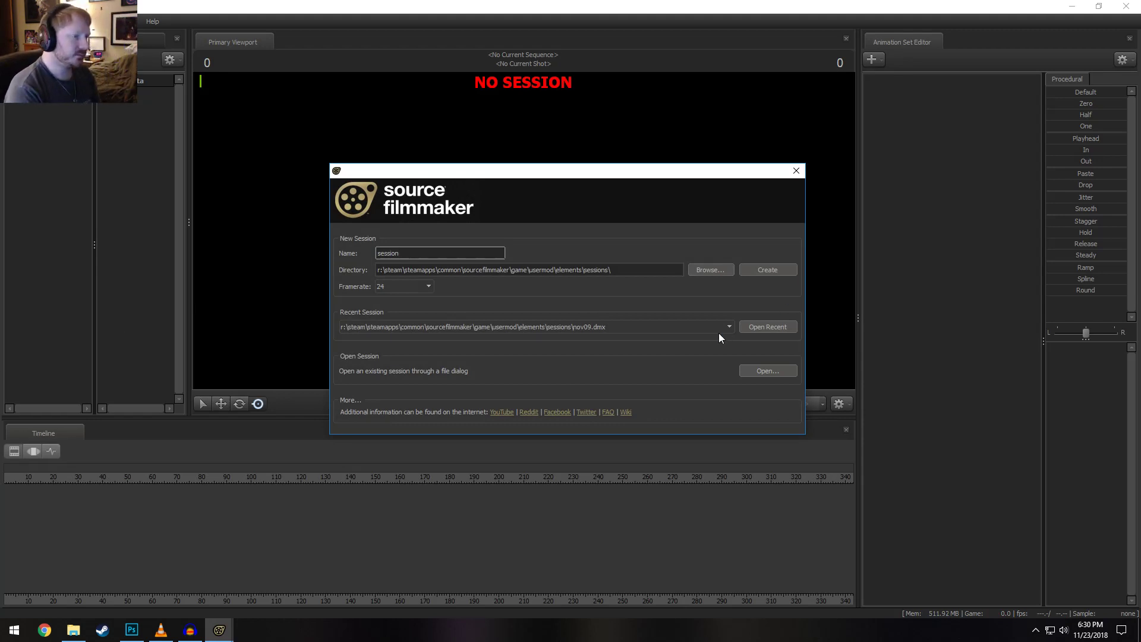
pyautogui.click(769, 327)
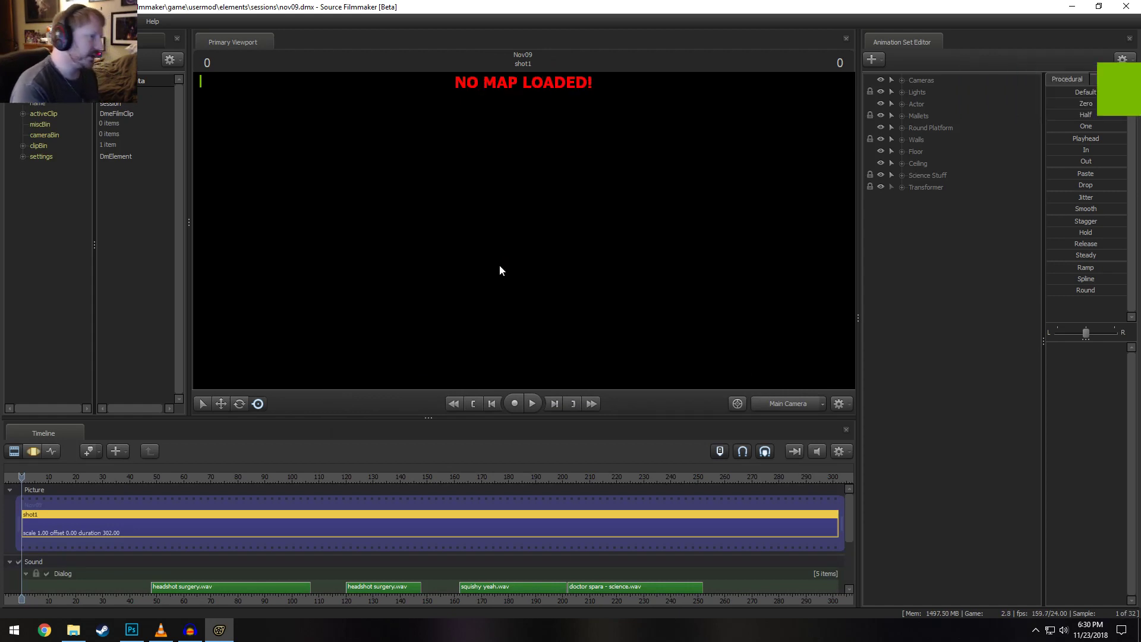
pyautogui.rightClick(550, 253)
pyautogui.click(590, 288)
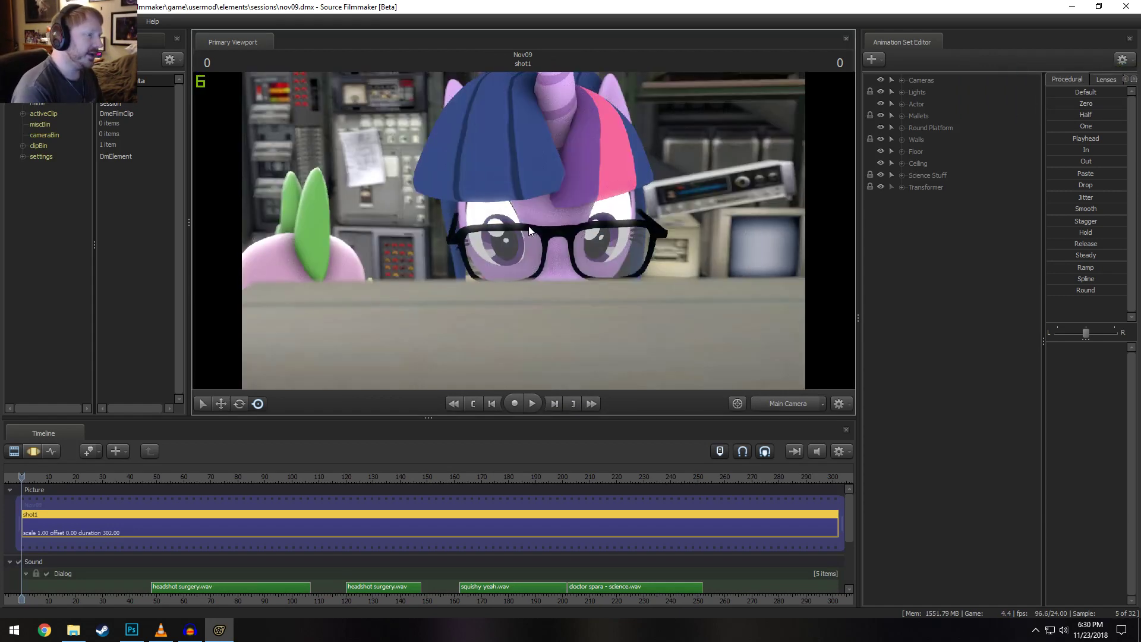
# Switch the viewport from the Main Camera to the Work Camera and pull back to view the whole workbench area
pyautogui.moveTo(529, 226); pyautogui.dragTo(654, 280)
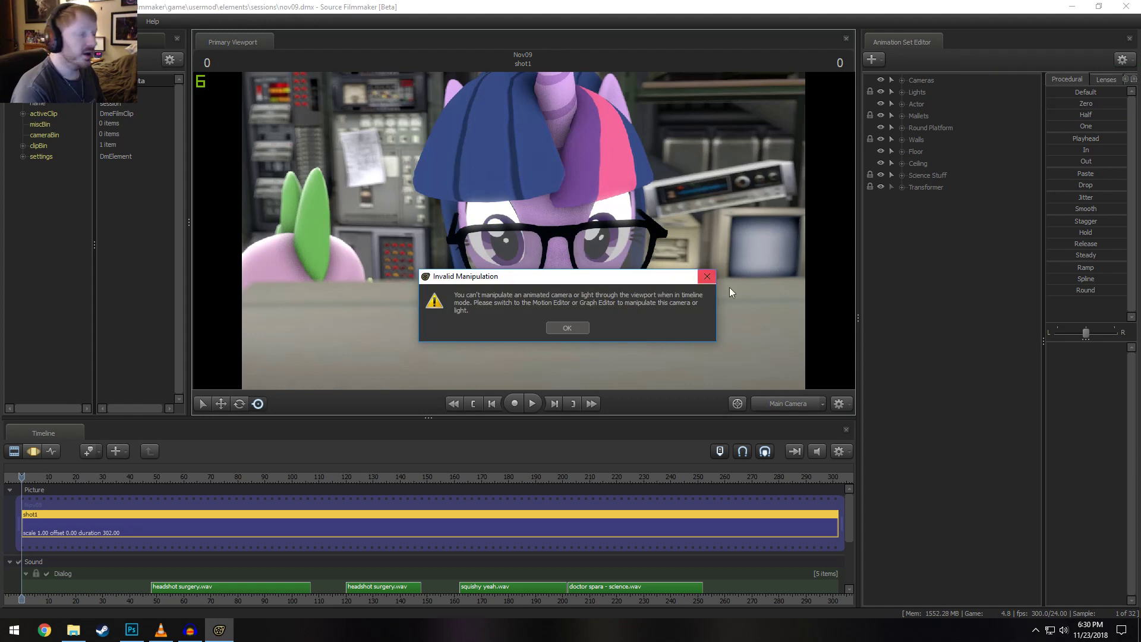
pyautogui.click(567, 328)
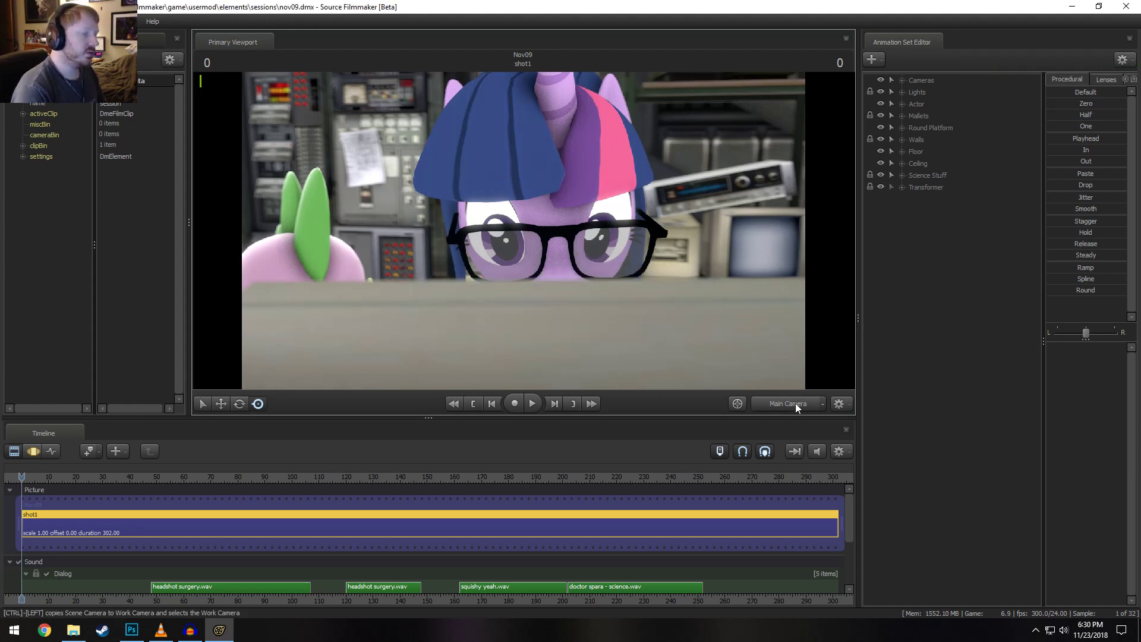
pyautogui.click(794, 403)
pyautogui.moveTo(523, 231); pyautogui.dragTo(523, 255)
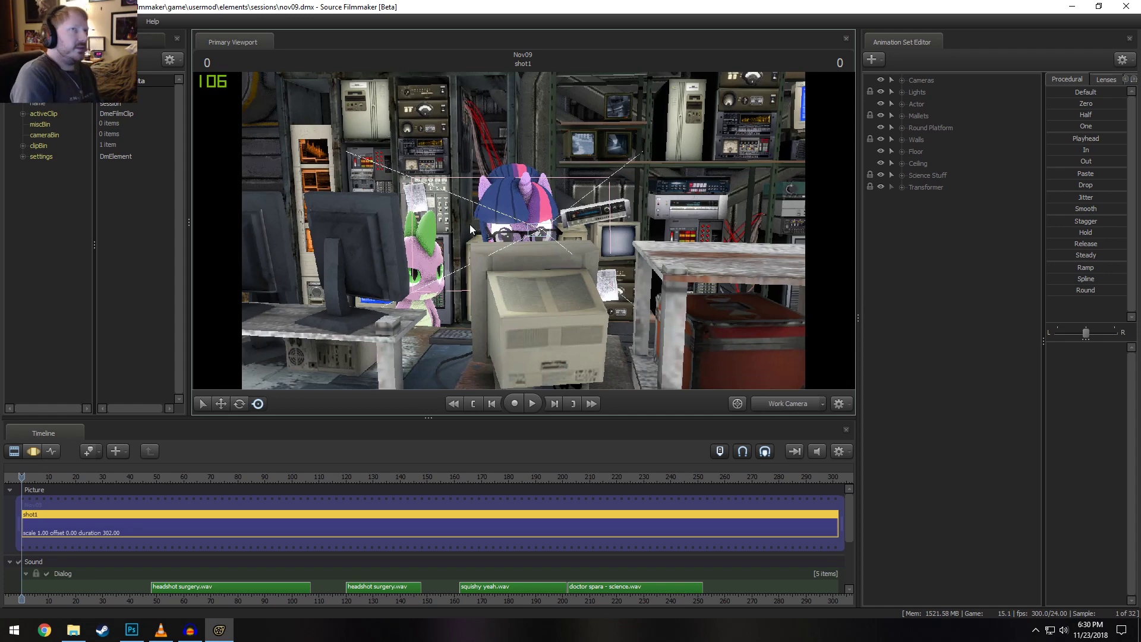
pyautogui.click(73, 629)
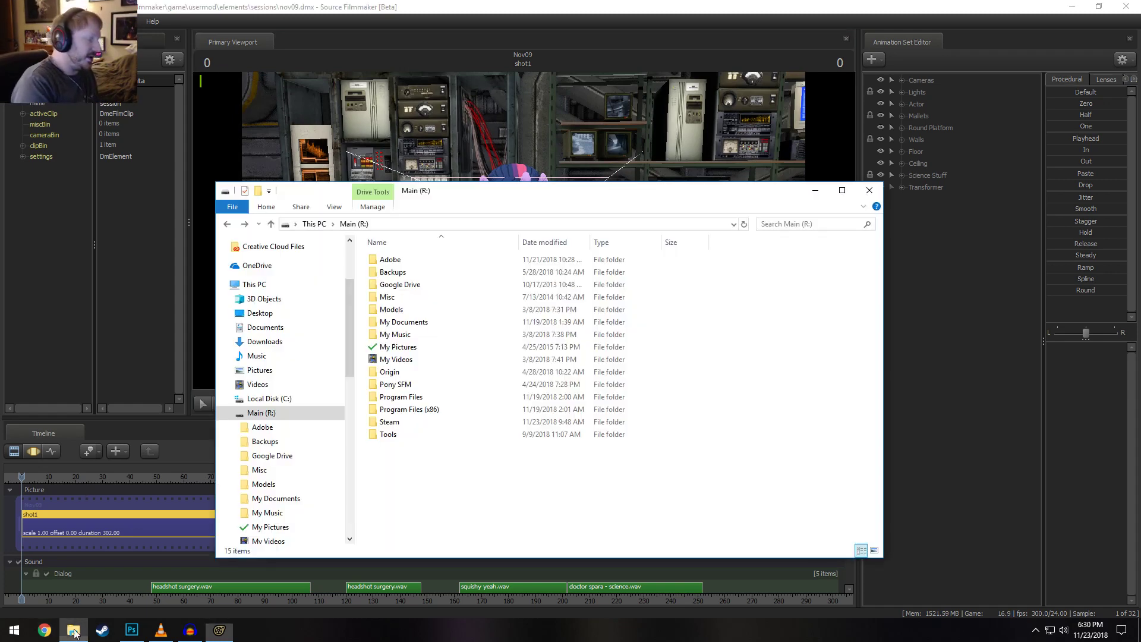
pyautogui.click(814, 190)
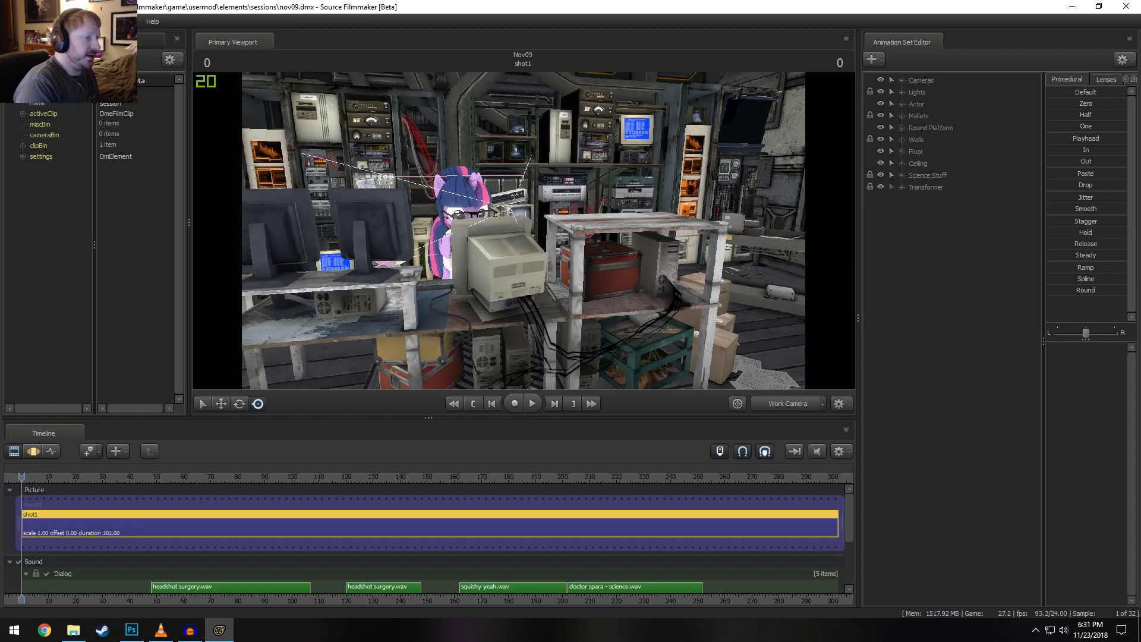
# Start creating an animation set for a new model and filter the model list by "vn_"
pyautogui.rightClick(914, 227)
pyautogui.click(896, 220)
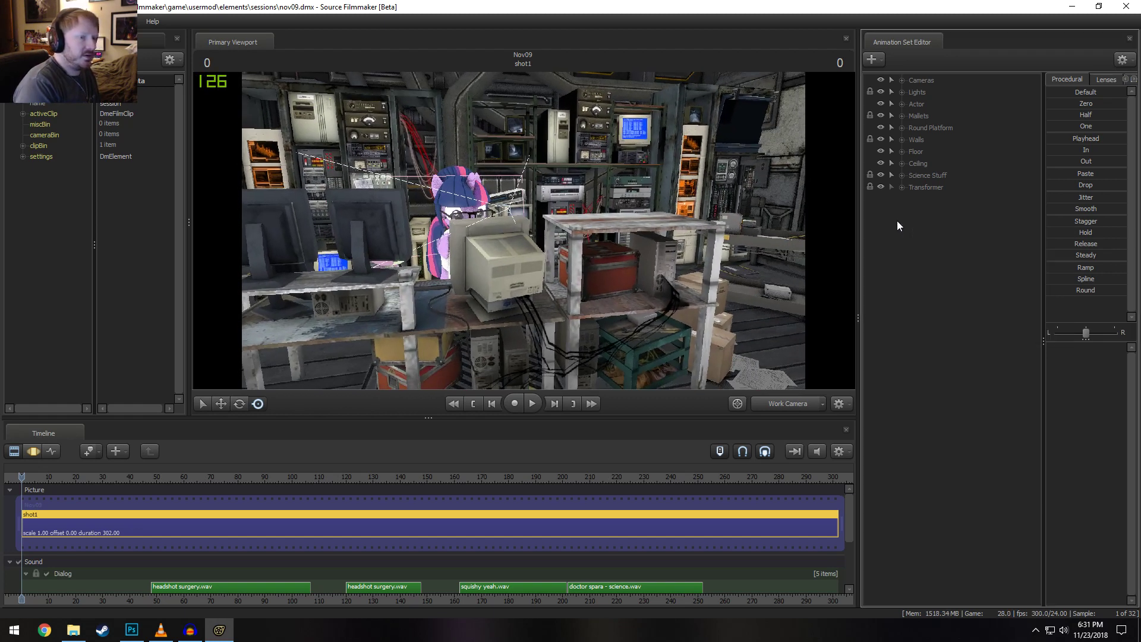
pyautogui.rightClick(925, 239)
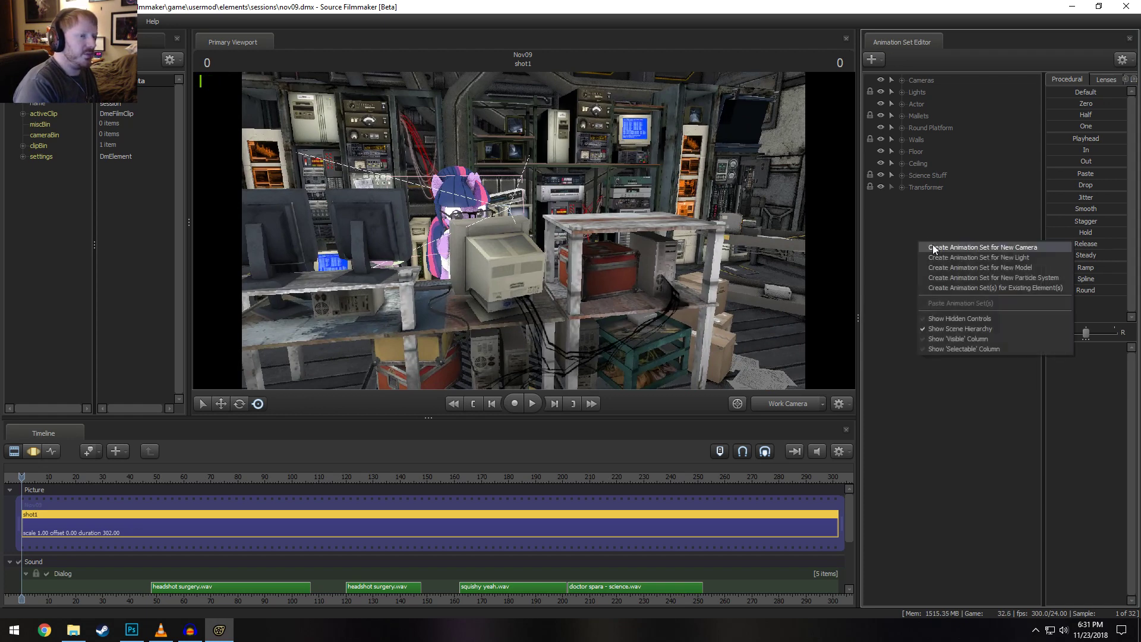
pyautogui.click(962, 265)
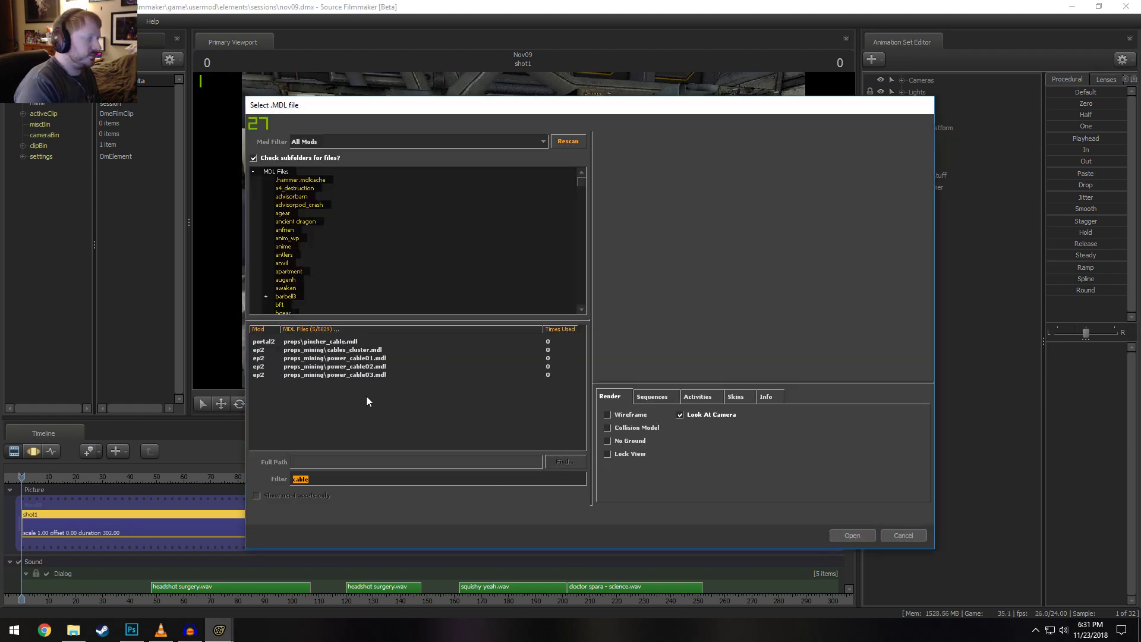
pyautogui.write('vn_')
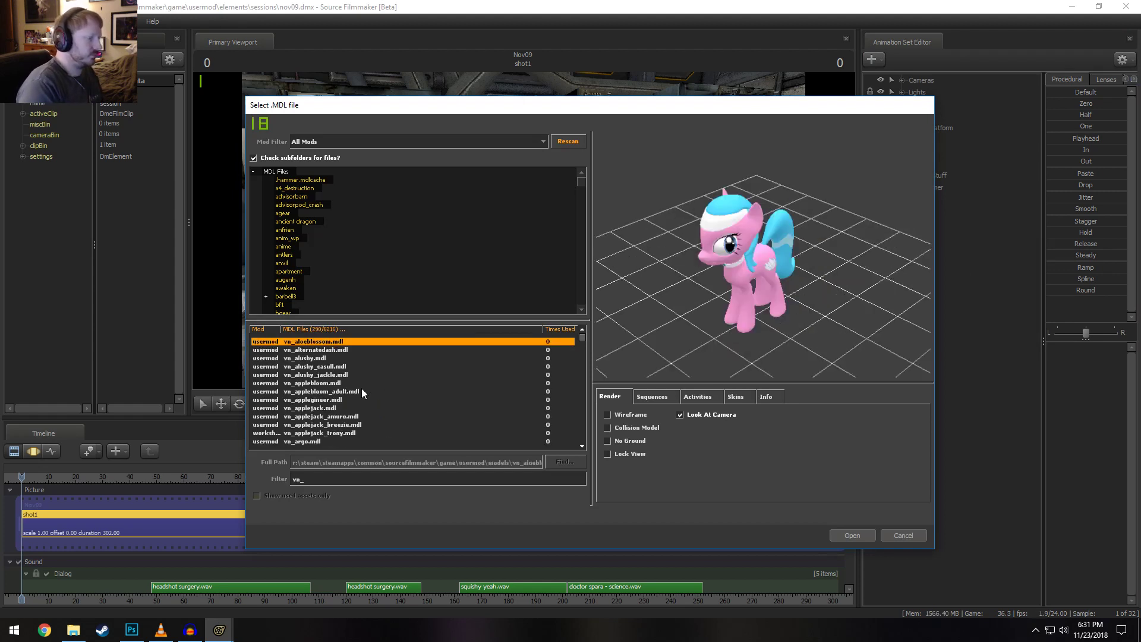
# Browse the vn_ character models, previewing ones such as vn_applejack_breezie.mdl, vn_alternatedash.mdl and vn_cadence.mdl
pyautogui.press('Down')
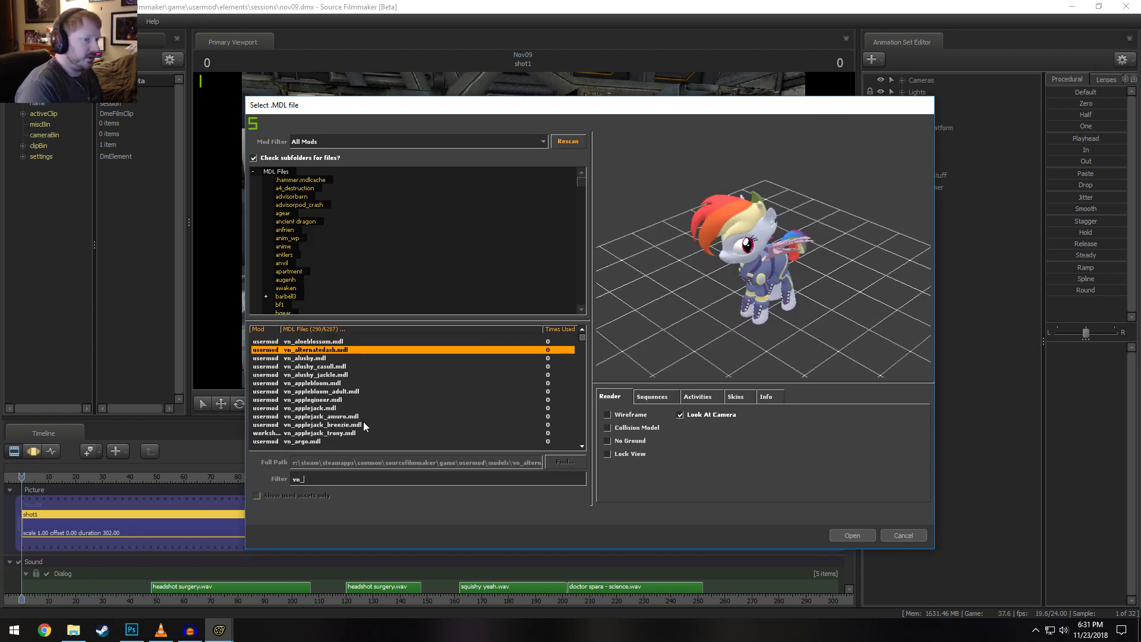
pyautogui.press('Down')
pyautogui.press('Down')
pyautogui.press('Down')
pyautogui.press('Down')
pyautogui.press('Down')
pyautogui.press('Down')
pyautogui.press('Down')
pyautogui.press('Down')
pyautogui.press('Down')
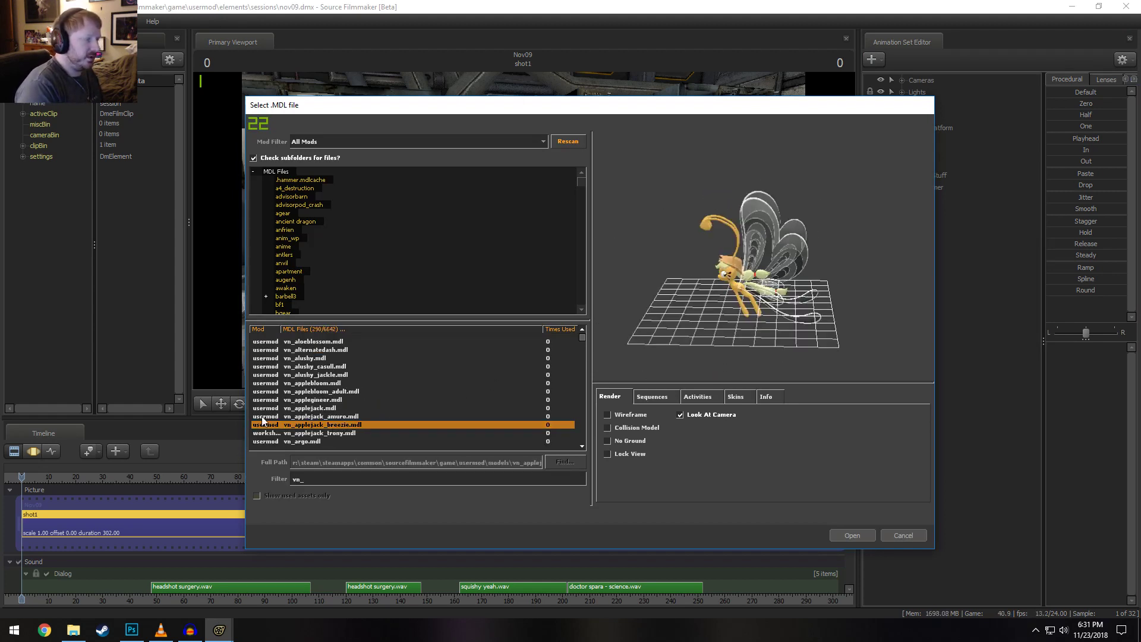
pyautogui.click(319, 350)
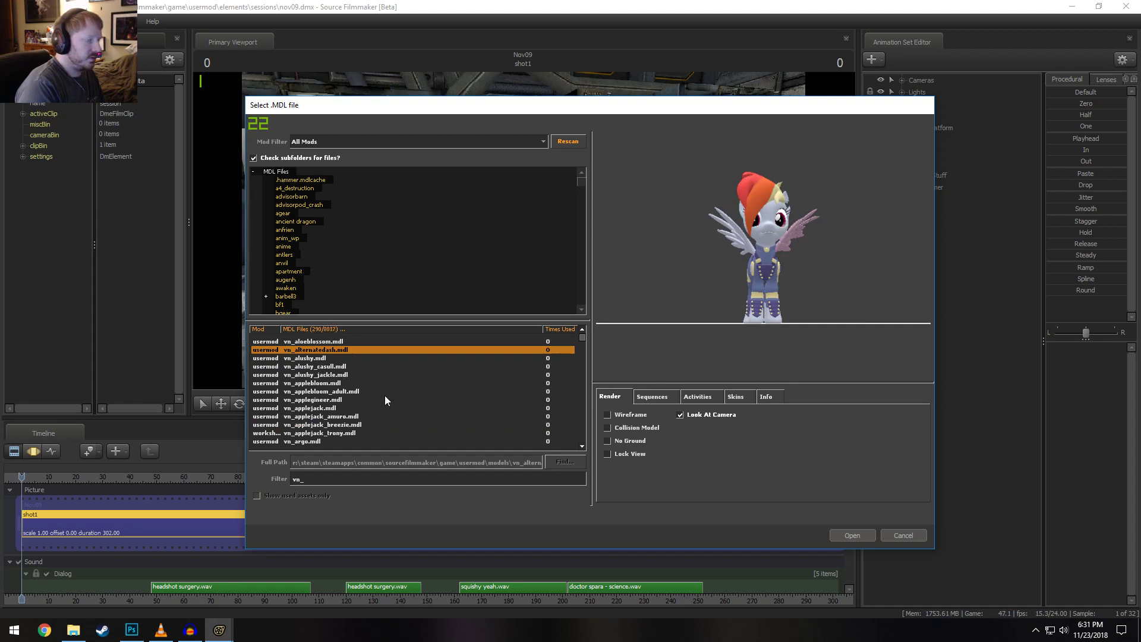
pyautogui.scroll(-5, 318, 409)
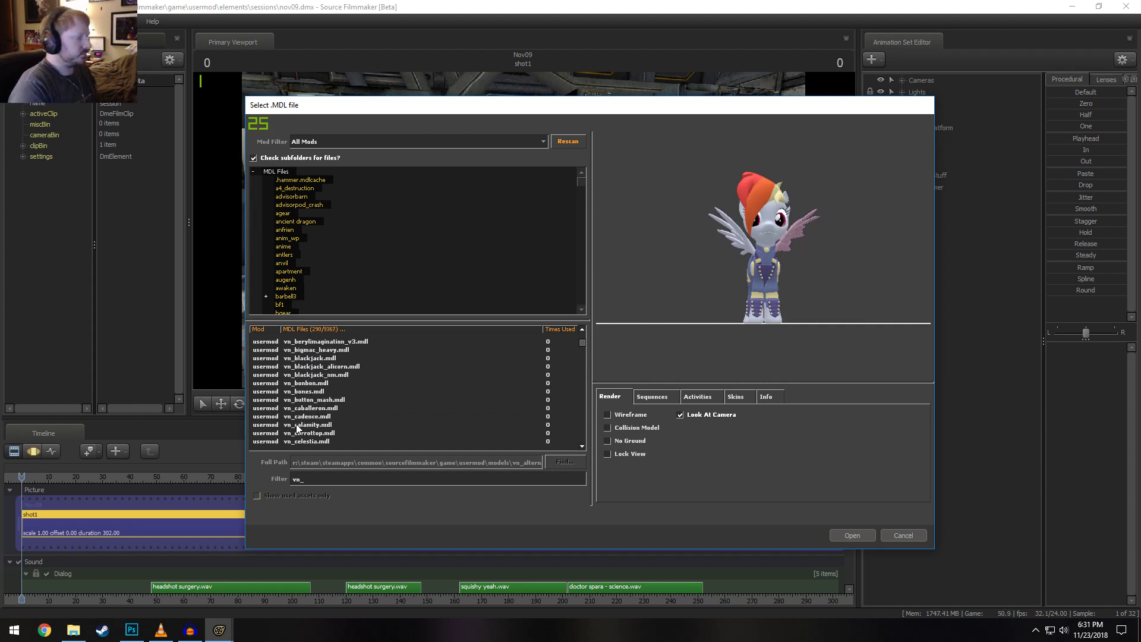
pyautogui.click(343, 417)
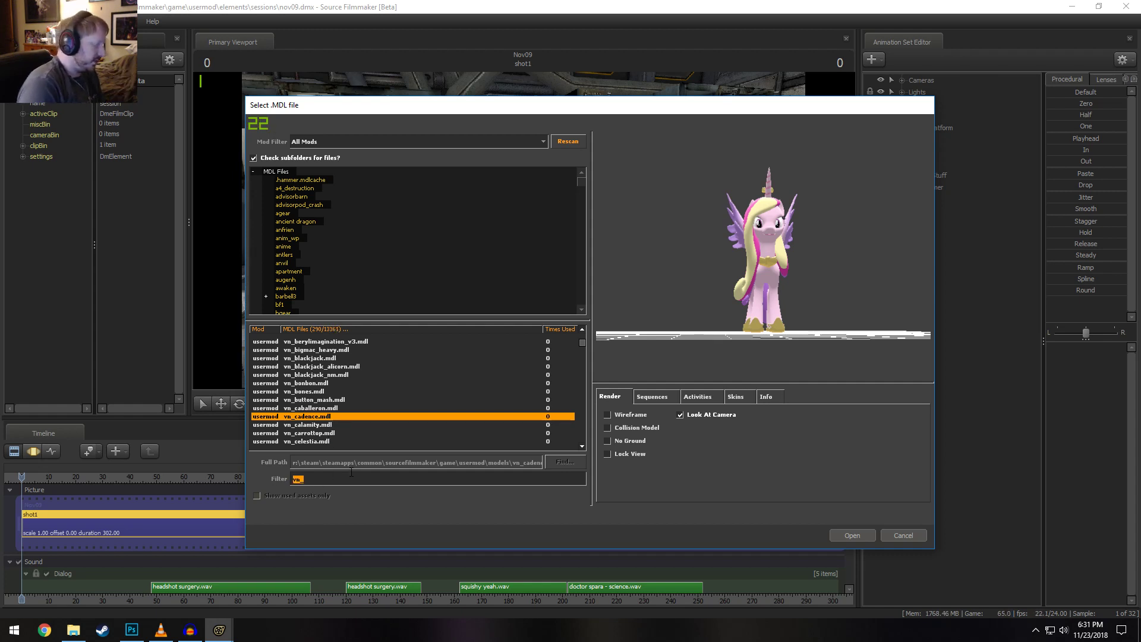
# Filter the model list by "wood" and preview the optinvfallout plank models woodplank2.mdl and woodplank4.mdl
pyautogui.write('w')
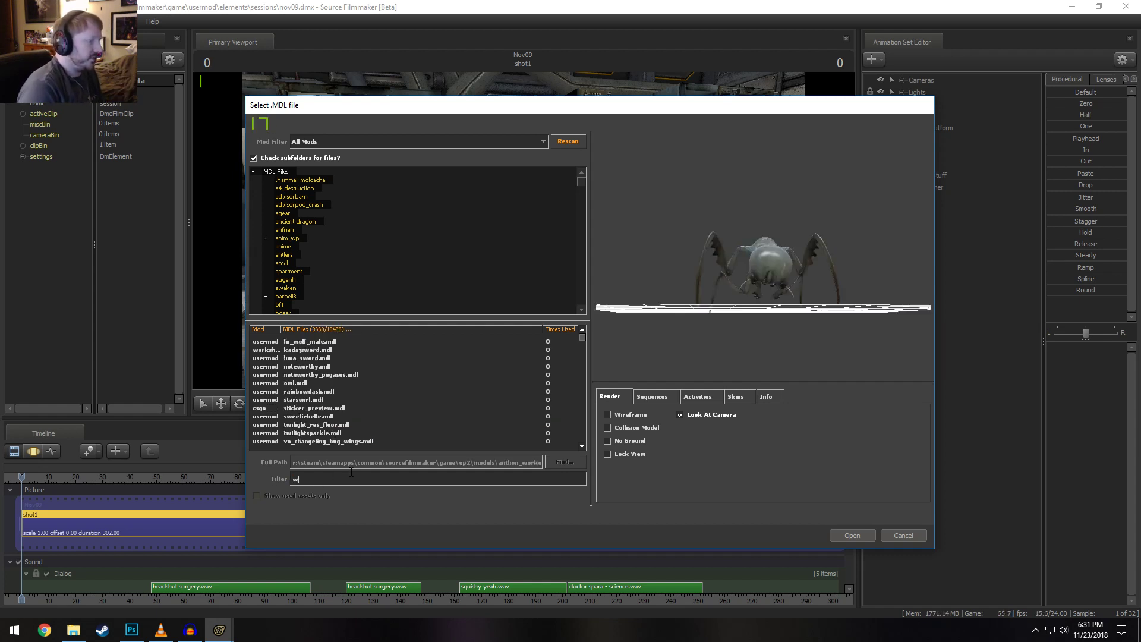
pyautogui.write('ood')
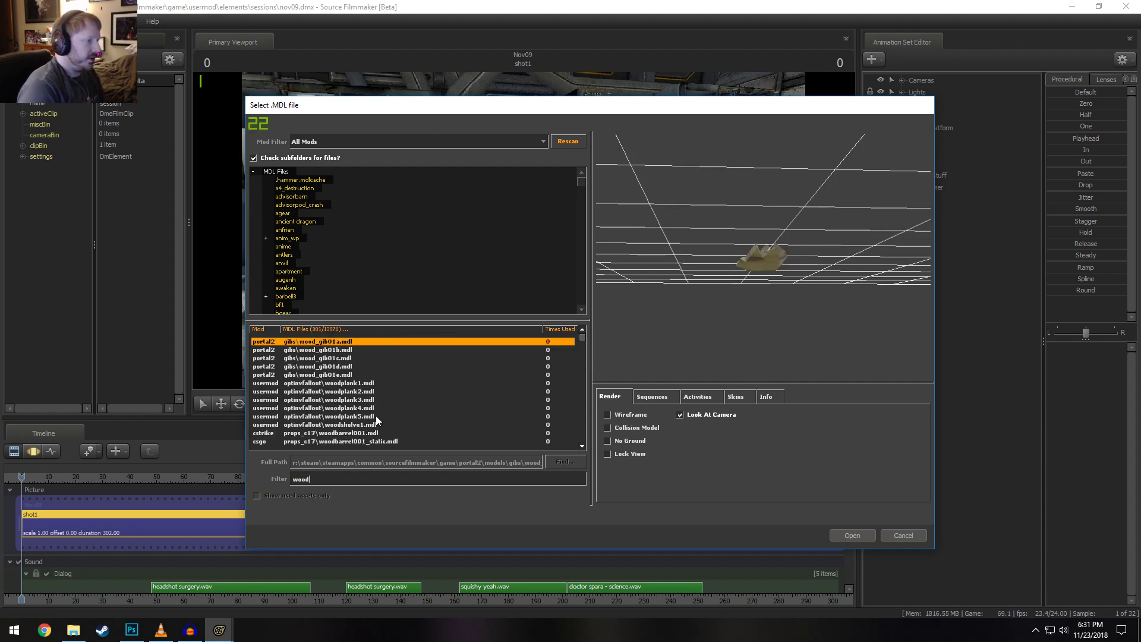
pyautogui.click(356, 391)
pyautogui.click(362, 407)
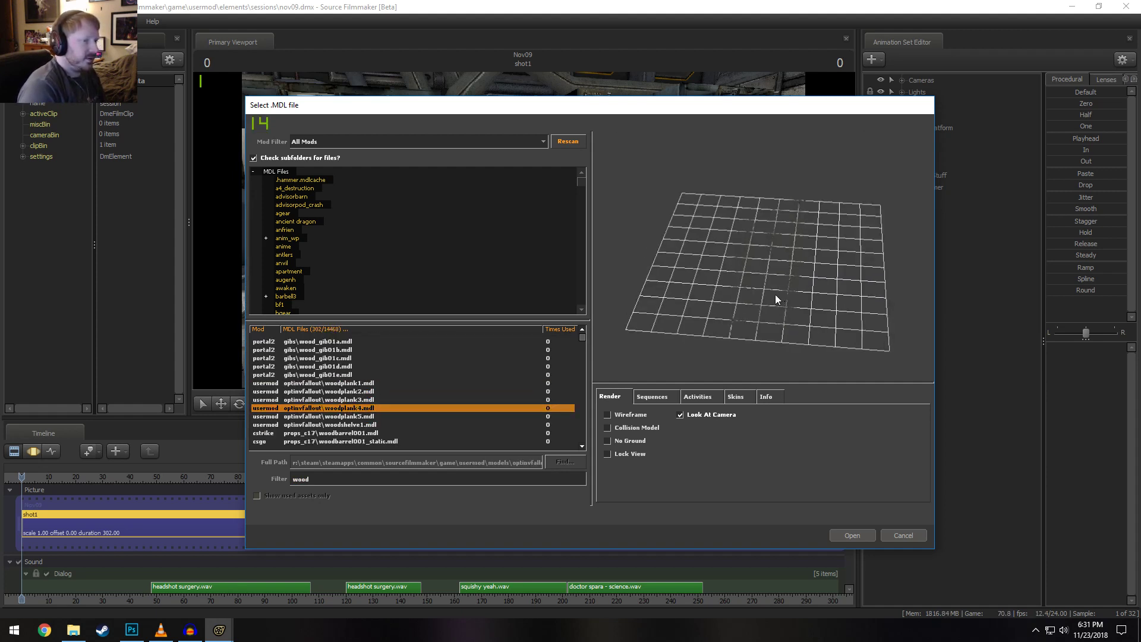
# Look through the filtered wood models for a plain board and add the wood_board05a model to the scene
pyautogui.press('Down')
pyautogui.press('Down')
pyautogui.press('Down')
pyautogui.press('Down')
pyautogui.press('Down')
pyautogui.press('Down')
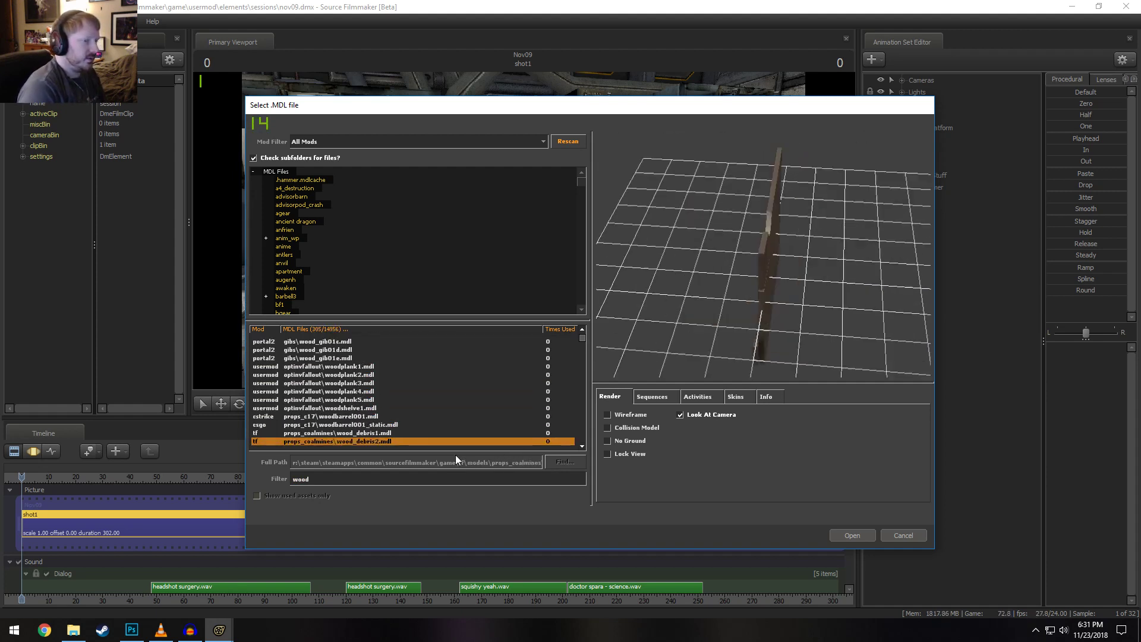
pyautogui.press('Down')
pyautogui.press('Down')
pyautogui.press('Down')
pyautogui.press('Down')
pyautogui.press('Down')
pyautogui.press('Down')
pyautogui.press('Down')
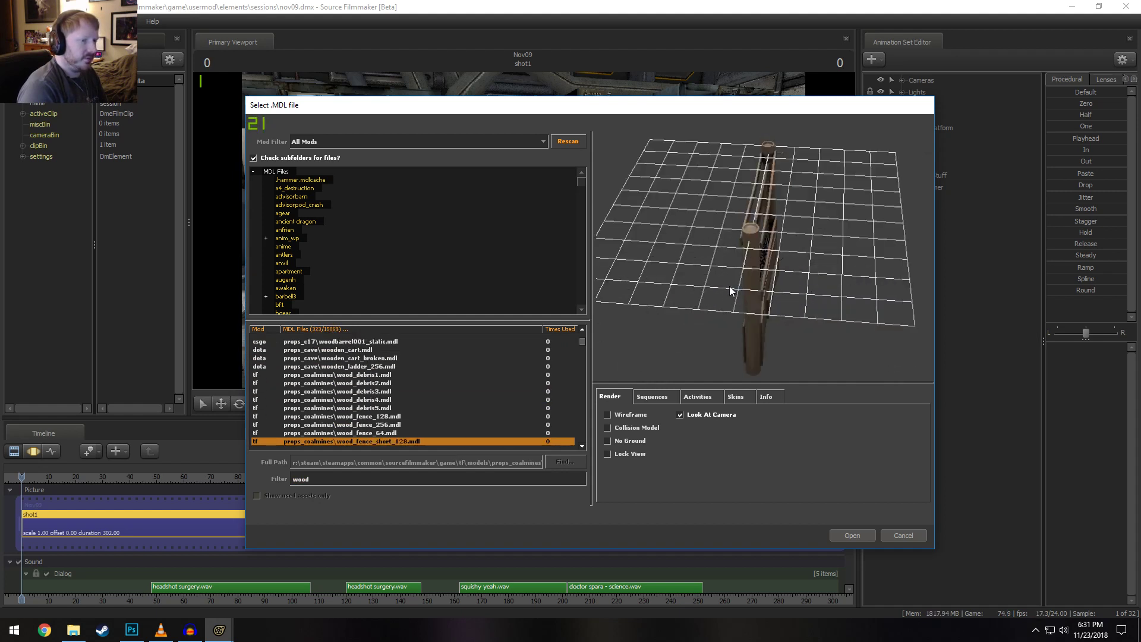
pyautogui.press('Down')
pyautogui.press('Down')
pyautogui.press('Down')
pyautogui.press('Down')
pyautogui.press('Down')
pyautogui.press('Down')
pyautogui.press('Down')
pyautogui.press('Down')
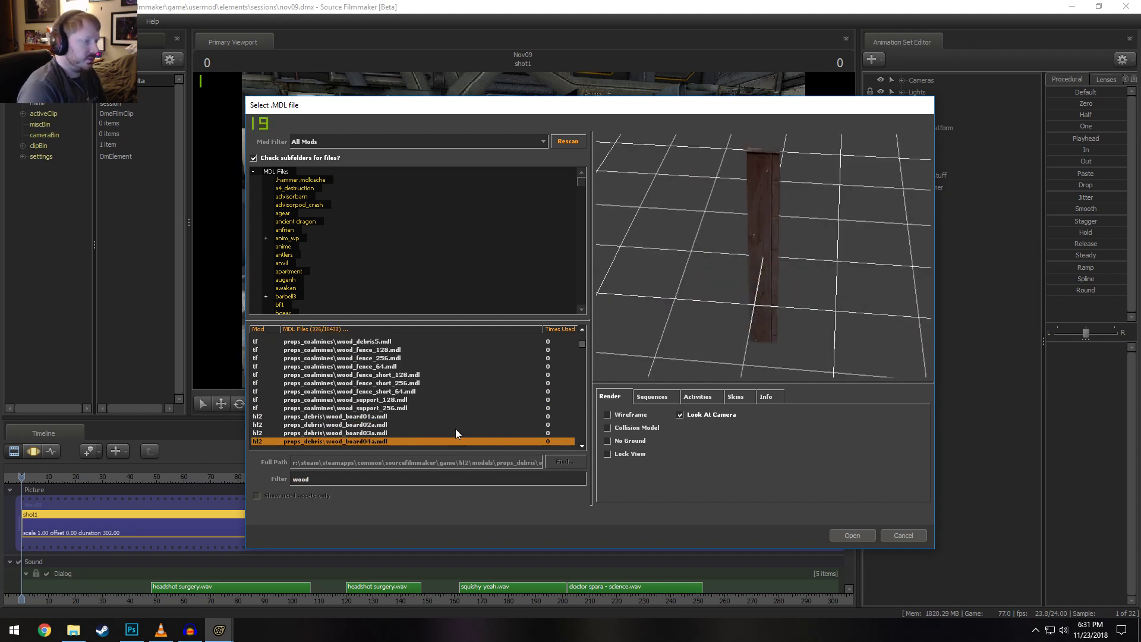
pyautogui.moveTo(765, 284); pyautogui.dragTo(639, 333)
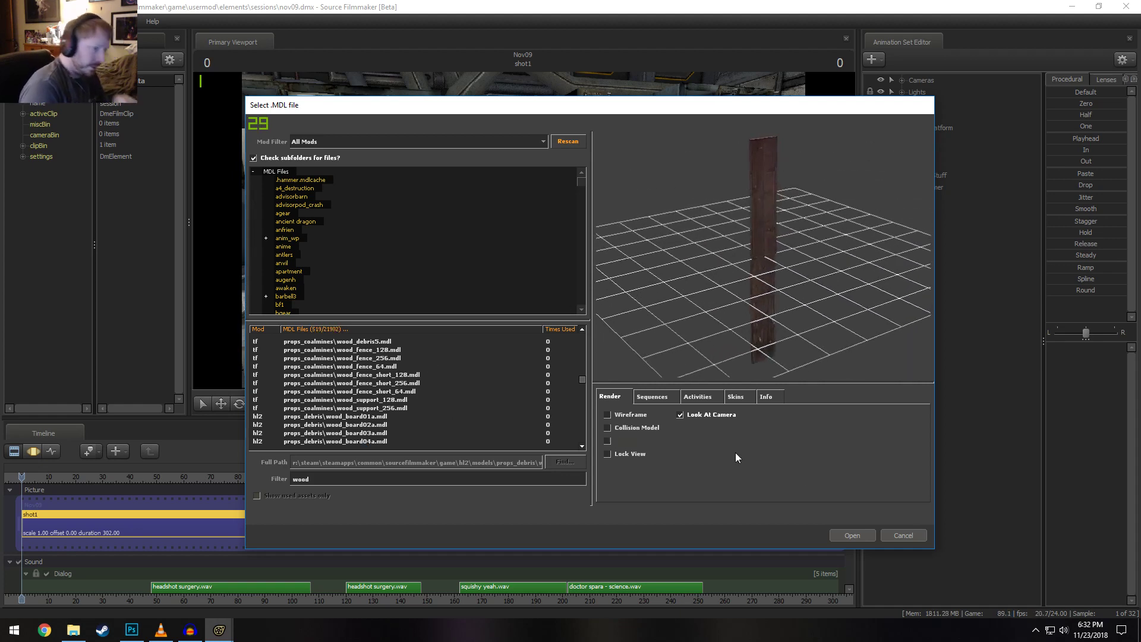
pyautogui.click(863, 535)
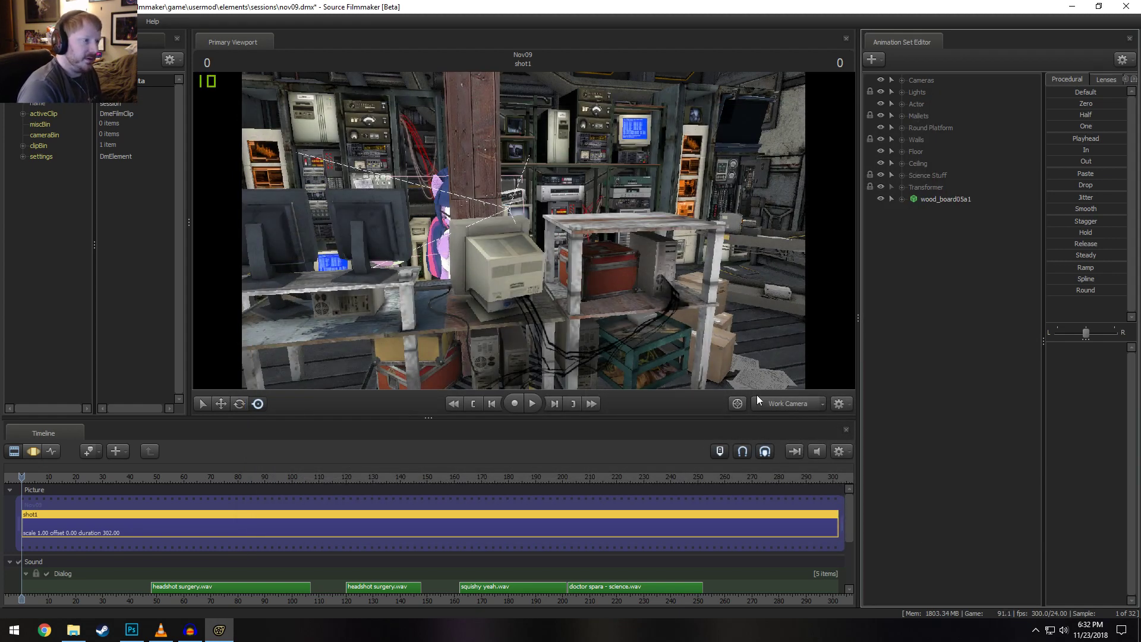
# Turn on the scene lighting in the viewport and switch the timeline to the Motion Editor
pyautogui.rightClick(587, 306)
pyautogui.click(619, 339)
pyautogui.press('F3')
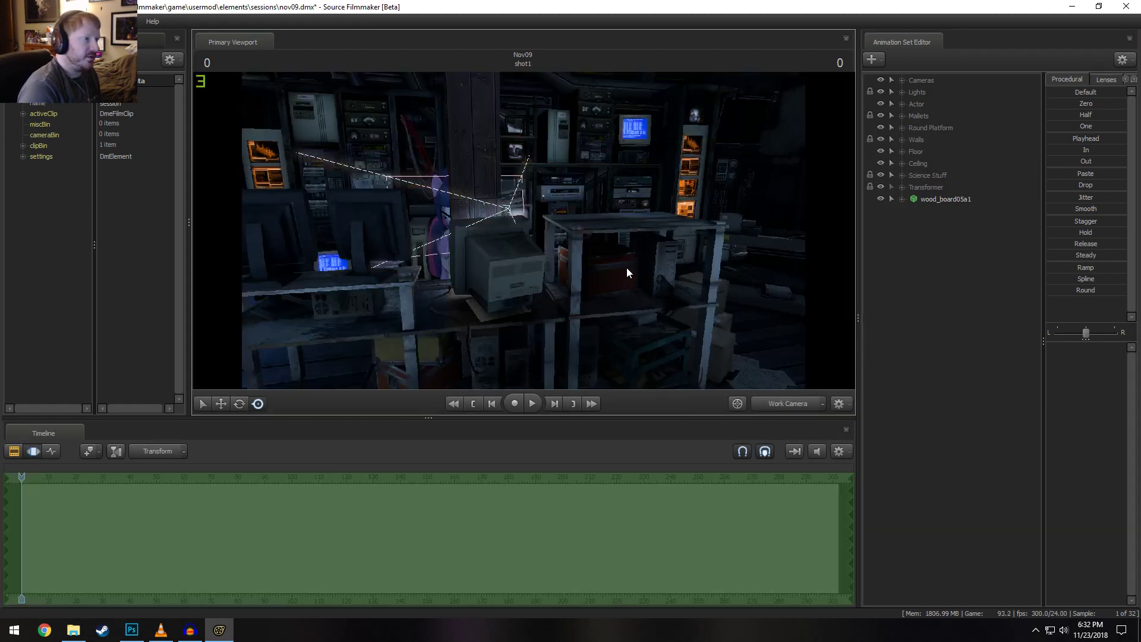
# Select the wood_board05a1 animation set with the move manipulator active and view the board from above beside the characters
pyautogui.moveTo(626, 267); pyautogui.dragTo(783, 287)
pyautogui.press('w')
pyautogui.click(946, 199)
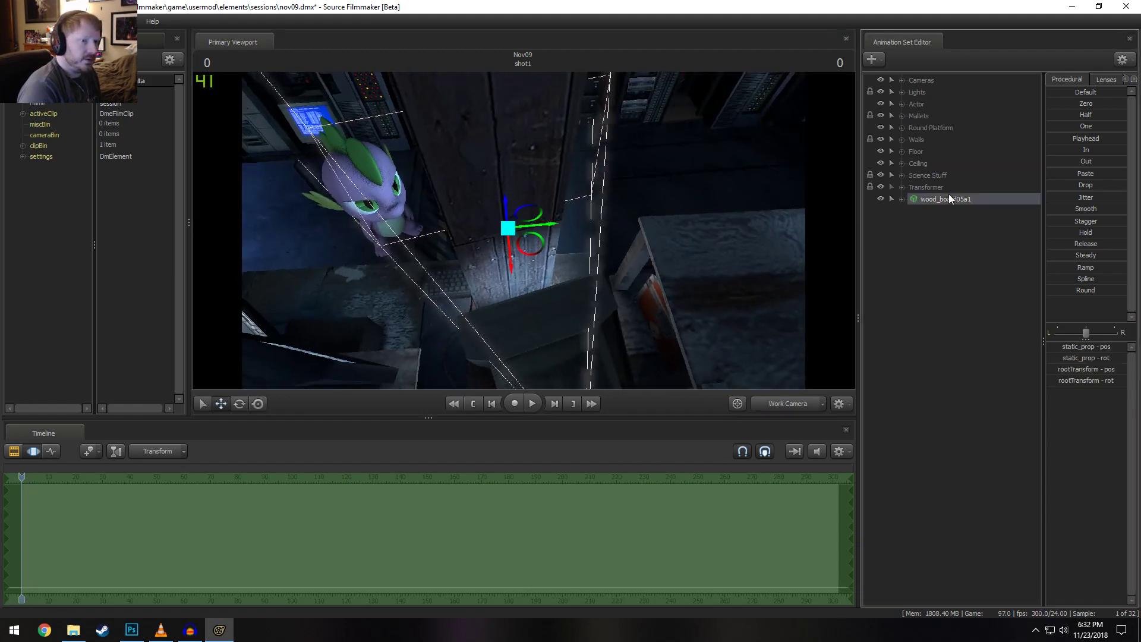
pyautogui.press('e')
pyautogui.moveTo(512, 254); pyautogui.dragTo(554, 163)
pyautogui.press('w')
pyautogui.press('e')
pyautogui.press('w')
pyautogui.press('Return')
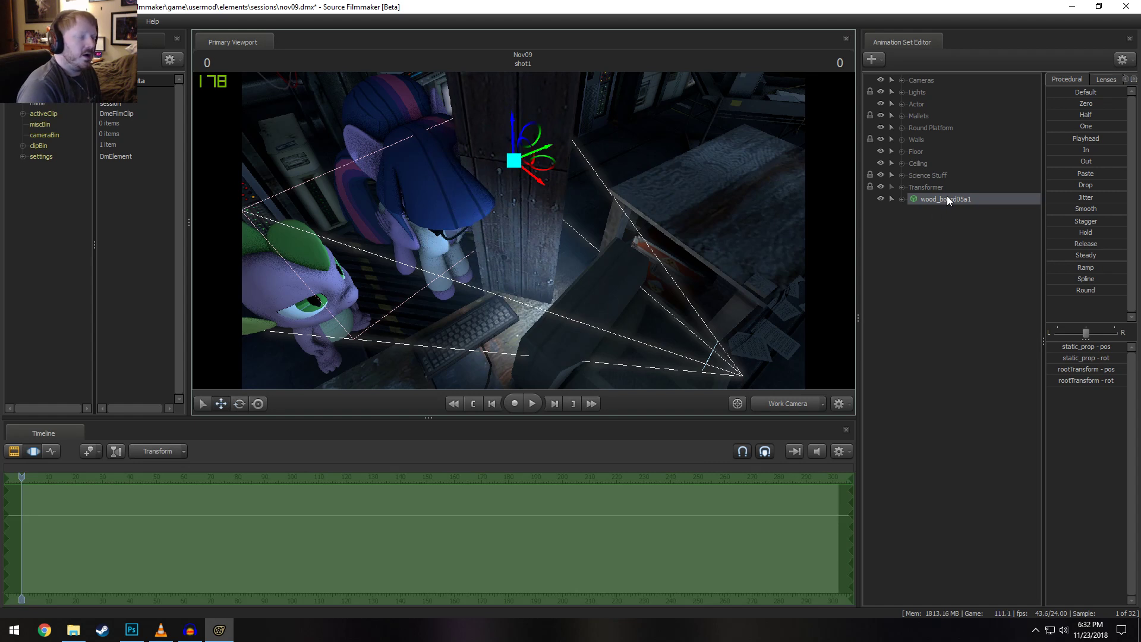
# Add override materials to the wood_board05a1 animation set
pyautogui.rightClick(948, 200)
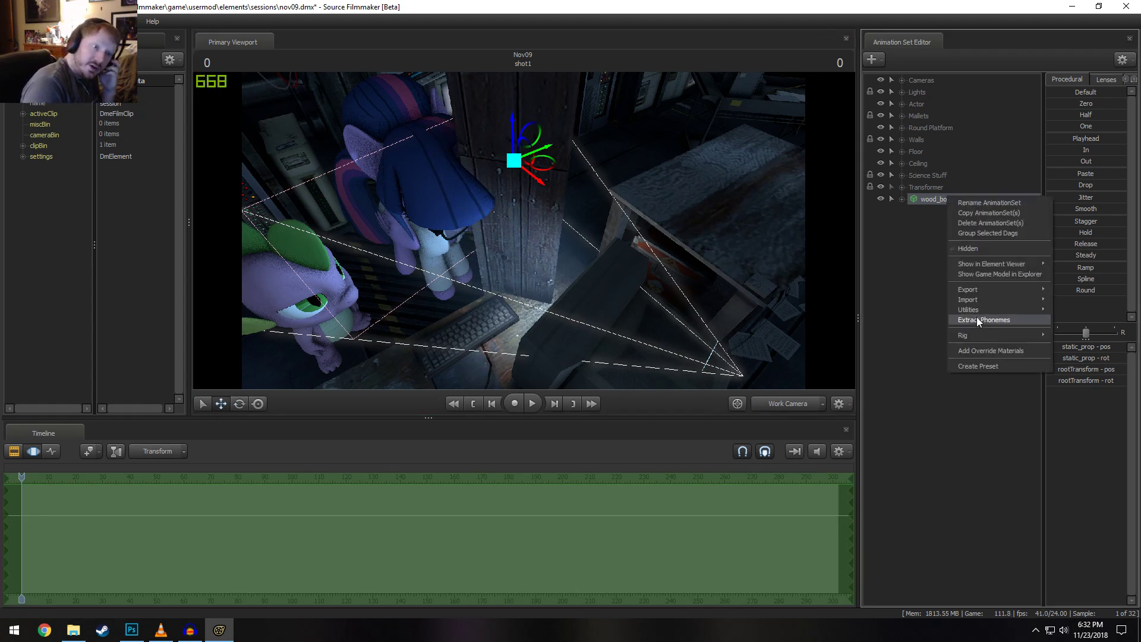
pyautogui.moveTo(977, 313)
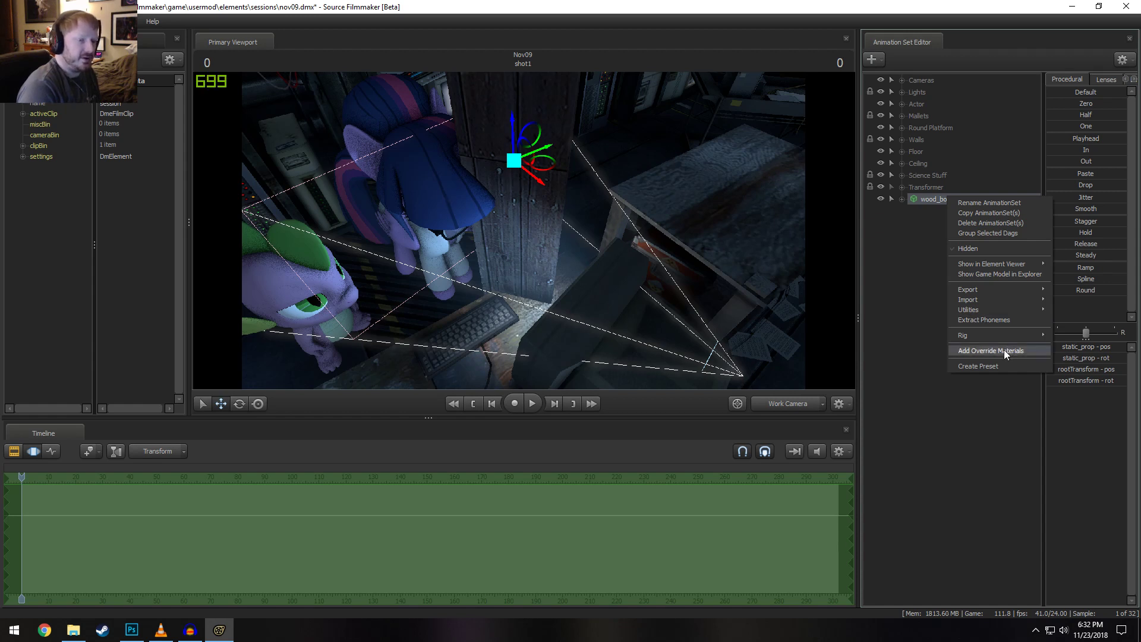
pyautogui.click(989, 350)
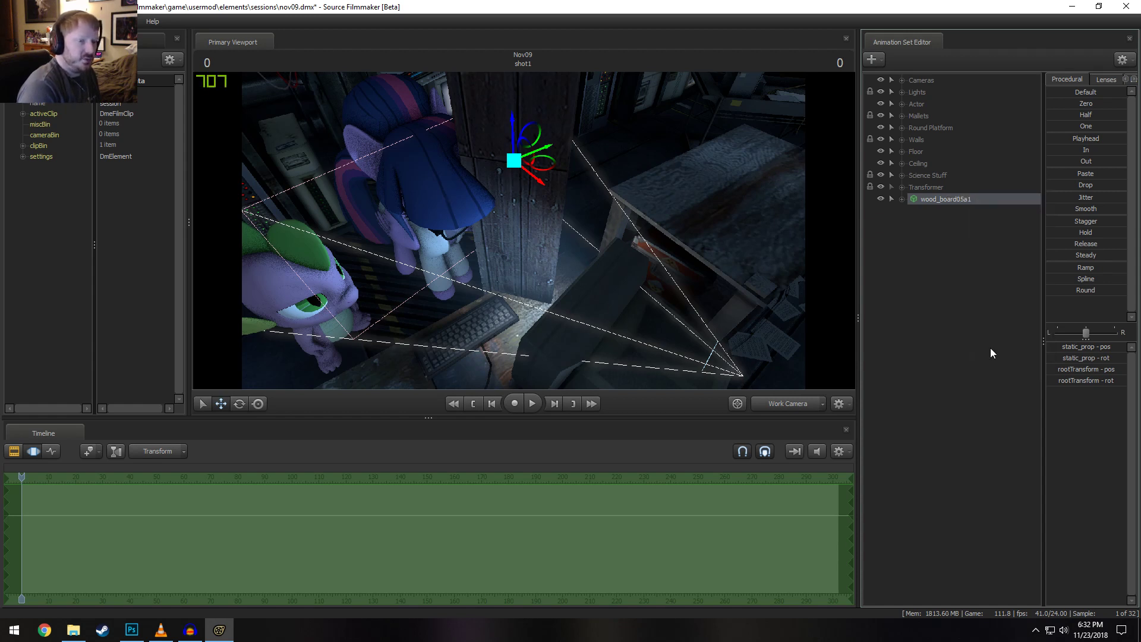
# Show the board's model in the Element Viewer and expand its woodset01 material down to the mtlName path
pyautogui.rightClick(933, 204)
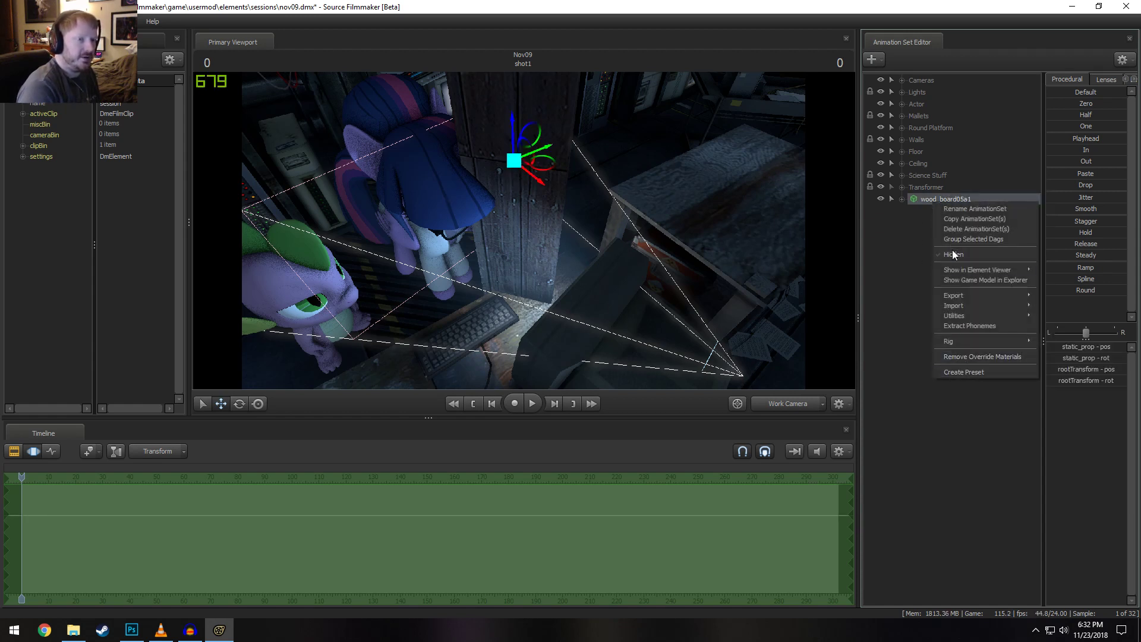
pyautogui.moveTo(958, 269)
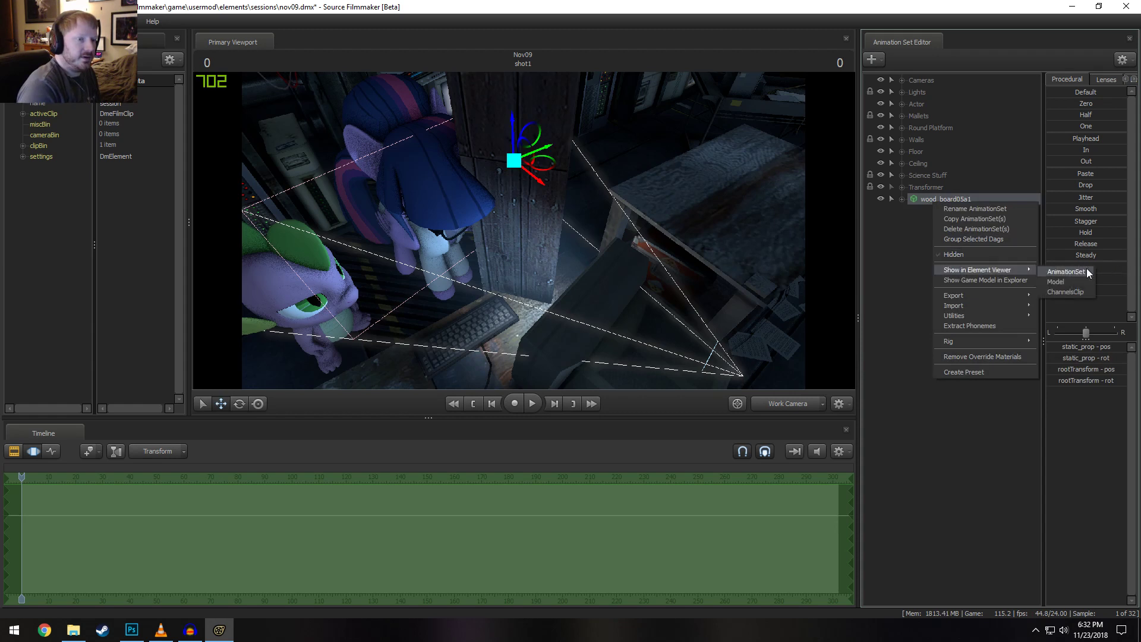
pyautogui.click(1060, 284)
pyautogui.click(23, 296)
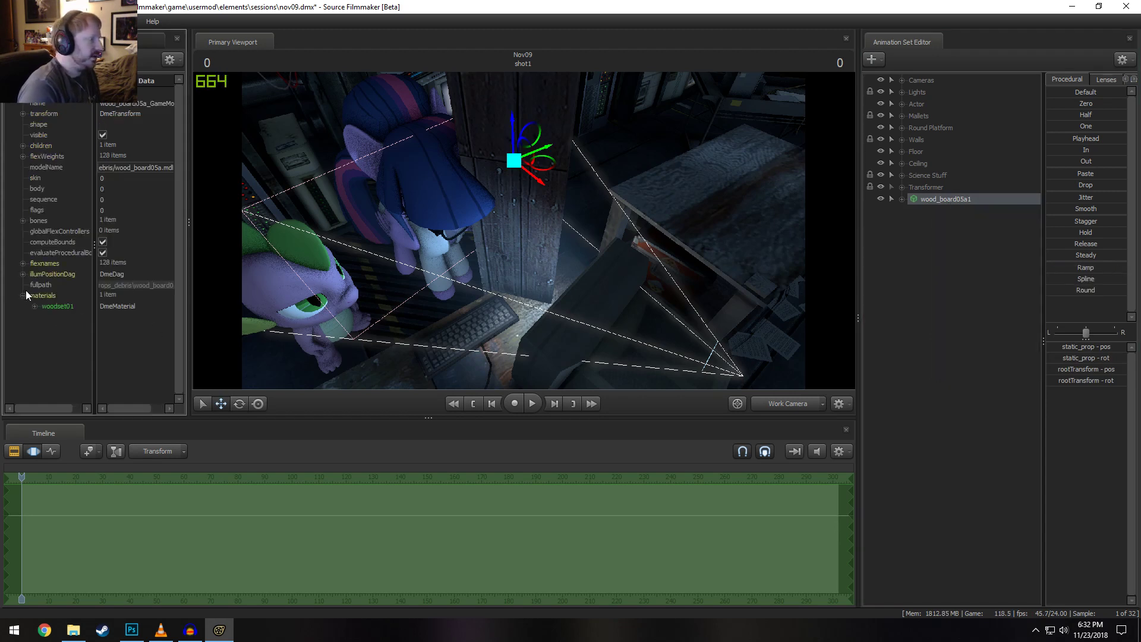
pyautogui.click(35, 306)
pyautogui.doubleClick(121, 327)
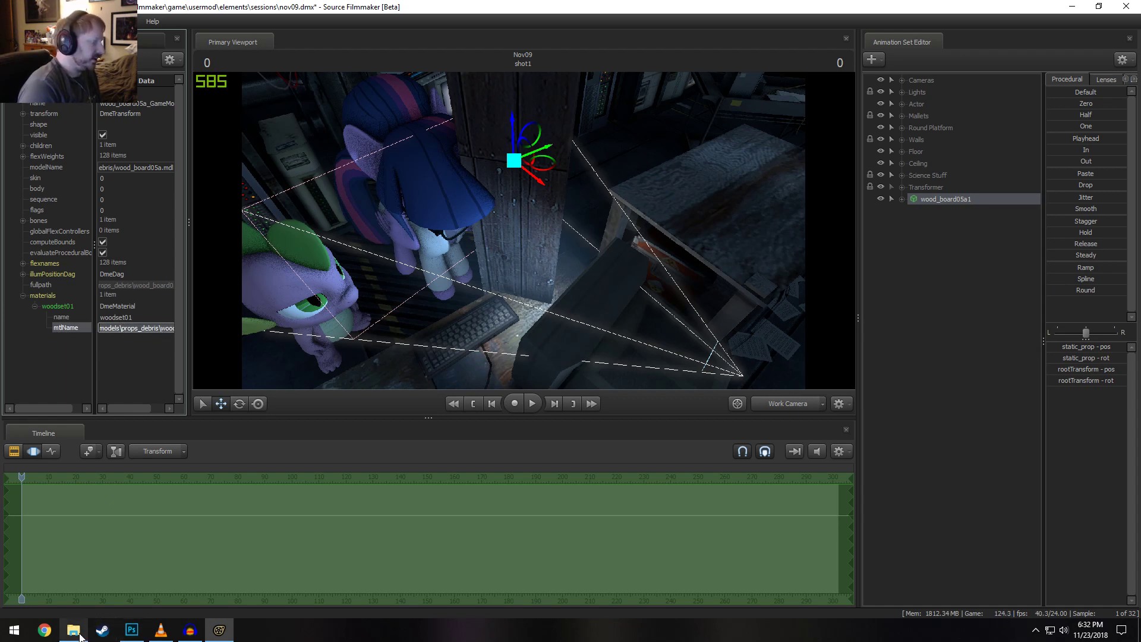
# Show the board's game model in File Explorer and go to the matching hl2\materials\models\props_debris folder
pyautogui.rightClick(936, 199)
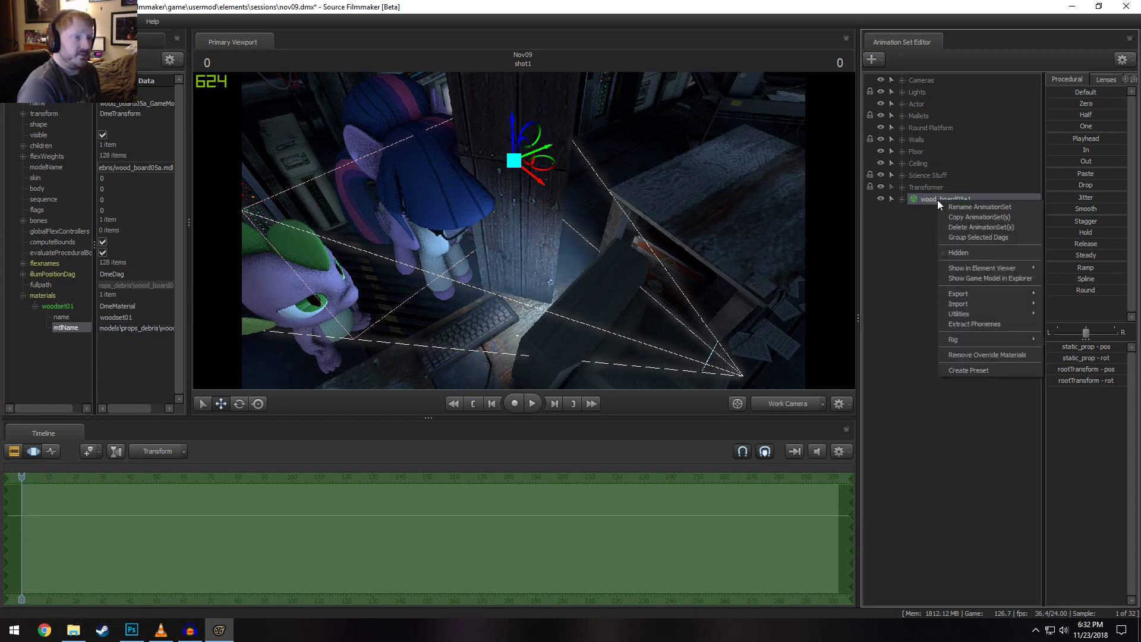
pyautogui.click(964, 280)
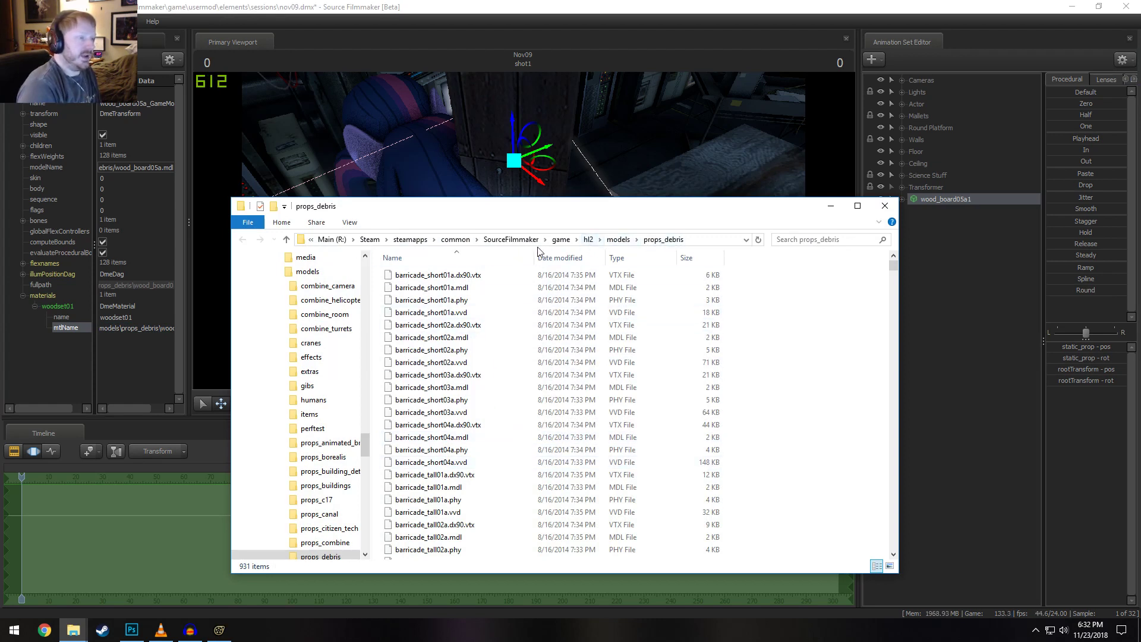
pyautogui.click(590, 242)
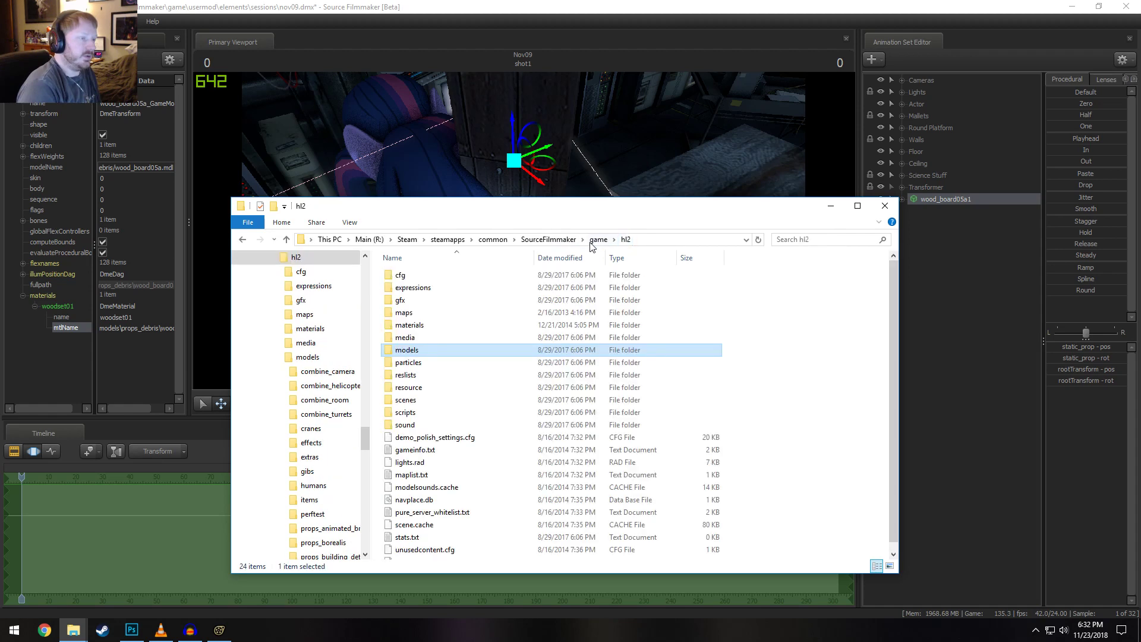
pyautogui.doubleClick(405, 327)
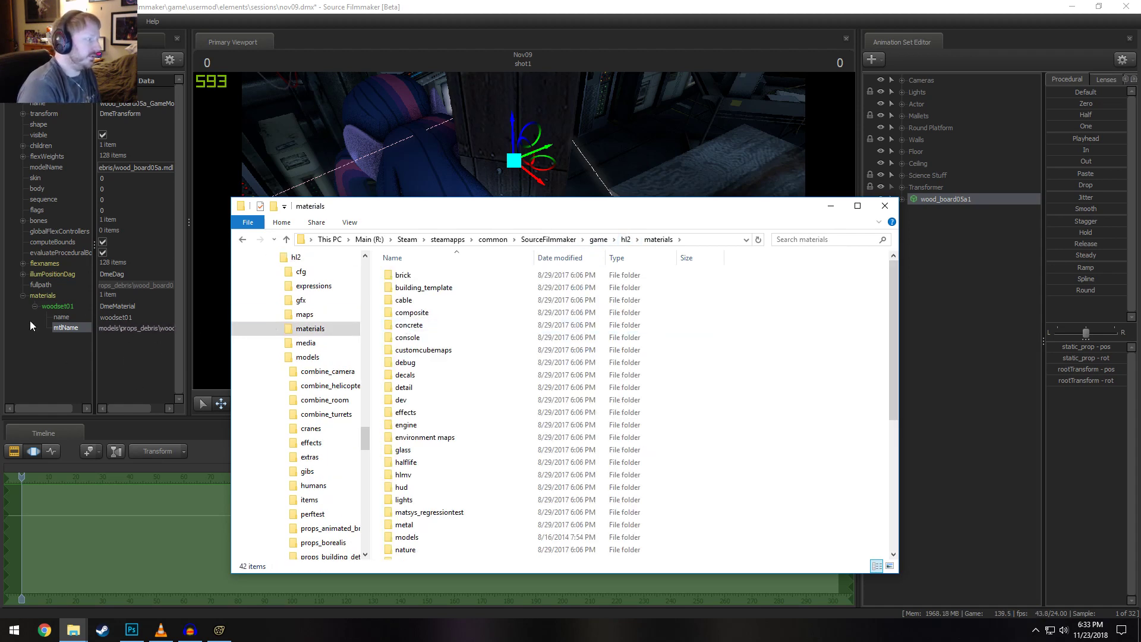
pyautogui.click(693, 239)
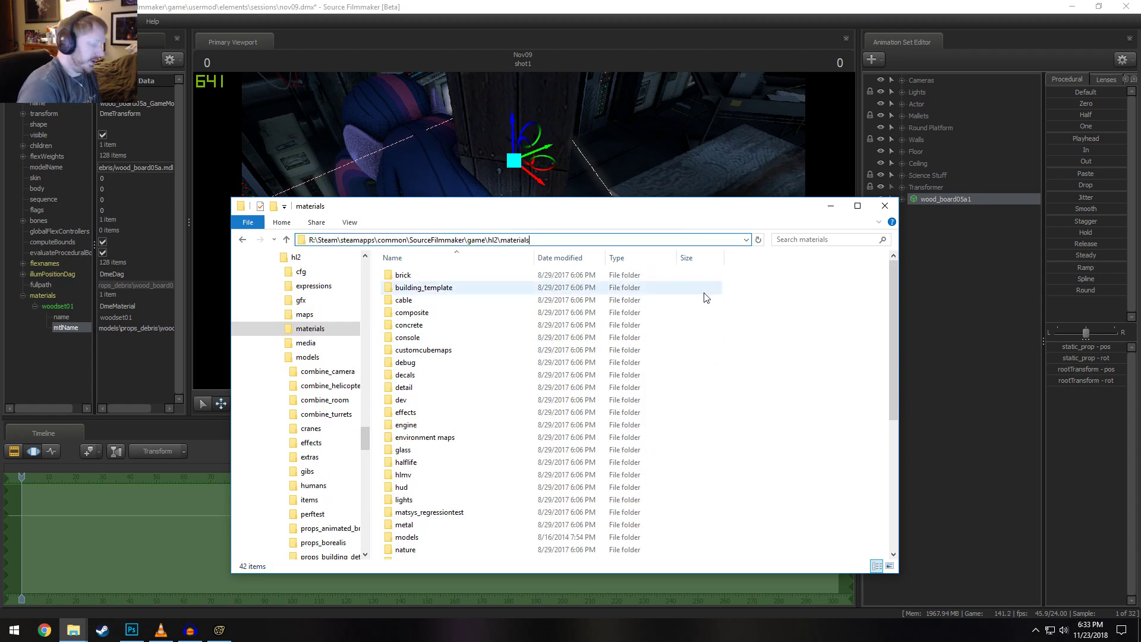
pyautogui.write('\\models\\props_debris\\woodset0')
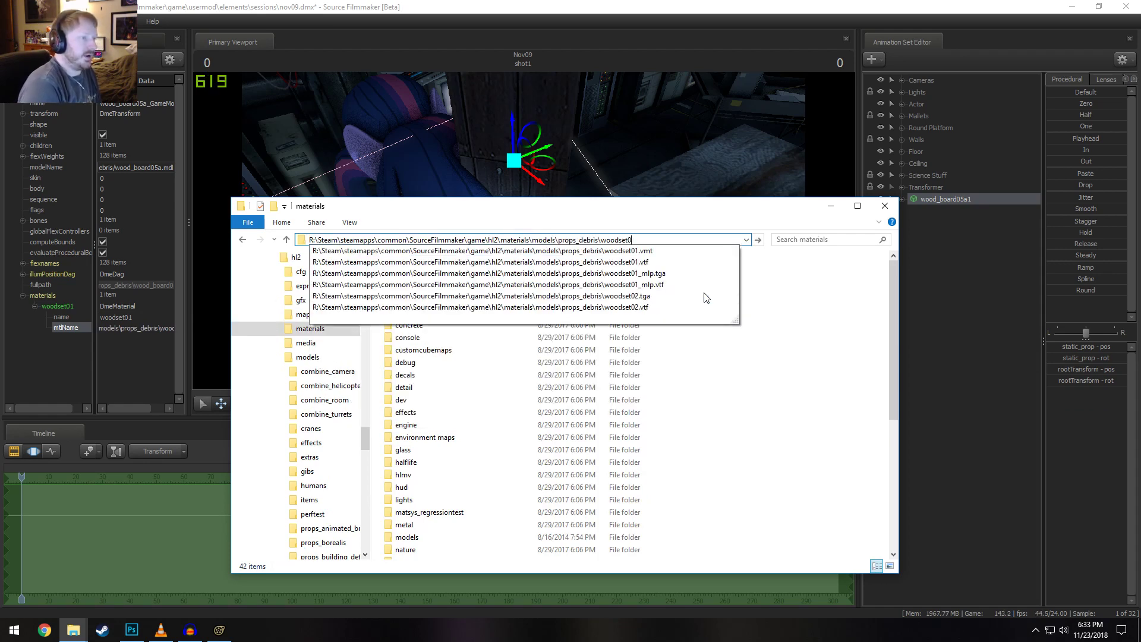
pyautogui.press('BackSpace')
pyautogui.press('BackSpace')
pyautogui.press('Return')
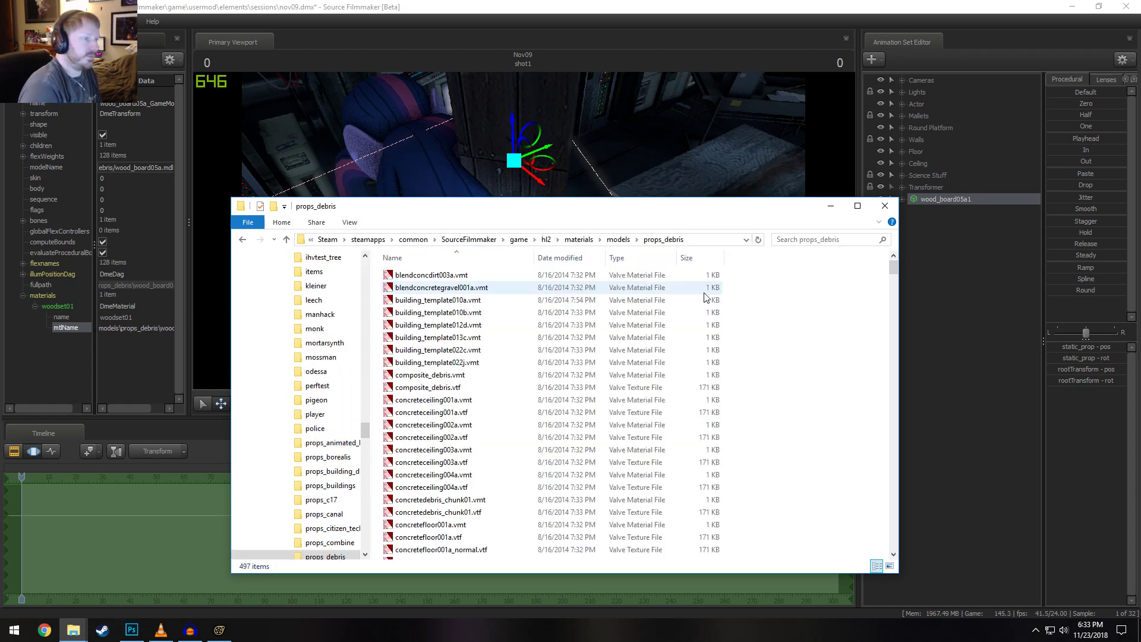
# Check the board's mtlName path, find woodset01.vtf in the props_debris folder and open it in VTFEdit
pyautogui.scroll(-20, 493, 445)
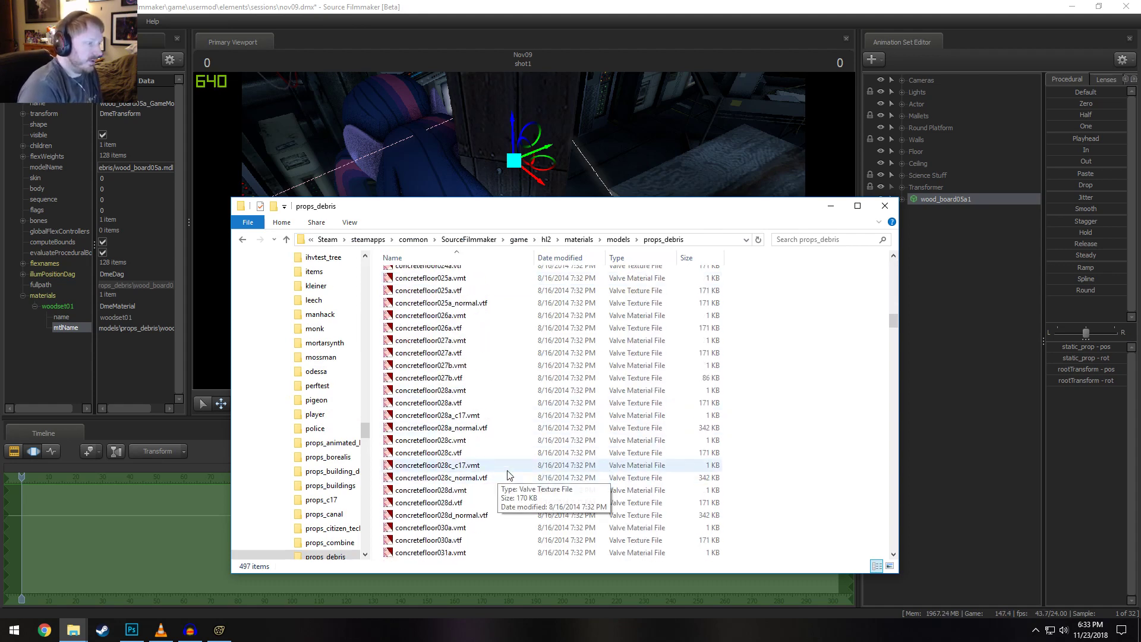
pyautogui.scroll(-10, 565, 416)
pyautogui.click(125, 406)
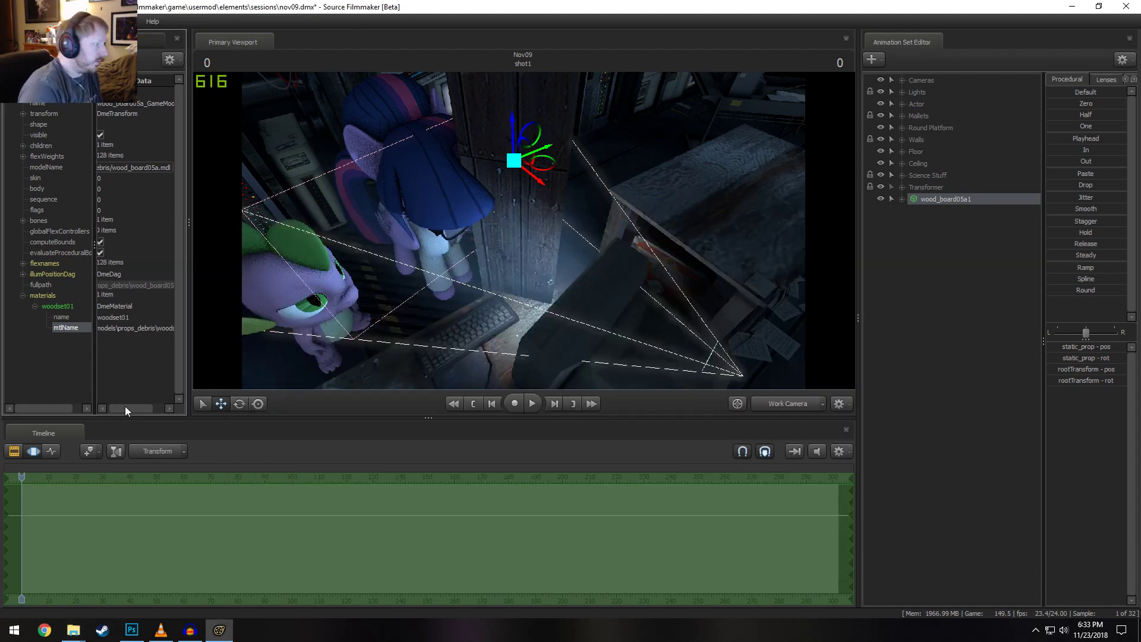
pyautogui.moveTo(125, 407); pyautogui.dragTo(147, 384)
pyautogui.hotkey('alt', 'Tab')
pyautogui.scroll(-5, 475, 442)
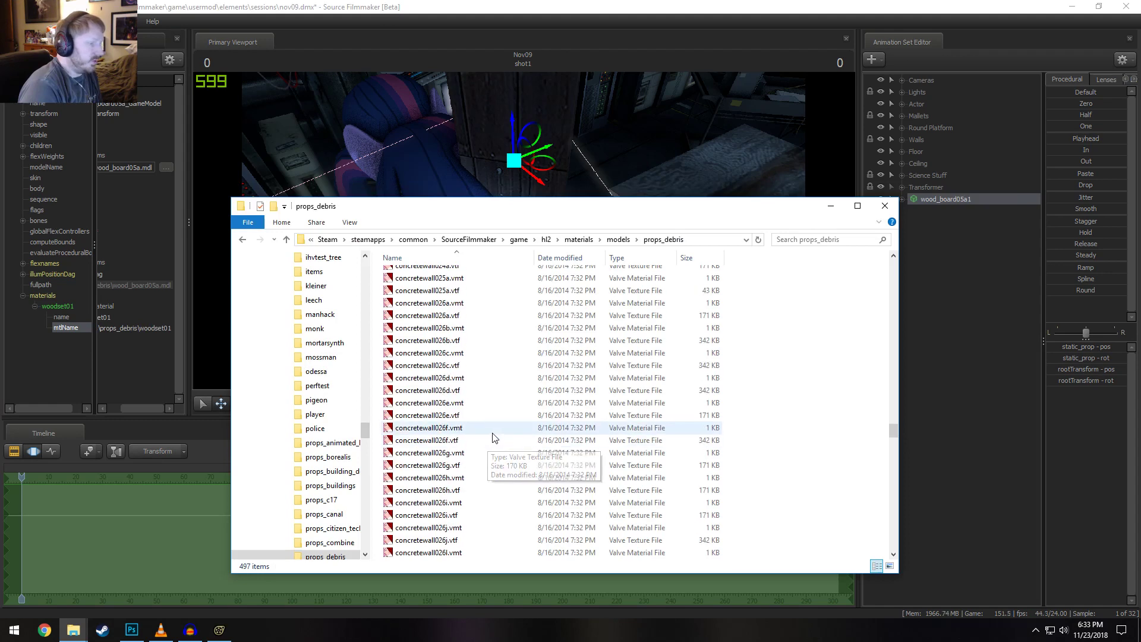
pyautogui.scroll(-20, 485, 445)
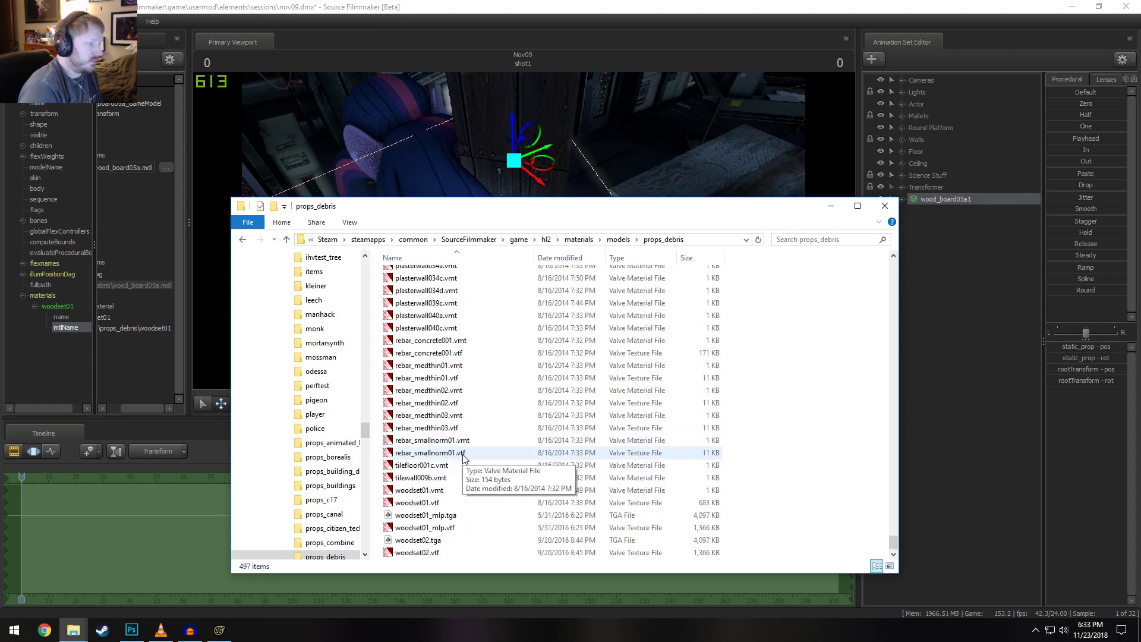
pyautogui.click(440, 505)
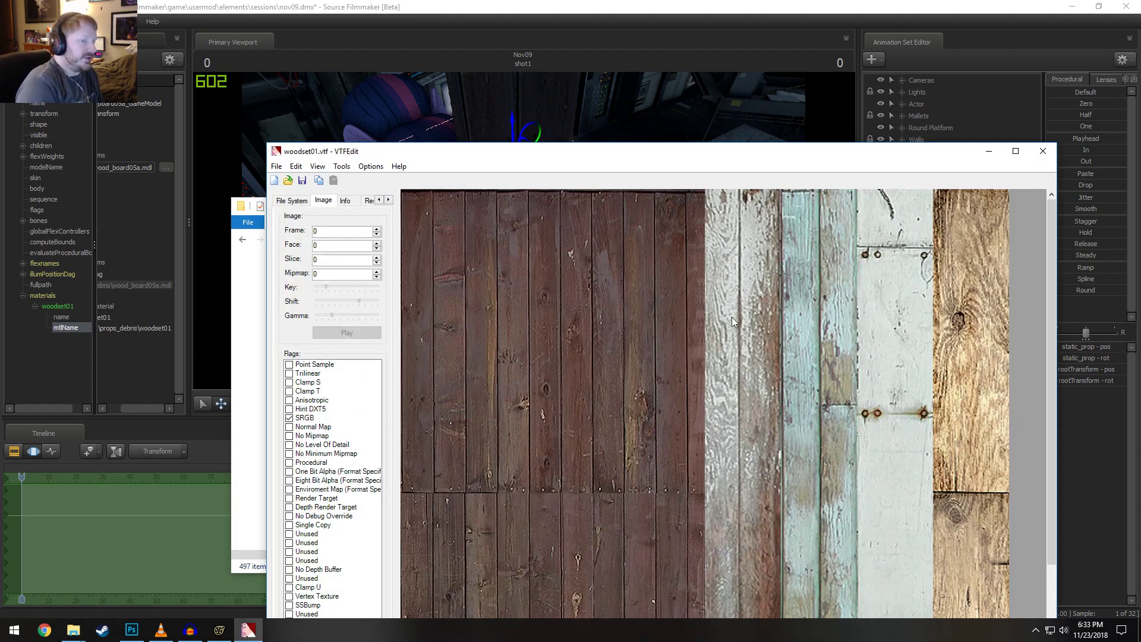
pyautogui.moveTo(698, 154); pyautogui.dragTo(640, 57)
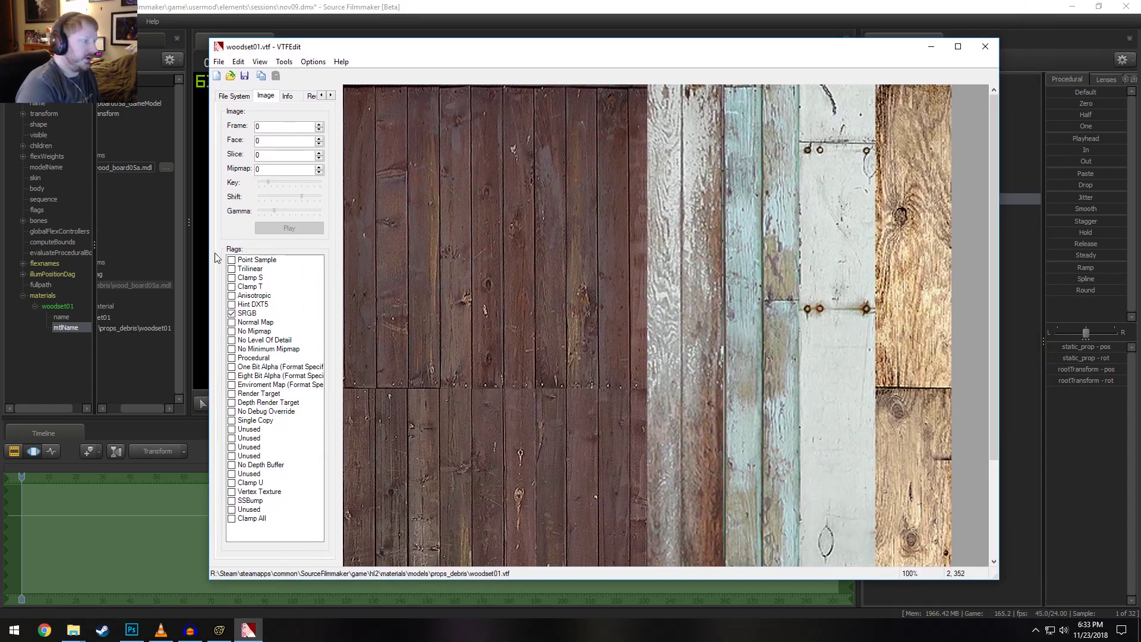
# Export the woodset01 texture as woodset01.tga into the props_debris materials folder
pyautogui.click(224, 61)
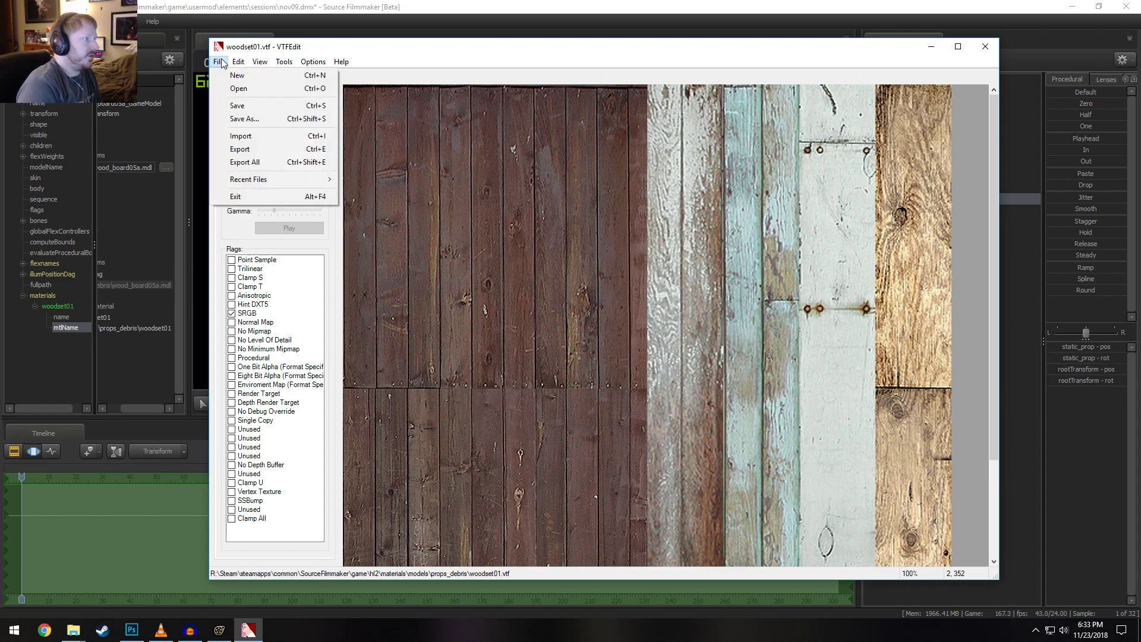
pyautogui.click(225, 61)
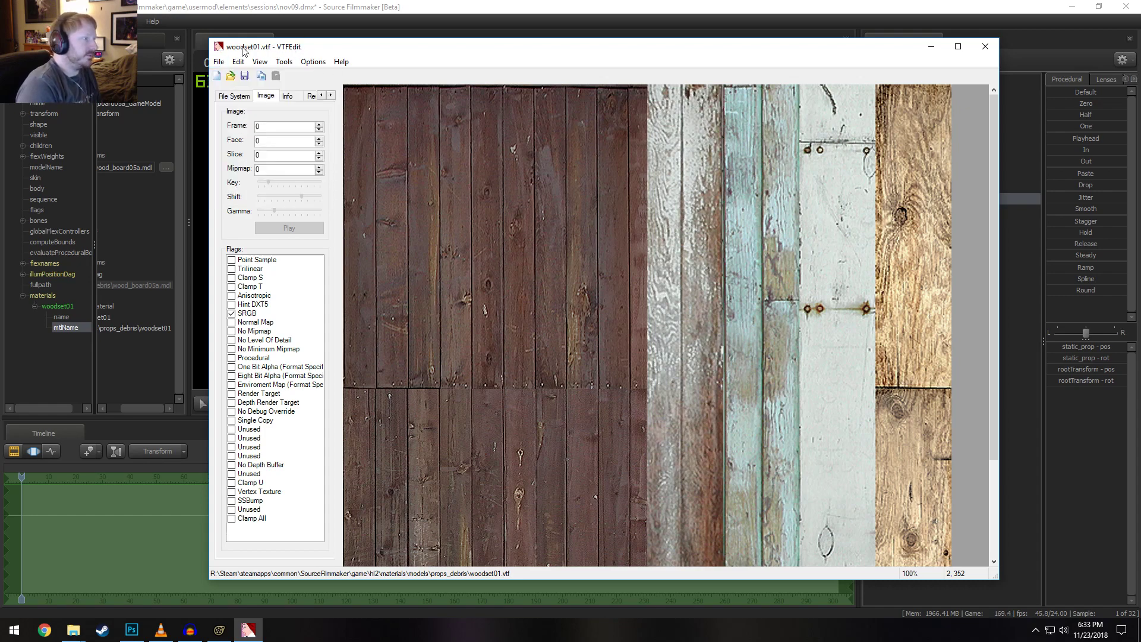
pyautogui.click(219, 62)
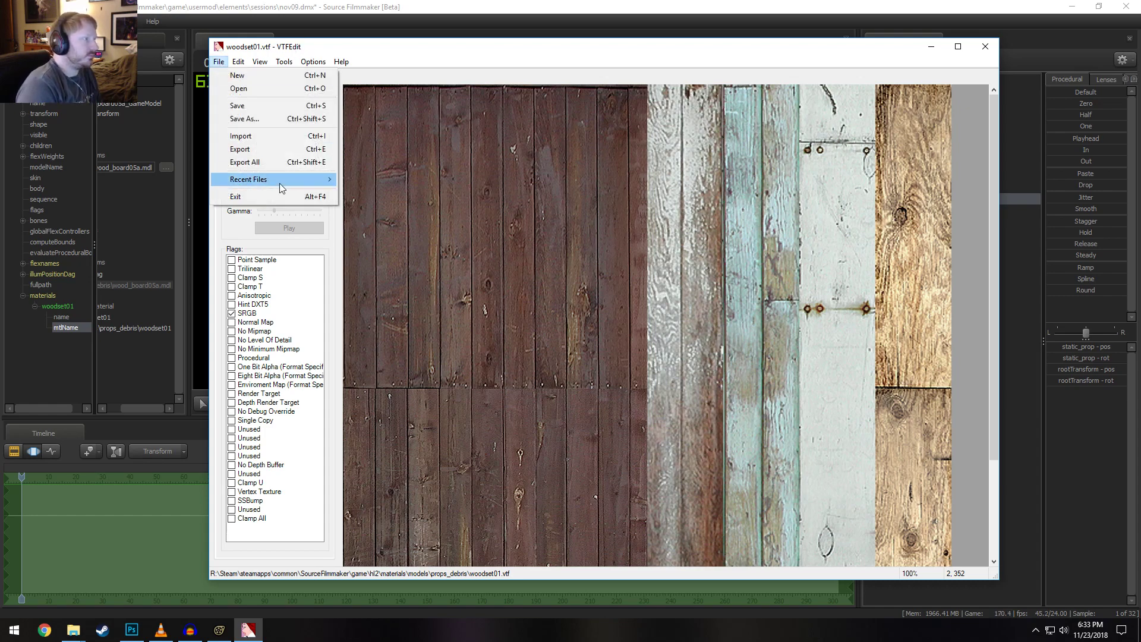
pyautogui.click(249, 150)
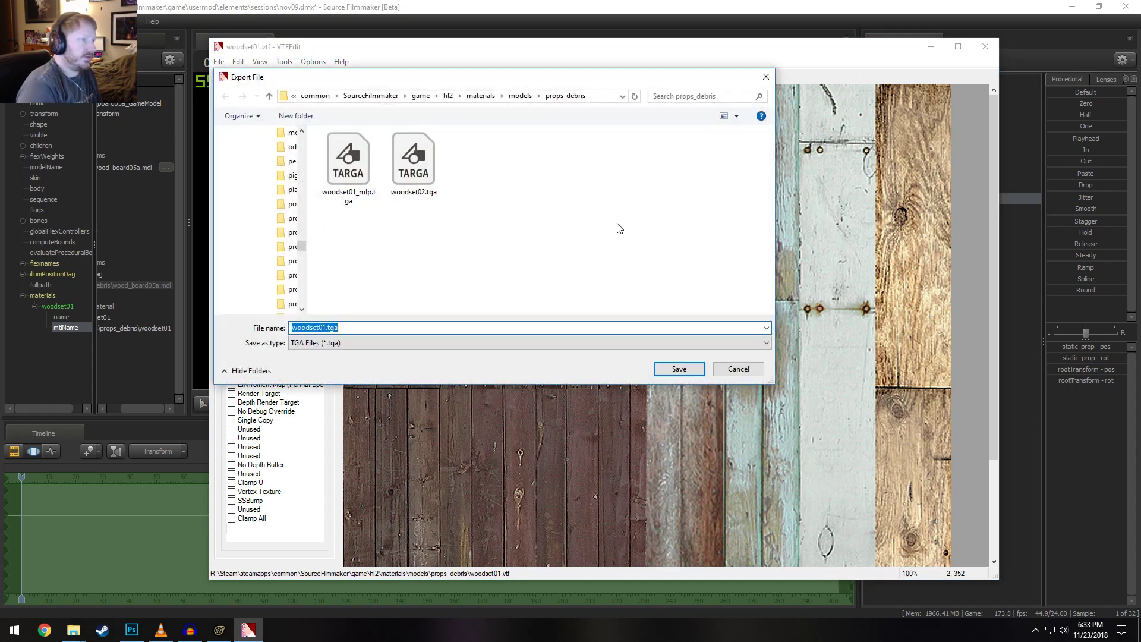
pyautogui.hotkey('alt', 'Tab')
pyautogui.click(704, 239)
pyautogui.hotkey('alt', 'Tab')
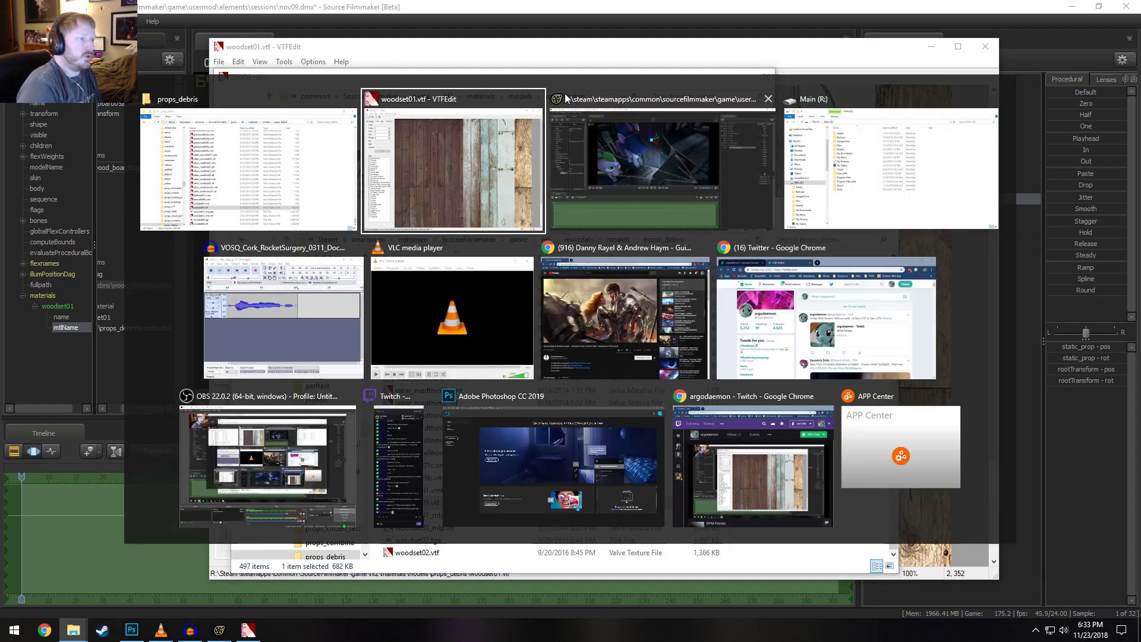
pyautogui.click(590, 96)
pyautogui.hotkey('ctrl', 'v')
pyautogui.press('Return')
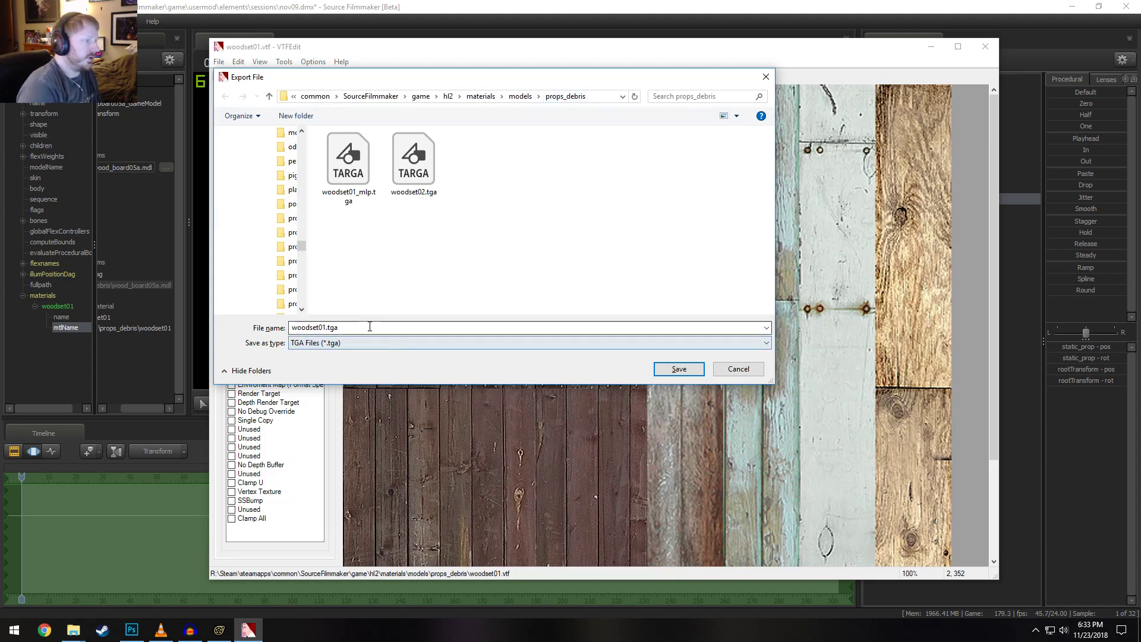
pyautogui.click(678, 369)
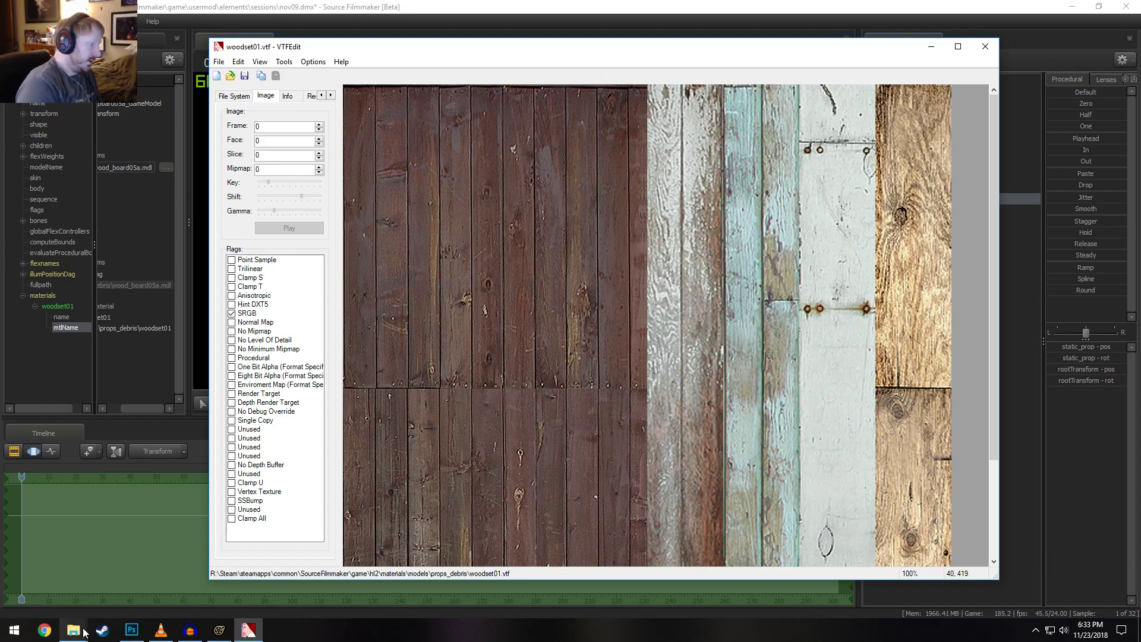
# Switch to the props_debris folder in File Explorer and open woodset01.tga in Photoshop
pyautogui.moveTo(73, 630)
pyautogui.click(159, 571)
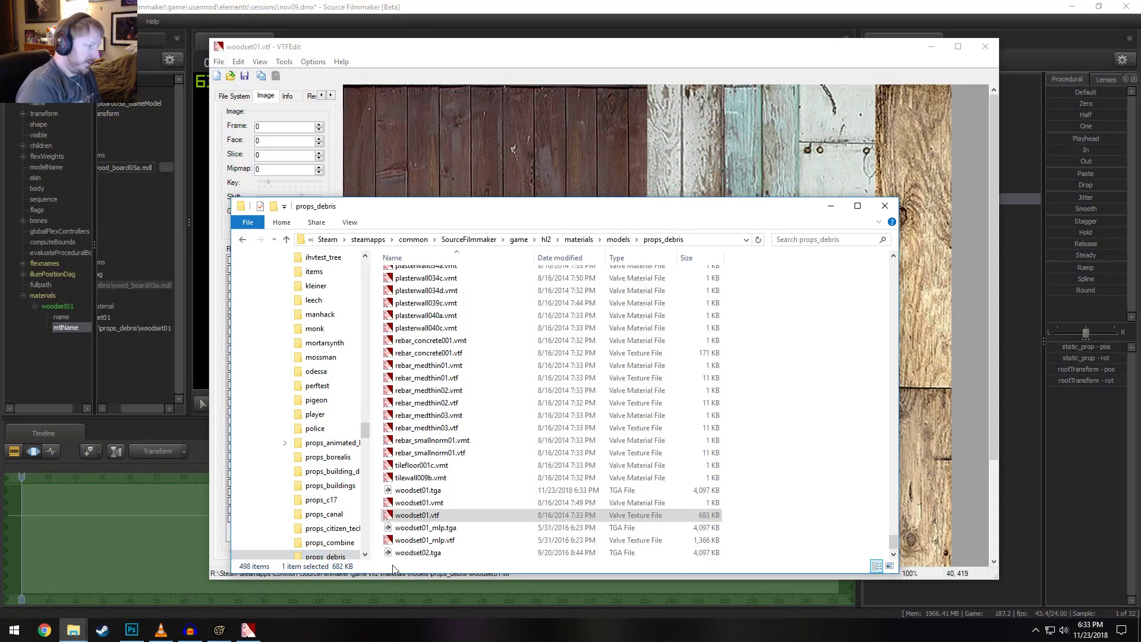
pyautogui.doubleClick(426, 492)
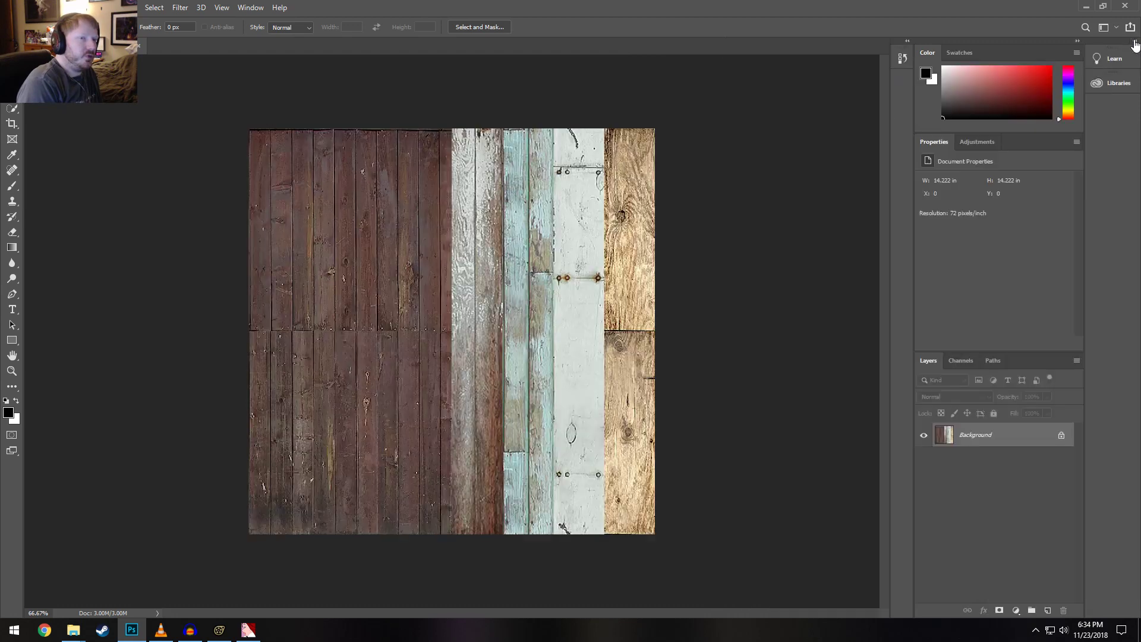
# Close the Learn and Libraries panels to free up workspace
pyautogui.click(1134, 41)
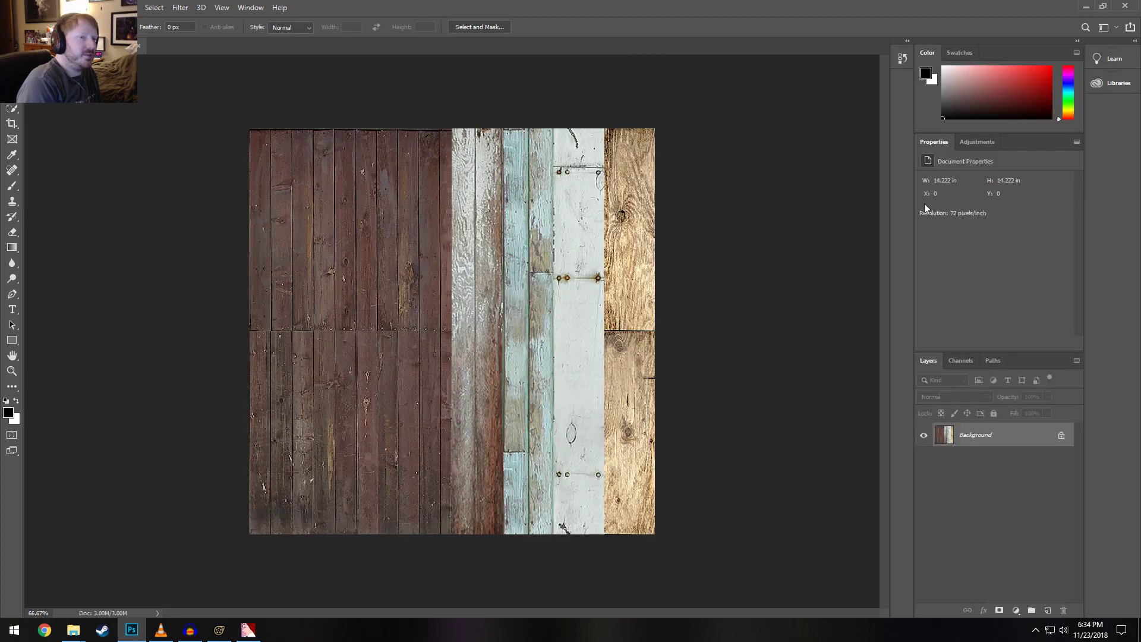
pyautogui.click(1134, 41)
pyautogui.click(1134, 41)
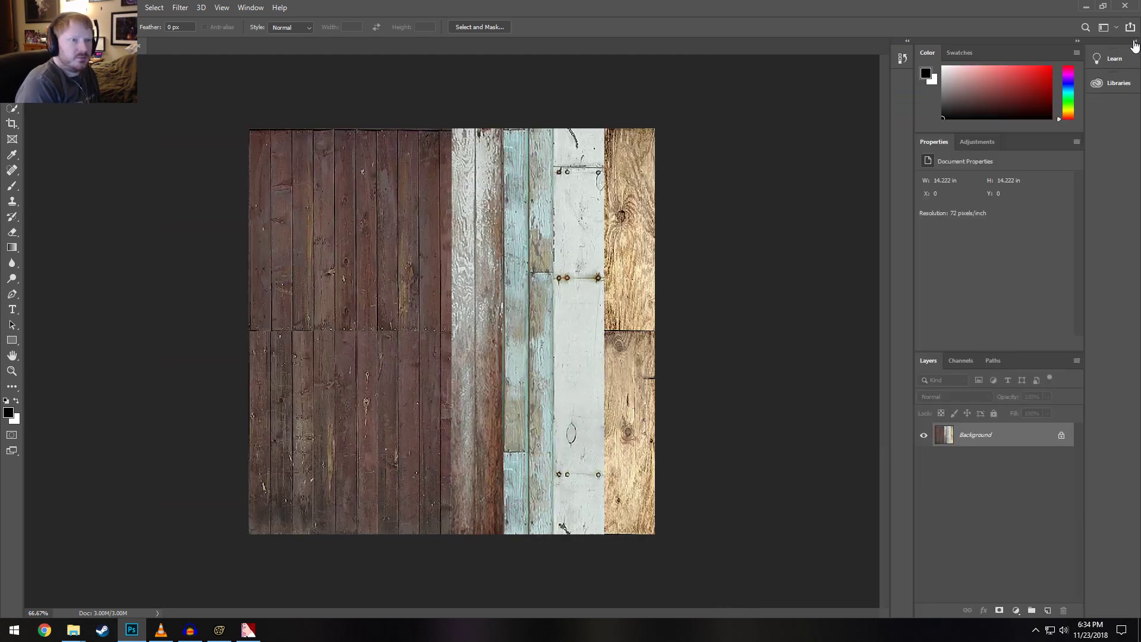
pyautogui.rightClick(1096, 55)
pyautogui.rightClick(1114, 58)
pyautogui.rightClick(1114, 59)
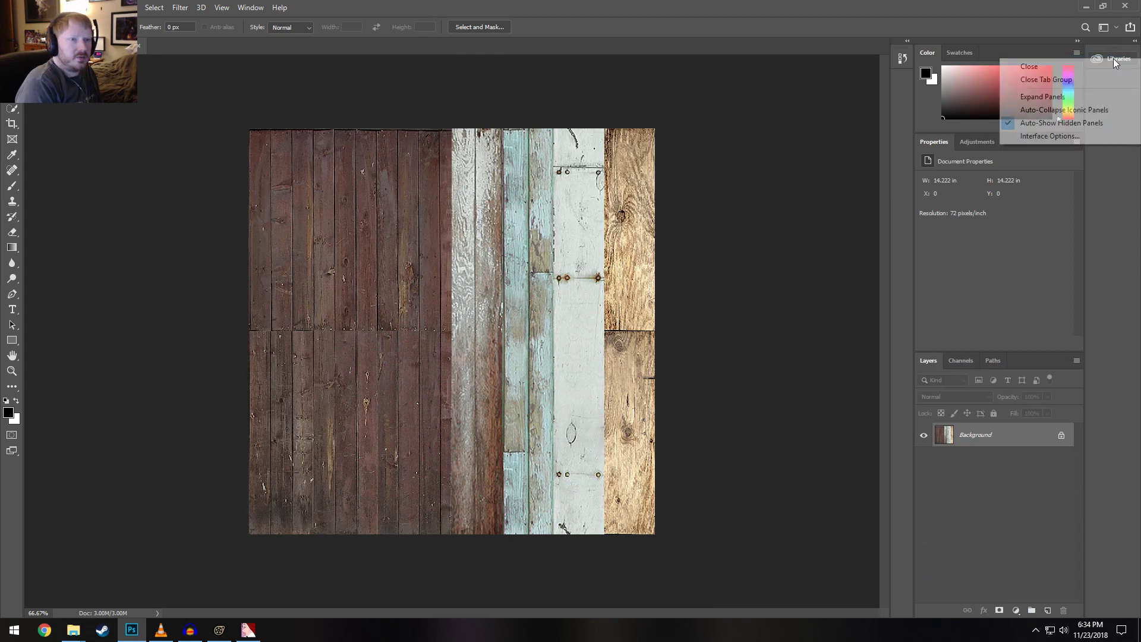
pyautogui.click(1107, 66)
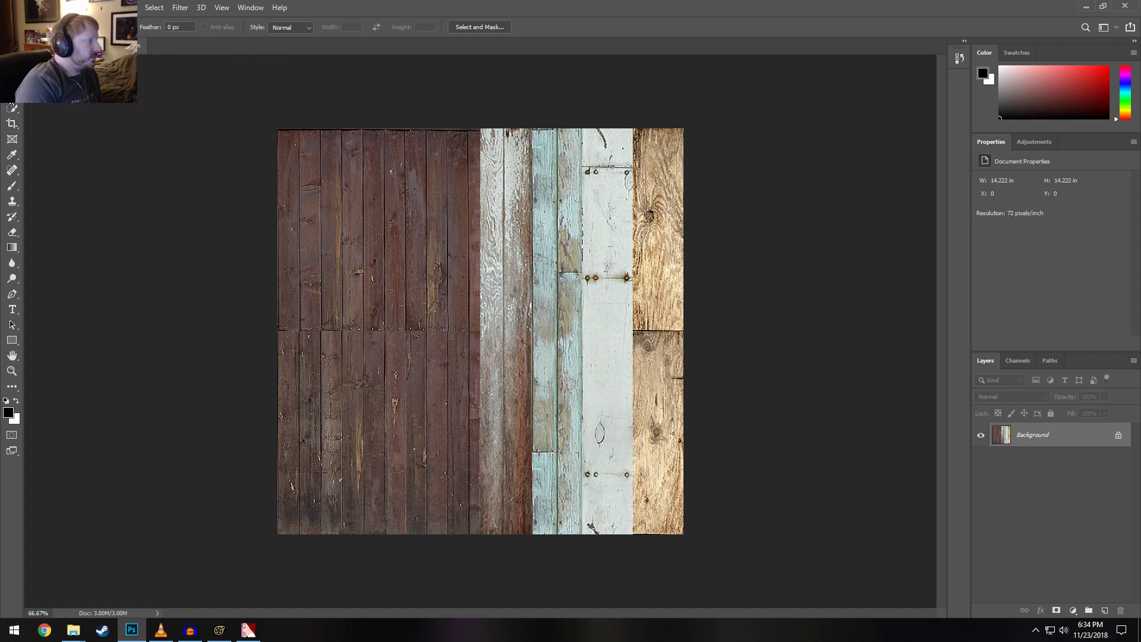
# Examine the dark wood planks of the woodset01 texture up close
pyautogui.press('v')
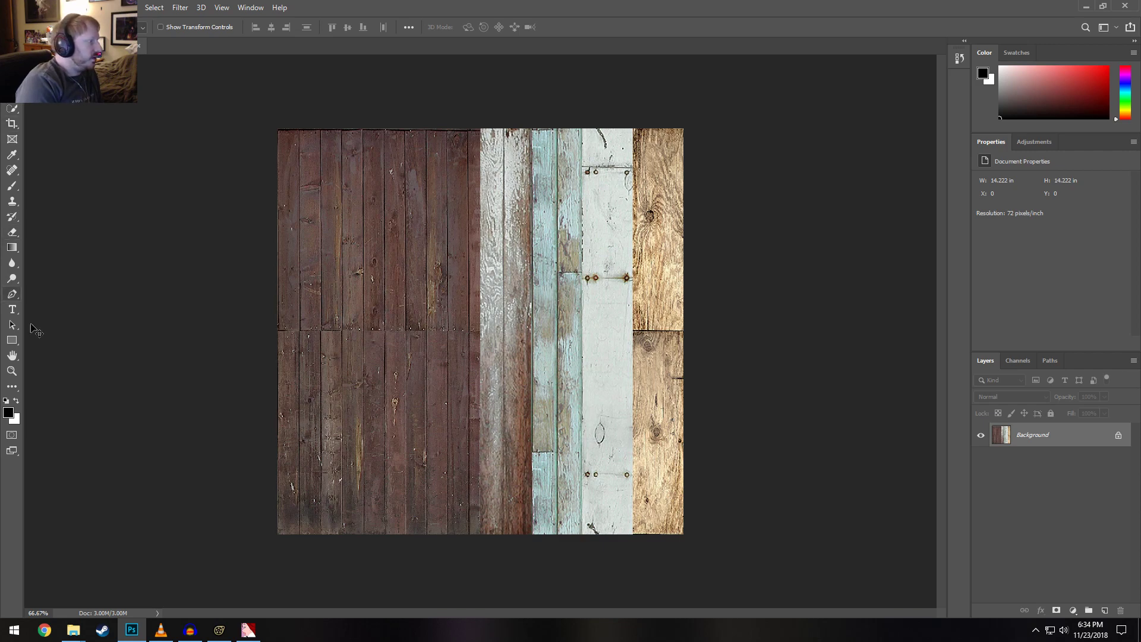
pyautogui.click(11, 371)
pyautogui.click(390, 334)
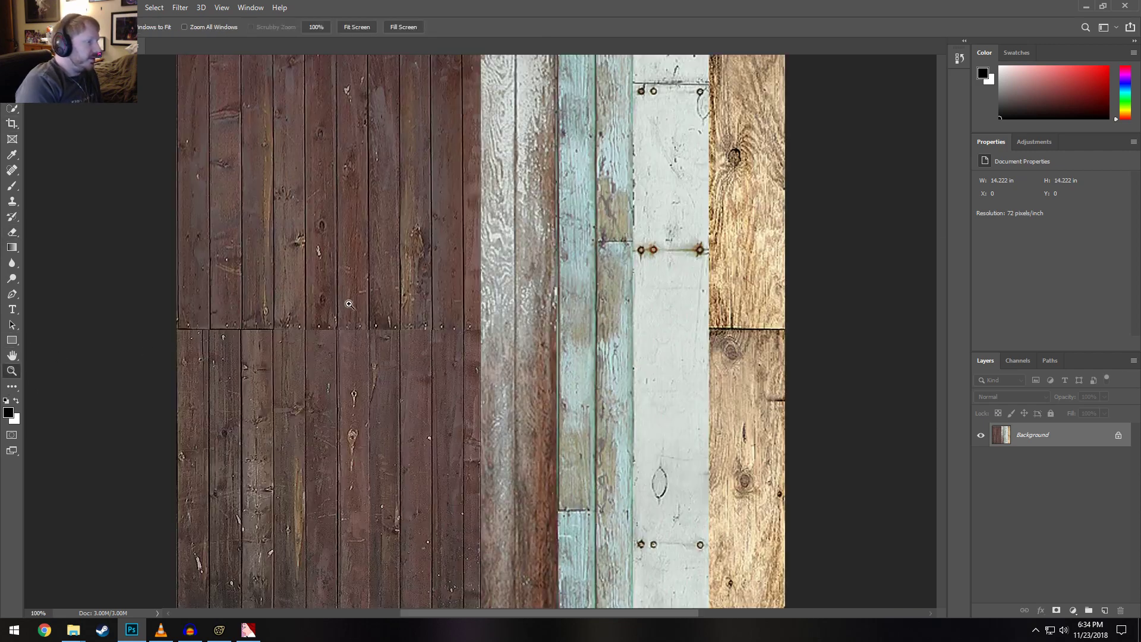
pyautogui.click(349, 363)
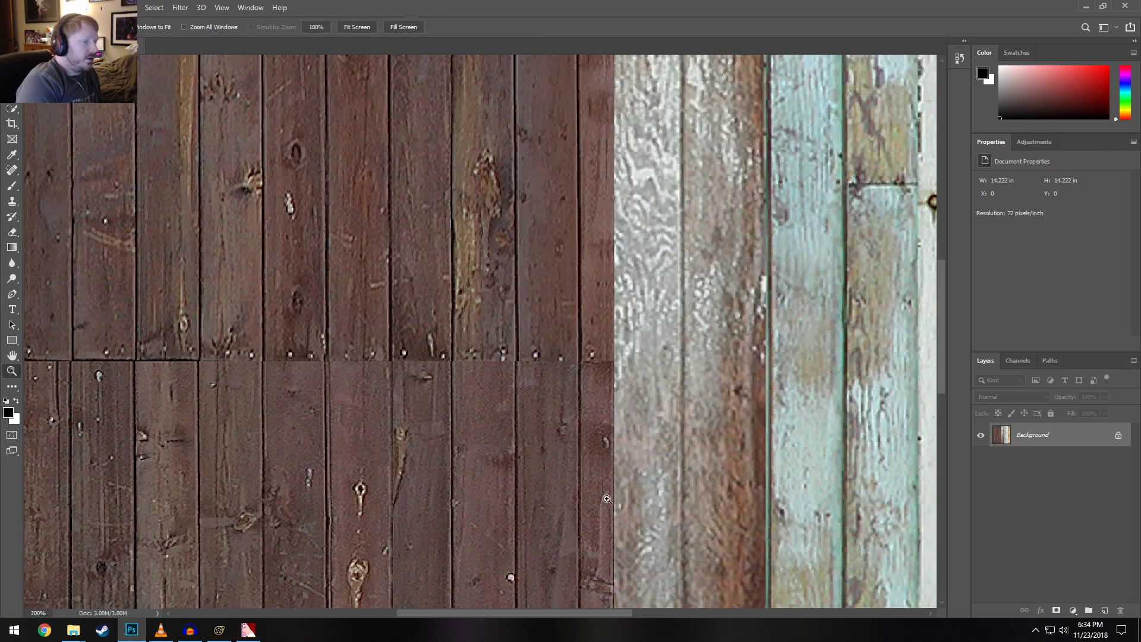
pyautogui.scroll(-1, 470, 609)
pyautogui.moveTo(471, 613); pyautogui.dragTo(439, 607)
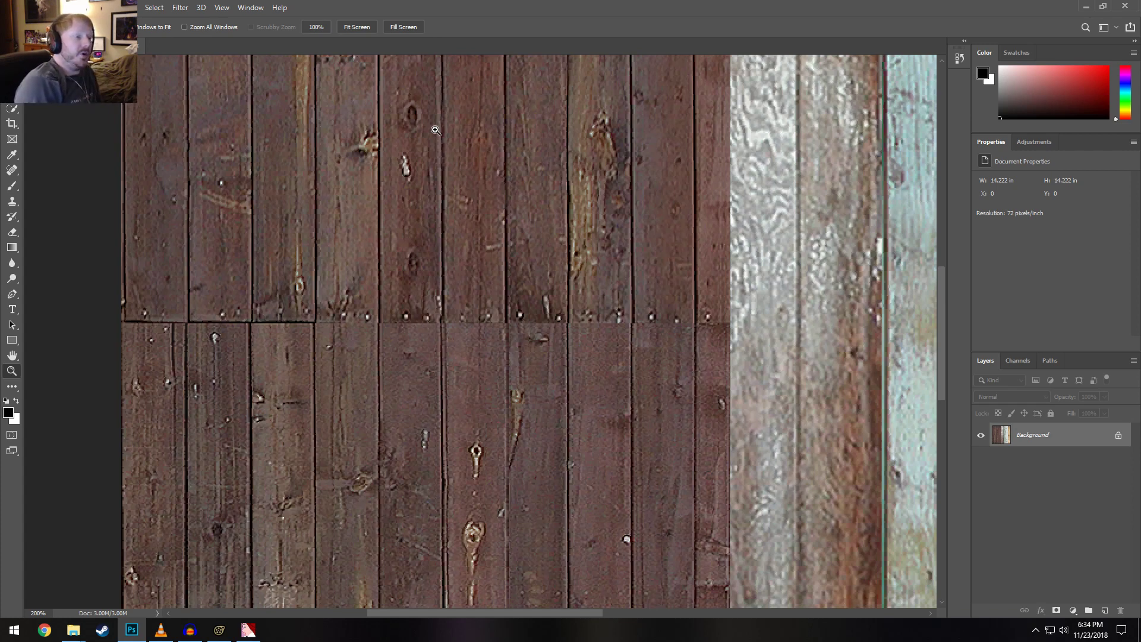
pyautogui.scroll(-5, 451, 268)
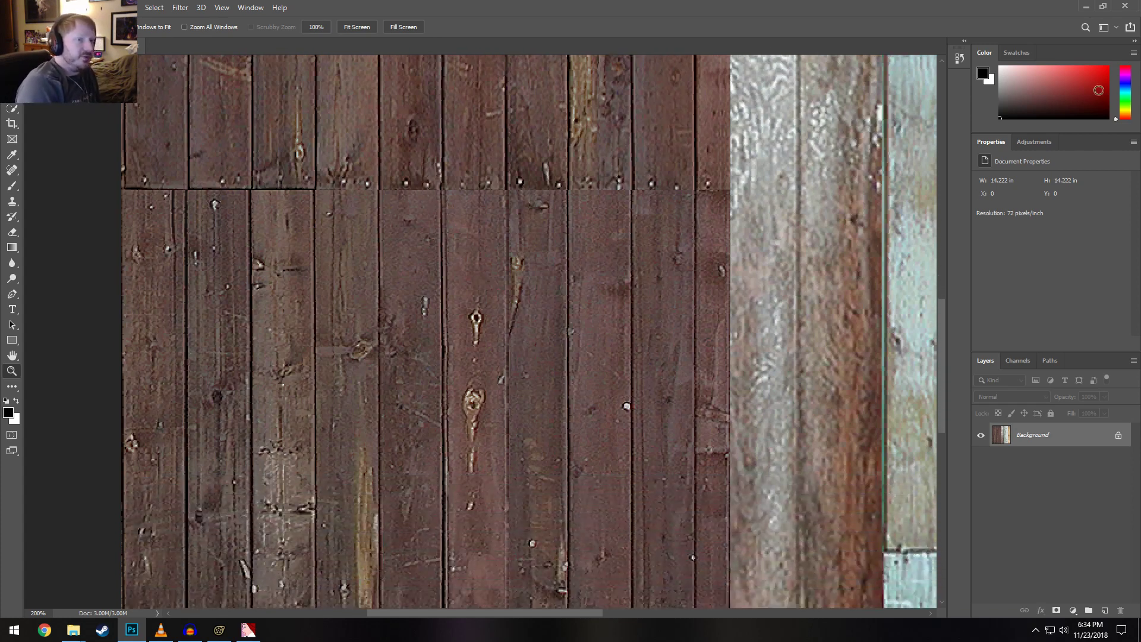
pyautogui.keyDown('alt'); pyautogui.scroll(-3, 623, 405); pyautogui.keyUp('alt')
pyautogui.keyDown('alt'); pyautogui.scroll(-3, 623, 405); pyautogui.keyUp('alt')
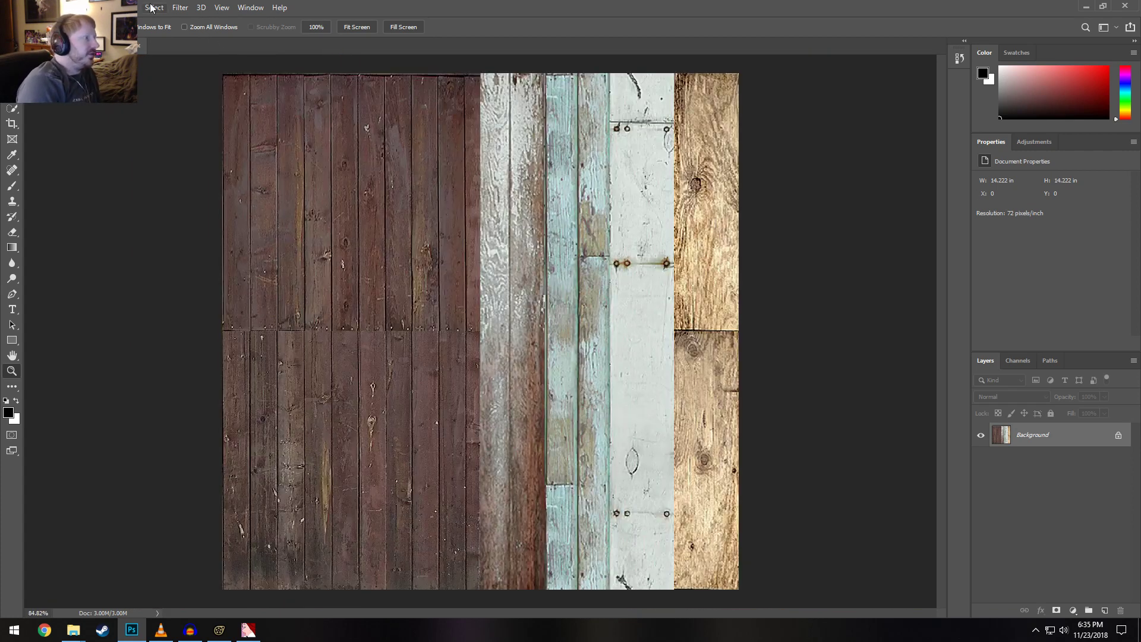
# Convert the texture to grayscale with a Black & White adjustment, setting Reds to 126%
pyautogui.click(126, 7)
pyautogui.moveTo(76, 7)
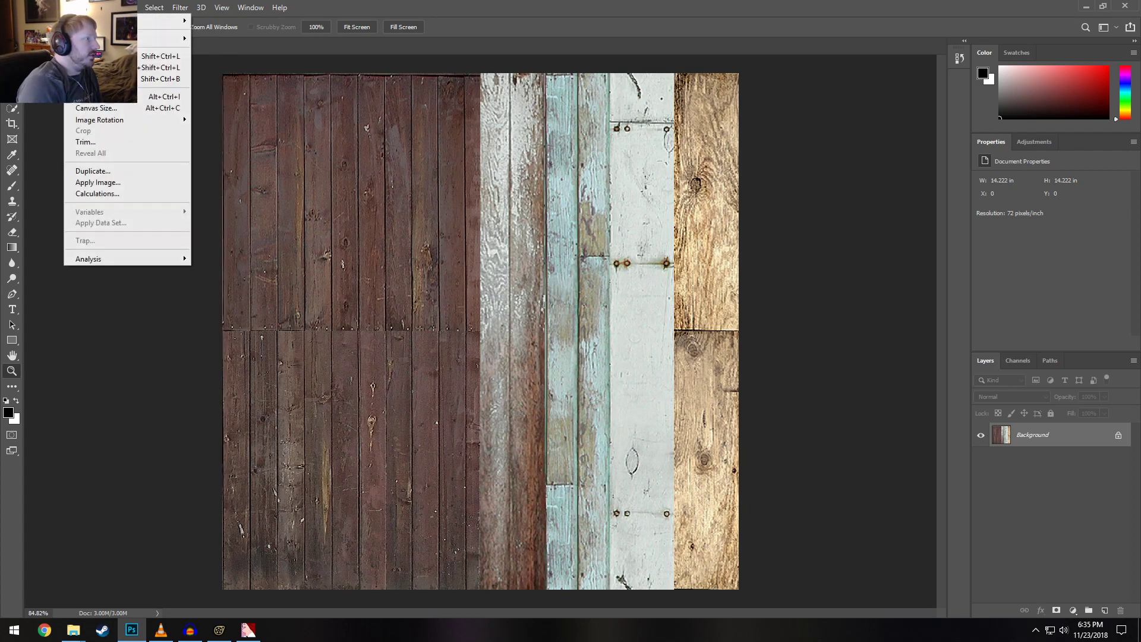
pyautogui.moveTo(173, 38)
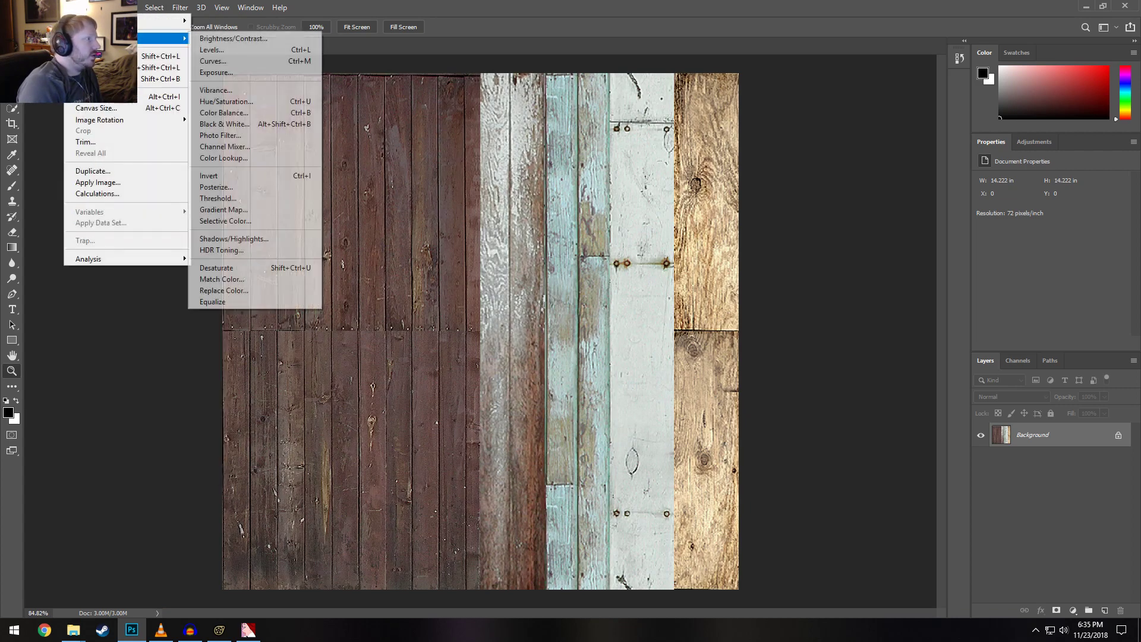
pyautogui.click(221, 123)
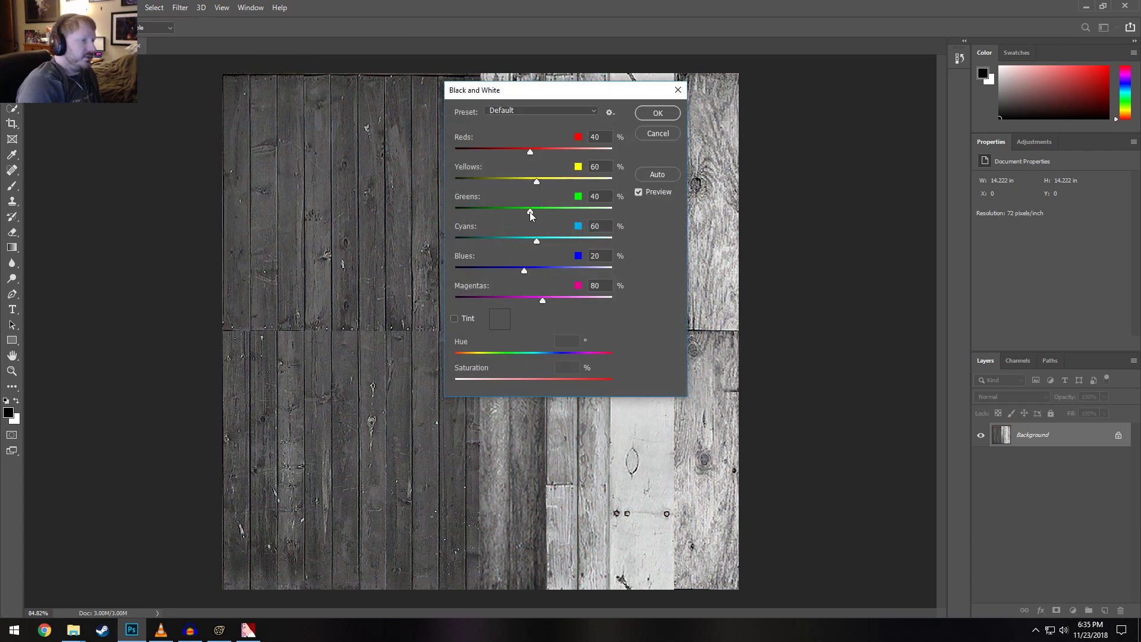
pyautogui.moveTo(527, 152); pyautogui.dragTo(557, 153)
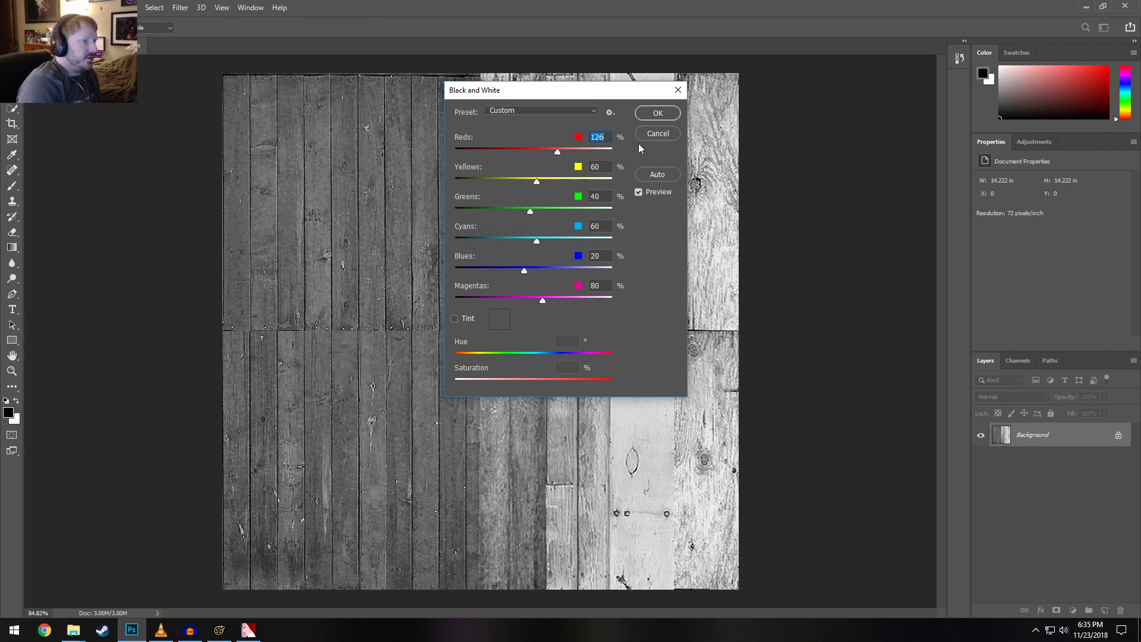
pyautogui.click(658, 113)
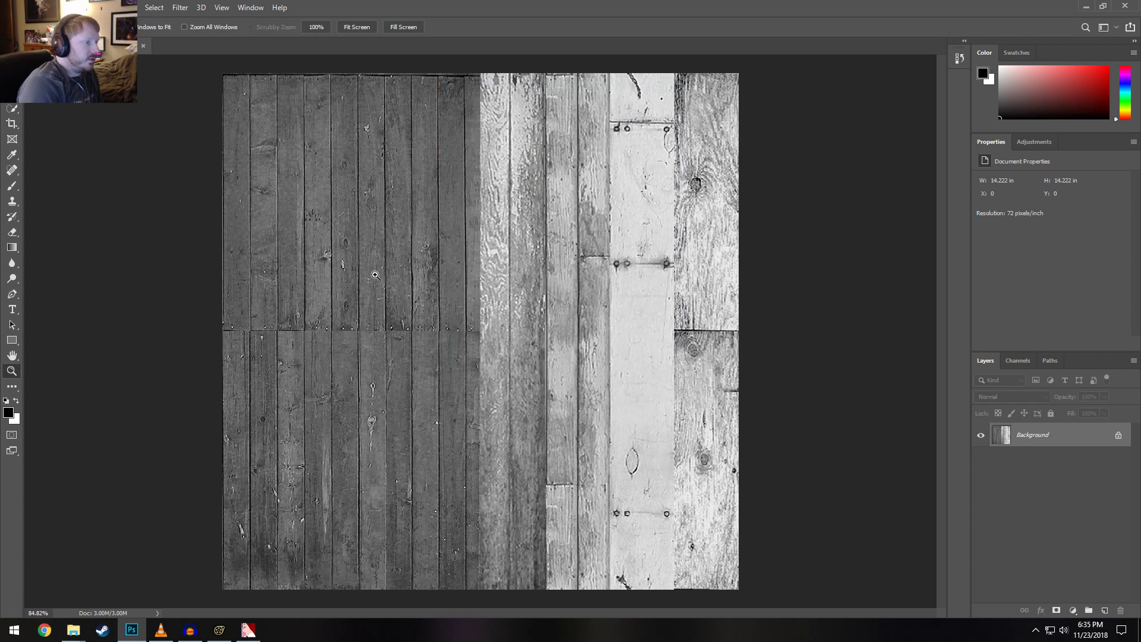
# Select the lighter half of the texture beside the dark planks, over its full height, with the Rectangular Marquee
pyautogui.click(404, 306)
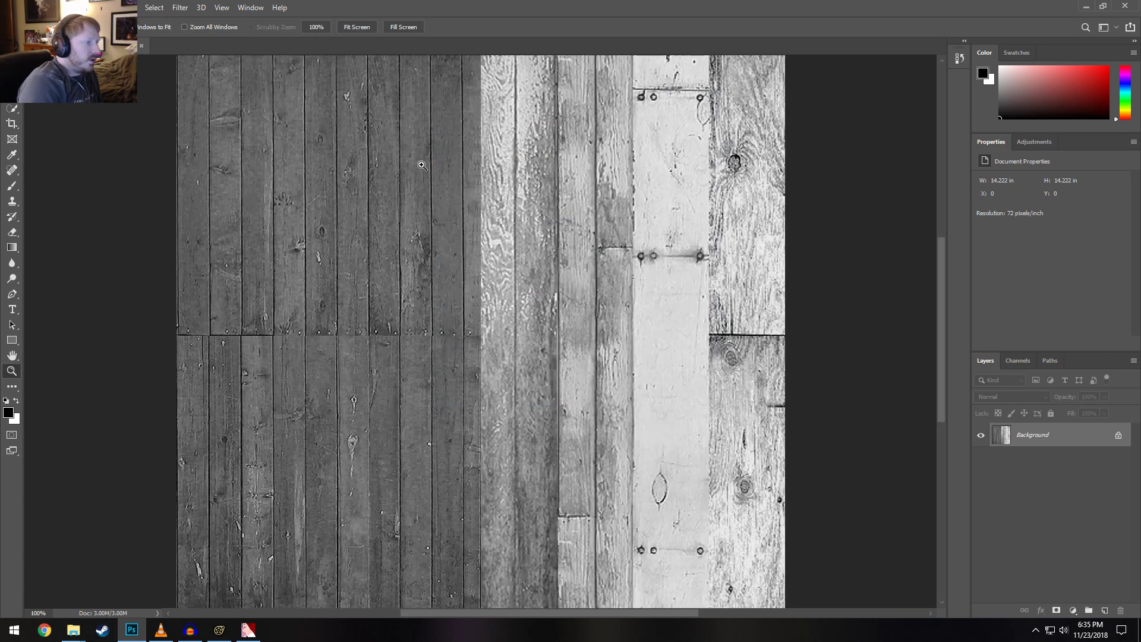
pyautogui.scroll(-1, 384, 272)
pyautogui.scroll(-4, 384, 273)
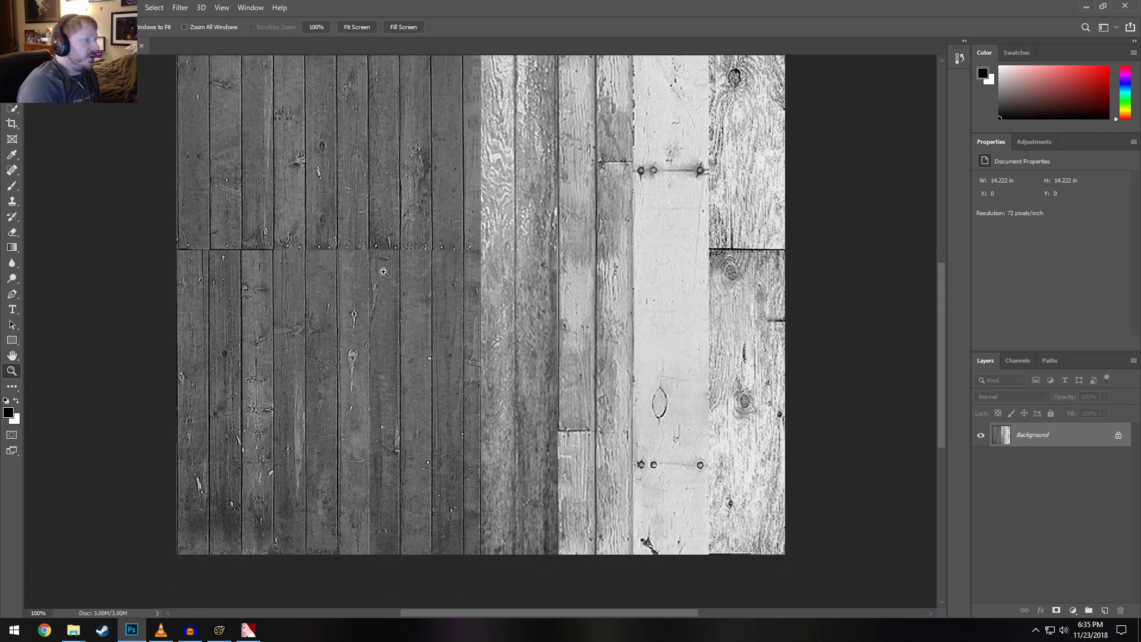
pyautogui.scroll(7, 387, 273)
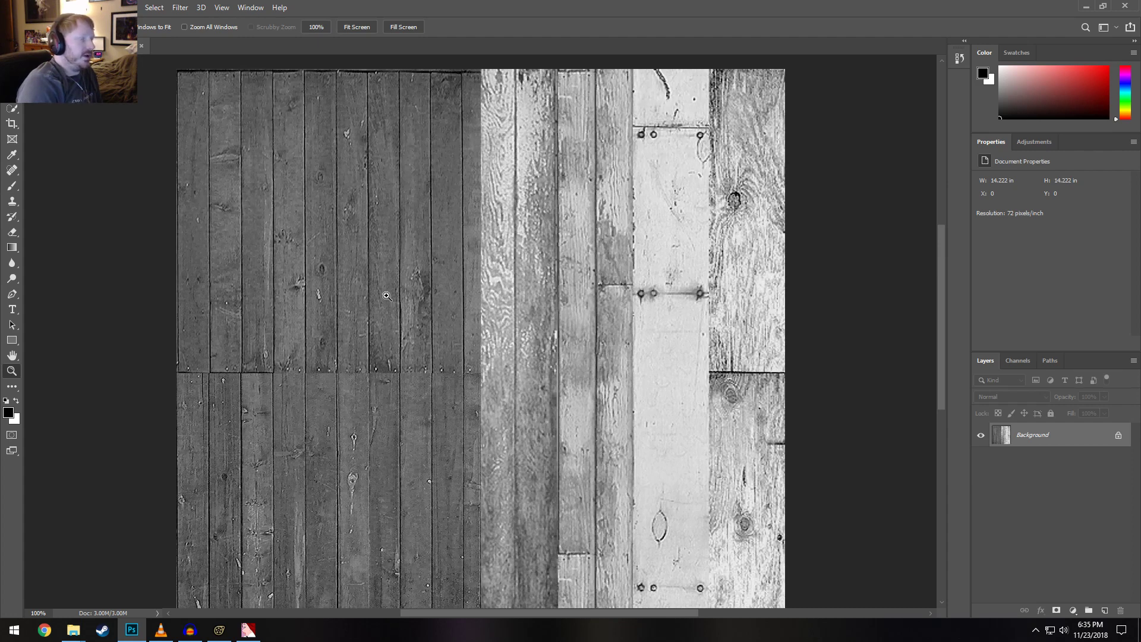
pyautogui.press('m')
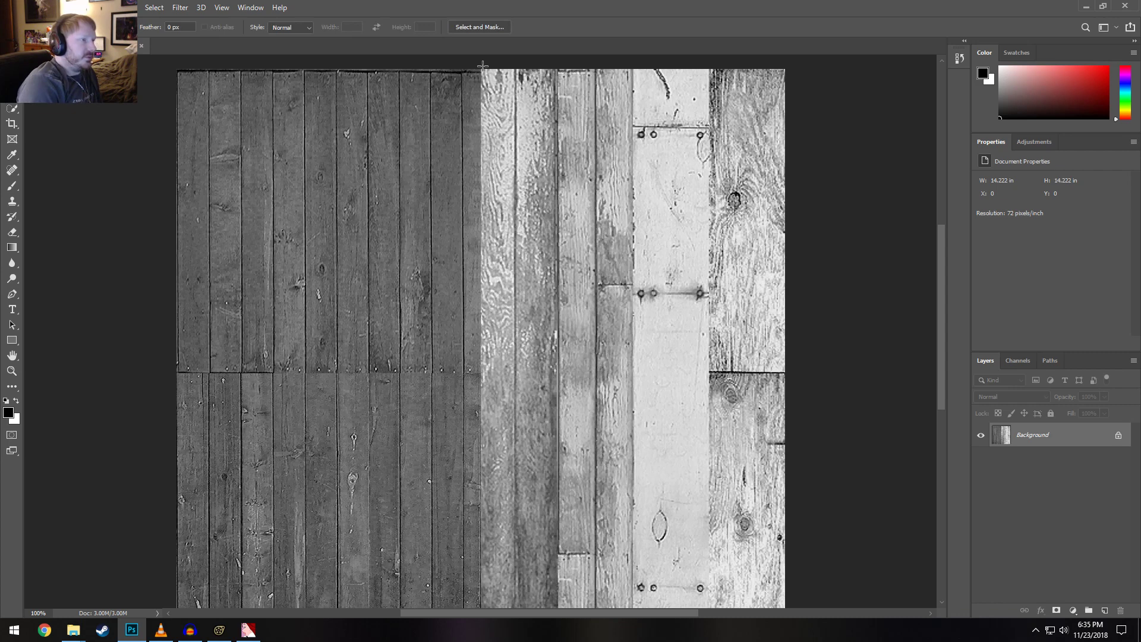
pyautogui.moveTo(480, 65); pyautogui.dragTo(935, 618)
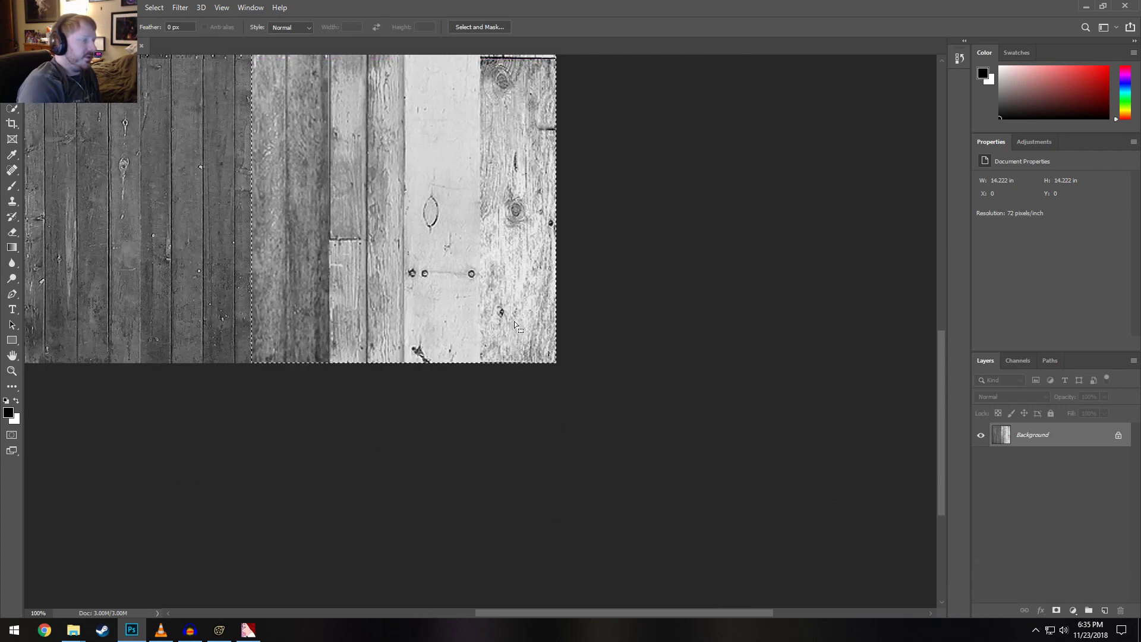
pyautogui.press('Delete')
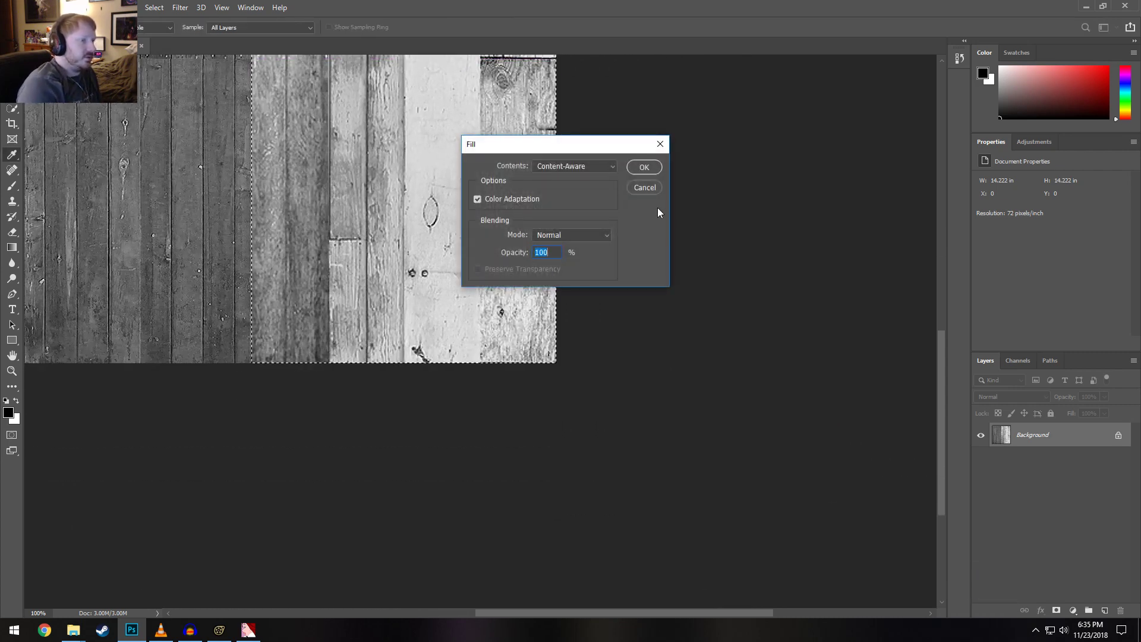
pyautogui.click(644, 187)
pyautogui.scroll(3, 413, 366)
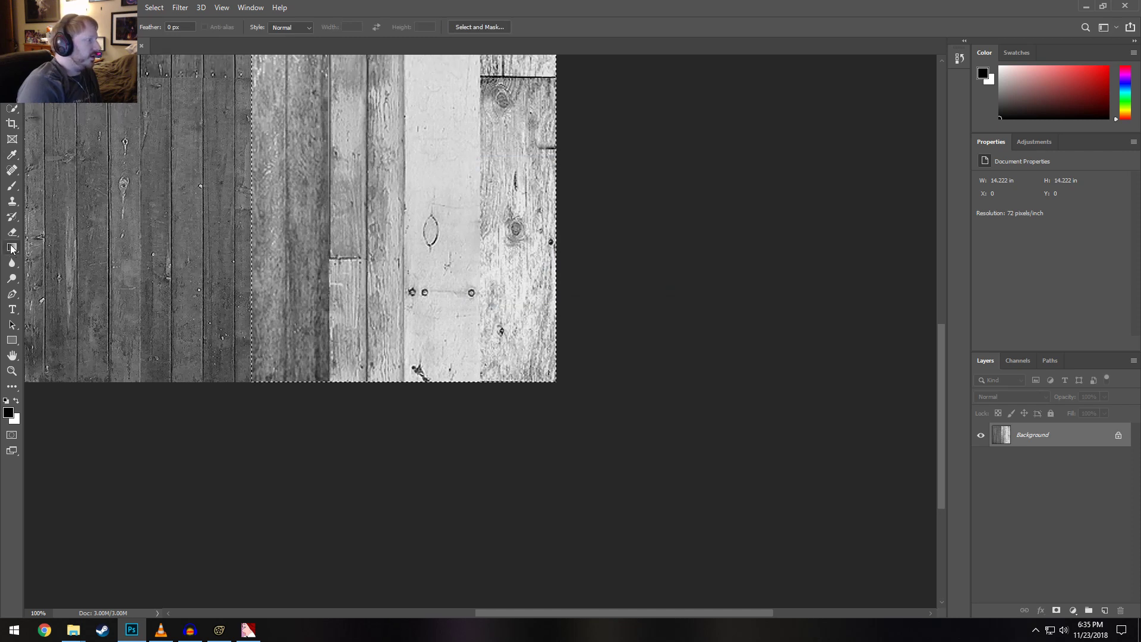
# Enlarge the Brush and paint the whole selected half of the texture solid black
pyautogui.click(12, 186)
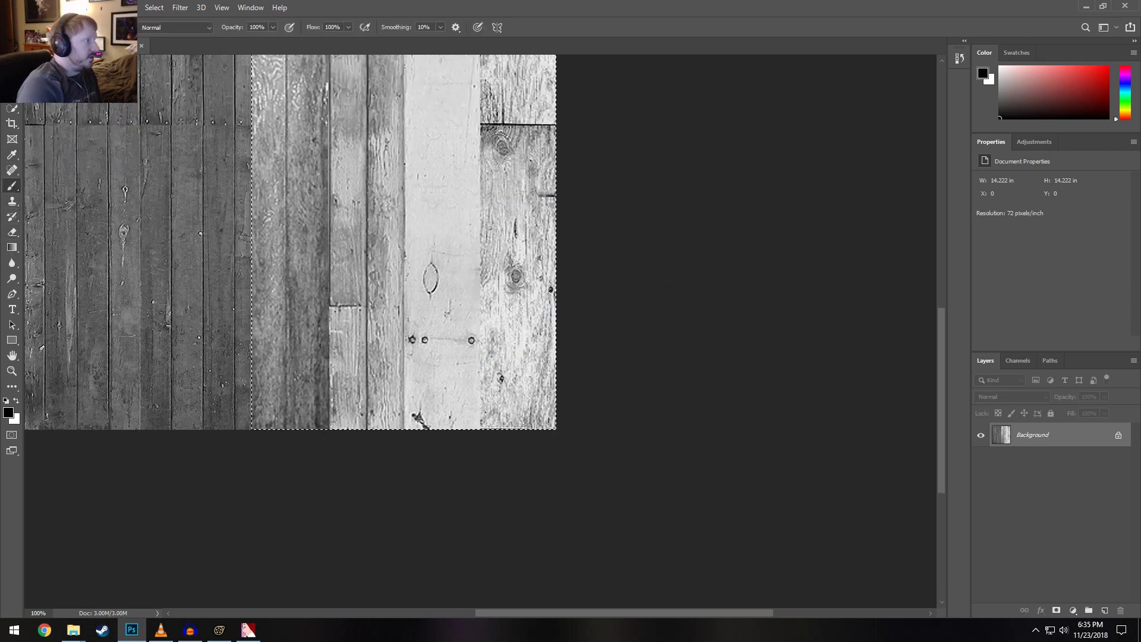
pyautogui.click(64, 28)
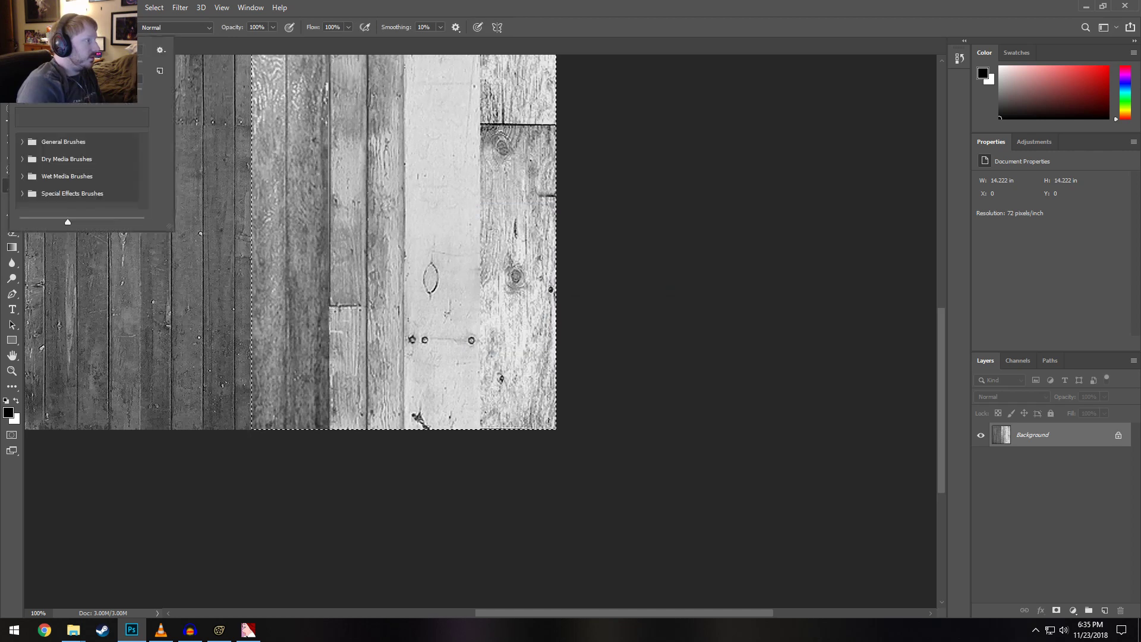
pyautogui.click(206, 87)
pyautogui.scroll(-1, 484, 326)
pyautogui.scroll(5, 454, 308)
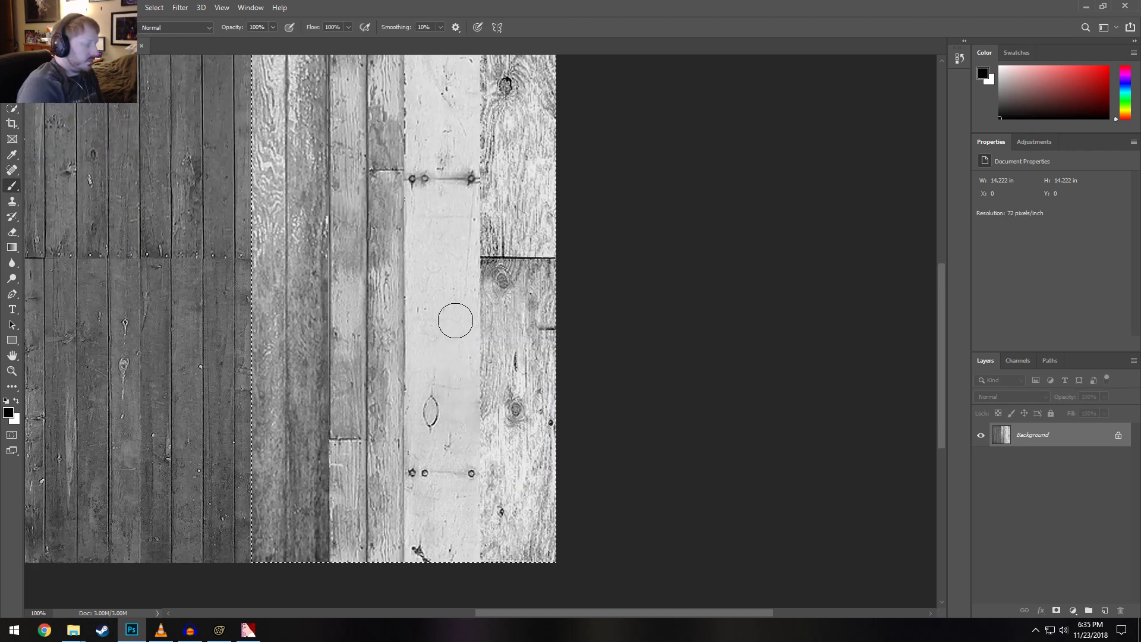
pyautogui.press(']')
pyautogui.press(']')
pyautogui.press(']')
pyautogui.press(']')
pyautogui.press(']')
pyautogui.press(']')
pyautogui.press(']')
pyautogui.press(']')
pyautogui.click(512, 497)
pyautogui.click(444, 516)
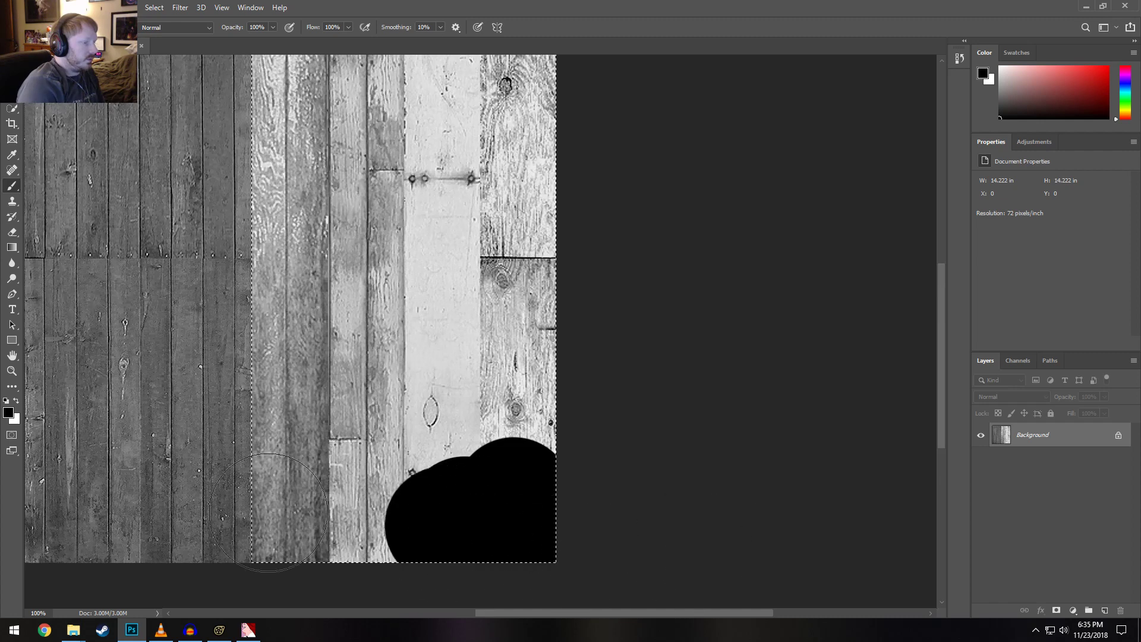
pyautogui.moveTo(269, 512)
pyautogui.mouseDown()
pyautogui.moveTo(297, 365)
pyautogui.moveTo(667, 226)
pyautogui.moveTo(641, 61)
pyautogui.mouseUp()
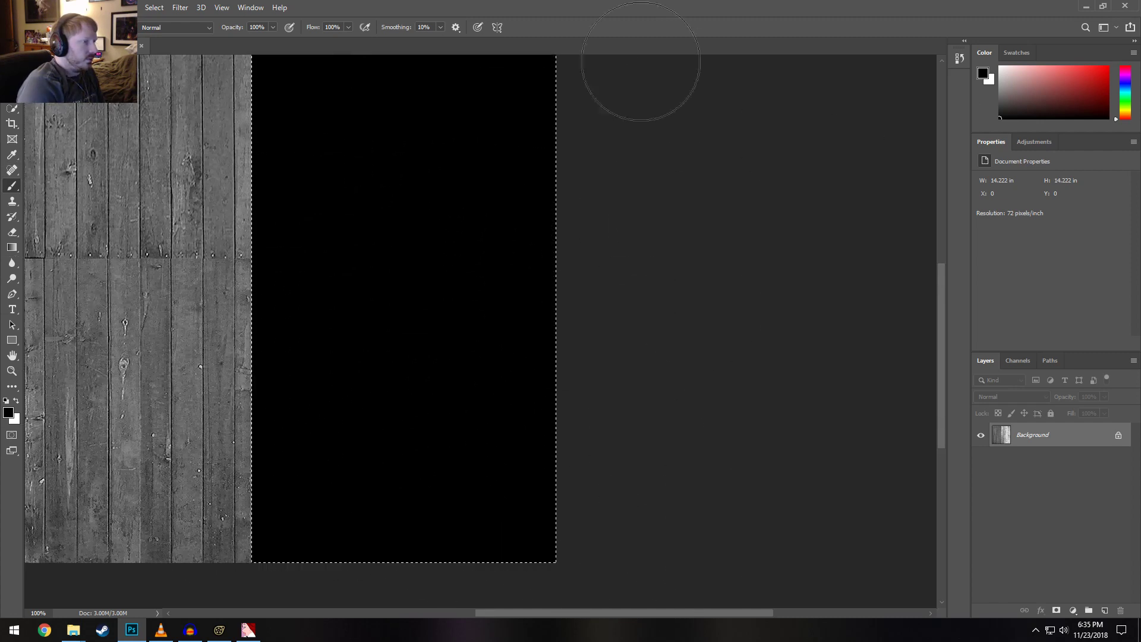
pyautogui.moveTo(942, 277); pyautogui.dragTo(940, 214)
pyautogui.moveTo(344, 178)
pyautogui.mouseDown()
pyautogui.moveTo(590, 140)
pyautogui.moveTo(76, 191)
pyautogui.mouseUp()
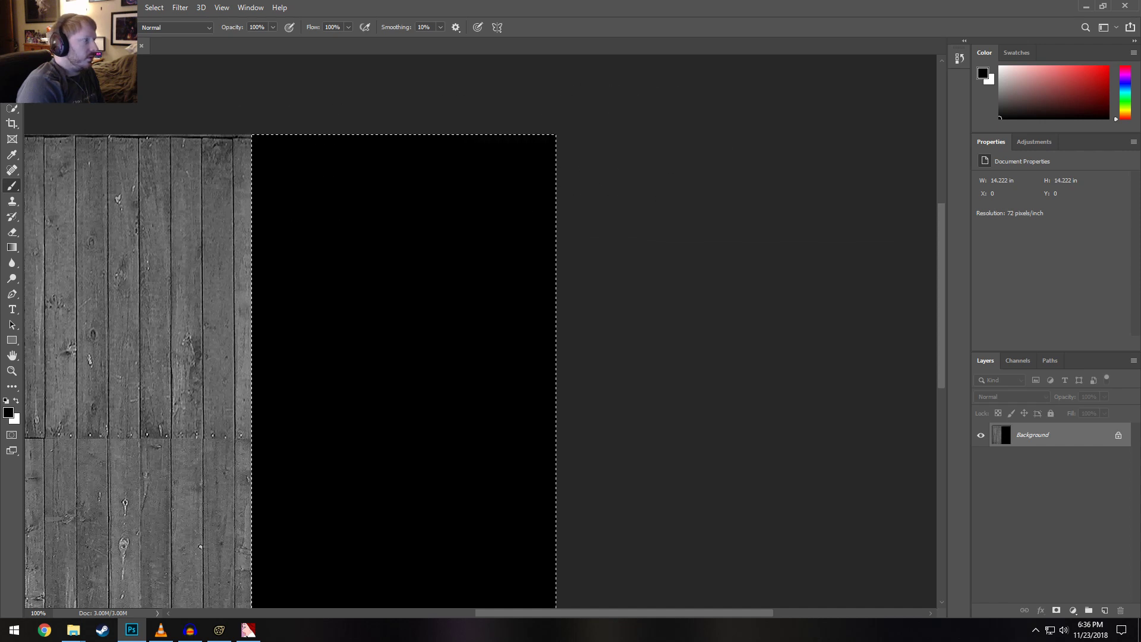
pyautogui.press('i')
pyautogui.rightClick(43, 93)
pyautogui.click(83, 165)
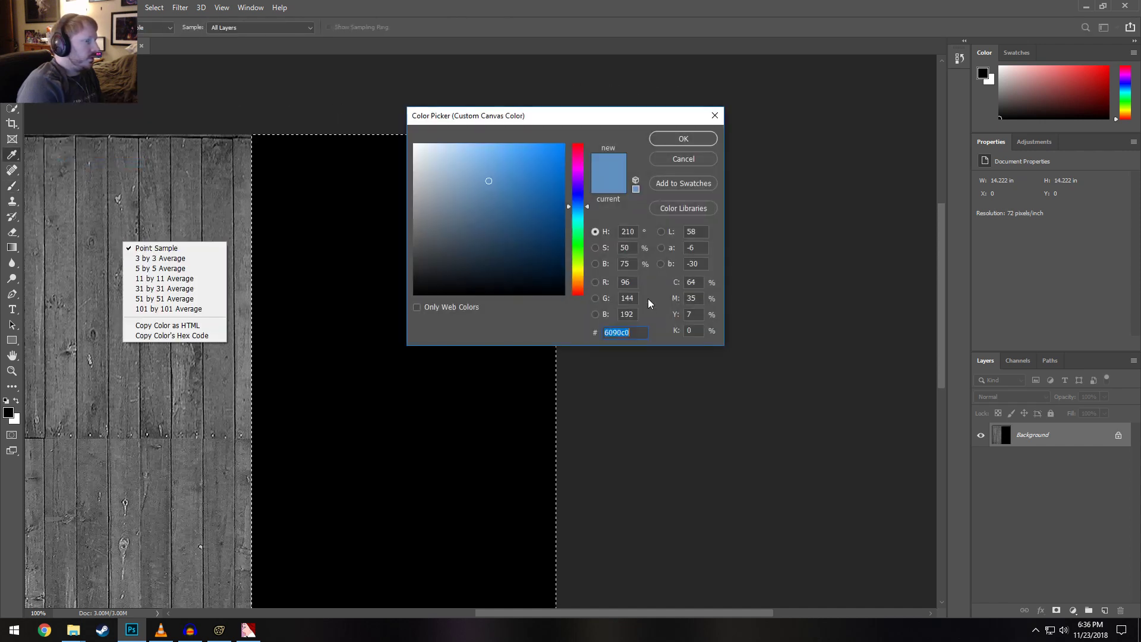
pyautogui.click(647, 299)
pyautogui.press('Escape')
# Deselect the blacked-out half of the texture with the Marquee tool
pyautogui.press('m')
pyautogui.click(320, 269)
pyautogui.rightClick(318, 267)
pyautogui.click(329, 239)
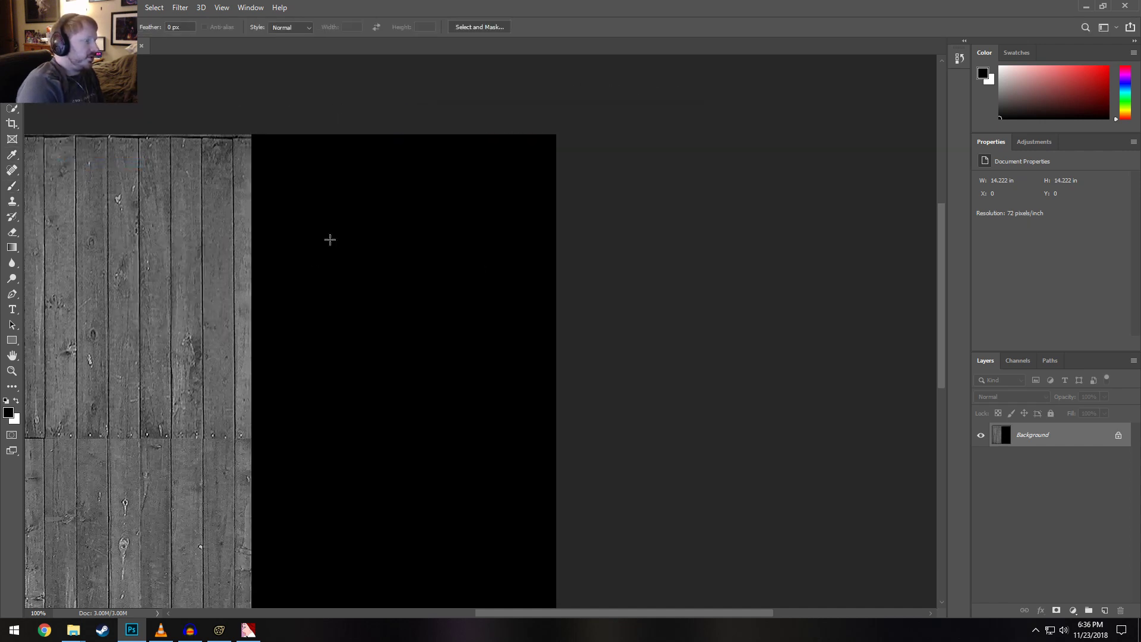
# Apply a Brightness/Contrast adjustment to the grayscale planks with brightness 98 and contrast 94
pyautogui.moveTo(740, 613); pyautogui.dragTo(635, 595)
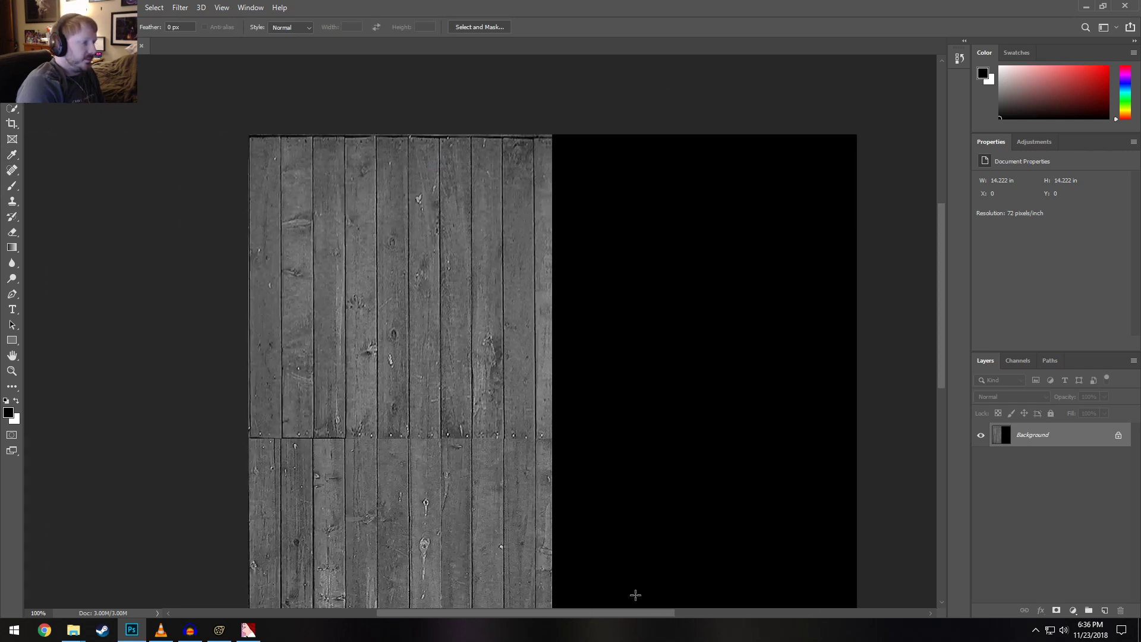
pyautogui.scroll(-4, 565, 438)
pyautogui.hscroll(1, 555, 392)
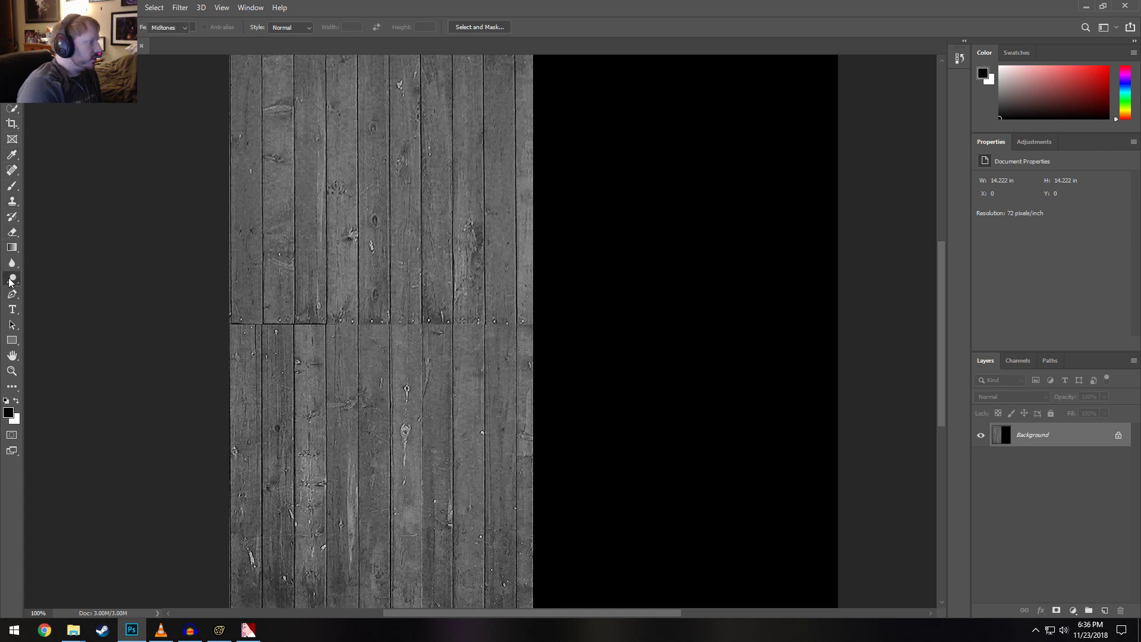
pyautogui.click(11, 370)
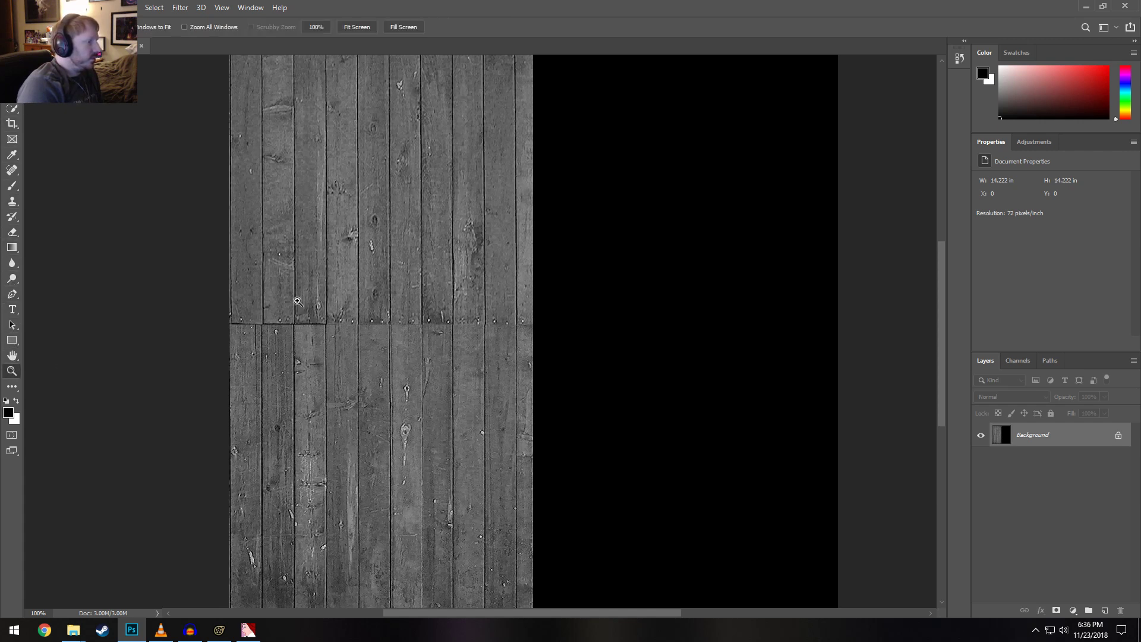
pyautogui.keyDown('alt'); pyautogui.click(298, 305); pyautogui.keyUp('alt')
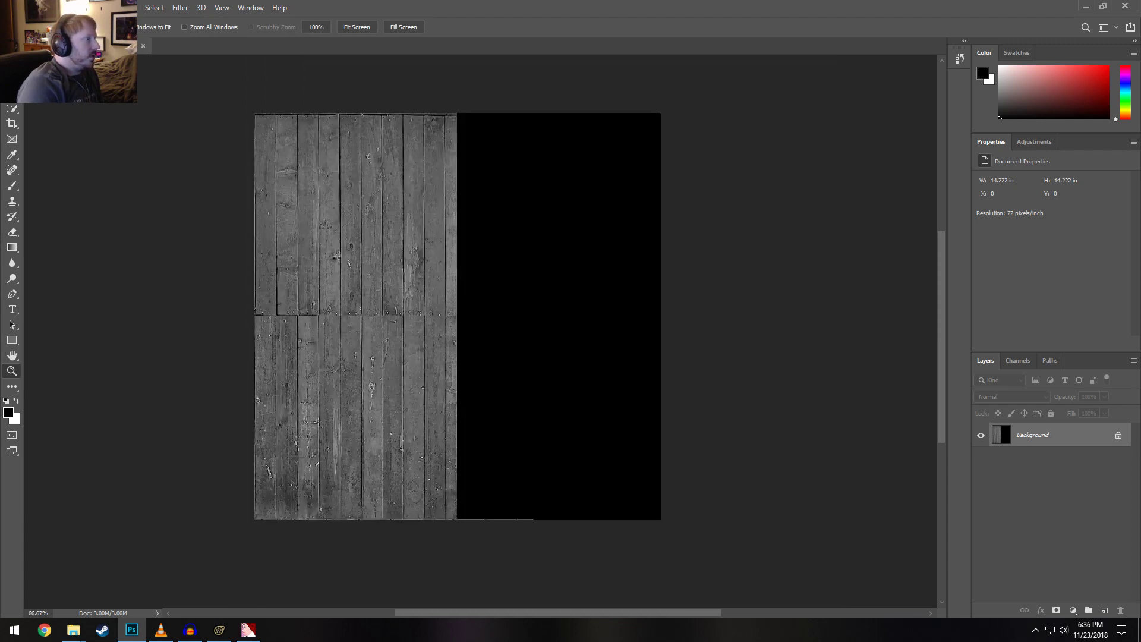
pyautogui.click(77, 7)
pyautogui.moveTo(166, 38)
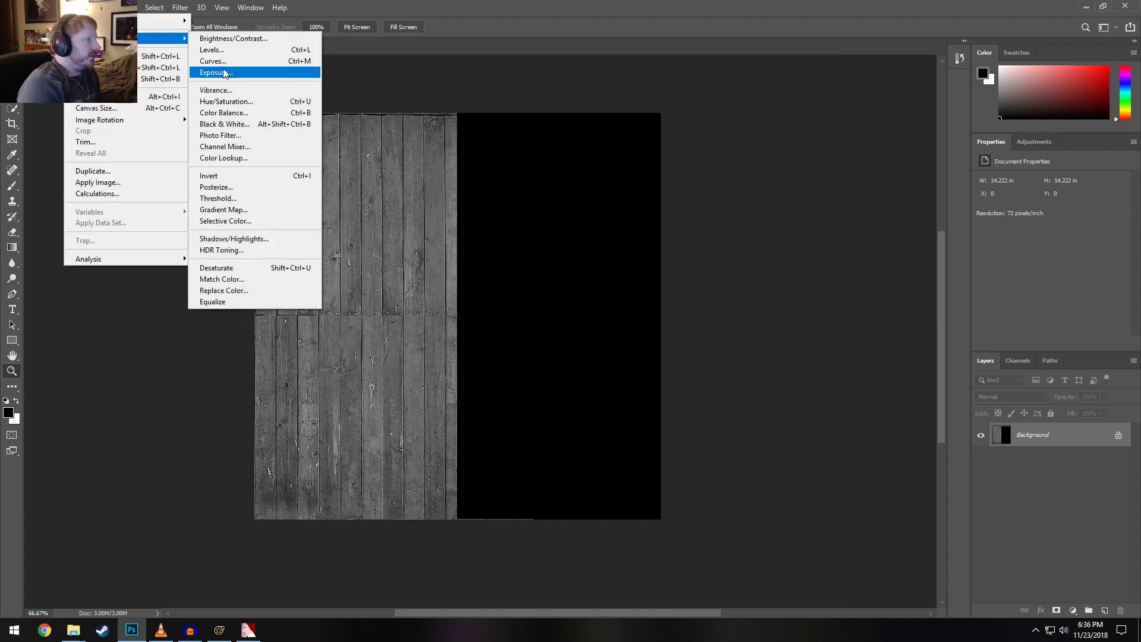
pyautogui.click(233, 38)
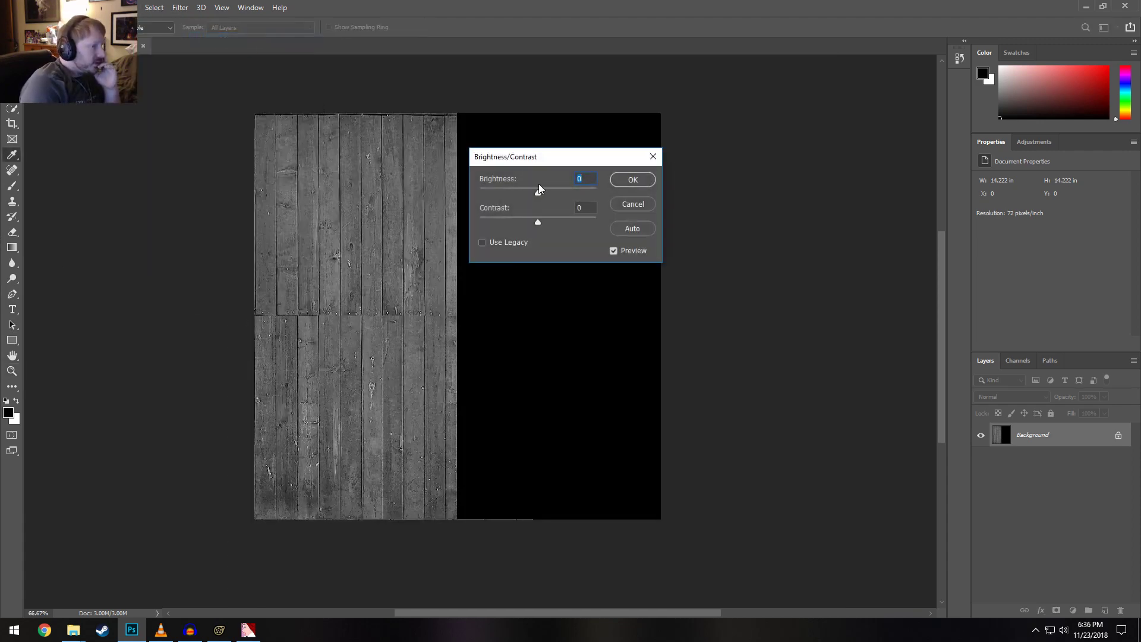
pyautogui.moveTo(537, 192); pyautogui.dragTo(569, 226)
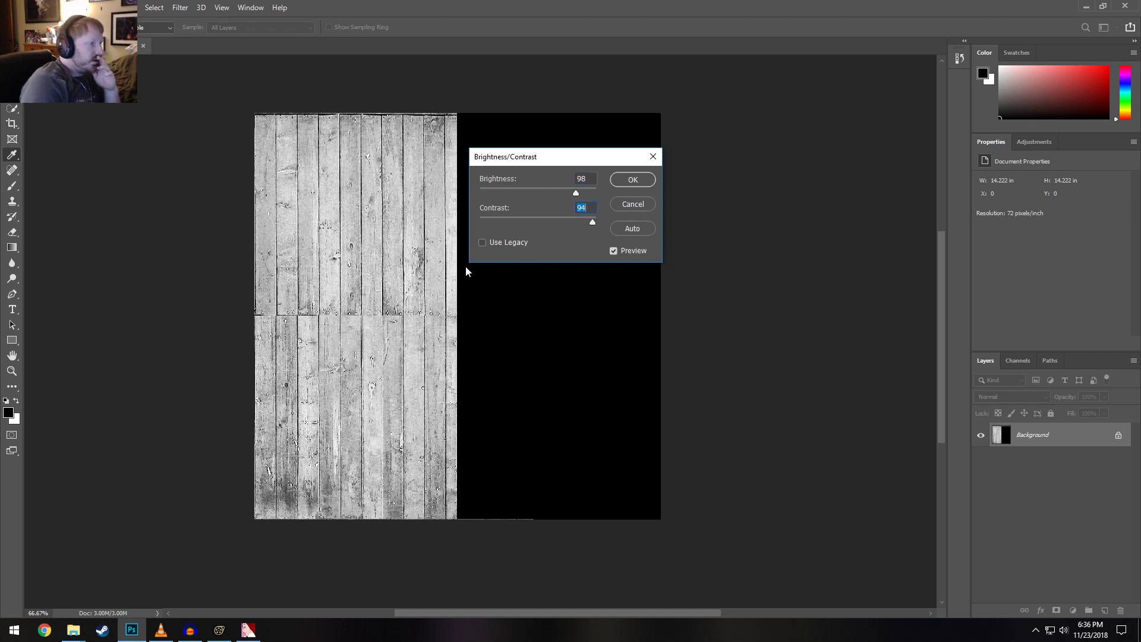
pyautogui.click(651, 185)
pyautogui.press('z')
pyautogui.scroll(1, 458, 321)
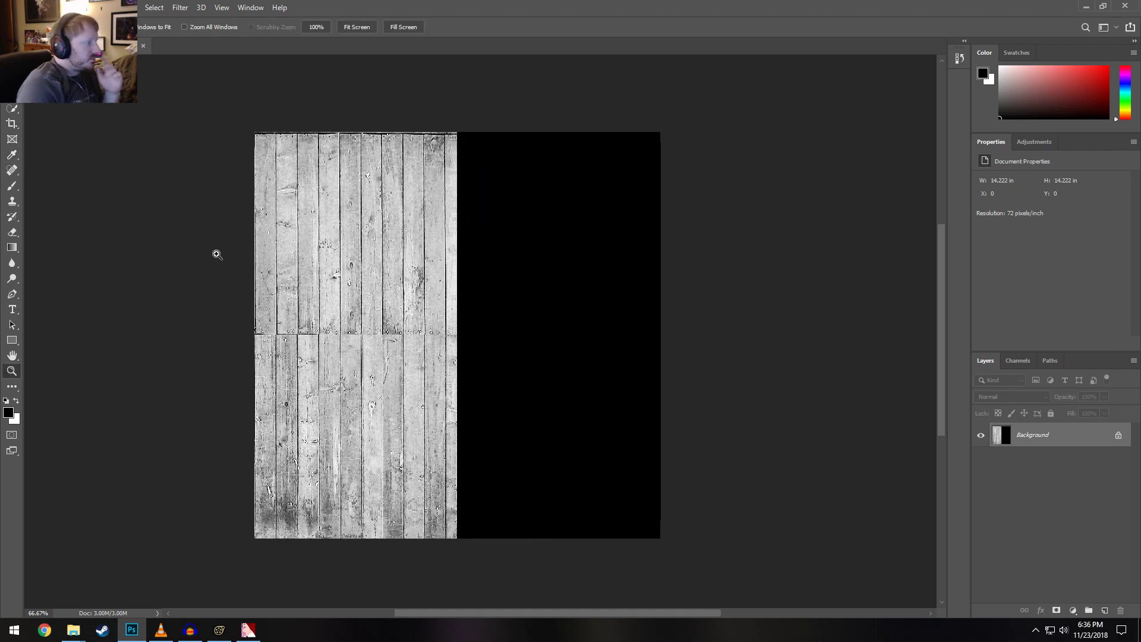
pyautogui.click(285, 241)
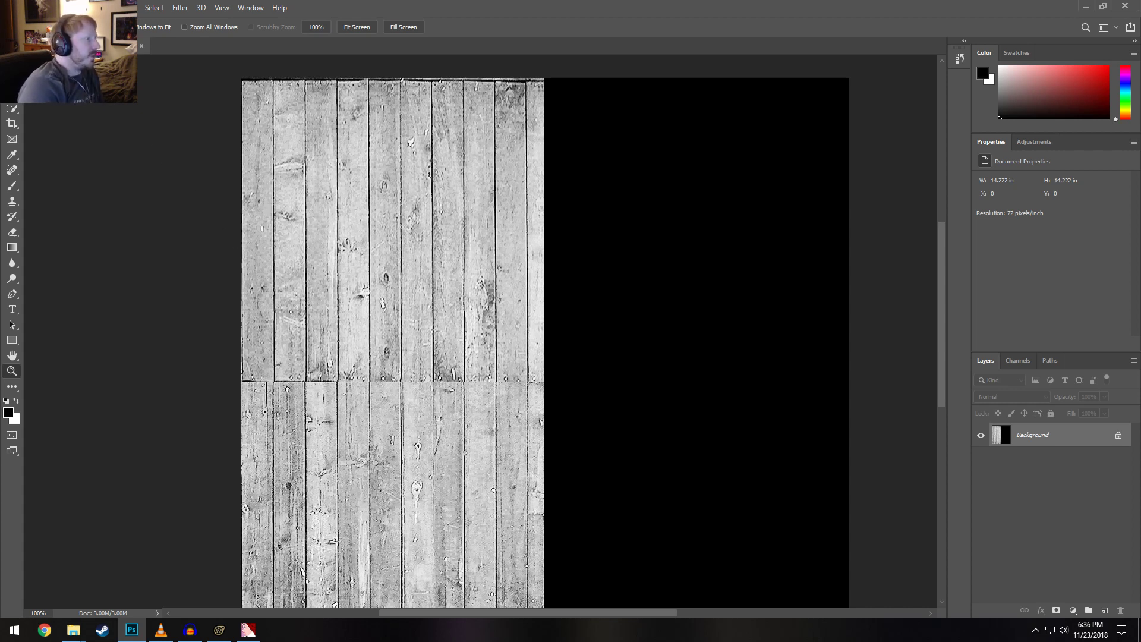
# Save the grayscale texture as woodset01_n.tga in the props_debris folder, in Targa format at 32 bits/pixel
pyautogui.scroll(-3, 497, 469)
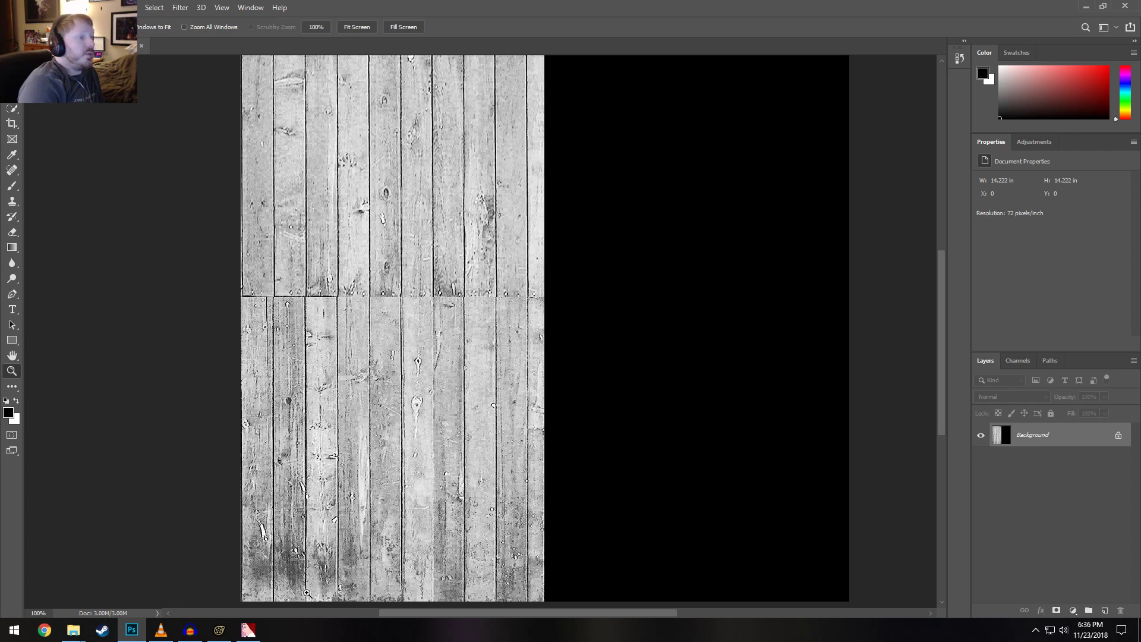
pyautogui.scroll(1, 333, 598)
pyautogui.scroll(3, 335, 598)
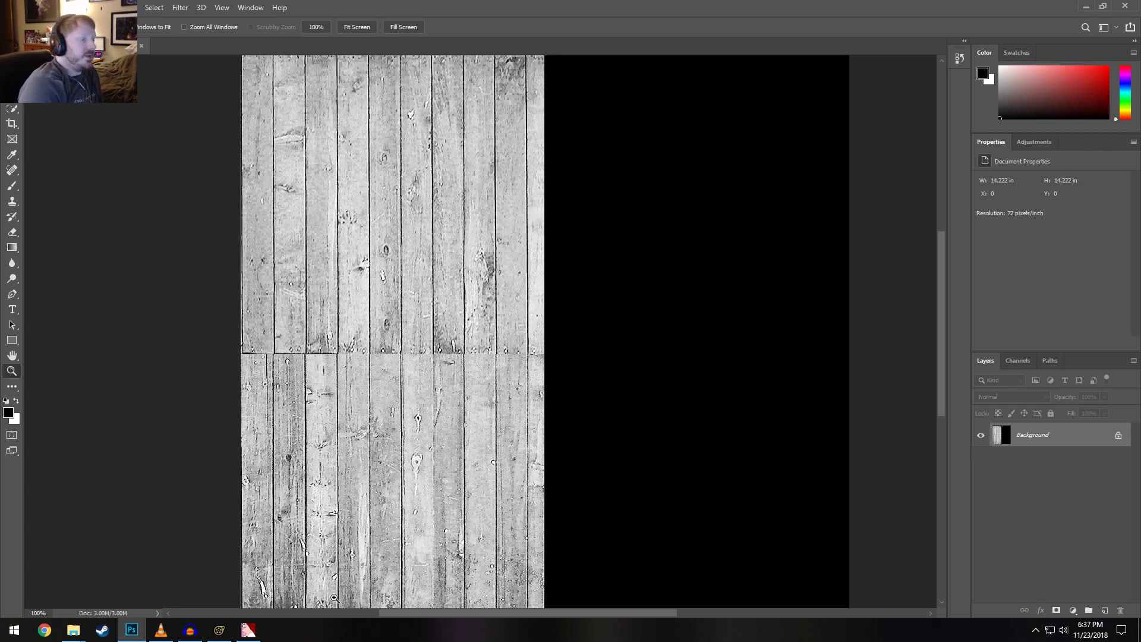
pyautogui.scroll(-1, 335, 597)
pyautogui.scroll(4, 334, 597)
pyautogui.click(33, 7)
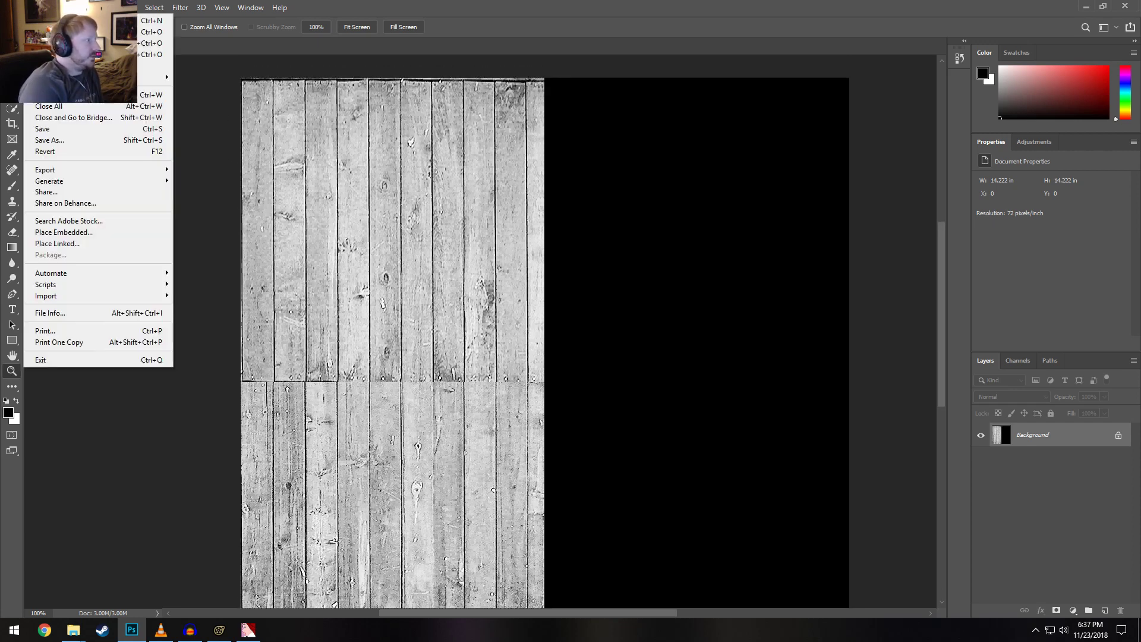
pyautogui.click(49, 140)
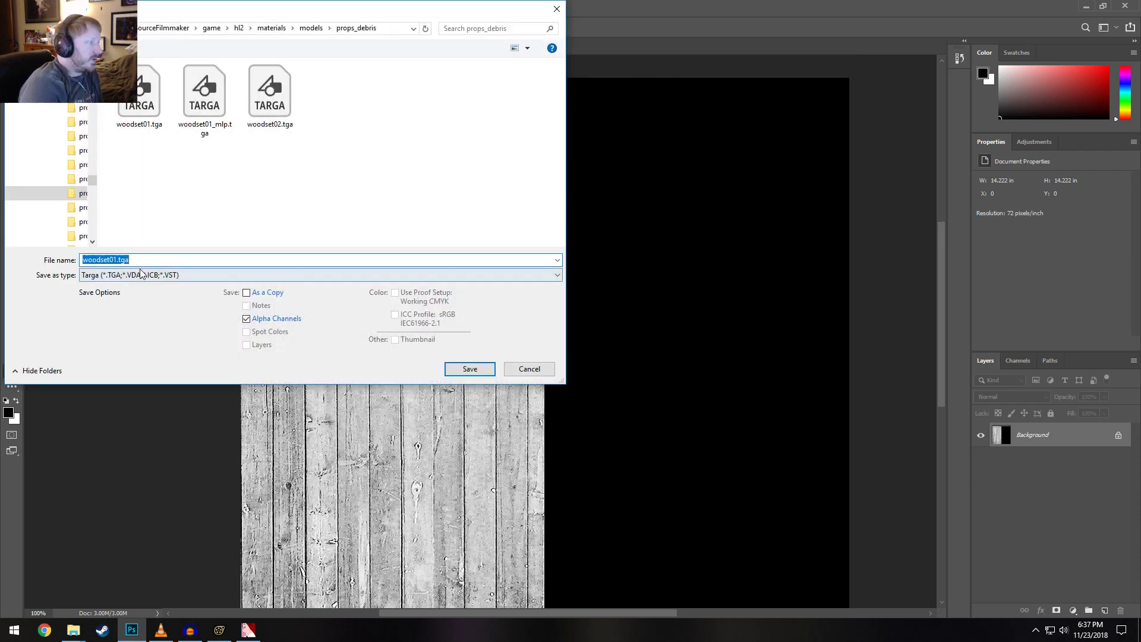
pyautogui.click(142, 274)
pyautogui.click(132, 274)
pyautogui.click(118, 261)
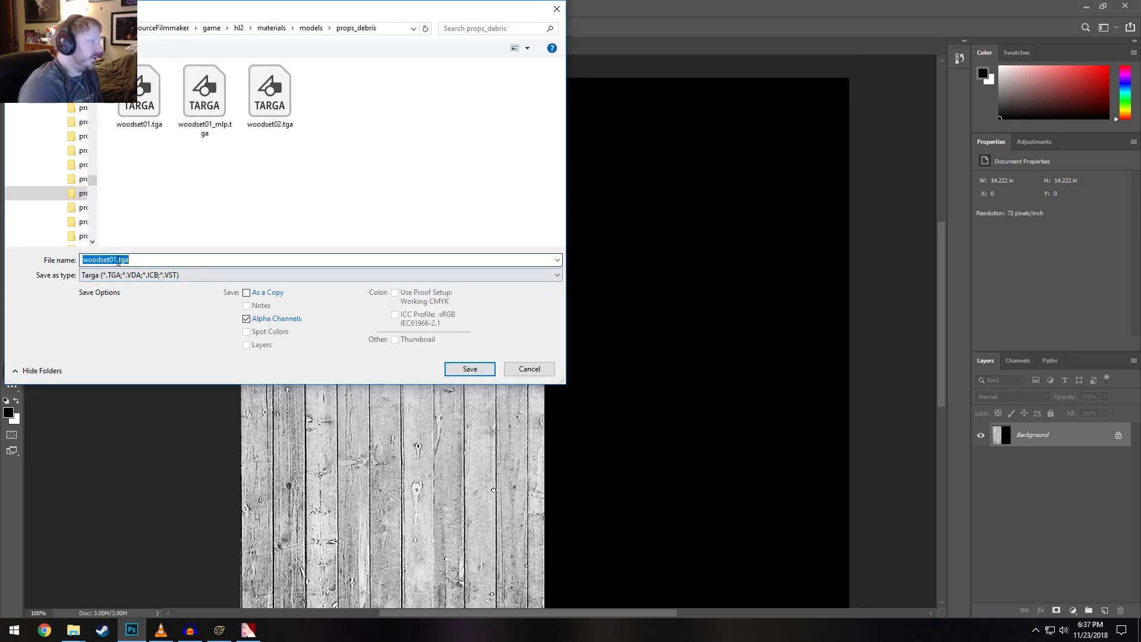
pyautogui.click(117, 261)
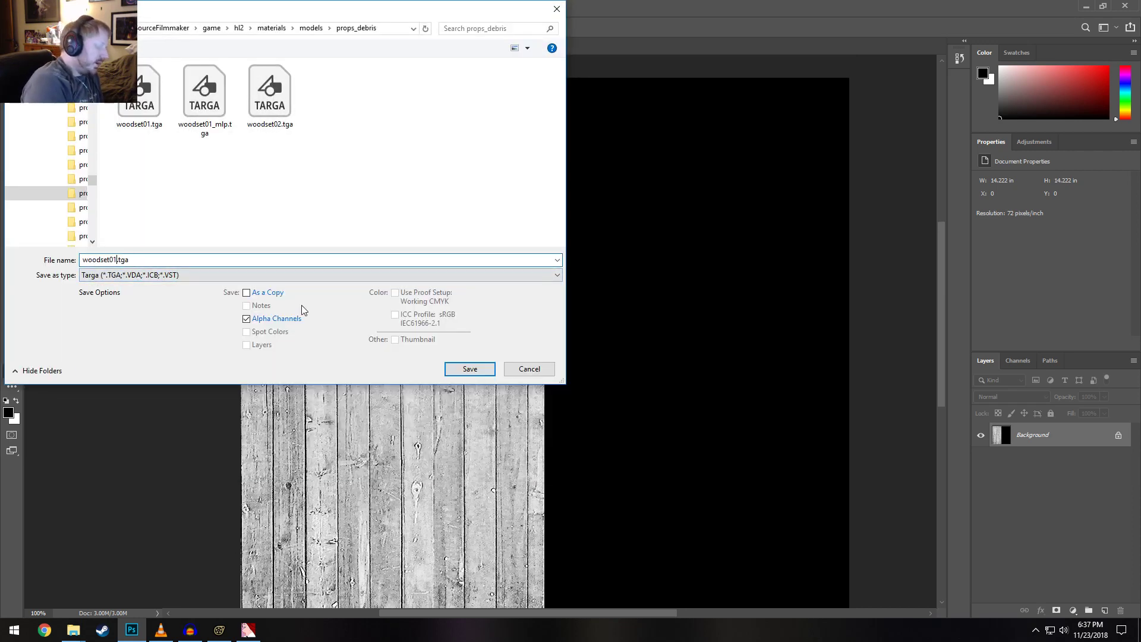
pyautogui.write('_n')
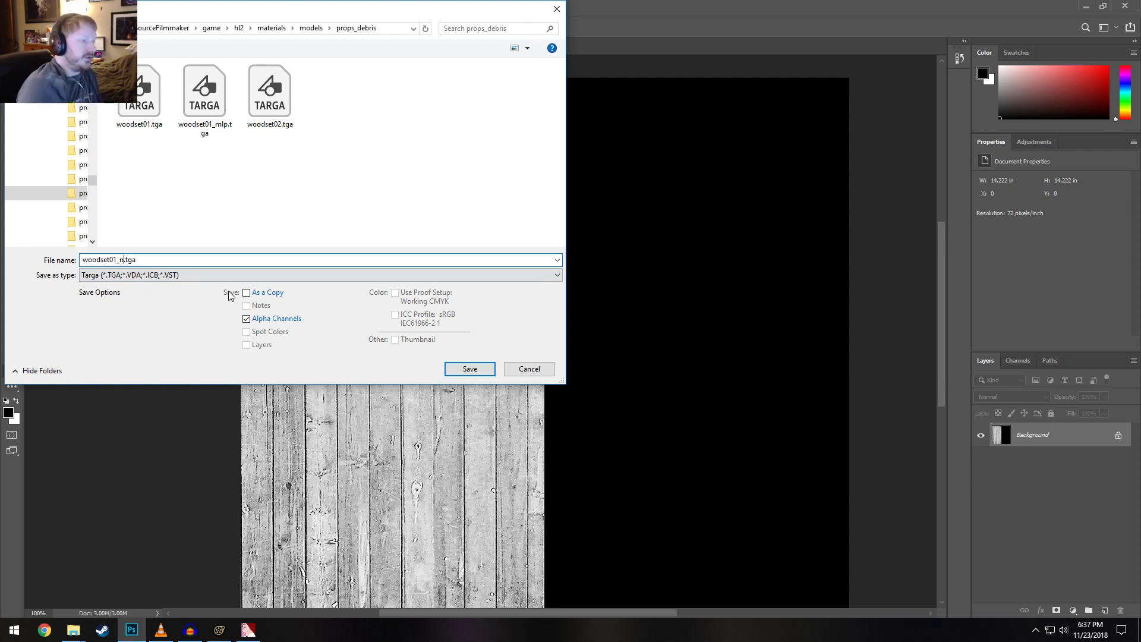
pyautogui.click(457, 369)
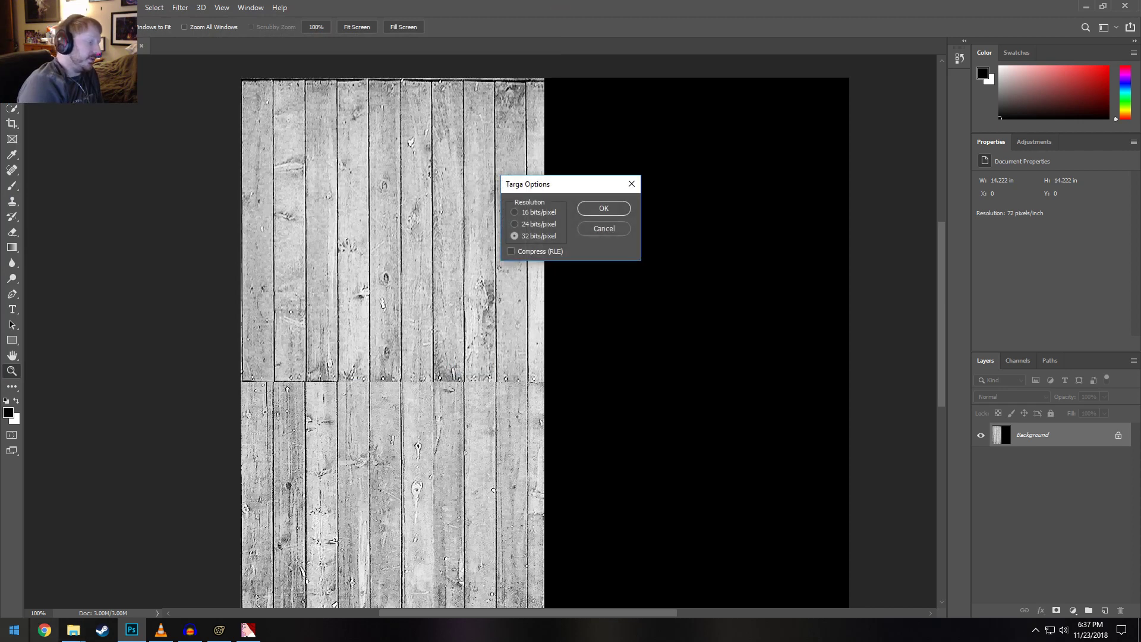
pyautogui.click(601, 208)
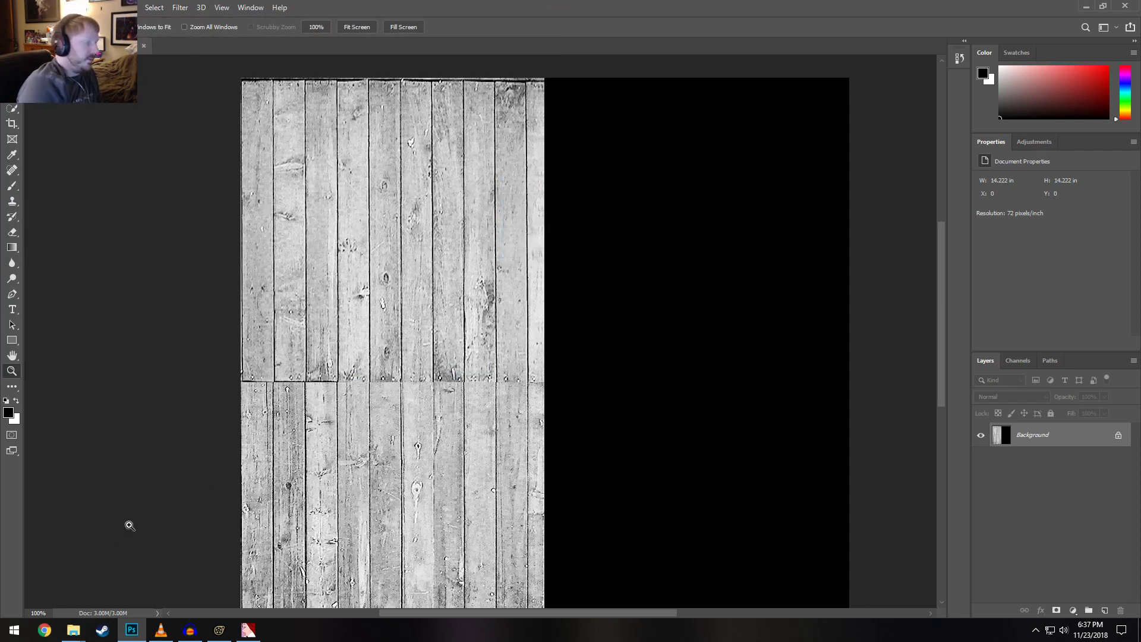
# Switch to VTFEdit and import woodset01_n.tga with normal map generation enabled, keeping the 3x3 kernel filter and 2.00 scale
pyautogui.click(73, 629)
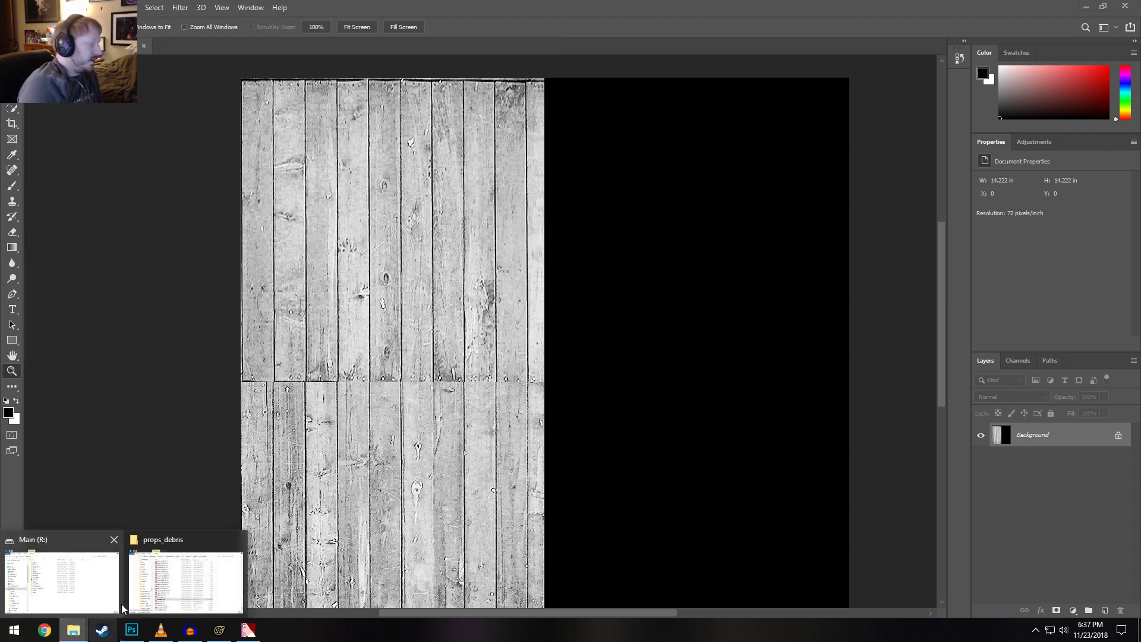
pyautogui.click(248, 630)
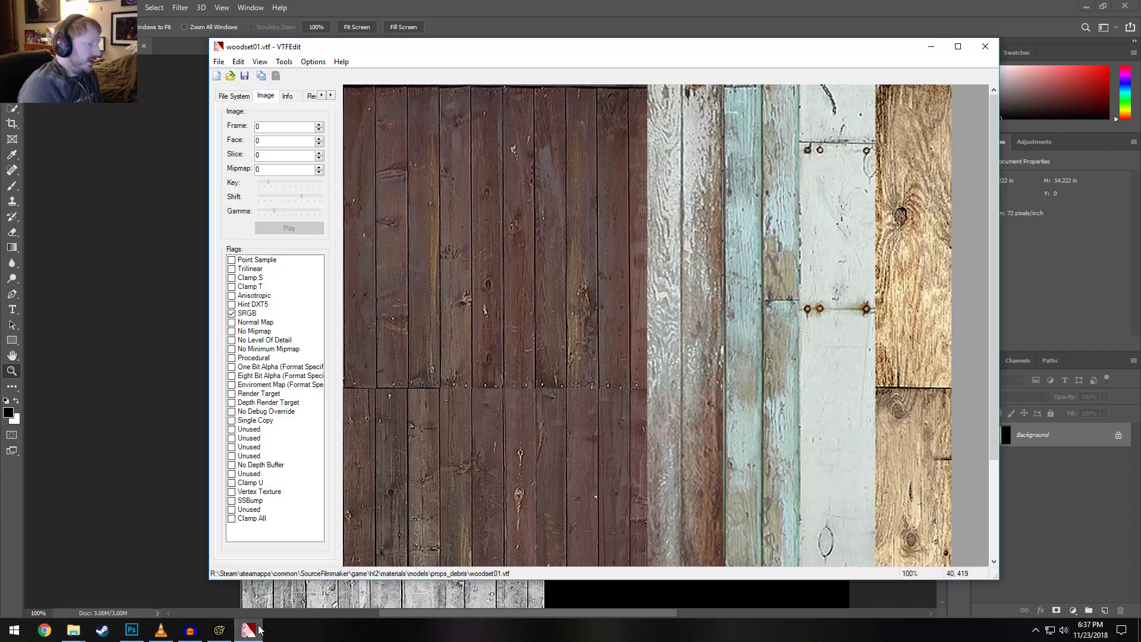
pyautogui.click(218, 61)
pyautogui.click(238, 136)
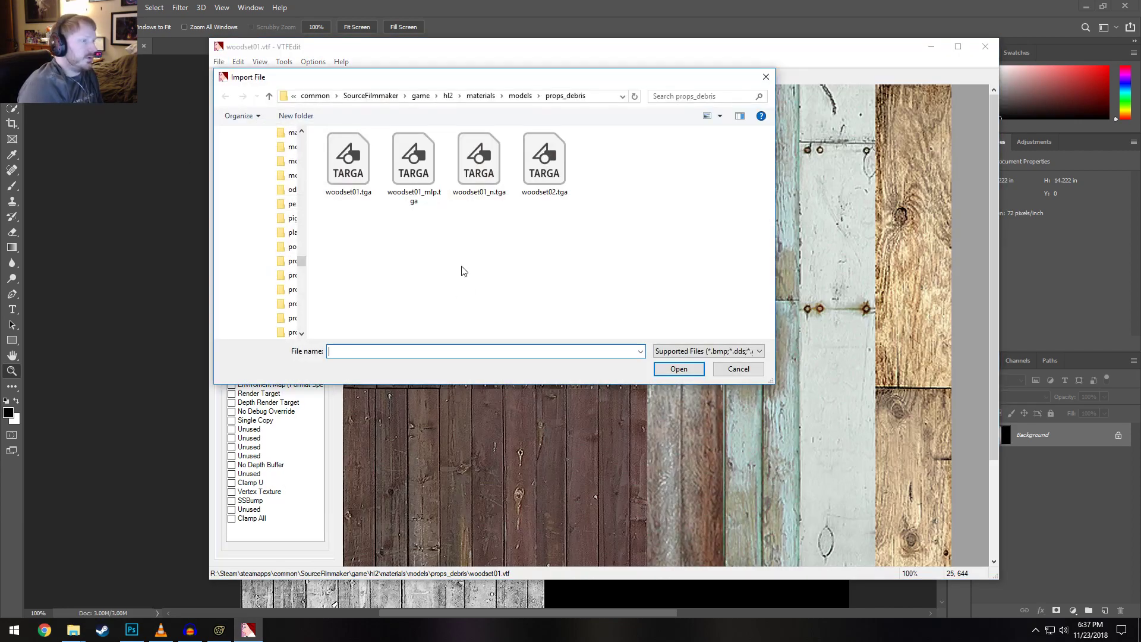
pyautogui.doubleClick(488, 168)
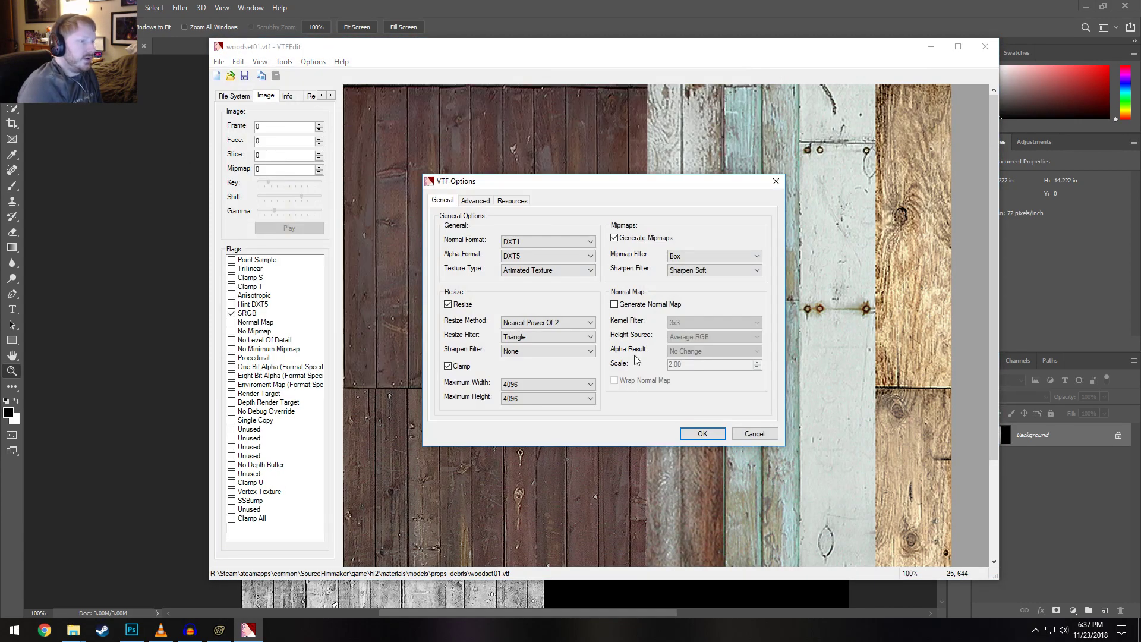
pyautogui.click(624, 305)
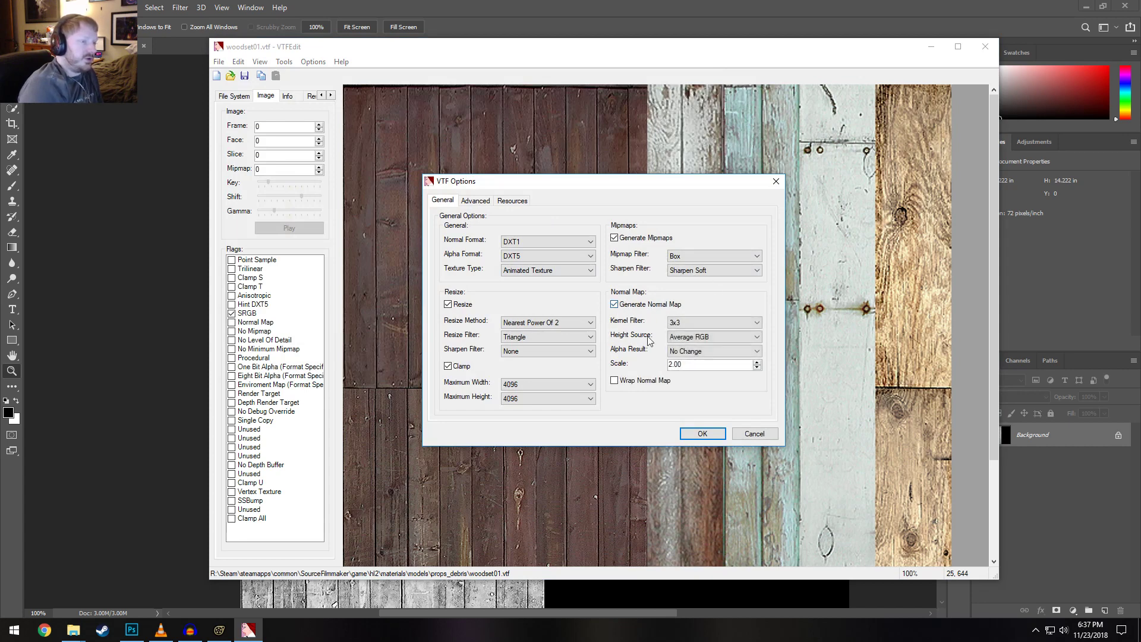
pyautogui.click(698, 433)
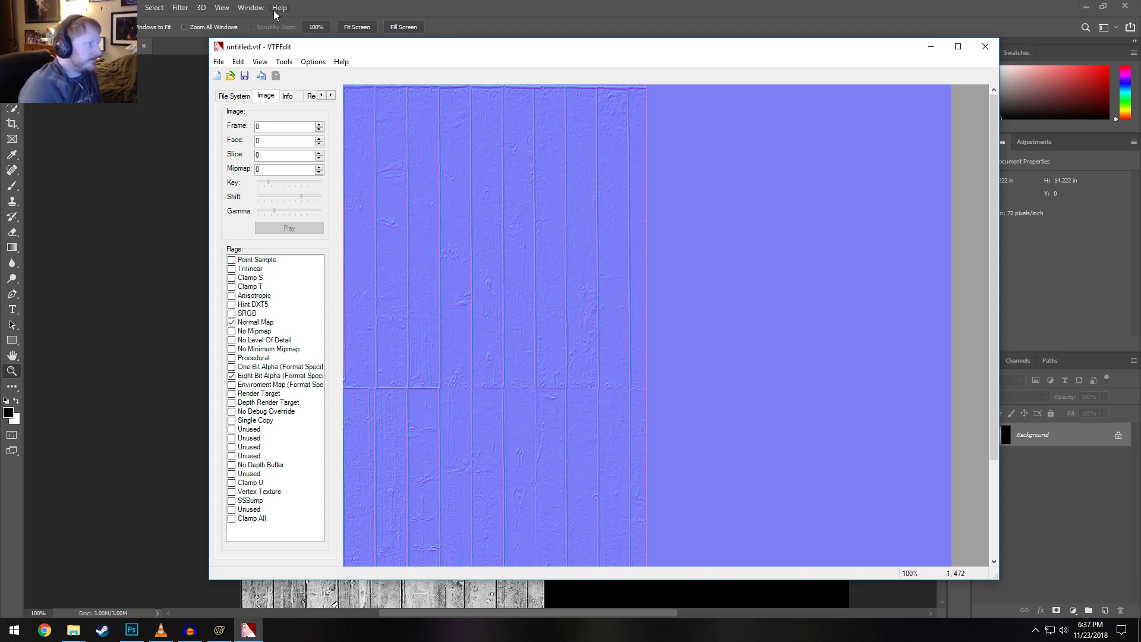
# Save the generated normal map as woodset01_n.vtf in the props_debris folder
pyautogui.click(219, 61)
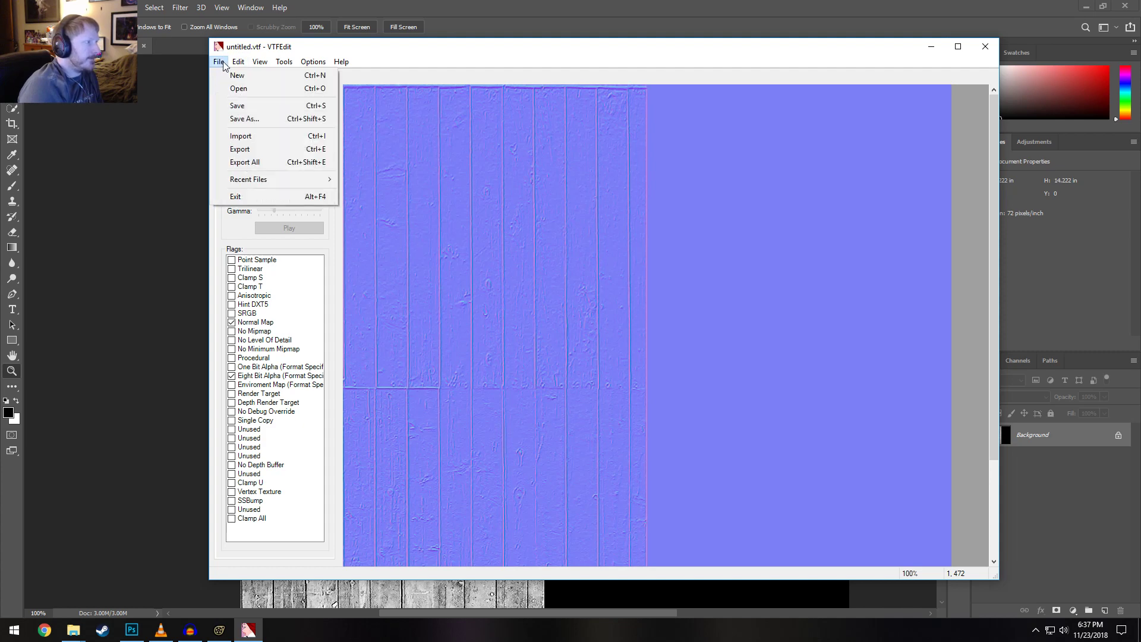
pyautogui.click(246, 120)
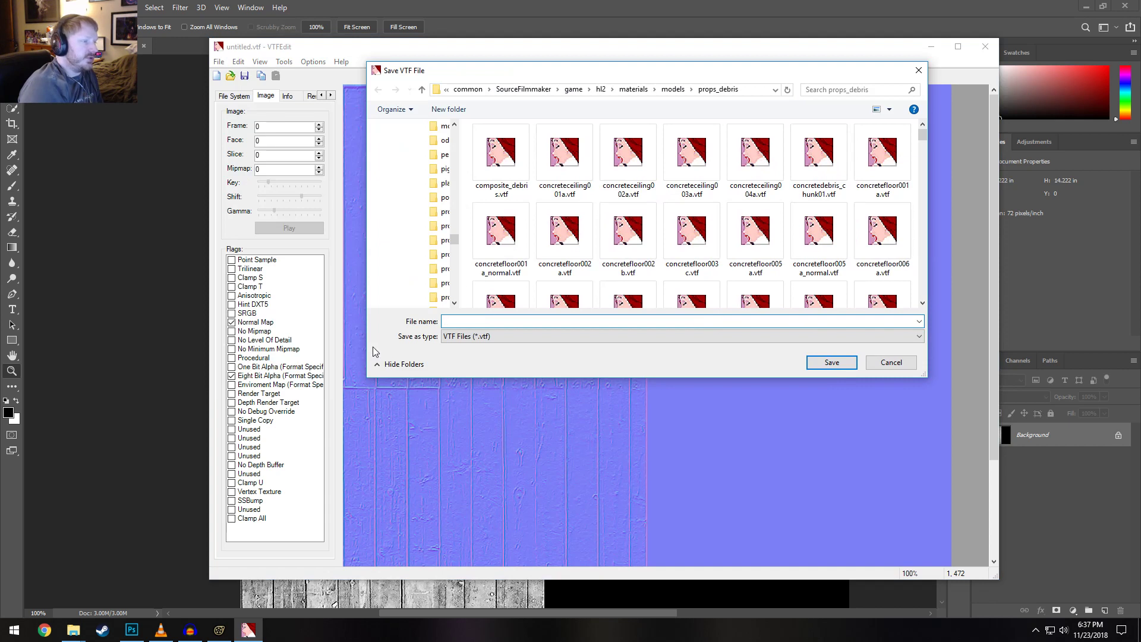
pyautogui.scroll(-5, 601, 299)
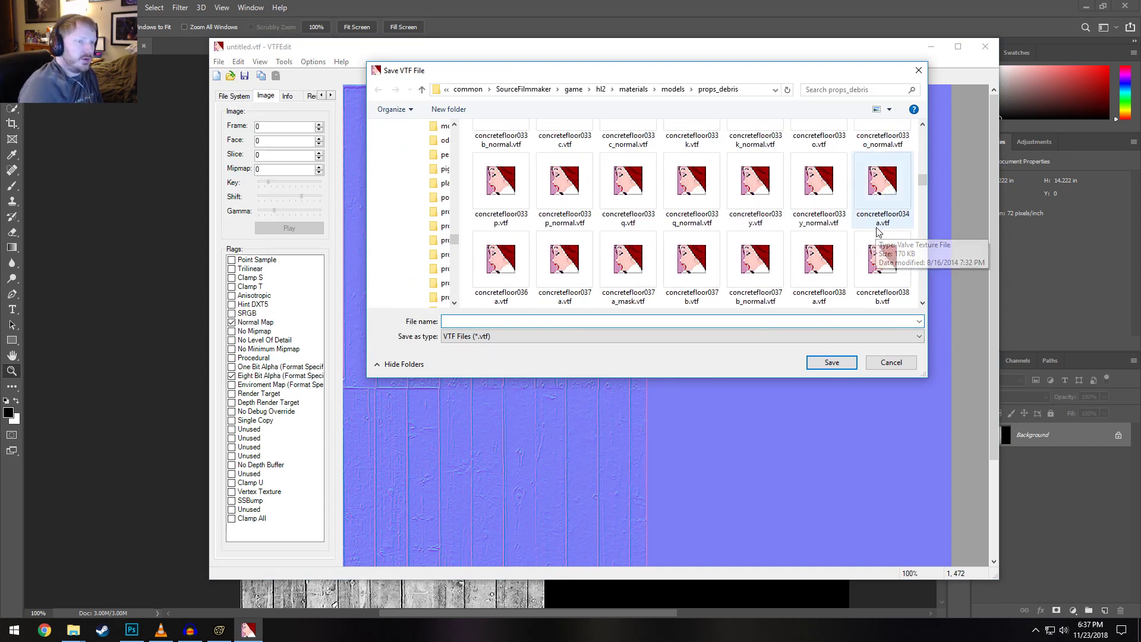
pyautogui.scroll(-10, 875, 236)
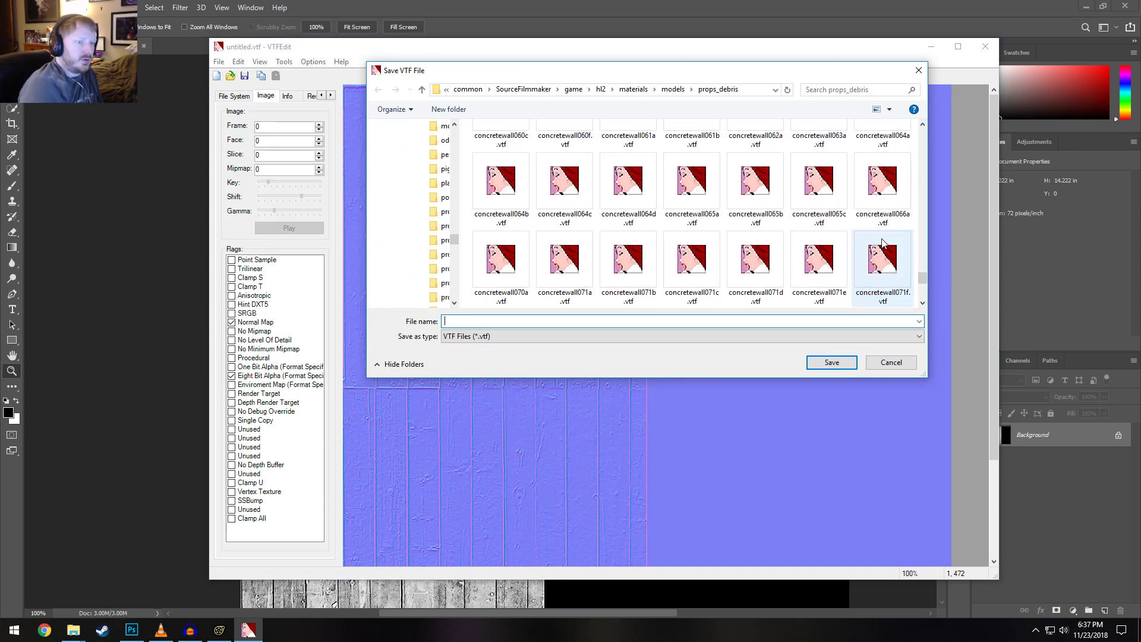
pyautogui.click(567, 265)
pyautogui.click(478, 322)
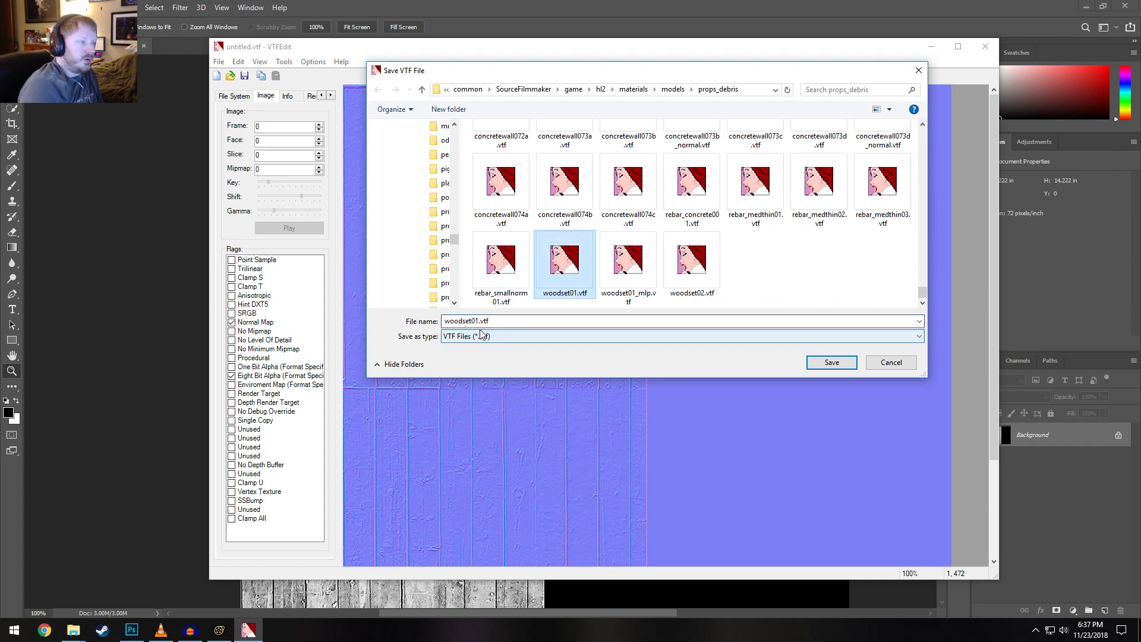
pyautogui.write('_n')
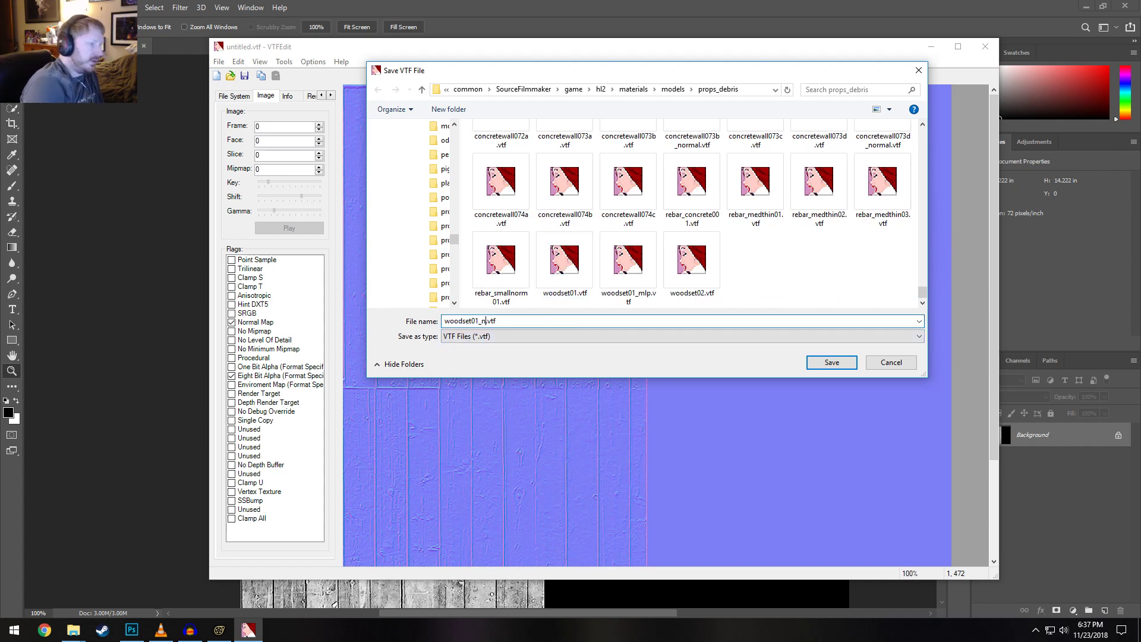
pyautogui.press('Return')
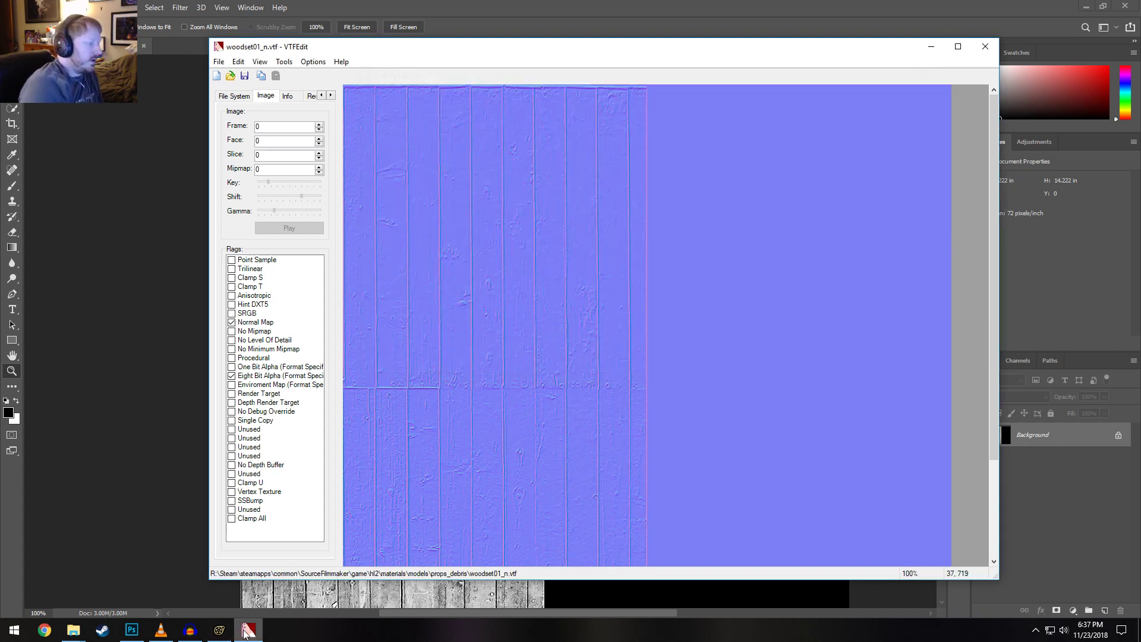
# Switch to Source Filmmaker and reframe the viewport on the wooden board beside the character
pyautogui.click(220, 629)
pyautogui.moveTo(387, 362); pyautogui.dragTo(524, 236)
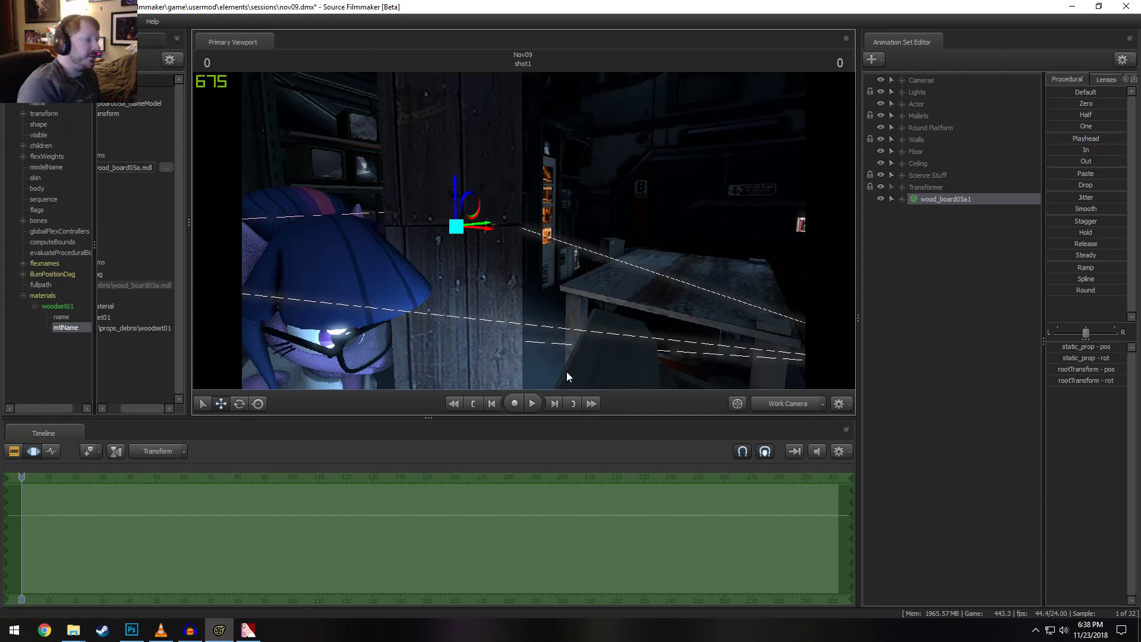
pyautogui.moveTo(516, 321); pyautogui.dragTo(508, 357)
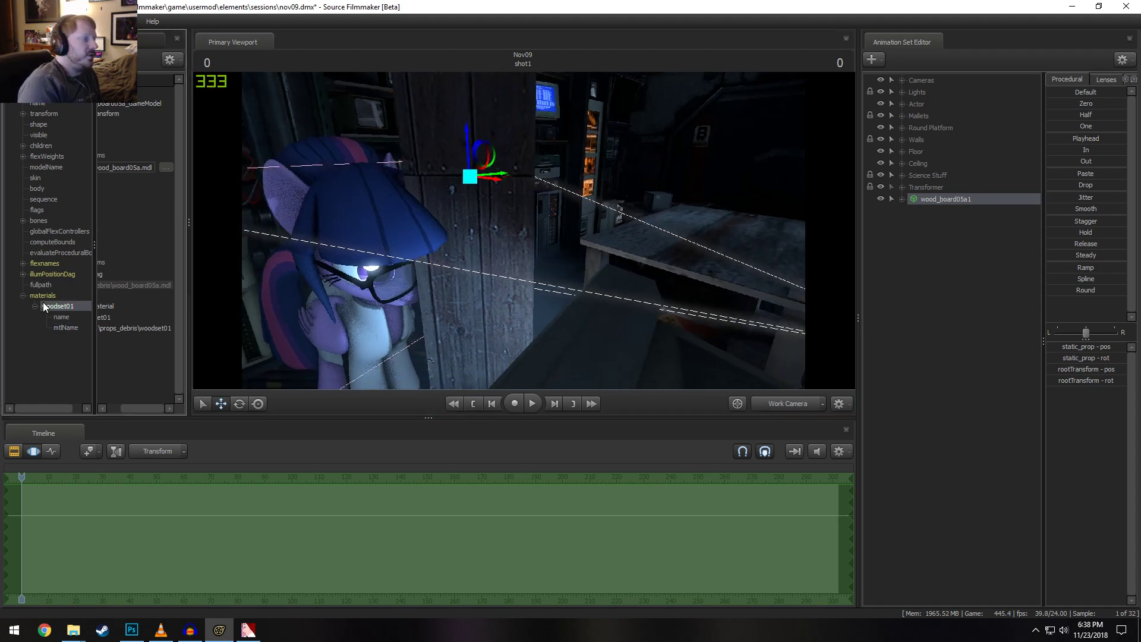
pyautogui.rightClick(43, 302)
pyautogui.moveTo(84, 390)
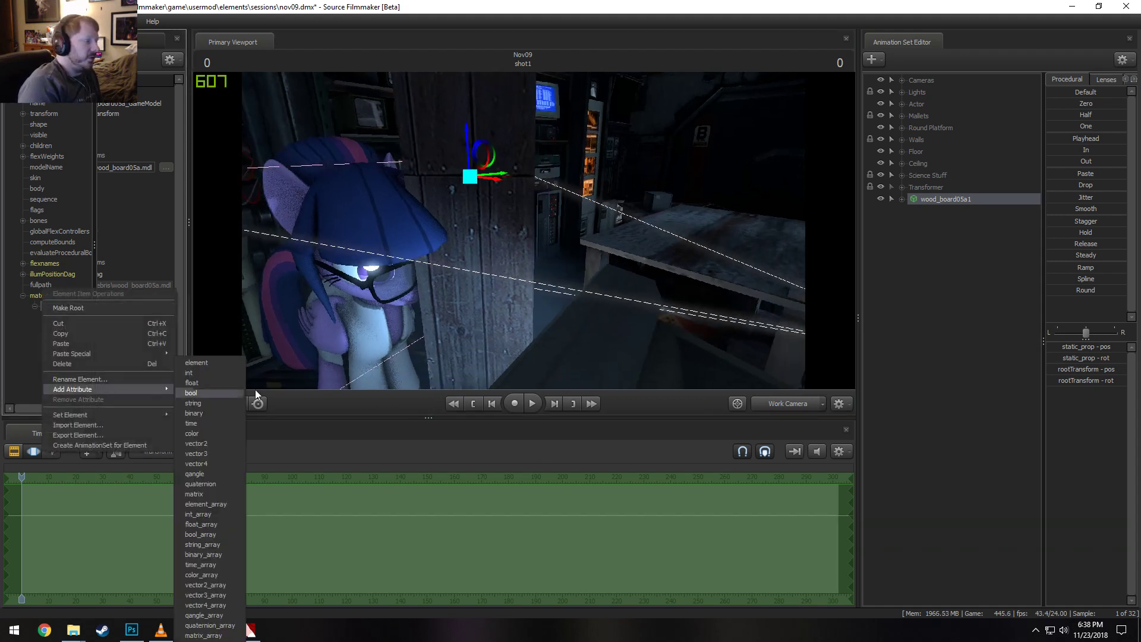
pyautogui.click(191, 404)
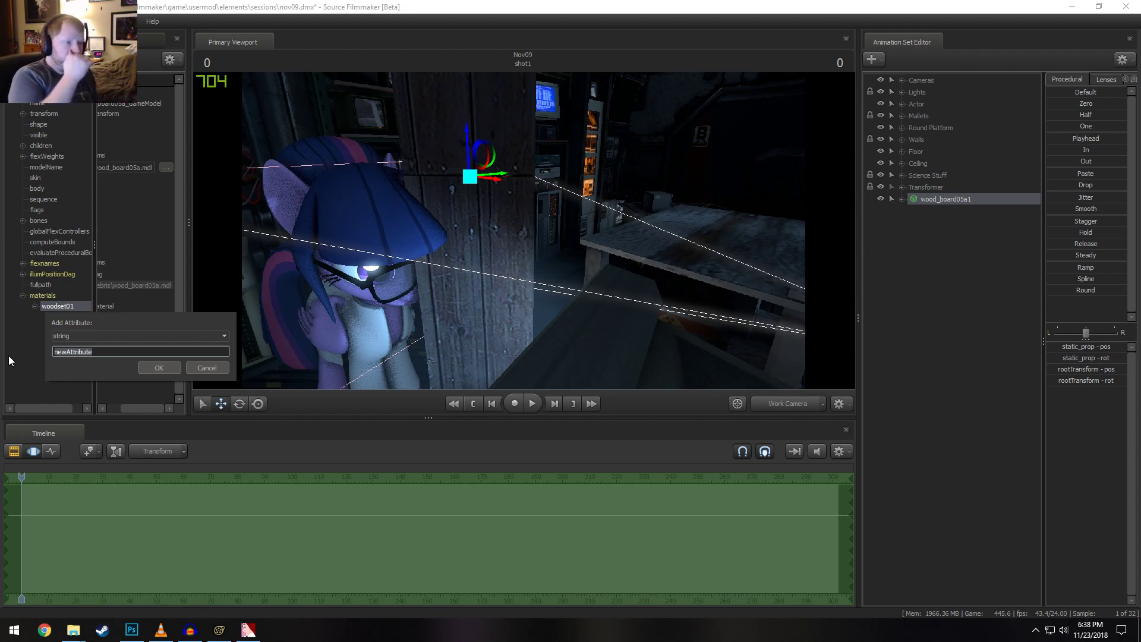
# Open woodset01.vmt from the props_debris folder in Notepad++ and move its window to the middle of the screen
pyautogui.click(73, 630)
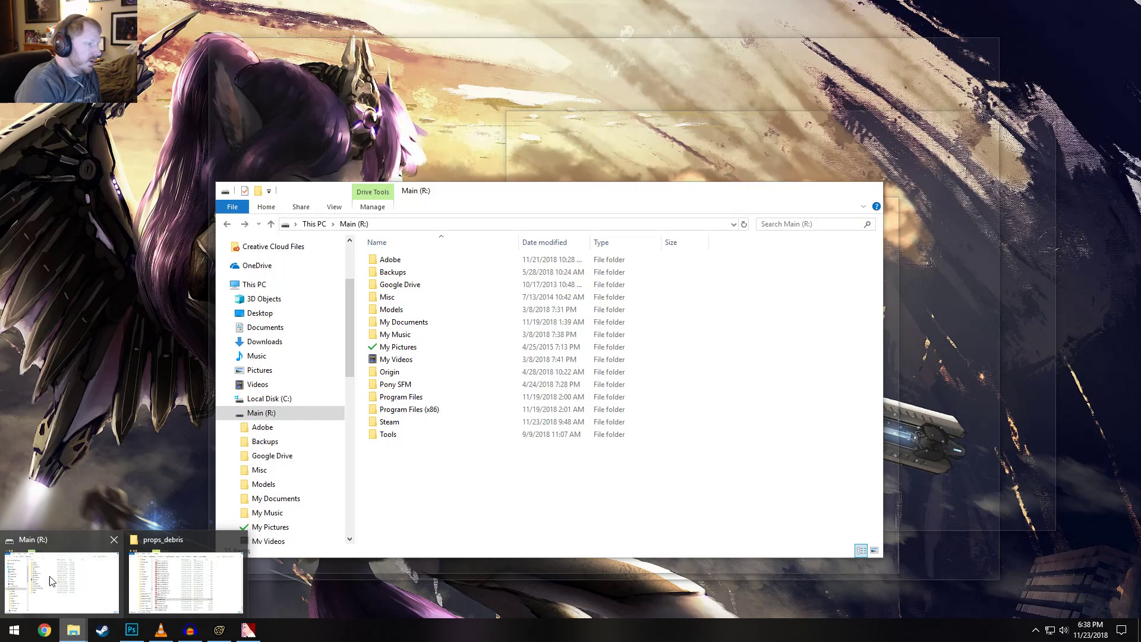
pyautogui.click(59, 582)
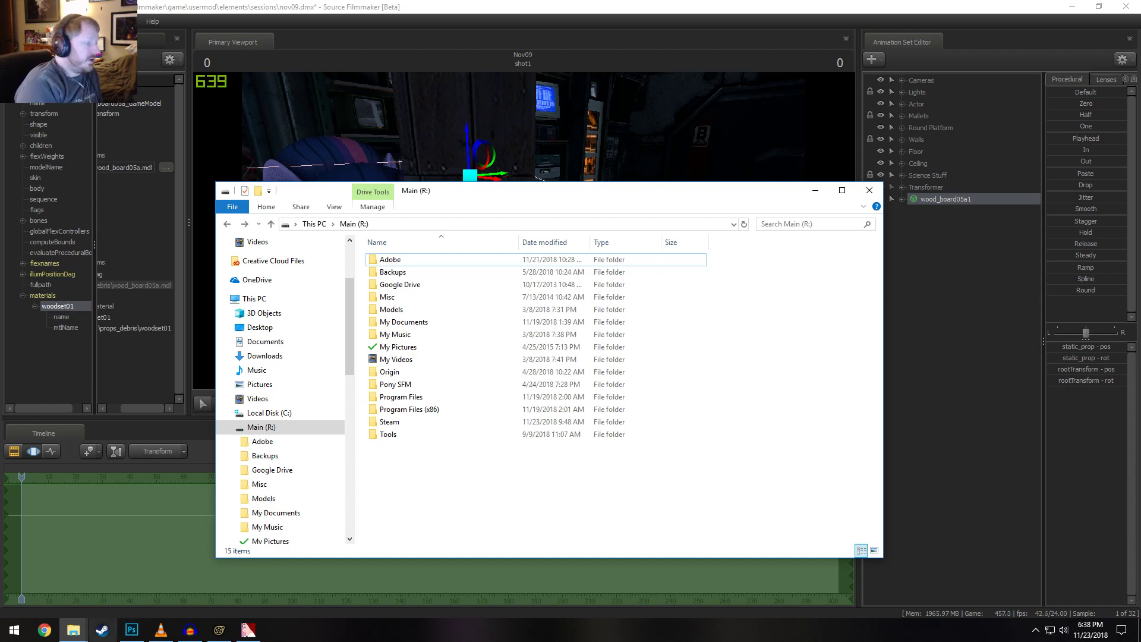
pyautogui.moveTo(73, 630)
pyautogui.click(184, 578)
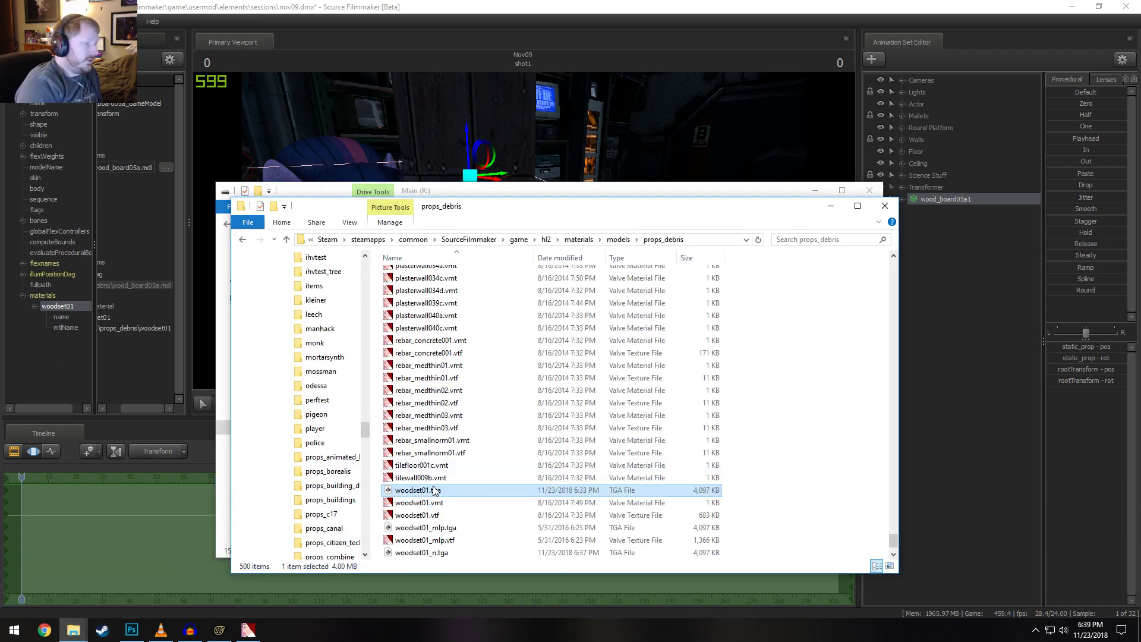
pyautogui.rightClick(441, 504)
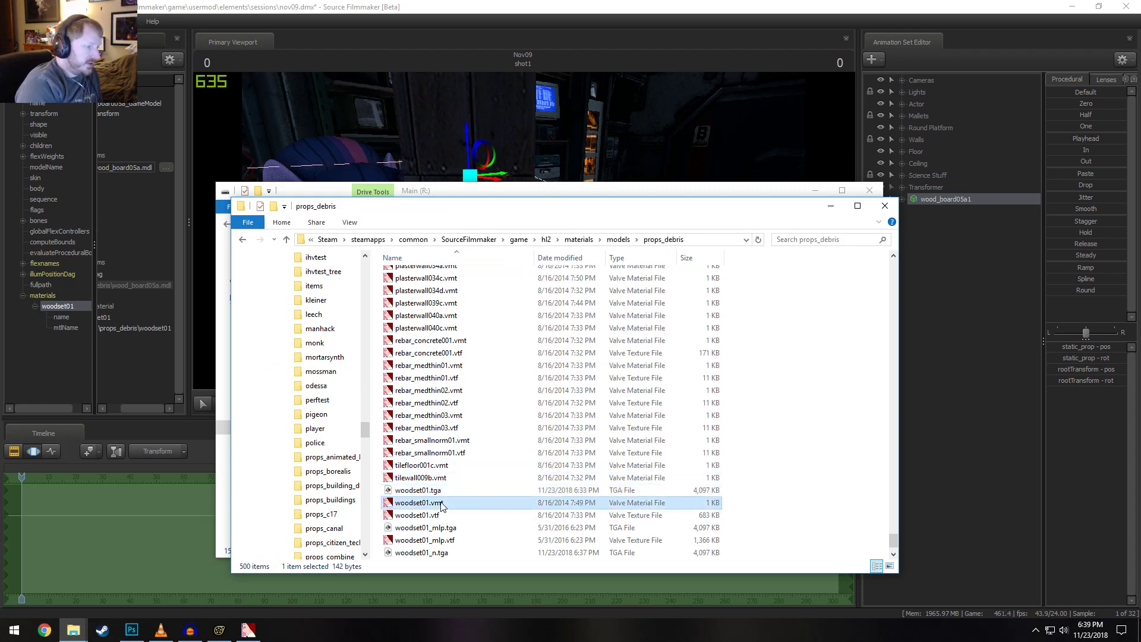
pyautogui.click(517, 331)
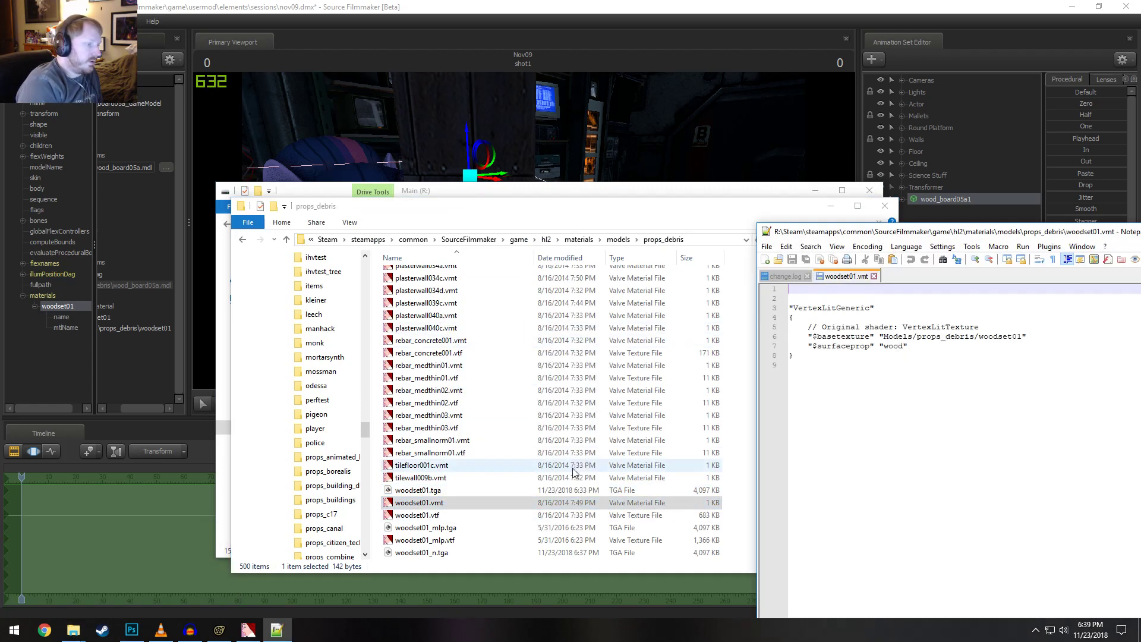
pyautogui.moveTo(957, 223); pyautogui.dragTo(388, 144)
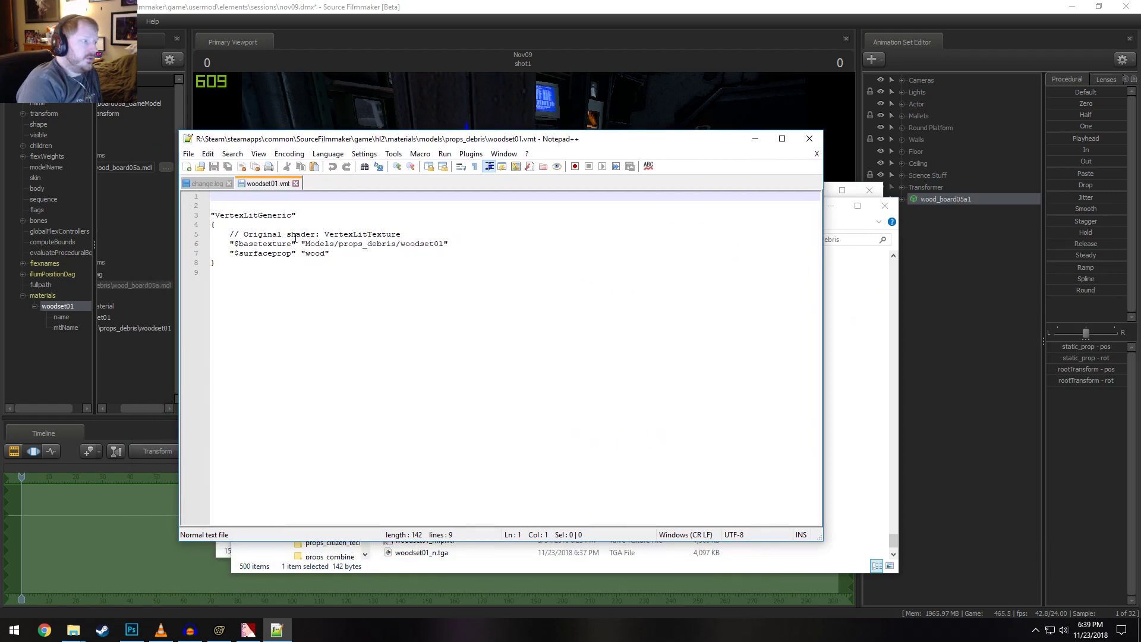
# Examine the $basetexture parameter in woodset01.vmt and return to Source Filmmaker
pyautogui.click(291, 244)
pyautogui.hotkey('shift', 'Right')
pyautogui.hotkey('shift', 'Right')
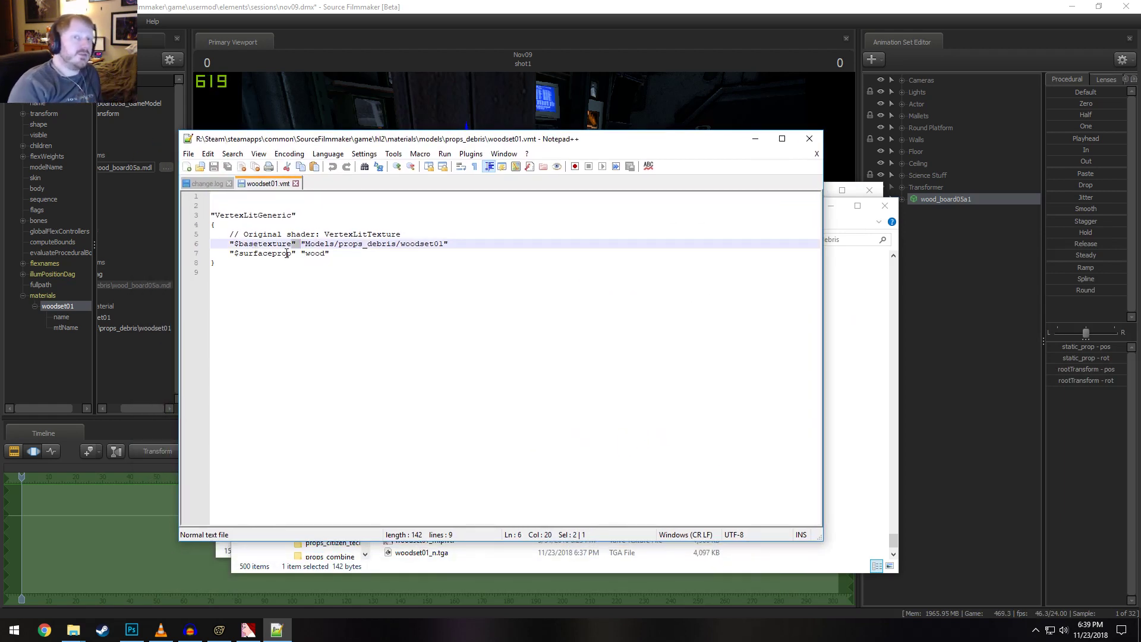
pyautogui.click(538, 12)
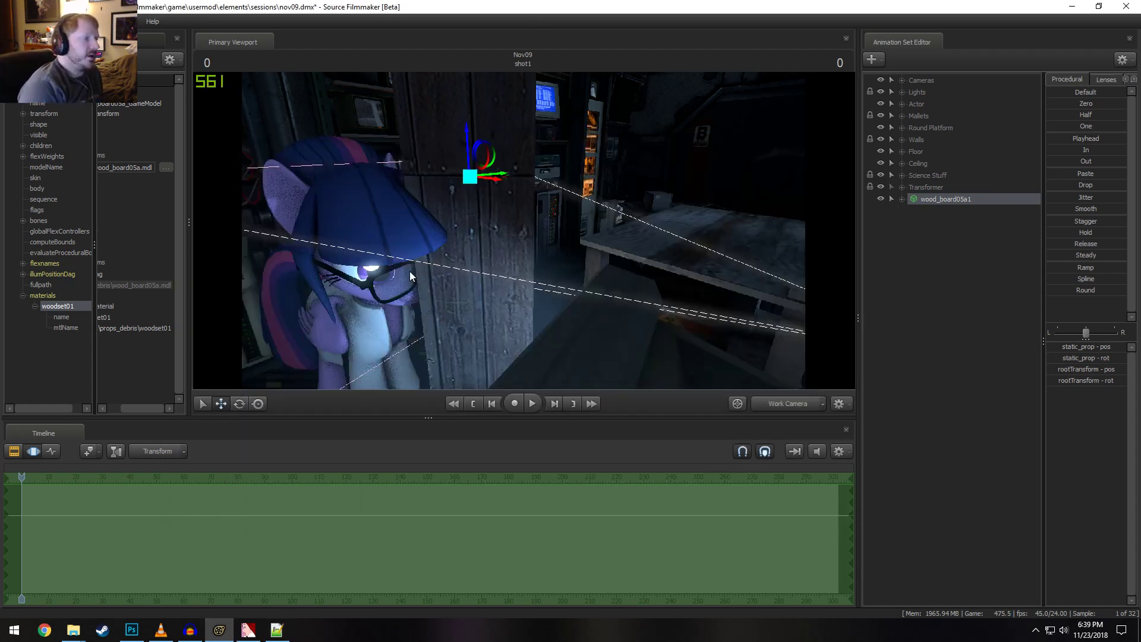
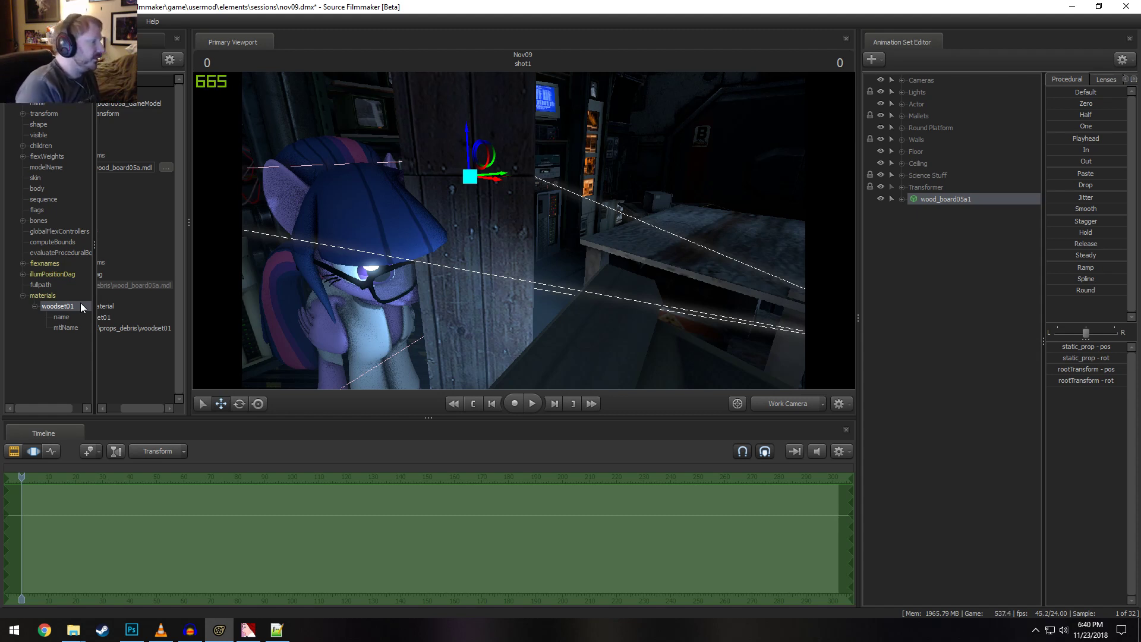
# Add a string attribute named $bumpmap to the board's woodset01 material element
pyautogui.rightClick(80, 302)
pyautogui.moveTo(133, 389)
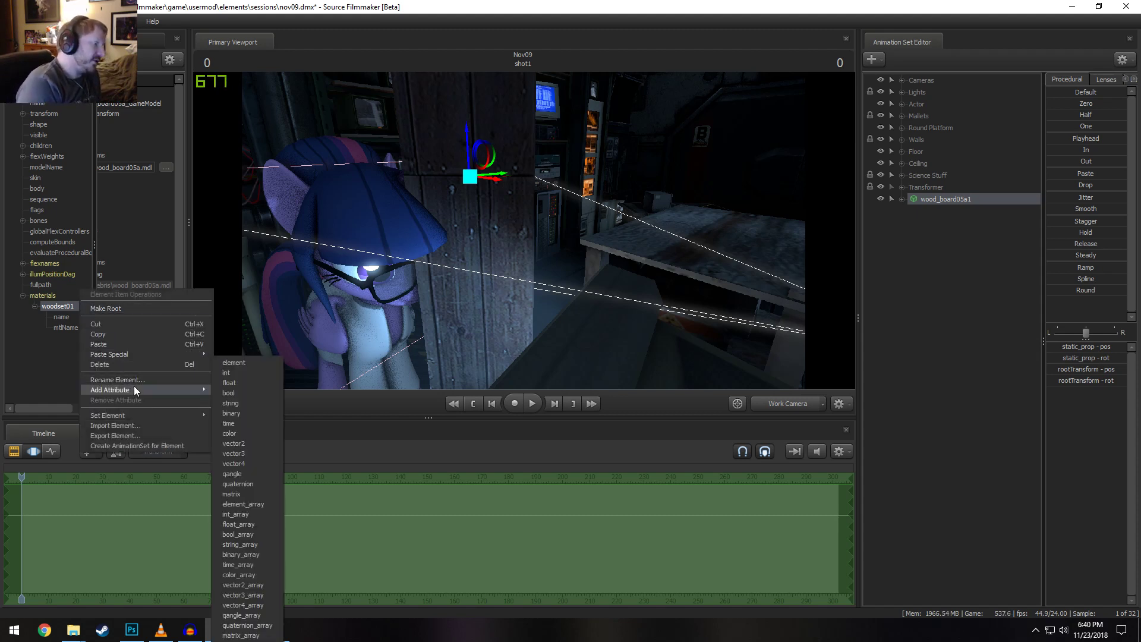
pyautogui.click(245, 403)
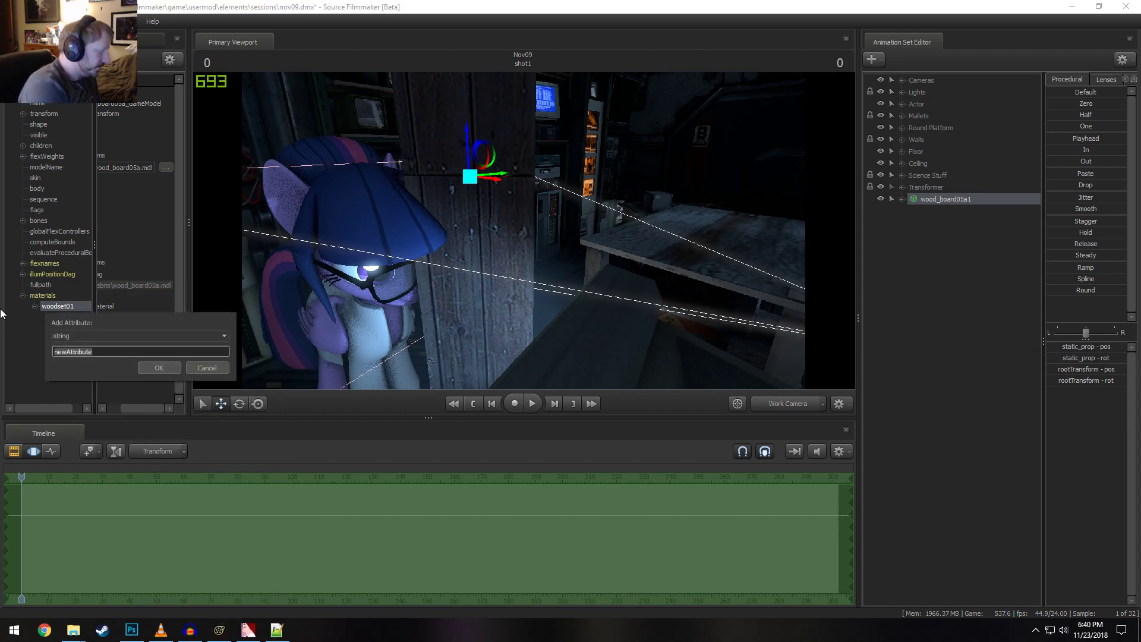
pyautogui.write('$bumpb')
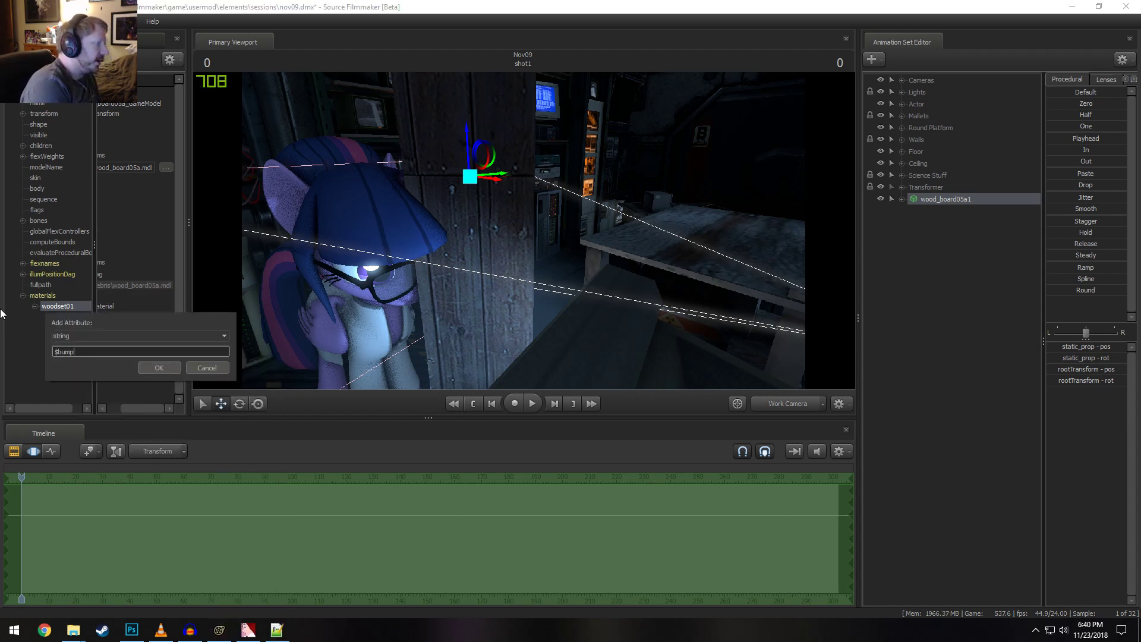
pyautogui.press('BackSpace')
pyautogui.write('map')
pyautogui.press('Return')
# Copy the mtlName path of the woodset01 material into its $bumpmap attribute
pyautogui.click(141, 328)
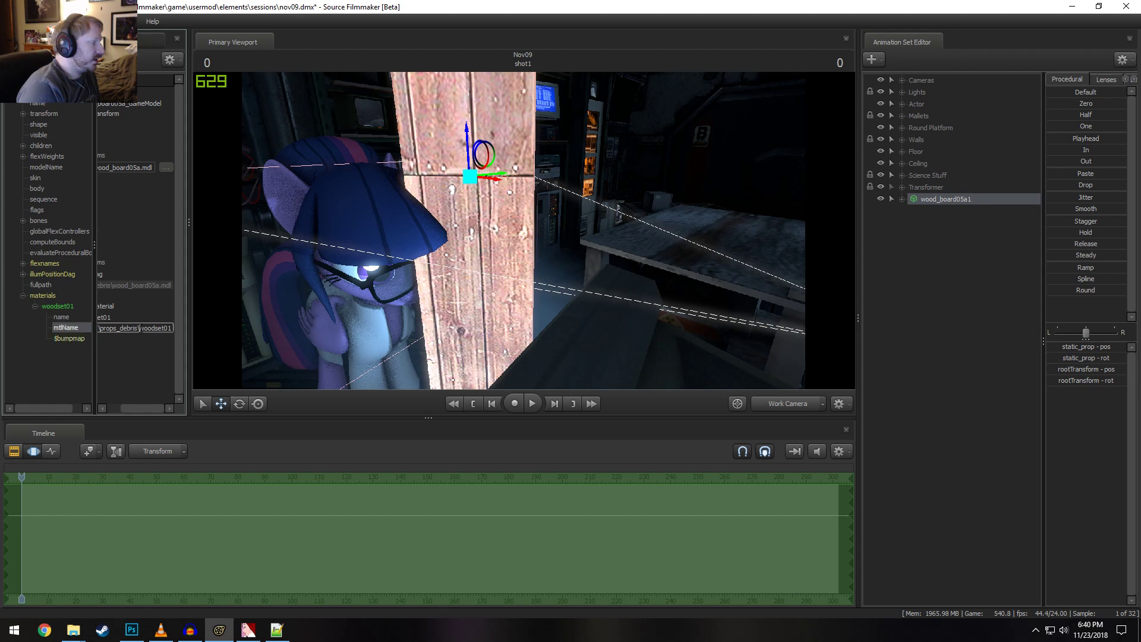
pyautogui.hotkey('ctrl', 'a')
pyautogui.hotkey('ctrl', 'c')
pyautogui.click(141, 337)
pyautogui.hotkey('ctrl', 'v')
pyautogui.click(148, 329)
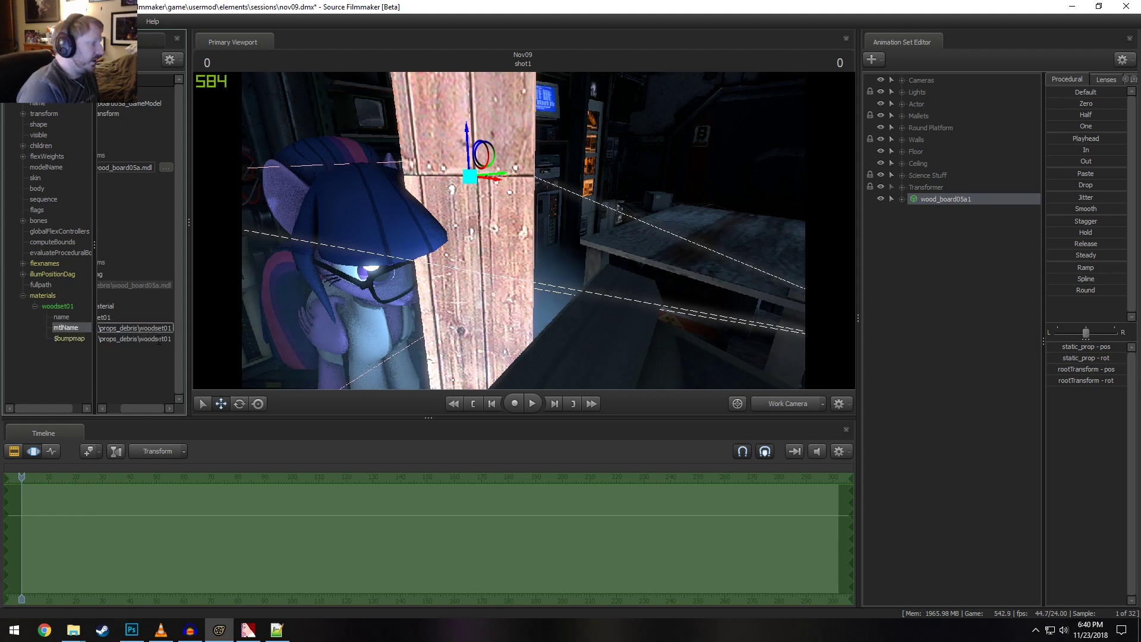
# Append _n to the $bumpmap path so it ends in props_debris\woodset01_n
pyautogui.doubleClick(155, 338)
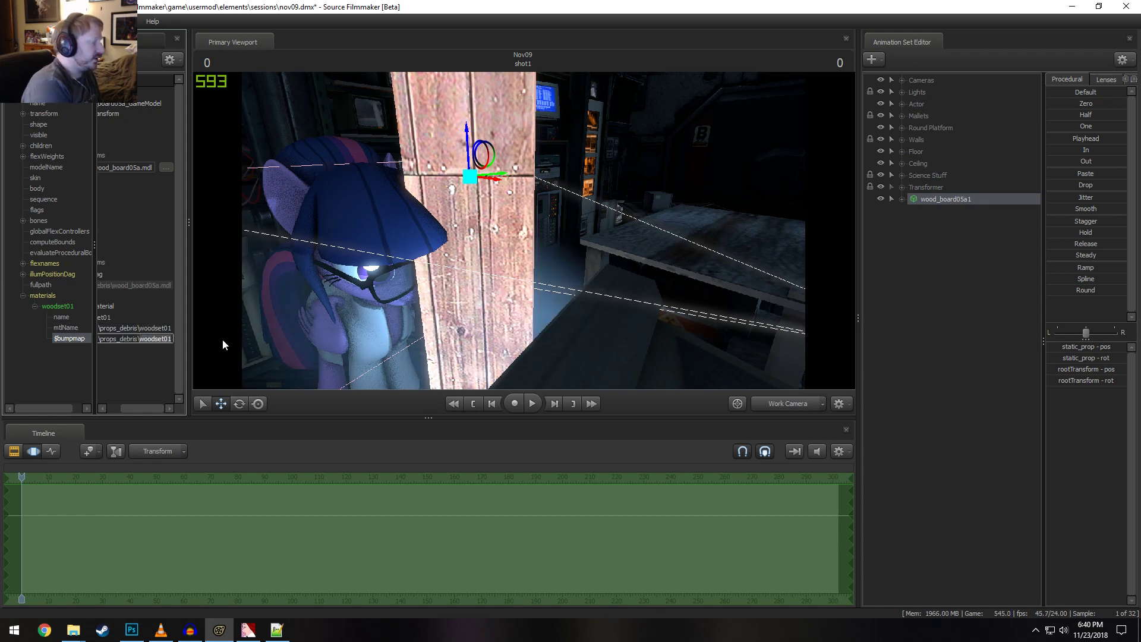
pyautogui.press('Return')
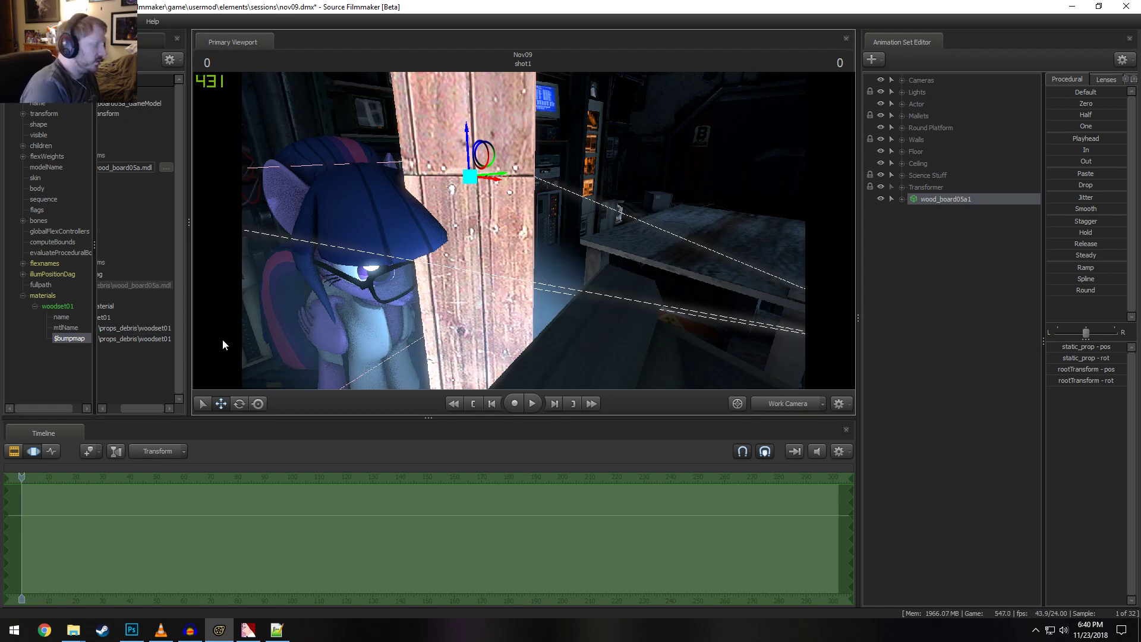
pyautogui.click(172, 339)
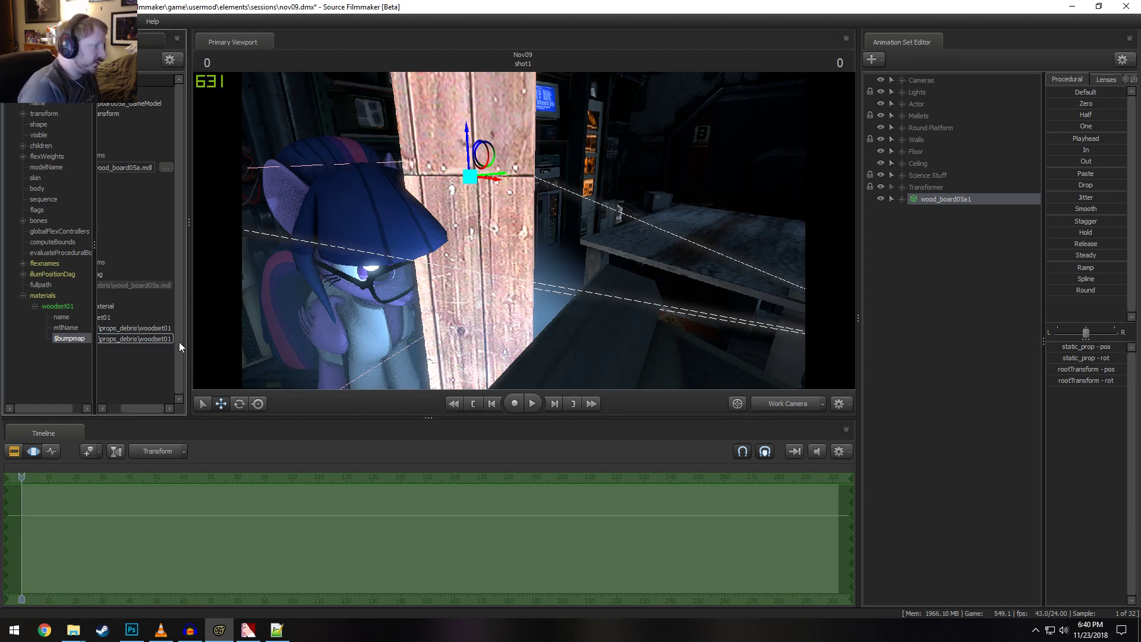
pyautogui.write('_')
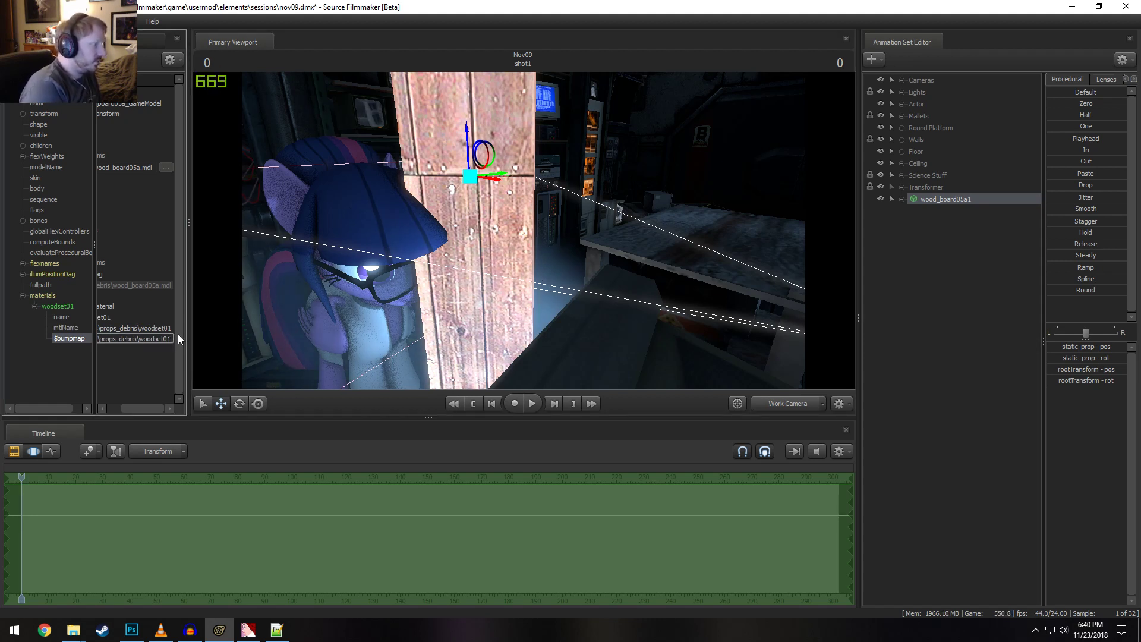
pyautogui.write('n')
pyautogui.press('Return')
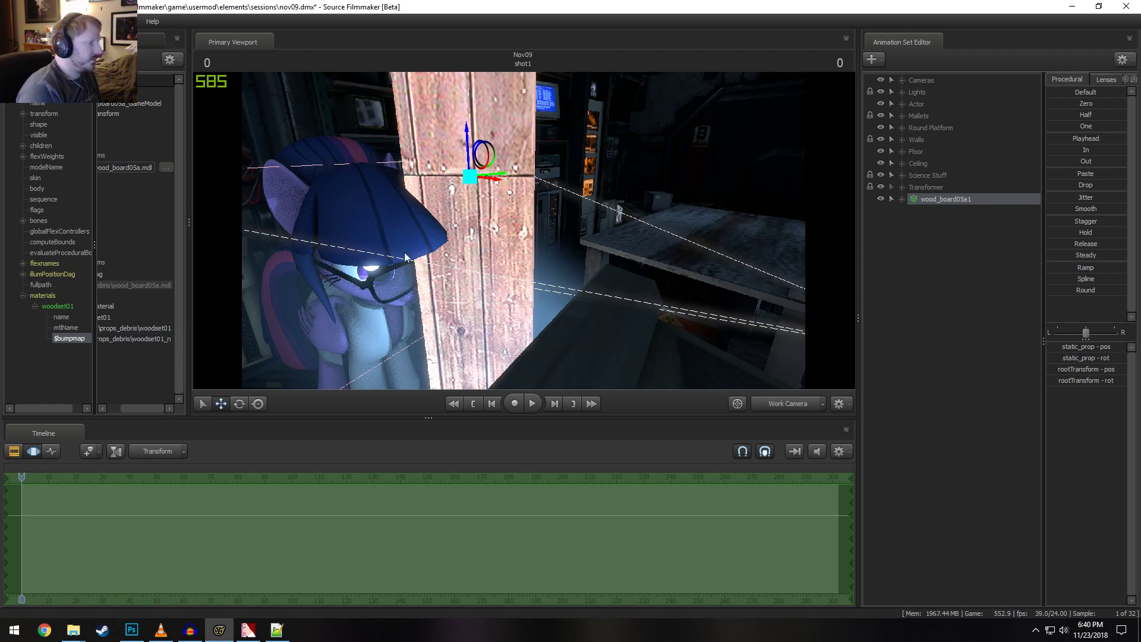
# Inspect the board's surface from several angles and check the name and full path of the $bumpmap attribute
pyautogui.moveTo(522, 226); pyautogui.dragTo(537, 230)
pyautogui.click(66, 340)
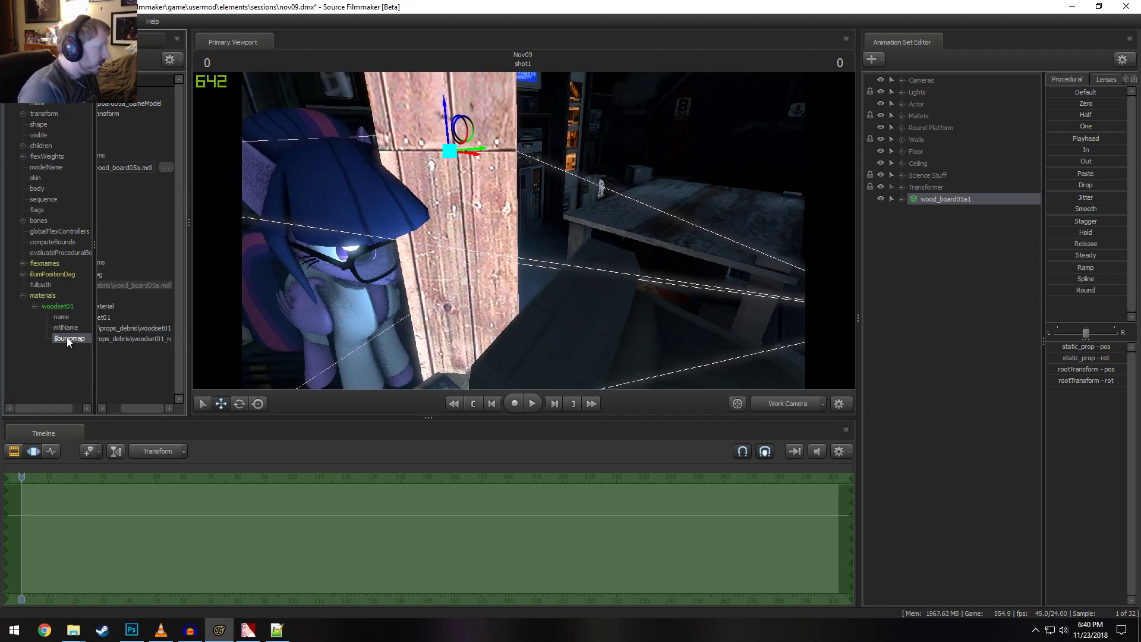
pyautogui.moveTo(546, 270); pyautogui.dragTo(439, 282)
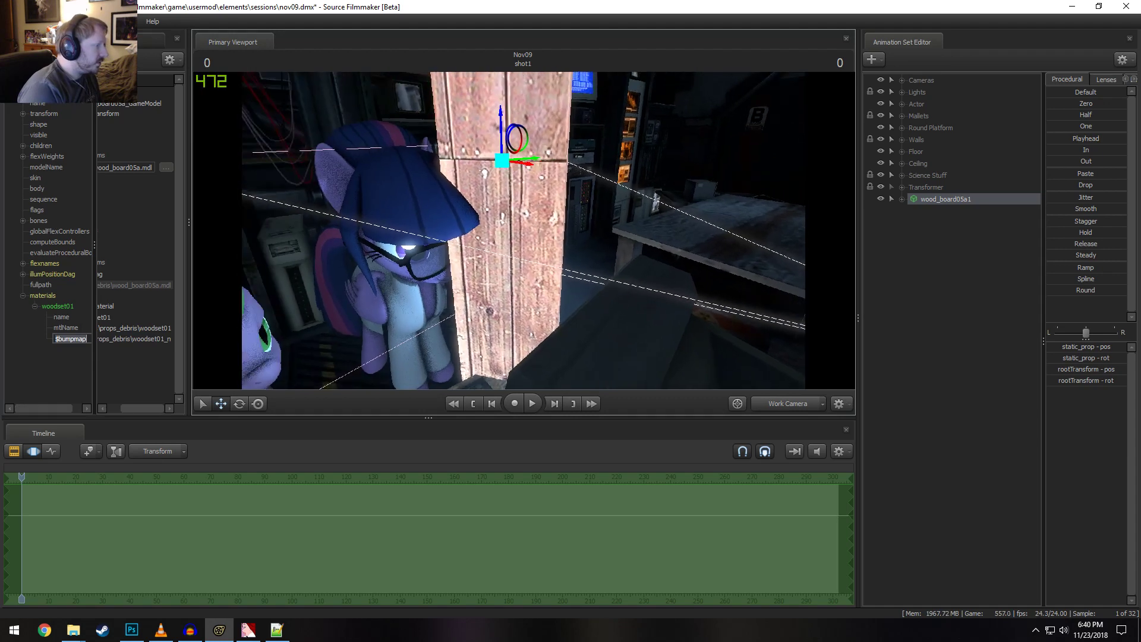
pyautogui.moveTo(138, 339); pyautogui.dragTo(89, 341)
pyautogui.moveTo(126, 410); pyautogui.dragTo(90, 410)
pyautogui.moveTo(303, 312); pyautogui.dragTo(236, 272)
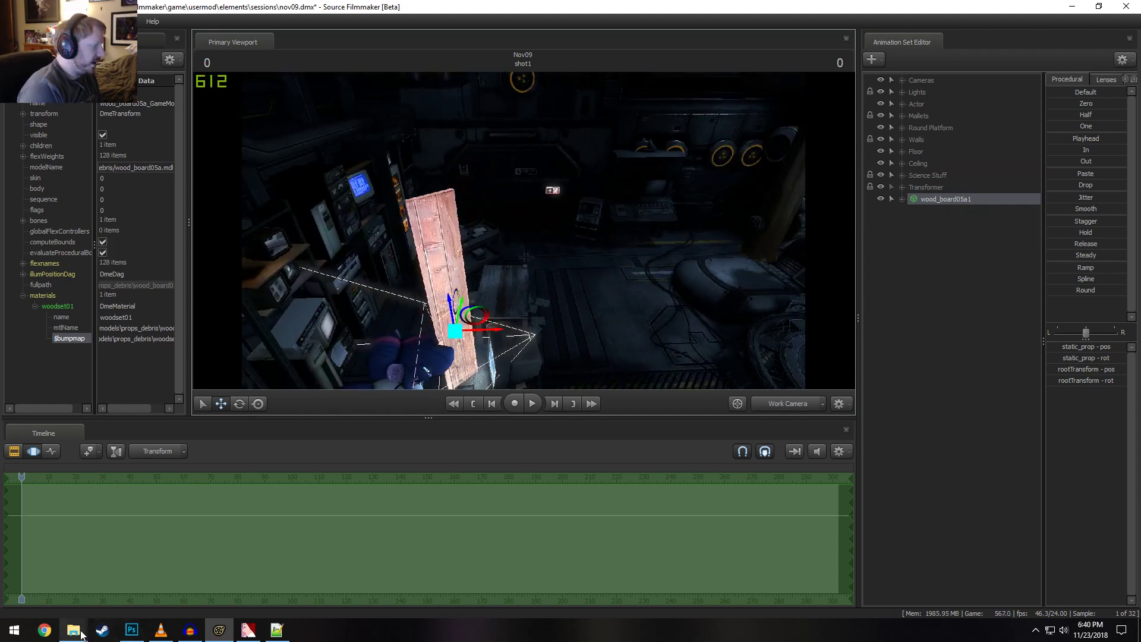
# Compare the $basetexture path of woodset01.vmt in Notepad++ with the $bumpmap path in Source Filmmaker
pyautogui.moveTo(73, 629)
pyautogui.click(284, 631)
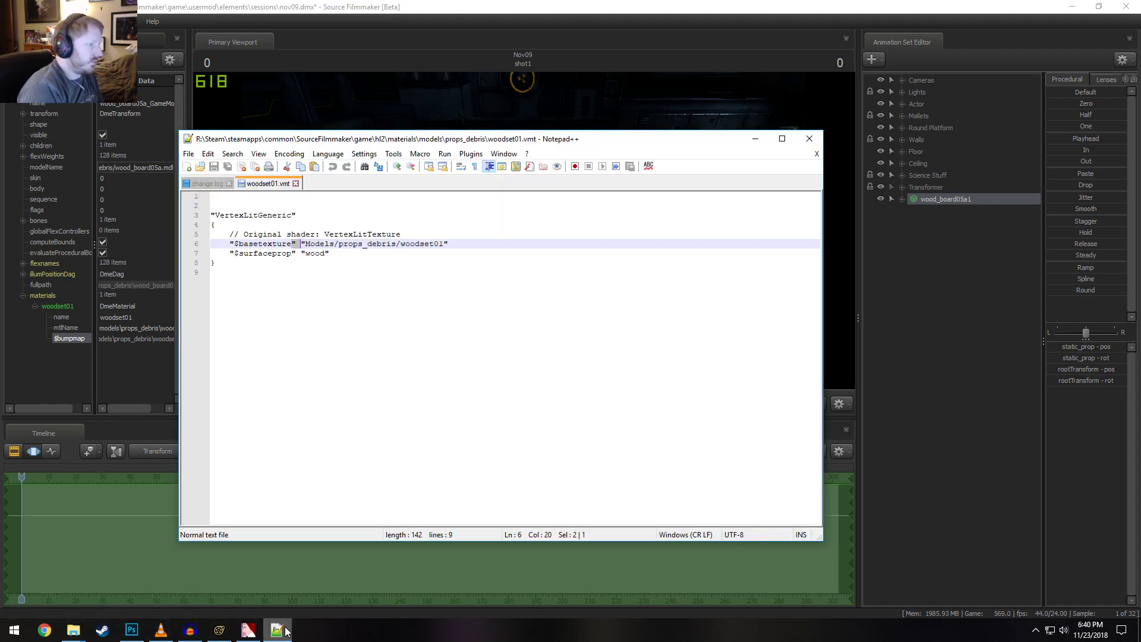
pyautogui.click(412, 233)
pyautogui.click(410, 243)
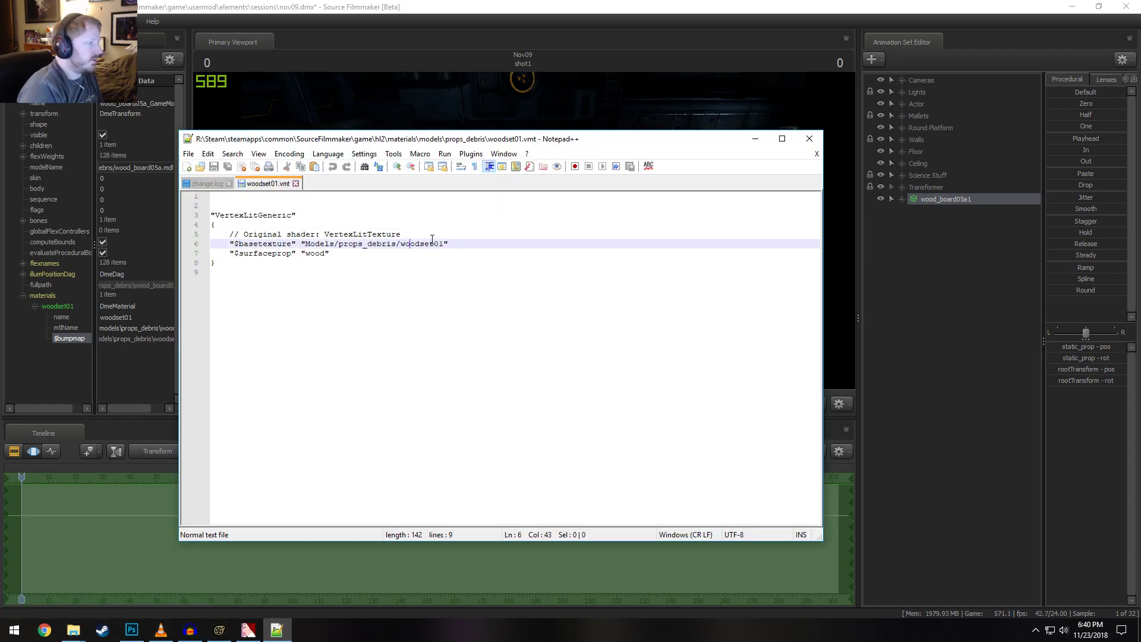
pyautogui.click(484, 4)
pyautogui.moveTo(380, 170); pyautogui.dragTo(523, 225)
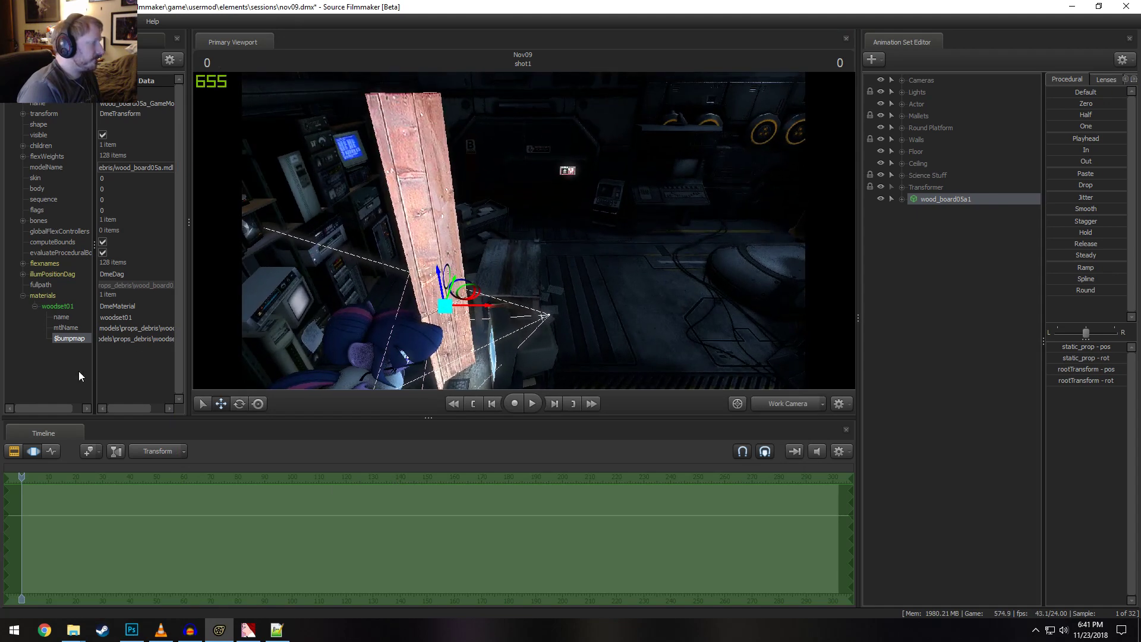
pyautogui.moveTo(129, 408); pyautogui.dragTo(144, 408)
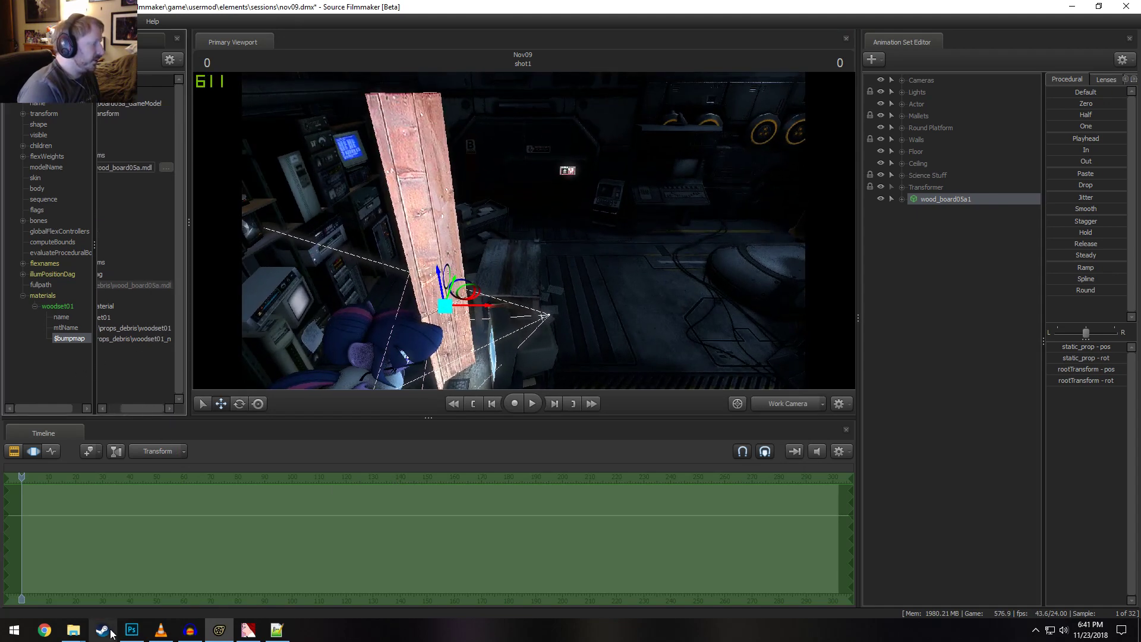
# Open woodset01_n.vtf from the props_debris folder in VTFEdit and examine the normal map and its flags
pyautogui.moveTo(78, 632)
pyautogui.click(28, 567)
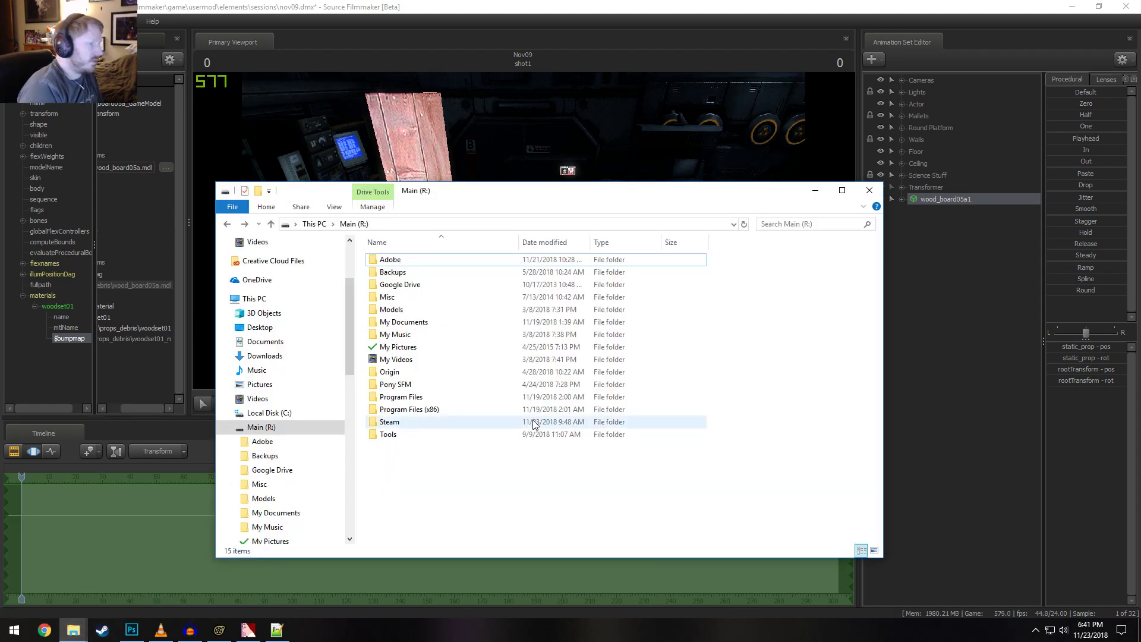
pyautogui.click(178, 589)
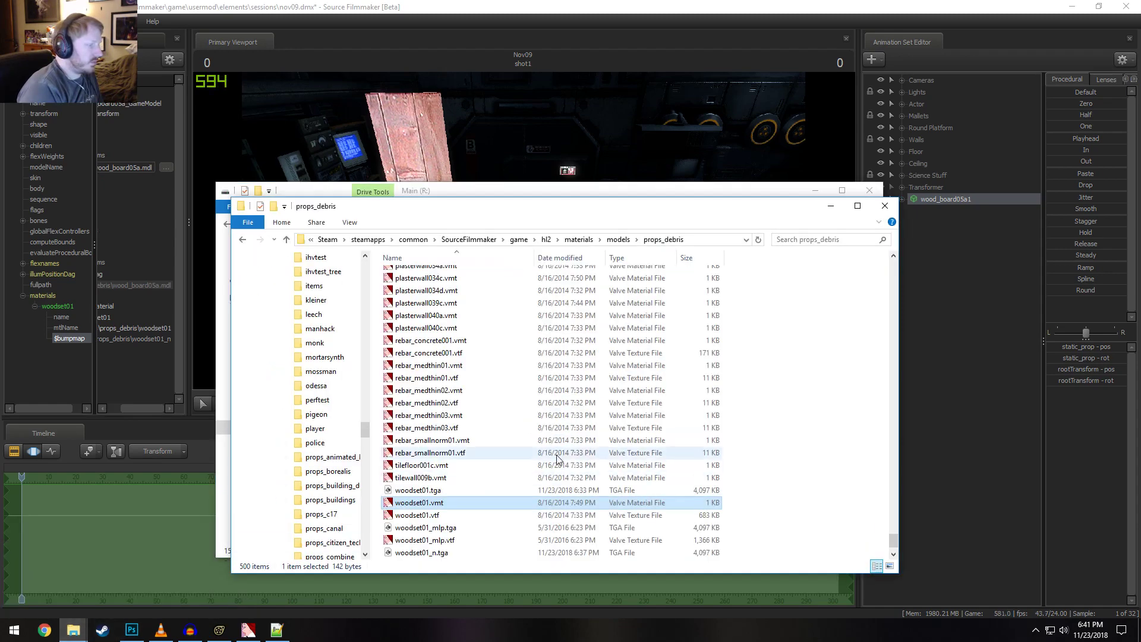
pyautogui.scroll(-1, 466, 504)
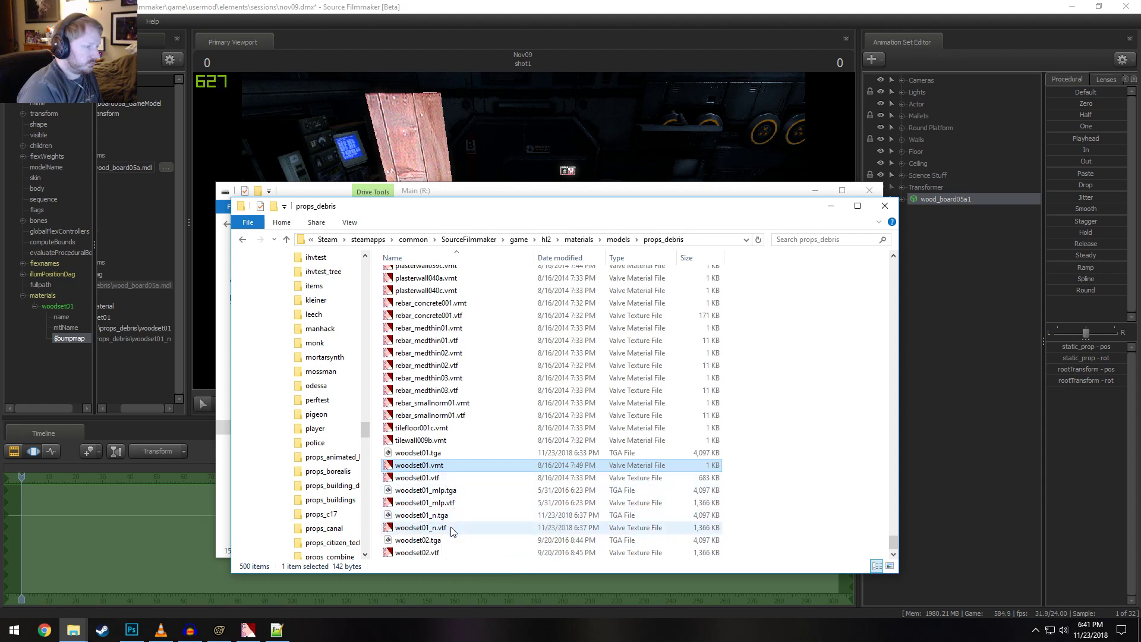
pyautogui.doubleClick(420, 528)
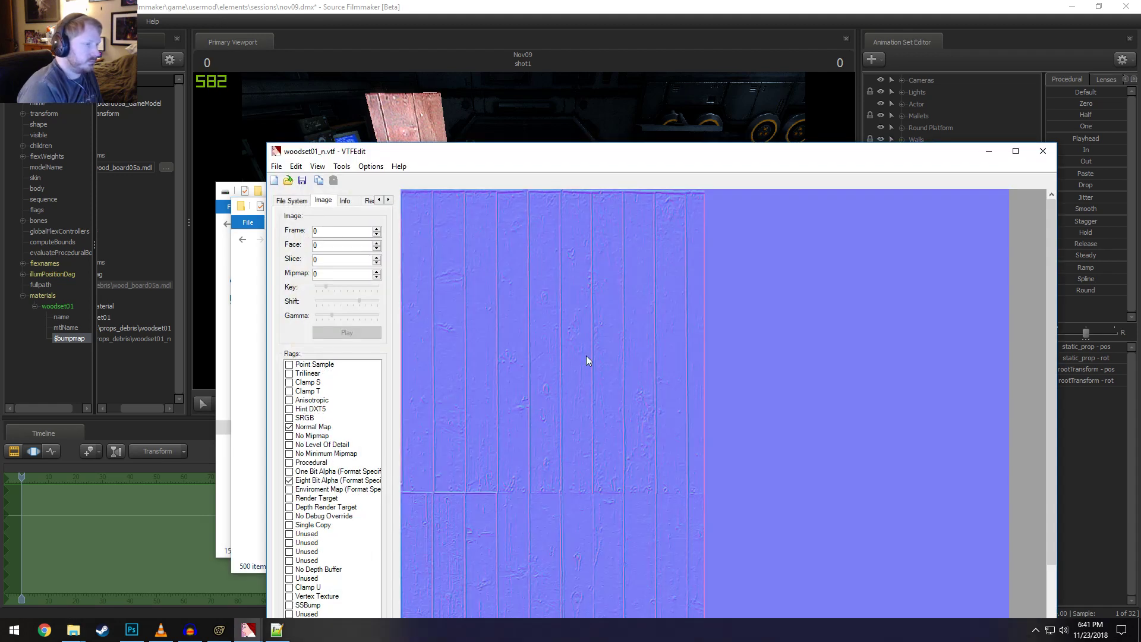
pyautogui.scroll(2, 608, 404)
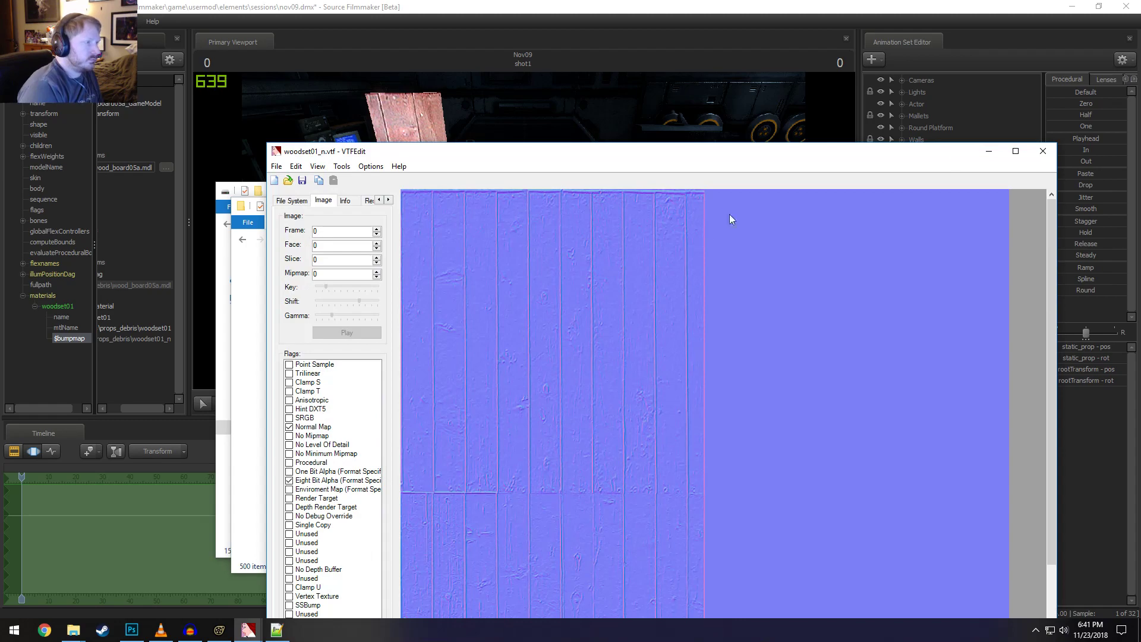
# Return to Source Filmmaker and examine the lit wooden board from different camera angles
pyautogui.click(1048, 159)
pyautogui.click(461, 118)
pyautogui.moveTo(461, 118); pyautogui.dragTo(565, 212)
pyautogui.rightClick(565, 212)
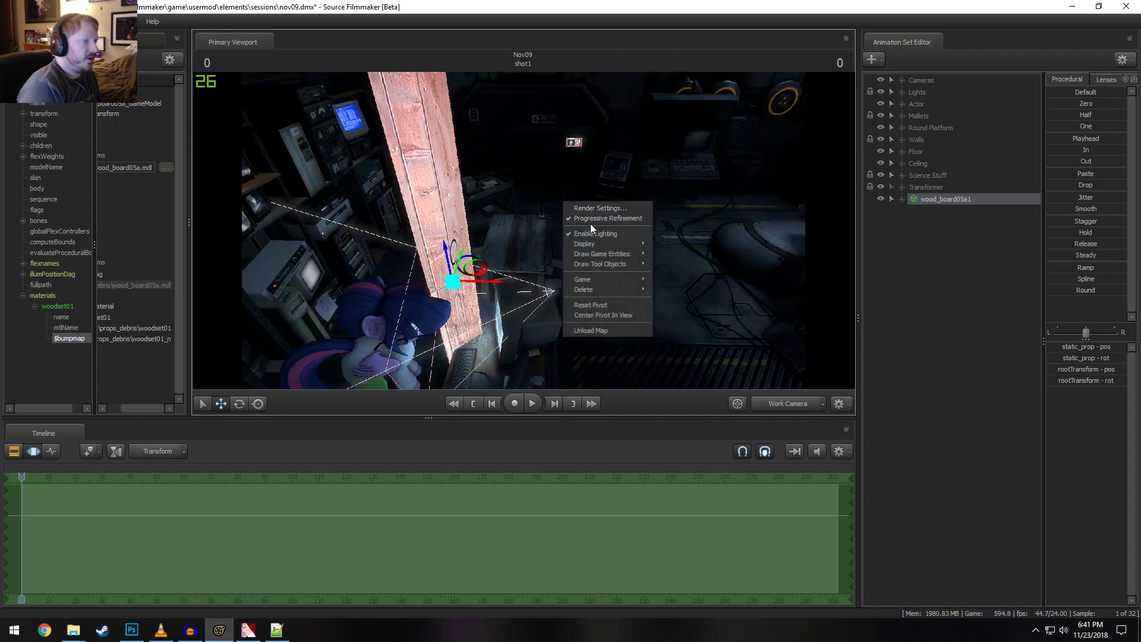
pyautogui.click(598, 227)
pyautogui.rightClick(597, 227)
pyautogui.click(618, 244)
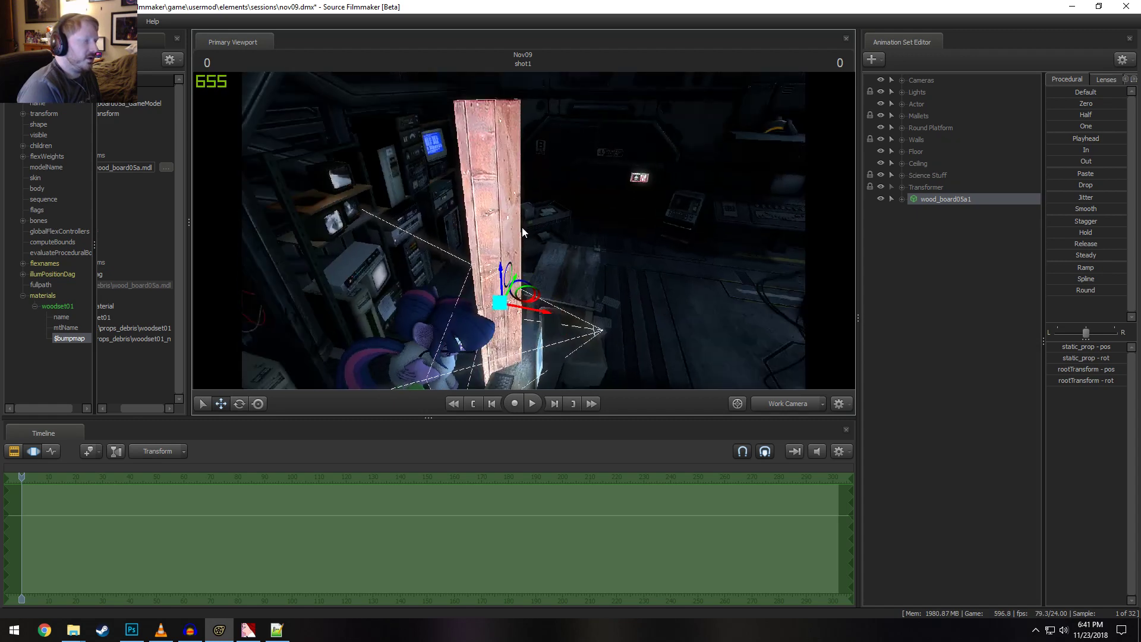
# Recheck the woodset01 files in the props_debris folder and the parameters in woodset01.vmt
pyautogui.hotkey('alt', 'Tab')
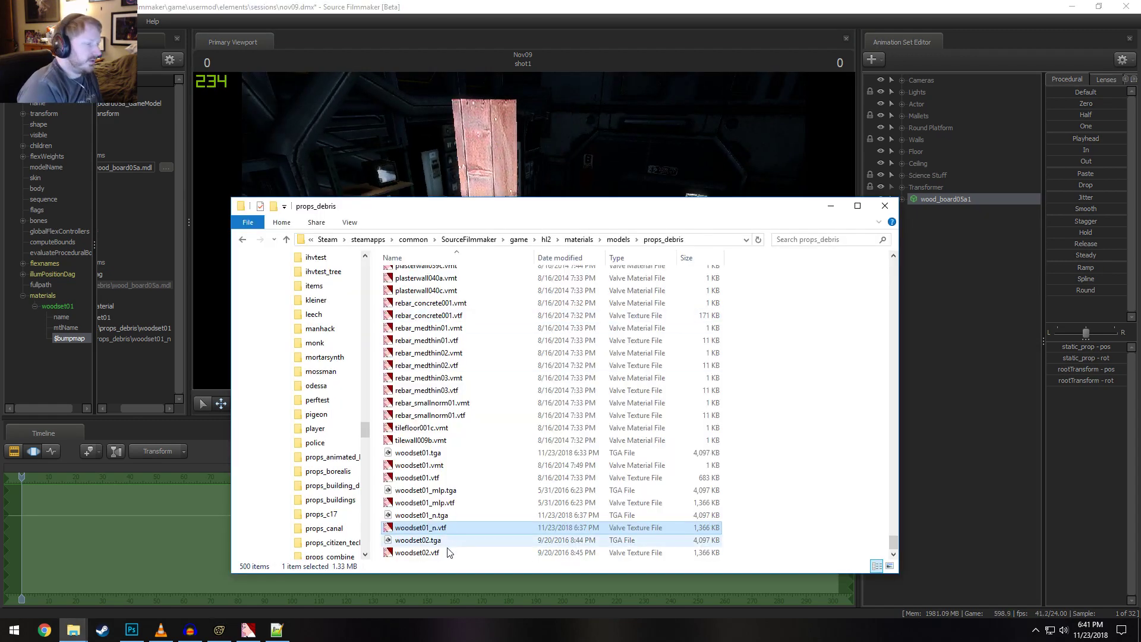
pyautogui.hotkey('alt', 'Tab')
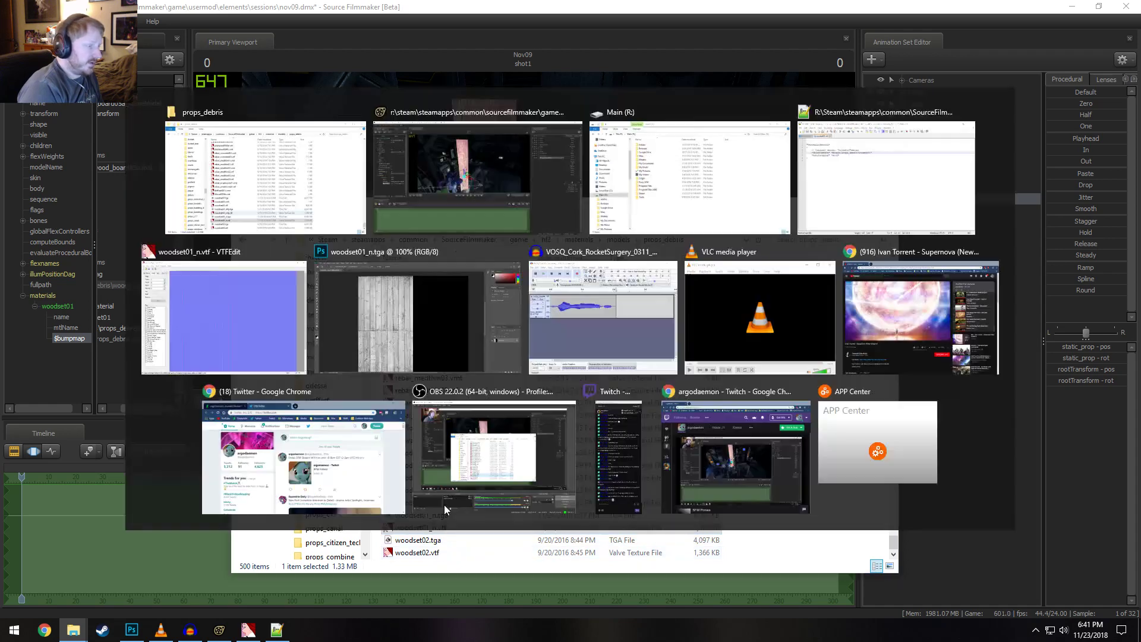
pyautogui.press('Escape')
pyautogui.hotkey('alt', 'Tab')
pyautogui.hotkey('alt', 'Tab')
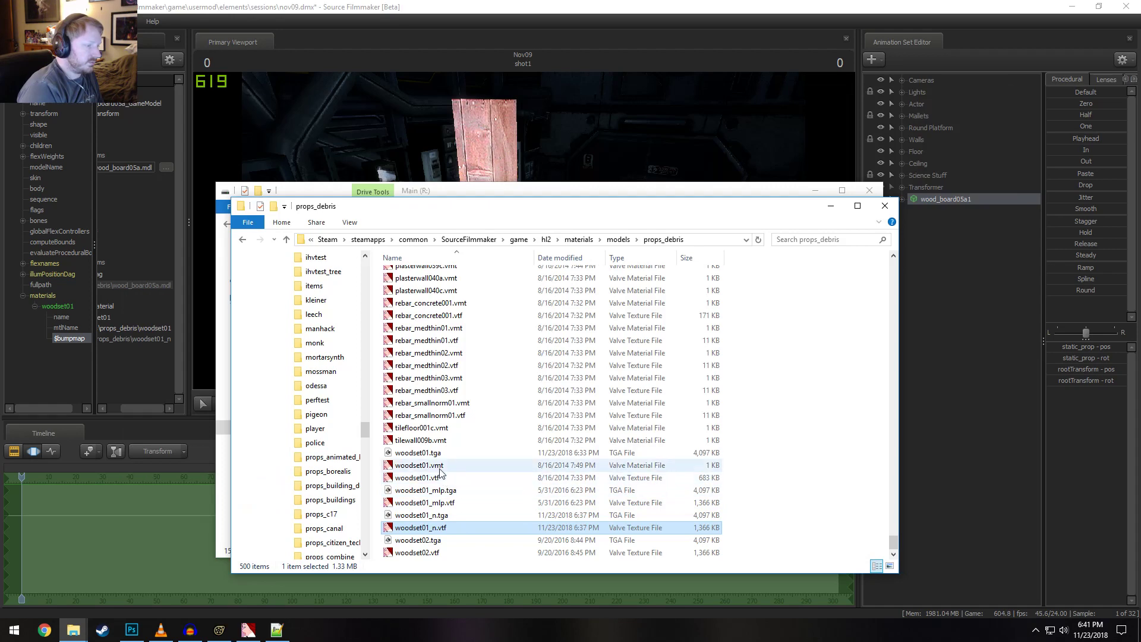
pyautogui.click(280, 624)
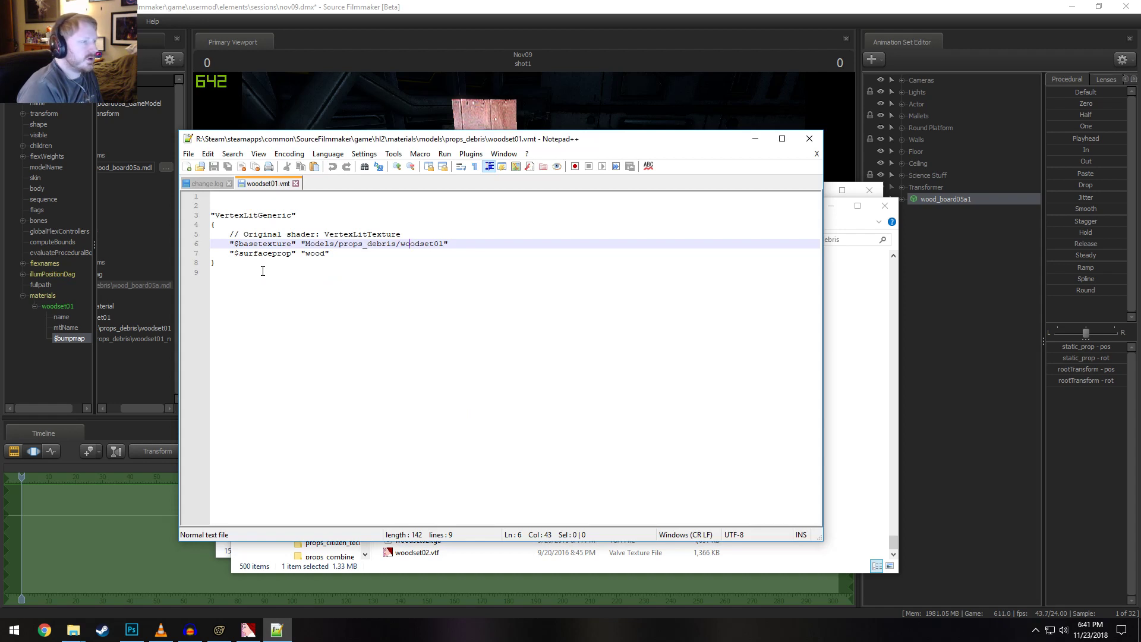
# Switch back to Source Filmmaker, save the nov09 session and view the board from another angle
pyautogui.hotkey('alt', 'Tab')
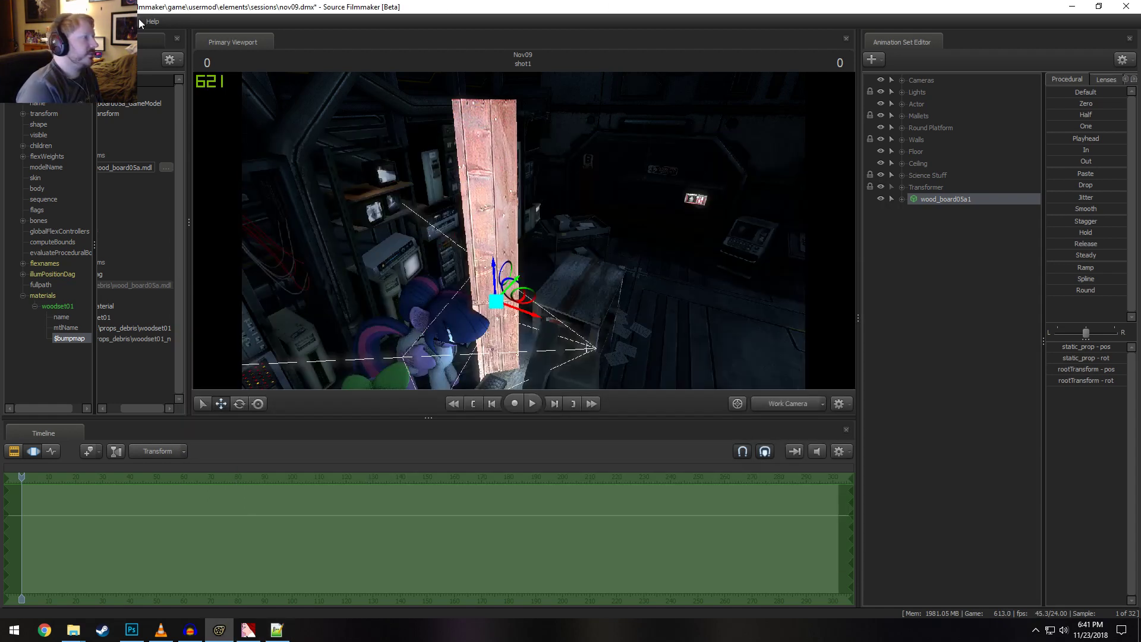
pyautogui.hotkey('ctrl', 's')
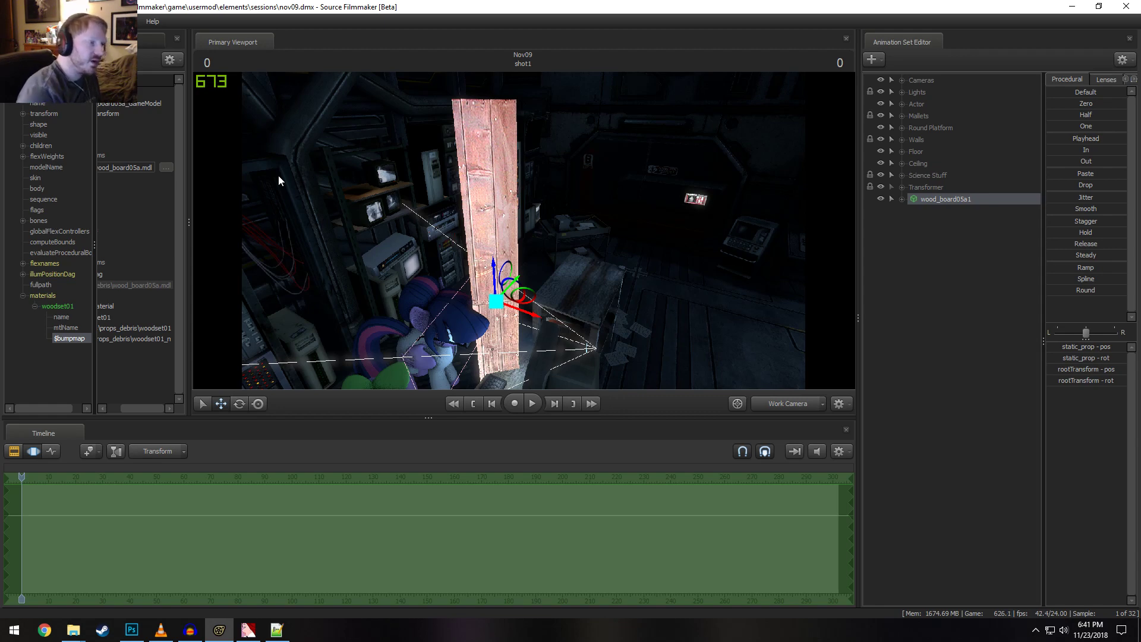
pyautogui.moveTo(523, 230); pyautogui.dragTo(523, 230)
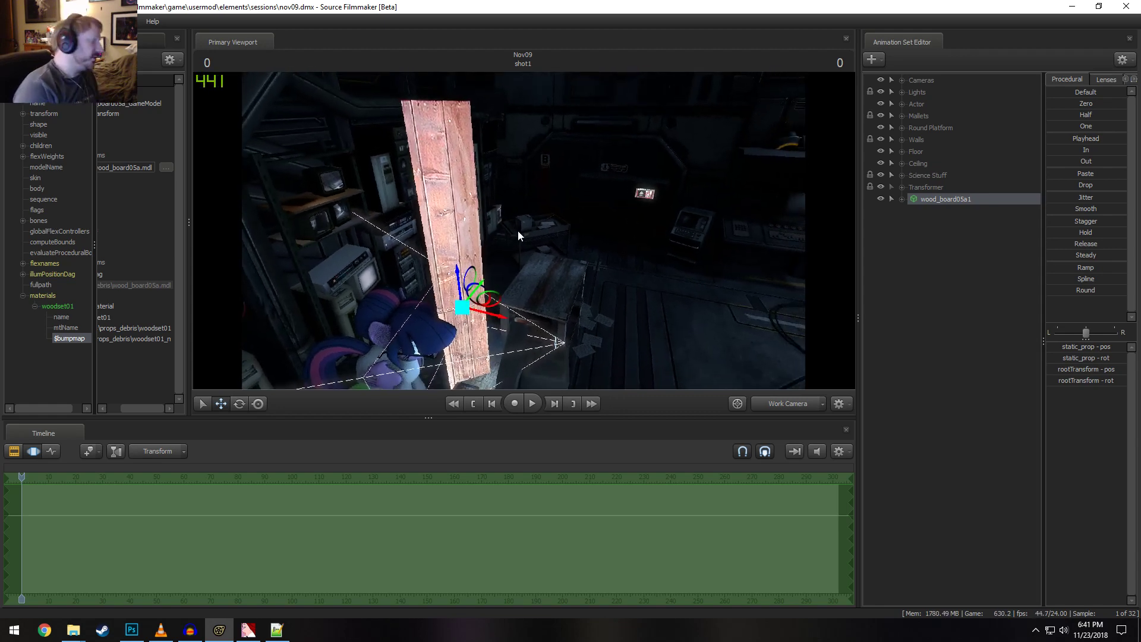
# Open a smaller Chrome window over the viewport and browse the Black Friday sale on greenmangaming.com
pyautogui.click(46, 632)
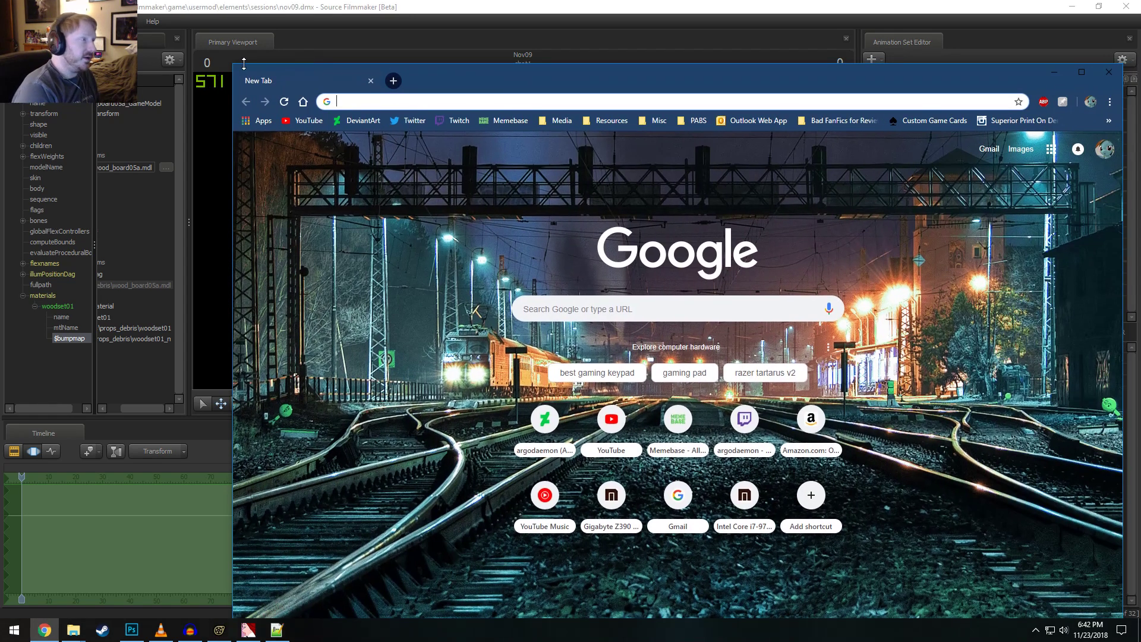
pyautogui.moveTo(244, 64); pyautogui.dragTo(618, 307)
pyautogui.moveTo(839, 324); pyautogui.dragTo(506, 247)
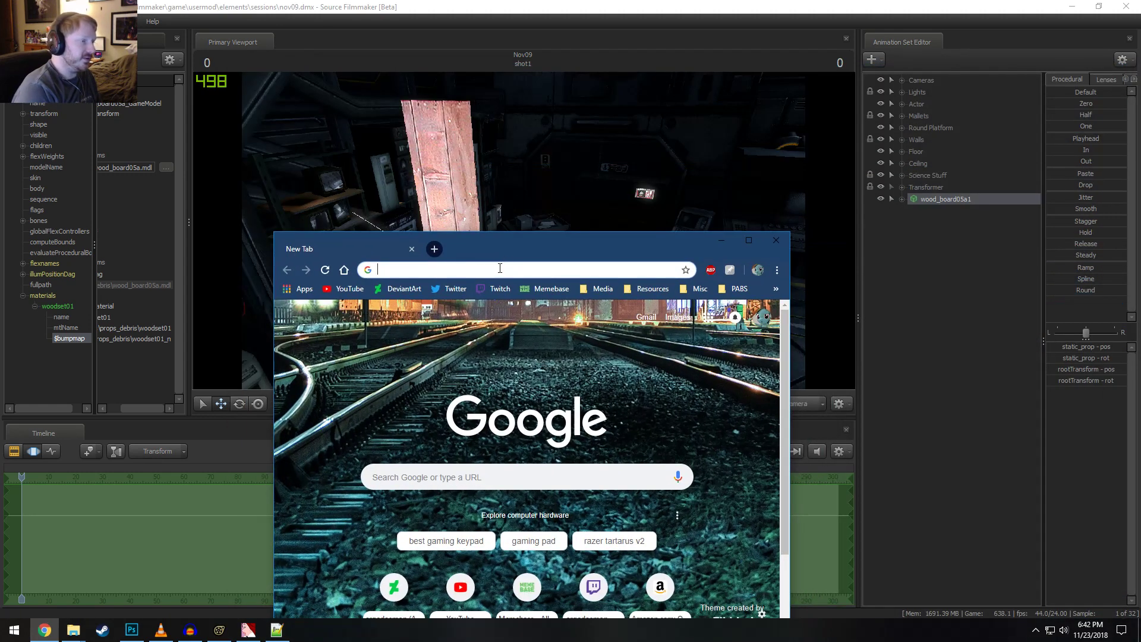
pyautogui.click(506, 270)
pyautogui.write('greenmangaming.com')
pyautogui.press('Return')
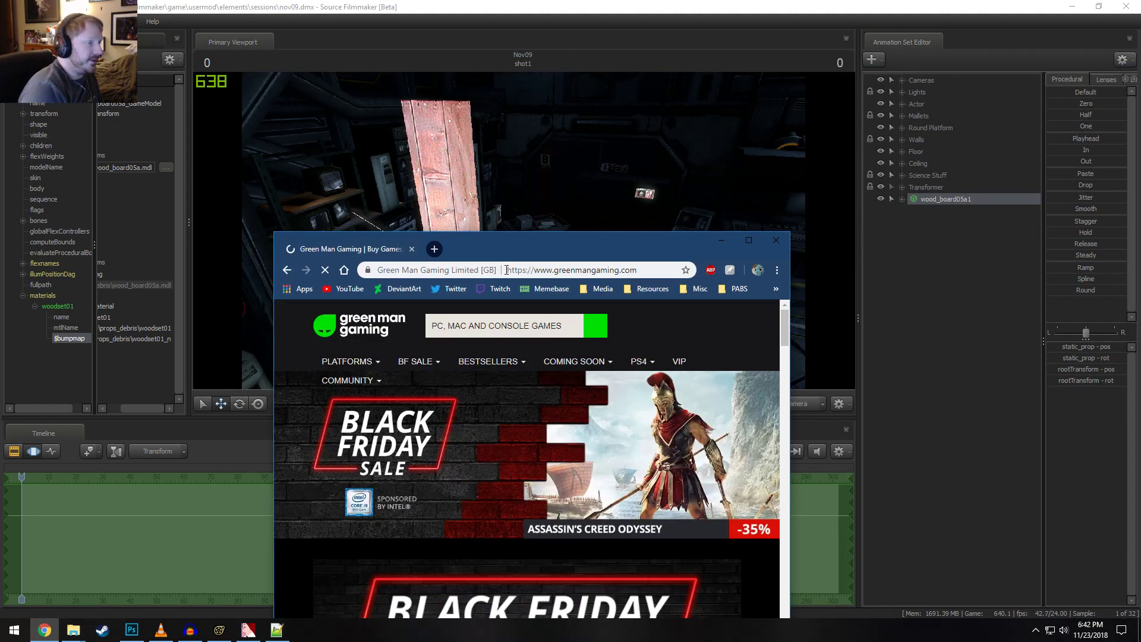
pyautogui.scroll(-6, 626, 555)
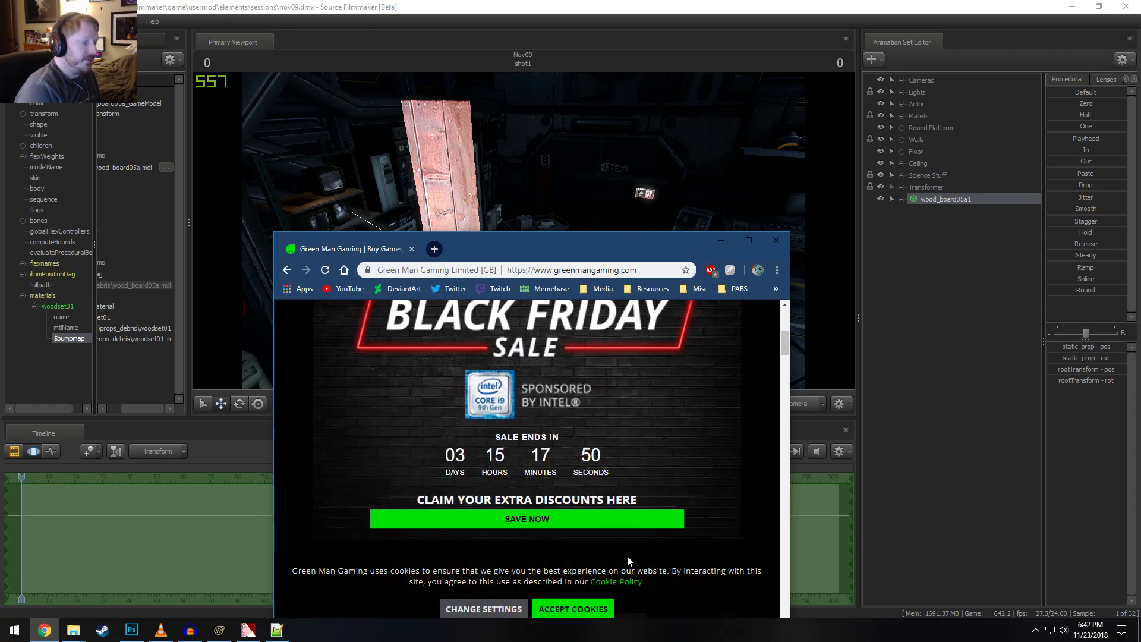
# Look through the Black Friday best sellers, featured games and Square Enix deals on the Green Man Gaming page
pyautogui.scroll(-2, 646, 515)
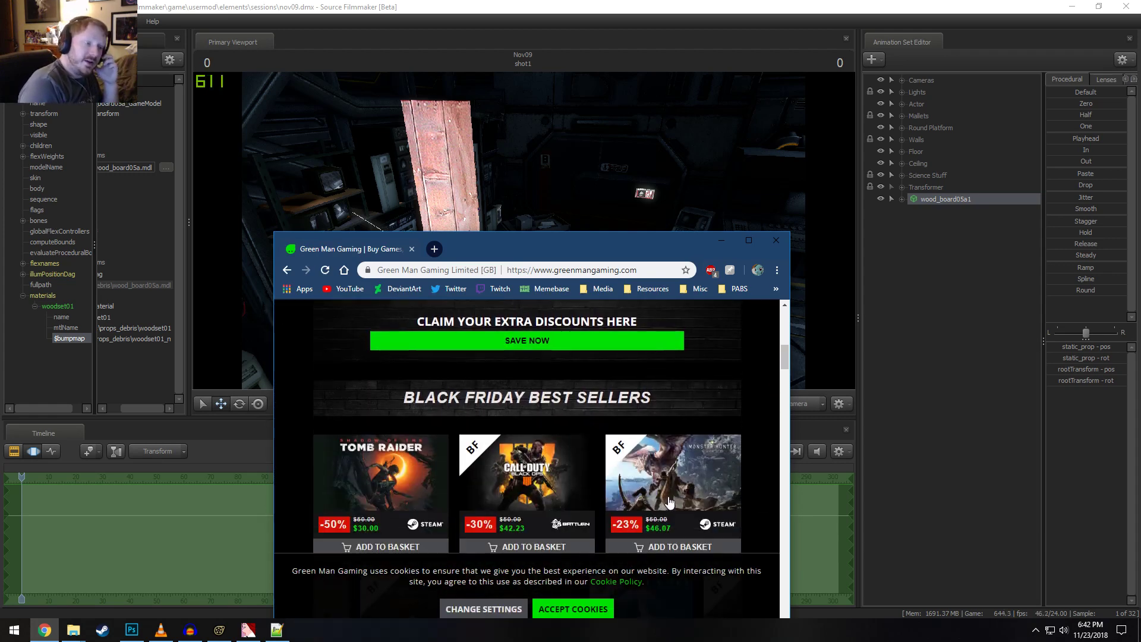
pyautogui.scroll(-4, 684, 508)
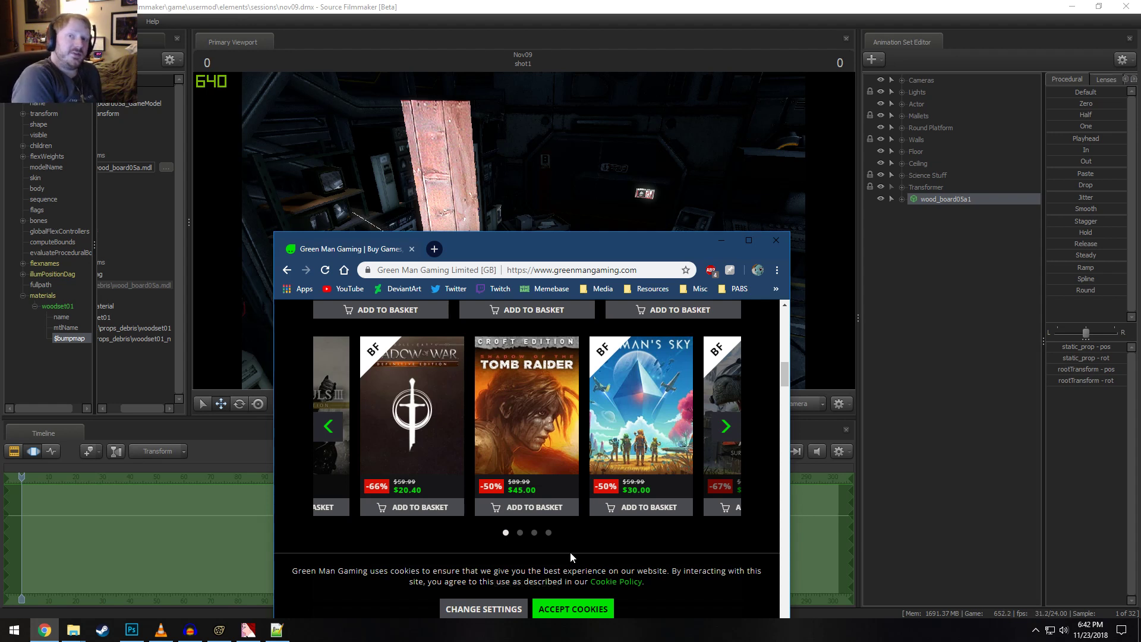
pyautogui.scroll(-5, 594, 552)
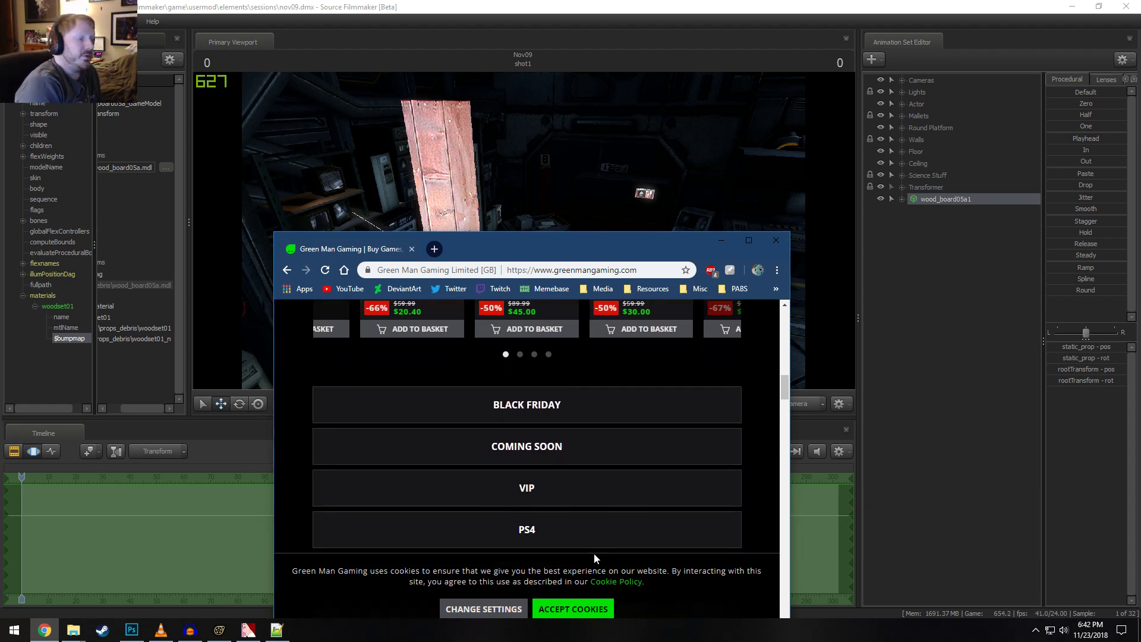
pyautogui.scroll(-5, 553, 493)
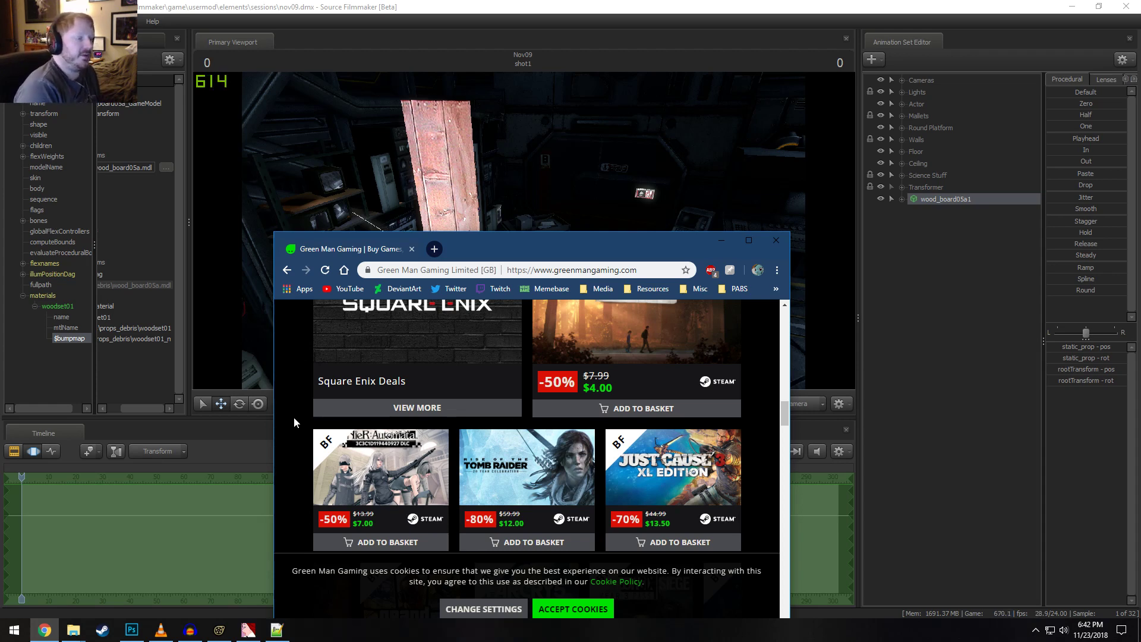
pyautogui.scroll(-5, 294, 416)
pyautogui.scroll(2, 294, 419)
pyautogui.scroll(6, 302, 428)
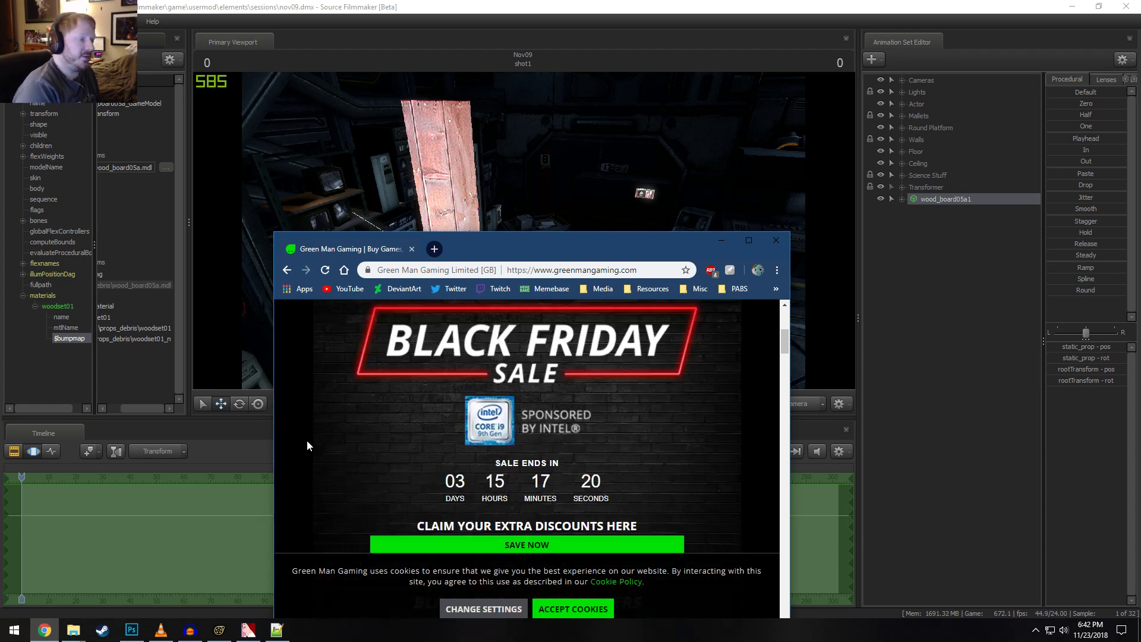
pyautogui.scroll(-5, 308, 447)
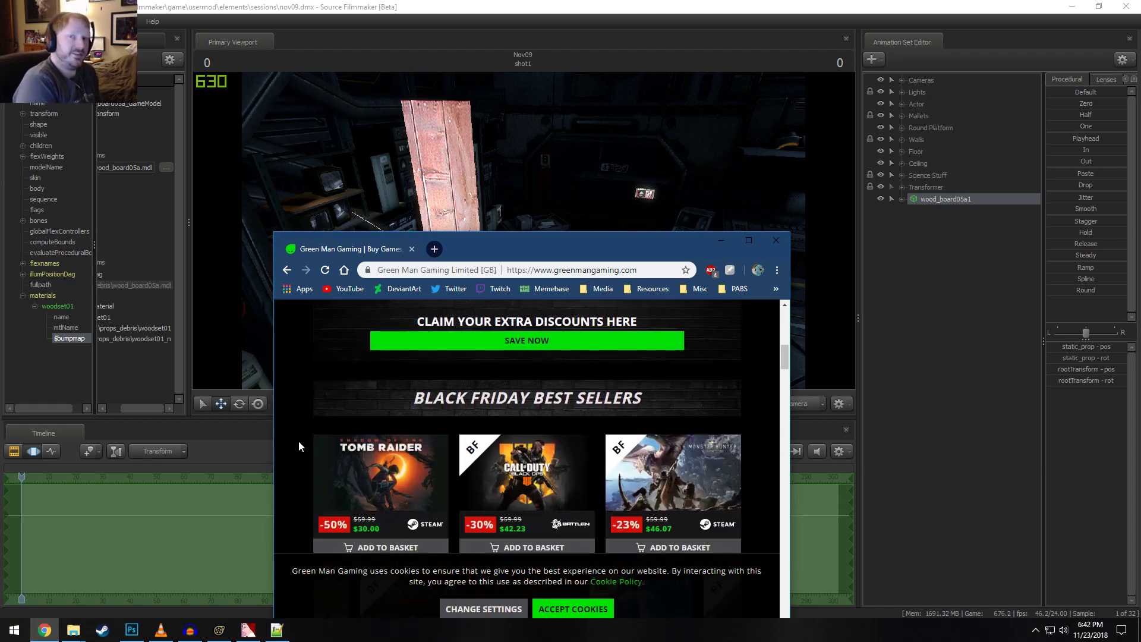
pyautogui.scroll(4, 723, 443)
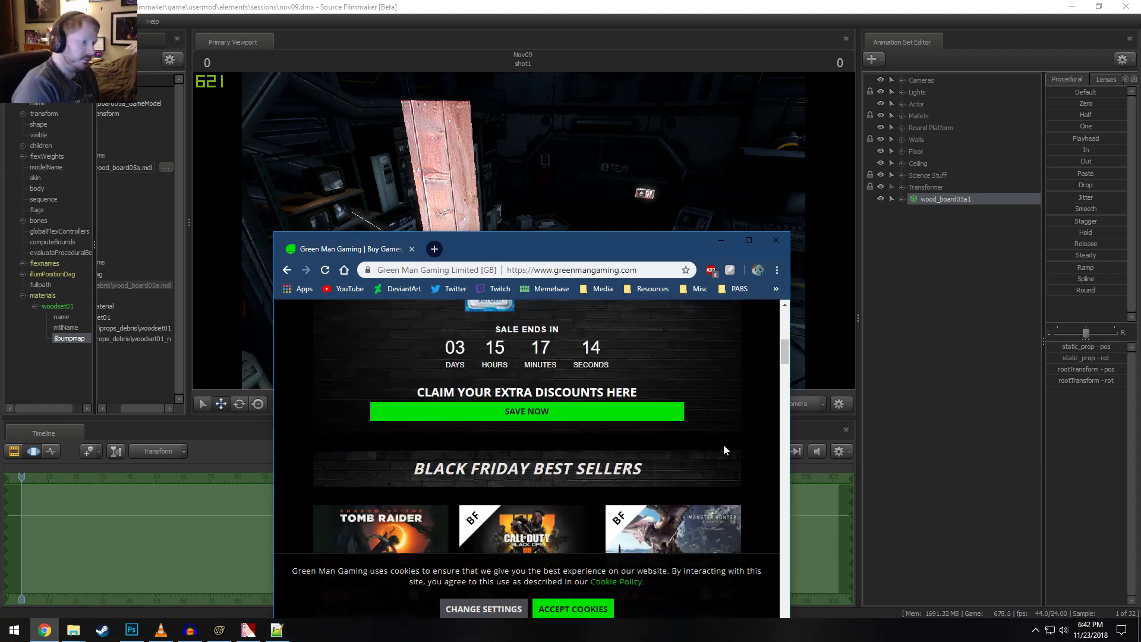
pyautogui.scroll(-1, 661, 480)
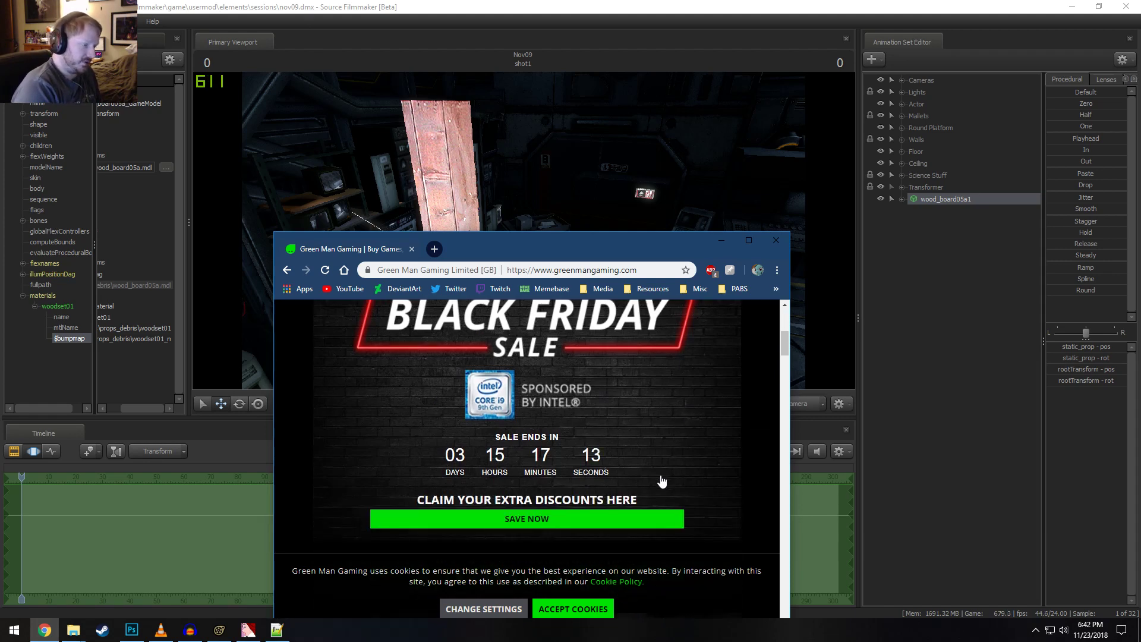
# Put the browser away, return to Source Filmmaker and inspect the wooden board's surface from closer and higher angles
pyautogui.click(722, 240)
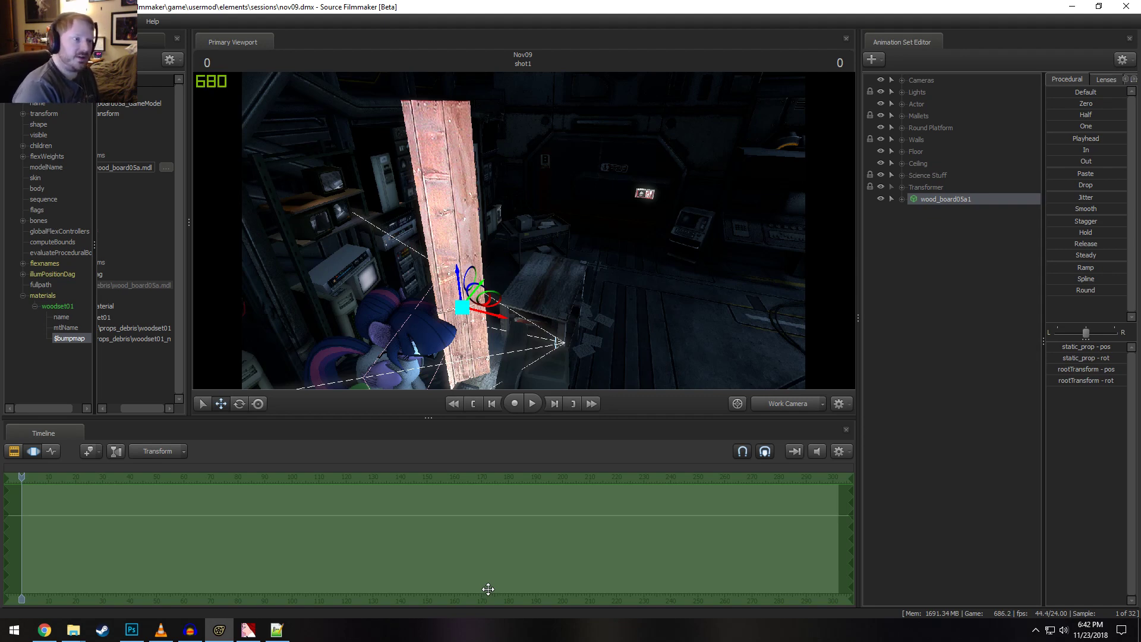
pyautogui.moveTo(620, 288); pyautogui.dragTo(612, 265)
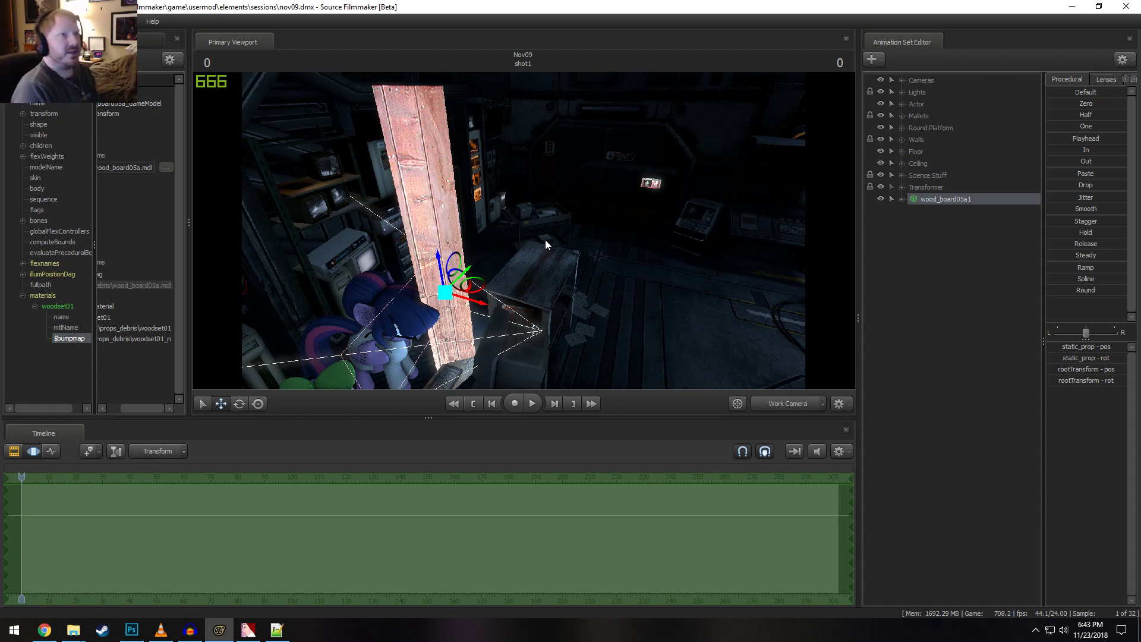
pyautogui.moveTo(554, 214); pyautogui.dragTo(523, 230)
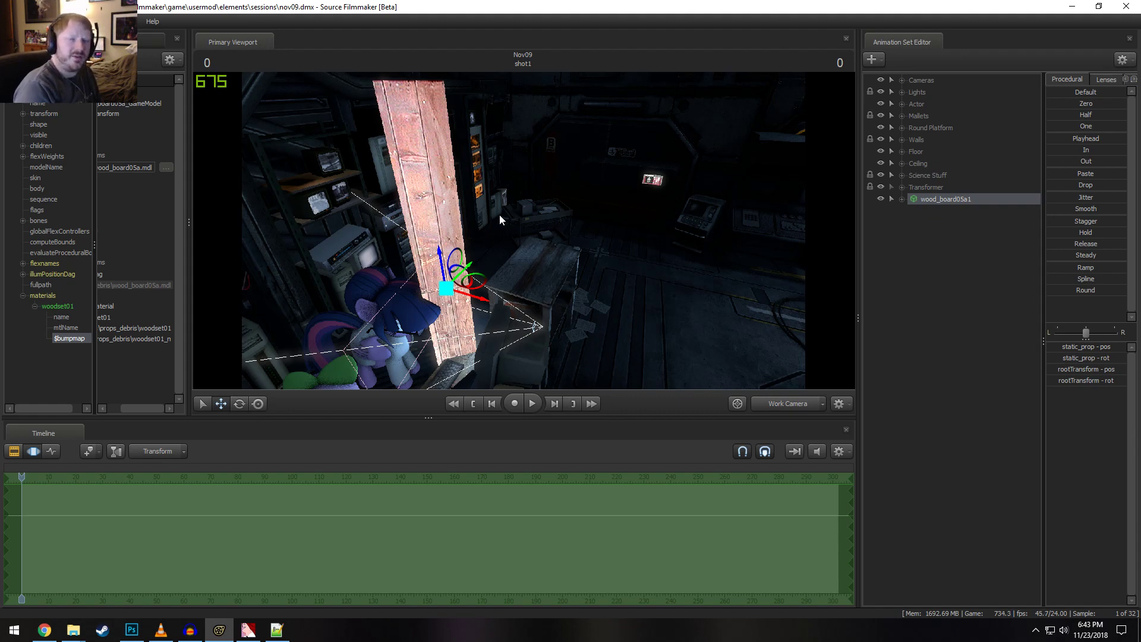
pyautogui.moveTo(499, 216); pyautogui.dragTo(481, 274)
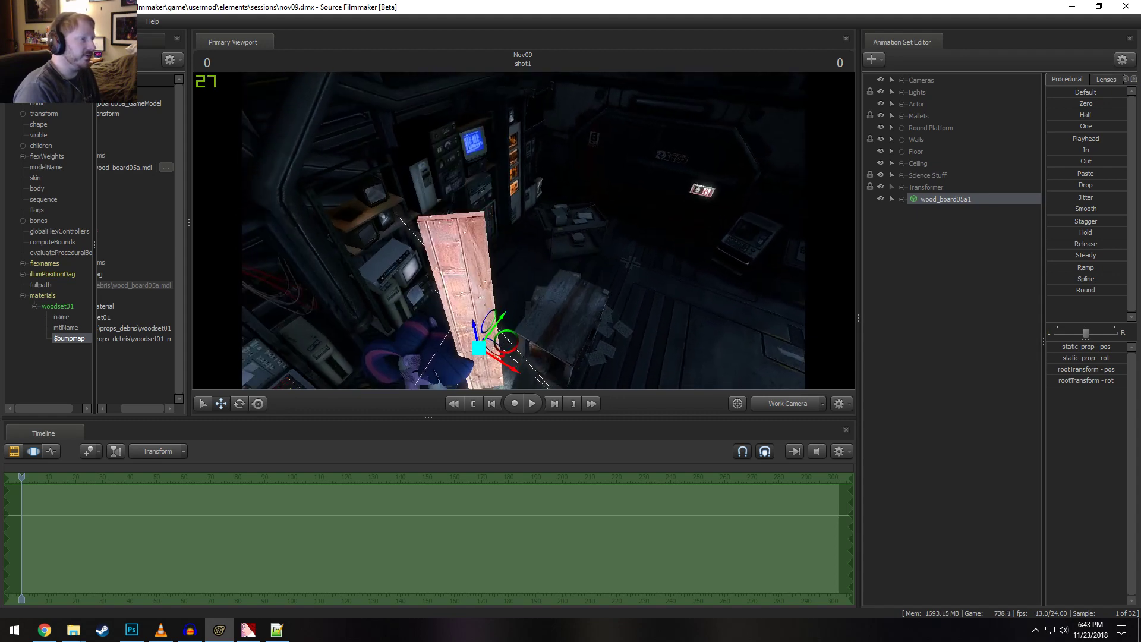
# Delete the $bumpmap attribute from the board's woodset01 material and check the board in the viewport
pyautogui.rightClick(81, 340)
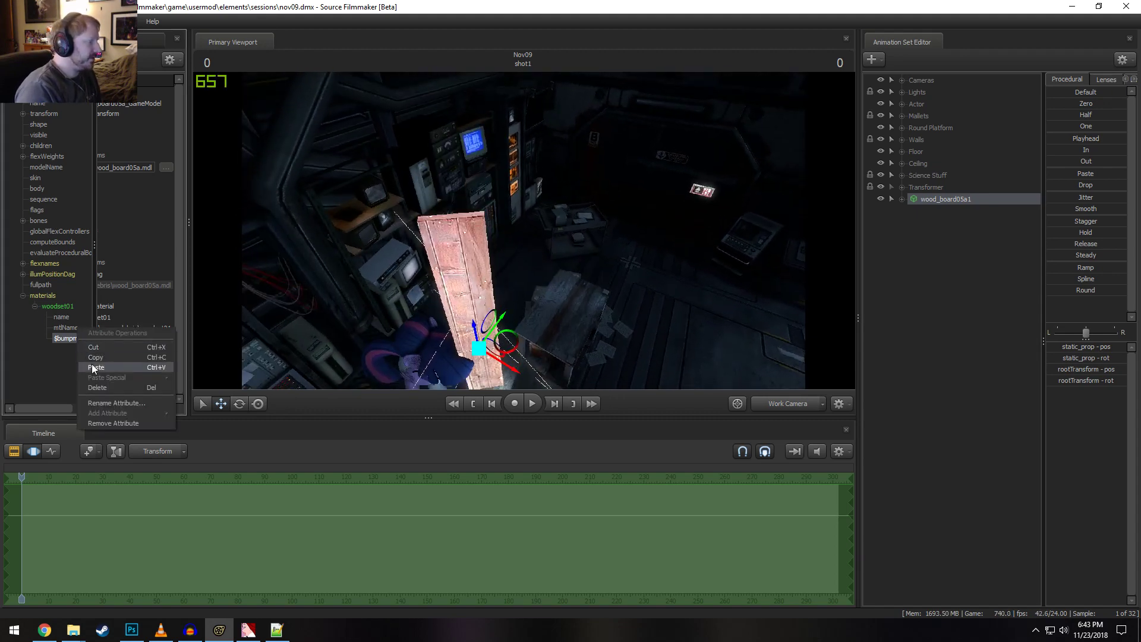
pyautogui.click(100, 391)
pyautogui.moveTo(309, 267); pyautogui.dragTo(310, 270)
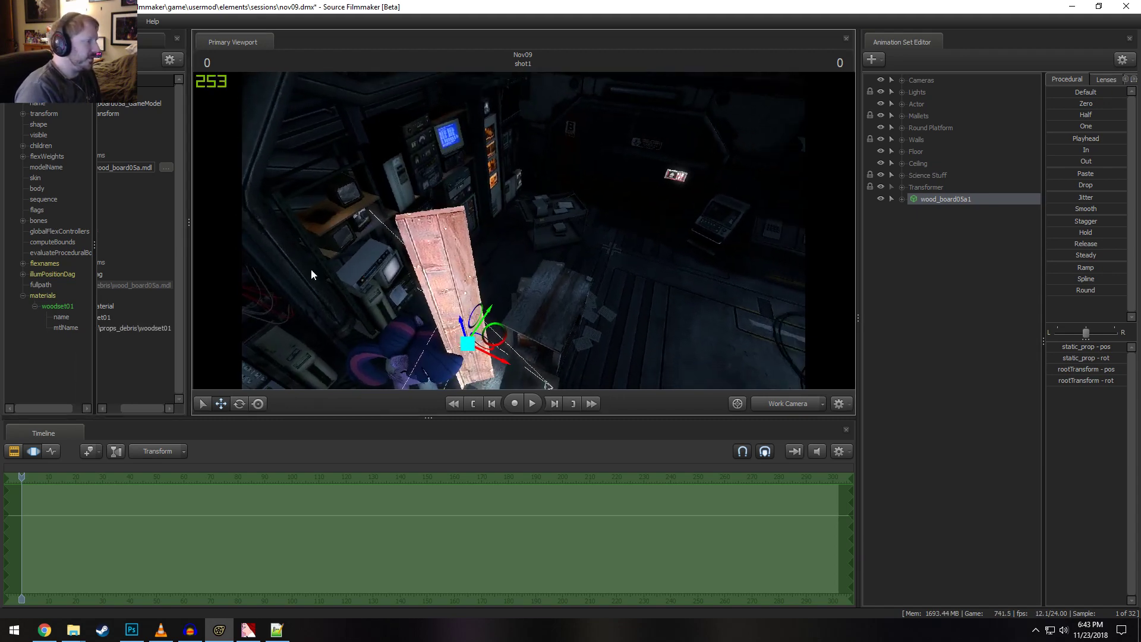
# Add a string attribute named $bumpmap to the board's woodset01 material
pyautogui.click(68, 307)
pyautogui.rightClick(68, 308)
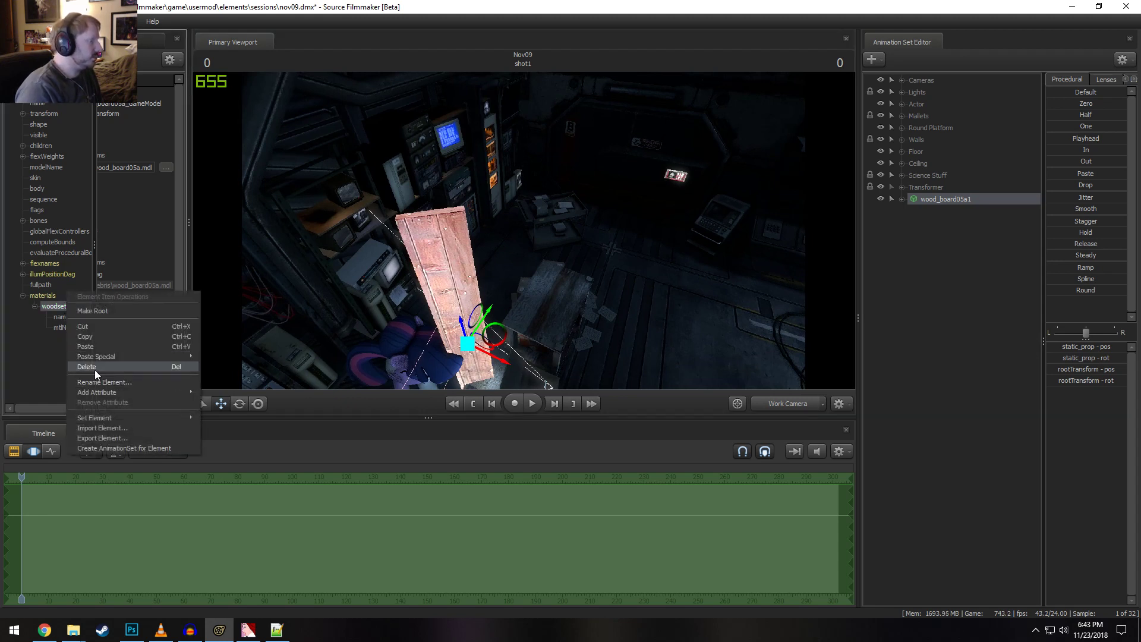
pyautogui.moveTo(114, 391)
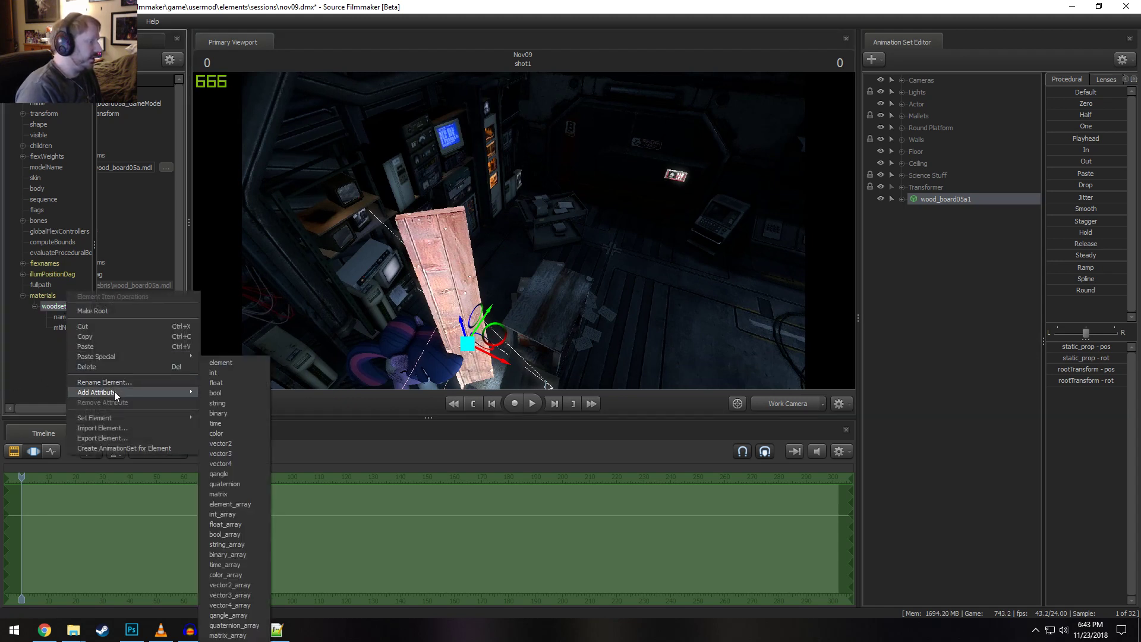
pyautogui.click(228, 402)
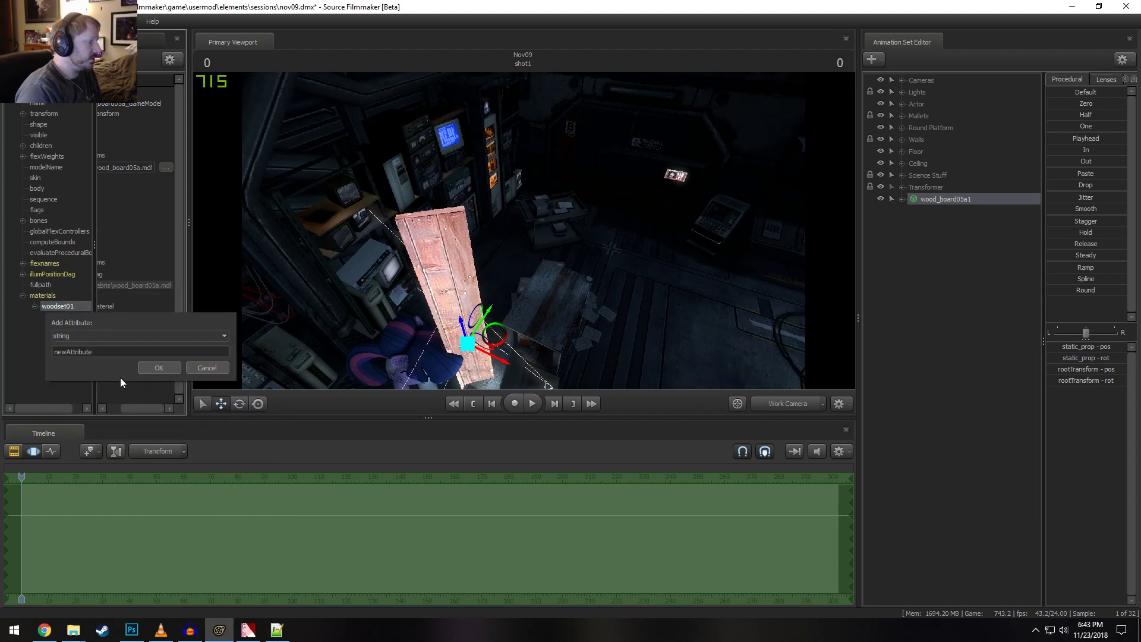
pyautogui.write('$bu')
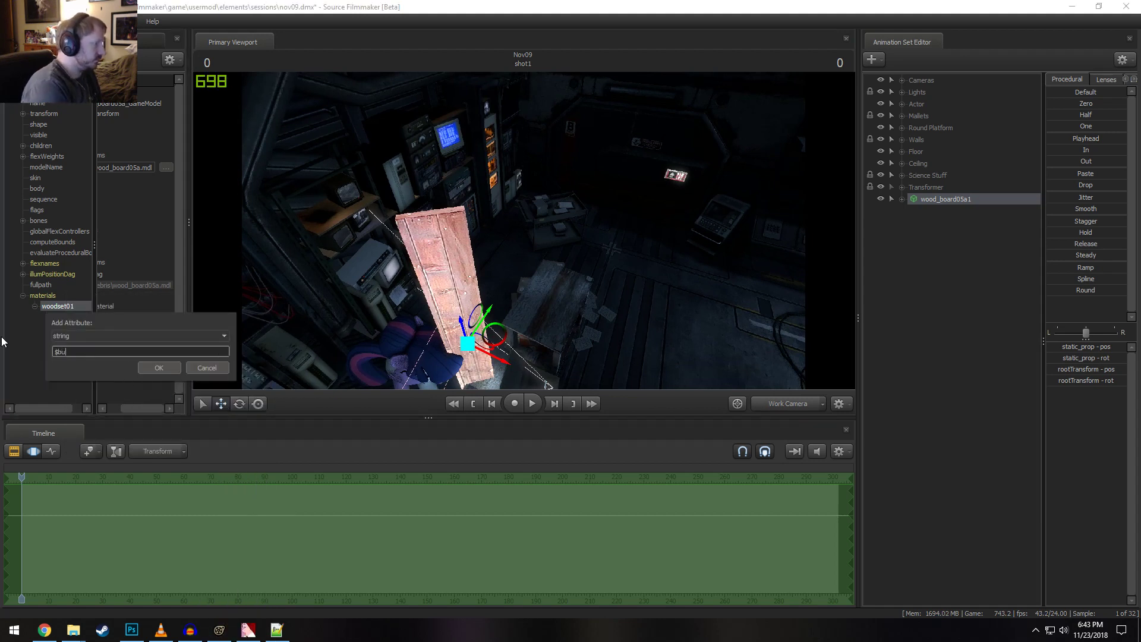
pyautogui.write('mpmap')
pyautogui.press('Return')
# Set $bumpmap to the material's mtlName path with _n appended, ending in props_debris\woodset01_n, and check the board
pyautogui.doubleClick(143, 327)
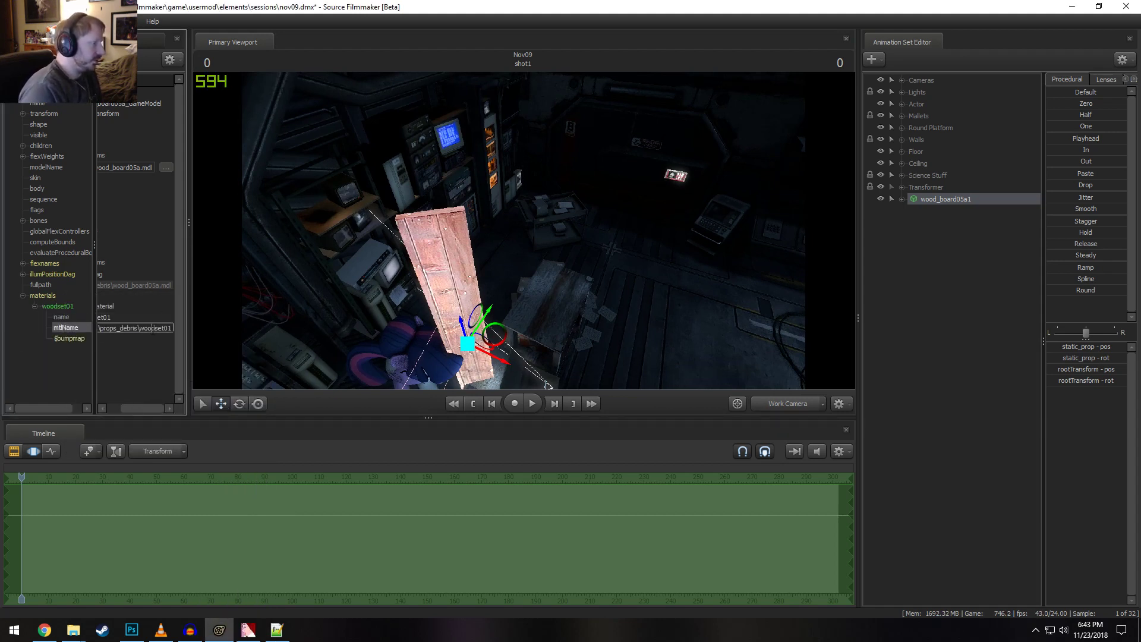
pyautogui.hotkey('ctrl', 'c')
pyautogui.doubleClick(145, 338)
pyautogui.hotkey('ctrl', 'v')
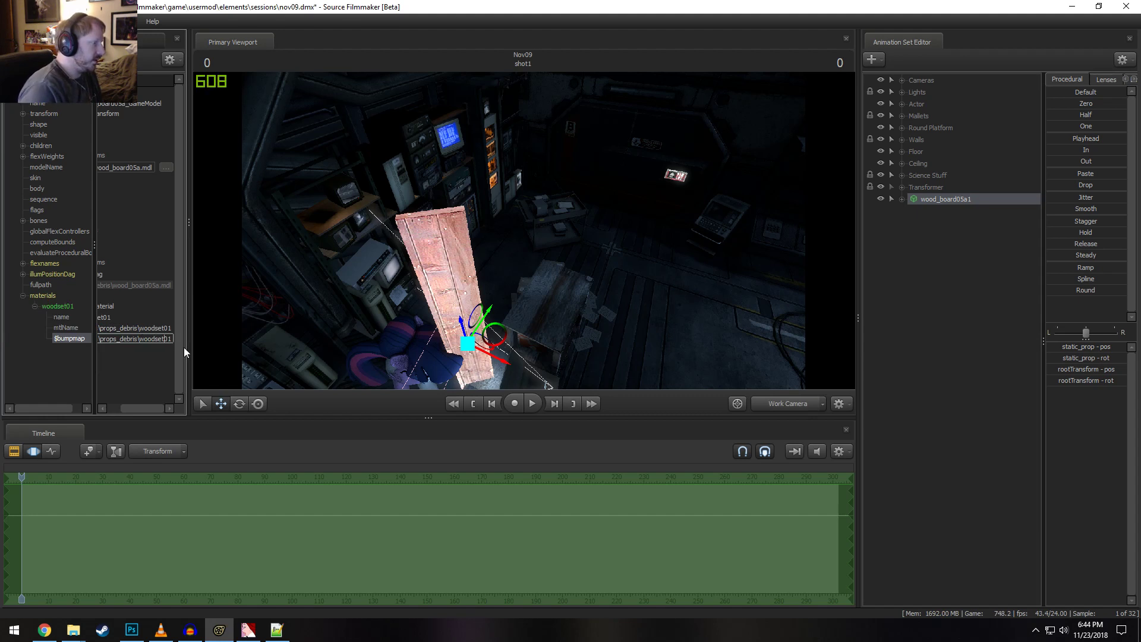
pyautogui.write('_')
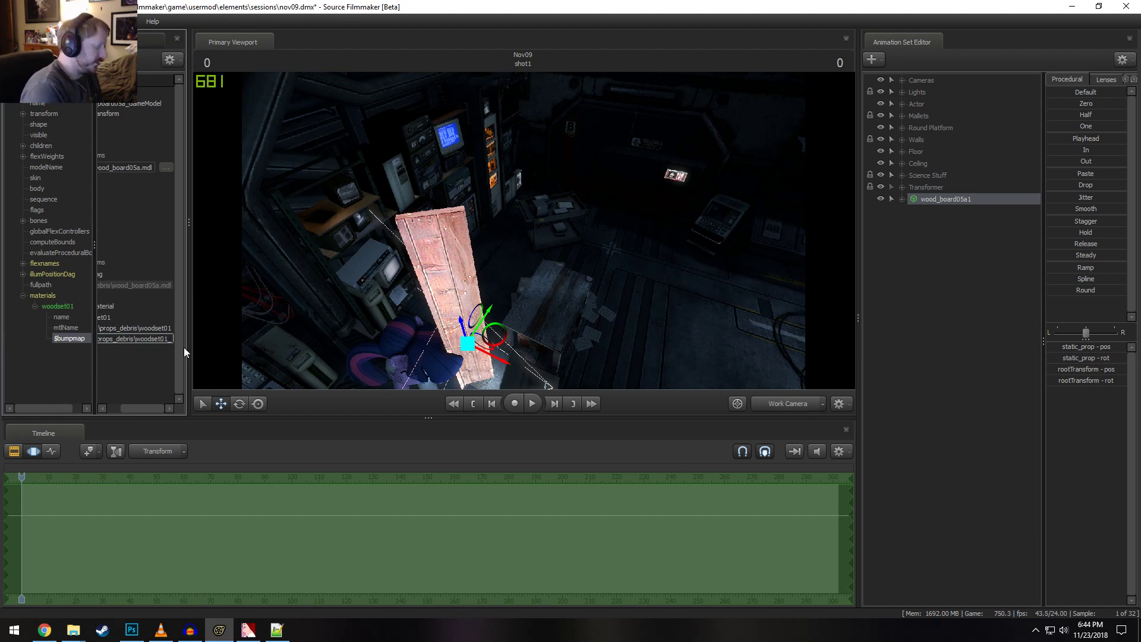
pyautogui.write('n')
pyautogui.press('Return')
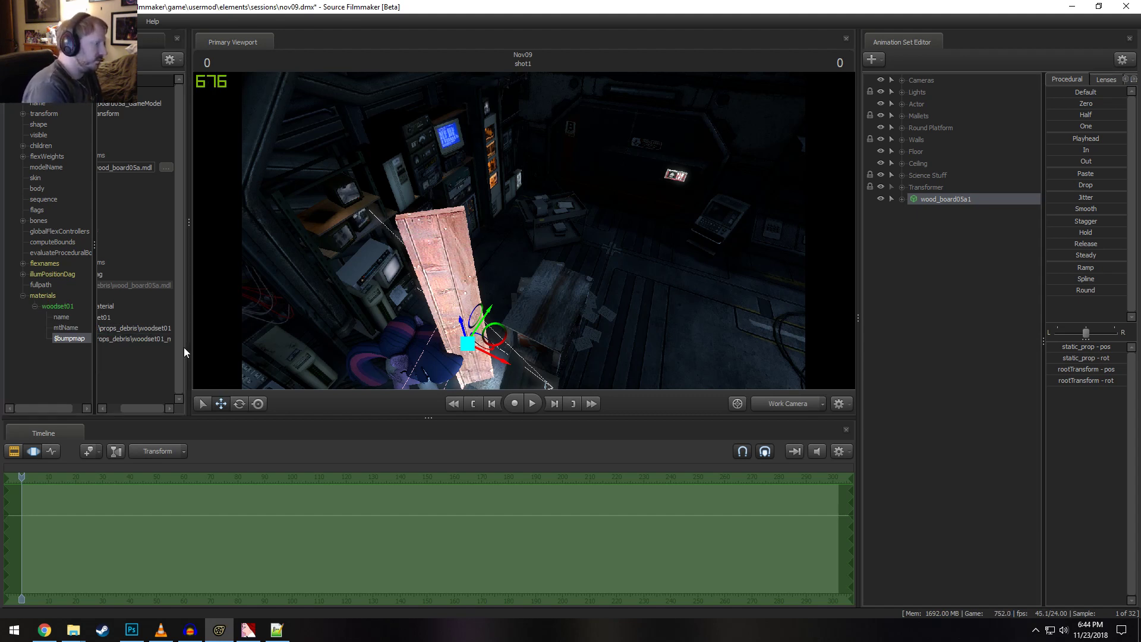
pyautogui.moveTo(511, 249); pyautogui.dragTo(487, 221)
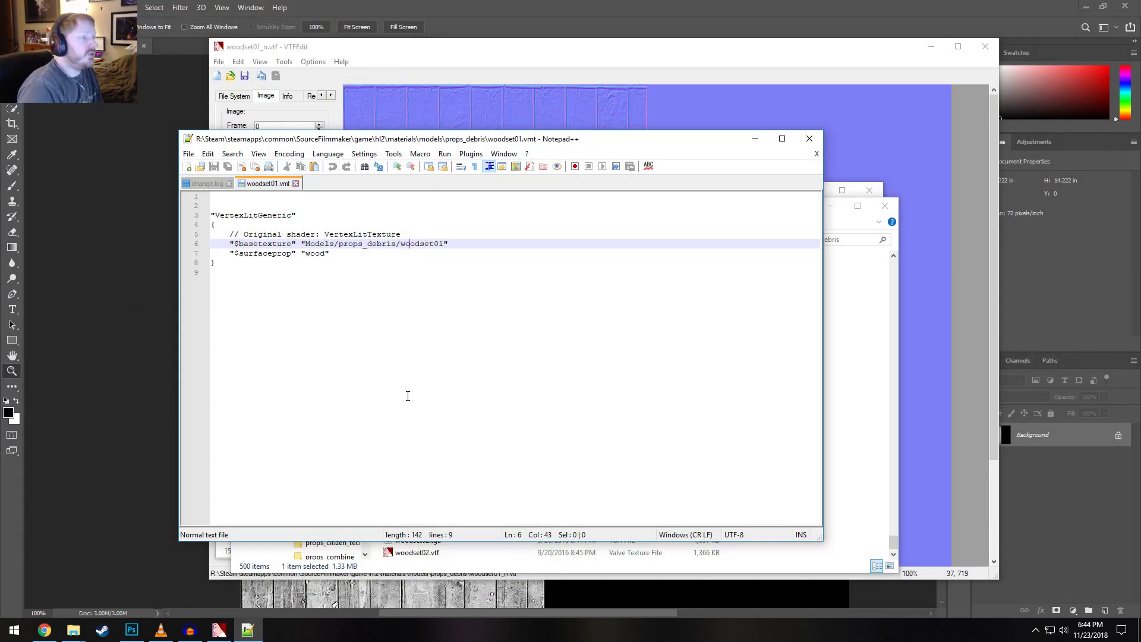
# Relaunch Source Filmmaker, reopen the recent nov09.dmx session and view the board through the Work Camera
pyautogui.rightClick(107, 635)
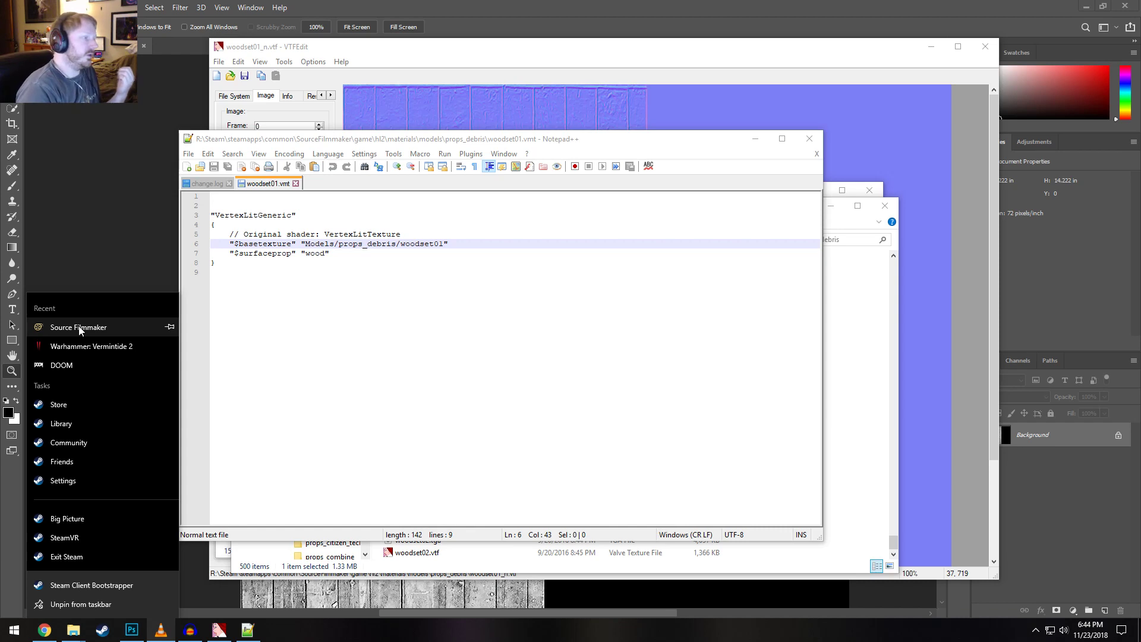
pyautogui.click(80, 328)
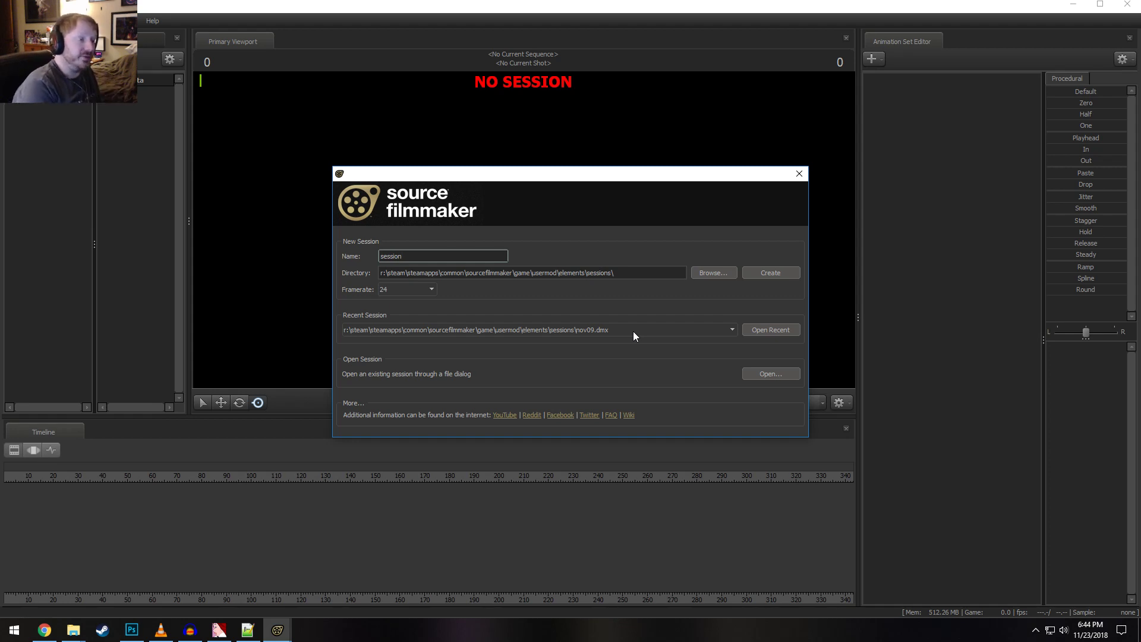
pyautogui.click(783, 330)
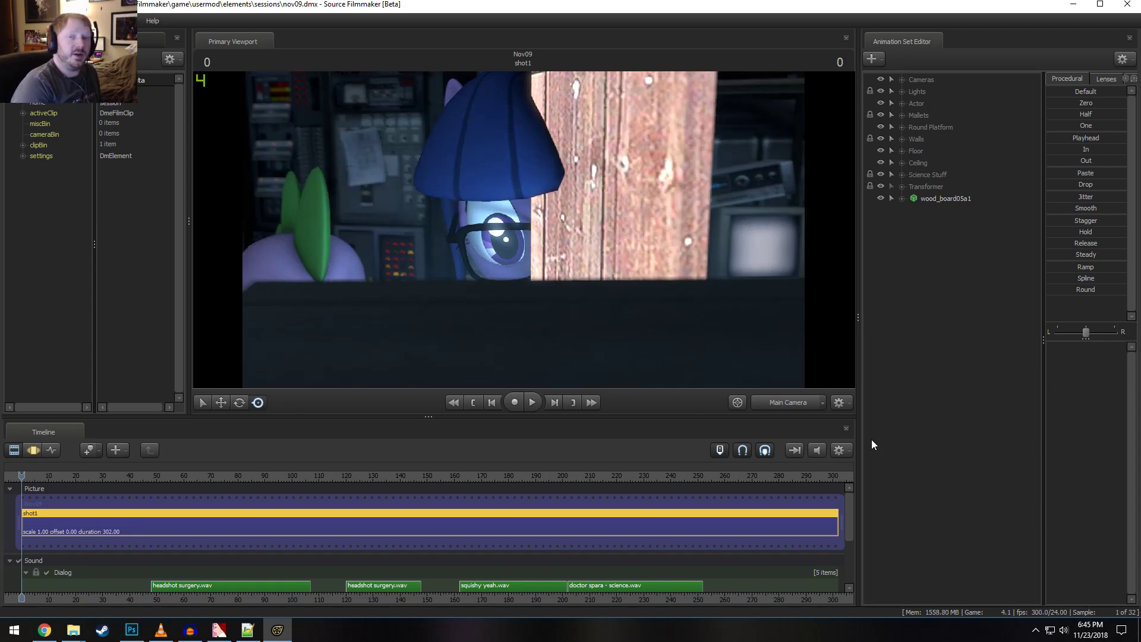
pyautogui.keyDown('ctrl'); pyautogui.click(779, 404); pyautogui.keyUp('ctrl')
pyautogui.moveTo(569, 283); pyautogui.dragTo(523, 261)
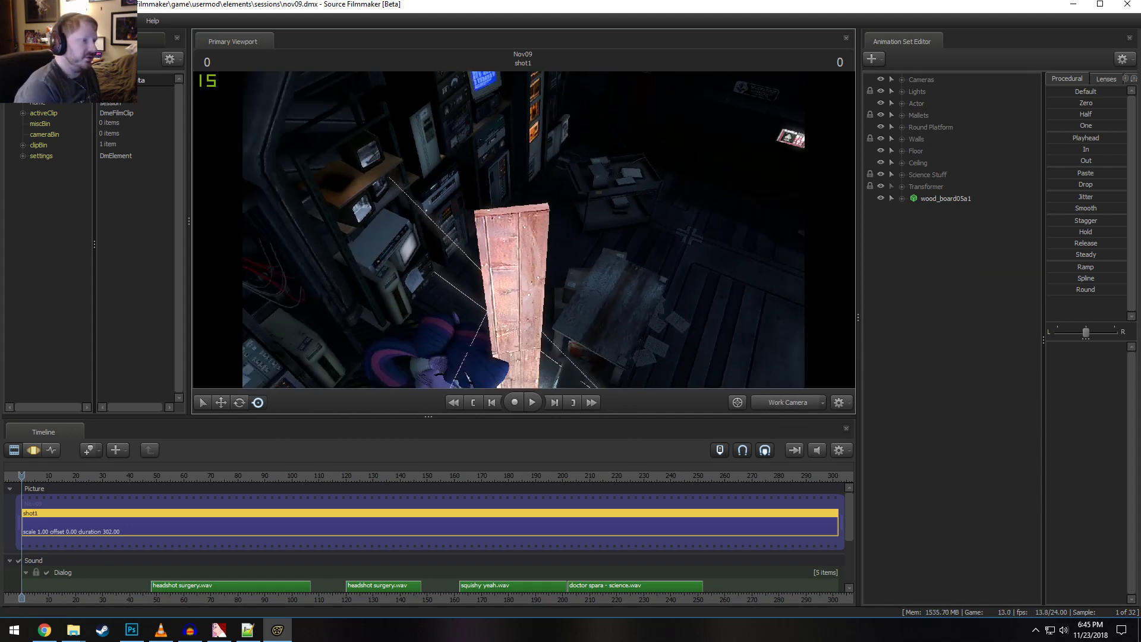
# Remove the override materials from wood_board05a1 and view the board from another angle
pyautogui.click(940, 201)
pyautogui.rightClick(934, 199)
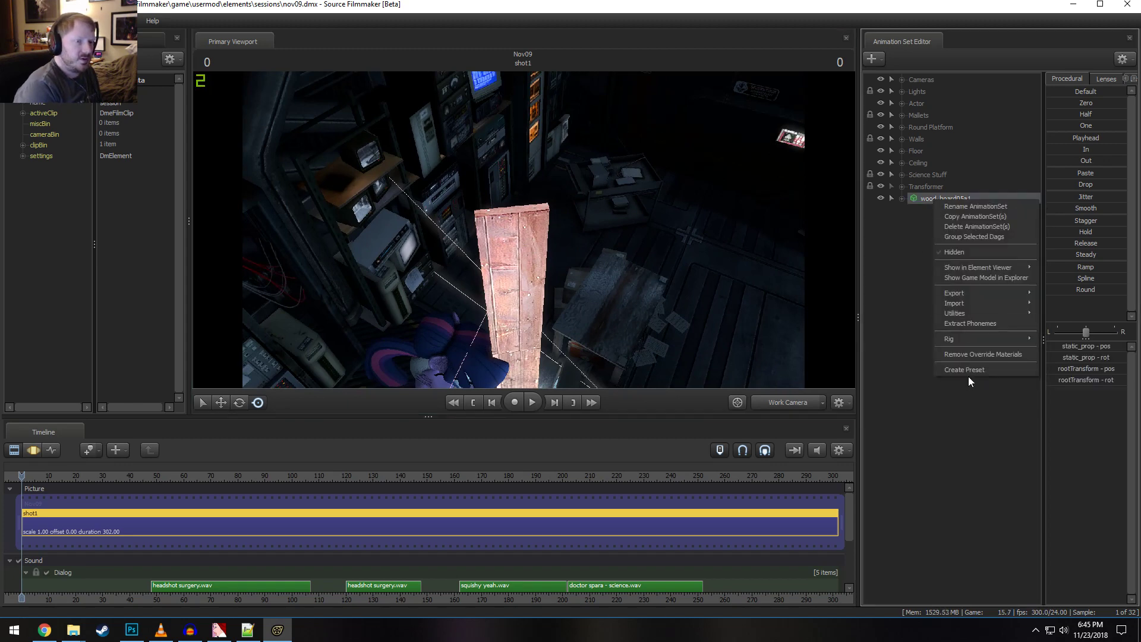
pyautogui.click(971, 355)
pyautogui.moveTo(753, 248); pyautogui.dragTo(523, 229)
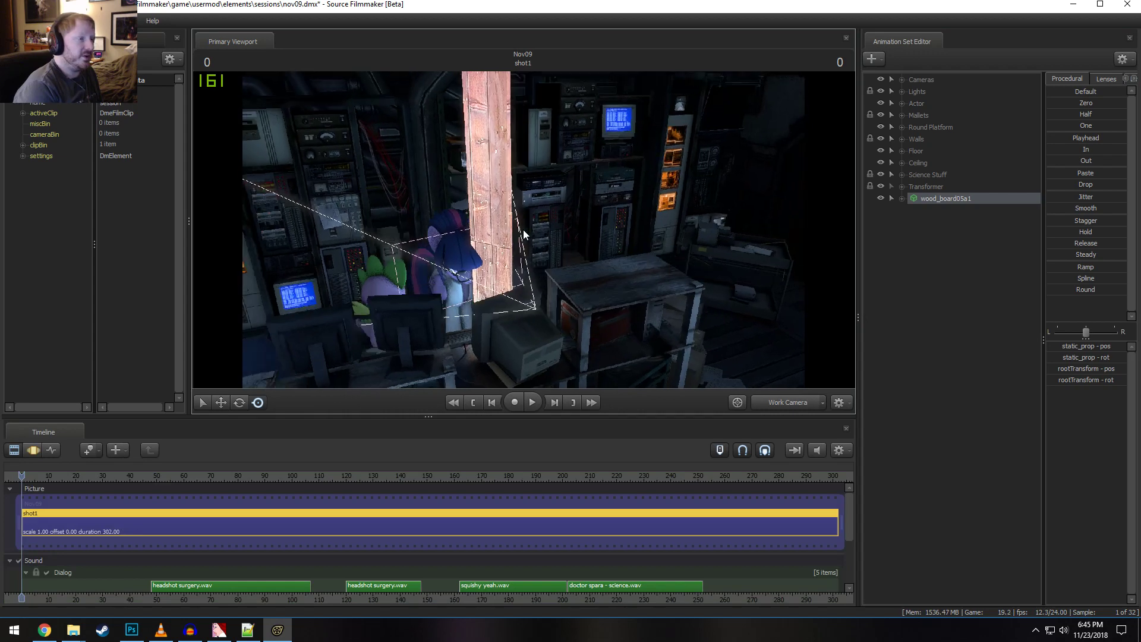
# Glance at the Notepad++ window, then delete the wood_board05a1 animation set from the scene
pyautogui.click(248, 630)
pyautogui.click(249, 630)
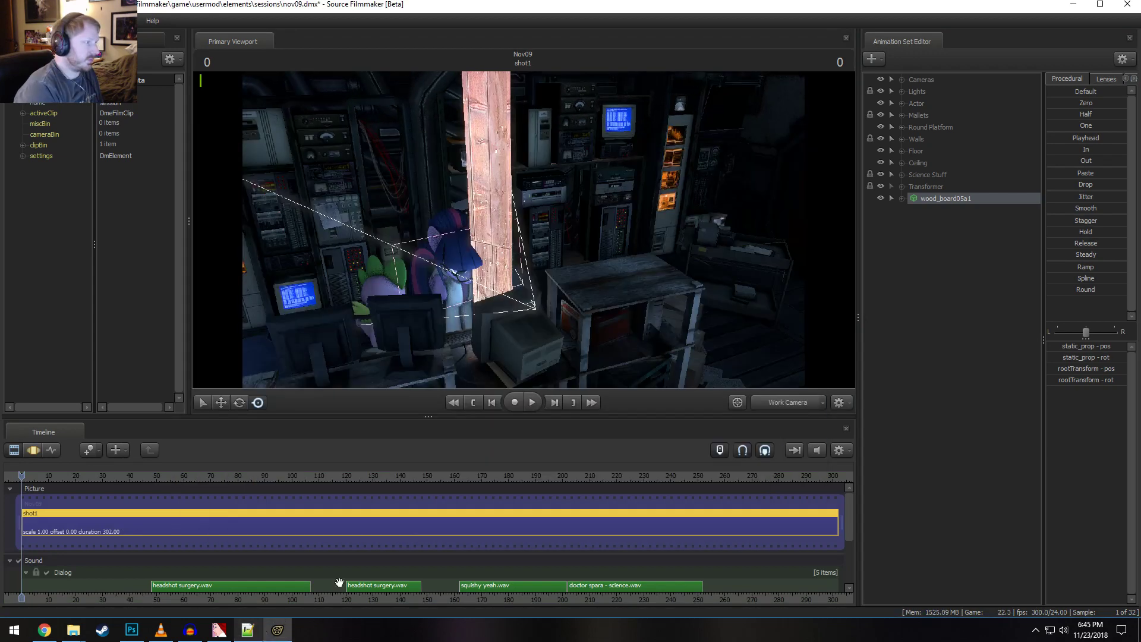
pyautogui.rightClick(919, 198)
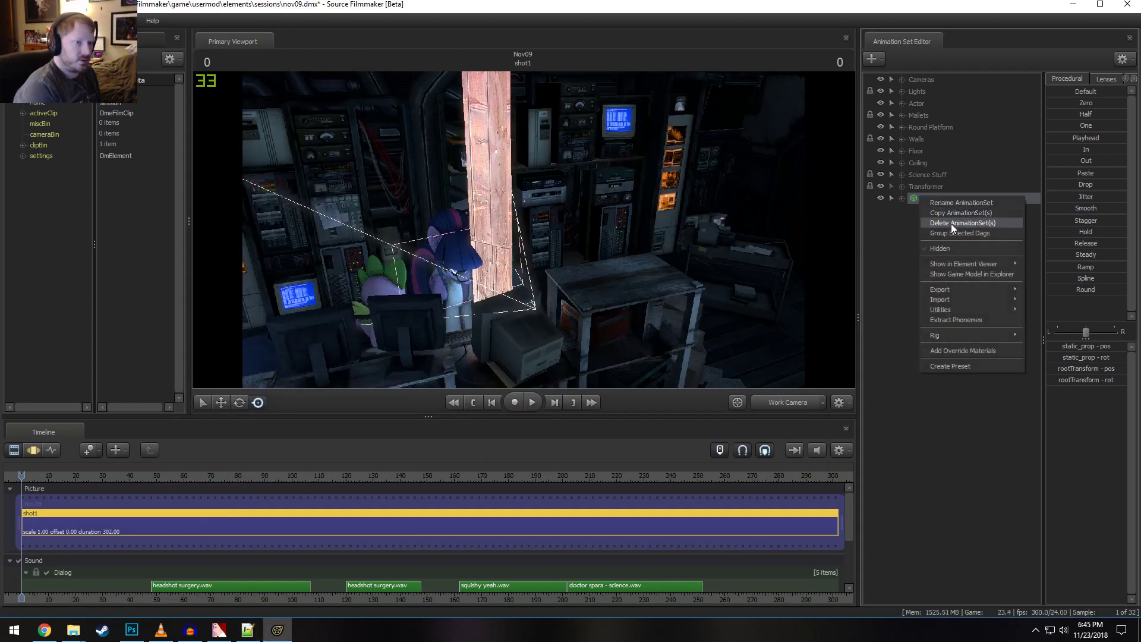
pyautogui.click(951, 223)
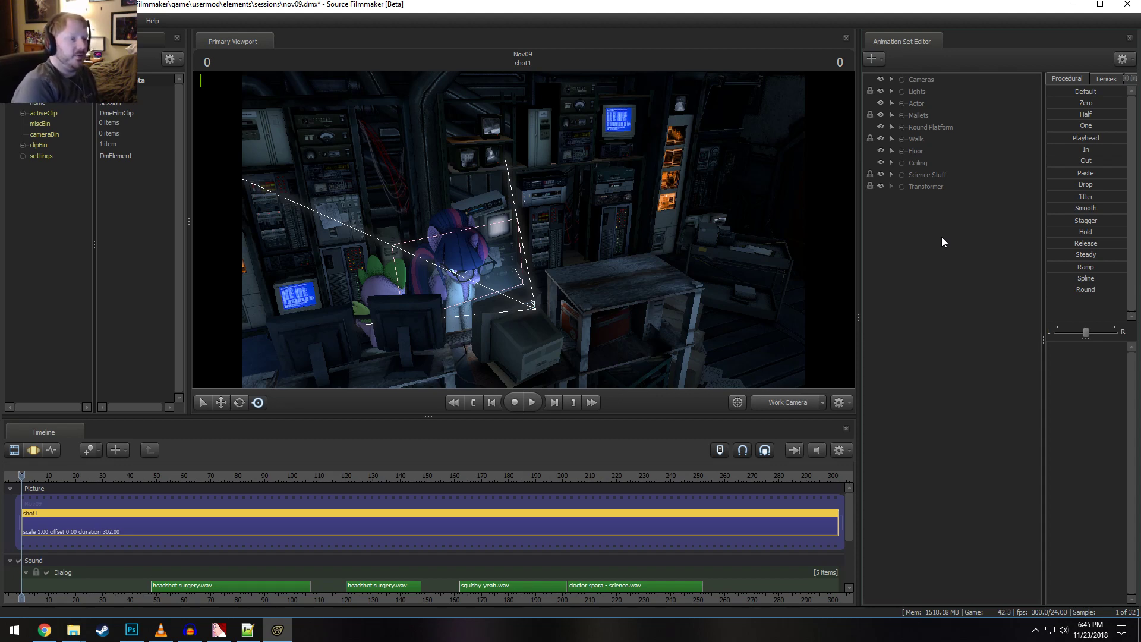
# Create an animation set for a new model using props_debris\wood_board05a.mdl
pyautogui.rightClick(969, 280)
pyautogui.click(1013, 302)
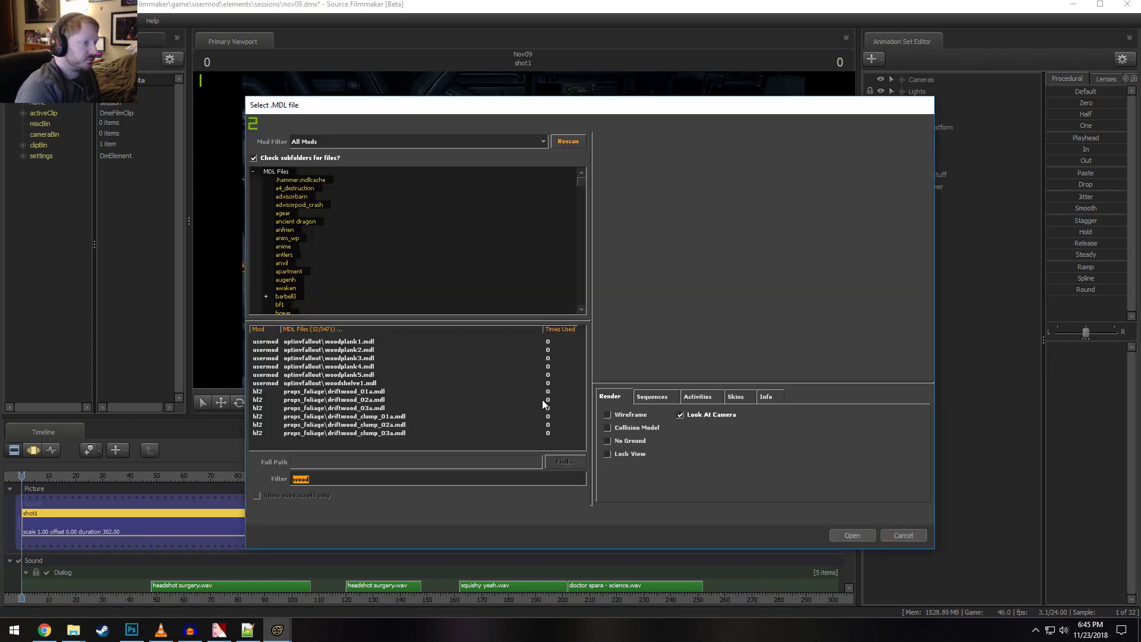
pyautogui.click(377, 383)
pyautogui.click(364, 341)
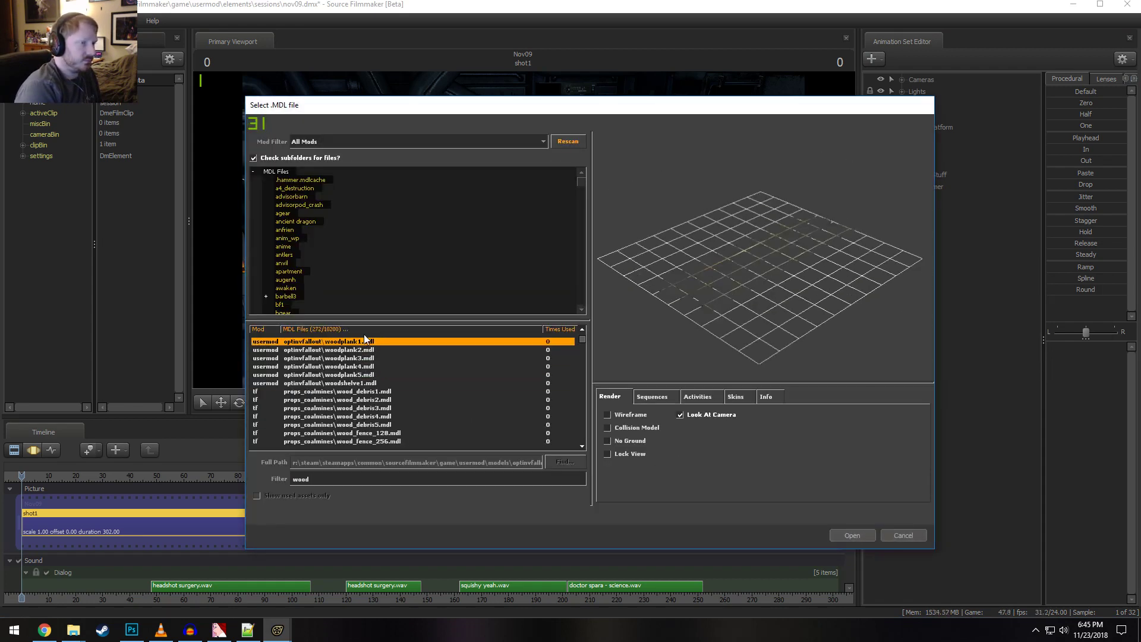
pyautogui.click(416, 383)
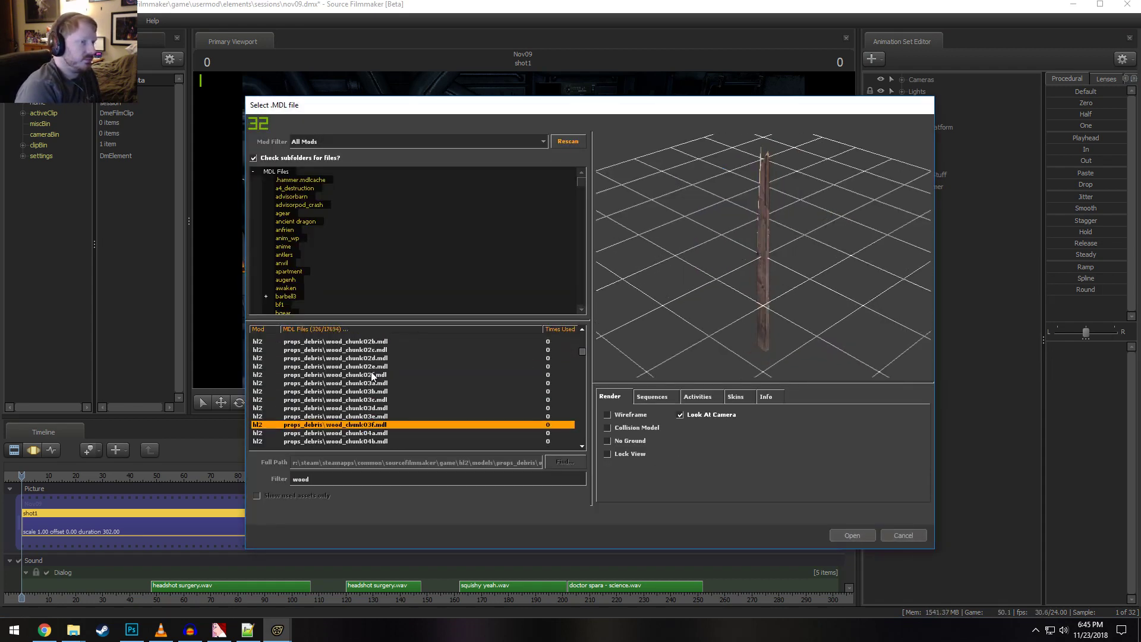
pyautogui.click(370, 374)
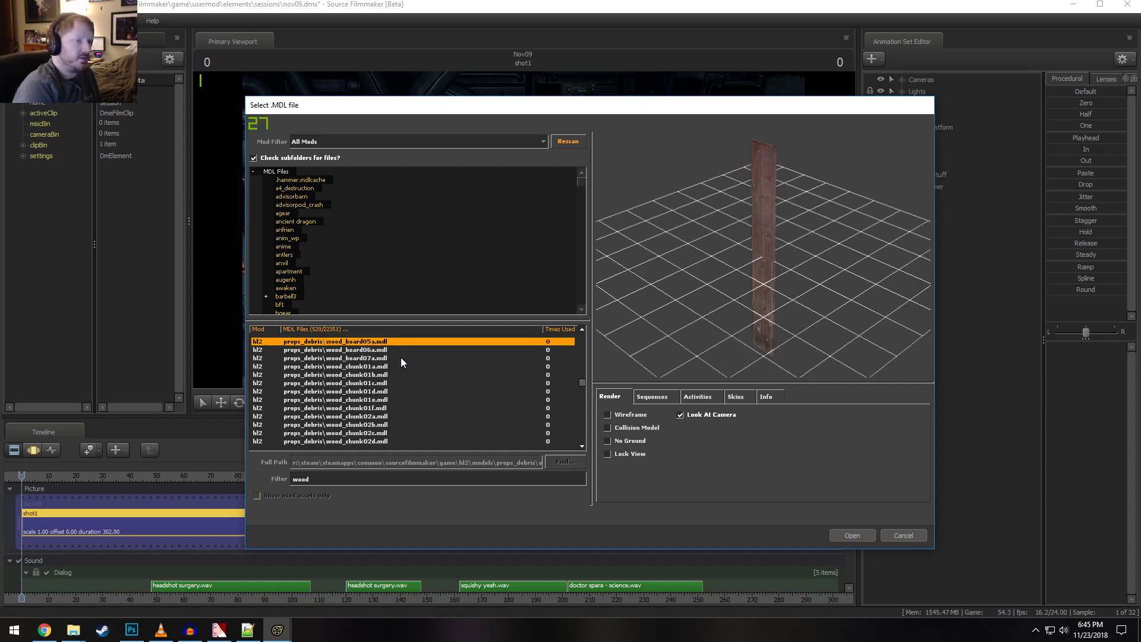
pyautogui.moveTo(713, 339); pyautogui.dragTo(765, 295)
pyautogui.click(859, 540)
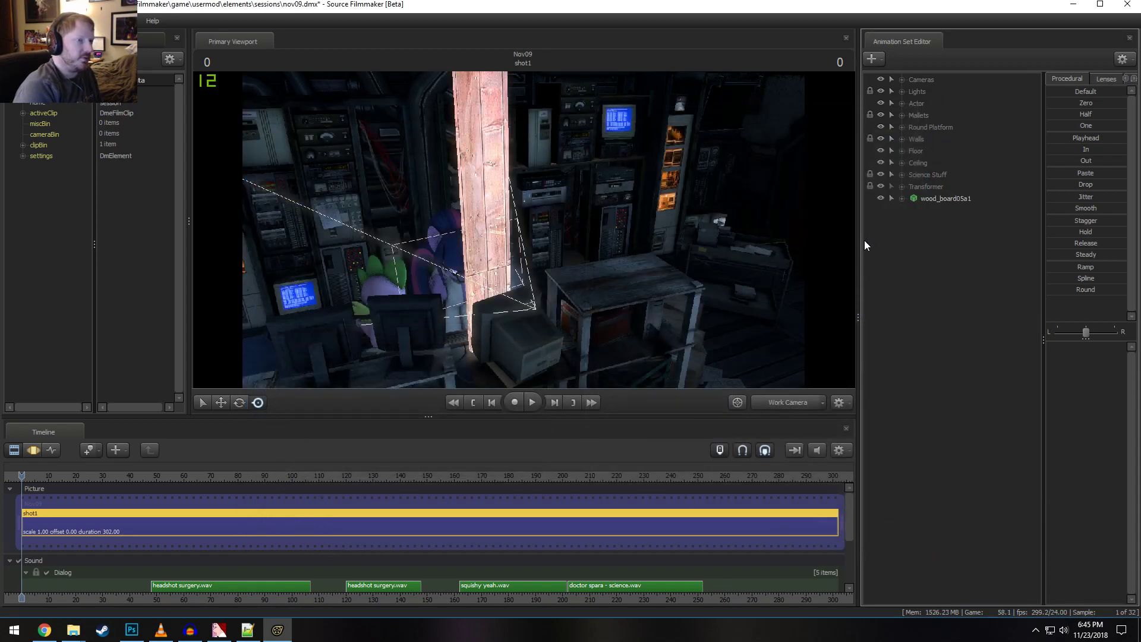
# Delete the wood_board05a1 animation set from the scene
pyautogui.rightClick(918, 205)
pyautogui.rightClick(924, 199)
pyautogui.click(967, 228)
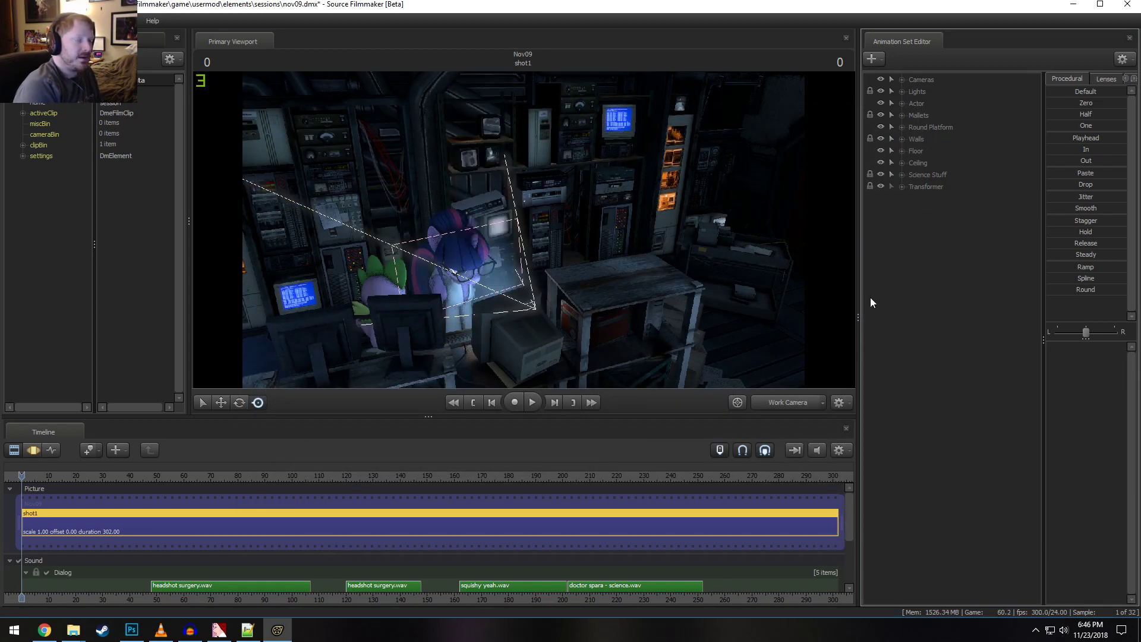
# Switch to the Motion Editor, filter the models for daybreaker and add an animation set for vj_daybreaker_enh.mdl
pyautogui.press('F3')
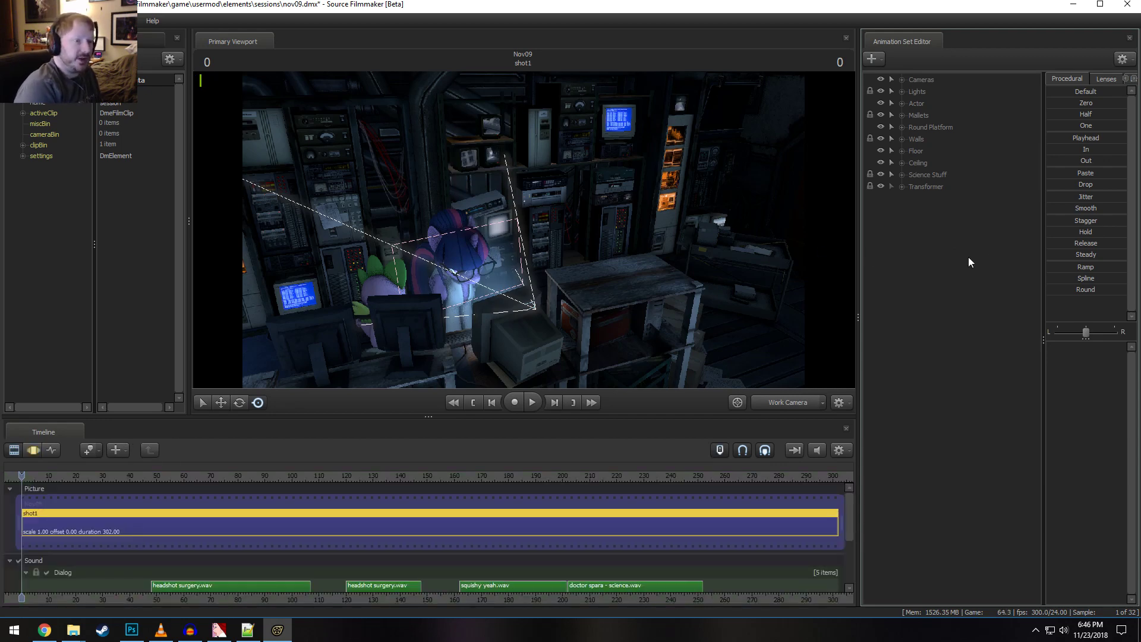
pyautogui.moveTo(520, 277); pyautogui.dragTo(522, 230)
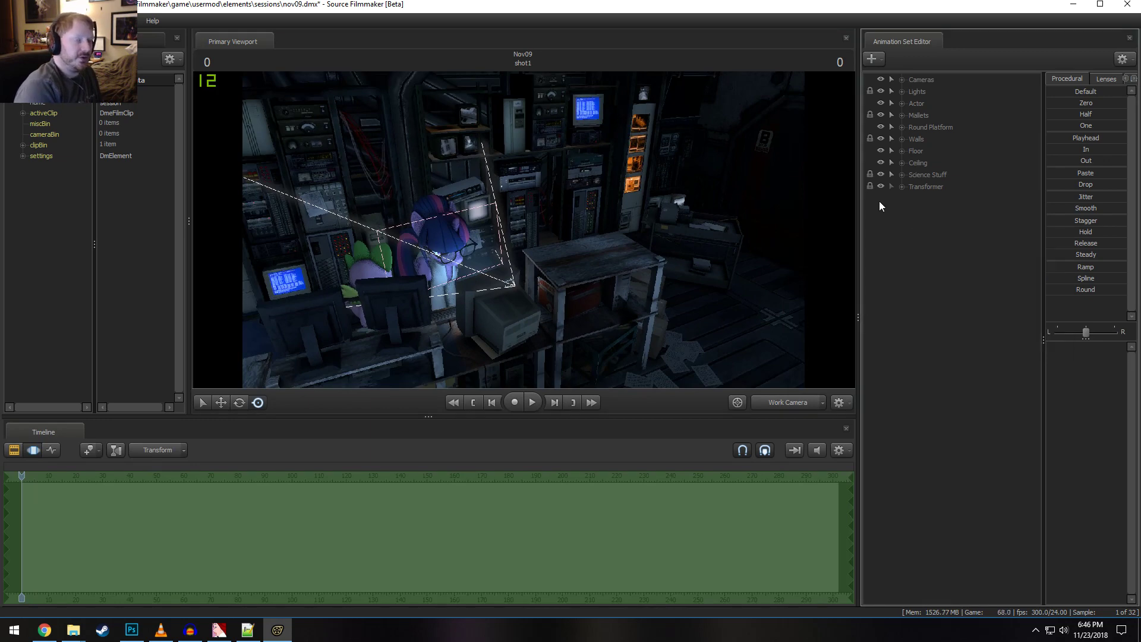
pyautogui.rightClick(913, 226)
pyautogui.click(967, 254)
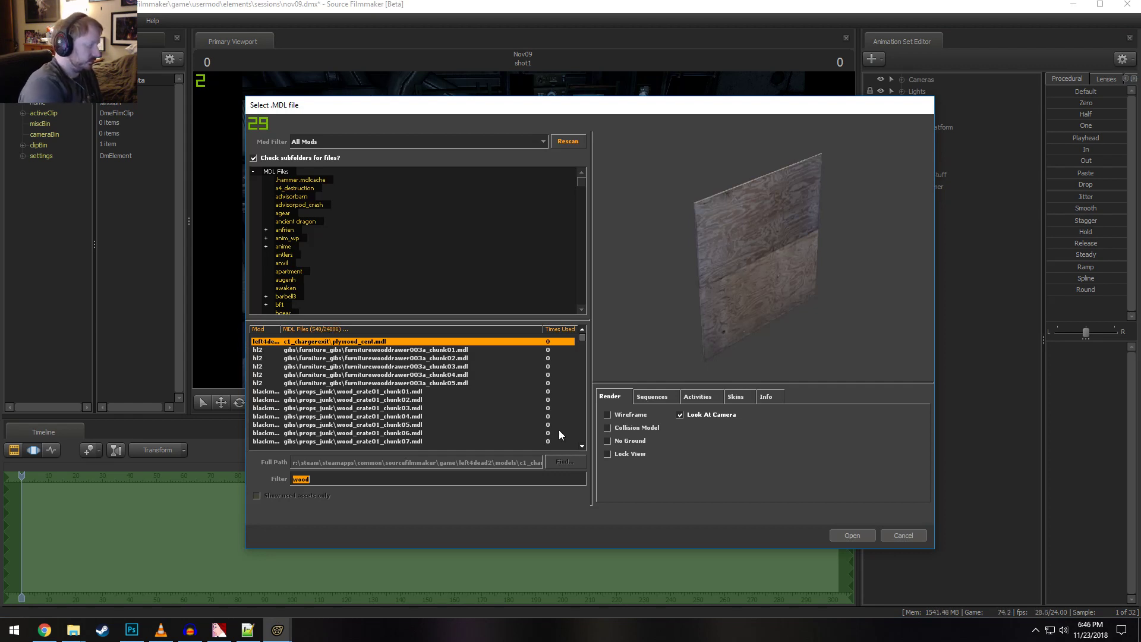
pyautogui.write('da')
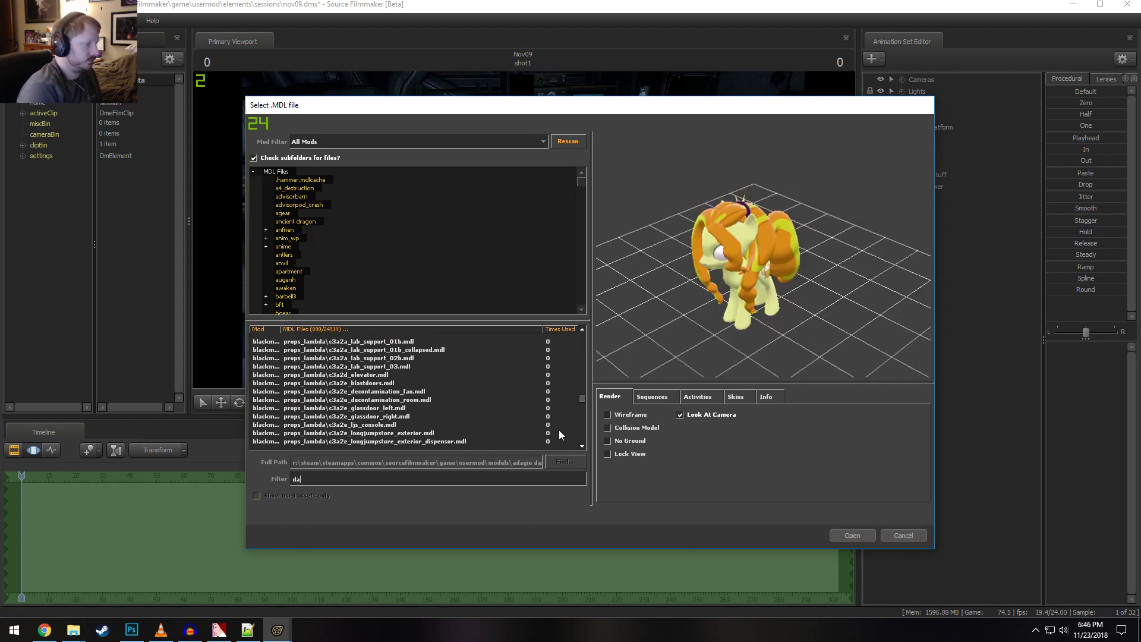
pyautogui.write('ybreaker')
pyautogui.click(330, 350)
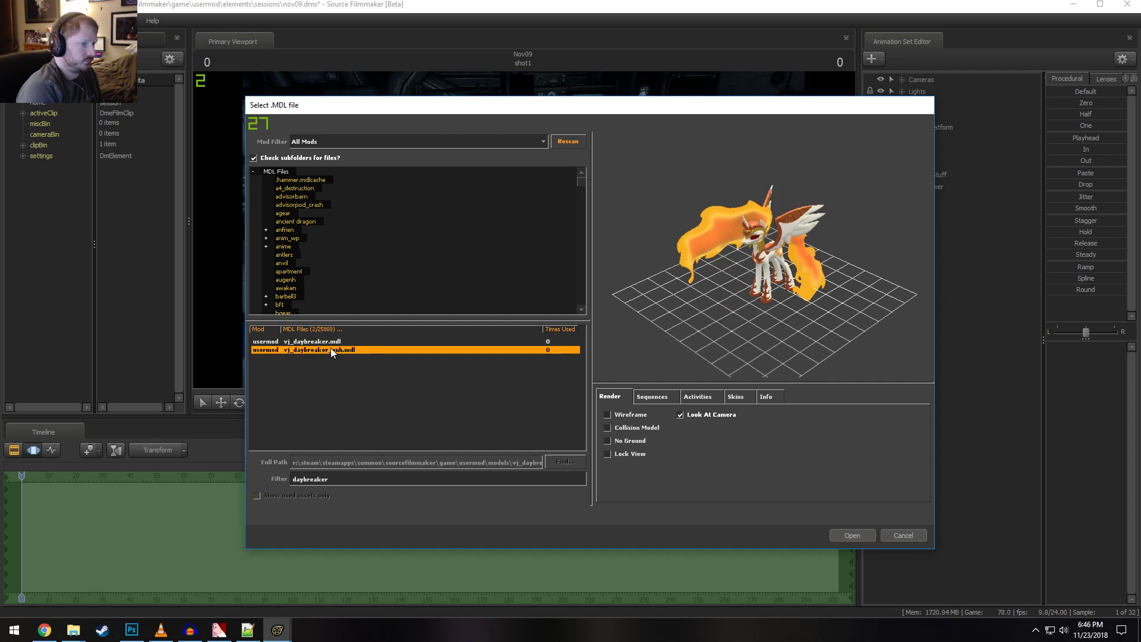
pyautogui.click(853, 535)
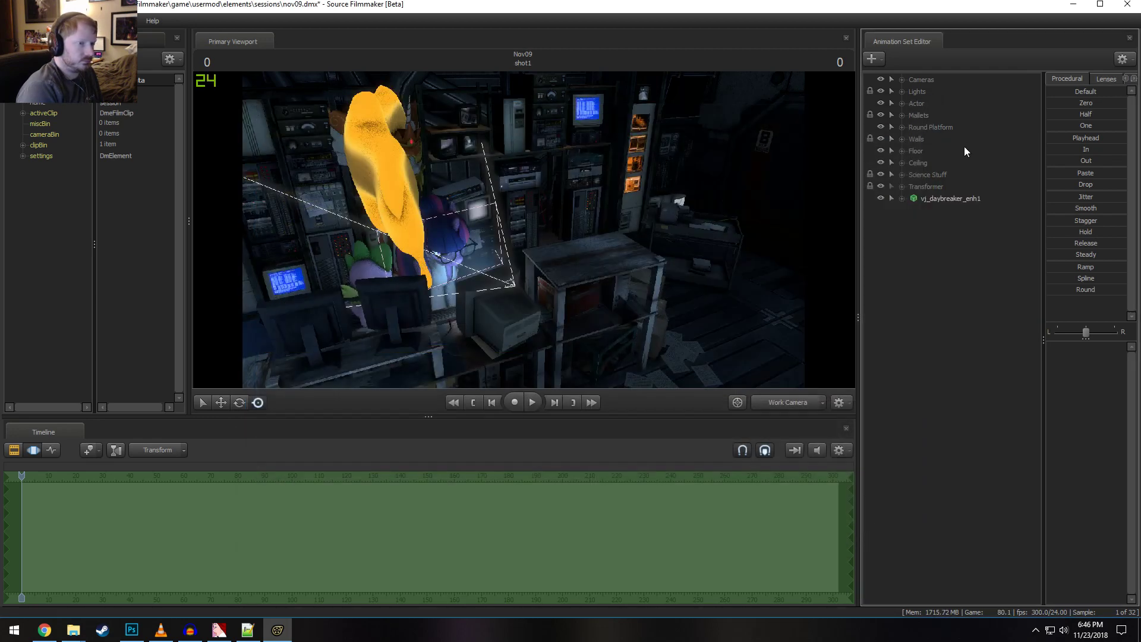
# Move the Daybreaker model onto the open floor beyond the wooden table and view its chestplate up close
pyautogui.click(956, 198)
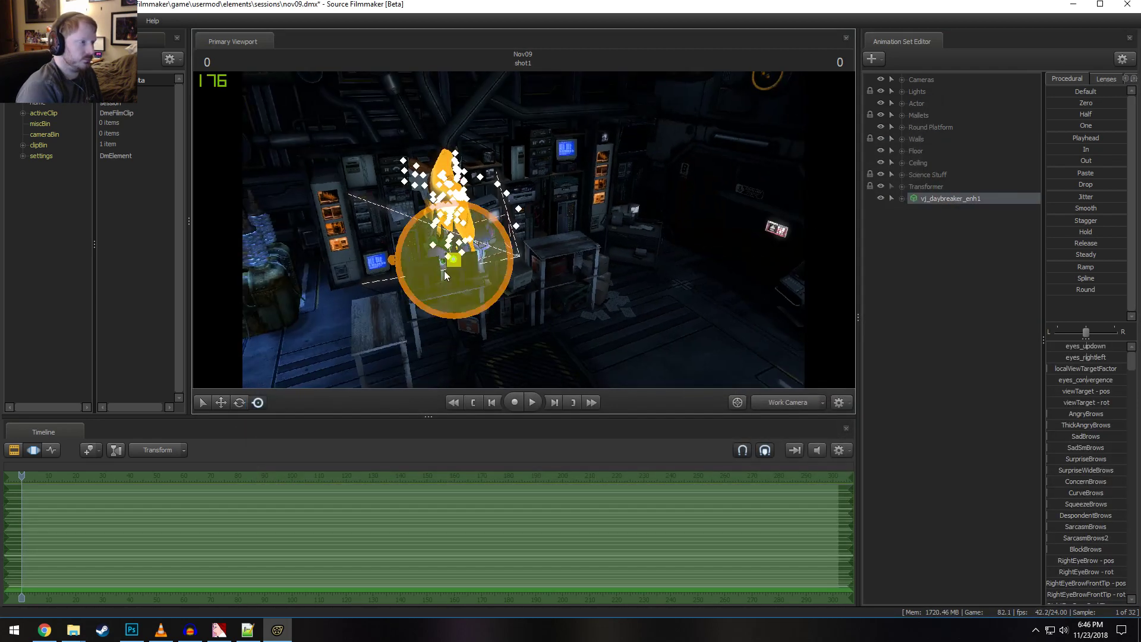
pyautogui.moveTo(460, 259); pyautogui.dragTo(681, 337)
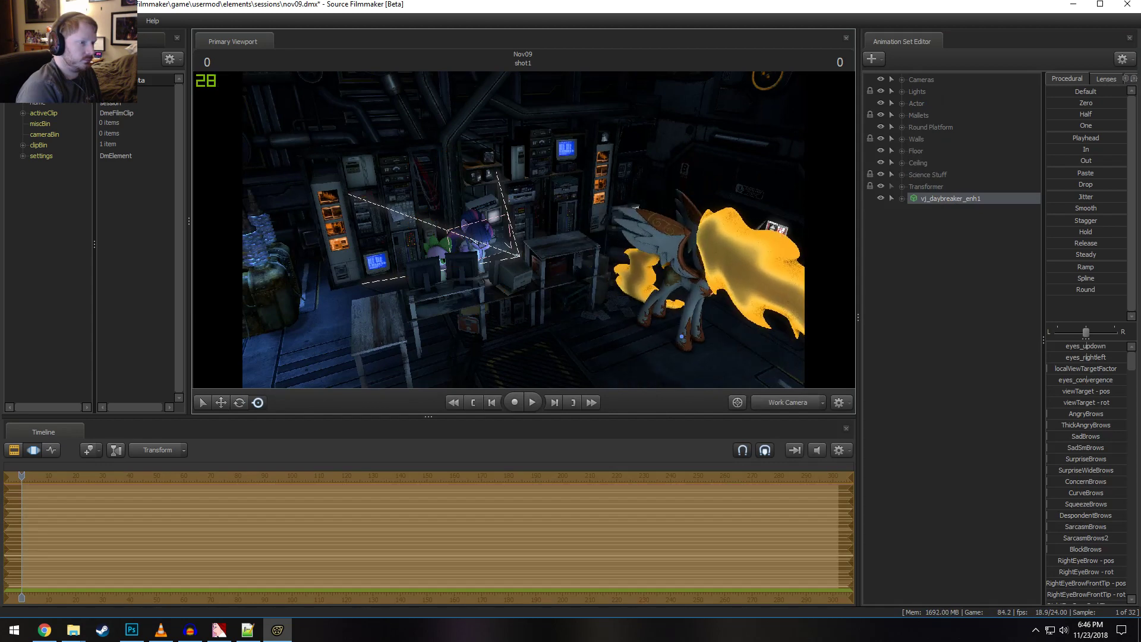
pyautogui.moveTo(523, 230); pyautogui.dragTo(651, 291)
pyautogui.press('w')
pyautogui.press('w')
pyautogui.press('w')
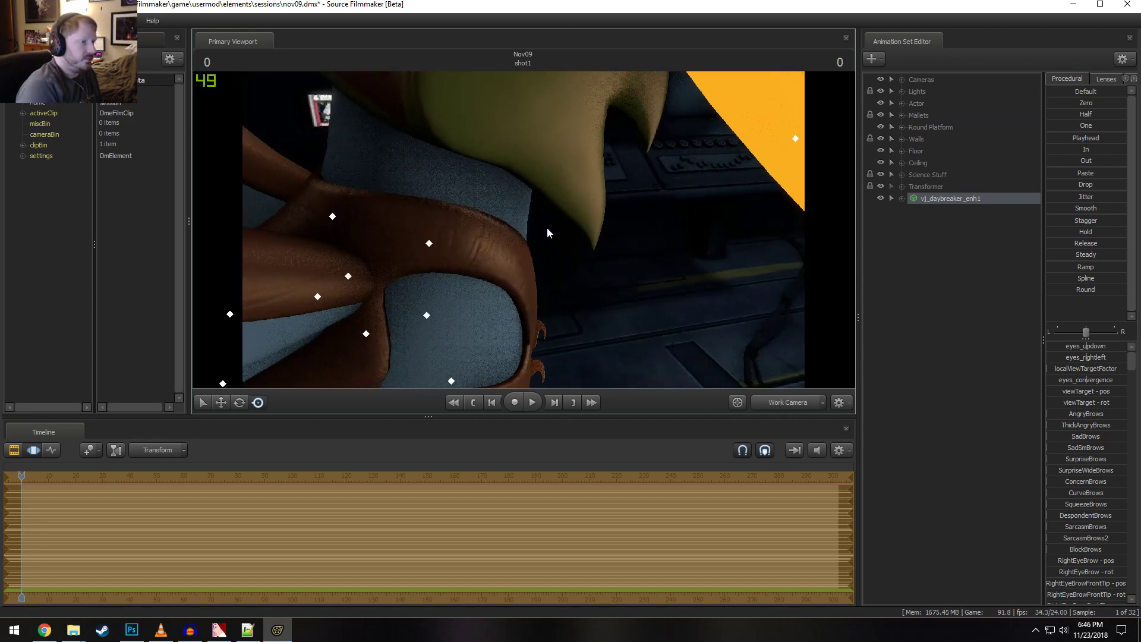
# Create an animation set for a new light and look through that light in the viewport
pyautogui.rightClick(978, 292)
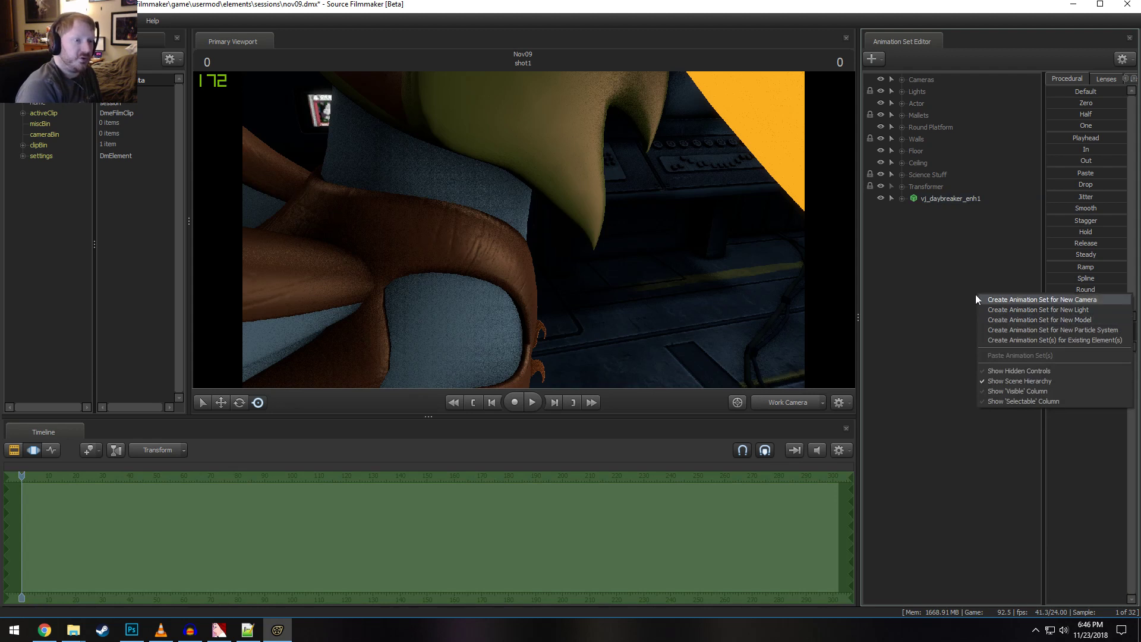
pyautogui.click(923, 238)
pyautogui.rightClick(930, 264)
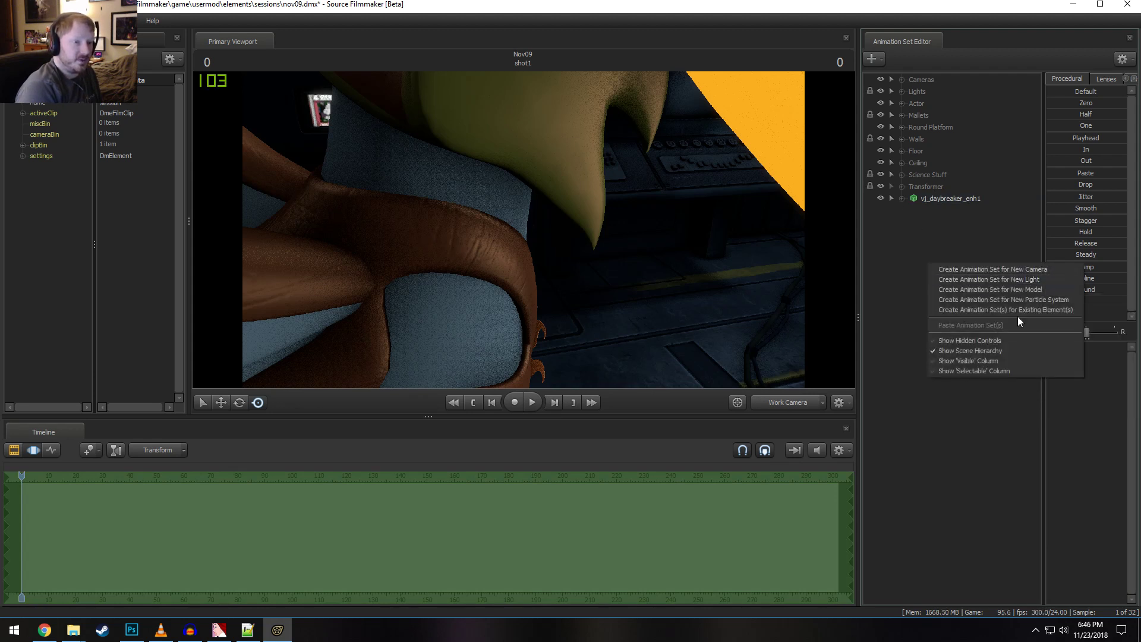
pyautogui.click(1010, 286)
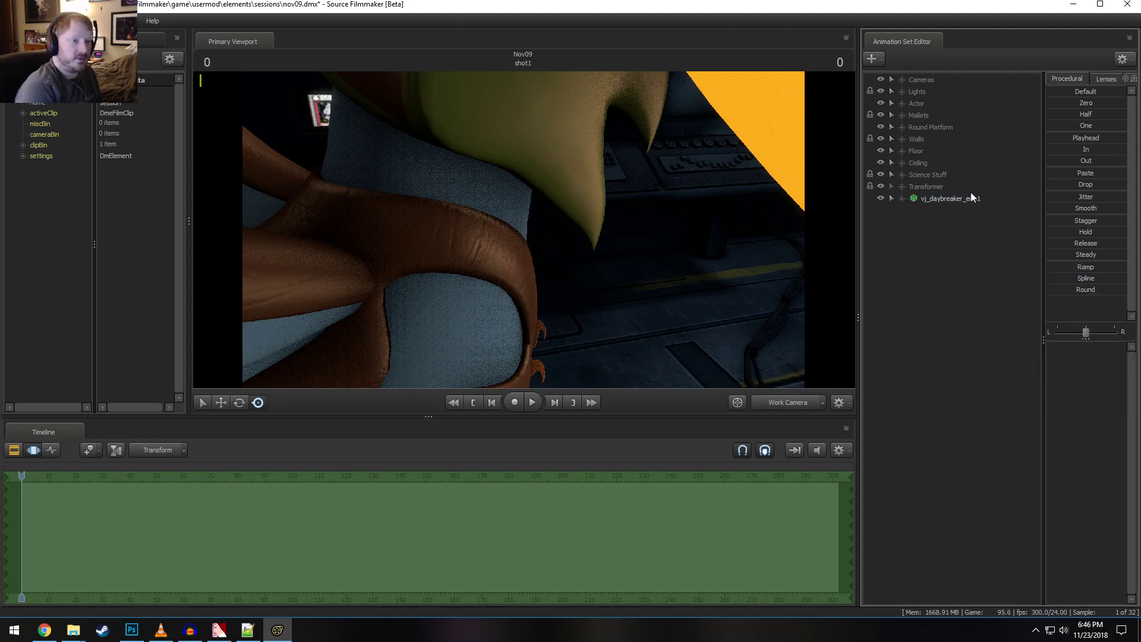
pyautogui.click(905, 92)
pyautogui.click(935, 222)
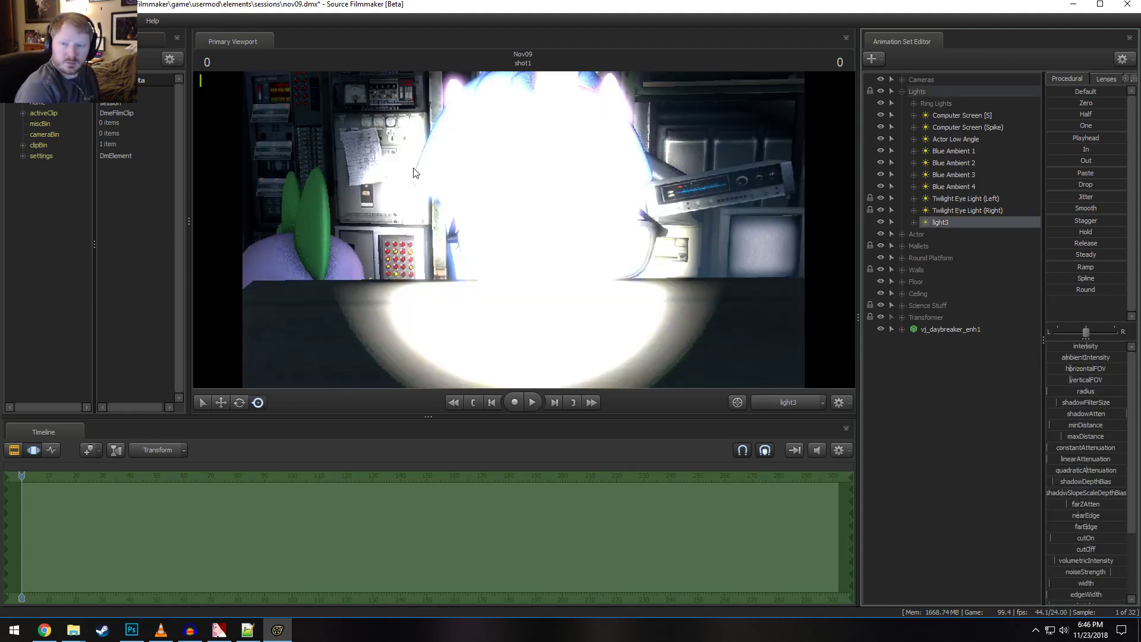
# Aim the new light at Daybreaker's chest from the front, lower its intensity and bring it closer
pyautogui.moveTo(489, 201); pyautogui.dragTo(548, 236)
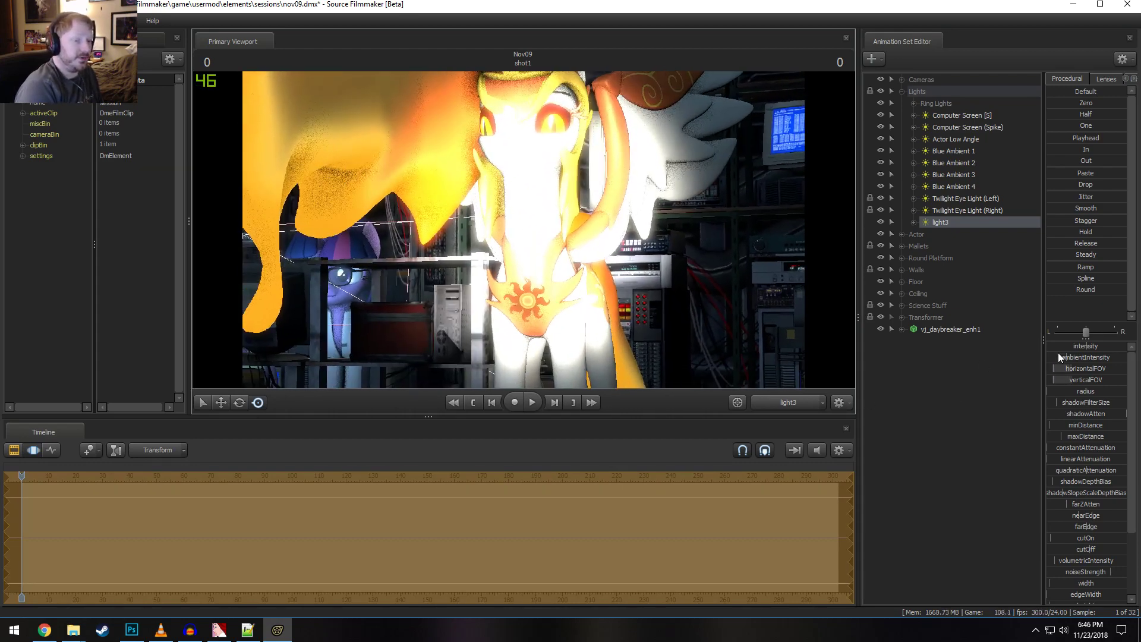
pyautogui.moveTo(1093, 350); pyautogui.dragTo(1052, 349)
pyautogui.moveTo(743, 333); pyautogui.dragTo(781, 372)
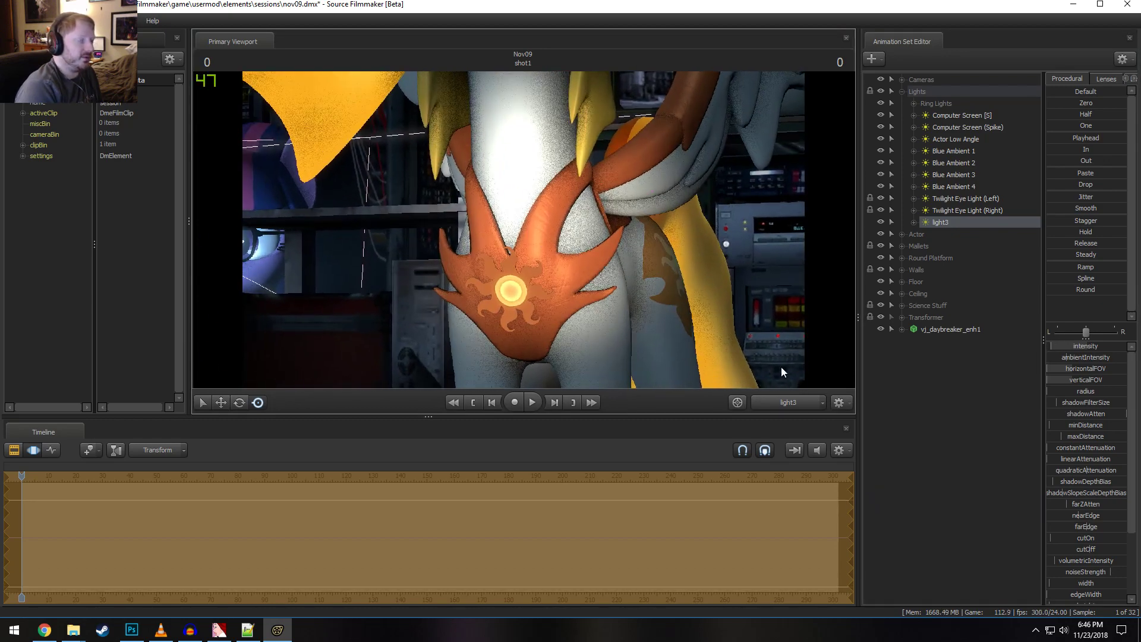
# Return to the Work Camera and examine the surface detail of Daybreaker's lit chestplate from the side
pyautogui.click(794, 404)
pyautogui.moveTo(713, 262); pyautogui.dragTo(570, 283)
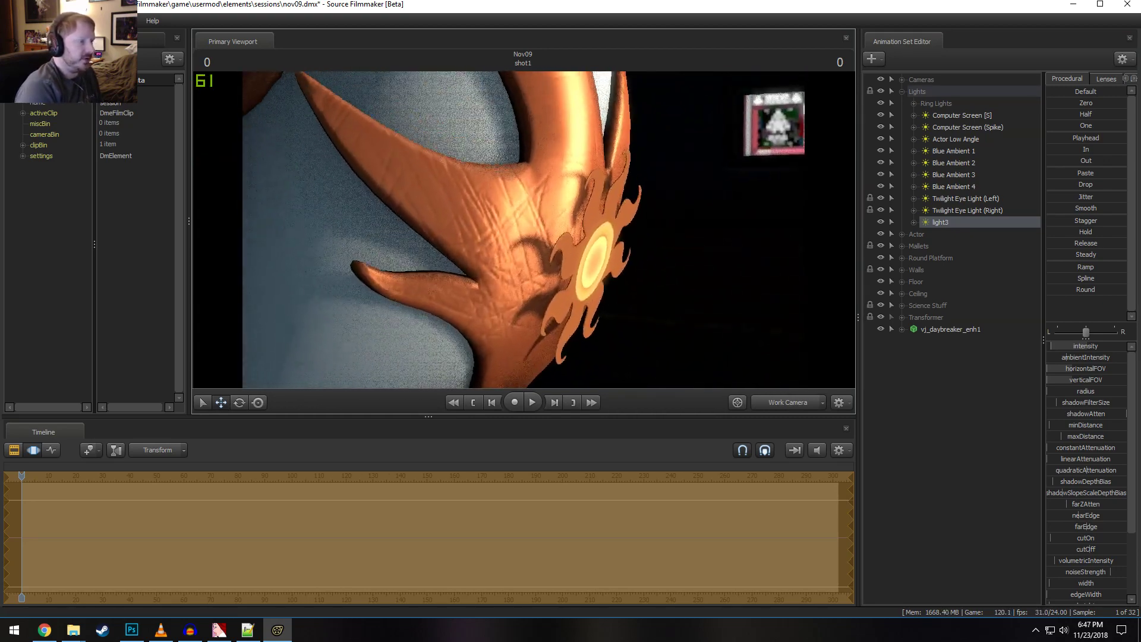
pyautogui.moveTo(523, 235)
pyautogui.mouseDown()
pyautogui.moveTo(505, 227)
pyautogui.moveTo(523, 229)
pyautogui.mouseUp()
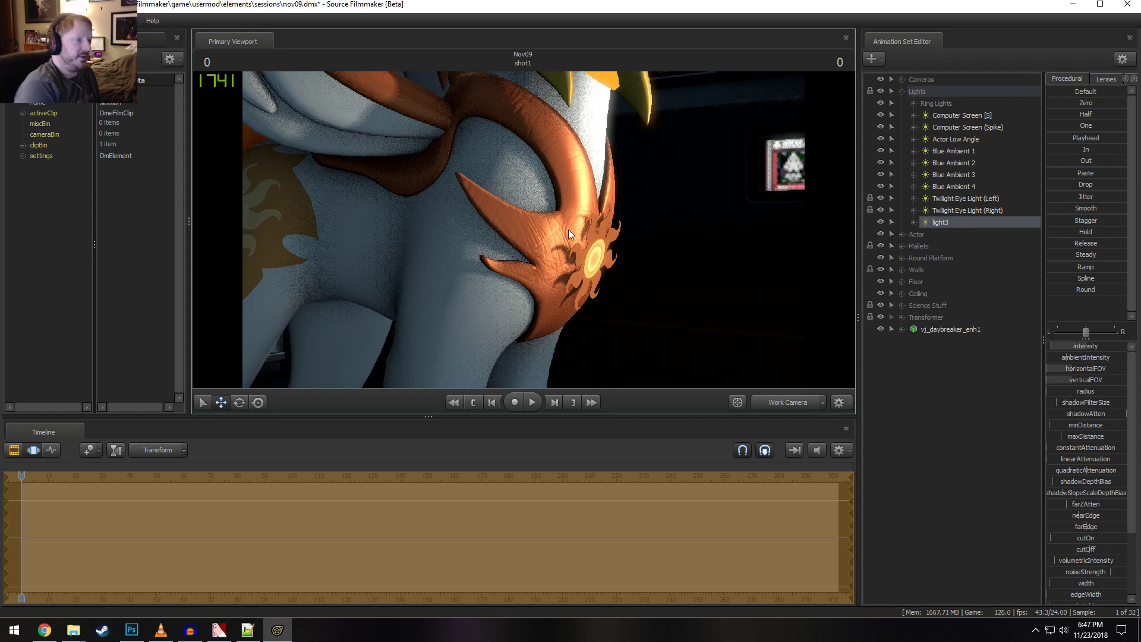
# Add override materials to vj_daybreaker_enh1 and show its model in the Element Viewer
pyautogui.click(952, 327)
pyautogui.rightClick(953, 327)
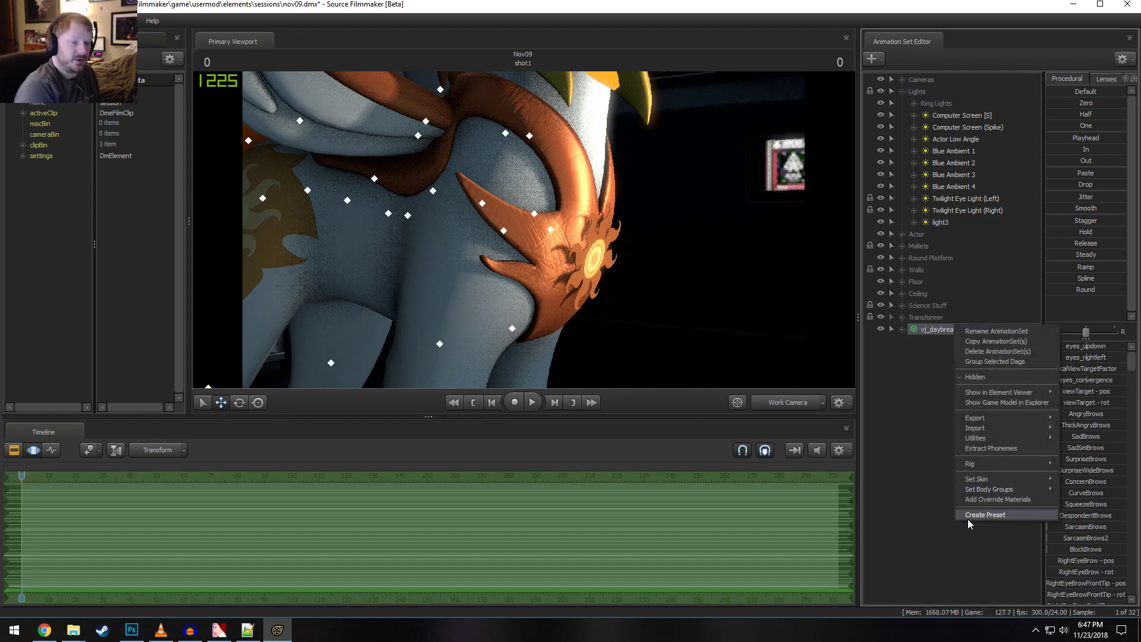
pyautogui.click(980, 499)
pyautogui.rightClick(942, 333)
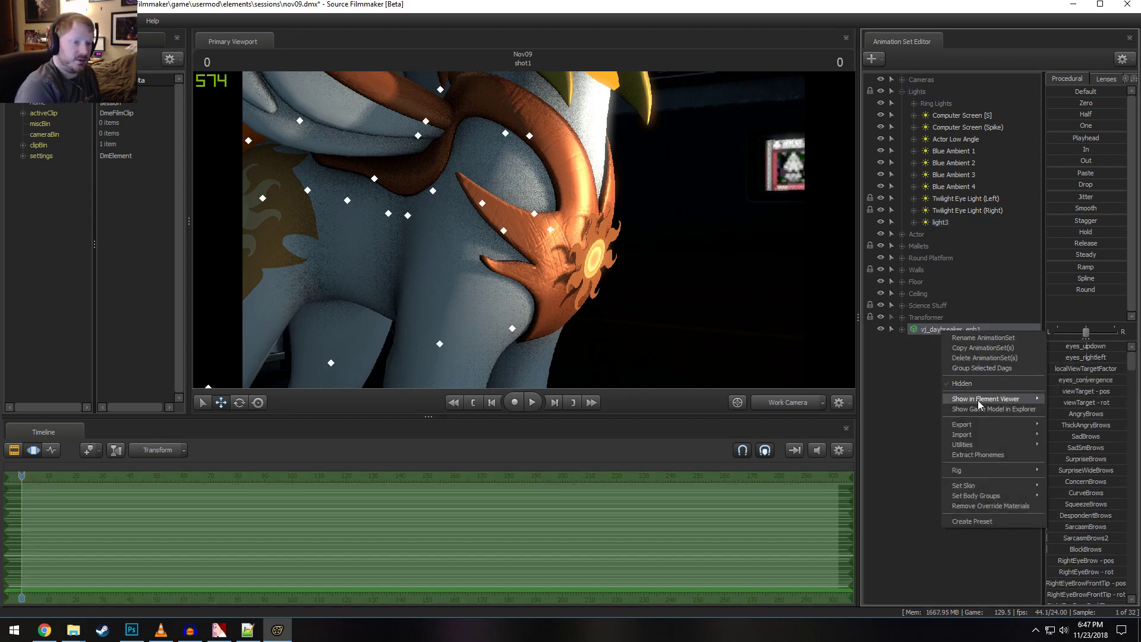
pyautogui.click(1063, 411)
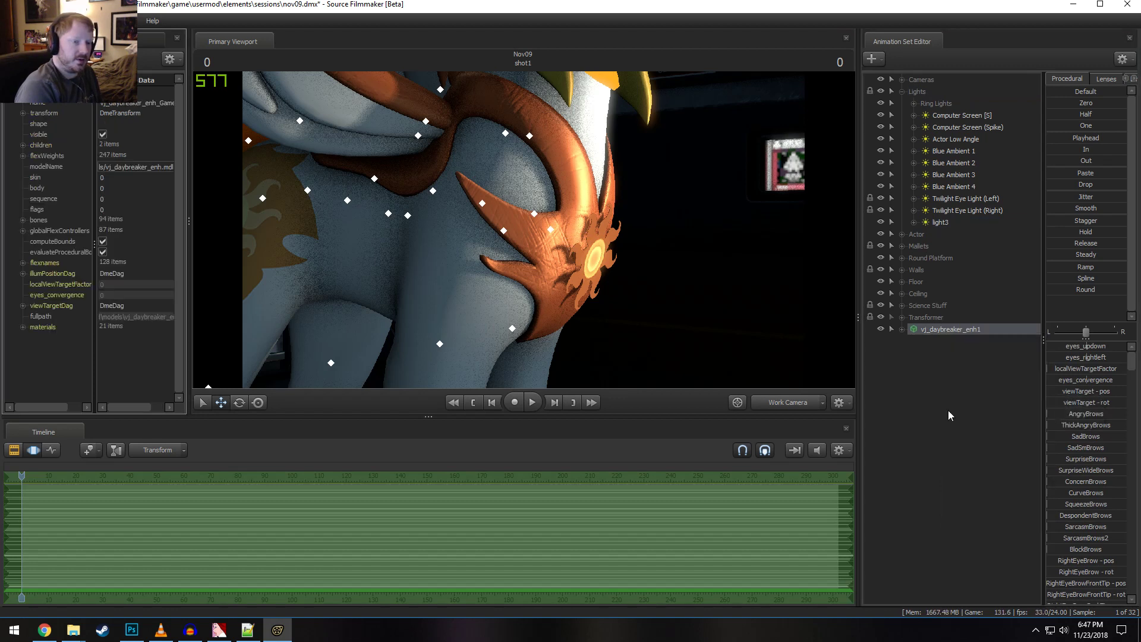
# Expand the model's chestplate material and copy its mtlName path
pyautogui.click(22, 326)
pyautogui.scroll(-5, 30, 330)
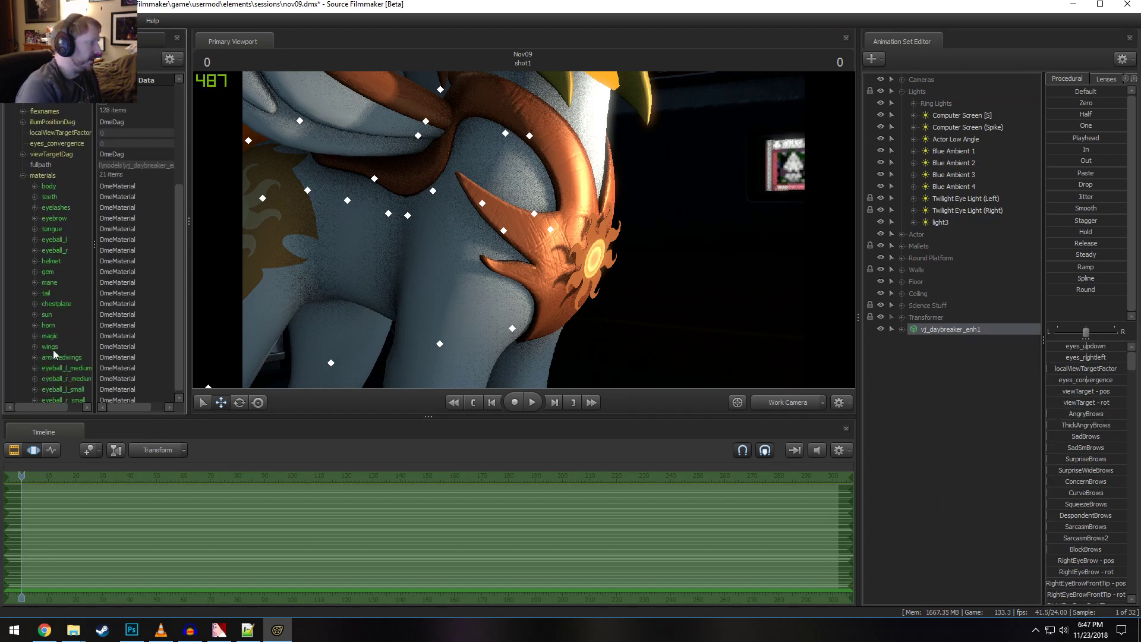
pyautogui.click(34, 304)
pyautogui.rightClick(66, 303)
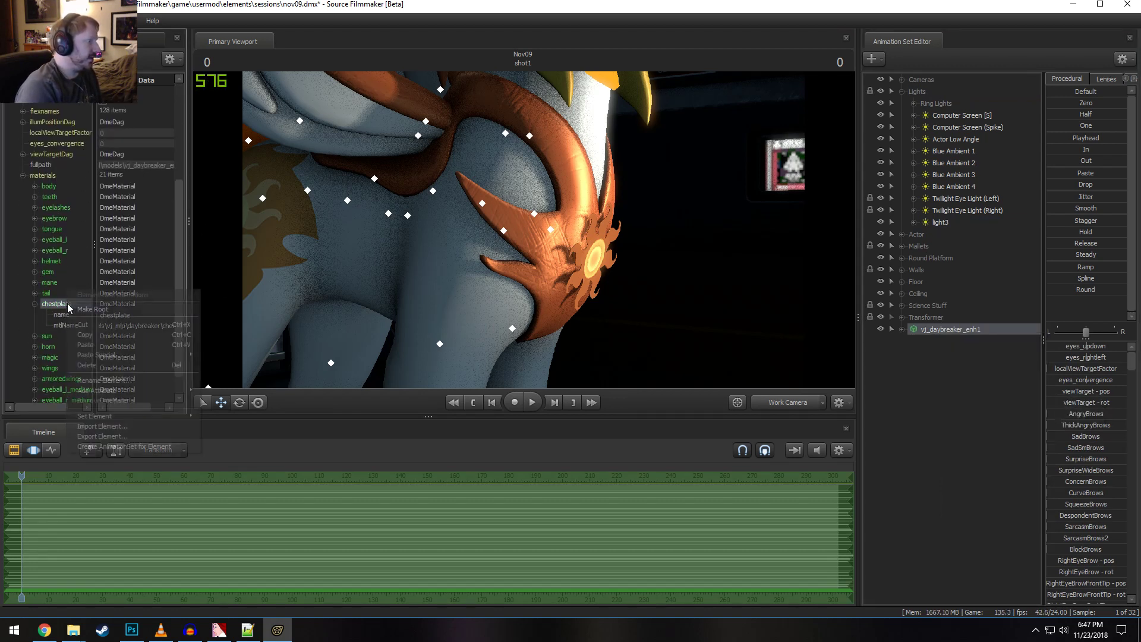
pyautogui.click(65, 325)
pyautogui.doubleClick(160, 325)
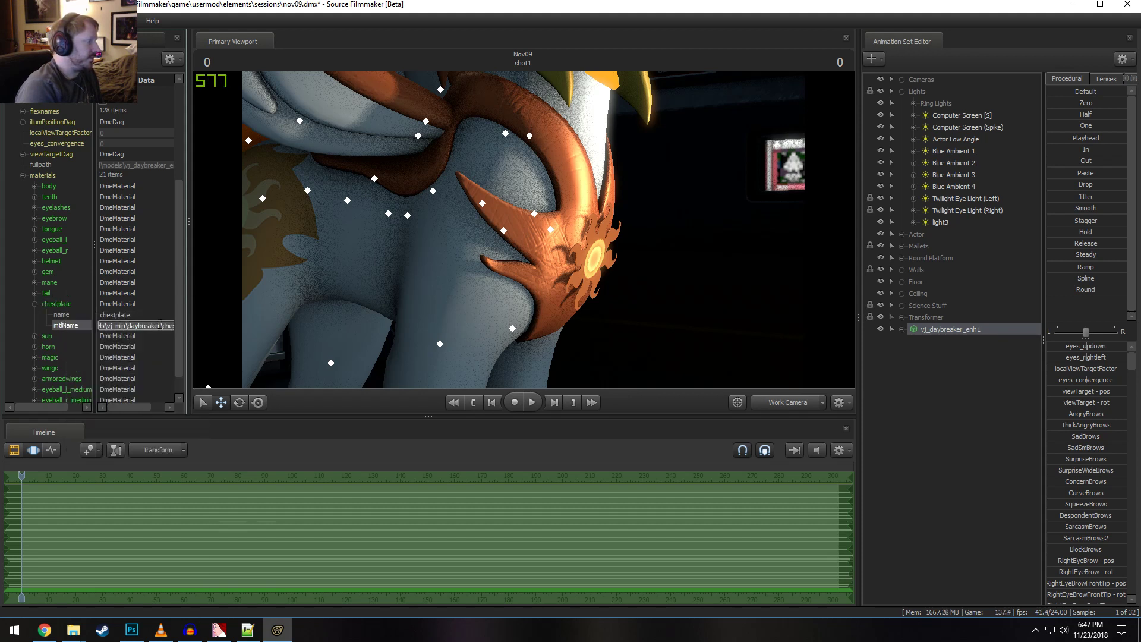
# Show the Daybreaker game model in Explorer and go to the usermod\materials folder
pyautogui.rightClick(975, 330)
pyautogui.moveTo(1029, 397)
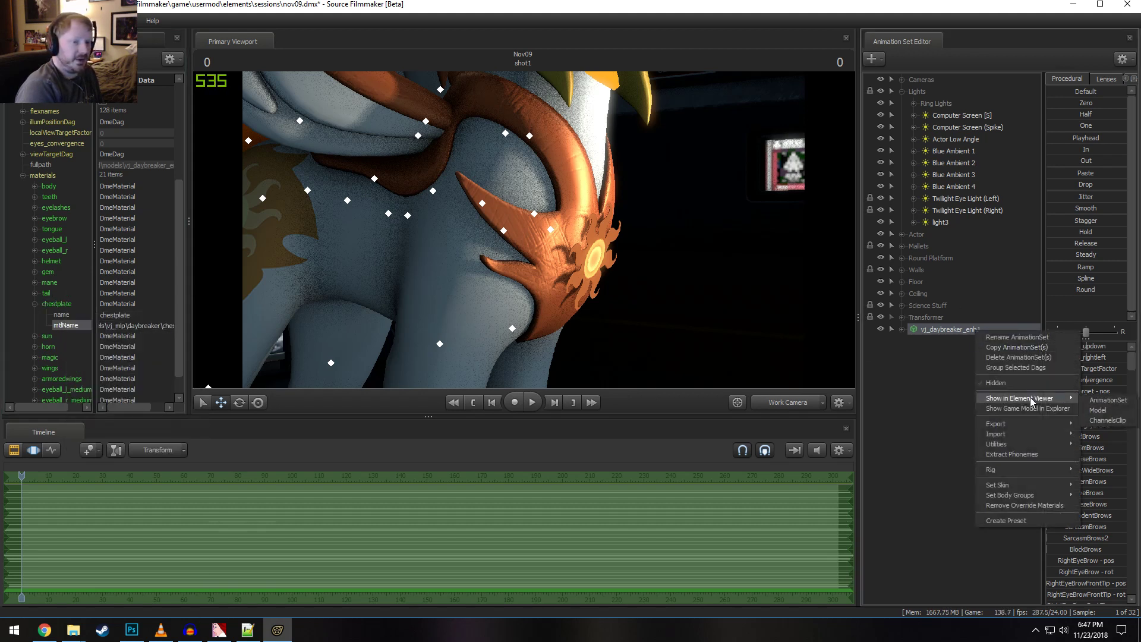
pyautogui.click(1034, 408)
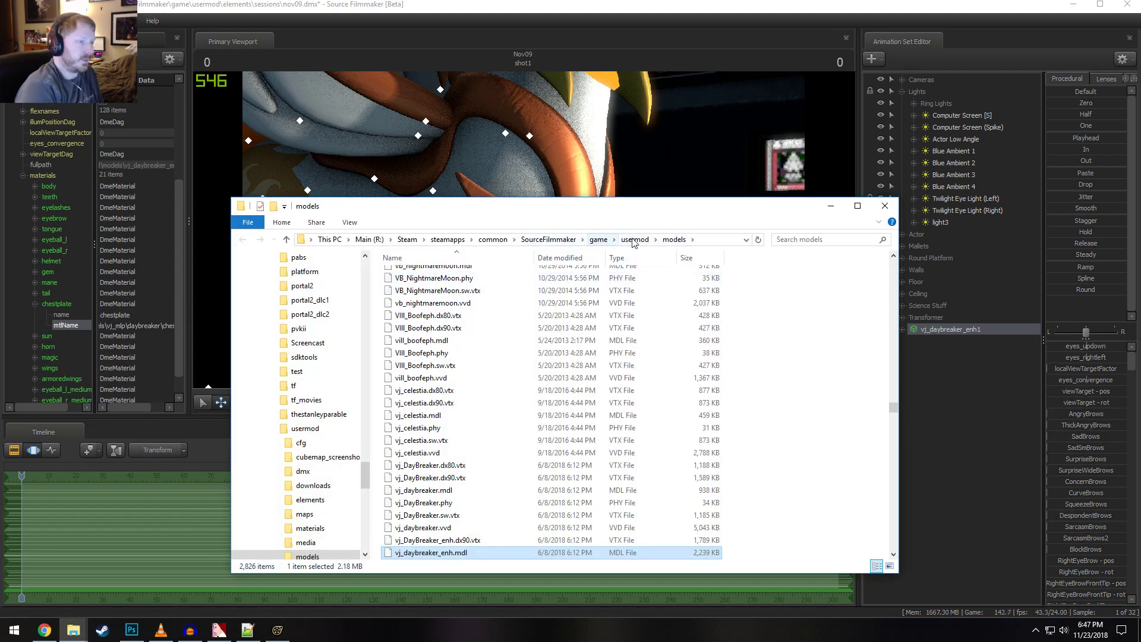
pyautogui.click(634, 239)
pyautogui.doubleClick(409, 350)
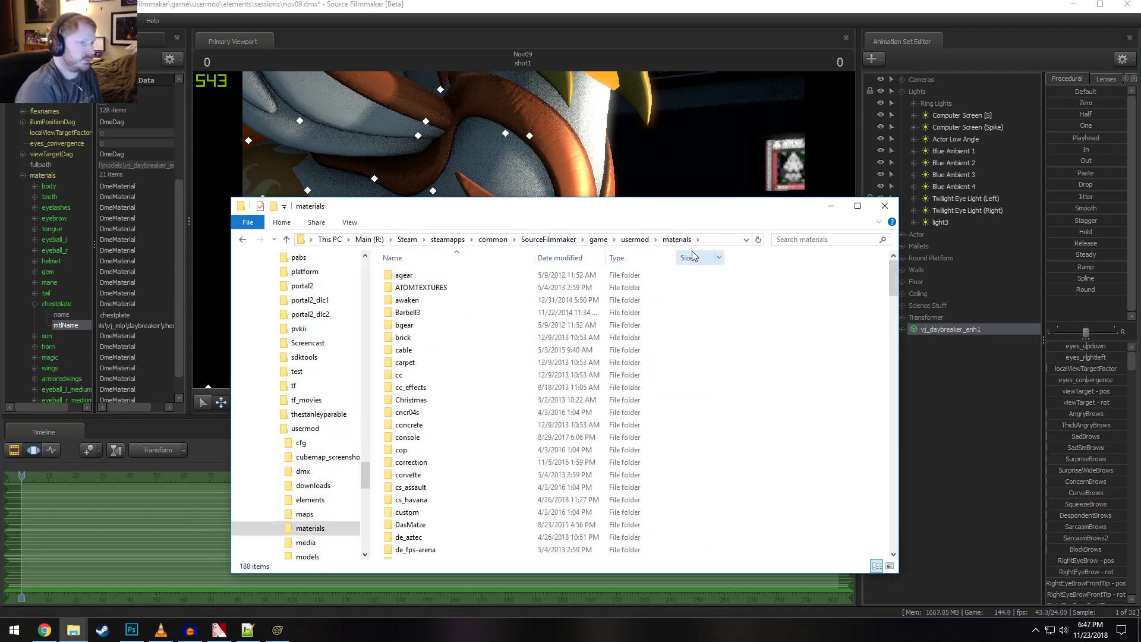
# Open the models\vj_mlp\daybreaker subfolder using the material path without chestplate, and locate the Chestplate files
pyautogui.click(707, 241)
pyautogui.write('\\models\\vj_mlp\\daybreaker\\chestplate')
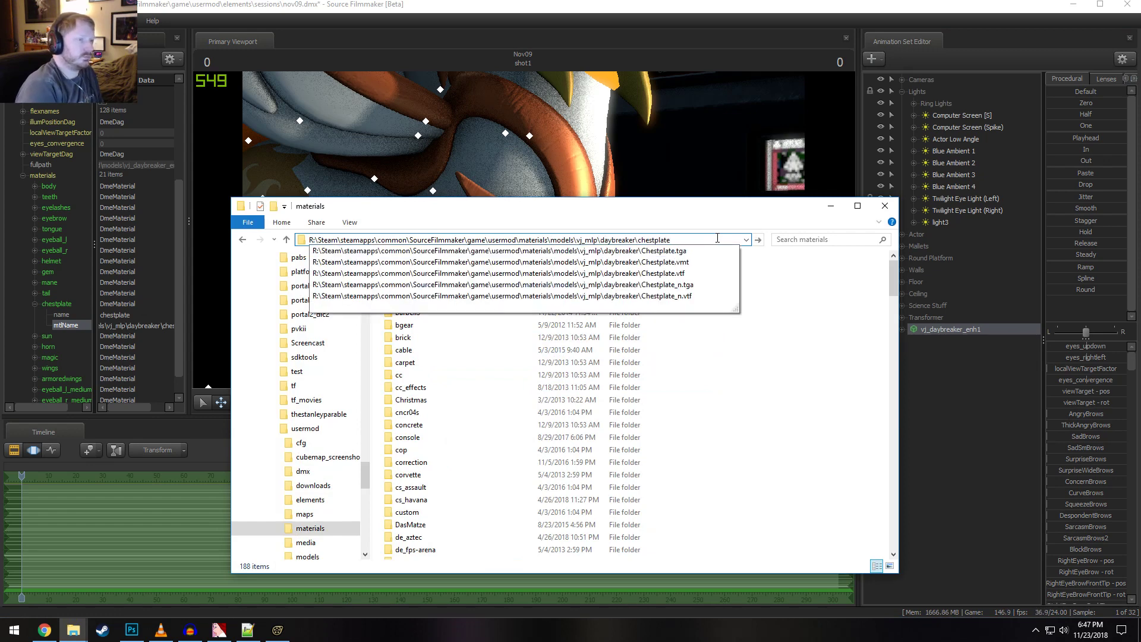
pyautogui.press('BackSpace')
pyautogui.press('BackSpace')
pyautogui.press('BackSpace')
pyautogui.press('BackSpace')
pyautogui.press('BackSpace')
pyautogui.press('BackSpace')
pyautogui.press('BackSpace')
pyautogui.press('BackSpace')
pyautogui.press('BackSpace')
pyautogui.press('BackSpace')
pyautogui.press('Return')
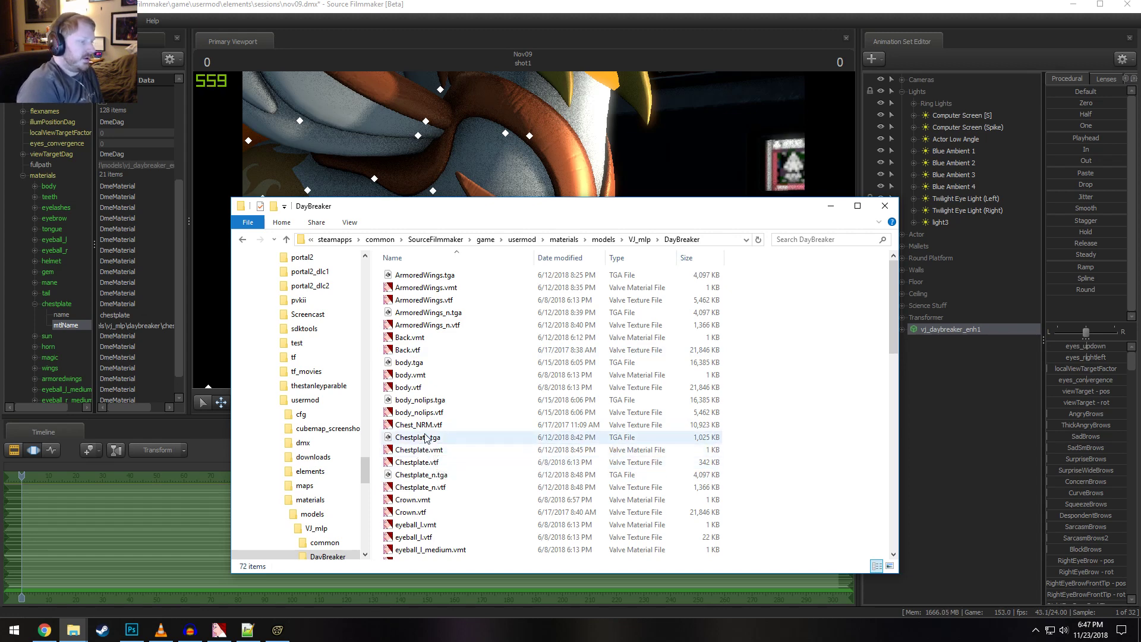
pyautogui.scroll(-1, 433, 464)
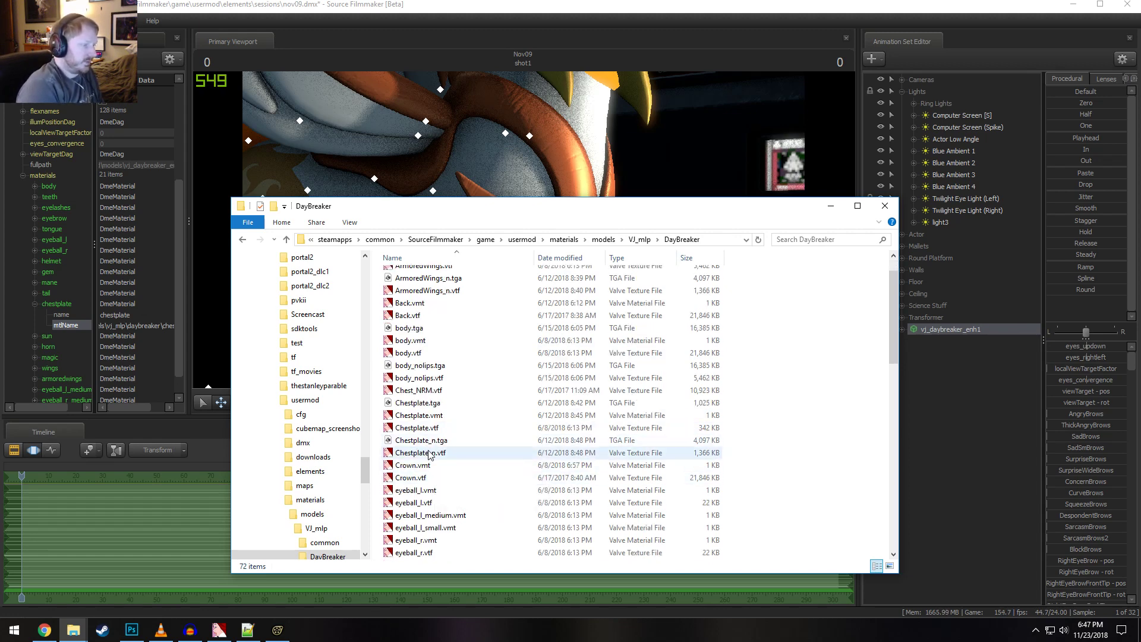
# View the Chestplate_n.vtf normal map in VTFEdit and close it
pyautogui.doubleClick(422, 453)
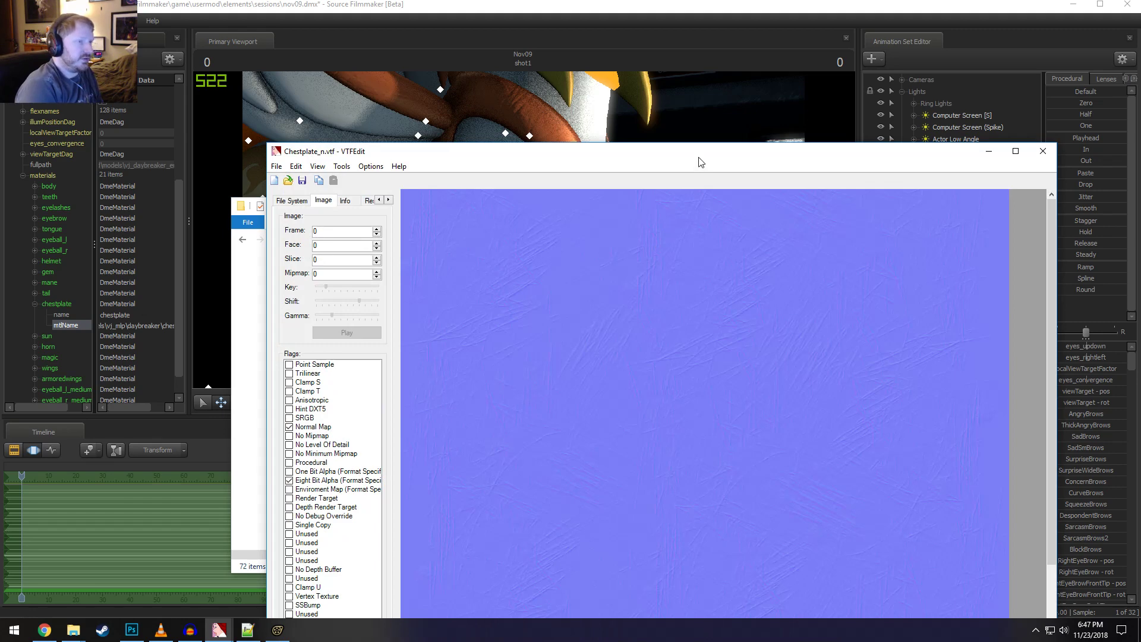
pyautogui.moveTo(700, 159); pyautogui.dragTo(553, 49)
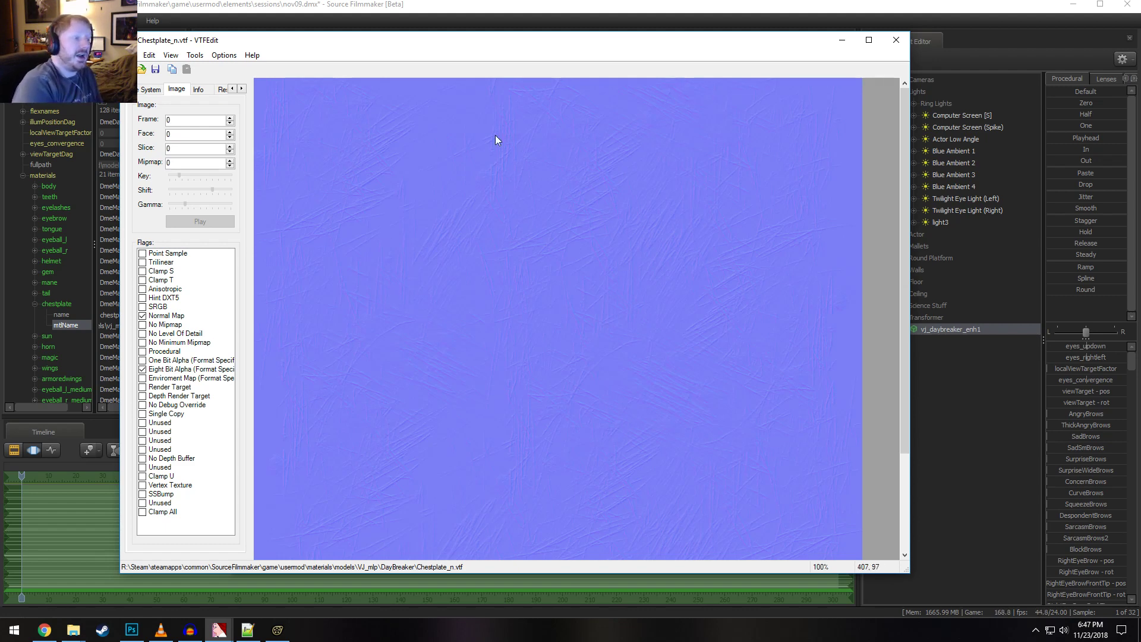
pyautogui.click(896, 39)
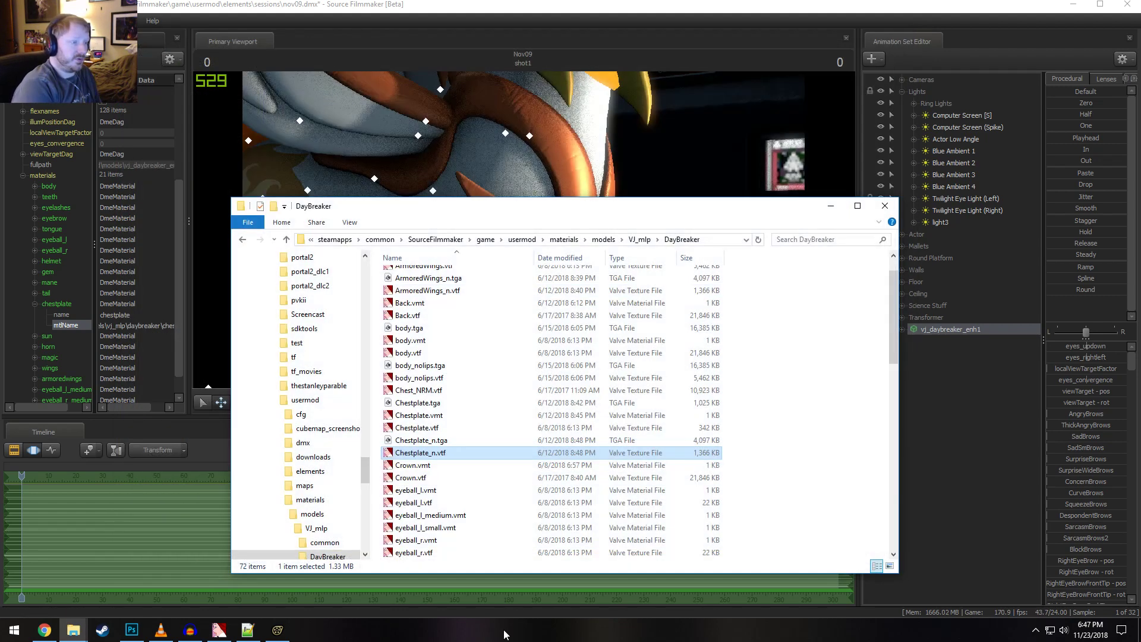
# Open the source image Chestplate_n.tga in Photoshop
pyautogui.doubleClick(433, 440)
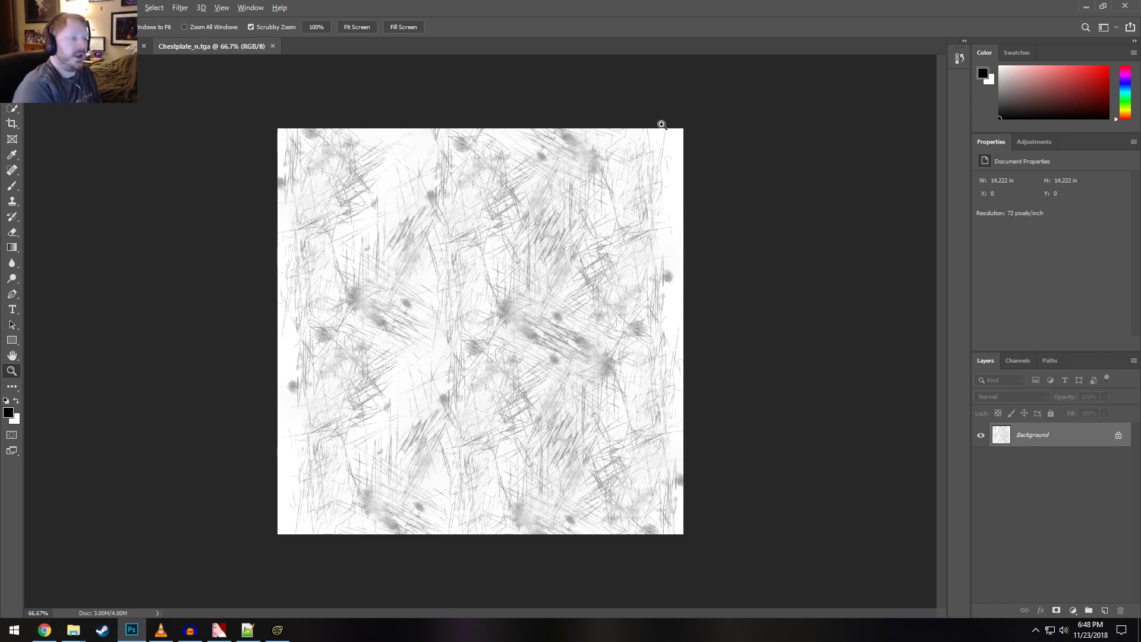
pyautogui.hotkey('alt', 'Tab')
pyautogui.hotkey('alt', 'Tab')
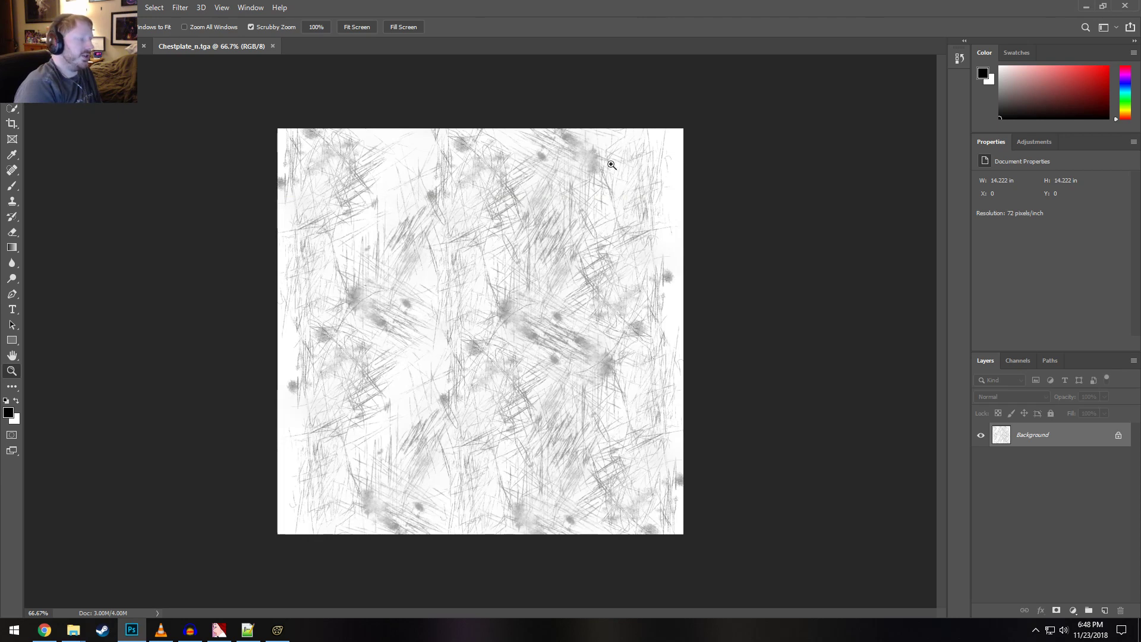
# Check the Chestplate_n.tga canvas size in pixels without changing it
pyautogui.moveTo(209, 631)
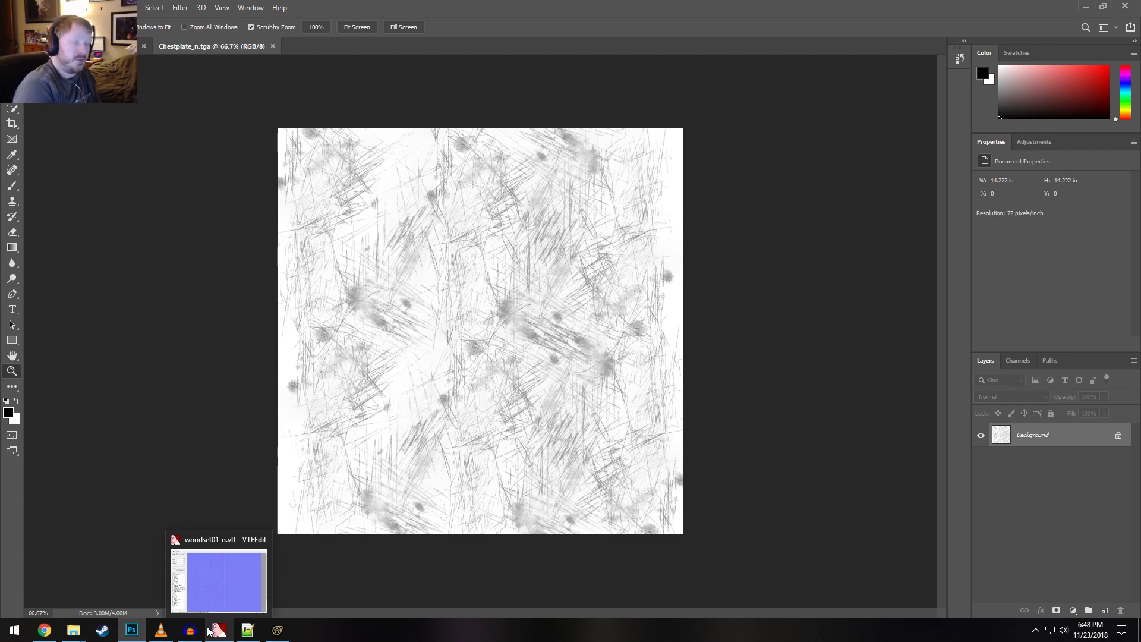
pyautogui.click(102, 7)
pyautogui.moveTo(76, 7)
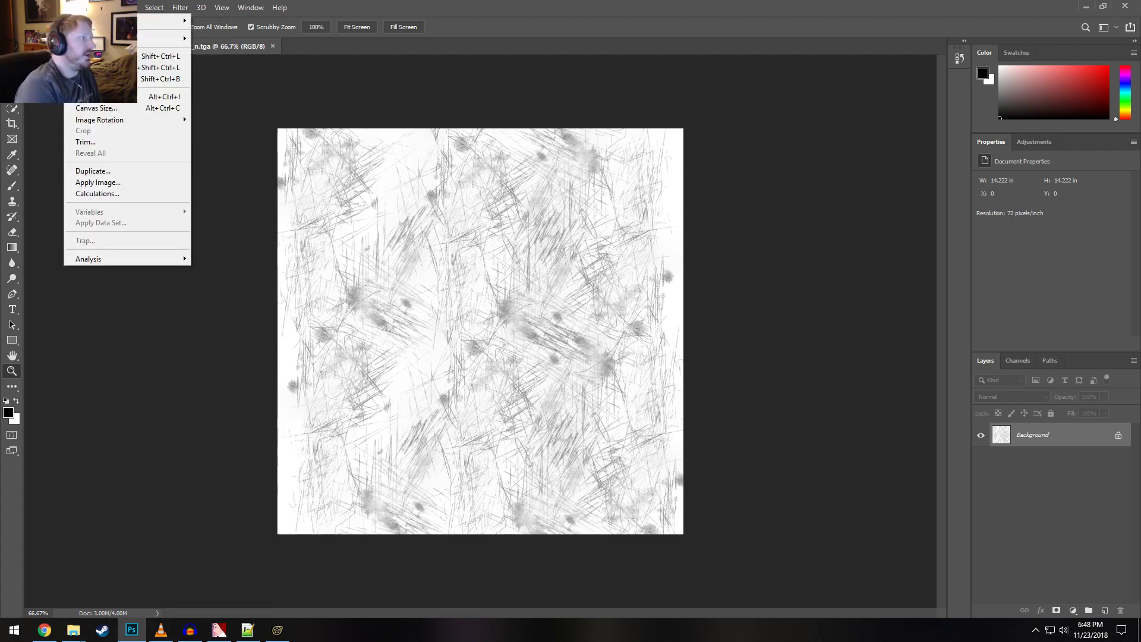
pyautogui.click(87, 109)
pyautogui.click(593, 203)
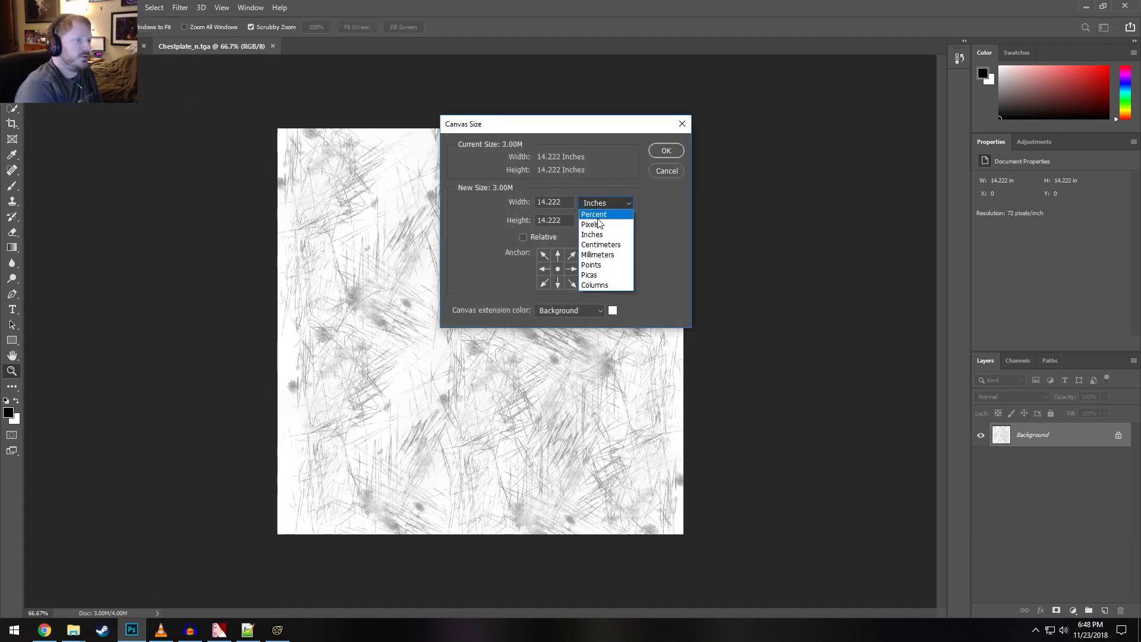
pyautogui.click(599, 224)
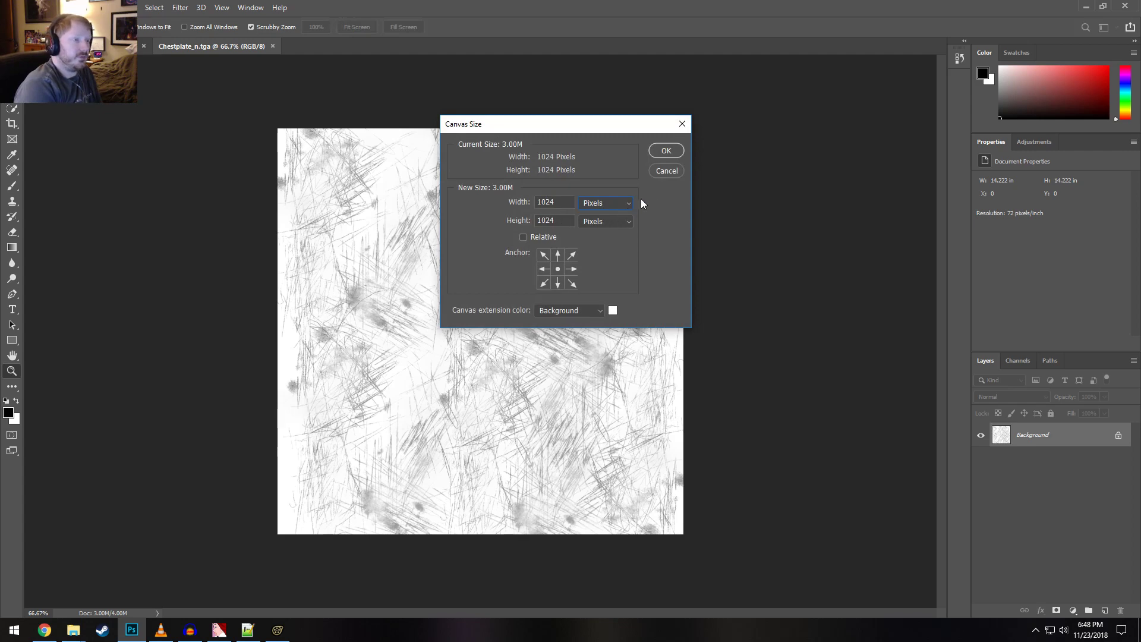
pyautogui.click(660, 173)
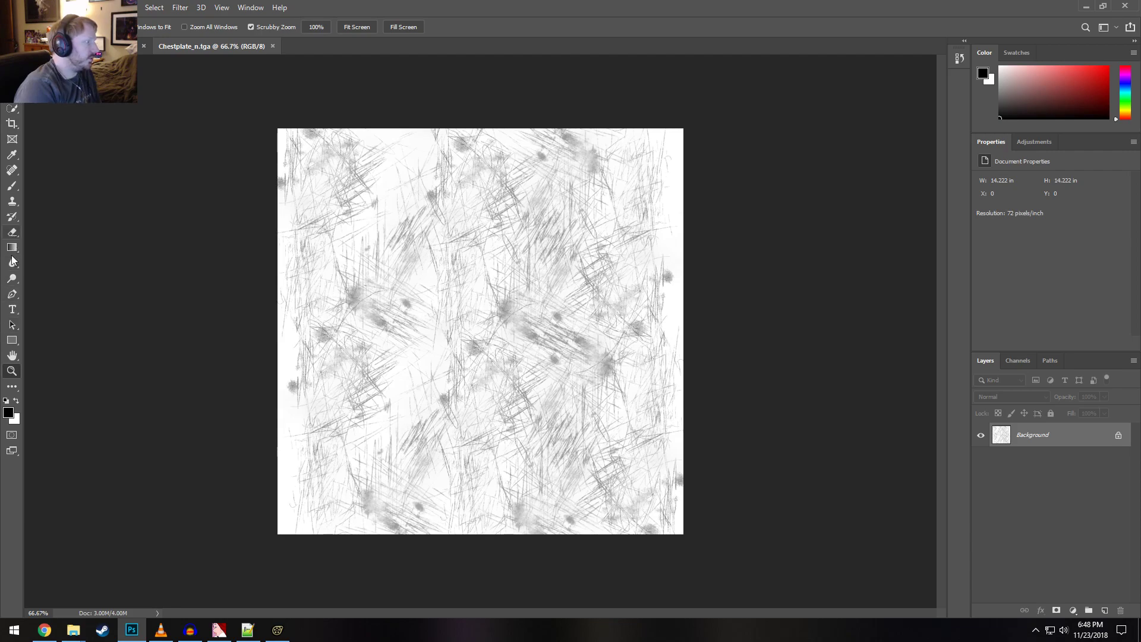
# Examine the scratches and smudges in the Chestplate_n.tga texture up close and as a whole
pyautogui.click(415, 297)
pyautogui.click(419, 296)
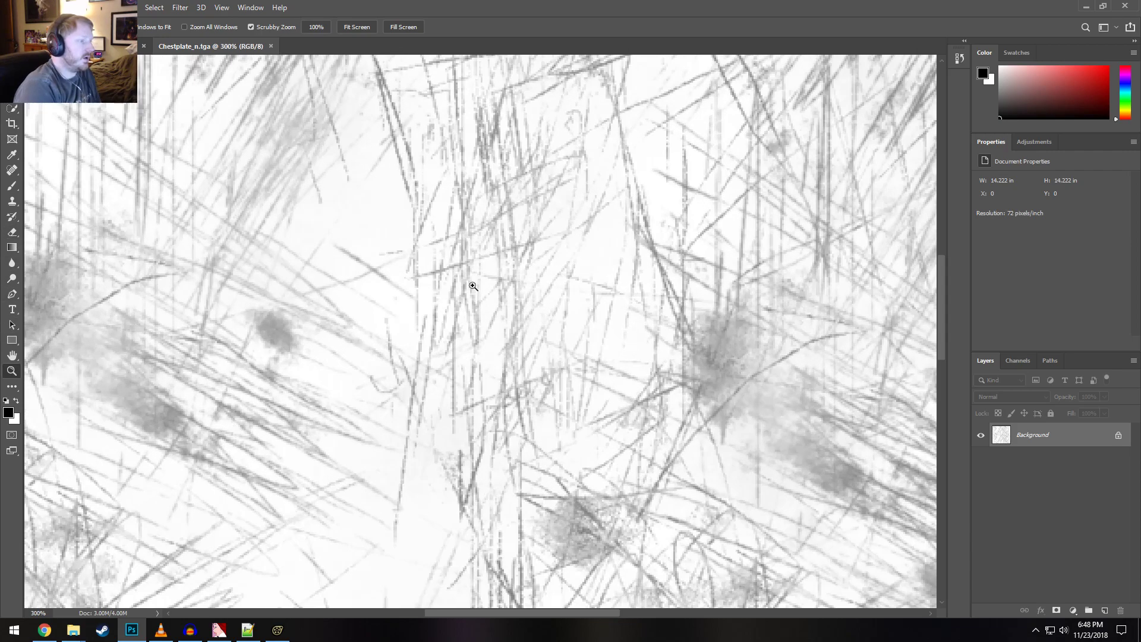
pyautogui.click(509, 295)
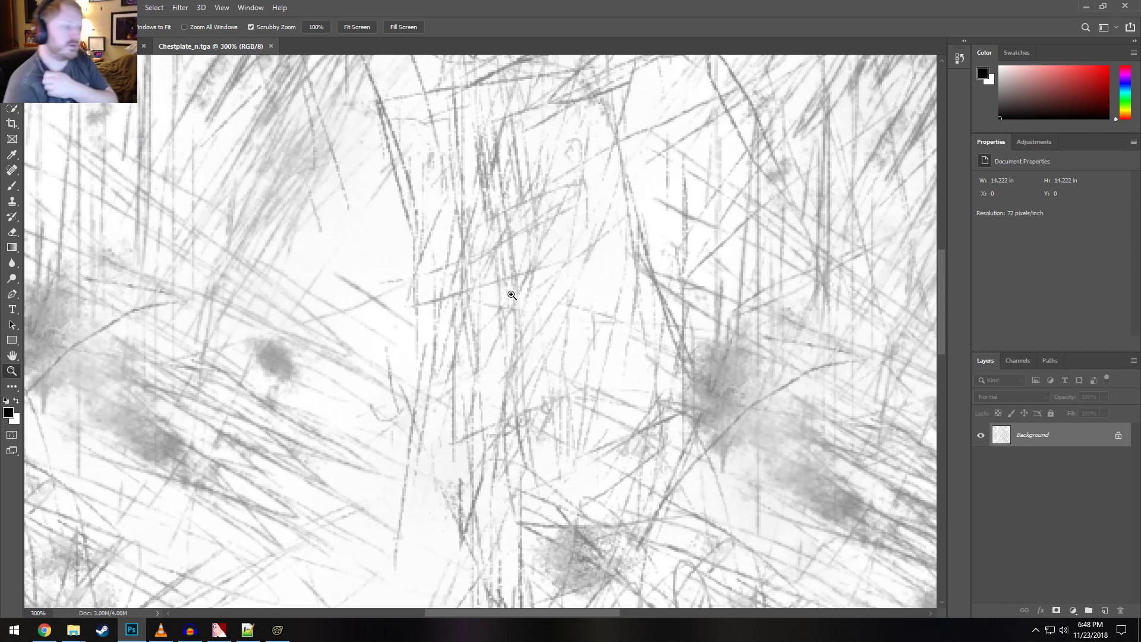
pyautogui.scroll(-3, 511, 295)
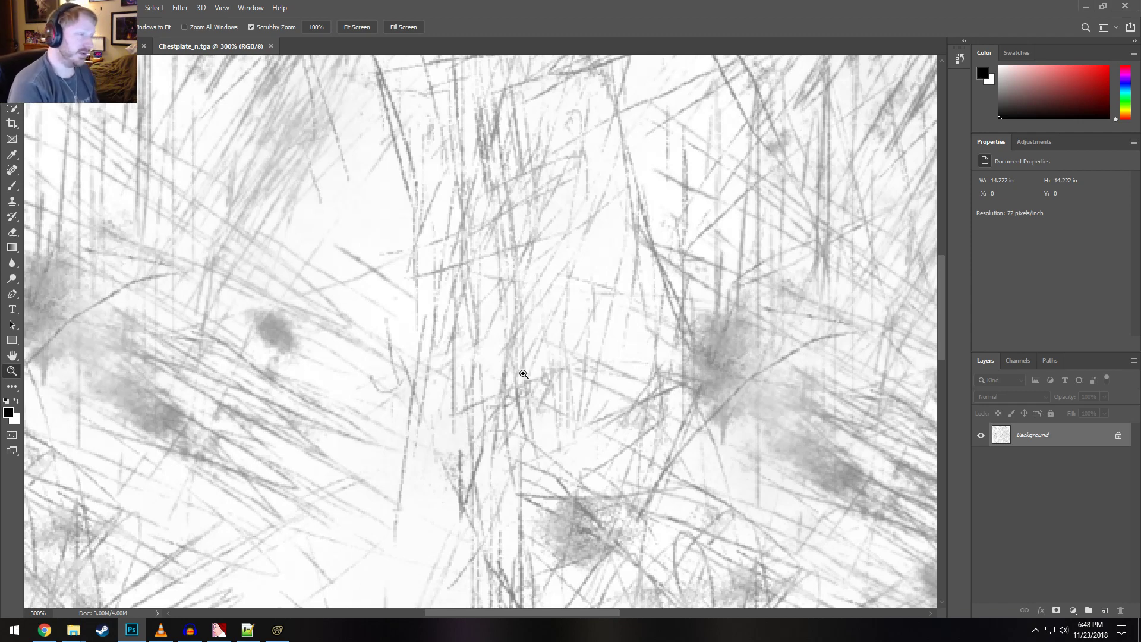
pyautogui.click(493, 304)
pyautogui.keyDown('alt'); pyautogui.click(490, 300); pyautogui.keyUp('alt')
pyautogui.keyDown('alt'); pyautogui.click(491, 300); pyautogui.keyUp('alt')
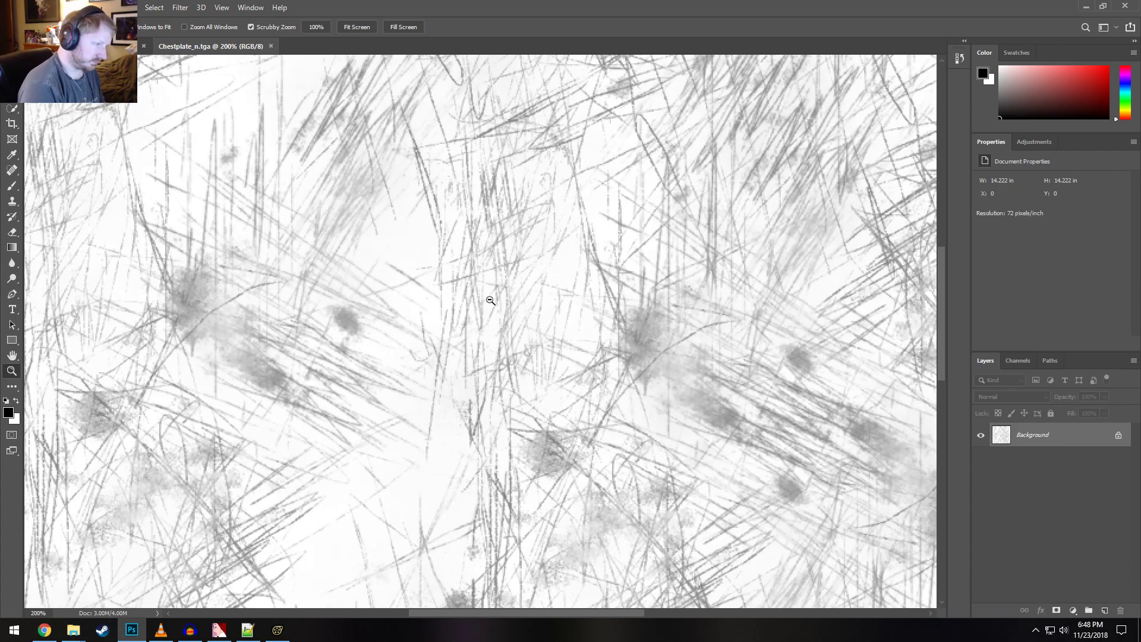
pyautogui.keyDown('alt'); pyautogui.click(490, 300); pyautogui.keyUp('alt')
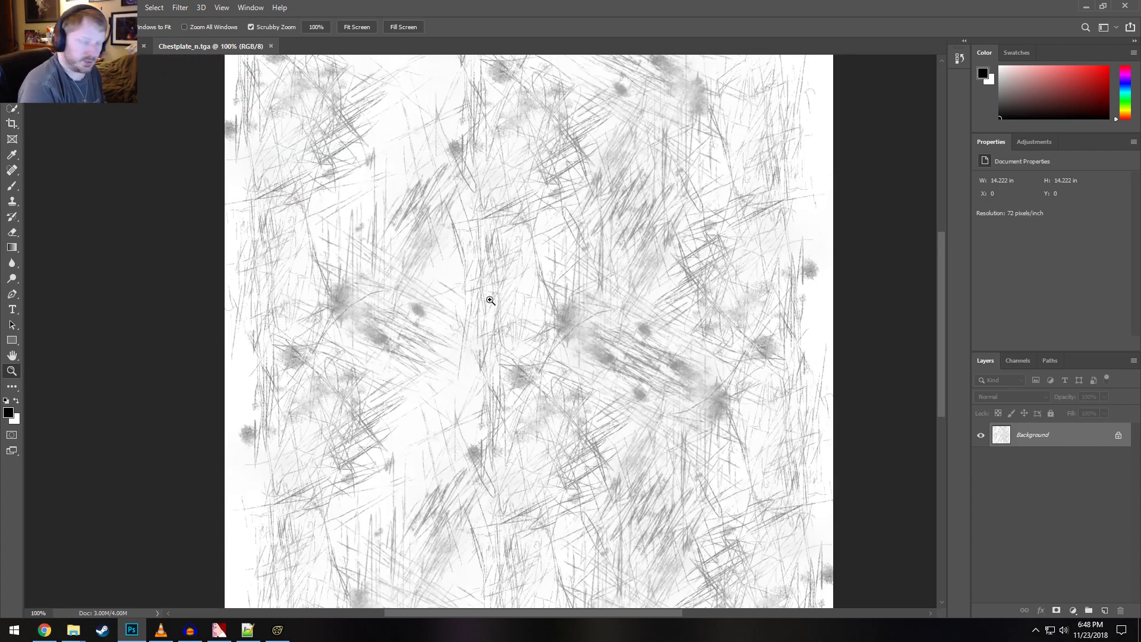
pyautogui.scroll(4, 506, 306)
pyautogui.click(456, 220)
pyautogui.click(541, 239)
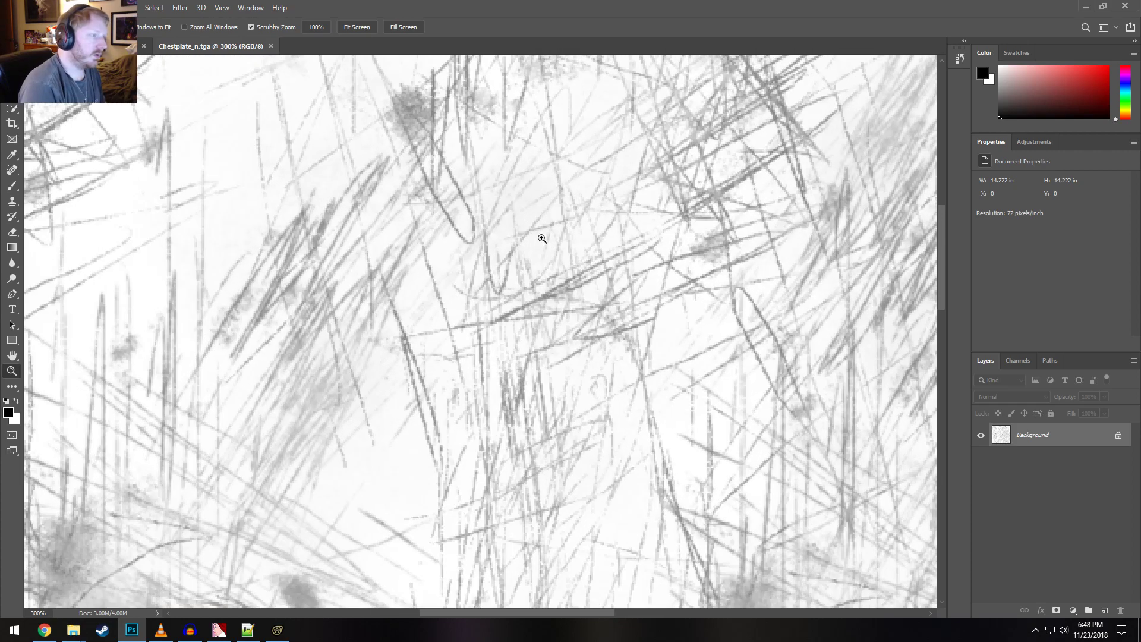
pyautogui.keyDown('alt'); pyautogui.click(542, 238); pyautogui.keyUp('alt')
pyautogui.keyDown('alt'); pyautogui.click(541, 238); pyautogui.keyUp('alt')
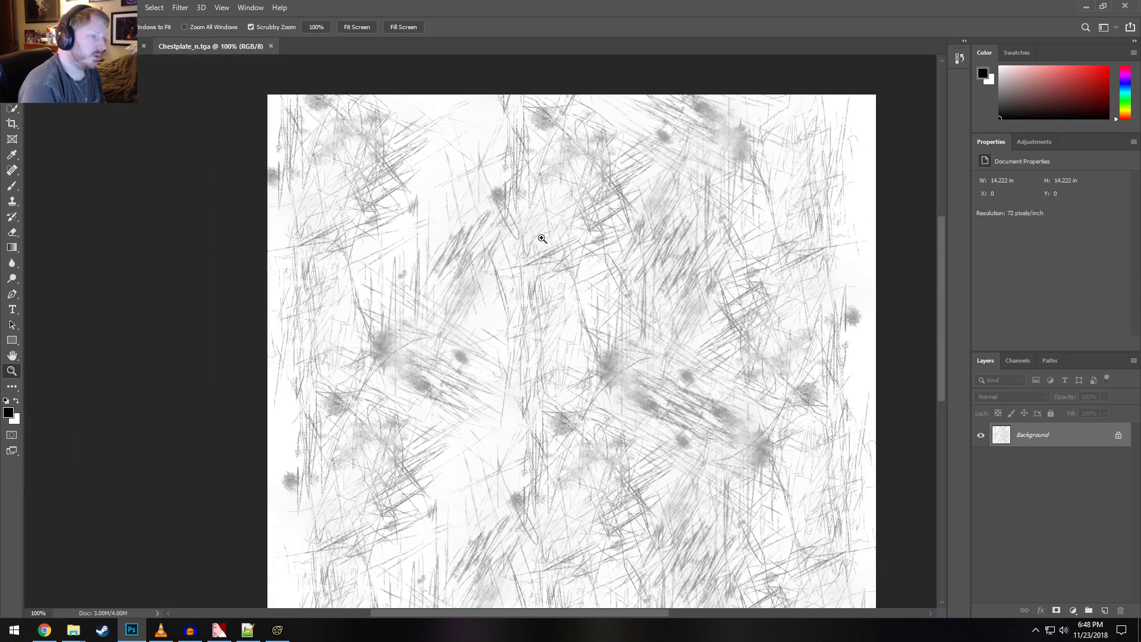
# Switch to Source Filmmaker and examine the scratched chestplate on the Daybreaker model from several angles and distances
pyautogui.click(280, 635)
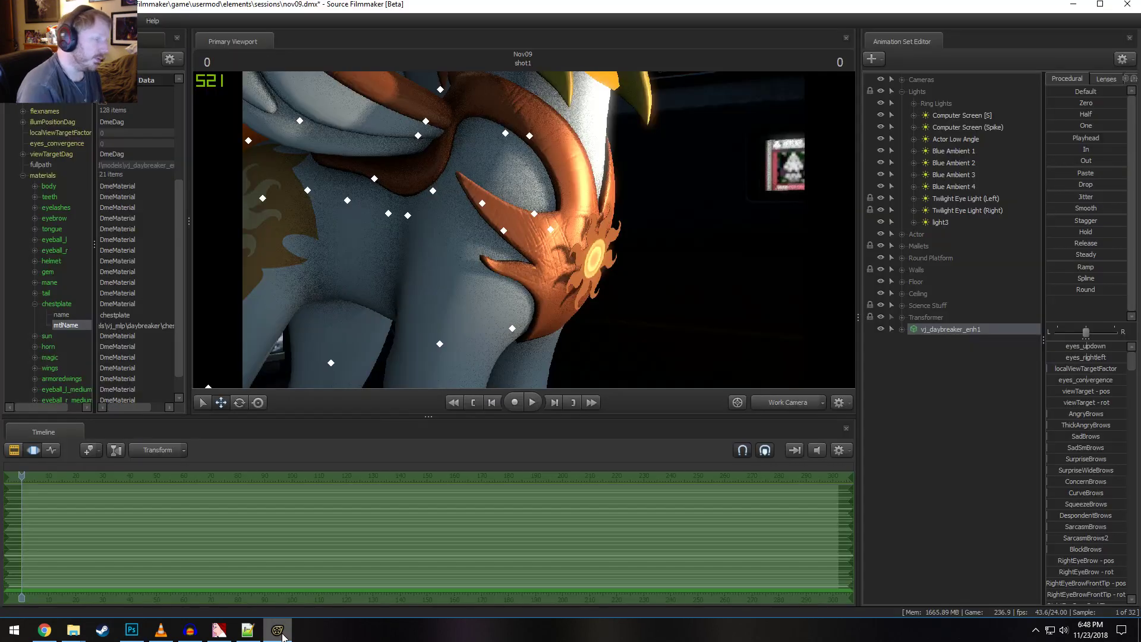
pyautogui.press('w')
pyautogui.moveTo(516, 285); pyautogui.dragTo(523, 230)
pyautogui.press('s')
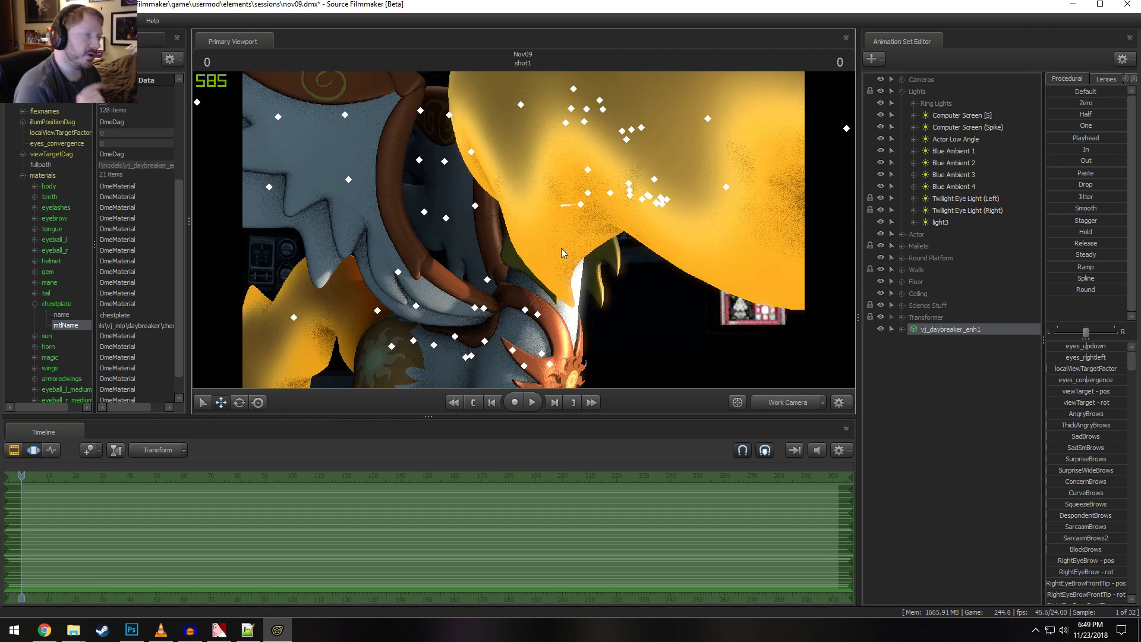
pyautogui.moveTo(561, 248); pyautogui.dragTo(524, 235)
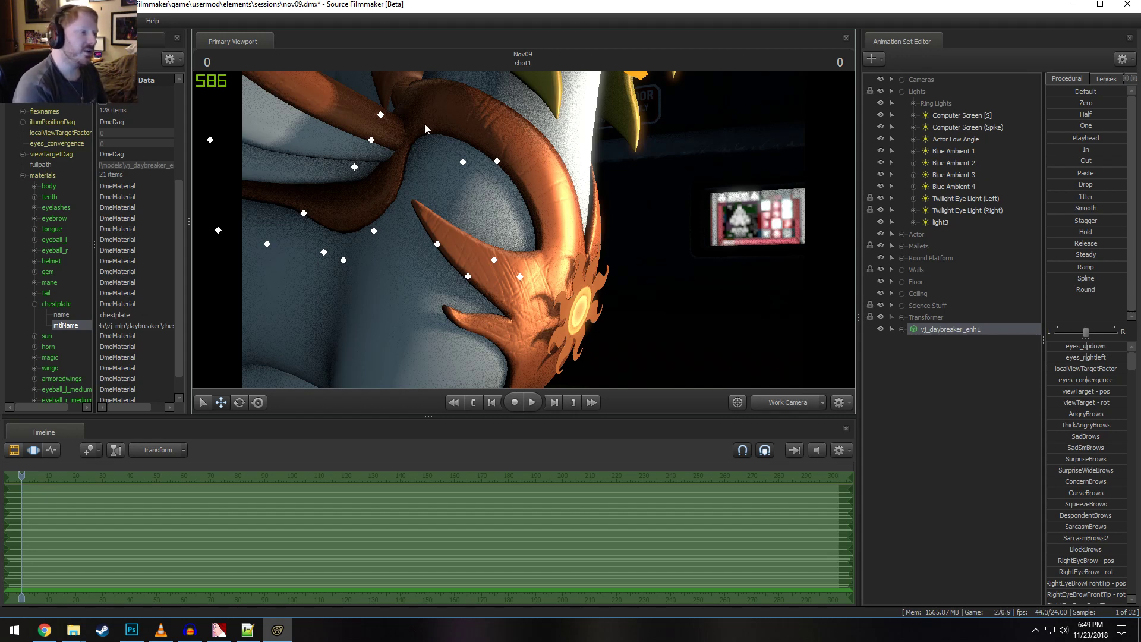
pyautogui.moveTo(425, 123); pyautogui.dragTo(416, 177)
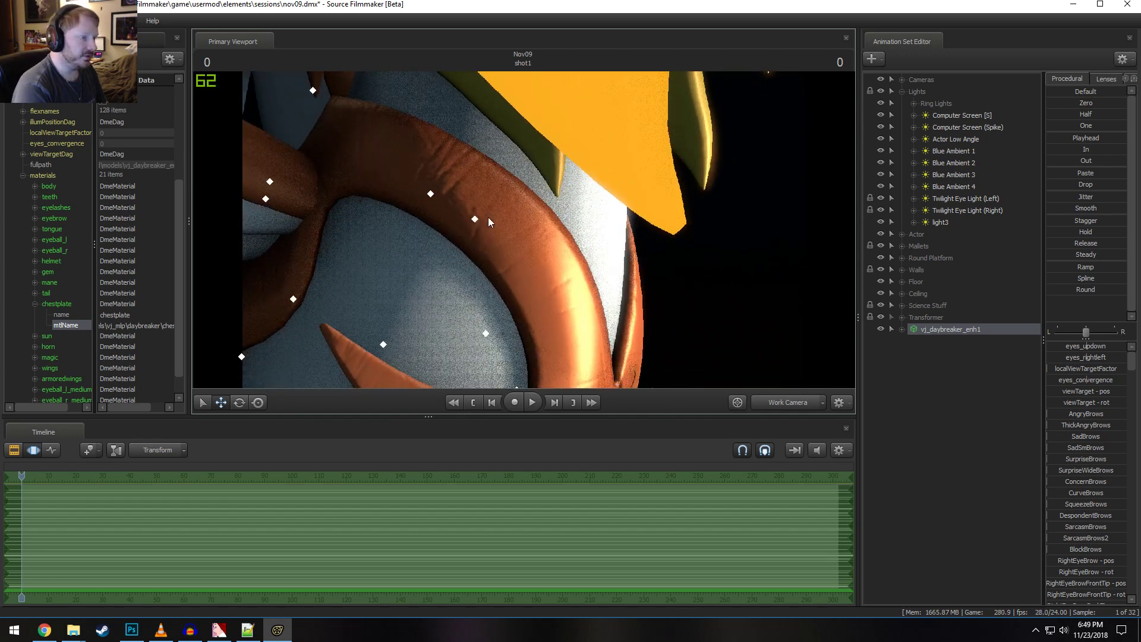
pyautogui.moveTo(579, 334); pyautogui.dragTo(520, 229)
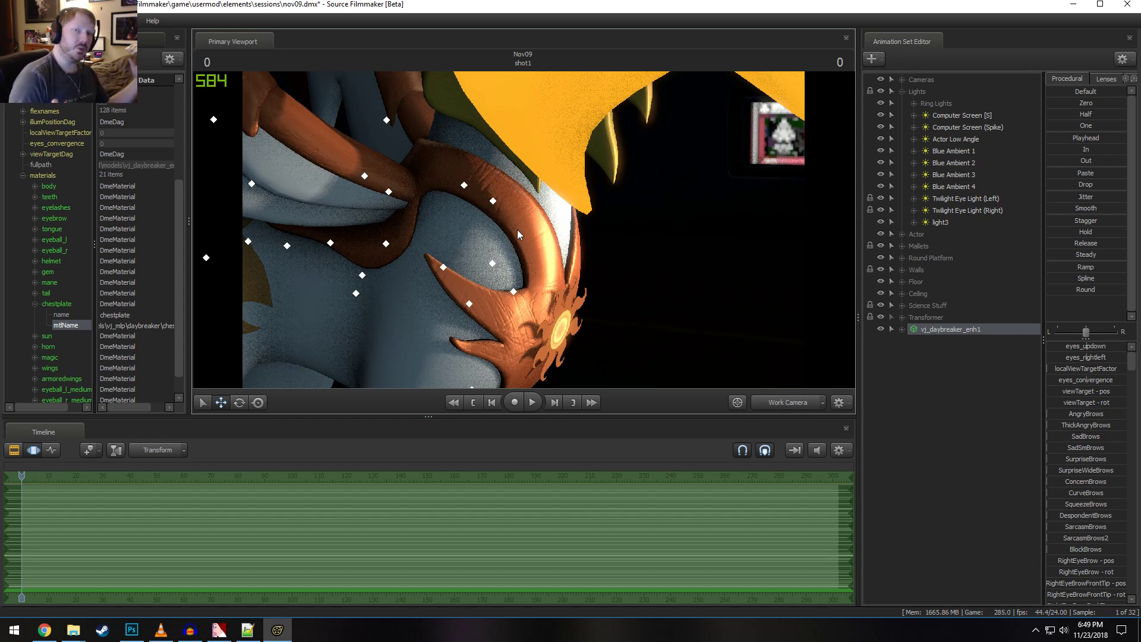
pyautogui.moveTo(489, 200); pyautogui.dragTo(523, 229)
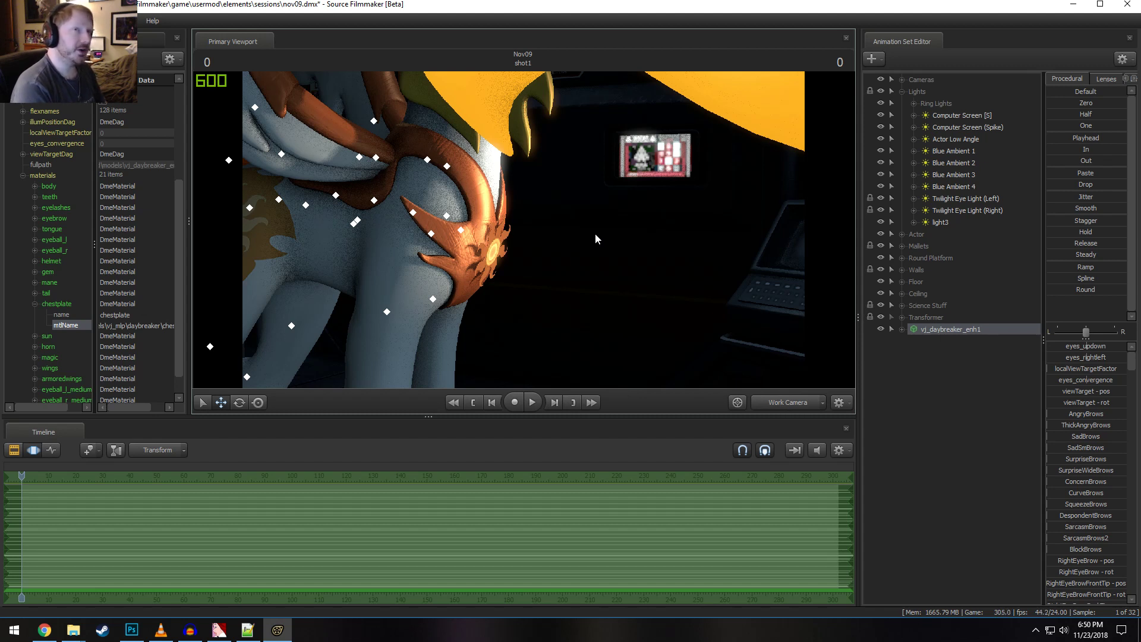
# Rotate the Daybreaker model around in the Motion Editor so that it faces the opposite way
pyautogui.press('F2')
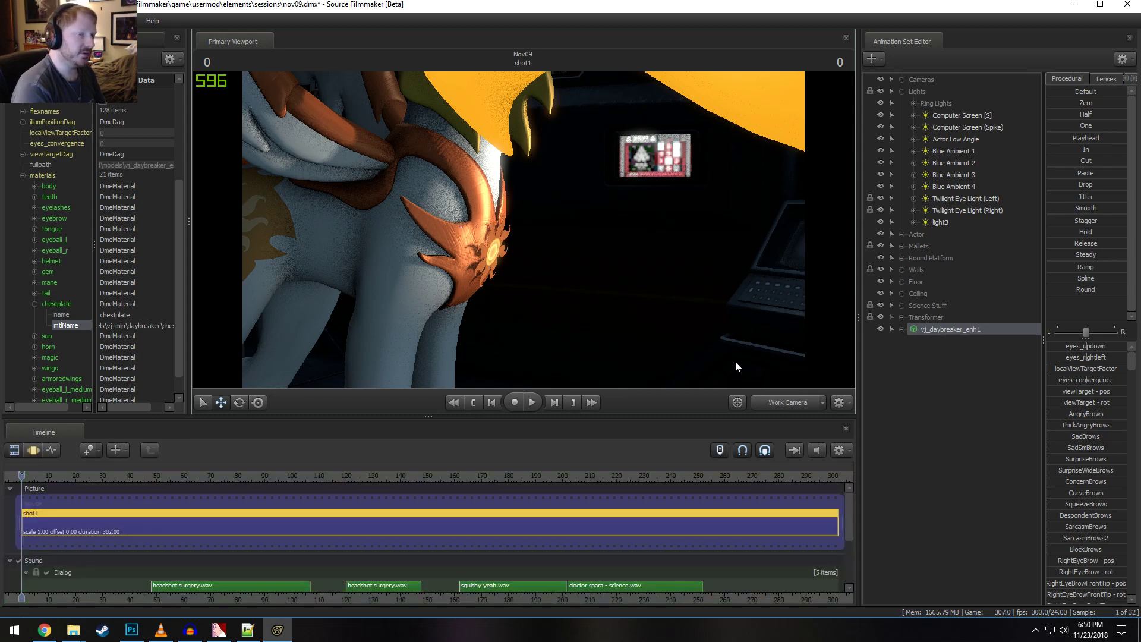
pyautogui.press('F3')
pyautogui.moveTo(580, 247); pyautogui.dragTo(565, 195)
pyautogui.press('s')
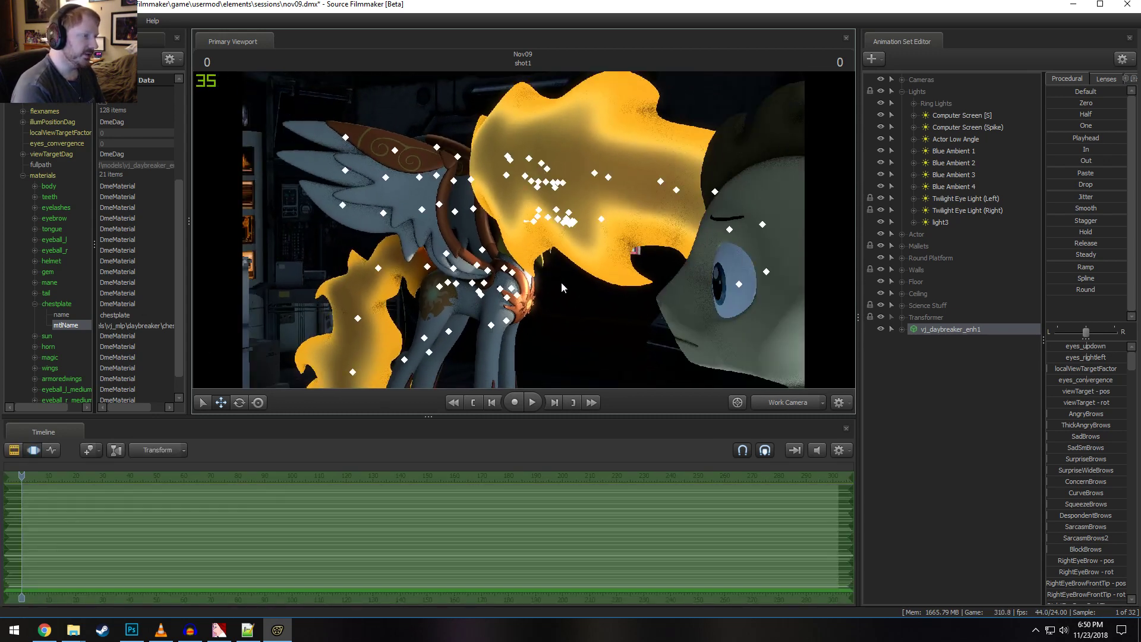
pyautogui.press('F2')
pyautogui.press('F3')
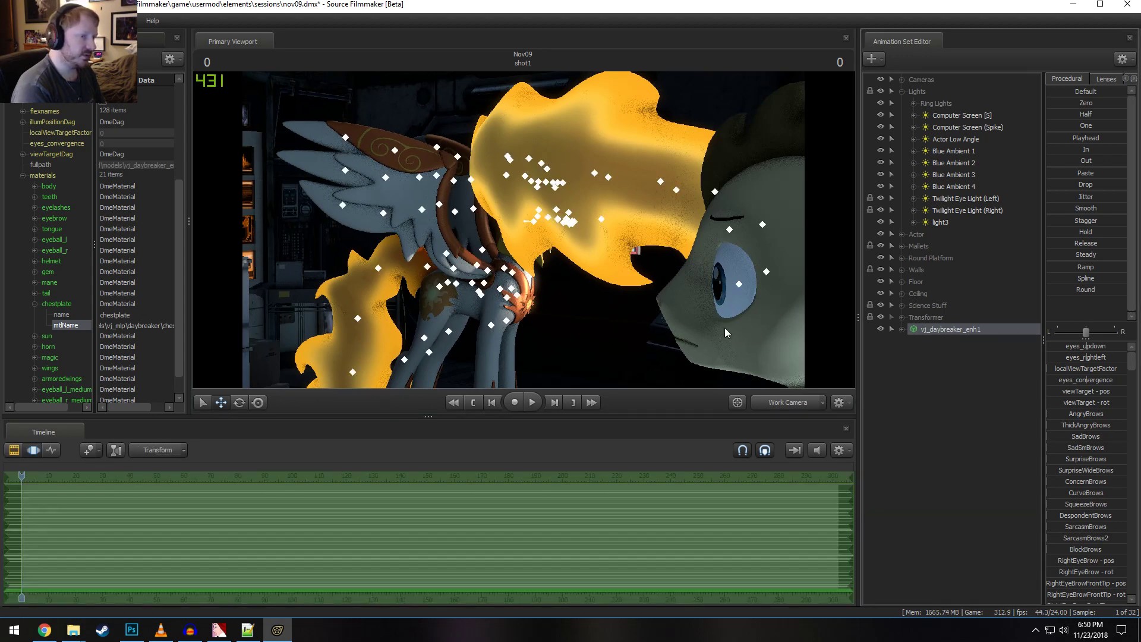
pyautogui.click(514, 289)
pyautogui.press('f')
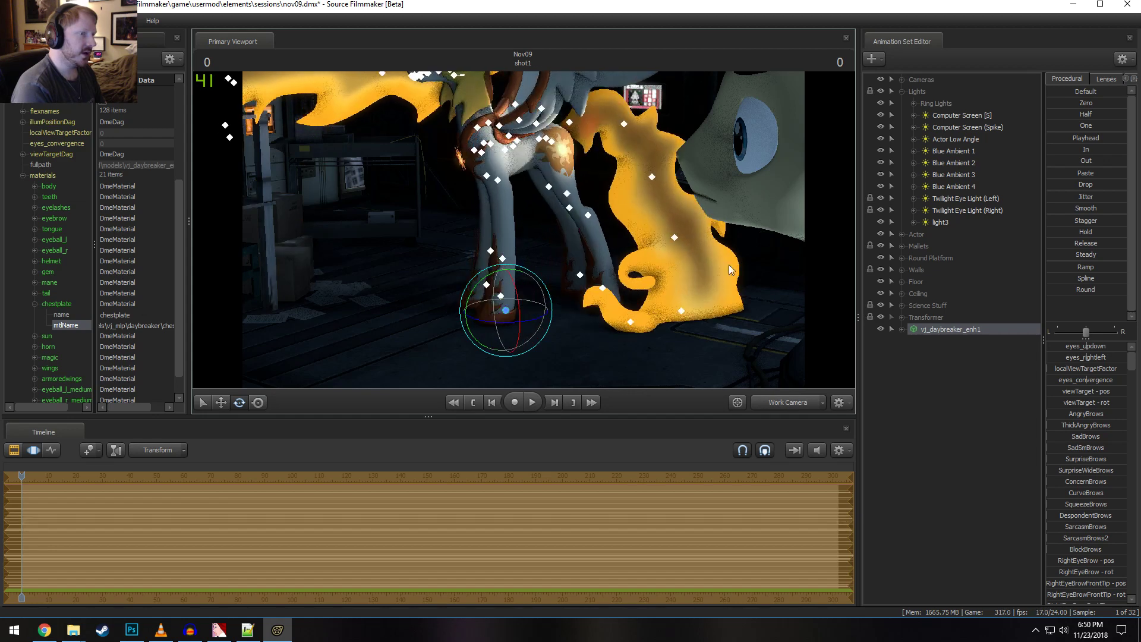
# Move light3 farther back from Daybreaker while looking through it, widen its field of view, and return to the Work Camera
pyautogui.click(952, 221)
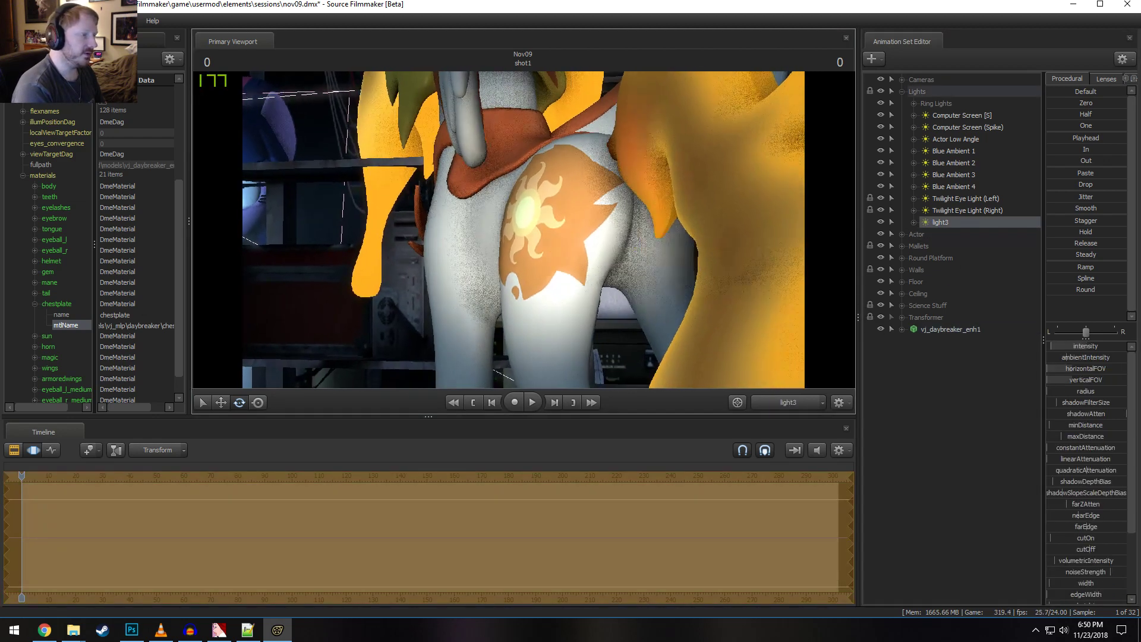
pyautogui.moveTo(523, 230); pyautogui.dragTo(500, 238)
pyautogui.moveTo(1080, 348); pyautogui.dragTo(1073, 348)
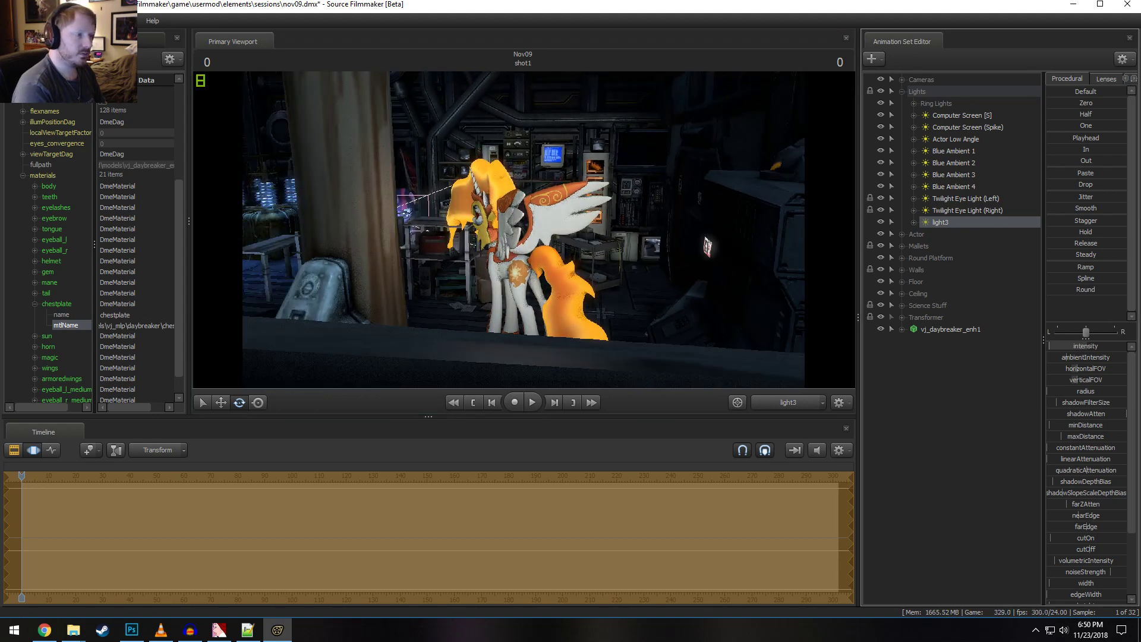
pyautogui.click(785, 402)
pyautogui.moveTo(529, 252); pyautogui.dragTo(523, 235)
pyautogui.click(891, 418)
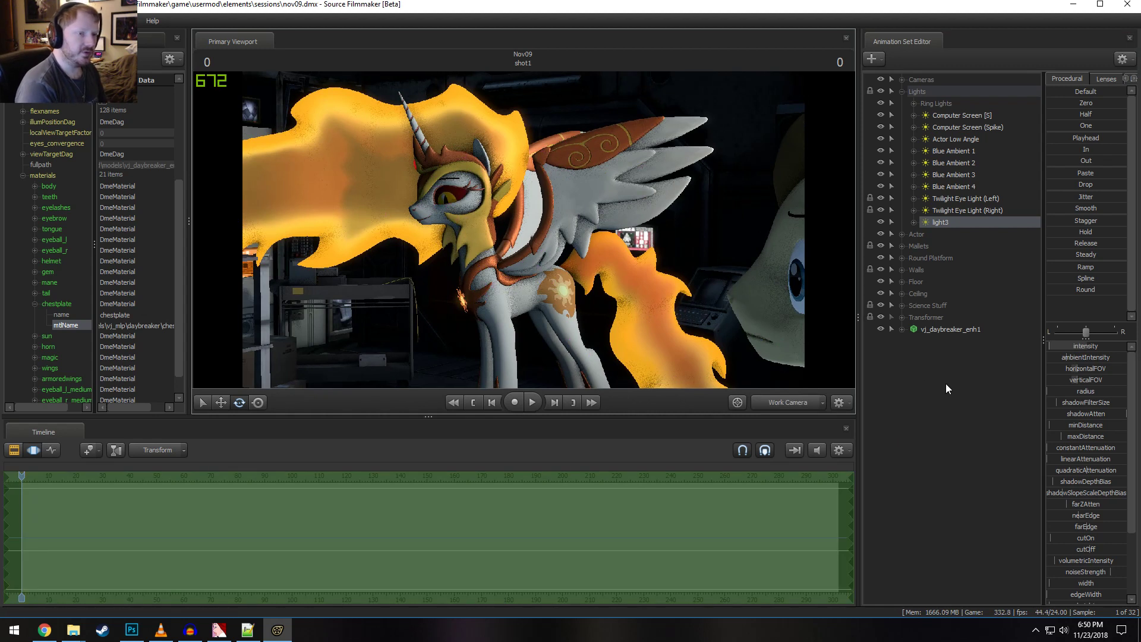
# Create an animation set for a new light and disable the new light's shadows
pyautogui.rightClick(946, 383)
pyautogui.click(914, 376)
pyautogui.rightClick(945, 369)
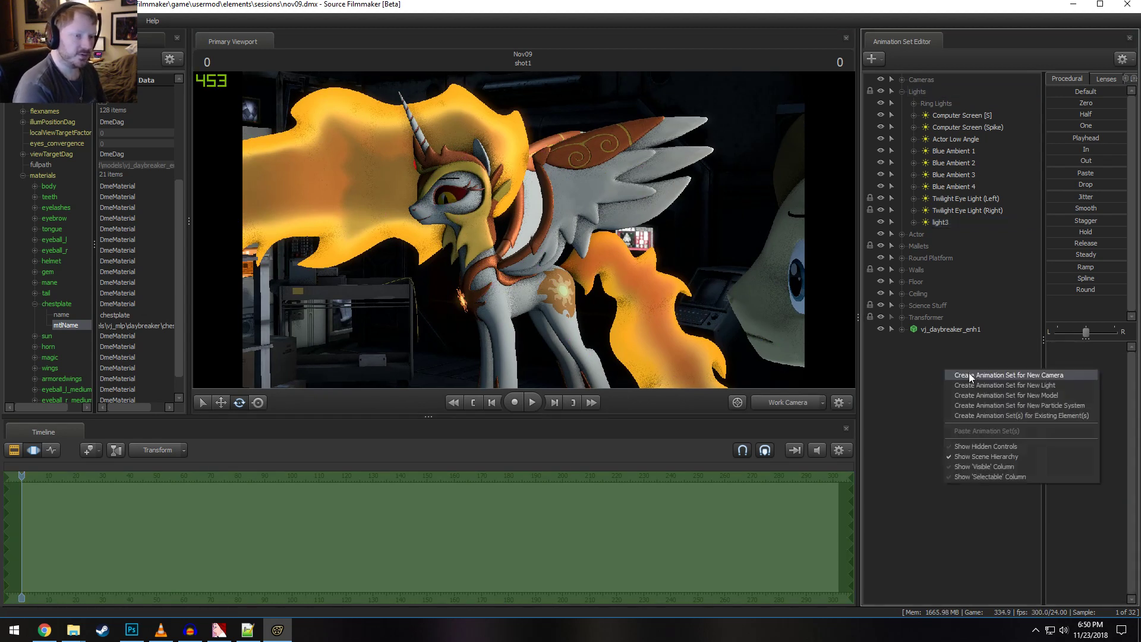
pyautogui.click(993, 385)
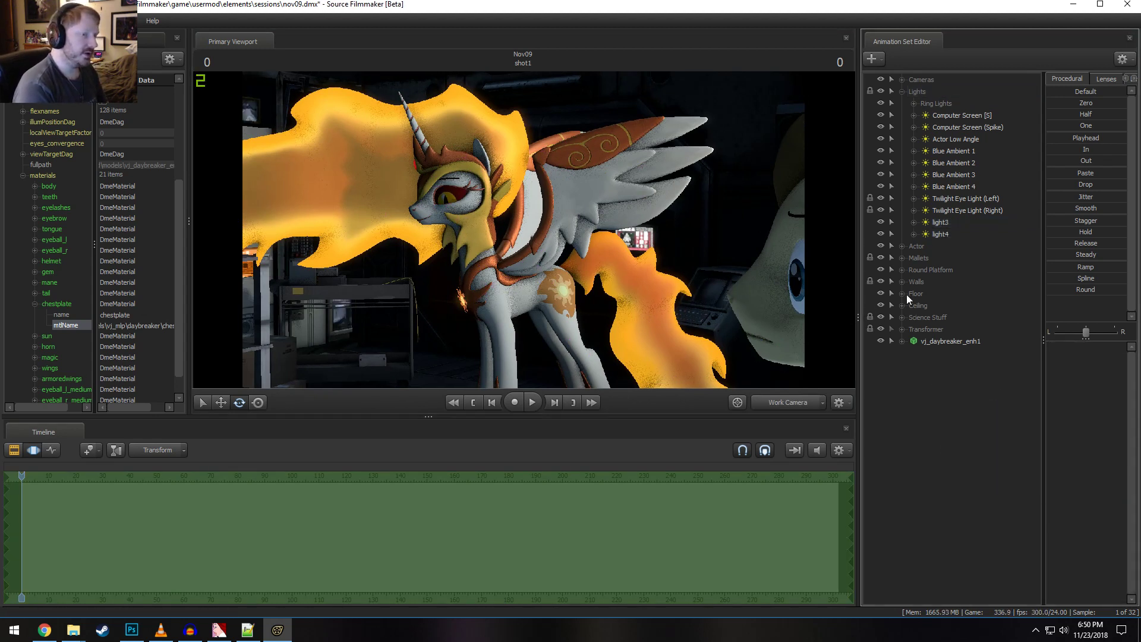
pyautogui.rightClick(938, 233)
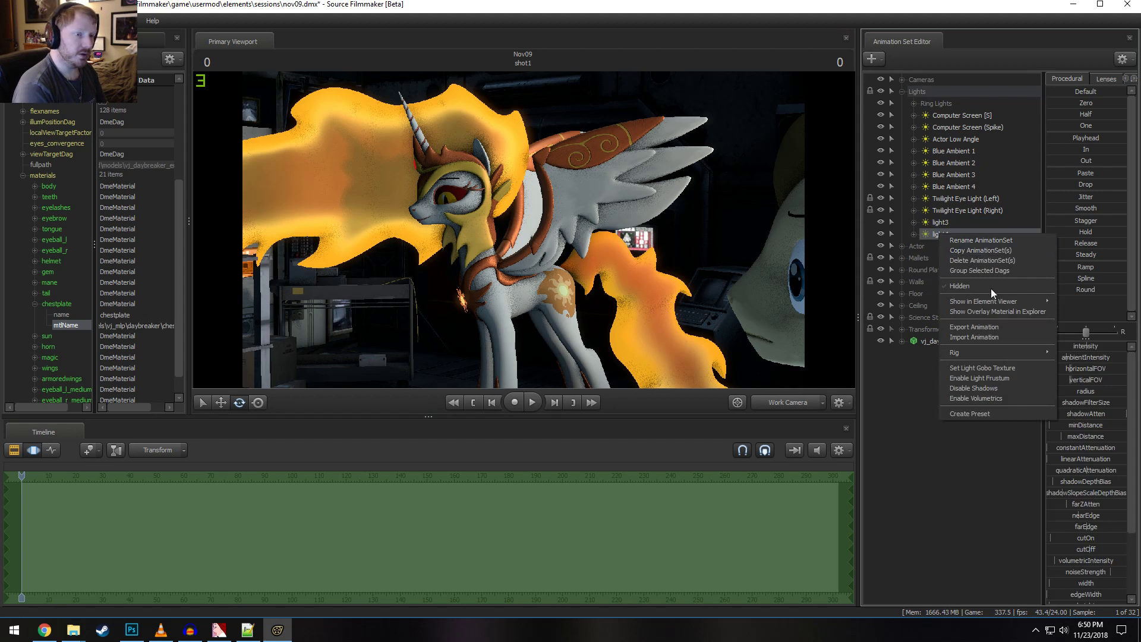
pyautogui.click(982, 385)
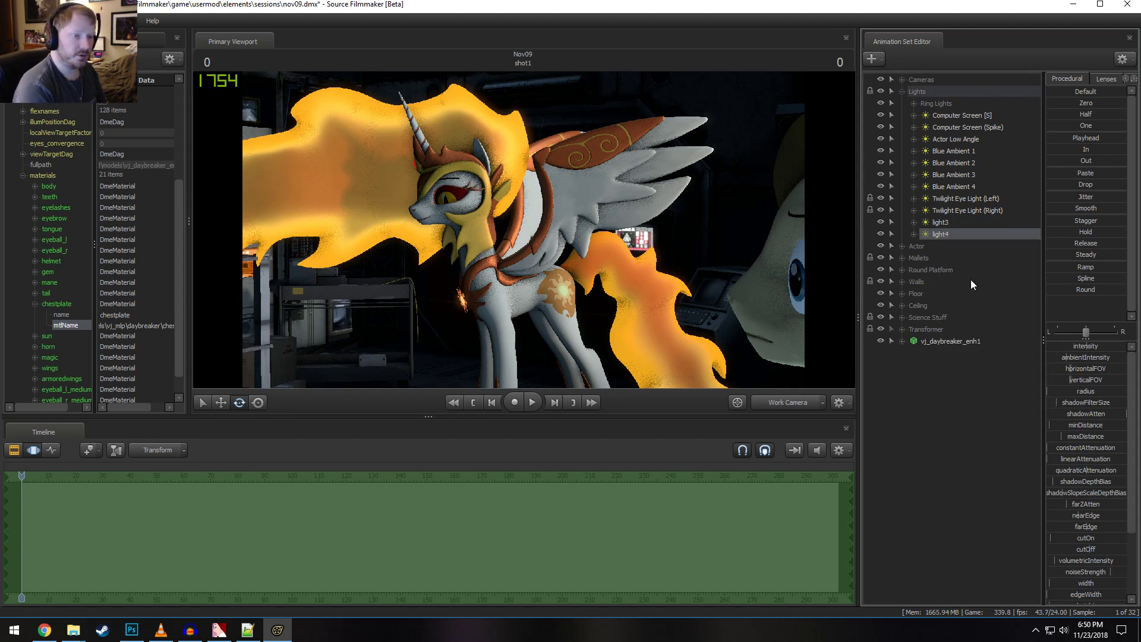
# Open the gobo texture chooser for light4 and limit its textures to usermod files matching "blood"
pyautogui.rightClick(954, 230)
pyautogui.click(993, 365)
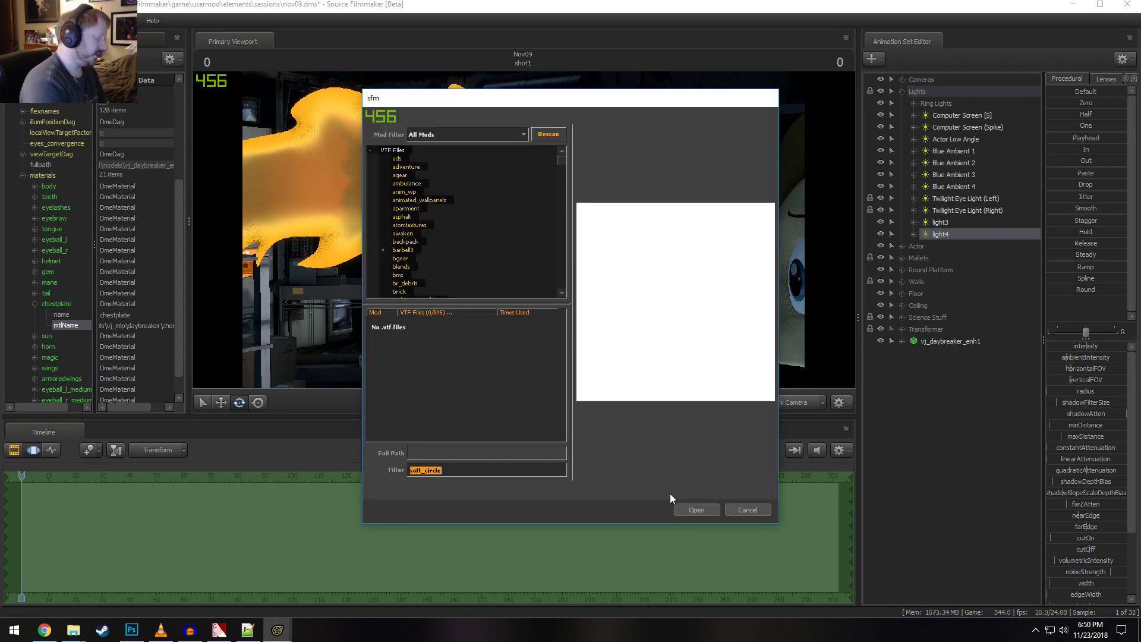
pyautogui.write('blood')
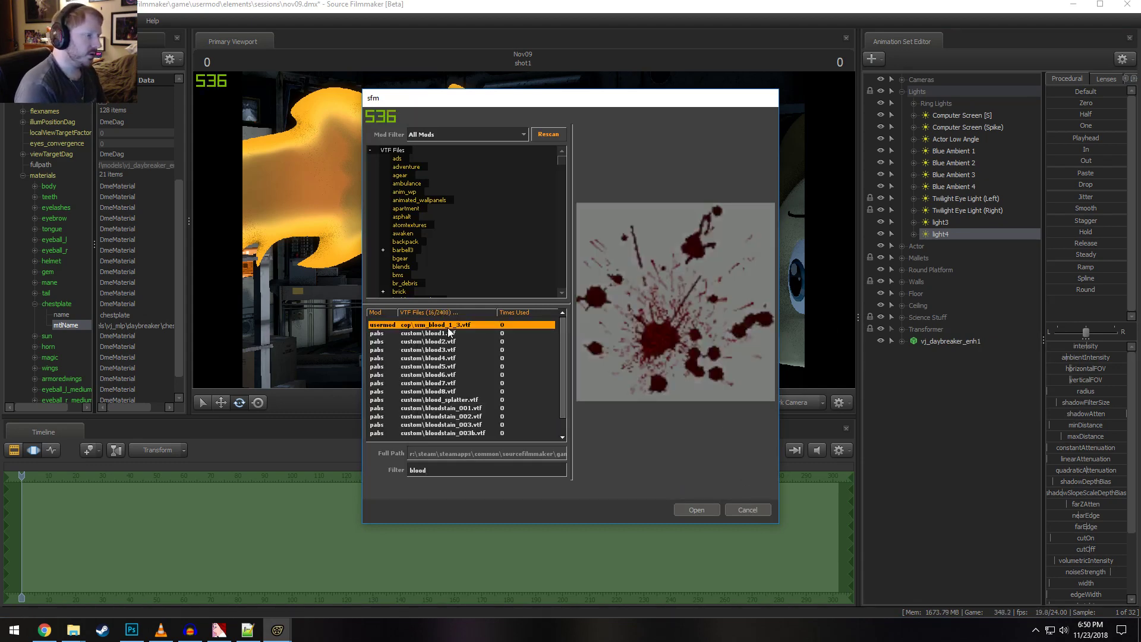
pyautogui.click(443, 132)
pyautogui.click(448, 153)
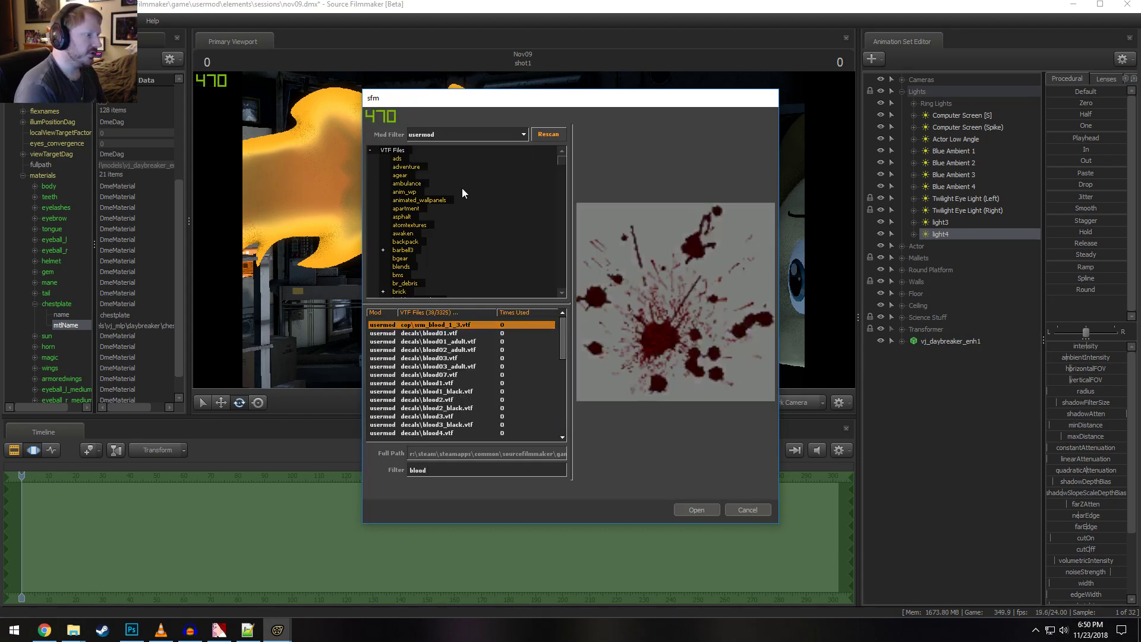
# Preview the matching blood textures and assign gobo\blood.vtf as light4's gobo
pyautogui.click(443, 366)
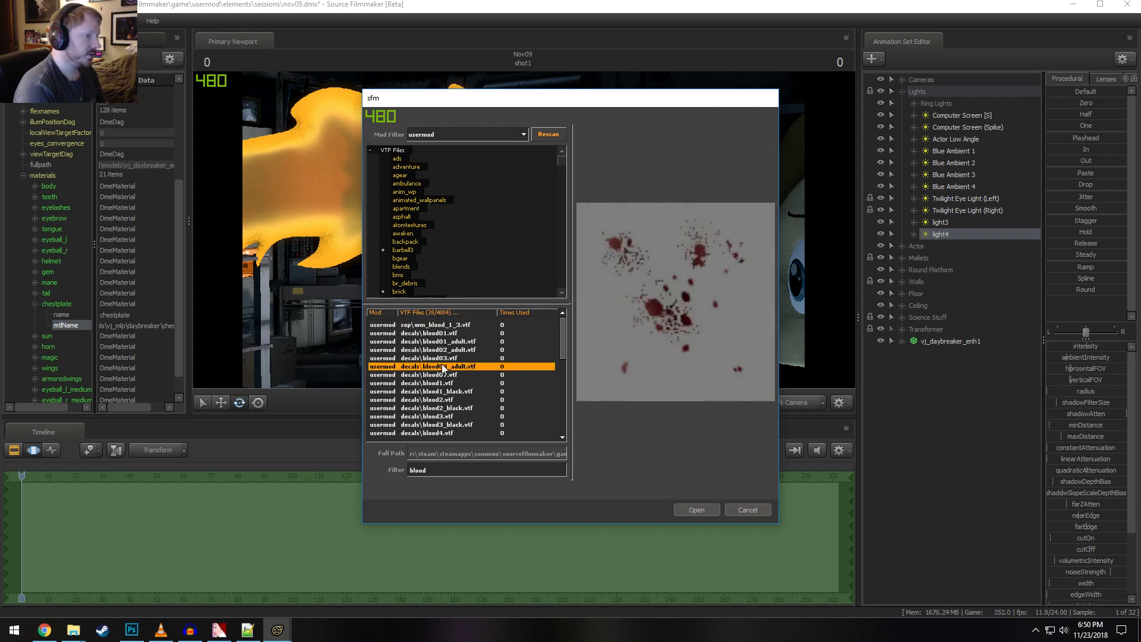
pyautogui.click(440, 333)
pyautogui.scroll(-4, 440, 362)
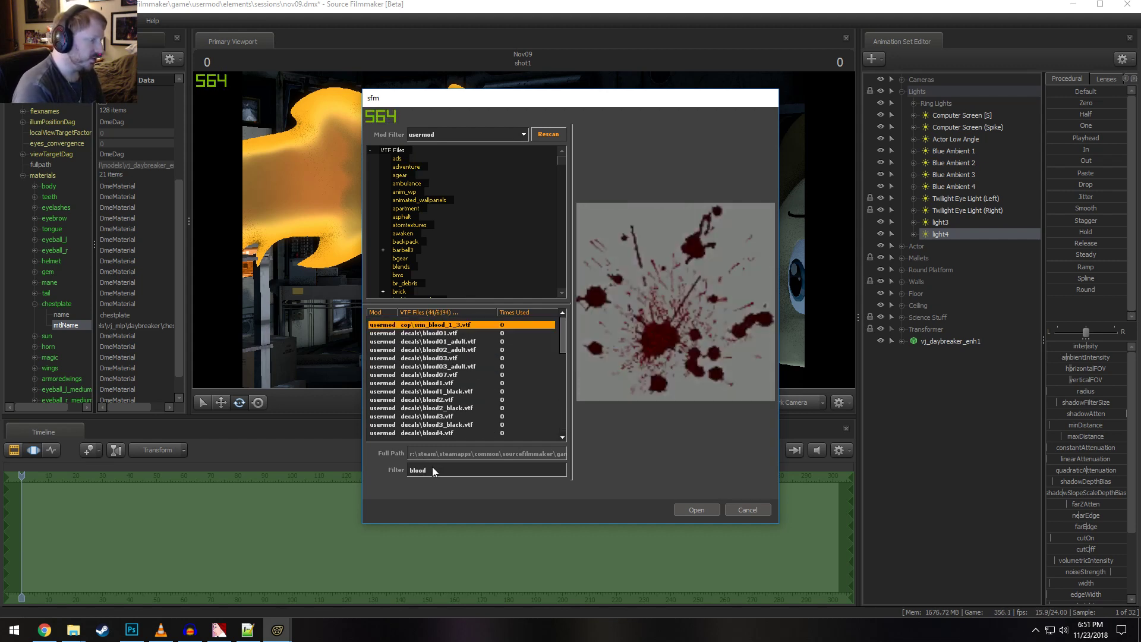
pyautogui.moveTo(432, 470); pyautogui.dragTo(411, 469)
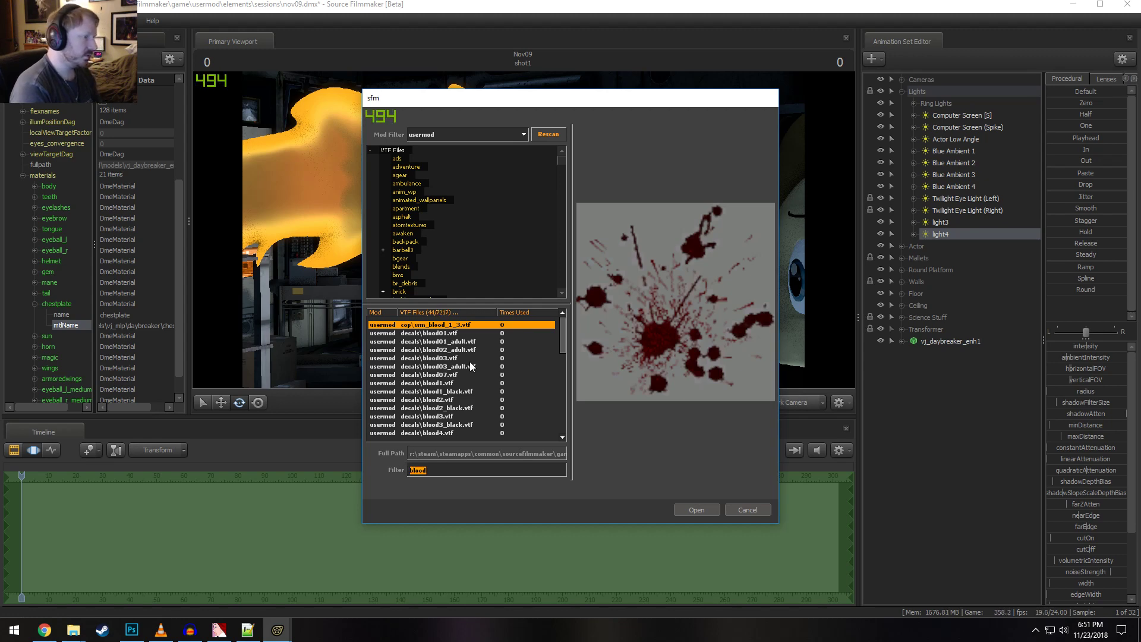
pyautogui.scroll(-10, 470, 366)
pyautogui.click(435, 417)
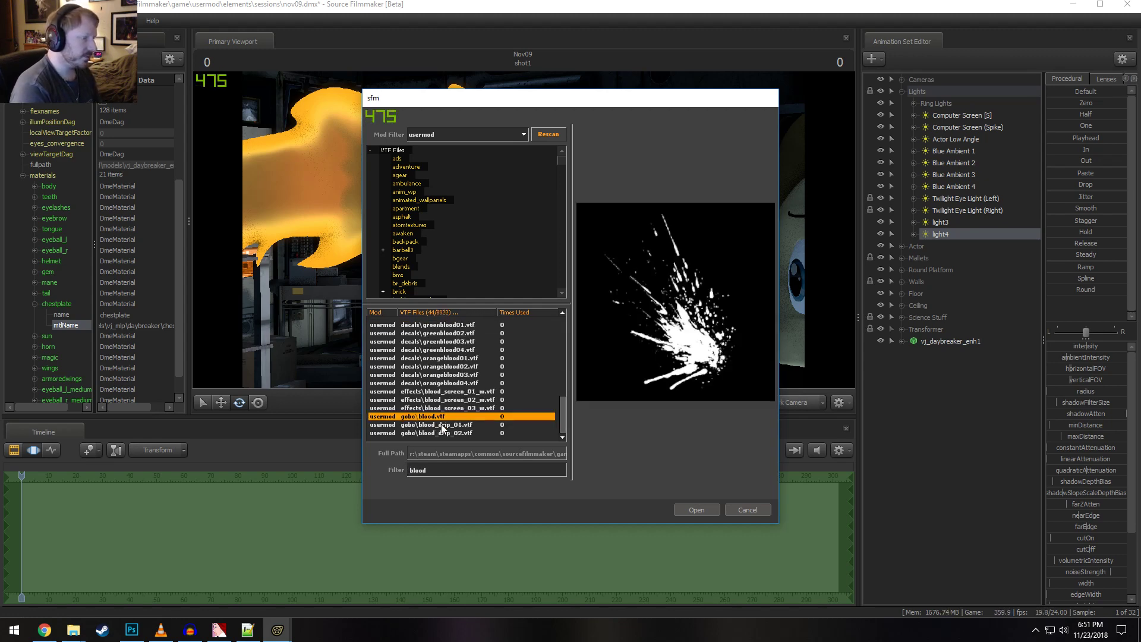
pyautogui.click(693, 506)
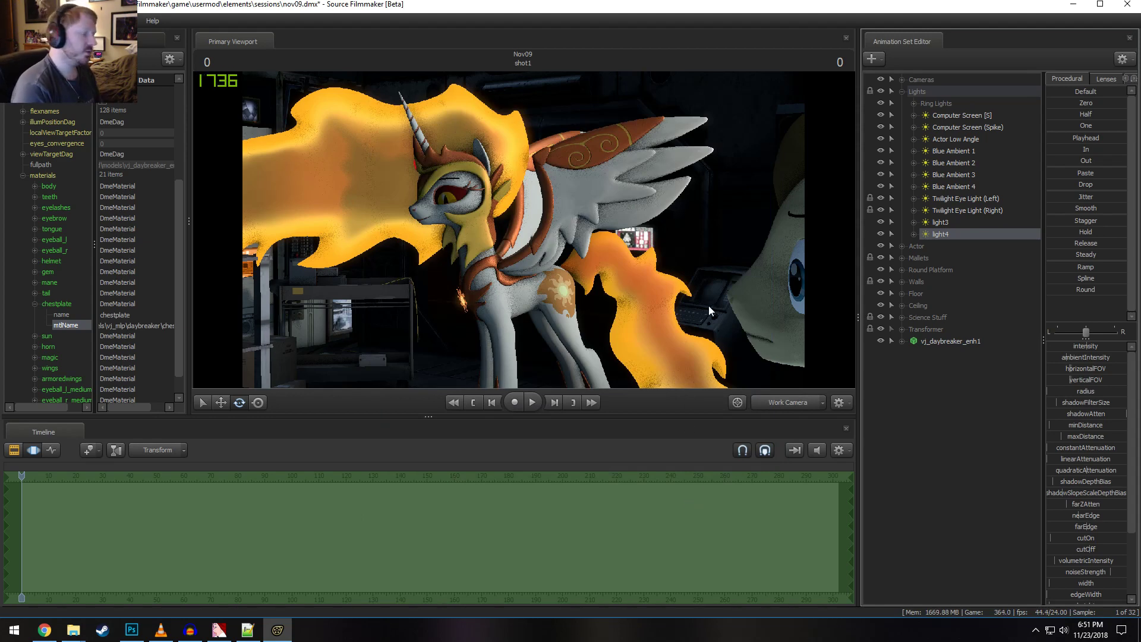
# Switch to File Explorer, go to usermod's materials\gobo folder, and open blood.tga in Photoshop to examine the texture
pyautogui.moveTo(73, 630)
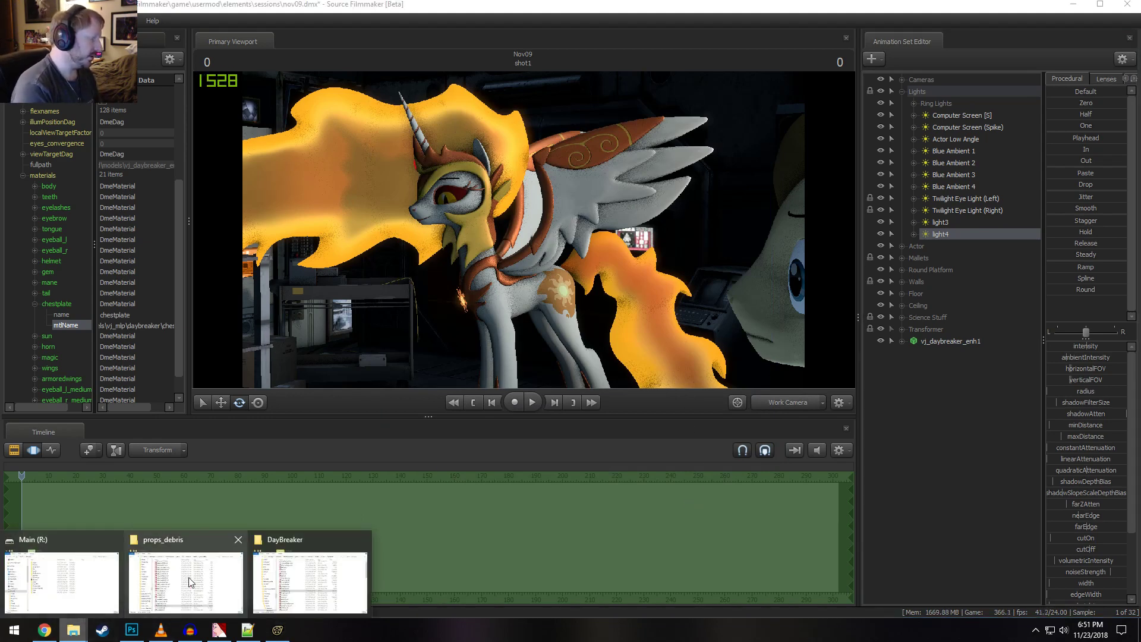
pyautogui.click(355, 557)
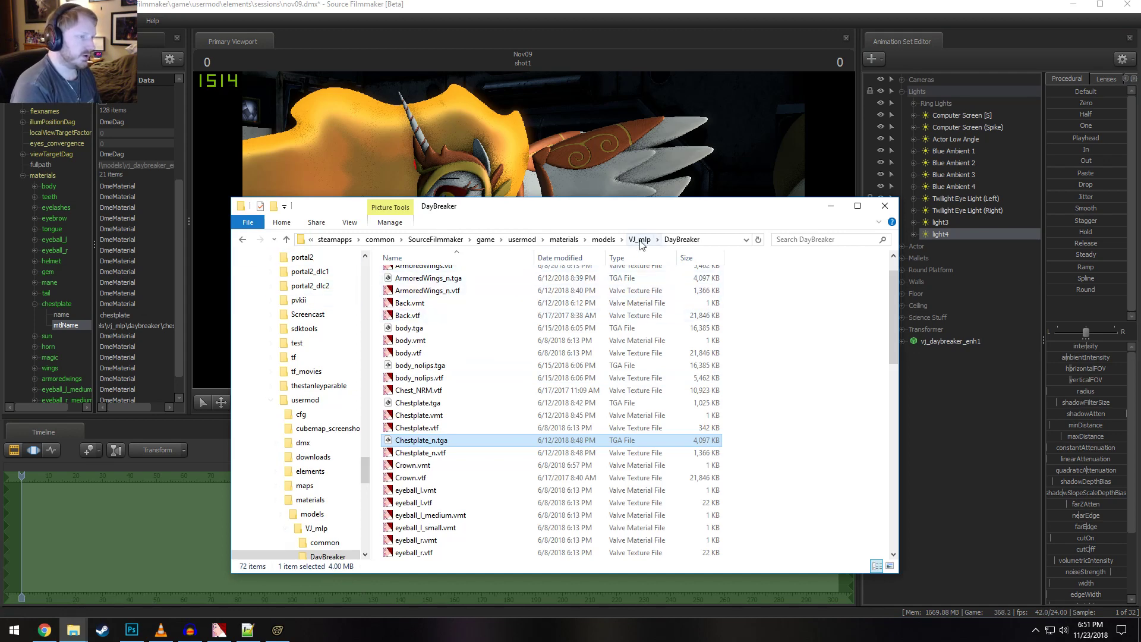
pyautogui.click(562, 239)
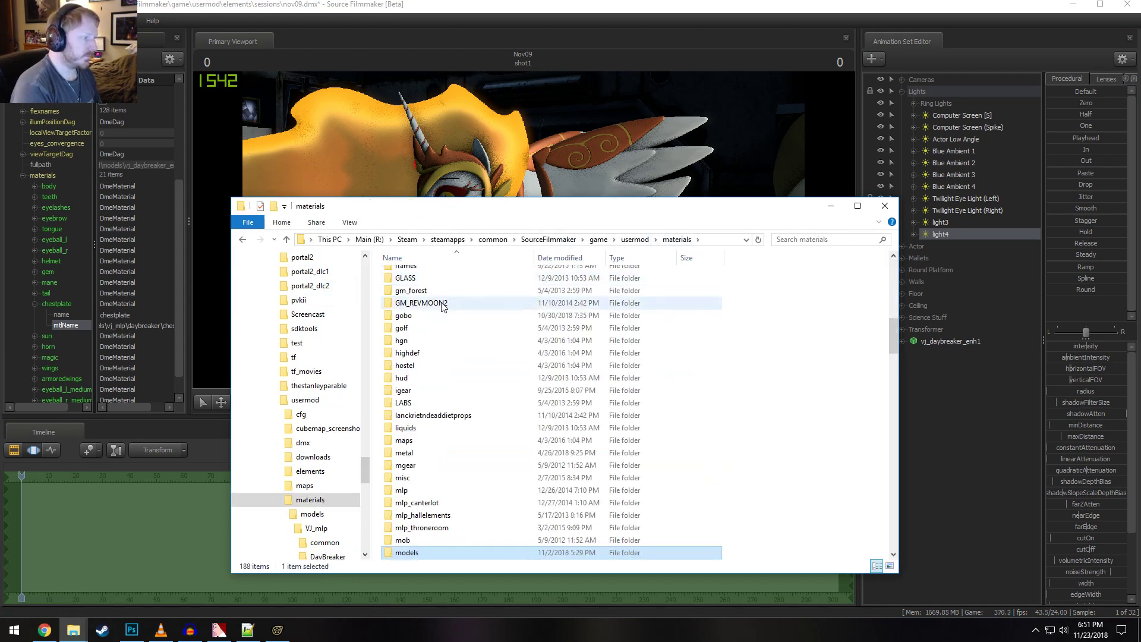
pyautogui.click(402, 319)
pyautogui.doubleClick(402, 319)
pyautogui.scroll(-6, 478, 532)
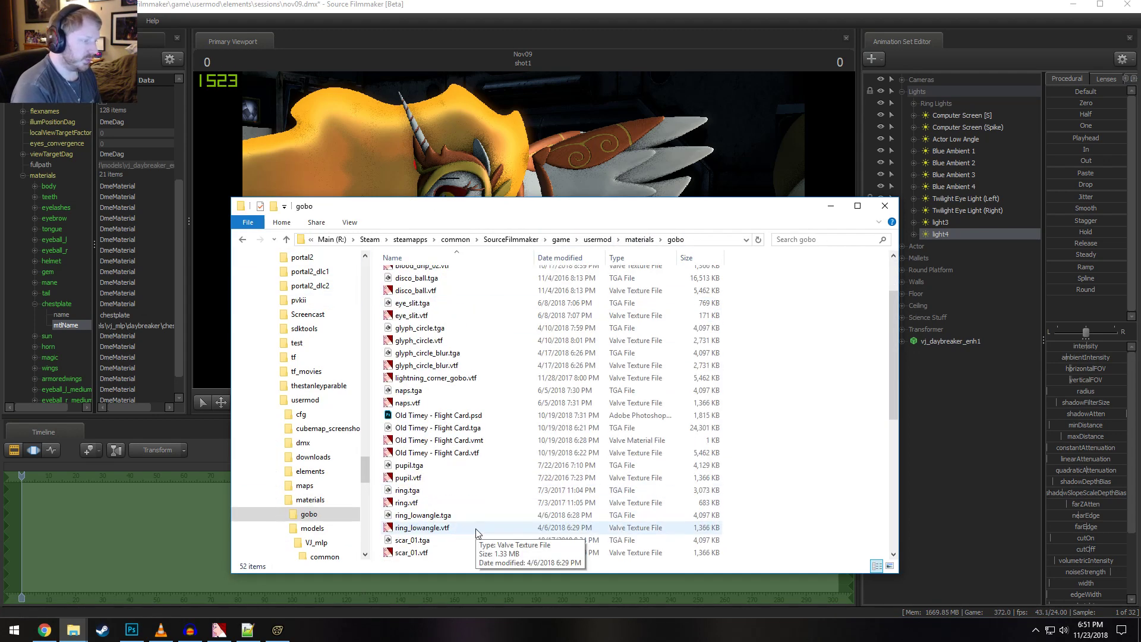
pyautogui.scroll(6, 478, 529)
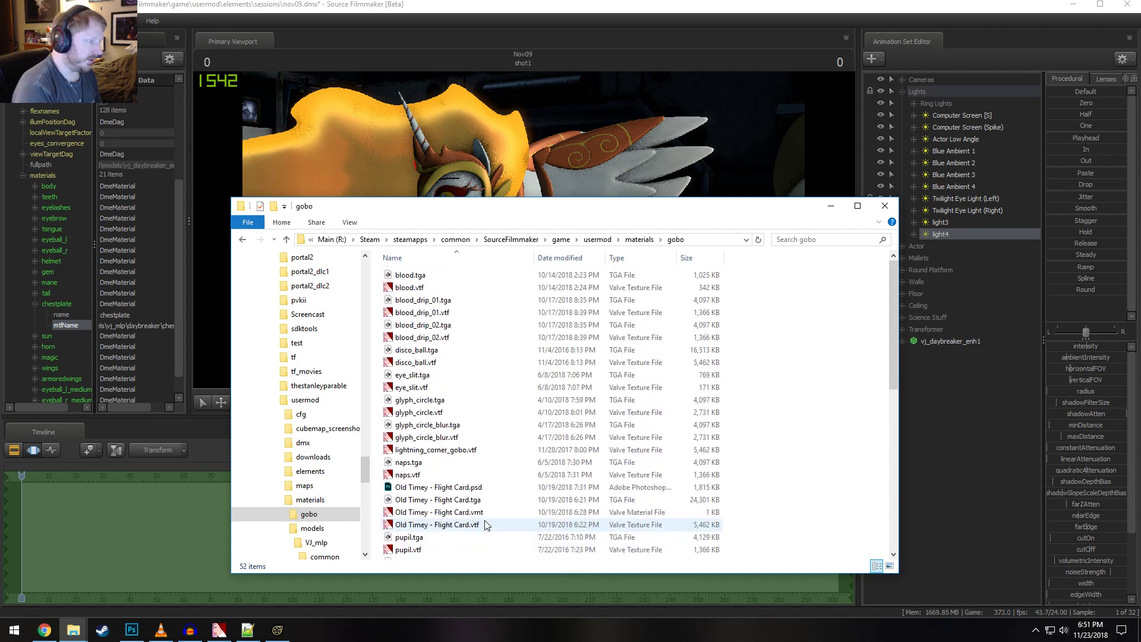
pyautogui.doubleClick(412, 275)
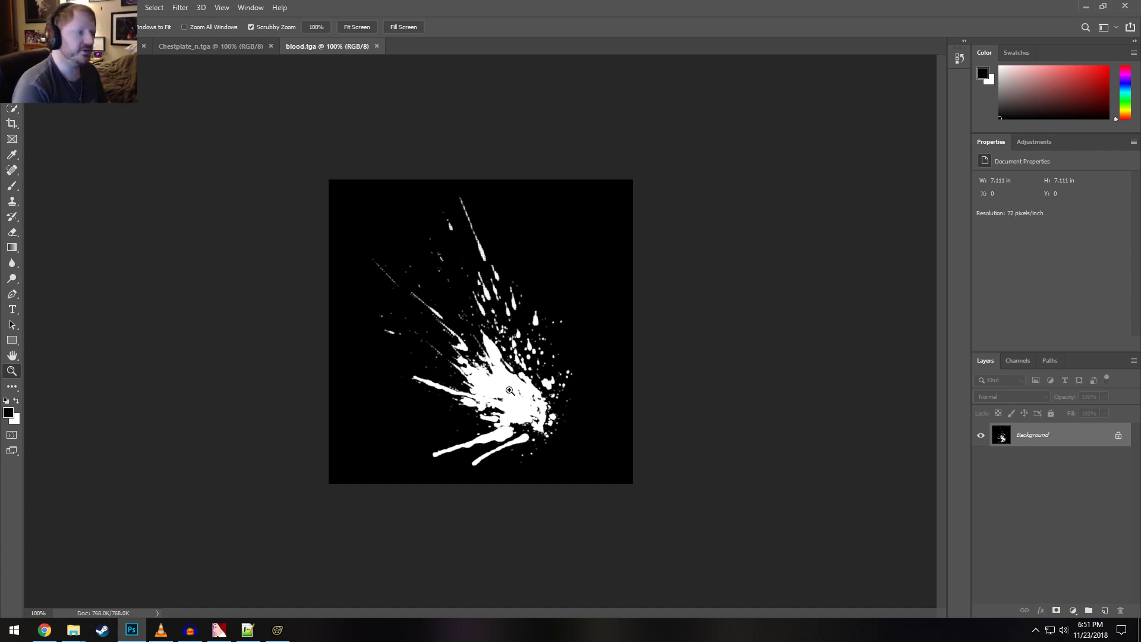
# Switch back to Source Filmmaker, aim light4 at Daybreaker's hindquarters while looking through it, and return to the Work Camera
pyautogui.hotkey('alt', 'Tab')
pyautogui.hotkey('alt', 'Tab')
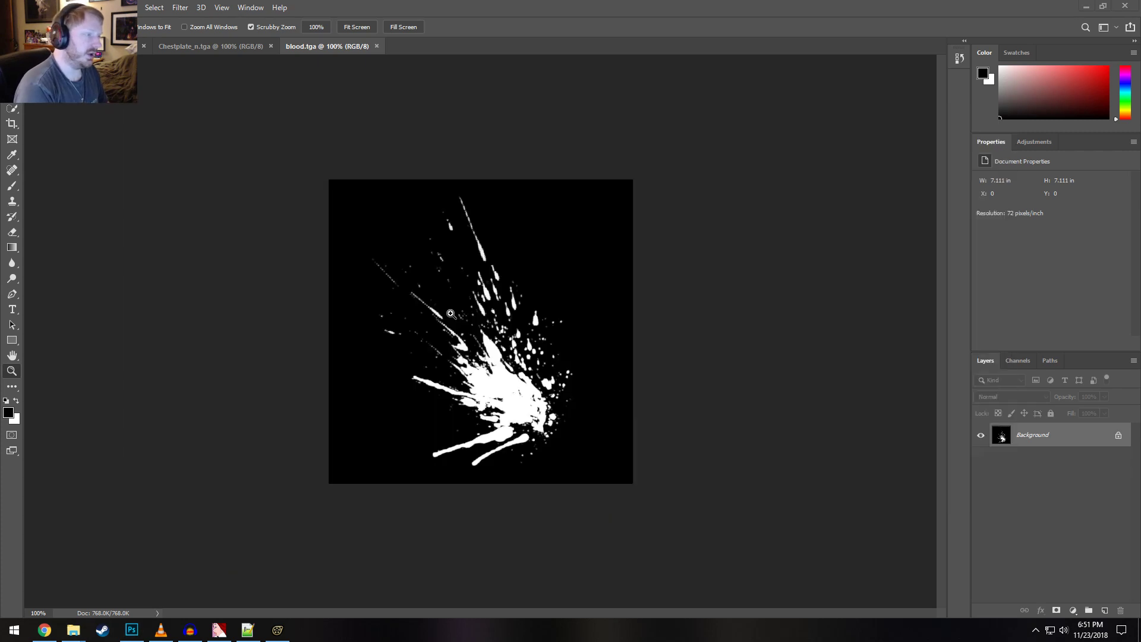
pyautogui.hotkey('alt', 'Tab')
pyautogui.hotkey('alt', 'Tab')
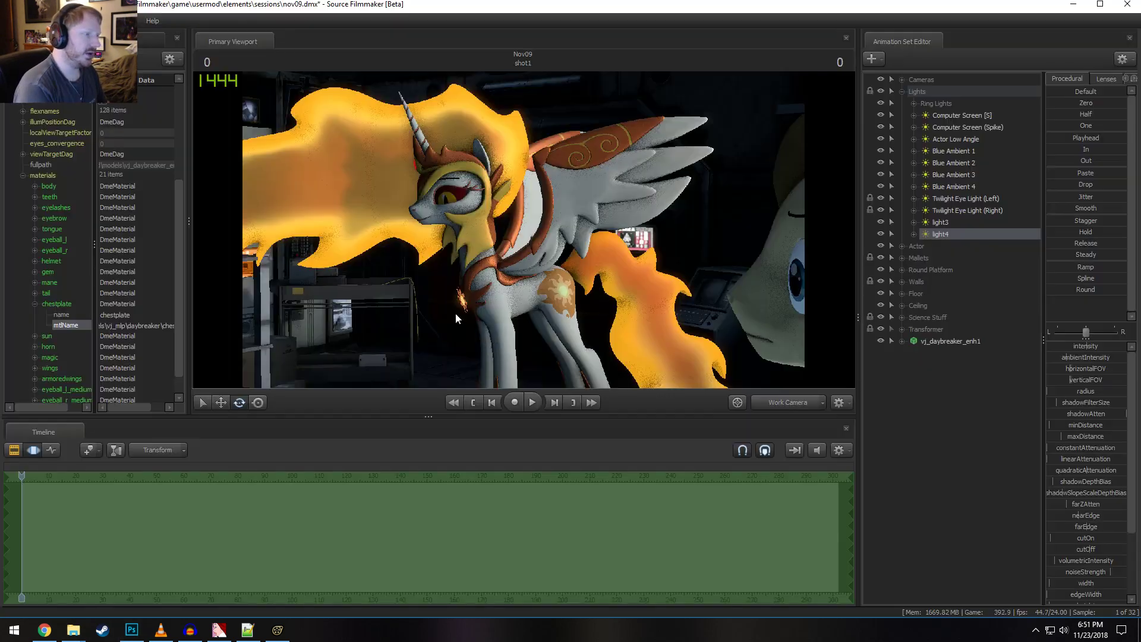
pyautogui.click(944, 341)
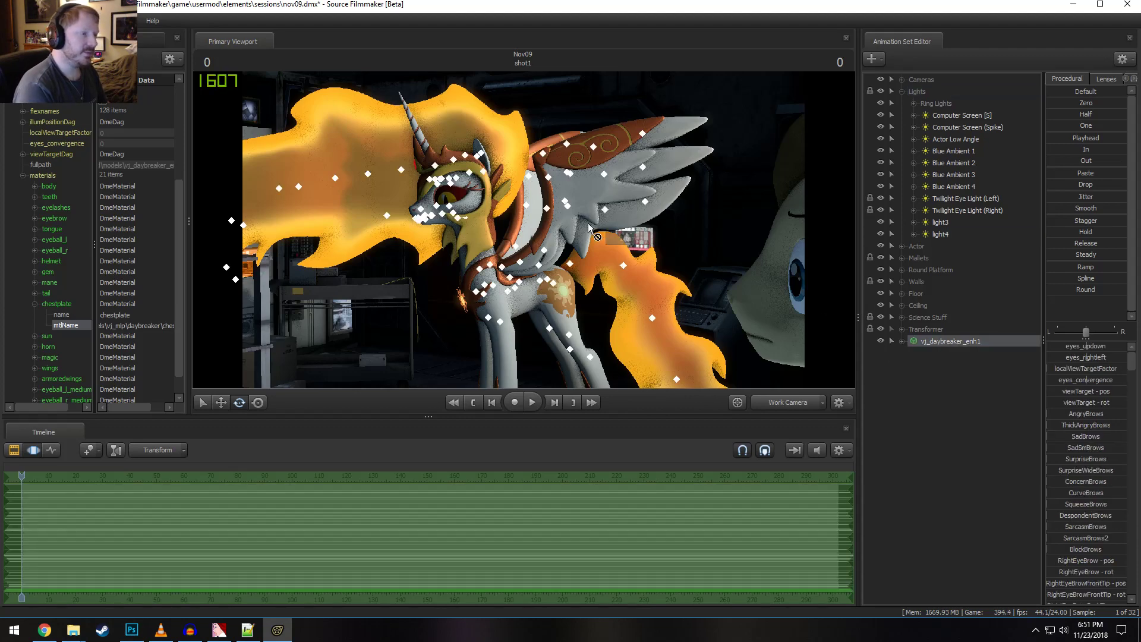
pyautogui.doubleClick(936, 235)
pyautogui.moveTo(566, 305); pyautogui.dragTo(566, 305)
pyautogui.click(782, 403)
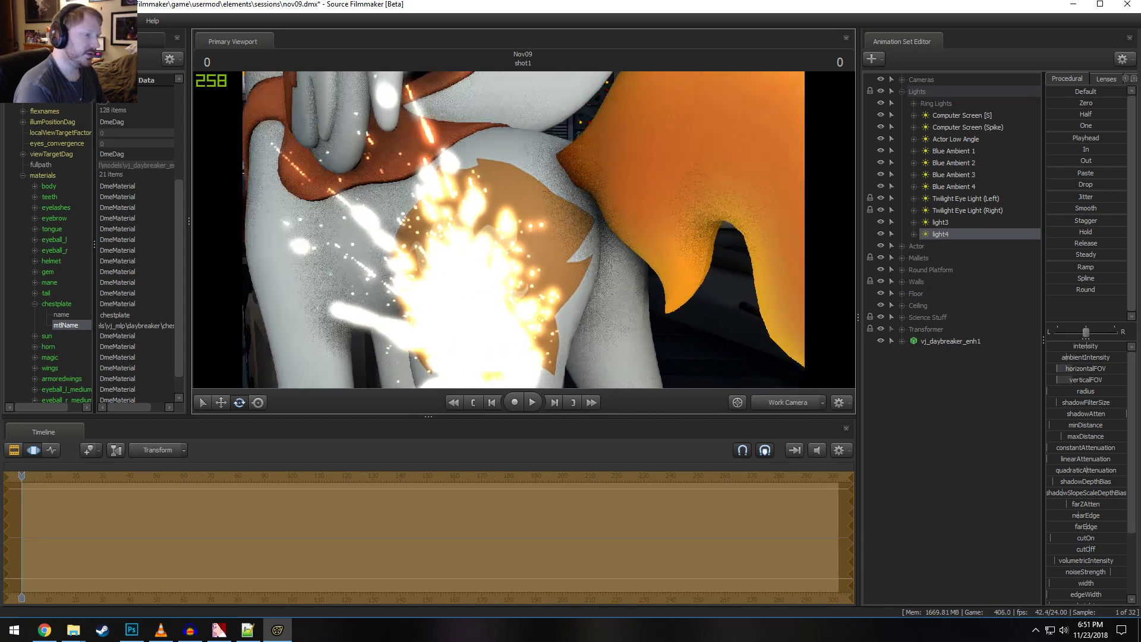
pyautogui.moveTo(654, 309); pyautogui.dragTo(635, 262)
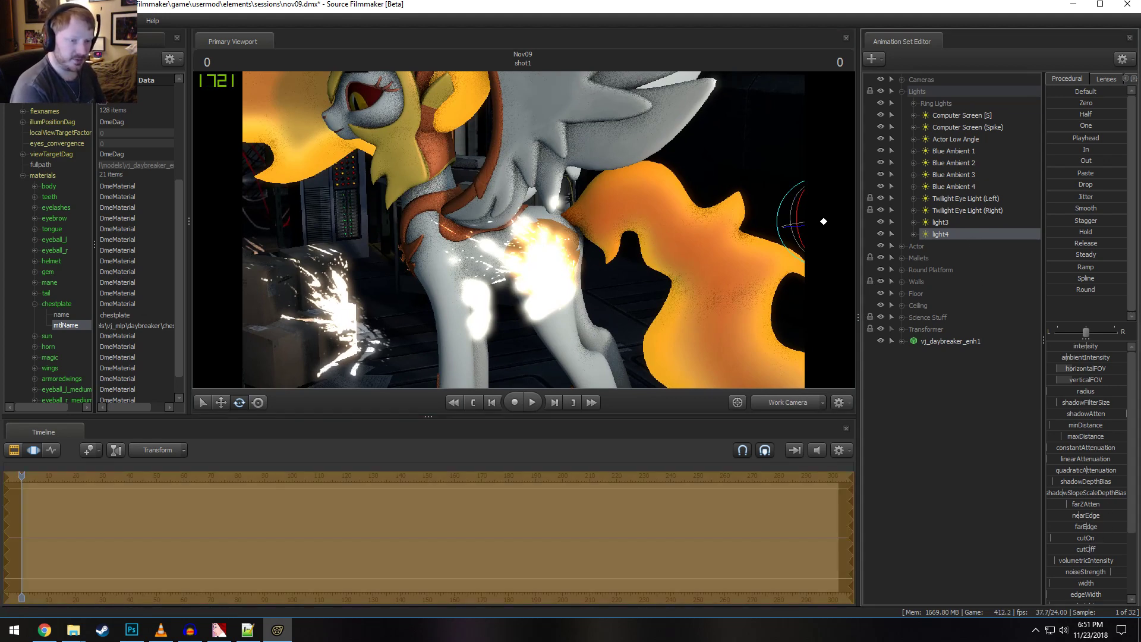
# Reduce light4's maxDistance and intensity so the splatter no longer reaches the background or glares on the model
pyautogui.moveTo(1097, 437); pyautogui.dragTo(1055, 438)
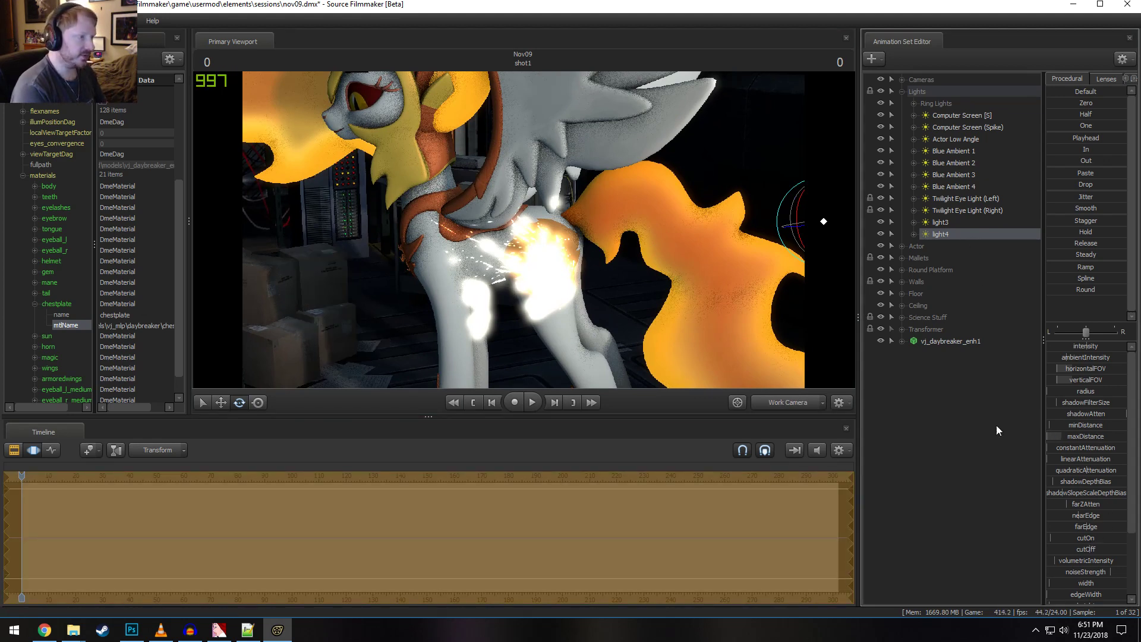
pyautogui.moveTo(1111, 346); pyautogui.dragTo(1088, 346)
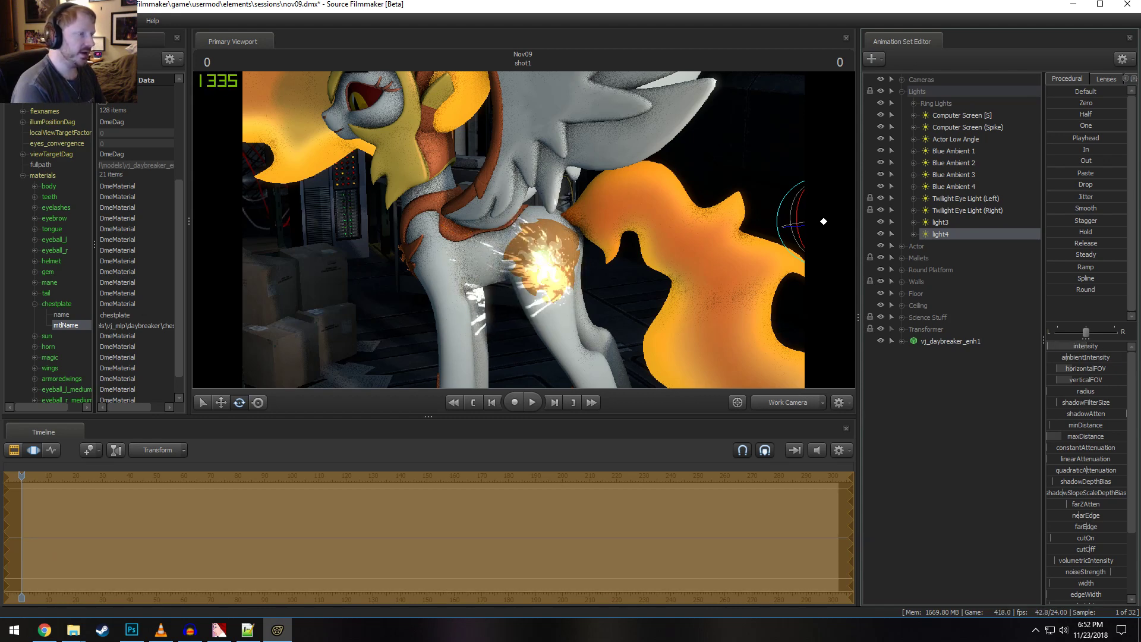
# Enable shadows for light4 and lower its shadowAtten
pyautogui.moveTo(697, 290)
pyautogui.mouseDown()
pyautogui.moveTo(683, 285)
pyautogui.moveTo(697, 289)
pyautogui.mouseUp()
pyautogui.rightClick(944, 237)
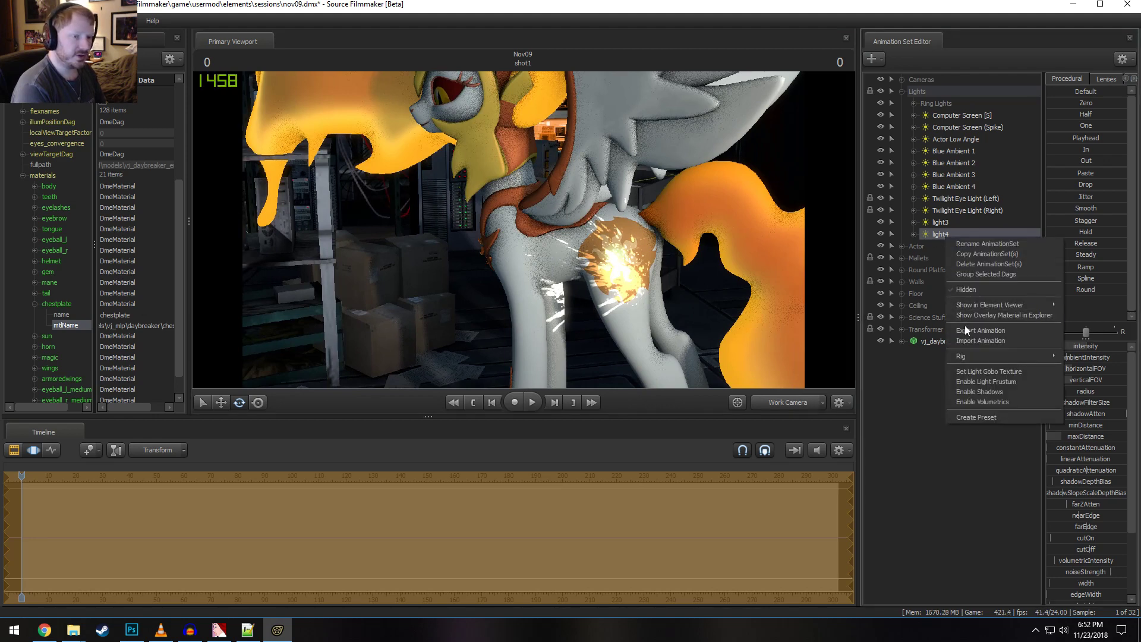
pyautogui.click(960, 391)
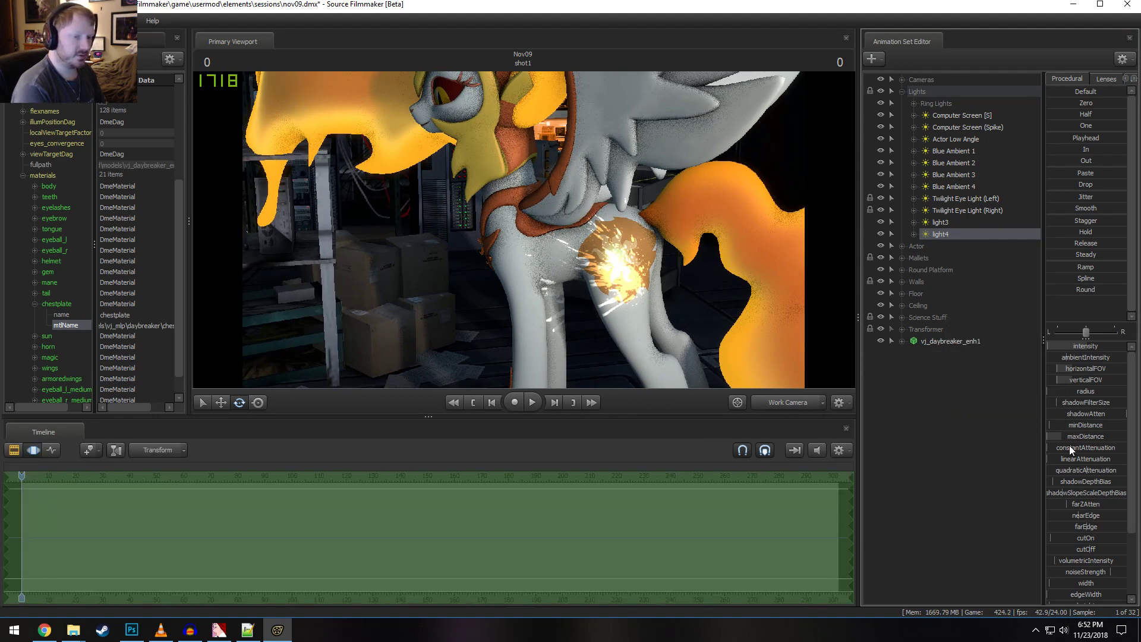
pyautogui.click(1096, 414)
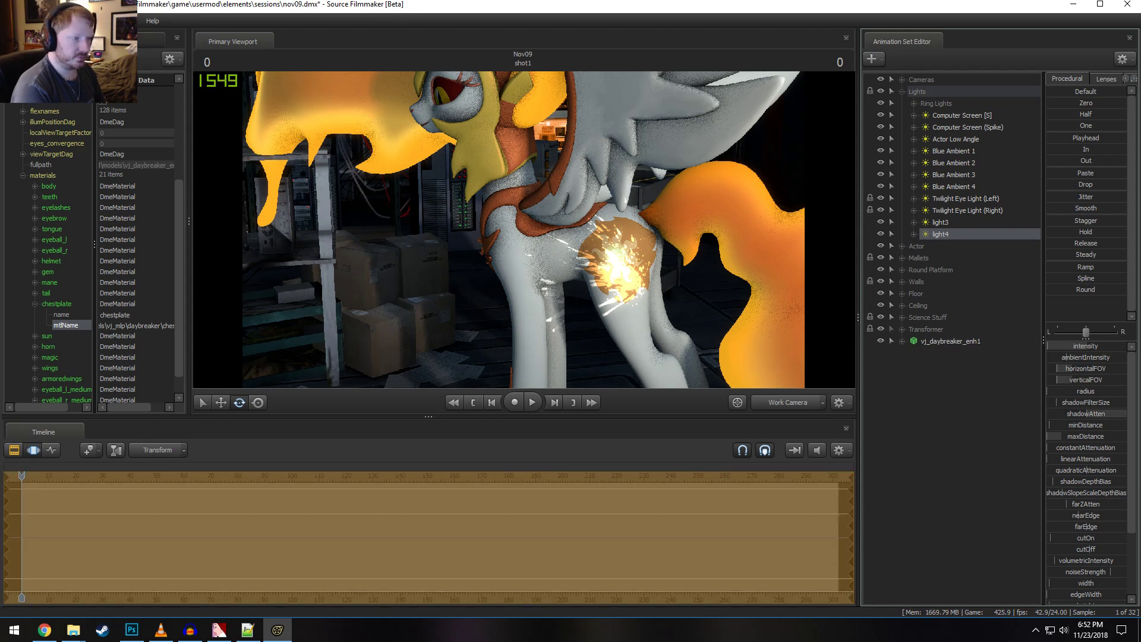
# Re-aim light4 through its own view so the splatter lands on Daybreaker's shoulder beside the chestplate, and return to the Work Camera
pyautogui.moveTo(938, 234); pyautogui.dragTo(530, 212)
pyautogui.click(785, 397)
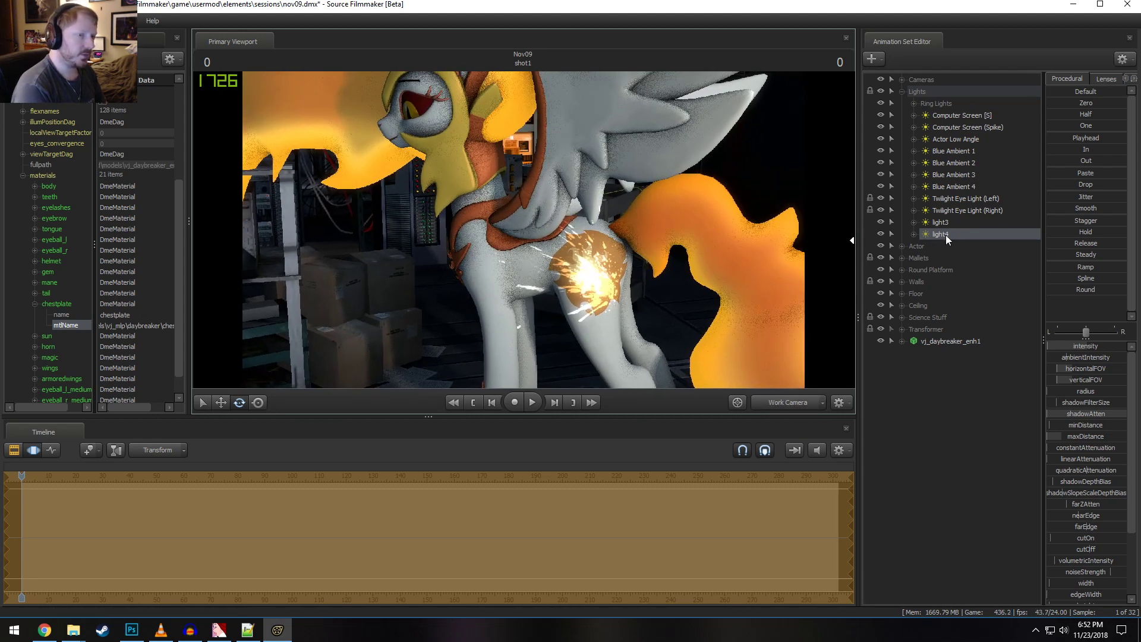
pyautogui.moveTo(946, 236); pyautogui.dragTo(576, 227)
pyautogui.press('F2')
pyautogui.press('F3')
pyautogui.moveTo(526, 296); pyautogui.dragTo(475, 262)
pyautogui.press('r')
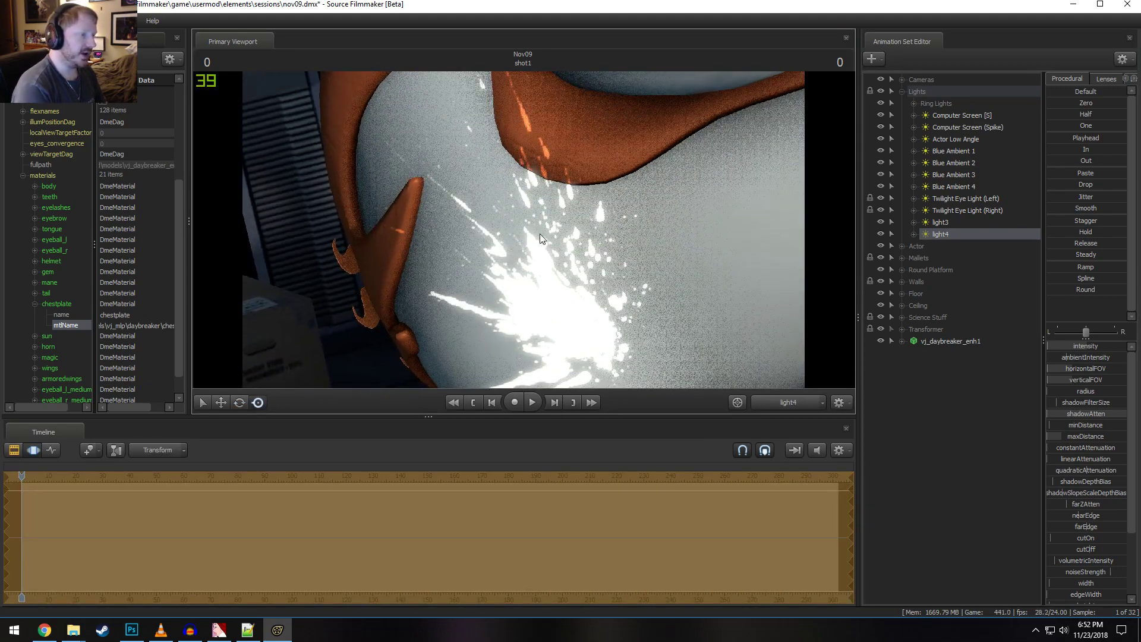
pyautogui.click(800, 404)
pyautogui.moveTo(619, 244); pyautogui.dragTo(523, 236)
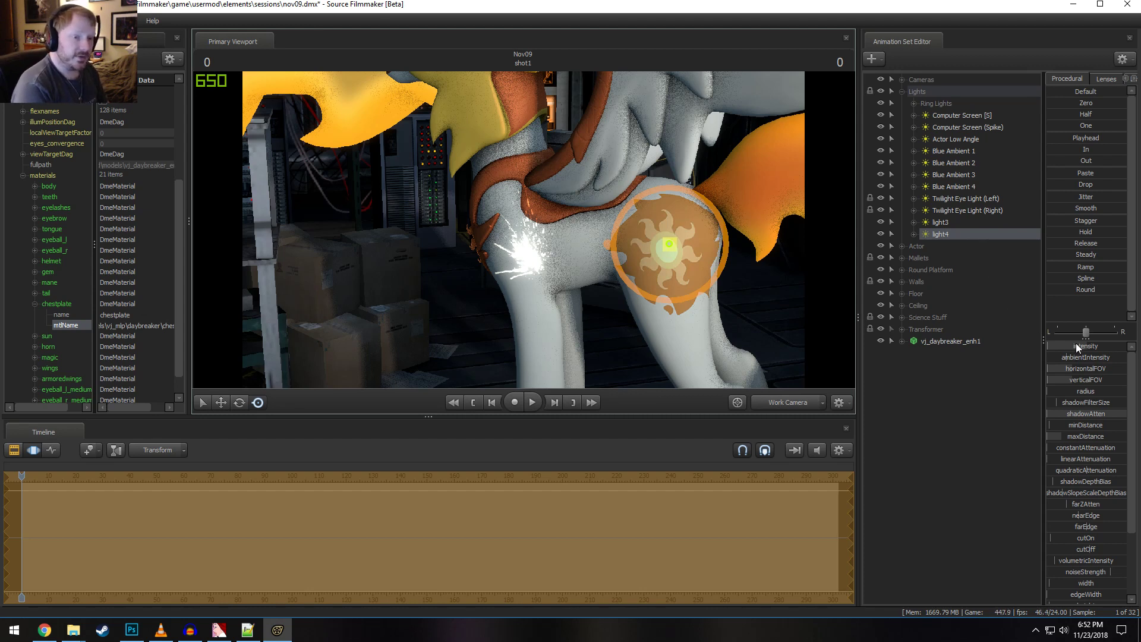
# Lower light4's color_green and color_blue to tint the splatter red
pyautogui.scroll(-3, 1090, 550)
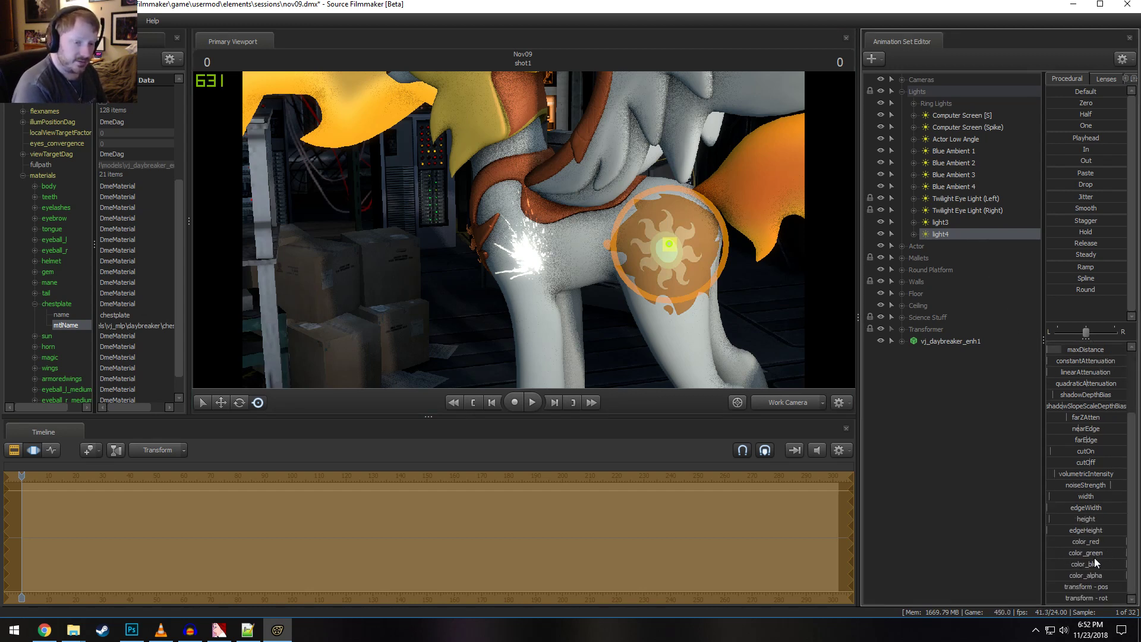
pyautogui.moveTo(1099, 551); pyautogui.dragTo(1070, 565)
pyautogui.scroll(3, 1069, 422)
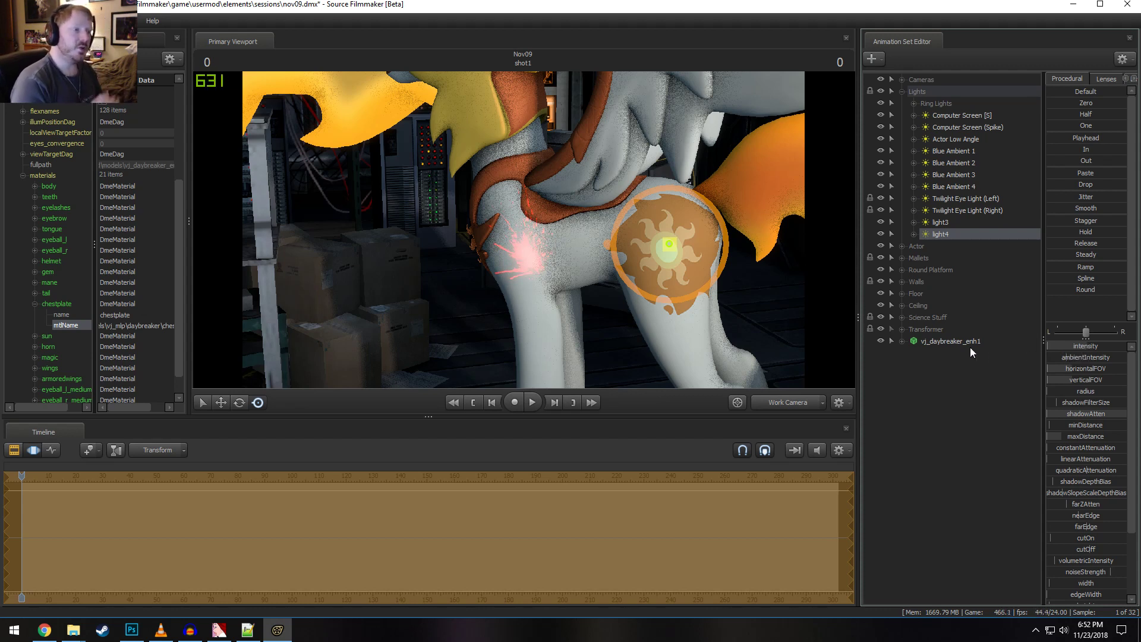
# Remap light4's intensity range to a minimum of -50, a maximum of 0 and a default of -25
pyautogui.rightClick(1072, 348)
pyautogui.click(1082, 360)
pyautogui.click(560, 291)
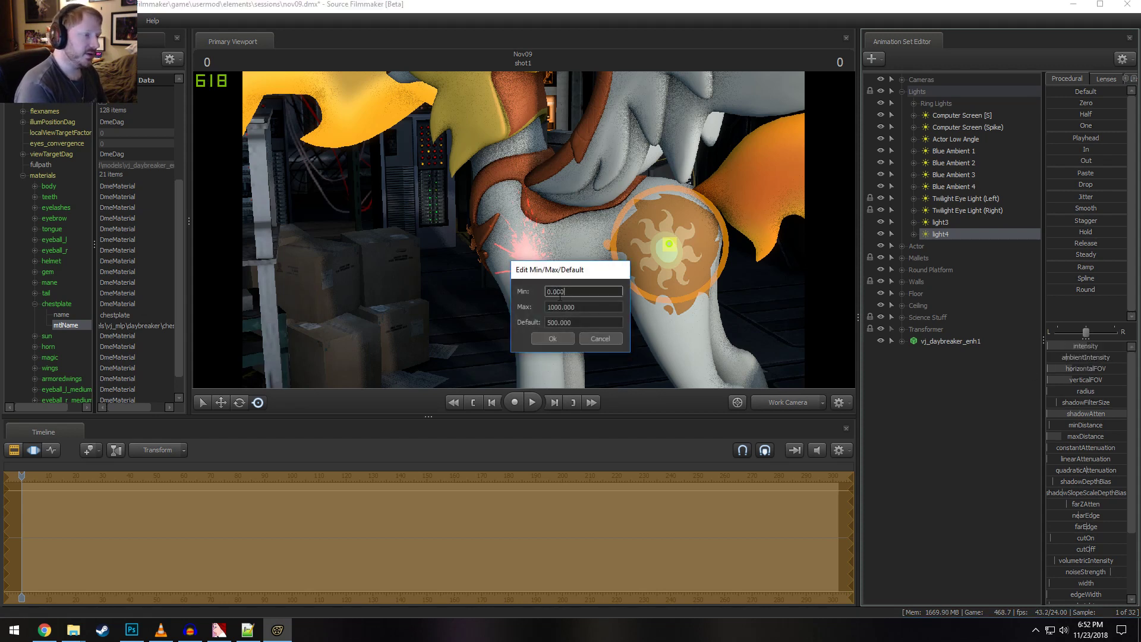
pyautogui.hotkey('ctrl', 'a')
pyautogui.write('-50')
pyautogui.press('Tab')
pyautogui.write('0')
pyautogui.press('Tab')
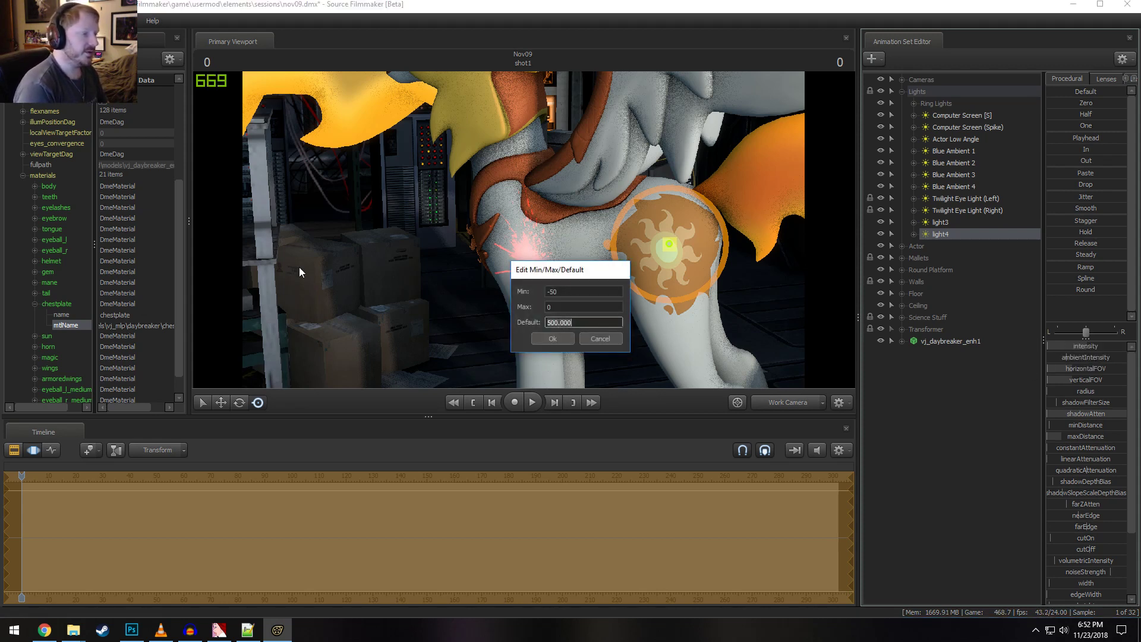
pyautogui.write('2')
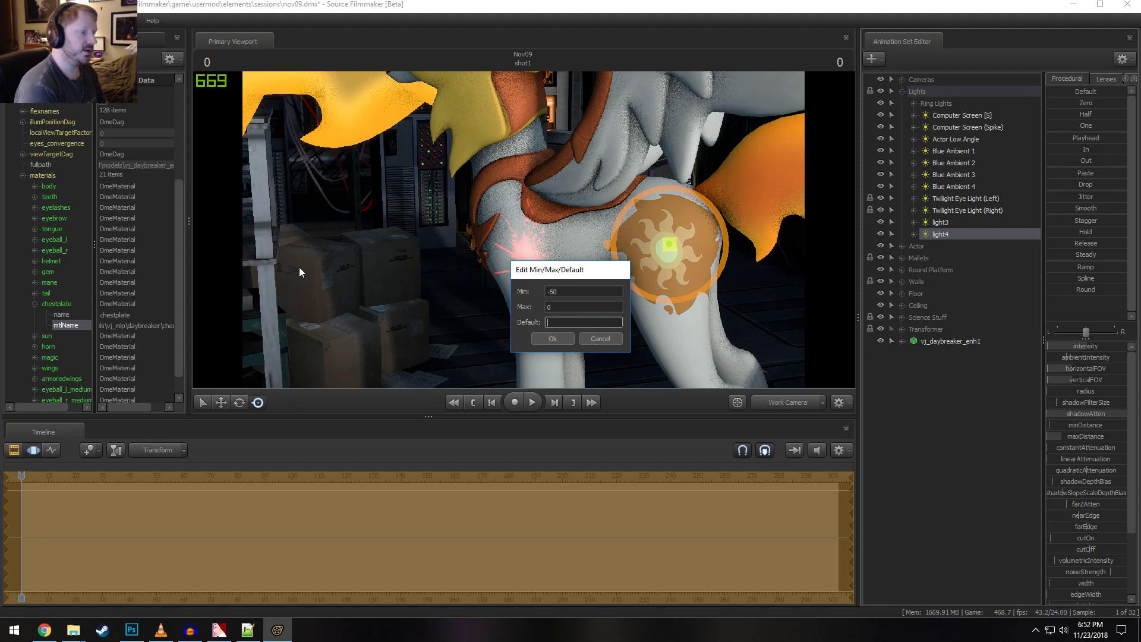
pyautogui.write('-25')
pyautogui.press('Return')
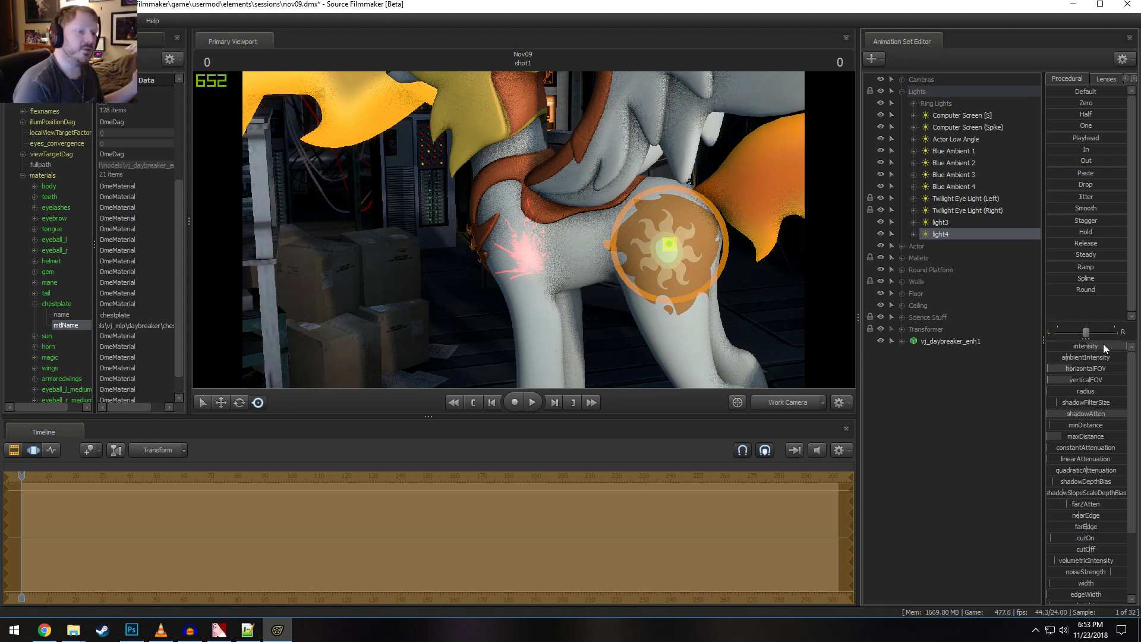
# Drive light4's intensity strongly negative, lower its color_red, and raise color_green and color_blue so the subtractive splatter is red
pyautogui.moveTo(1102, 344); pyautogui.dragTo(1060, 351)
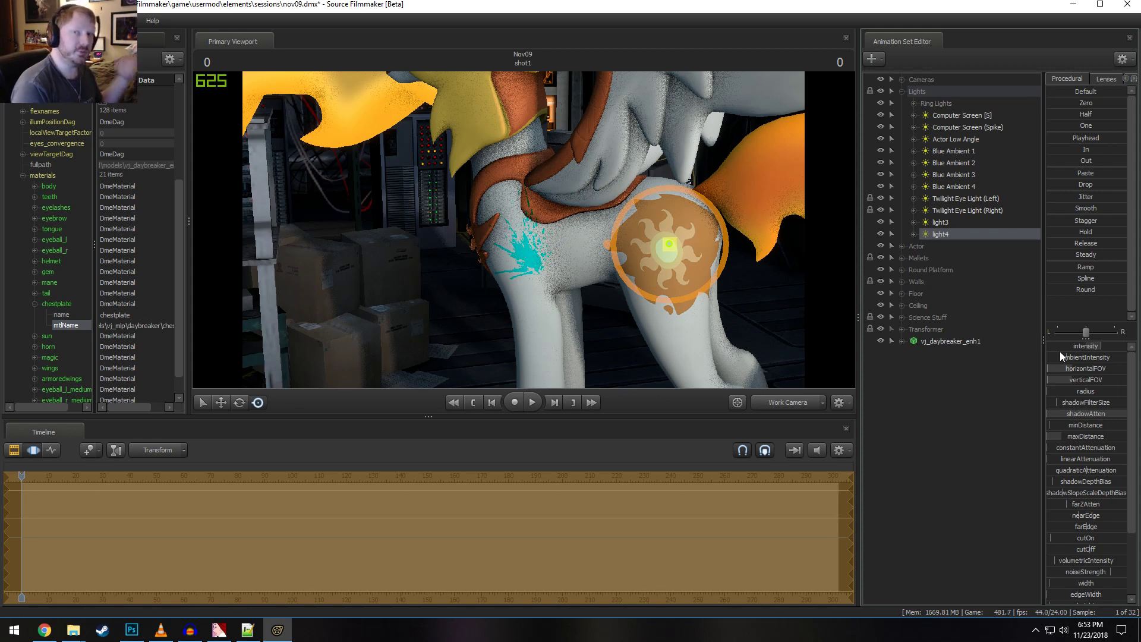
pyautogui.scroll(-3, 1053, 565)
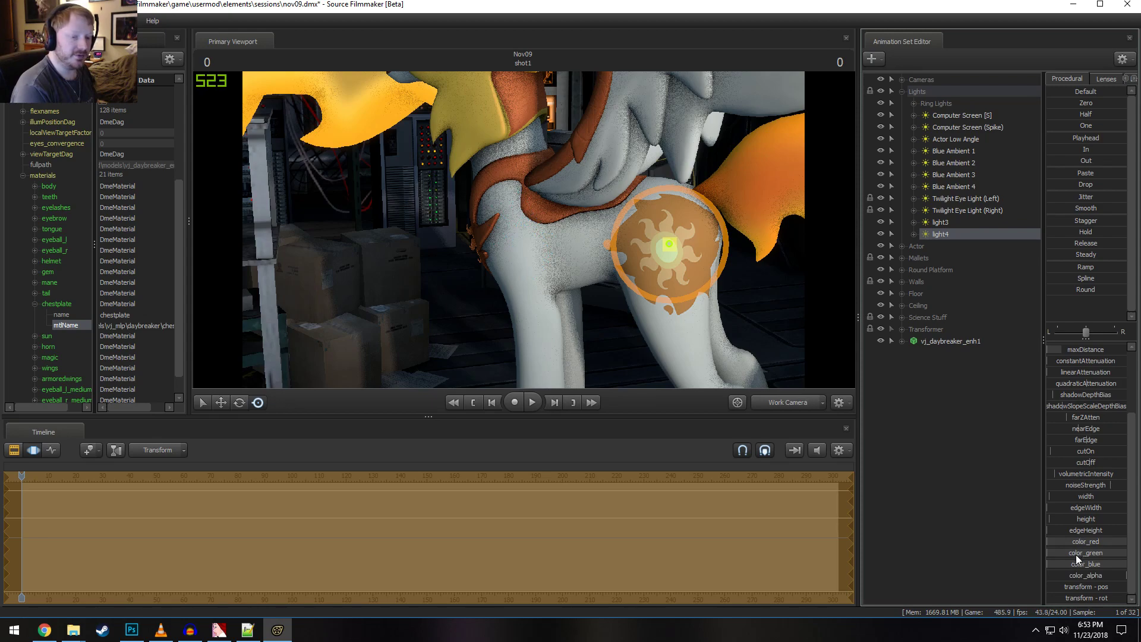
pyautogui.moveTo(1076, 554); pyautogui.dragTo(1124, 566)
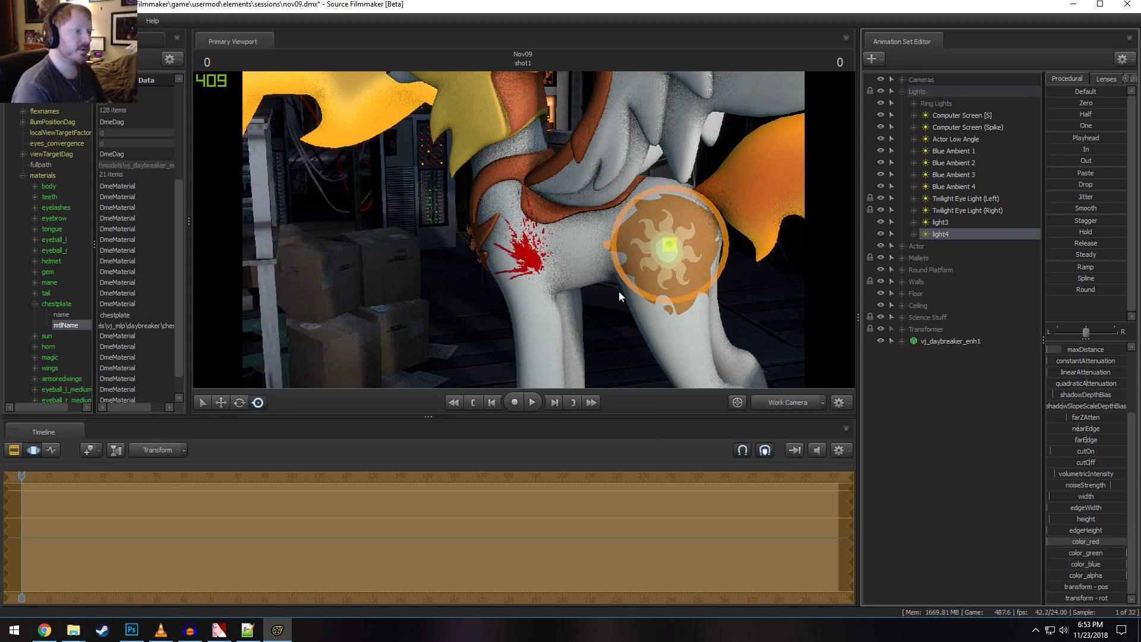
# Re-aim light4 through its own view so the splatter spans Daybreaker's shoulder and chestplate, and return to the Work Camera
pyautogui.moveTo(618, 291)
pyautogui.mouseDown()
pyautogui.moveTo(603, 297)
pyautogui.moveTo(639, 300)
pyautogui.moveTo(595, 291)
pyautogui.moveTo(618, 291)
pyautogui.mouseUp()
pyautogui.press('w')
pyautogui.press('s')
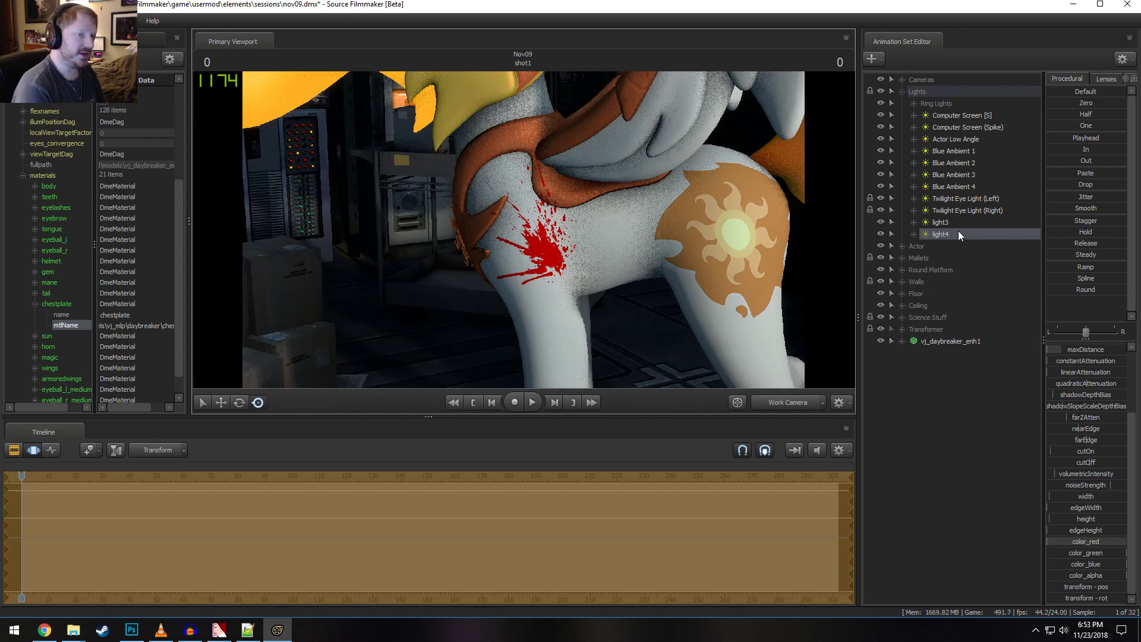
pyautogui.moveTo(958, 234); pyautogui.dragTo(537, 199)
pyautogui.moveTo(538, 199); pyautogui.dragTo(550, 235)
pyautogui.click(784, 404)
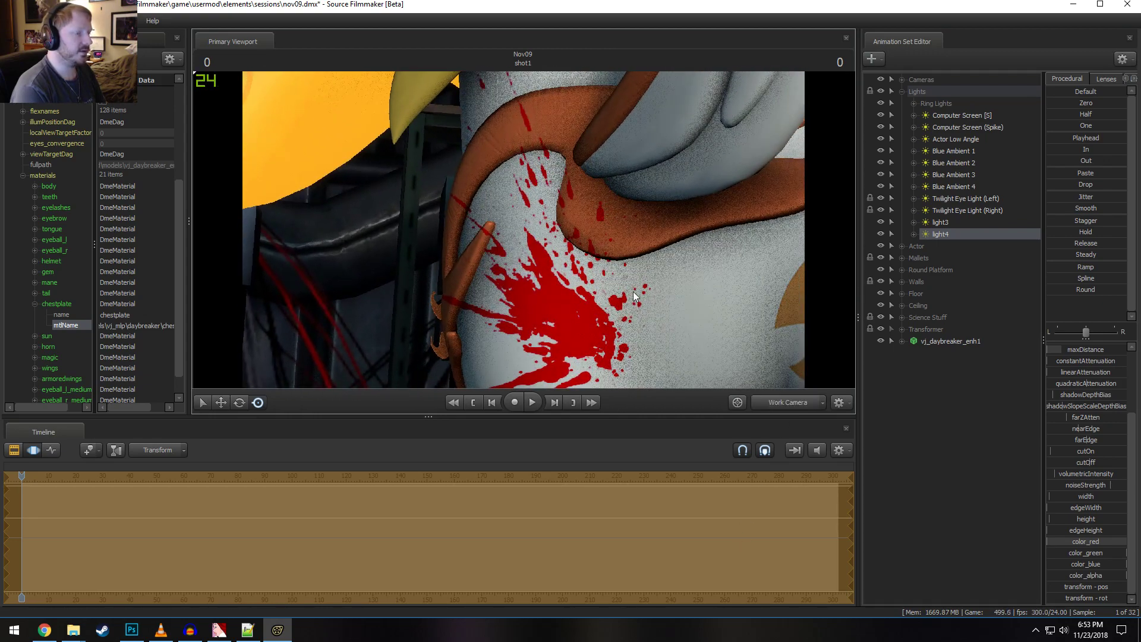
# Examine the red splatter on Daybreaker's shoulder, chestplate and neck from several distances and angles
pyautogui.press('s')
pyautogui.moveTo(635, 297)
pyautogui.mouseDown()
pyautogui.moveTo(666, 306)
pyautogui.moveTo(671, 327)
pyautogui.moveTo(645, 291)
pyautogui.mouseUp()
pyautogui.press('s')
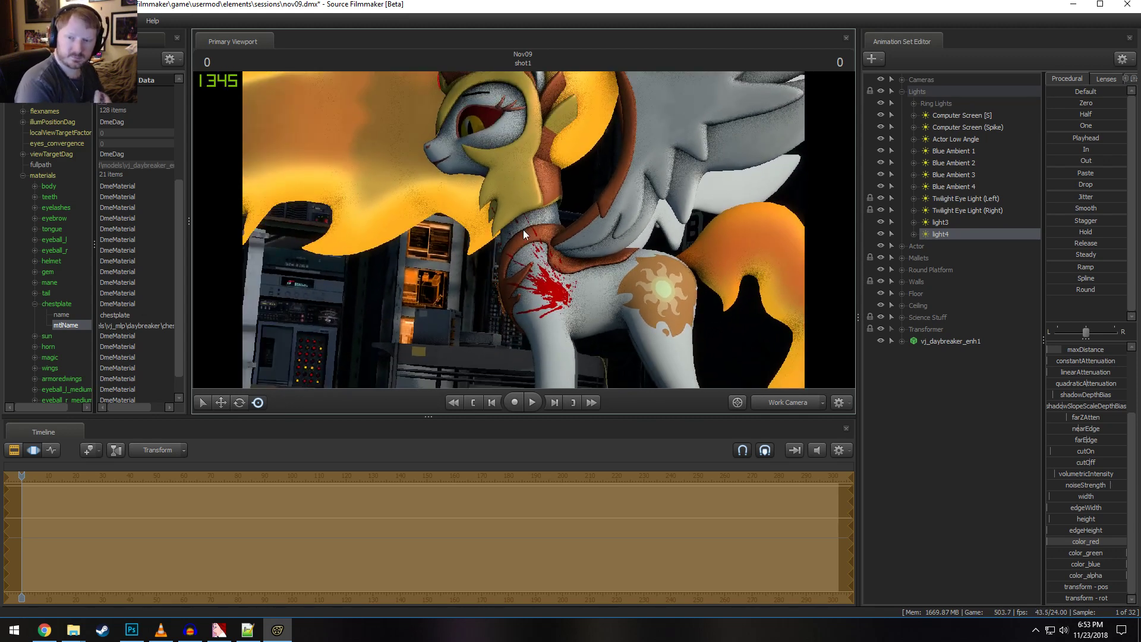
pyautogui.moveTo(582, 253); pyautogui.dragTo(509, 222)
pyautogui.press('s')
pyautogui.press('w')
pyautogui.press('s')
pyautogui.press('s')
pyautogui.press('s')
pyautogui.press('w')
pyautogui.press('s')
pyautogui.press('s')
pyautogui.press('d')
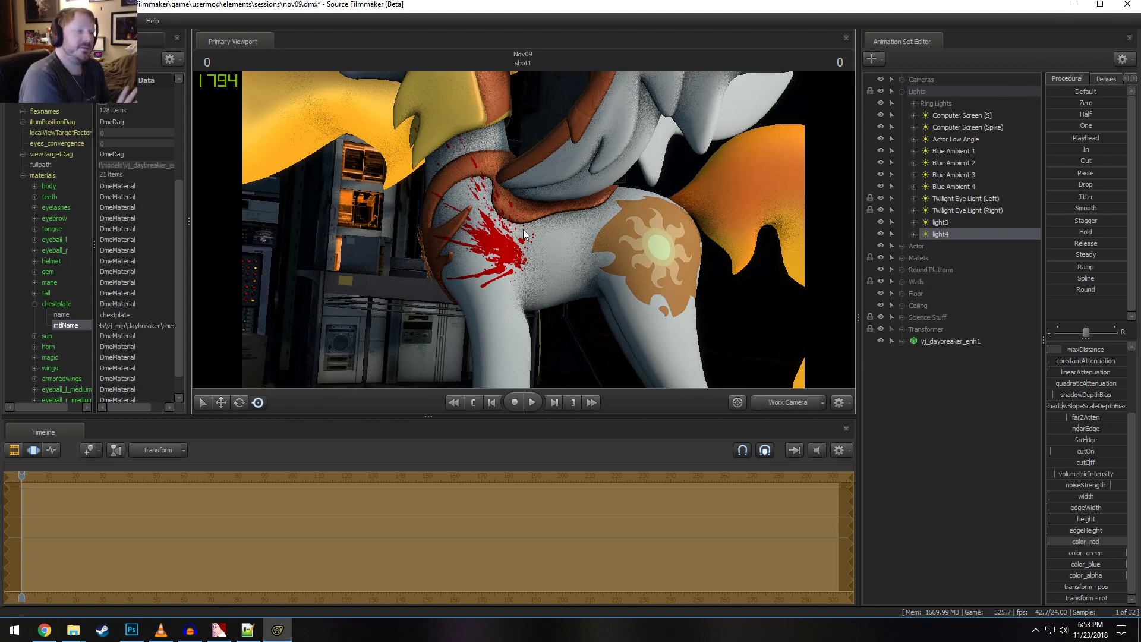
pyautogui.moveTo(523, 234); pyautogui.dragTo(630, 241)
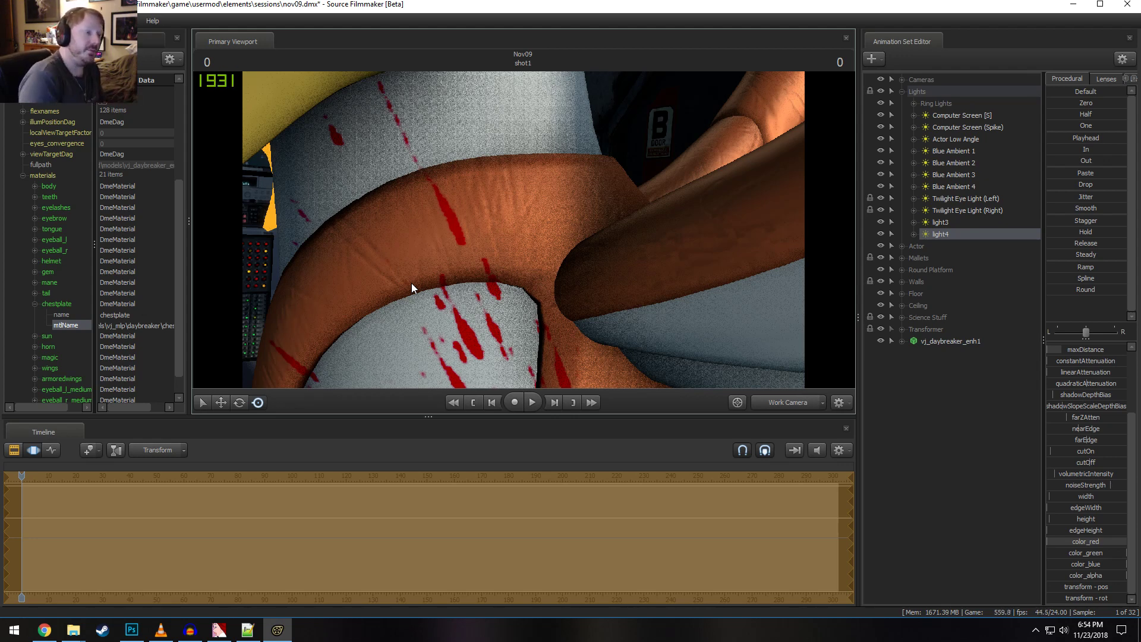
pyautogui.moveTo(411, 283); pyautogui.dragTo(674, 270)
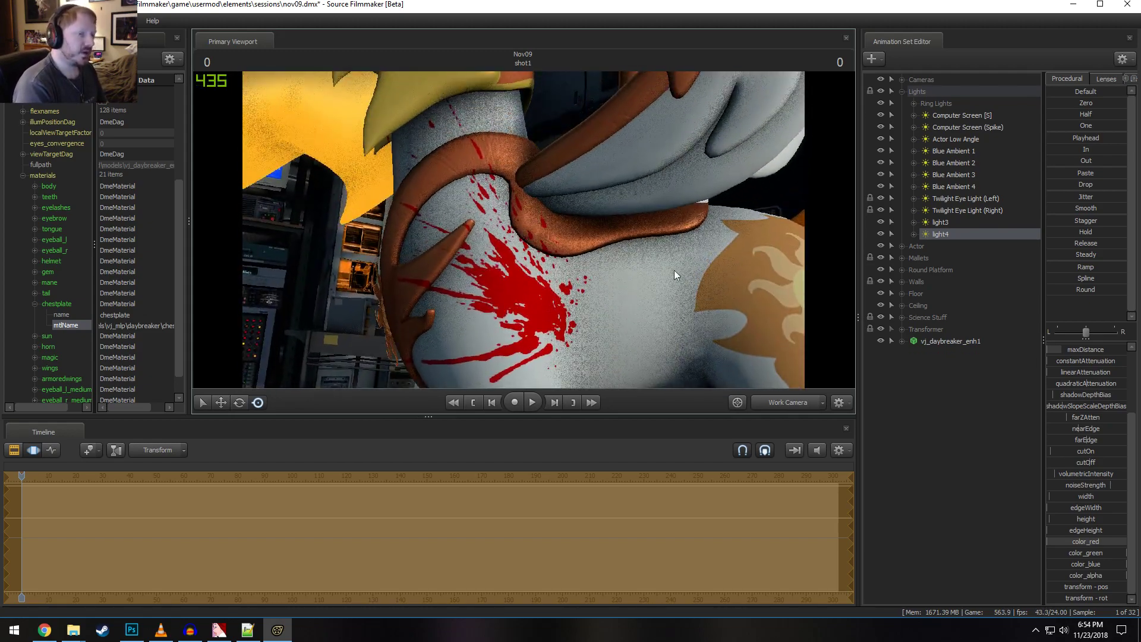
# Duplicate light4 by copying its animation set and pasting it into the scene, and select the pasted light5
pyautogui.rightClick(967, 341)
pyautogui.click(944, 234)
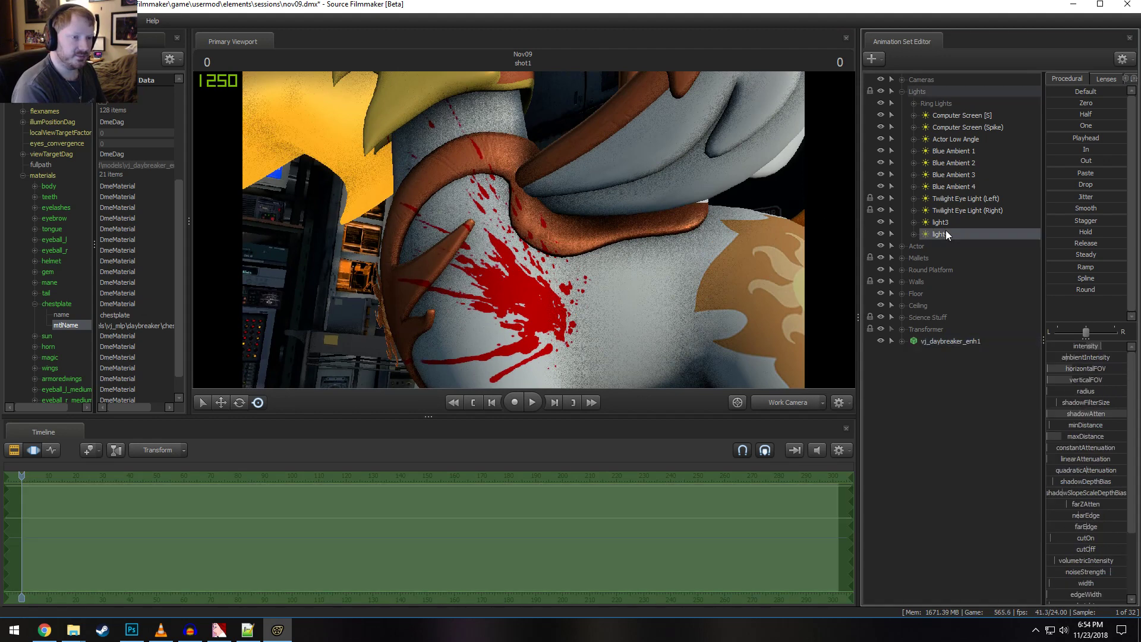
pyautogui.rightClick(946, 233)
pyautogui.click(970, 248)
pyautogui.rightClick(919, 459)
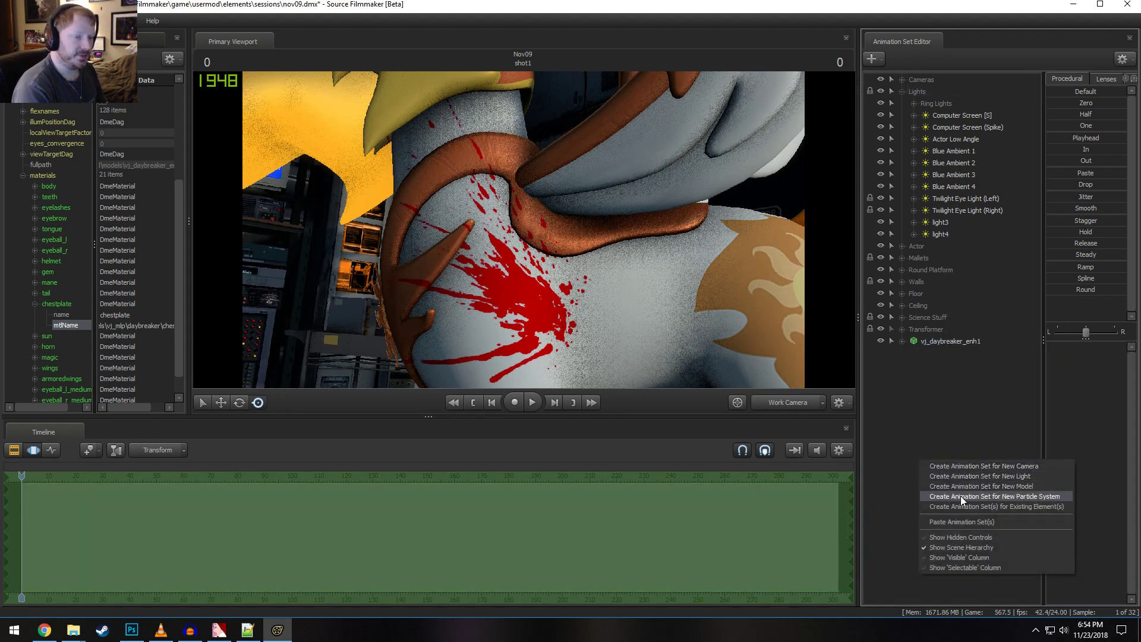
pyautogui.click(966, 519)
pyautogui.click(938, 351)
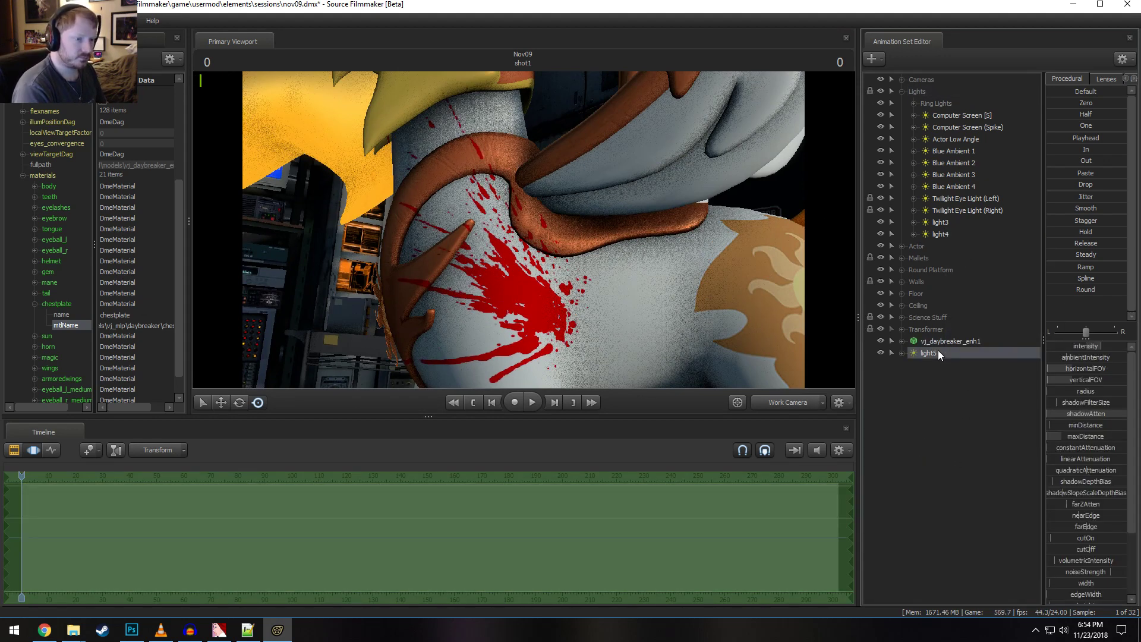
# Look through light5 in the viewport with the Motion Editor active
pyautogui.press('F2')
pyautogui.press('F3')
pyautogui.moveTo(942, 354); pyautogui.dragTo(523, 229)
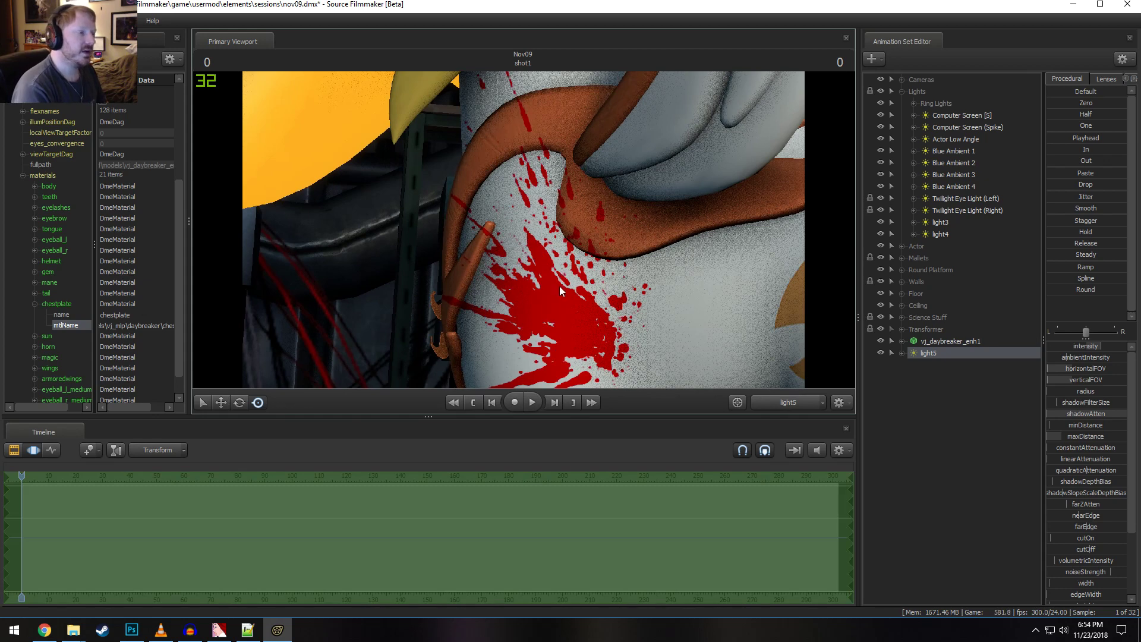
# Try offsetting light5 slightly from the original splatter, and toggle its visibility off and on to compare
pyautogui.moveTo(559, 289); pyautogui.dragTo(524, 231)
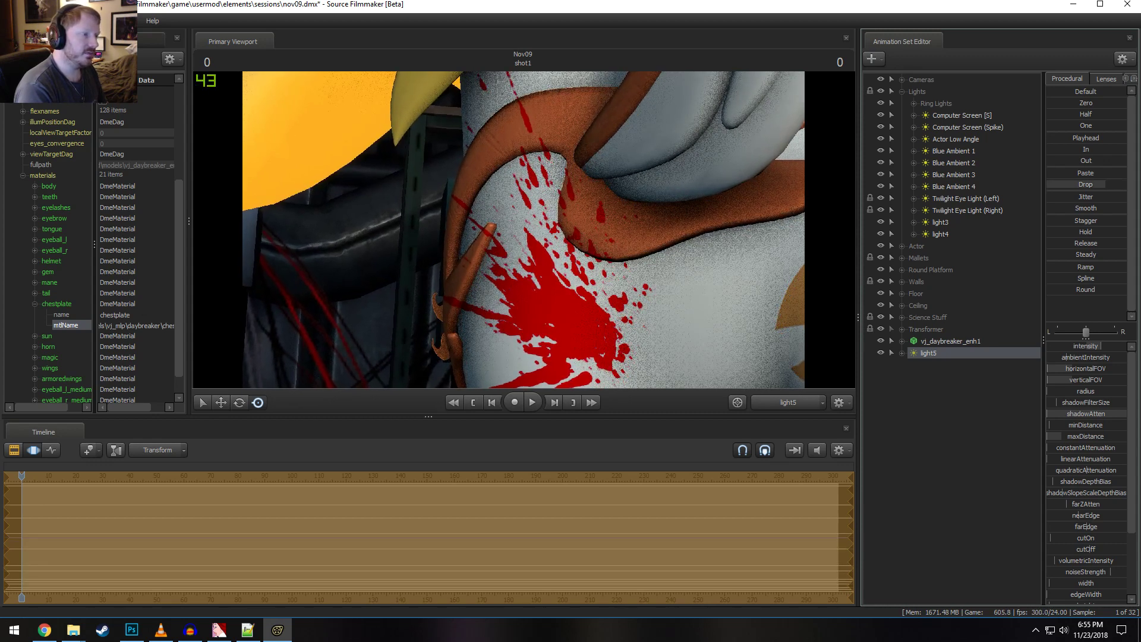
pyautogui.click(880, 352)
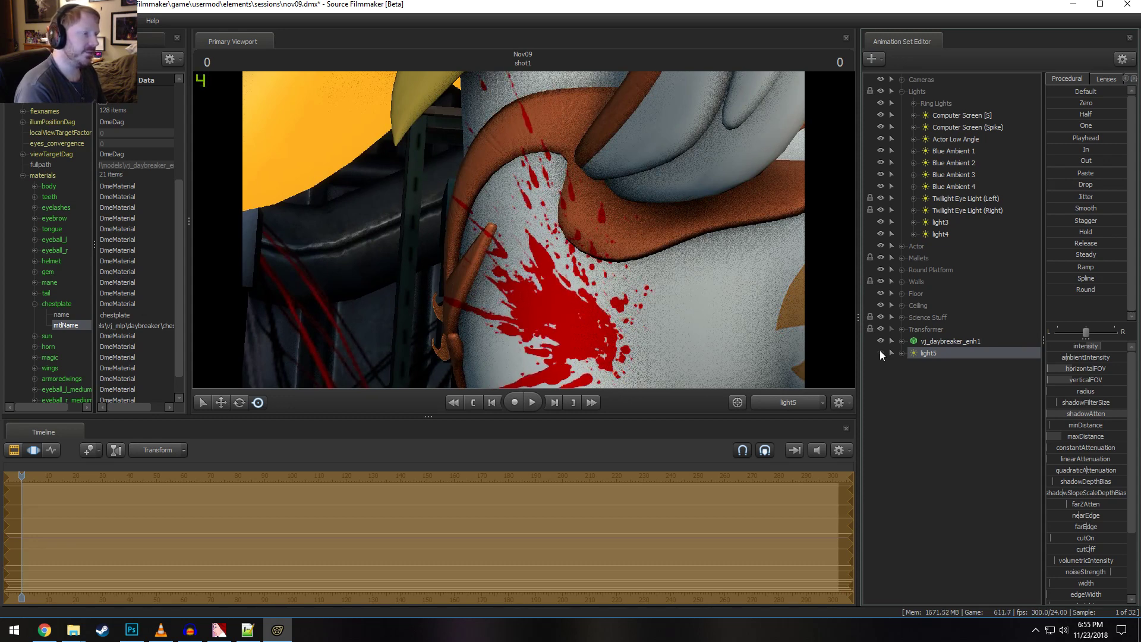
pyautogui.click(880, 352)
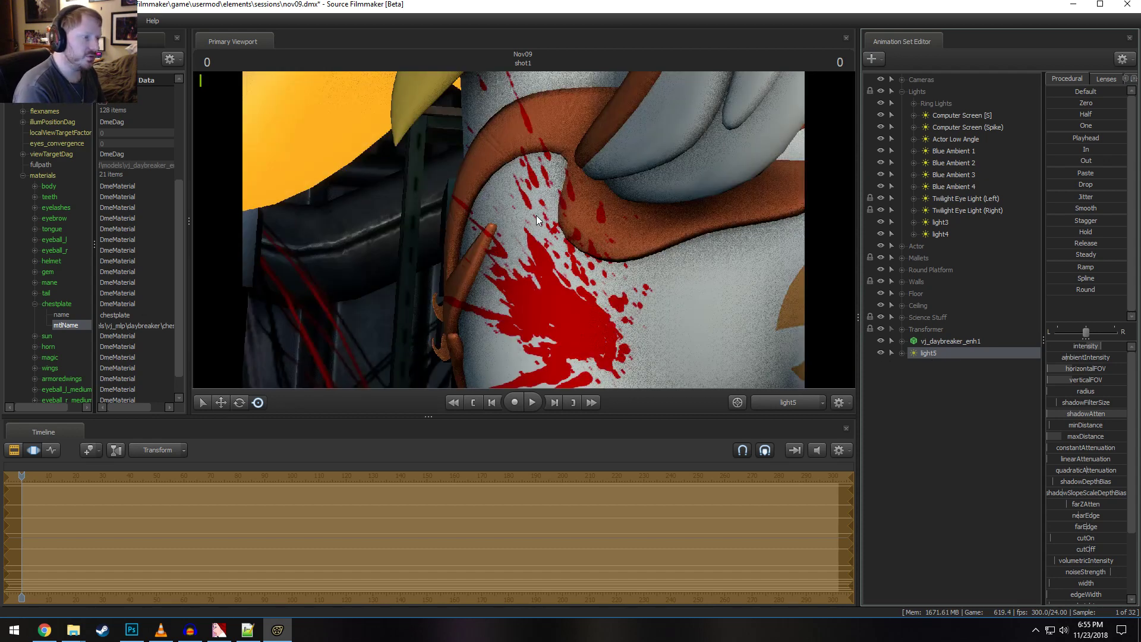
pyautogui.moveTo(523, 234); pyautogui.dragTo(523, 232)
pyautogui.moveTo(702, 306); pyautogui.dragTo(704, 305)
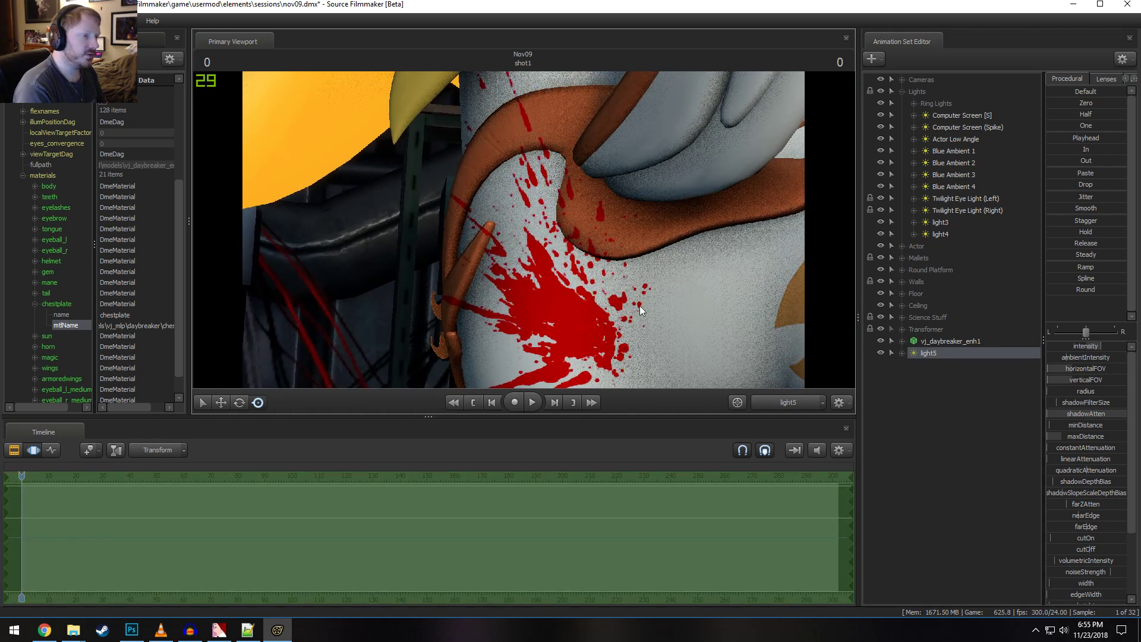
# Offset light5 slightly sideways from the original splatter and blend the change with the Drop preset
pyautogui.moveTo(626, 308); pyautogui.dragTo(621, 310)
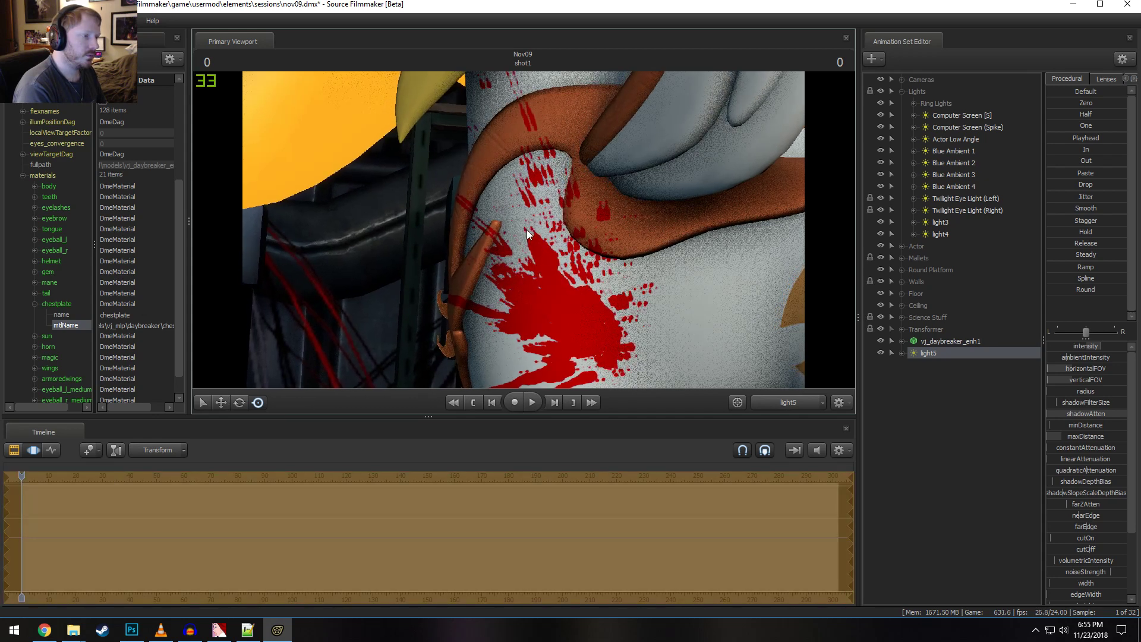
pyautogui.moveTo(1085, 184); pyautogui.dragTo(1099, 184)
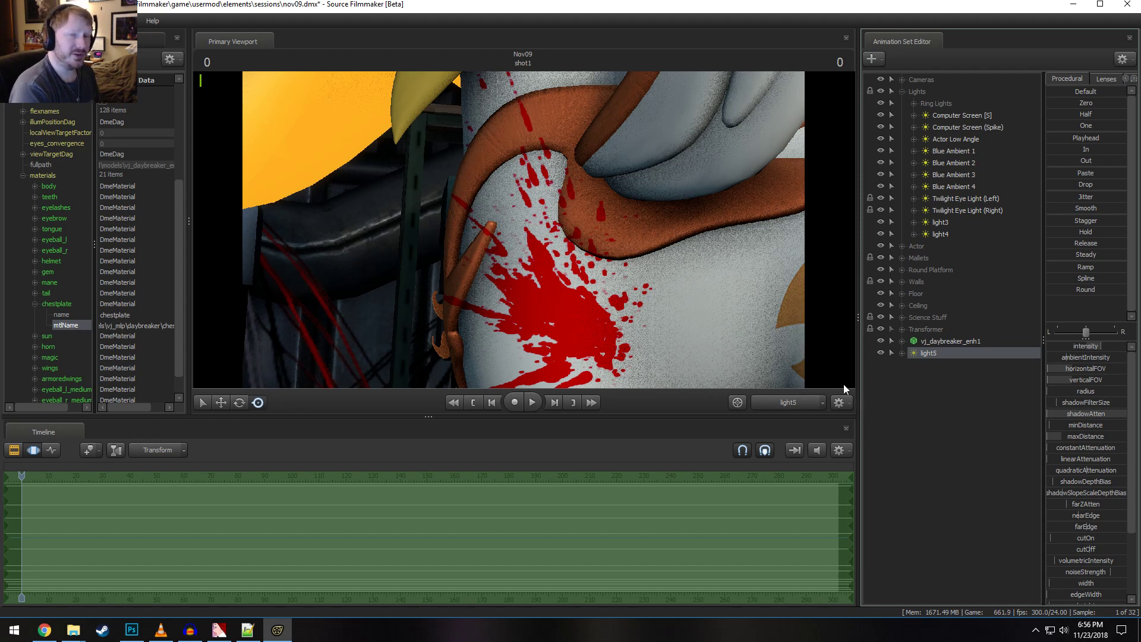
# Lower light5's intensity and raise its color_red slightly to darken the duplicated splatter layer
pyautogui.moveTo(1085, 346)
pyautogui.mouseDown()
pyautogui.moveTo(1049, 346)
pyautogui.moveTo(1076, 346)
pyautogui.moveTo(1070, 371)
pyautogui.mouseUp()
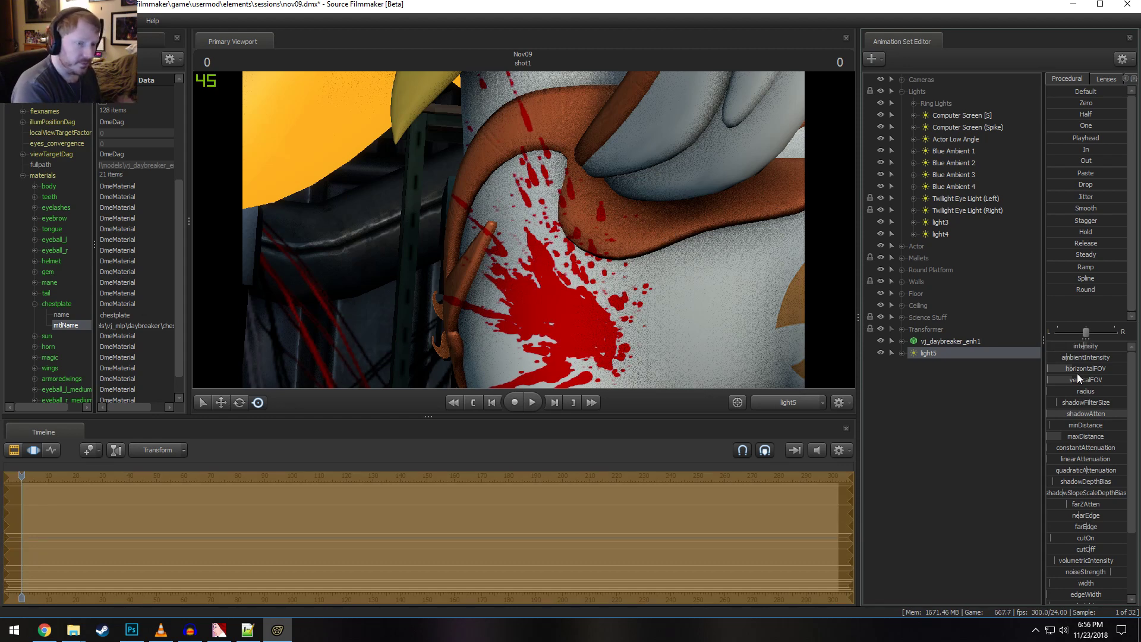
pyautogui.scroll(-3, 1085, 426)
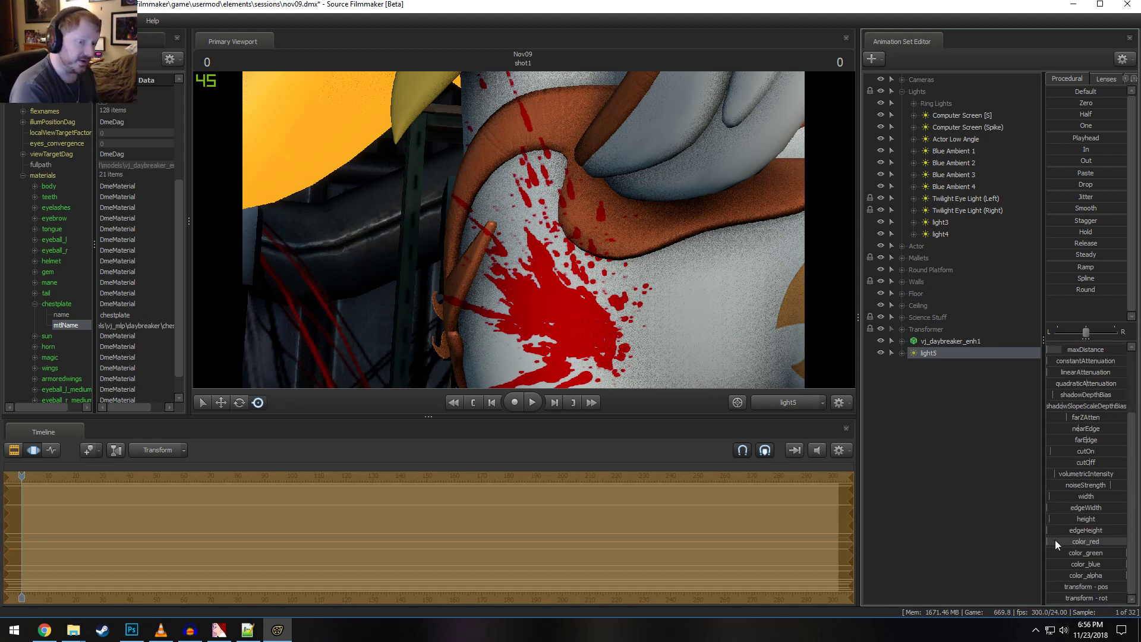
pyautogui.moveTo(1055, 543); pyautogui.dragTo(1052, 541)
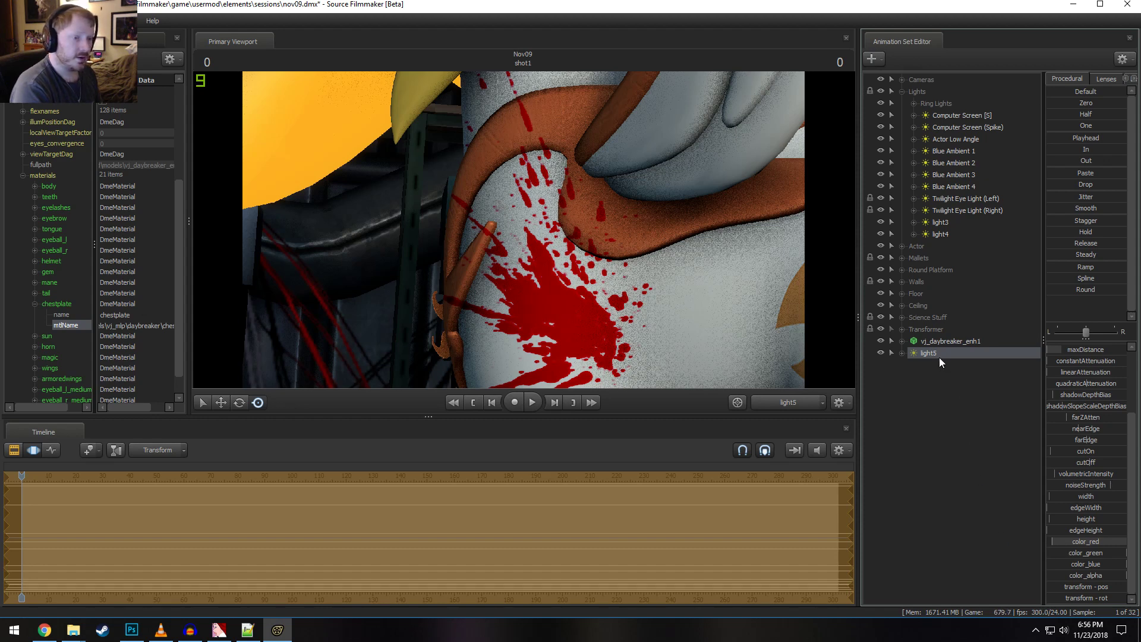
# Copy light4's animation set again and paste it as another splatter light
pyautogui.rightClick(947, 233)
pyautogui.click(961, 251)
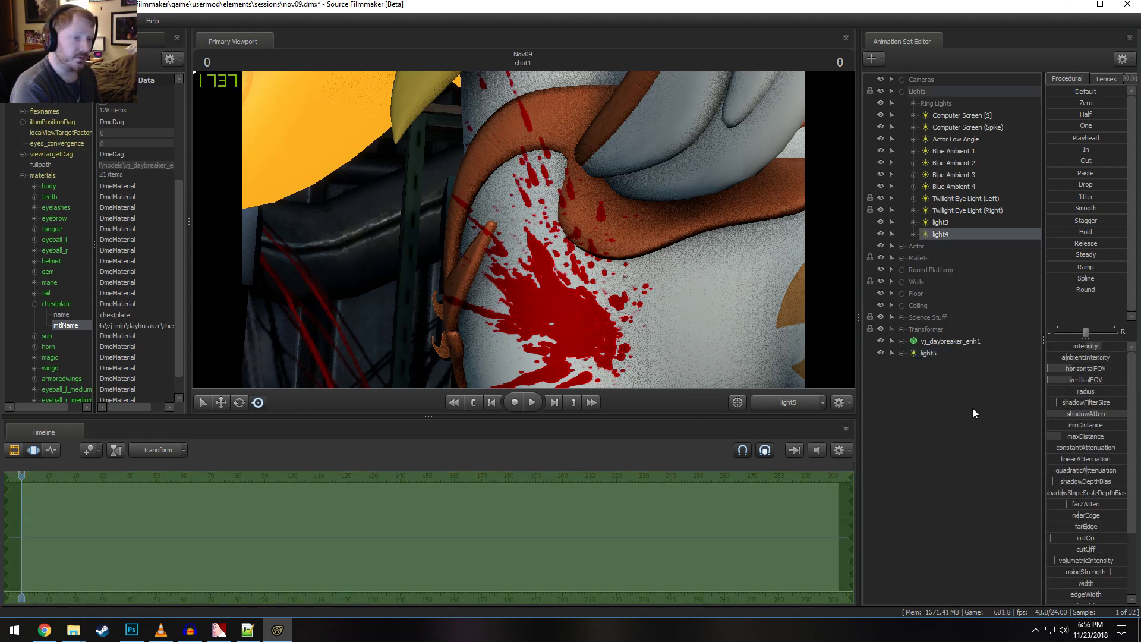
pyautogui.rightClick(973, 409)
pyautogui.click(1004, 471)
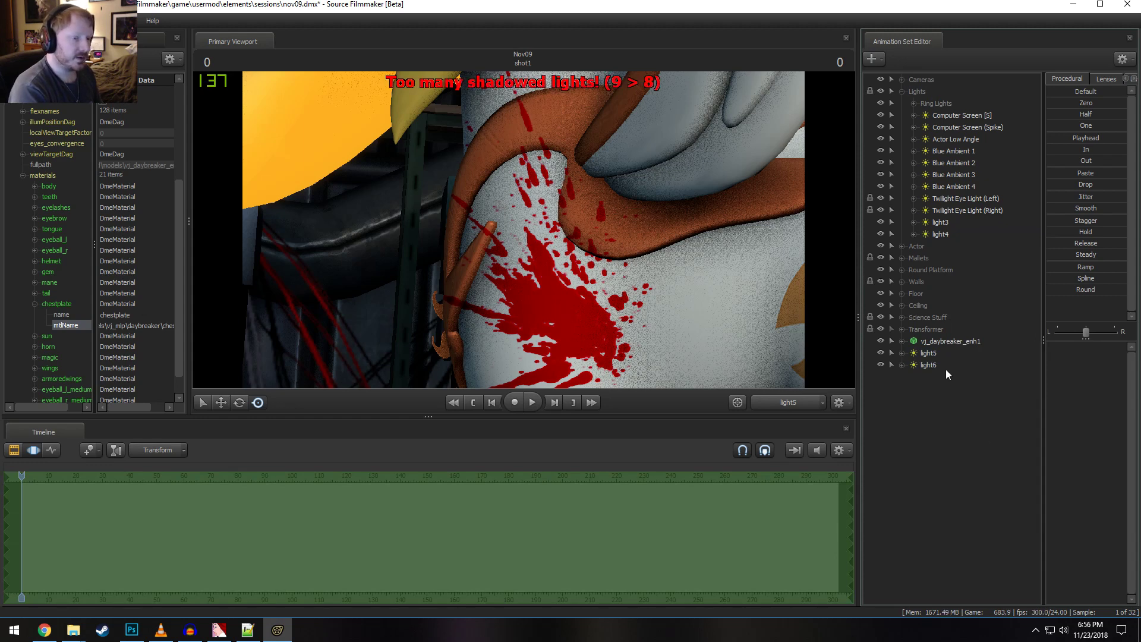
# Disable shadows on the Computer Screen [S] light
pyautogui.click(936, 366)
pyautogui.rightClick(936, 366)
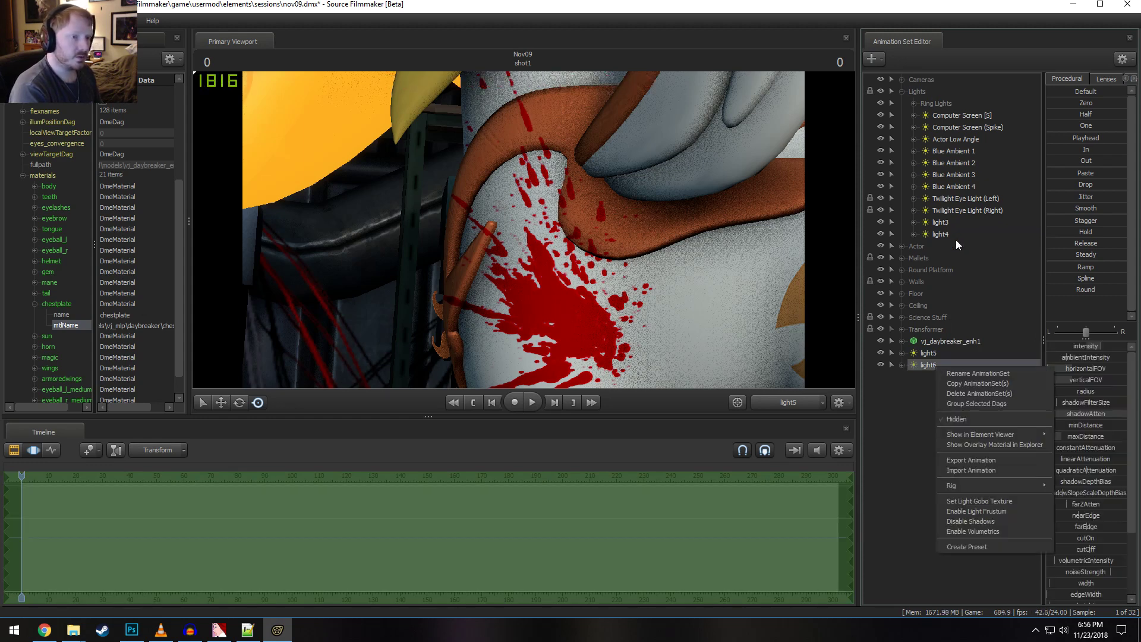
pyautogui.click(936, 223)
pyautogui.click(950, 117)
pyautogui.rightClick(949, 119)
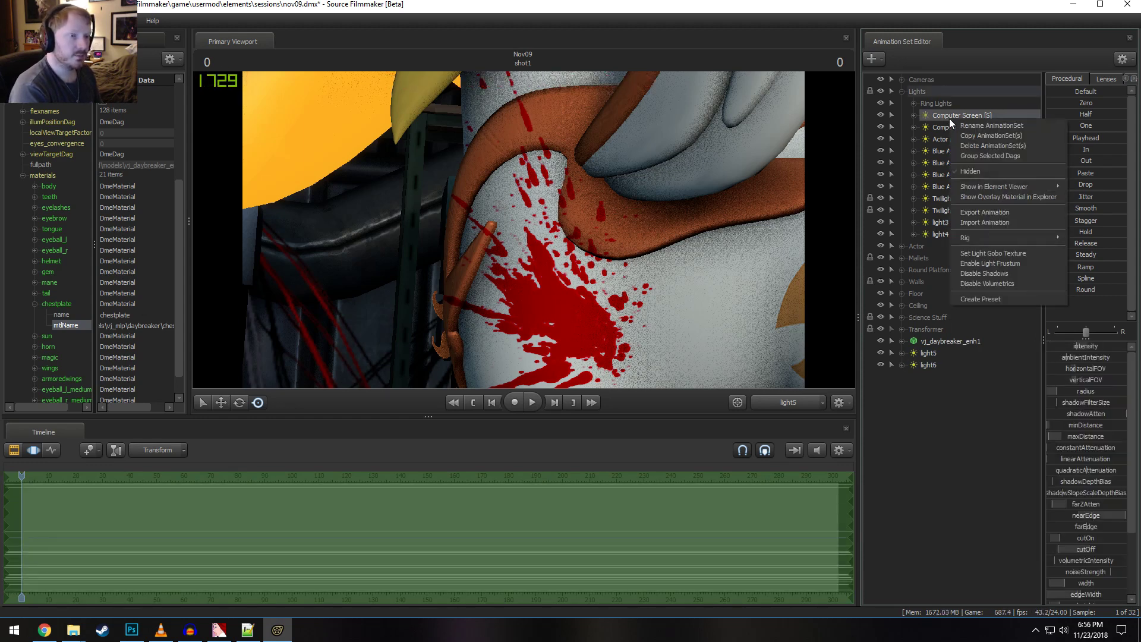
pyautogui.click(972, 274)
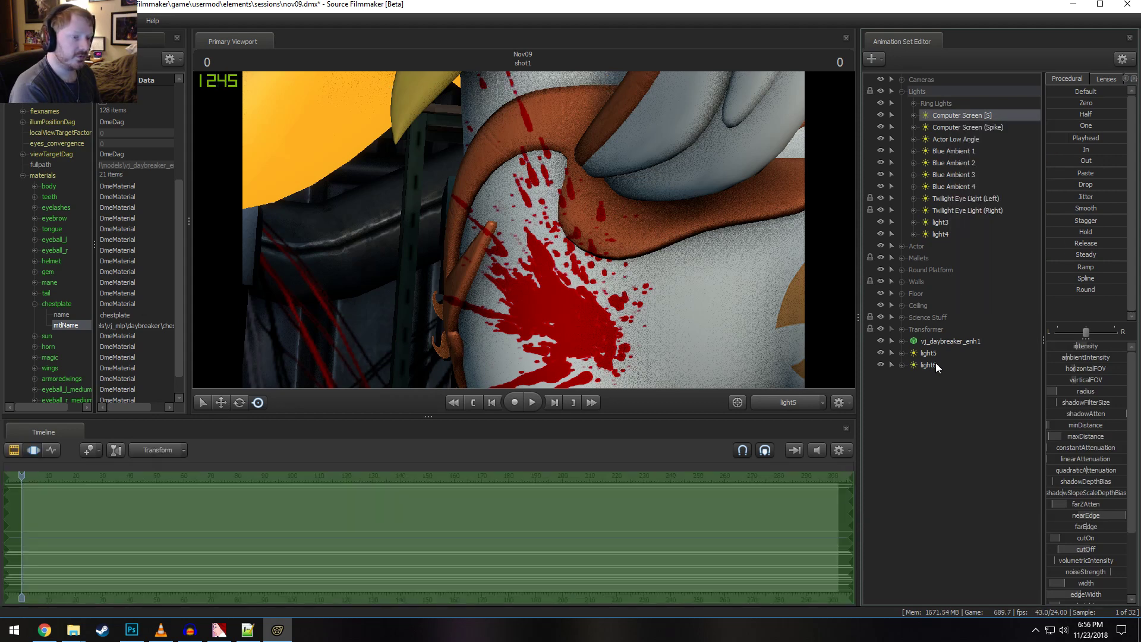
# Offset light6 slightly through its own view and blend the change with the Drop preset
pyautogui.click(928, 365)
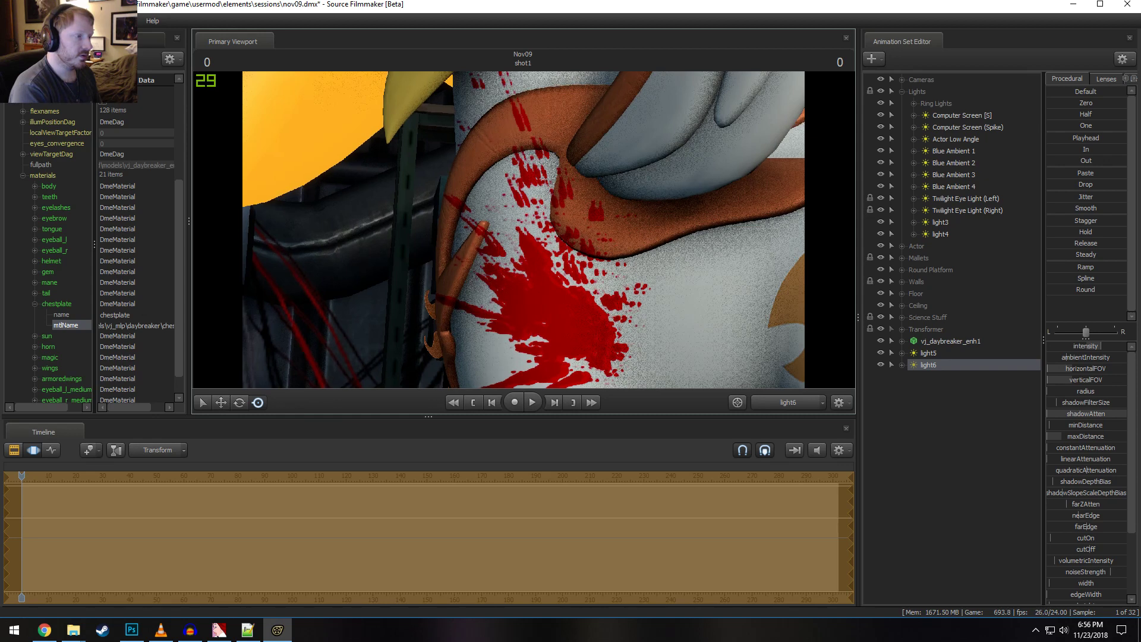
pyautogui.click(1085, 185)
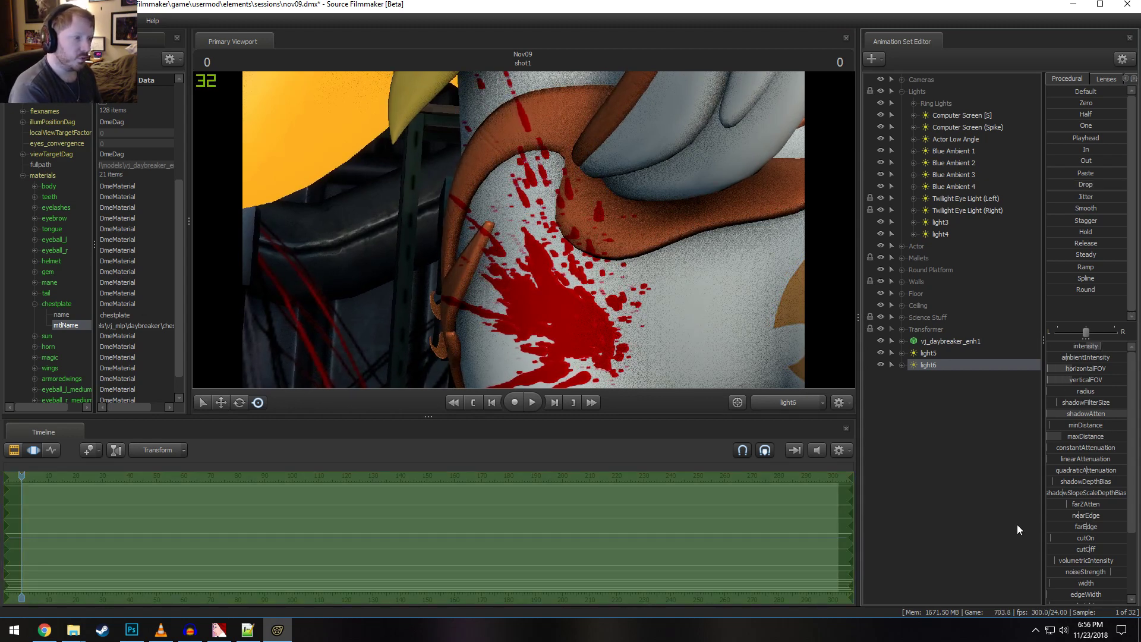
# Lower light6's color_green and color_blue and fine-tune its intensity for a softer splatter edge layer
pyautogui.scroll(-3, 1057, 594)
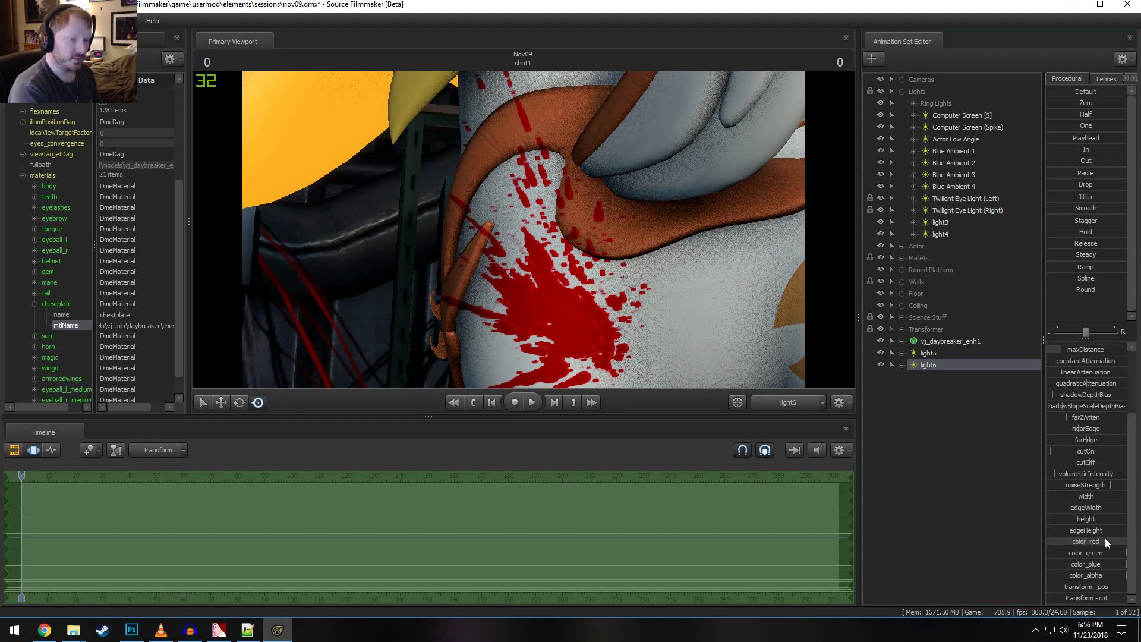
pyautogui.moveTo(1110, 555)
pyautogui.mouseDown()
pyautogui.moveTo(1085, 560)
pyautogui.moveTo(1092, 554)
pyautogui.mouseUp()
pyautogui.scroll(3, 1093, 475)
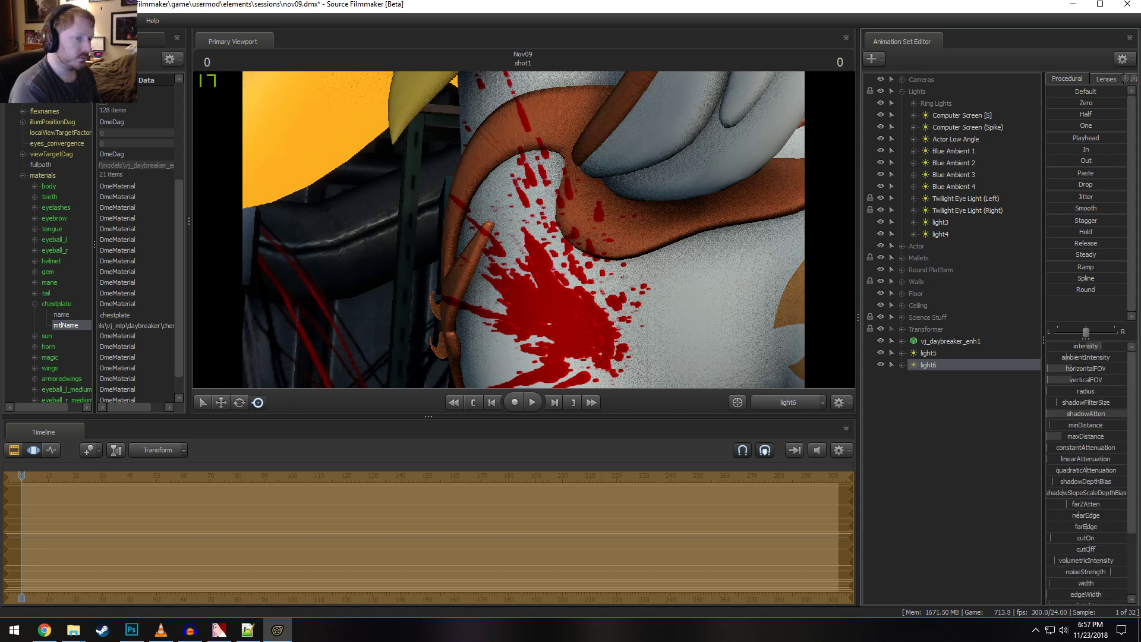
pyautogui.moveTo(1101, 345)
pyautogui.mouseDown()
pyautogui.moveTo(1073, 346)
pyautogui.moveTo(1123, 346)
pyautogui.moveTo(1099, 346)
pyautogui.mouseUp()
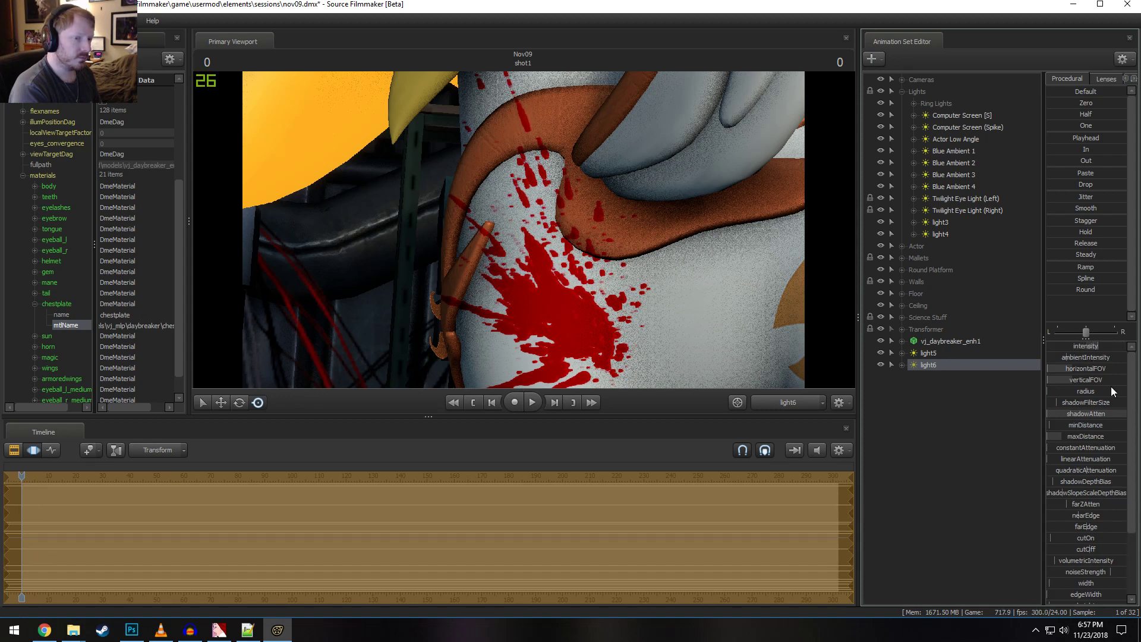
pyautogui.scroll(-3, 1109, 530)
pyautogui.moveTo(1100, 553)
pyautogui.mouseDown()
pyautogui.moveTo(1080, 553)
pyautogui.moveTo(1081, 564)
pyautogui.mouseUp()
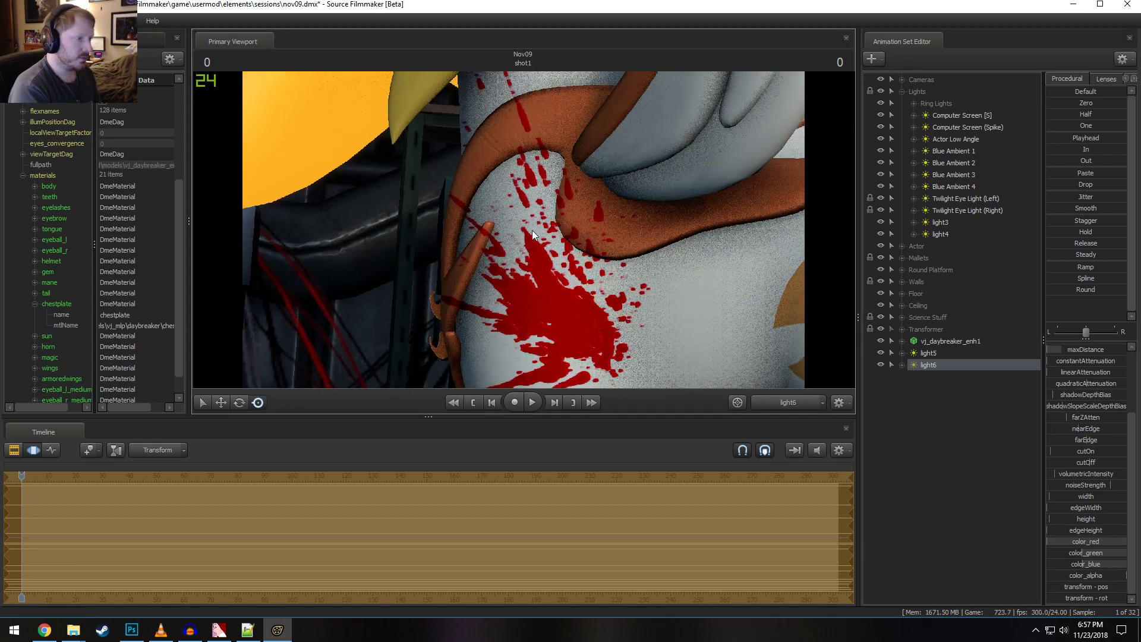
# Select light5 and raise its color_red slightly
pyautogui.click(927, 353)
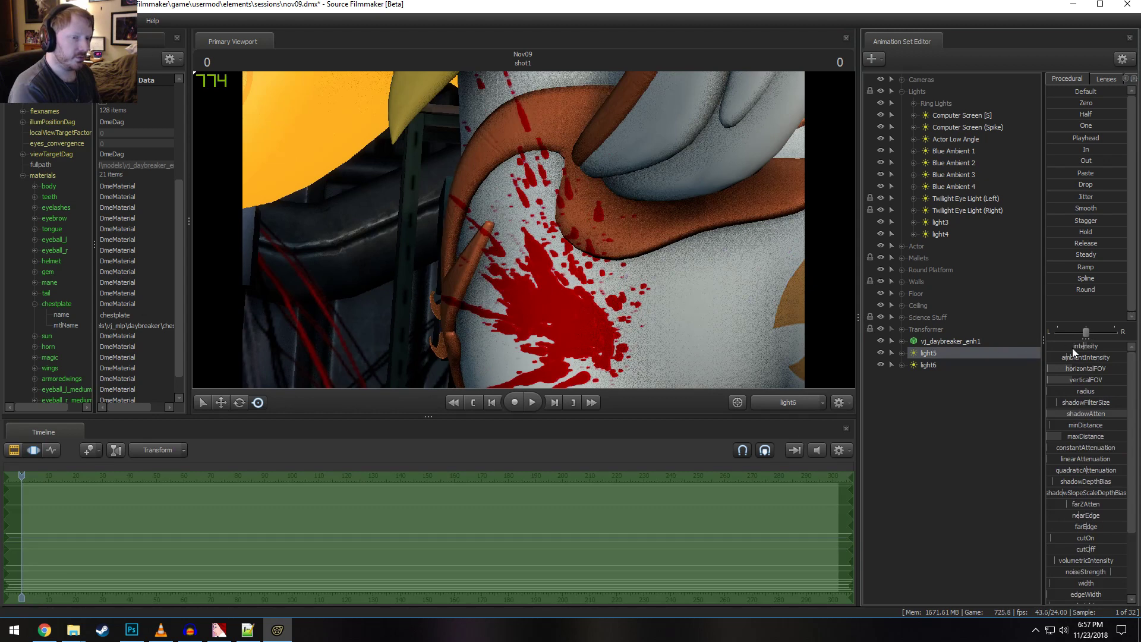
pyautogui.moveTo(1071, 542); pyautogui.dragTo(1072, 542)
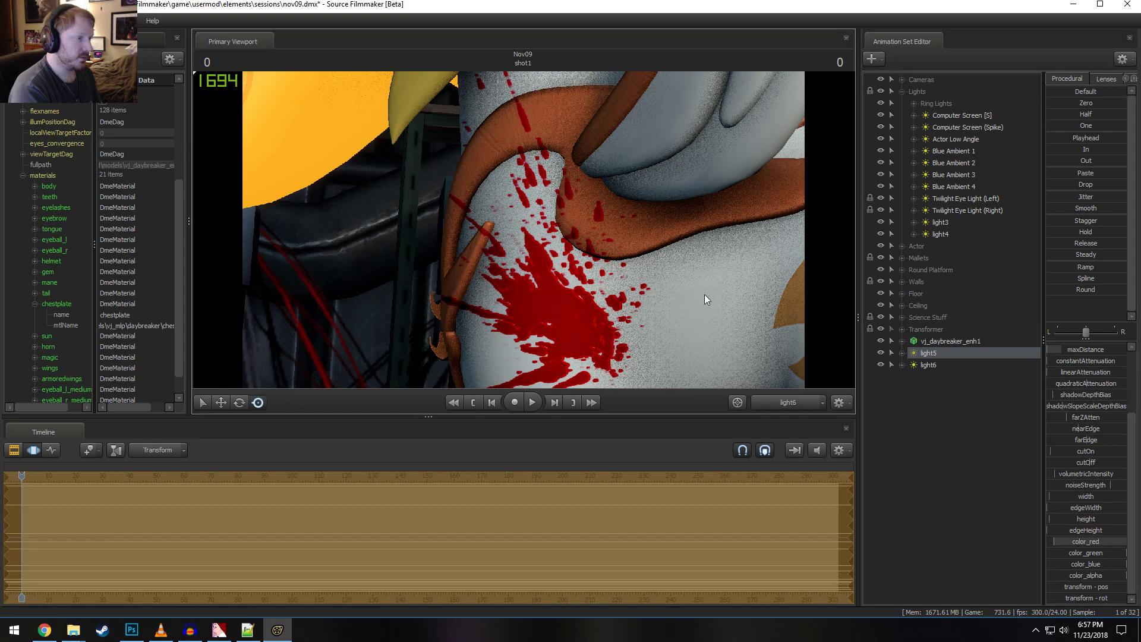
# Inspect the blood splatter through the Work Camera, return to light6's view, and toggle light6's visibility to compare its effect
pyautogui.click(788, 402)
pyautogui.moveTo(523, 237); pyautogui.dragTo(526, 212)
pyautogui.press('F2')
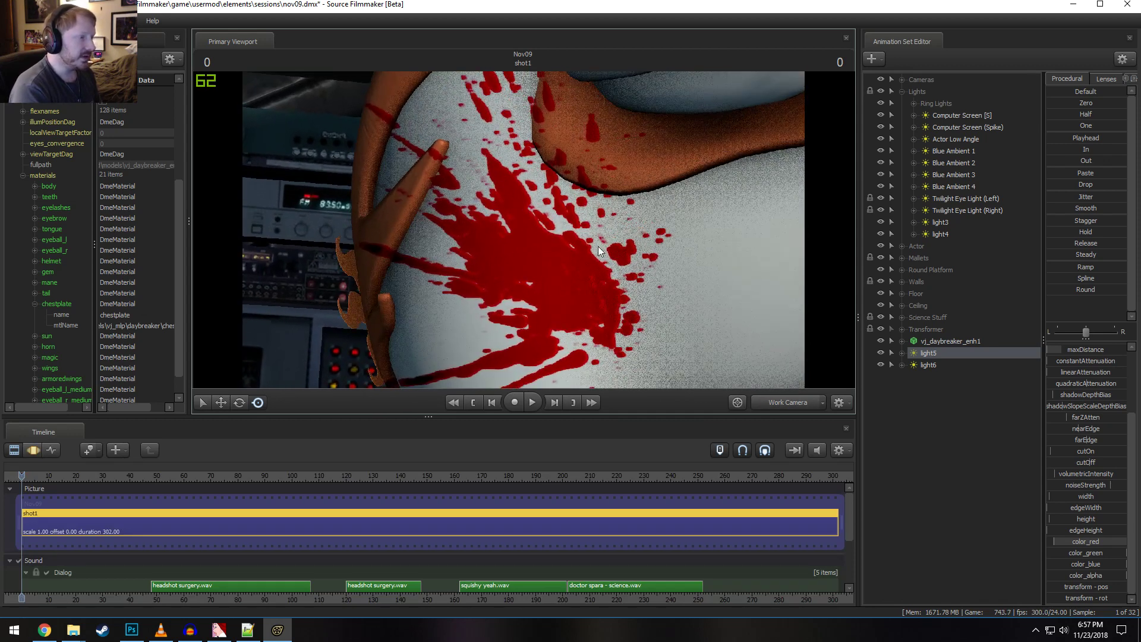
pyautogui.doubleClick(928, 365)
pyautogui.moveTo(621, 245); pyautogui.dragTo(586, 264)
pyautogui.press('F4')
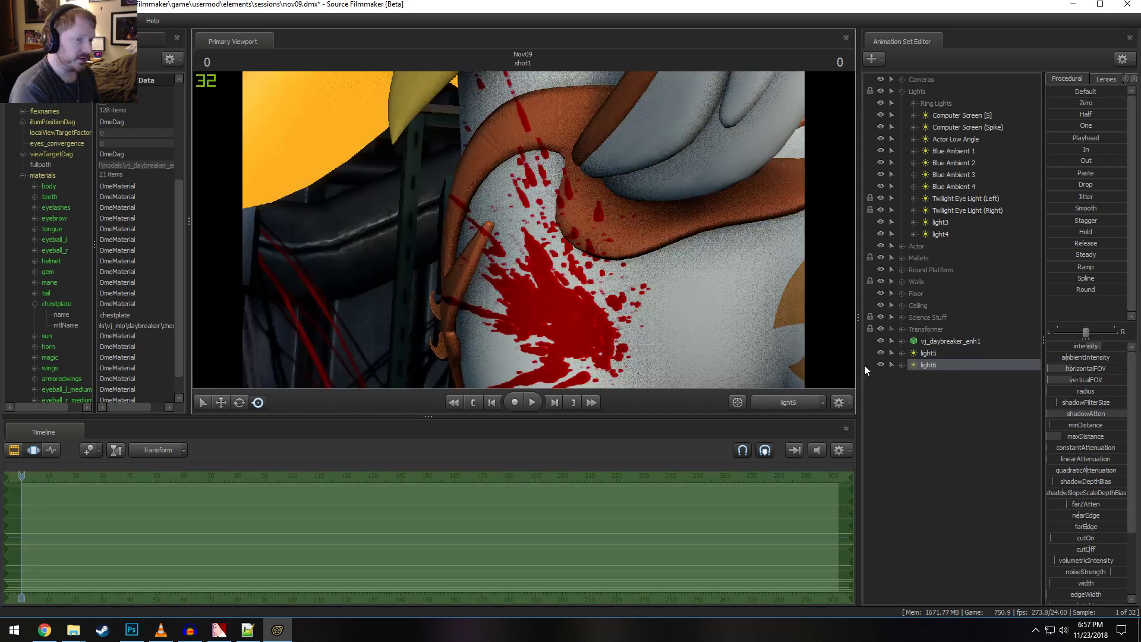
pyautogui.click(880, 365)
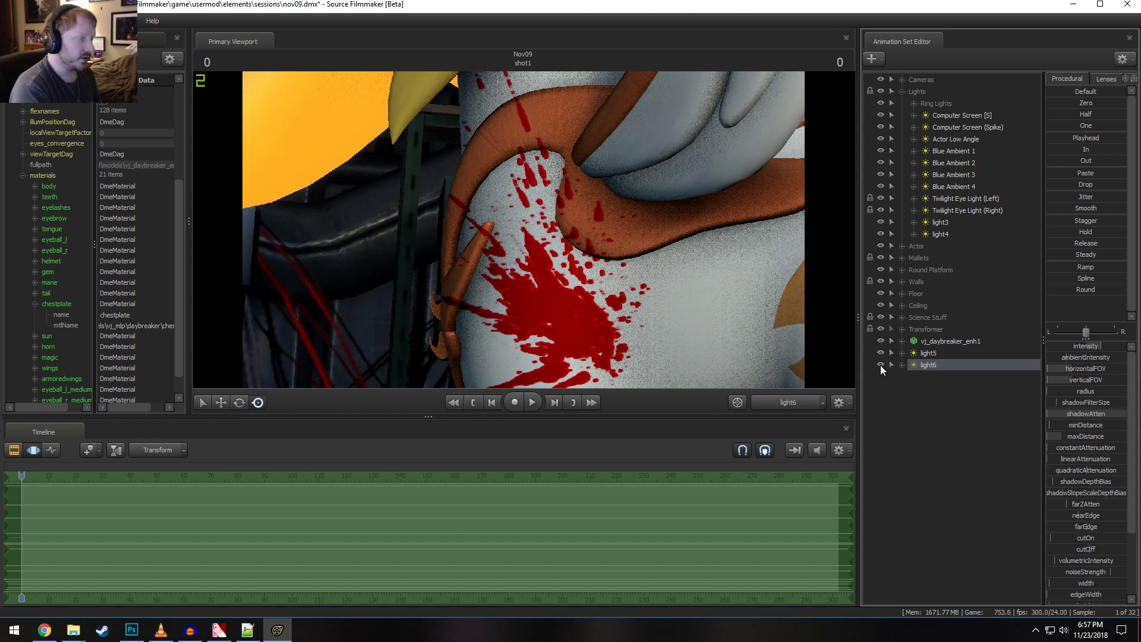
pyautogui.hotkey('ctrl', 'z')
# Select light4 in the Lights group and raise its intensity slightly
pyautogui.click(949, 223)
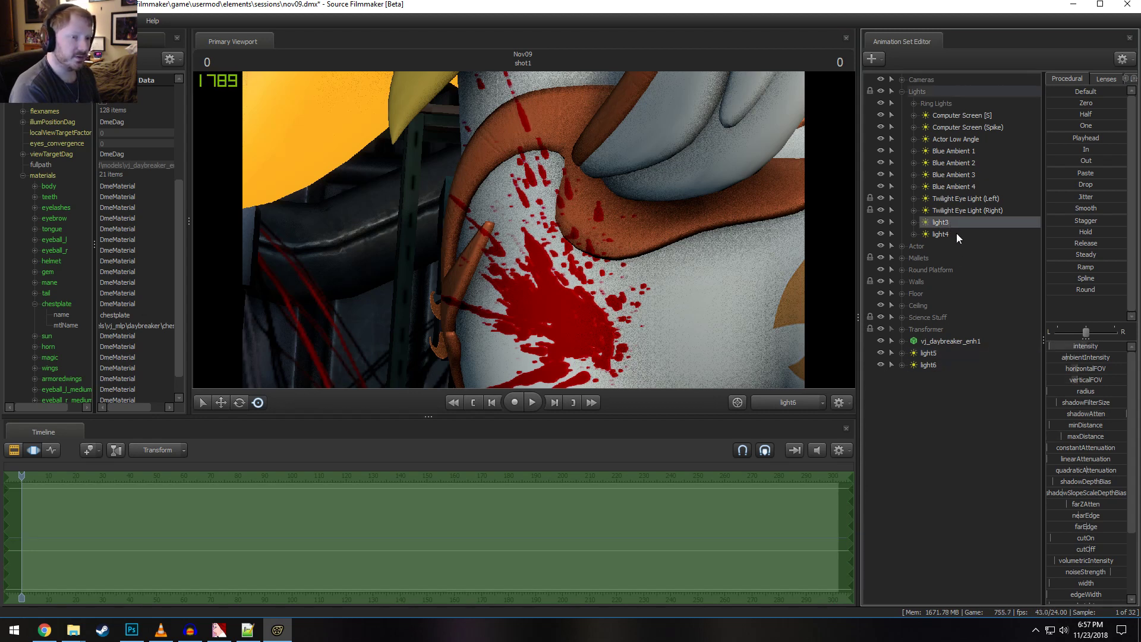
pyautogui.click(957, 234)
pyautogui.click(1085, 346)
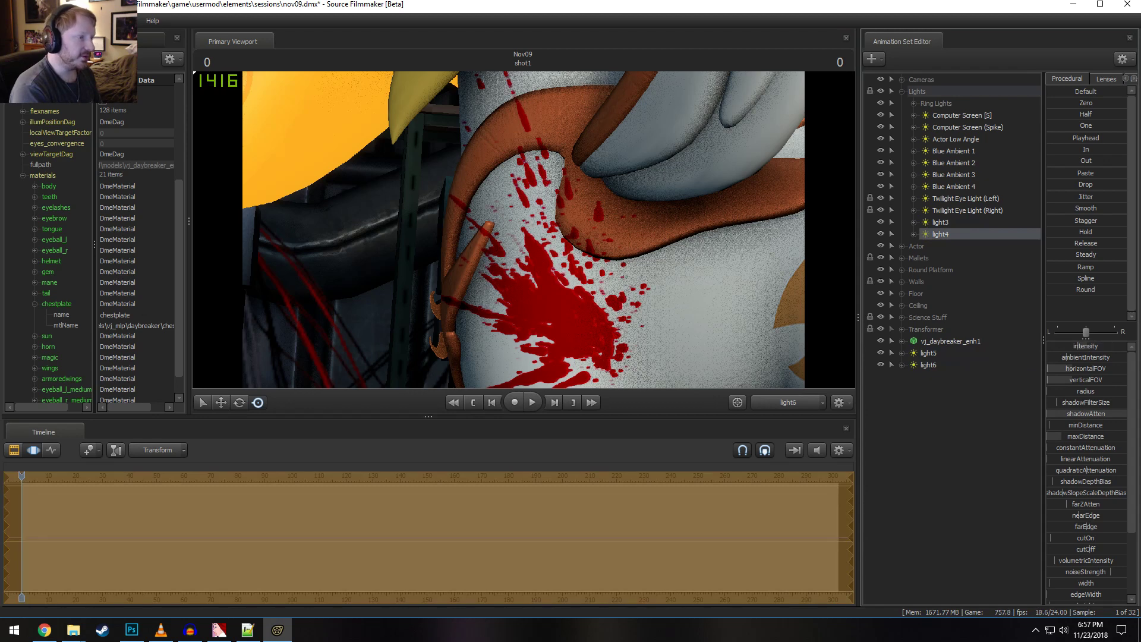
pyautogui.moveTo(1085, 347)
pyautogui.mouseDown()
pyautogui.moveTo(1052, 347)
pyautogui.moveTo(1117, 346)
pyautogui.moveTo(1098, 346)
pyautogui.mouseUp()
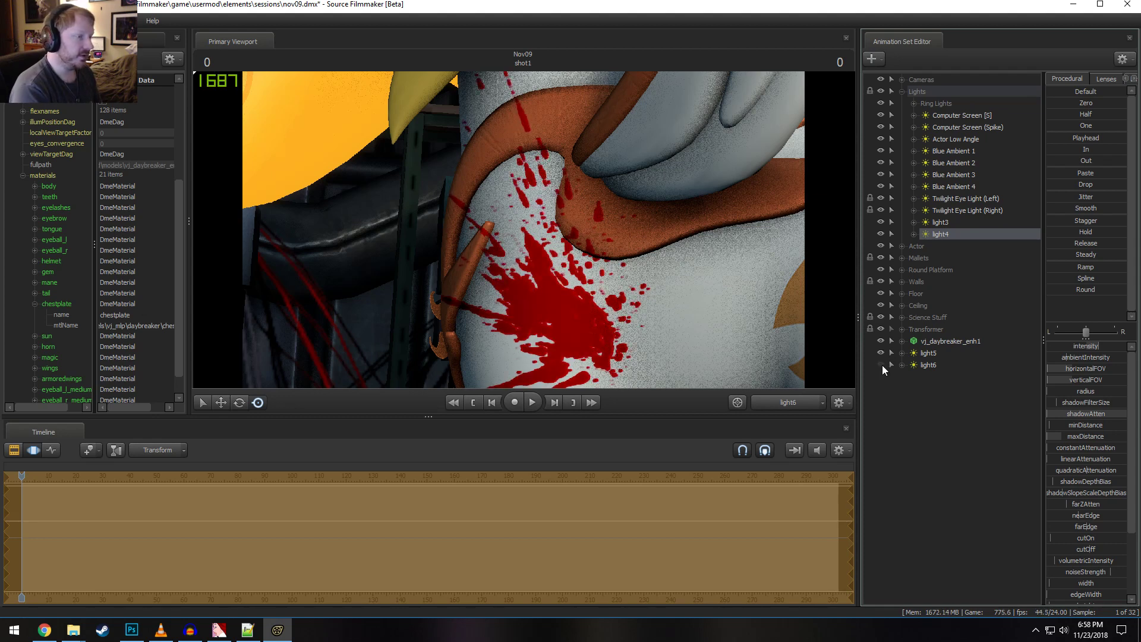
# Switch the viewport to the Work Camera and examine the layered blood splatter on Daybreaker from afar and up close
pyautogui.click(807, 403)
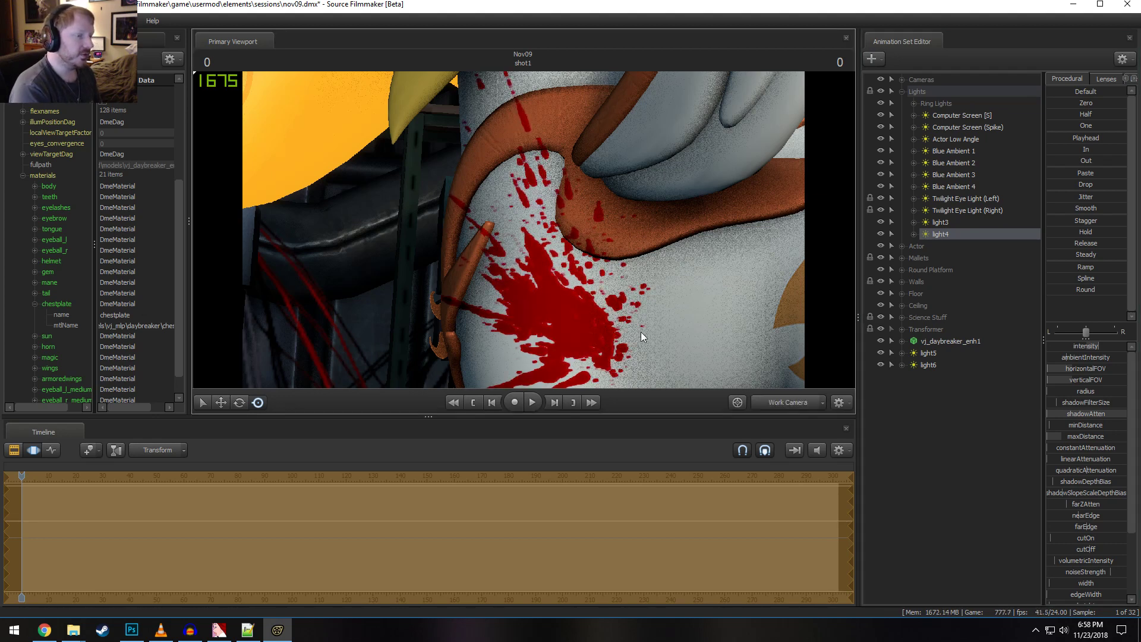
pyautogui.moveTo(642, 331); pyautogui.dragTo(600, 321)
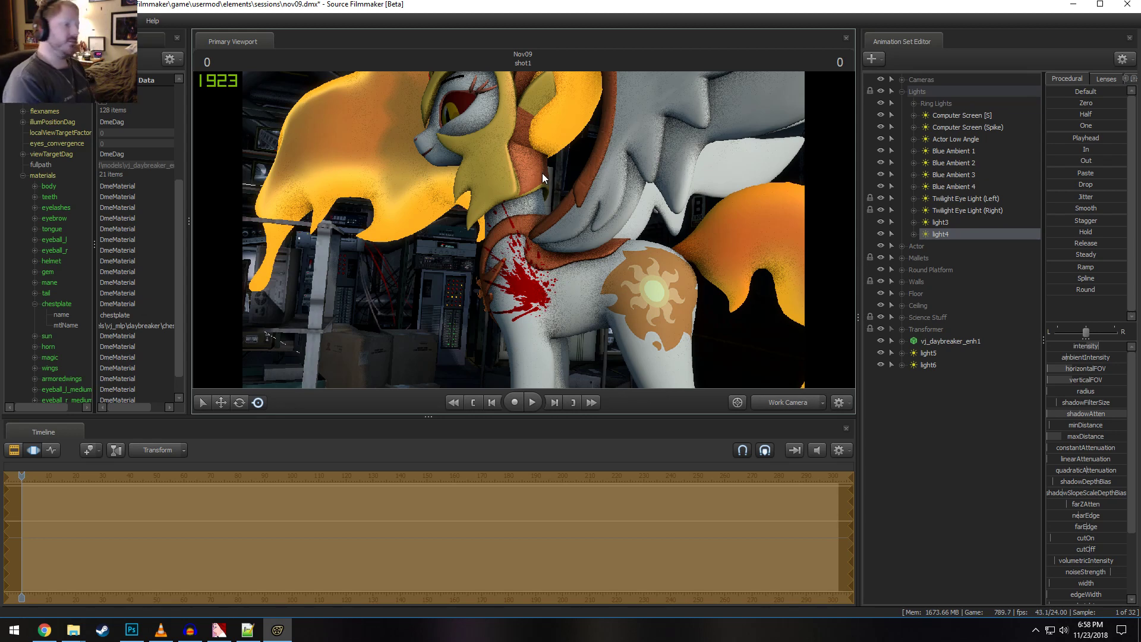
pyautogui.moveTo(542, 173); pyautogui.dragTo(542, 172)
pyautogui.moveTo(513, 230); pyautogui.dragTo(512, 230)
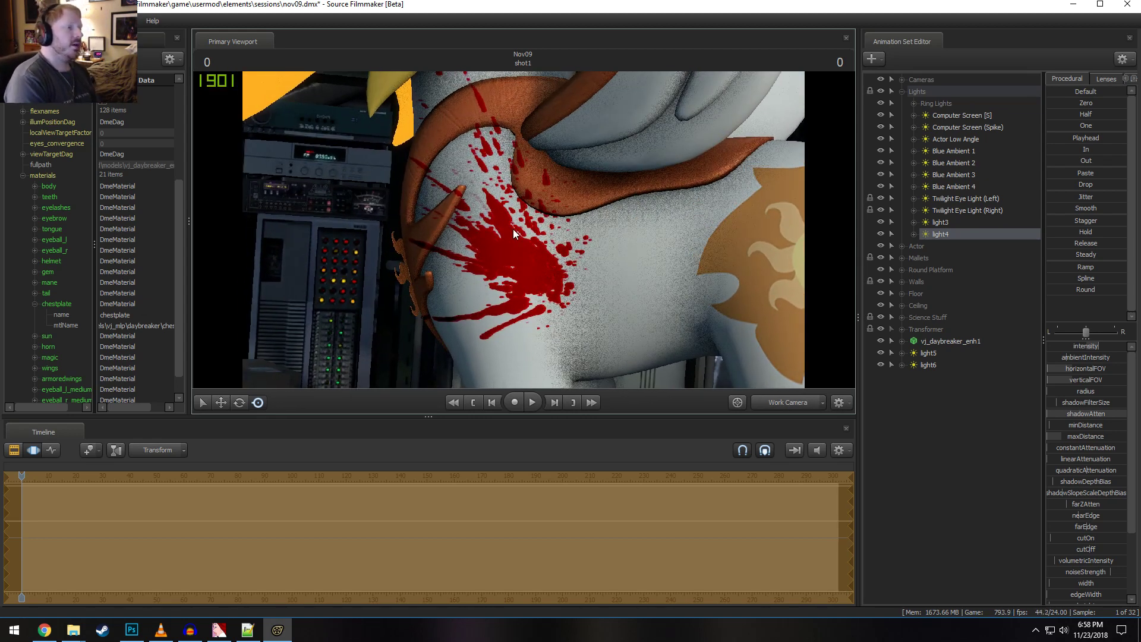
# Switch to File Explorer and browse the Pony SFM Videos folder to locate the Chemistry videos
pyautogui.moveTo(79, 630)
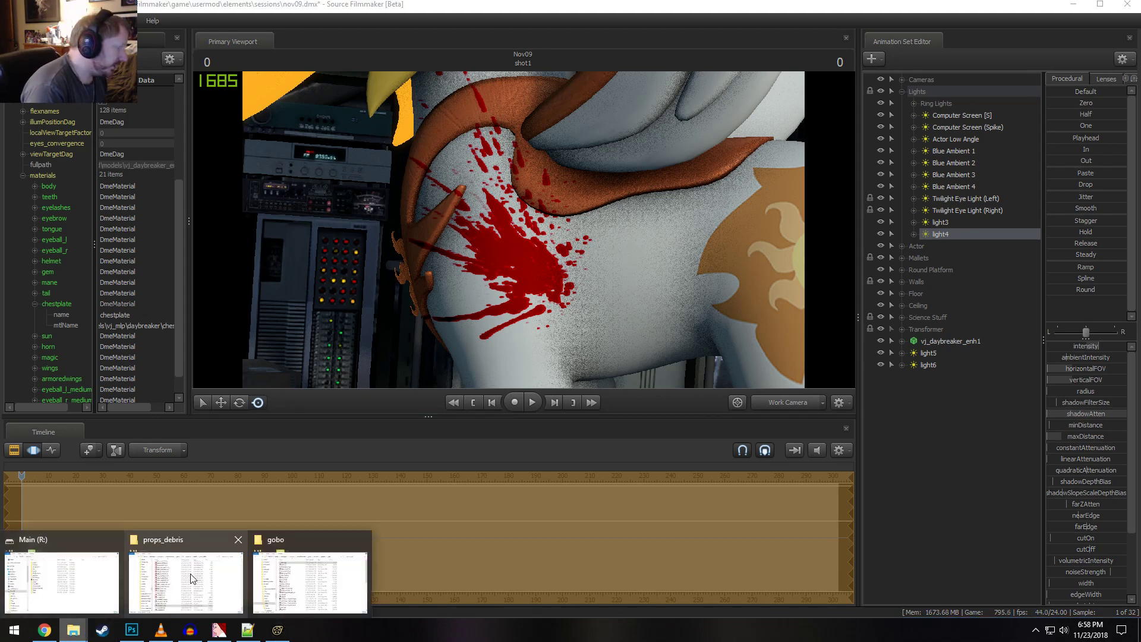
pyautogui.click(184, 579)
pyautogui.scroll(10, 368, 269)
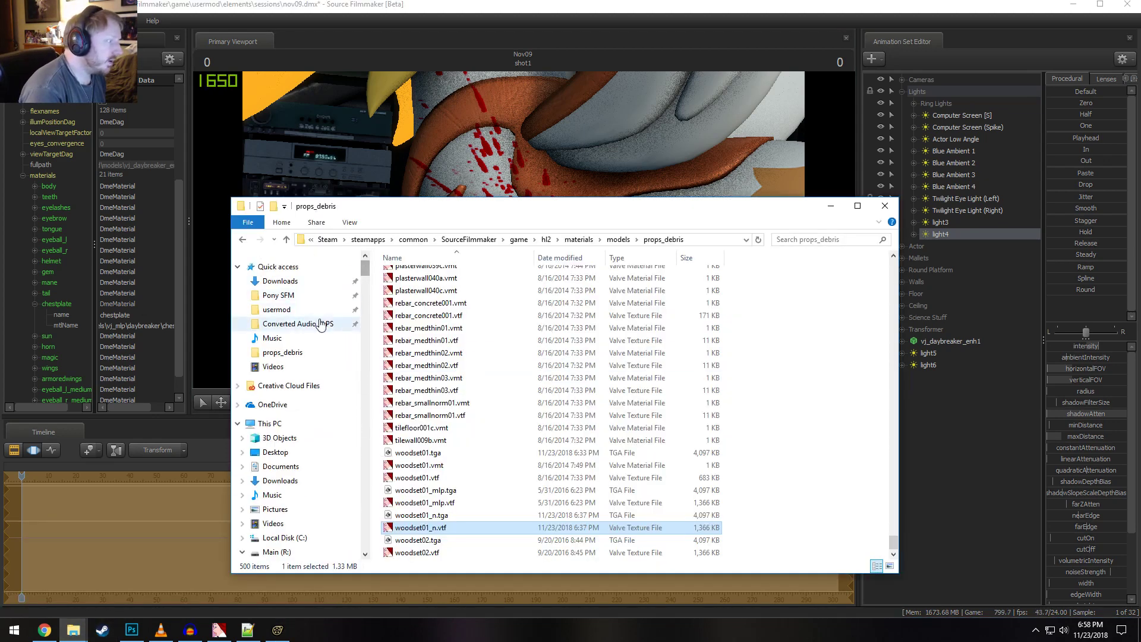
pyautogui.click(279, 295)
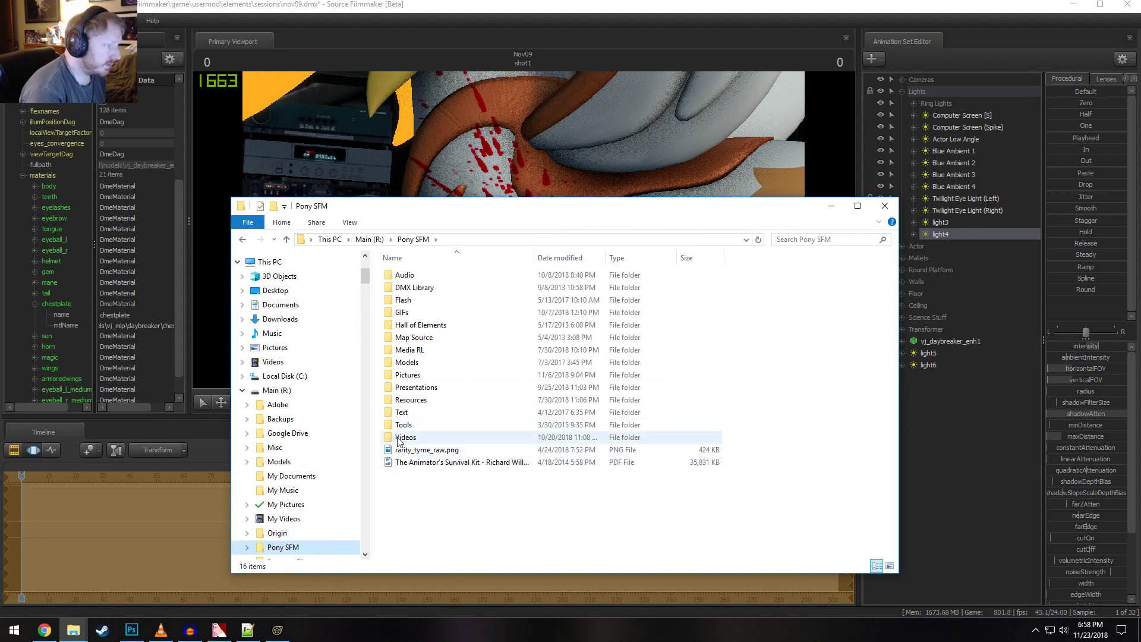
pyautogui.doubleClick(443, 435)
pyautogui.scroll(-10, 715, 418)
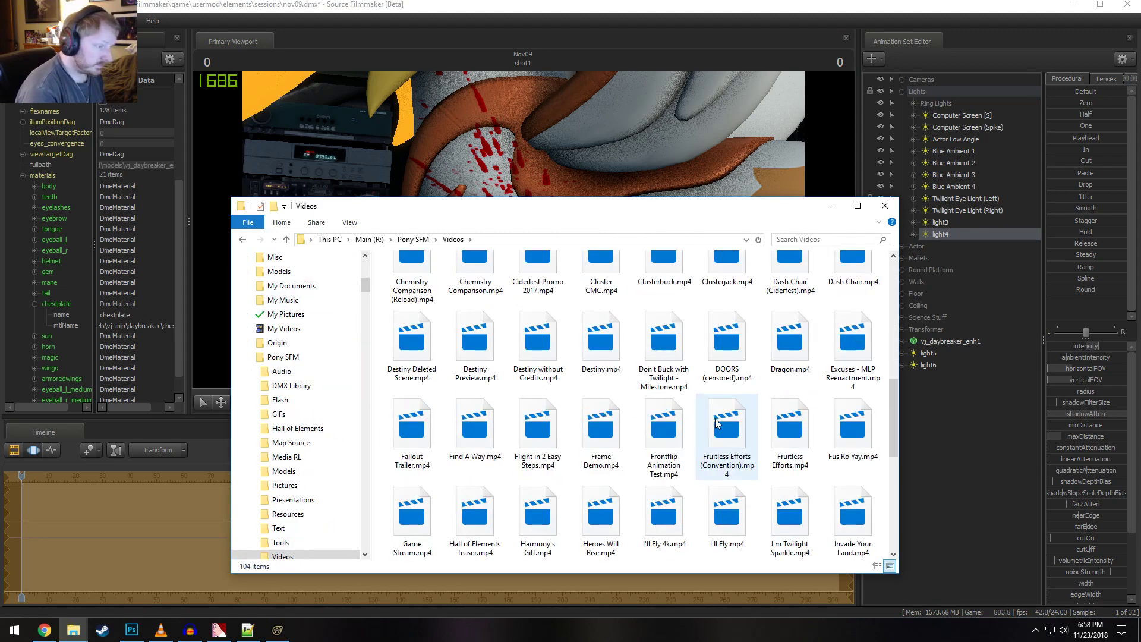
pyautogui.scroll(3, 624, 469)
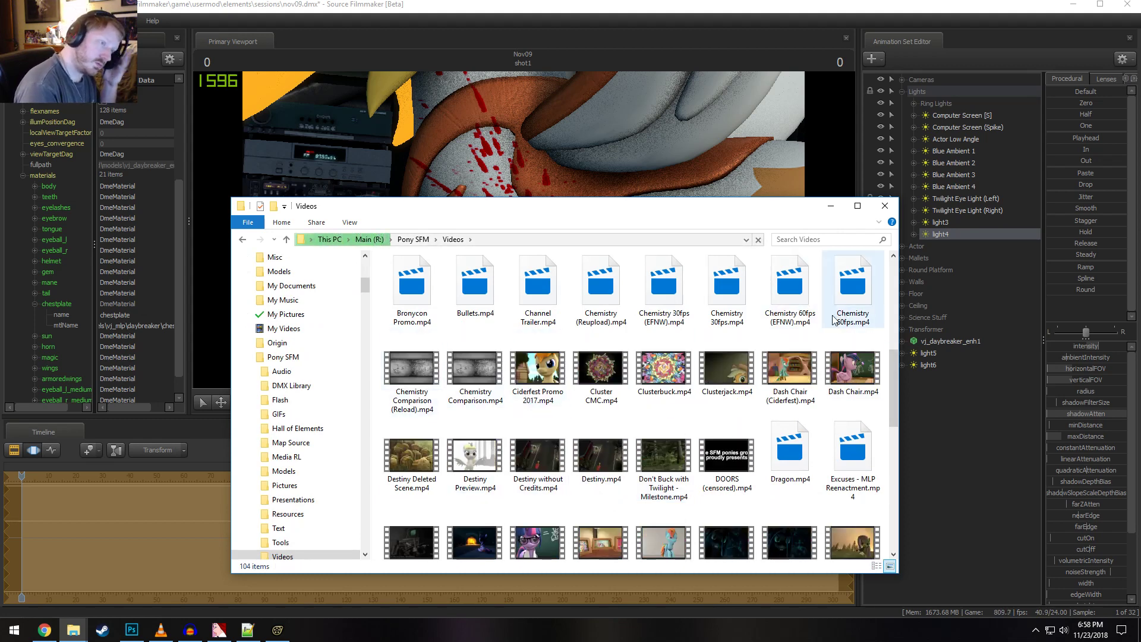
# Make VLC media player the default program for .mp4 files through the properties of Chemistry 30fps.mp4
pyautogui.rightClick(728, 305)
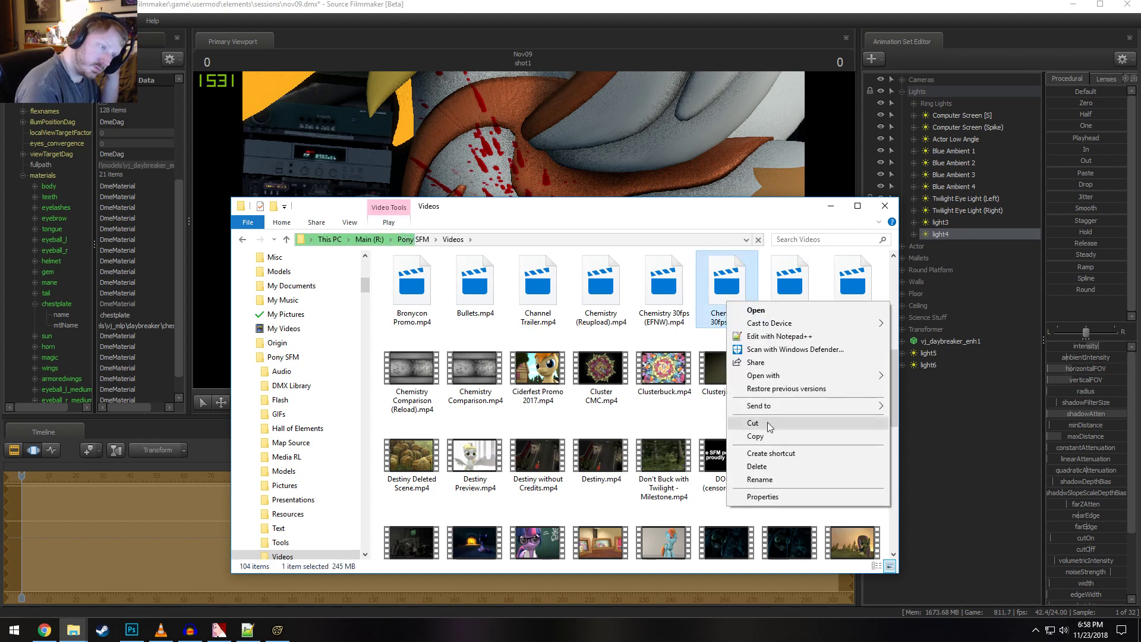
pyautogui.click(761, 497)
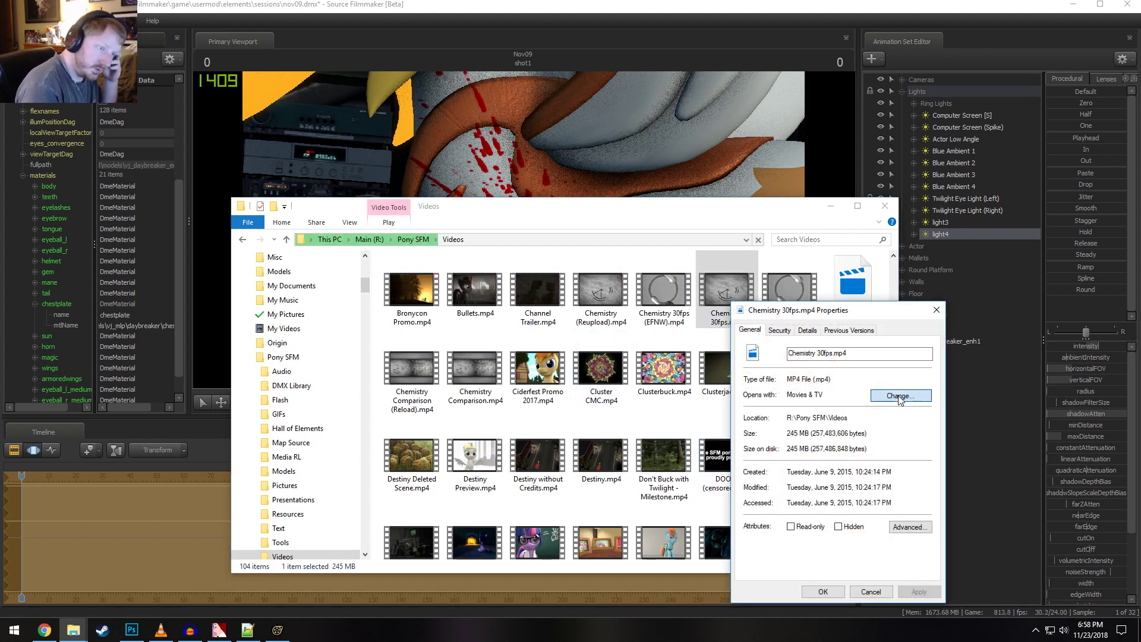
pyautogui.click(900, 395)
pyautogui.click(535, 309)
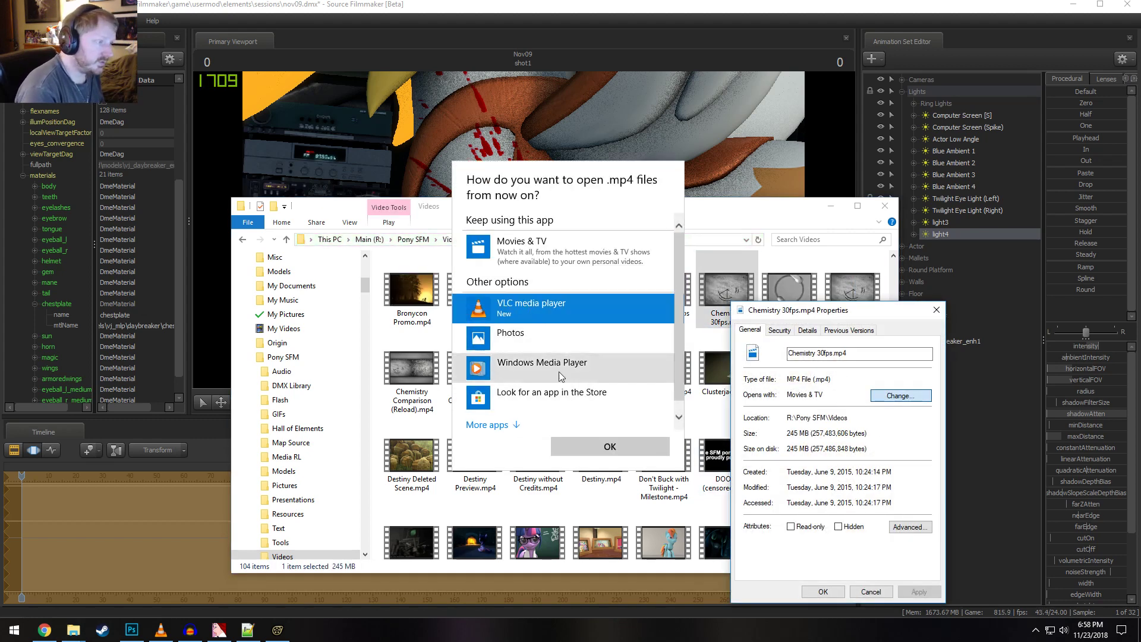
pyautogui.click(610, 446)
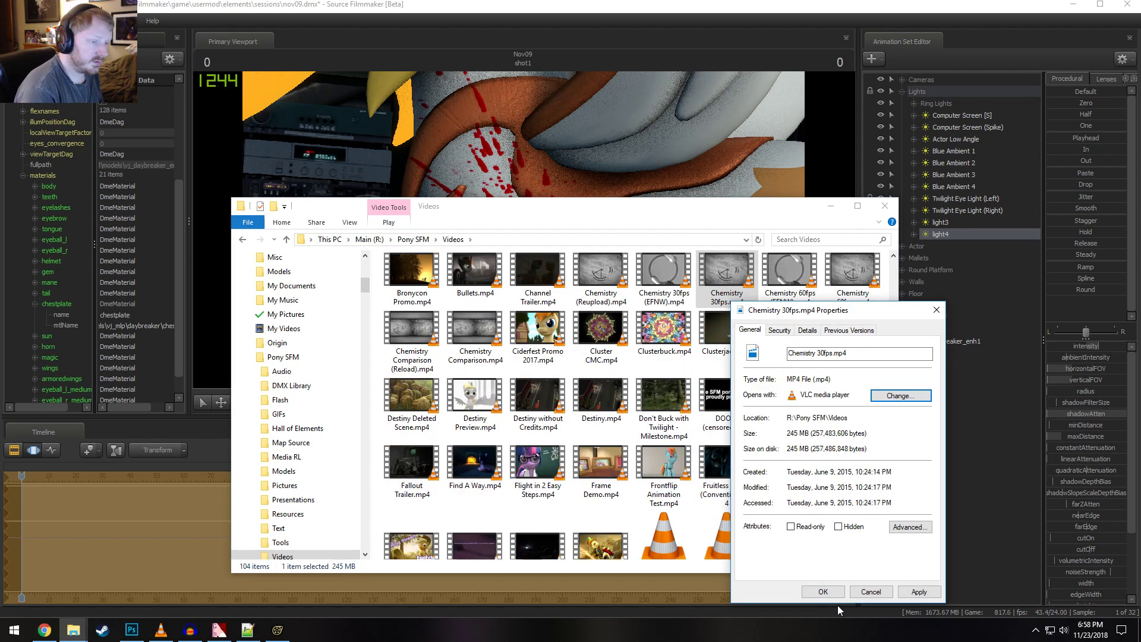
pyautogui.click(822, 591)
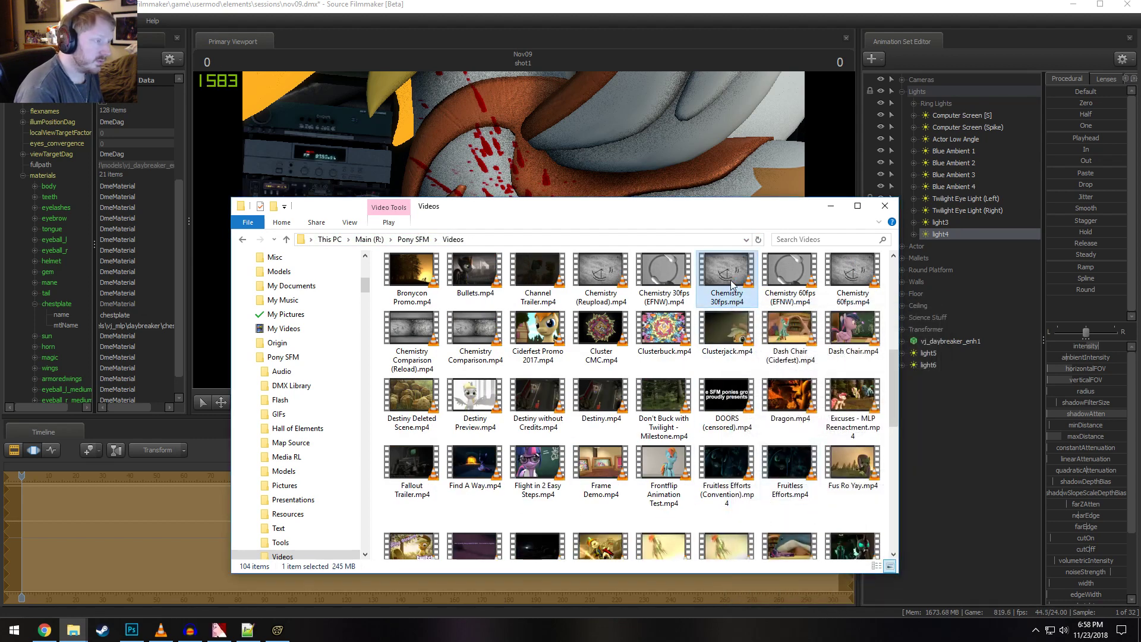
# Open Chemistry 30fps.mp4 in VLC media player, pause the playback, and mute its sound
pyautogui.doubleClick(730, 285)
pyautogui.doubleClick(754, 177)
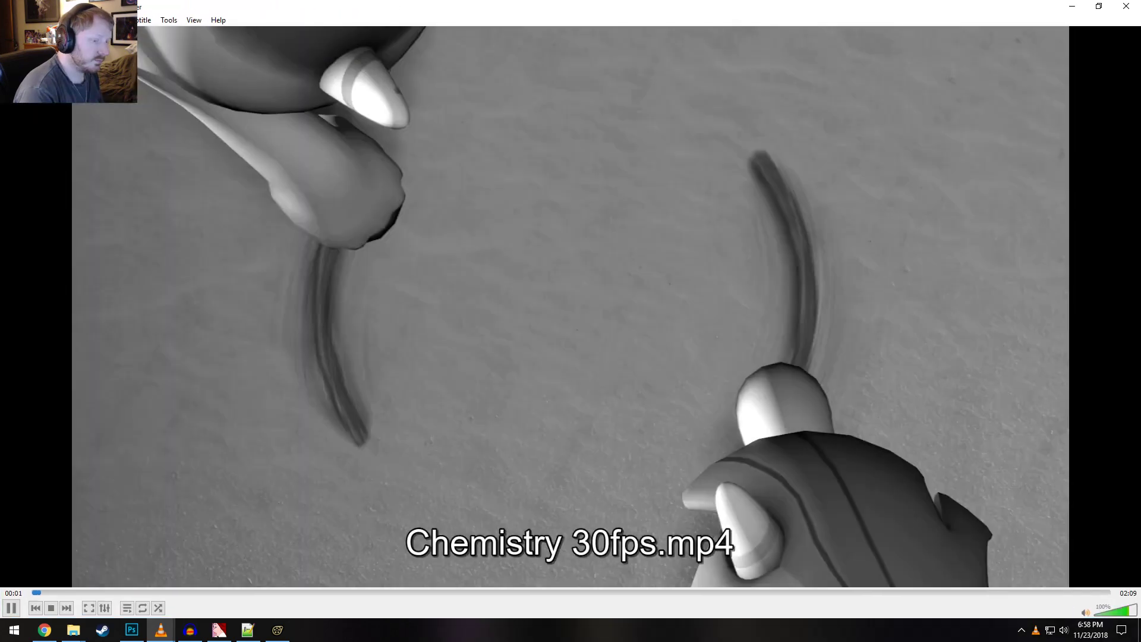
pyautogui.click(724, 463)
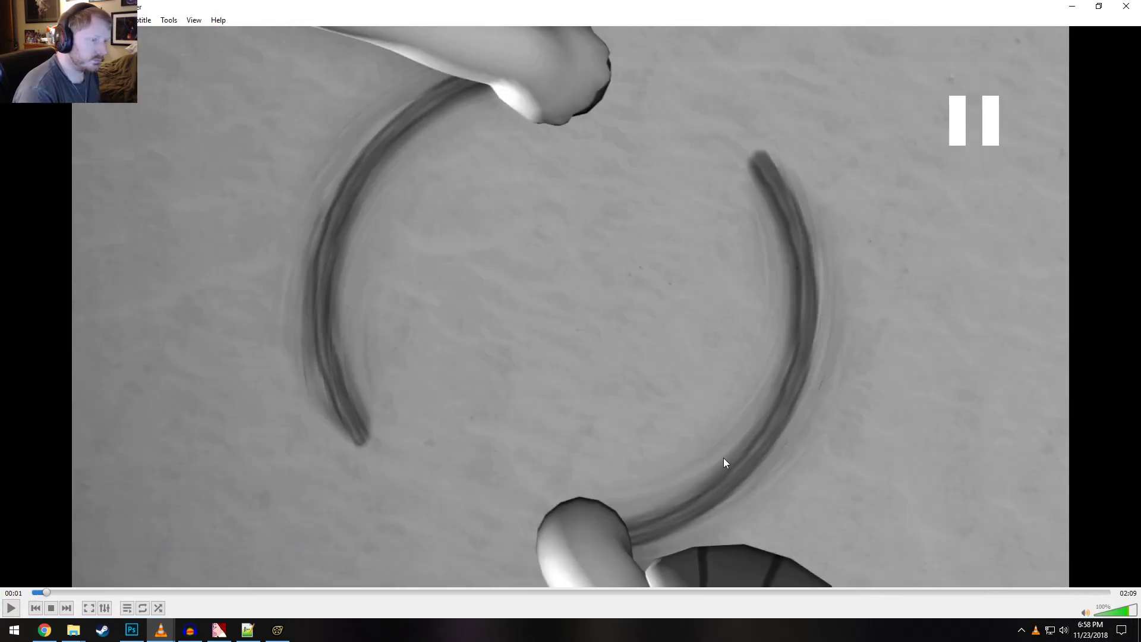
pyautogui.click(1085, 612)
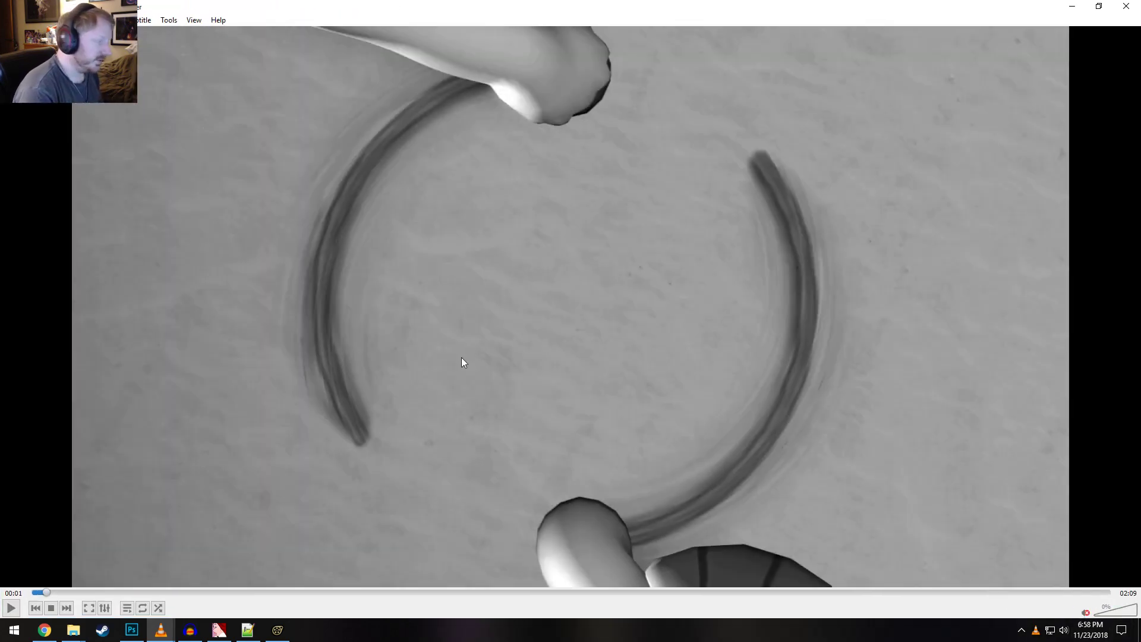
# Seek through the Chemistry video to the close-up of the circle symbol around 01:15 and pause there
pyautogui.click(619, 593)
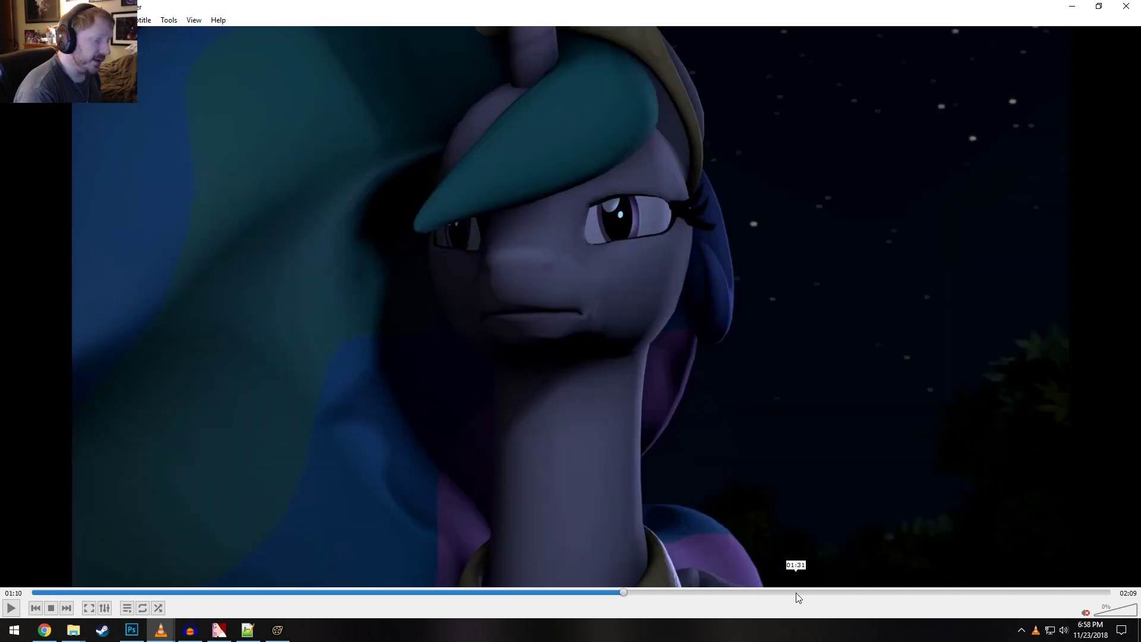
pyautogui.click(796, 593)
pyautogui.click(864, 593)
pyautogui.click(745, 593)
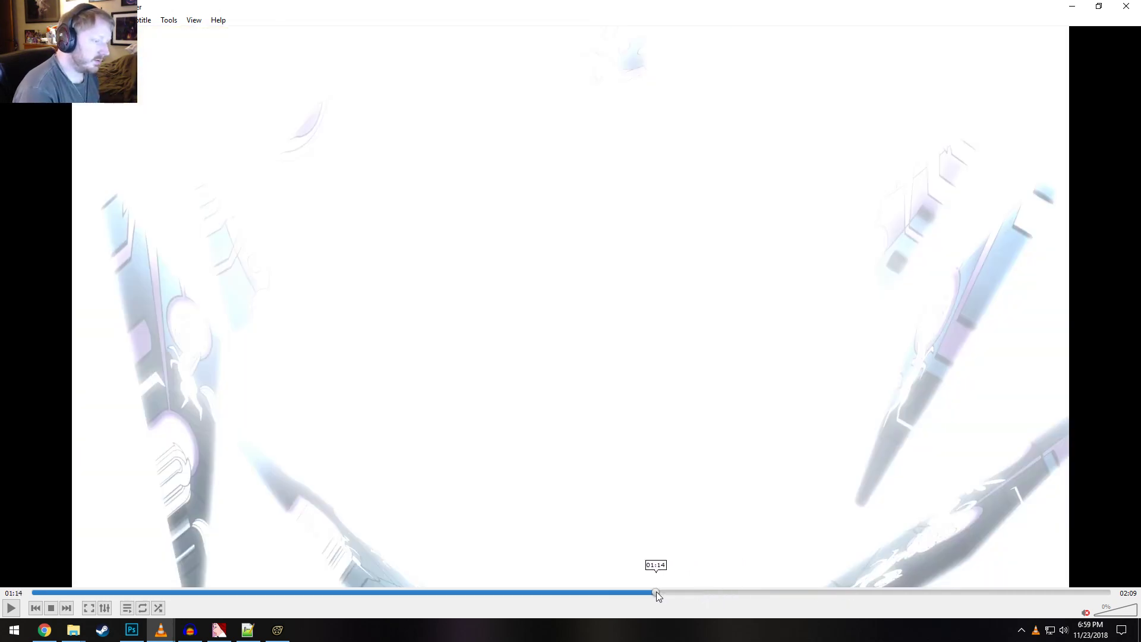
pyautogui.press('space')
pyautogui.press('space')
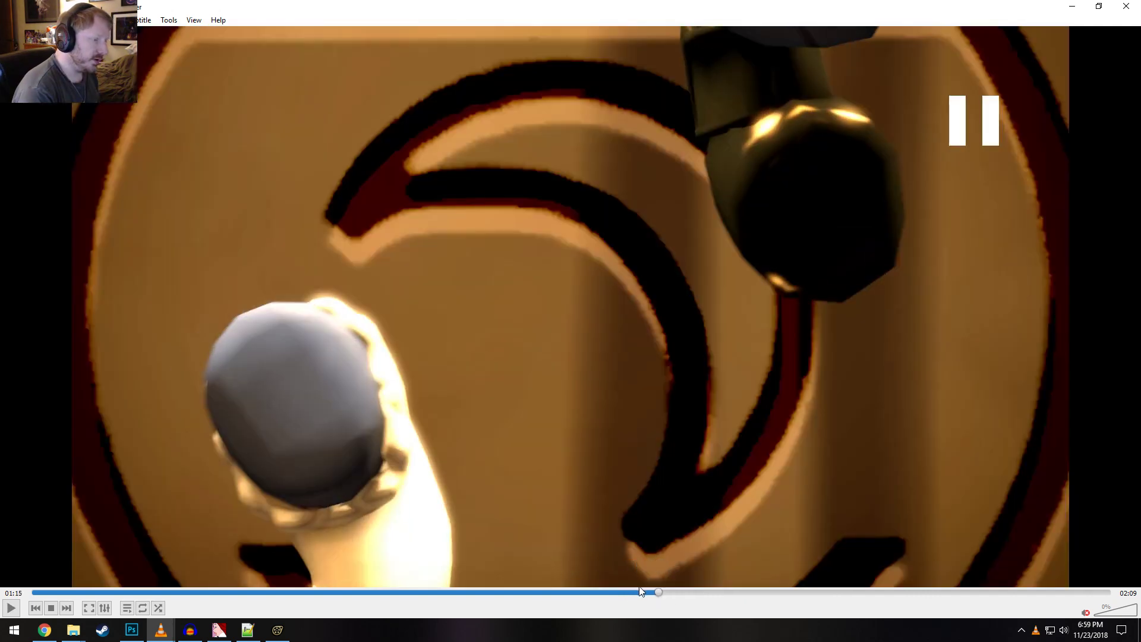
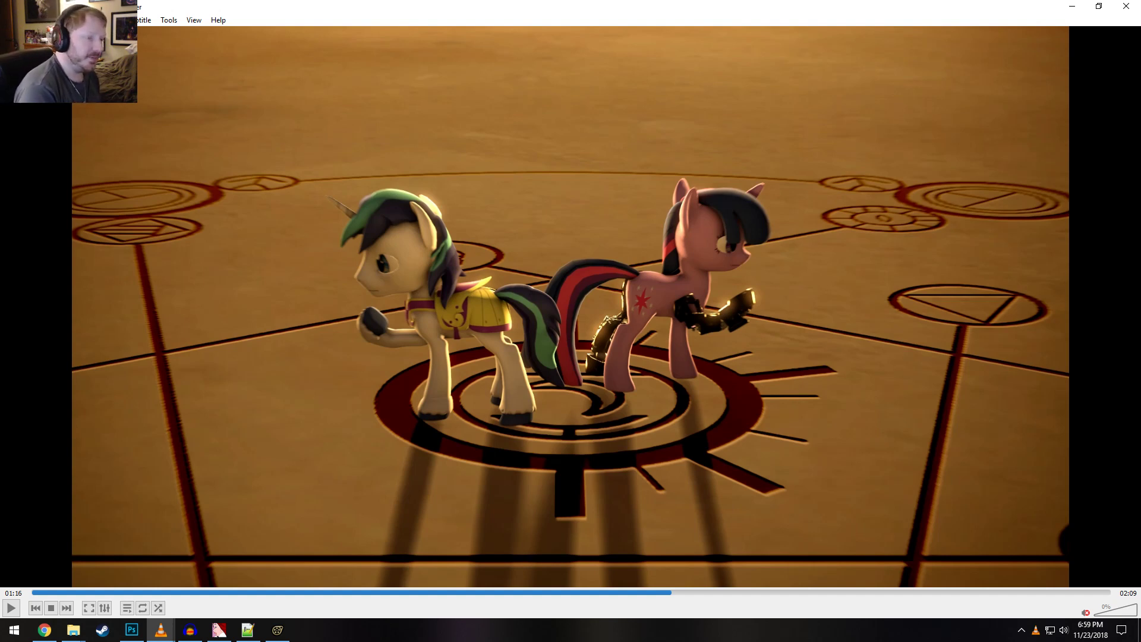
# Replay the desert alchemy circle shot from about 01:15 to 01:19, pausing to examine the ground symbols
pyautogui.click(664, 593)
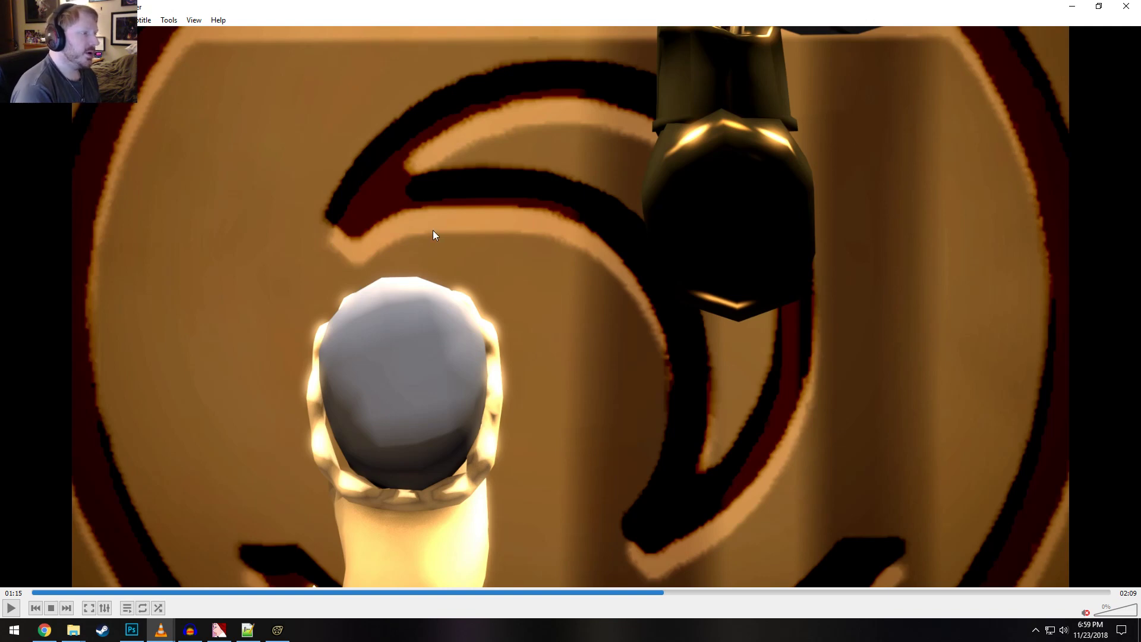
pyautogui.press('space')
pyautogui.press('space')
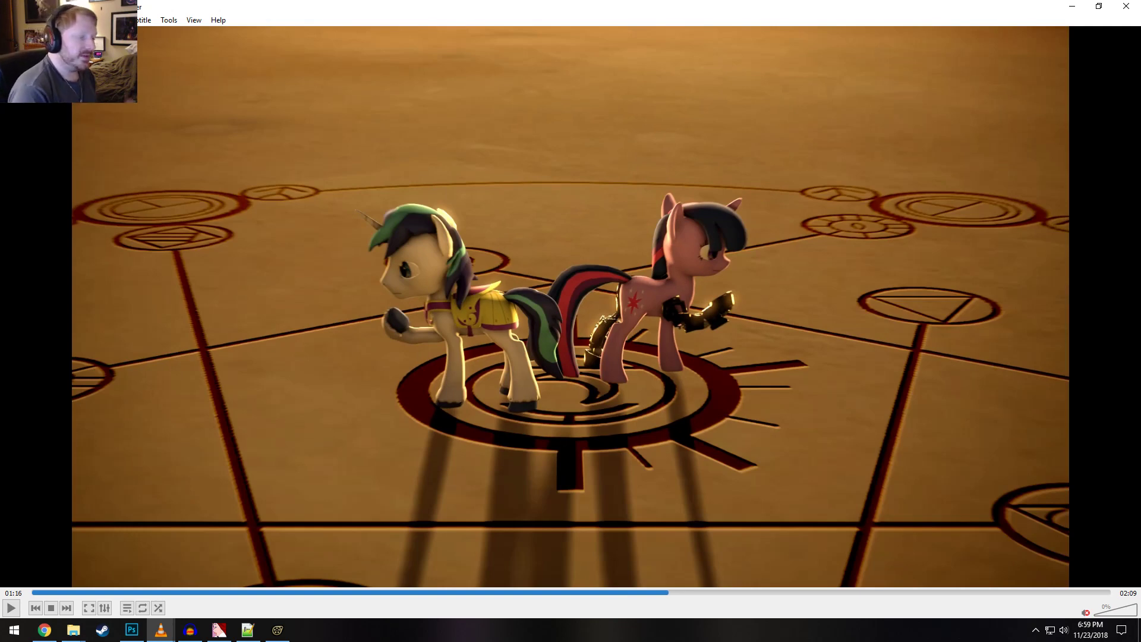
pyautogui.press('space')
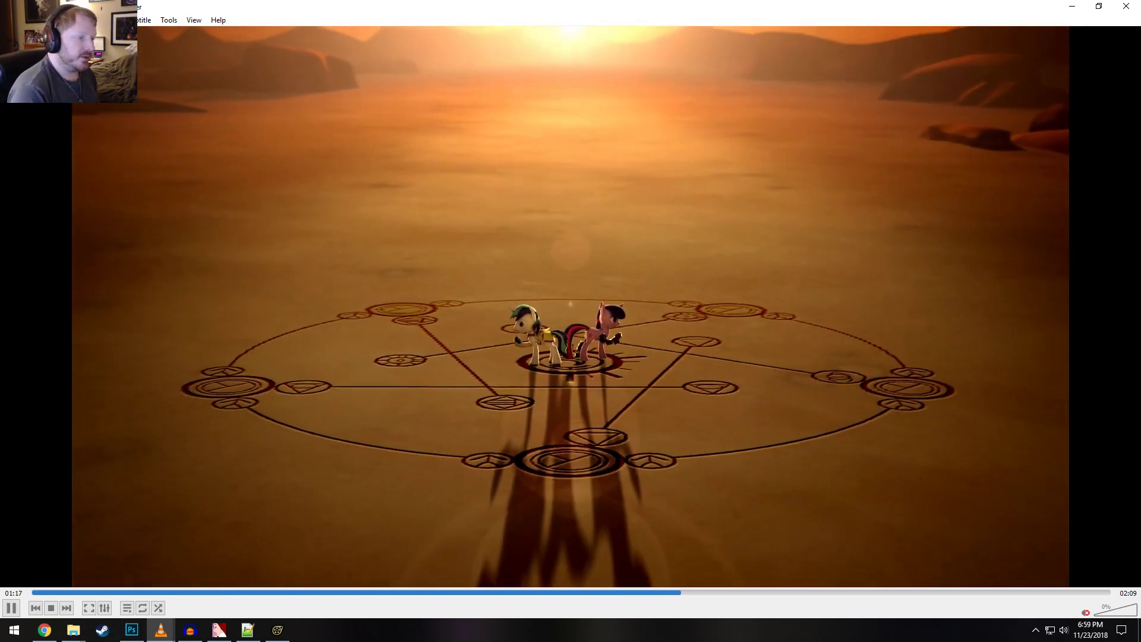
pyautogui.press('space')
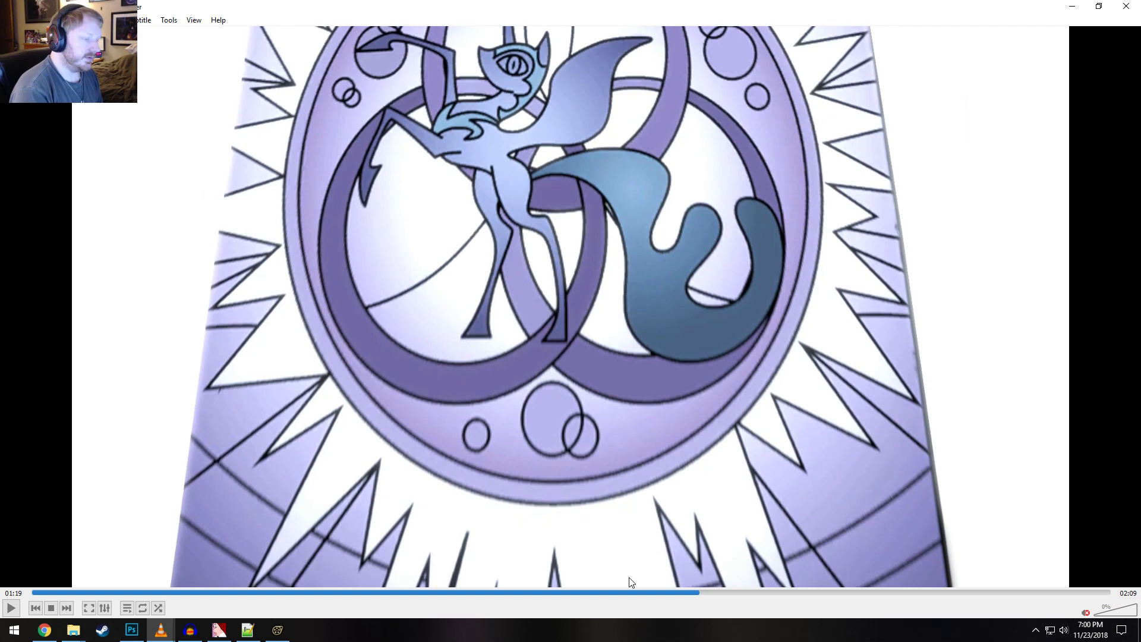
# Scrub back from 01:19 to about 01:16 and replay the shot to examine the circle's edges around both ponies
pyautogui.click(698, 591)
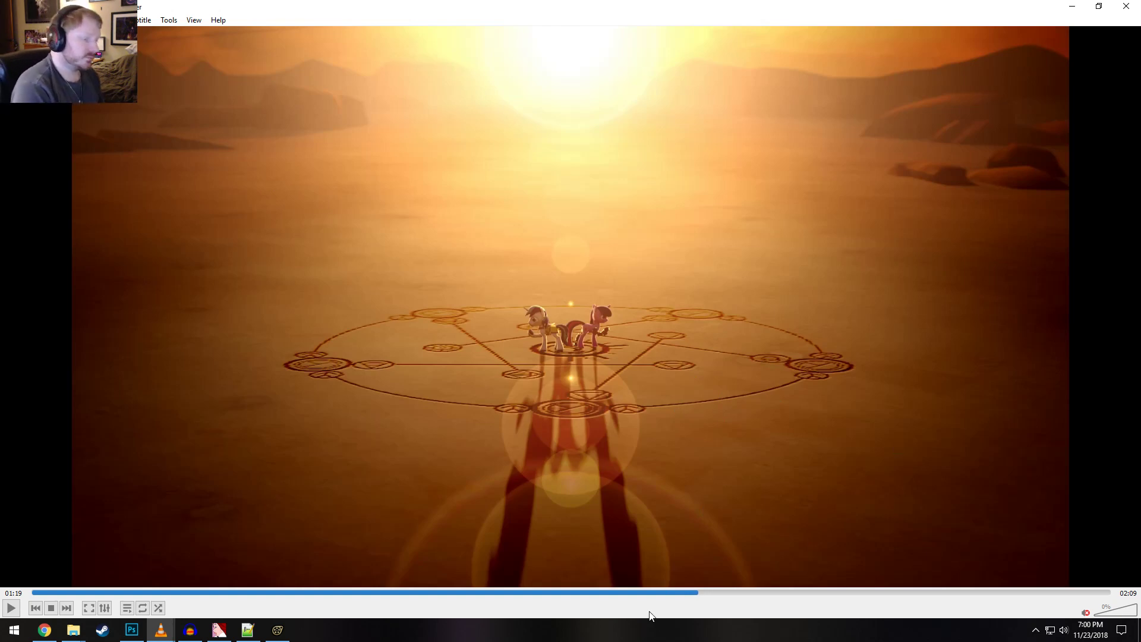
pyautogui.moveTo(680, 592)
pyautogui.mouseDown()
pyautogui.moveTo(659, 590)
pyautogui.moveTo(669, 593)
pyautogui.mouseUp()
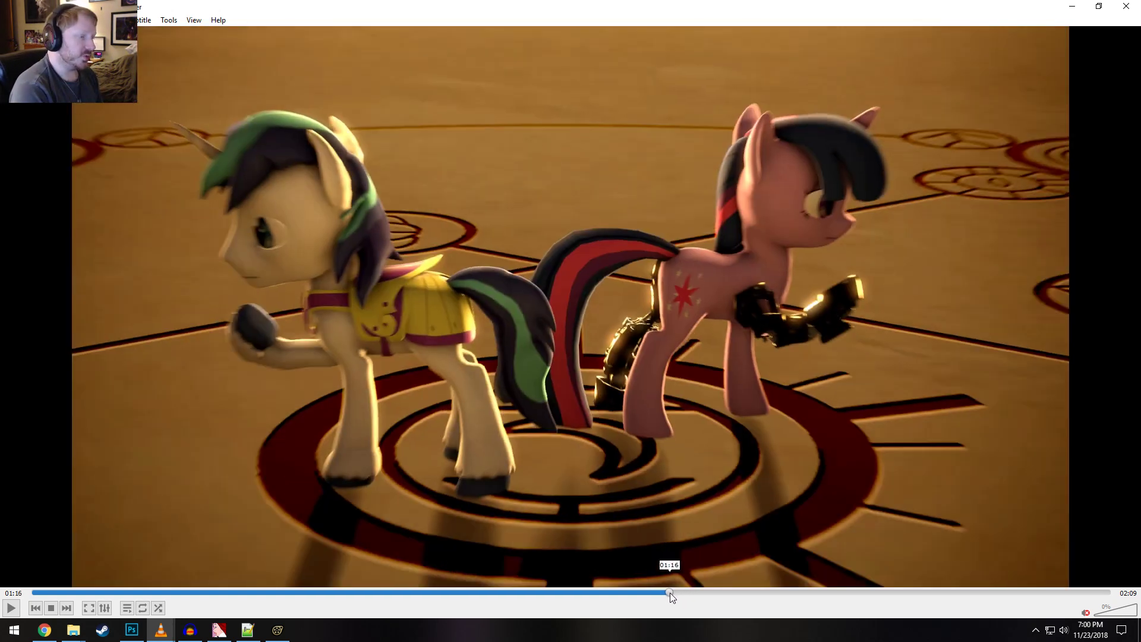
pyautogui.press('space')
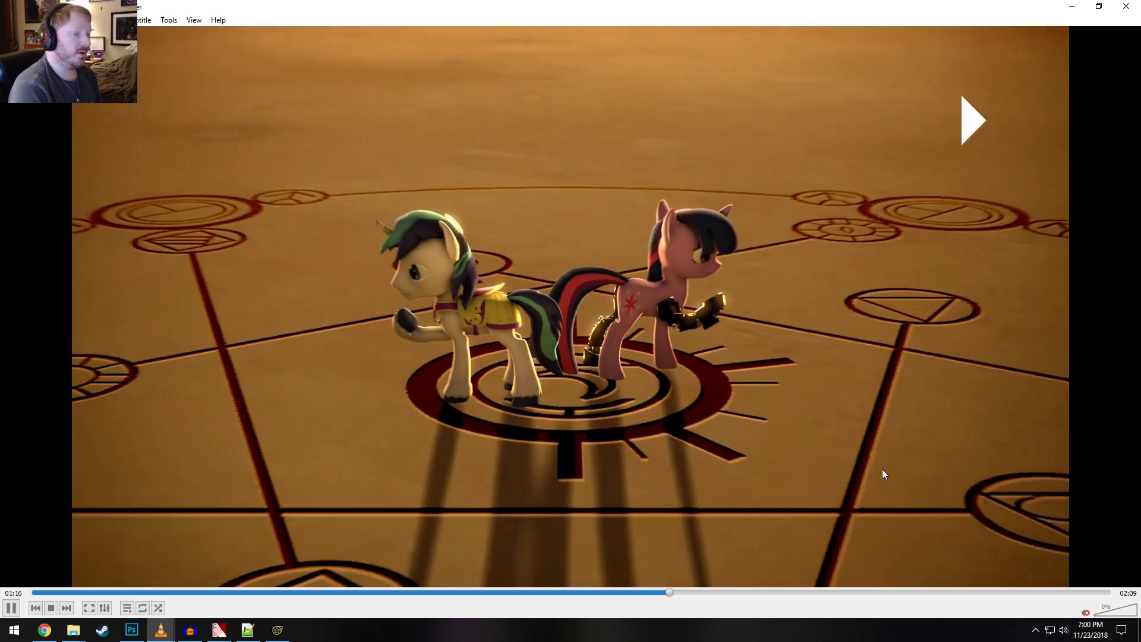
pyautogui.press('space')
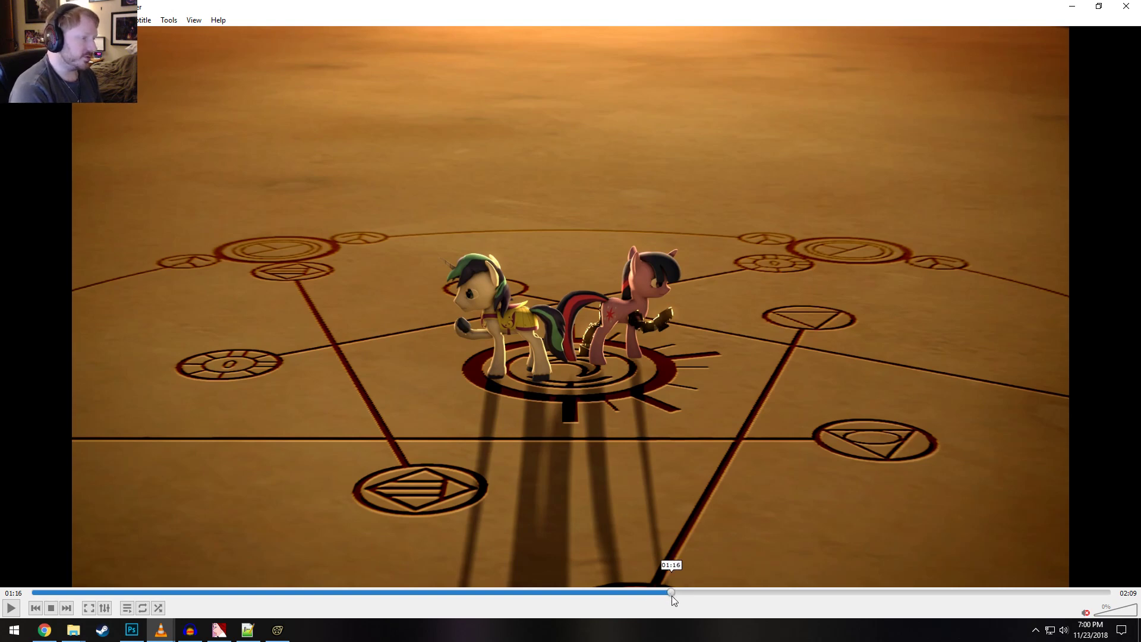
pyautogui.moveTo(666, 591); pyautogui.dragTo(668, 597)
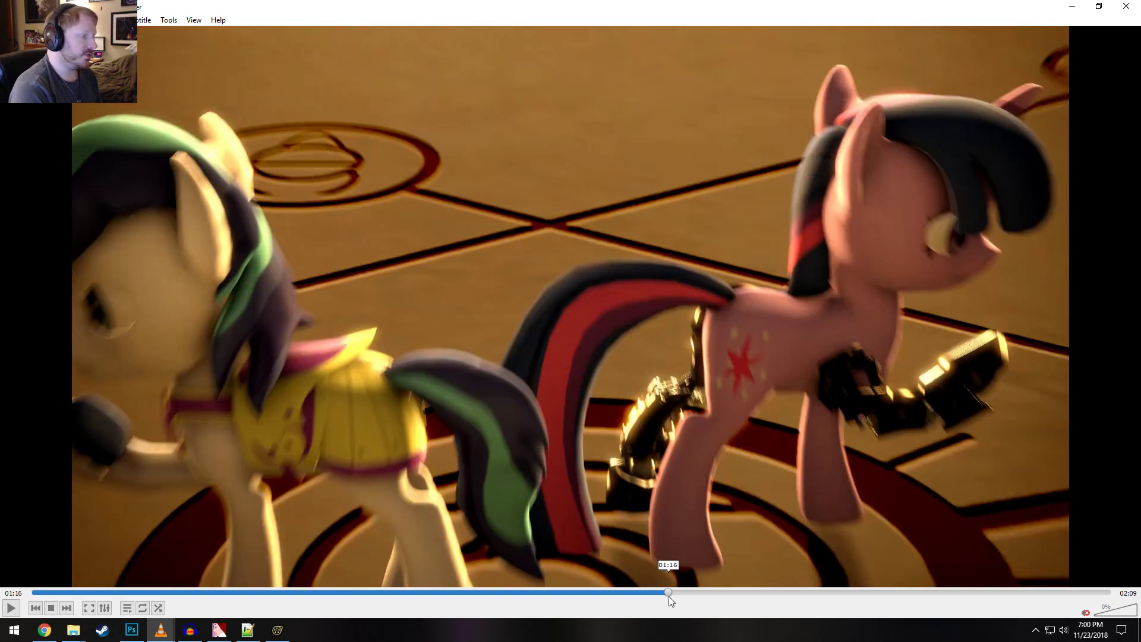
# Play the alchemy circle shot from 01:16 and pause at 01:18 on the wide sunset view
pyautogui.press('space')
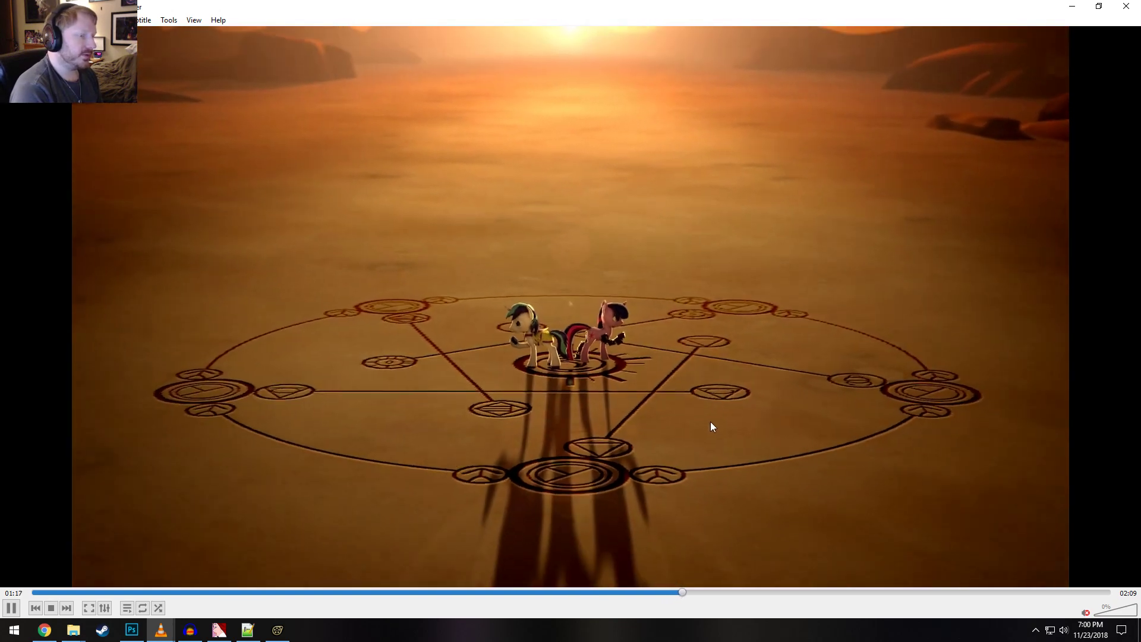
pyautogui.press('space')
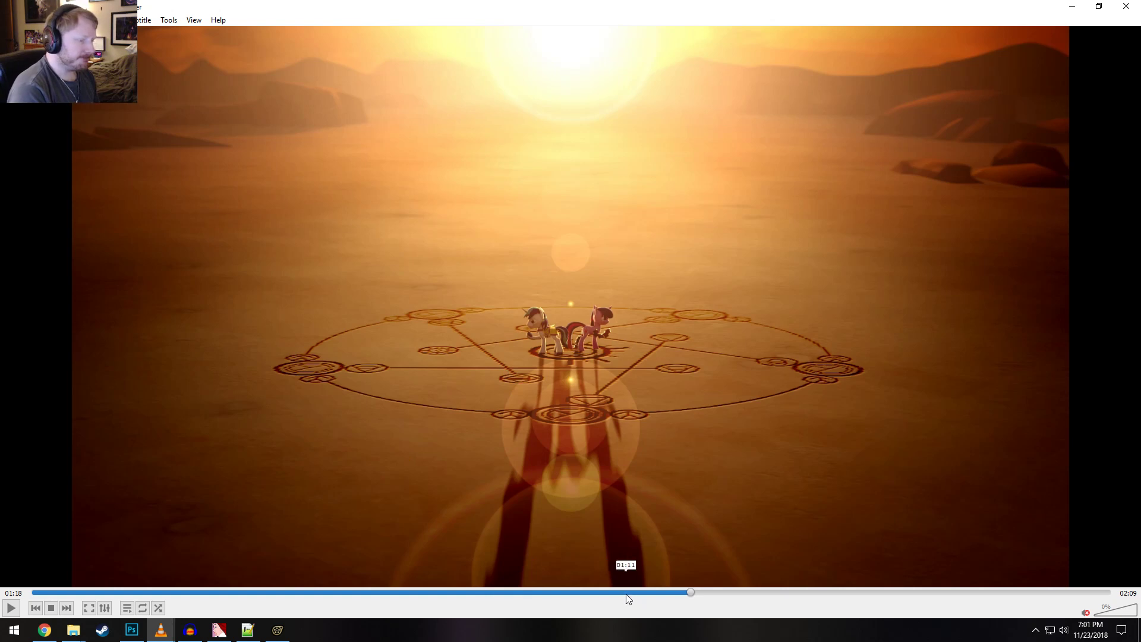
# Seek back through the Chemistry video to about 00:21, just before the sand dune shot
pyautogui.click(576, 592)
pyautogui.moveTo(528, 593); pyautogui.dragTo(394, 596)
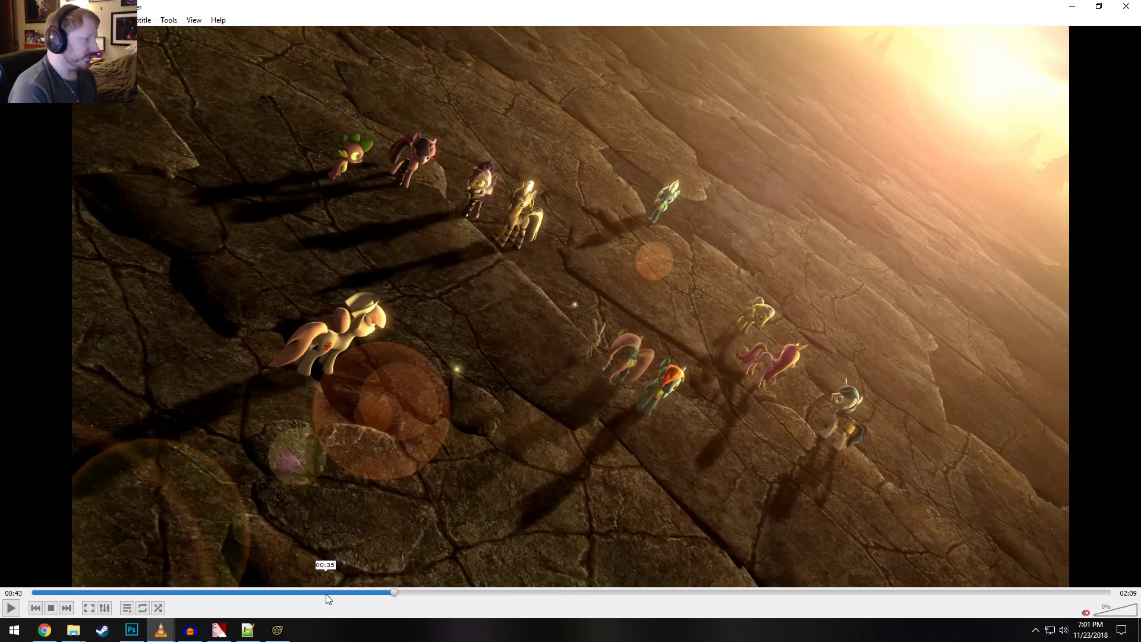
pyautogui.moveTo(331, 593); pyautogui.dragTo(302, 593)
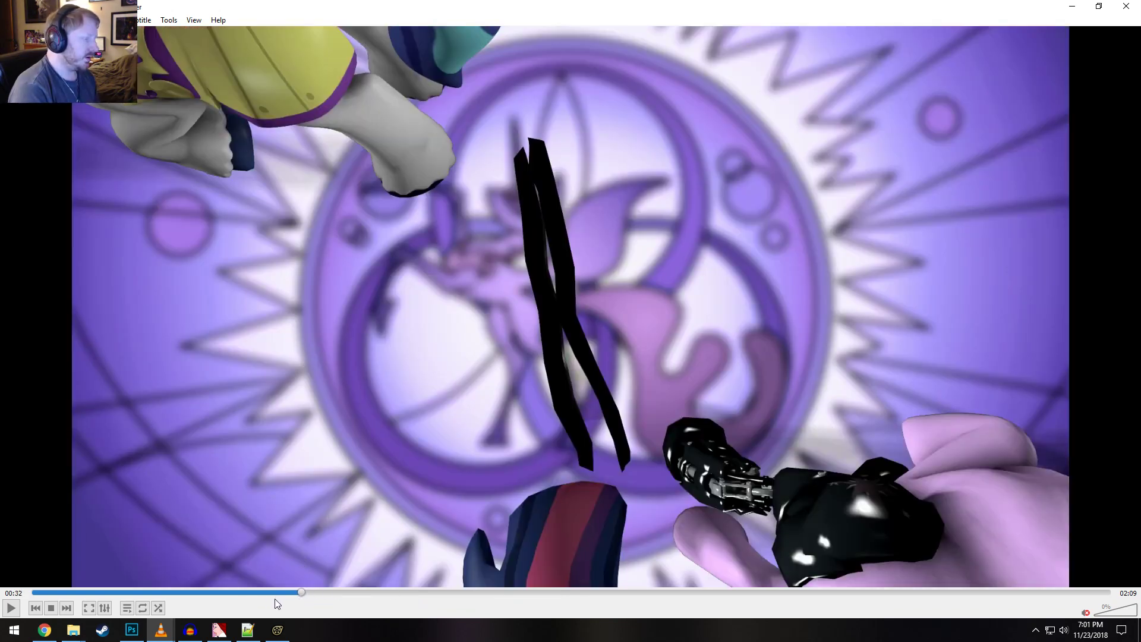
pyautogui.click(240, 591)
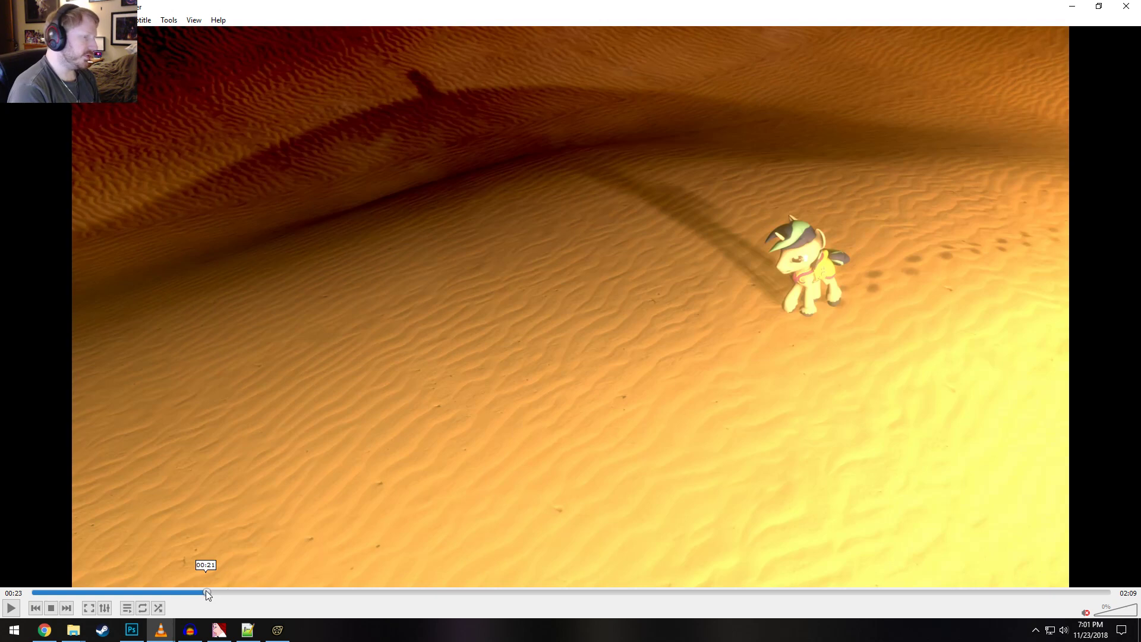
pyautogui.click(206, 592)
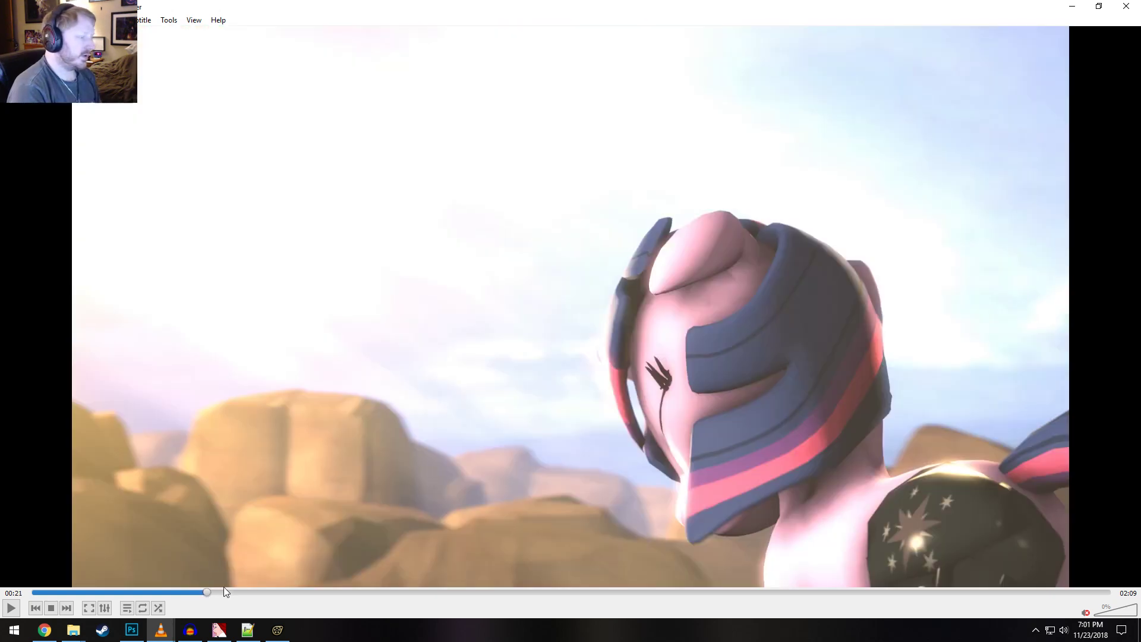
# Play the dune shot up to 00:25 to examine the footprints in the sand, and scrub back to 00:18
pyautogui.press('space')
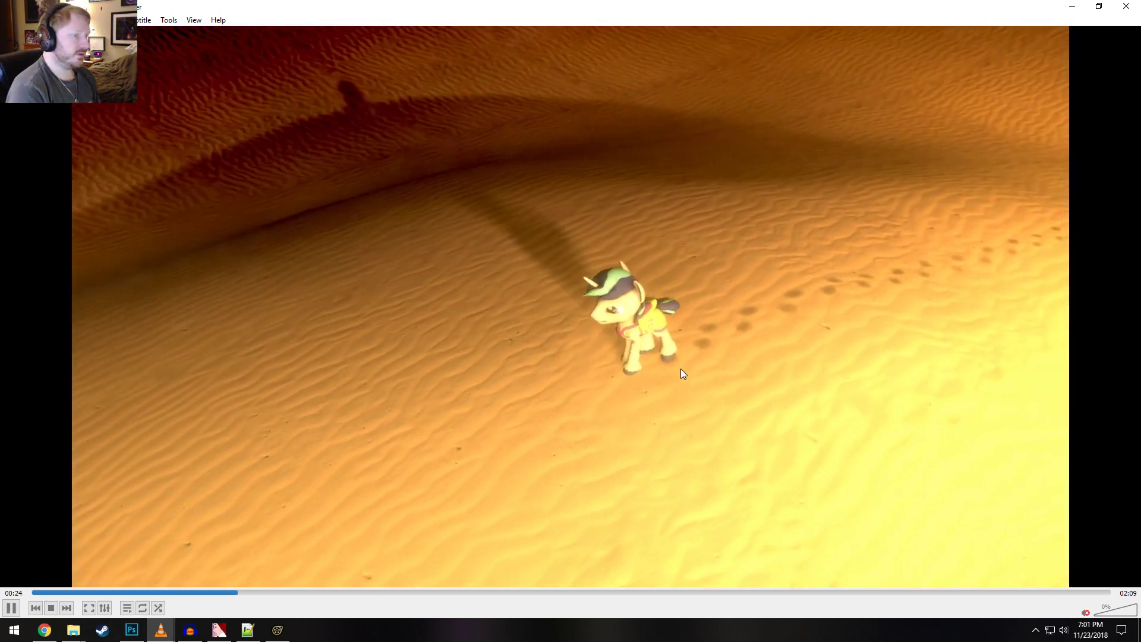
pyautogui.press('space')
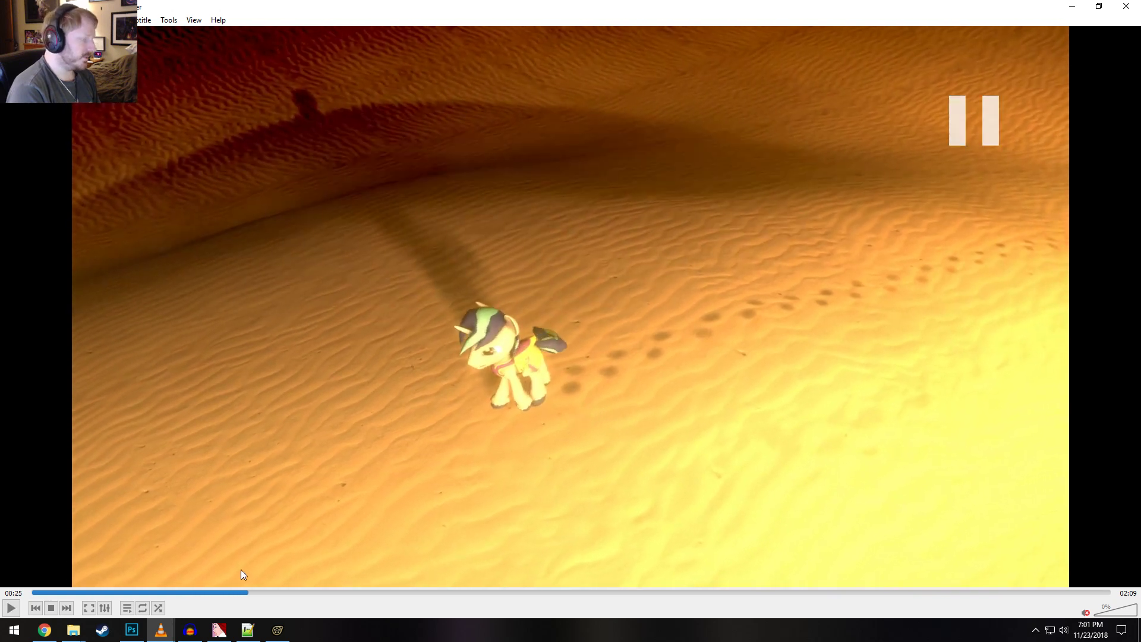
pyautogui.moveTo(194, 592)
pyautogui.mouseDown()
pyautogui.moveTo(34, 581)
pyautogui.moveTo(185, 585)
pyautogui.mouseUp()
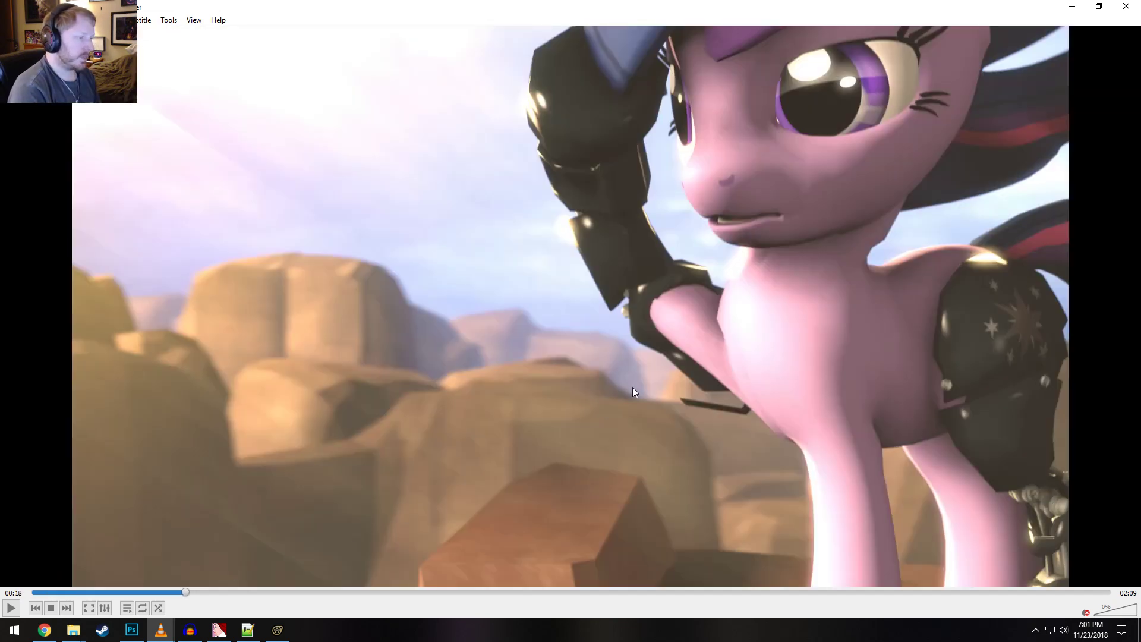
# Close the Chemistry video and open the Pony SFM folder on the Main (R:) drive in the file browser
pyautogui.click(1125, 7)
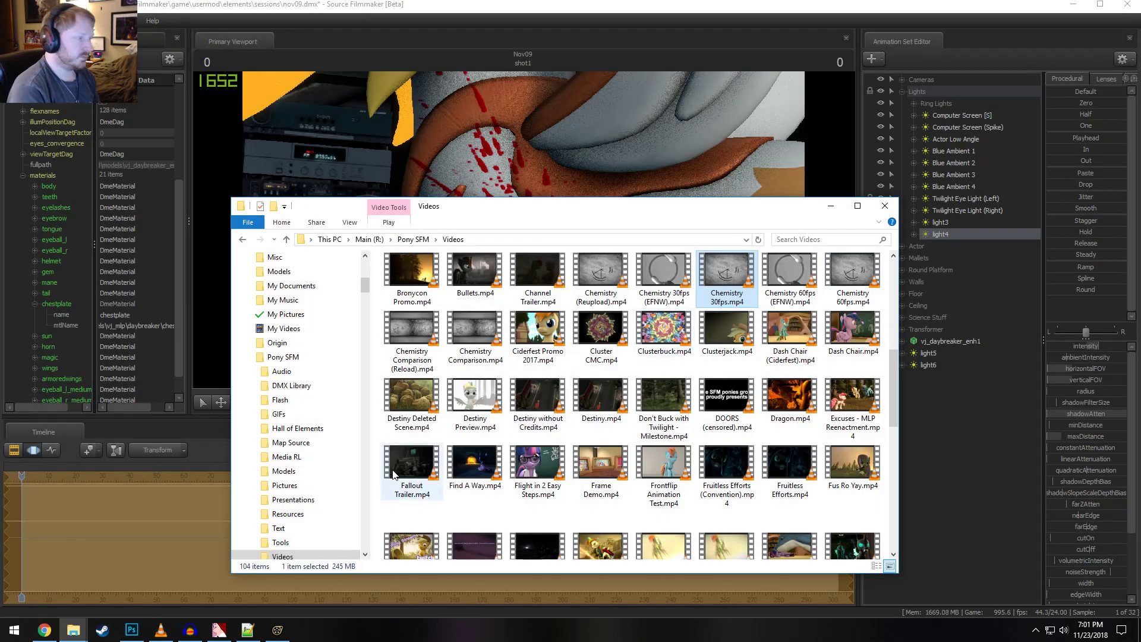
pyautogui.click(355, 259)
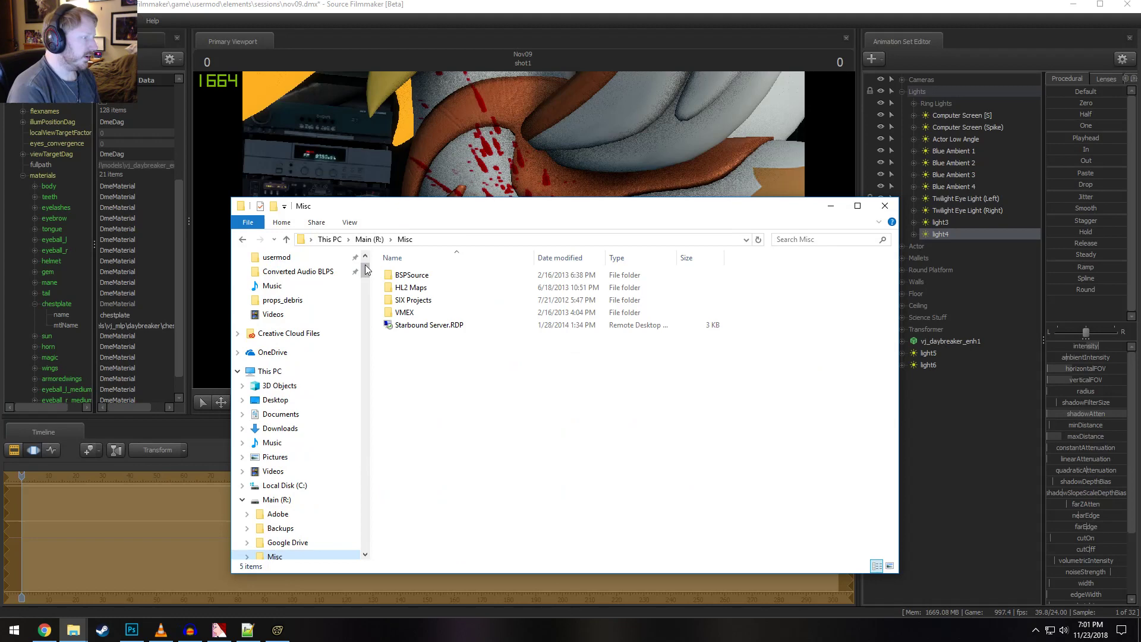
pyautogui.scroll(3, 364, 255)
pyautogui.click(282, 295)
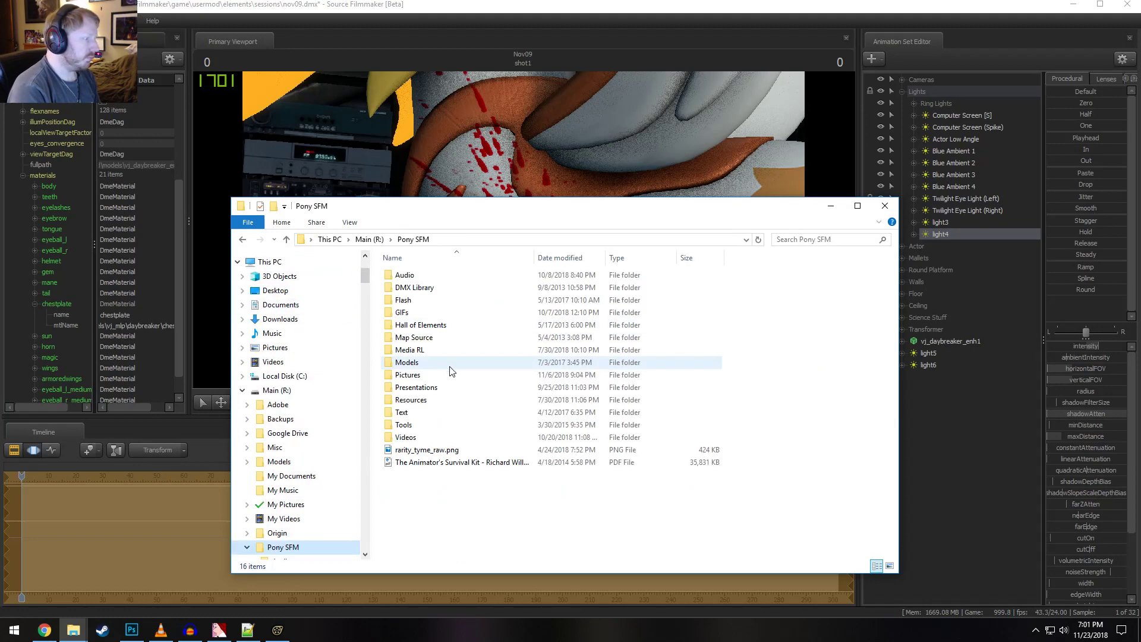
# Find Pinkie Boom - Picture.jpg in the Last Night Pinkie Pie Exploded folder under FanFic Scripts, view it enlarged, and close it
pyautogui.doubleClick(416, 387)
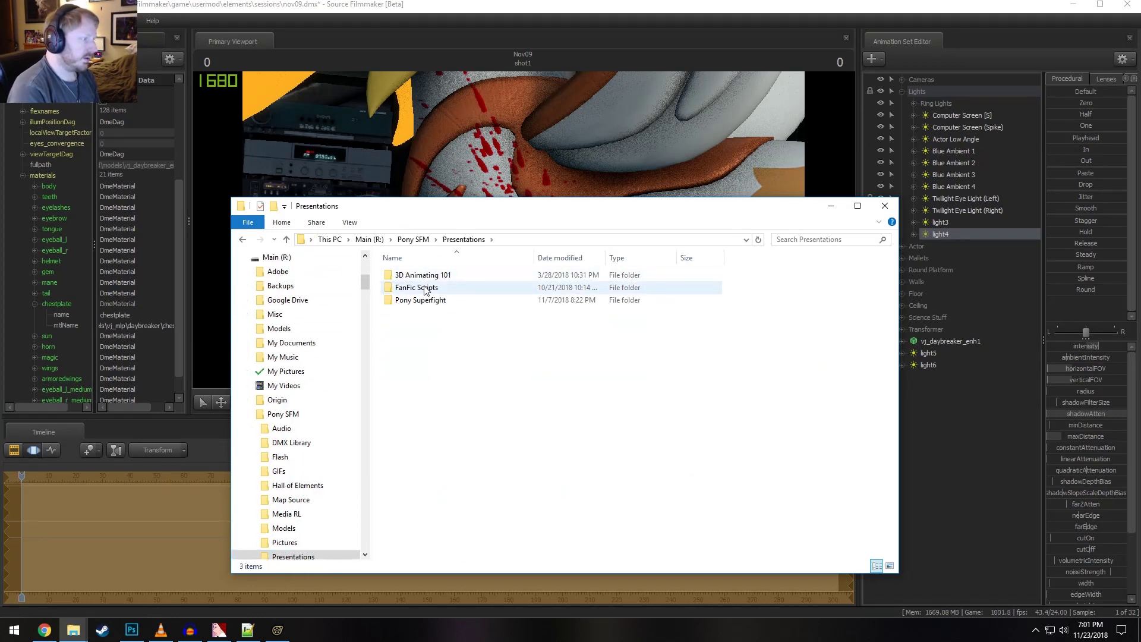
pyautogui.doubleClick(424, 287)
pyautogui.doubleClick(418, 277)
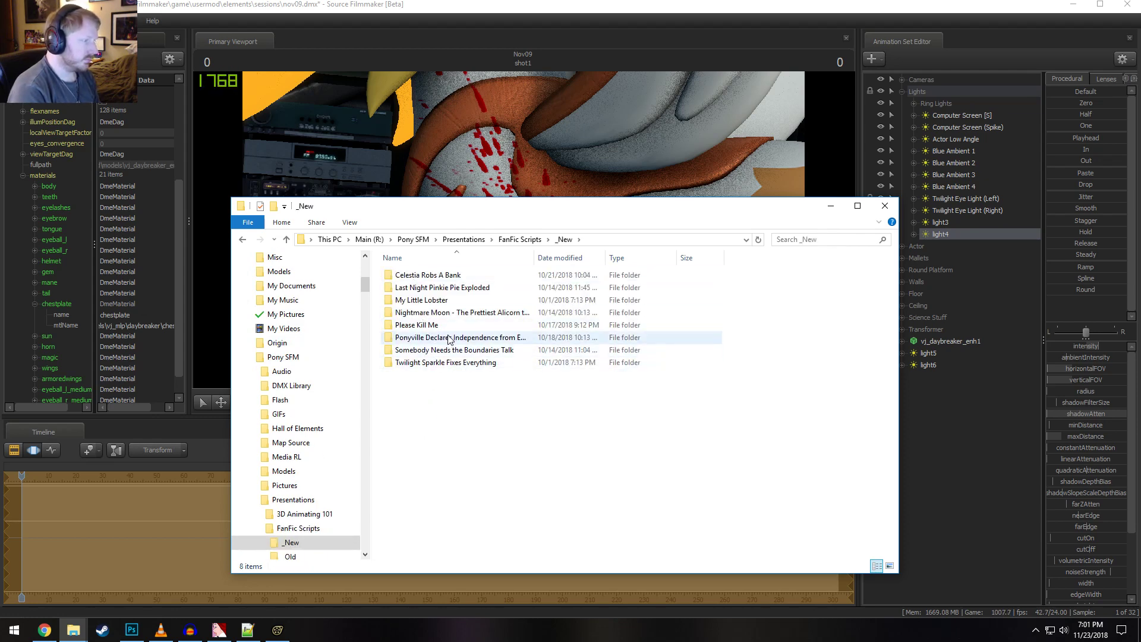
pyautogui.doubleClick(442, 287)
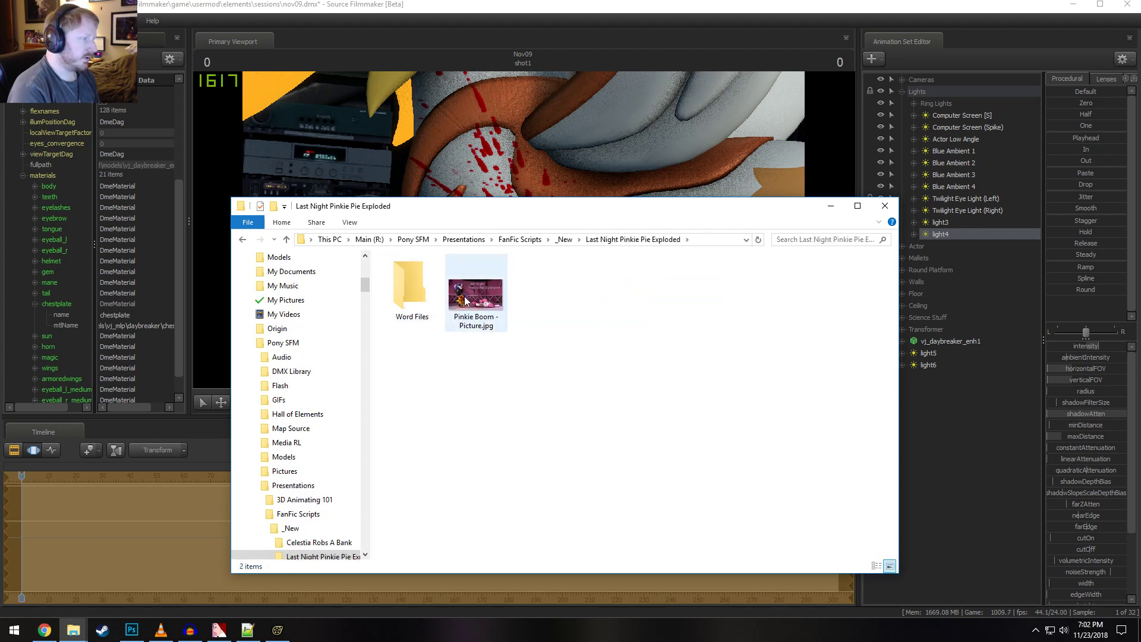
pyautogui.doubleClick(465, 295)
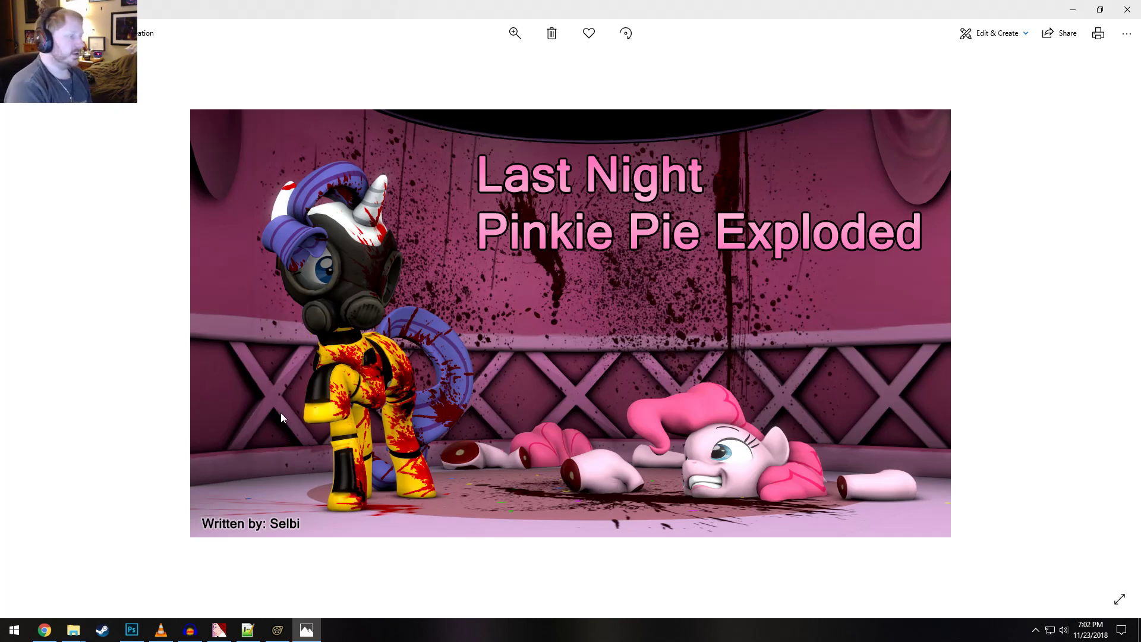
pyautogui.scroll(3, 280, 416)
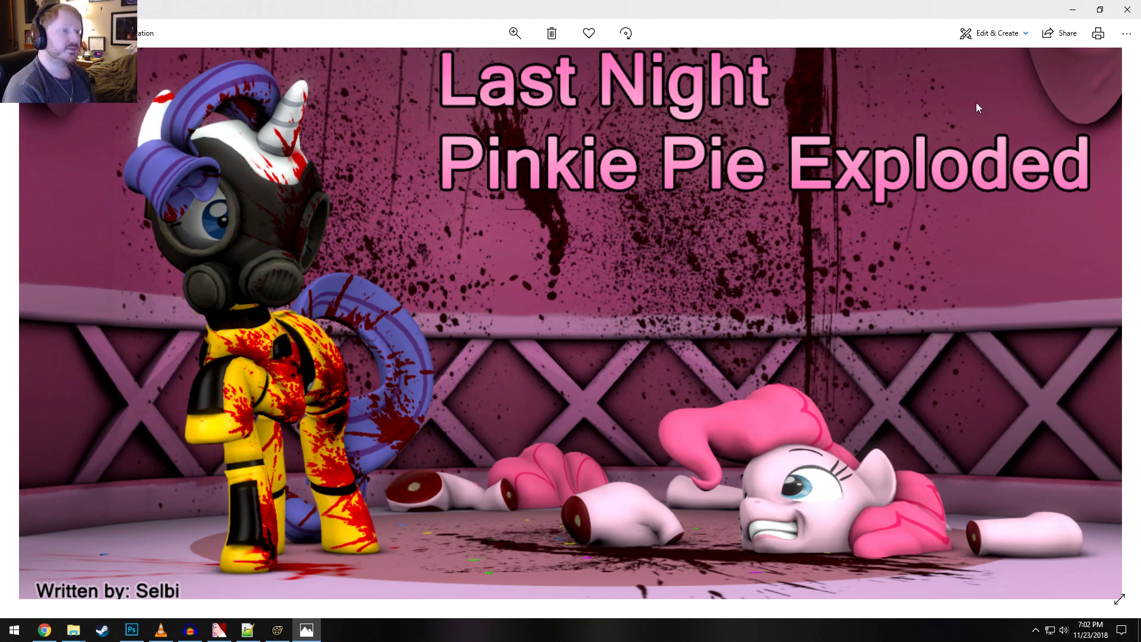
pyautogui.click(1126, 9)
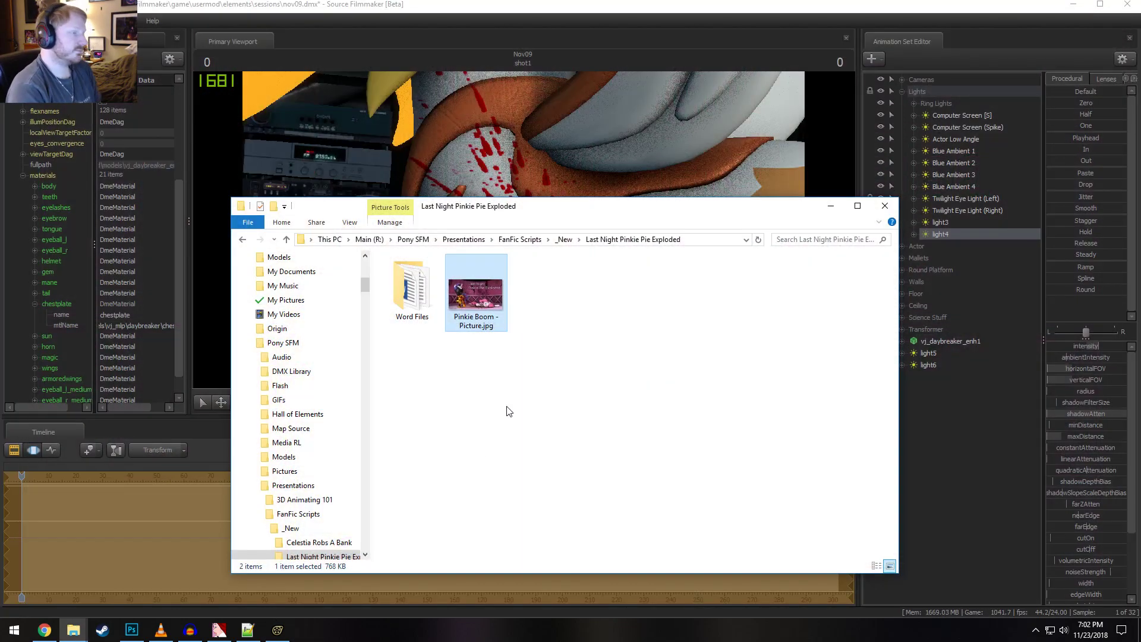
# Return to Source Filmmaker and inspect the blood splatter on the Daybreaker model's chest and chestplate up close and from a distance
pyautogui.click(566, 126)
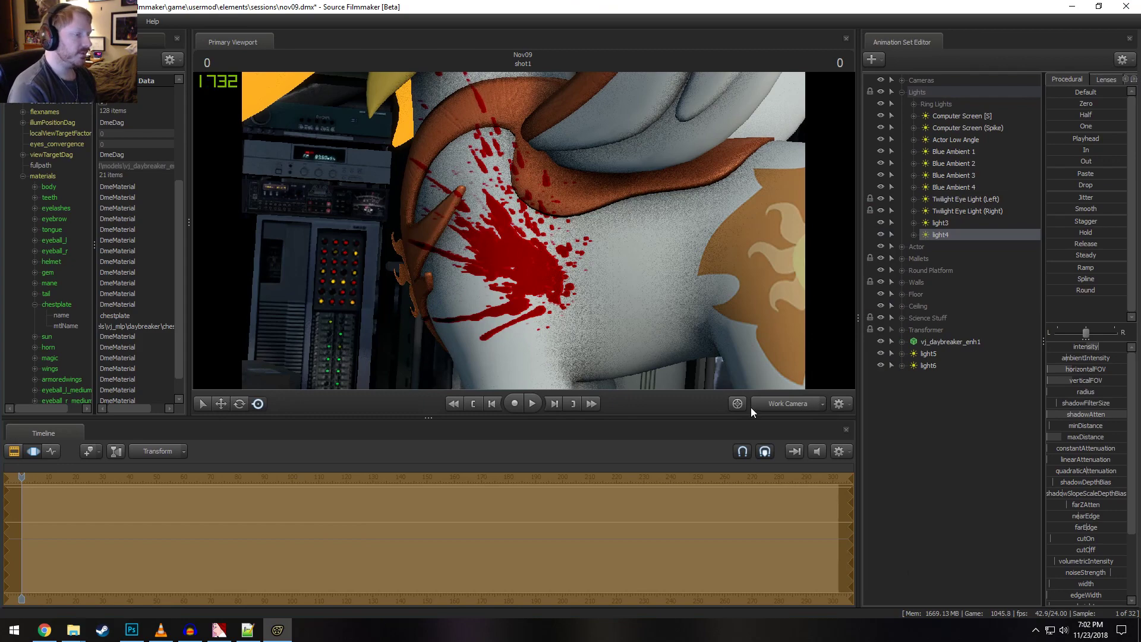
pyautogui.moveTo(522, 230); pyautogui.dragTo(523, 230)
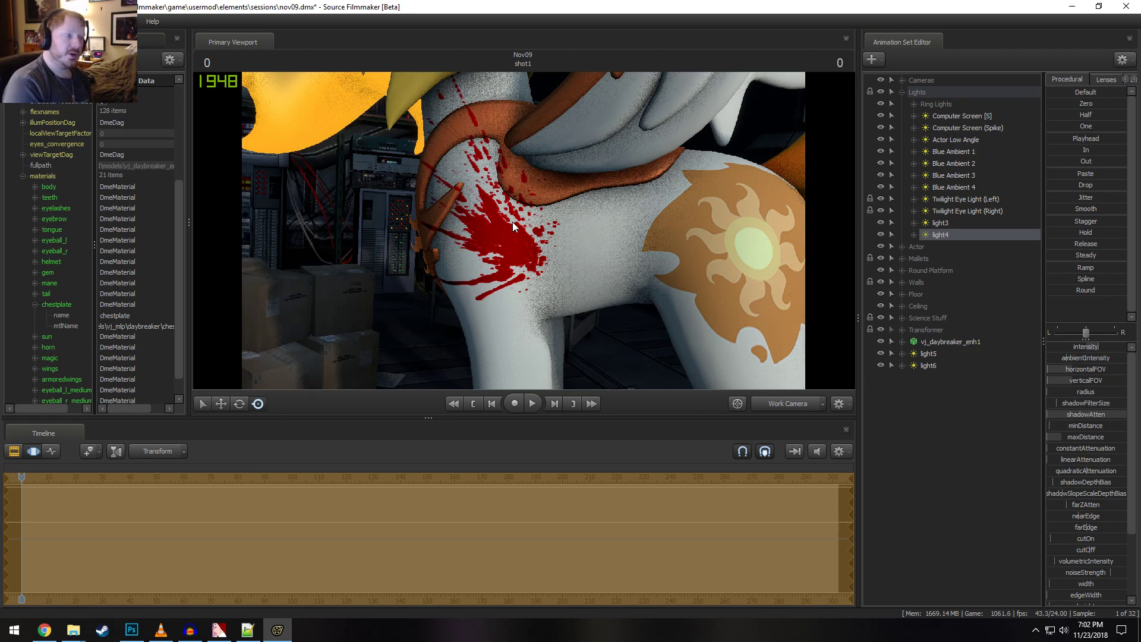
pyautogui.moveTo(512, 222)
pyautogui.mouseDown()
pyautogui.moveTo(490, 191)
pyautogui.moveTo(524, 234)
pyautogui.mouseUp()
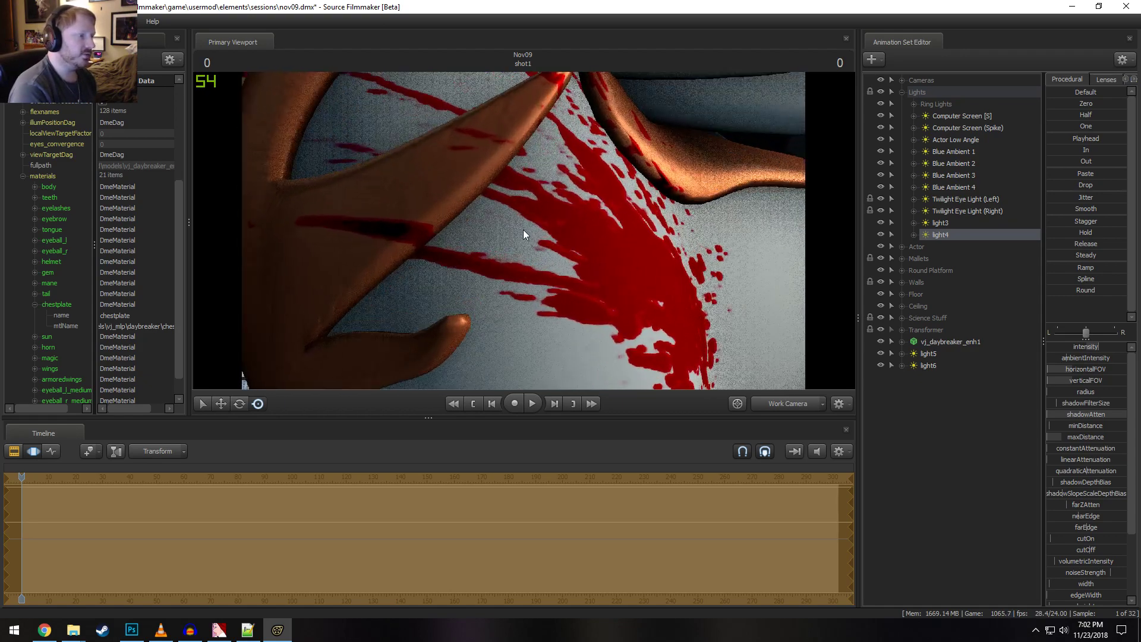
pyautogui.moveTo(305, 244); pyautogui.dragTo(349, 272)
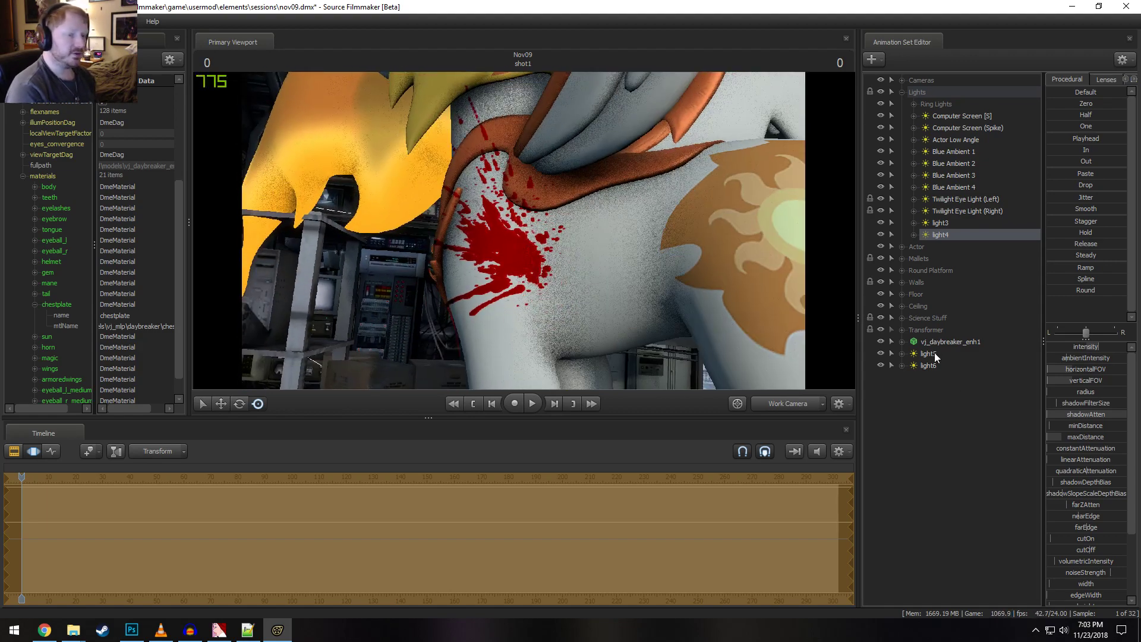
# Delete the animation sets light3, light4, light5 and light6 together
pyautogui.moveTo(934, 351); pyautogui.dragTo(938, 362)
pyautogui.keyDown('ctrl'); pyautogui.click(950, 237); pyautogui.keyUp('ctrl')
pyautogui.keyDown('ctrl'); pyautogui.click(940, 221); pyautogui.keyUp('ctrl')
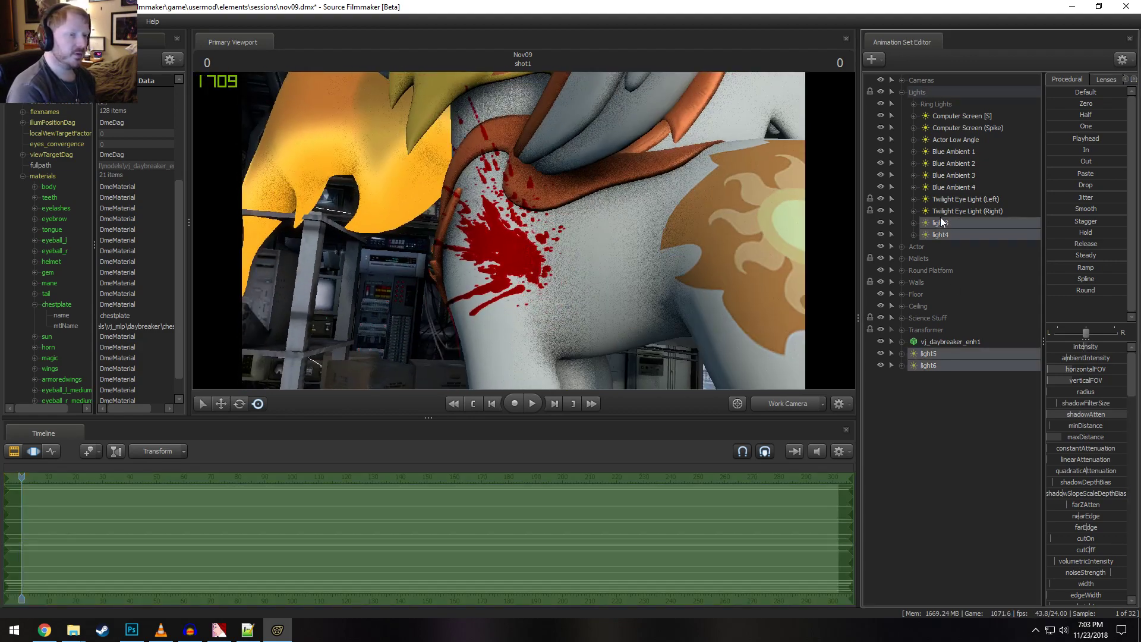
pyautogui.rightClick(940, 222)
pyautogui.click(977, 251)
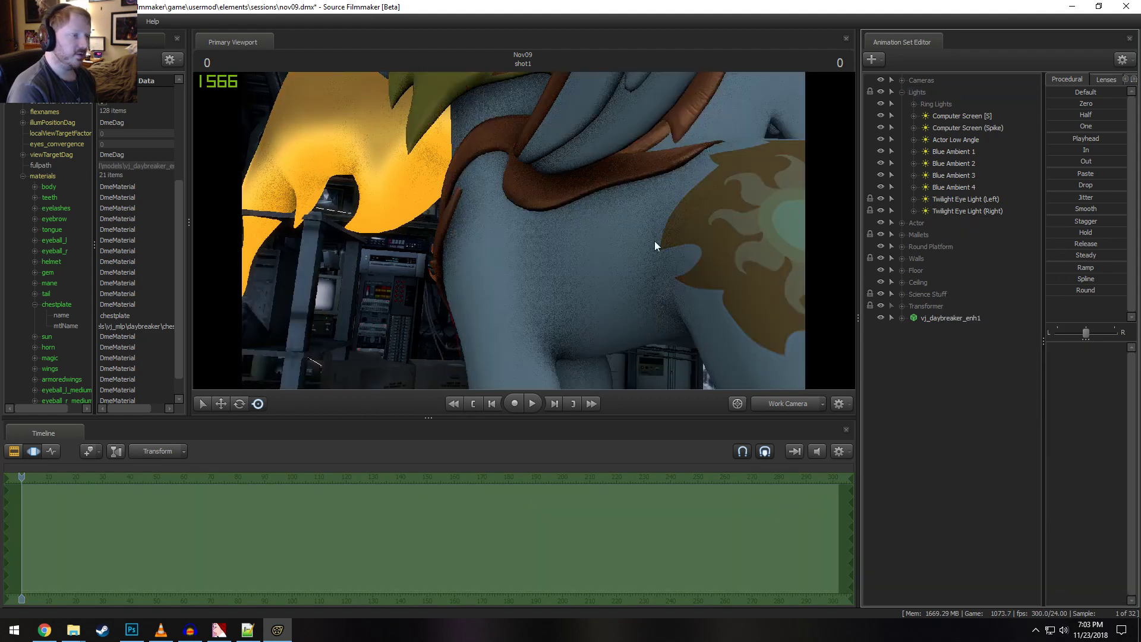
# Delete the vj_daybreaker_enh1 animation set
pyautogui.click(944, 318)
pyautogui.rightClick(945, 317)
pyautogui.click(978, 344)
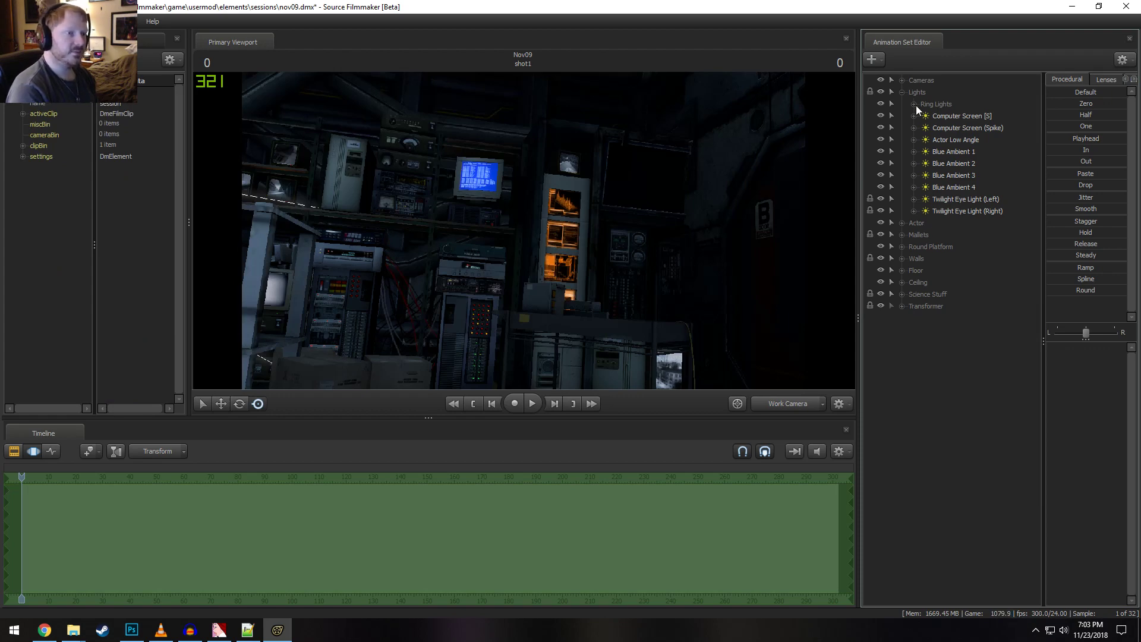
# Enable shadows on the Computer Screen [S] light
pyautogui.click(952, 115)
pyautogui.rightClick(952, 116)
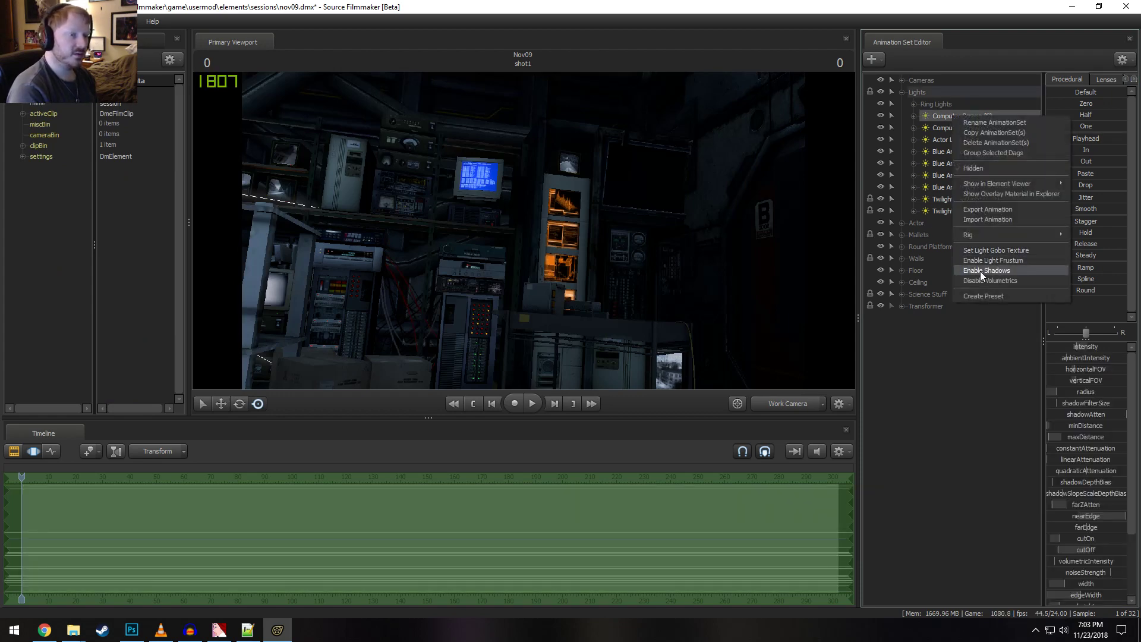
pyautogui.click(979, 271)
# Examine Twilight and Spike in the computer screen lighting from several angles and briefly play the shot
pyautogui.moveTo(523, 231)
pyautogui.mouseDown()
pyautogui.moveTo(463, 231)
pyautogui.moveTo(464, 172)
pyautogui.moveTo(452, 169)
pyautogui.moveTo(523, 234)
pyautogui.mouseUp()
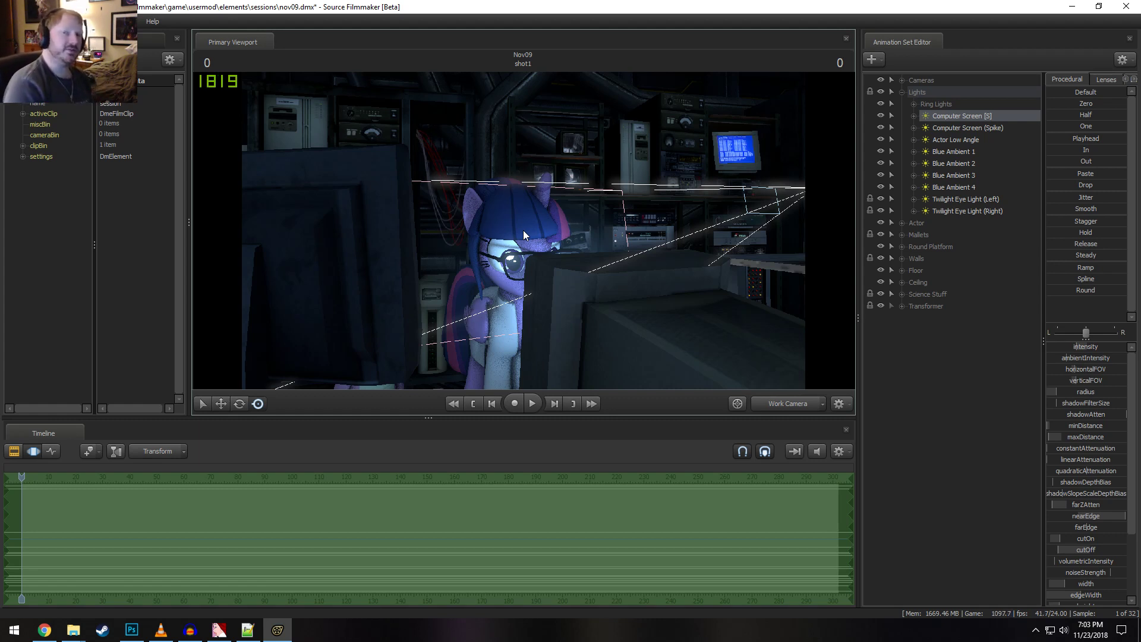
pyautogui.moveTo(526, 227)
pyautogui.mouseDown()
pyautogui.moveTo(526, 255)
pyautogui.moveTo(451, 286)
pyautogui.moveTo(523, 234)
pyautogui.mouseUp()
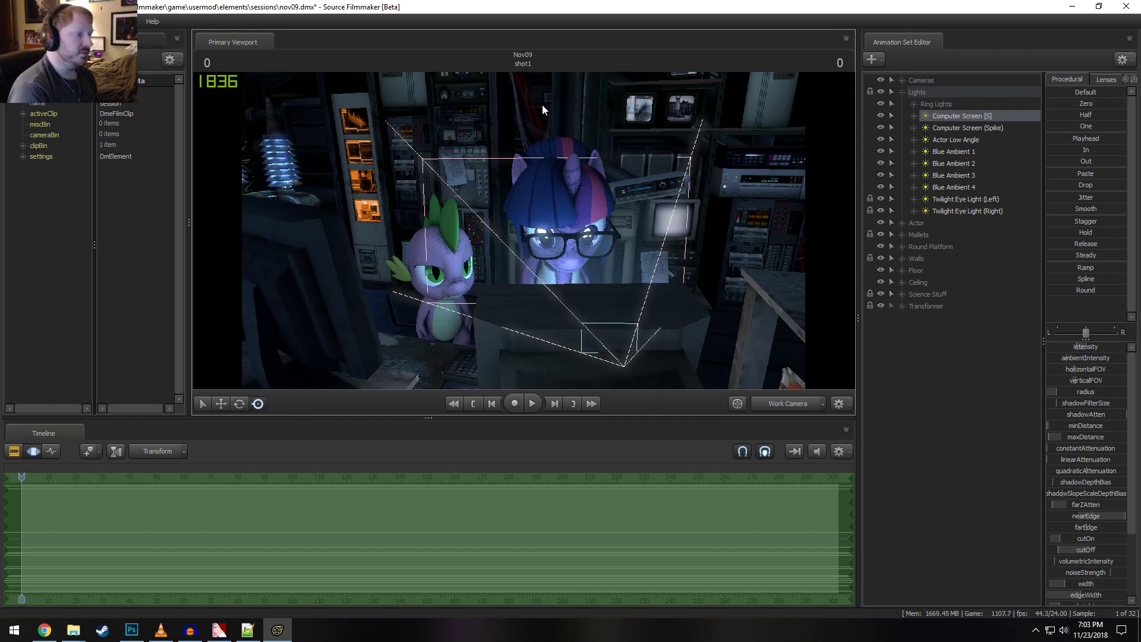
pyautogui.moveTo(598, 104); pyautogui.dragTo(523, 234)
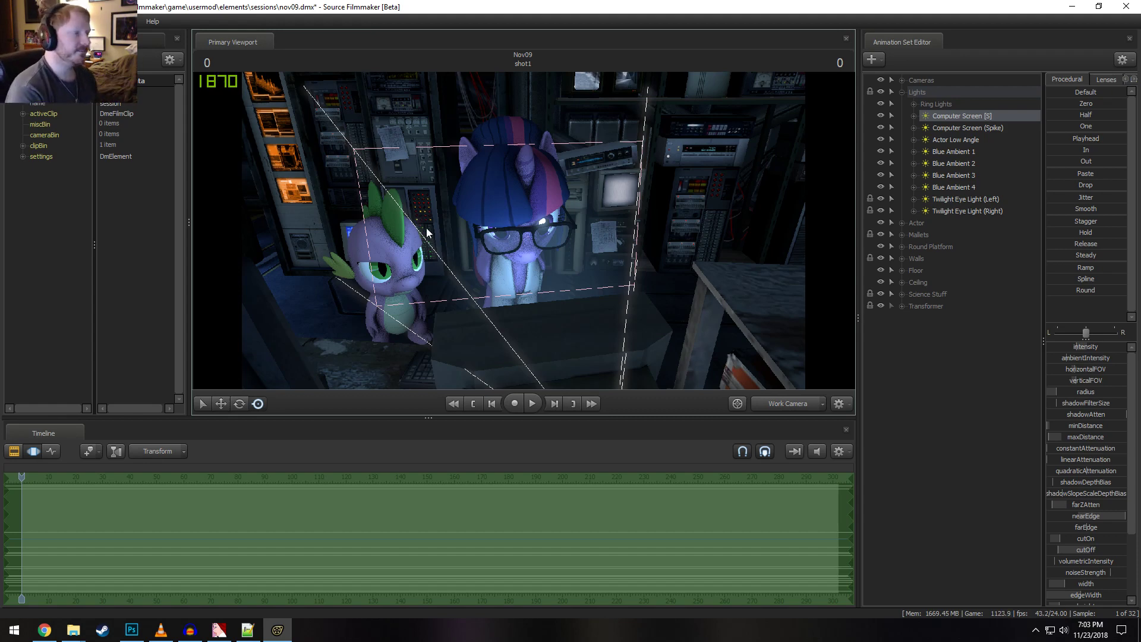
pyautogui.moveTo(429, 233); pyautogui.dragTo(483, 214)
pyautogui.press('space')
pyautogui.press('space')
pyautogui.moveTo(601, 174); pyautogui.dragTo(600, 175)
pyautogui.moveTo(522, 231); pyautogui.dragTo(522, 231)
# Bring up the dialog clips in the Clip Editor and listen to the passage around doctor spara - science.wav twice
pyautogui.press('F3')
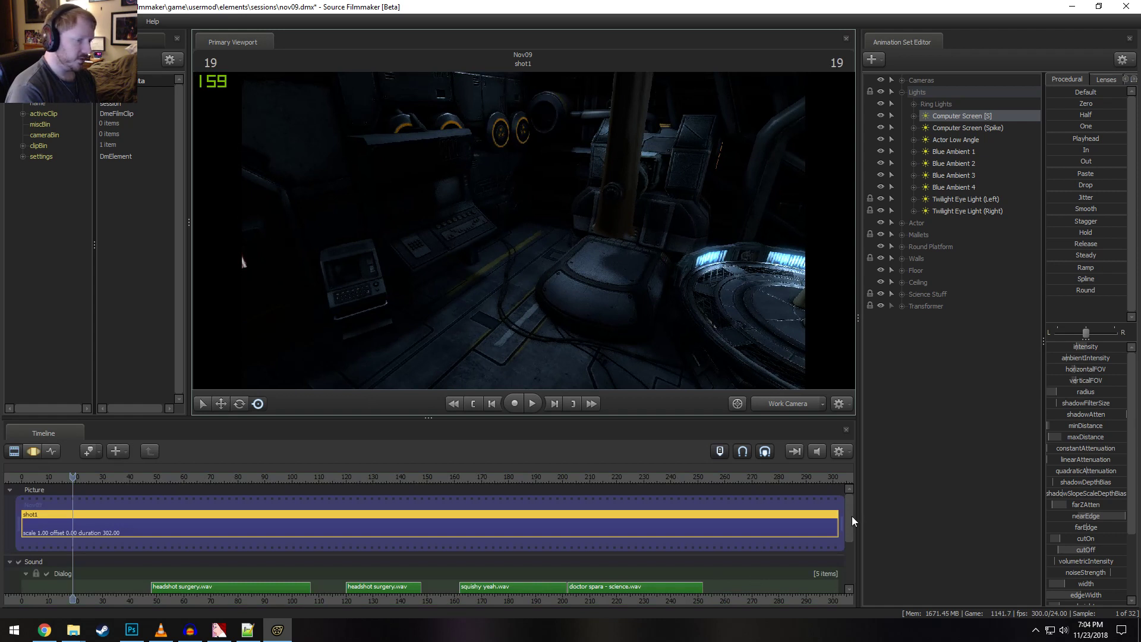
pyautogui.moveTo(851, 516); pyautogui.dragTo(861, 551)
pyautogui.click(597, 521)
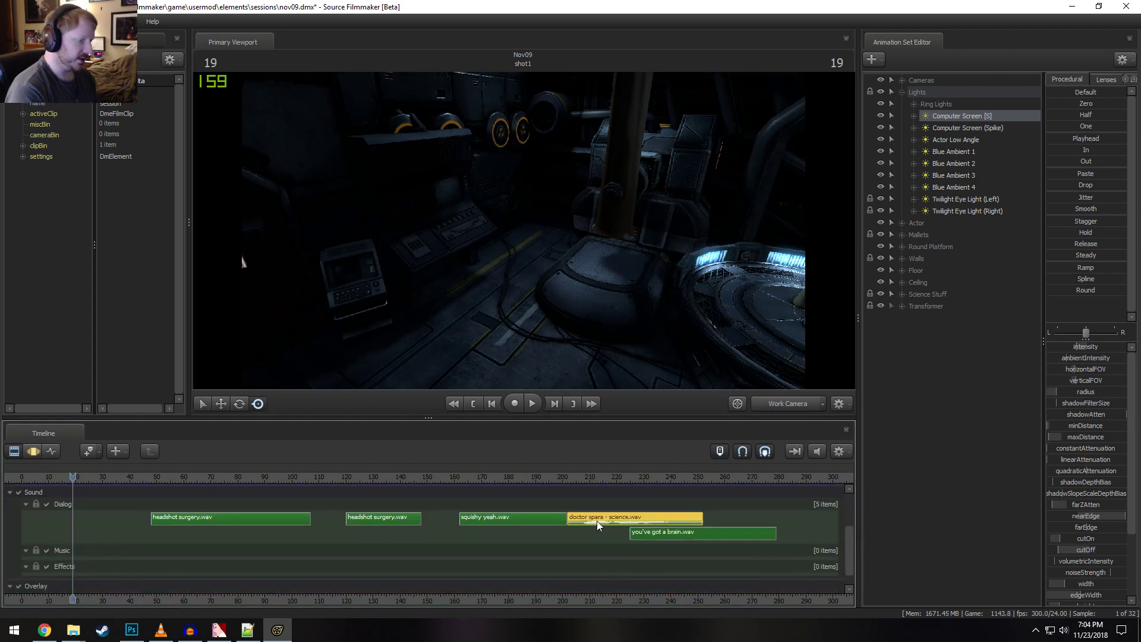
pyautogui.click(556, 479)
pyautogui.press('space')
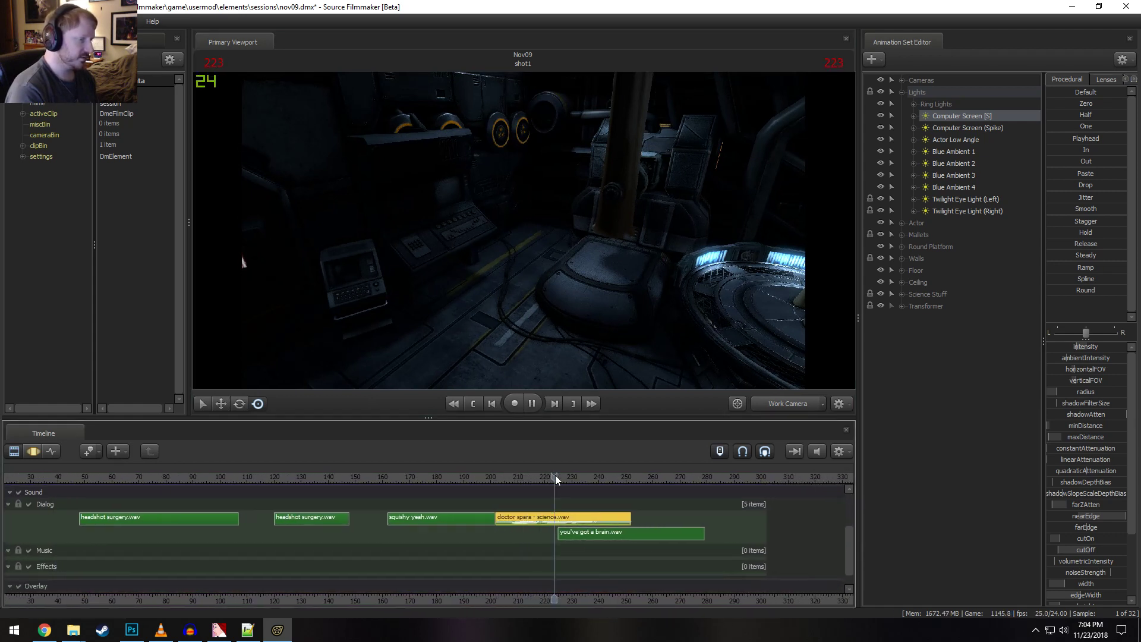
pyautogui.press('space')
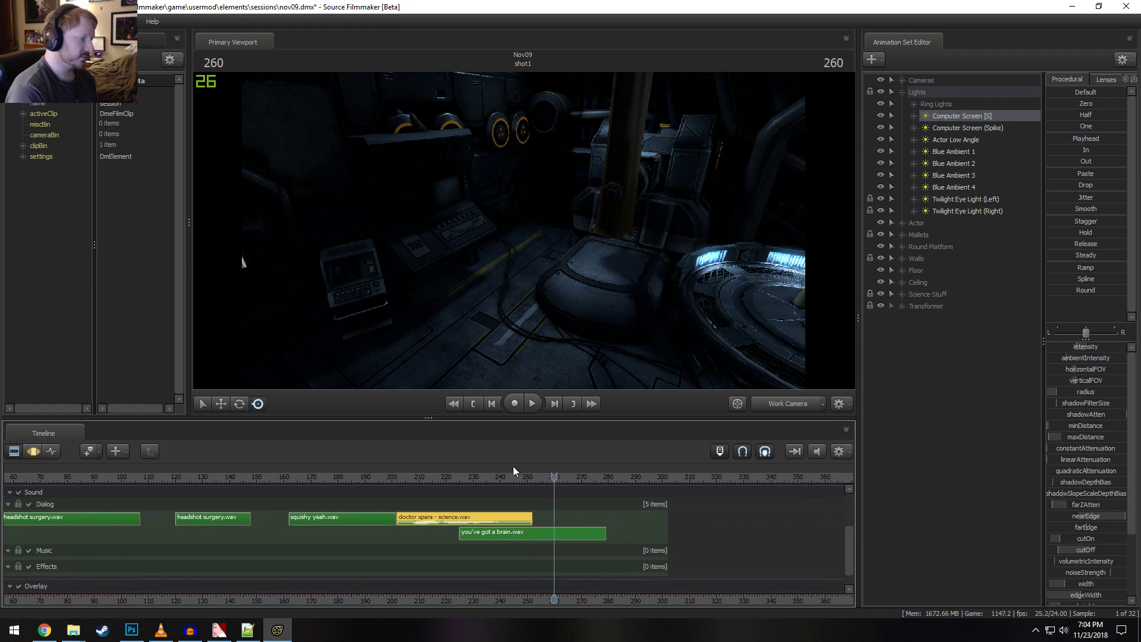
pyautogui.click(91, 475)
pyautogui.press('space')
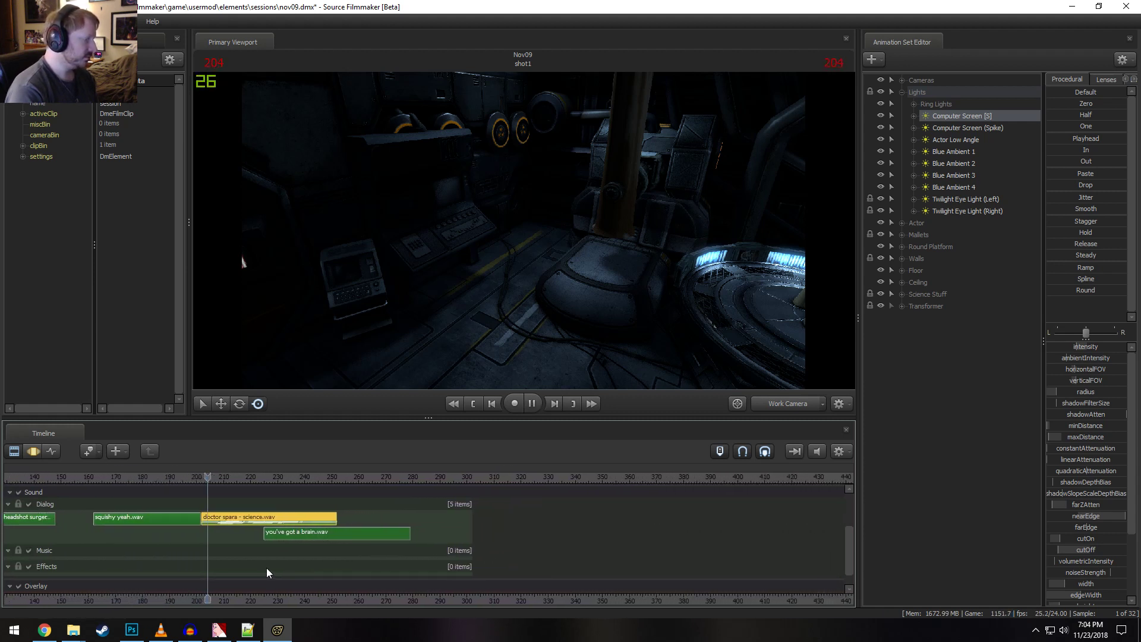
pyautogui.press('space')
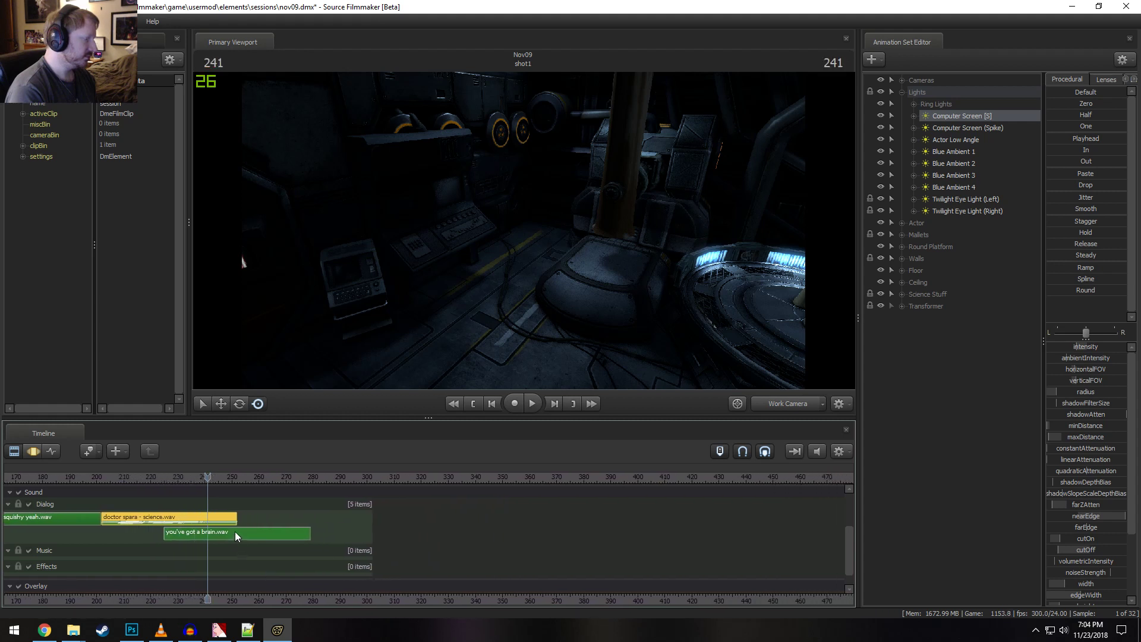
# Extend the end of the parent sequence and lengthen shot1 to a duration of 380 frames
pyautogui.click(236, 534)
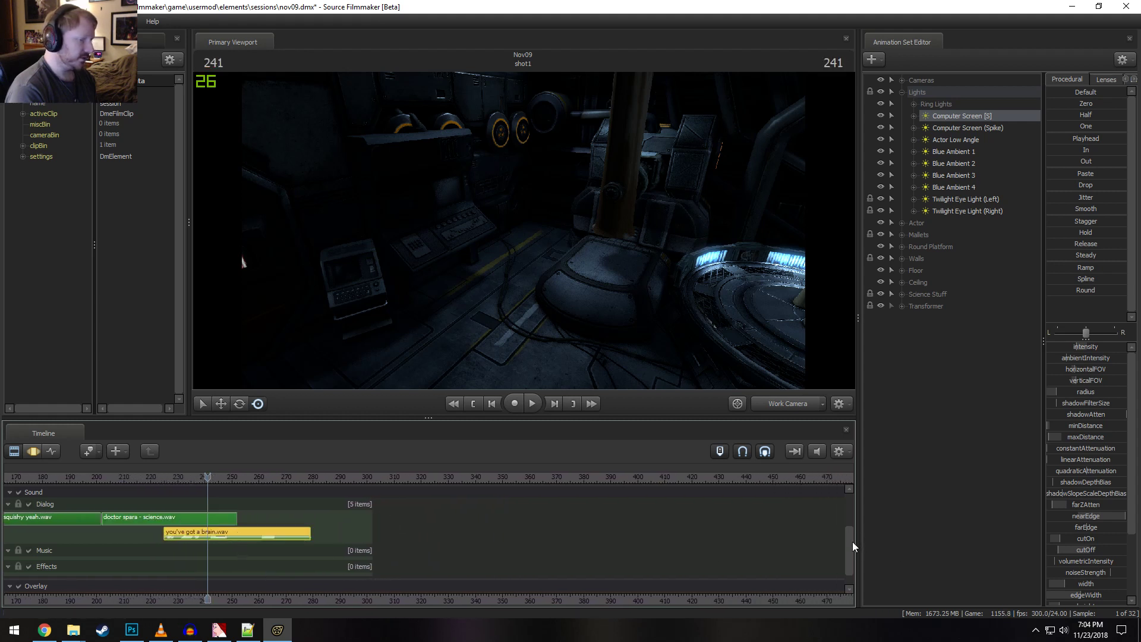
pyautogui.moveTo(853, 542); pyautogui.dragTo(850, 515)
pyautogui.moveTo(374, 512); pyautogui.dragTo(543, 501)
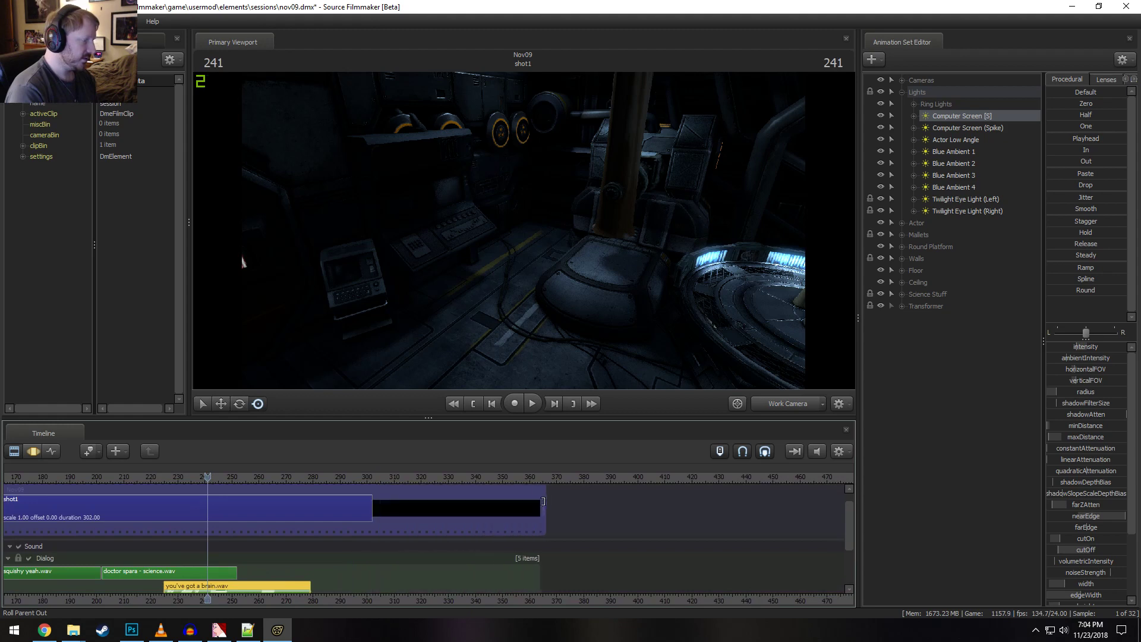
pyautogui.moveTo(366, 512); pyautogui.dragTo(584, 511)
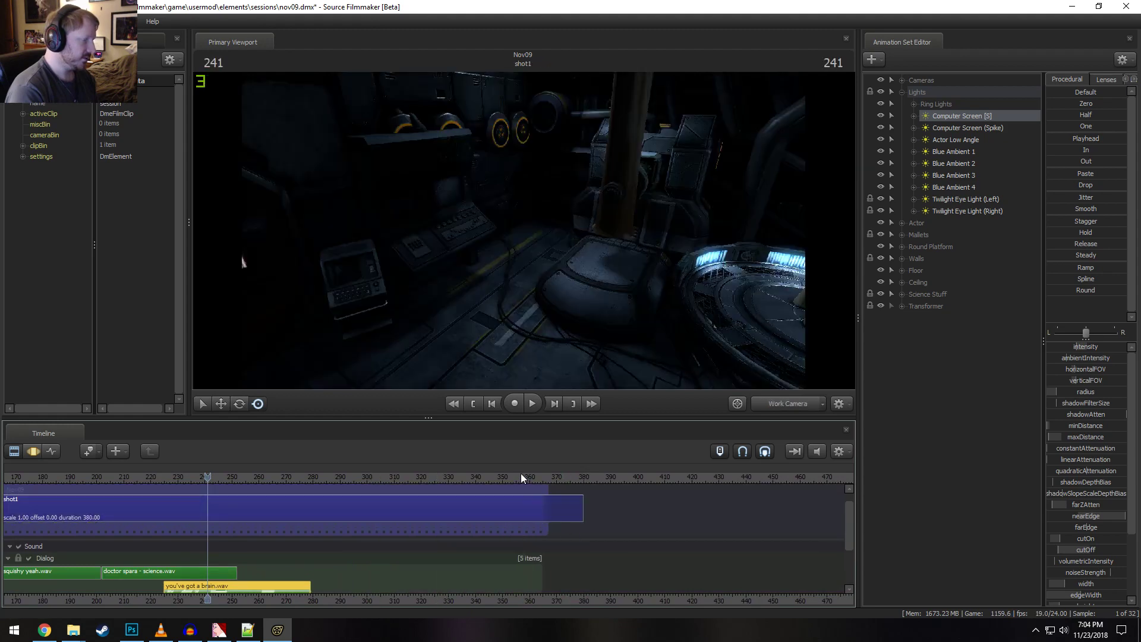
# Set the timeline's time code display to Total Seconds and extend the parent sequence's end to about 16 seconds
pyautogui.rightClick(521, 477)
pyautogui.moveTo(558, 498)
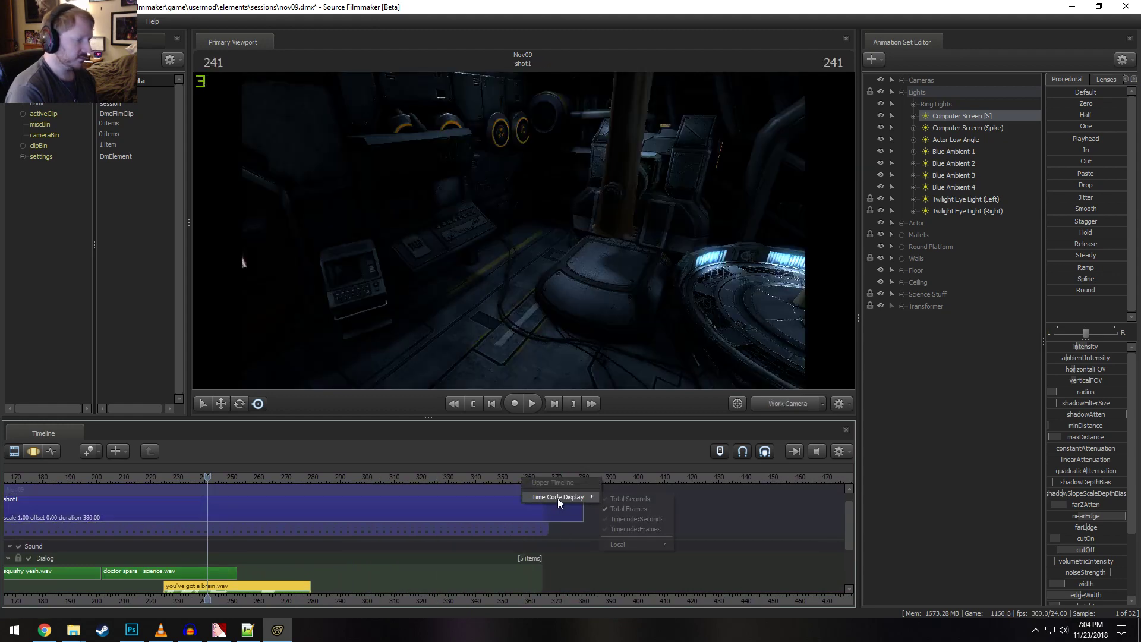
pyautogui.click(635, 499)
pyautogui.moveTo(544, 528); pyautogui.dragTo(589, 538)
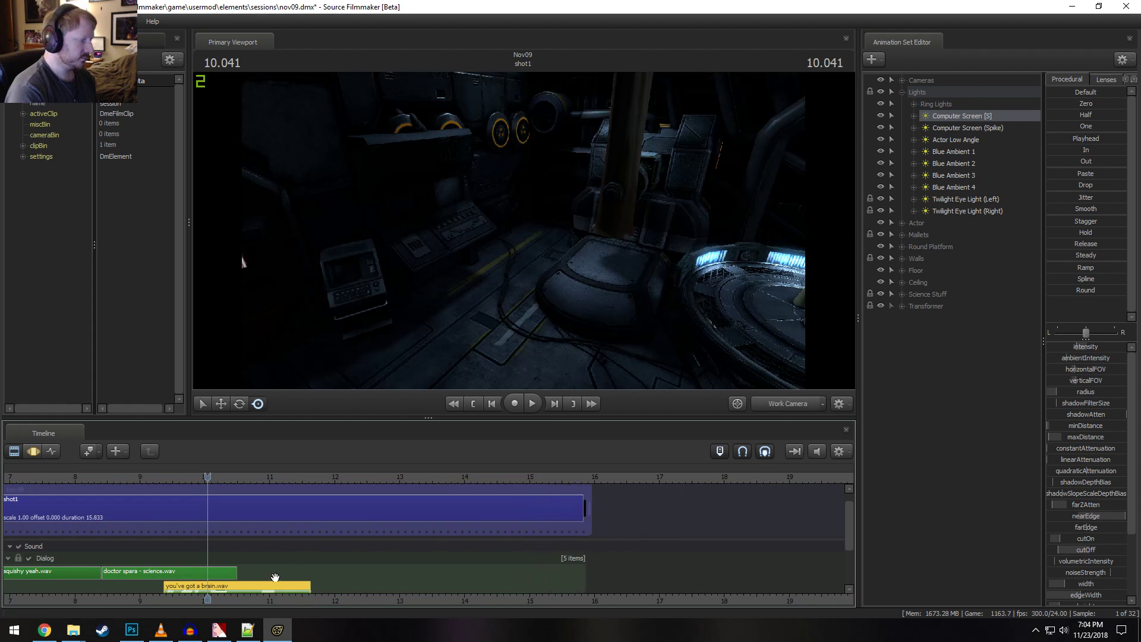
# Move the you've got a brain.wav clip to start at about 11.5 seconds, and play the dialog before it
pyautogui.moveTo(248, 590); pyautogui.dragTo(389, 573)
pyautogui.click(29, 477)
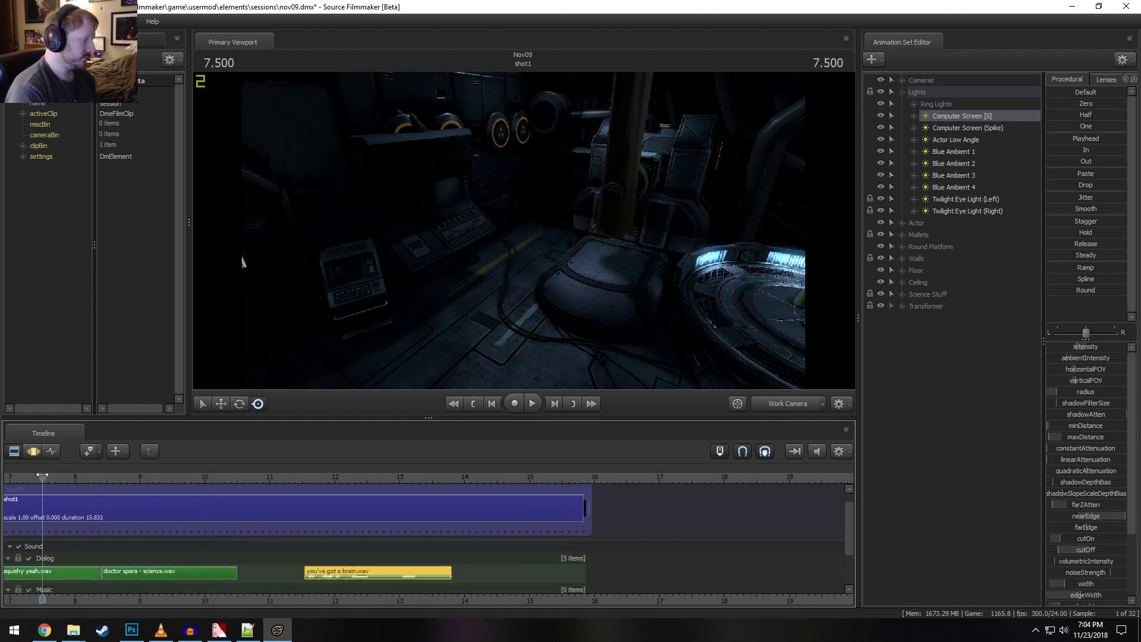
pyautogui.press('space')
pyautogui.click(274, 480)
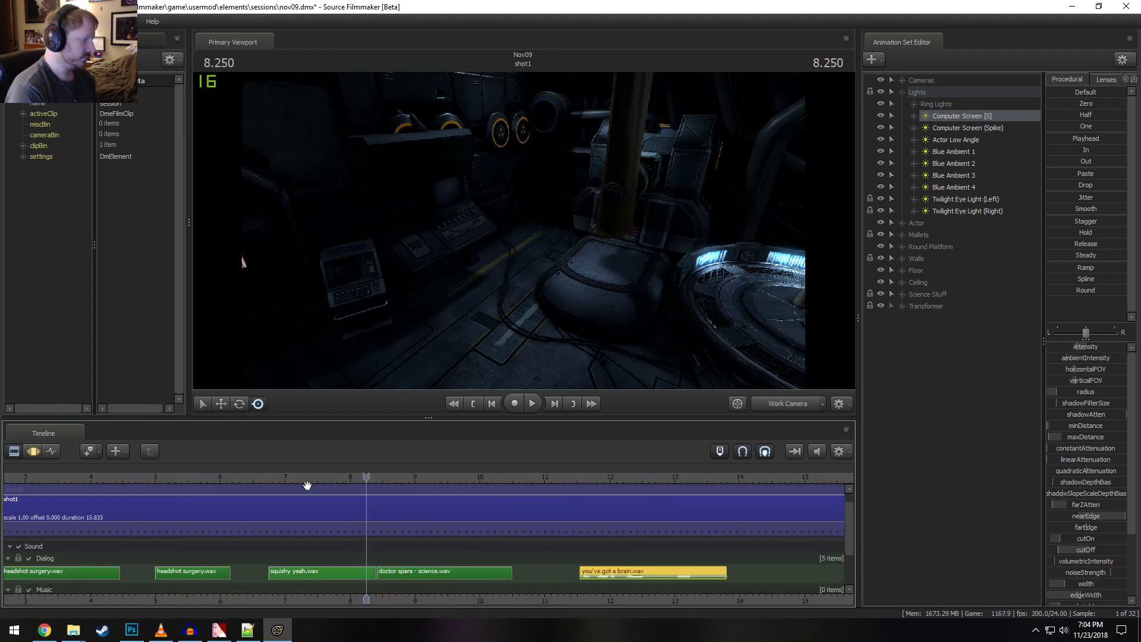
pyautogui.press('space')
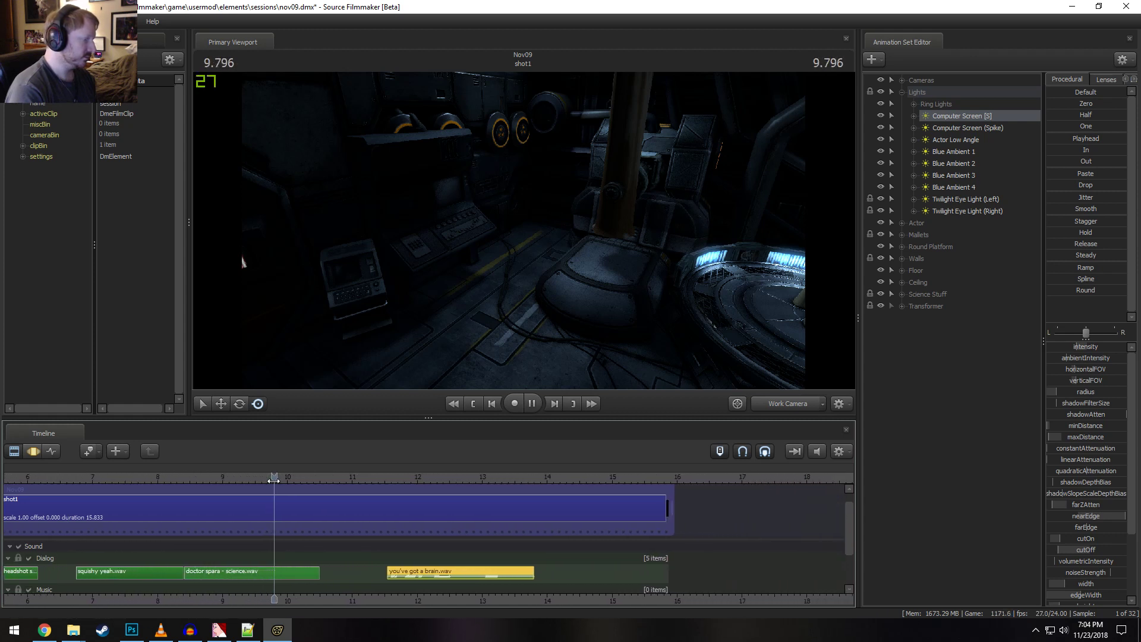
pyautogui.press('space')
# Select the squishy yeah.wav clip and listen to it from just before its start
pyautogui.click(134, 571)
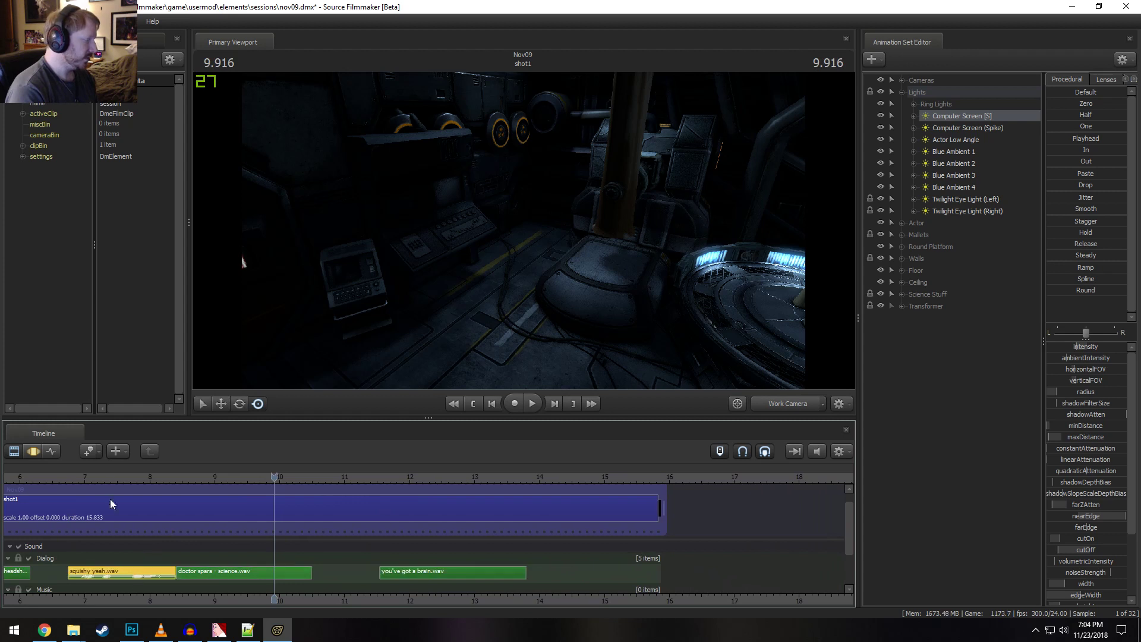
pyautogui.moveTo(95, 476); pyautogui.dragTo(126, 484)
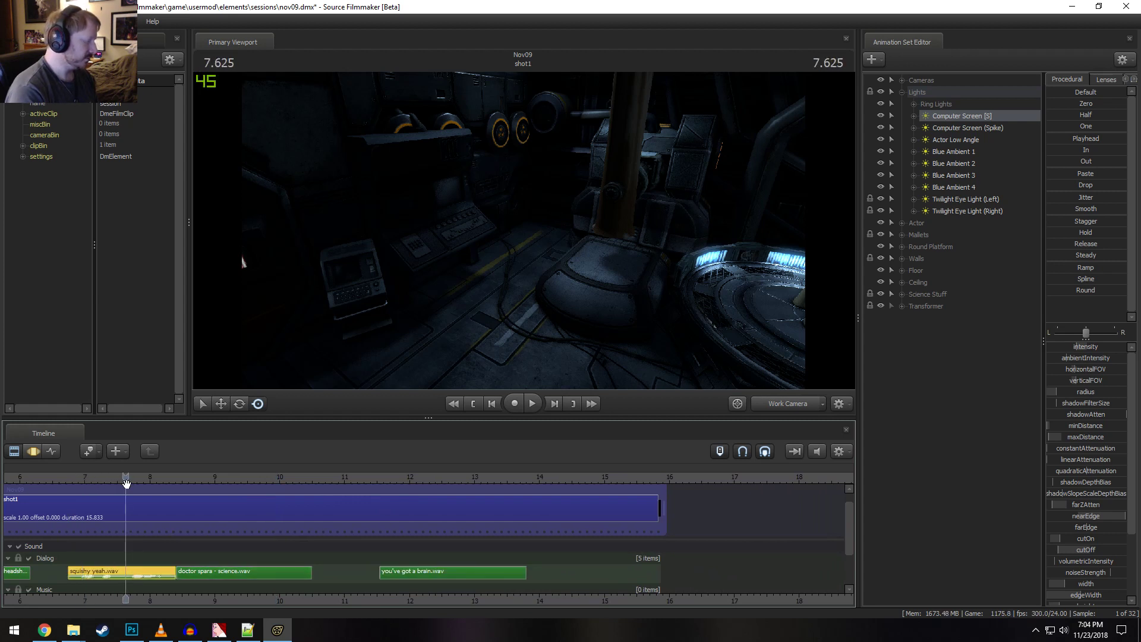
pyautogui.click(55, 477)
pyautogui.press('space')
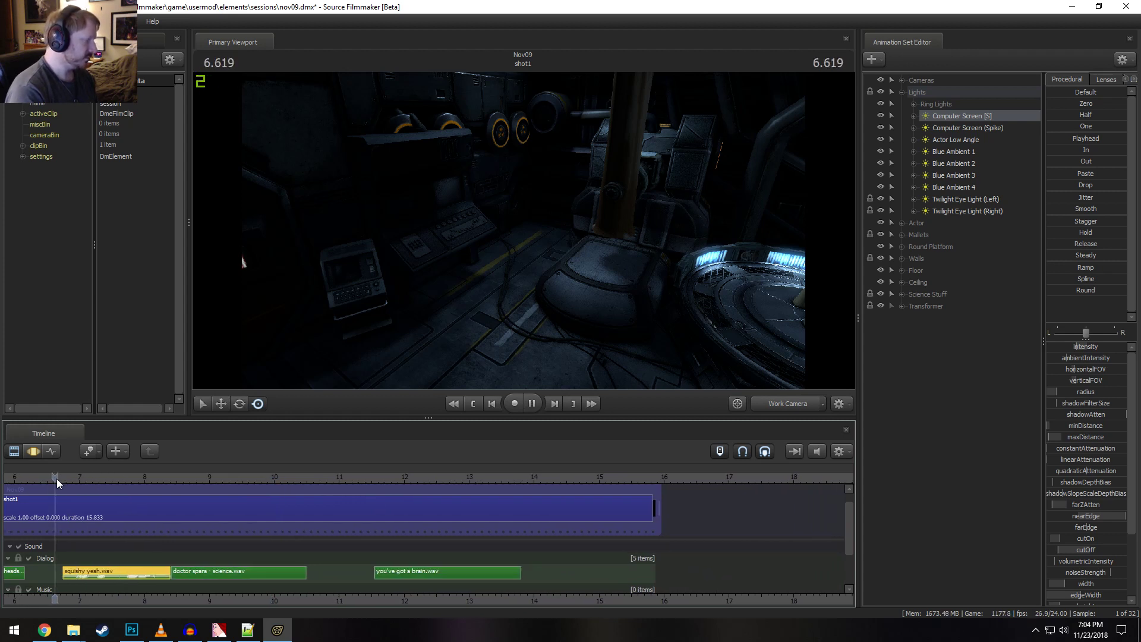
pyautogui.press('space')
pyautogui.moveTo(162, 601); pyautogui.dragTo(527, 587, button='middle')
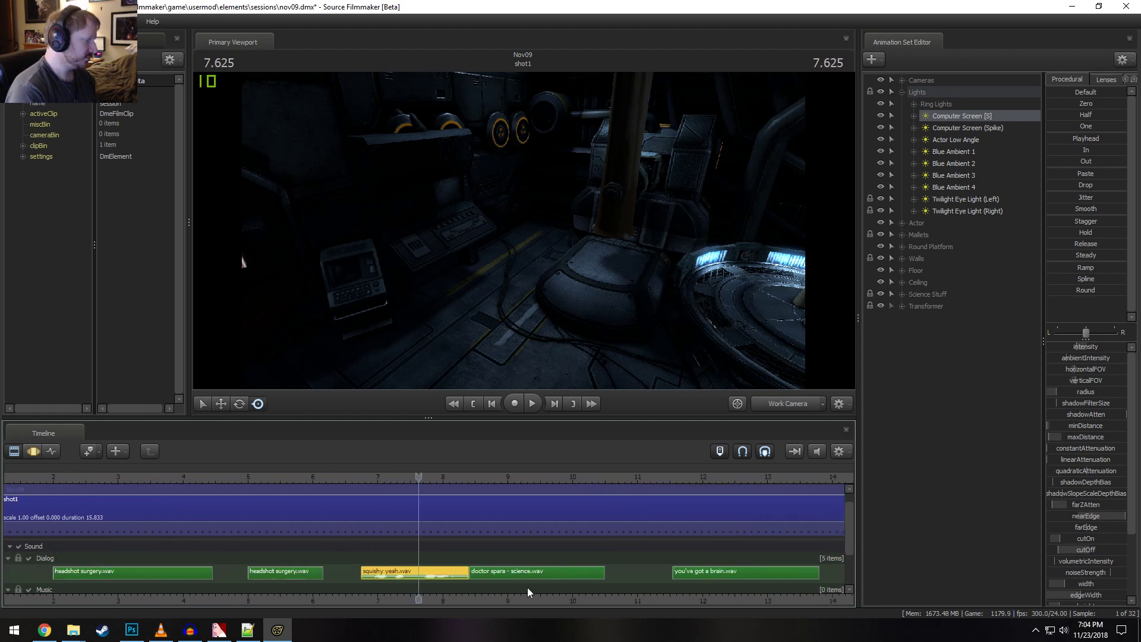
# Listen to the end of the first headshot surgery.wav clip and its transition into the second one several times
pyautogui.click(239, 479)
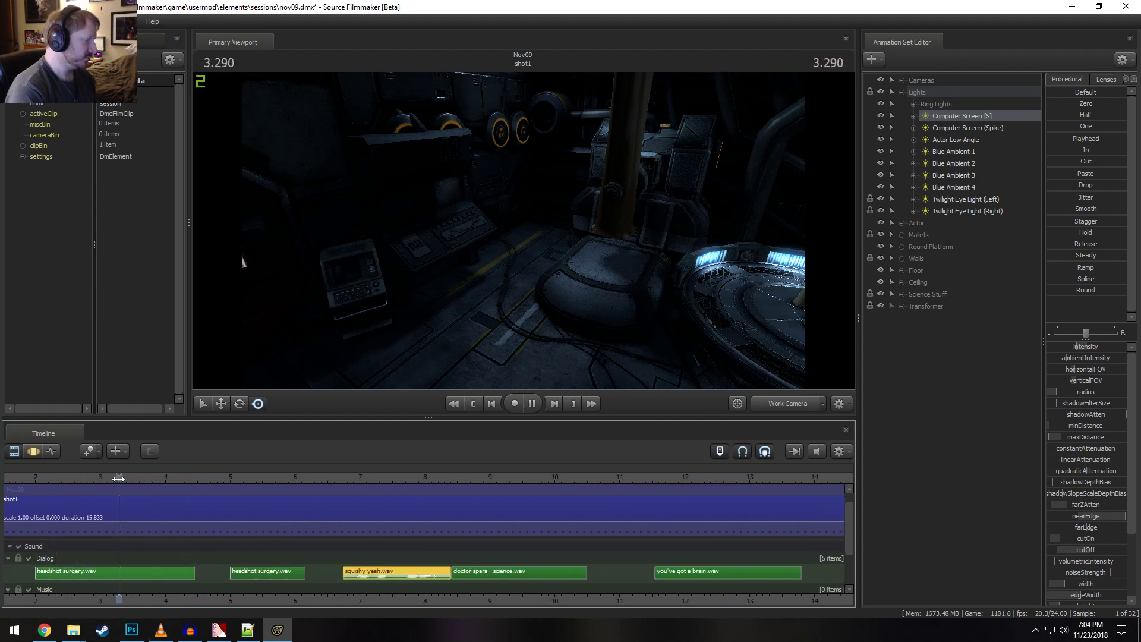
pyautogui.press('space')
pyautogui.press('space')
pyautogui.moveTo(237, 594); pyautogui.dragTo(383, 592, button='middle')
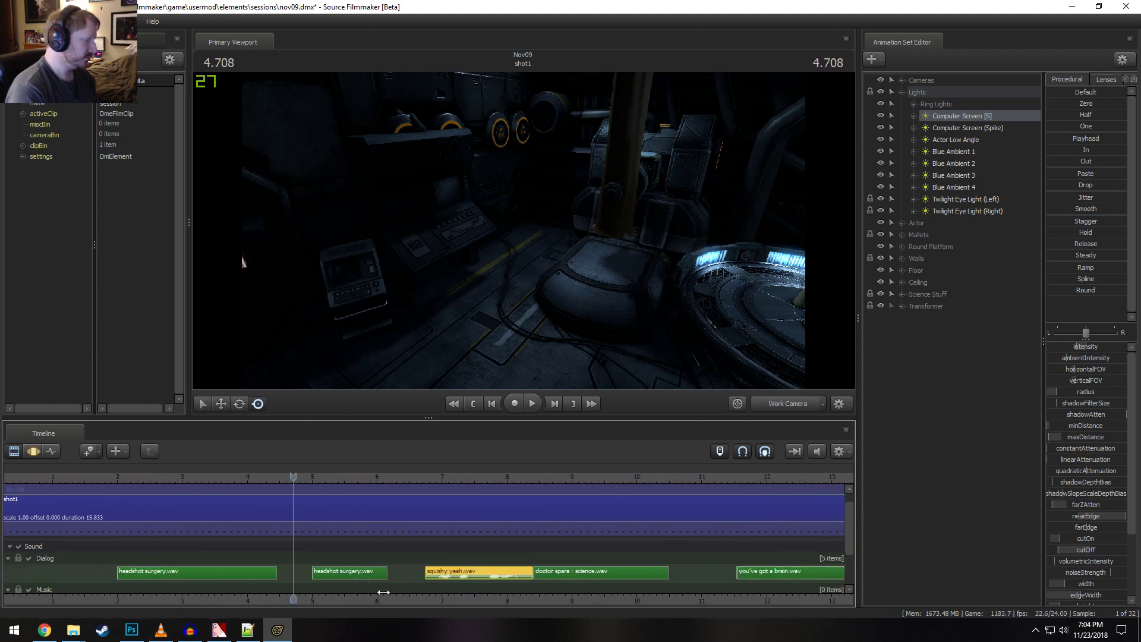
pyautogui.click(128, 479)
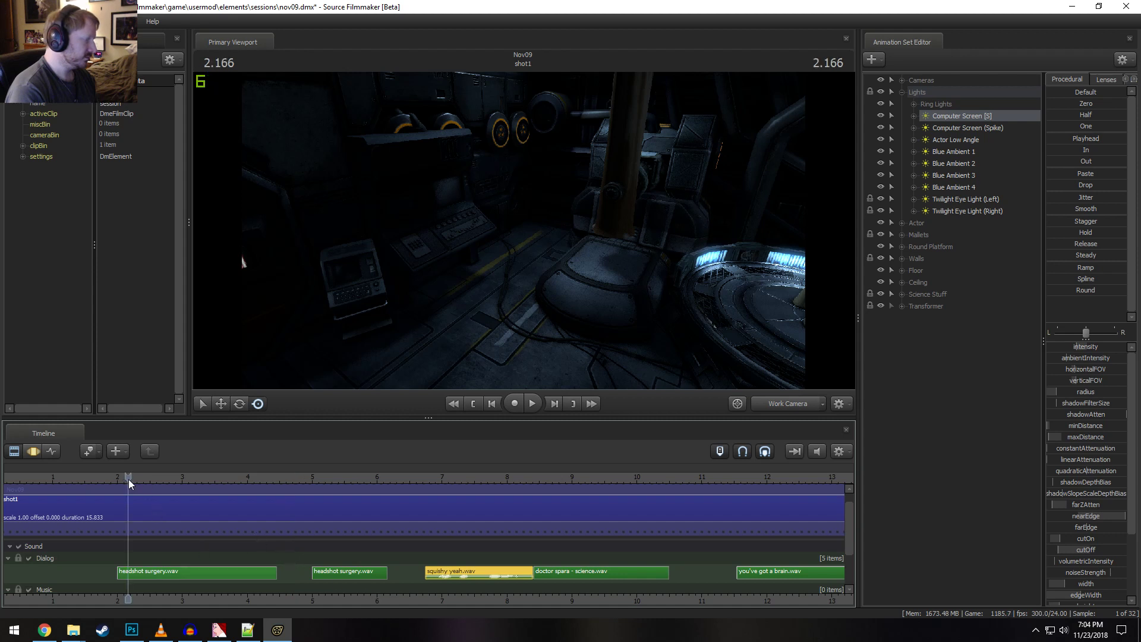
pyautogui.press('space')
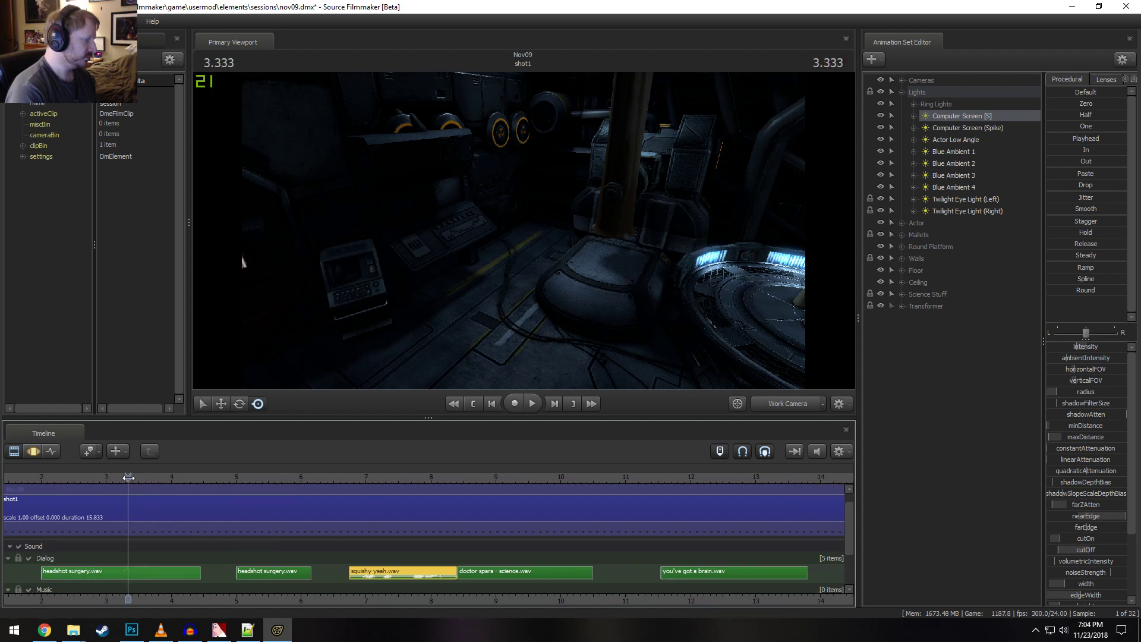
pyautogui.press('space')
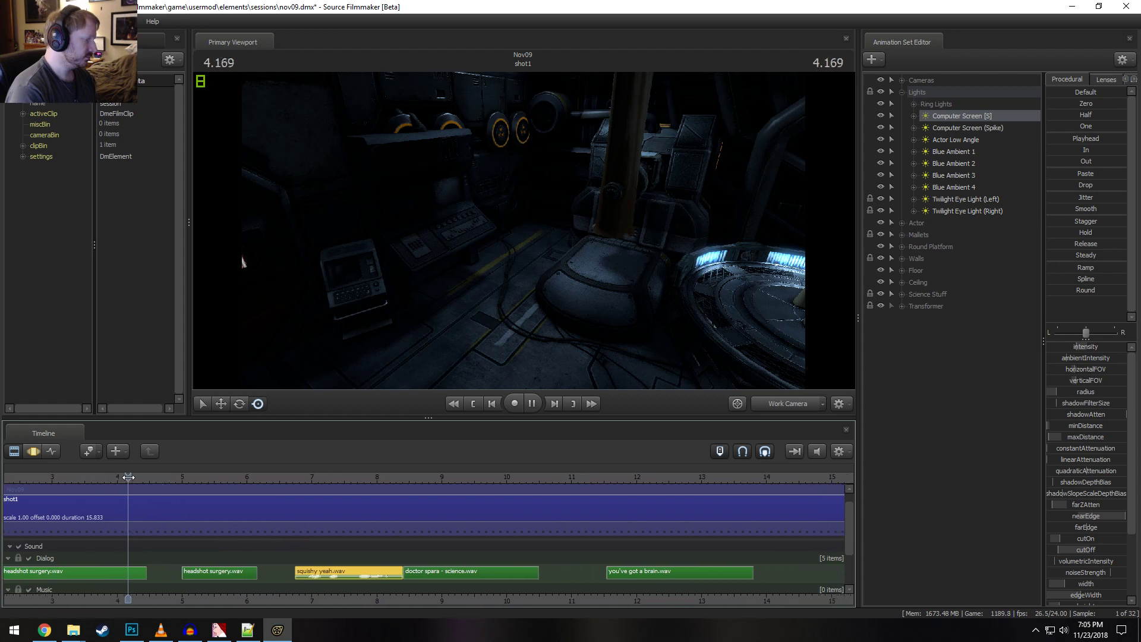
pyautogui.click(42, 473)
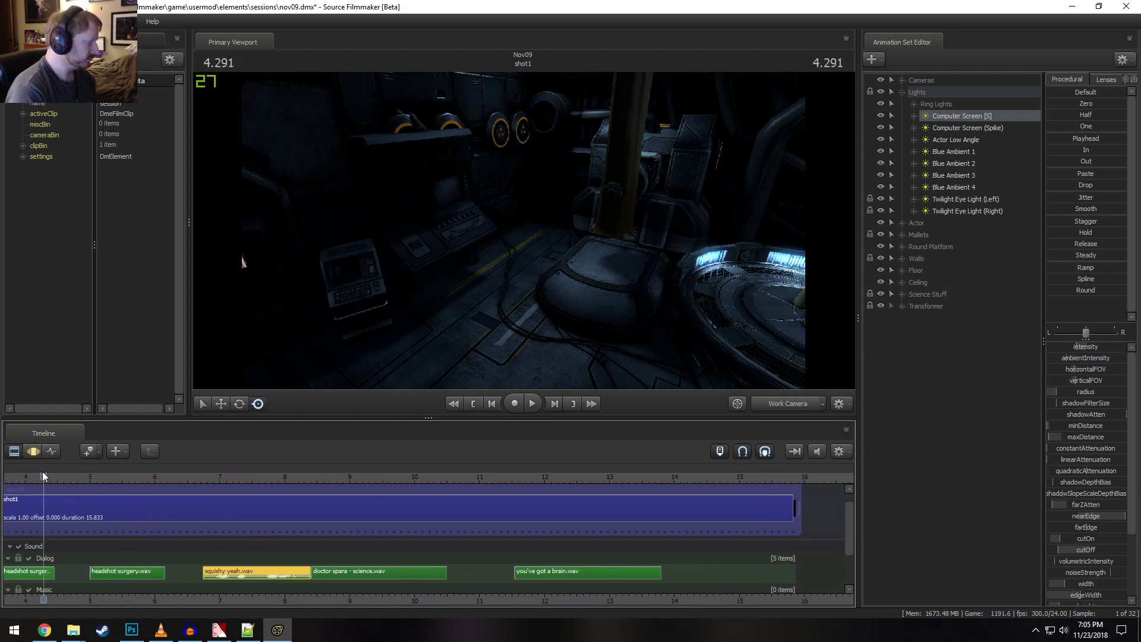
pyautogui.press('space')
pyautogui.moveTo(51, 494); pyautogui.dragTo(402, 495, button='middle')
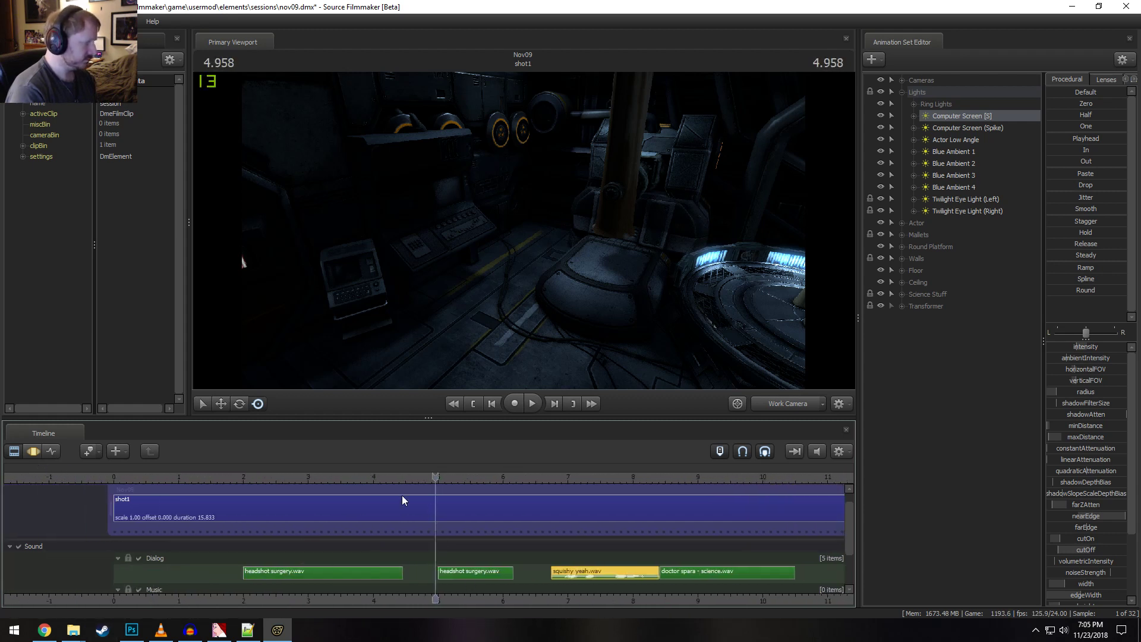
pyautogui.click(343, 475)
pyautogui.press('space')
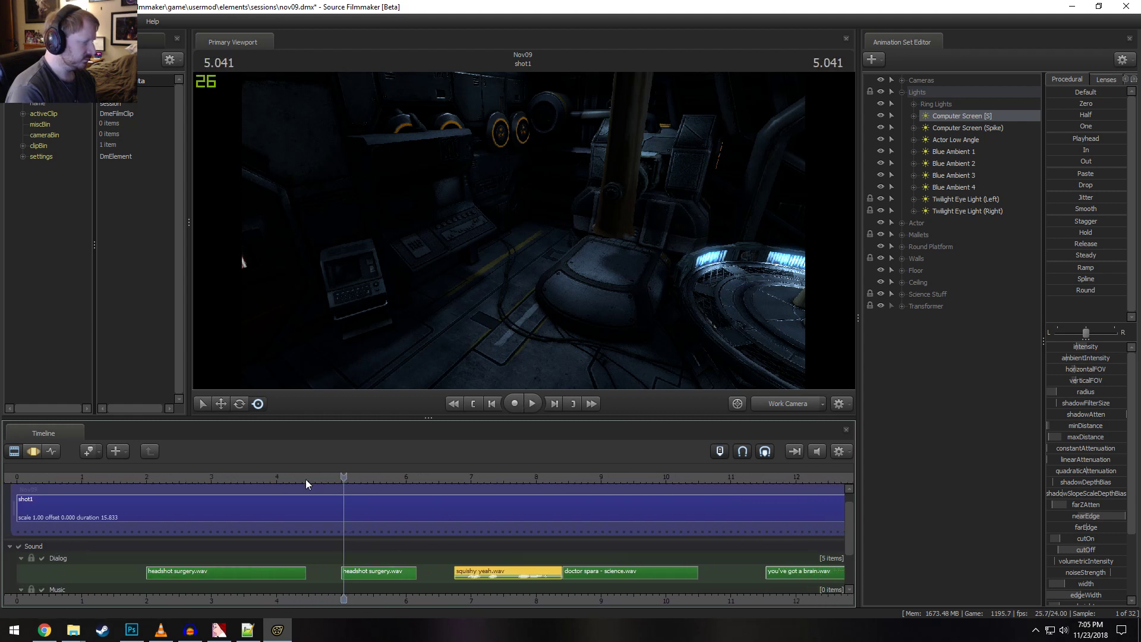
# Trim the end of the first headshot surgery.wav clip to about 4.4 seconds
pyautogui.click(265, 479)
pyautogui.click(167, 479)
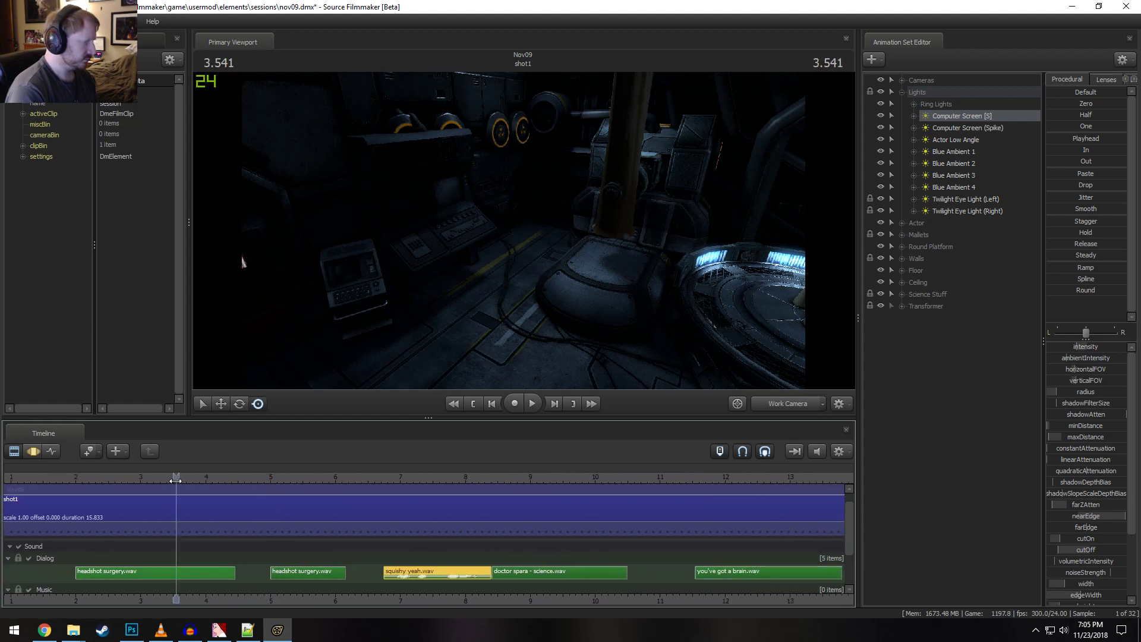
pyautogui.click(213, 494)
pyautogui.press('space')
pyautogui.moveTo(213, 494); pyautogui.dragTo(233, 500)
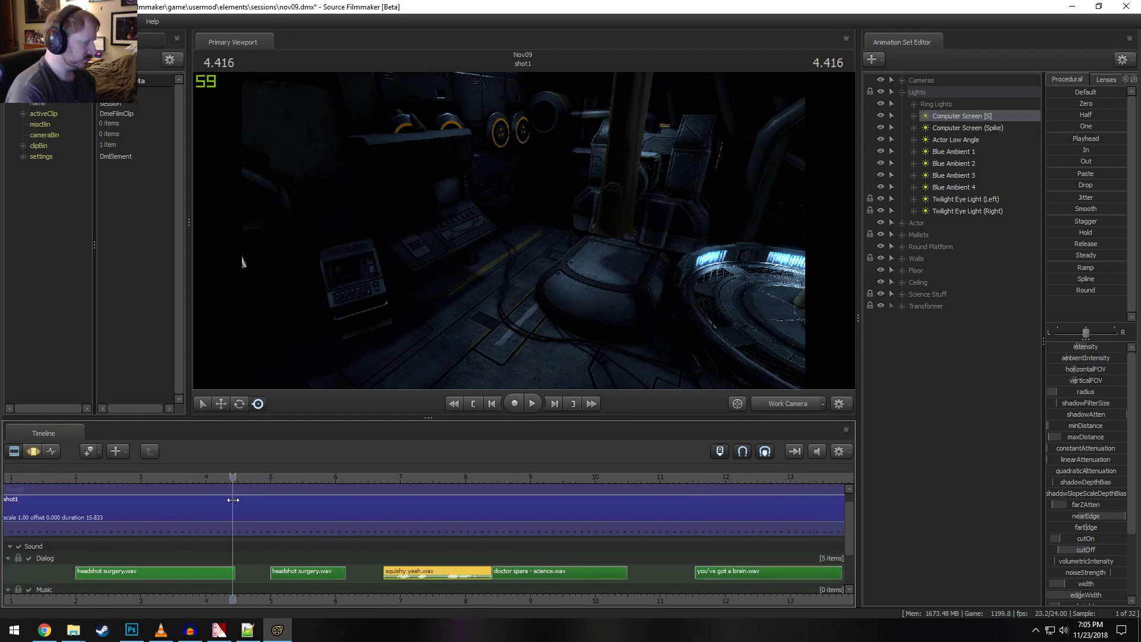
pyautogui.moveTo(233, 573); pyautogui.dragTo(231, 573)
# Play the dialog from the first headshot surgery.wav clip through the end of the second one
pyautogui.moveTo(205, 479); pyautogui.dragTo(138, 469)
pyautogui.press('space')
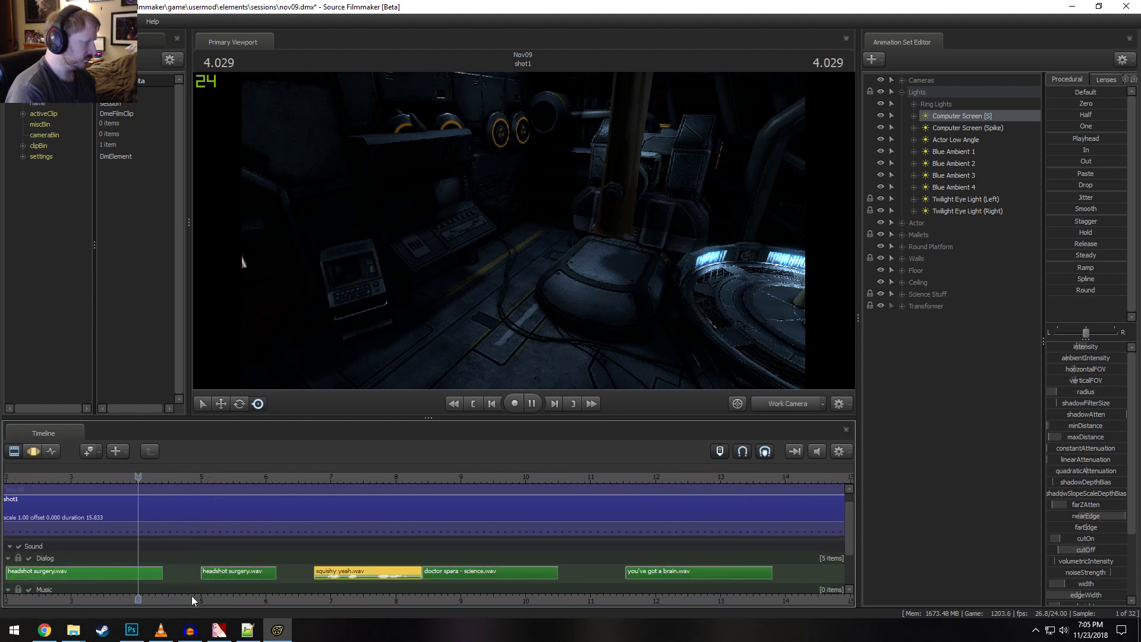
pyautogui.press('space')
pyautogui.moveTo(205, 507); pyautogui.dragTo(130, 469)
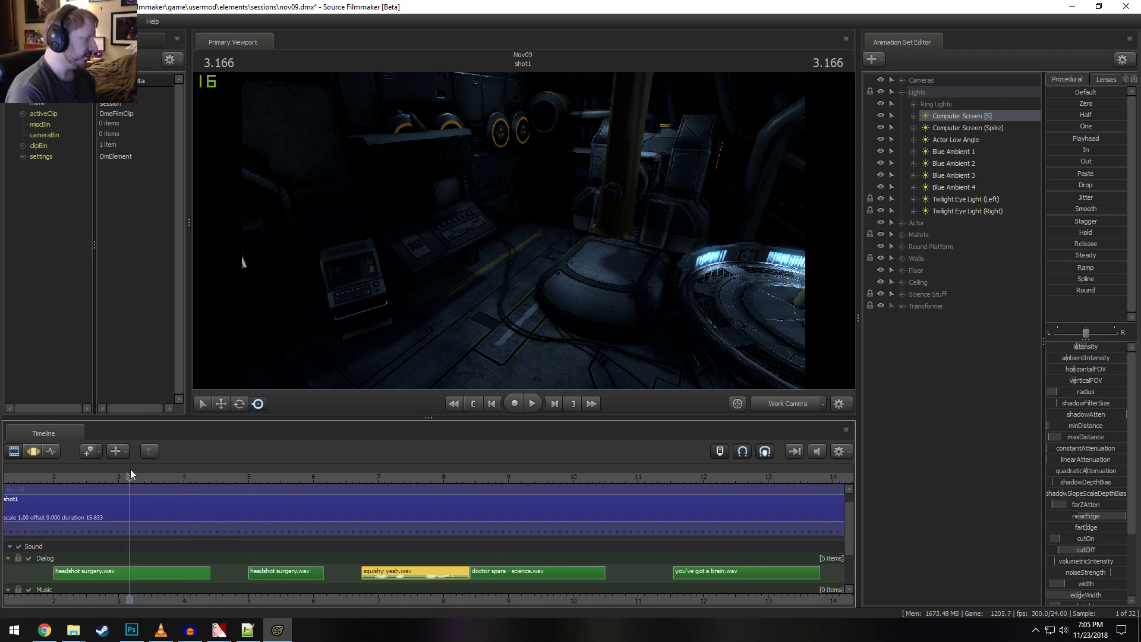
pyautogui.press('space')
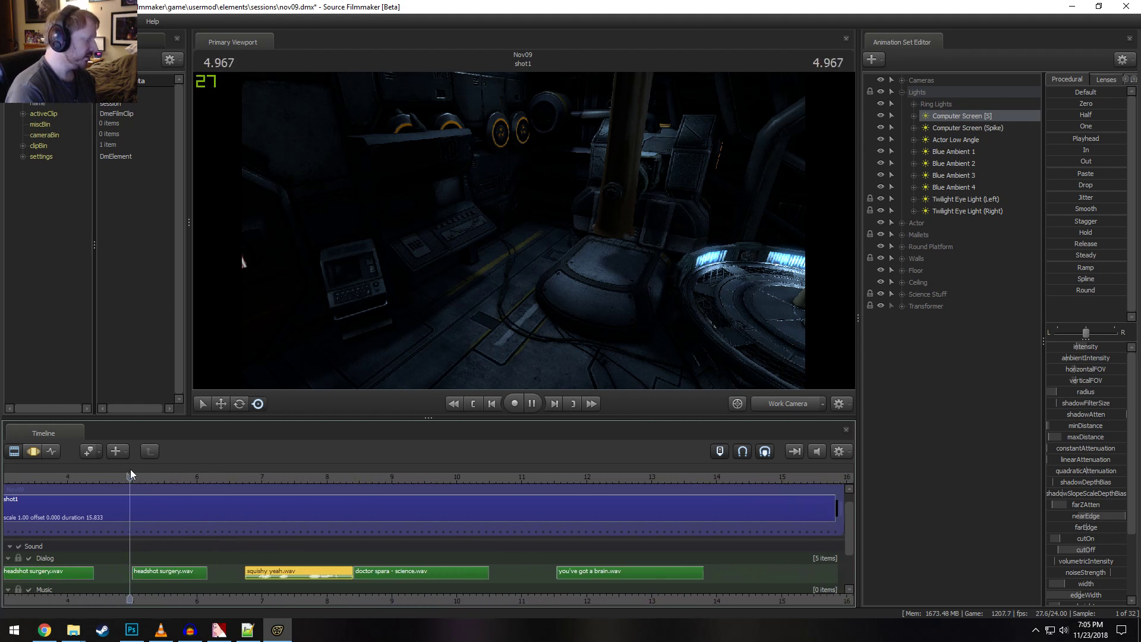
pyautogui.press('space')
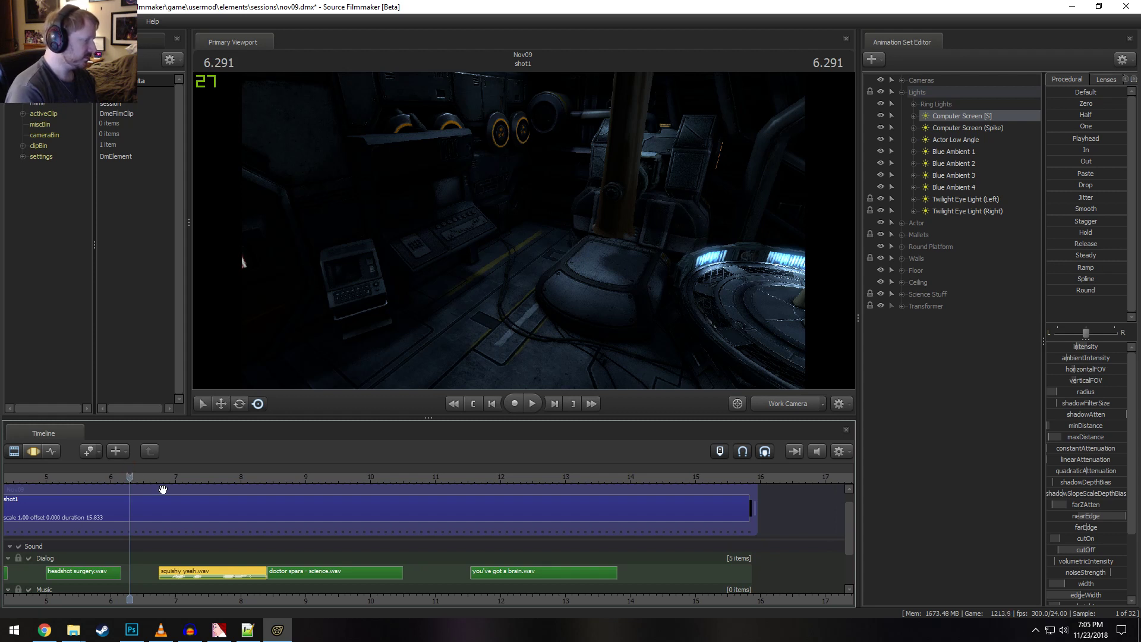
# Listen to the squishy yeah.wav clip and its transition into doctor spara - science.wav
pyautogui.press('space')
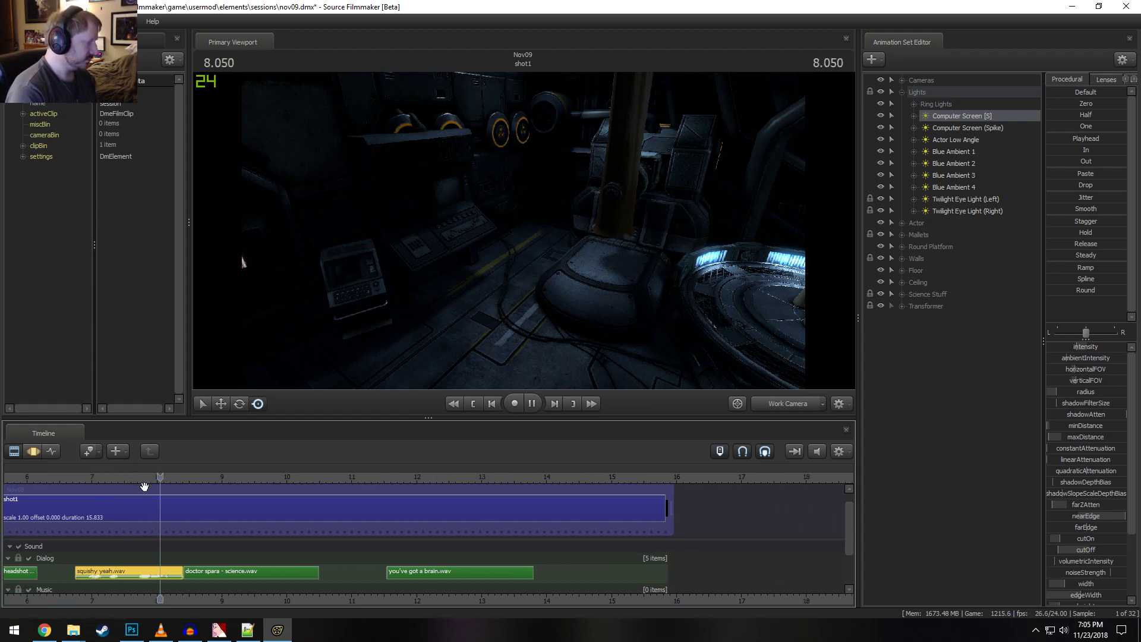
pyautogui.press('space')
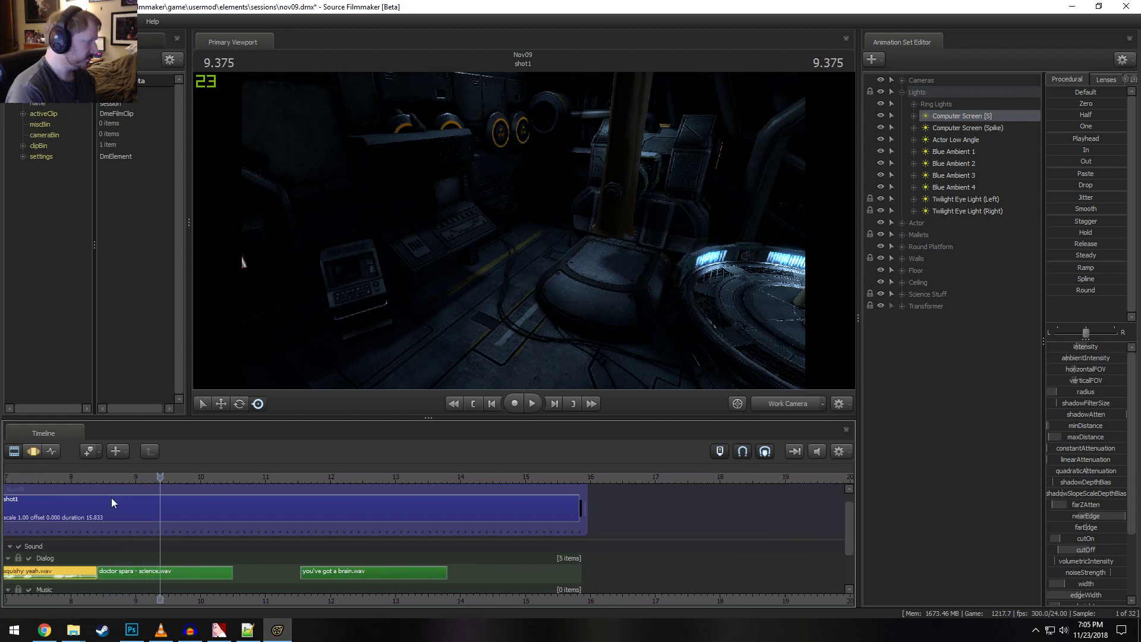
pyautogui.click(92, 483)
pyautogui.press('space')
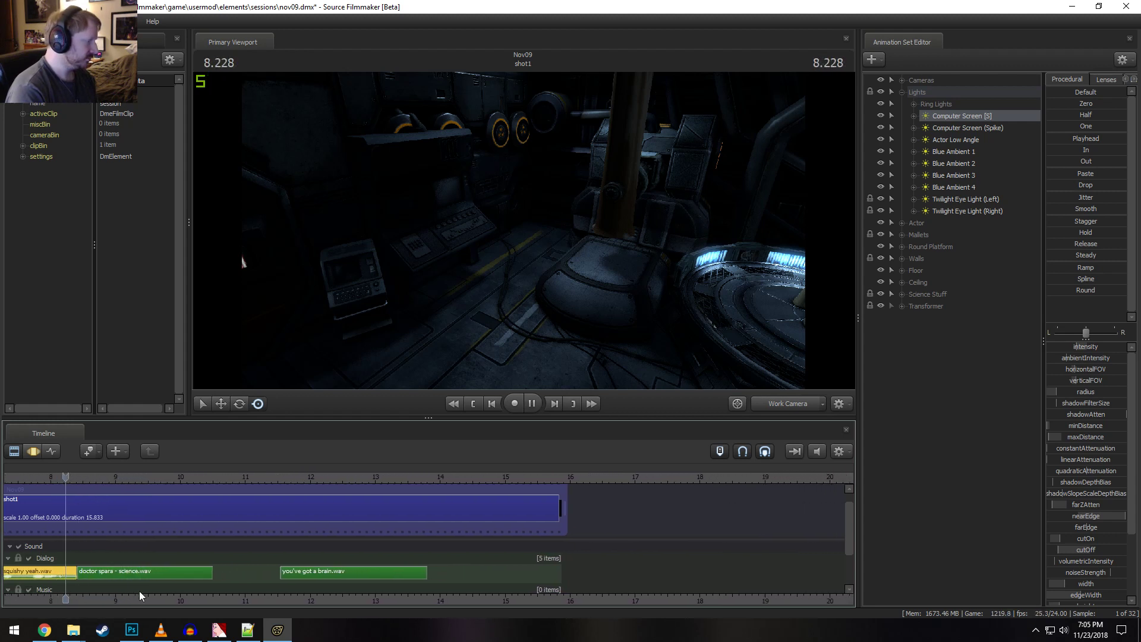
# Move the doctor spara - science.wav clip to about 13.5 seconds and the you've got a brain.wav clip to about 9.2 seconds
pyautogui.moveTo(155, 591); pyautogui.dragTo(238, 579, button='middle')
pyautogui.moveTo(237, 579); pyautogui.dragTo(569, 562)
pyautogui.moveTo(463, 571); pyautogui.dragTo(309, 570)
pyautogui.press('space')
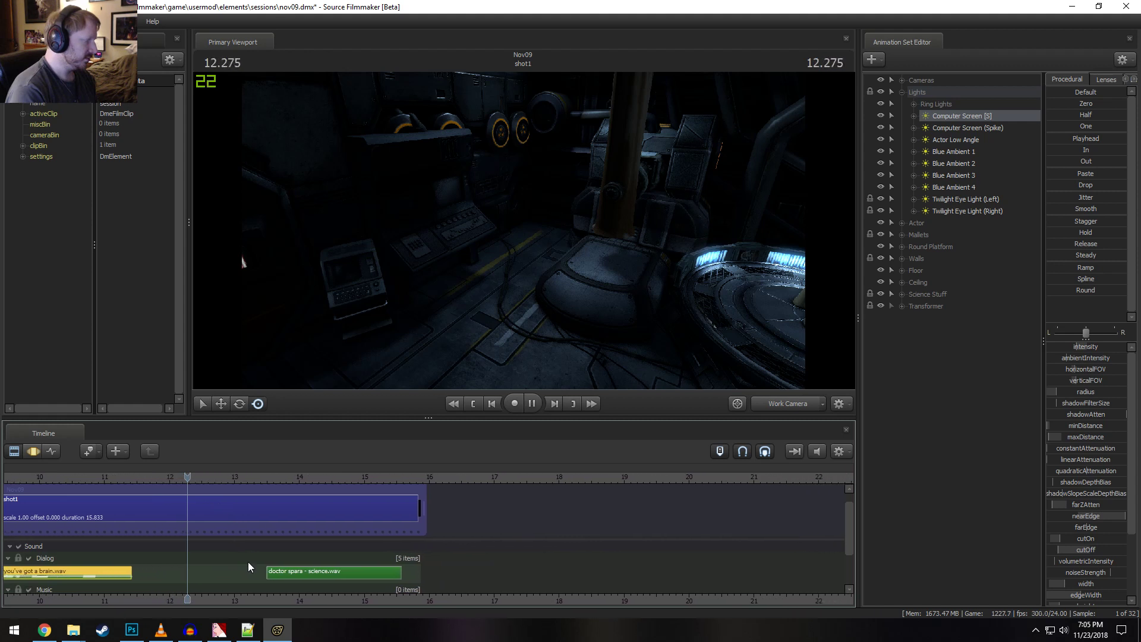
pyautogui.press('space')
pyautogui.moveTo(213, 595); pyautogui.dragTo(312, 495, button='middle')
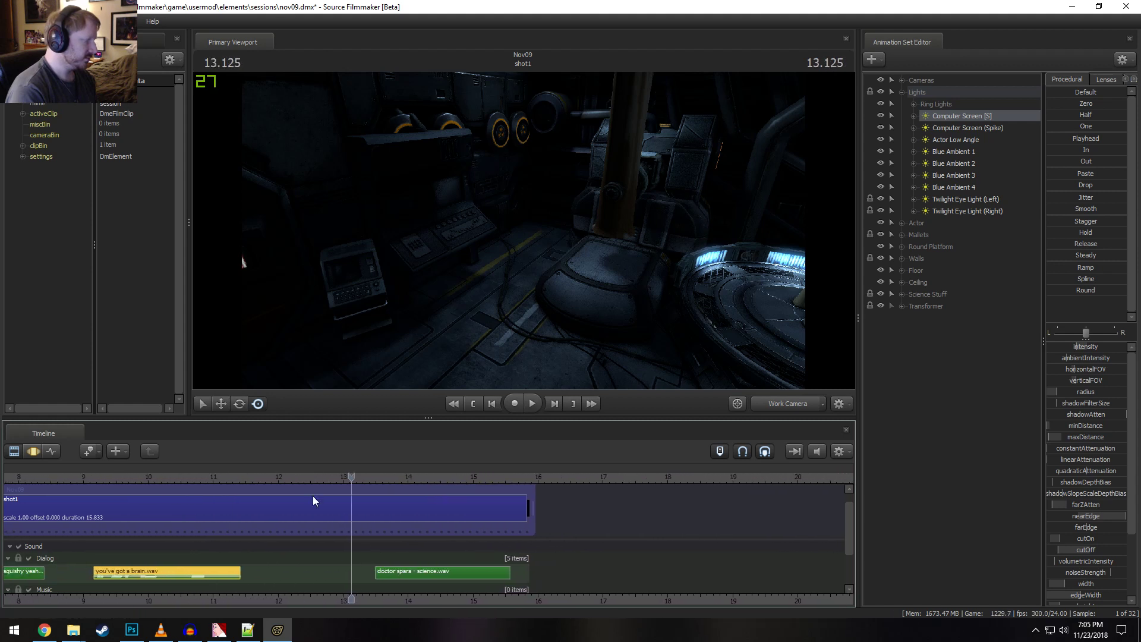
# Move the doctor spara - science.wav clip to start at about 12.1 seconds and play the dialog before it
pyautogui.moveTo(404, 573); pyautogui.dragTo(311, 560)
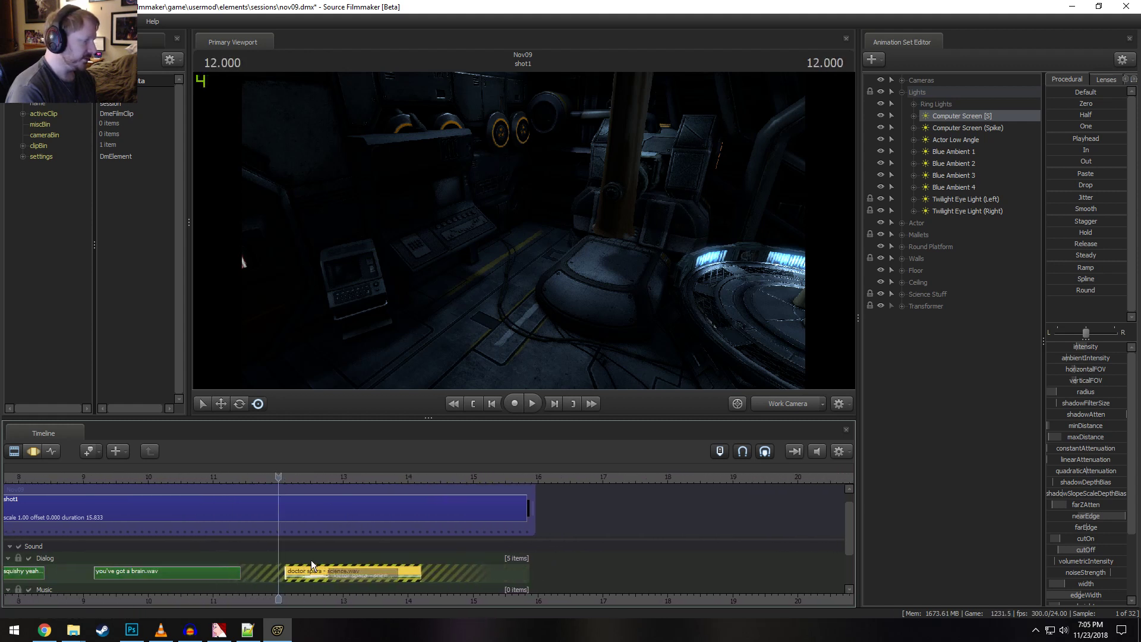
pyautogui.click(176, 476)
pyautogui.press('space')
pyautogui.press('space')
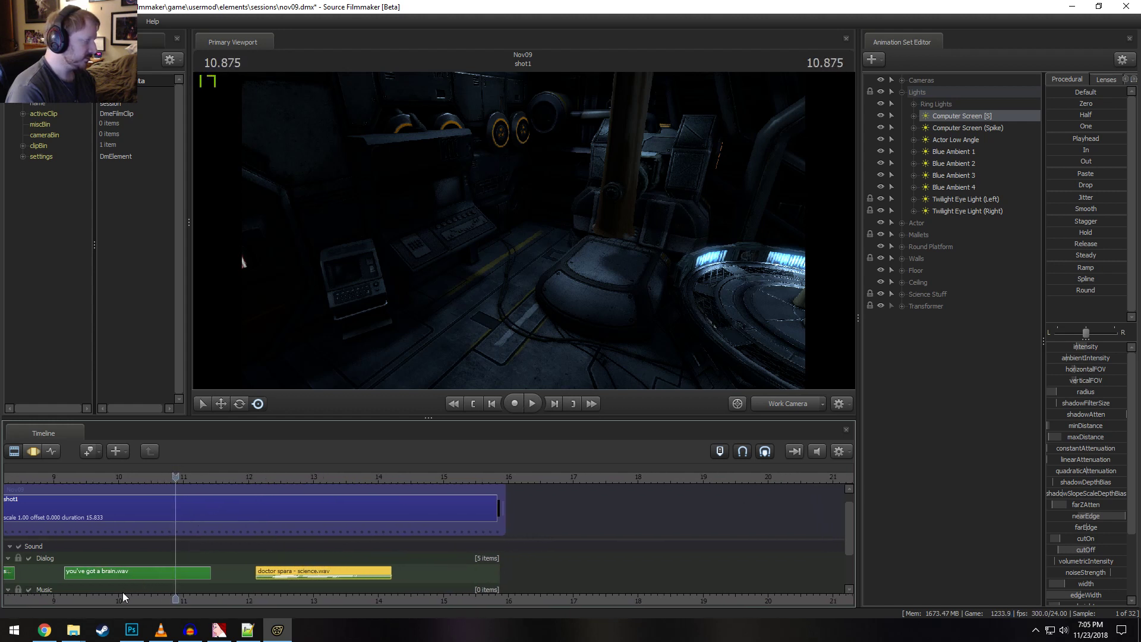
# Play the dialog from just before squishy yeah.wav, and again from around the second headshot surgery.wav clip
pyautogui.moveTo(163, 586); pyautogui.dragTo(398, 525, button='middle')
pyautogui.scroll(-3, 395, 524)
pyautogui.click(249, 475)
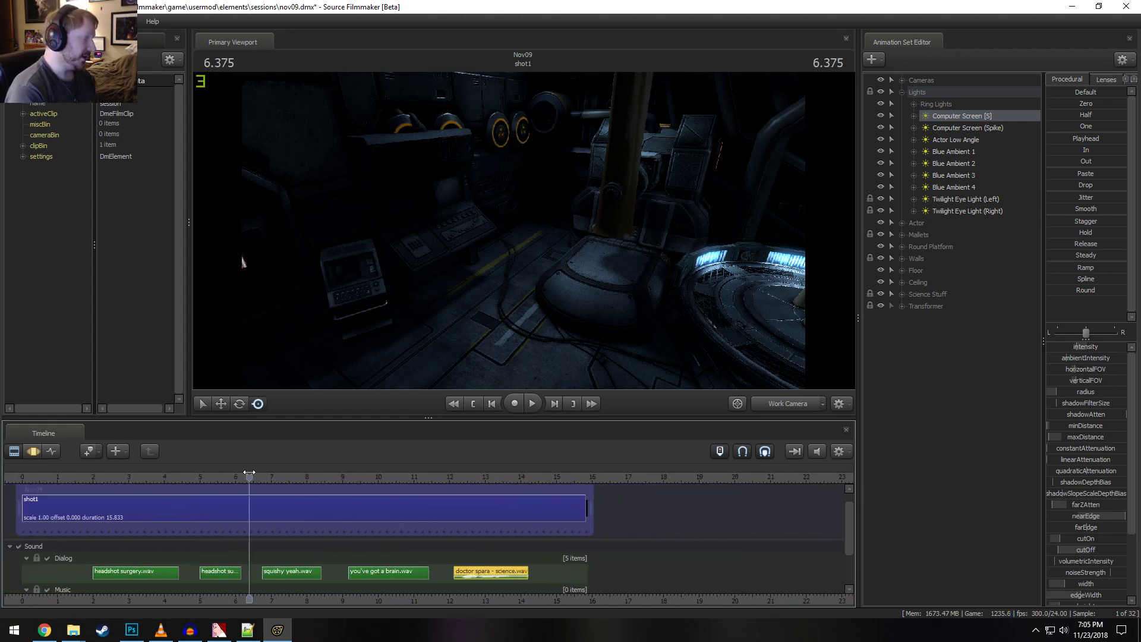
pyautogui.press('space')
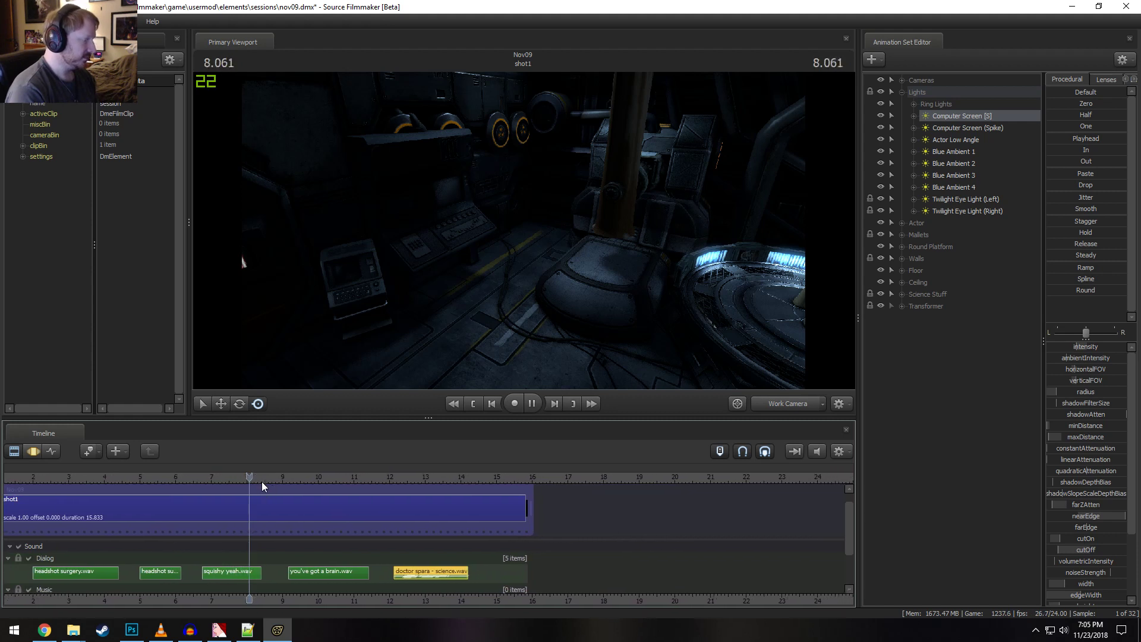
pyautogui.press('space')
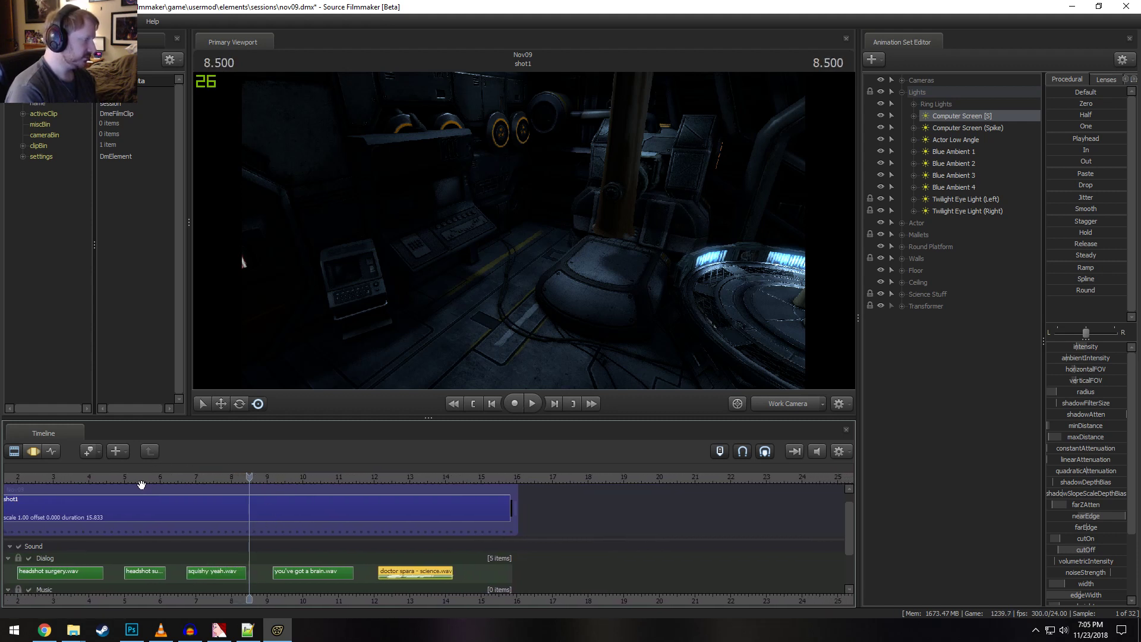
pyautogui.click(108, 479)
pyautogui.press('space')
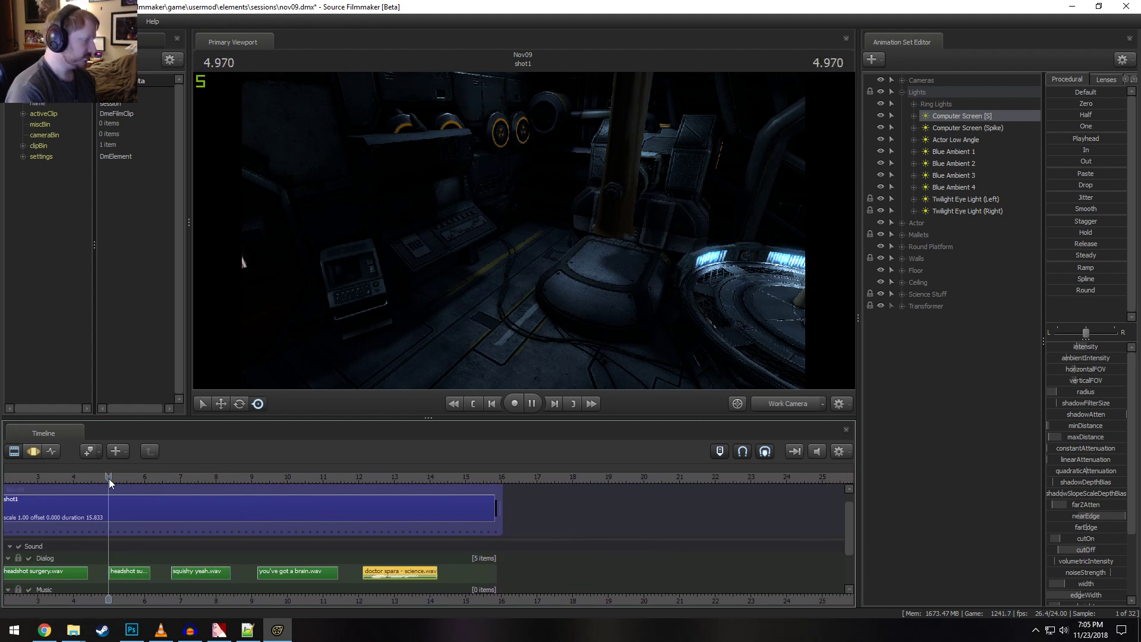
pyautogui.press('space')
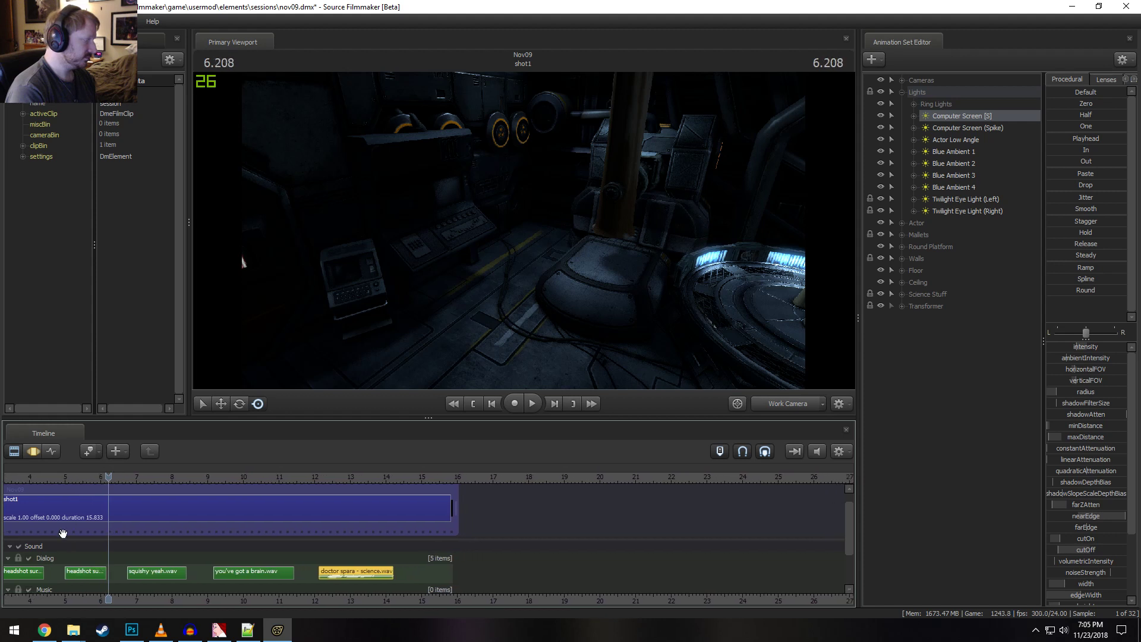
# Replay the first headshot surgery.wav clip from about 2 seconds and again from 2.5 seconds
pyautogui.scroll(-2, 90, 557)
pyautogui.moveTo(74, 604); pyautogui.dragTo(272, 593, button='middle')
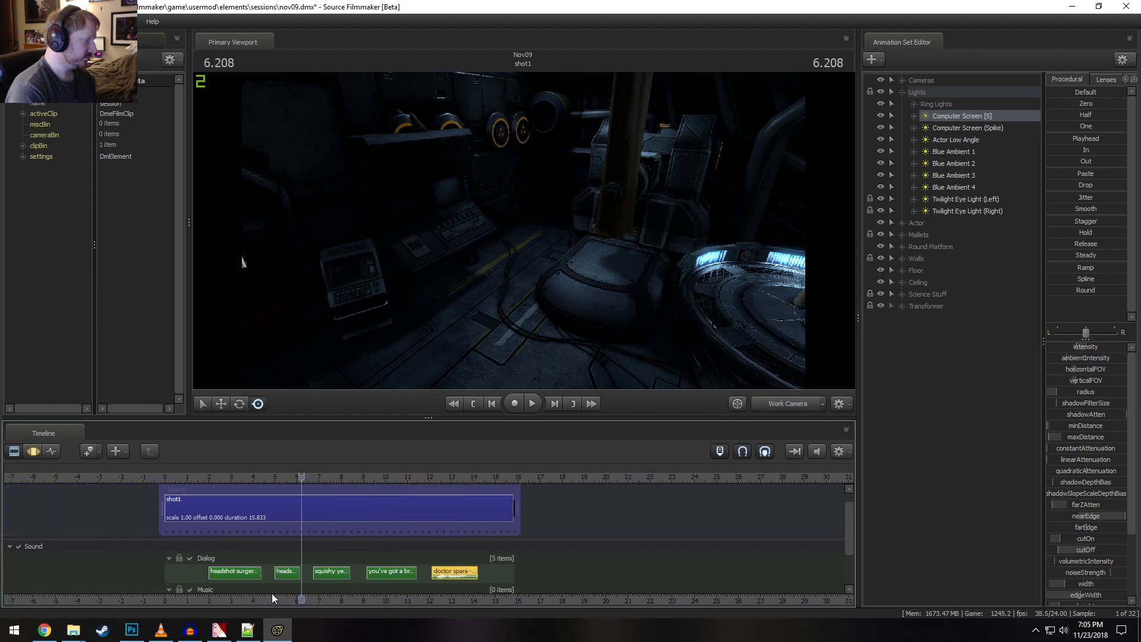
pyautogui.click(208, 477)
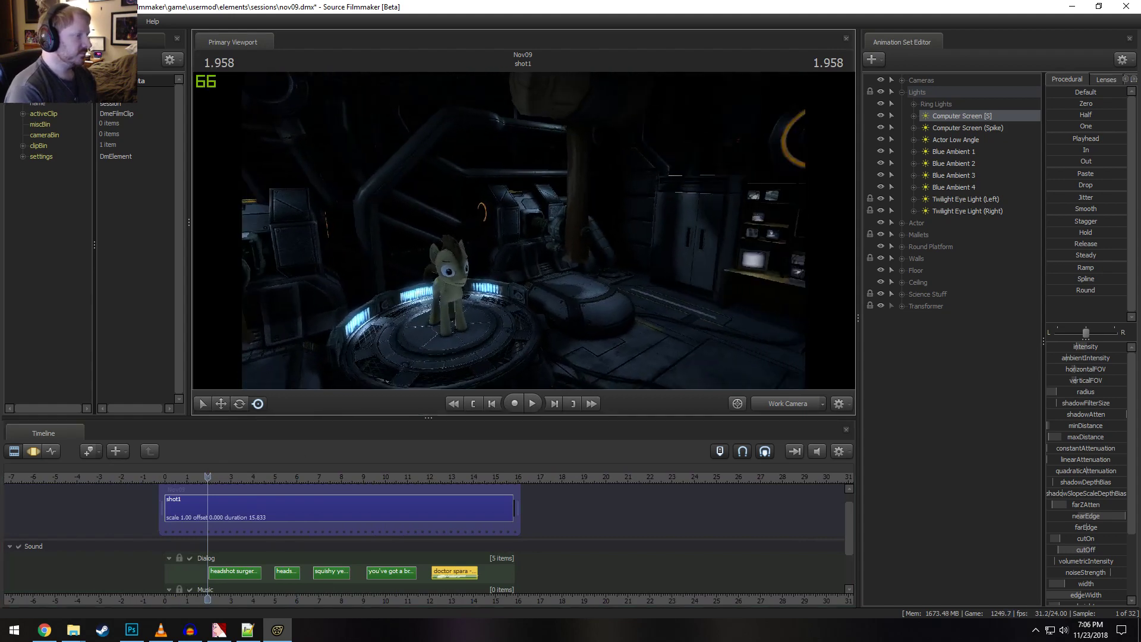
pyautogui.press('space')
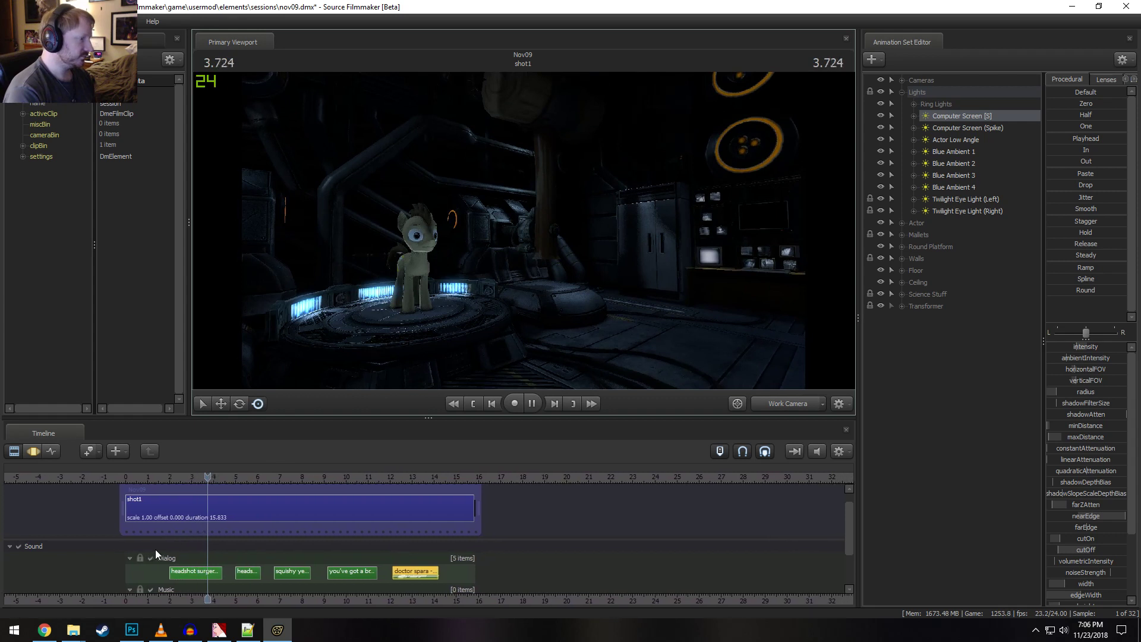
pyautogui.click(177, 475)
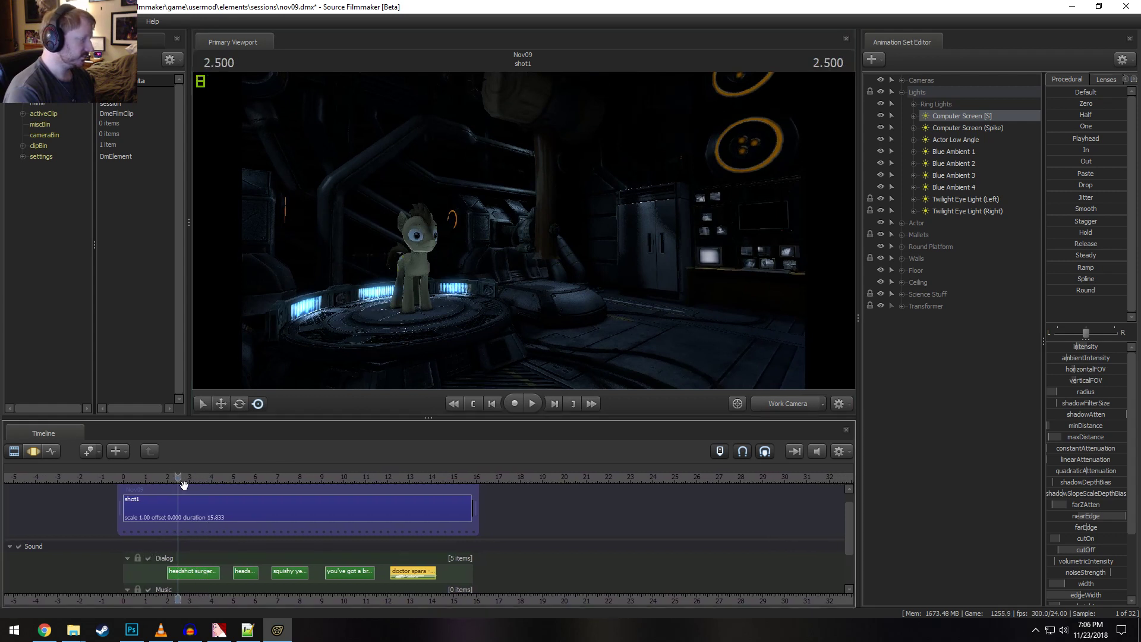
pyautogui.press('space')
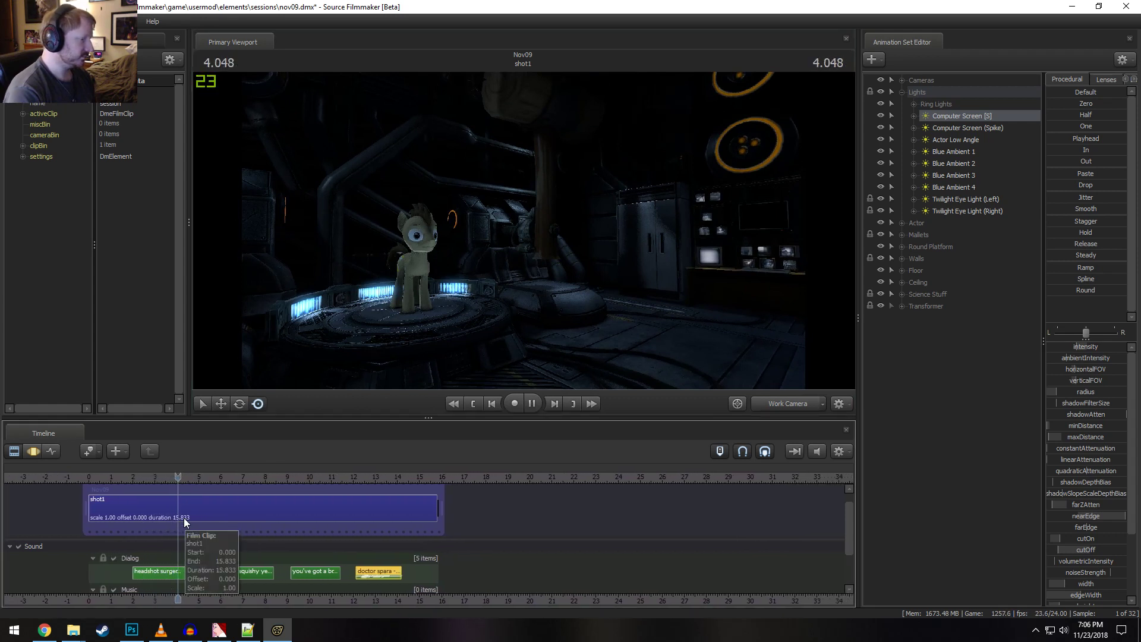
pyautogui.press('space')
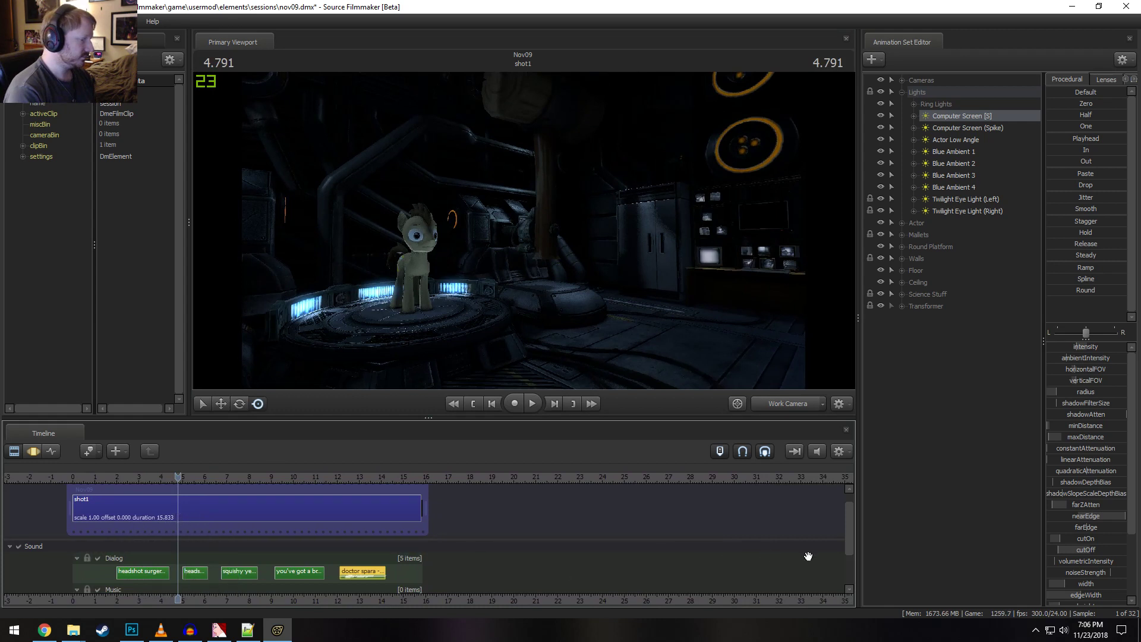
# Start adding a clip to the Dialog sound track and filter the available WAV files for "impact"
pyautogui.moveTo(848, 528); pyautogui.dragTo(864, 543)
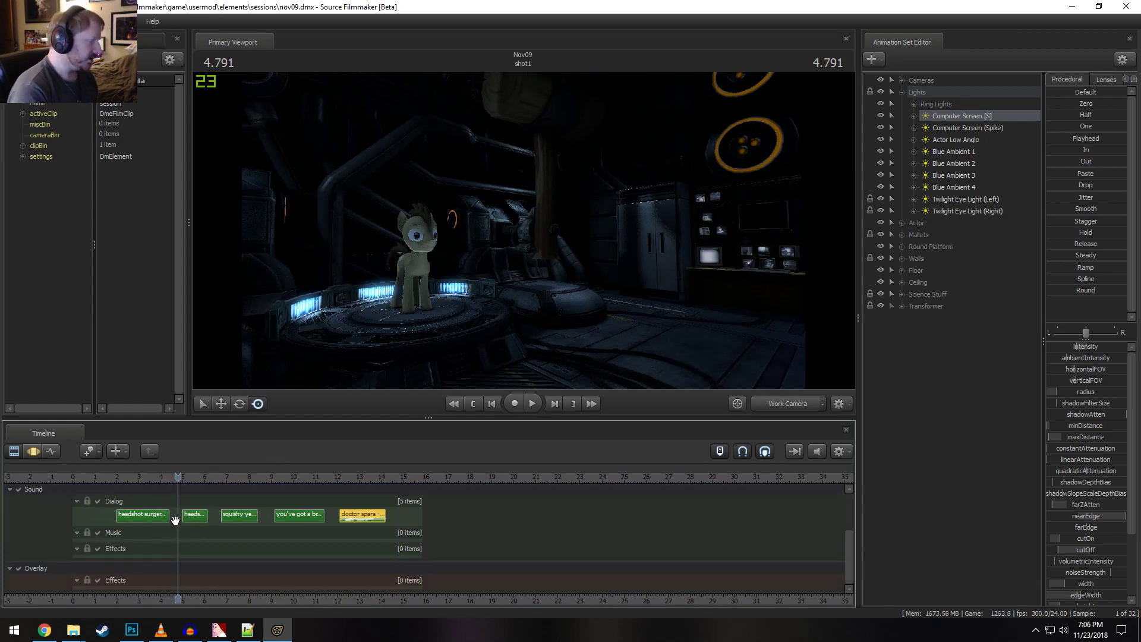
pyautogui.rightClick(176, 521)
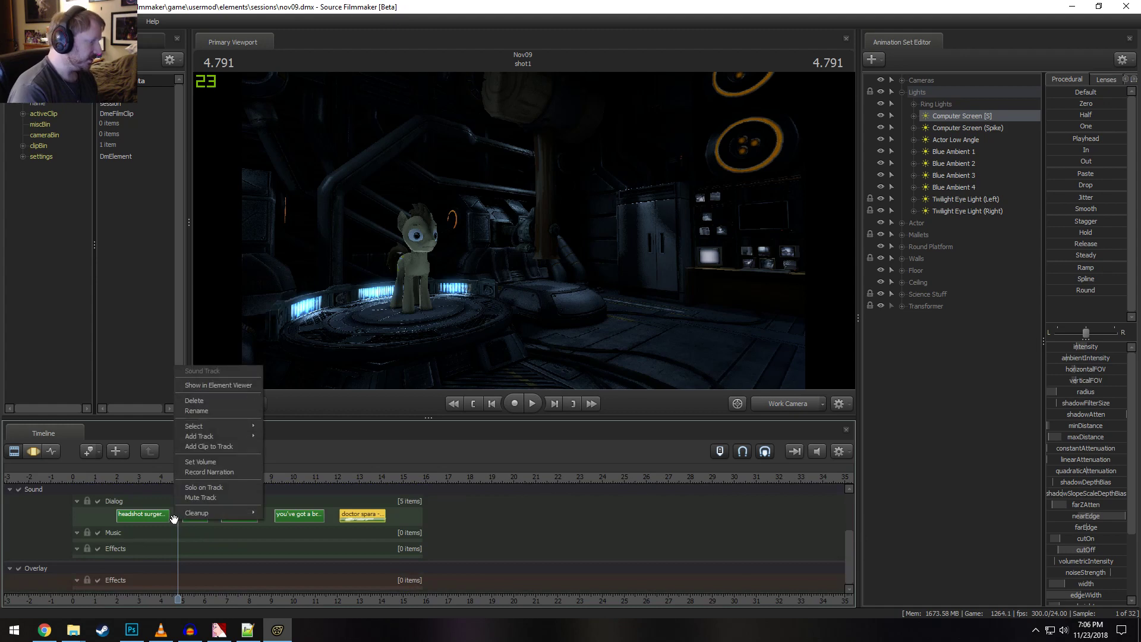
pyautogui.click(202, 448)
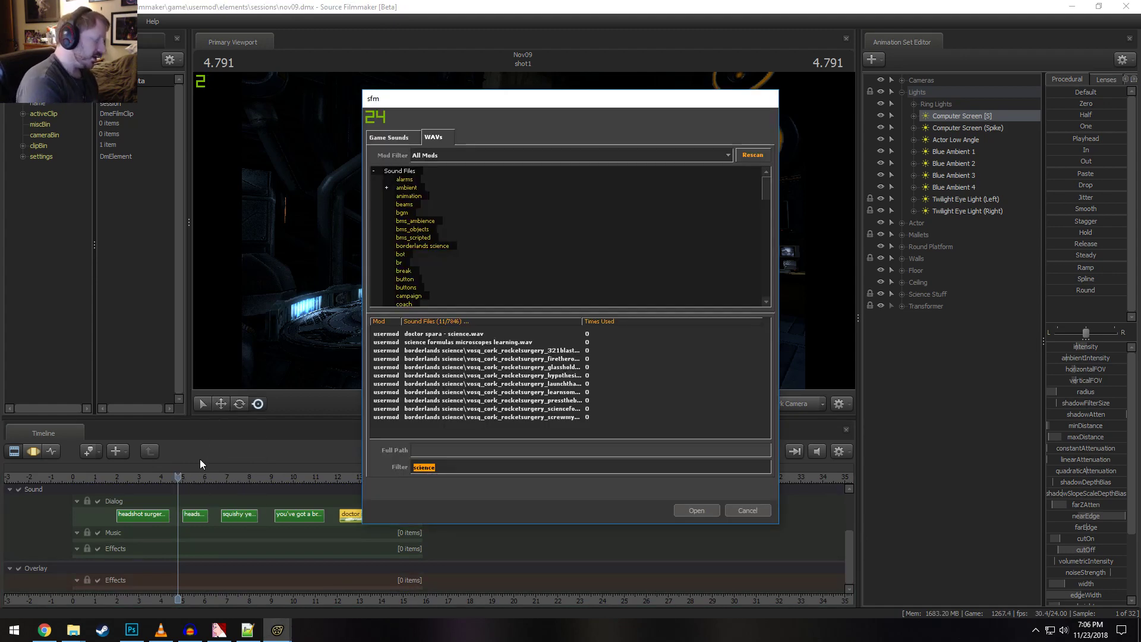
pyautogui.write('impact')
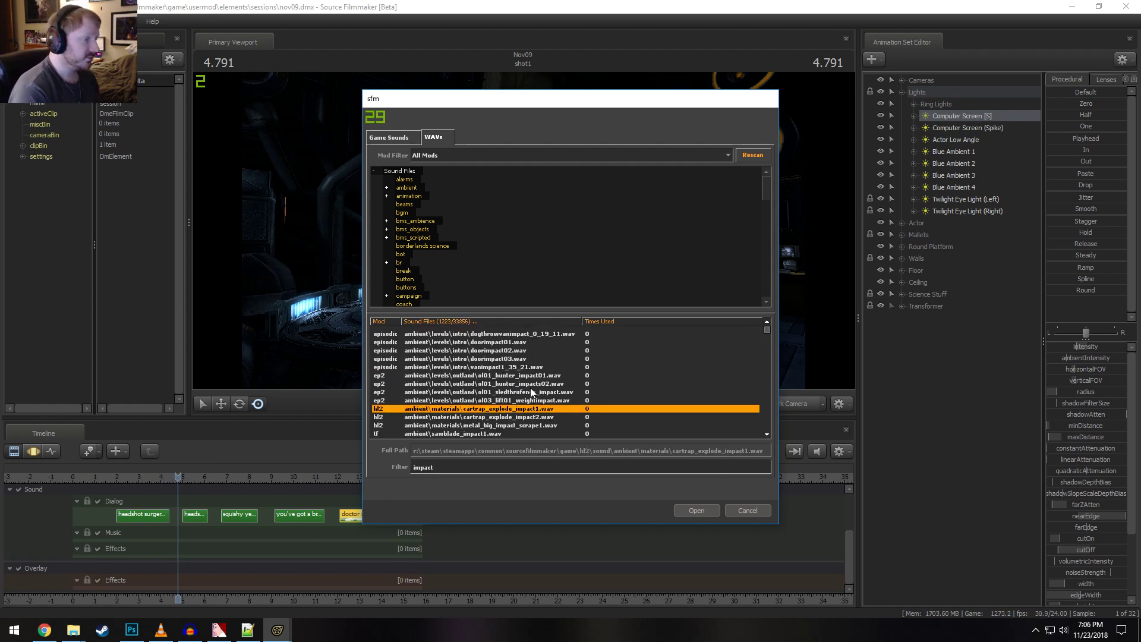
# Browse the filtered impact sounds, previewing robo_impact_soft_03.wav and bullet_impact_01.wav along the way
pyautogui.scroll(-2, 490, 423)
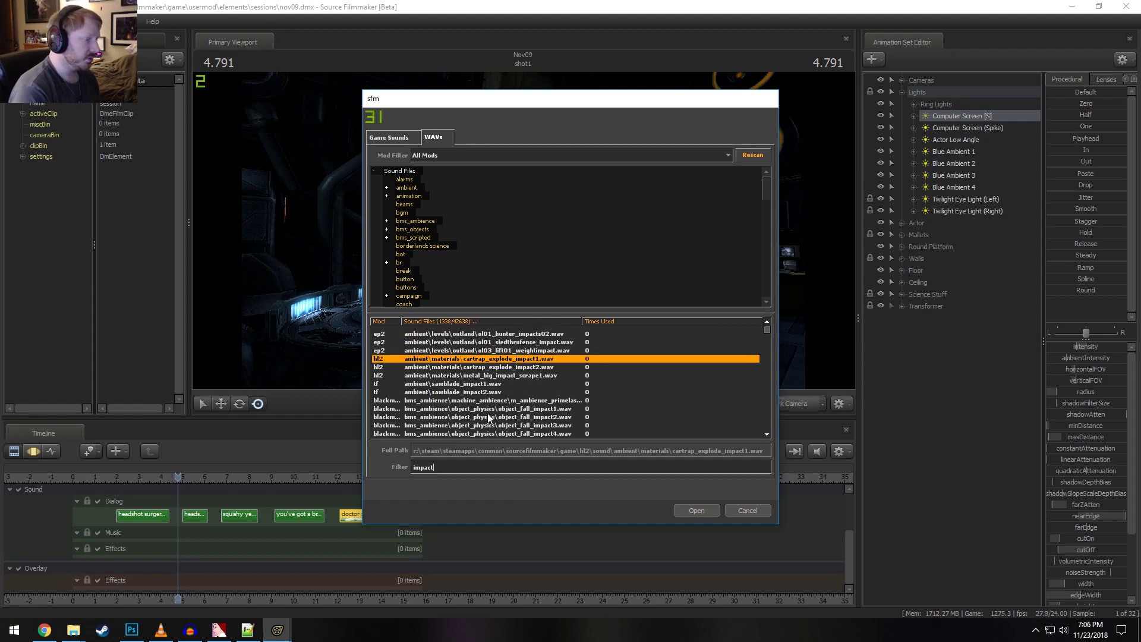
pyautogui.scroll(-10, 487, 412)
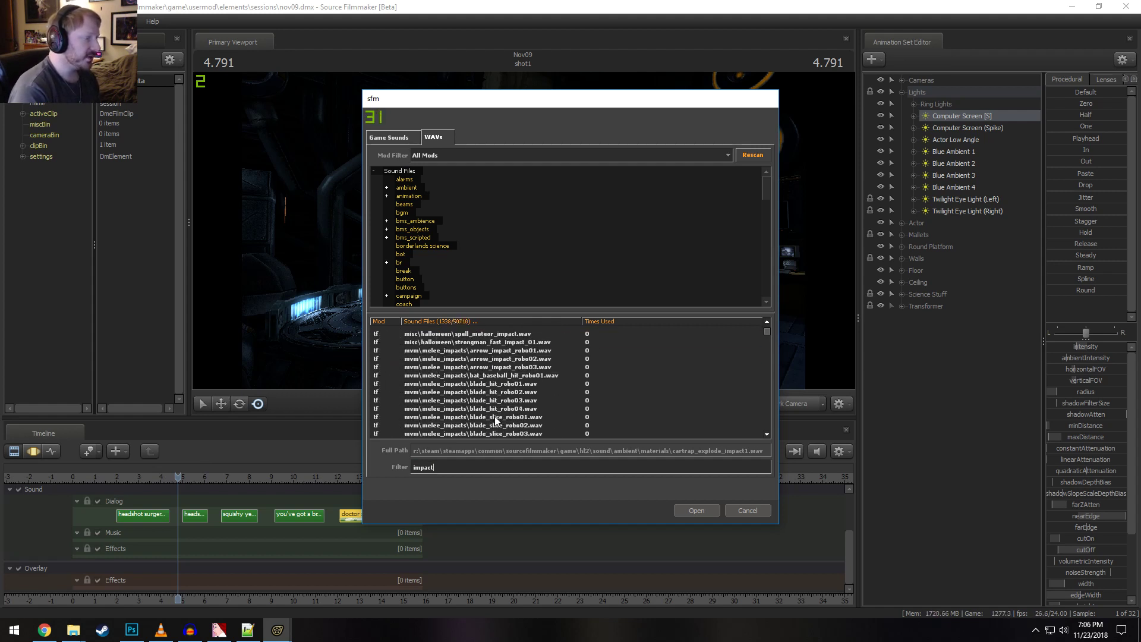
pyautogui.scroll(-5, 494, 416)
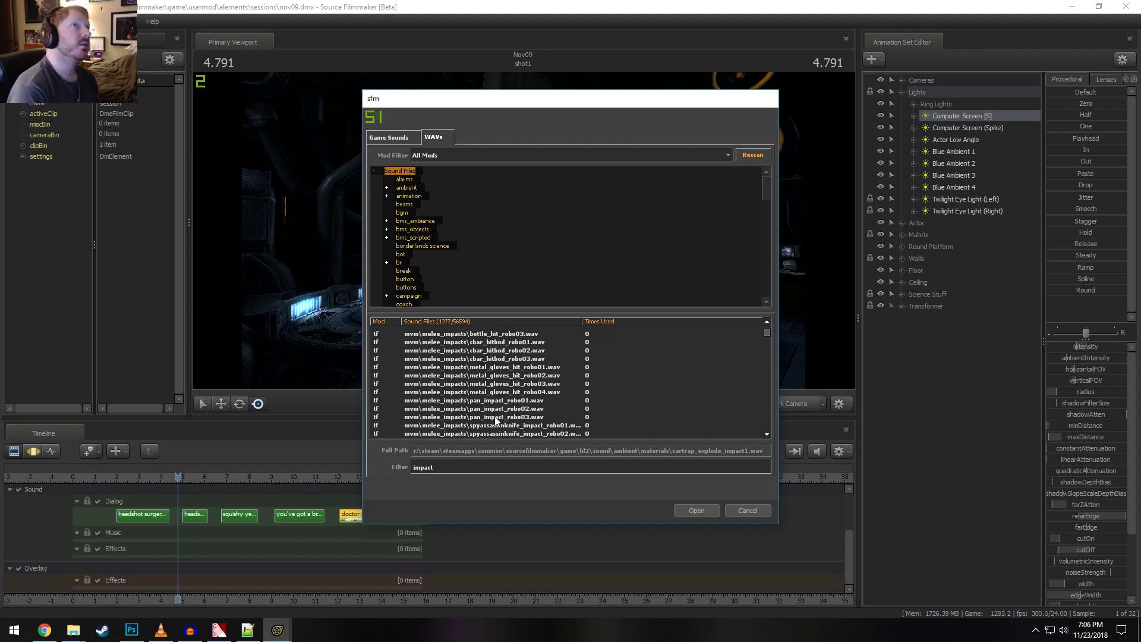
pyautogui.scroll(-5, 535, 405)
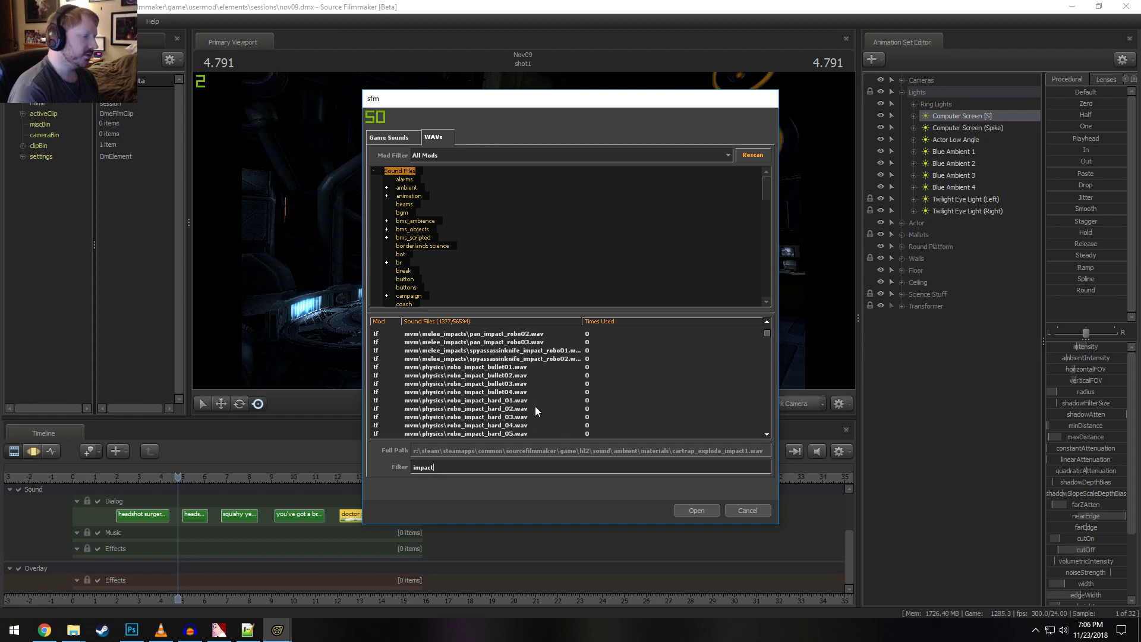
pyautogui.click(504, 392)
pyautogui.scroll(-3, 504, 398)
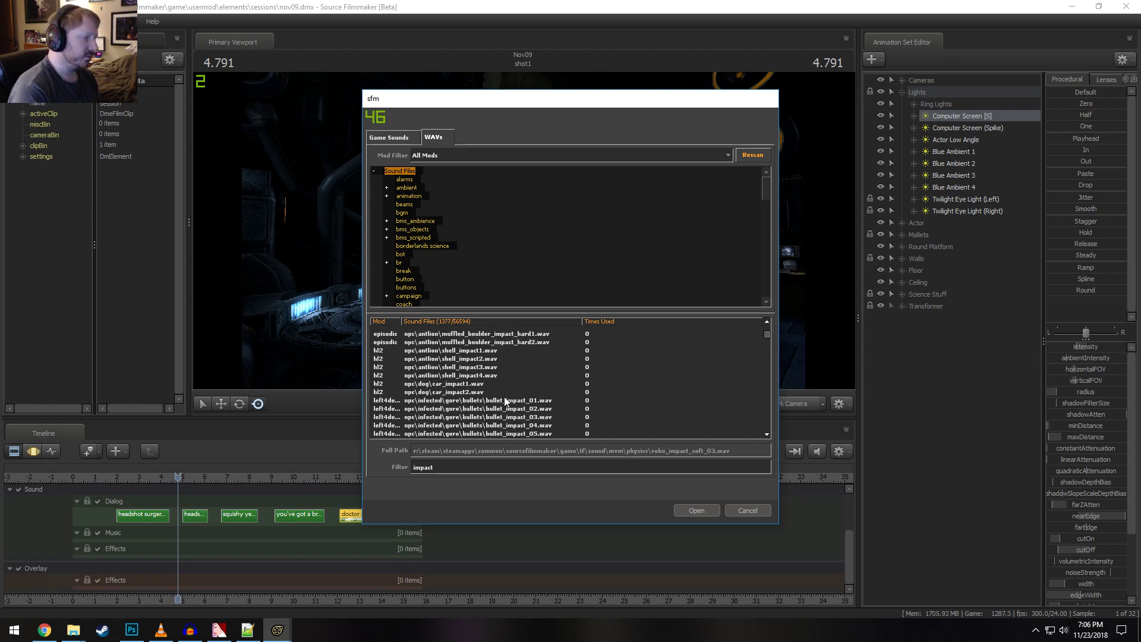
pyautogui.click(504, 397)
pyautogui.scroll(-3, 499, 417)
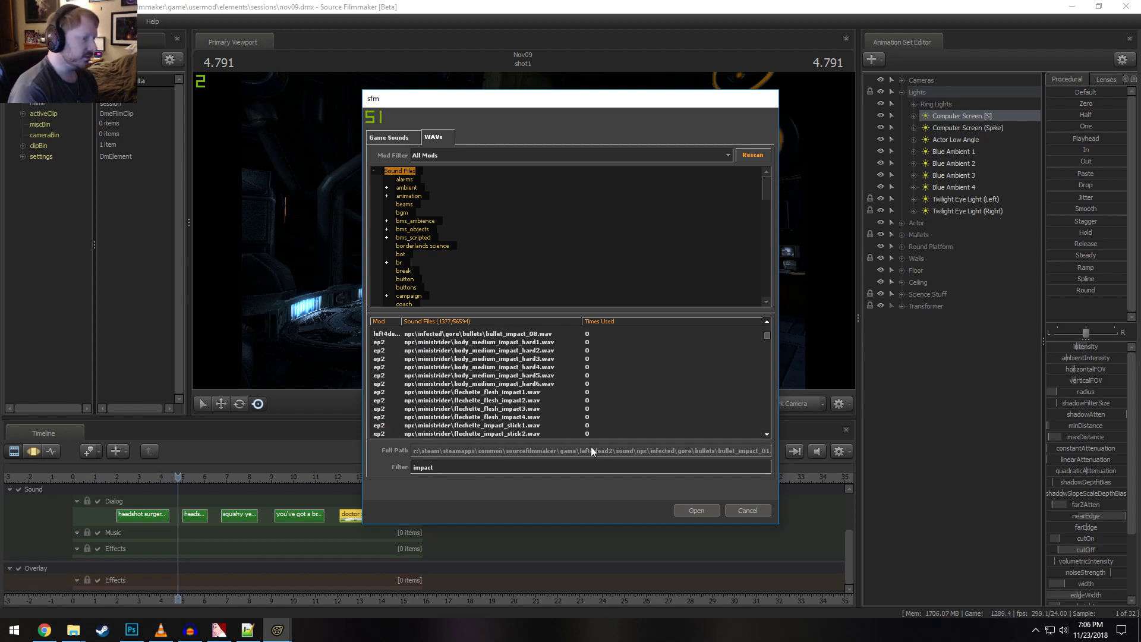
pyautogui.scroll(-8, 481, 370)
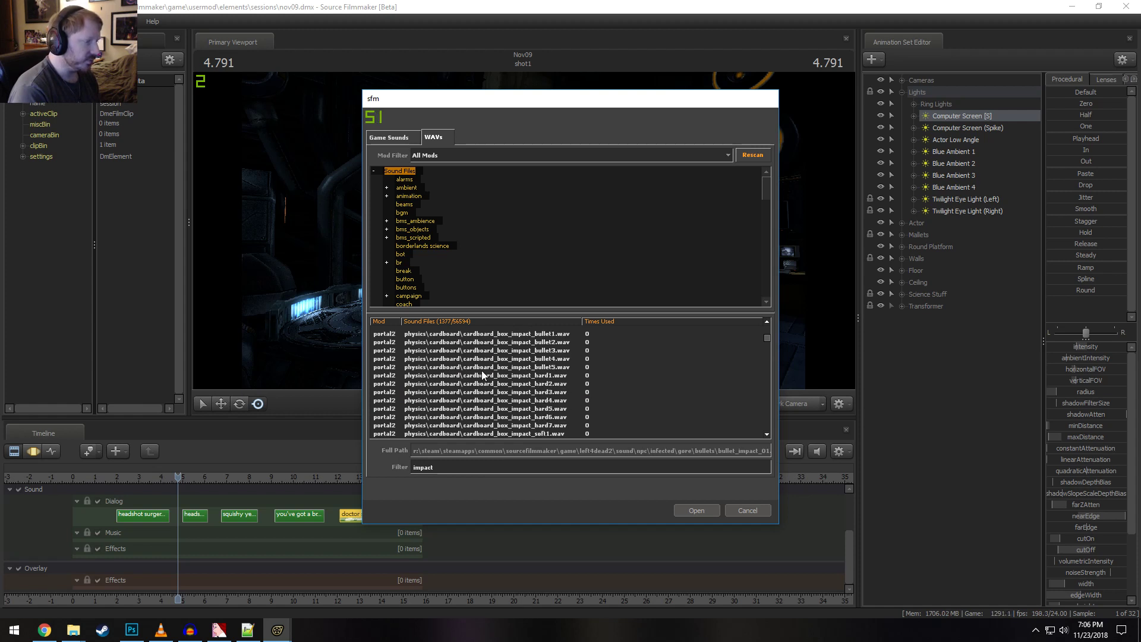
pyautogui.scroll(-6, 482, 372)
pyautogui.scroll(-15, 486, 372)
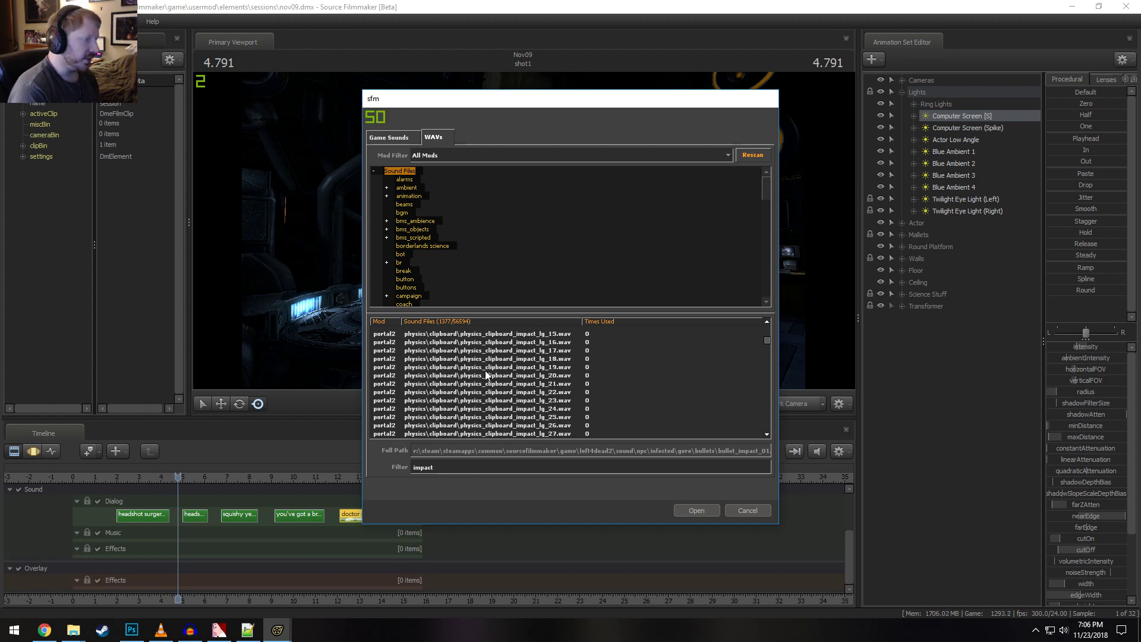
pyautogui.scroll(-10, 486, 372)
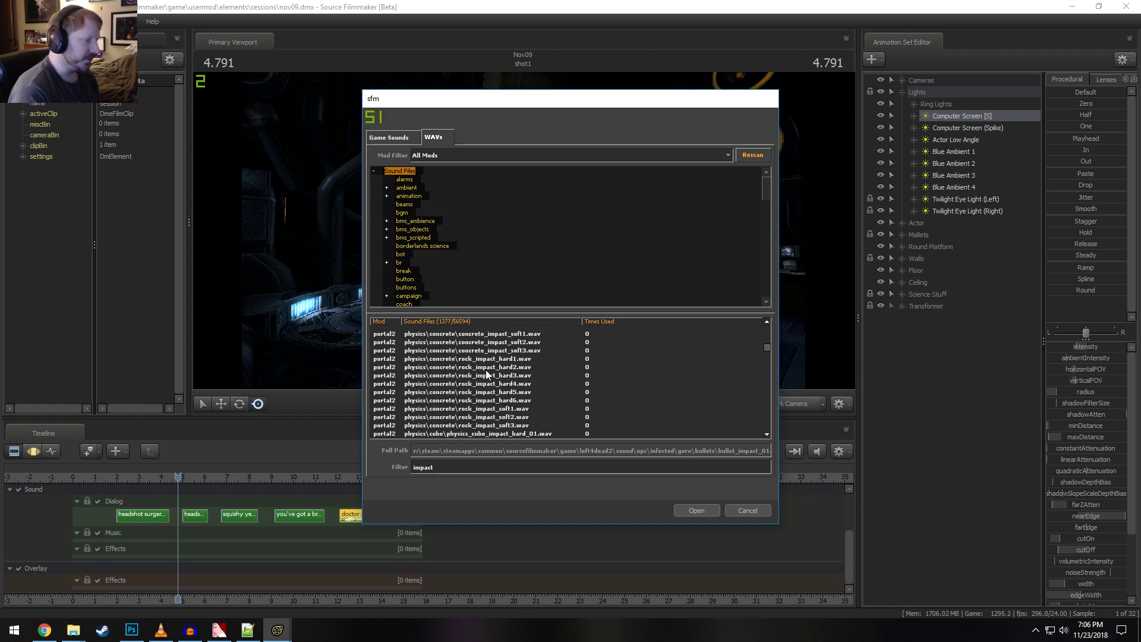
pyautogui.scroll(-6, 495, 380)
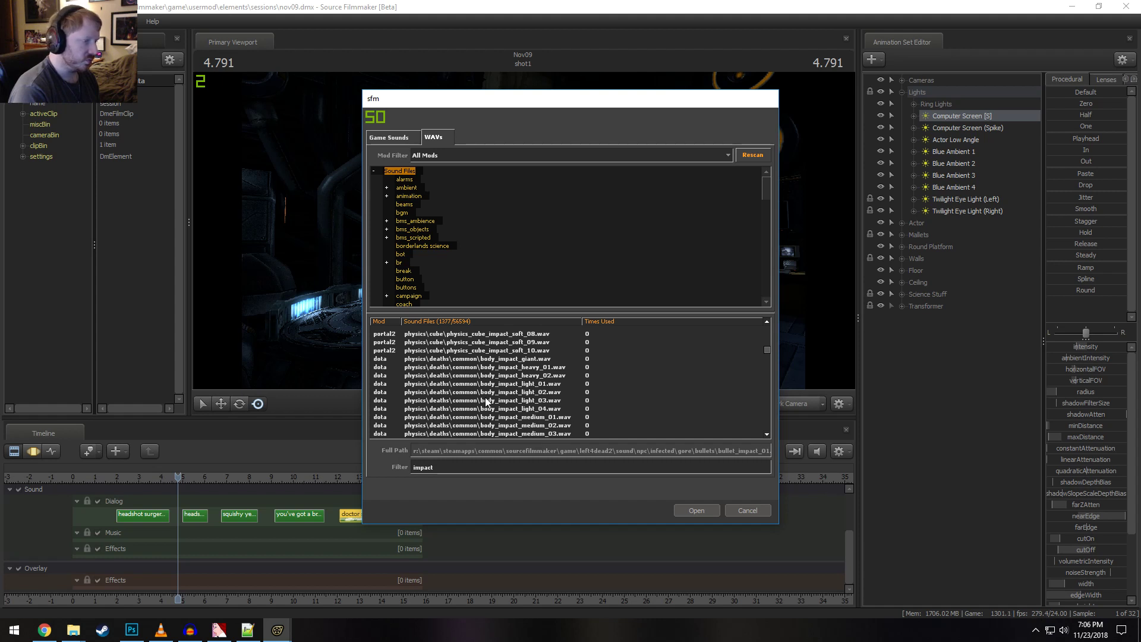
# Preview the light, heavy and giant body_impact sounds and add body_impact_heavy_02.wav to the Dialog track at about 4.8 seconds
pyautogui.click(510, 401)
pyautogui.scroll(-1, 523, 365)
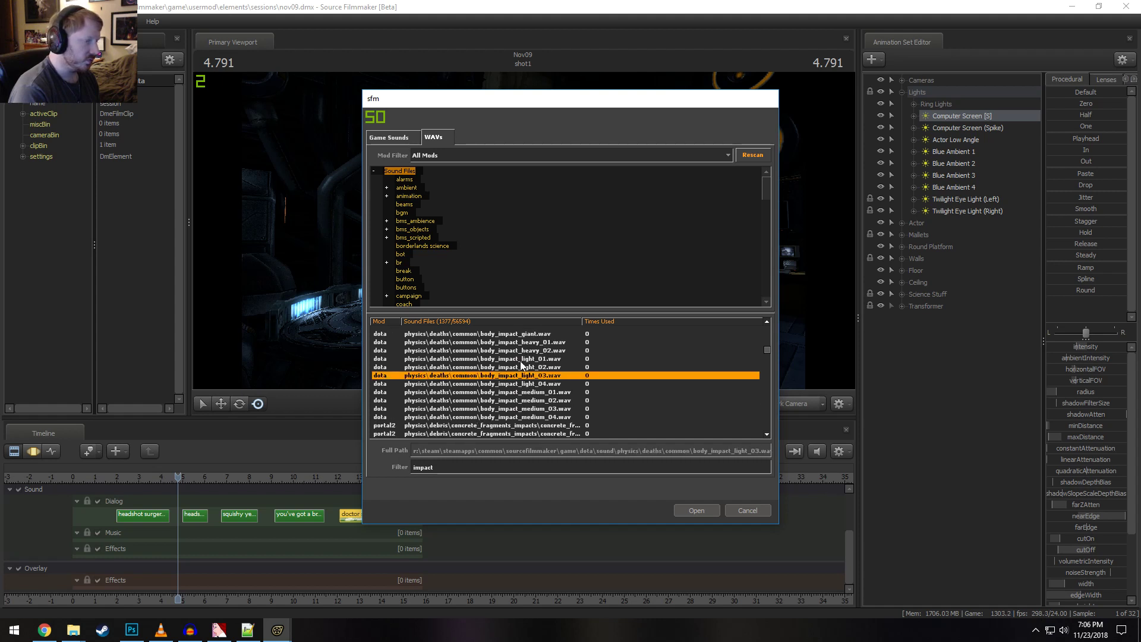
pyautogui.click(526, 350)
pyautogui.scroll(1, 527, 383)
pyautogui.click(530, 368)
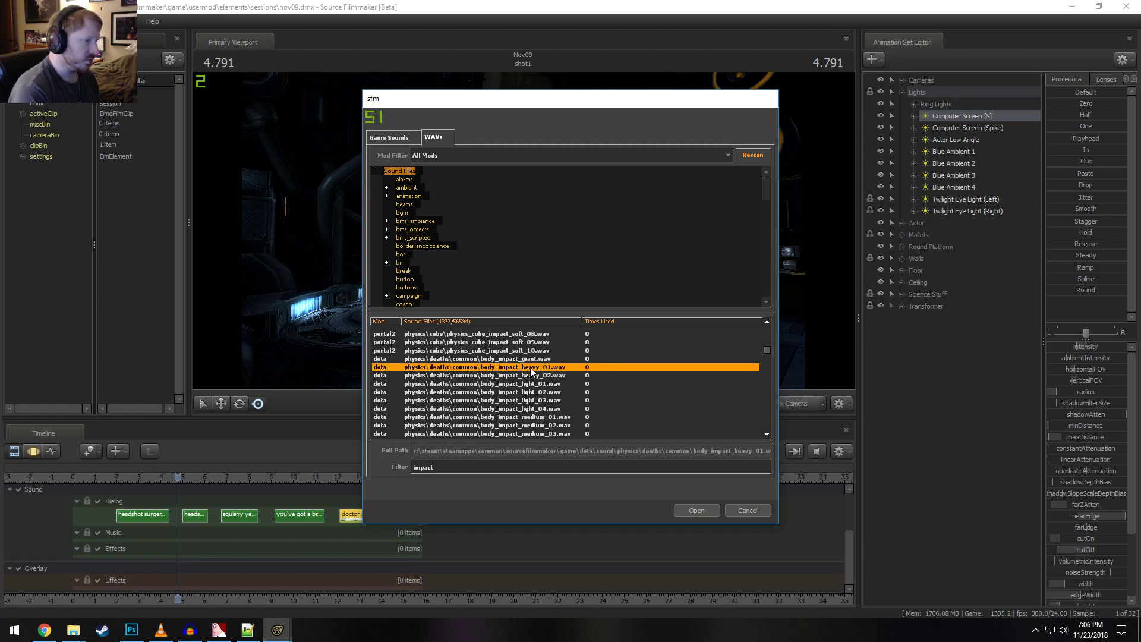
pyautogui.click(527, 359)
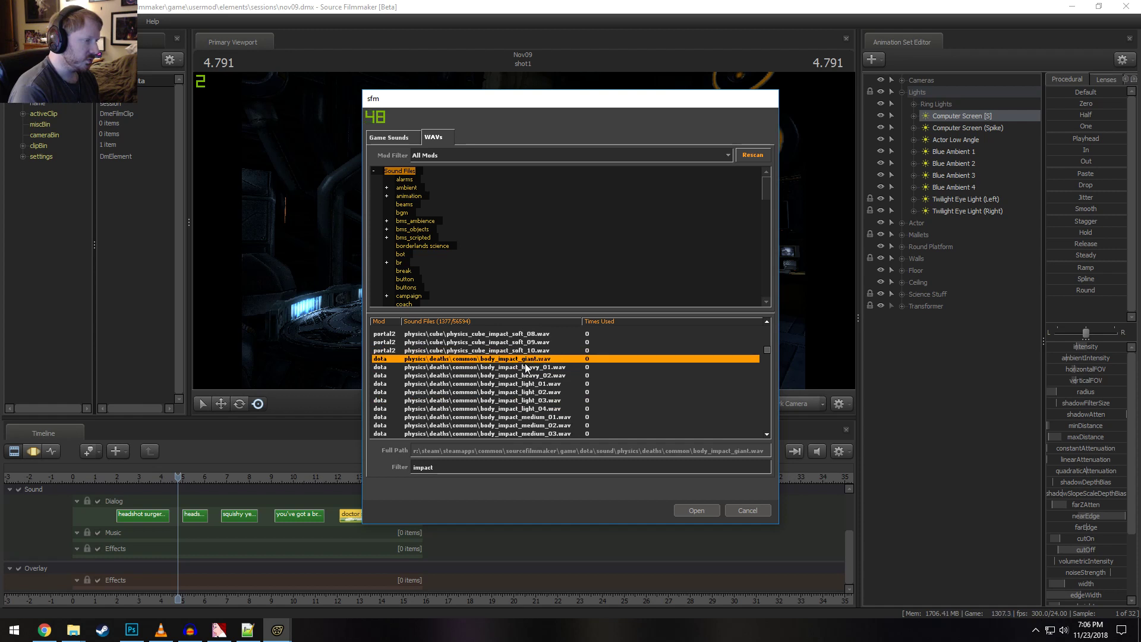
pyautogui.click(514, 368)
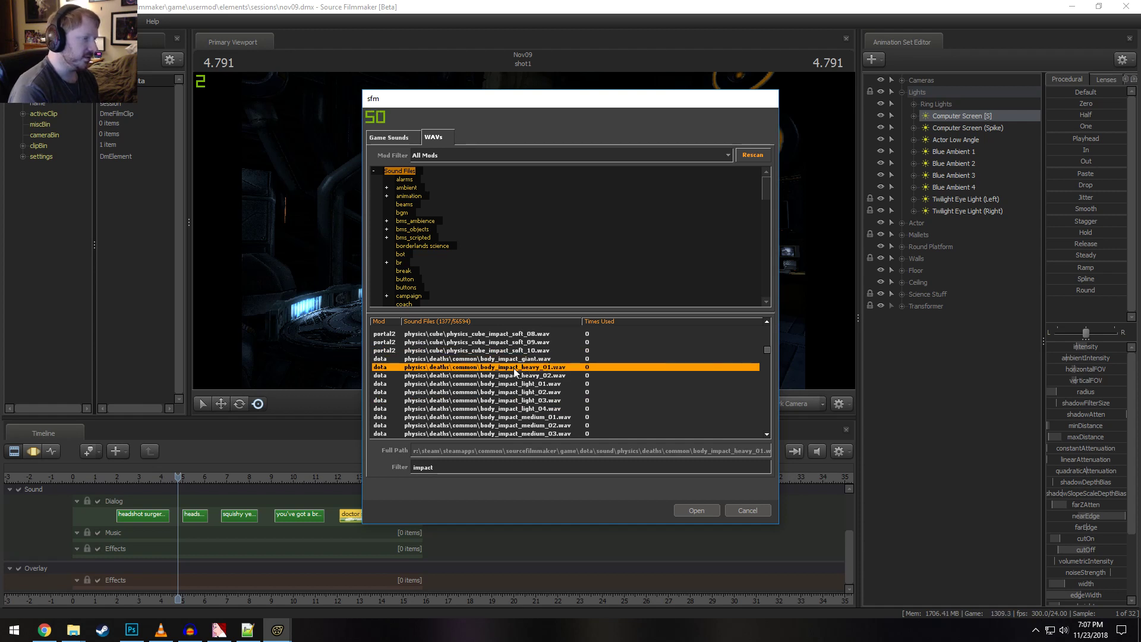
pyautogui.click(527, 376)
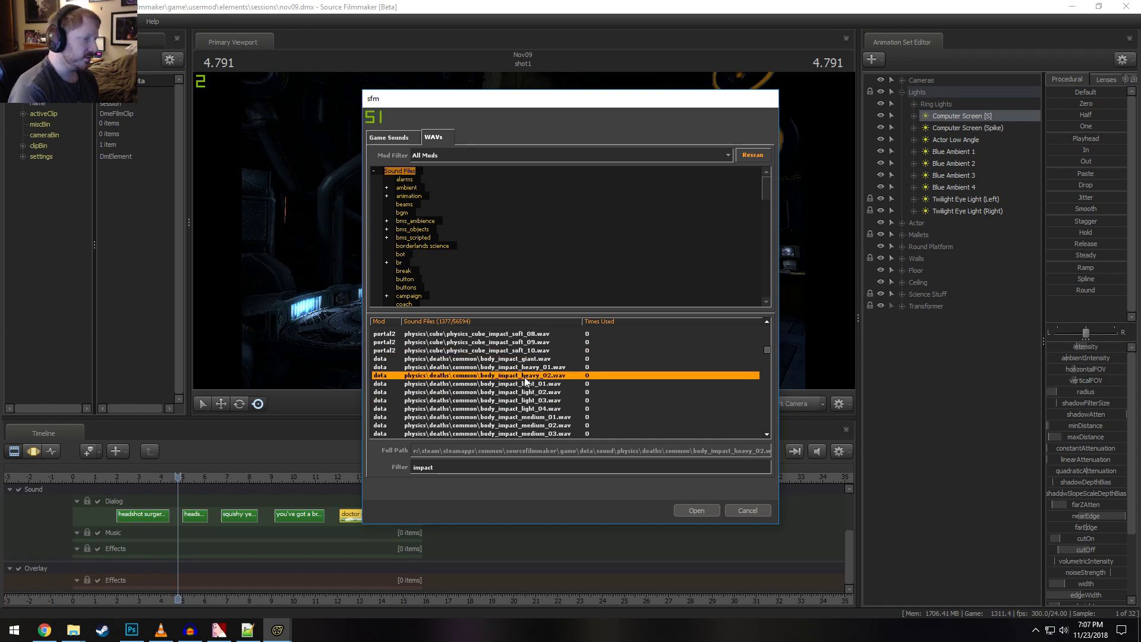
pyautogui.click(694, 511)
# Play the dialog from around the newly added body impact clip
pyautogui.moveTo(179, 477); pyautogui.dragTo(139, 478)
pyautogui.press('space')
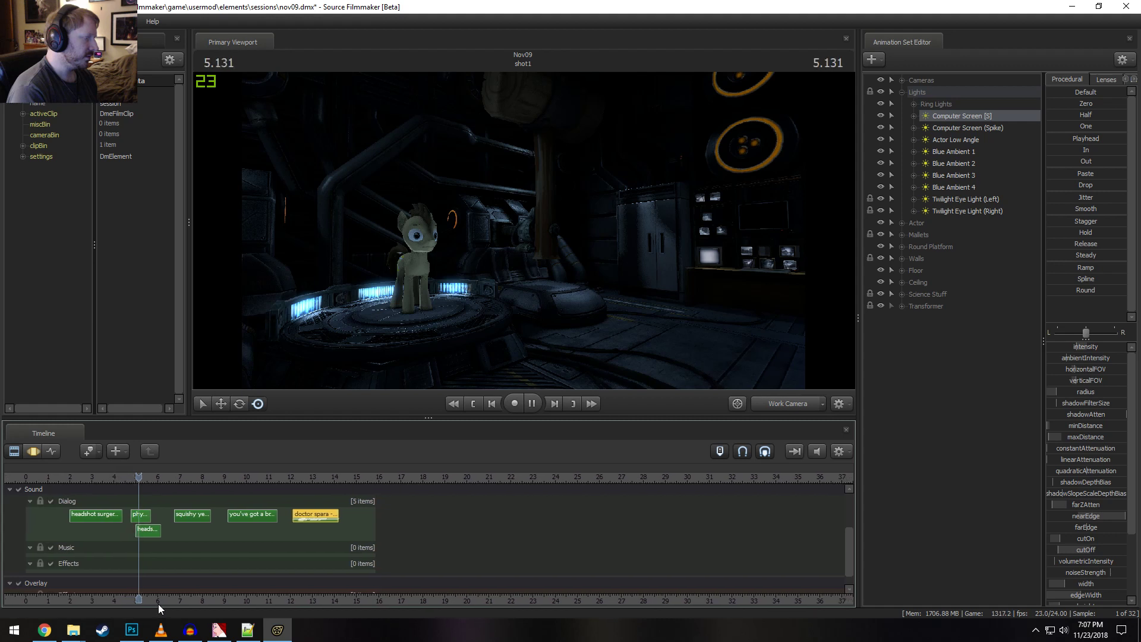
pyautogui.press('space')
# Move the second headshot surgery.wav clip to about 3.4 seconds and shift the body impact and the remaining dialog clips about 2.9 seconds later
pyautogui.moveTo(160, 600); pyautogui.dragTo(318, 598, button='middle')
pyautogui.click(282, 514)
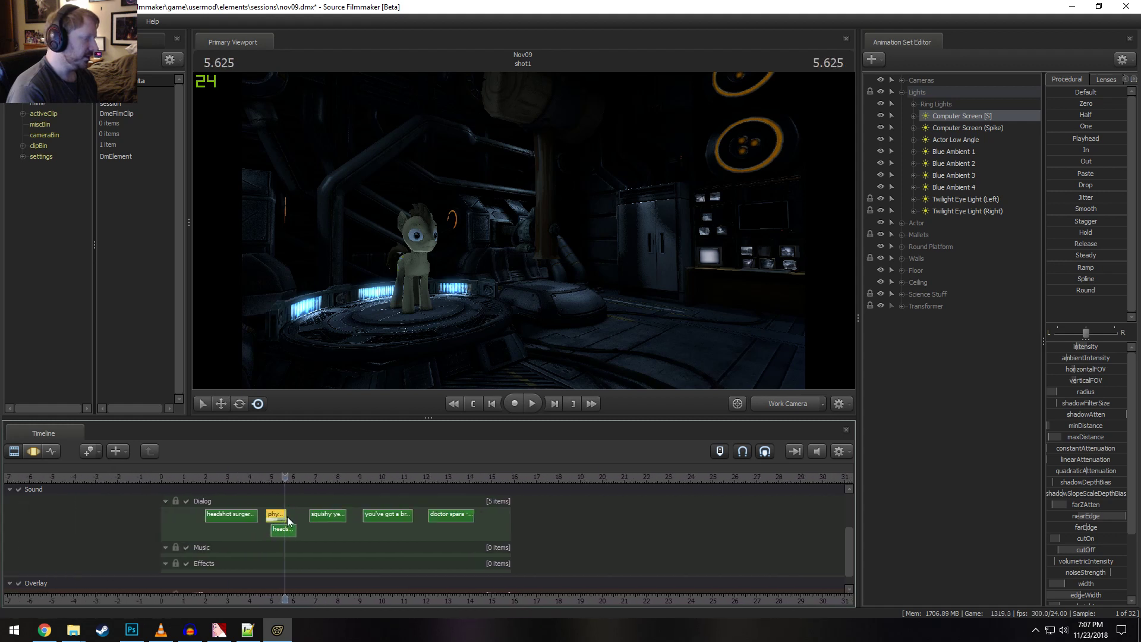
pyautogui.keyDown('shift'); pyautogui.click(447, 514); pyautogui.keyUp('shift')
pyautogui.moveTo(270, 533); pyautogui.dragTo(287, 537, button='middle')
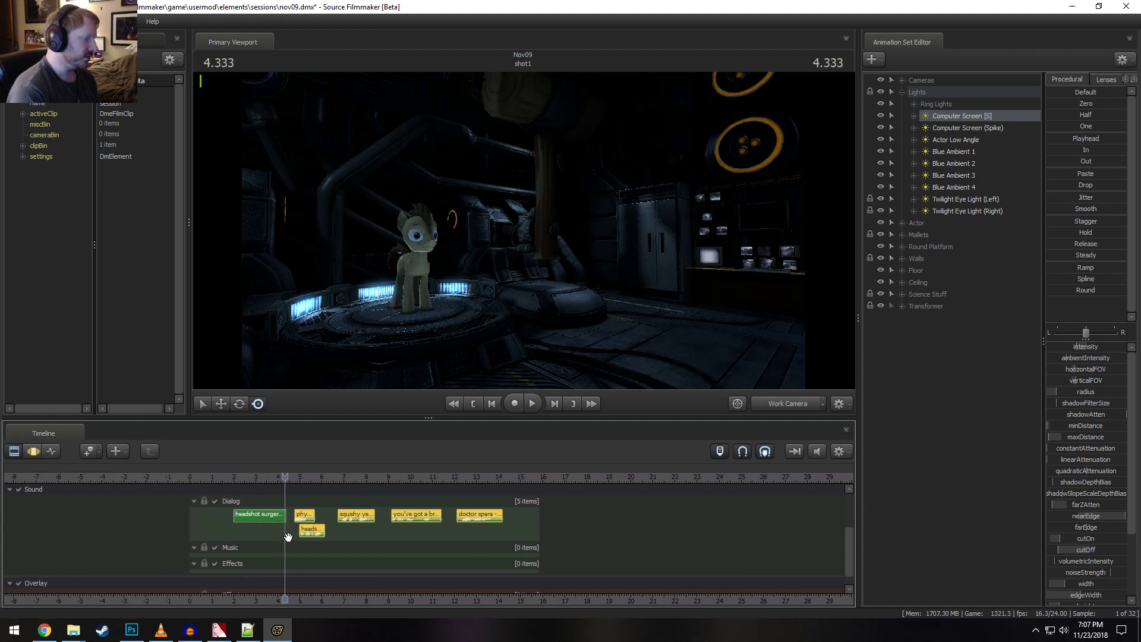
pyautogui.moveTo(307, 529); pyautogui.dragTo(279, 530)
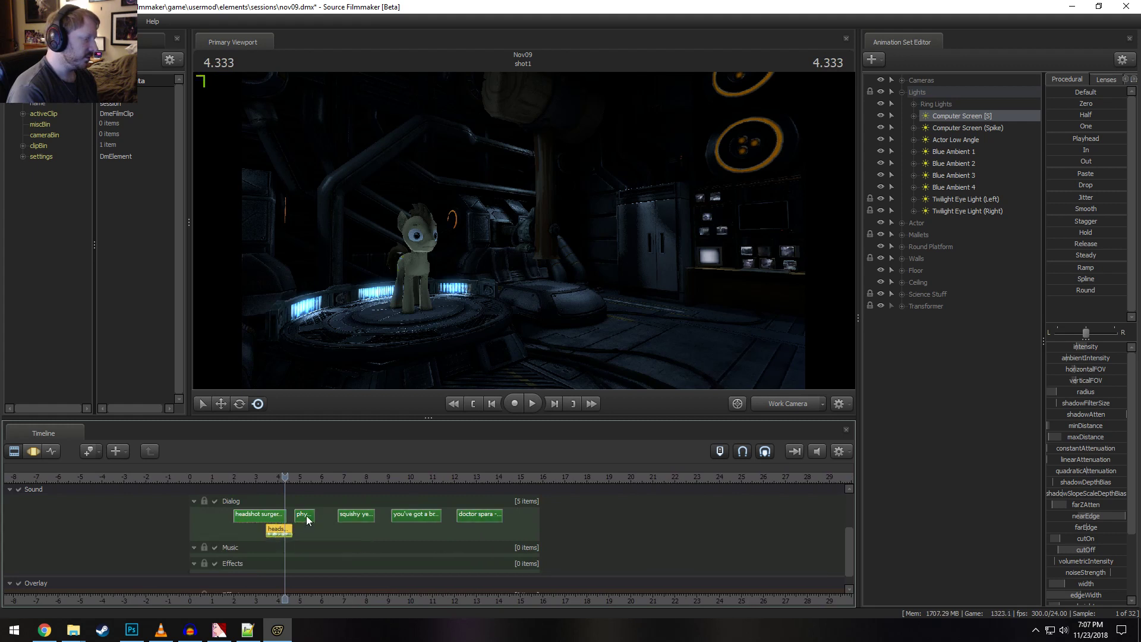
pyautogui.keyDown('shift'); pyautogui.click(493, 519); pyautogui.keyUp('shift')
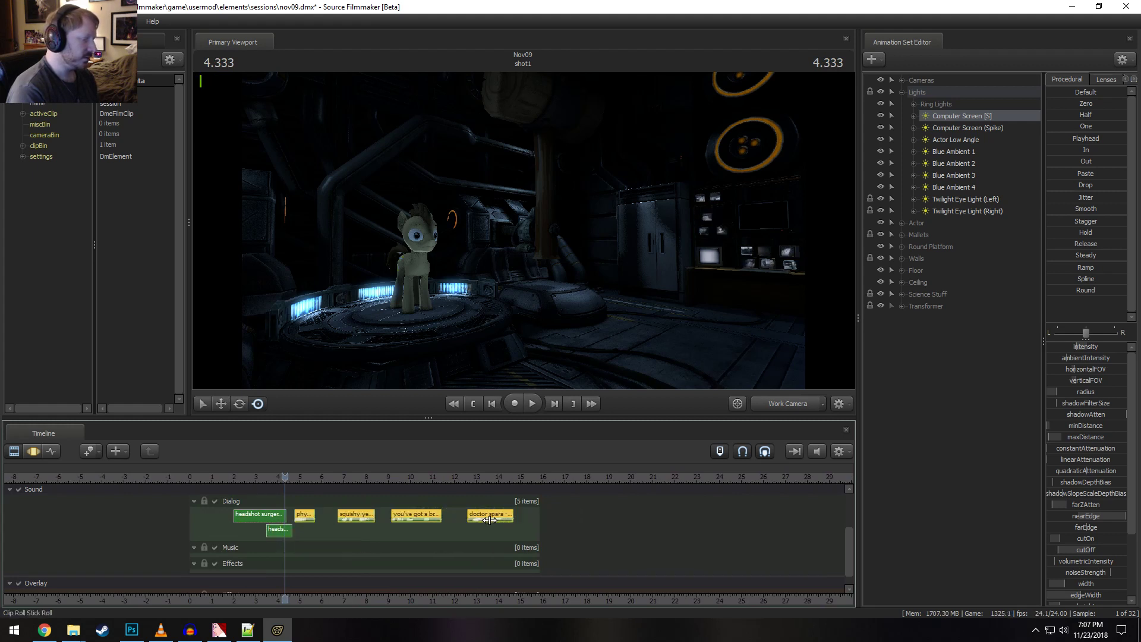
pyautogui.moveTo(467, 521); pyautogui.dragTo(531, 521)
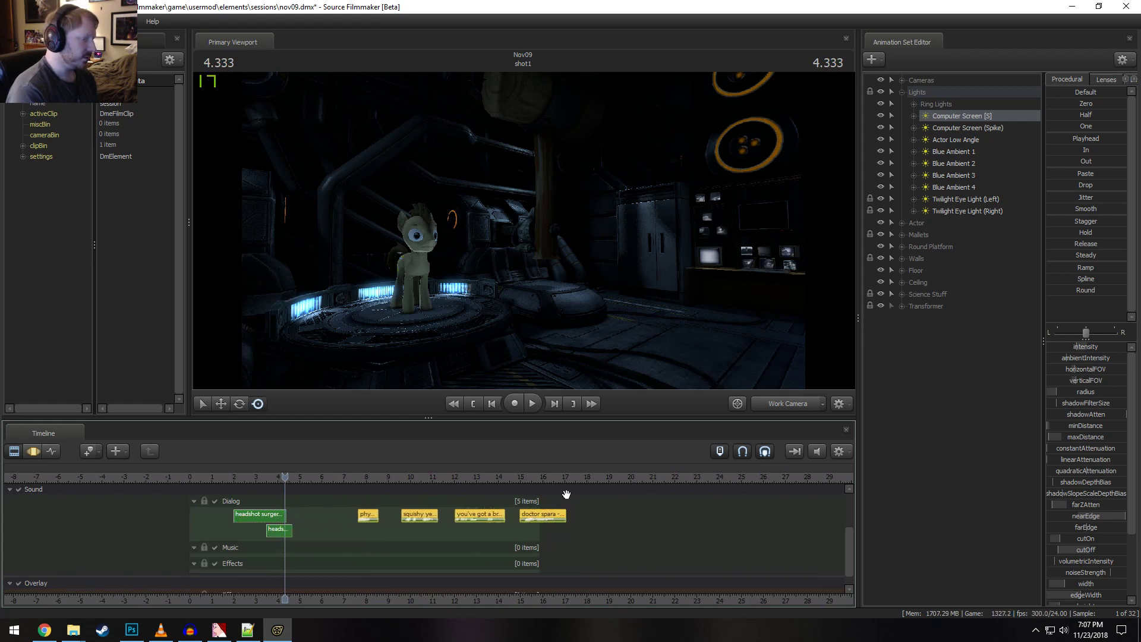
# Try the second headshot surgery.wav clip right after the first one, at about 4.5 seconds, and play that section
pyautogui.moveTo(286, 477); pyautogui.dragTo(261, 477)
pyautogui.press('space')
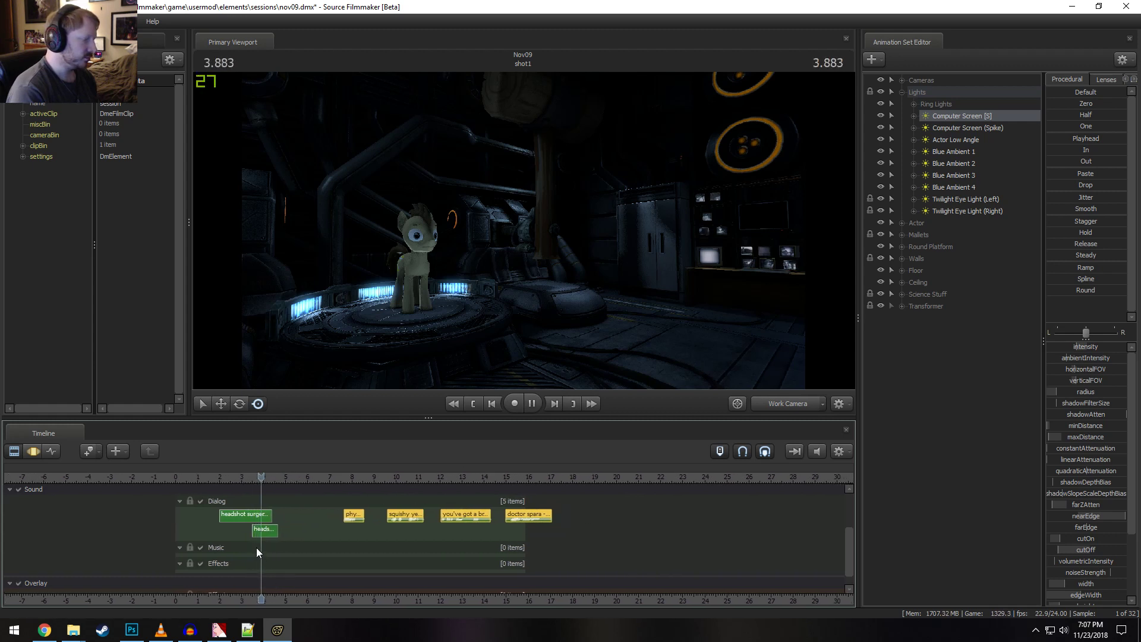
pyautogui.moveTo(254, 530)
pyautogui.mouseDown()
pyautogui.moveTo(276, 535)
pyautogui.moveTo(275, 522)
pyautogui.mouseUp()
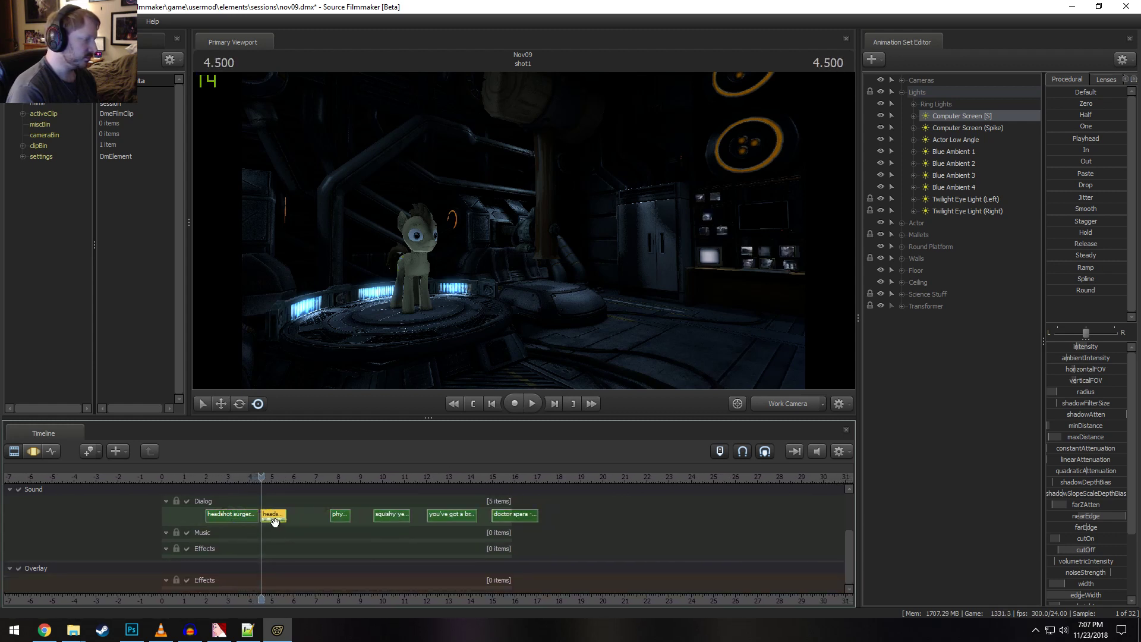
pyautogui.press('space')
pyautogui.press('space')
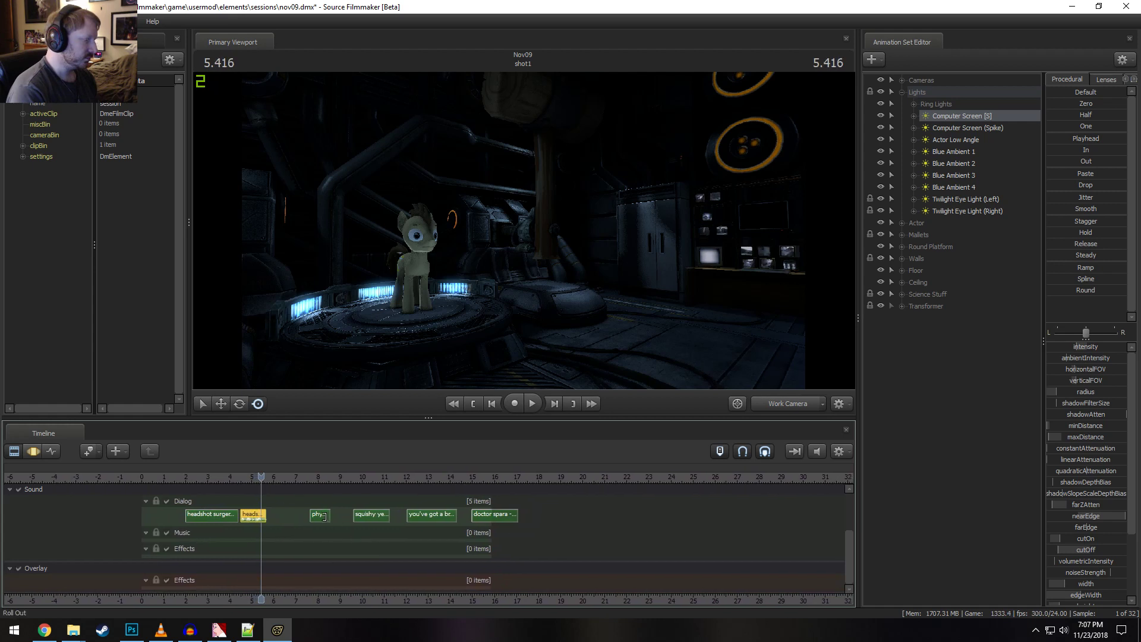
# Place the body impact clip at about 4.5 seconds and the second headshot surgery.wav clip at about 7.4 seconds, and play the impact
pyautogui.moveTo(320, 516); pyautogui.dragTo(249, 518)
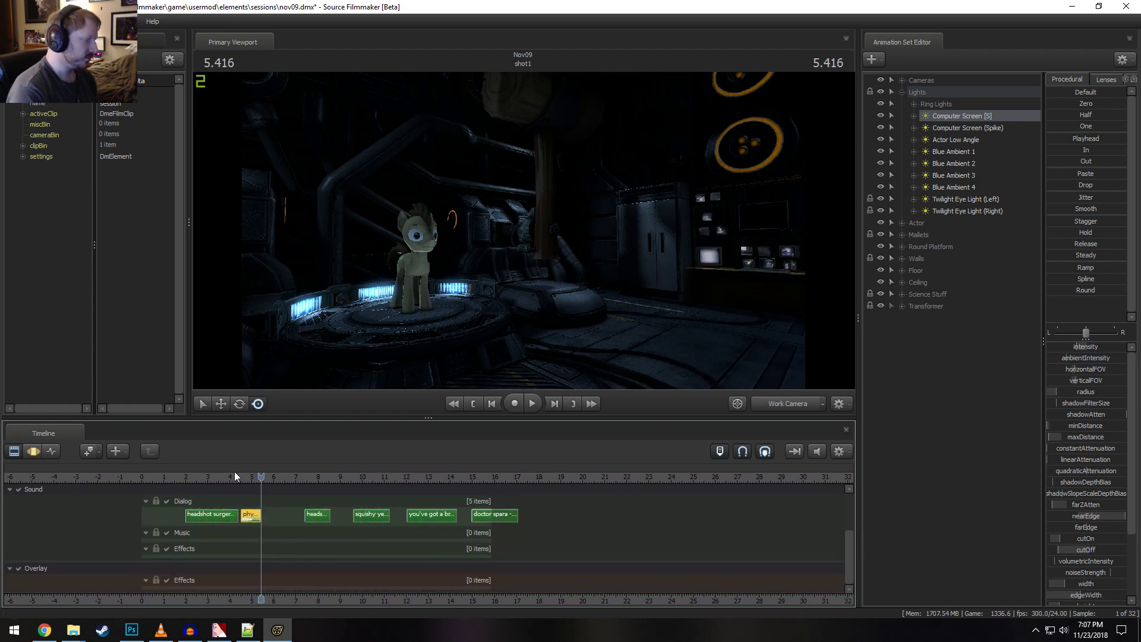
pyautogui.click(220, 479)
pyautogui.press('space')
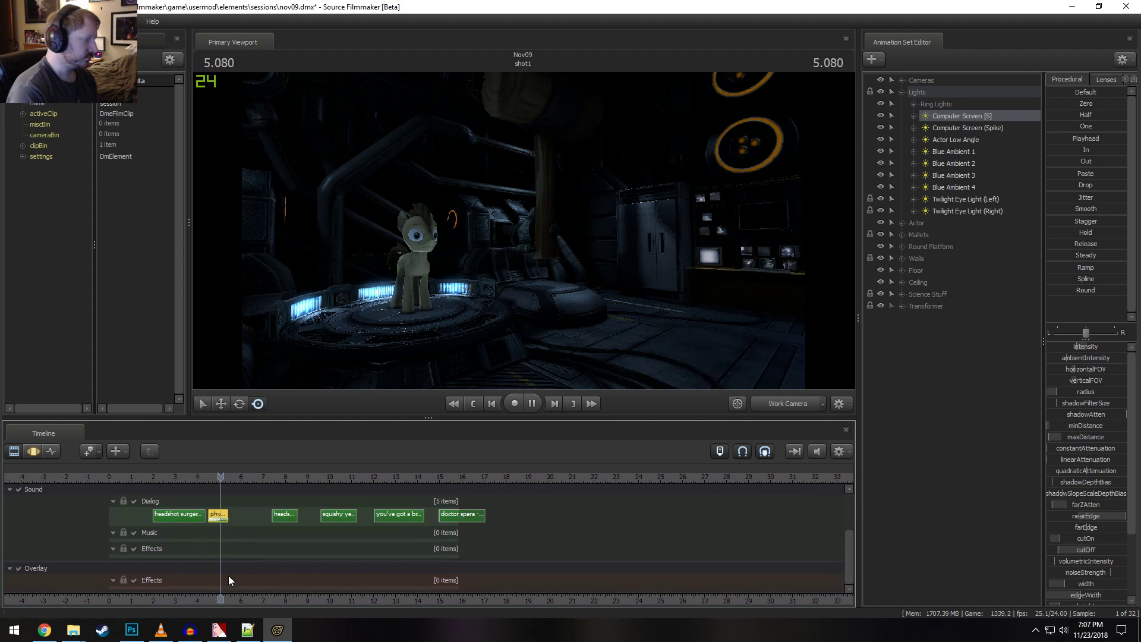
pyautogui.press('space')
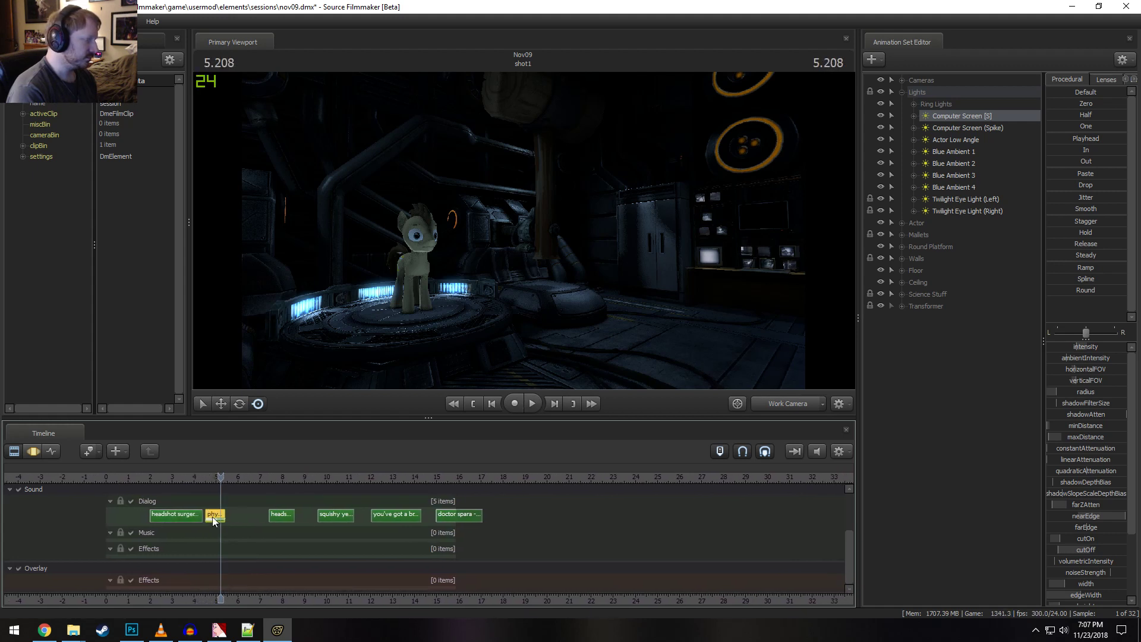
# Move the body impact clip to start at about 4.7 seconds and play the section around it
pyautogui.moveTo(212, 515); pyautogui.dragTo(218, 517)
pyautogui.click(206, 478)
pyautogui.press('space')
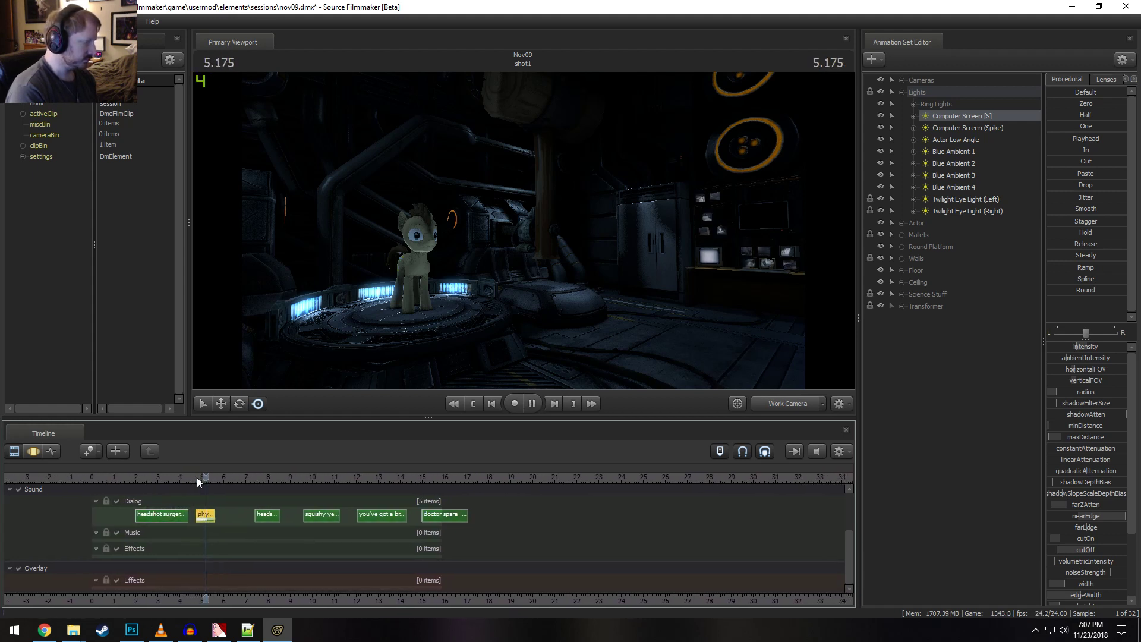
pyautogui.press('space')
# Move the second headshot surgery.wav clip to start at about 6 seconds and play the dialog from about 5.1 seconds
pyautogui.moveTo(251, 522); pyautogui.dragTo(213, 509)
pyautogui.press('space')
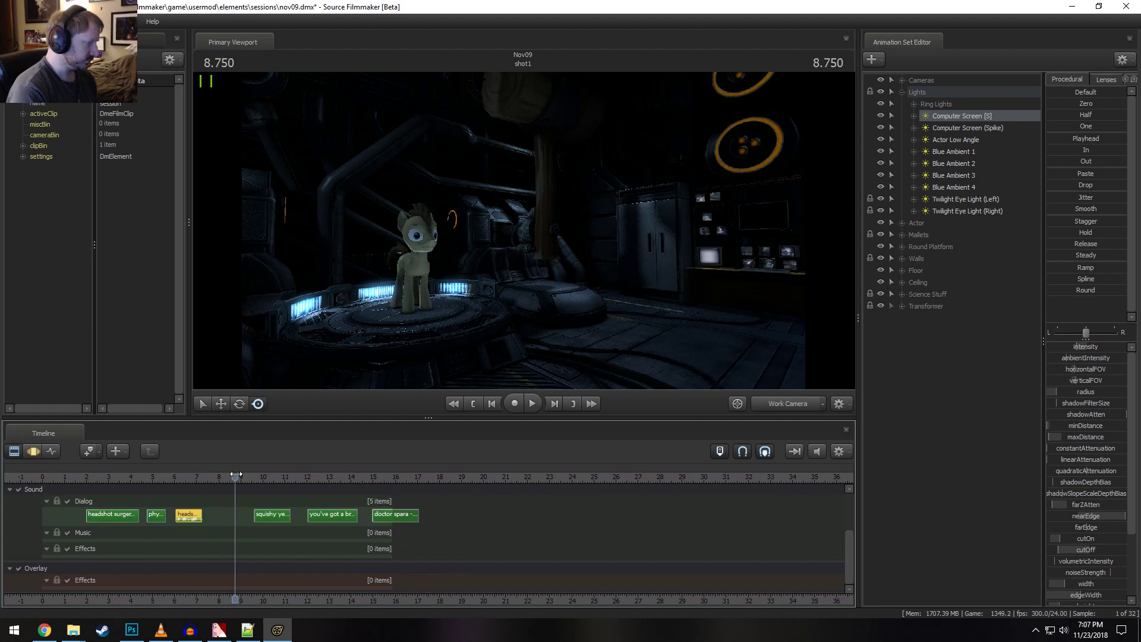
pyautogui.click(130, 477)
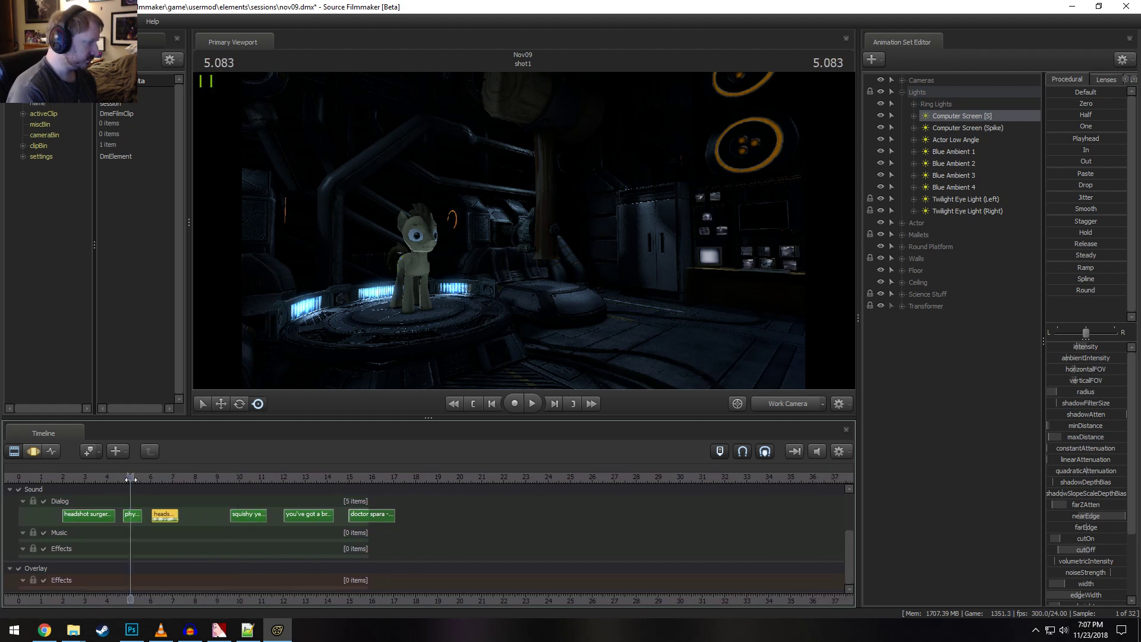
pyautogui.press('space')
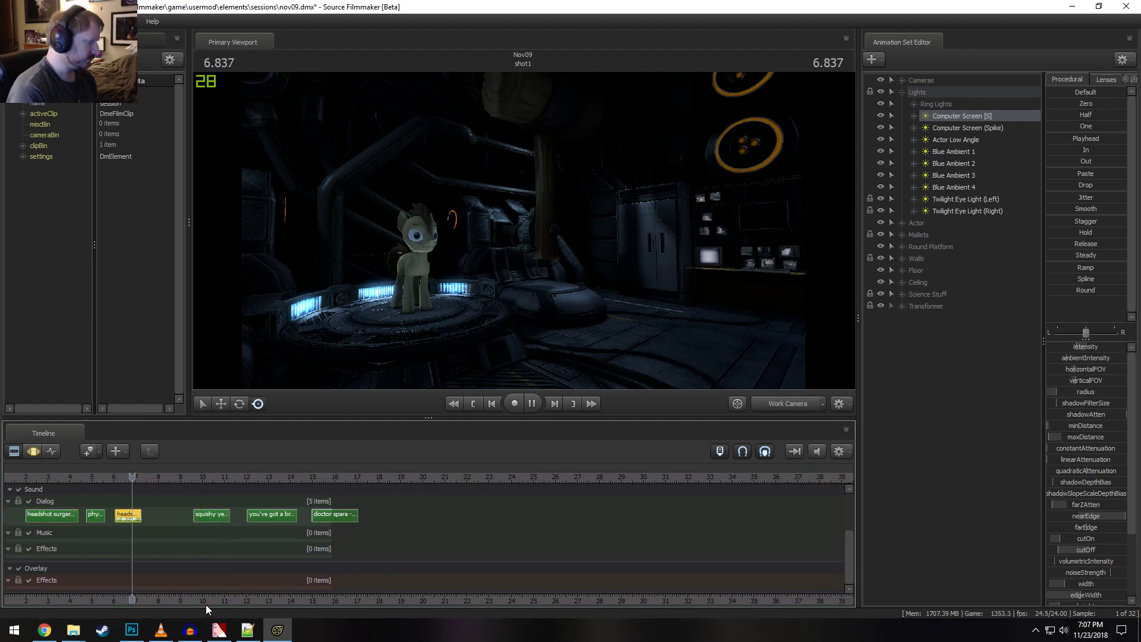
# Move the second headshot surgery.wav clip to start at about 6.4 seconds and play the section from about 4.5 seconds
pyautogui.press('space')
pyautogui.moveTo(155, 603); pyautogui.dragTo(342, 591, button='middle')
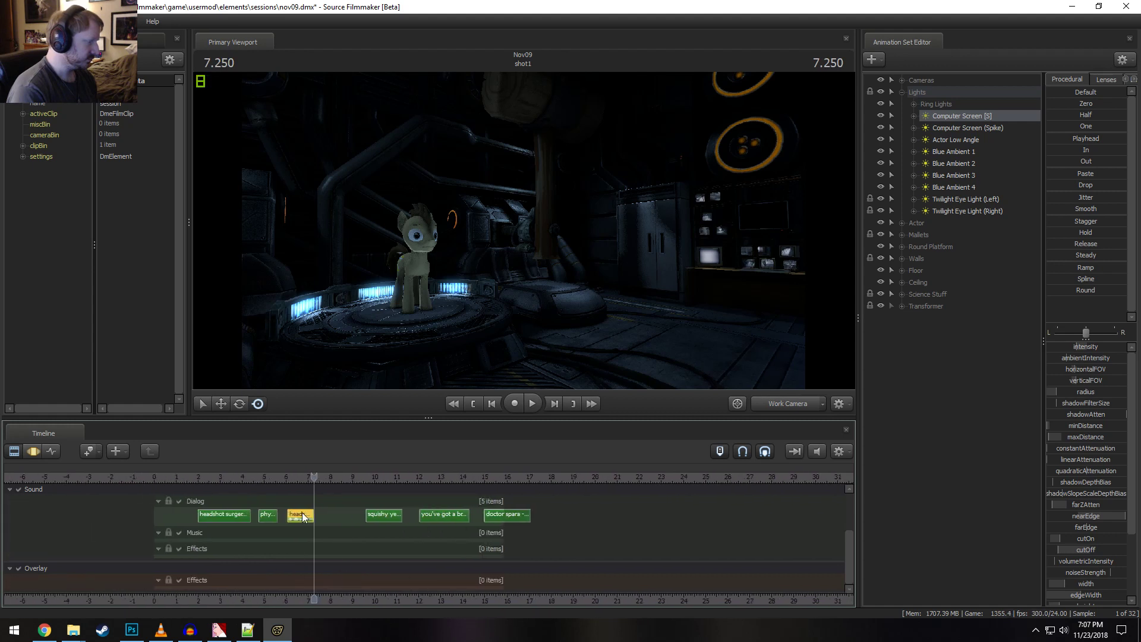
pyautogui.moveTo(296, 516); pyautogui.dragTo(300, 516)
pyautogui.click(253, 477)
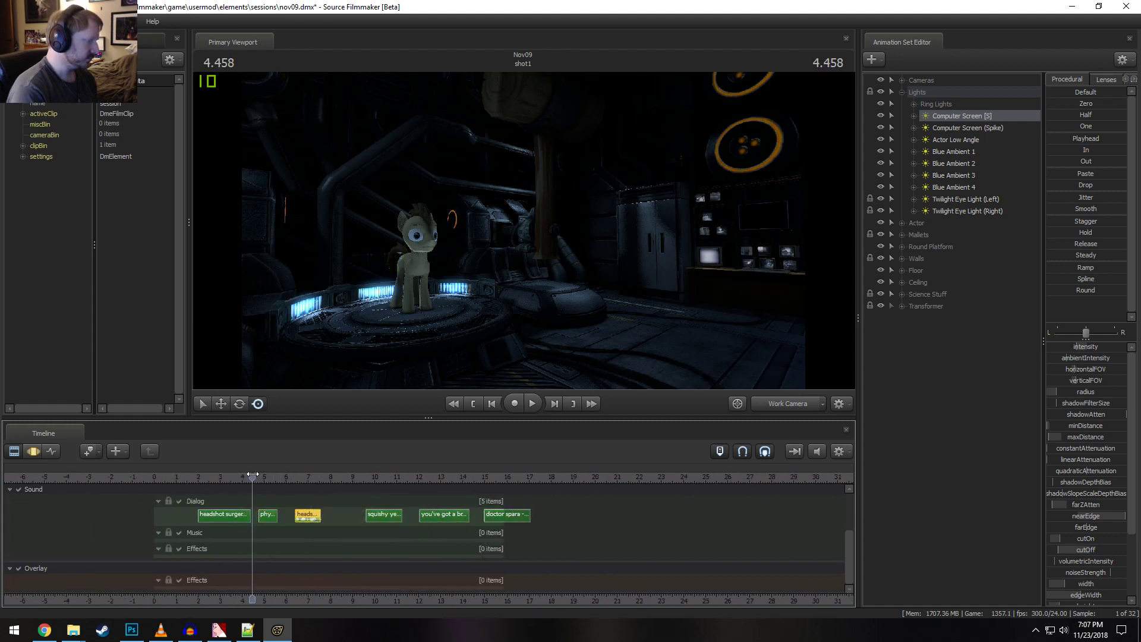
pyautogui.press('space')
pyautogui.press('space')
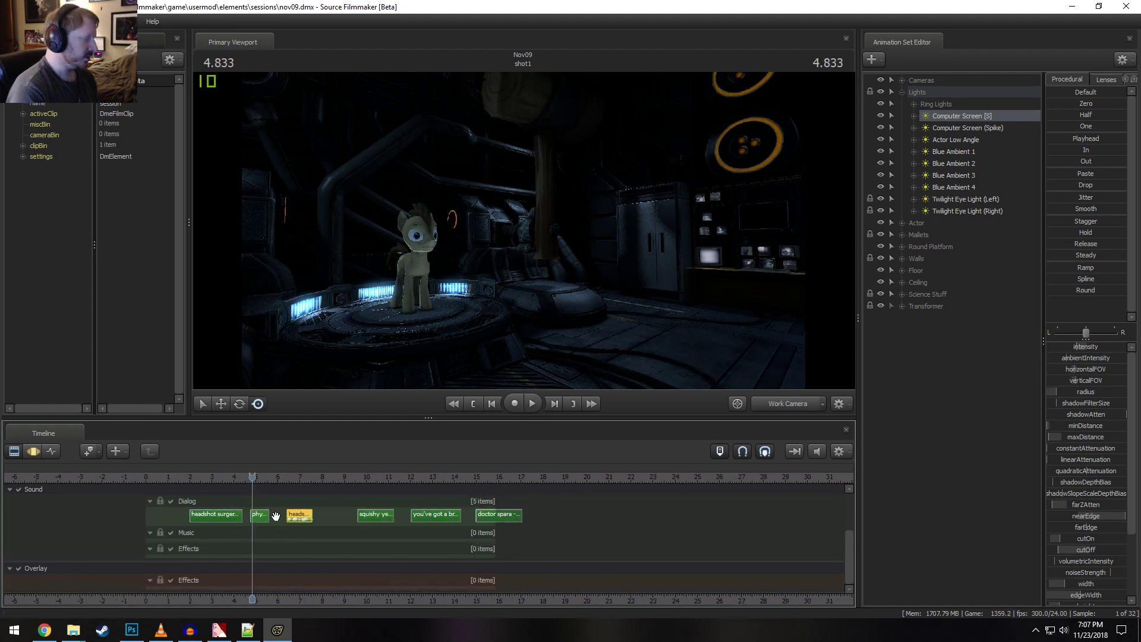
# Search the sound files for "whip" and add kobold_whip_02.wav to the Dialog track at about 4.8 seconds
pyautogui.rightClick(280, 516)
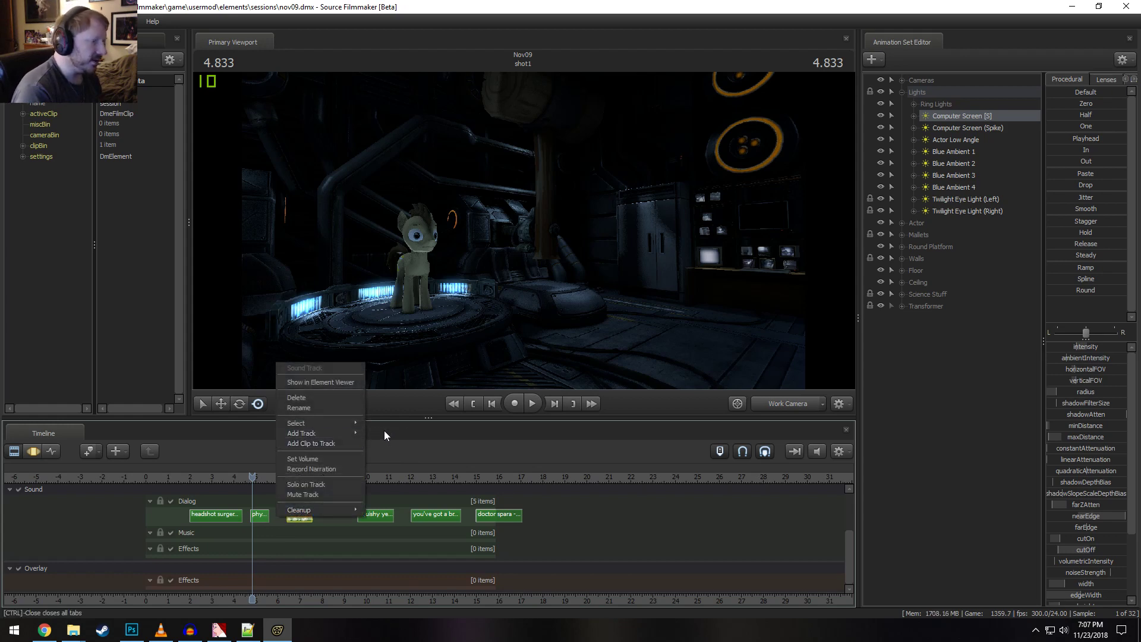
pyautogui.click(329, 450)
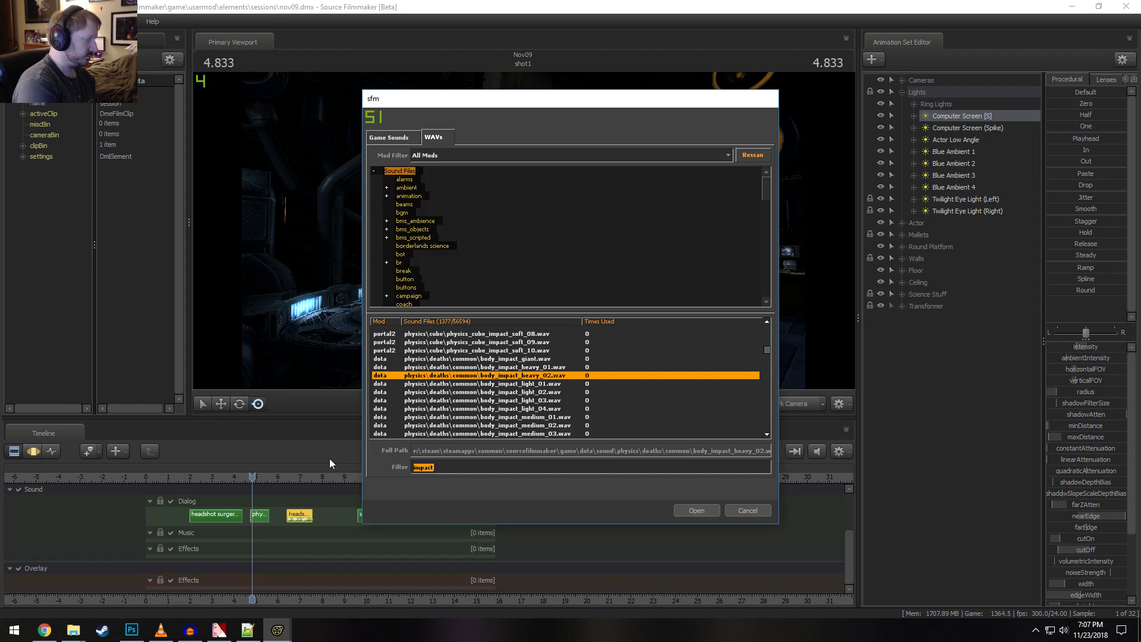
pyautogui.write('whi')
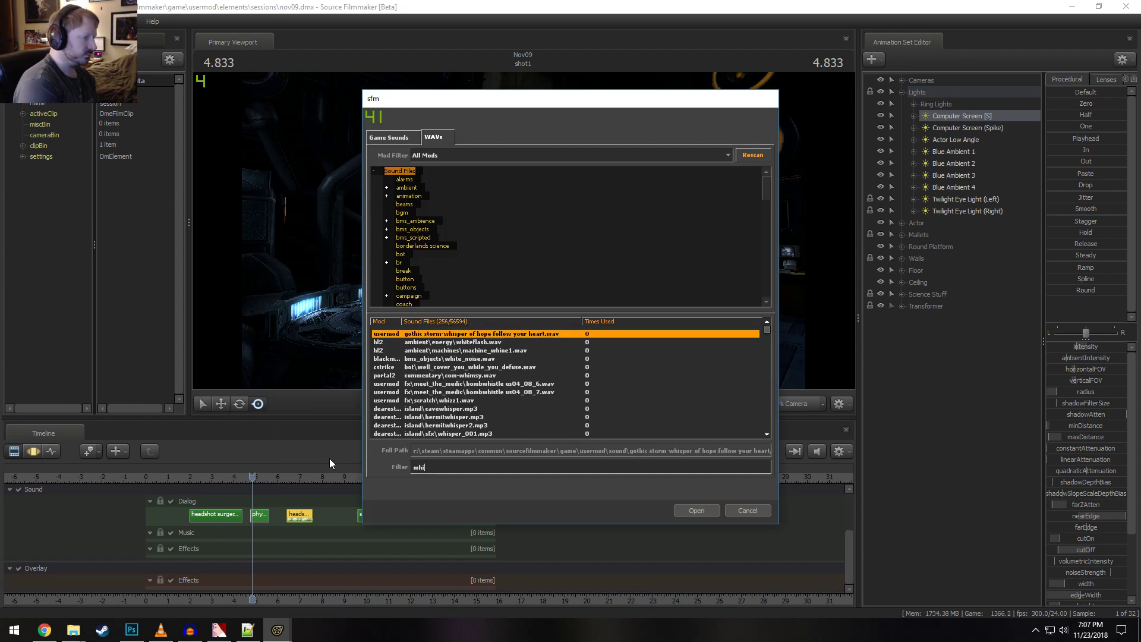
pyautogui.press('BackSpace')
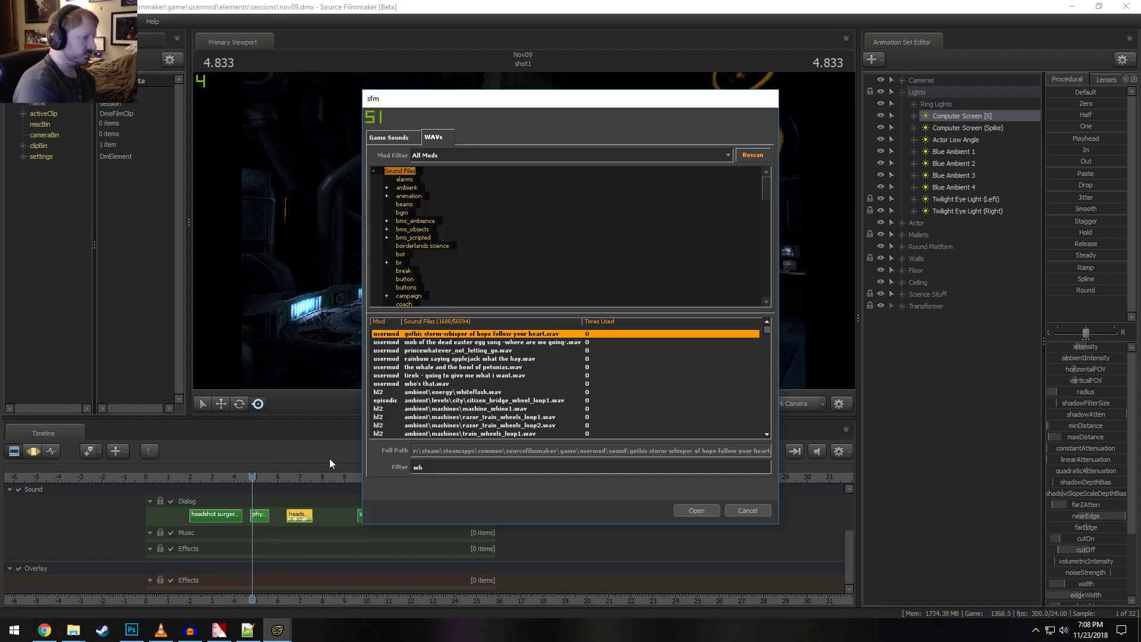
pyautogui.write('ip')
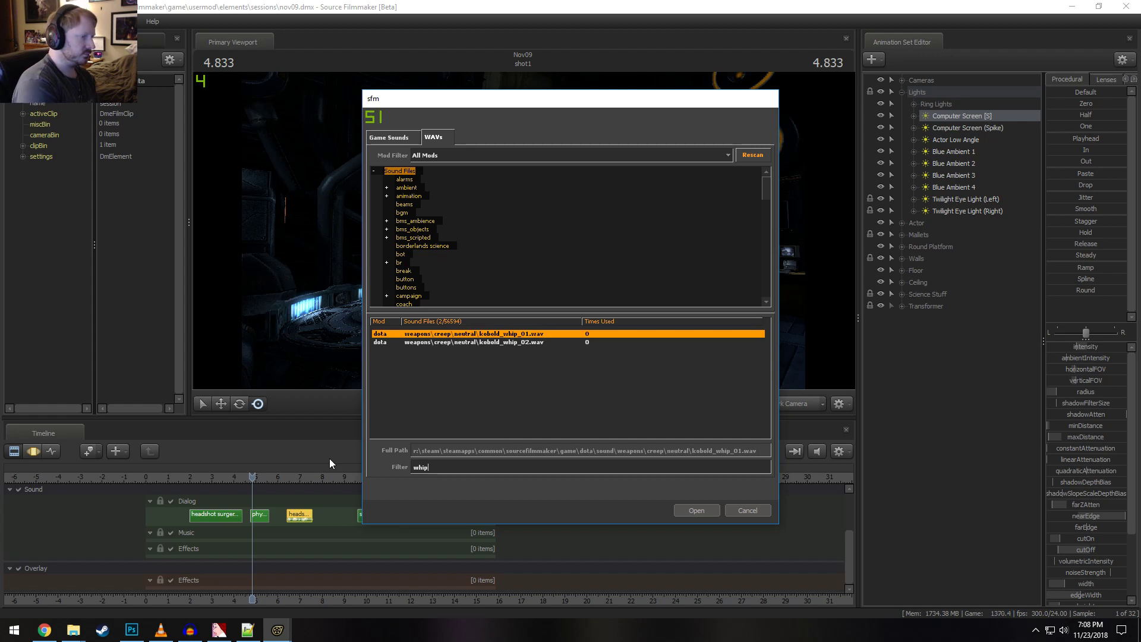
pyautogui.click(479, 342)
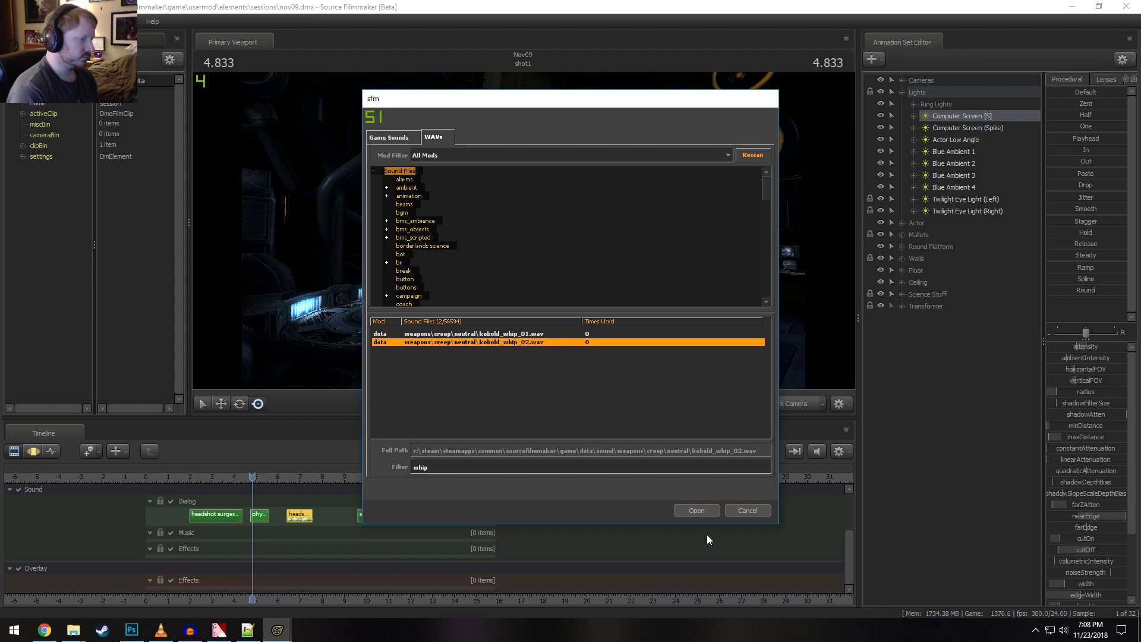
pyautogui.click(696, 511)
# Set the whip clip's time scale to 0.8 and play it
pyautogui.scroll(5, 242, 541)
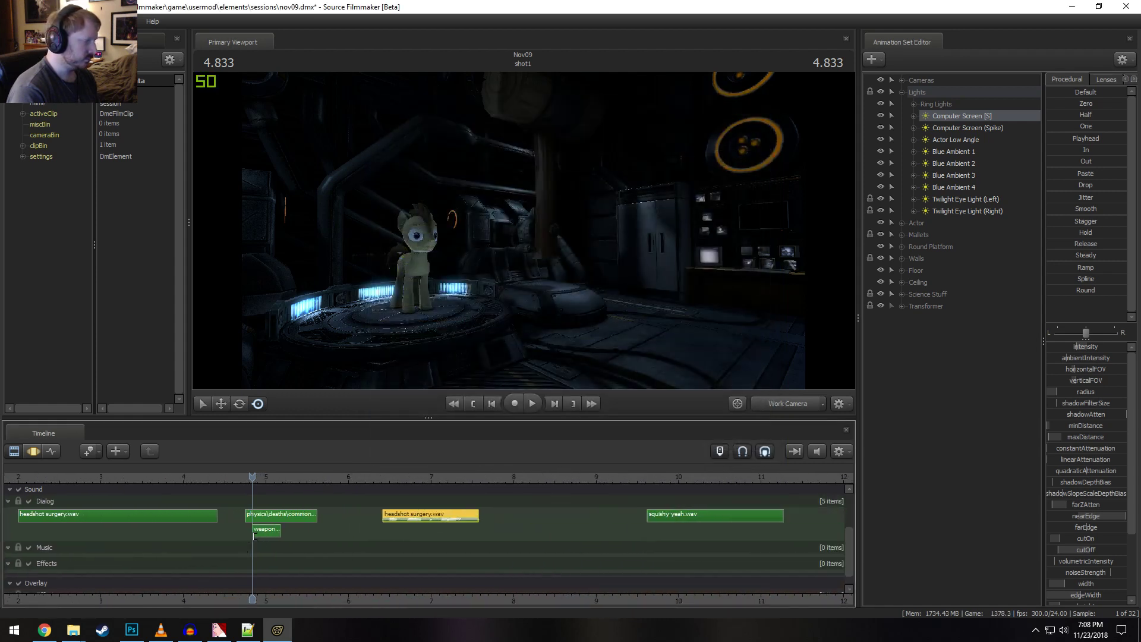
pyautogui.rightClick(265, 533)
pyautogui.moveTo(301, 405)
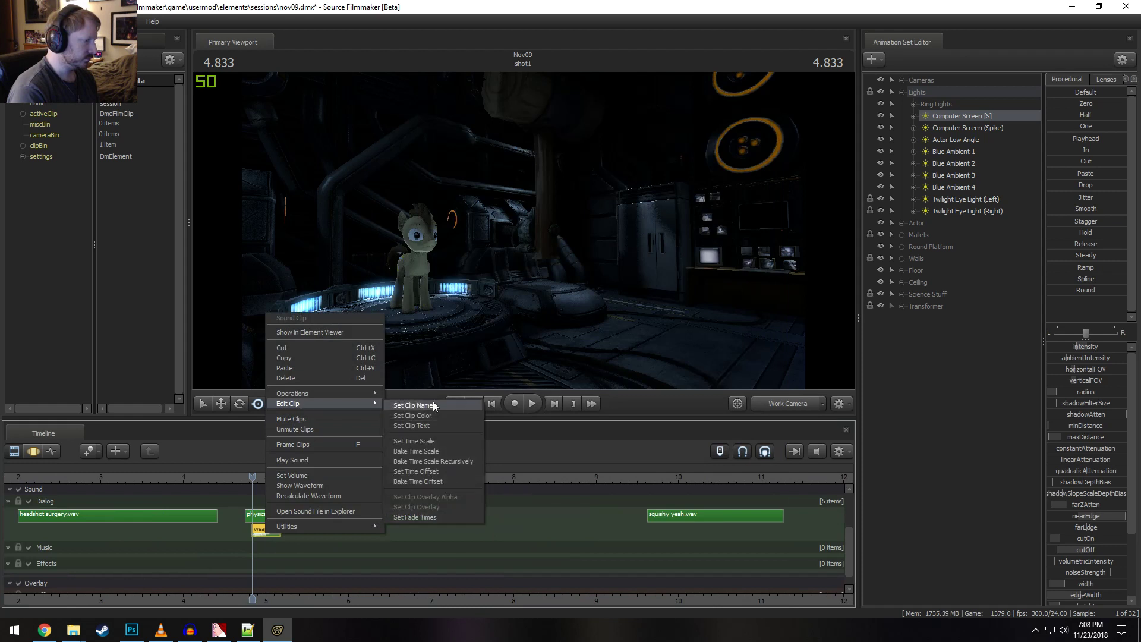
pyautogui.click(414, 441)
pyautogui.moveTo(594, 266); pyautogui.dragTo(352, 259)
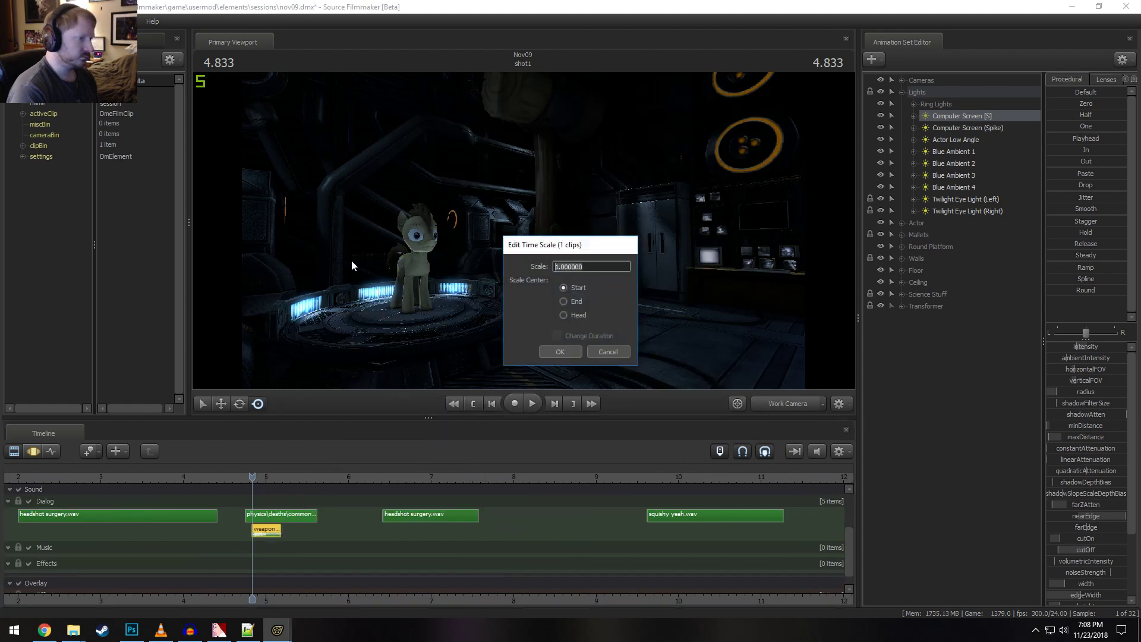
pyautogui.write('0.8')
pyautogui.press('Return')
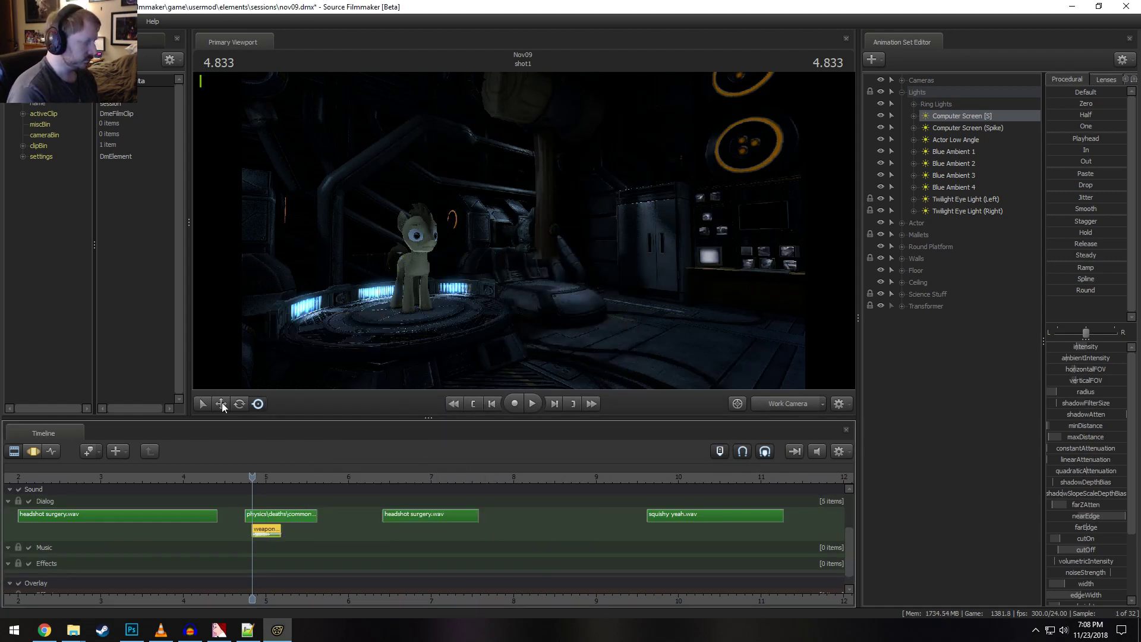
pyautogui.press('space')
pyautogui.press('space')
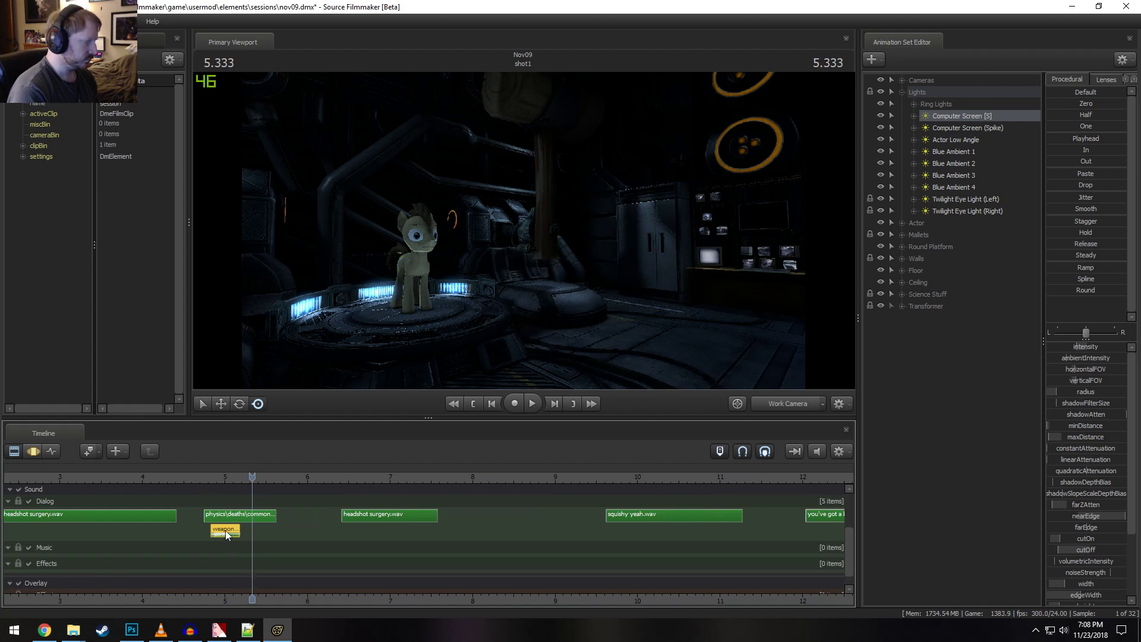
# Move the whip clip ahead of the body impact, trim it to start at about 4.6 seconds, and play the section
pyautogui.moveTo(226, 530); pyautogui.dragTo(200, 526)
pyautogui.click(180, 479)
pyautogui.press('space')
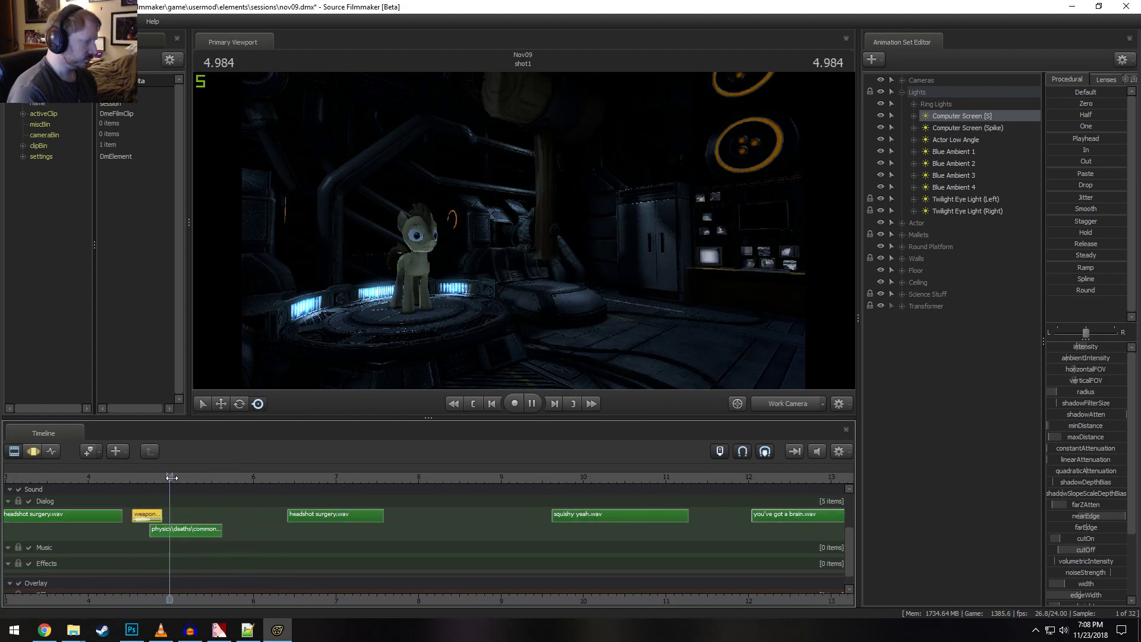
pyautogui.click(83, 477)
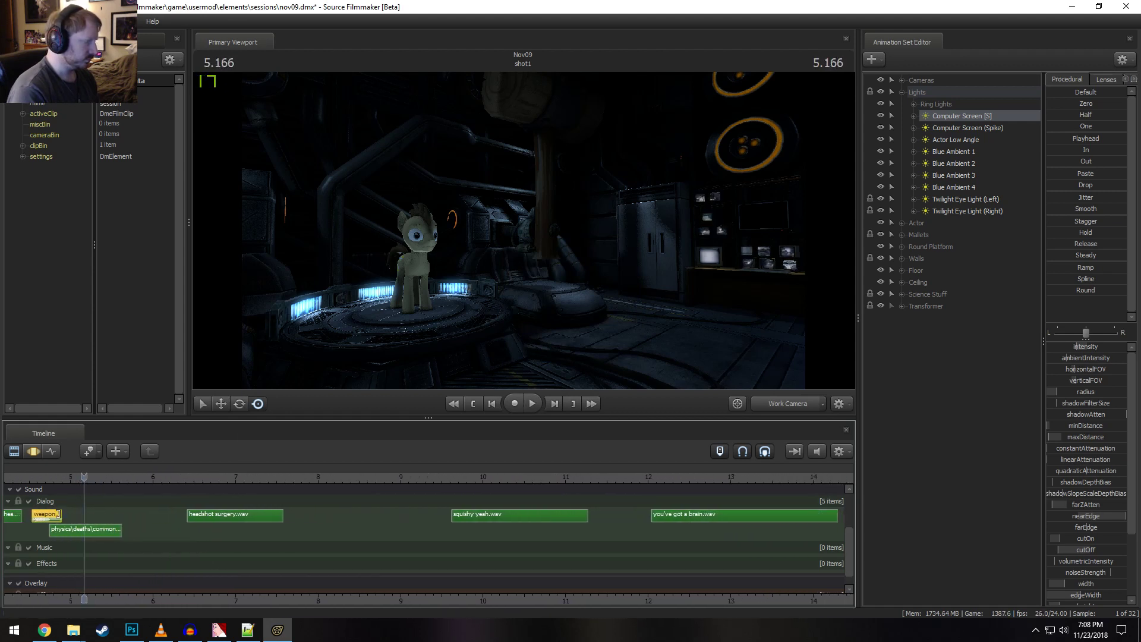
pyautogui.moveTo(84, 476)
pyautogui.mouseDown()
pyautogui.moveTo(30, 476)
pyautogui.moveTo(39, 477)
pyautogui.moveTo(30, 477)
pyautogui.moveTo(40, 514)
pyautogui.mouseUp()
pyautogui.press('space')
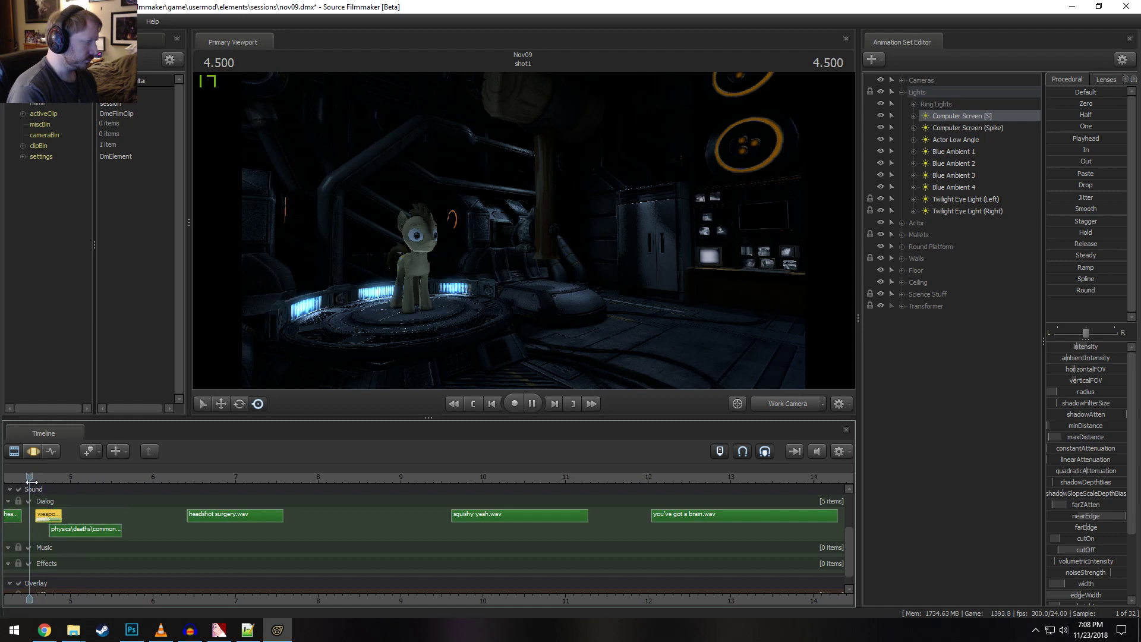
pyautogui.press('space')
pyautogui.moveTo(94, 597); pyautogui.dragTo(381, 596)
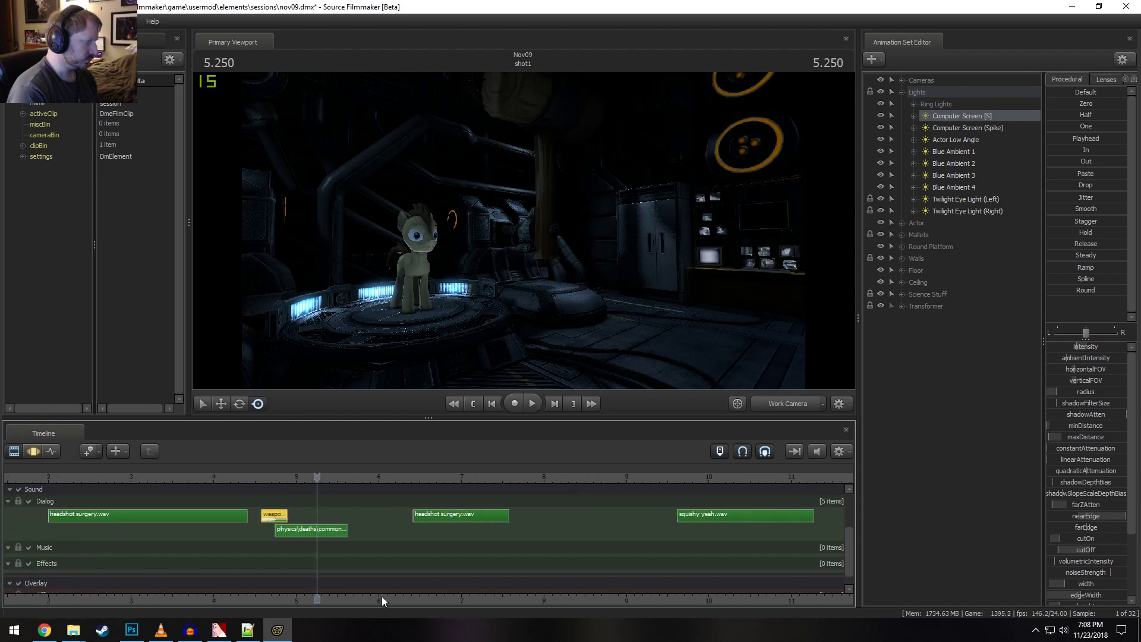
# Replace the whip clip with a fresh copy of kobold_whip_02.wav on the Dialog track at about 5.25 seconds
pyautogui.click(279, 515)
pyautogui.press('Delete')
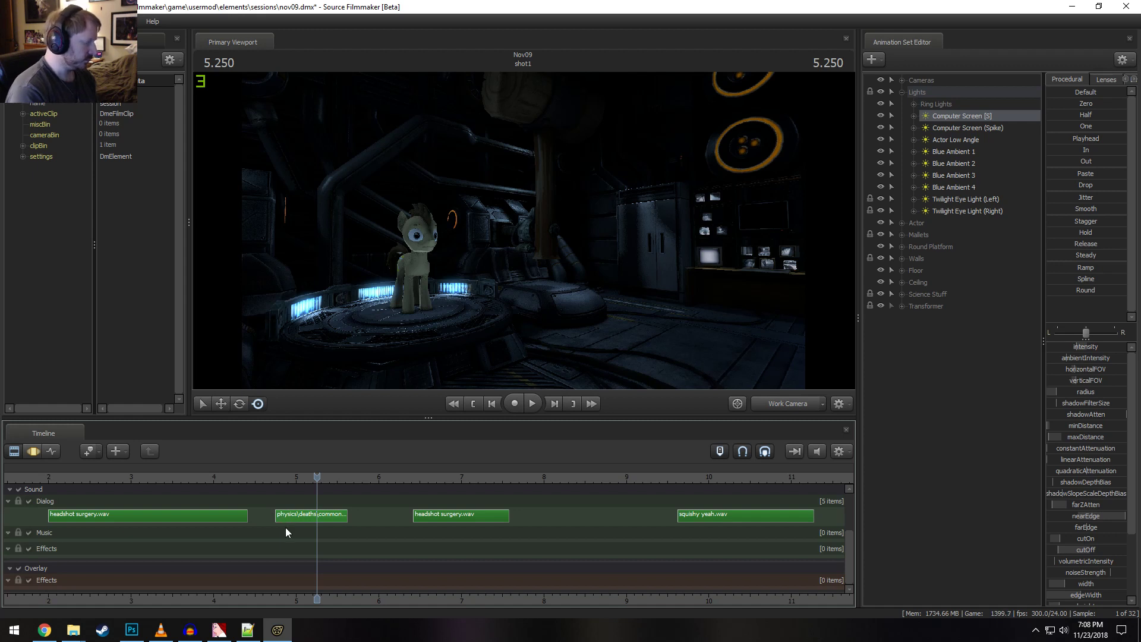
pyautogui.rightClick(263, 521)
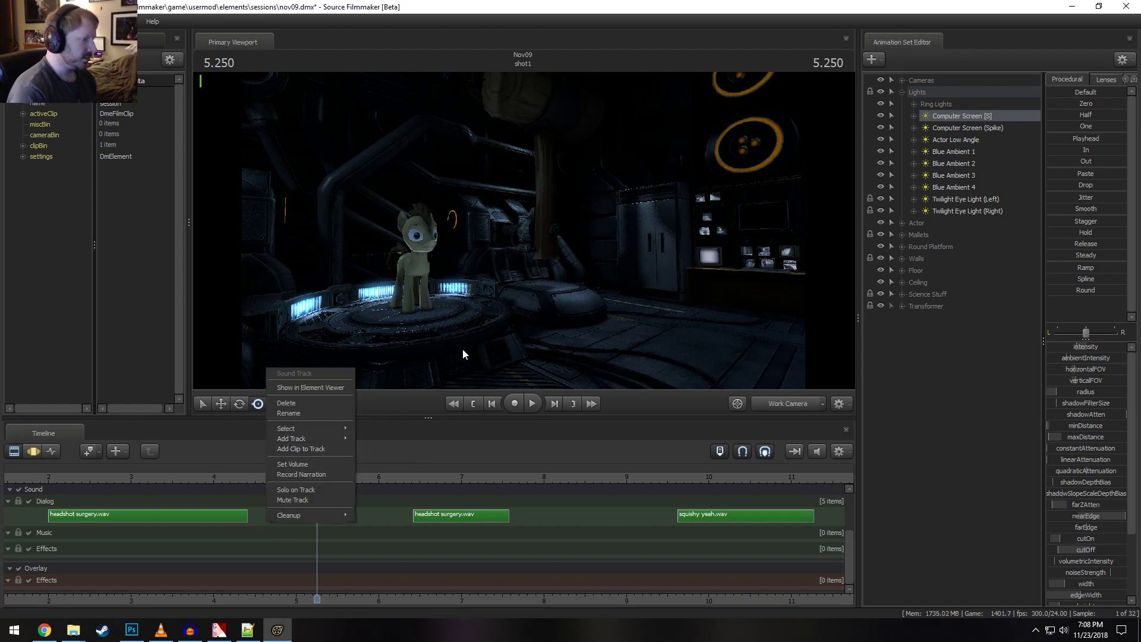
pyautogui.click(297, 449)
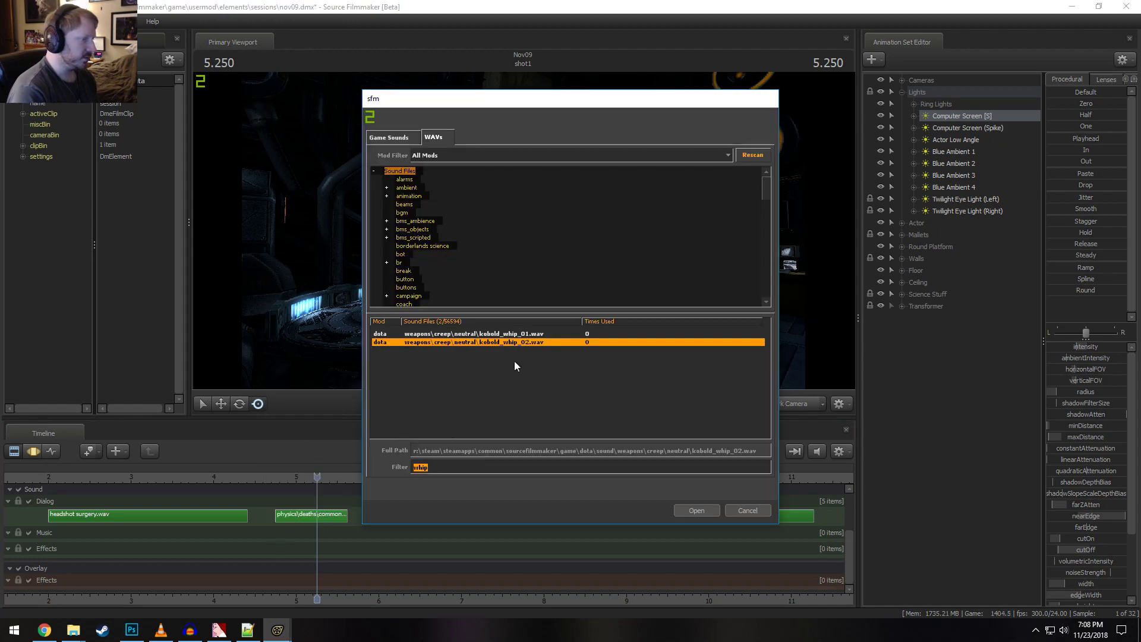
pyautogui.click(694, 511)
# Set the new whip clip's time scale to 0.7 and extend its end to about 5.7 seconds
pyautogui.rightClick(333, 530)
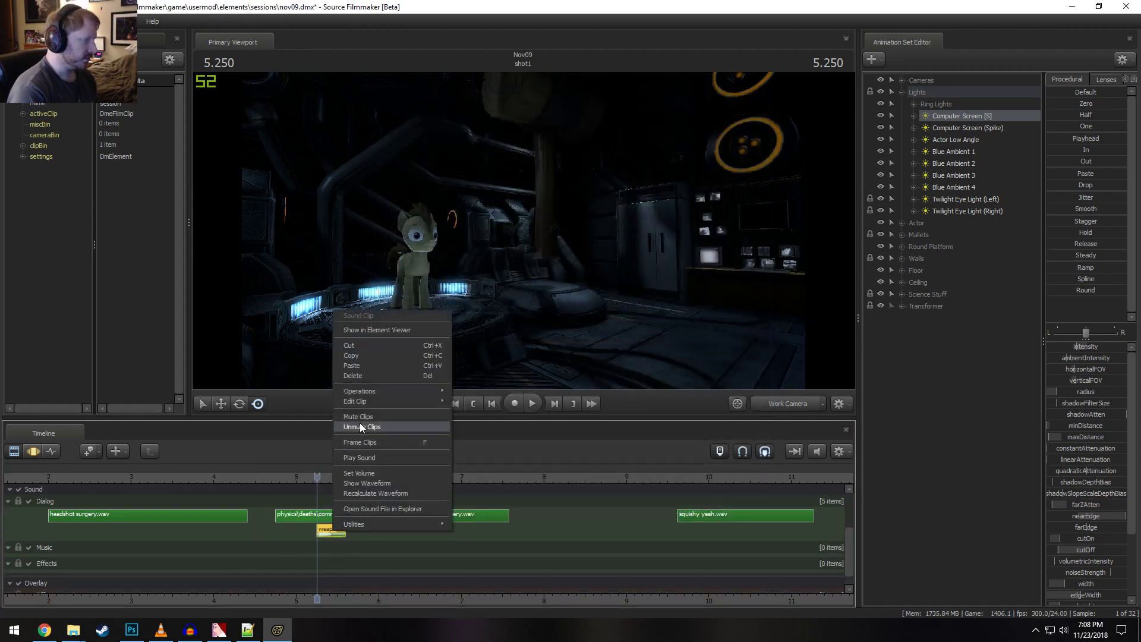
pyautogui.moveTo(359, 399)
pyautogui.click(489, 438)
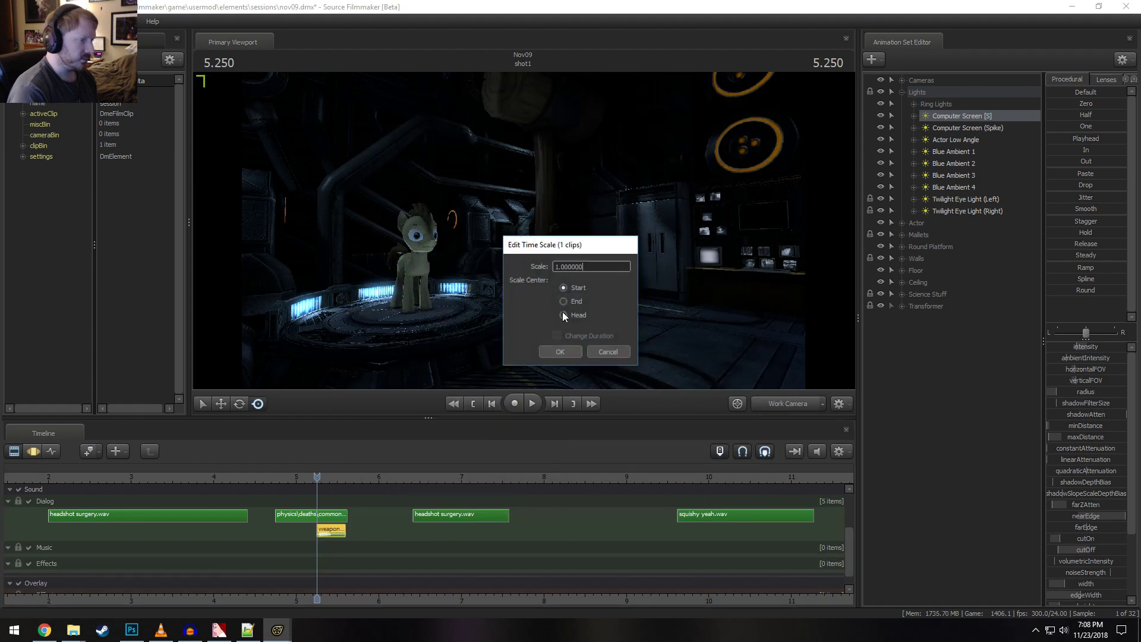
pyautogui.doubleClick(592, 266)
pyautogui.write('0.5')
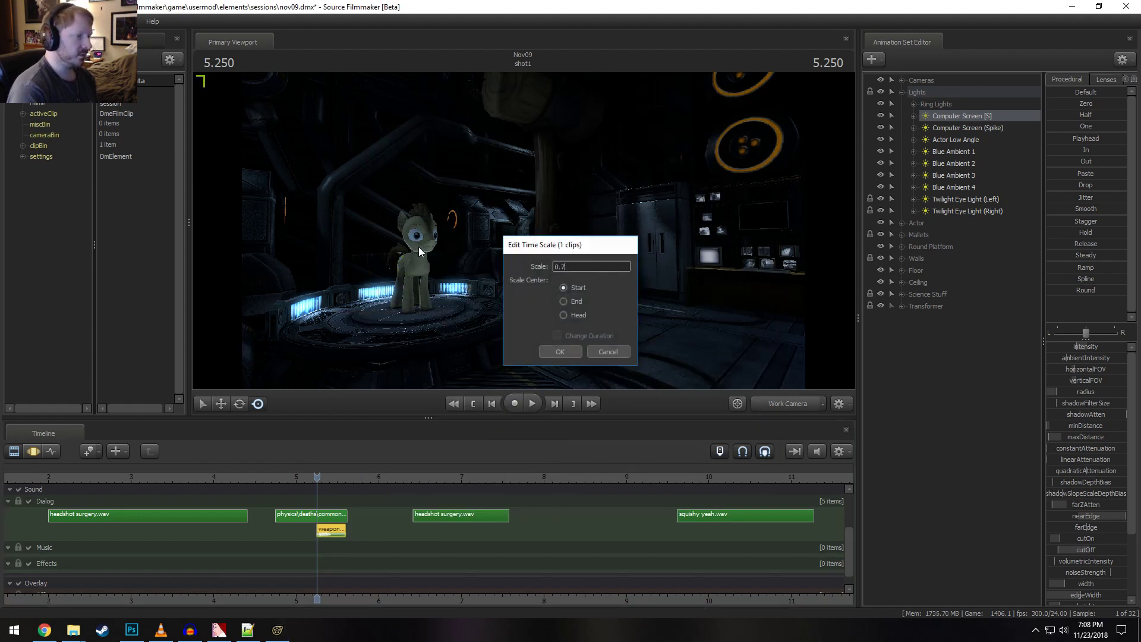
pyautogui.press('Return')
pyautogui.moveTo(341, 528); pyautogui.dragTo(353, 528)
# Edit the whip clip's fade-in time and play the clip from just before its start
pyautogui.rightClick(347, 528)
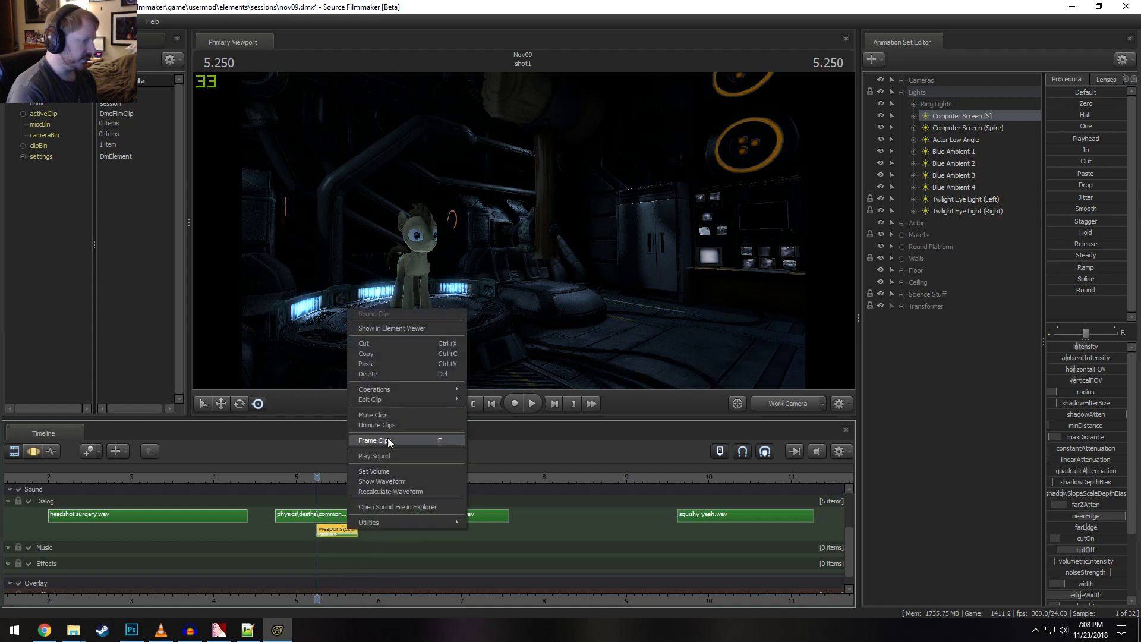
pyautogui.moveTo(387, 401)
pyautogui.click(504, 513)
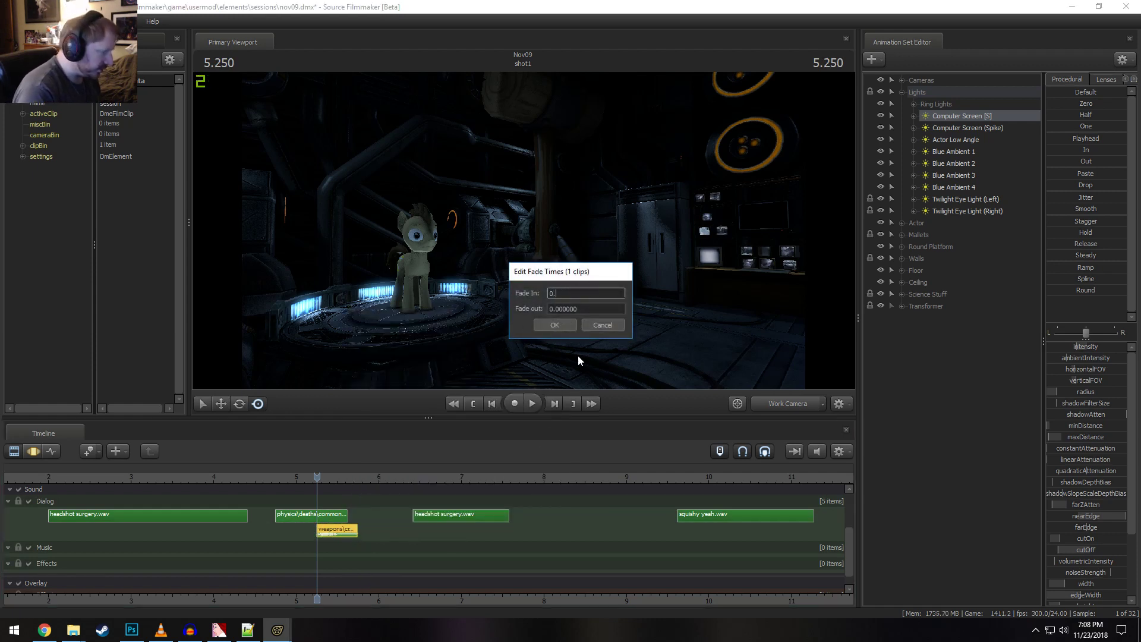
pyautogui.press('Return')
pyautogui.scroll(-2, 446, 469)
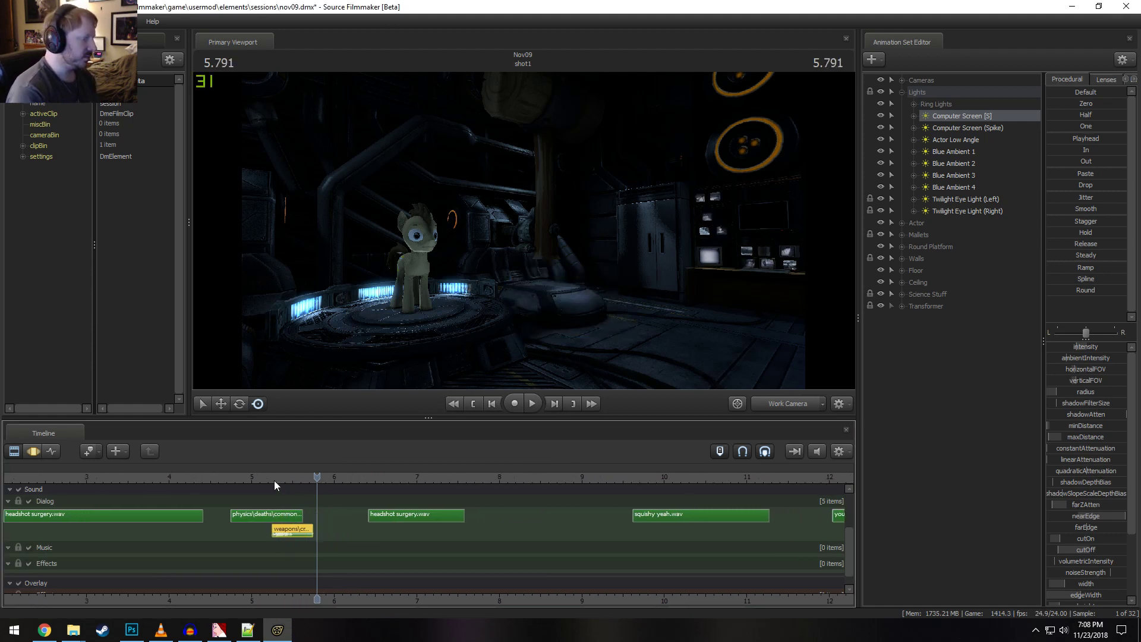
pyautogui.moveTo(260, 478)
pyautogui.mouseDown()
pyautogui.moveTo(319, 476)
pyautogui.moveTo(258, 485)
pyautogui.mouseUp()
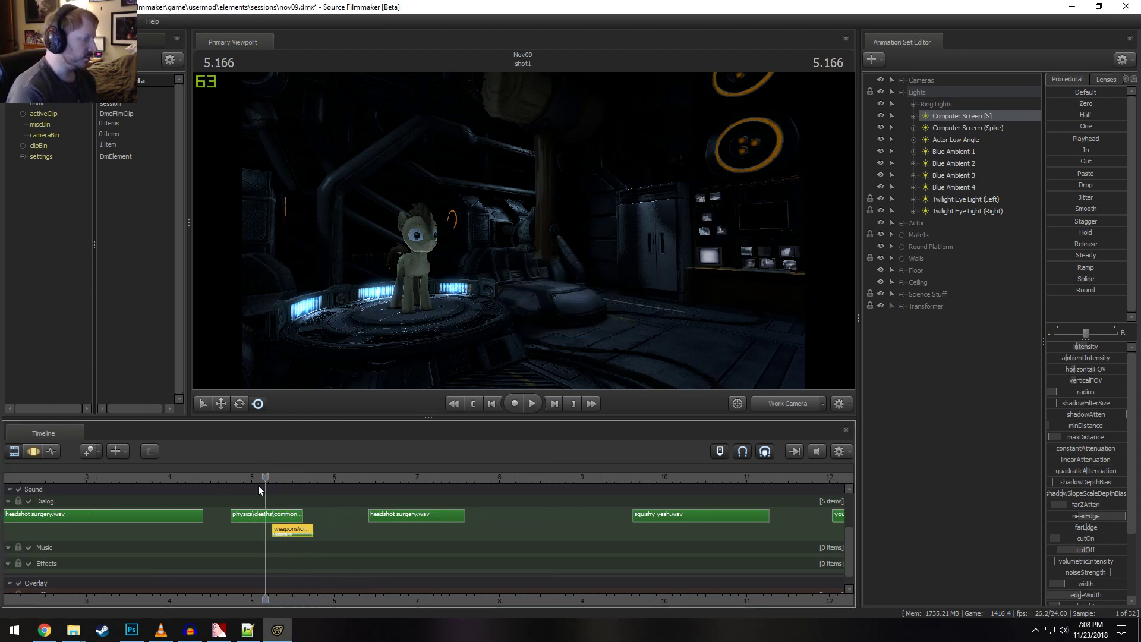
pyautogui.press('space')
# Move the whip clip to start at about 4.6 seconds, just ahead of the body impact, and play the section
pyautogui.moveTo(252, 534); pyautogui.dragTo(197, 535)
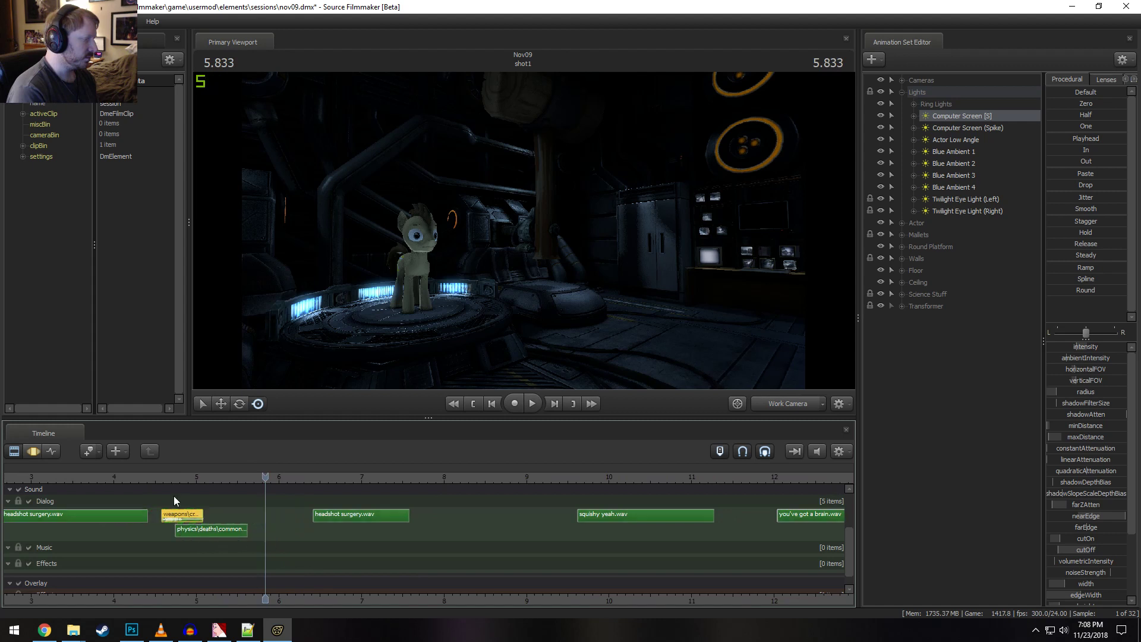
pyautogui.click(151, 476)
pyautogui.press('space')
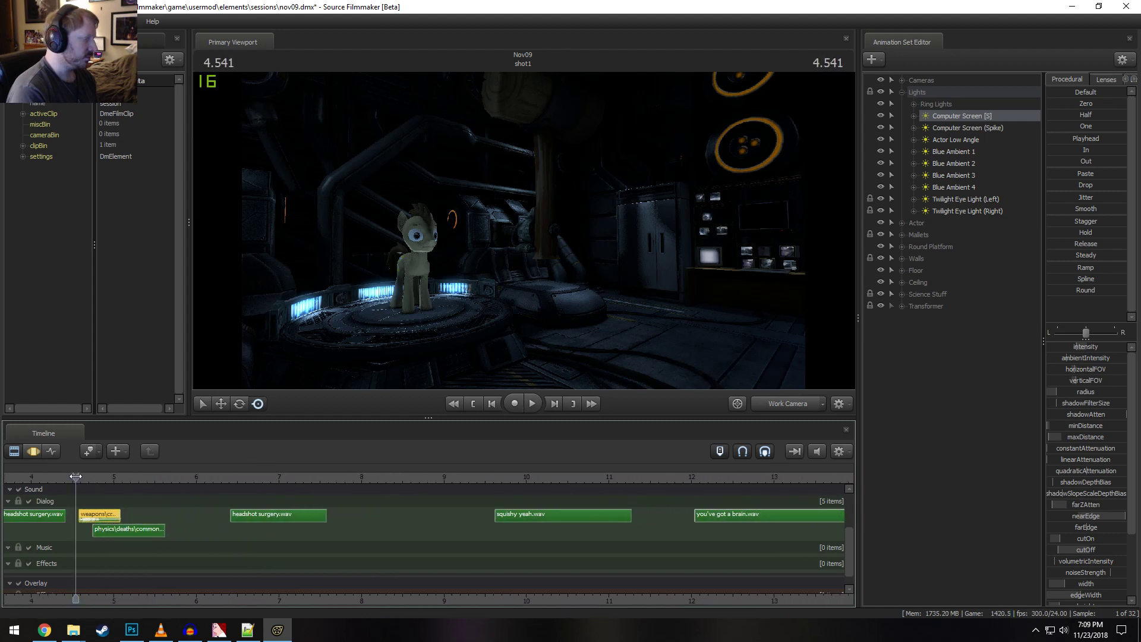
# Replay the whip and body impact sounds several times from about 4.5 seconds to check their timing
pyautogui.click(76, 476)
pyautogui.moveTo(108, 597); pyautogui.dragTo(404, 561, button='middle')
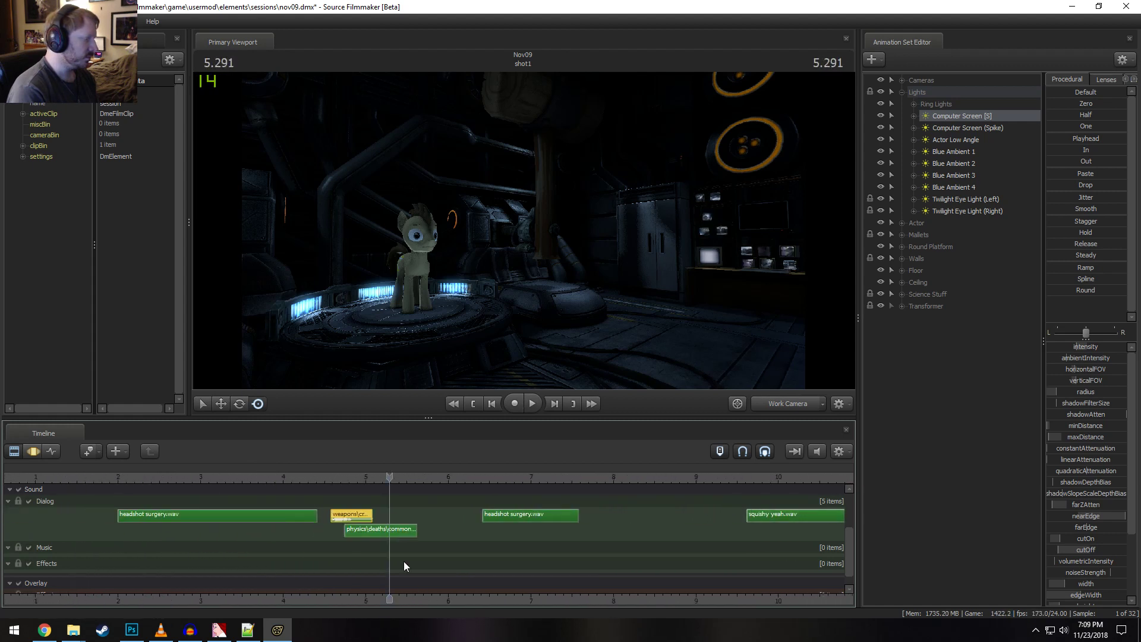
pyautogui.click(326, 477)
pyautogui.press('space')
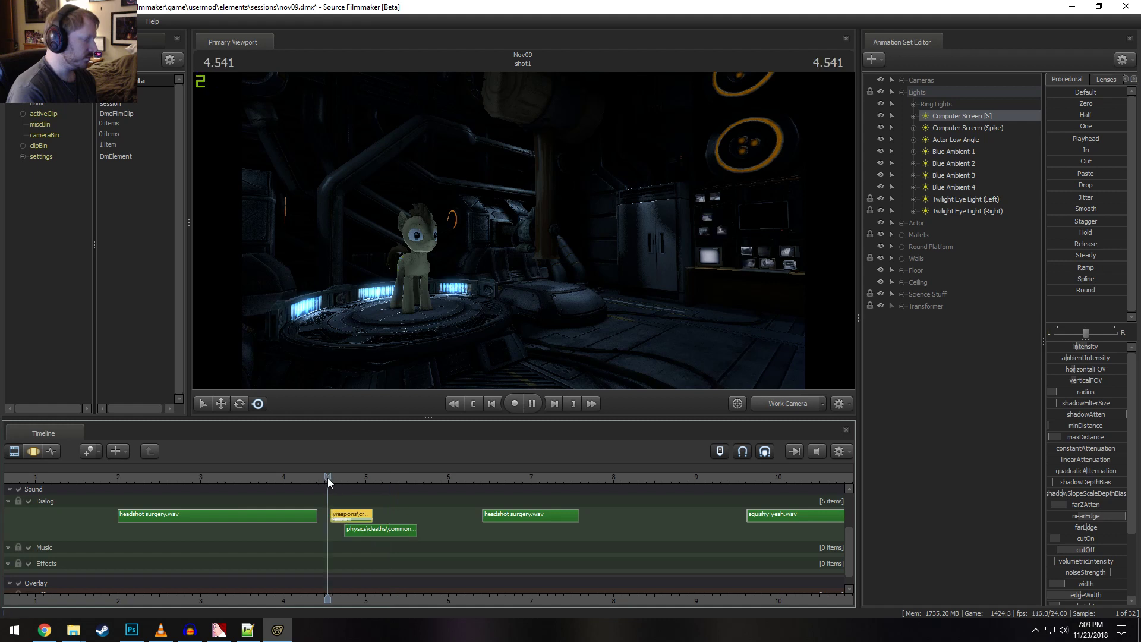
pyautogui.click(266, 477)
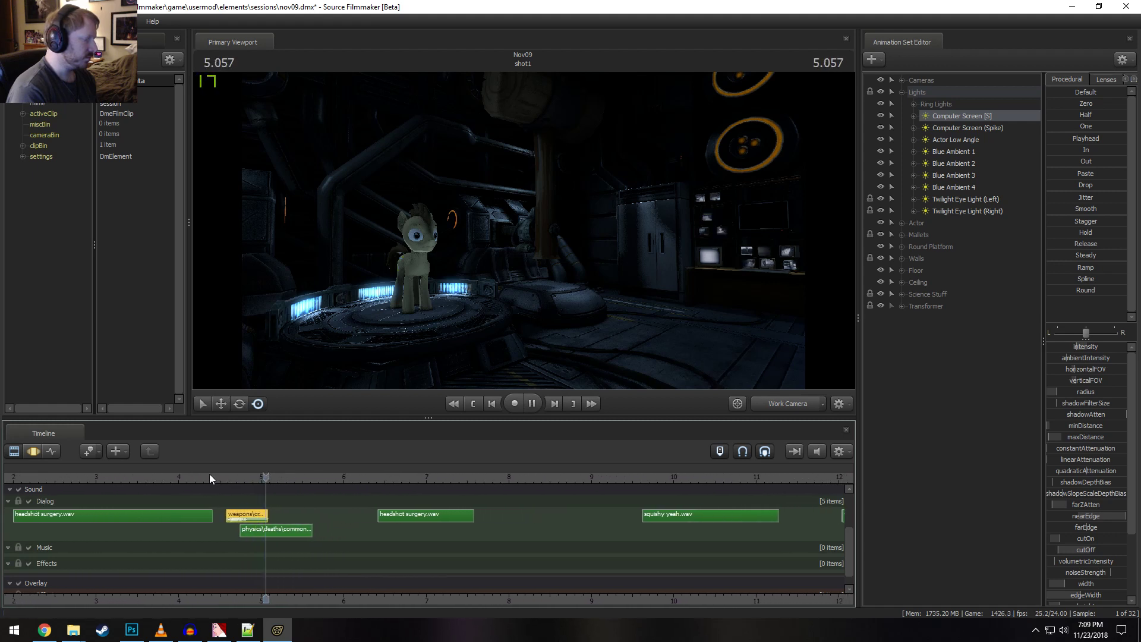
pyautogui.click(84, 478)
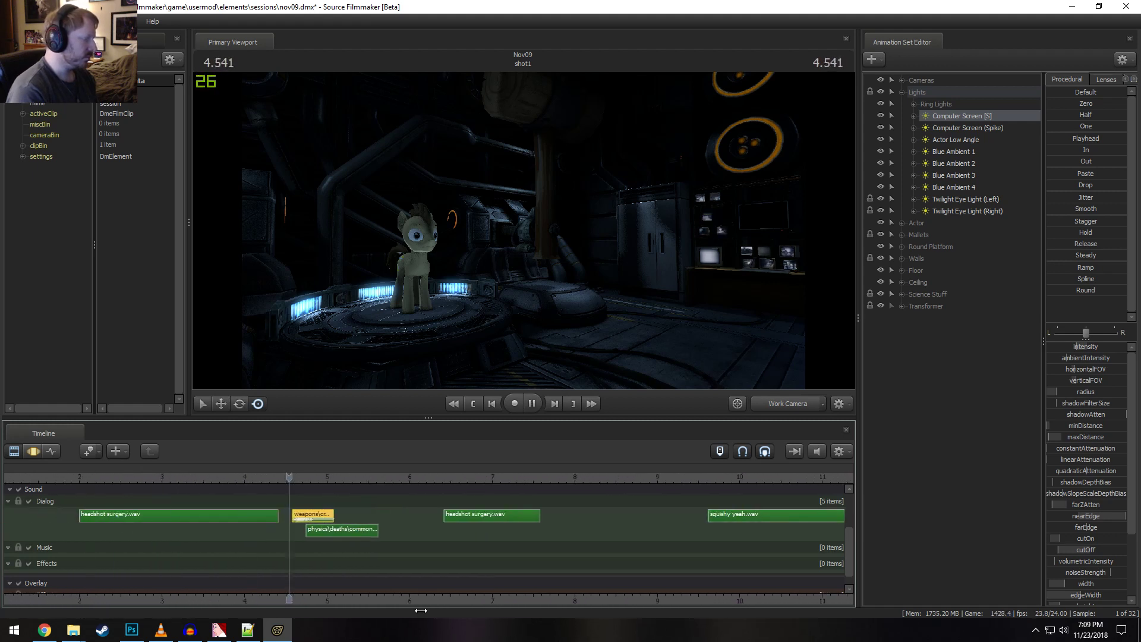
pyautogui.click(298, 478)
pyautogui.press('space')
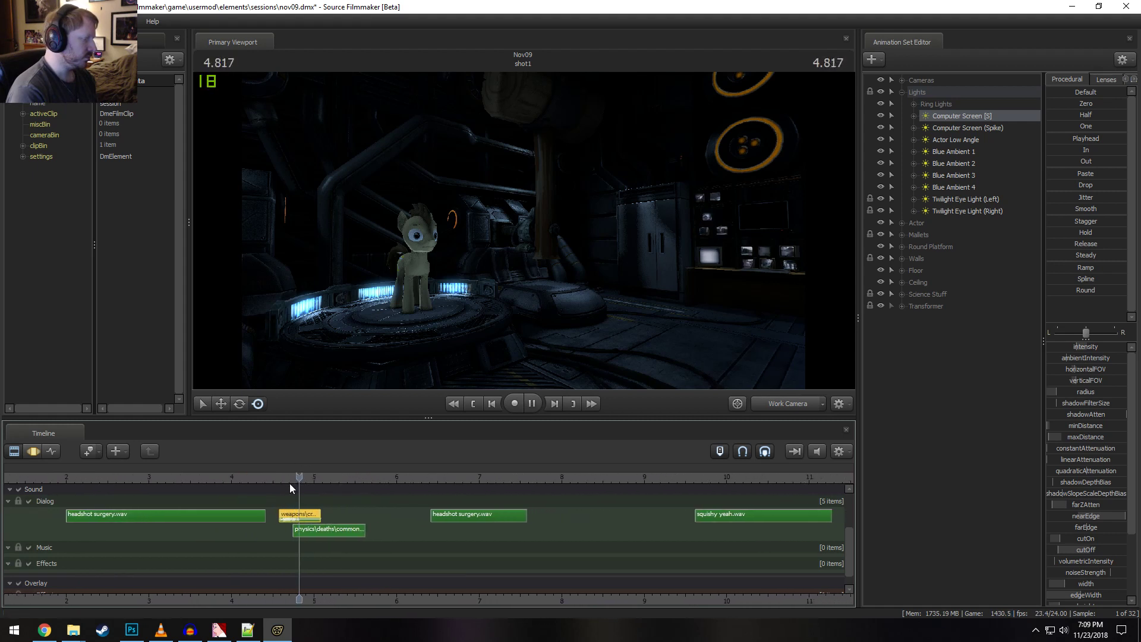
# Change the whip clip's volume and replay the whip and body impact sounds from about 4.5 seconds
pyautogui.rightClick(233, 515)
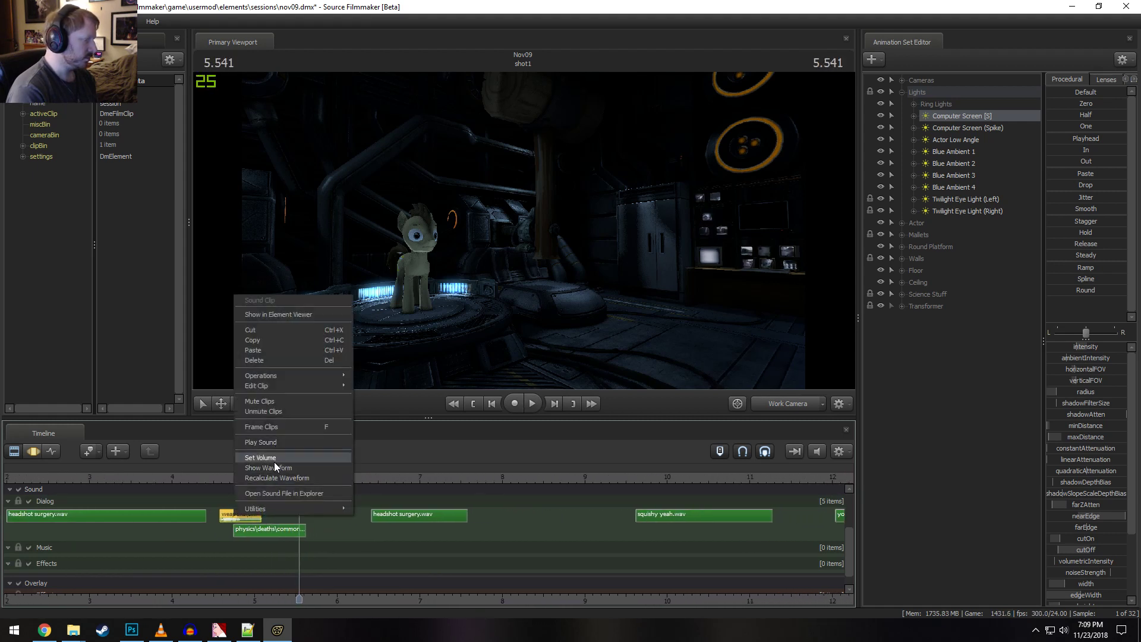
pyautogui.click(273, 458)
pyautogui.write('0.')
pyautogui.press('Return')
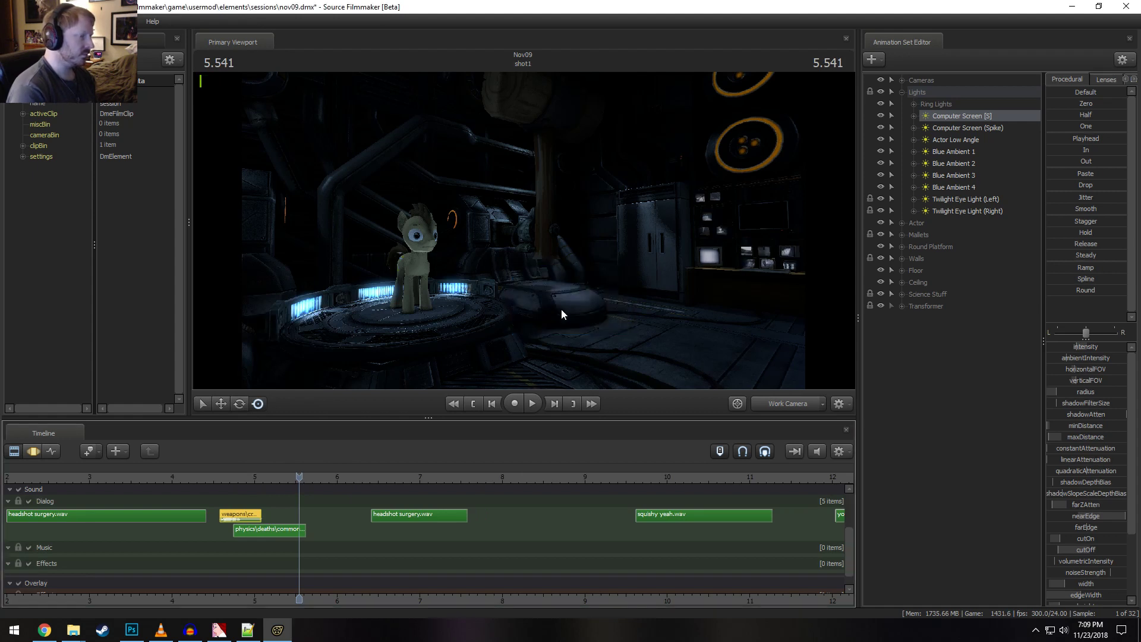
pyautogui.click(212, 477)
pyautogui.press('space')
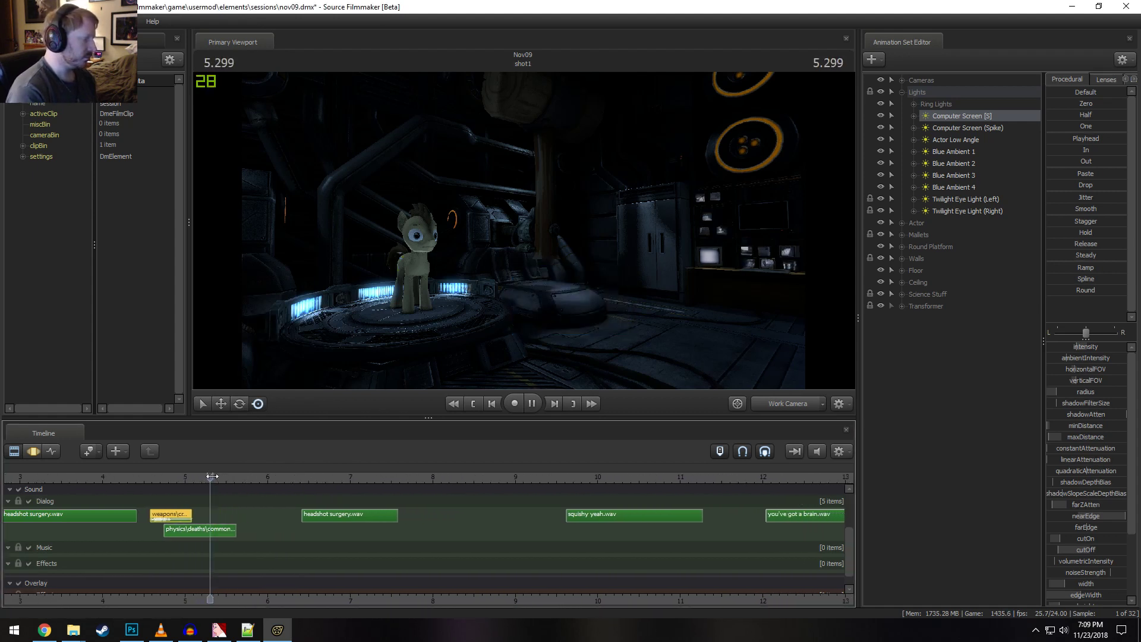
pyautogui.click(121, 477)
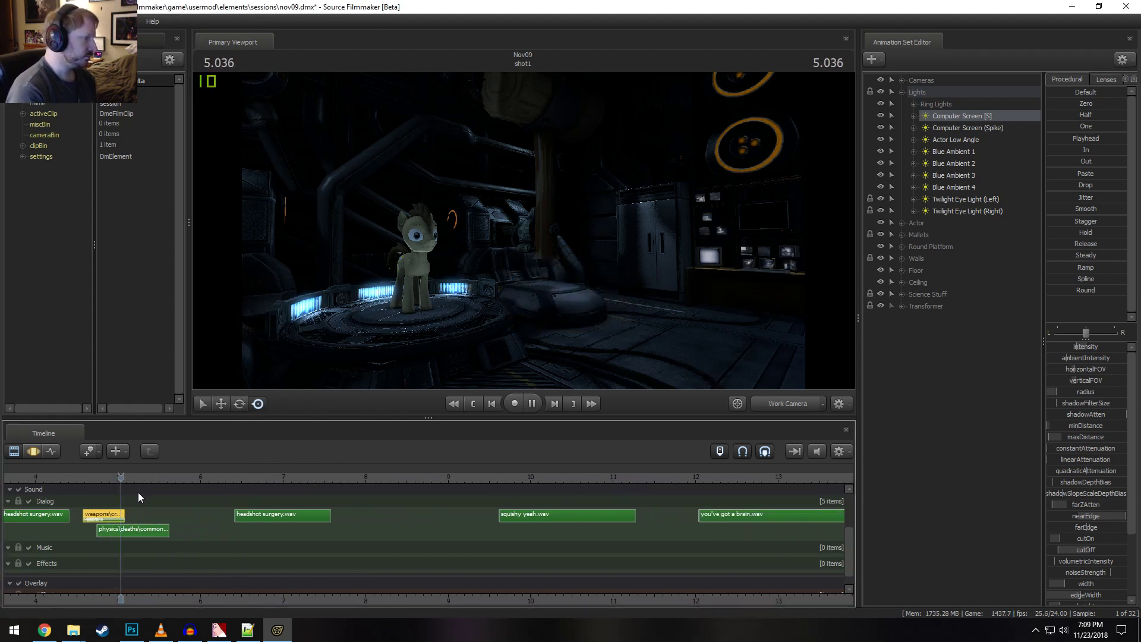
pyautogui.press('space')
pyautogui.click(36, 477)
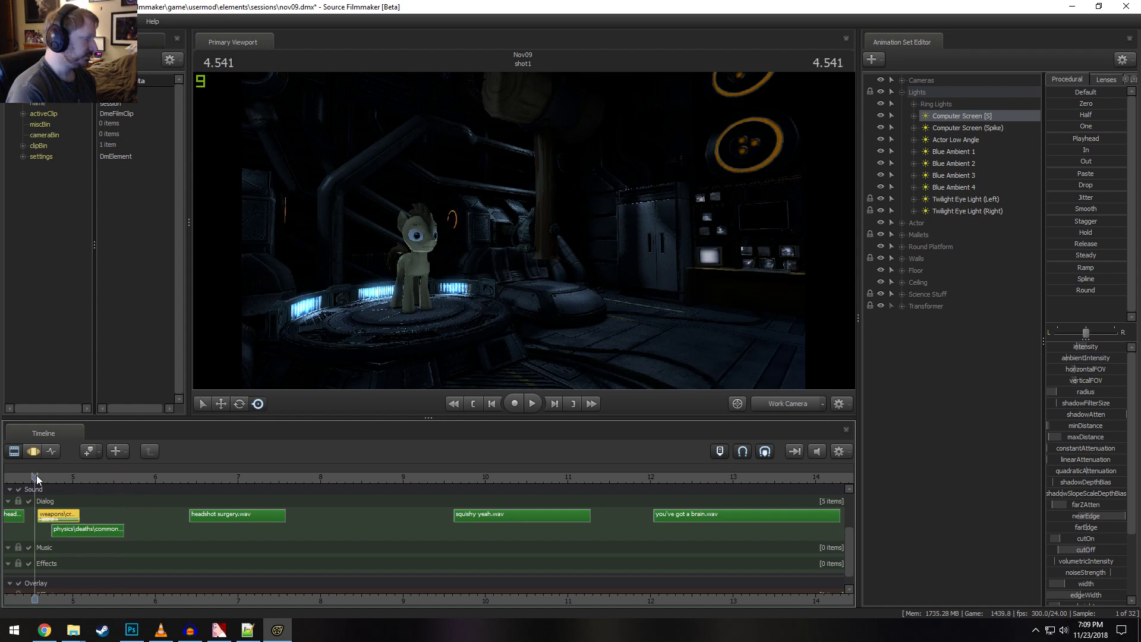
# Turn off the lighting in the primary viewport and aim the work camera at the mallets
pyautogui.rightClick(716, 327)
pyautogui.click(737, 359)
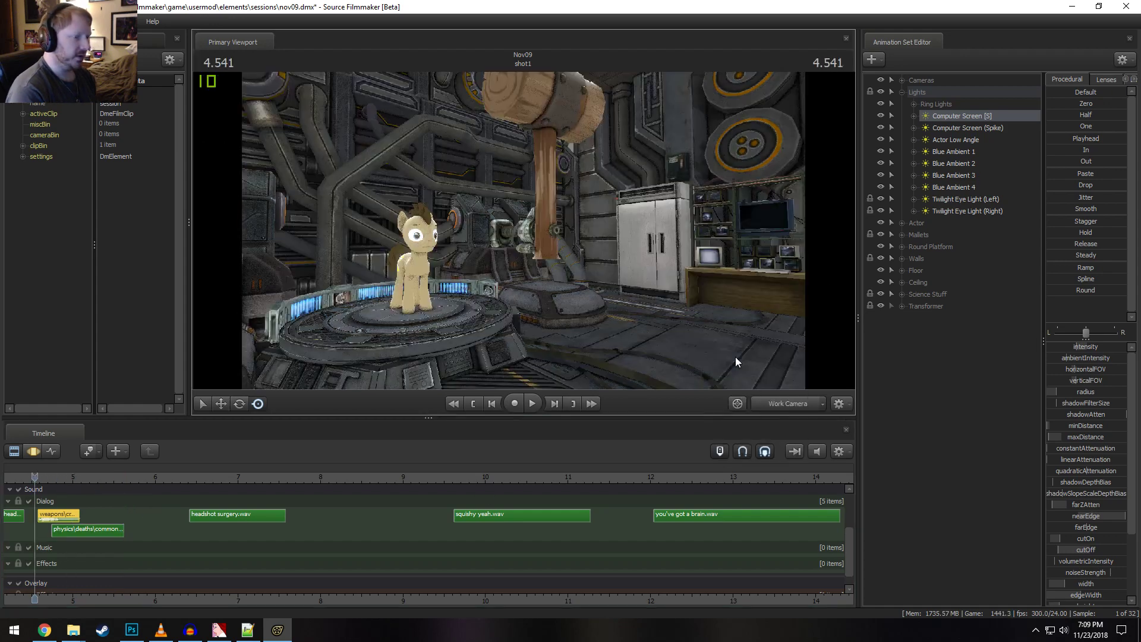
pyautogui.moveTo(711, 318); pyautogui.dragTo(756, 497)
# Select the shot1 clip and enlarge the viewport, framing the actor and Mallet 1
pyautogui.moveTo(852, 544); pyautogui.dragTo(854, 505)
pyautogui.click(158, 525)
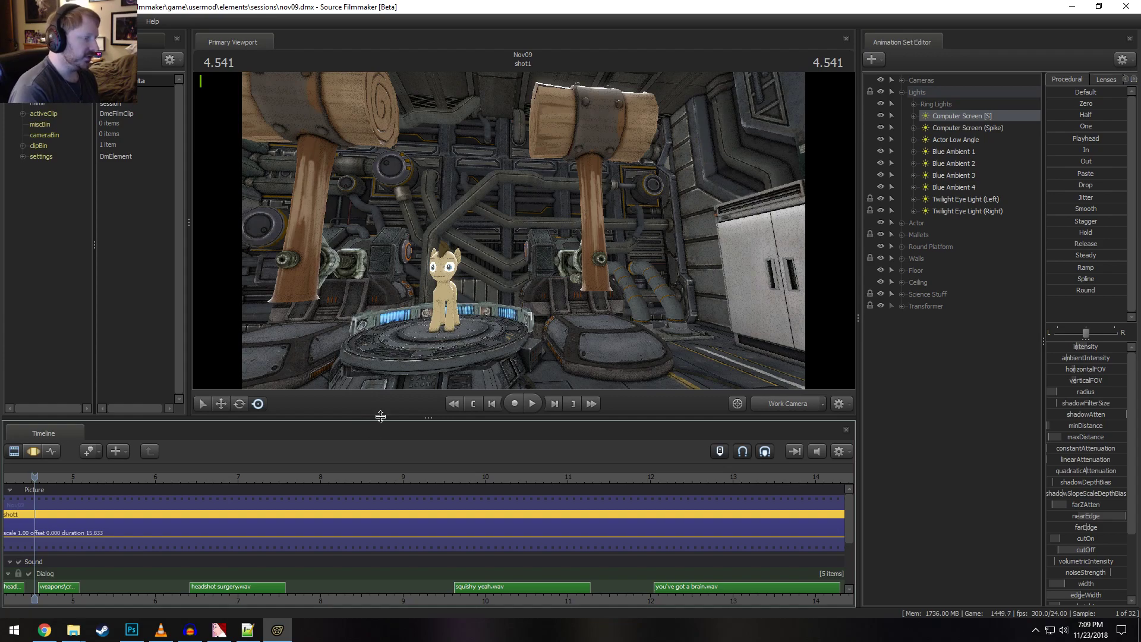
pyautogui.moveTo(382, 417); pyautogui.dragTo(386, 453)
pyautogui.moveTo(410, 345); pyautogui.dragTo(554, 249)
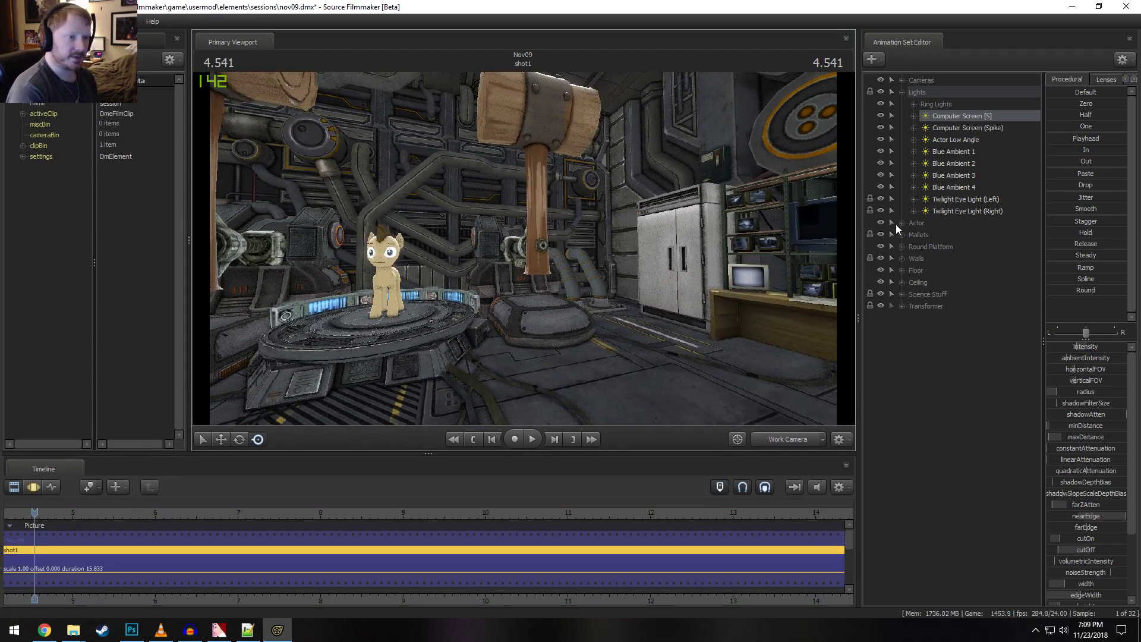
# Expand Mallet 1's Mallet Swing Base 1 for motion editing and select its KeyArm control
pyautogui.click(901, 235)
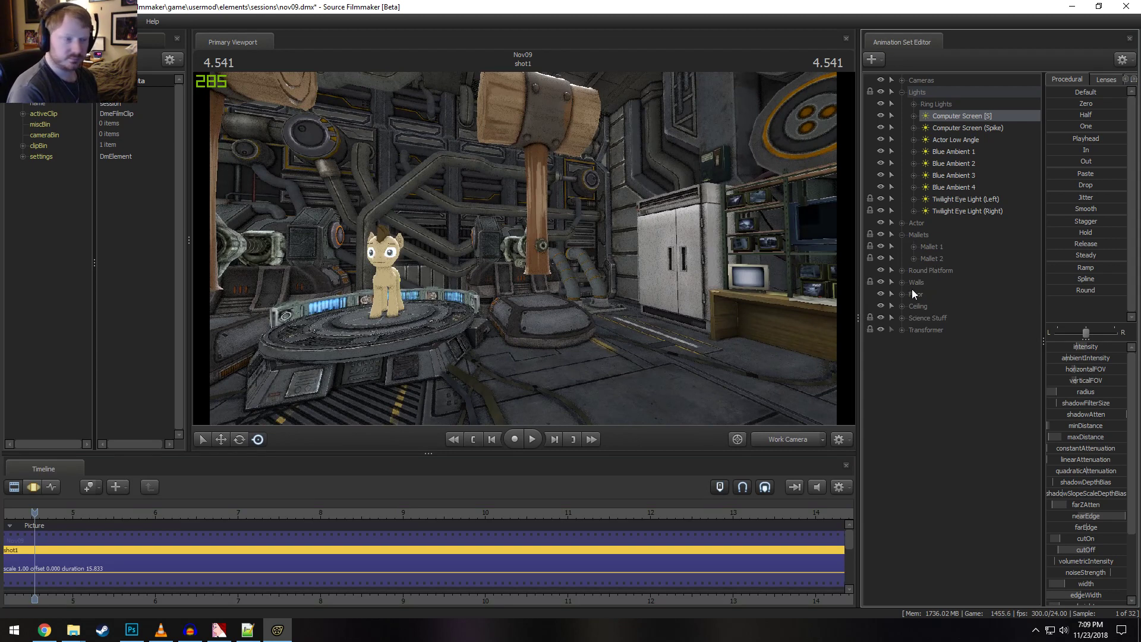
pyautogui.click(913, 258)
pyautogui.click(914, 259)
pyautogui.click(914, 246)
pyautogui.click(953, 283)
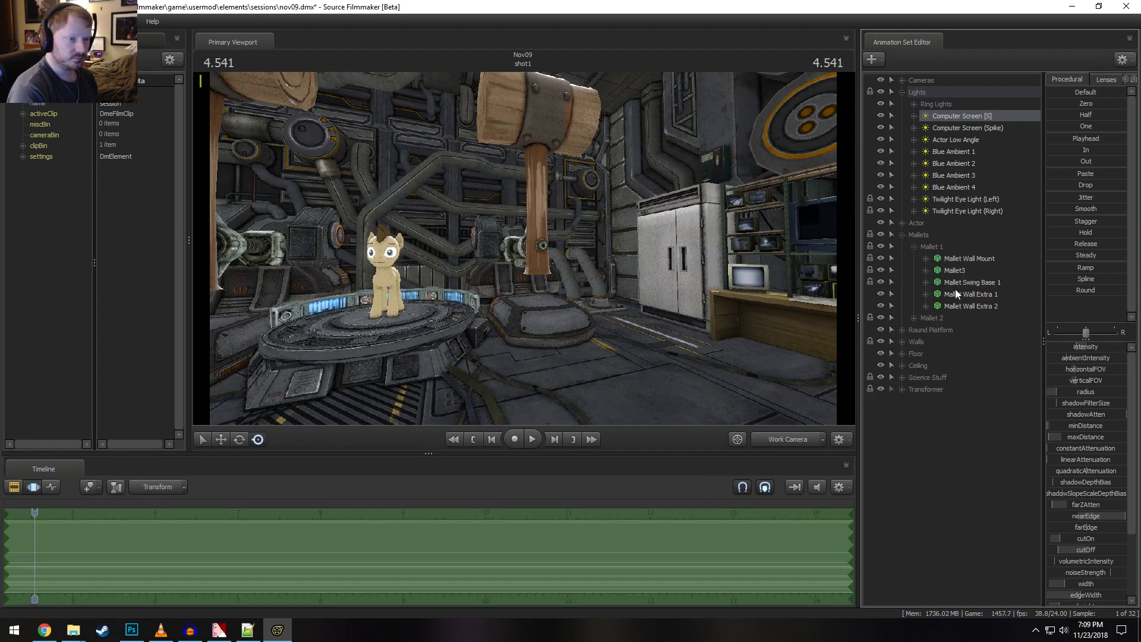
pyautogui.click(925, 282)
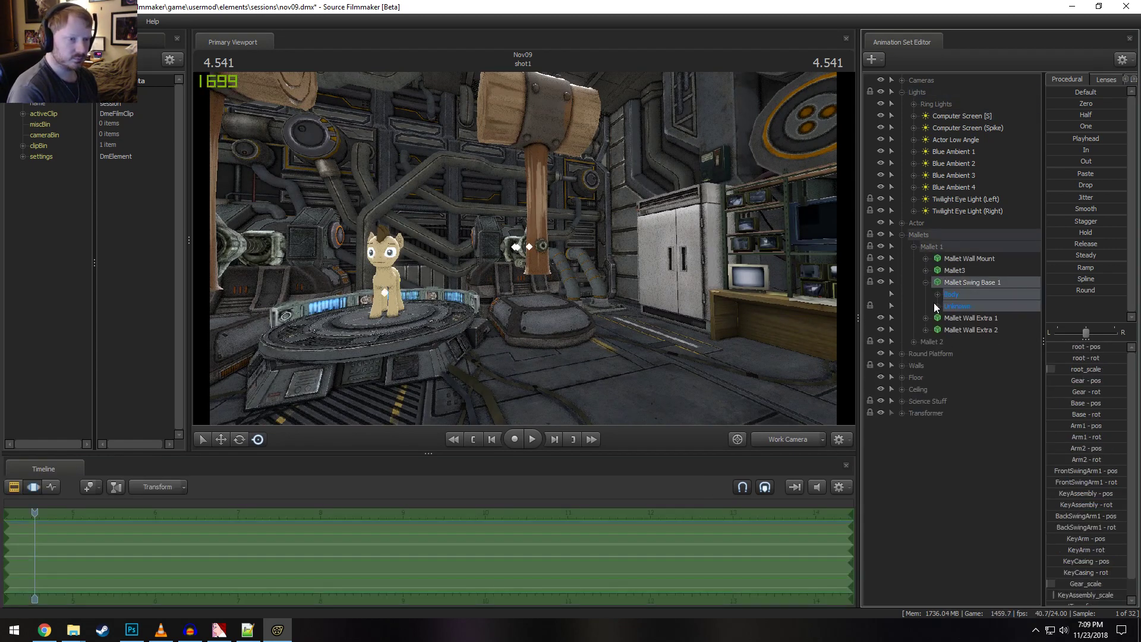
pyautogui.click(937, 306)
pyautogui.click(978, 402)
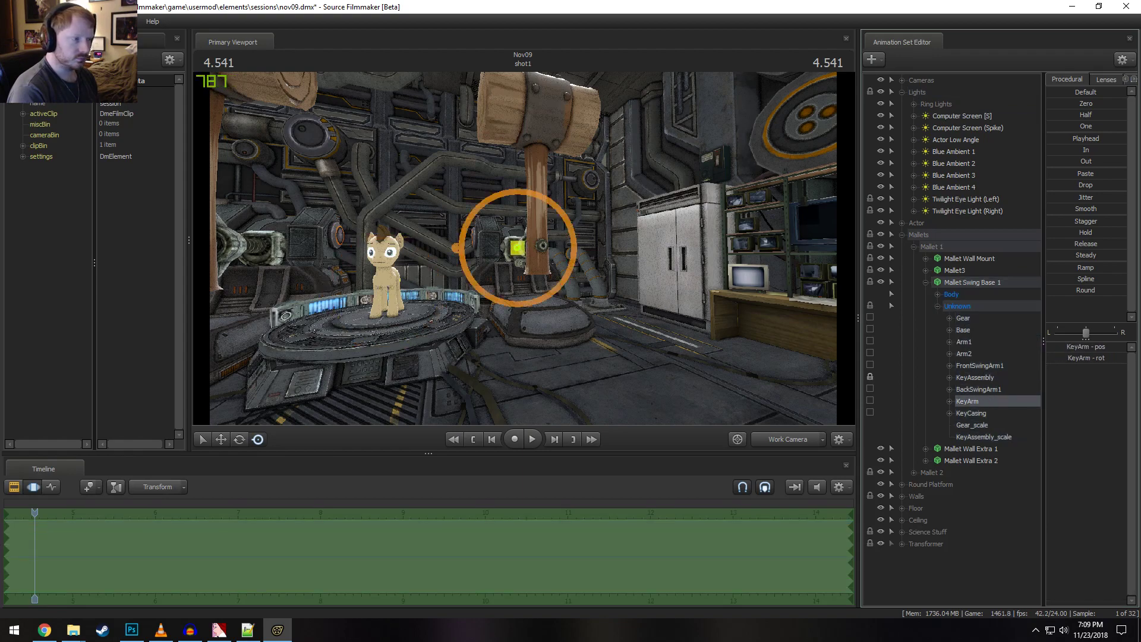
# Set KeyArm's time selection to run from 5 seconds to the shot's end and place the playhead at 5.333 seconds
pyautogui.moveTo(455, 344); pyautogui.dragTo(416, 352)
pyautogui.keyDown('shift'); pyautogui.moveTo(70, 528); pyautogui.dragTo(854, 547); pyautogui.keyUp('shift')
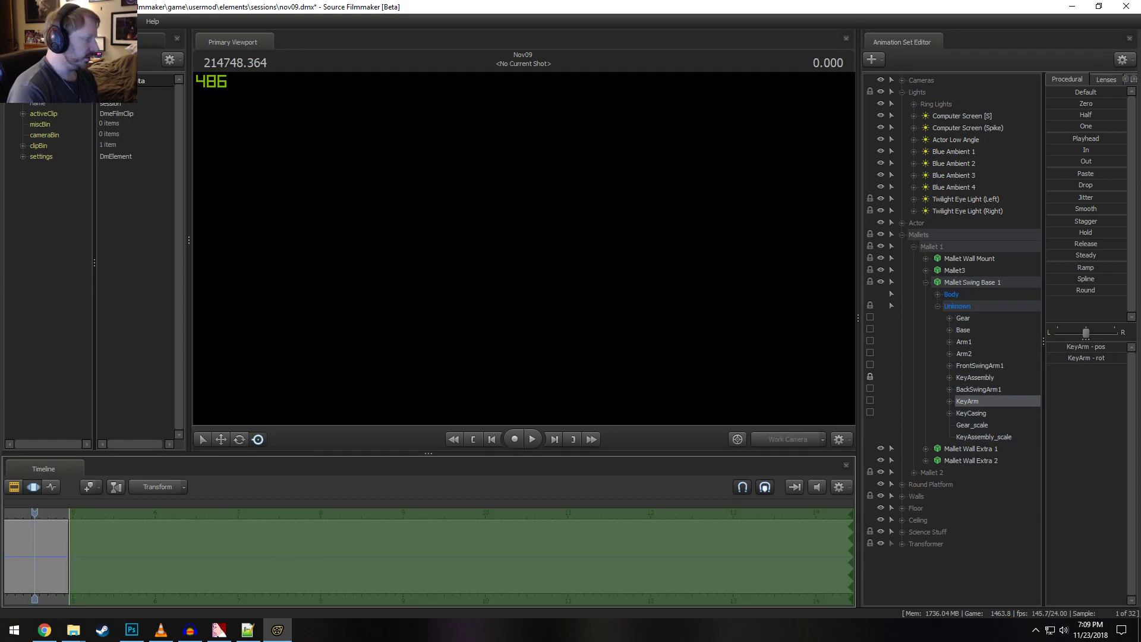
pyautogui.moveTo(536, 526); pyautogui.dragTo(758, 517, button='middle')
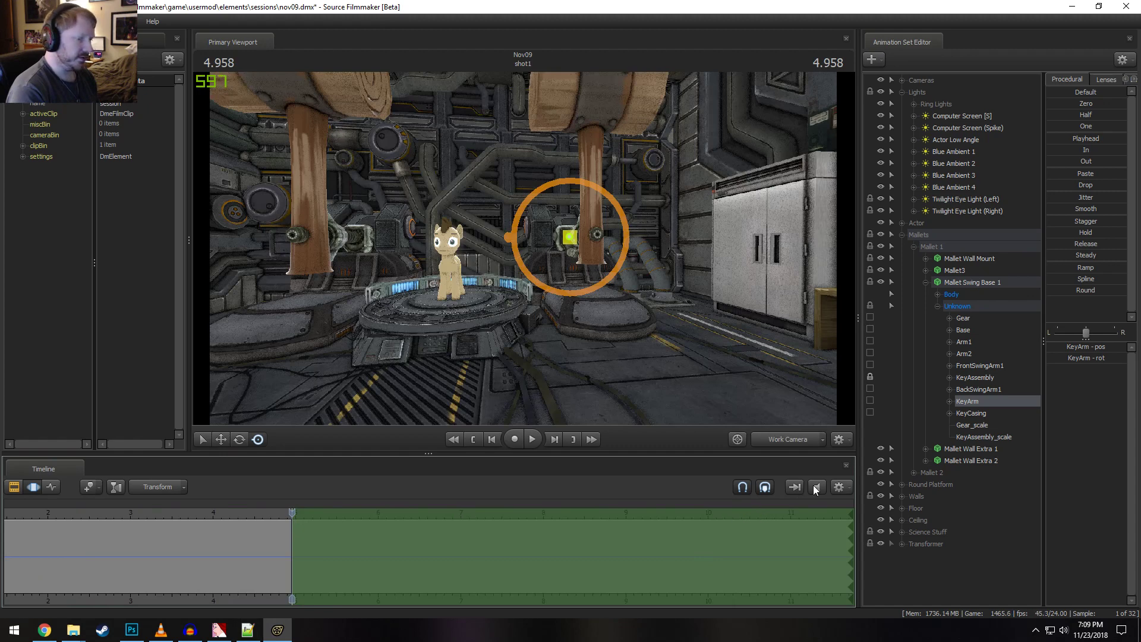
pyautogui.moveTo(295, 538); pyautogui.dragTo(349, 512)
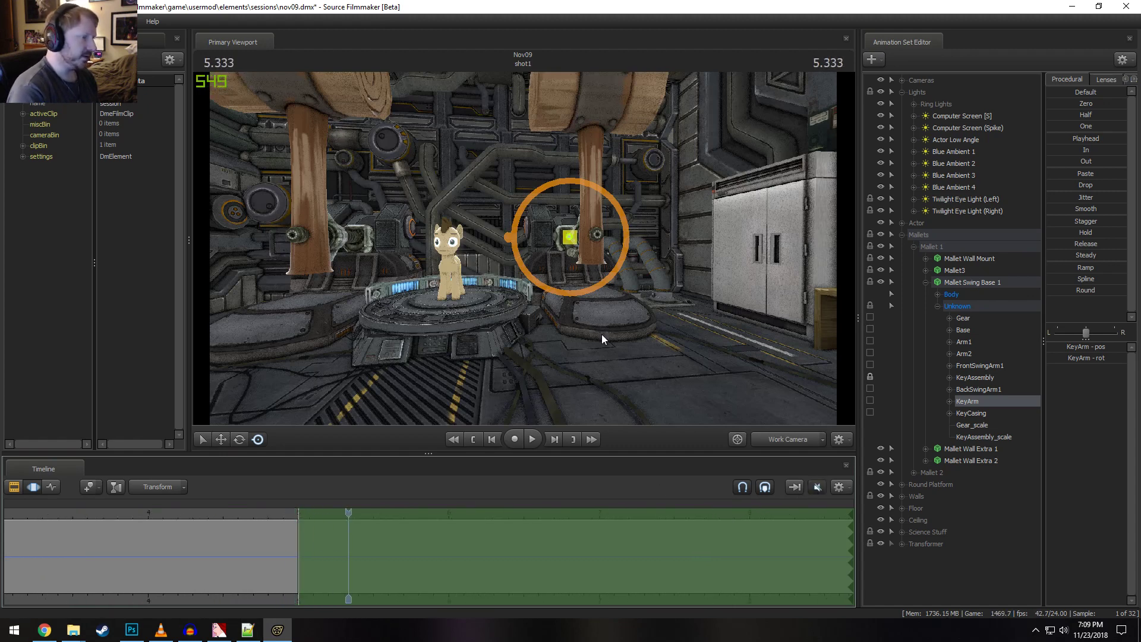
# Rotate KeyArm so Mallet 1 swings down onto the actor on the round platform
pyautogui.press('e')
pyautogui.moveTo(595, 278); pyautogui.dragTo(524, 248)
pyautogui.press('w')
pyautogui.moveTo(596, 227); pyautogui.dragTo(524, 248)
pyautogui.press('Return')
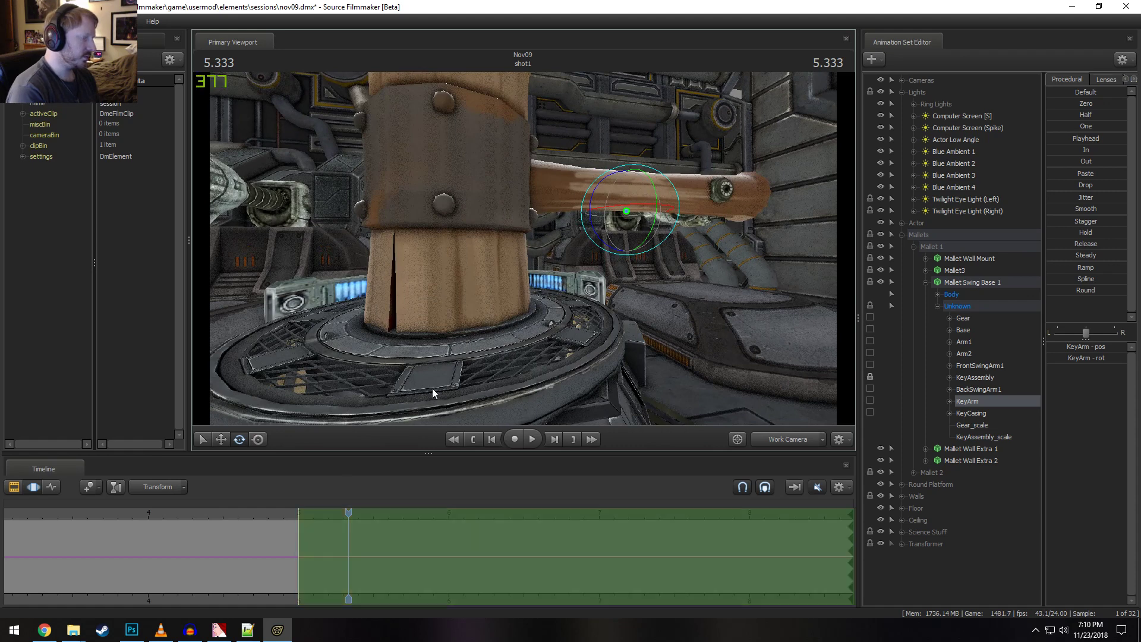
# Shape the mallet's swing to run from about 4.8 to 5.1 seconds and play it back
pyautogui.moveTo(257, 544)
pyautogui.mouseDown()
pyautogui.moveTo(324, 545)
pyautogui.moveTo(279, 544)
pyautogui.moveTo(313, 555)
pyautogui.moveTo(285, 533)
pyautogui.moveTo(306, 533)
pyautogui.moveTo(275, 533)
pyautogui.mouseUp()
pyautogui.scroll(-1, 291, 534)
pyautogui.click(531, 439)
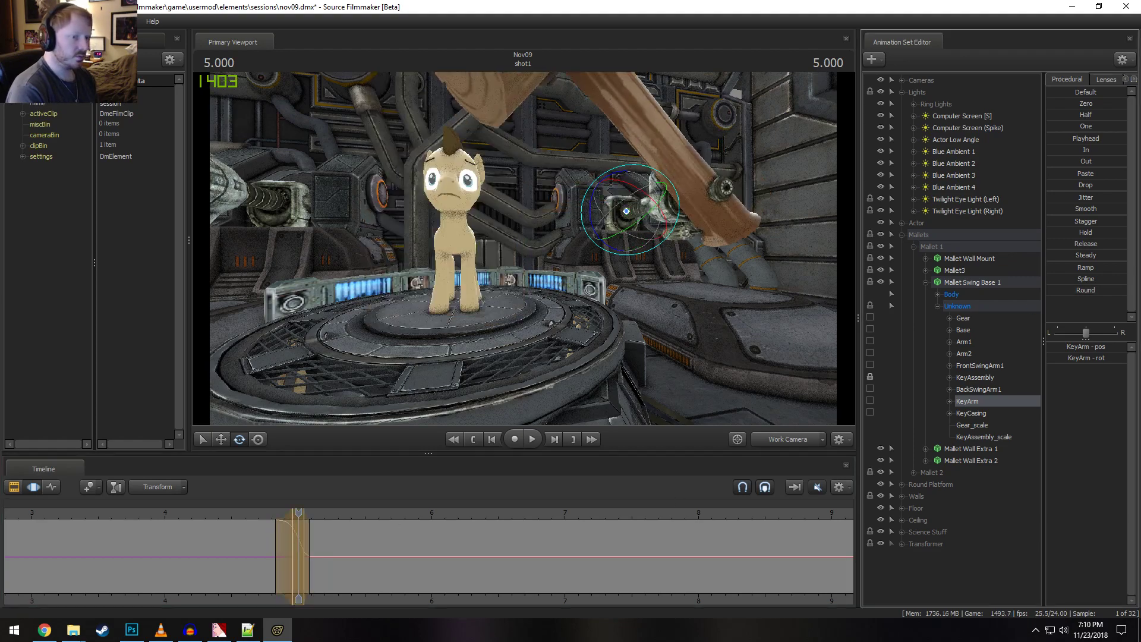
pyautogui.press('space')
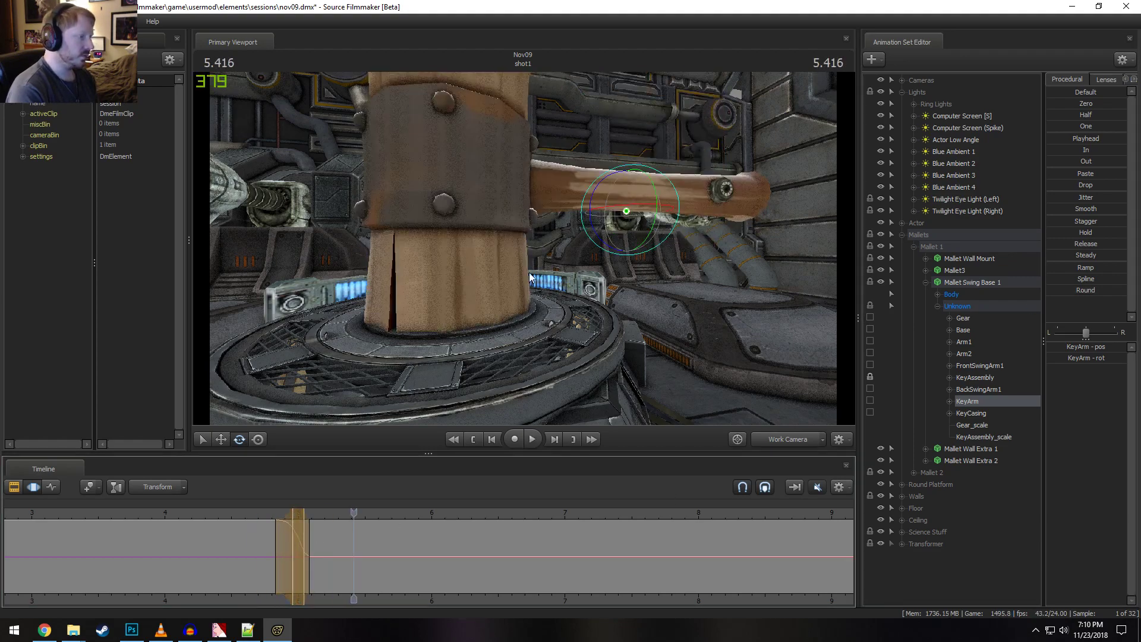
pyautogui.press('s')
pyautogui.moveTo(531, 274); pyautogui.dragTo(531, 244)
pyautogui.click(271, 521)
pyautogui.press('space')
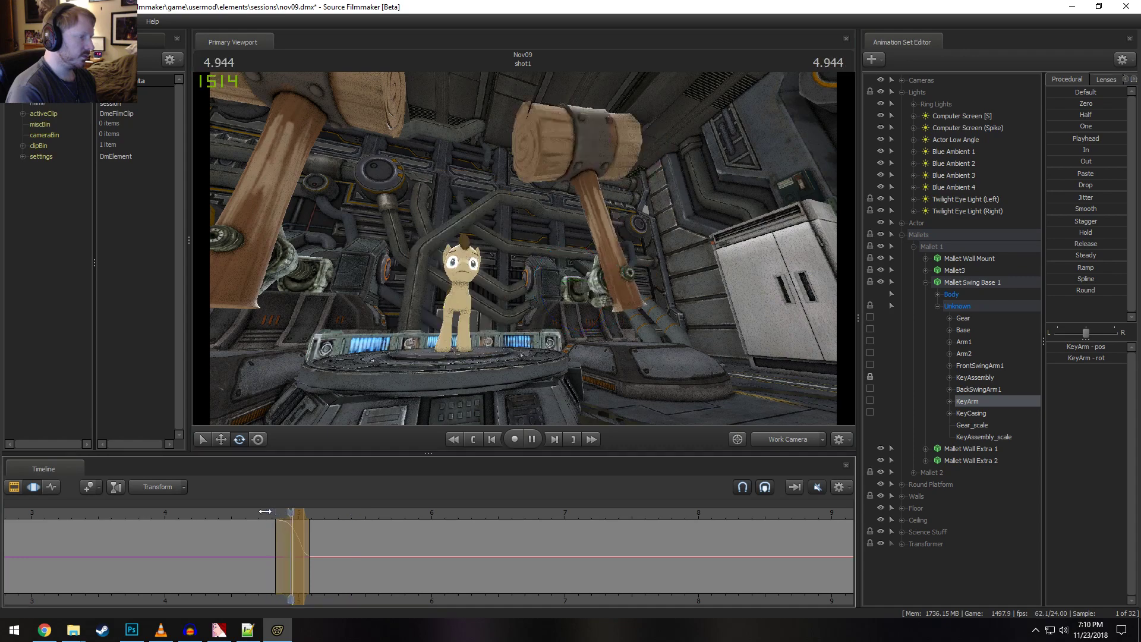
pyautogui.press('space')
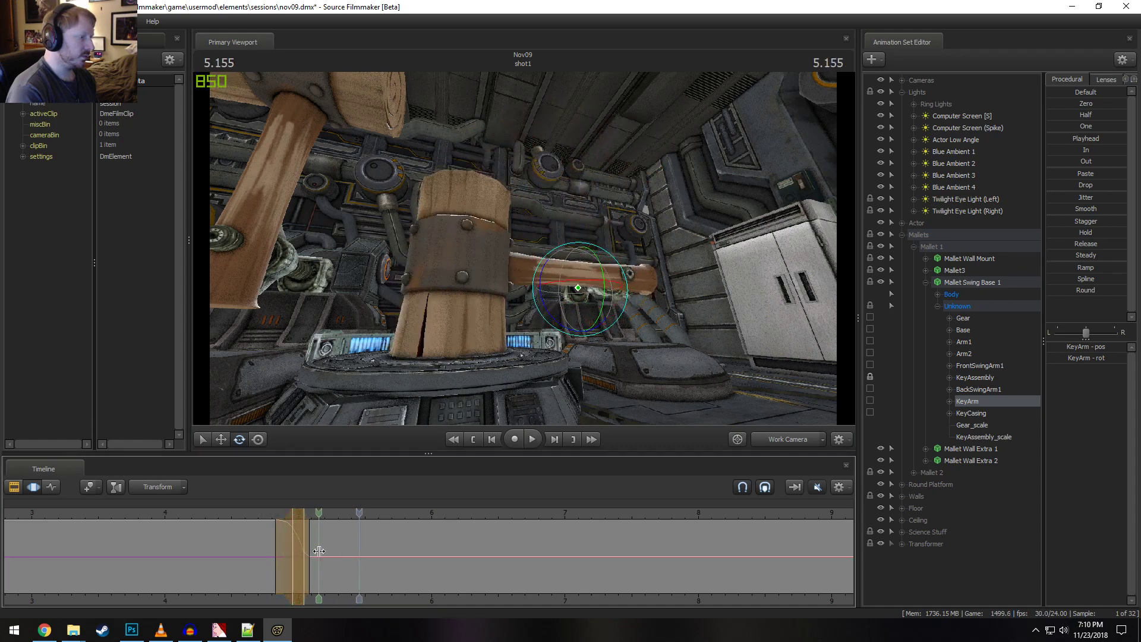
# Start the swing's falloff slightly earlier, just before 4.8 seconds, and replay the mallet hit
pyautogui.click(255, 522)
pyautogui.press('space')
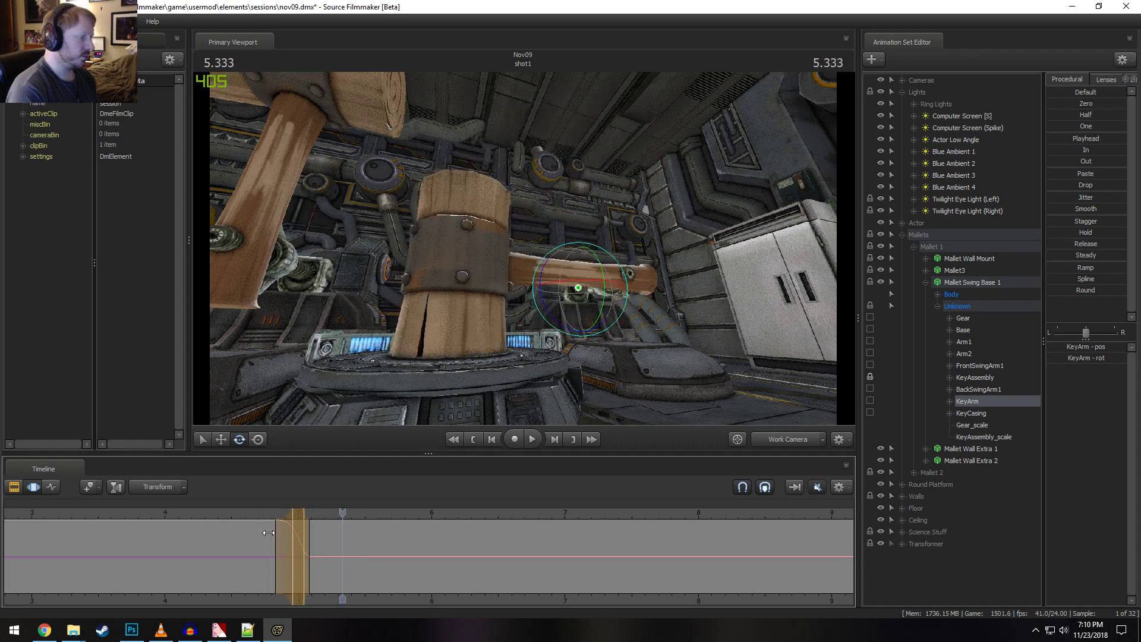
pyautogui.click(237, 514)
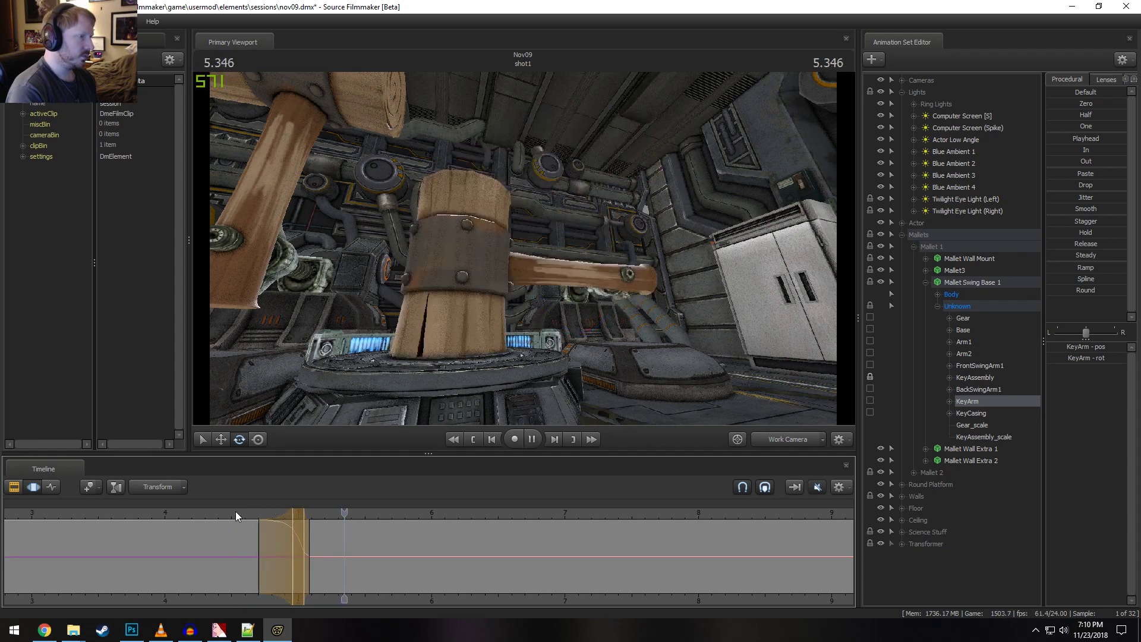
pyautogui.press('space')
pyautogui.press('space')
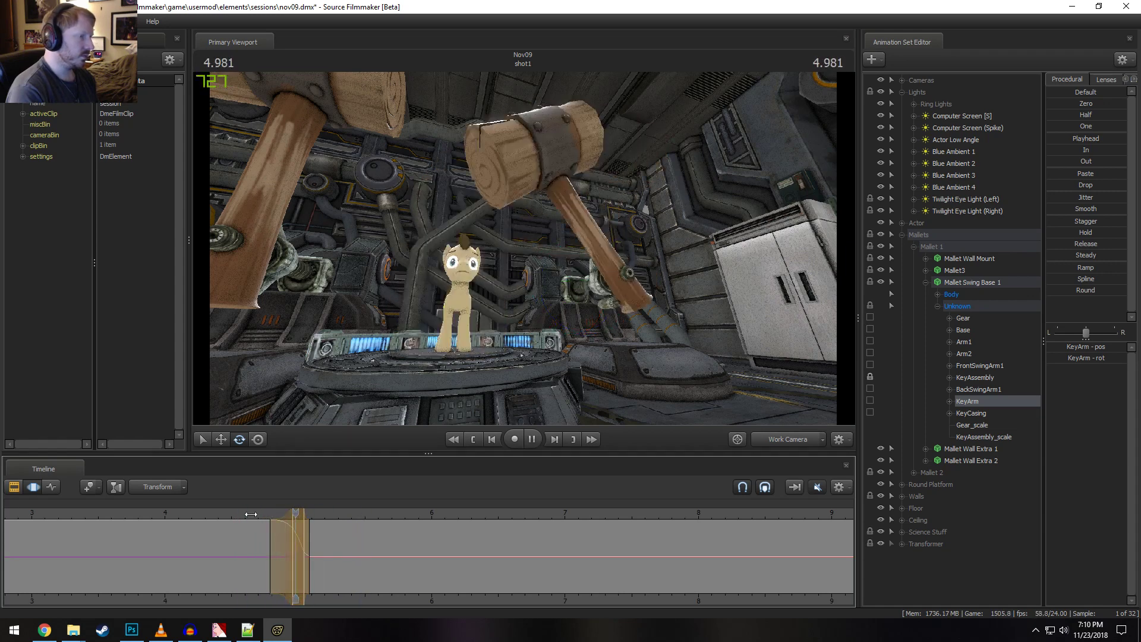
pyautogui.press('space')
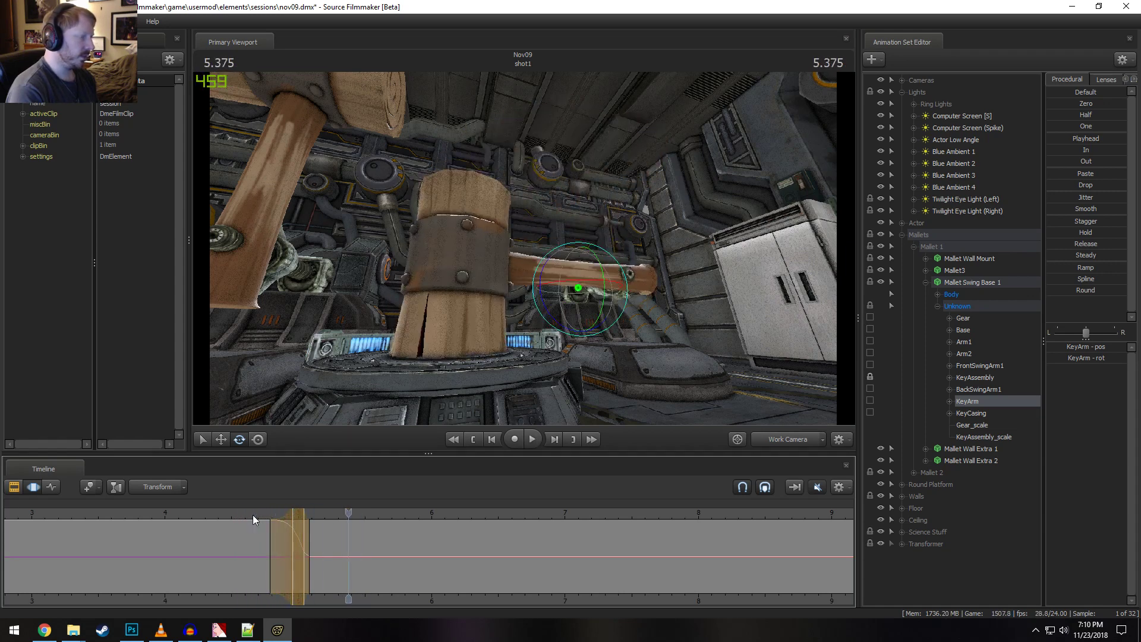
# Time-select from about 5.0 to 5.5 seconds, rotate KeyArm up slightly for a small rebound and play it
pyautogui.moveTo(297, 555); pyautogui.dragTo(323, 555)
pyautogui.click(310, 557)
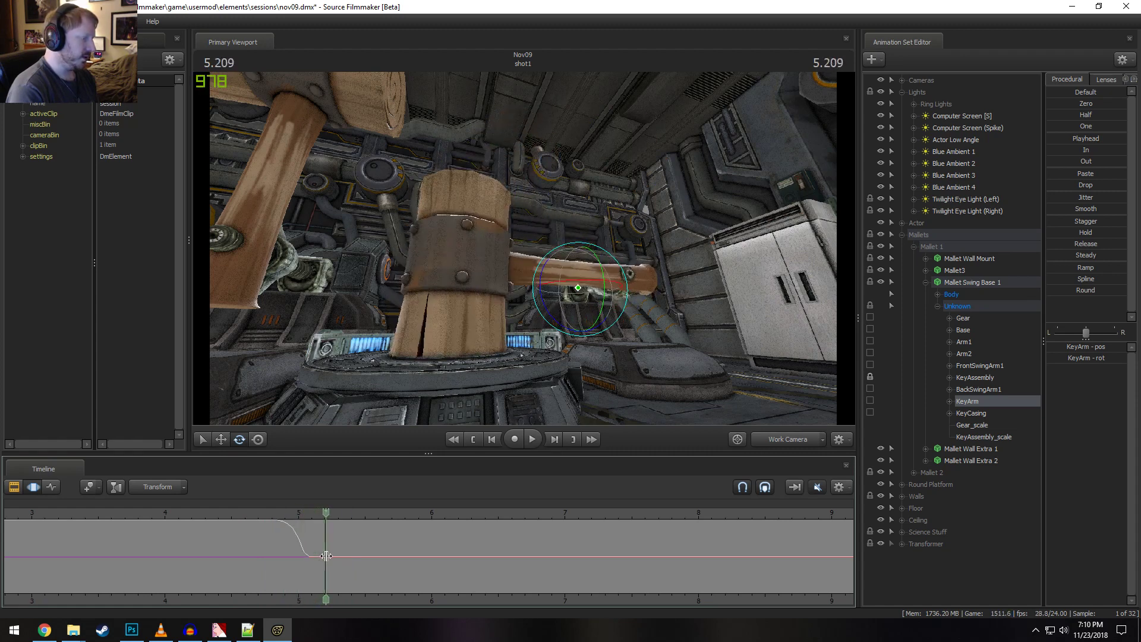
pyautogui.click(324, 556)
pyautogui.click(360, 554)
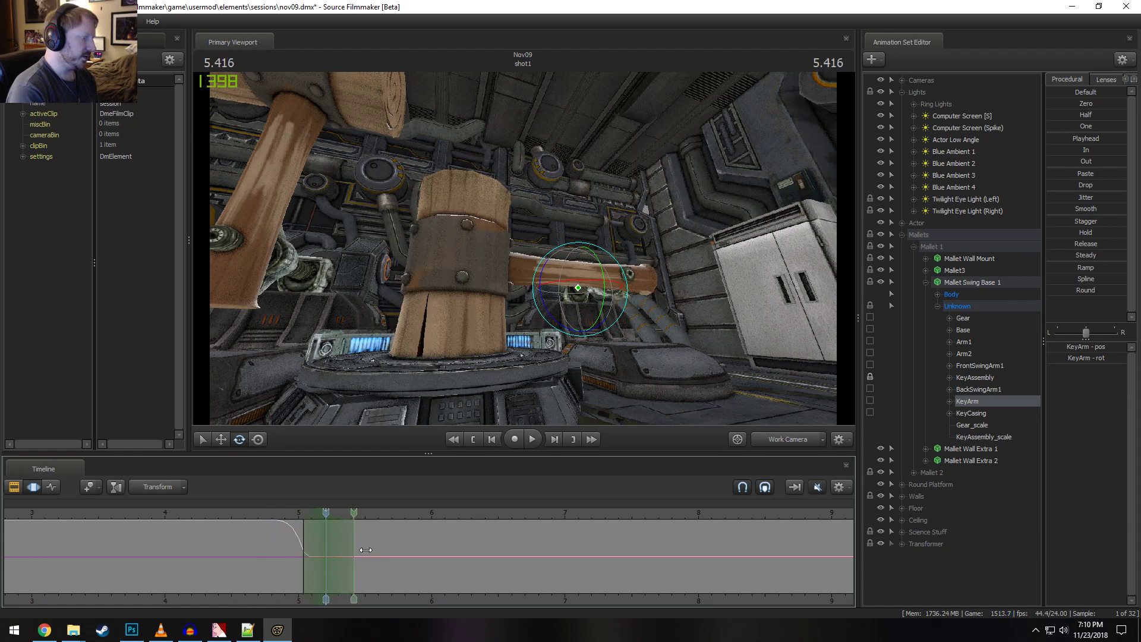
pyautogui.moveTo(511, 256); pyautogui.dragTo(523, 249)
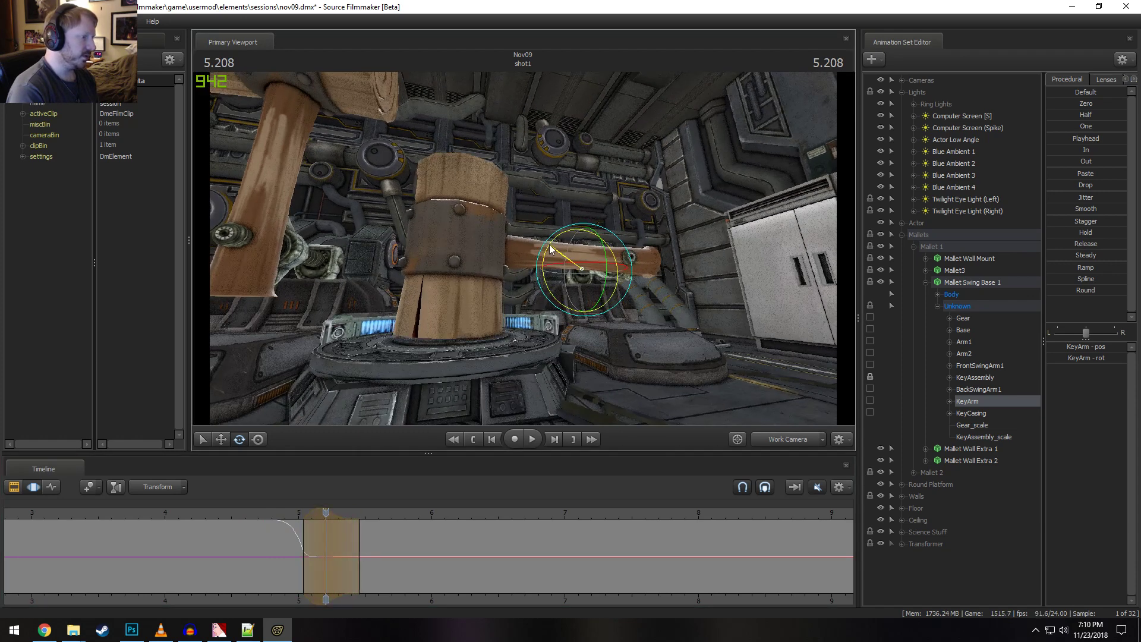
pyautogui.press('space')
pyautogui.press('space')
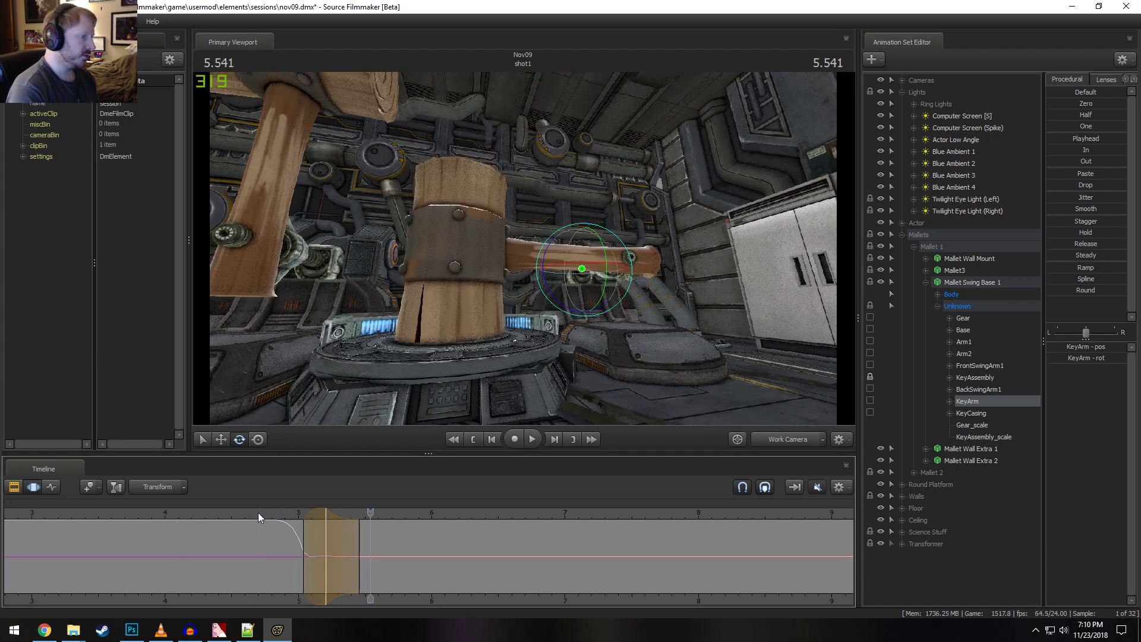
# Shorten the rebound so it ends at about 5.3 seconds and replay the mallet hit from another camera angle
pyautogui.moveTo(355, 535); pyautogui.dragTo(348, 535)
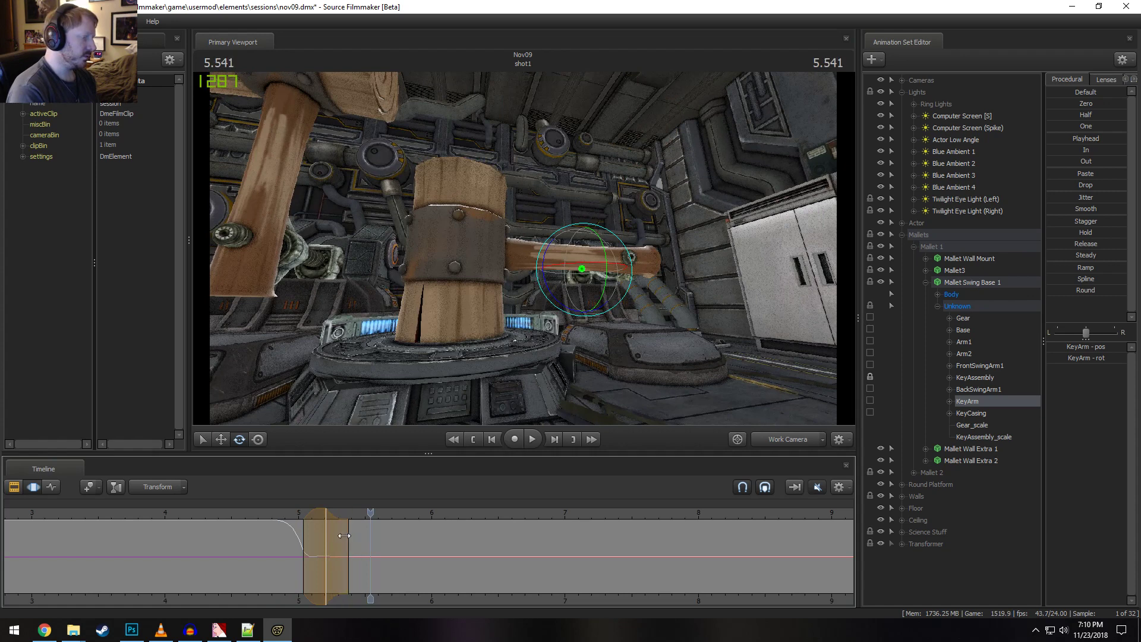
pyautogui.press('space')
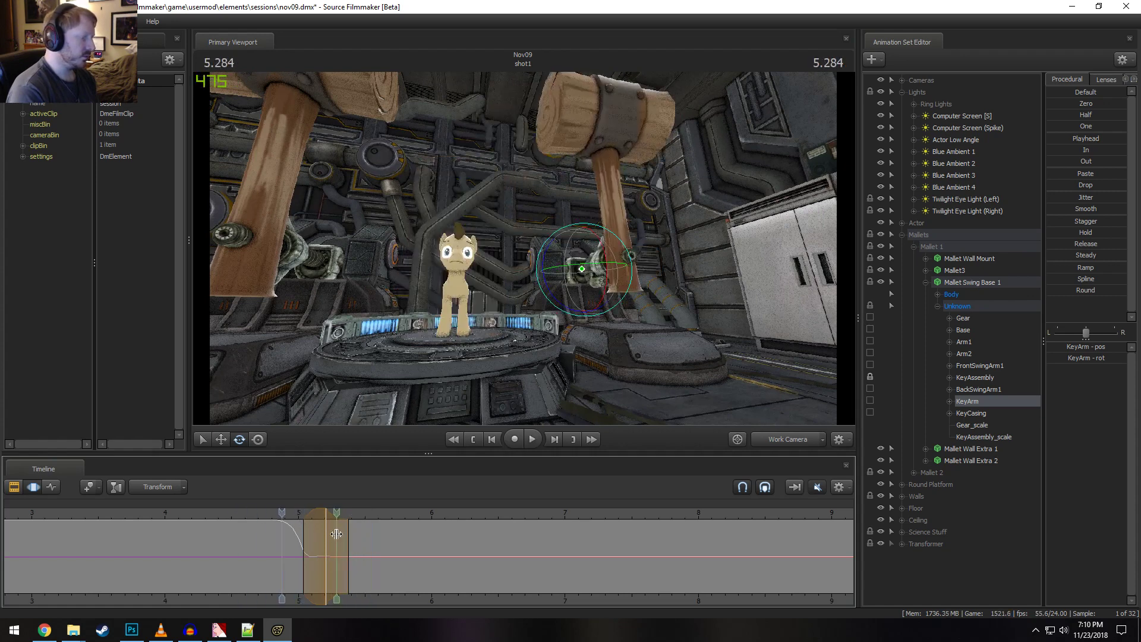
pyautogui.press('space')
pyautogui.press('space')
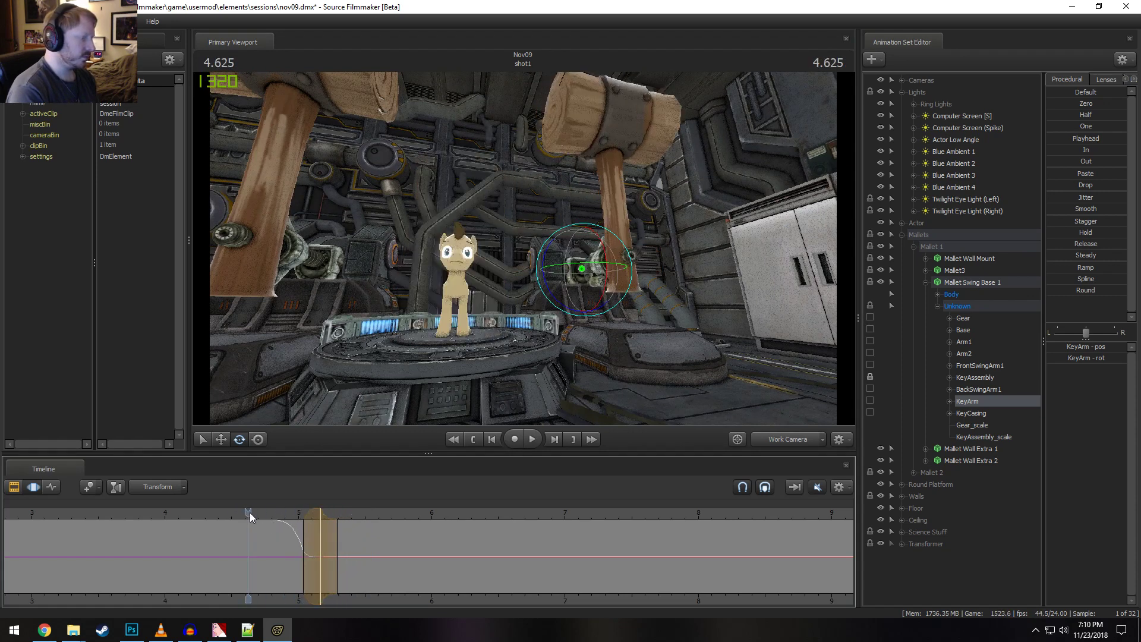
pyautogui.click(237, 518)
pyautogui.press('space')
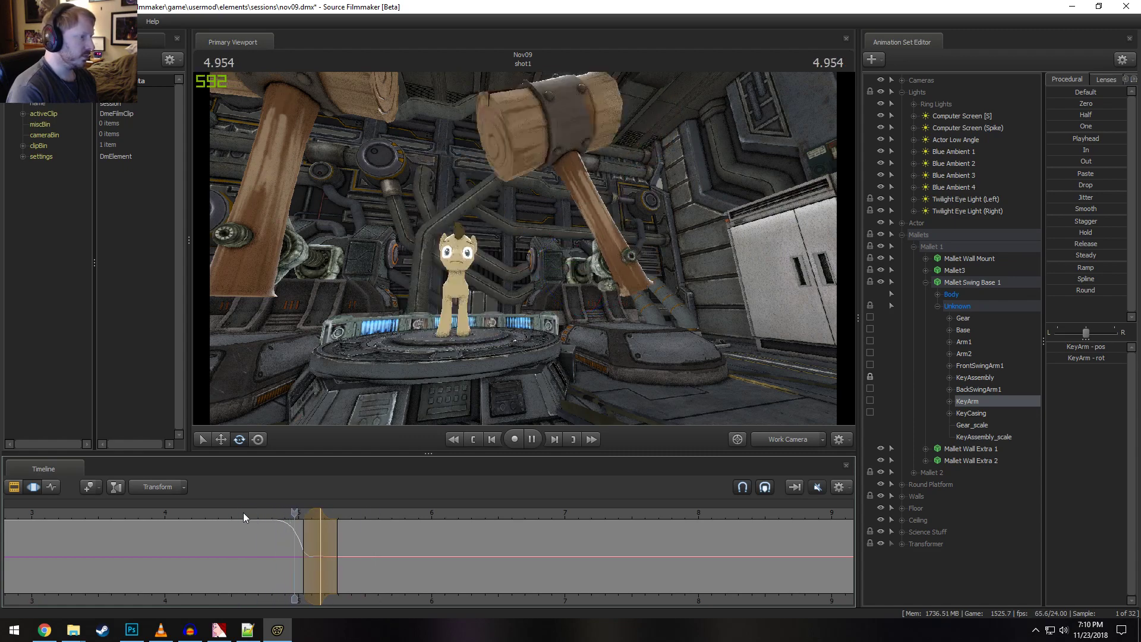
pyautogui.press('space')
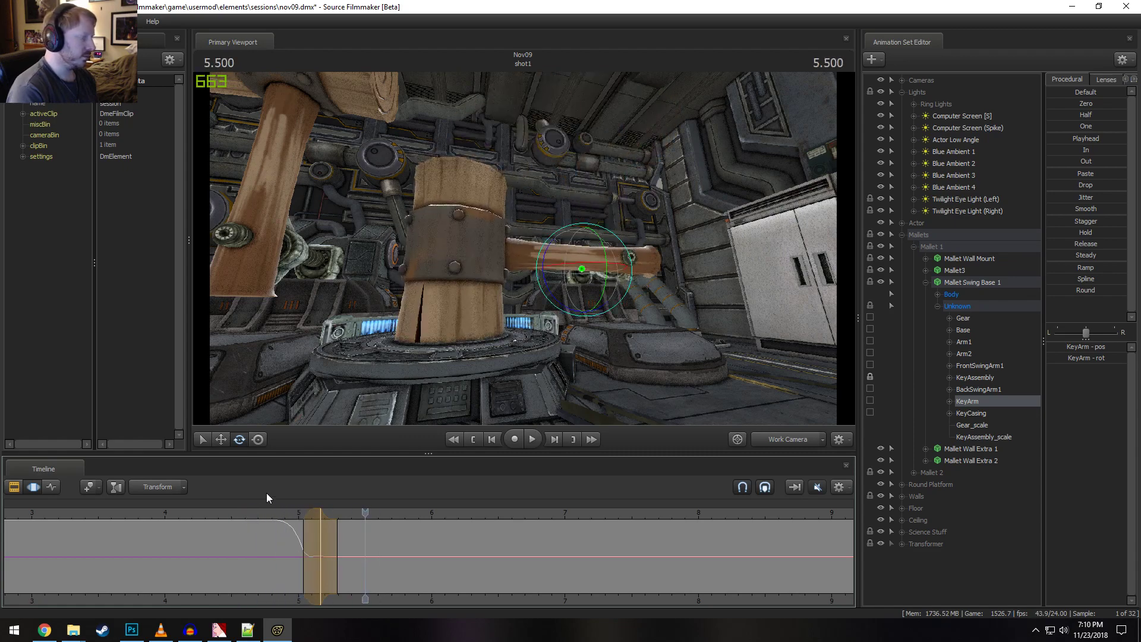
pyautogui.click(232, 523)
pyautogui.press('space')
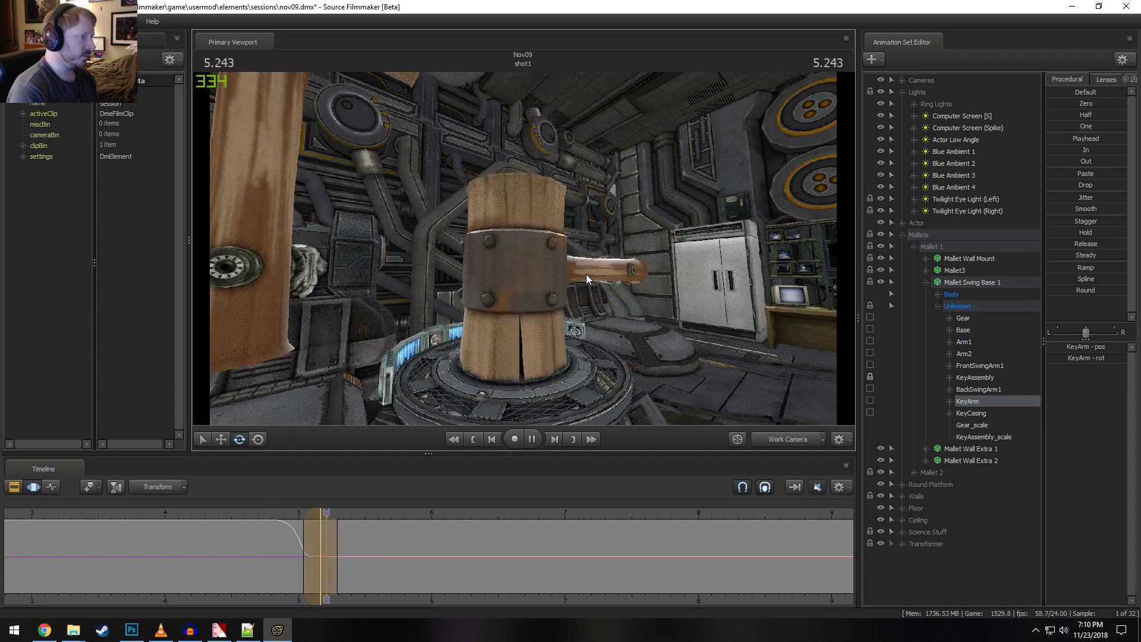
pyautogui.press('space')
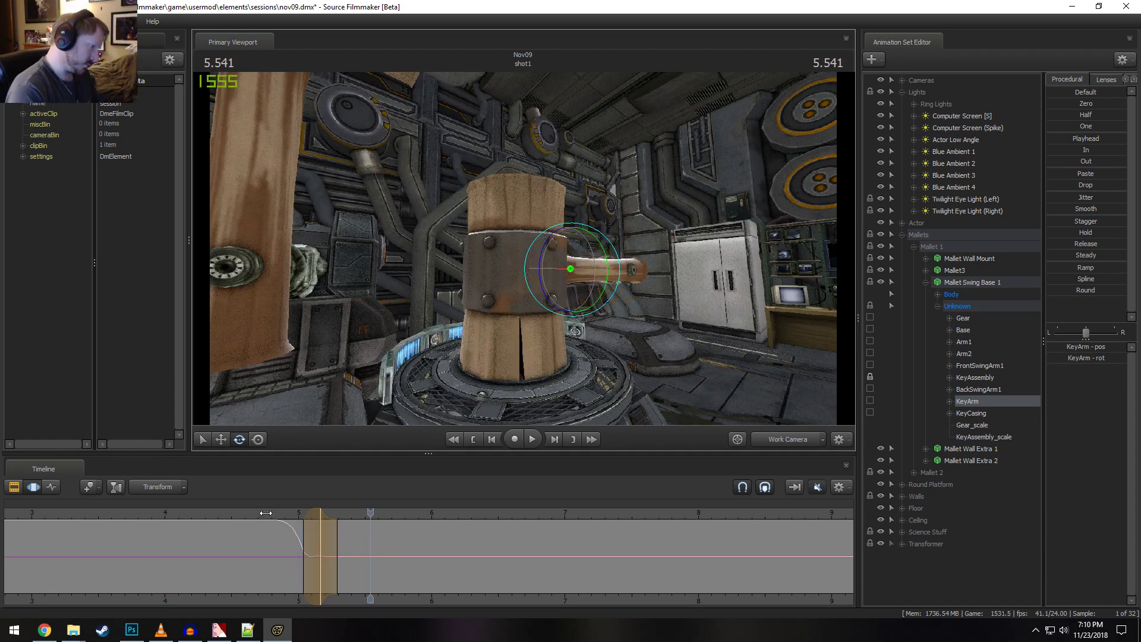
# Replay the mallet hit from about 4.5 seconds with the KeyArm manipulator hidden to judge the shortened rebound
pyautogui.press('Right')
pyautogui.press('Right')
pyautogui.press('F2')
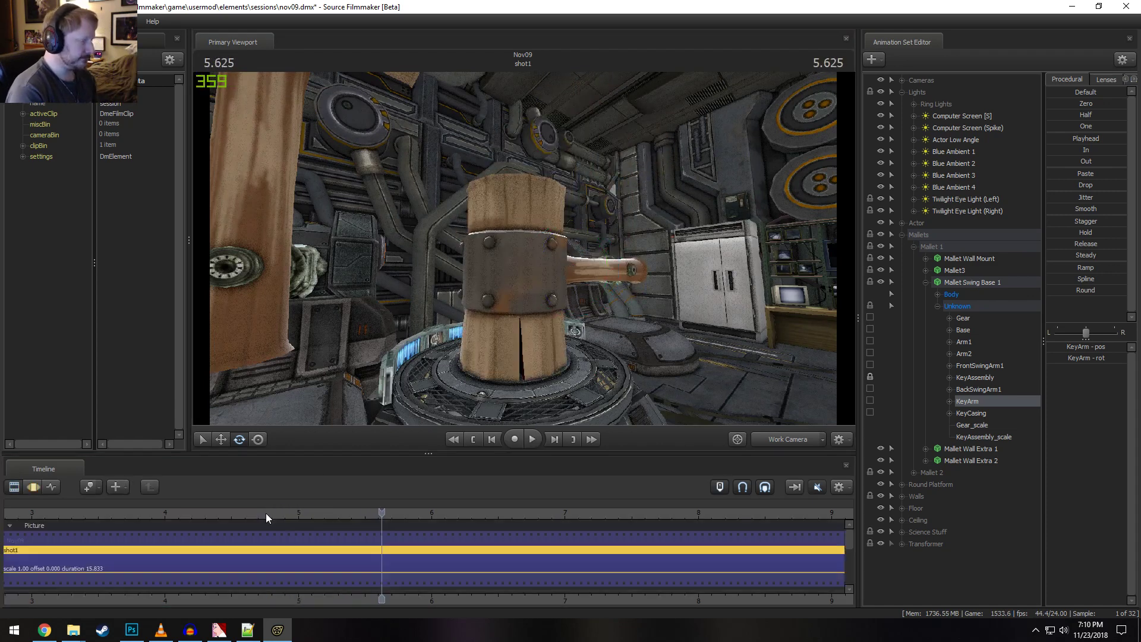
pyautogui.press('F3')
pyautogui.moveTo(266, 514); pyautogui.dragTo(237, 517)
pyautogui.press('F2')
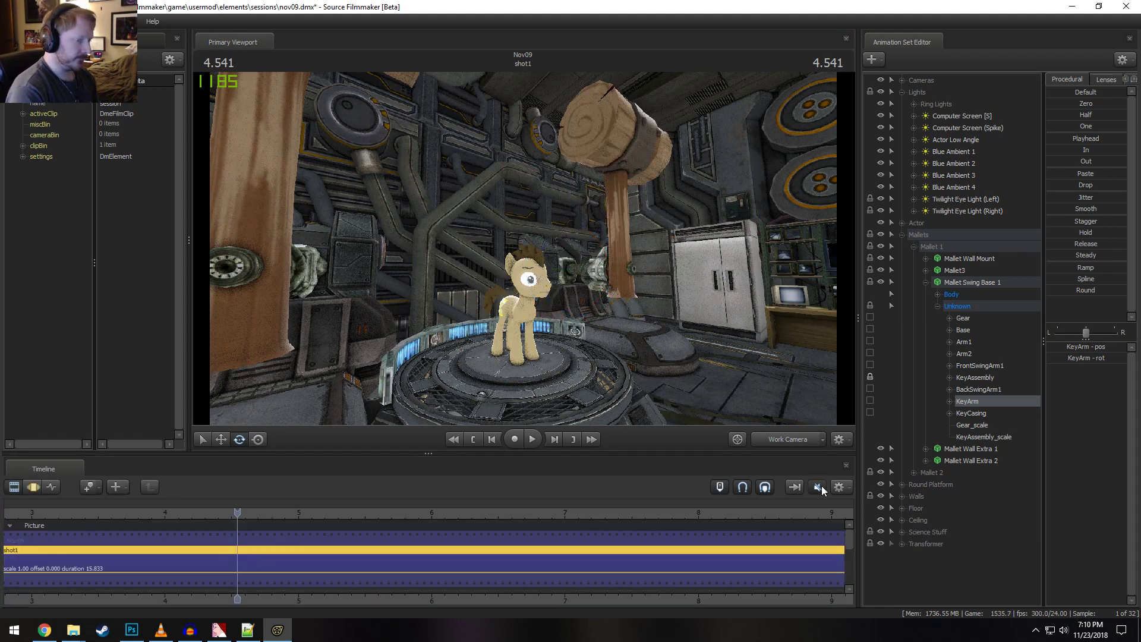
pyautogui.press('space')
pyautogui.press('space')
pyautogui.press('F3')
pyautogui.press('F2')
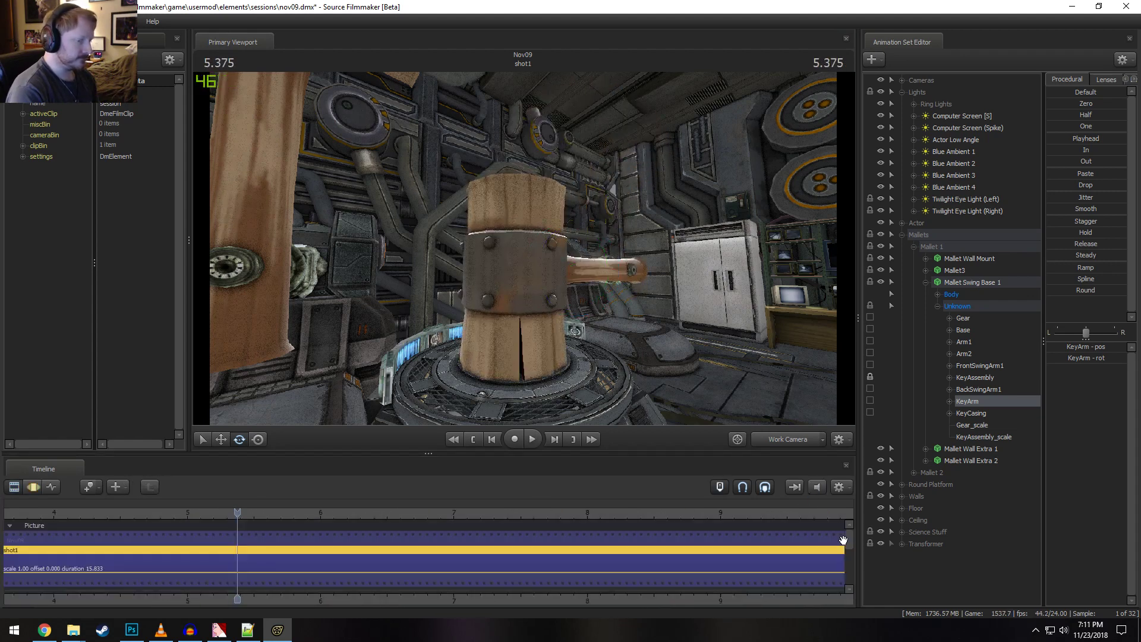
# Expand the Motion Editor's time selection to the whole timeline and replay the mallet hit several times
pyautogui.scroll(-5, 850, 550)
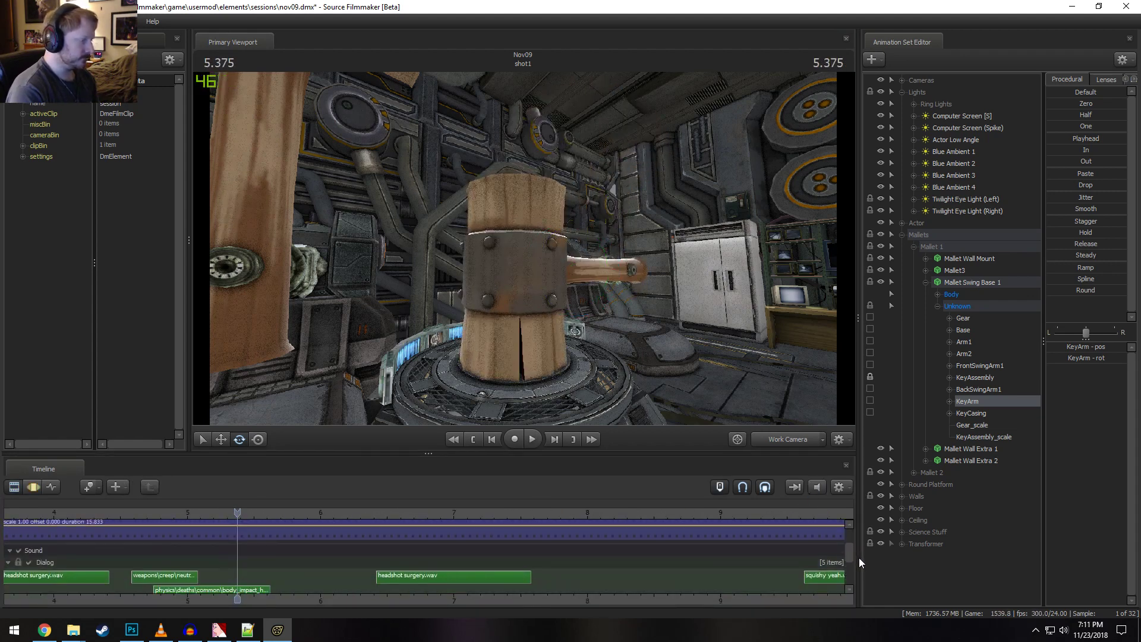
pyautogui.press('F3')
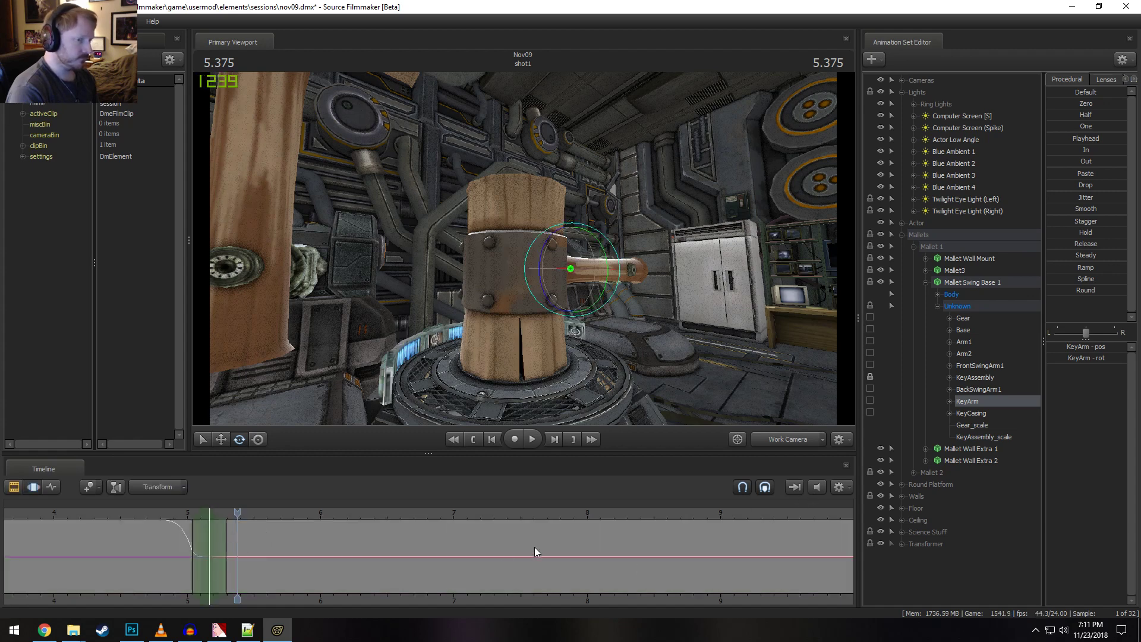
pyautogui.doubleClick(447, 556)
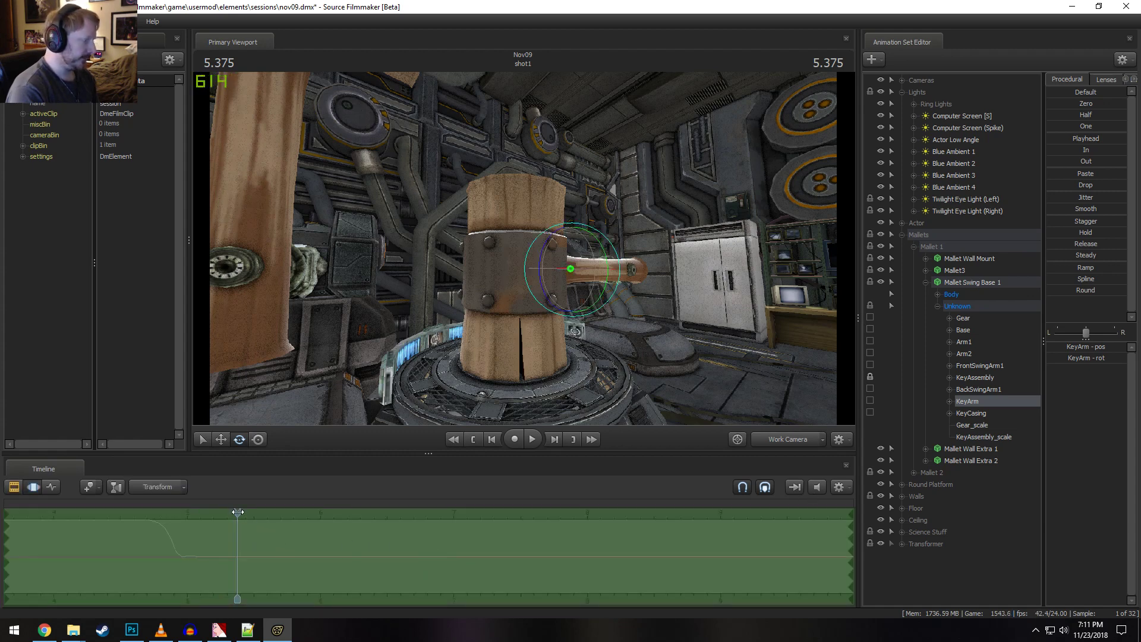
pyautogui.moveTo(237, 511); pyautogui.dragTo(84, 512)
pyautogui.press('space')
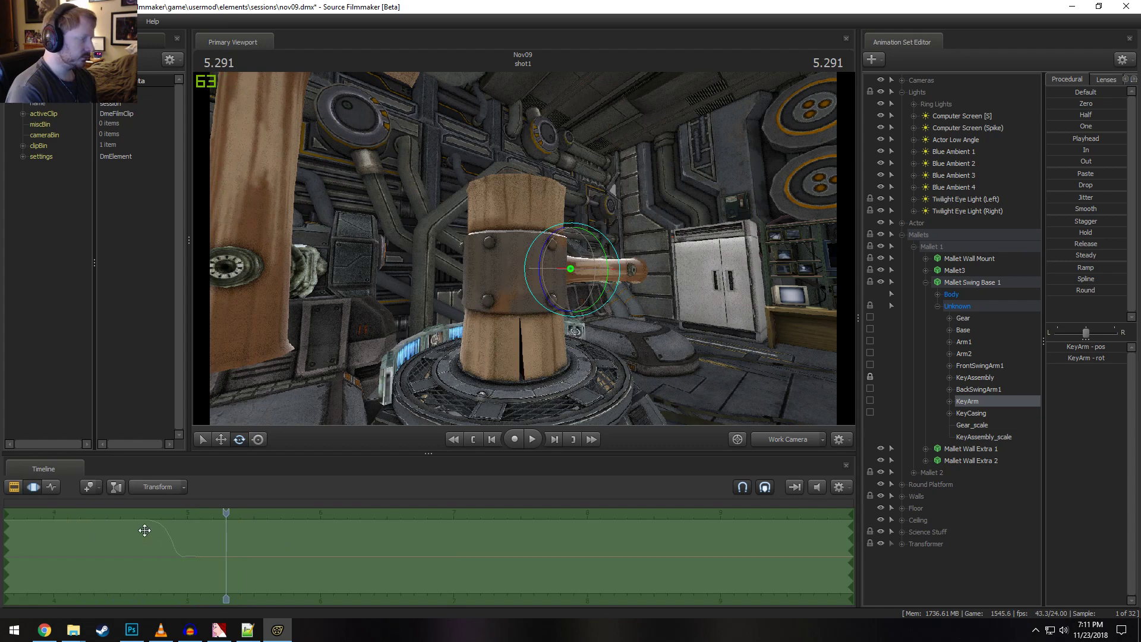
pyautogui.moveTo(229, 514); pyautogui.dragTo(62, 530)
pyautogui.press('space')
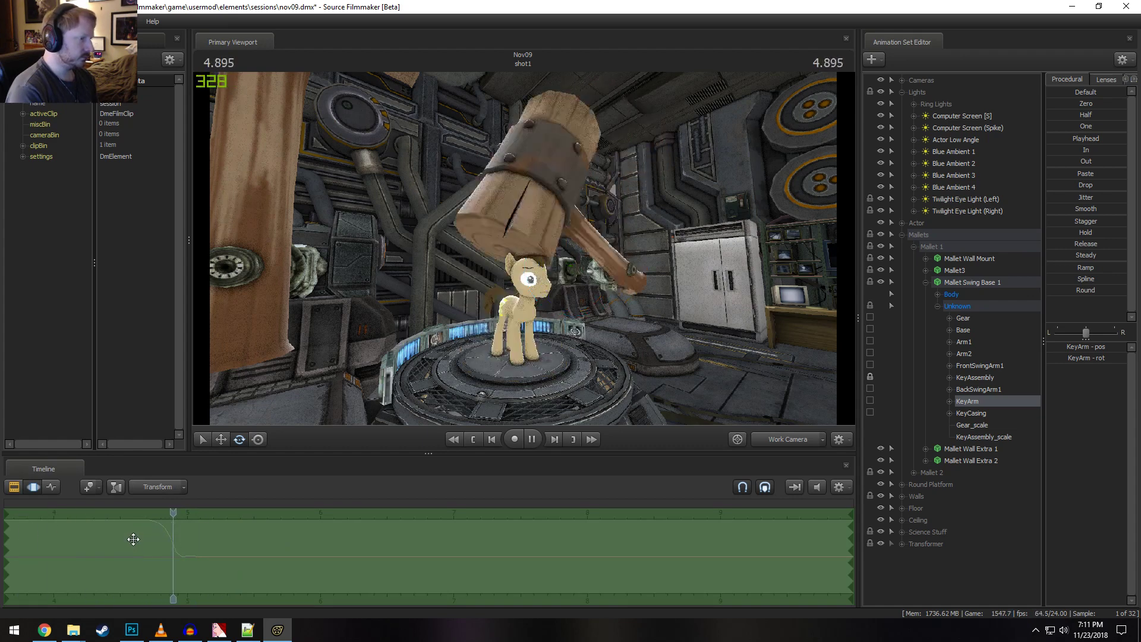
pyautogui.moveTo(242, 528); pyautogui.dragTo(116, 526)
pyautogui.press('space')
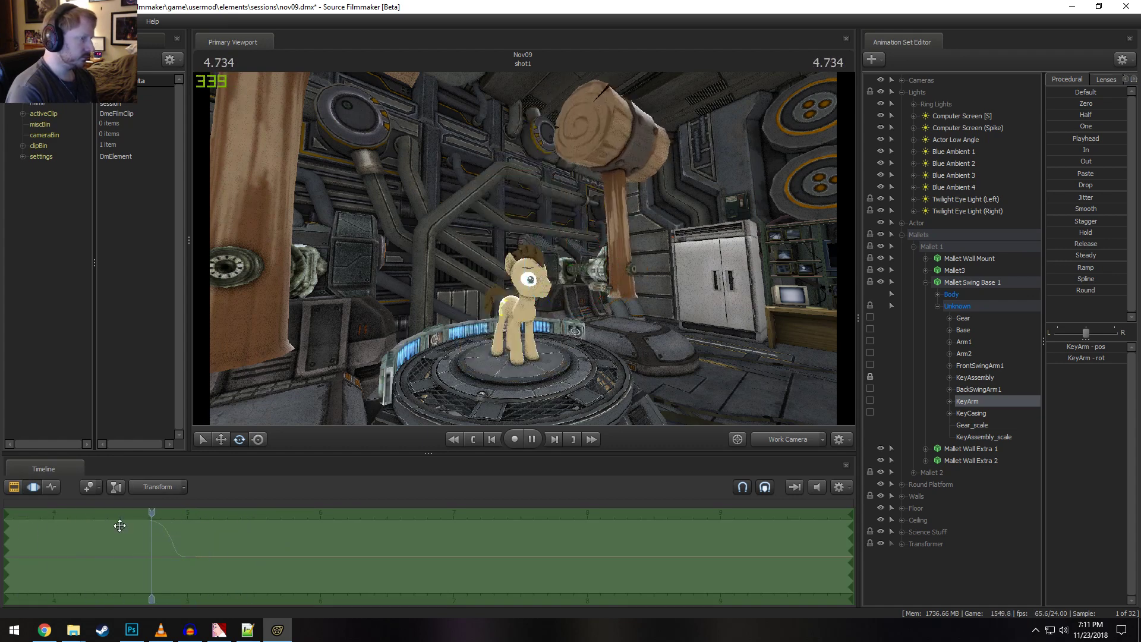
pyautogui.press('space')
# Shift the whip sound in the Dialog track about one frame later and replay the mallet hit with it
pyautogui.press('F3')
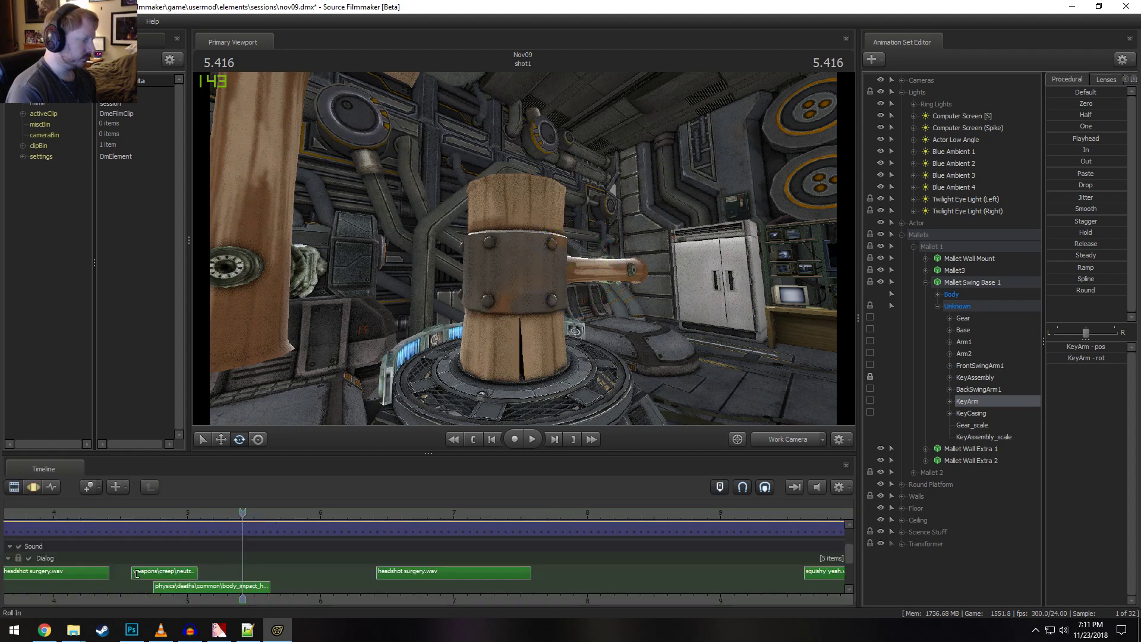
pyautogui.moveTo(148, 575); pyautogui.dragTo(154, 576)
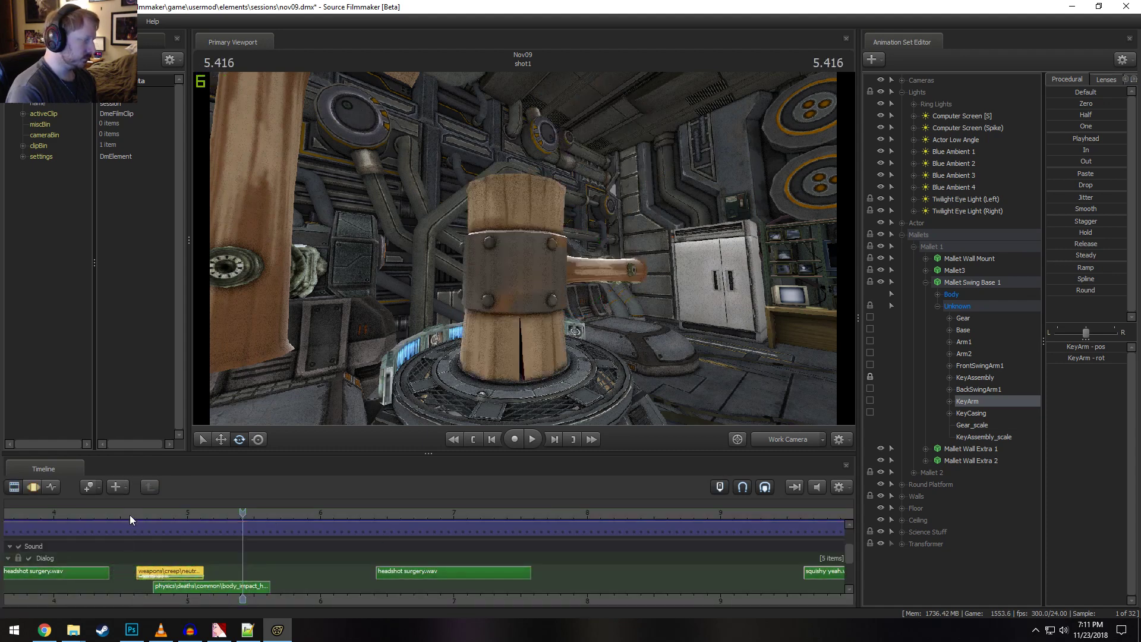
pyautogui.click(126, 511)
pyautogui.press('space')
pyautogui.press('space')
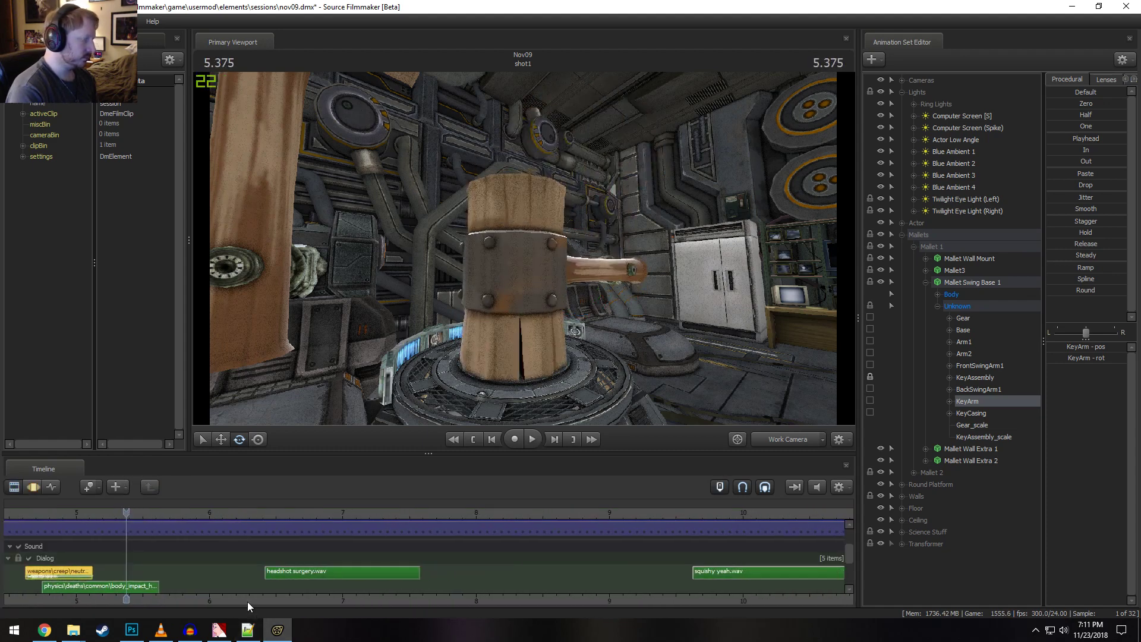
pyautogui.moveTo(247, 601); pyautogui.dragTo(365, 602, button='middle')
pyautogui.click(123, 515)
pyautogui.press('space')
pyautogui.press('space')
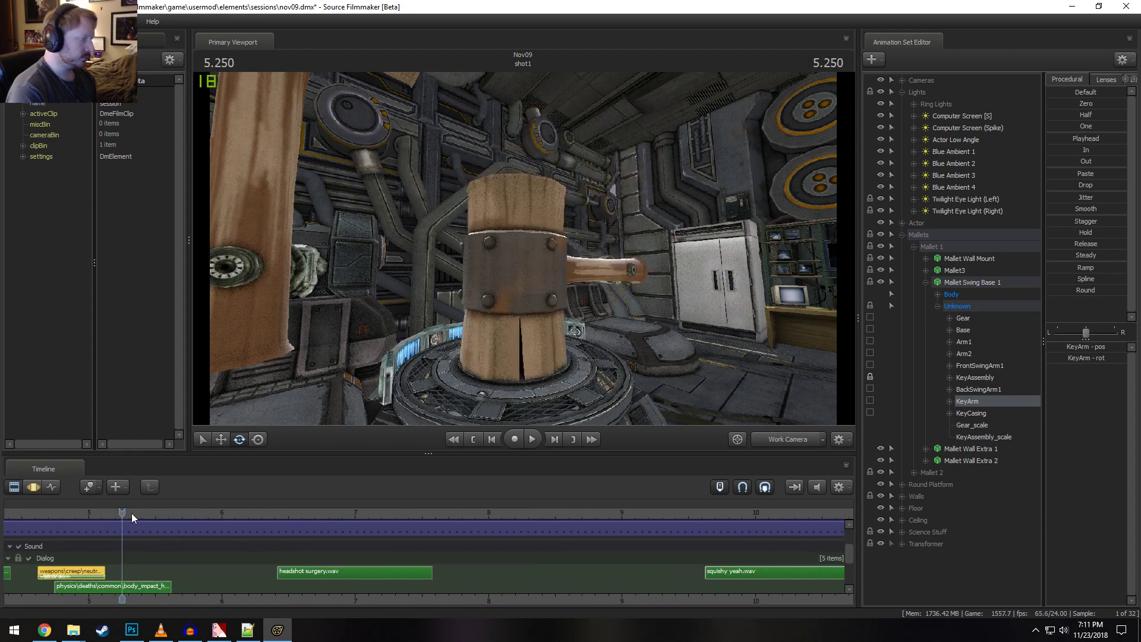
# Set the whip sound clip's volume to 0.25 and play it back
pyautogui.rightClick(98, 570)
pyautogui.click(139, 504)
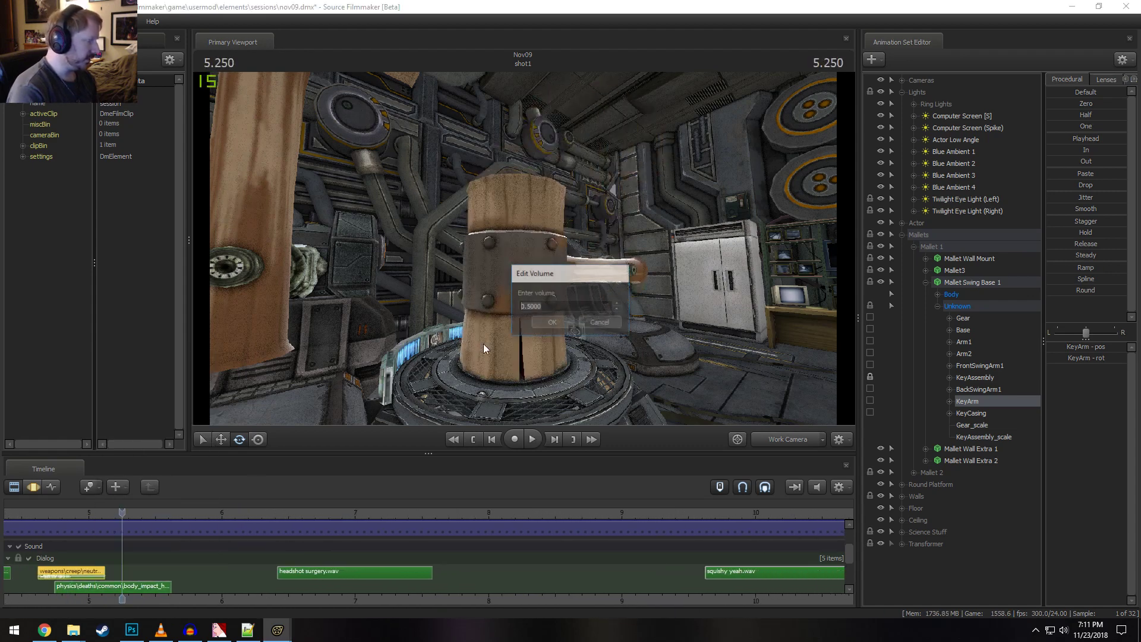
pyautogui.write('0.25')
pyautogui.press('Return')
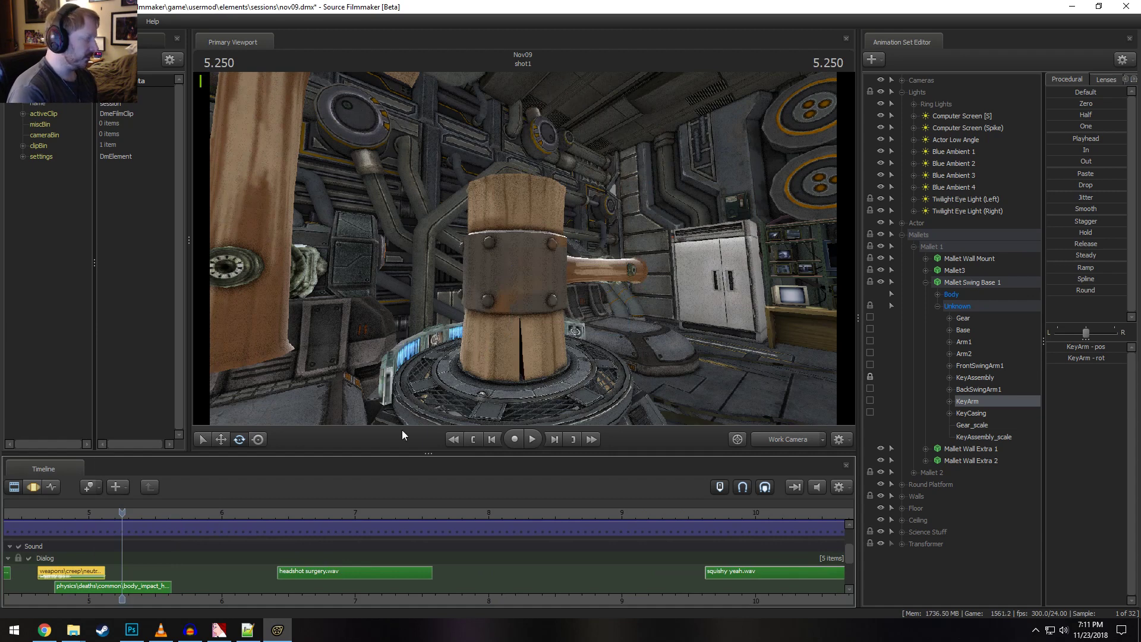
pyautogui.click(28, 513)
pyautogui.press('space')
pyautogui.press('space')
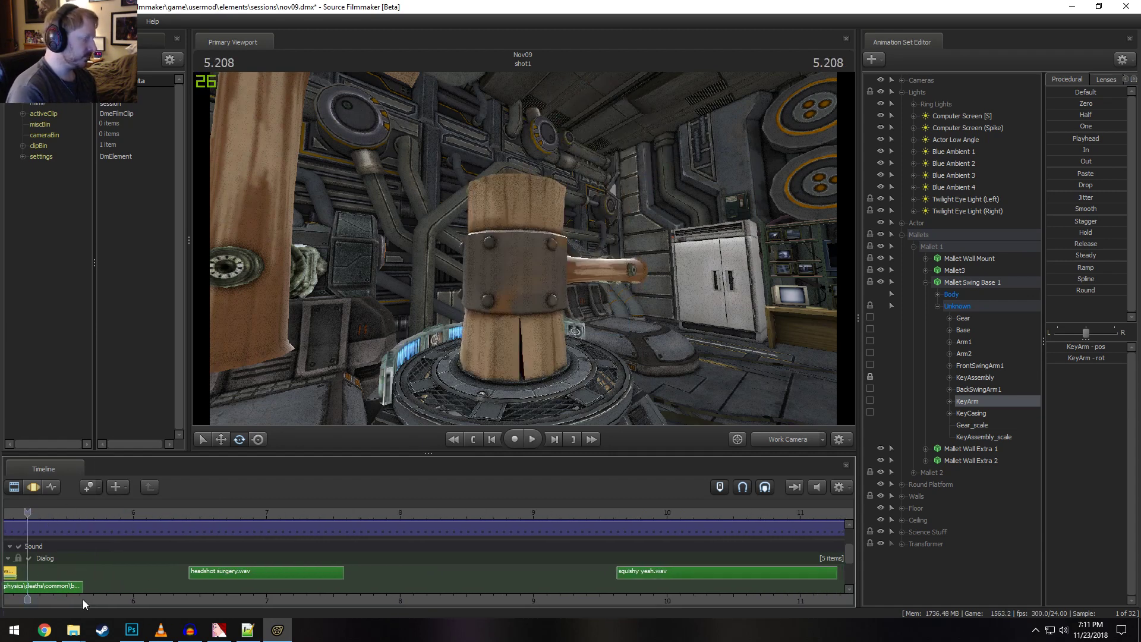
# Replay the mallet hit repeatedly from before the swing to check its timing against the whip and impact sounds
pyautogui.moveTo(84, 599); pyautogui.dragTo(357, 553, button='middle')
pyautogui.click(223, 514)
pyautogui.press('space')
pyautogui.press('space')
pyautogui.click(160, 514)
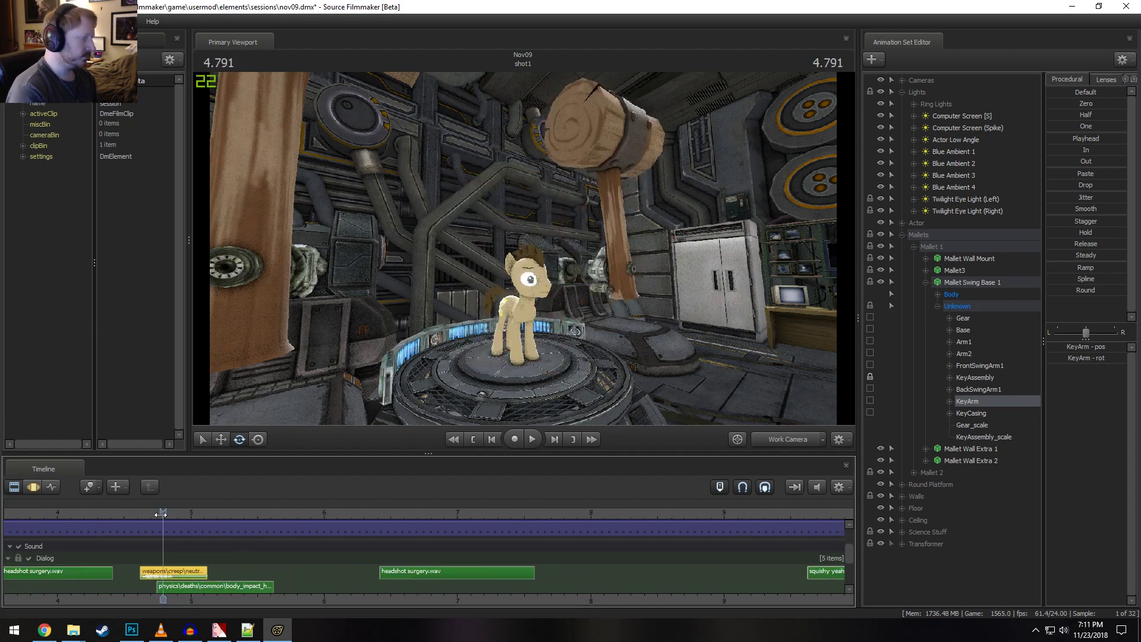
pyautogui.press('space')
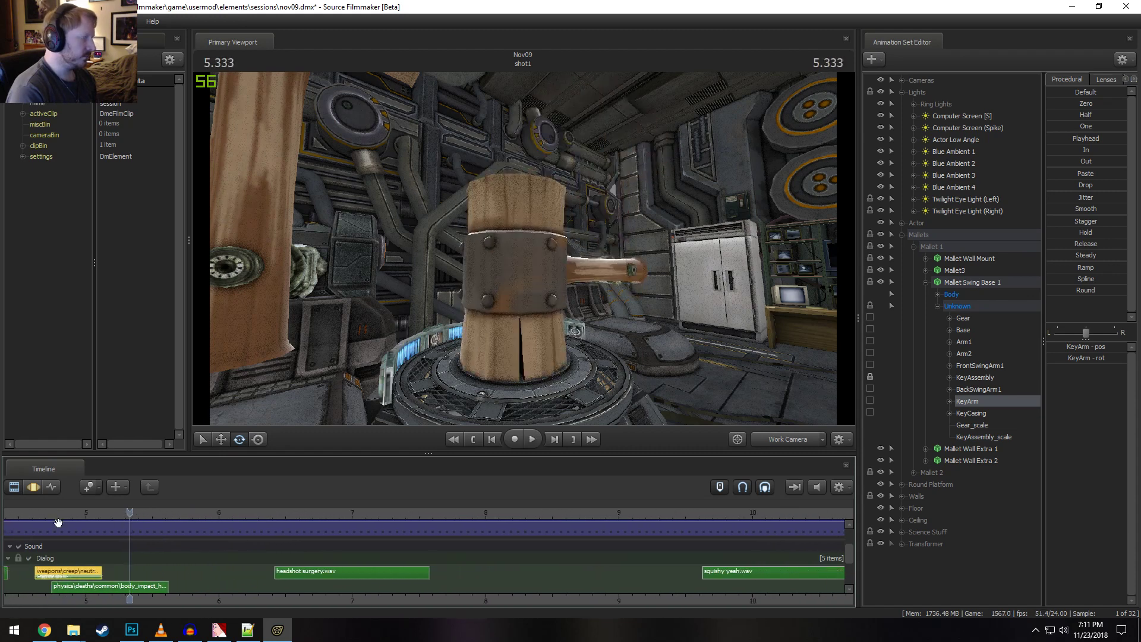
pyautogui.click(30, 514)
pyautogui.press('space')
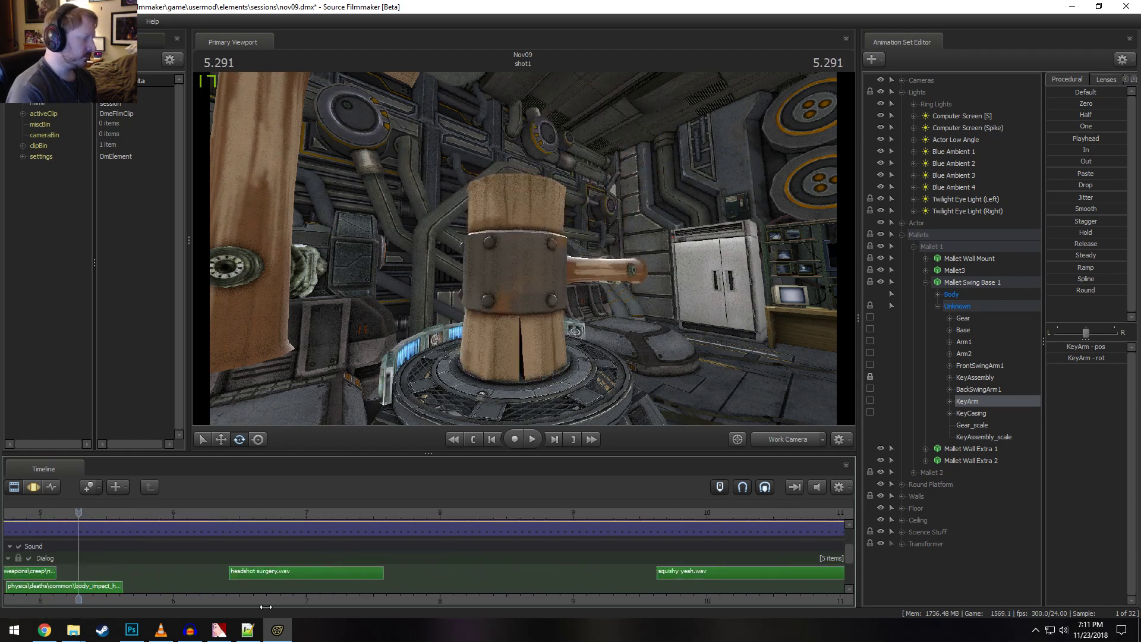
pyautogui.moveTo(265, 600); pyautogui.dragTo(408, 518, button='middle')
pyautogui.click(349, 514)
pyautogui.press('space')
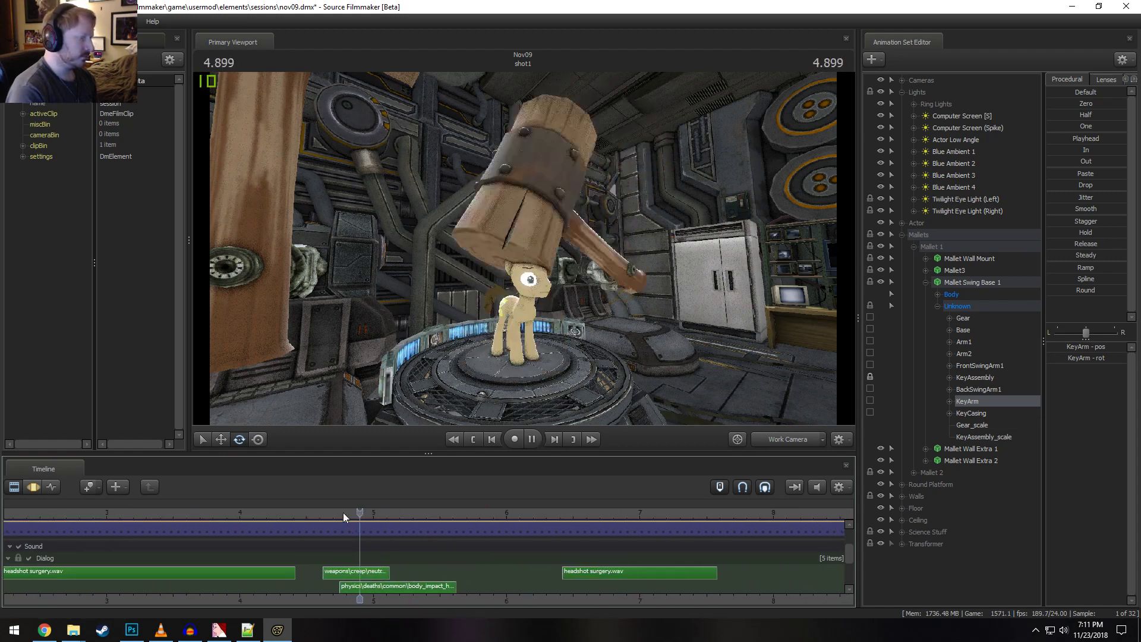
pyautogui.press('space')
pyautogui.click(230, 514)
pyautogui.press('space')
pyautogui.press('space')
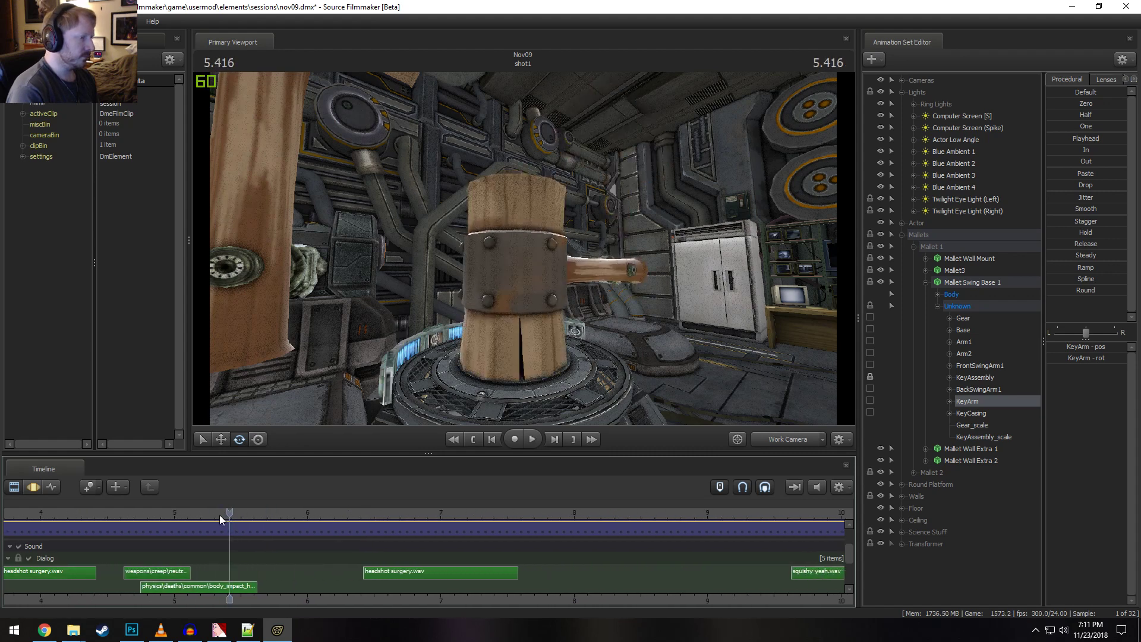
pyautogui.moveTo(77, 597); pyautogui.dragTo(218, 597, button='middle')
pyautogui.click(217, 514)
pyautogui.press('space')
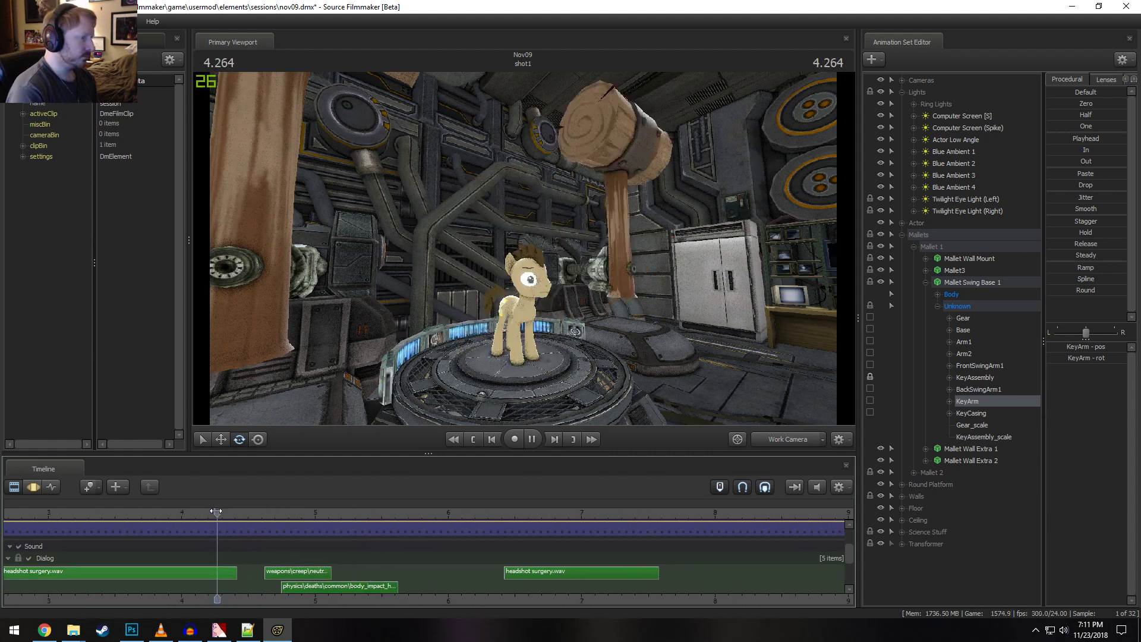
pyautogui.press('space')
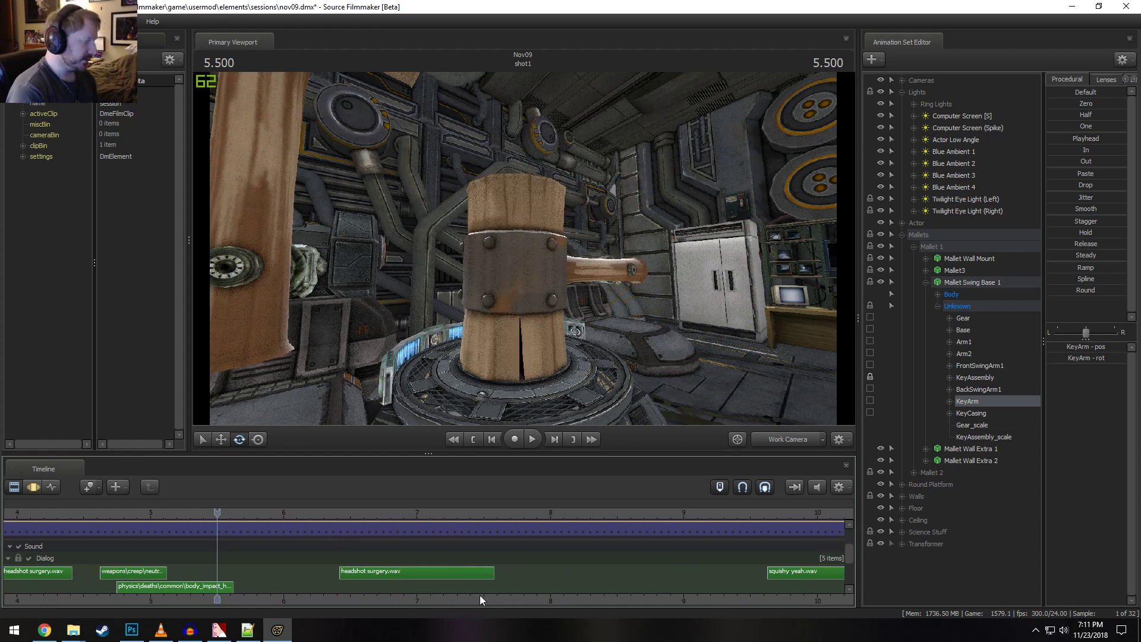
pyautogui.press('space')
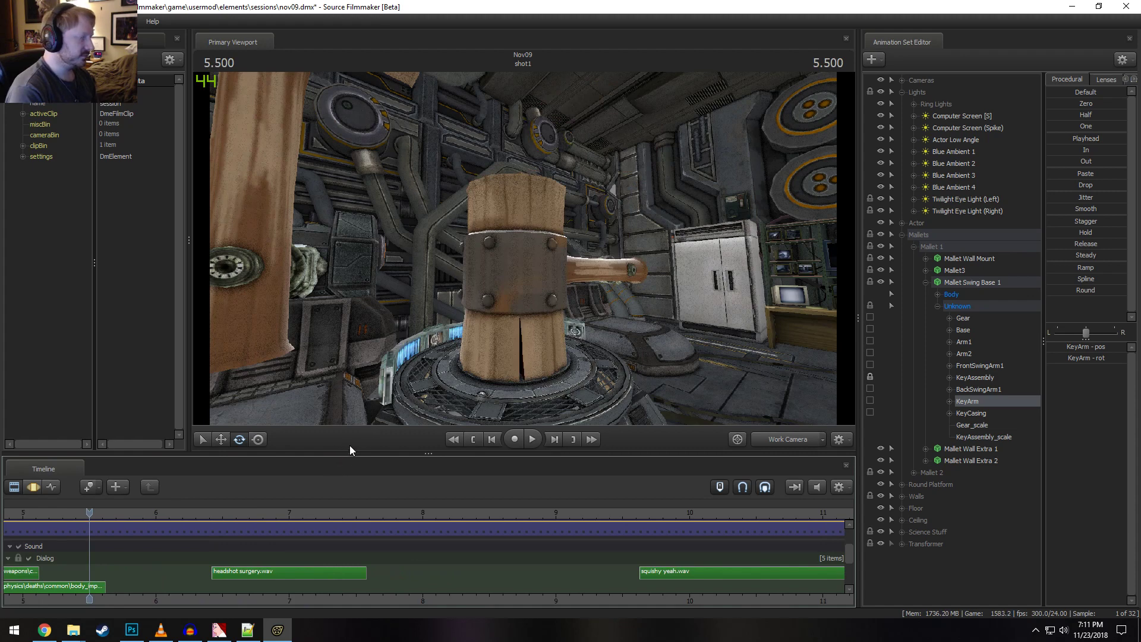
# Play the shot onward from 5.5 seconds through the second headshot surgery.wav clip
pyautogui.scroll(-3, 701, 564)
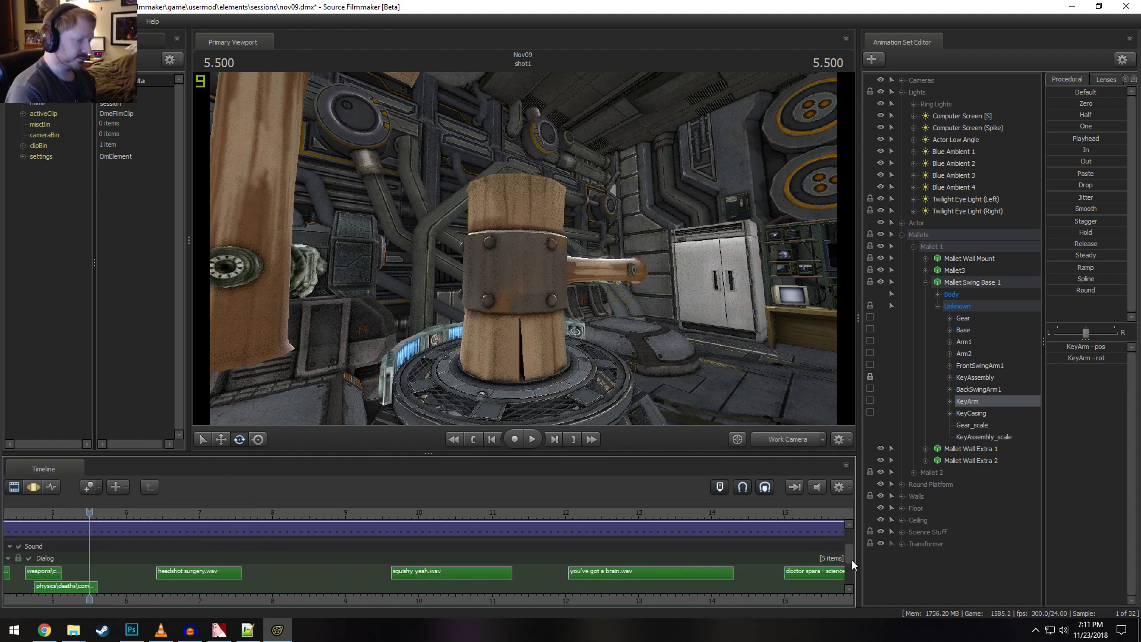
pyautogui.moveTo(851, 564)
pyautogui.mouseDown()
pyautogui.moveTo(860, 570)
pyautogui.moveTo(850, 559)
pyautogui.mouseUp()
pyautogui.press('space')
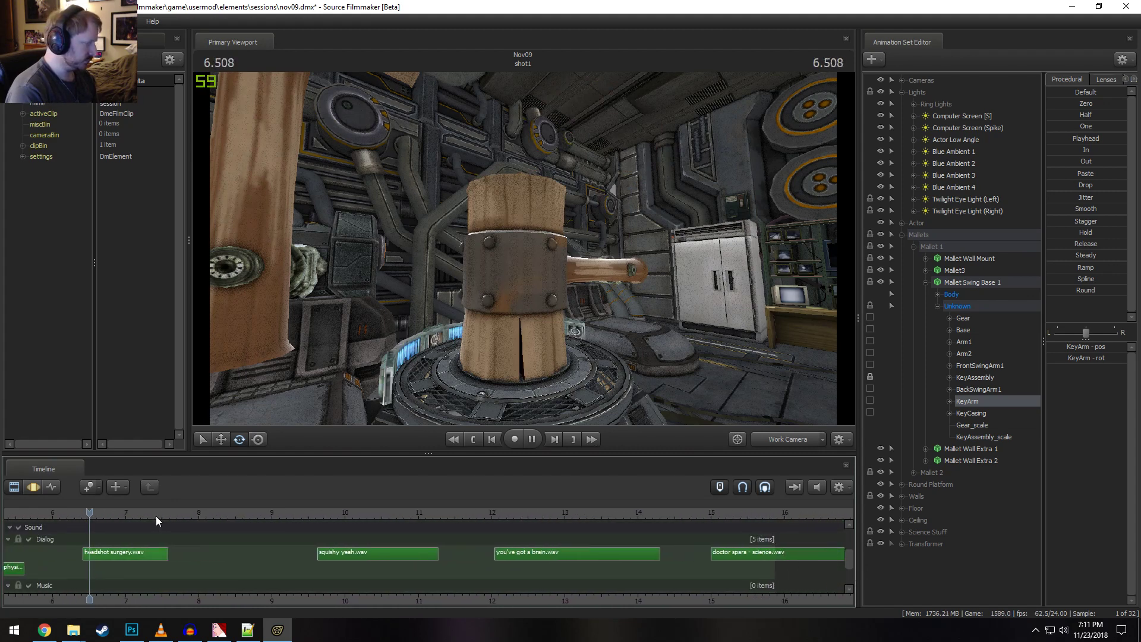
pyautogui.press('space')
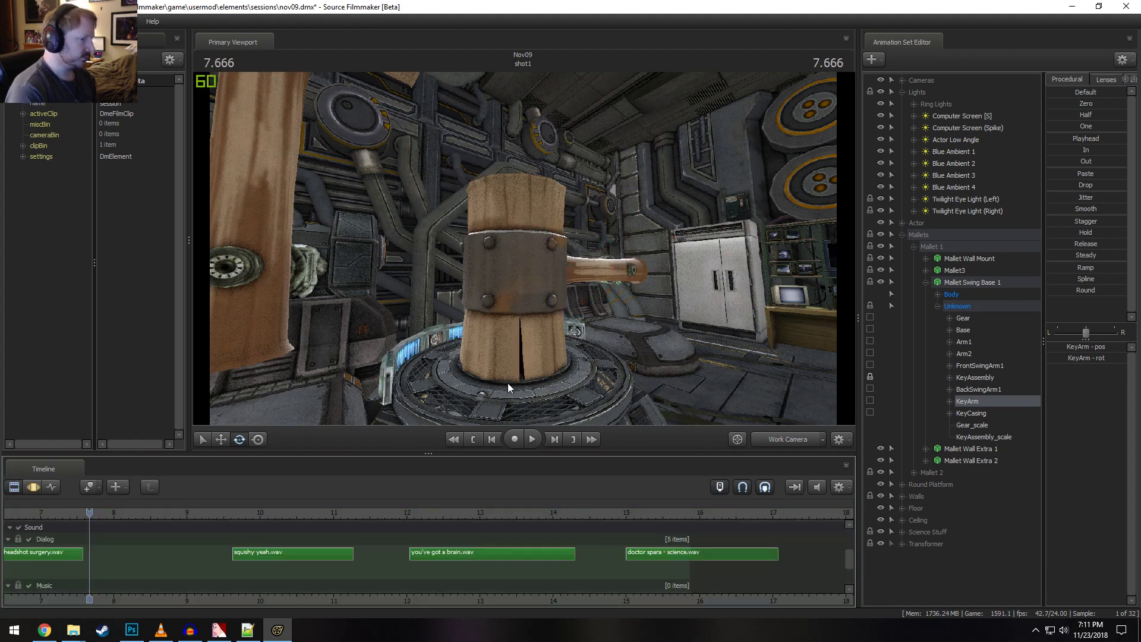
# Collapse the Mallets group in the animation set list and save the session
pyautogui.click(902, 234)
pyautogui.hotkey('ctrl', 's')
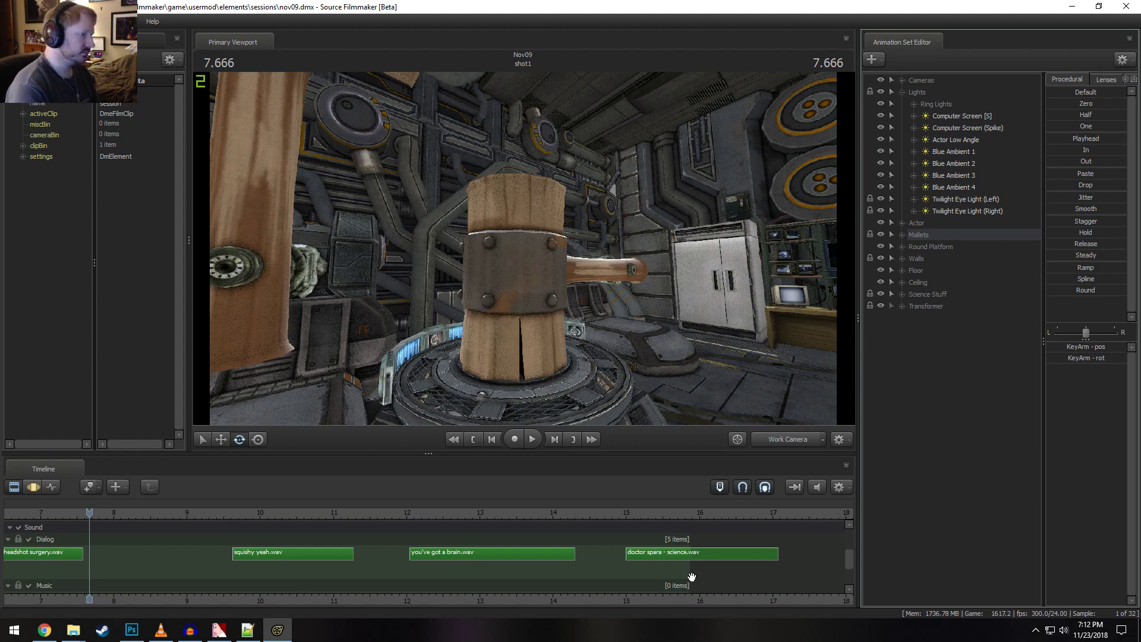
# Listen to the squishy yeah.wav line by playing the shot from 9.75 seconds
pyautogui.moveTo(237, 515); pyautogui.dragTo(359, 519)
pyautogui.click(243, 515)
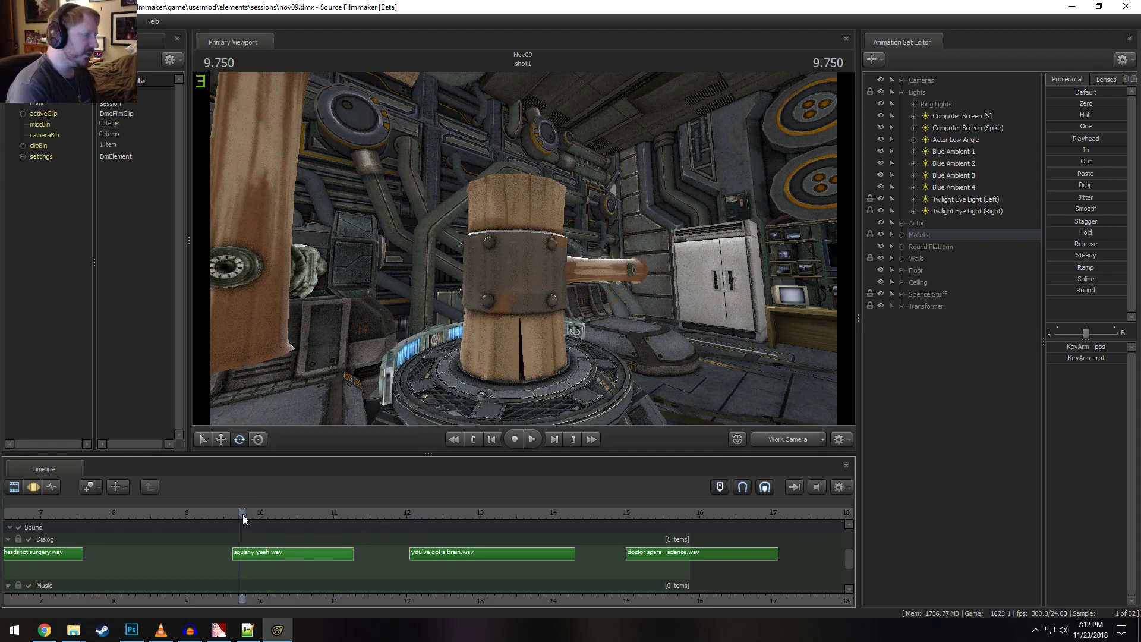
pyautogui.press('space')
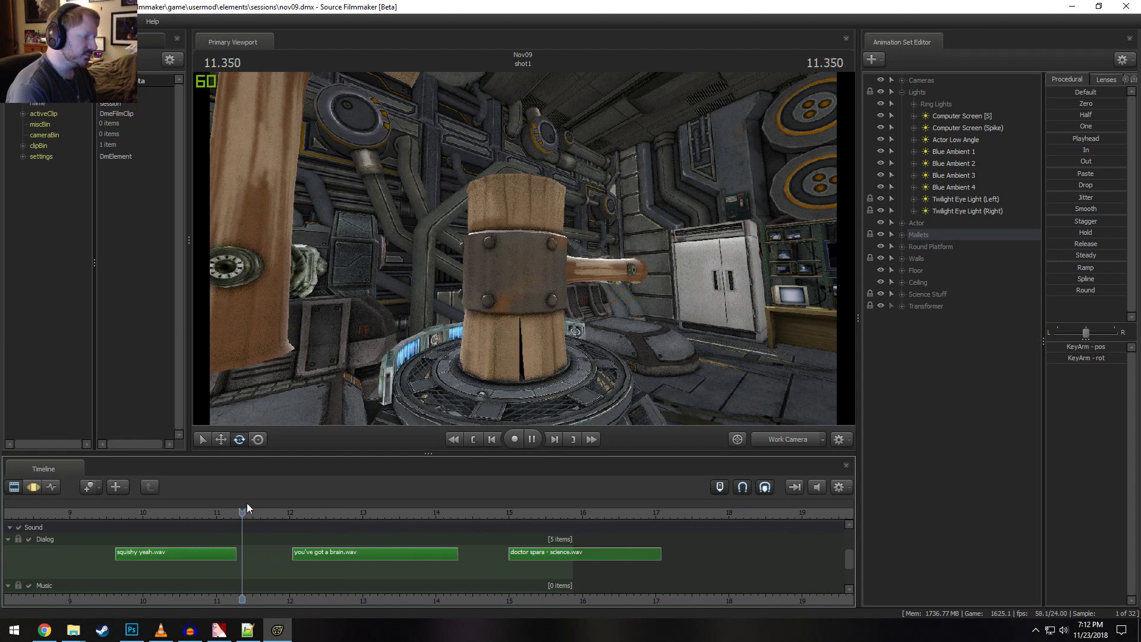
pyautogui.press('space')
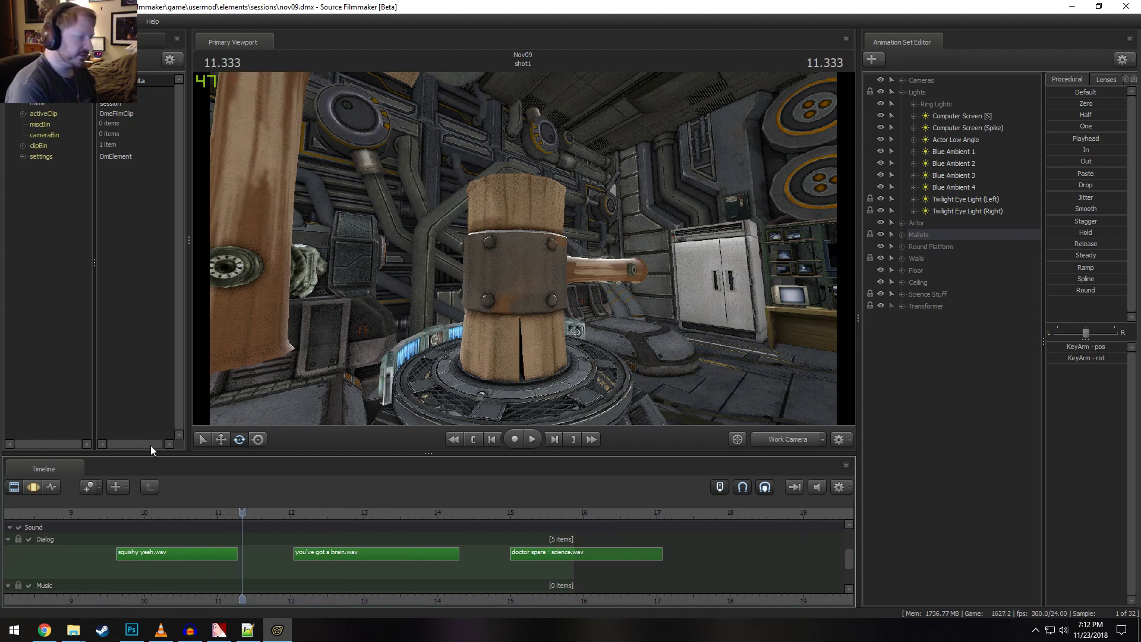
# Move the playhead to about 3.8 seconds, then collapse the Lights group and expand the Actor group
pyautogui.scroll(-5, 110, 514)
pyautogui.click(94, 514)
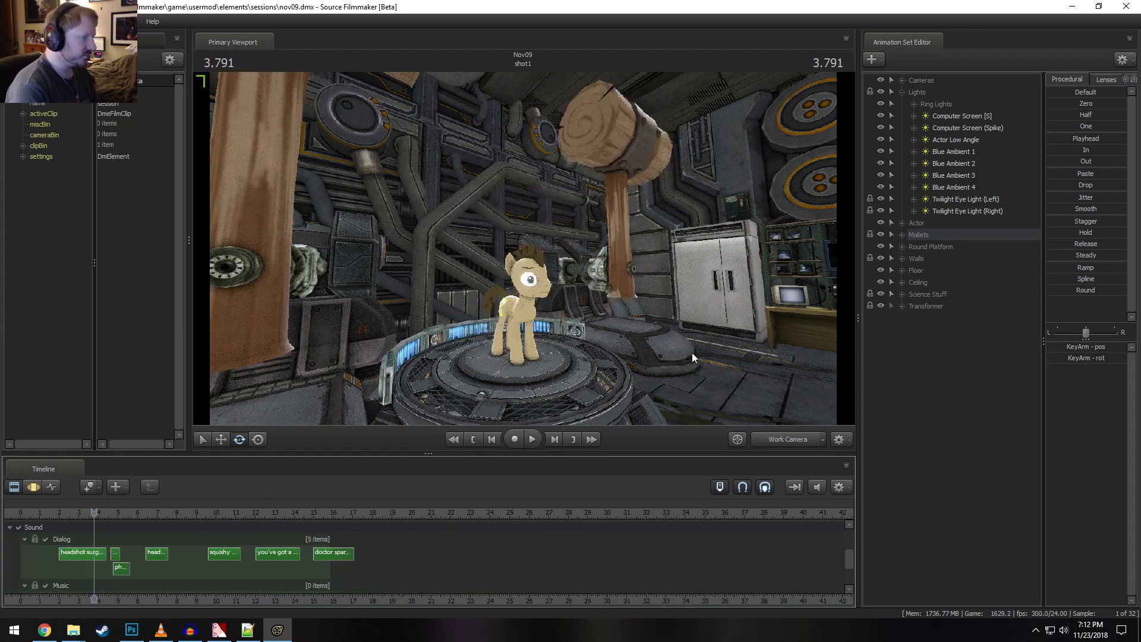
pyautogui.click(901, 93)
pyautogui.click(902, 104)
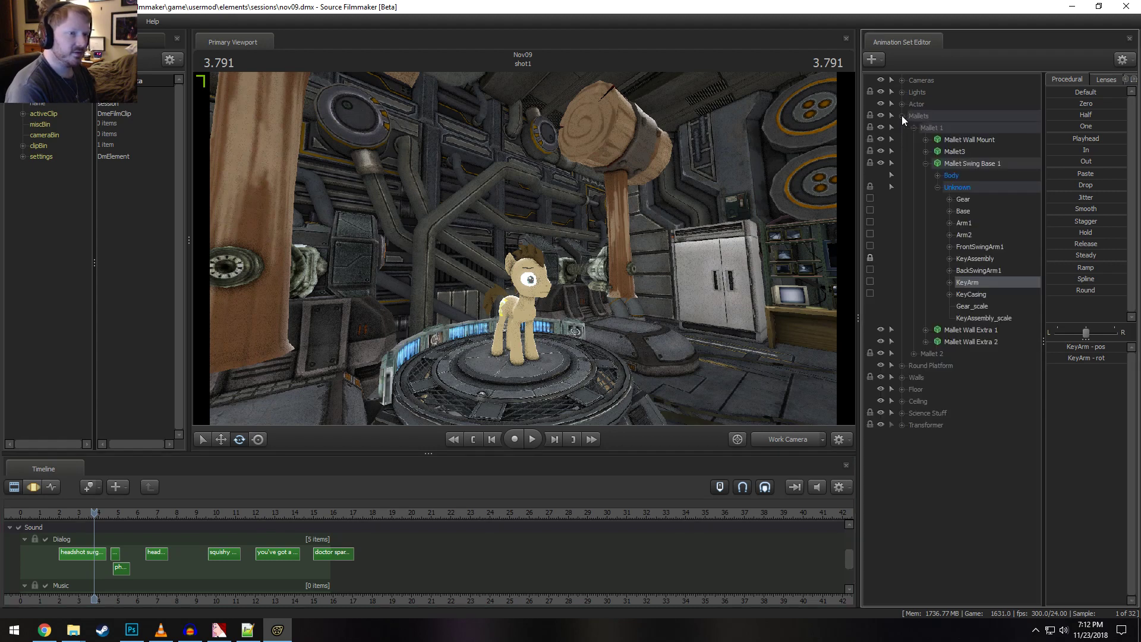
pyautogui.click(902, 104)
pyautogui.click(901, 104)
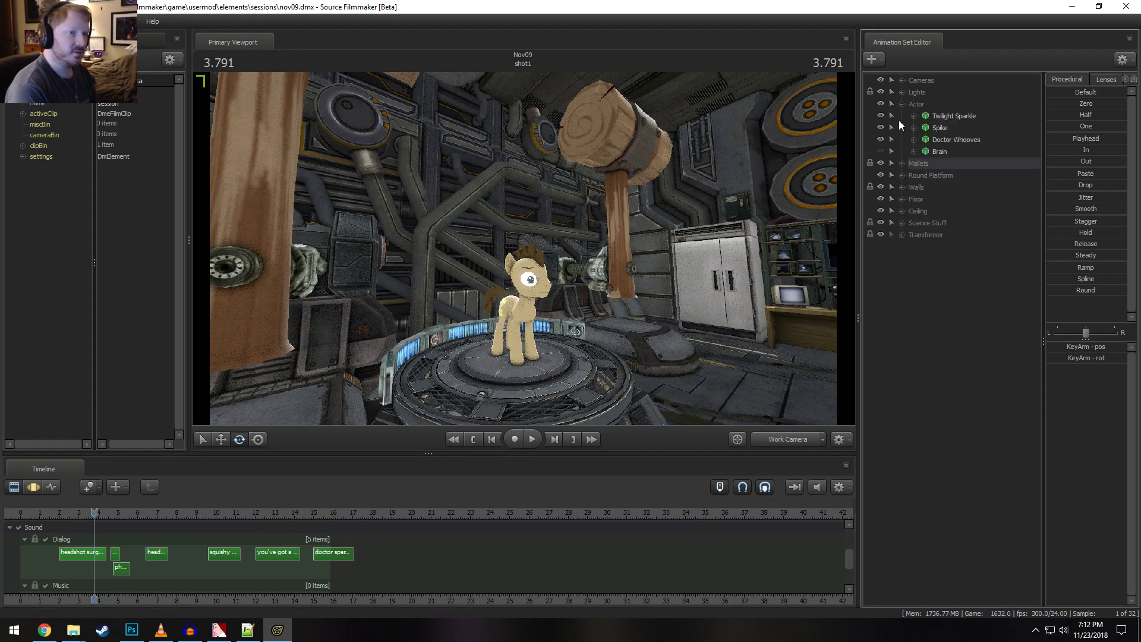
# Expand the Brain animation set's Body group and select its rootTransform control
pyautogui.click(913, 151)
pyautogui.click(925, 164)
pyautogui.click(950, 162)
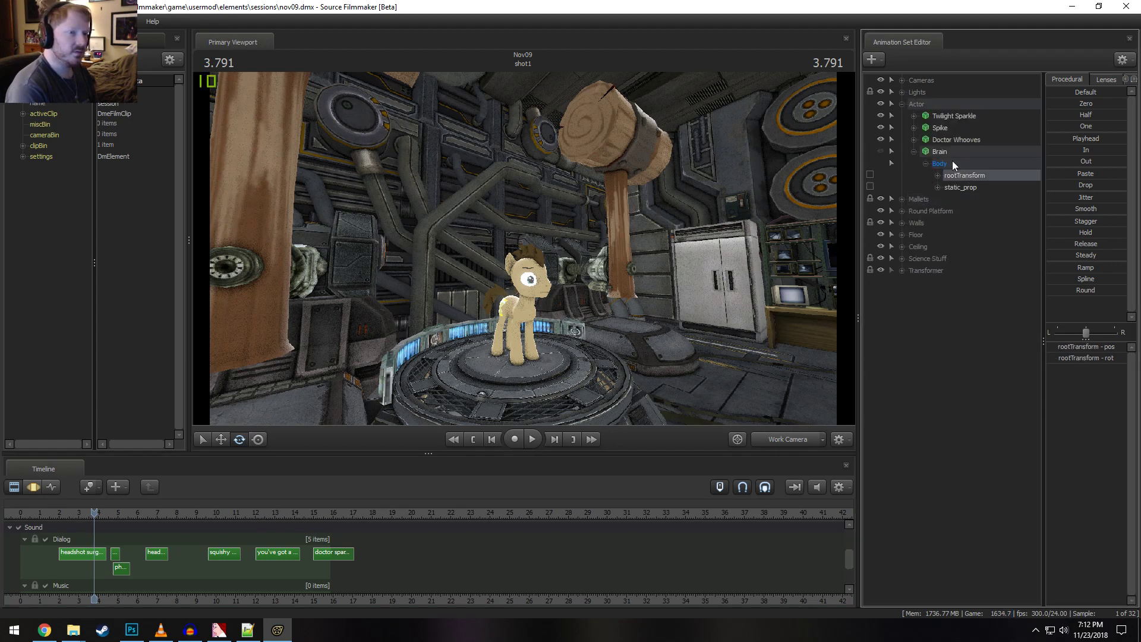
# Make the Brain visible, hide Doctor Whooves, and get close to the brain on the round platform
pyautogui.click(881, 150)
pyautogui.click(881, 139)
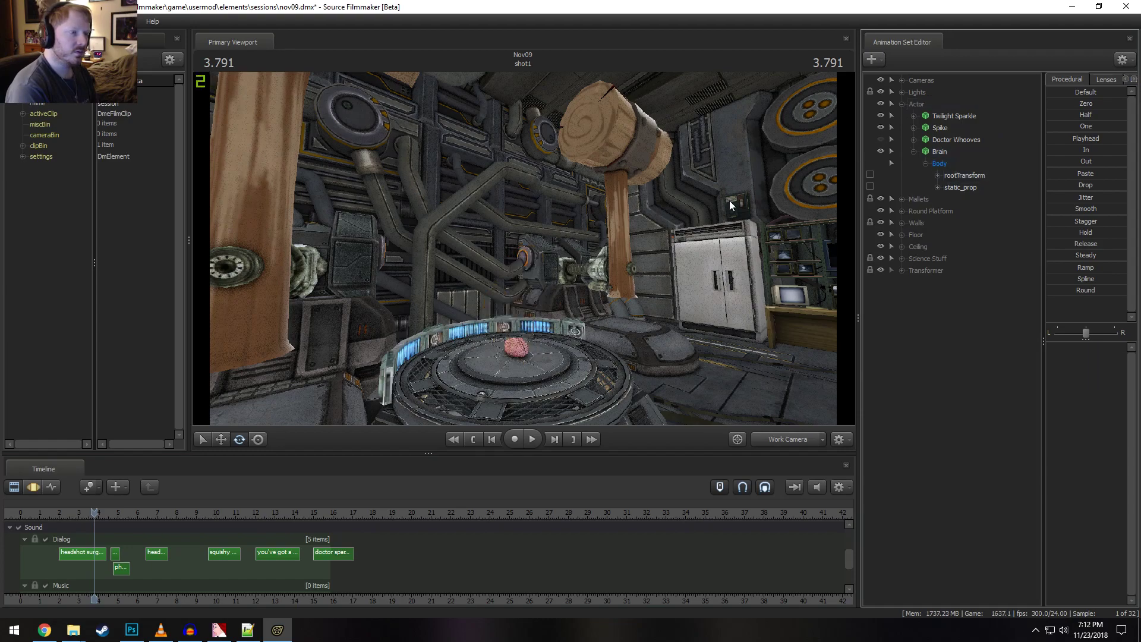
pyautogui.press('w')
pyautogui.moveTo(683, 220); pyautogui.dragTo(683, 264)
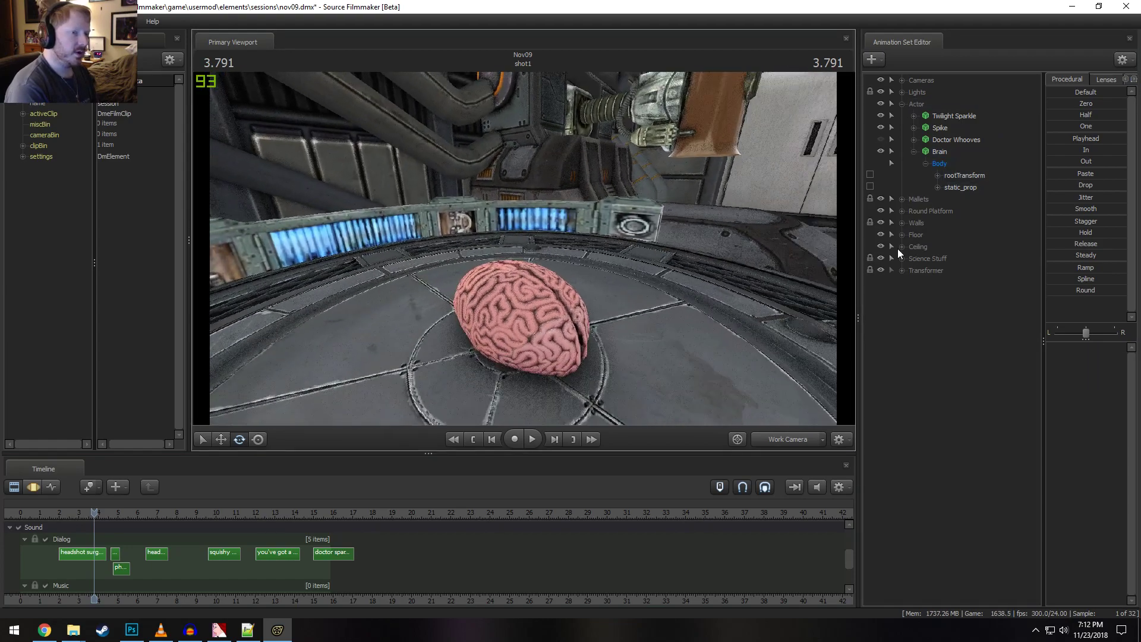
# Select the whole Brain animation set and position it at the centre of the round platform's surface
pyautogui.click(942, 151)
pyautogui.moveTo(618, 287); pyautogui.dragTo(618, 287)
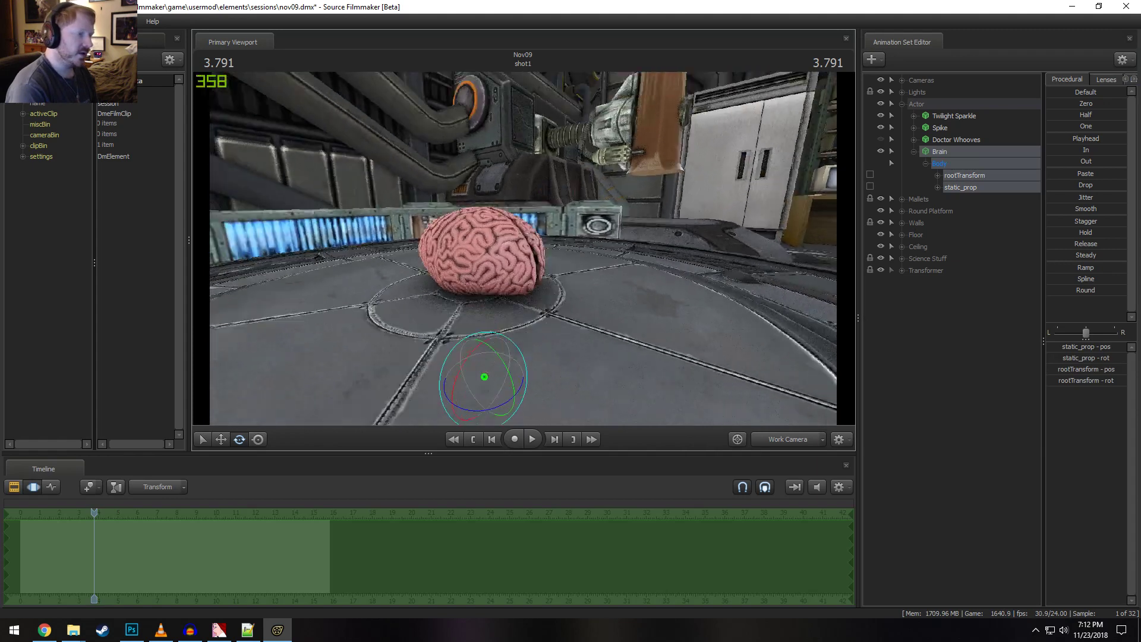
pyautogui.moveTo(524, 248); pyautogui.dragTo(526, 249)
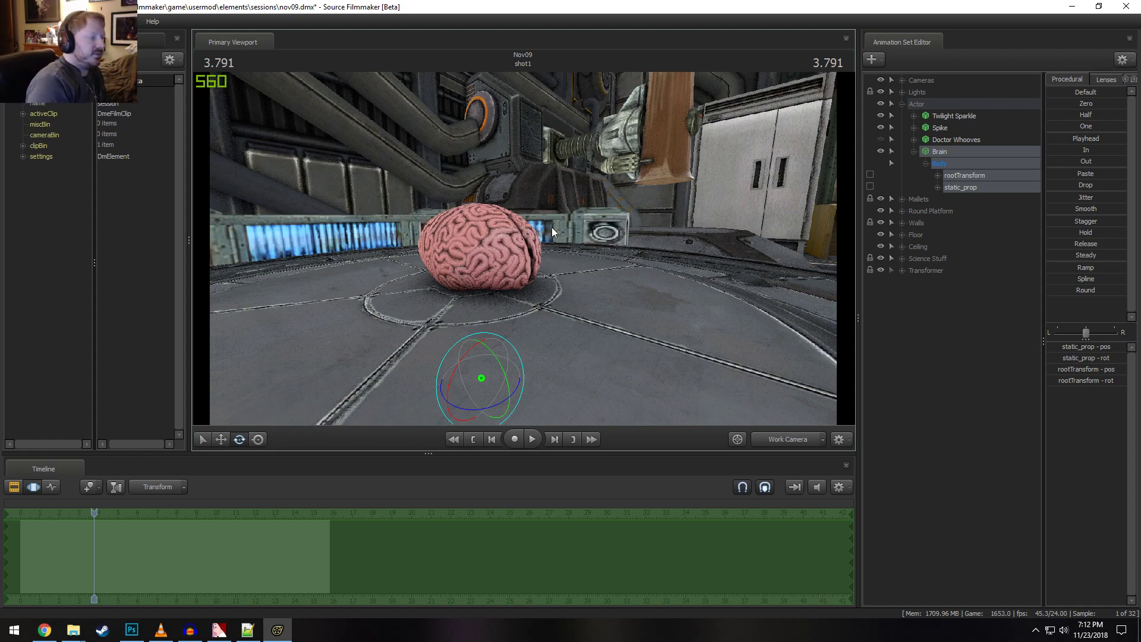
pyautogui.moveTo(551, 227); pyautogui.dragTo(672, 222)
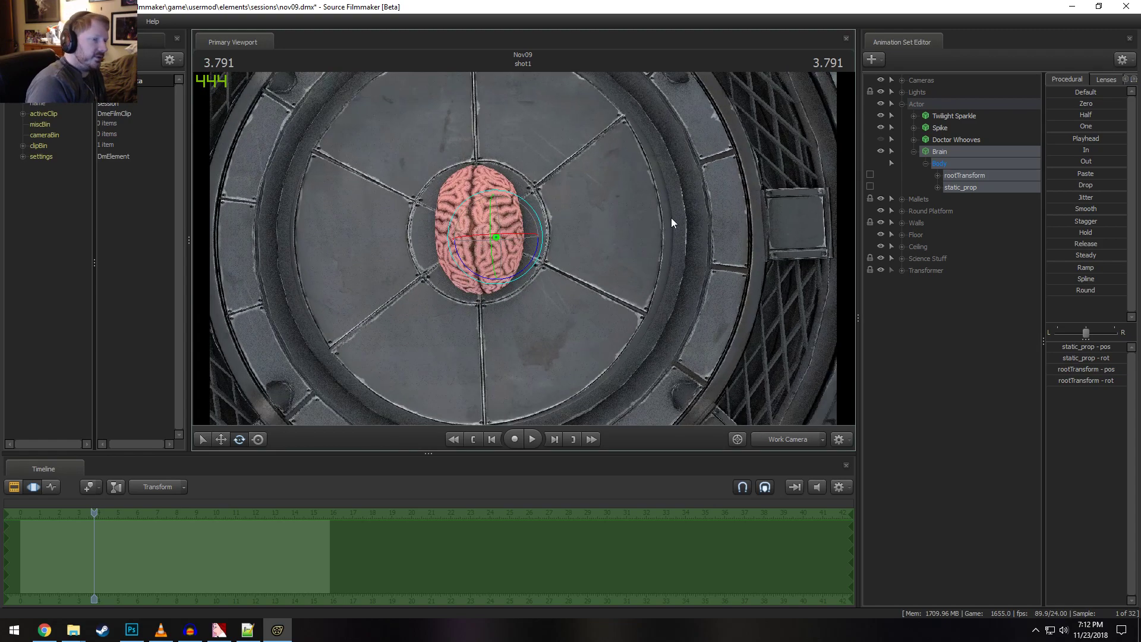
pyautogui.press('a')
pyautogui.moveTo(585, 163); pyautogui.dragTo(588, 155)
pyautogui.press('d')
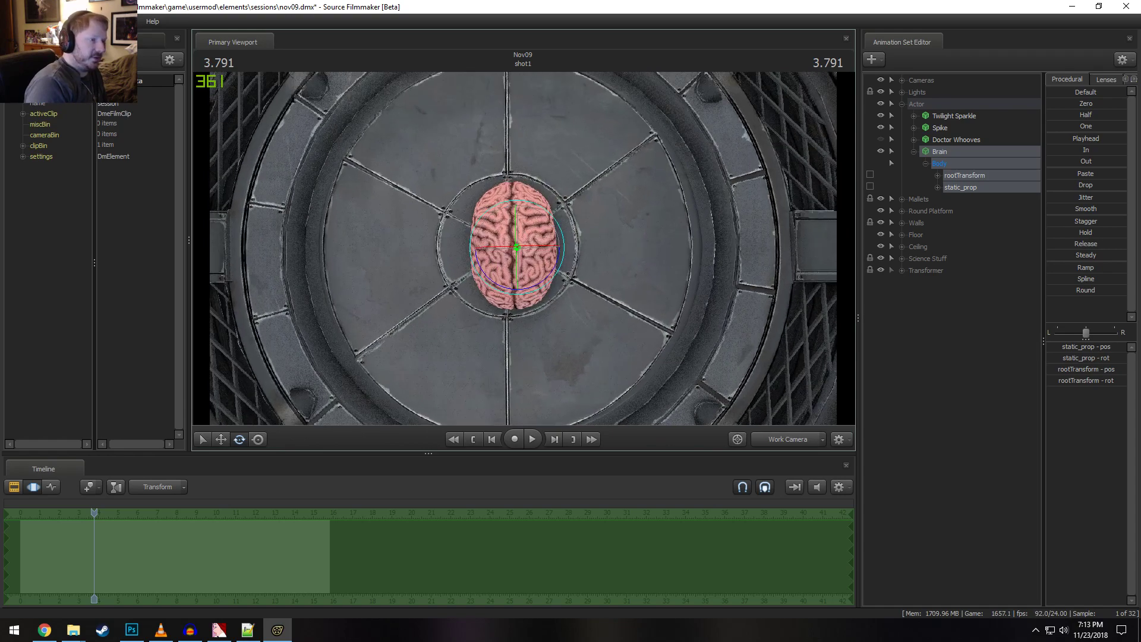
pyautogui.press('w')
pyautogui.moveTo(497, 221); pyautogui.dragTo(585, 253)
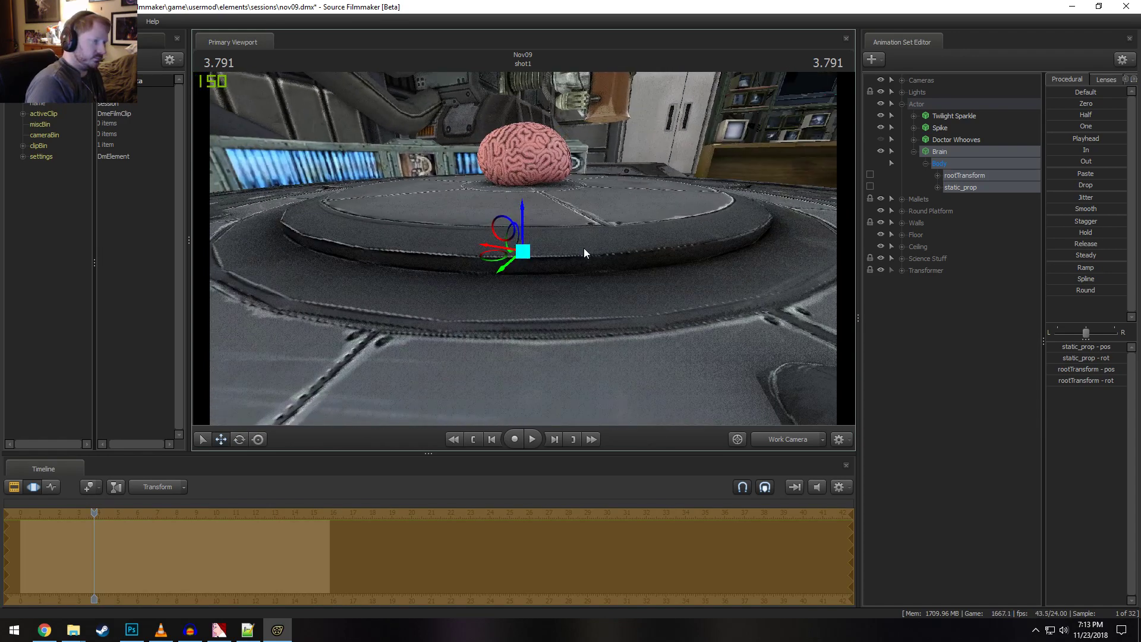
pyautogui.press('F2')
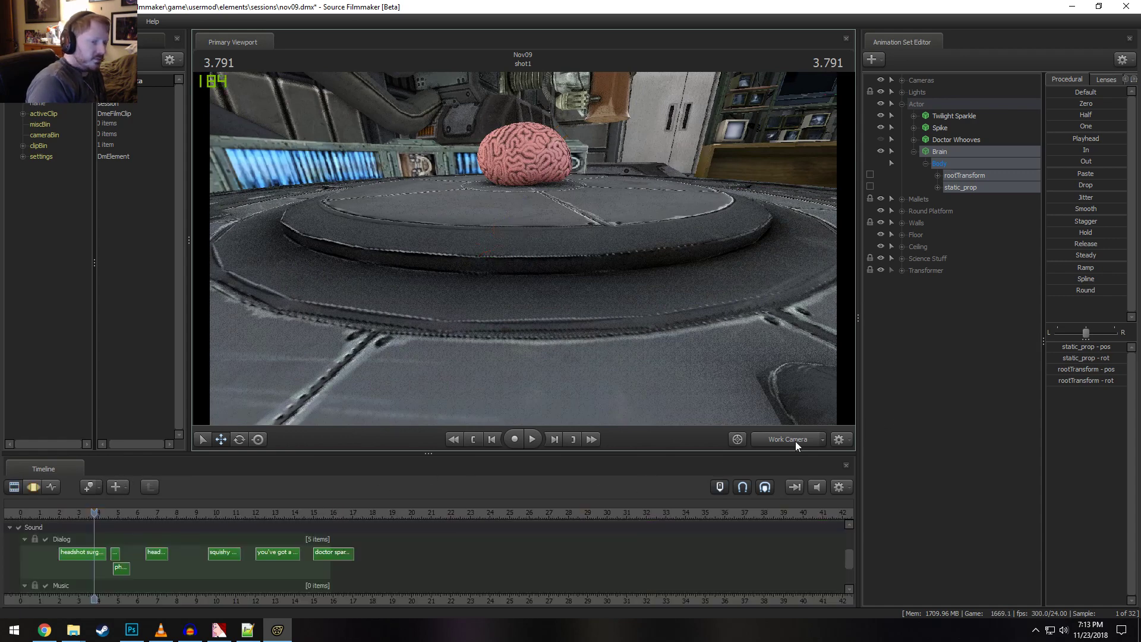
pyautogui.press('F3')
pyautogui.press('F2')
pyautogui.moveTo(849, 558); pyautogui.dragTo(846, 533)
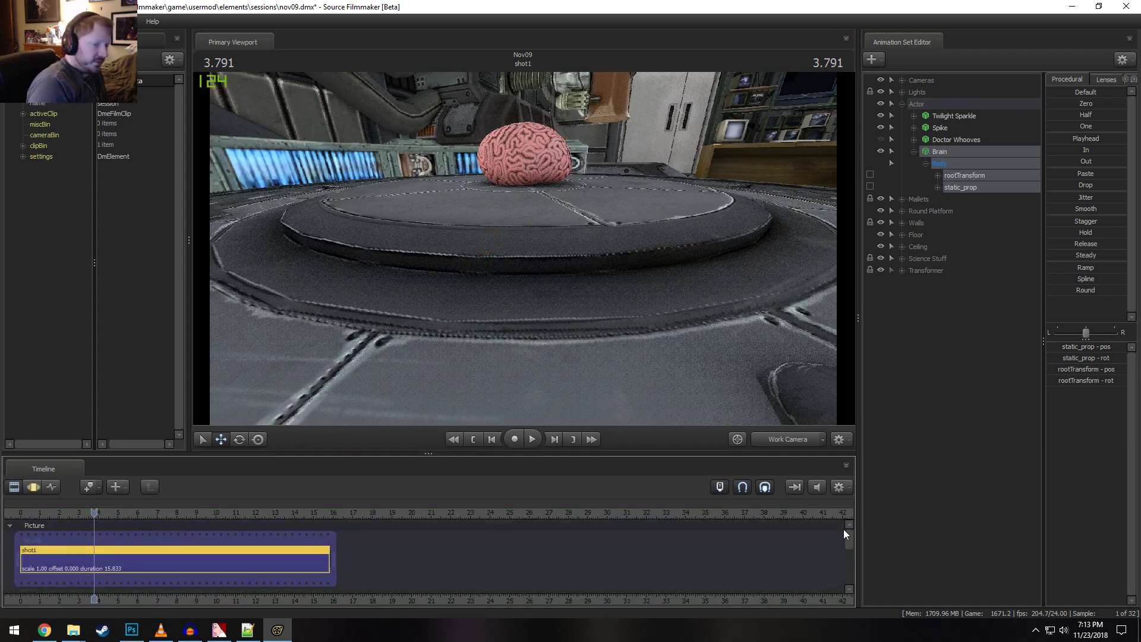
pyautogui.press('F3')
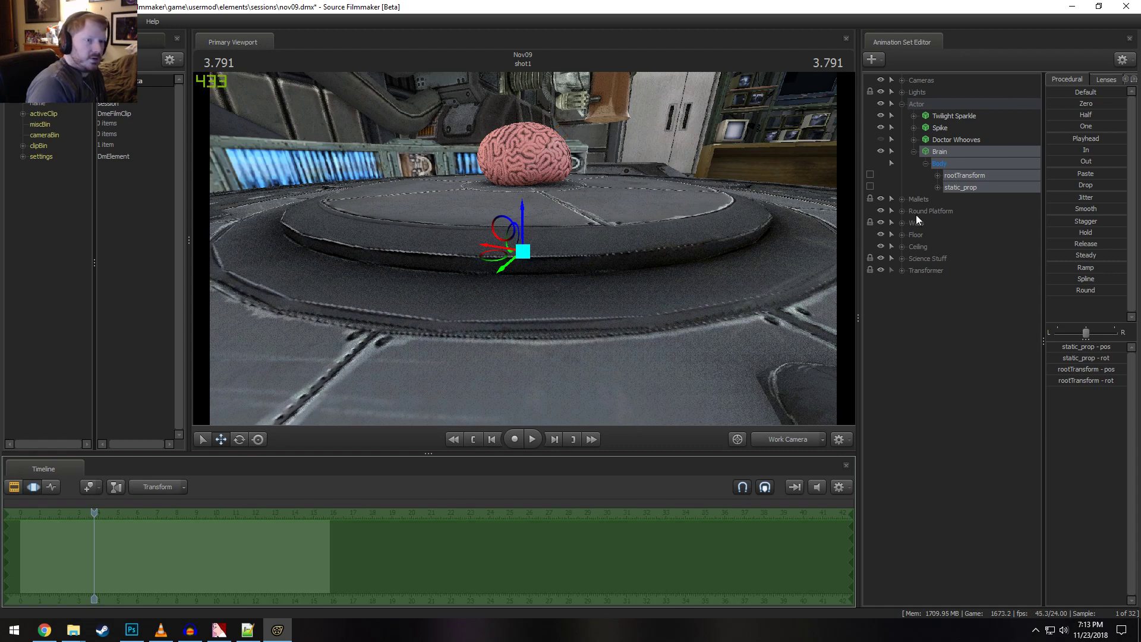
# Set Mallet Swing Base 1's KeyArm from about 6 seconds onward to its raised pose at 4.375 seconds with the Playhead preset
pyautogui.click(899, 199)
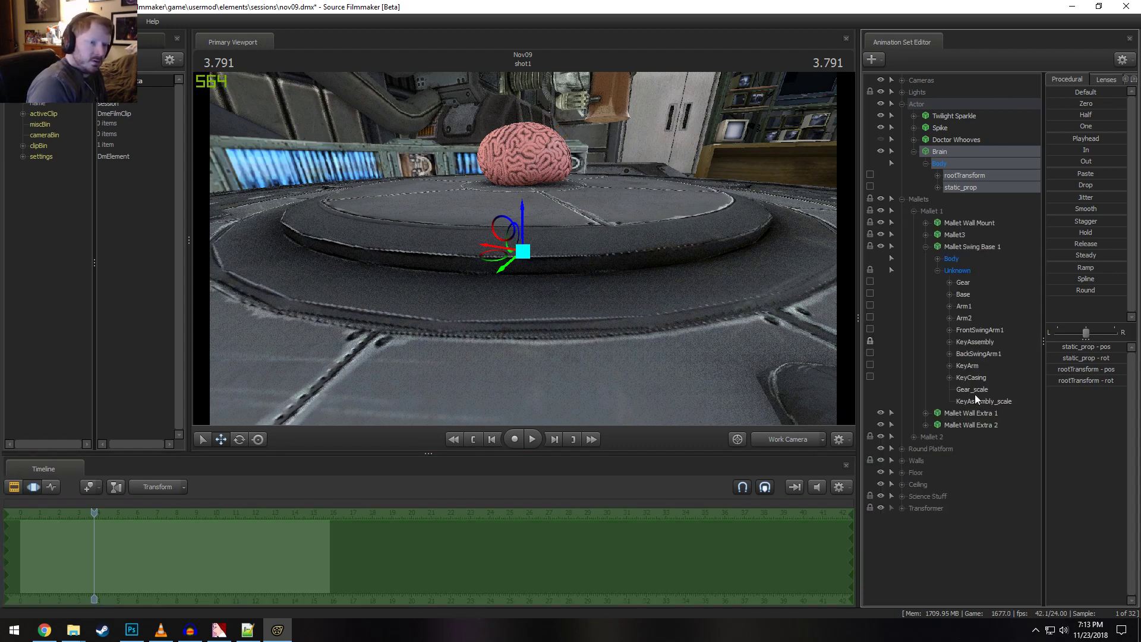
pyautogui.click(967, 365)
pyautogui.scroll(5, 153, 548)
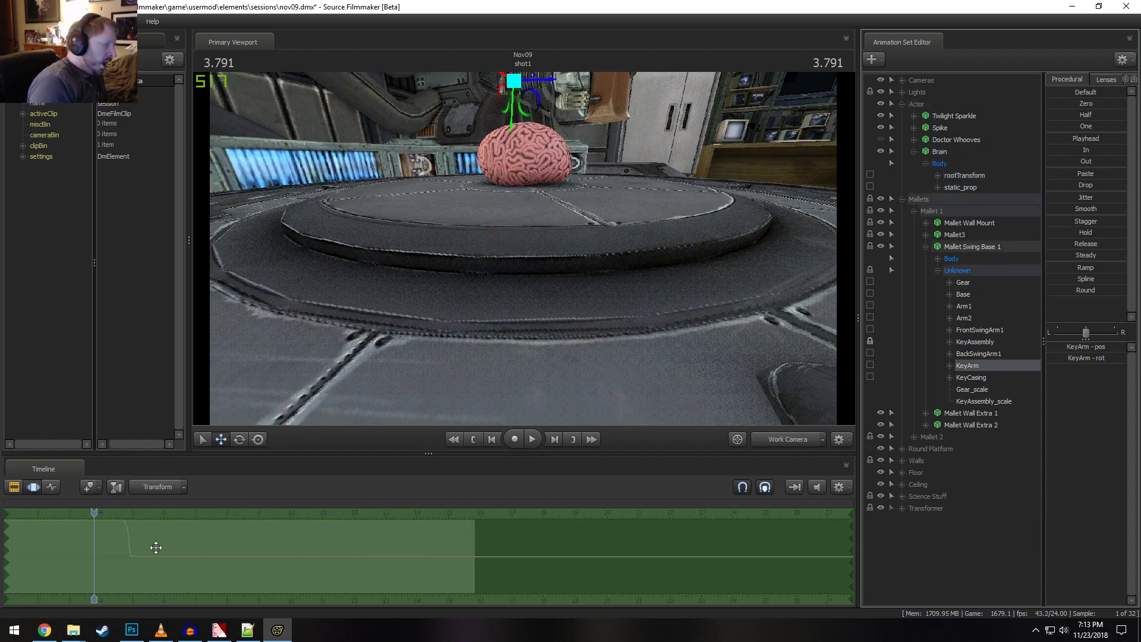
pyautogui.moveTo(153, 547); pyautogui.dragTo(198, 552)
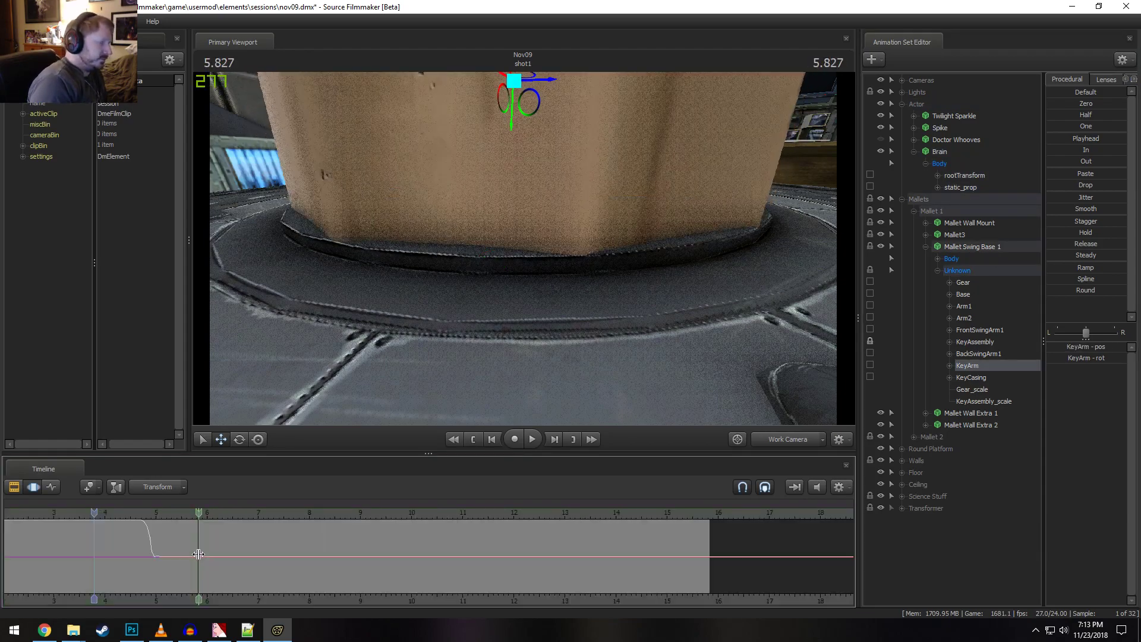
pyautogui.moveTo(523, 252); pyautogui.dragTo(522, 252)
pyautogui.click(207, 536)
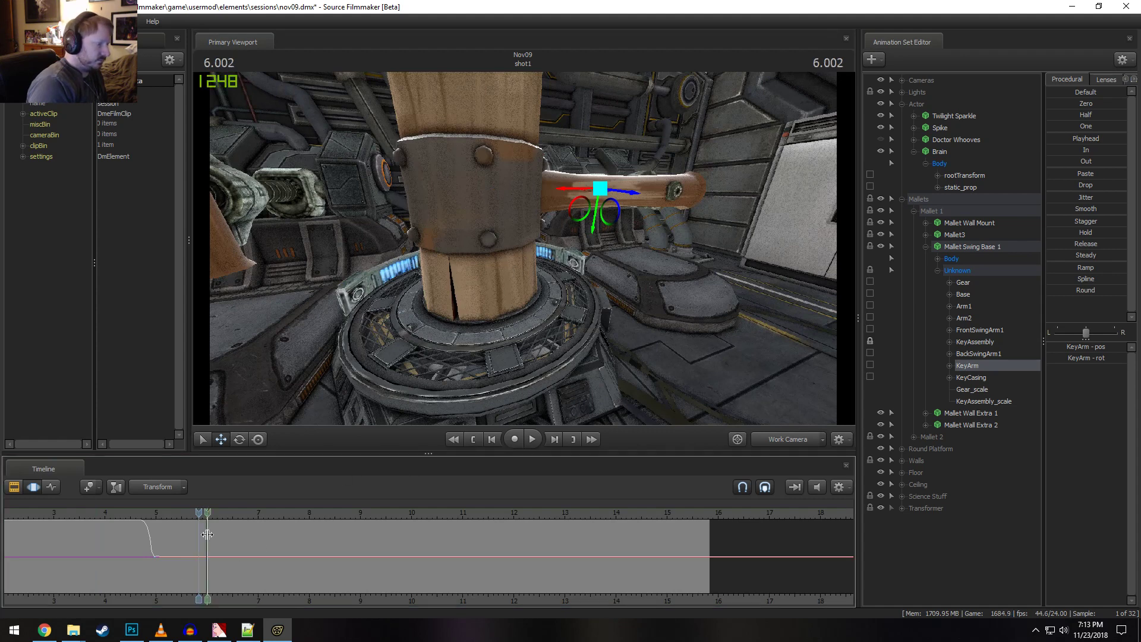
pyautogui.press(']')
pyautogui.click(127, 511)
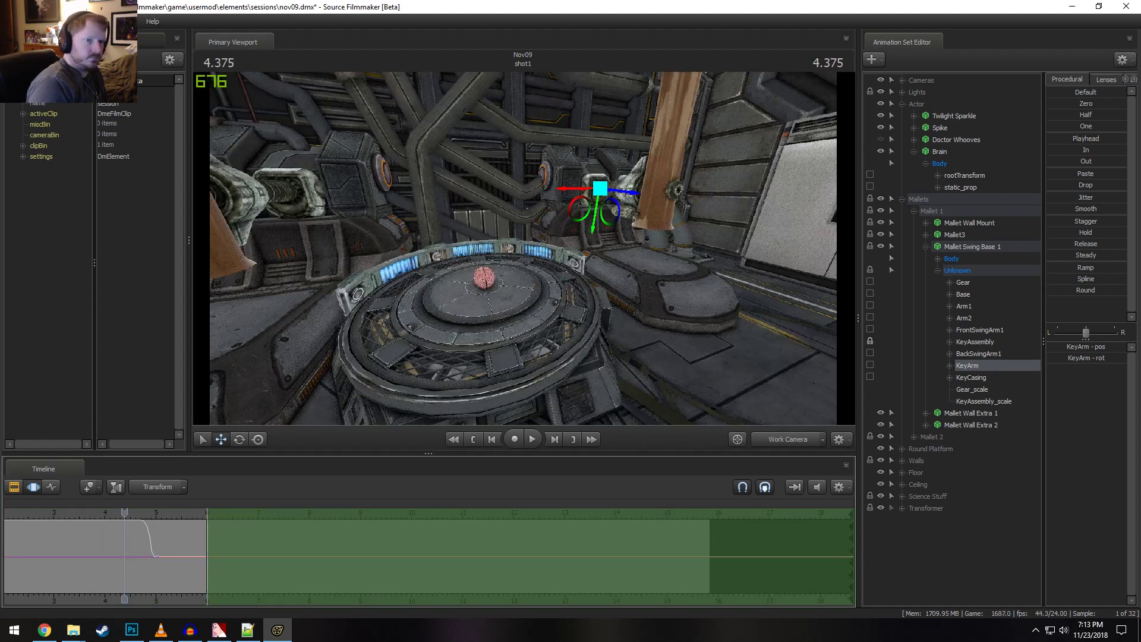
pyautogui.click(1066, 143)
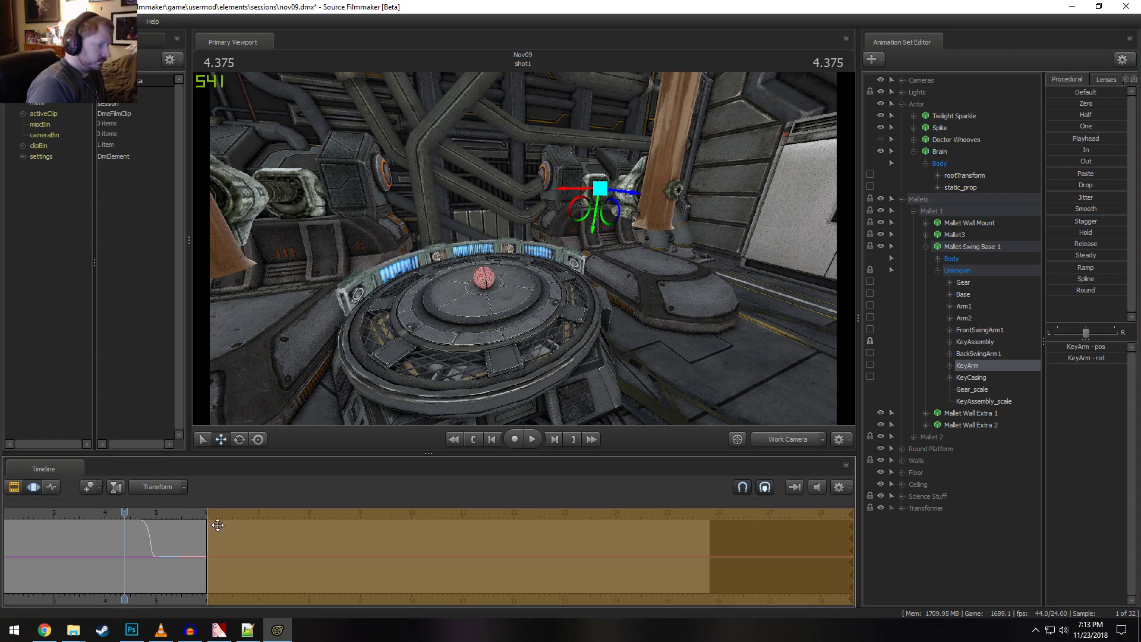
# Blend the KeyArm's return to the raised pose around 6 seconds, extending the time selection's end falloff to about 6.3 seconds
pyautogui.scroll(2, 189, 537)
pyautogui.moveTo(189, 540); pyautogui.dragTo(280, 548)
pyautogui.scroll(1, 280, 548)
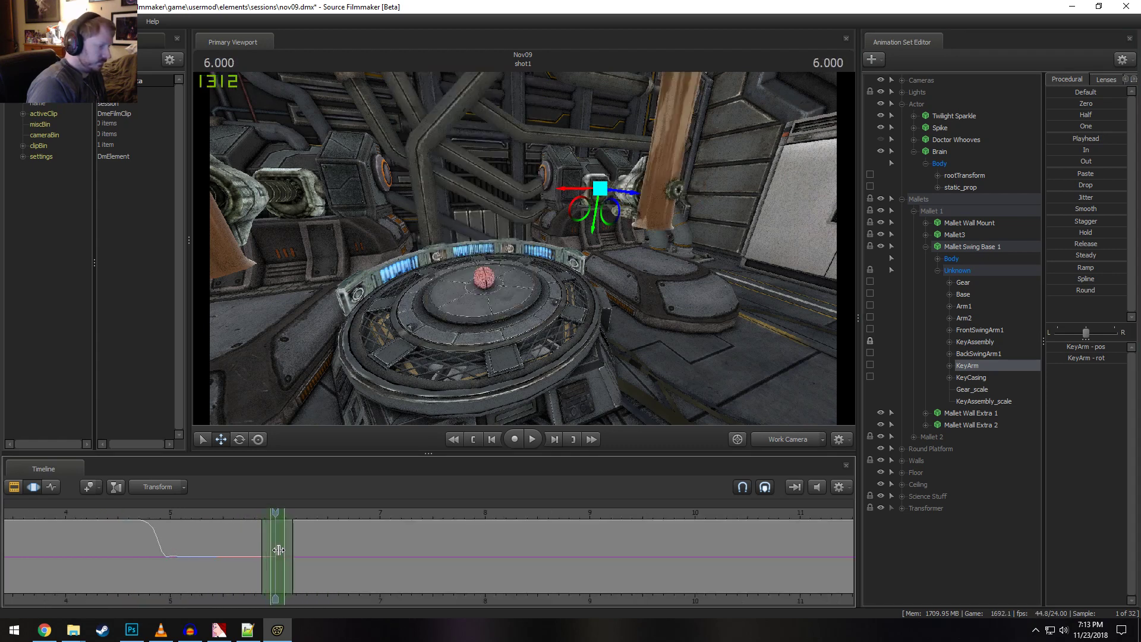
pyautogui.click(1056, 291)
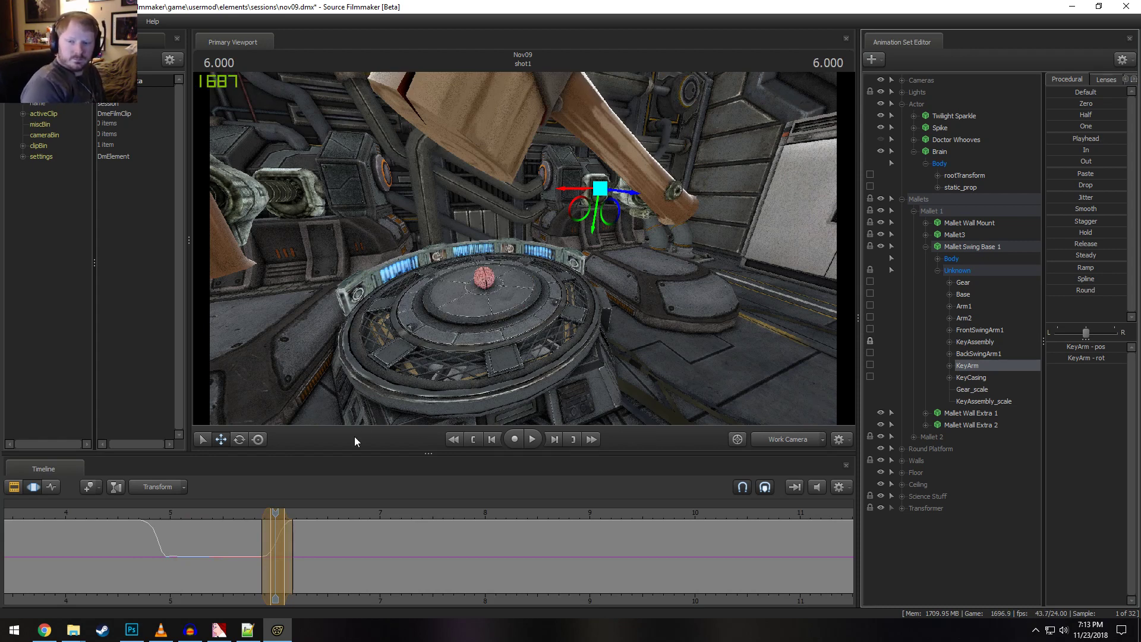
pyautogui.moveTo(298, 539); pyautogui.dragTo(312, 539)
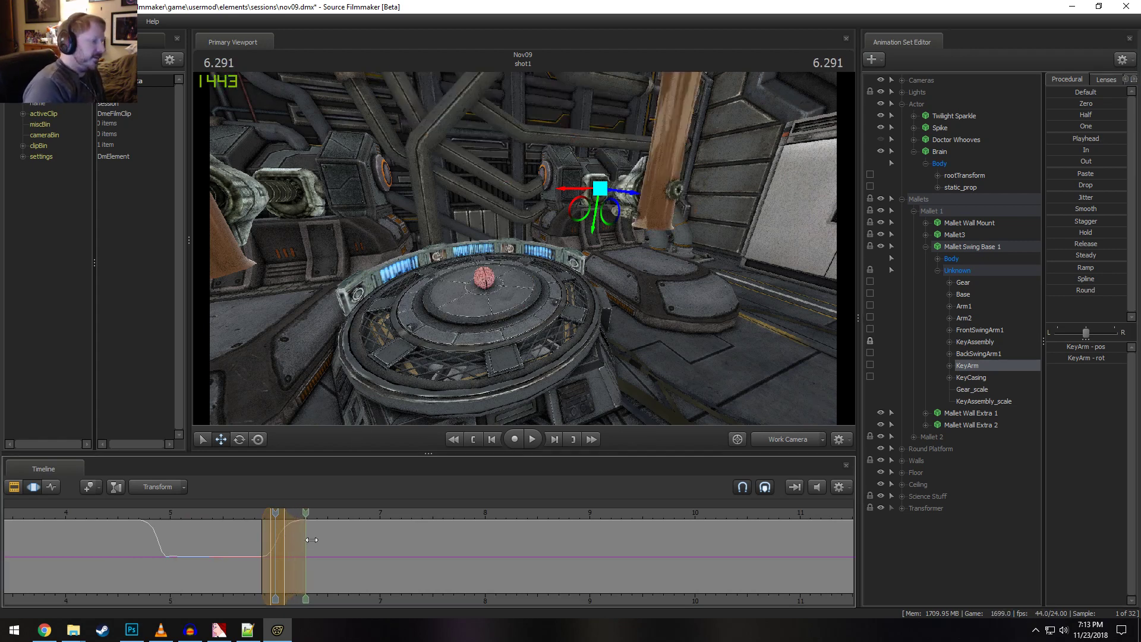
# Slow the mallet's rise by stretching the end falloff to about 7.3 seconds, and play back the motion
pyautogui.press('space')
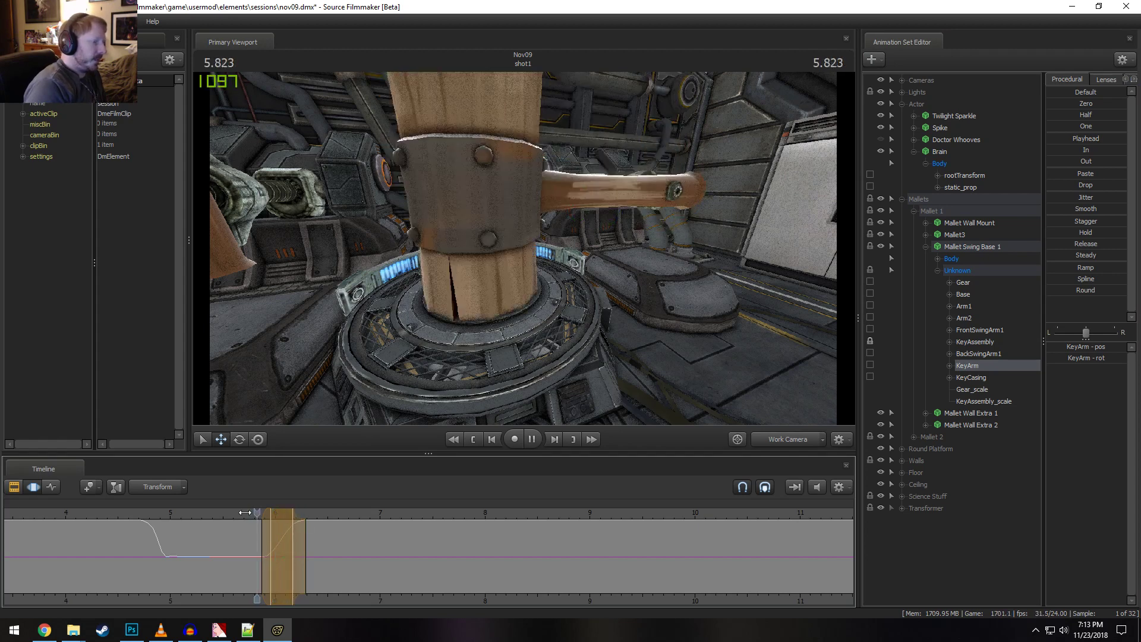
pyautogui.press('space')
pyautogui.moveTo(312, 528); pyautogui.dragTo(345, 575)
pyautogui.press('space')
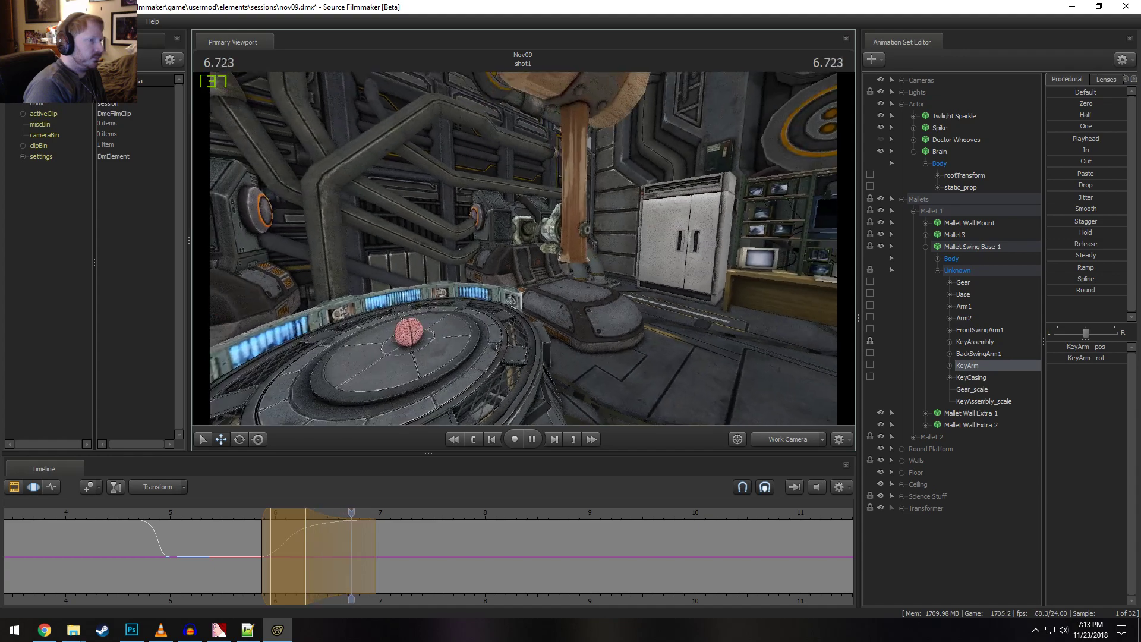
pyautogui.press('space')
pyautogui.moveTo(381, 582); pyautogui.dragTo(411, 584)
pyautogui.click(215, 511)
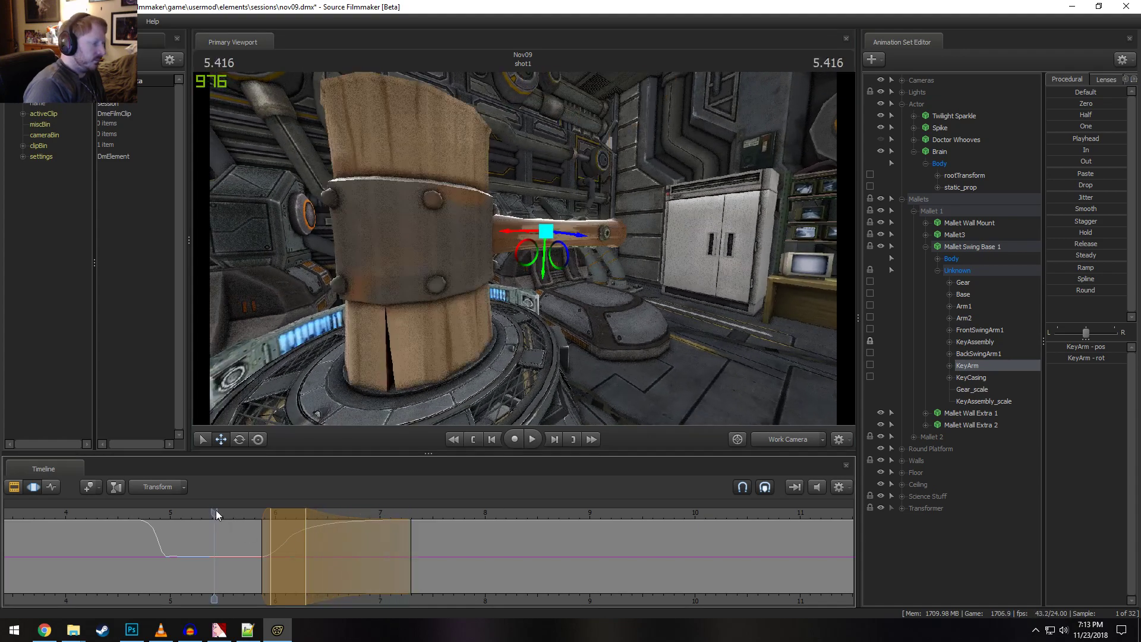
pyautogui.press('space')
pyautogui.press('space')
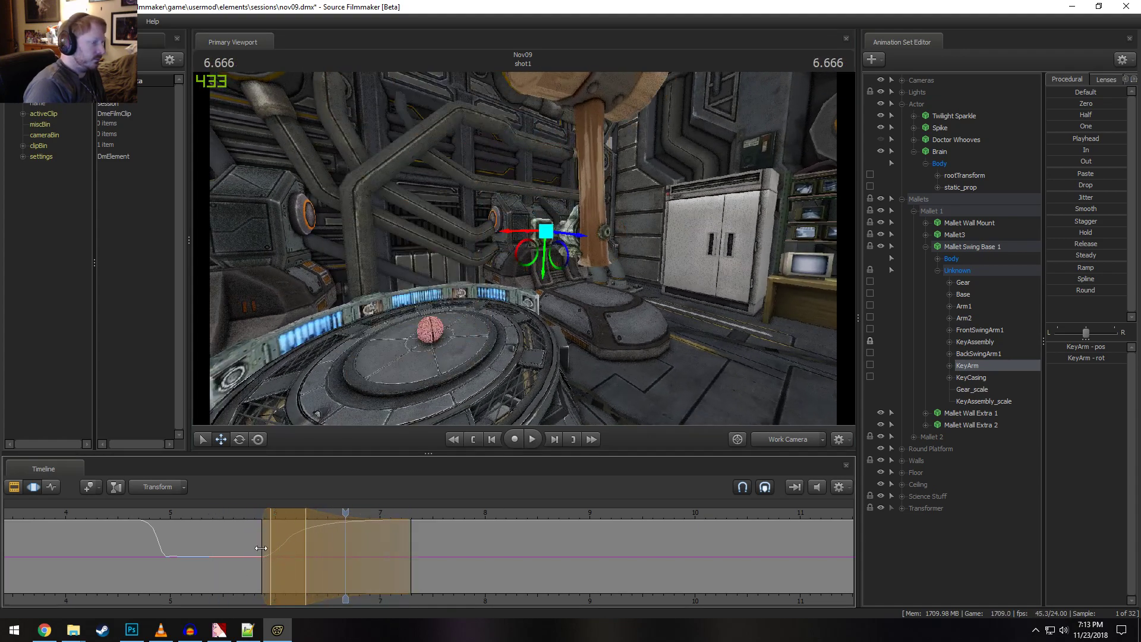
# Start the mallet's rise slightly earlier, with the falloff beginning at about 5.8 seconds, and replay the motion
pyautogui.click(256, 511)
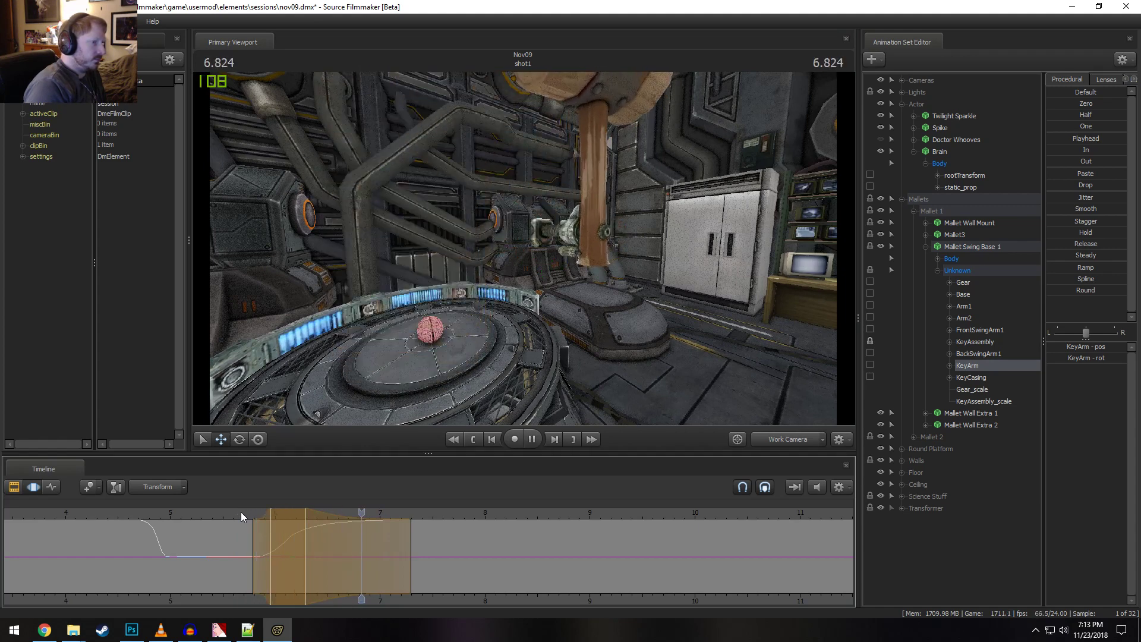
pyautogui.press('space')
pyautogui.press('space')
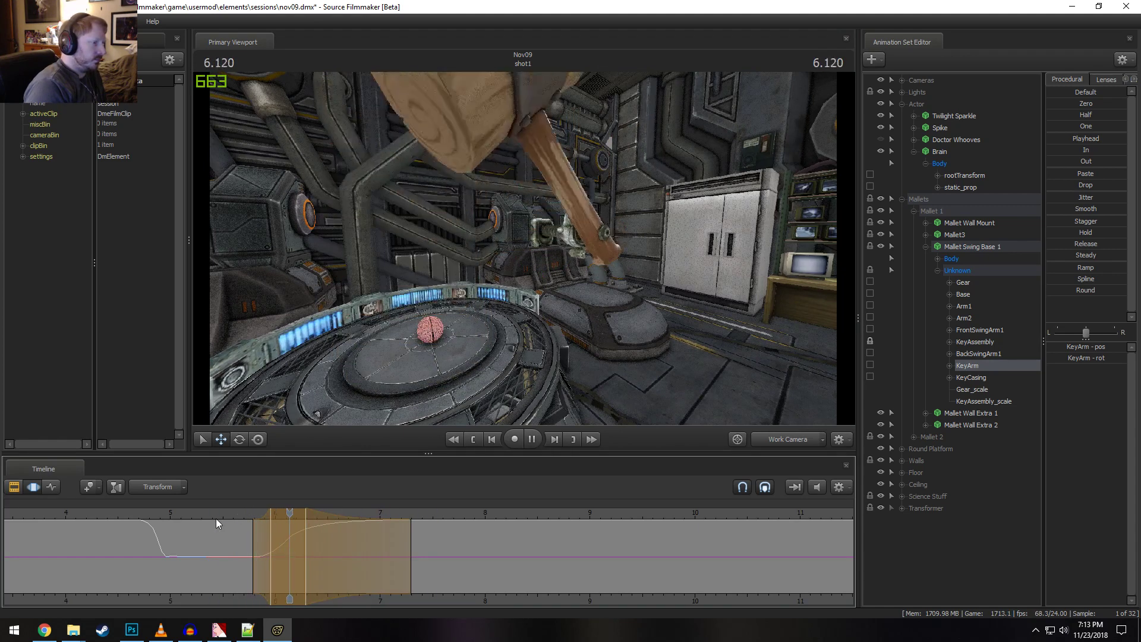
pyautogui.press('space')
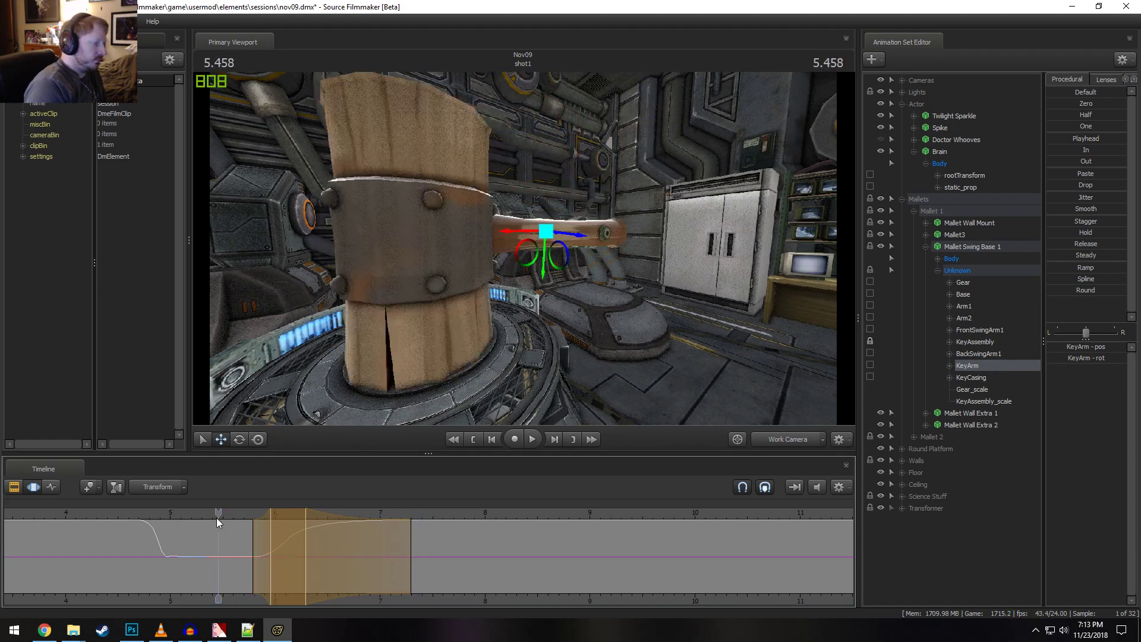
pyautogui.press('space')
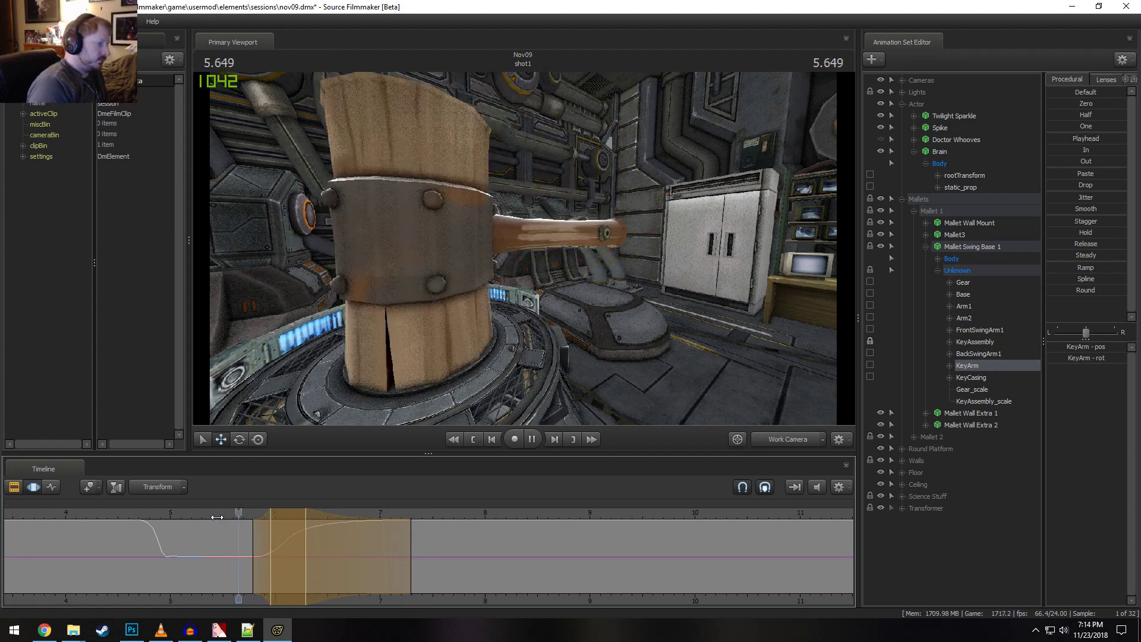
pyautogui.press('space')
# In the Dialog track, move the second headshot surgery.wav clip to about 9.5 seconds and squishy yeah.wav to about 7.1 seconds
pyautogui.press('F2')
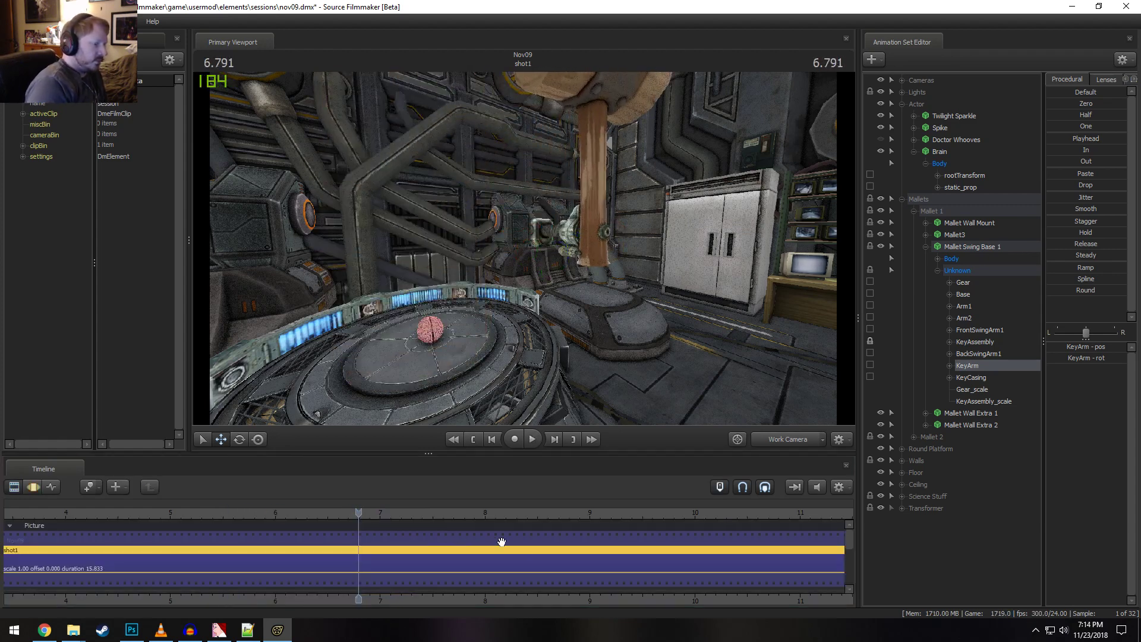
pyautogui.press('F3')
pyautogui.press('F2')
pyautogui.press('F3')
pyautogui.press('F2')
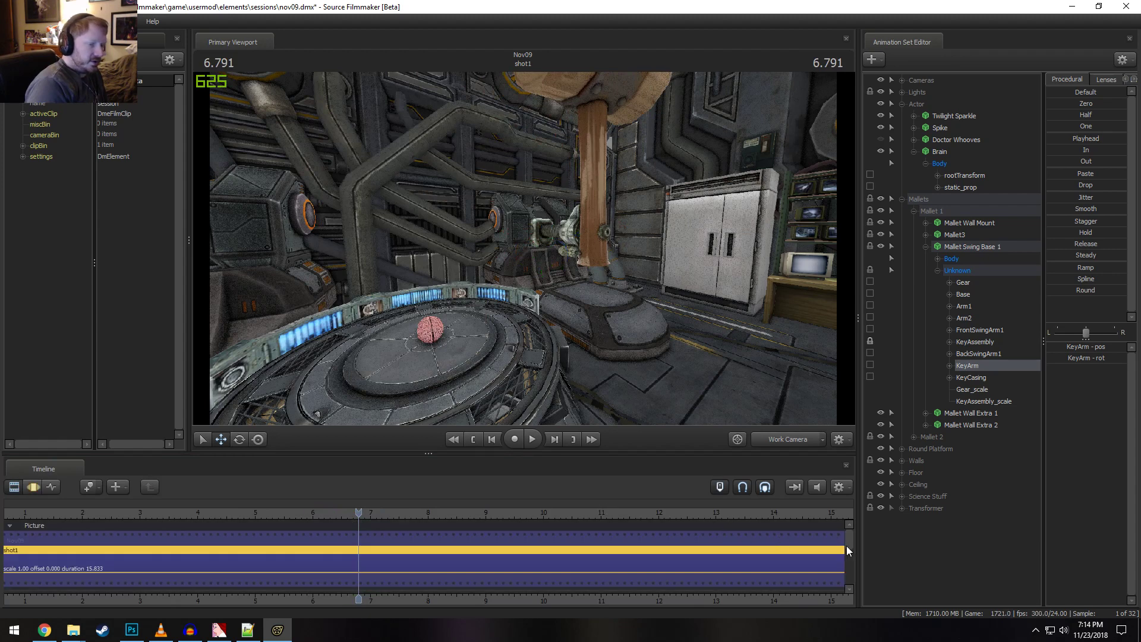
pyautogui.moveTo(848, 538); pyautogui.dragTo(848, 561)
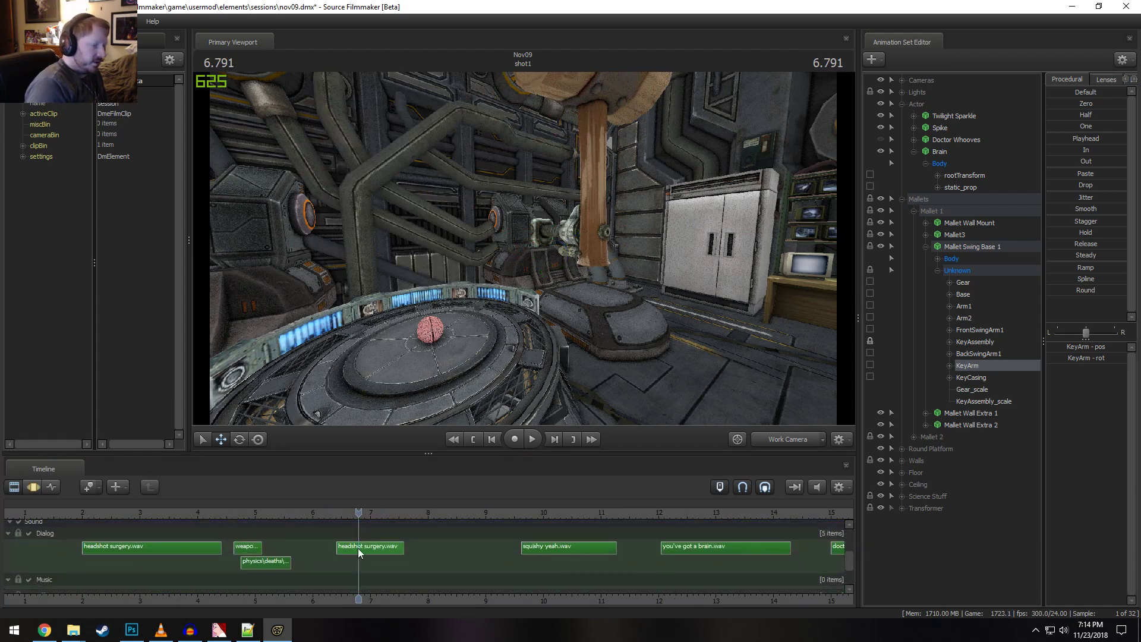
pyautogui.moveTo(358, 551)
pyautogui.mouseDown()
pyautogui.moveTo(480, 551)
pyautogui.moveTo(465, 551)
pyautogui.mouseUp()
pyautogui.moveTo(587, 547); pyautogui.dragTo(384, 551)
# Move squishy yeah.wav to start at about 6.3 seconds and play the shot to check its timing
pyautogui.click(276, 510)
pyautogui.press('space')
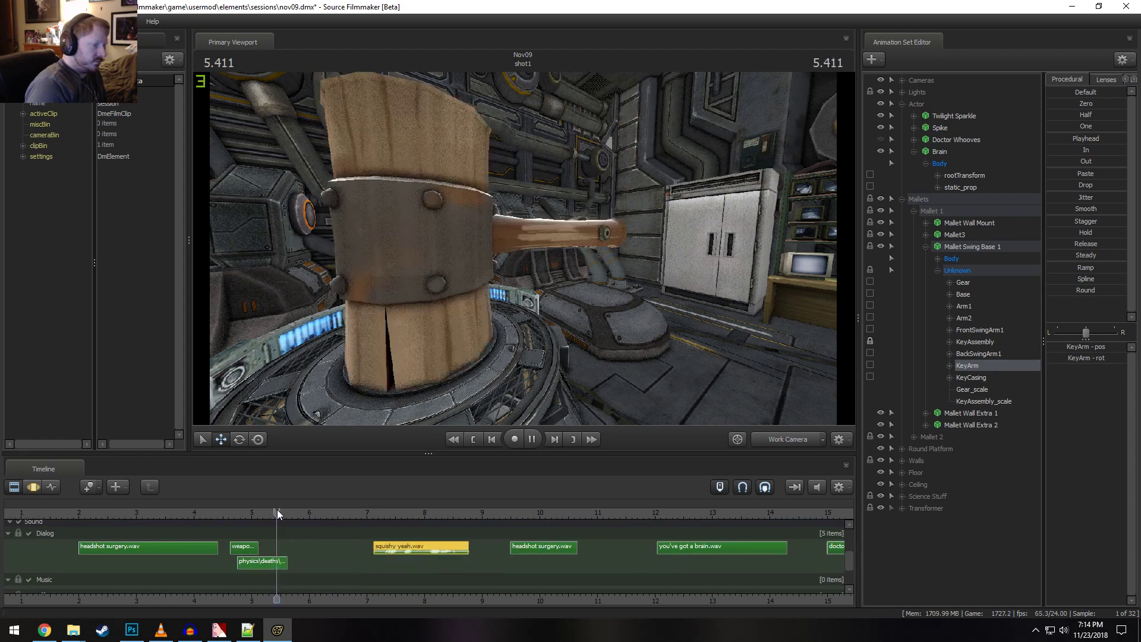
pyautogui.press('space')
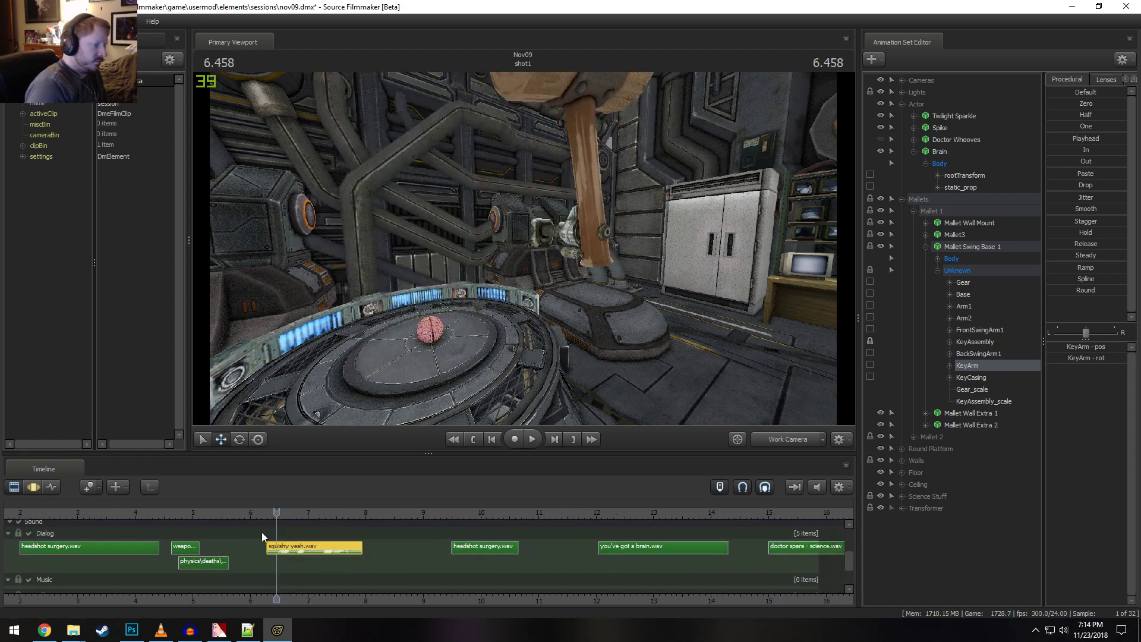
pyautogui.click(249, 512)
pyautogui.press('space')
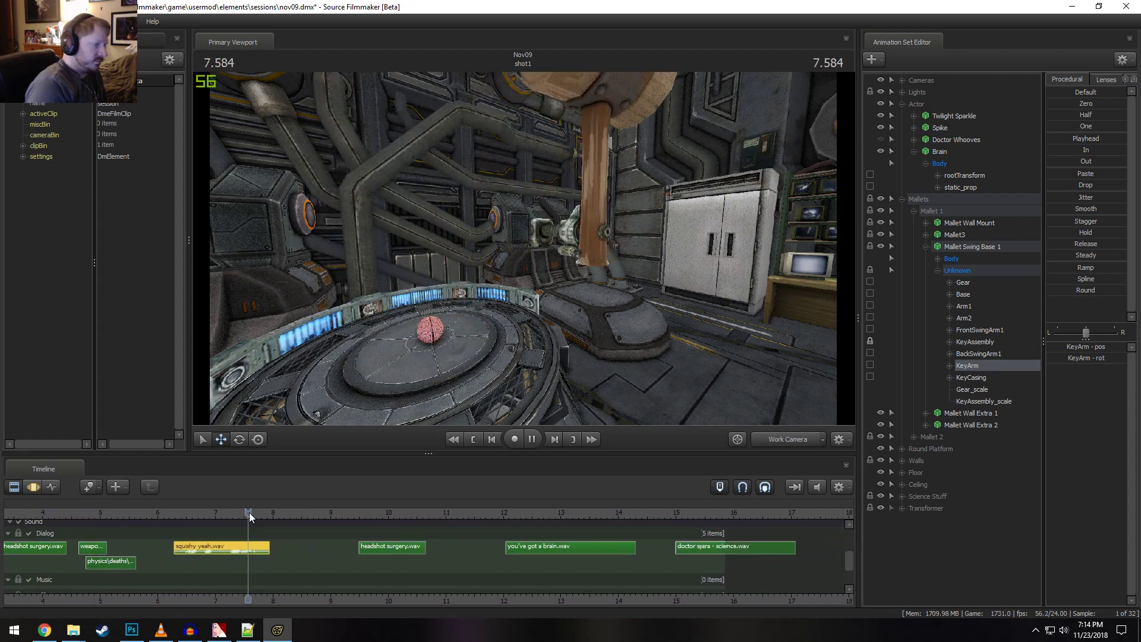
pyautogui.press('space')
# Play the mallet impact and rise several times to judge when squishy yeah.wav should start
pyautogui.click(51, 513)
pyautogui.press('space')
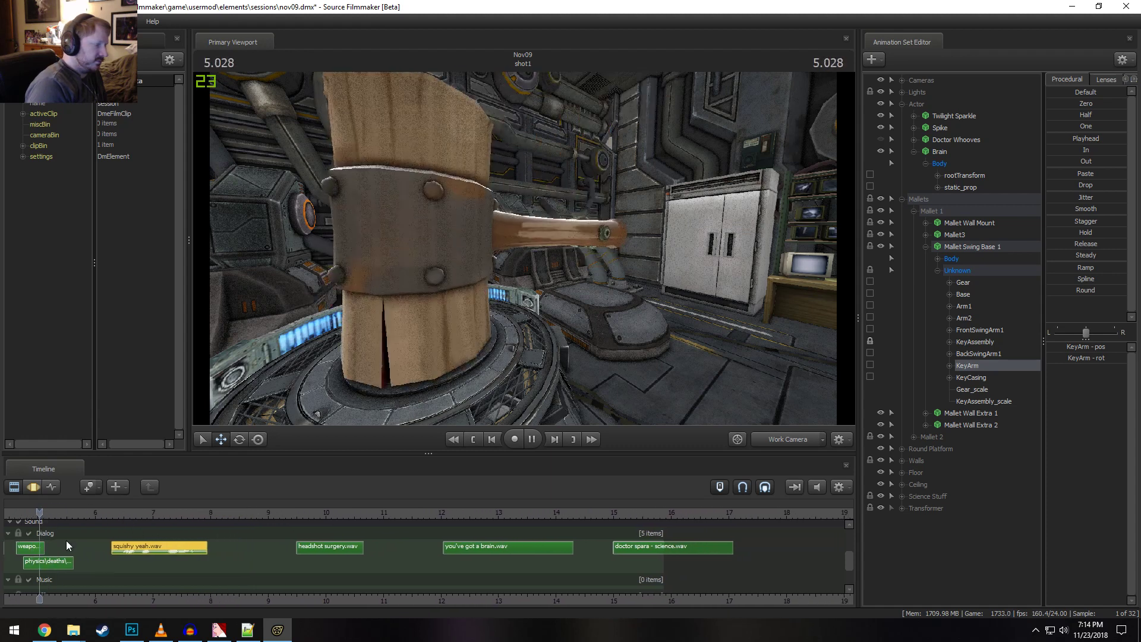
pyautogui.press('space')
pyautogui.moveTo(106, 598); pyautogui.dragTo(291, 588, button='middle')
pyautogui.press('space')
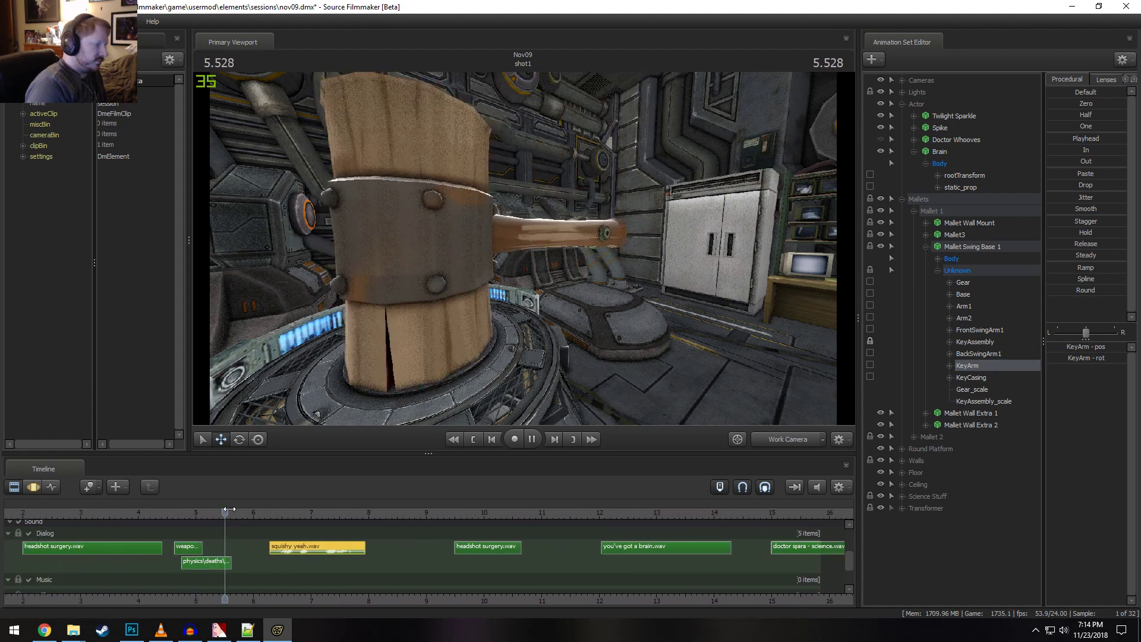
pyautogui.press('space')
pyautogui.click(152, 512)
pyautogui.press('space')
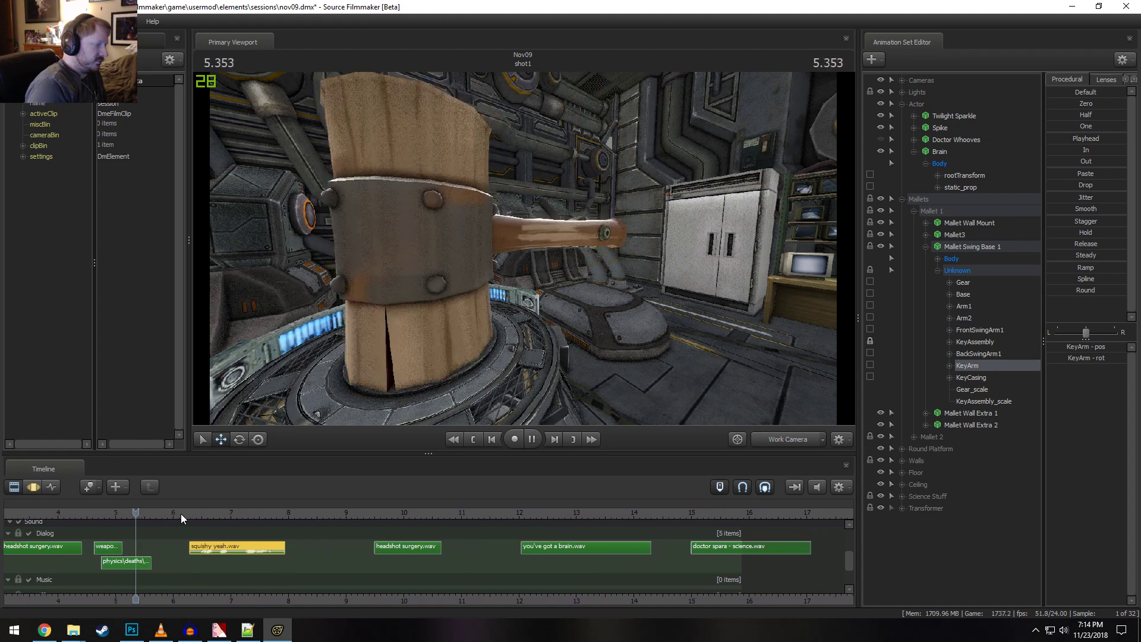
pyautogui.press('space')
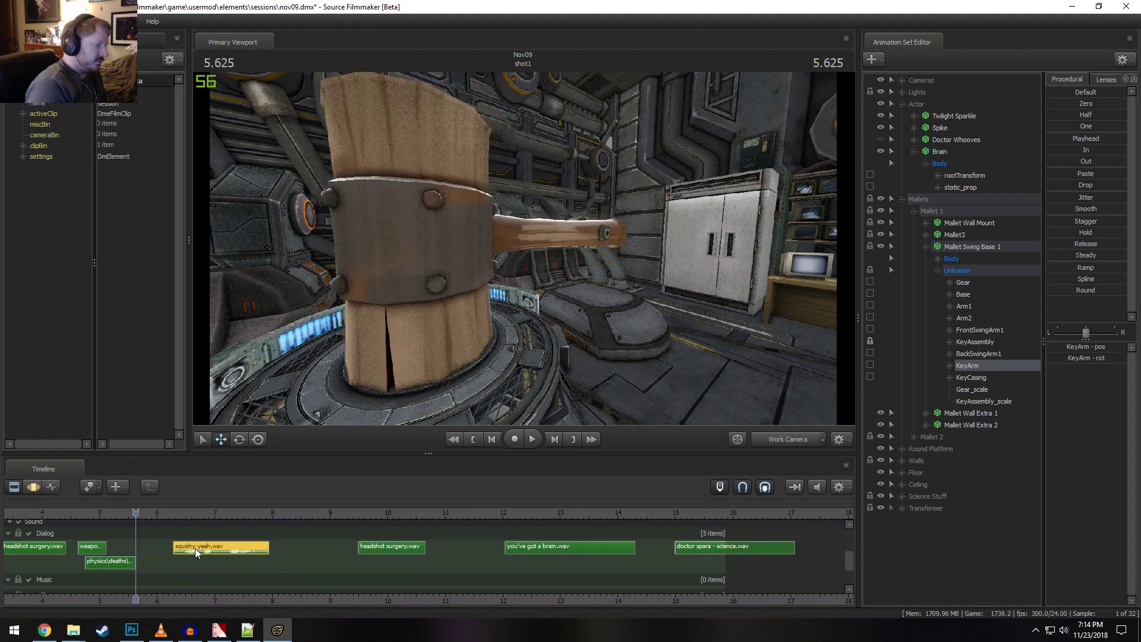
# Move squishy yeah.wav earlier in the Dialog track, starting at about 5.35 seconds, and replay the smash to check the sync
pyautogui.moveTo(195, 548); pyautogui.dragTo(153, 555)
pyautogui.click(101, 518)
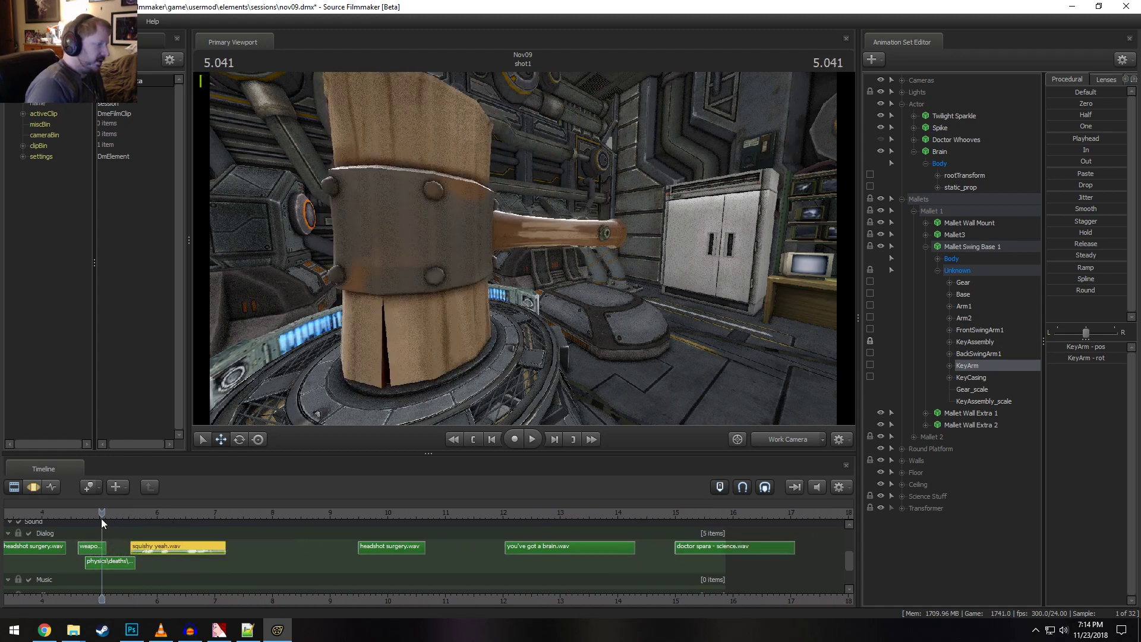
pyautogui.press('space')
pyautogui.moveTo(141, 597); pyautogui.dragTo(380, 575, button='middle')
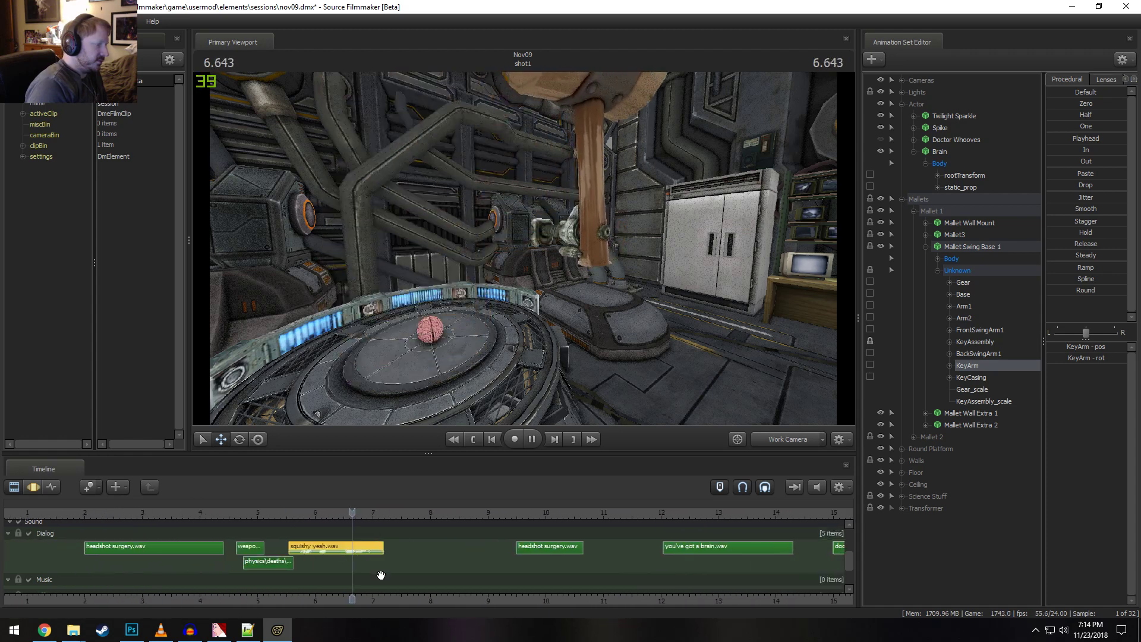
pyautogui.click(212, 511)
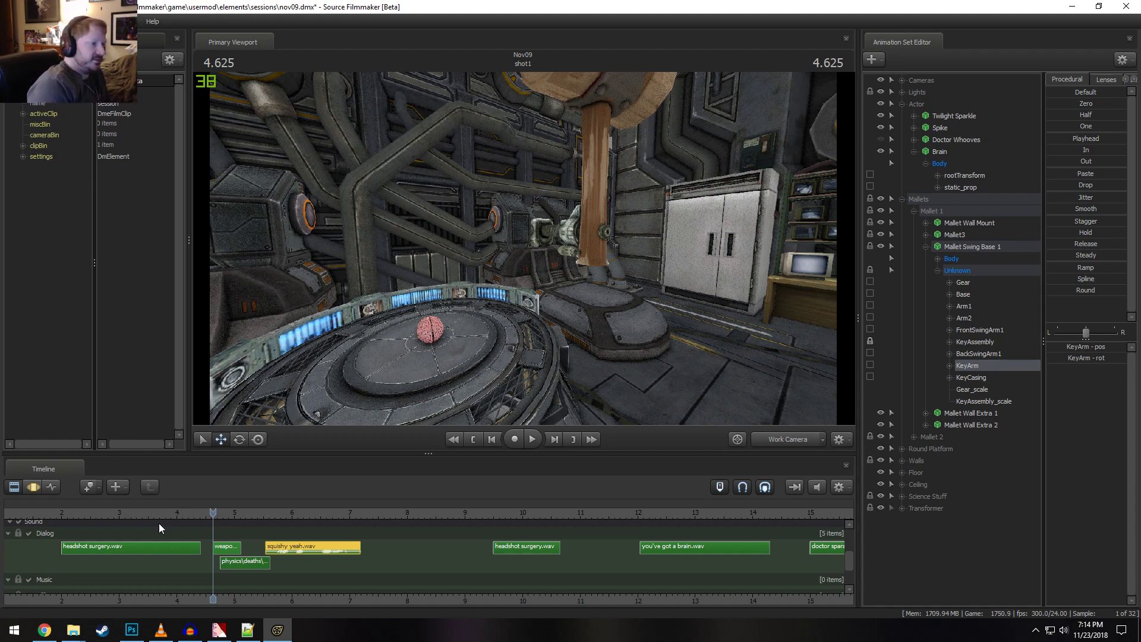
pyautogui.press('space')
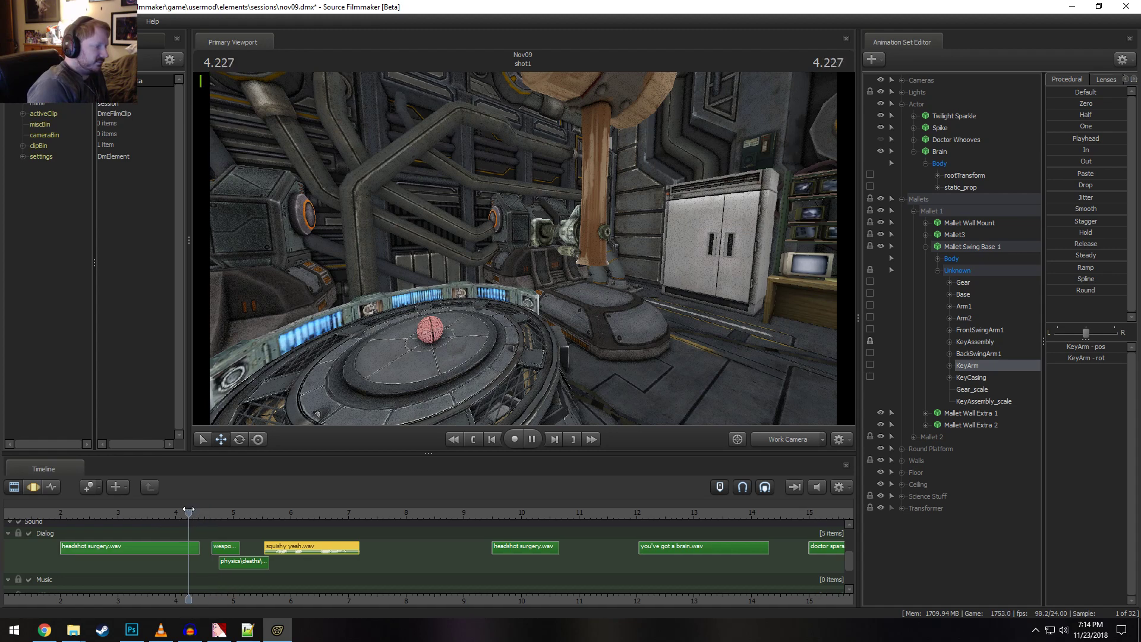
pyautogui.press('space')
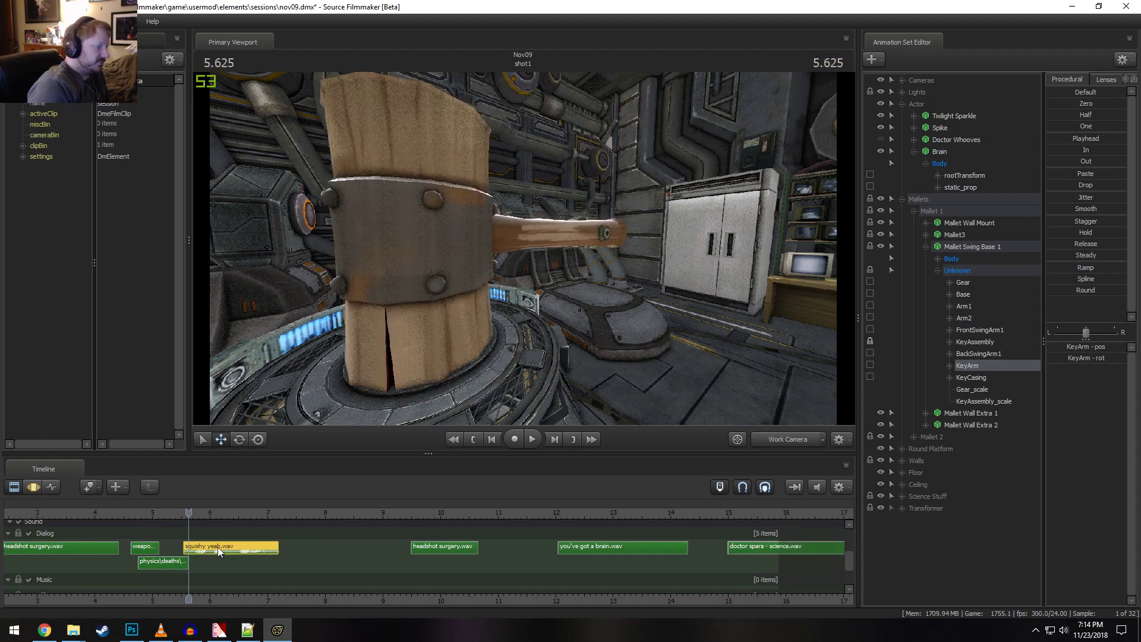
pyautogui.moveTo(217, 550); pyautogui.dragTo(207, 547)
pyautogui.click(159, 514)
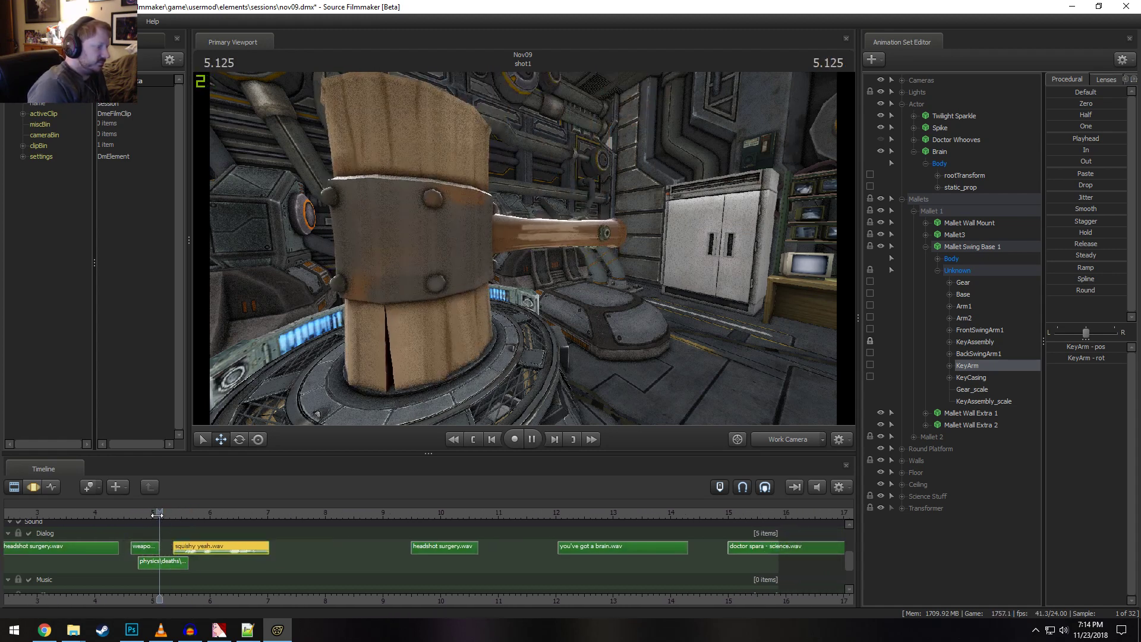
pyautogui.press('space')
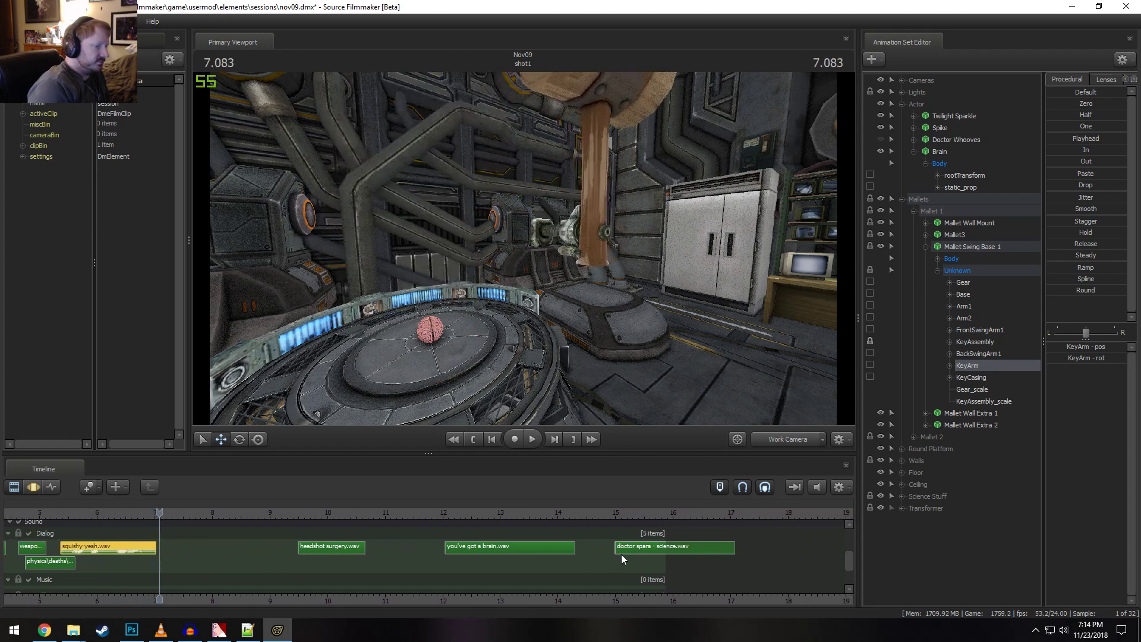
# Delay the rise of Mallet 1's KeyArm so it starts at about 7 seconds, and play back the motion
pyautogui.press('F3')
pyautogui.press('F2')
pyautogui.press('F3')
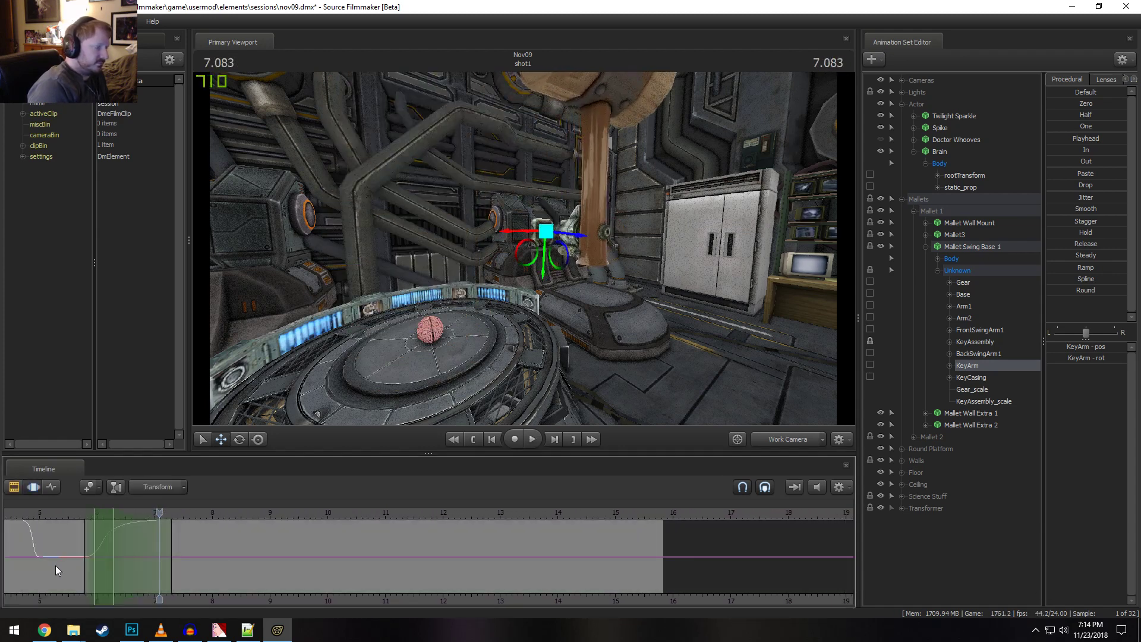
pyautogui.moveTo(67, 560); pyautogui.dragTo(141, 538)
pyautogui.press('space')
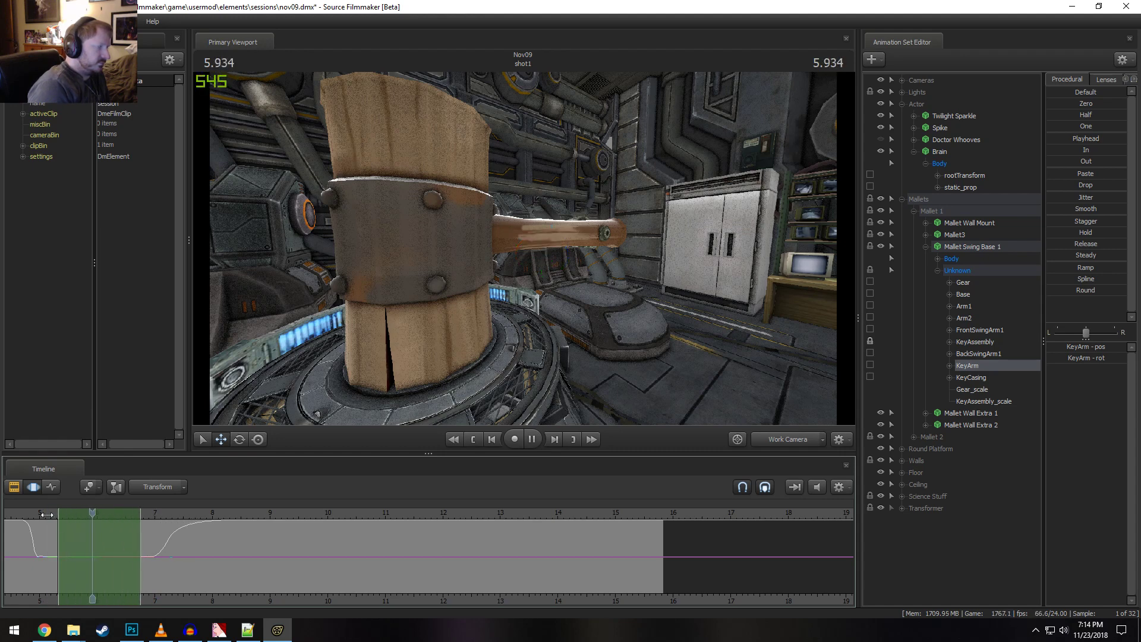
pyautogui.press('space')
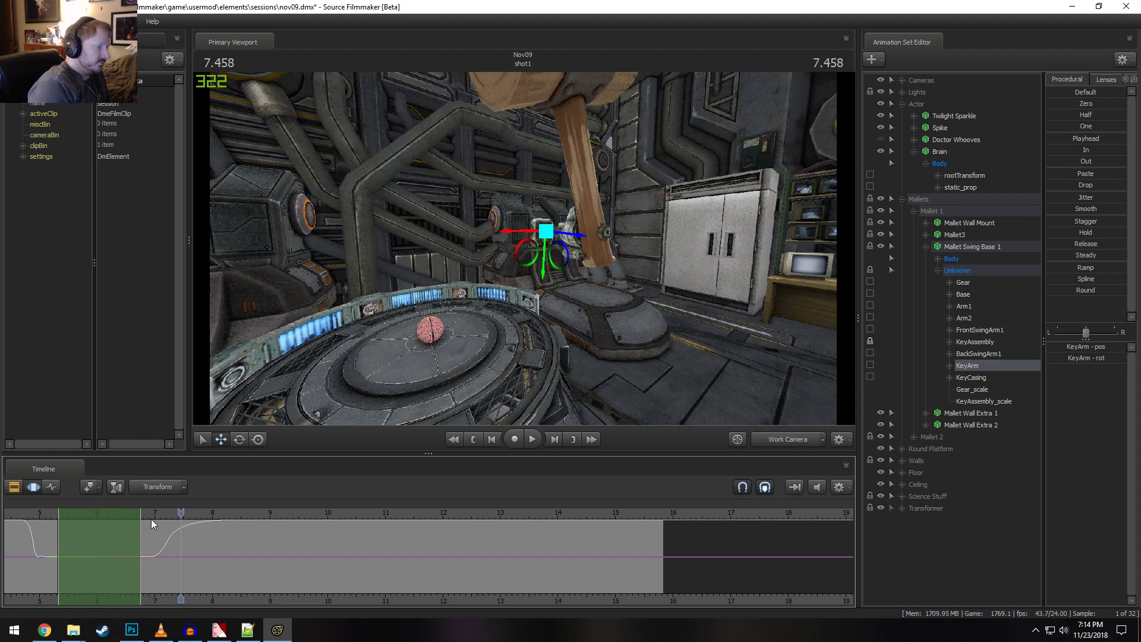
pyautogui.click(147, 512)
pyautogui.press('space')
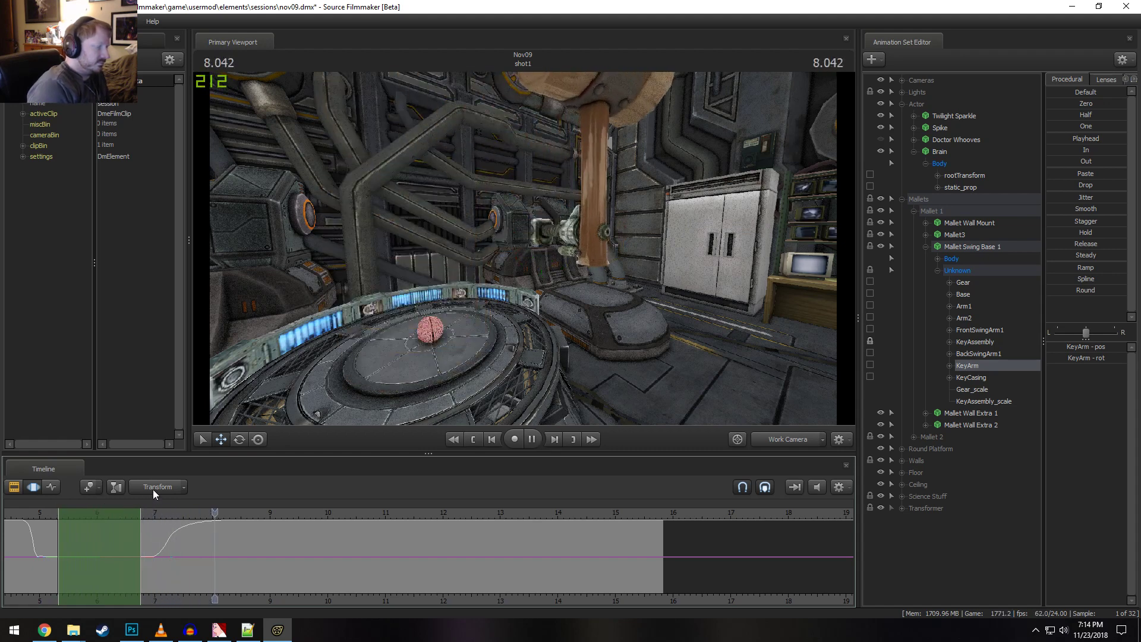
pyautogui.press('space')
# Play the smash and delayed mallet rise against the Dialog clips to check the sound timing
pyautogui.press('F2')
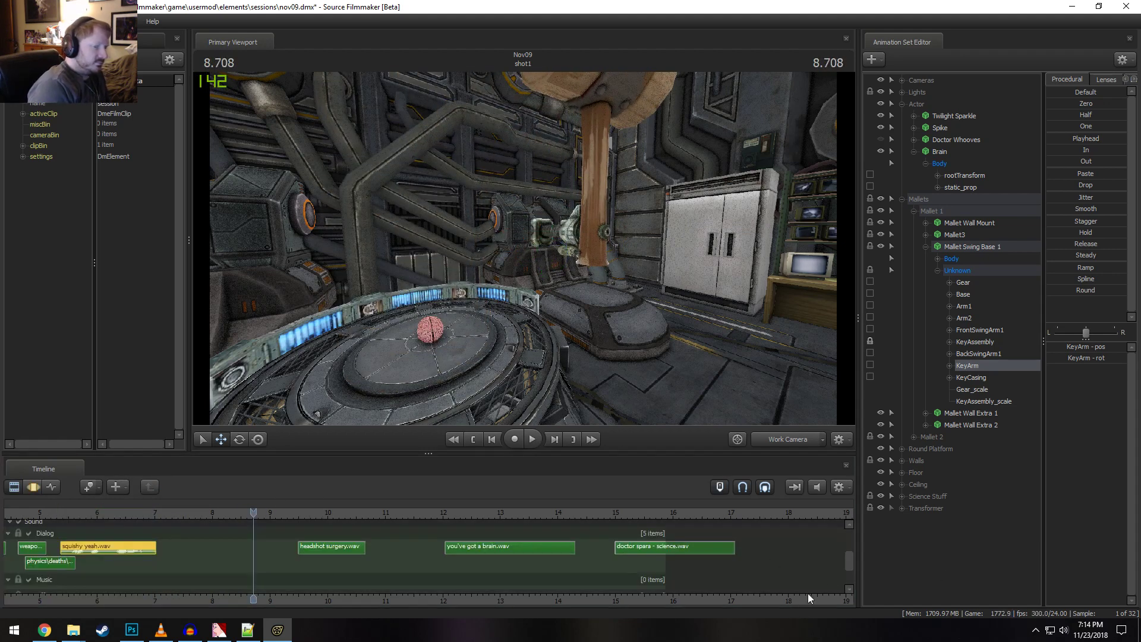
pyautogui.scroll(1, 850, 559)
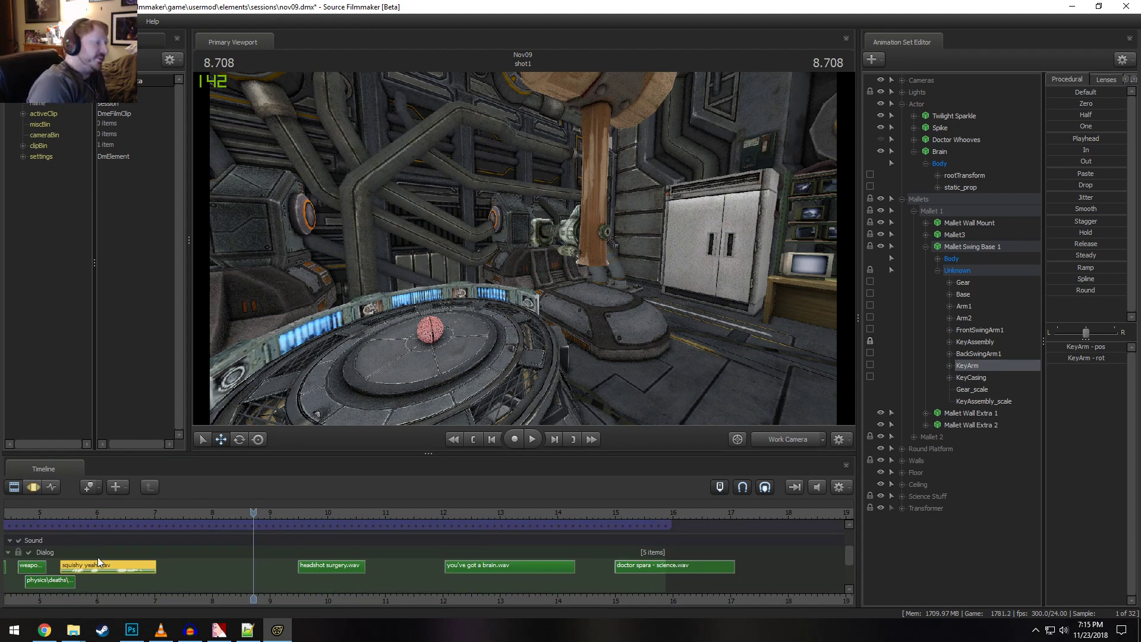
pyautogui.click(36, 599)
pyautogui.press('space')
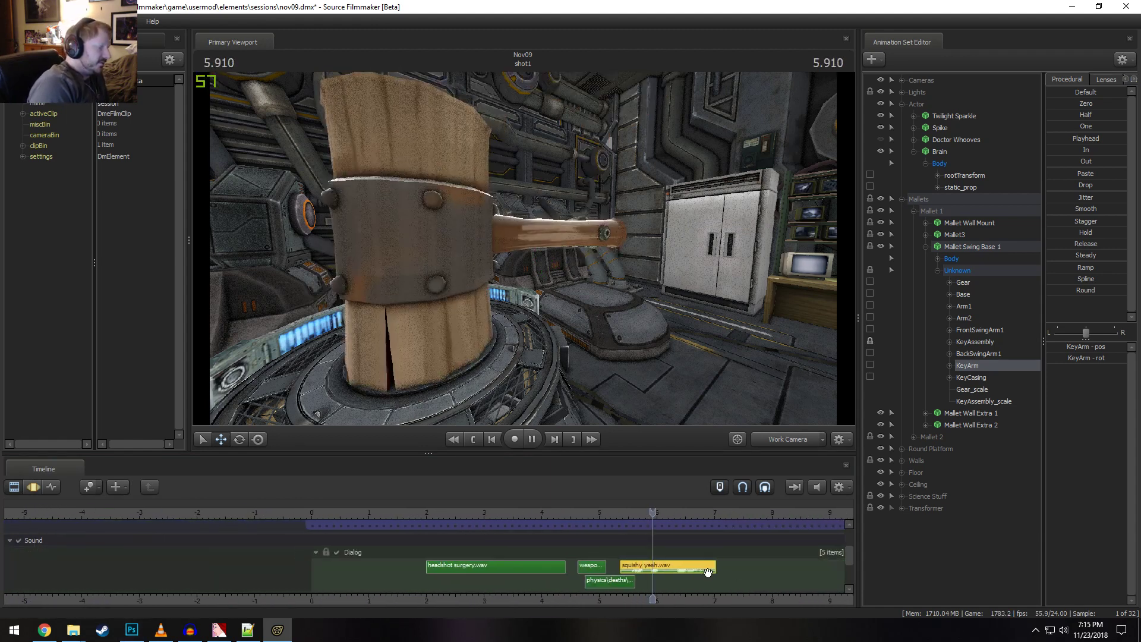
pyautogui.click(377, 514)
pyautogui.press('space')
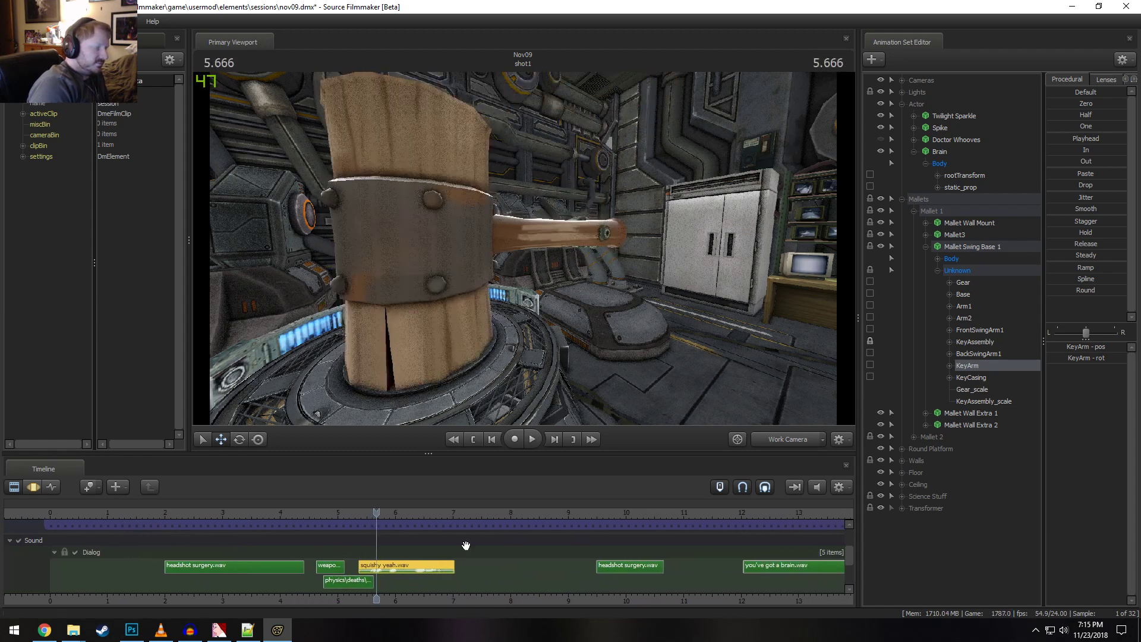
pyautogui.click(458, 511)
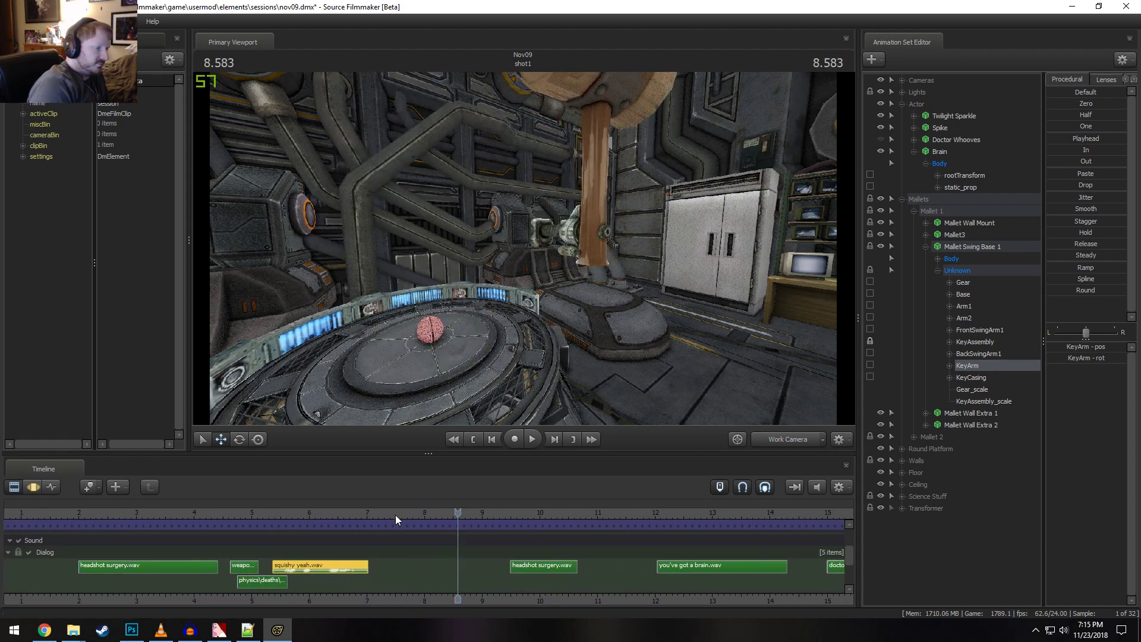
# Reposition the work camera to frame the brain between both mallets, and play through you've got a brain.wav
pyautogui.moveTo(394, 514)
pyautogui.mouseDown()
pyautogui.moveTo(361, 502)
pyautogui.moveTo(397, 503)
pyautogui.mouseUp()
pyautogui.moveTo(482, 385); pyautogui.dragTo(437, 391)
pyautogui.press('s')
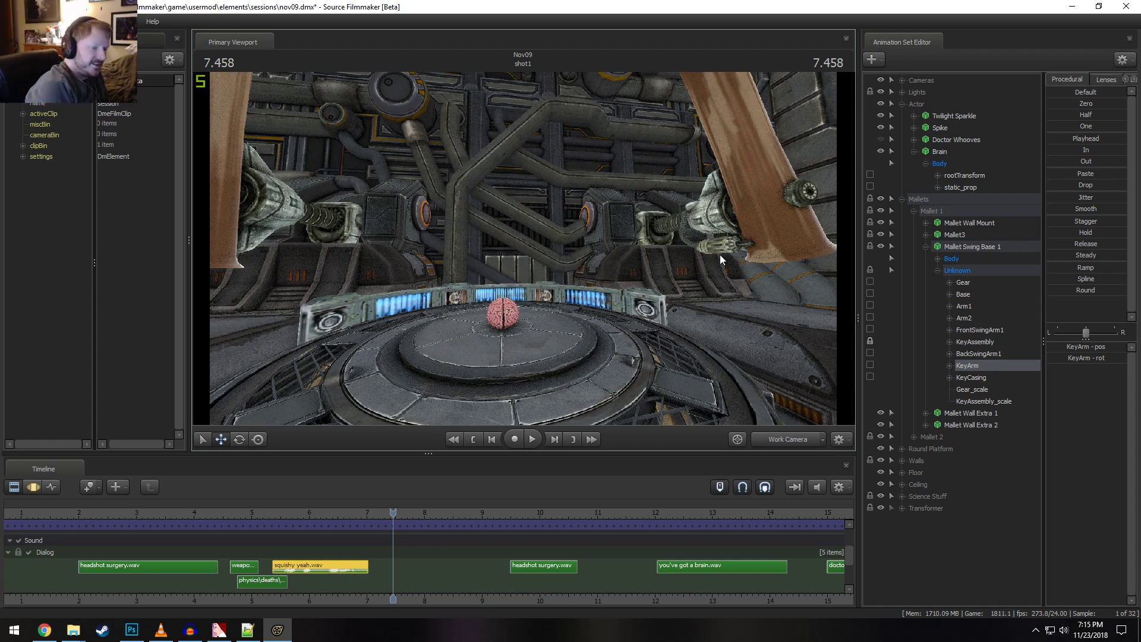
pyautogui.scroll(-3, 606, 560)
pyautogui.click(534, 512)
pyautogui.press('space')
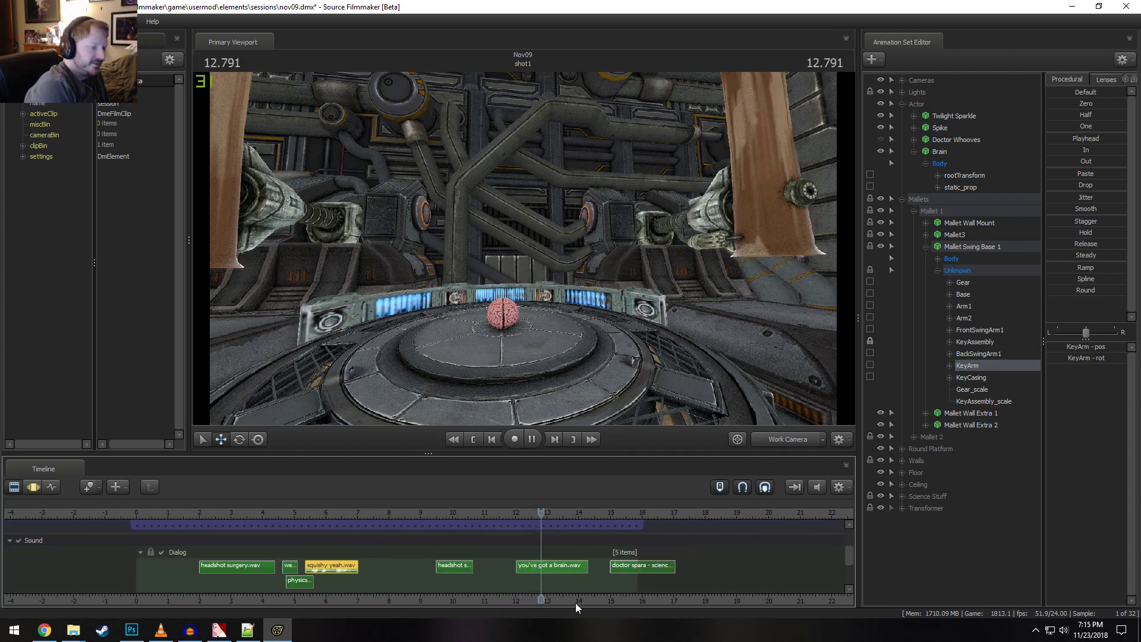
pyautogui.press('space')
pyautogui.moveTo(592, 578); pyautogui.dragTo(521, 576, button='middle')
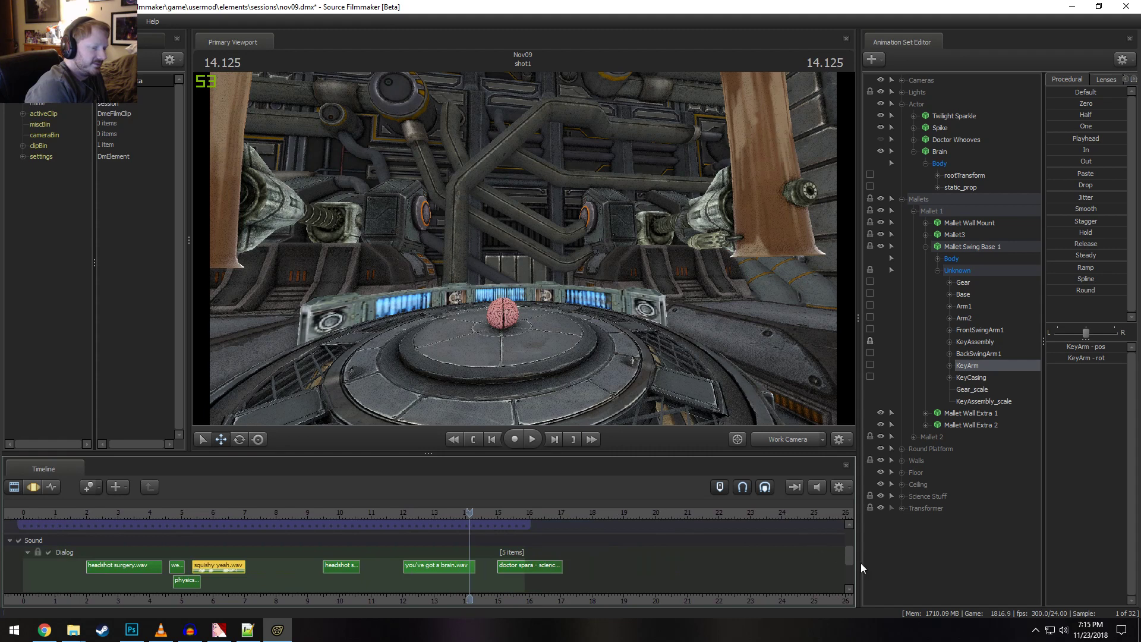
# Extend the end of shot1 together with its parent sequence to a duration of 16.500 seconds
pyautogui.moveTo(850, 554); pyautogui.dragTo(848, 542)
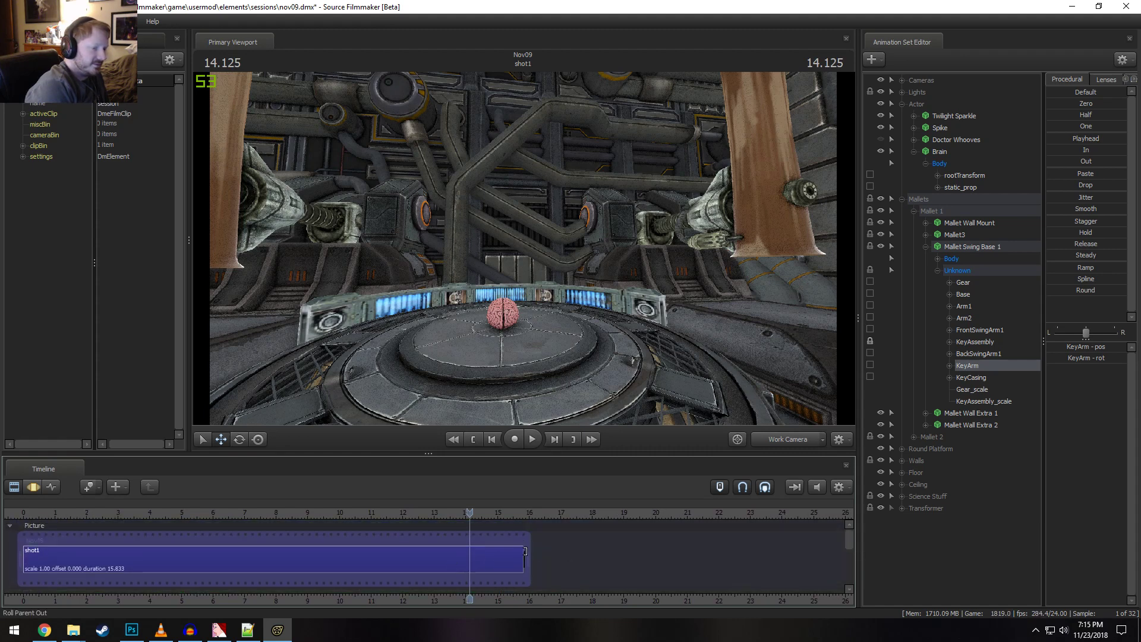
pyautogui.moveTo(526, 554); pyautogui.dragTo(543, 558)
pyautogui.scroll(-6, 613, 545)
pyautogui.scroll(4, 817, 567)
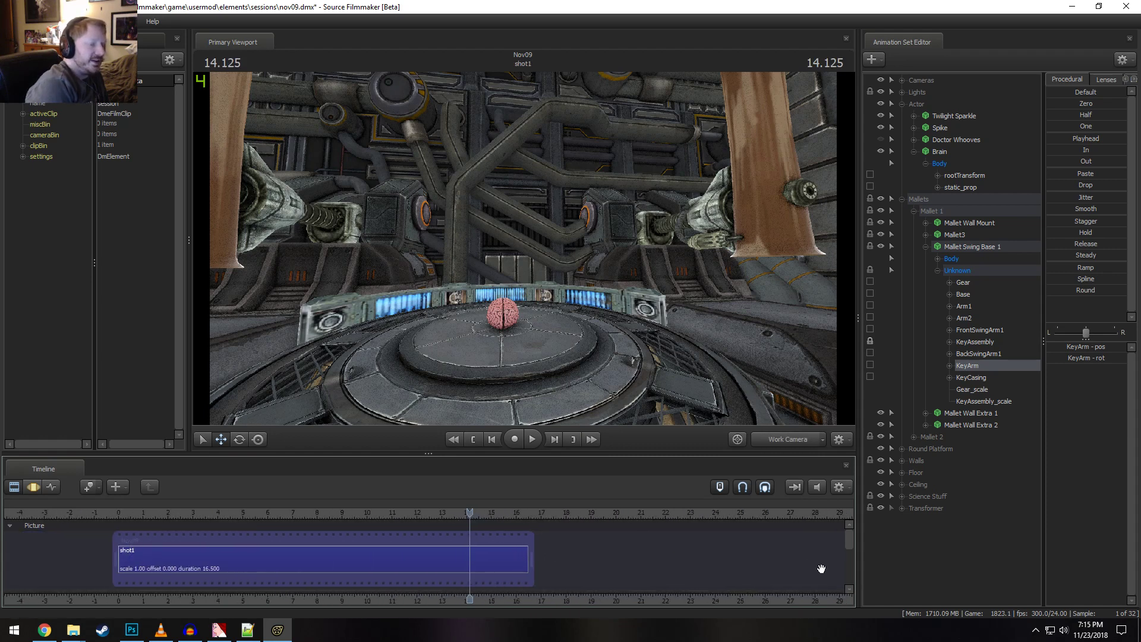
pyautogui.scroll(2, 821, 568)
pyautogui.moveTo(851, 538); pyautogui.dragTo(864, 570)
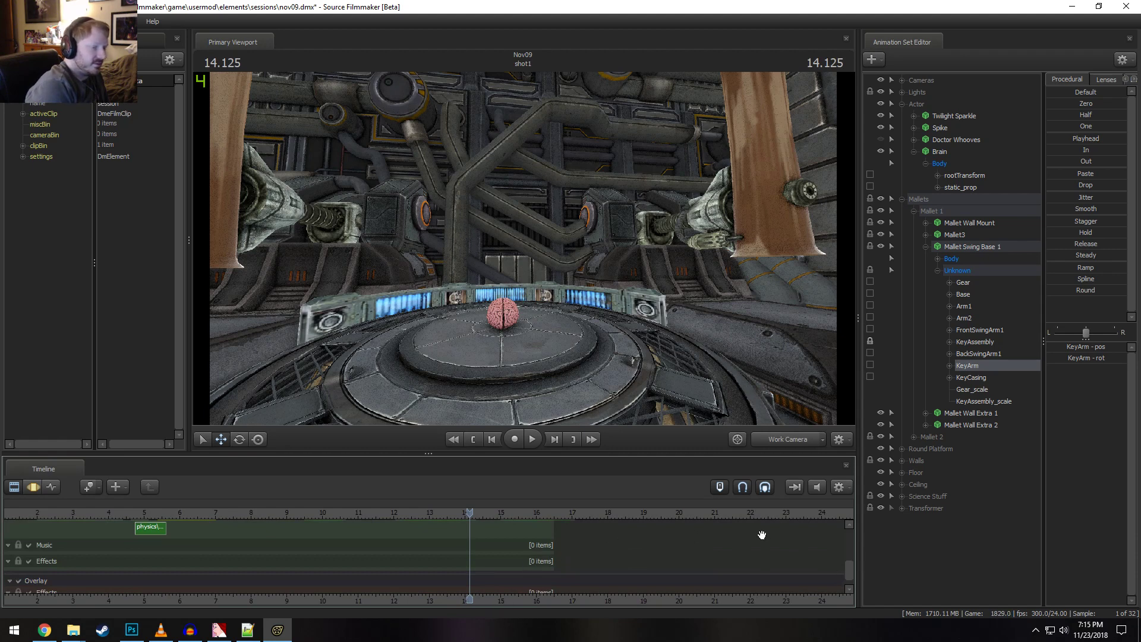
pyautogui.moveTo(853, 574); pyautogui.dragTo(851, 558)
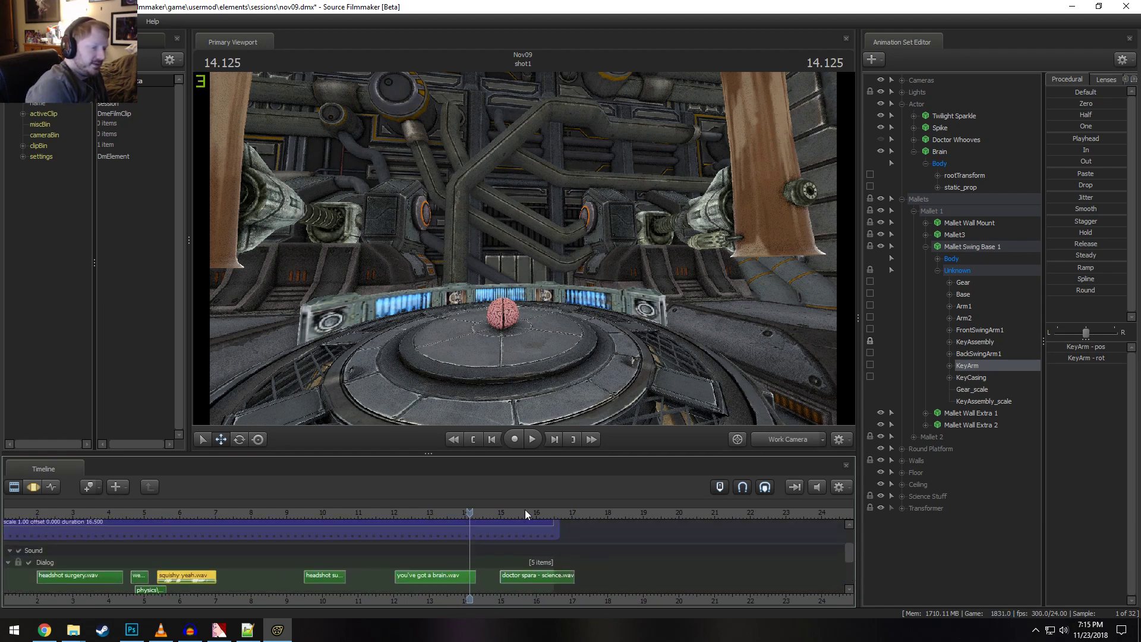
# Play to the end of shot1 and scrub through the you've got a brain.wav section
pyautogui.press('space')
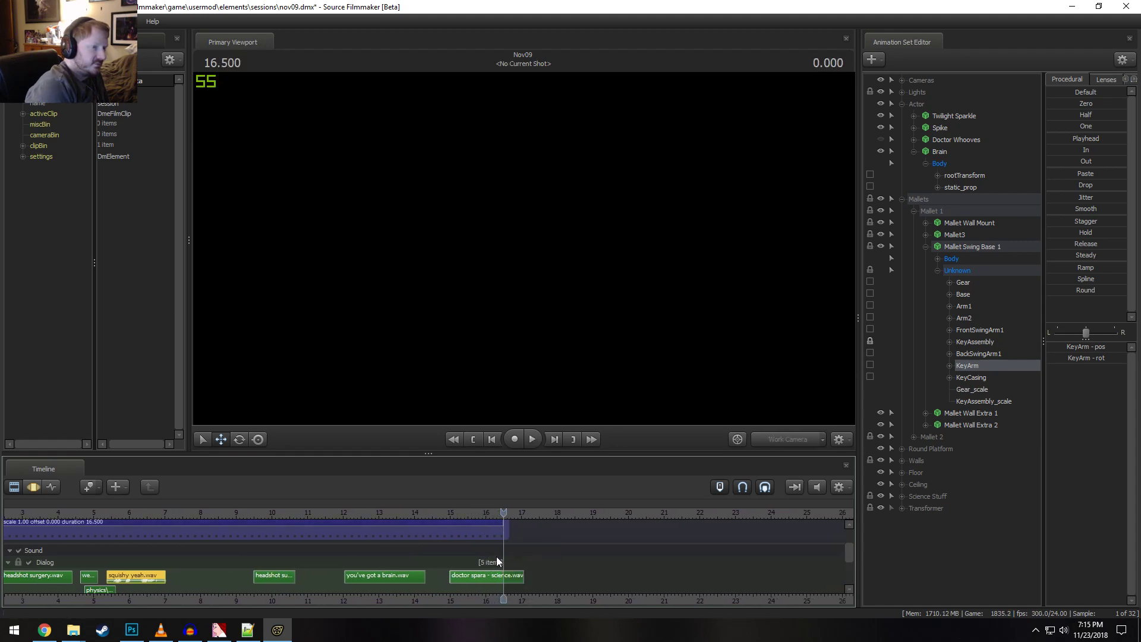
pyautogui.click(336, 512)
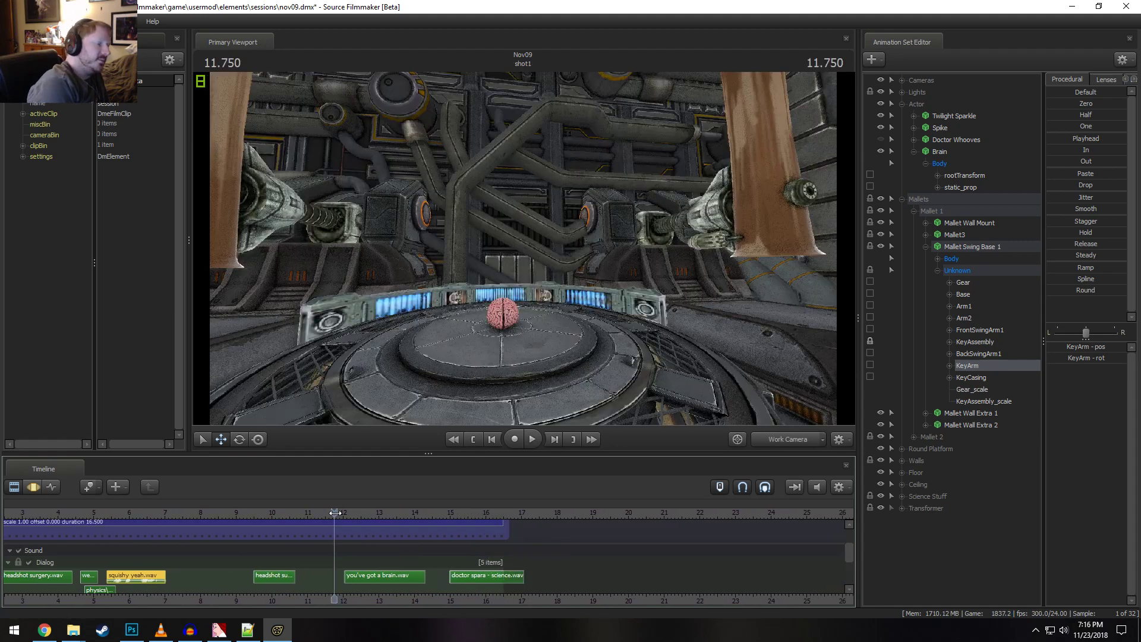
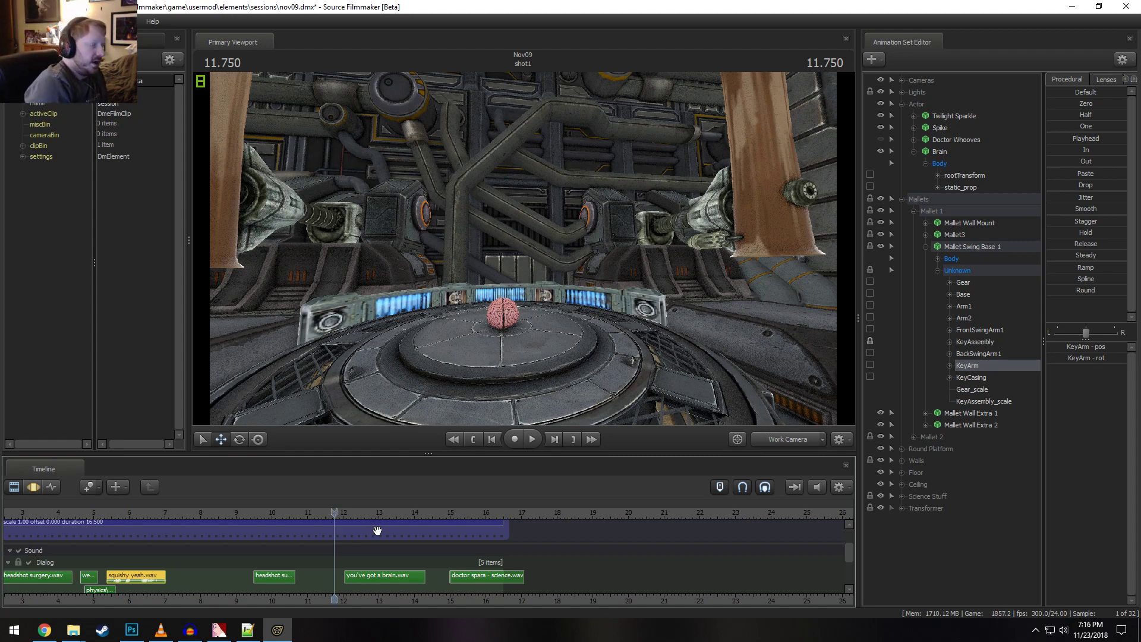
pyautogui.click(397, 511)
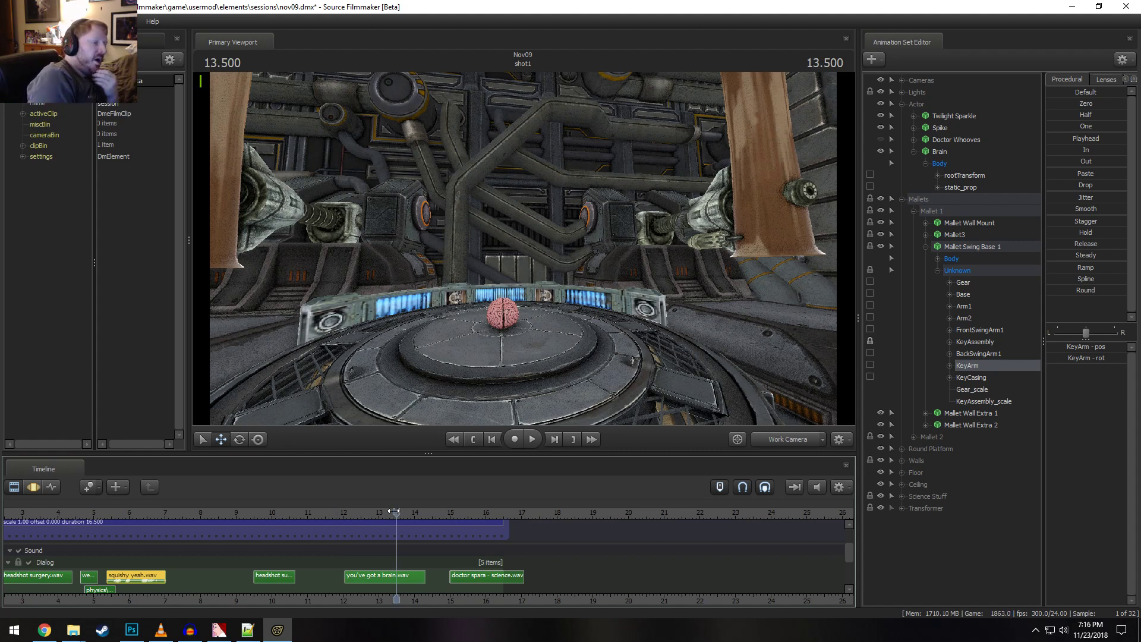
pyautogui.click(425, 512)
pyautogui.moveTo(426, 512)
pyautogui.mouseDown()
pyautogui.moveTo(439, 513)
pyautogui.moveTo(405, 515)
pyautogui.mouseUp()
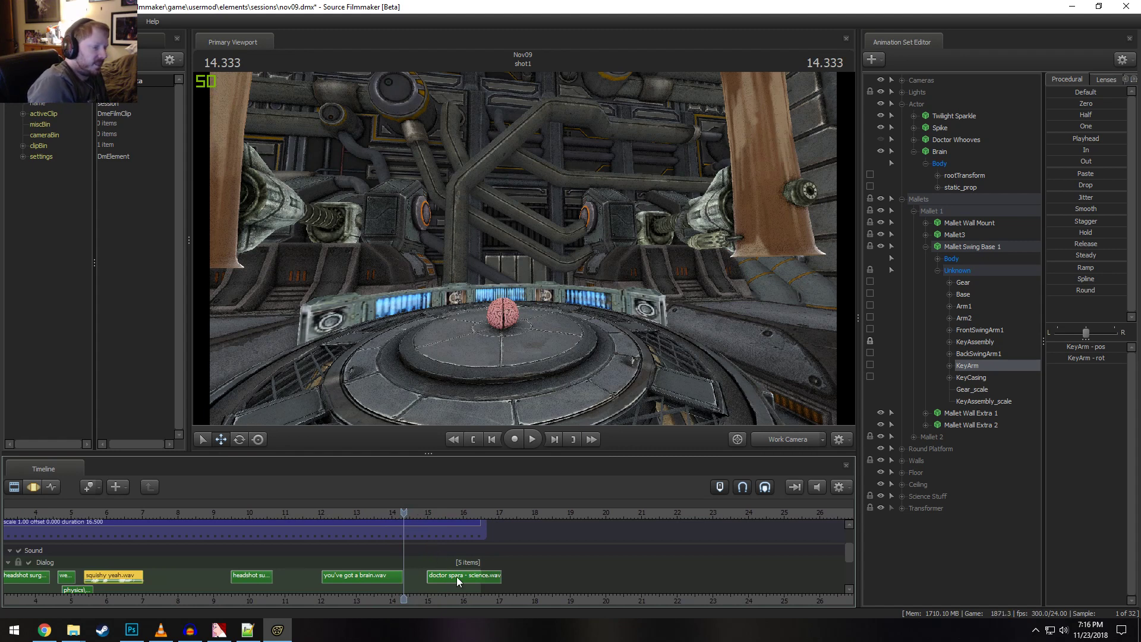
# Extend the parent sequence and shot1 to a duration of 22.500 seconds, and switch the viewport to Main Camera
pyautogui.moveTo(480, 528); pyautogui.dragTo(694, 528)
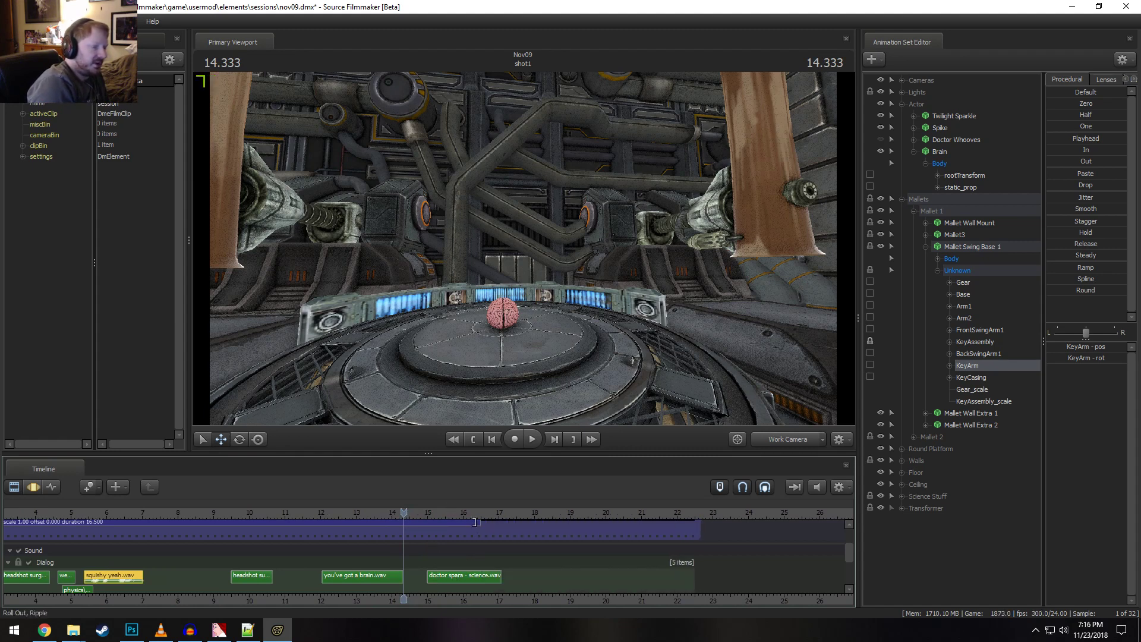
pyautogui.moveTo(480, 526); pyautogui.dragTo(694, 523)
pyautogui.scroll(2, 691, 549)
pyautogui.scroll(-5, 687, 553)
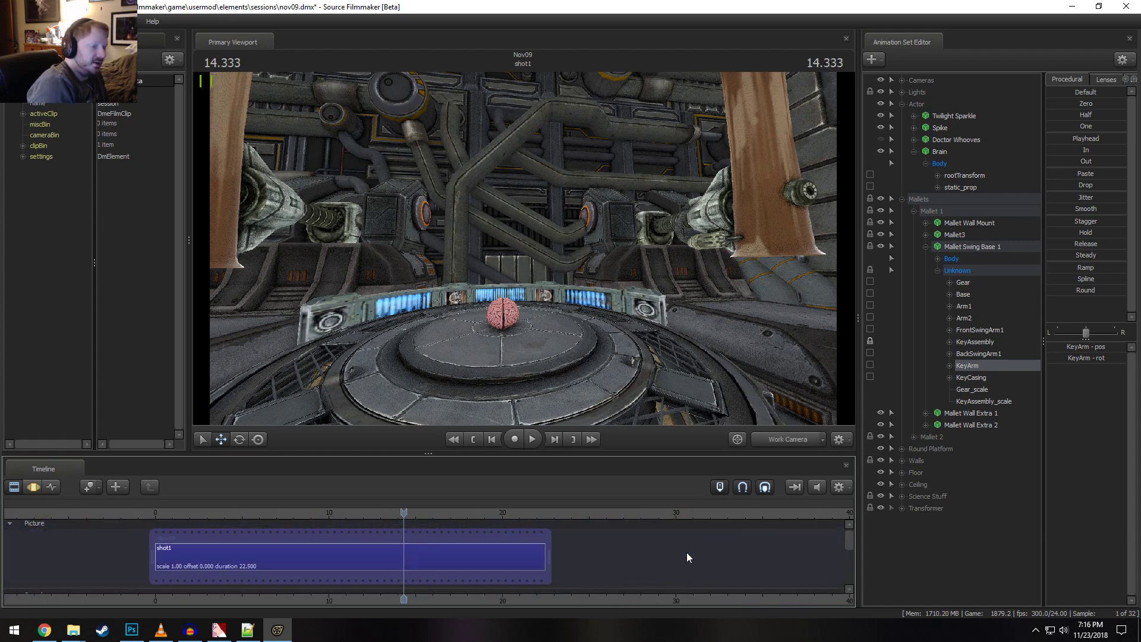
pyautogui.click(809, 444)
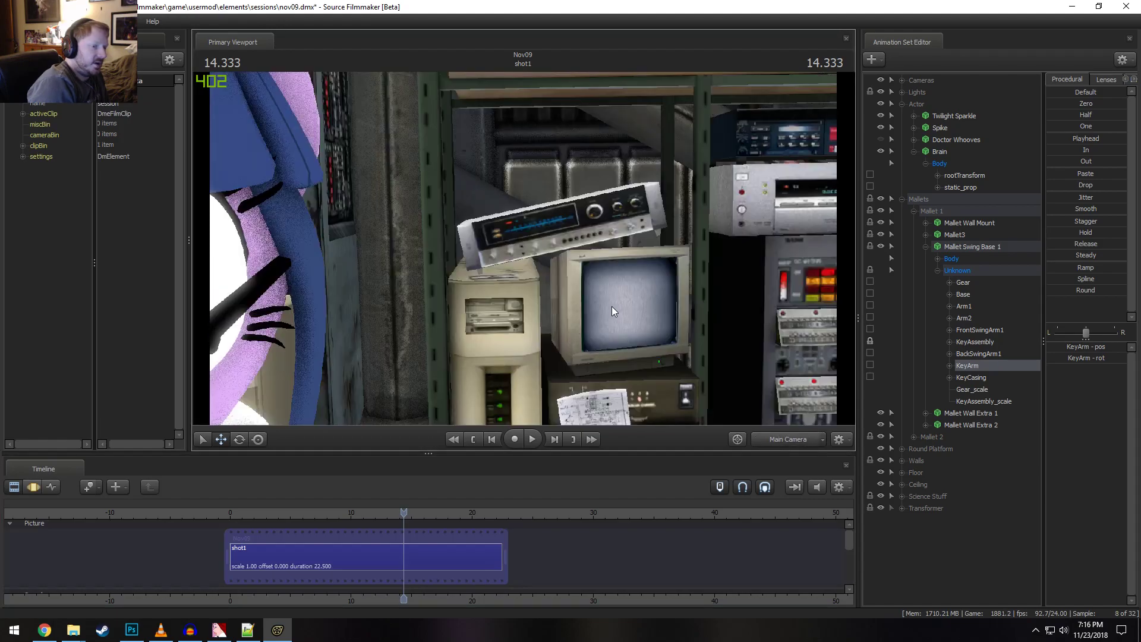
# Examine the lab set through the work camera, from both mallets and the side walls to the brain on its round platform
pyautogui.moveTo(523, 248)
pyautogui.mouseDown()
pyautogui.moveTo(546, 238)
pyautogui.moveTo(555, 262)
pyautogui.moveTo(519, 246)
pyautogui.mouseUp()
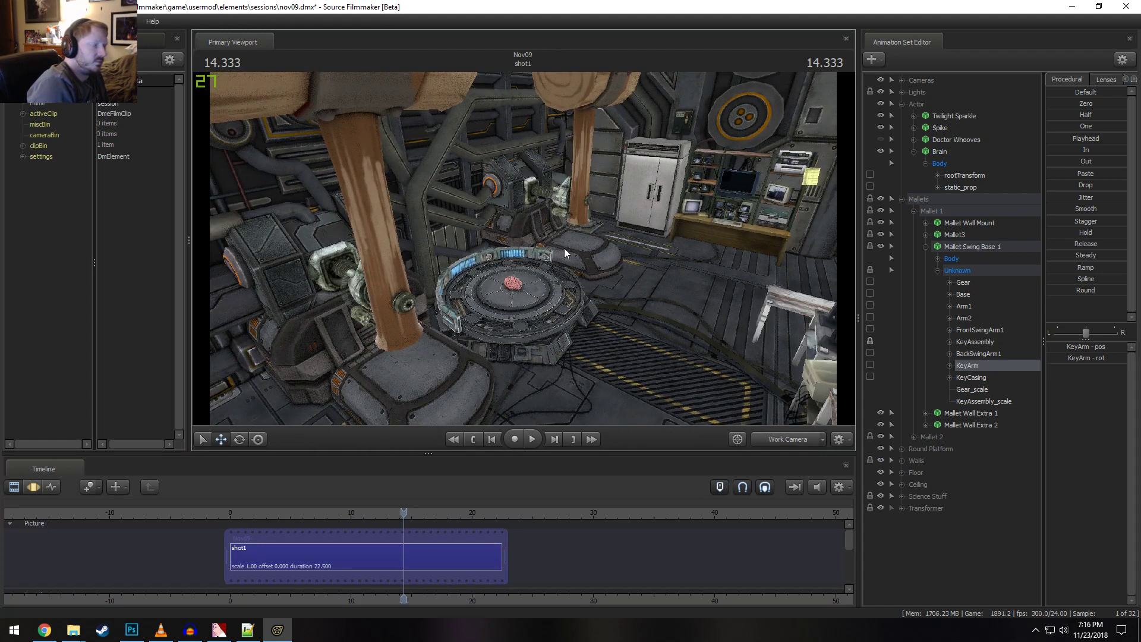
pyautogui.moveTo(648, 259); pyautogui.dragTo(517, 261, button='right')
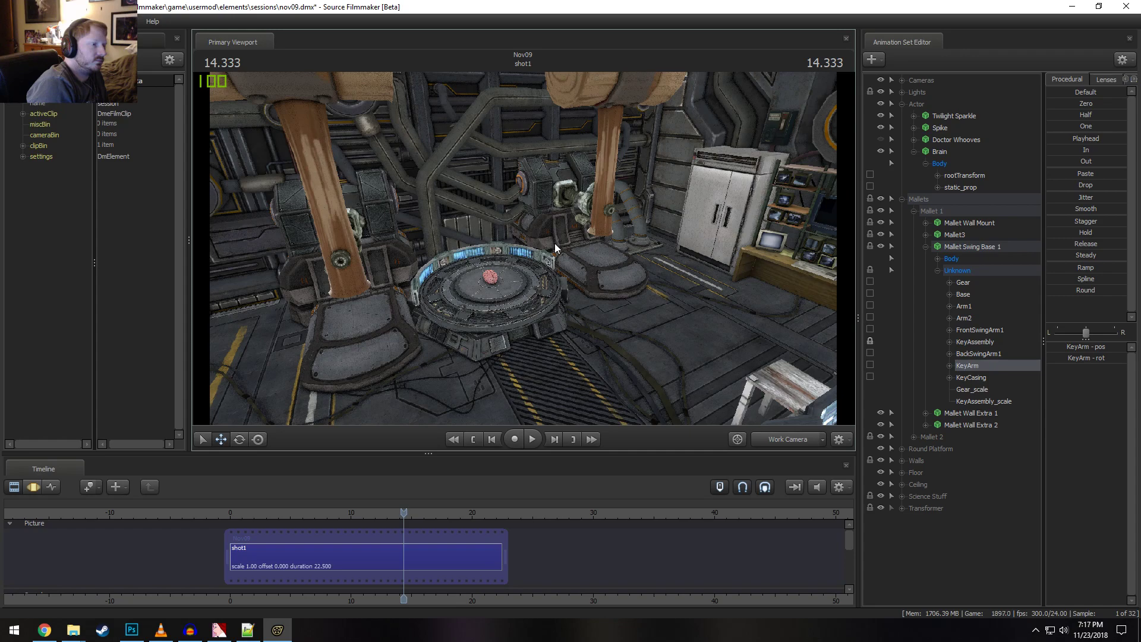
pyautogui.moveTo(556, 245); pyautogui.dragTo(527, 230)
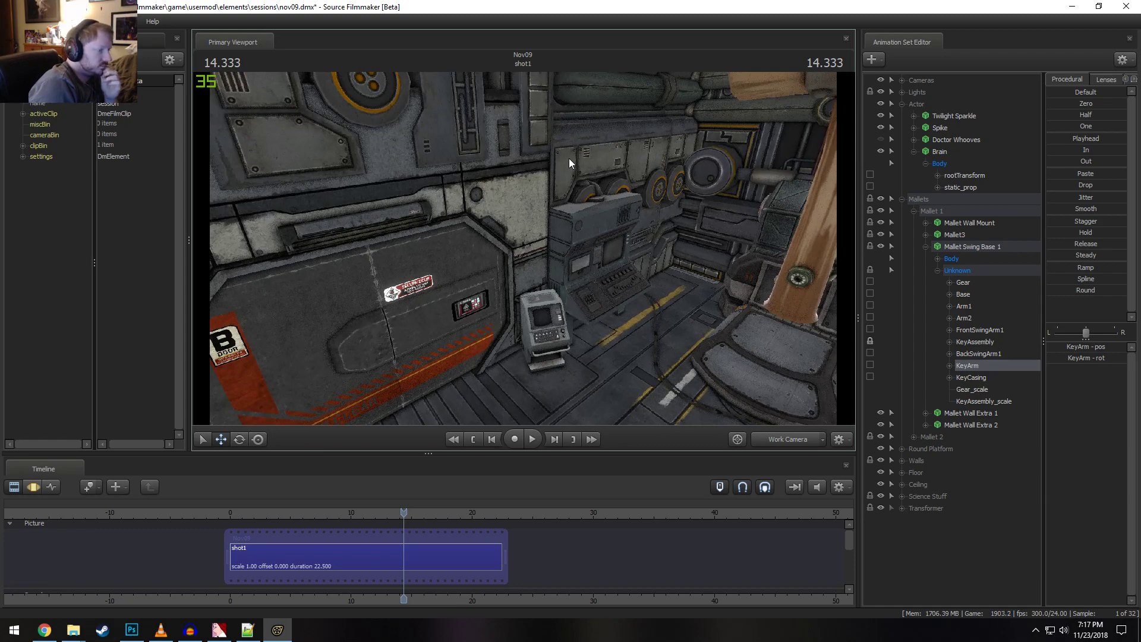
pyautogui.moveTo(609, 155); pyautogui.dragTo(504, 254)
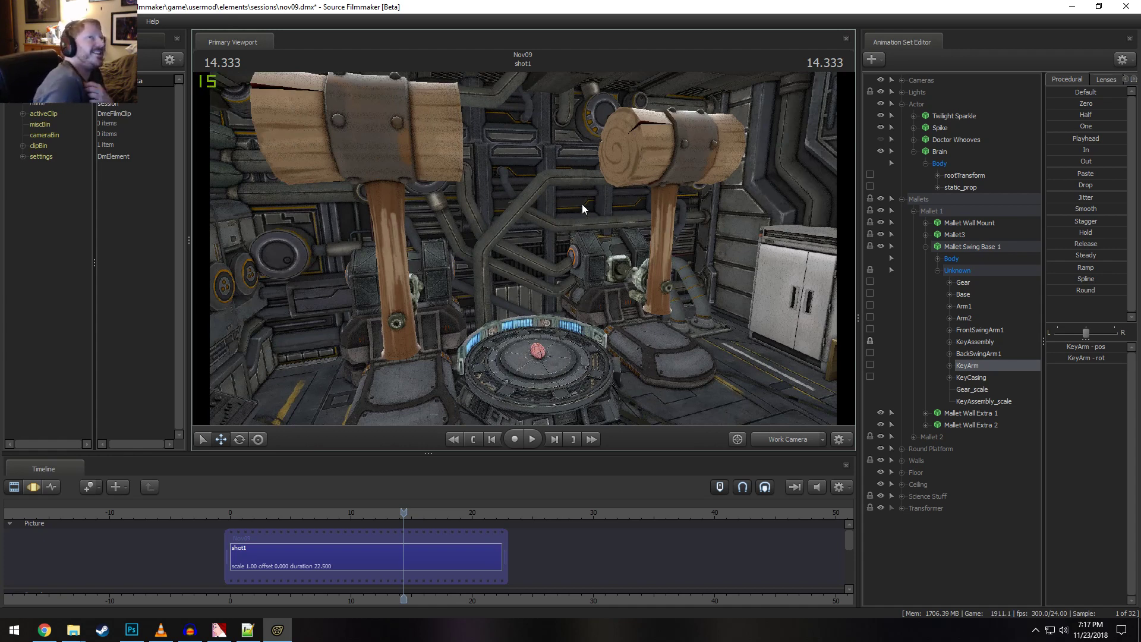
pyautogui.moveTo(475, 97); pyautogui.dragTo(529, 112)
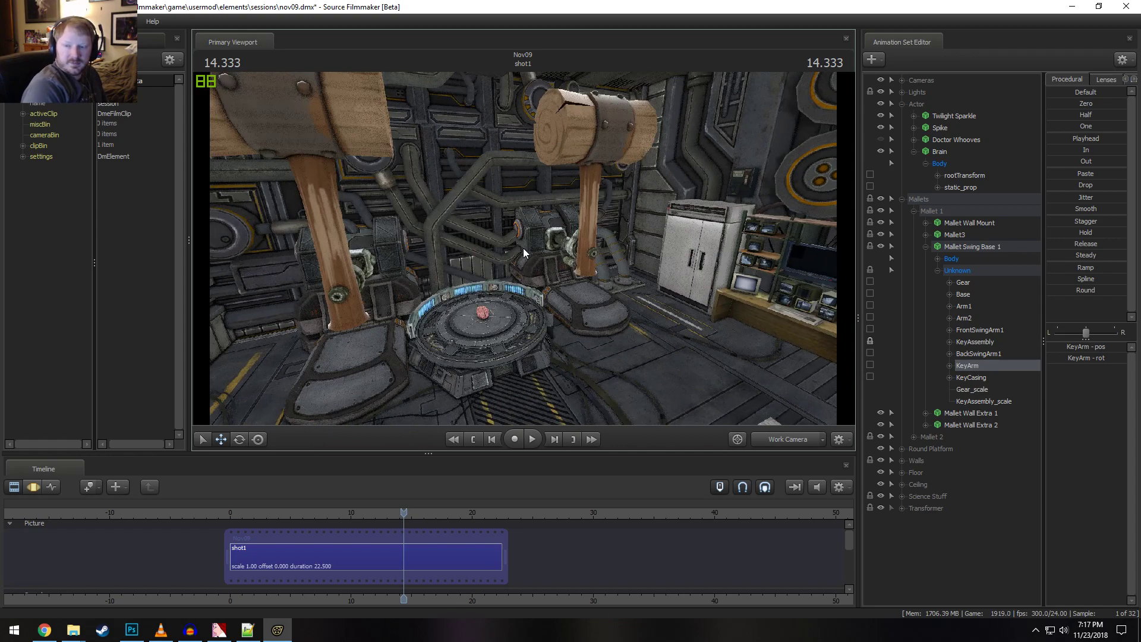
pyautogui.moveTo(523, 250); pyautogui.dragTo(464, 248)
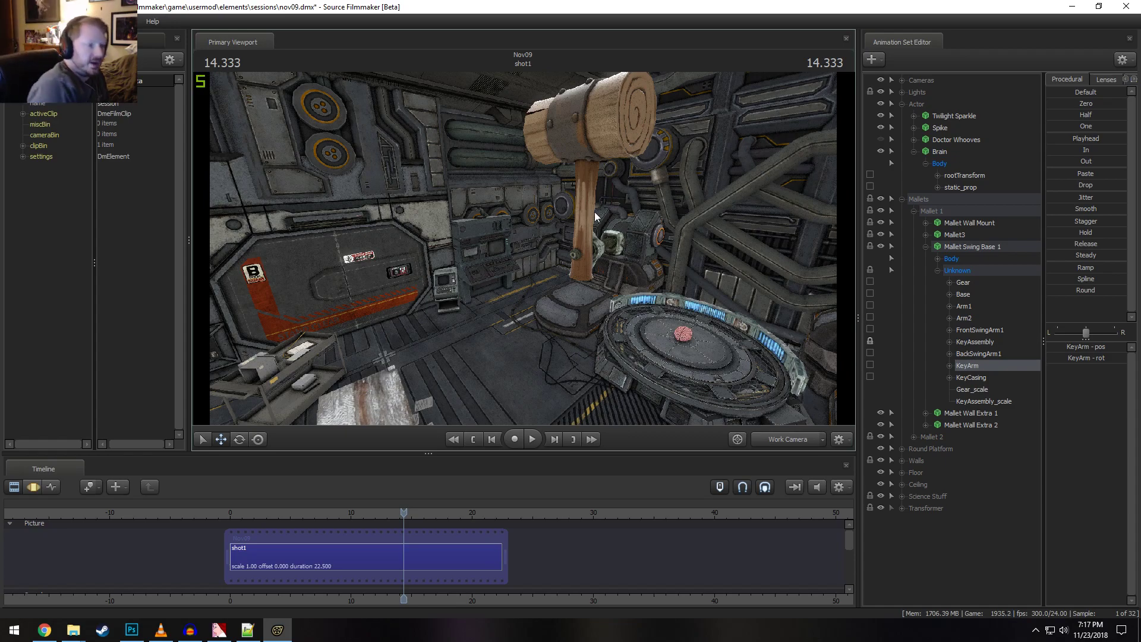
pyautogui.moveTo(523, 249); pyautogui.dragTo(671, 248)
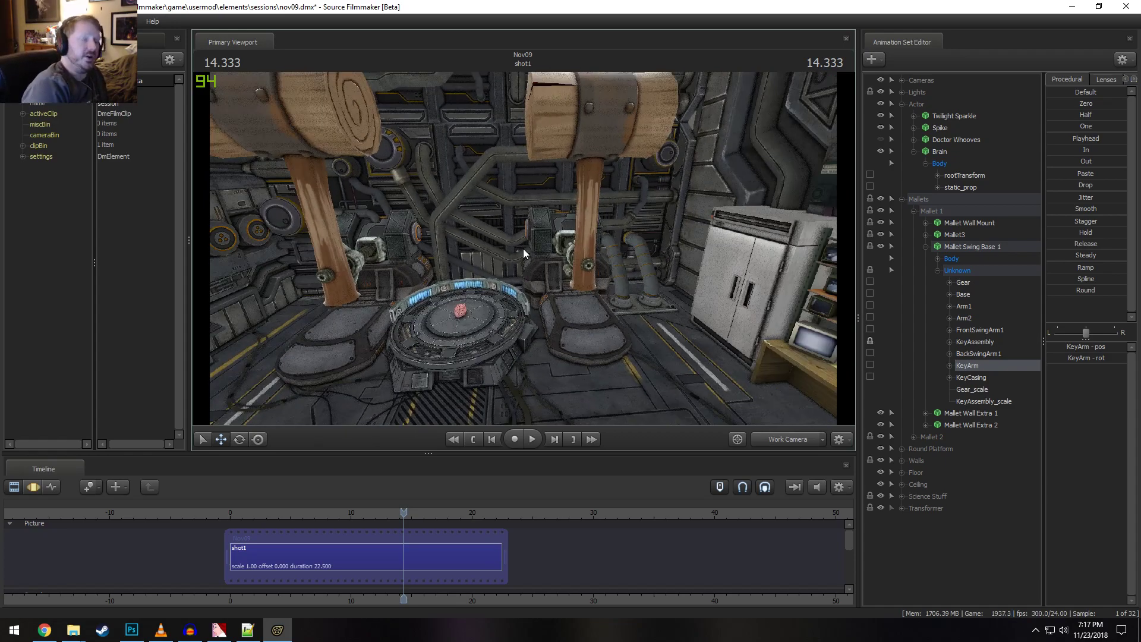
pyautogui.moveTo(523, 248); pyautogui.dragTo(612, 250)
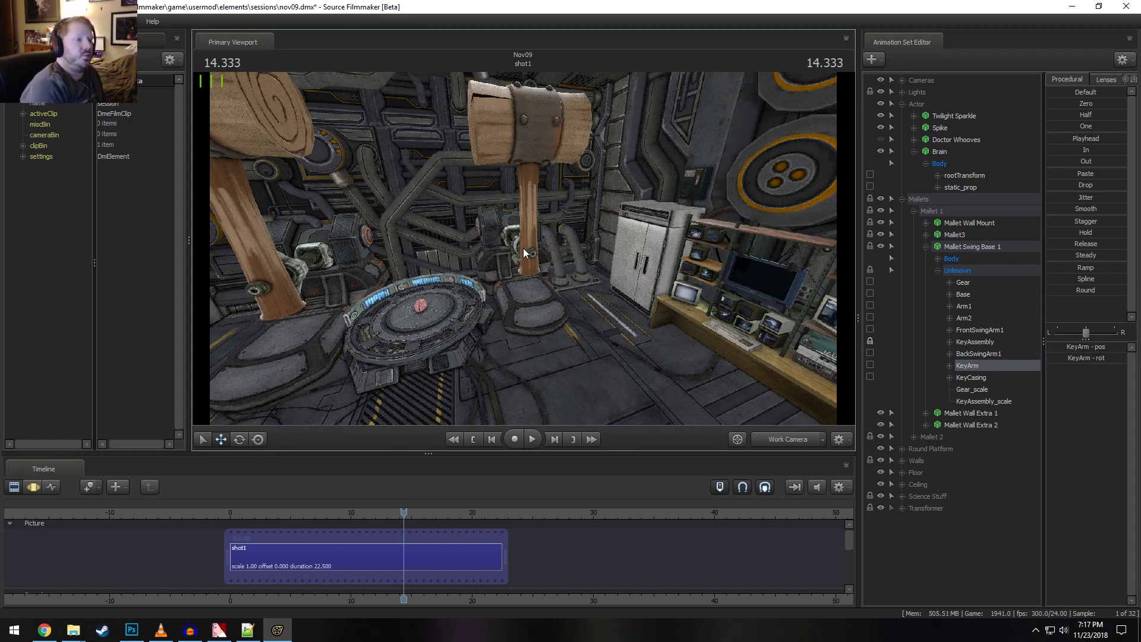
pyautogui.moveTo(523, 248); pyautogui.dragTo(446, 249)
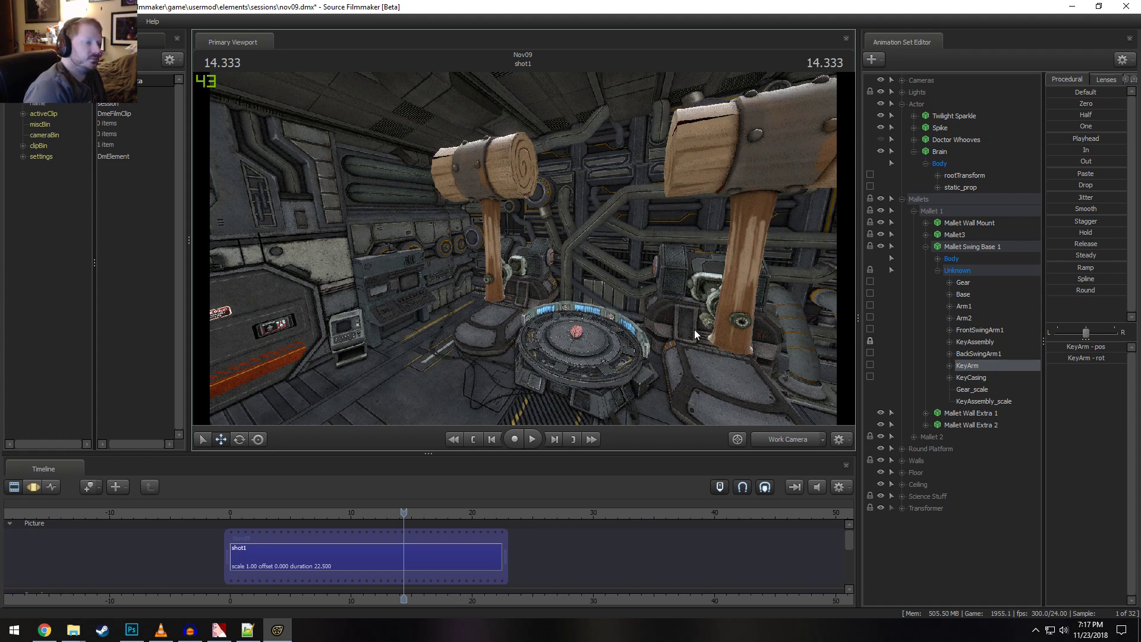
pyautogui.moveTo(672, 344); pyautogui.dragTo(522, 248)
pyautogui.press('w')
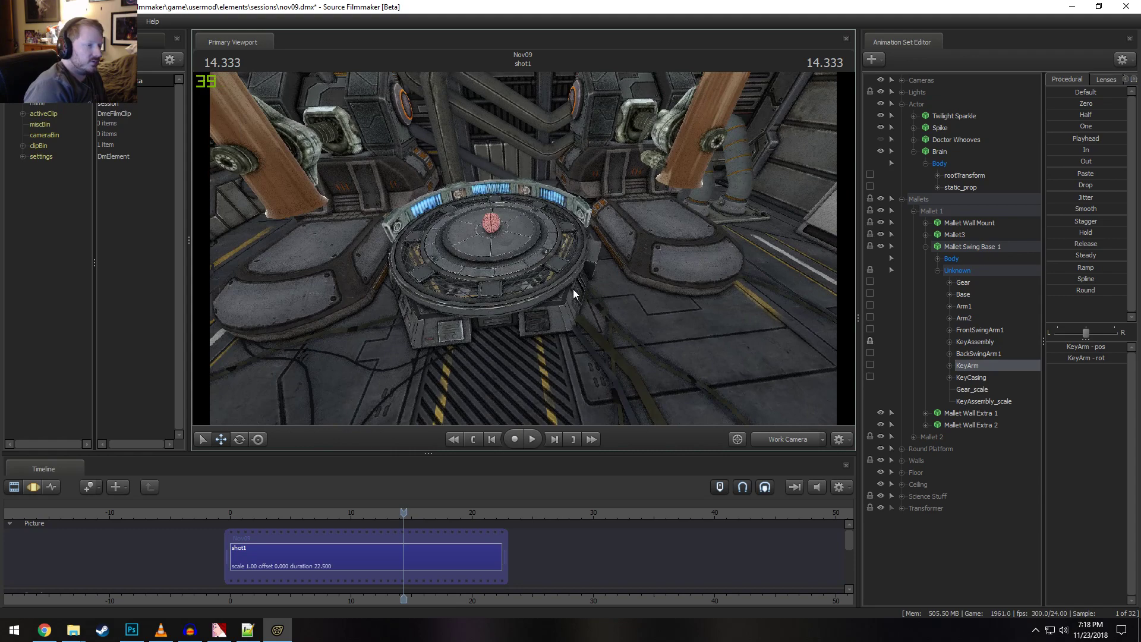
pyautogui.moveTo(587, 294); pyautogui.dragTo(523, 248)
pyautogui.press('w')
pyautogui.press('s')
pyautogui.press('w')
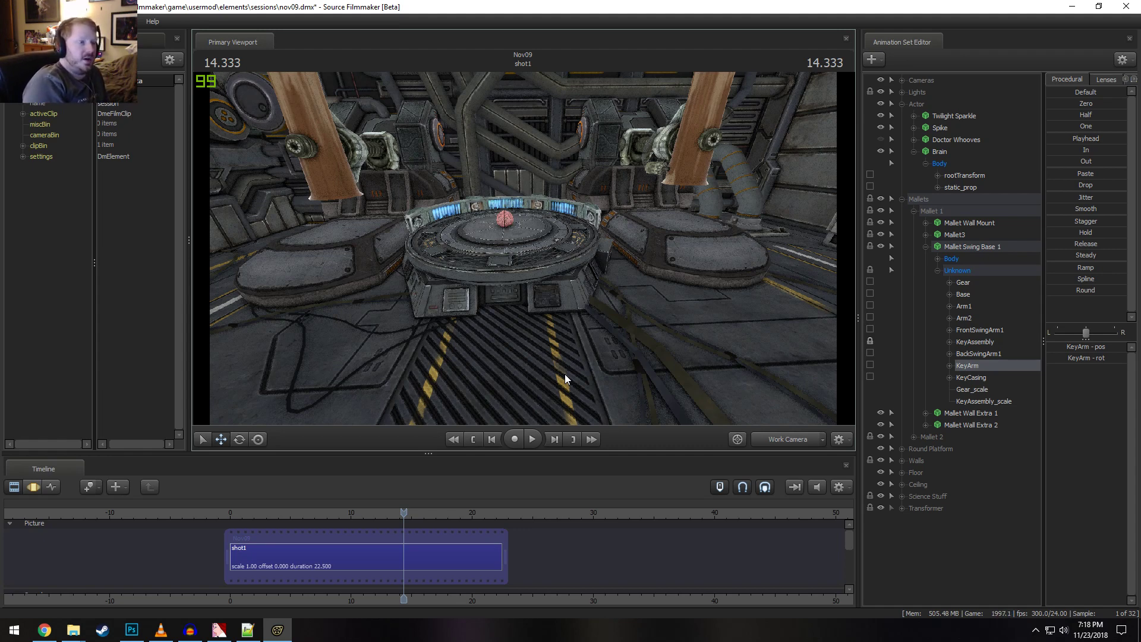
# Select the entire time range for the Round Platform group in the Motion Editor and try moving the group vertically
pyautogui.hotkey('ctrl', '2')
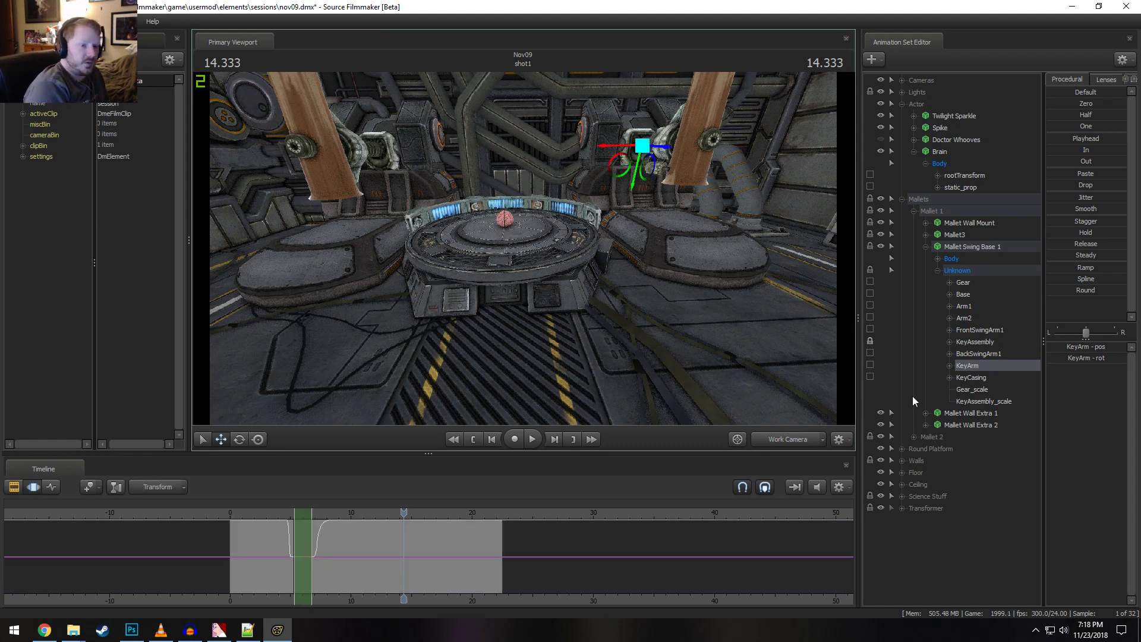
pyautogui.click(922, 450)
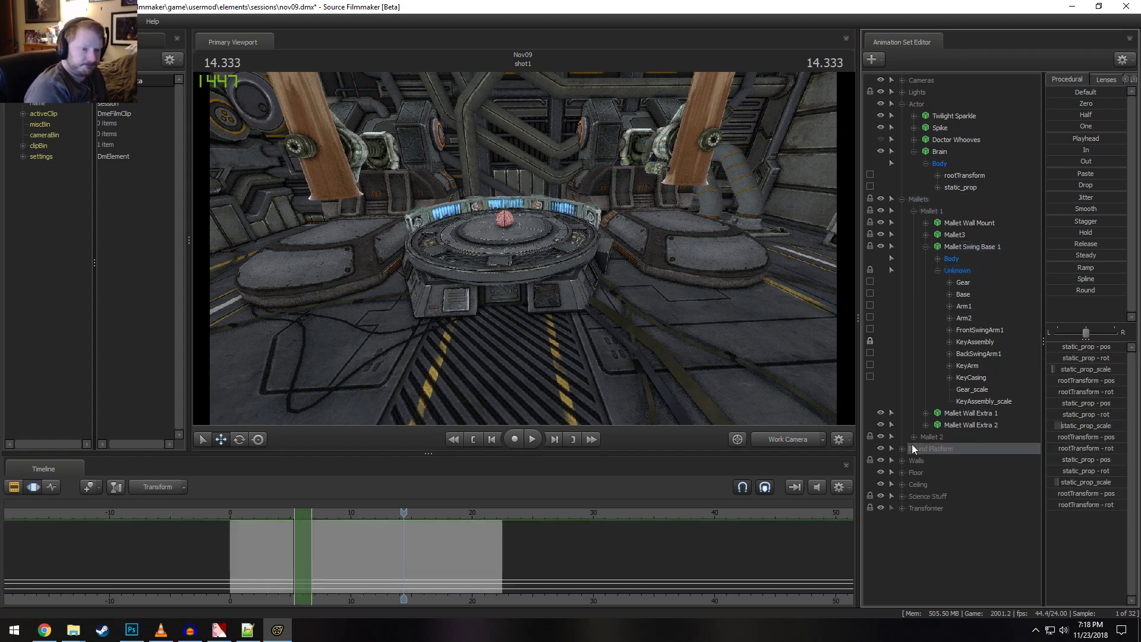
pyautogui.click(436, 556)
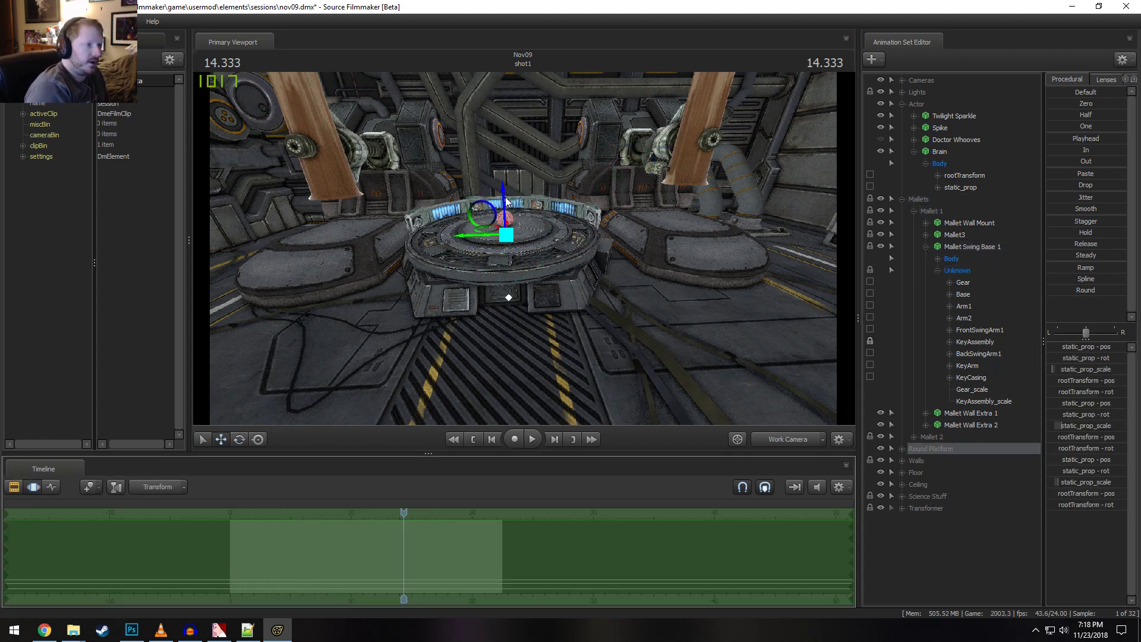
pyautogui.moveTo(510, 199); pyautogui.dragTo(510, 174)
pyautogui.hotkey('ctrl', 'z')
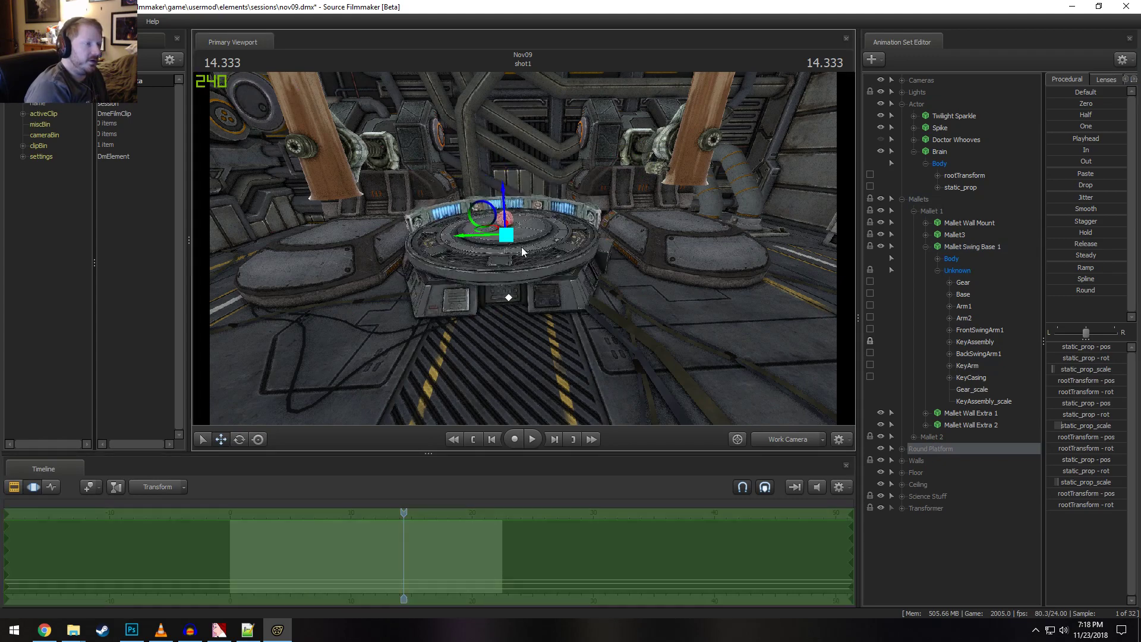
# Expand the Round Platform group, select Round Platform - Raiser, and view it from above
pyautogui.keyDown('alt'); pyautogui.moveTo(619, 301); pyautogui.dragTo(523, 246); pyautogui.keyUp('alt')
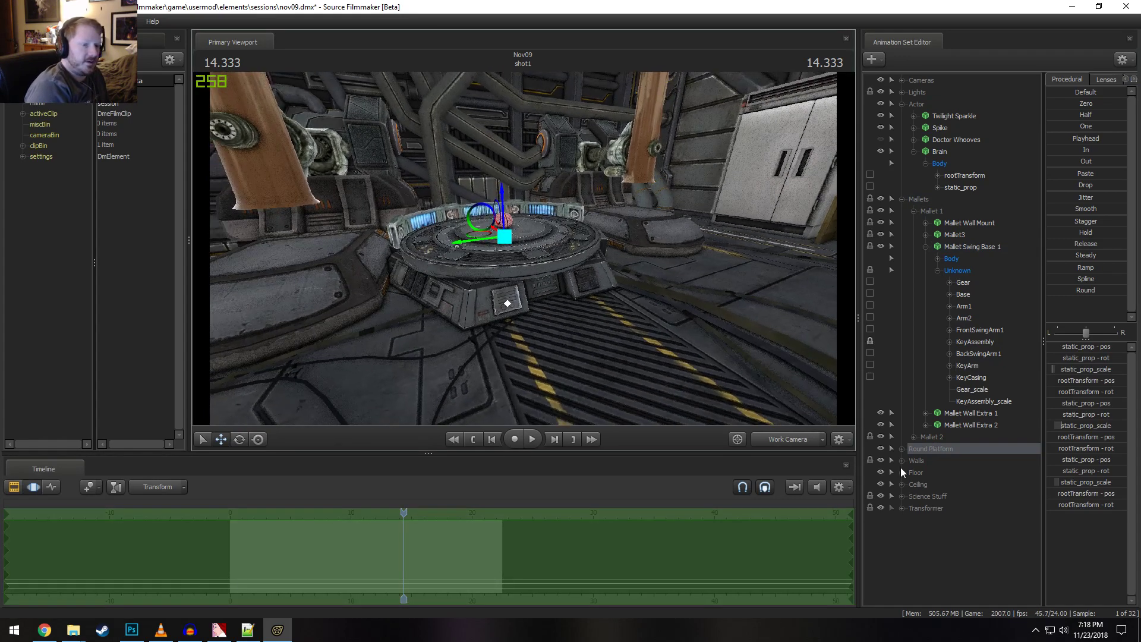
pyautogui.click(901, 448)
pyautogui.click(958, 484)
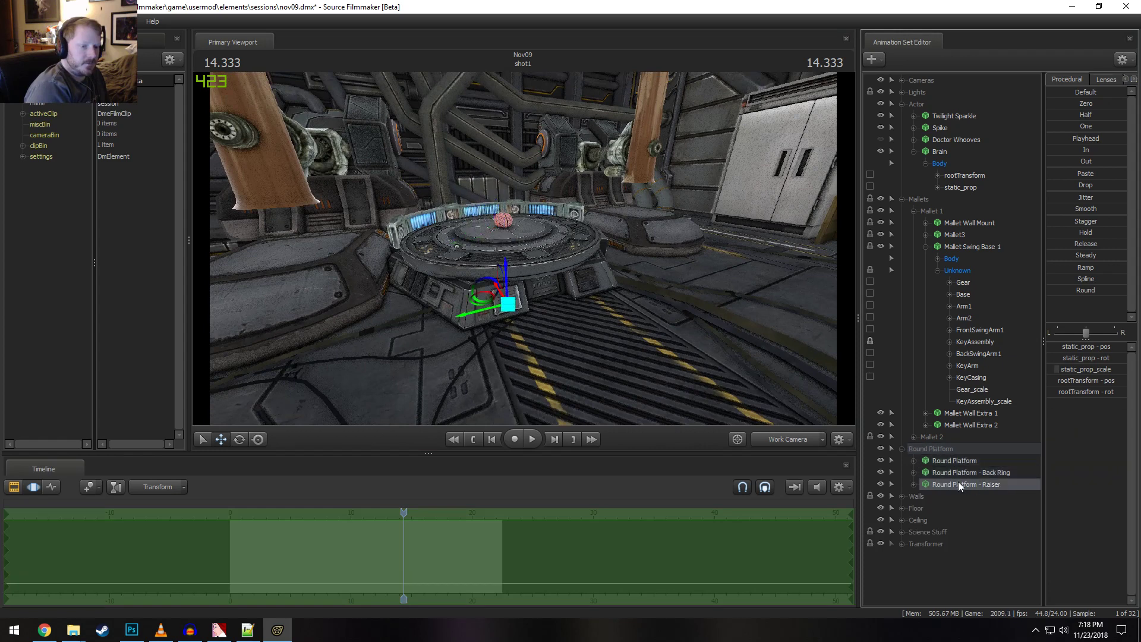
pyautogui.keyDown('alt'); pyautogui.moveTo(737, 283); pyautogui.dragTo(505, 281); pyautogui.keyUp('alt')
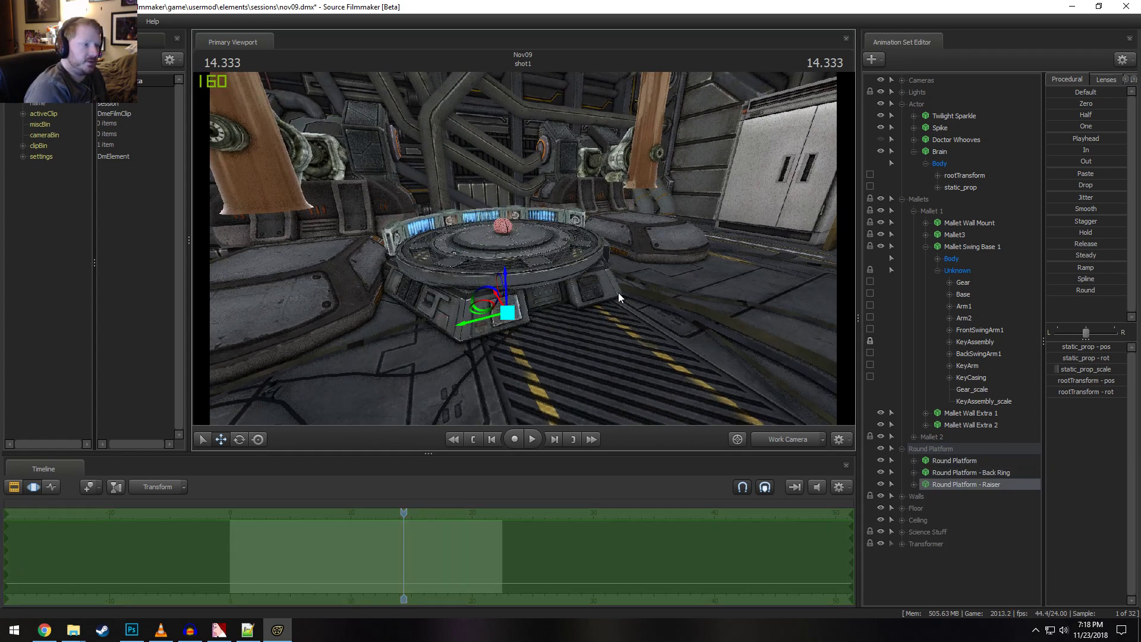
pyautogui.keyDown('alt'); pyautogui.moveTo(615, 293); pyautogui.dragTo(523, 247); pyautogui.keyUp('alt')
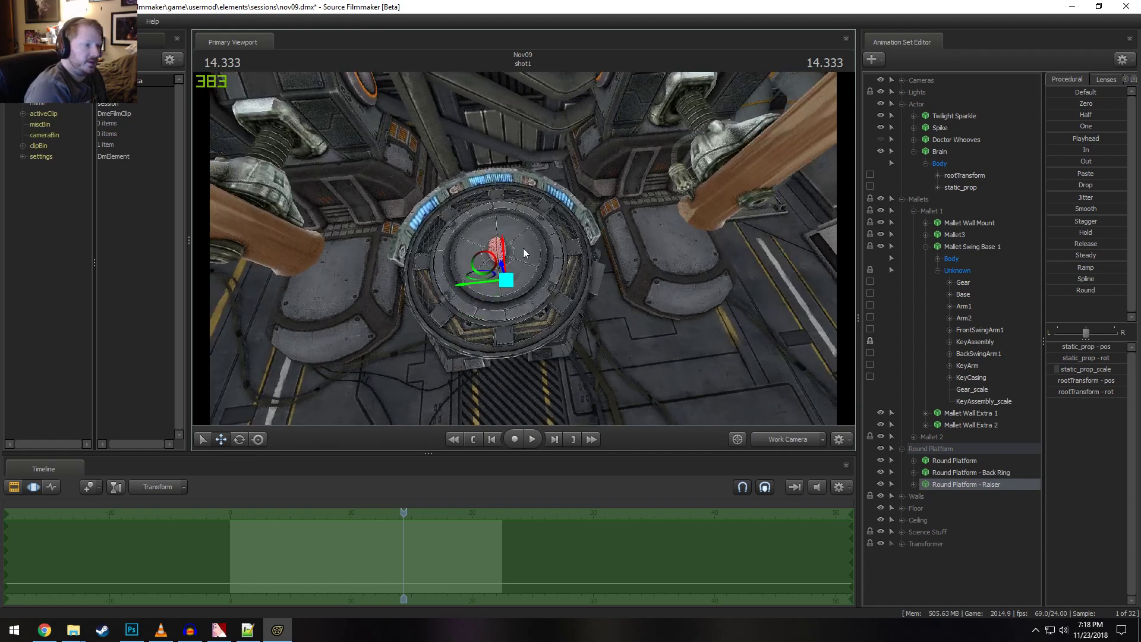
# Temporarily hide the Round Platform model to examine the Raiser and brain from several angles, and show it again
pyautogui.click(881, 461)
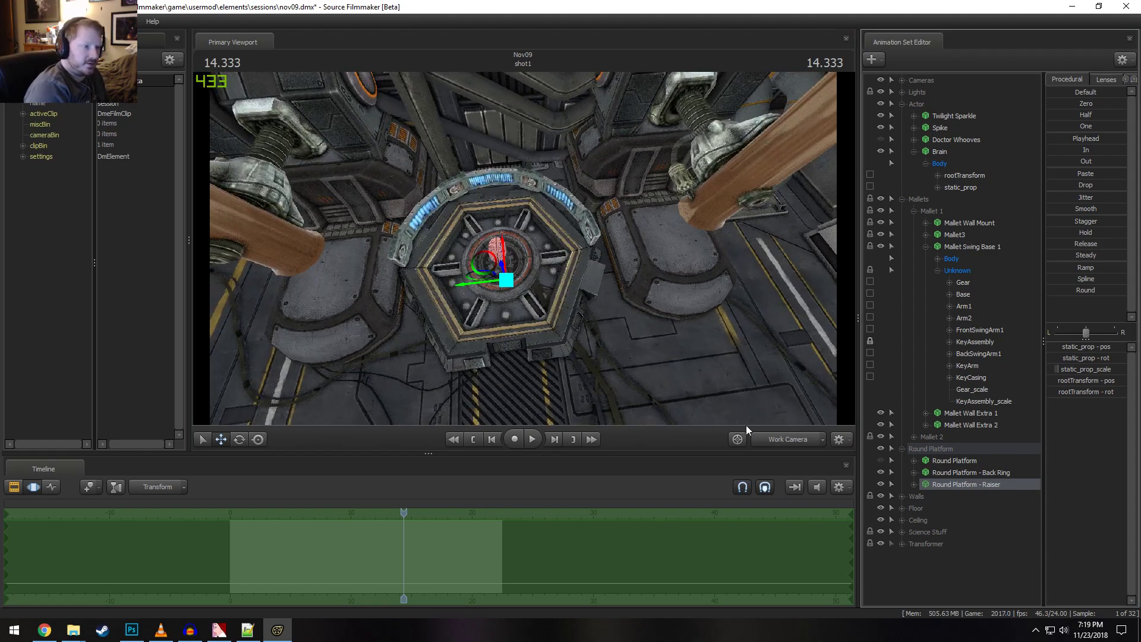
pyautogui.keyDown('alt'); pyautogui.moveTo(594, 279); pyautogui.dragTo(522, 249); pyautogui.keyUp('alt')
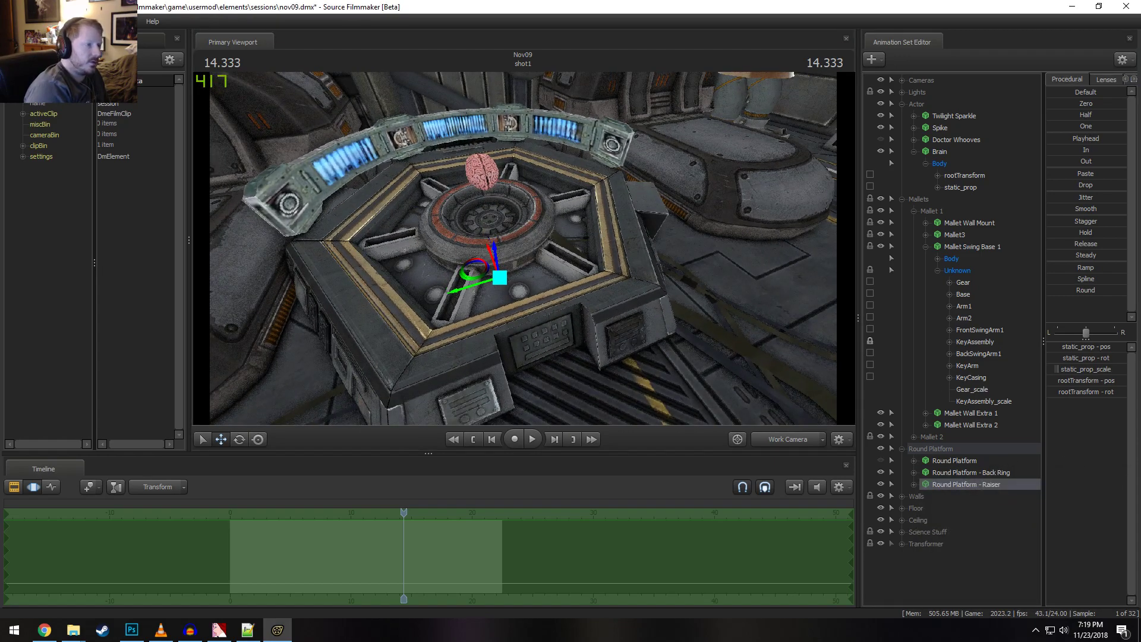
pyautogui.keyDown('alt'); pyautogui.moveTo(535, 256); pyautogui.dragTo(591, 228); pyautogui.keyUp('alt')
pyautogui.press('w')
pyautogui.press('s')
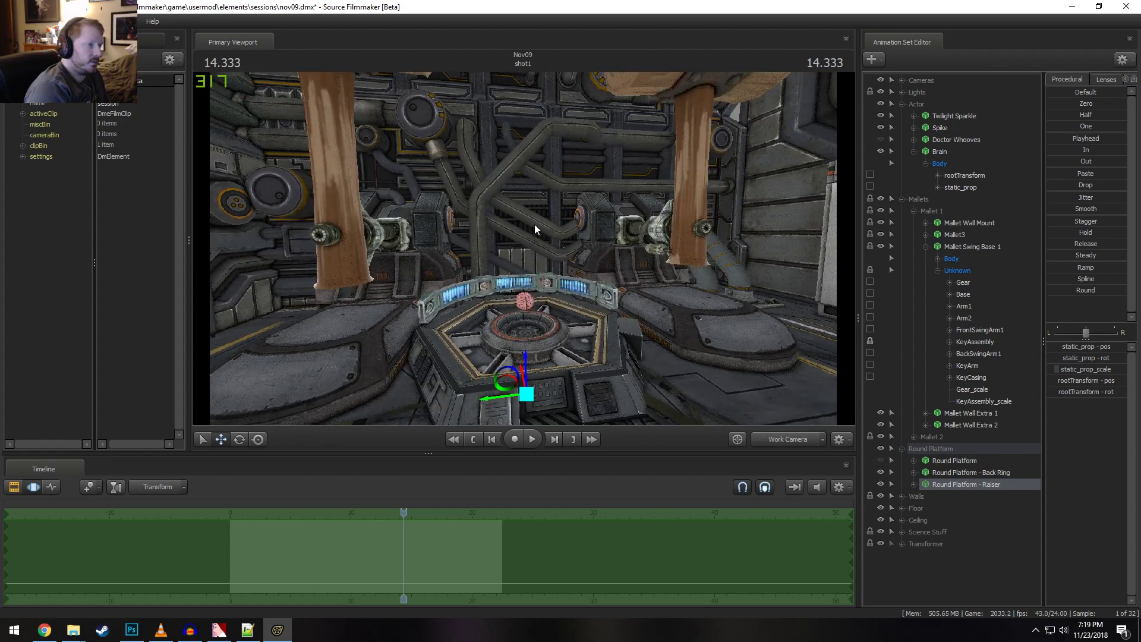
pyautogui.moveTo(701, 207)
pyautogui.mouseDown()
pyautogui.moveTo(701, 179)
pyautogui.moveTo(707, 187)
pyautogui.mouseUp()
pyautogui.moveTo(523, 247)
pyautogui.mouseDown()
pyautogui.moveTo(522, 279)
pyautogui.moveTo(523, 248)
pyautogui.mouseUp()
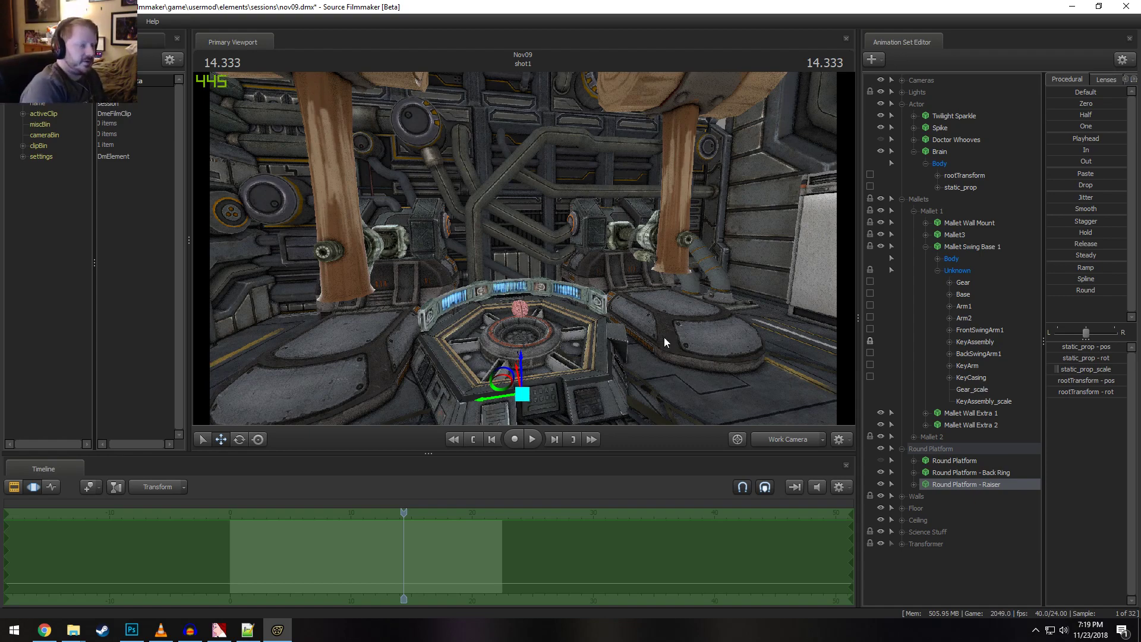
pyautogui.click(880, 461)
# Enlarge Round Platform - Raiser with its static_prop_scale control and lower it so the Round Platform sits on top
pyautogui.moveTo(630, 255)
pyautogui.mouseDown()
pyautogui.moveTo(582, 244)
pyautogui.moveTo(588, 268)
pyautogui.moveTo(630, 255)
pyautogui.mouseUp()
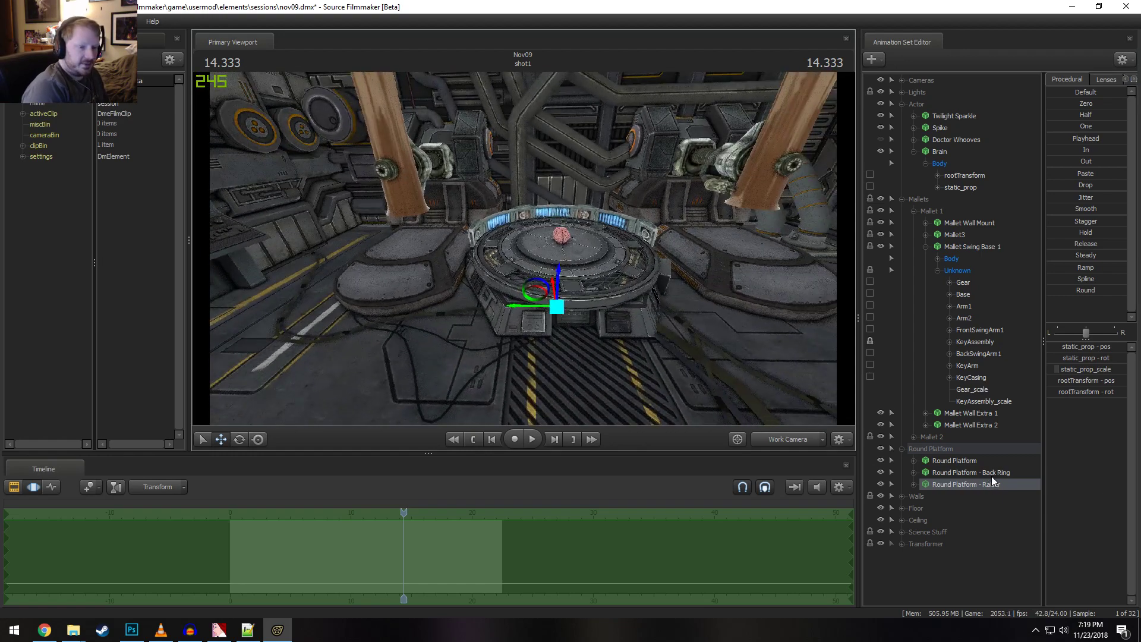
pyautogui.moveTo(1064, 366); pyautogui.dragTo(1064, 367)
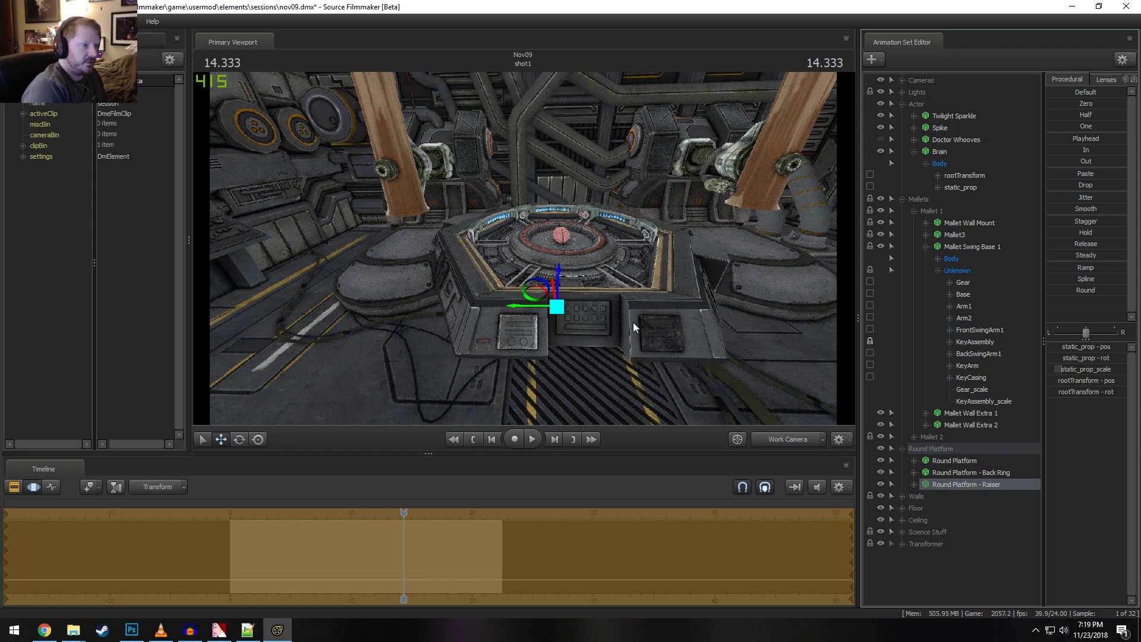
pyautogui.moveTo(562, 265); pyautogui.dragTo(533, 258)
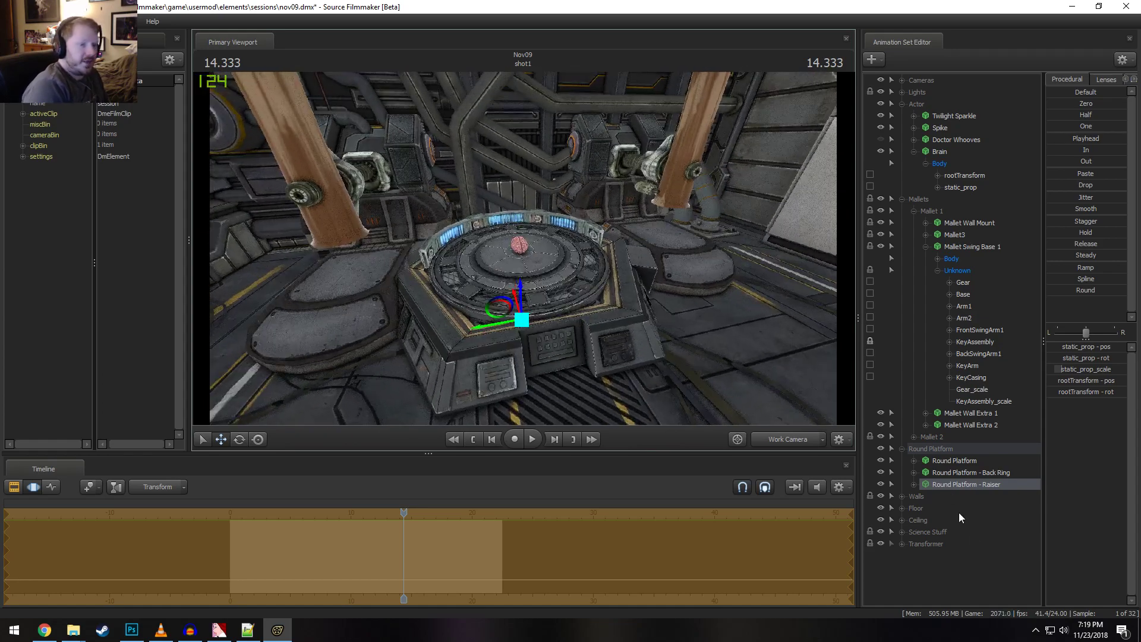
# Try lowering the Round Platform model into the enlarged Raiser beneath the brain
pyautogui.click(962, 459)
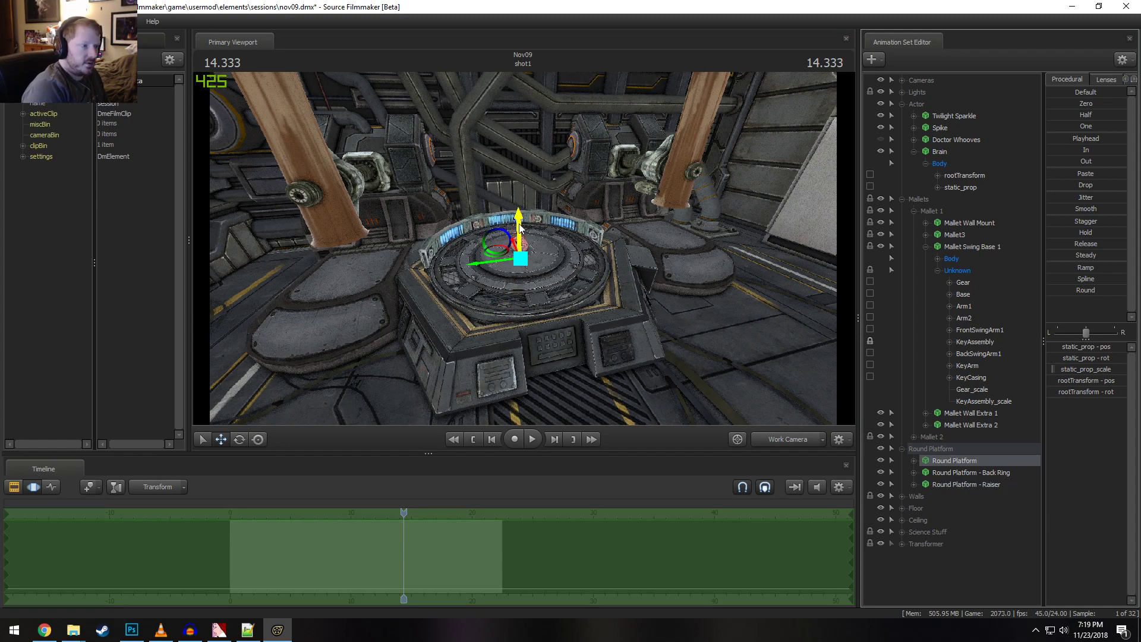
pyautogui.moveTo(519, 224); pyautogui.dragTo(541, 247)
pyautogui.scroll(5, 563, 229)
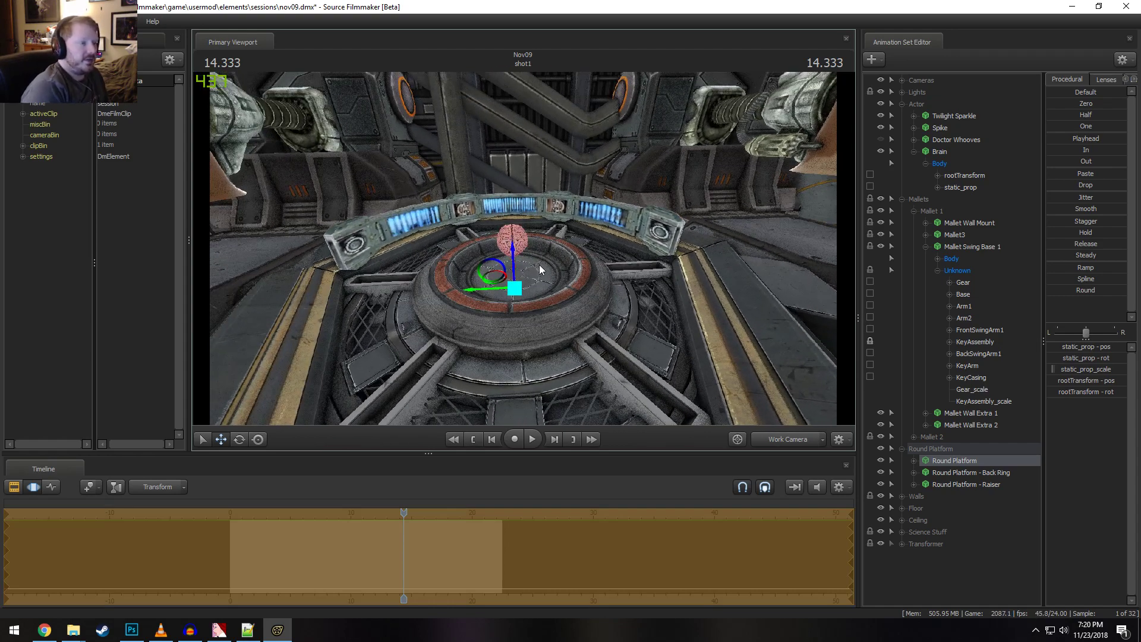
pyautogui.moveTo(540, 265); pyautogui.dragTo(523, 247)
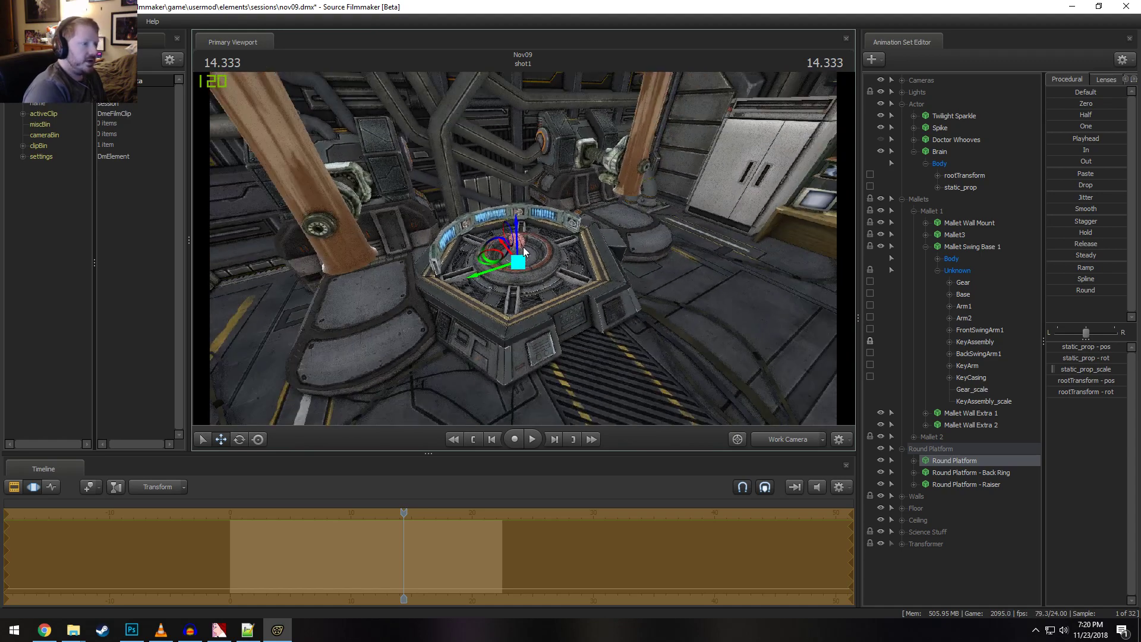
# Turn on scene lighting in the work camera viewport and frame the brain on the platform up close
pyautogui.rightClick(571, 275)
pyautogui.click(584, 304)
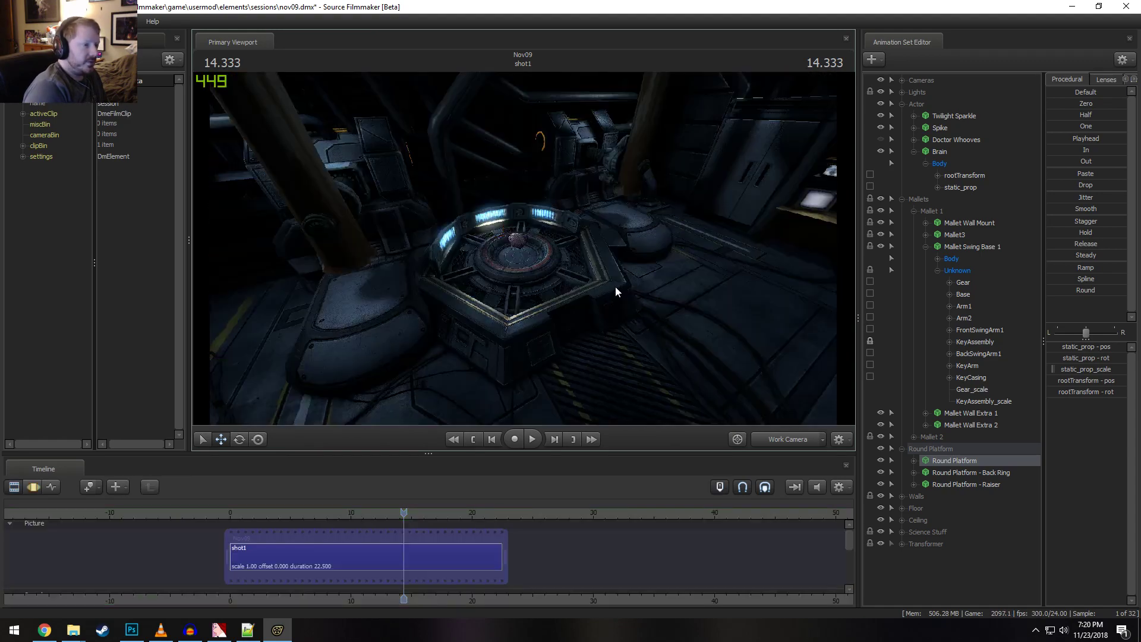
pyautogui.moveTo(633, 315); pyautogui.dragTo(629, 308)
pyautogui.moveTo(523, 248)
pyautogui.mouseDown()
pyautogui.moveTo(505, 227)
pyautogui.moveTo(540, 250)
pyautogui.mouseUp()
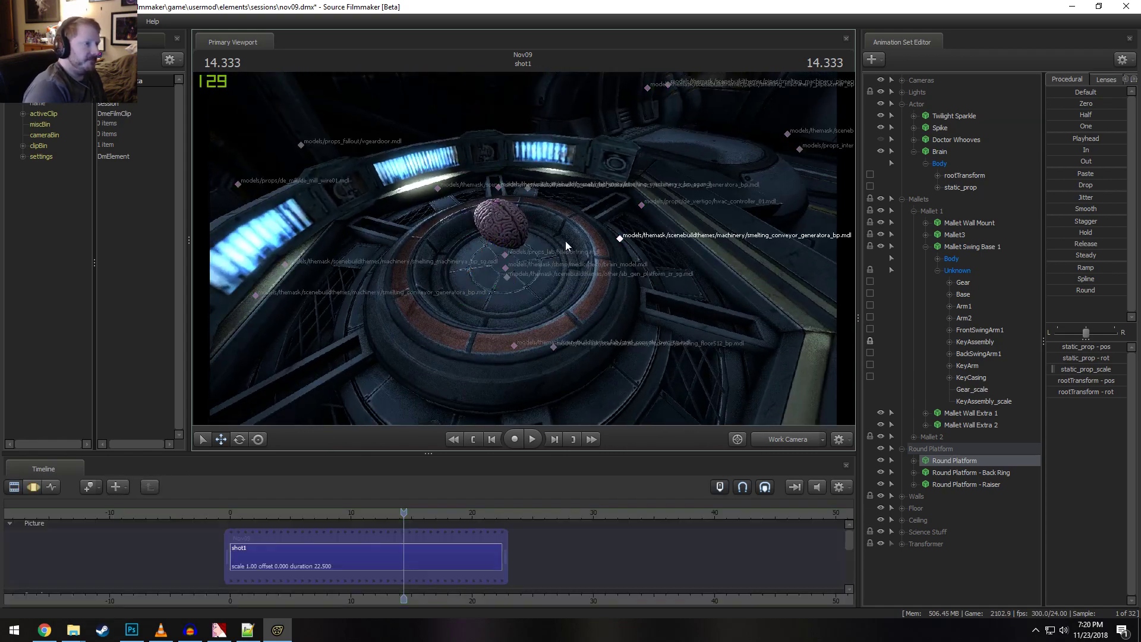
# Bring the Round Platform model back up so the brain rests on its surface, and check it from a low angle
pyautogui.moveTo(565, 240); pyautogui.dragTo(515, 265)
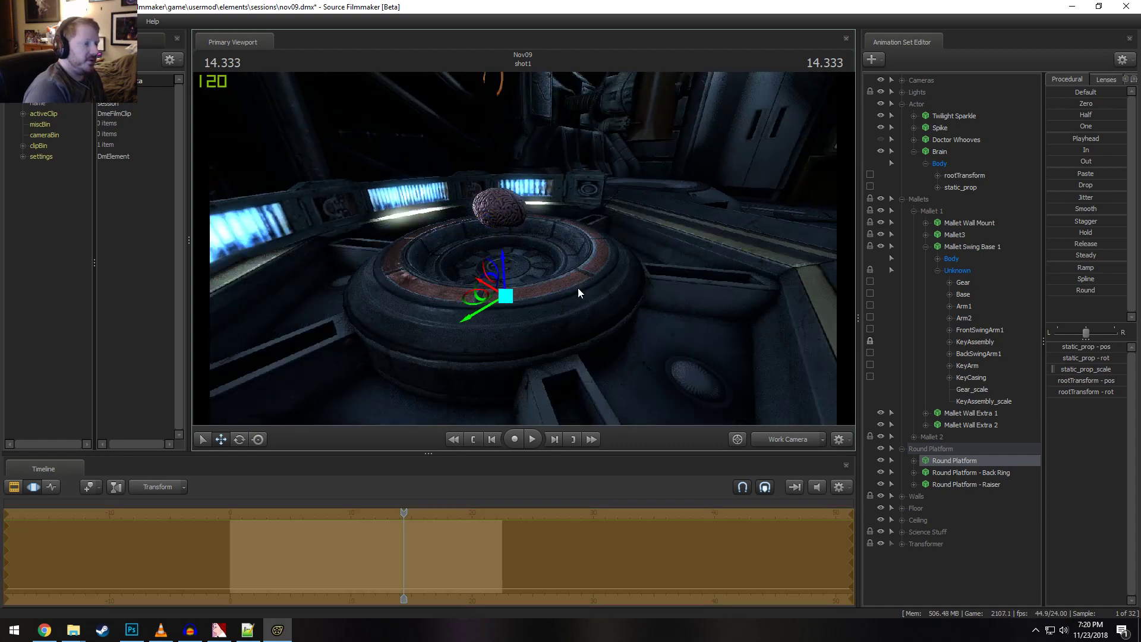
pyautogui.moveTo(578, 288); pyautogui.dragTo(655, 301)
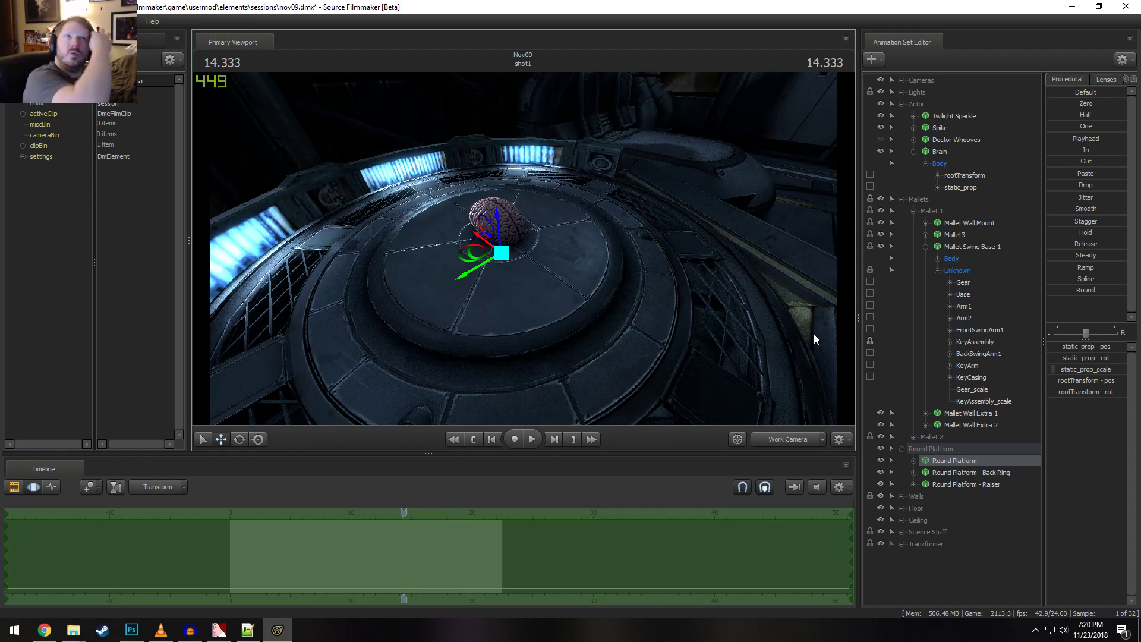
pyautogui.moveTo(814, 334); pyautogui.dragTo(707, 354)
# Deselect the Round Platform model and collapse the Actor and Mallets groups in the animation set list
pyautogui.click(915, 580)
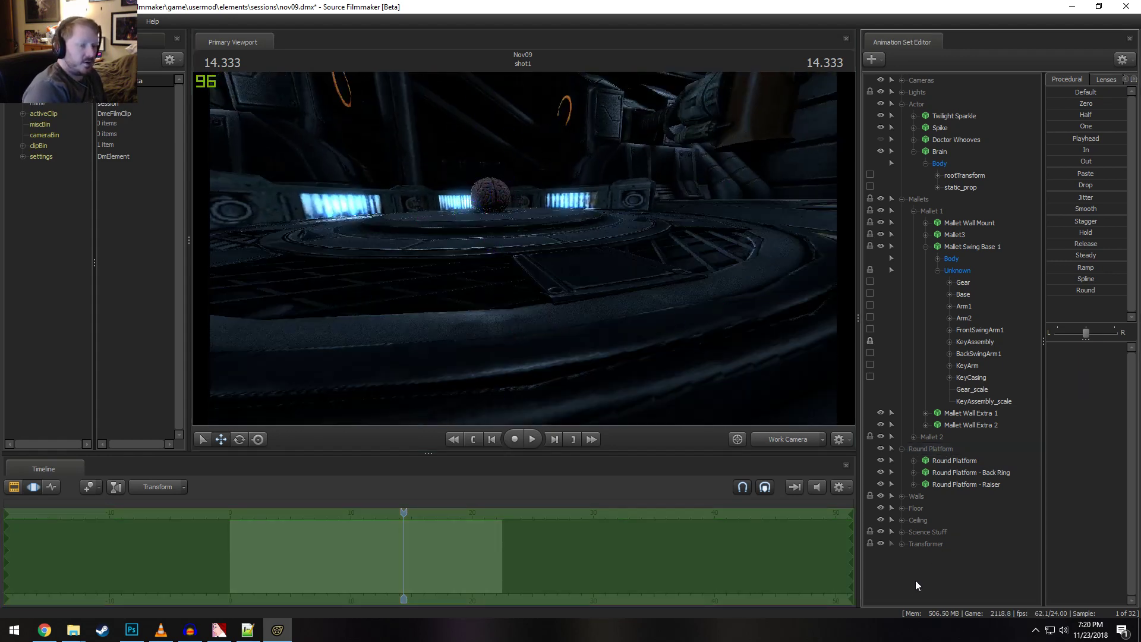
pyautogui.click(901, 104)
pyautogui.click(902, 116)
pyautogui.rightClick(933, 263)
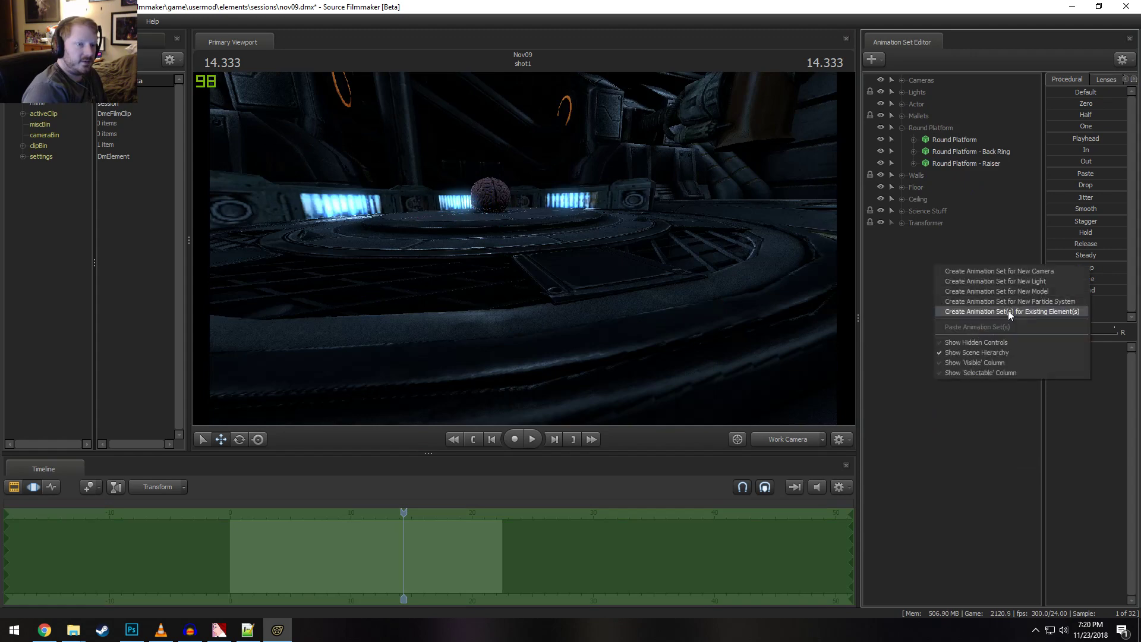
pyautogui.click(1007, 310)
pyautogui.press('Escape')
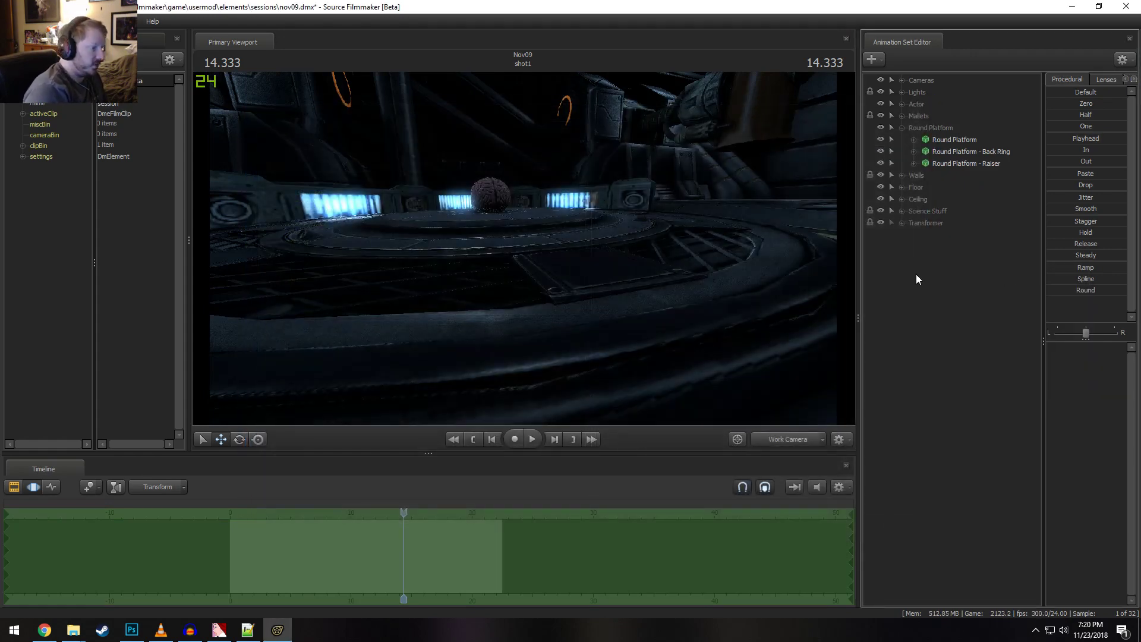
# Search the models for "rocket" for a new animation set, preview the doomsday rocket models, and dismiss the engine error
pyautogui.rightClick(946, 262)
pyautogui.click(990, 276)
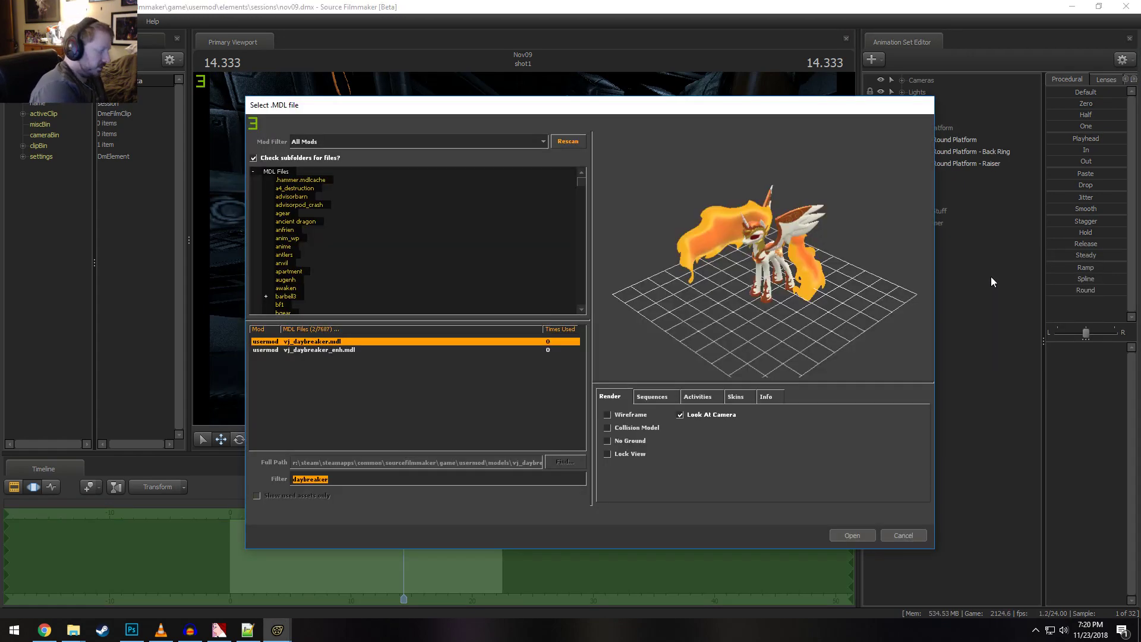
pyautogui.write('rocket')
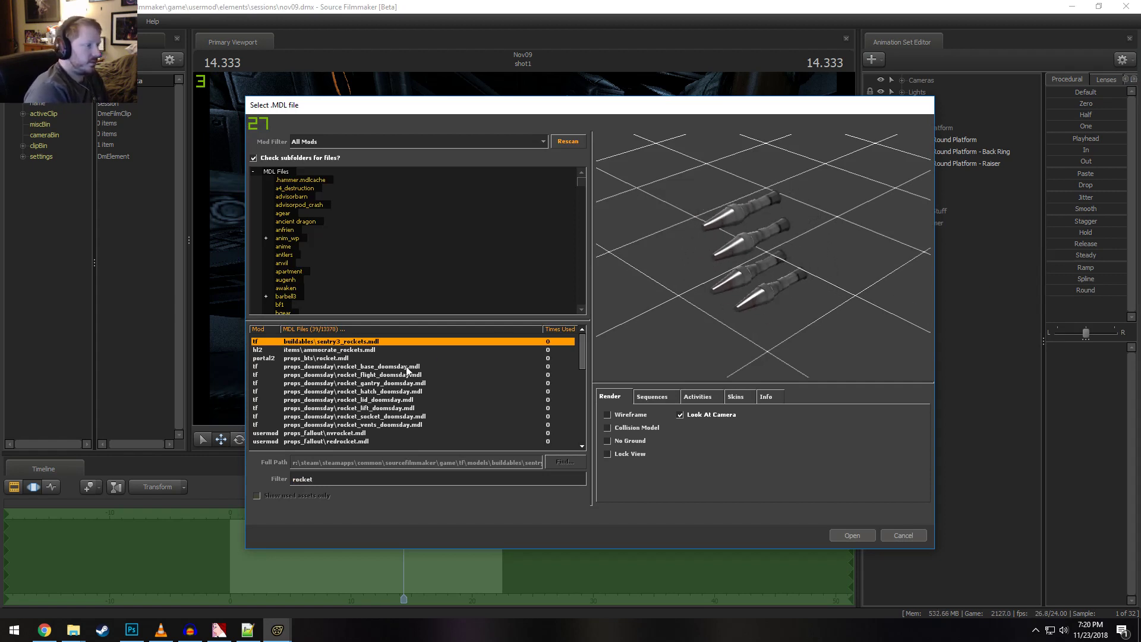
pyautogui.press('Down')
pyautogui.press('Down')
pyautogui.press('Down')
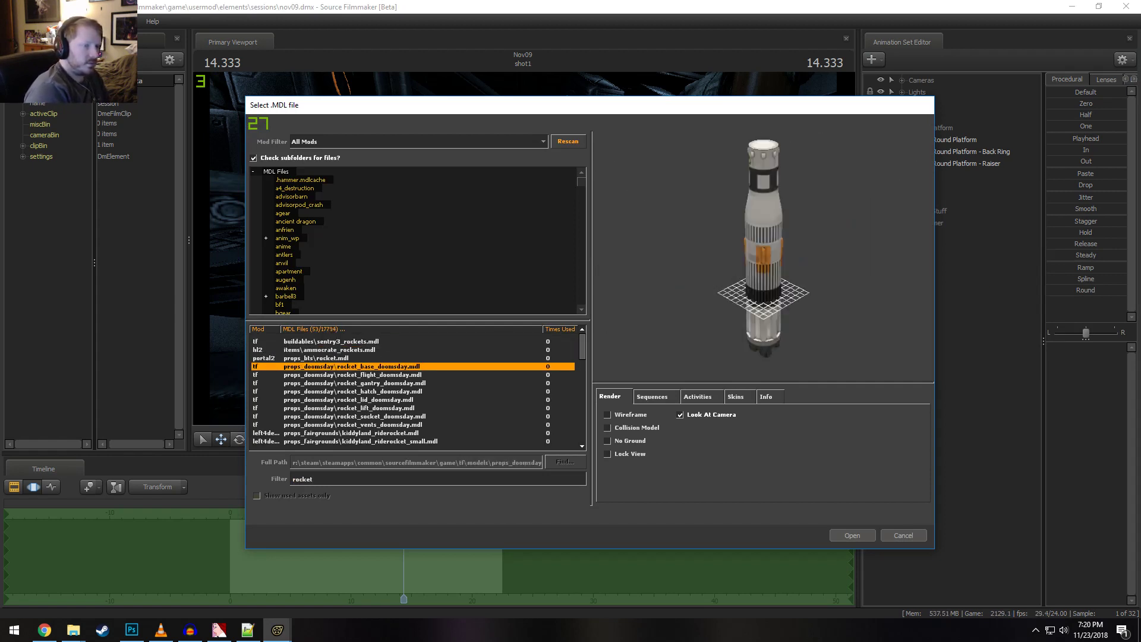
pyautogui.press('Down')
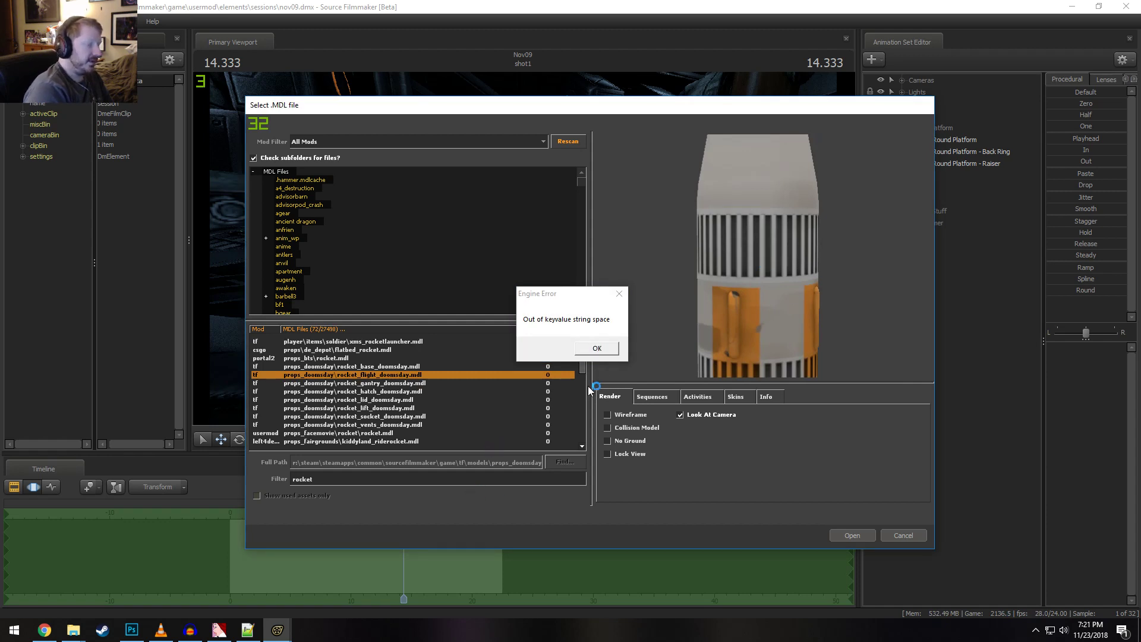
pyautogui.click(595, 353)
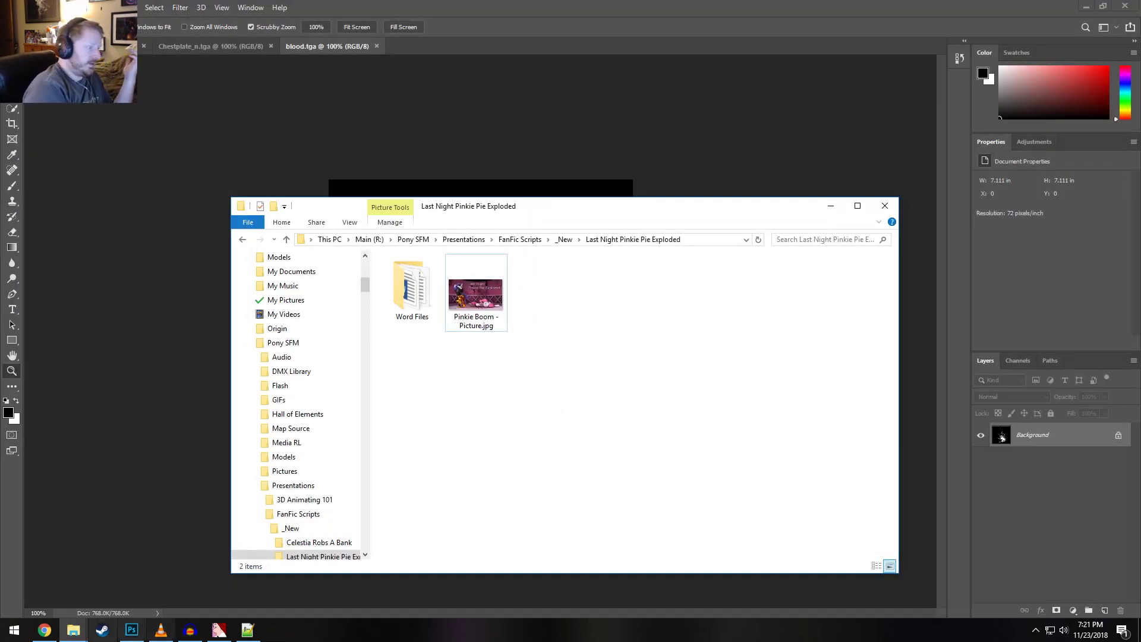
# Relaunch Source Filmmaker through Steam
pyautogui.click(103, 632)
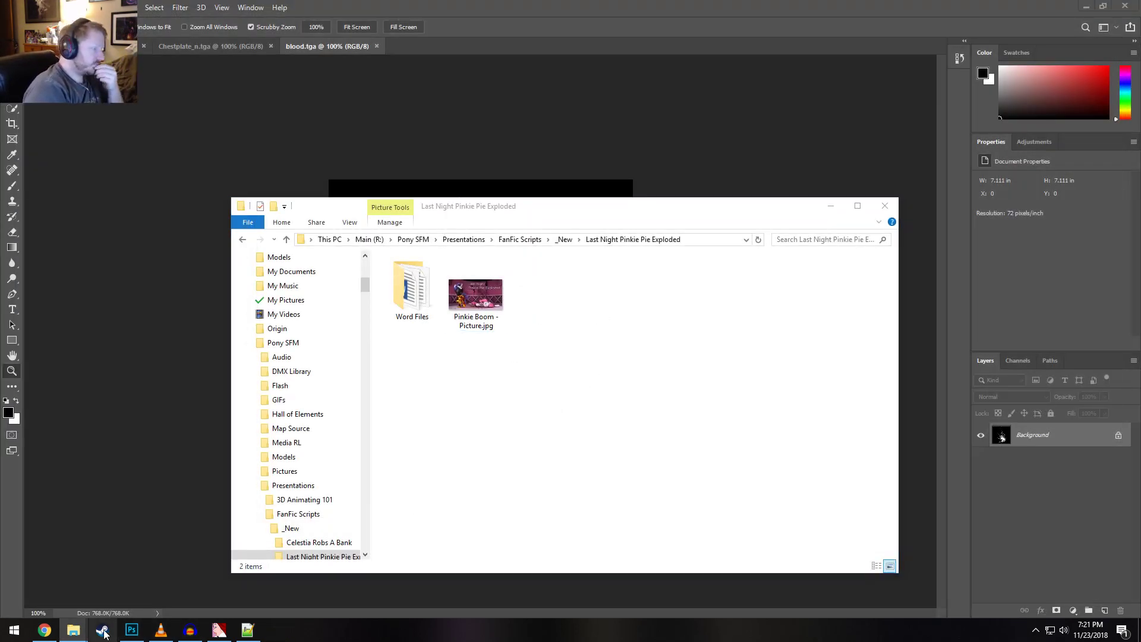
pyautogui.rightClick(103, 632)
pyautogui.click(93, 326)
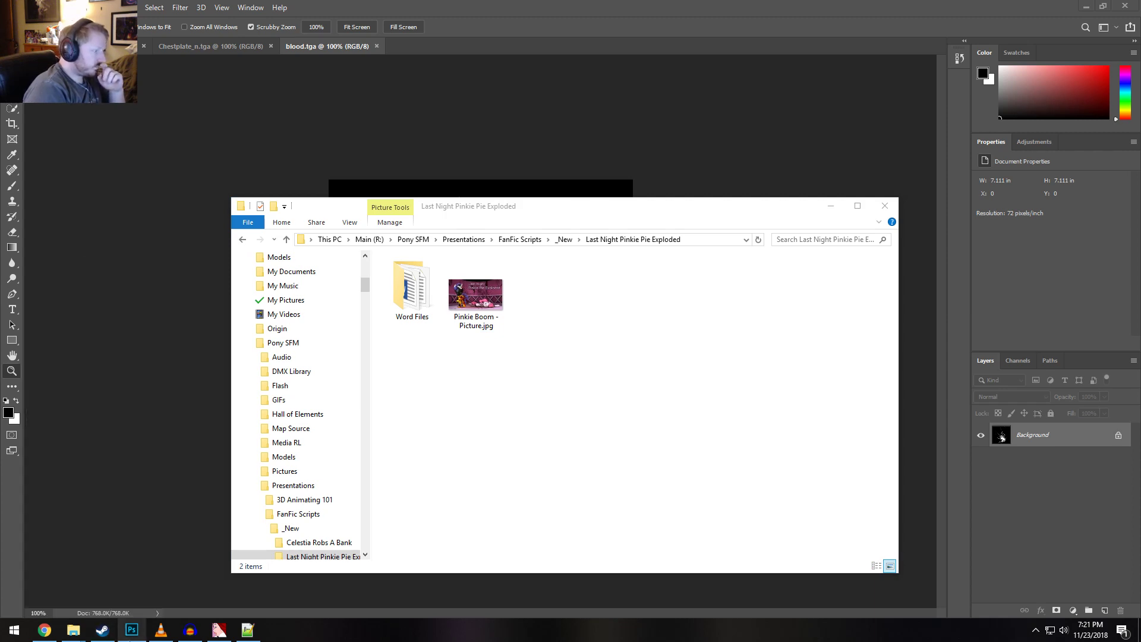
# Switch to Steam and open the Source Filmmaker section of the community Workshop
pyautogui.rightClick(102, 630)
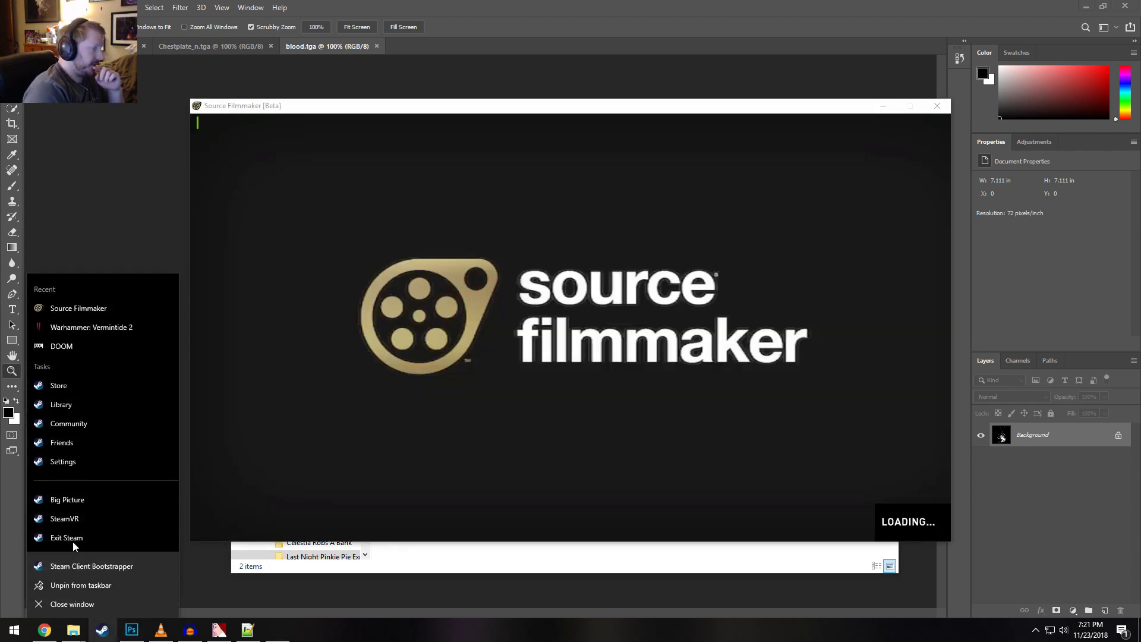
pyautogui.click(68, 425)
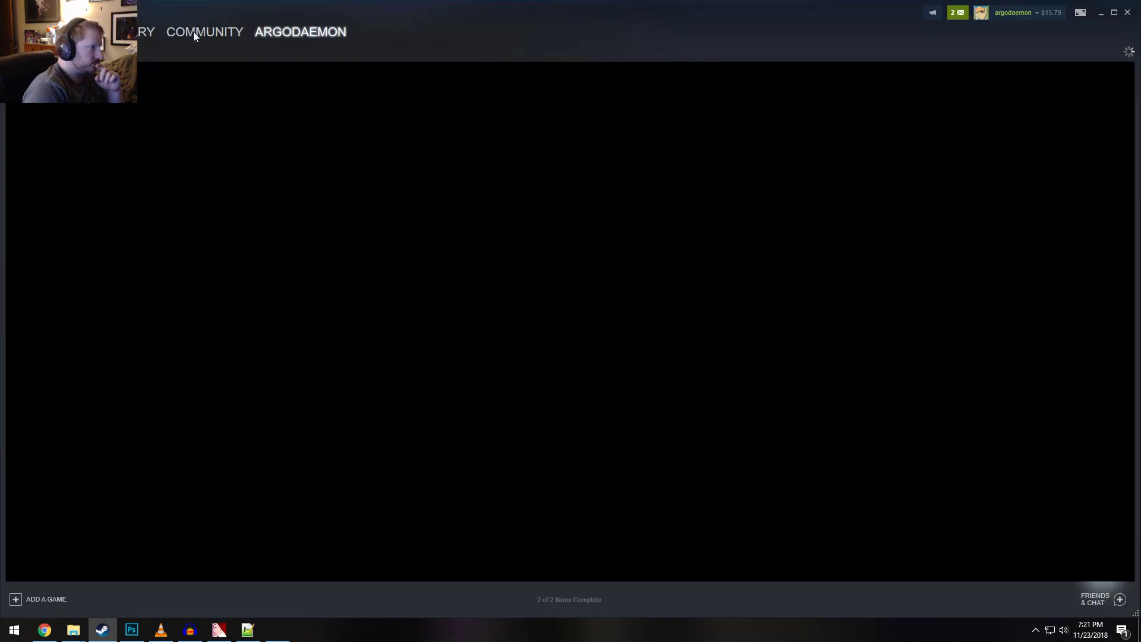
pyautogui.moveTo(193, 32)
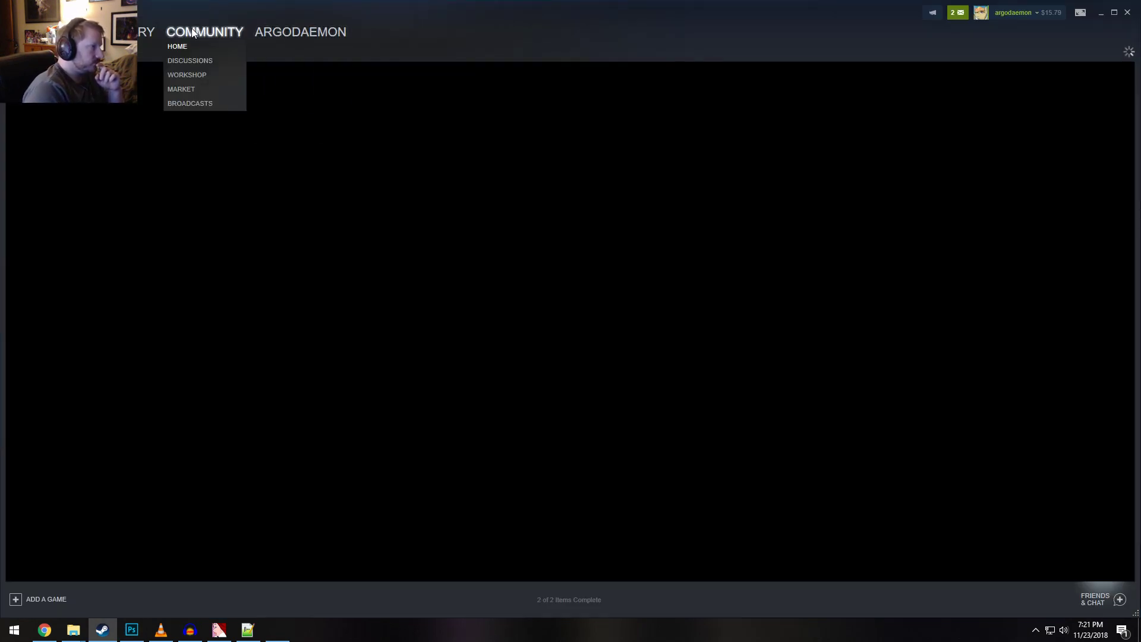
pyautogui.click(201, 75)
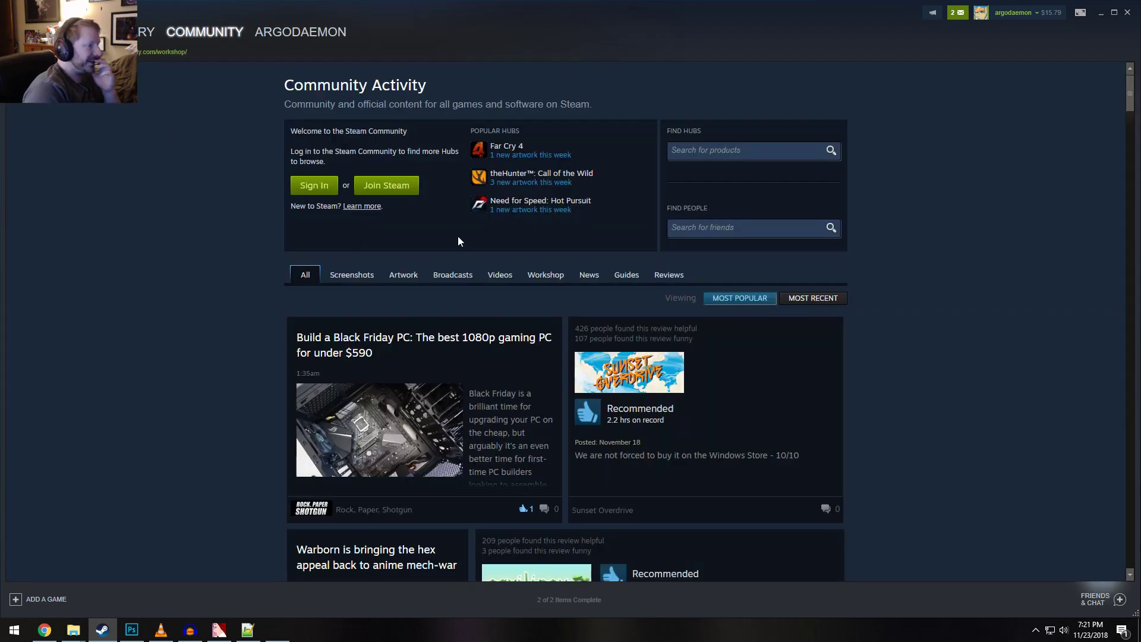
pyautogui.moveTo(215, 42)
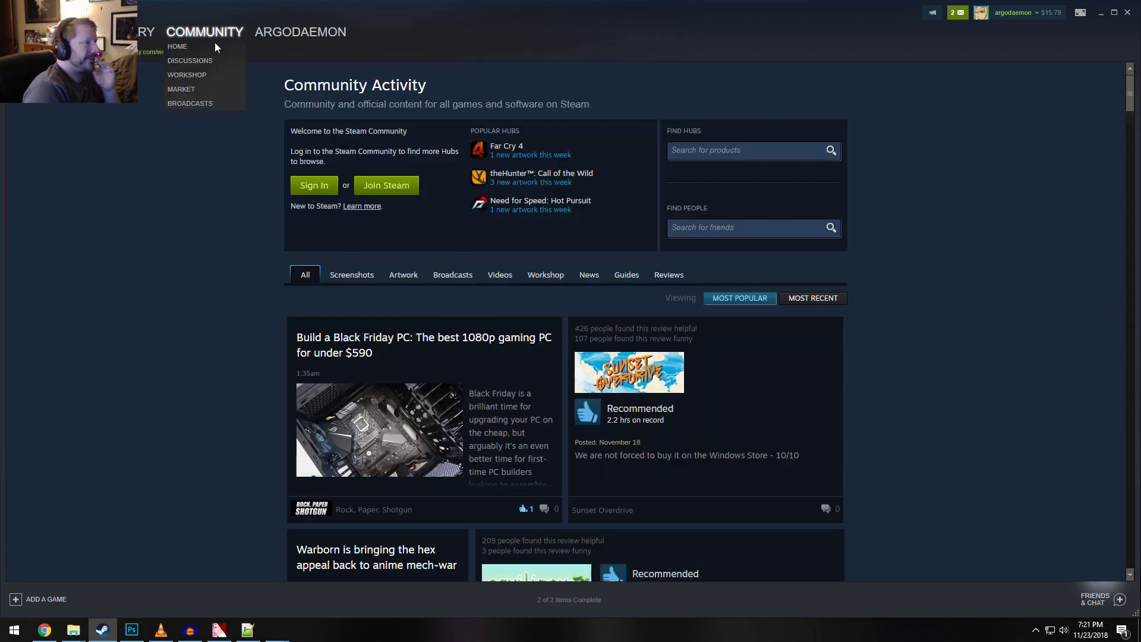
pyautogui.click(202, 77)
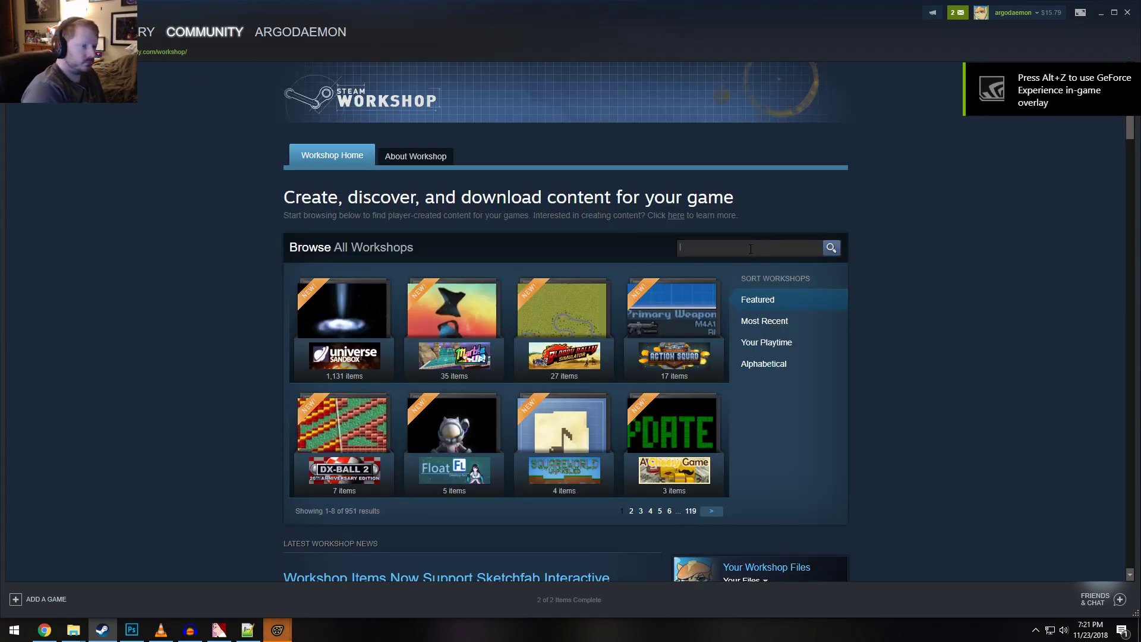
pyautogui.click(712, 511)
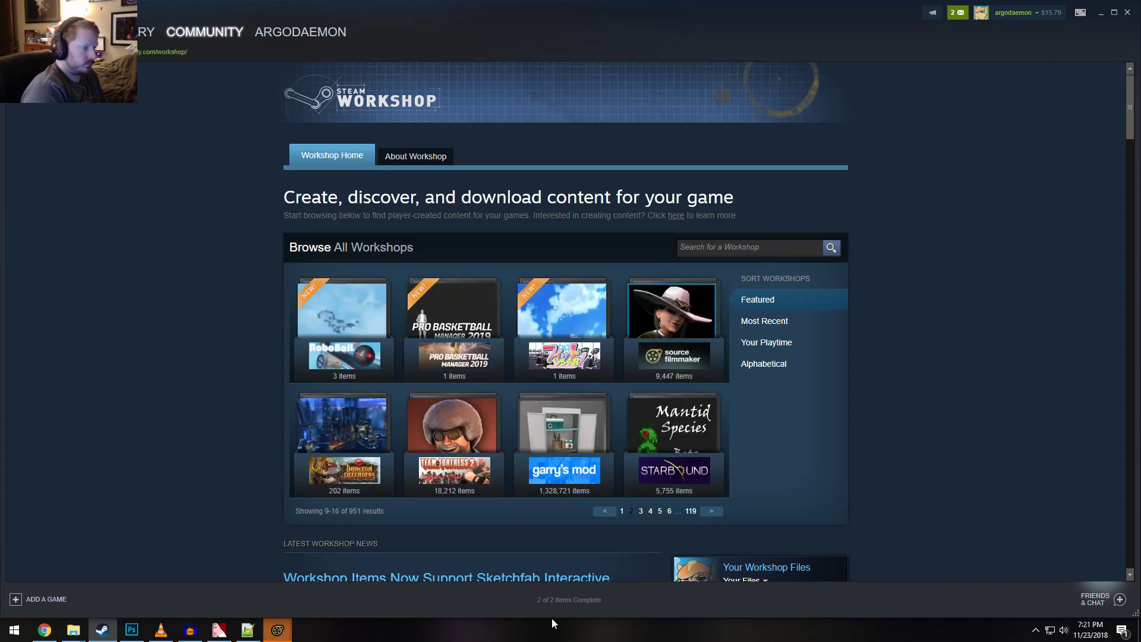
pyautogui.click(707, 296)
# Switch to Source Filmmaker, decline loading the autosave and reopen the recent session nov09.dmx
pyautogui.moveTo(277, 630)
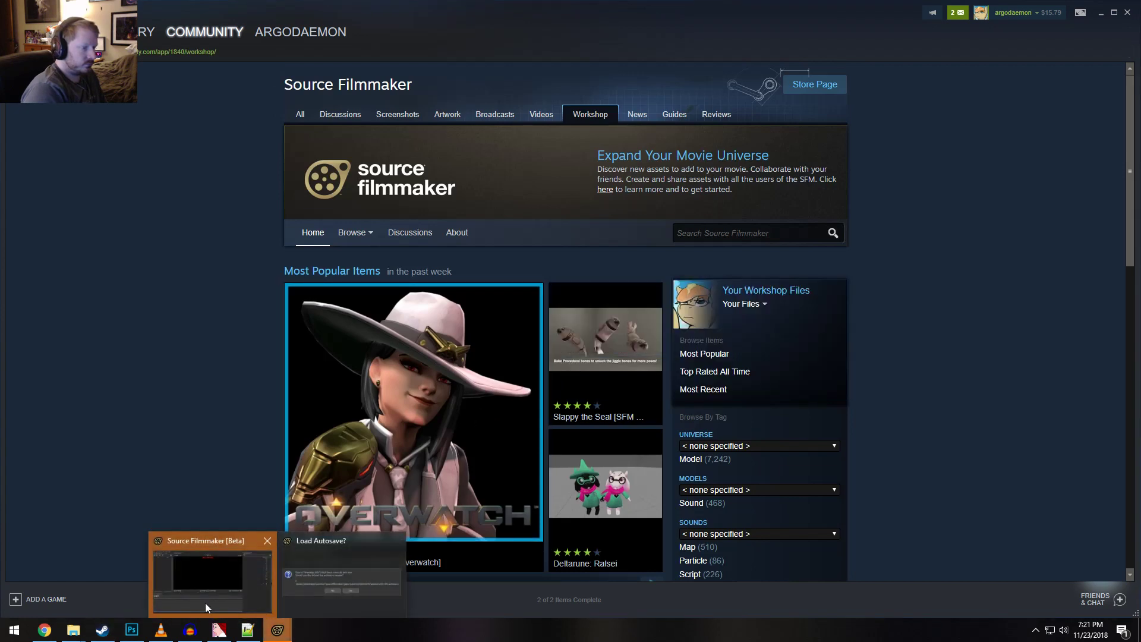
pyautogui.click(328, 583)
pyautogui.click(571, 322)
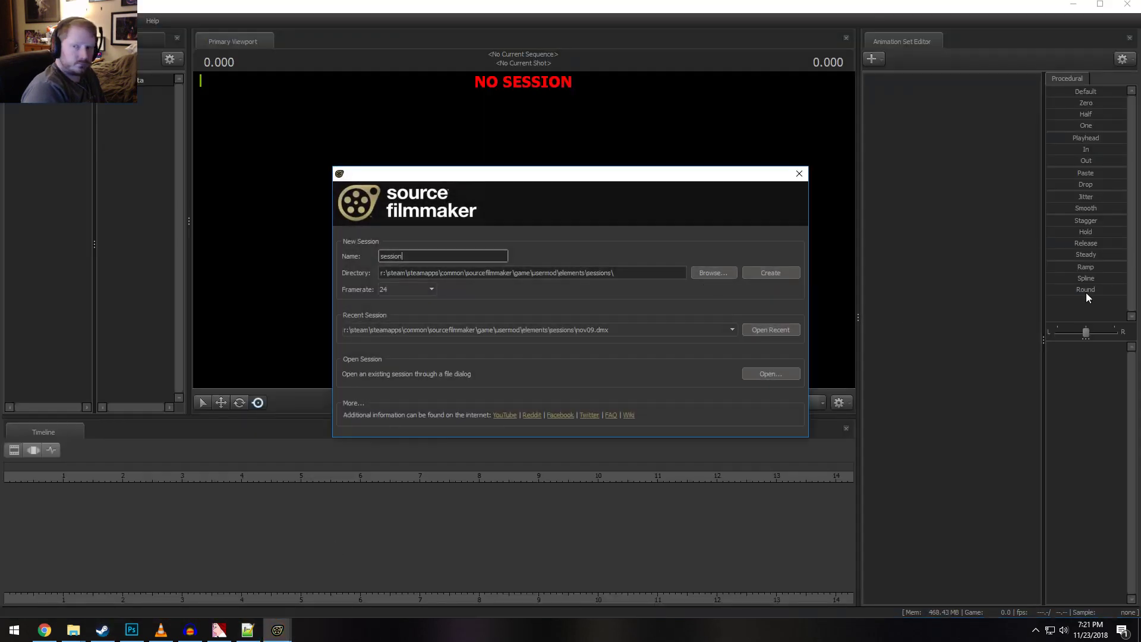
pyautogui.click(771, 330)
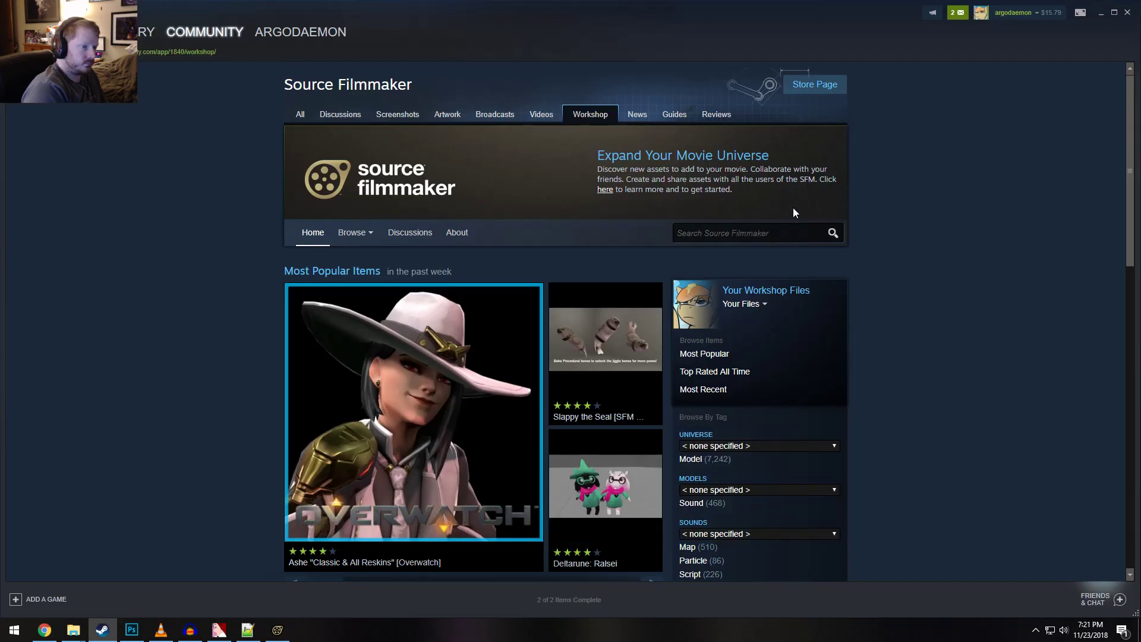
# Search the Source Filmmaker Workshop in Steam for "rocket" and look through the first page of results for a suitable rocket model
pyautogui.click(740, 232)
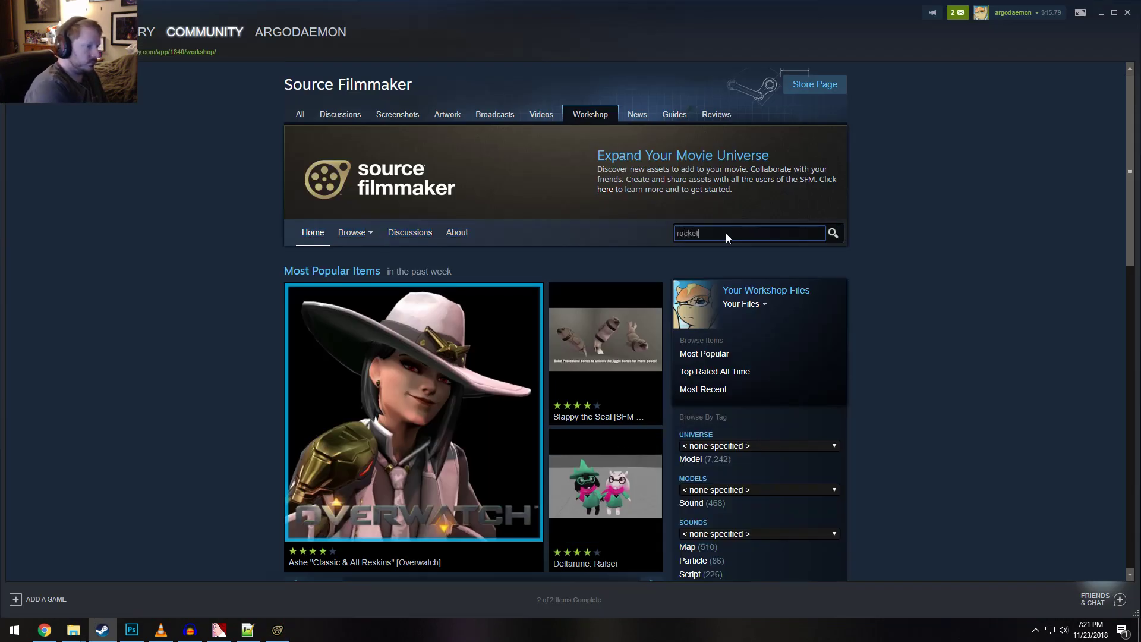
pyautogui.press('Return')
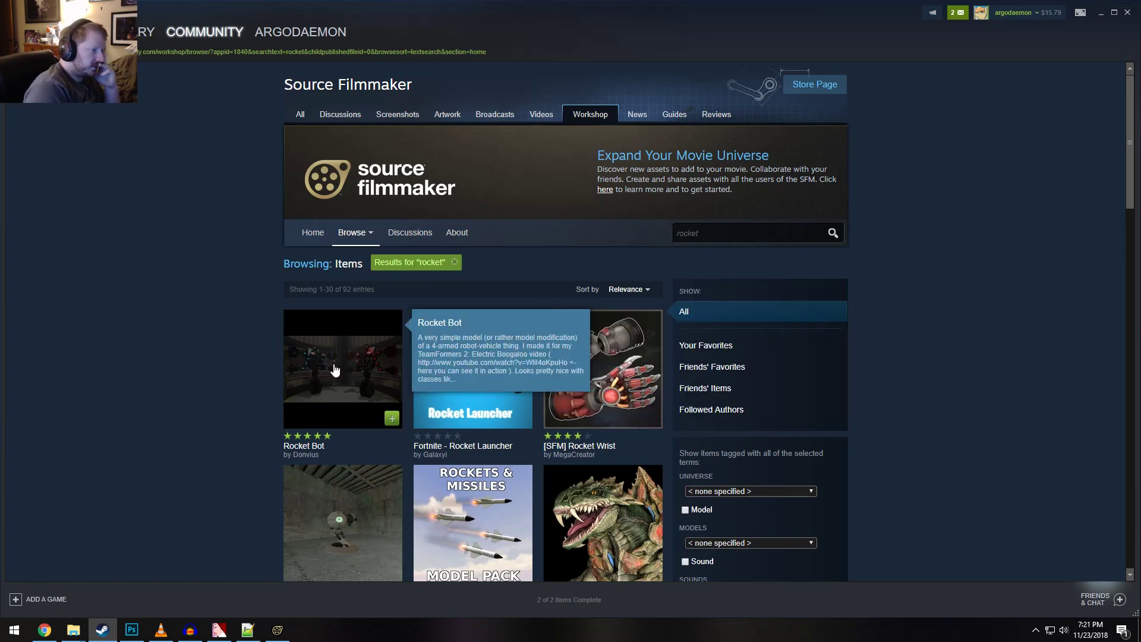
pyautogui.scroll(-2, 804, 433)
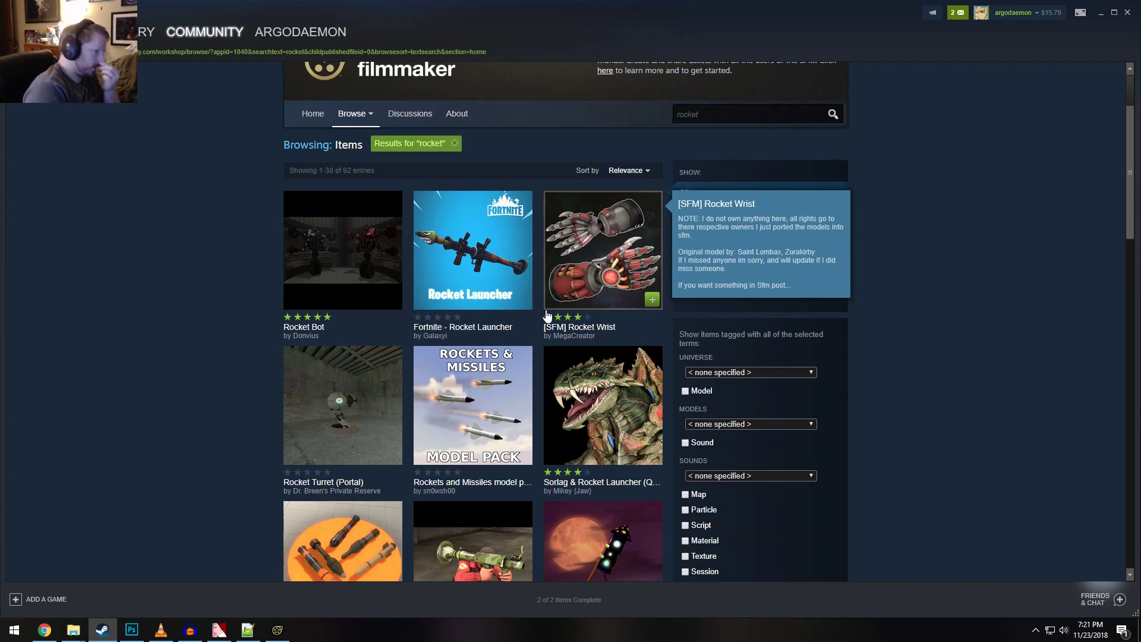
pyautogui.scroll(-1, 549, 345)
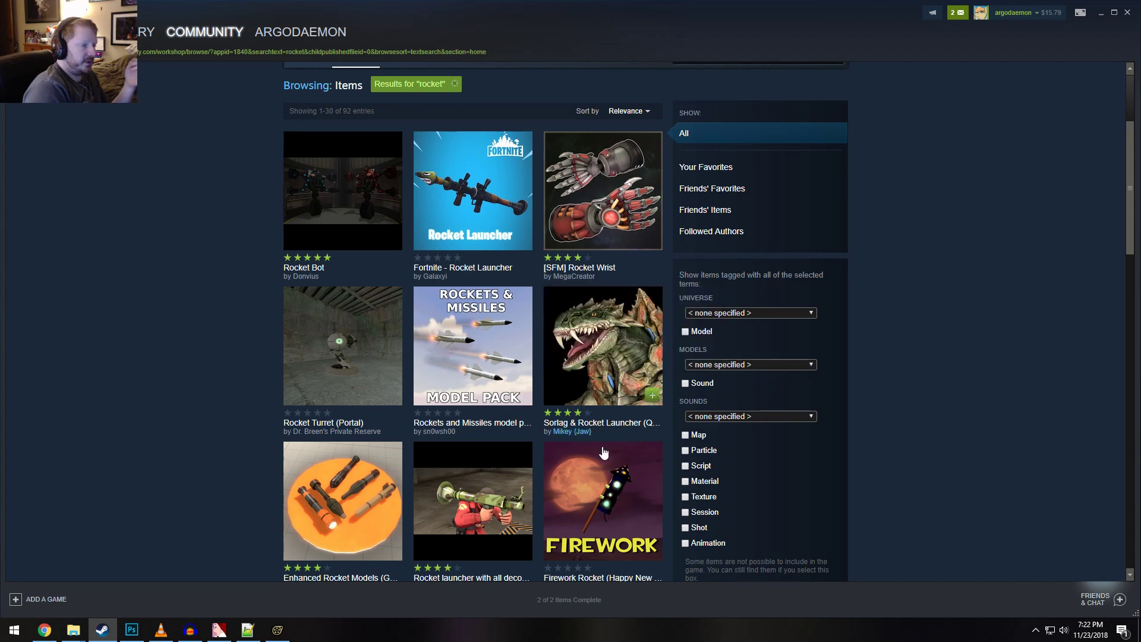
pyautogui.scroll(-2, 865, 451)
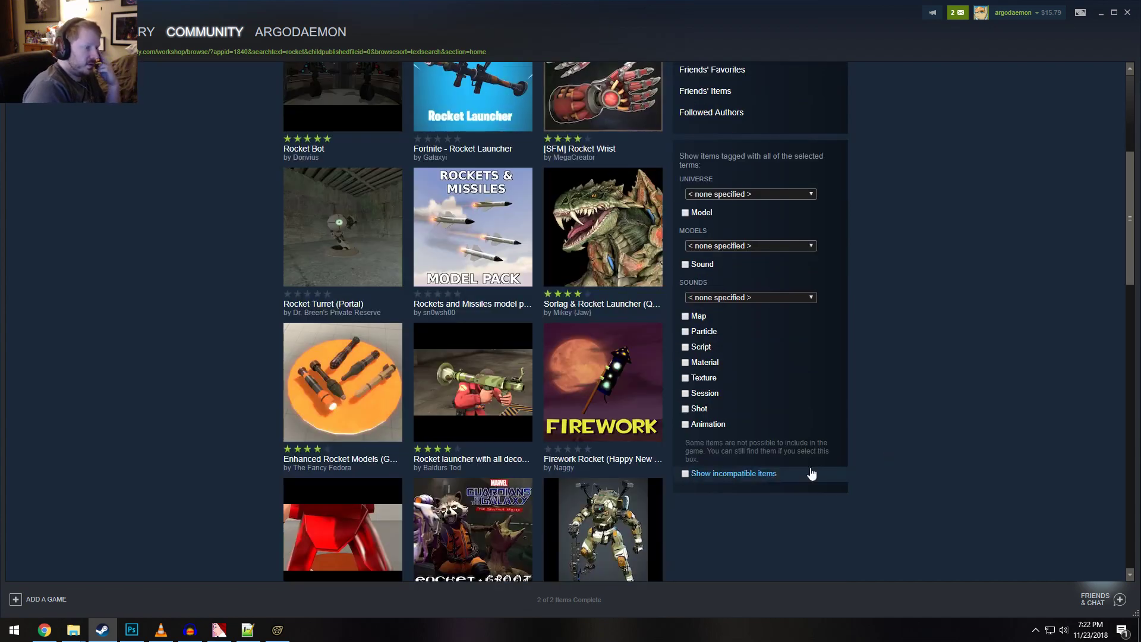
pyautogui.scroll(-3, 364, 428)
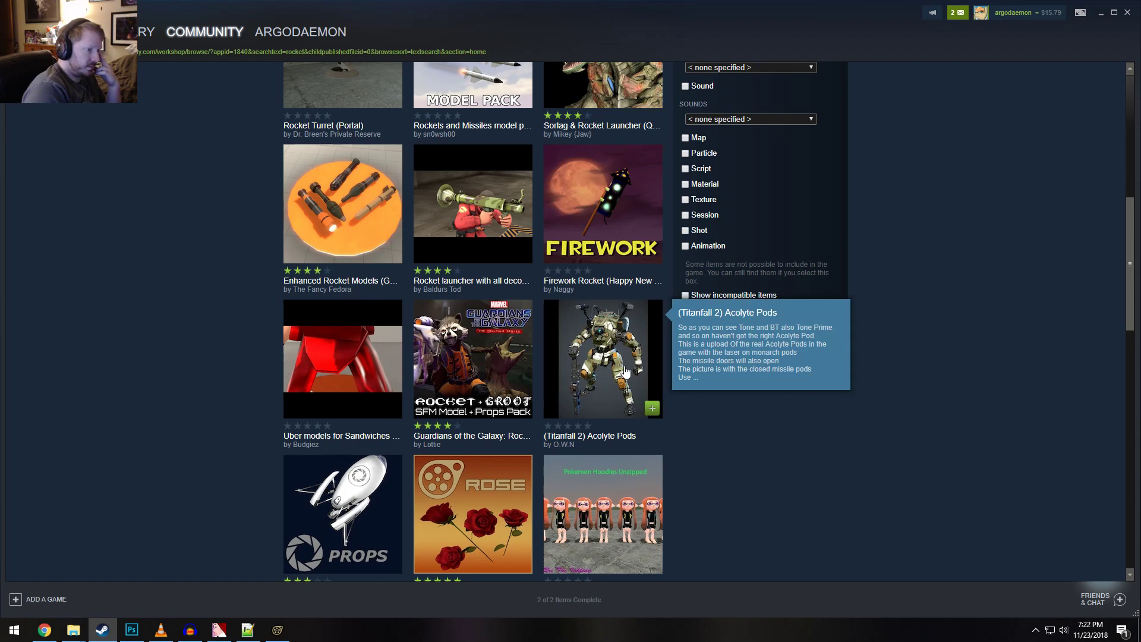
pyautogui.scroll(-3, 625, 371)
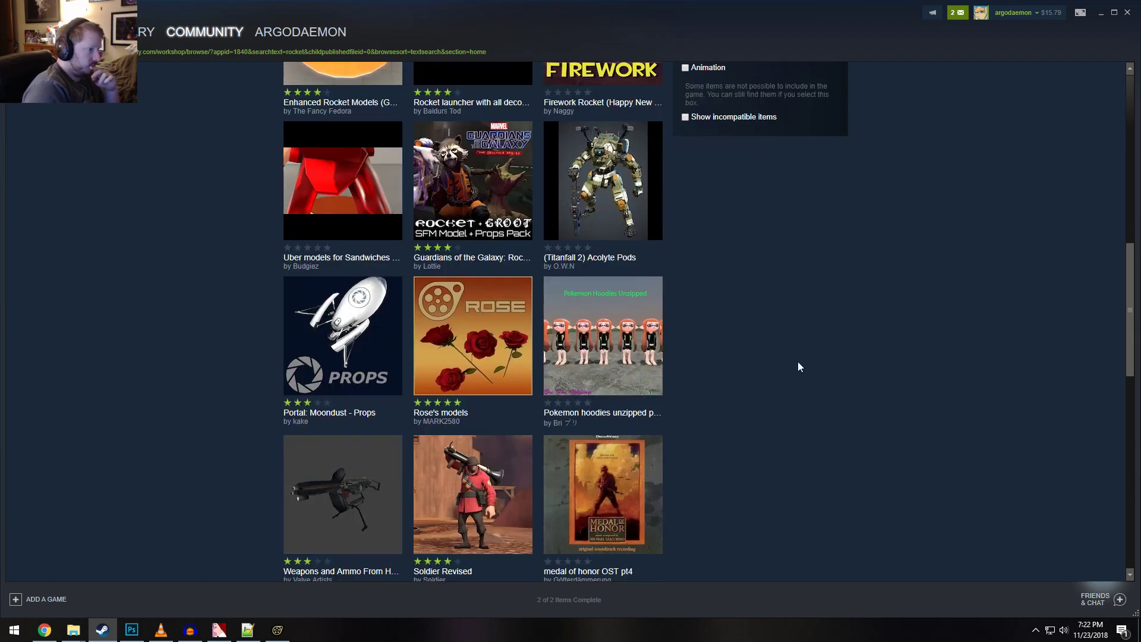
pyautogui.moveTo(361, 352)
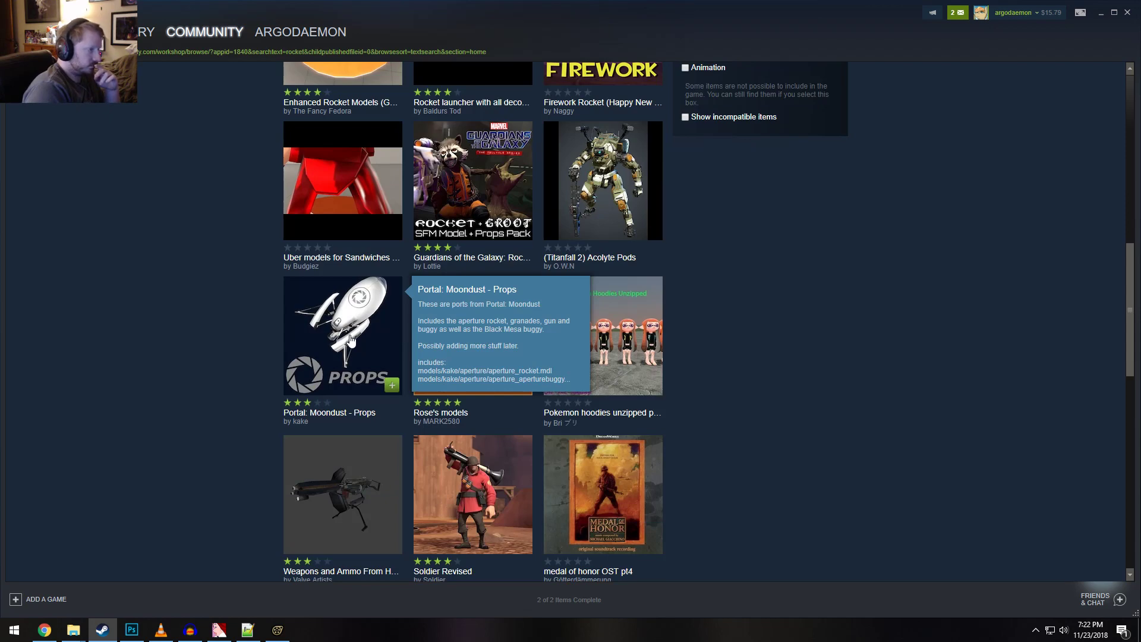
pyautogui.scroll(-1, 410, 416)
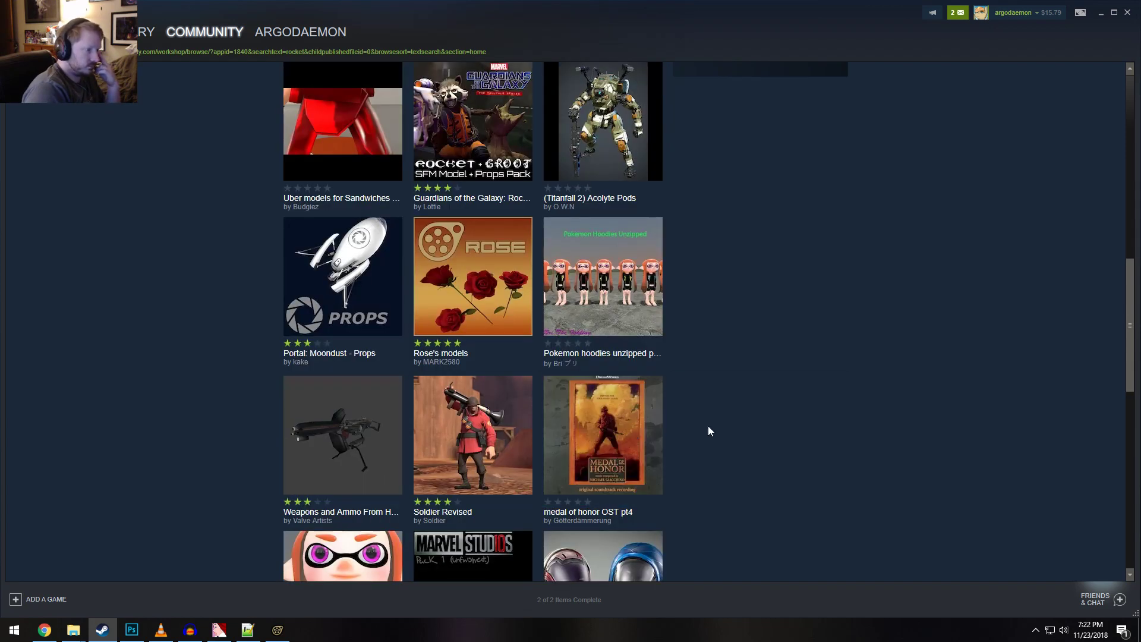
pyautogui.scroll(-4, 769, 429)
pyautogui.scroll(-4, 766, 429)
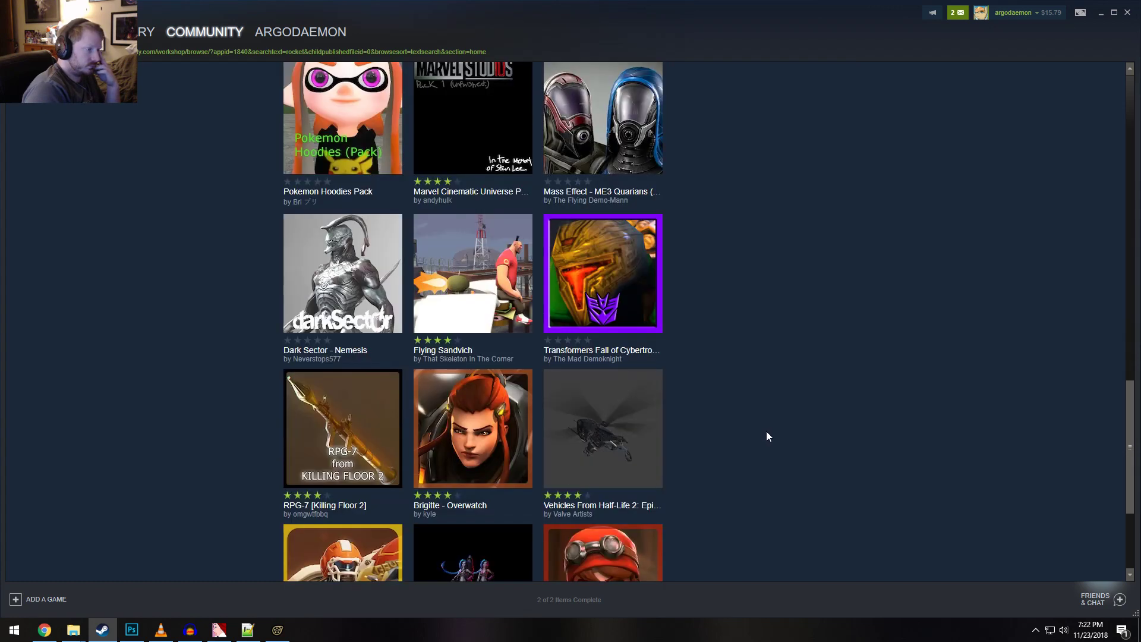
pyautogui.scroll(-3, 765, 430)
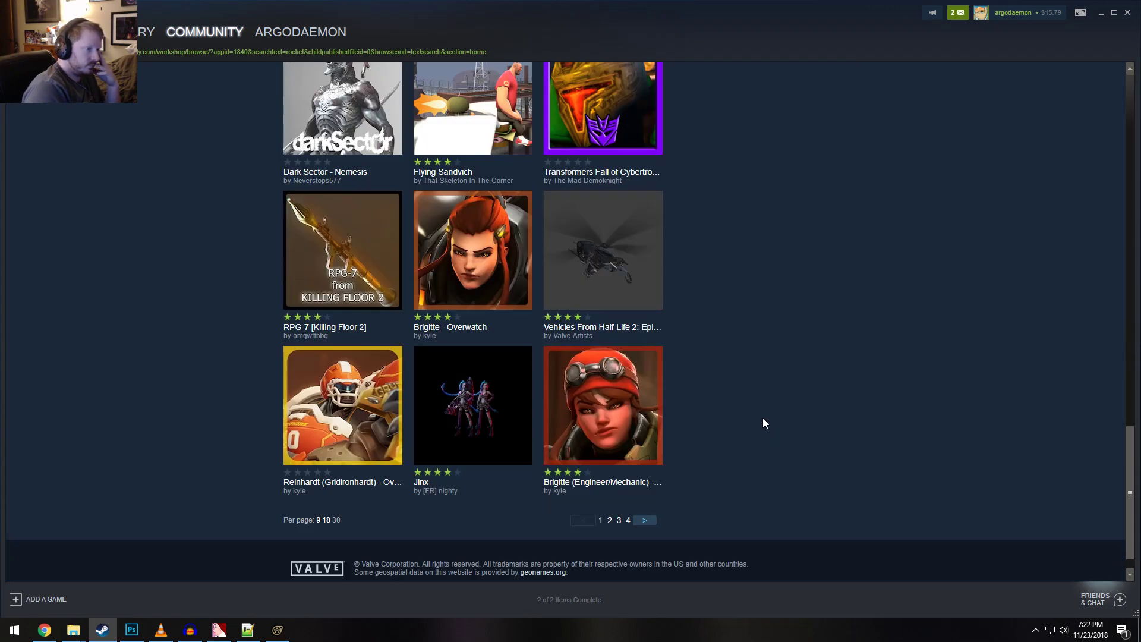
# Look through the second, third and fourth pages of the "rocket" Workshop results for a suitable rocket model
pyautogui.click(650, 520)
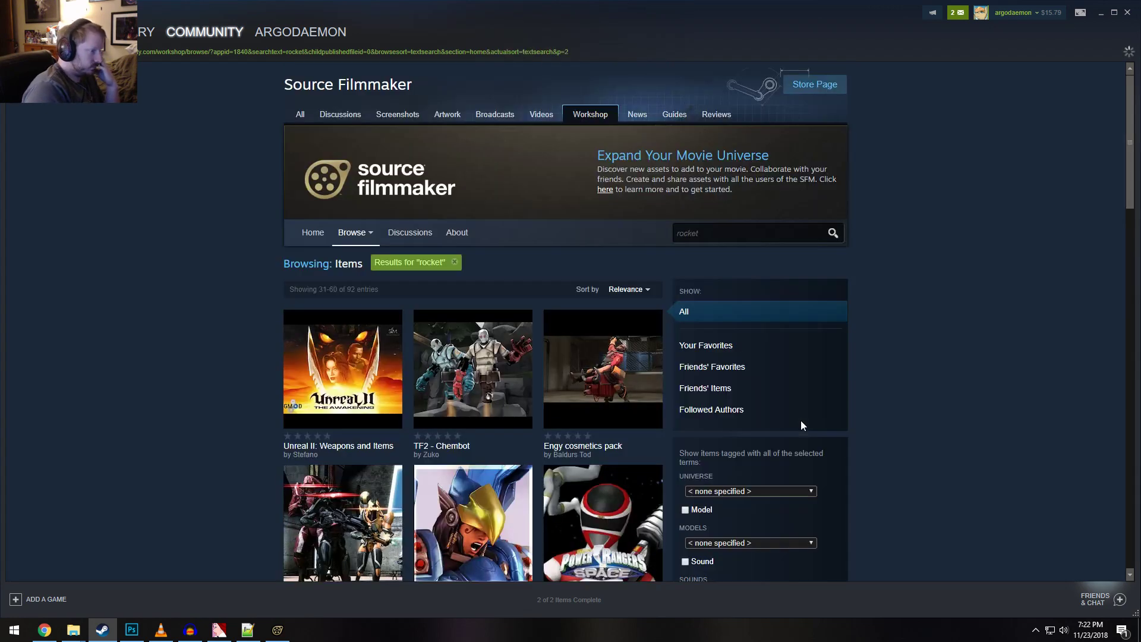
pyautogui.scroll(-4, 805, 412)
pyautogui.scroll(-2, 808, 411)
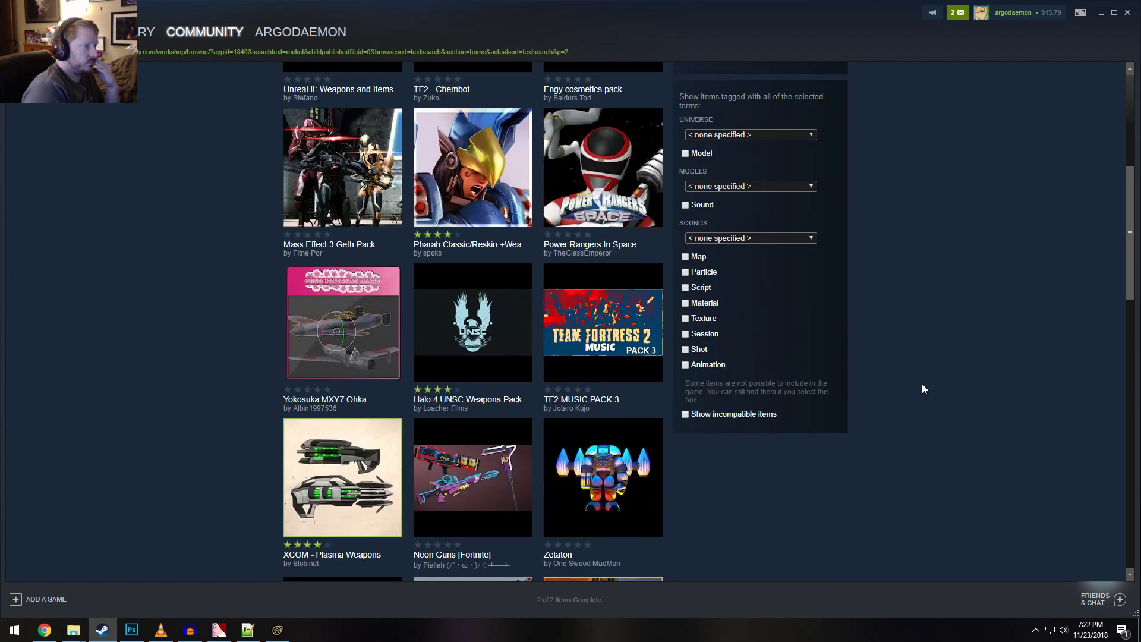
pyautogui.scroll(-3, 959, 427)
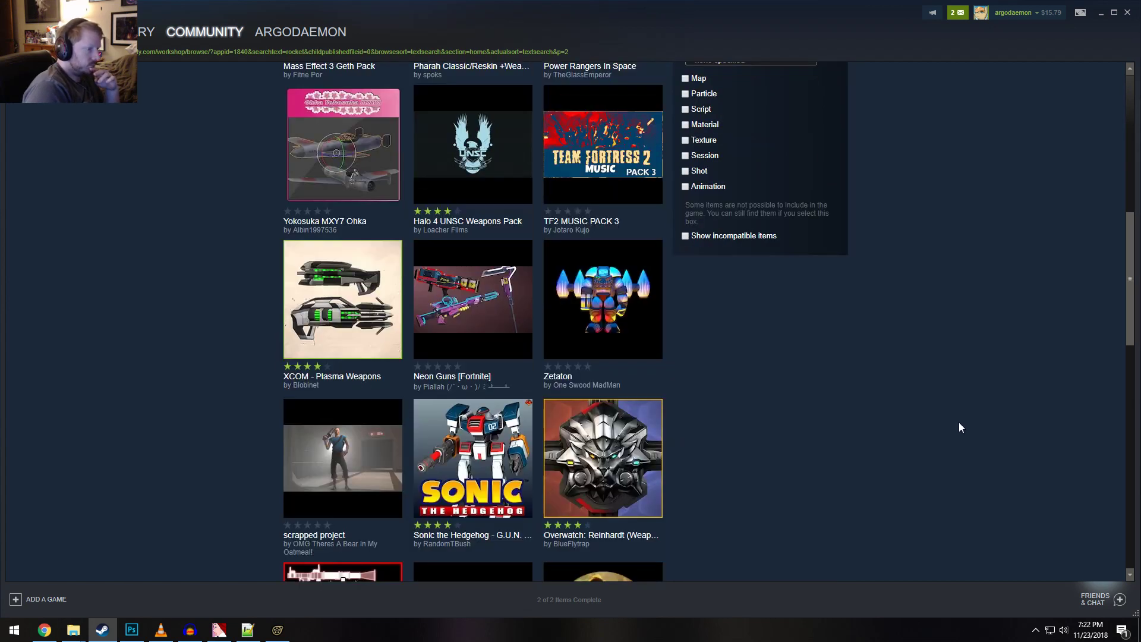
pyautogui.scroll(-3, 966, 428)
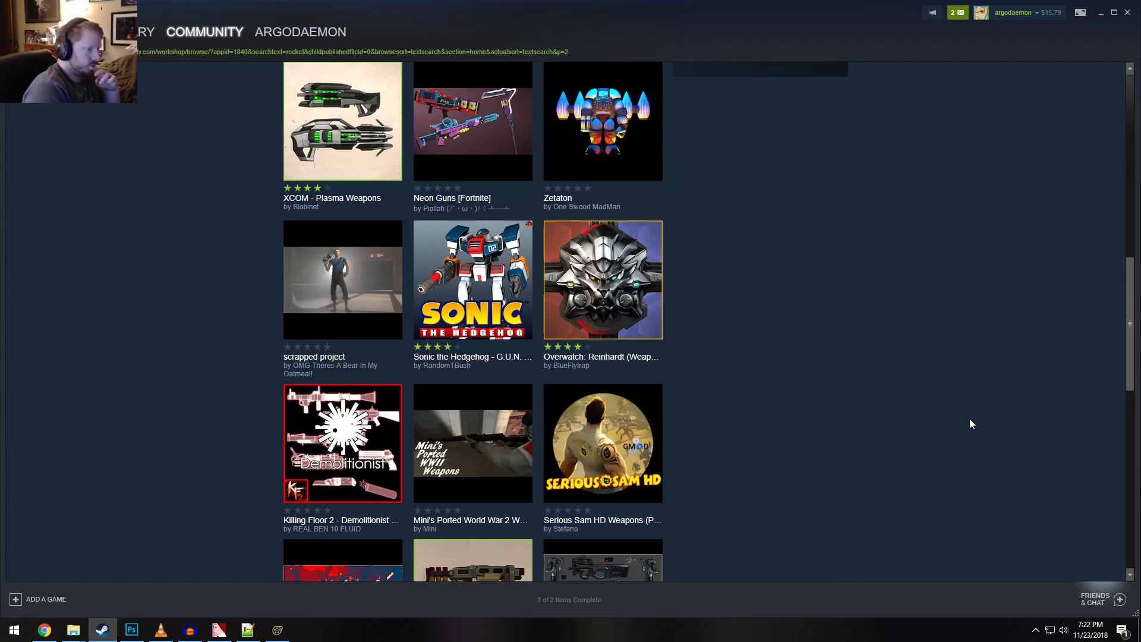
pyautogui.scroll(-7, 970, 425)
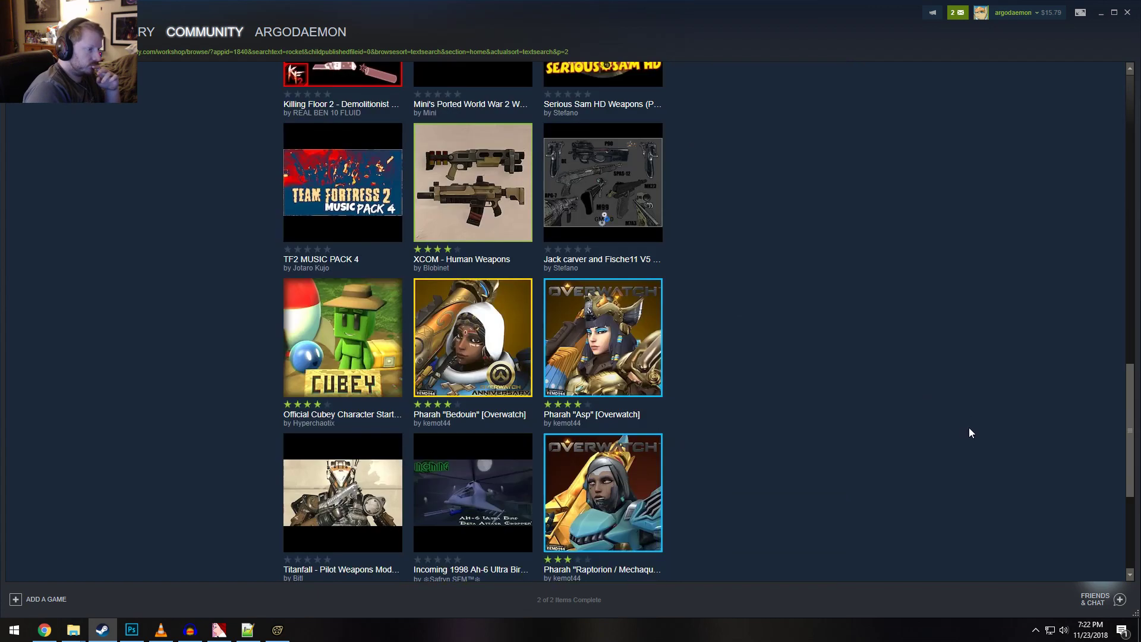
pyautogui.scroll(-4, 969, 428)
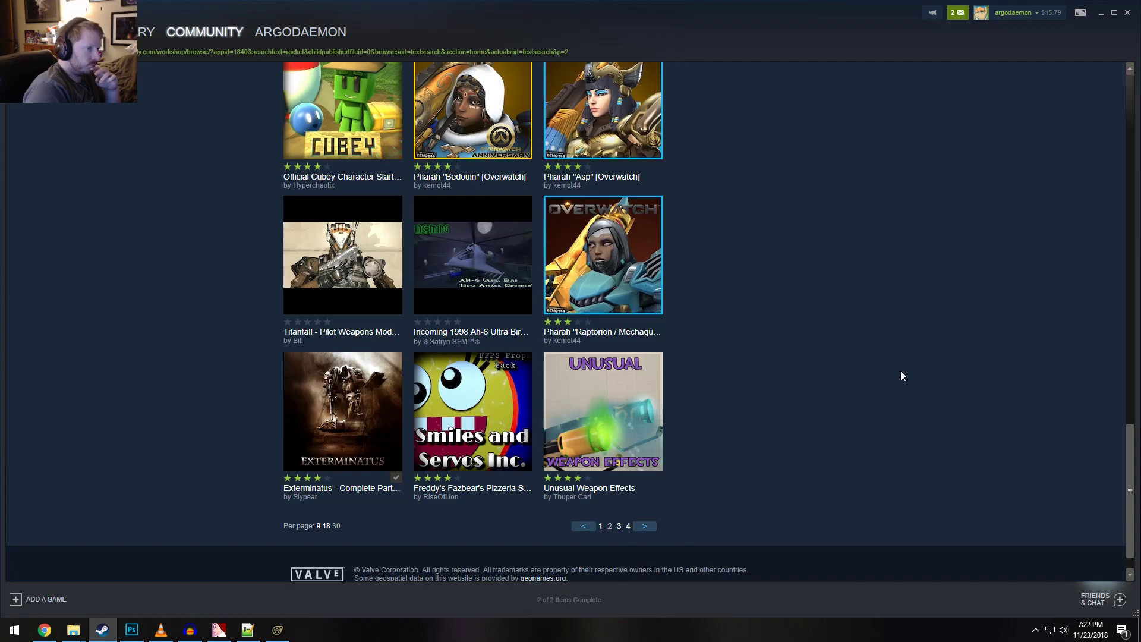
pyautogui.scroll(-5, 892, 365)
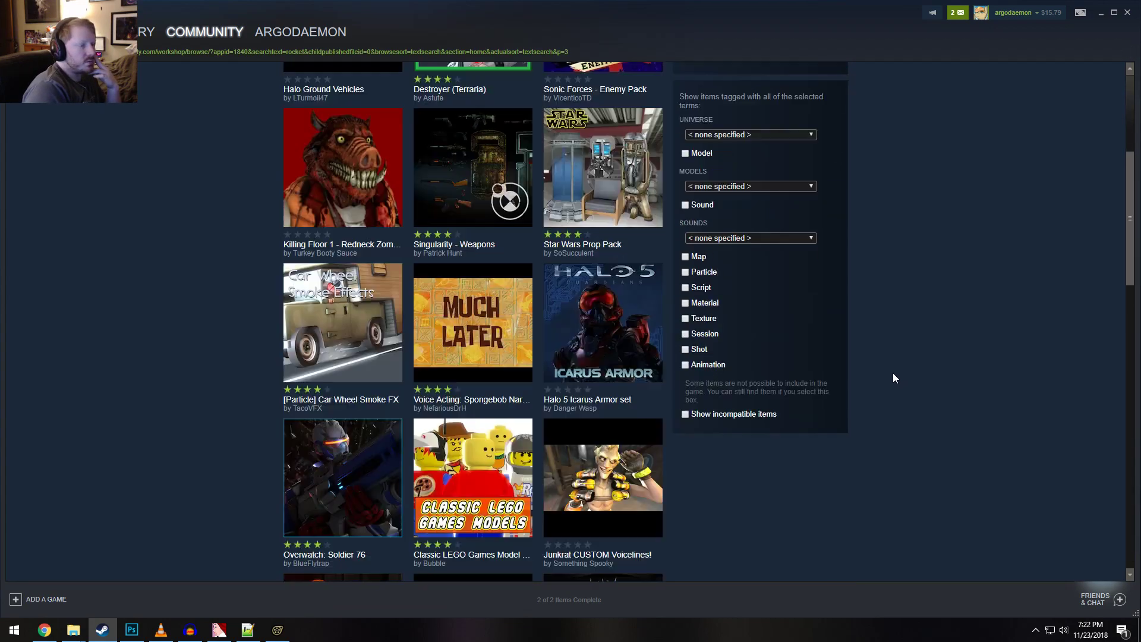
pyautogui.scroll(-9, 892, 373)
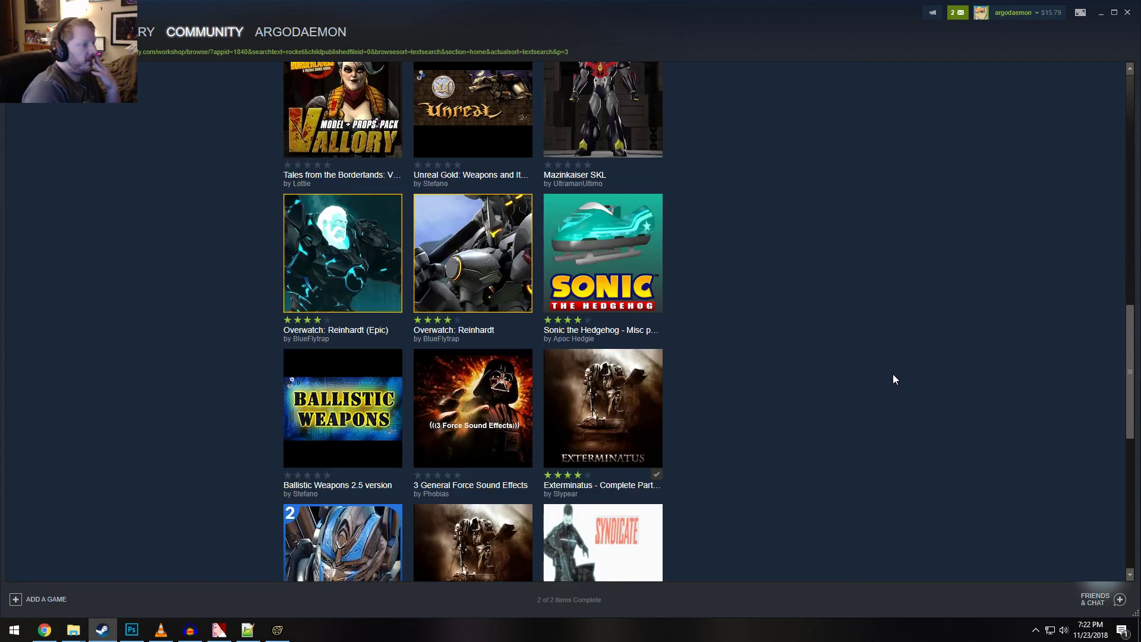
pyautogui.scroll(-4, 893, 375)
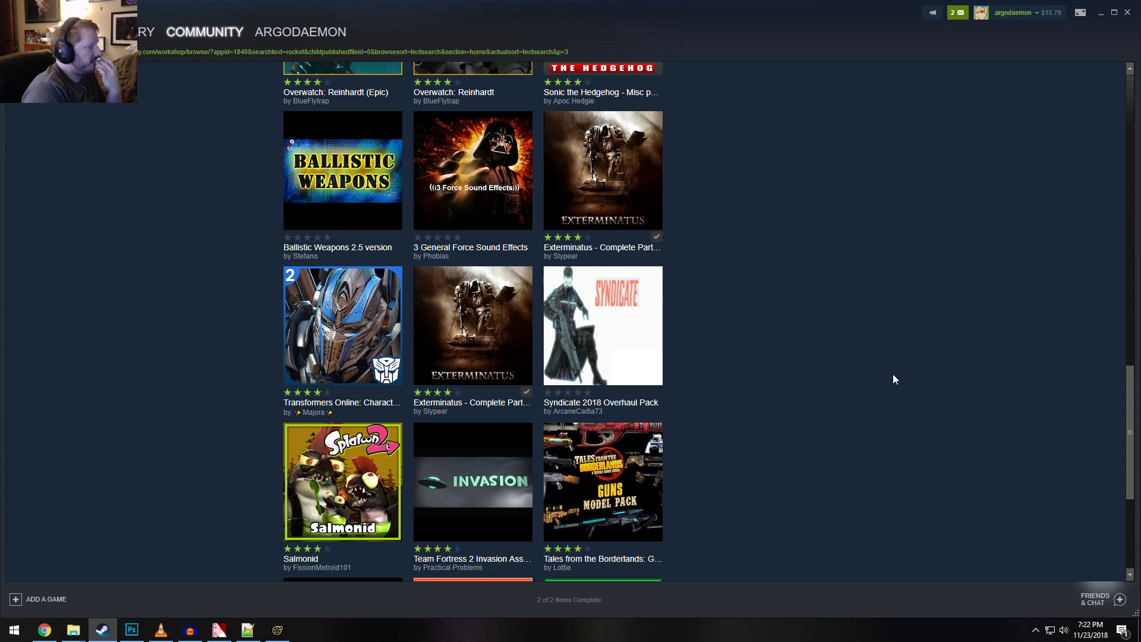
pyautogui.scroll(-3, 893, 379)
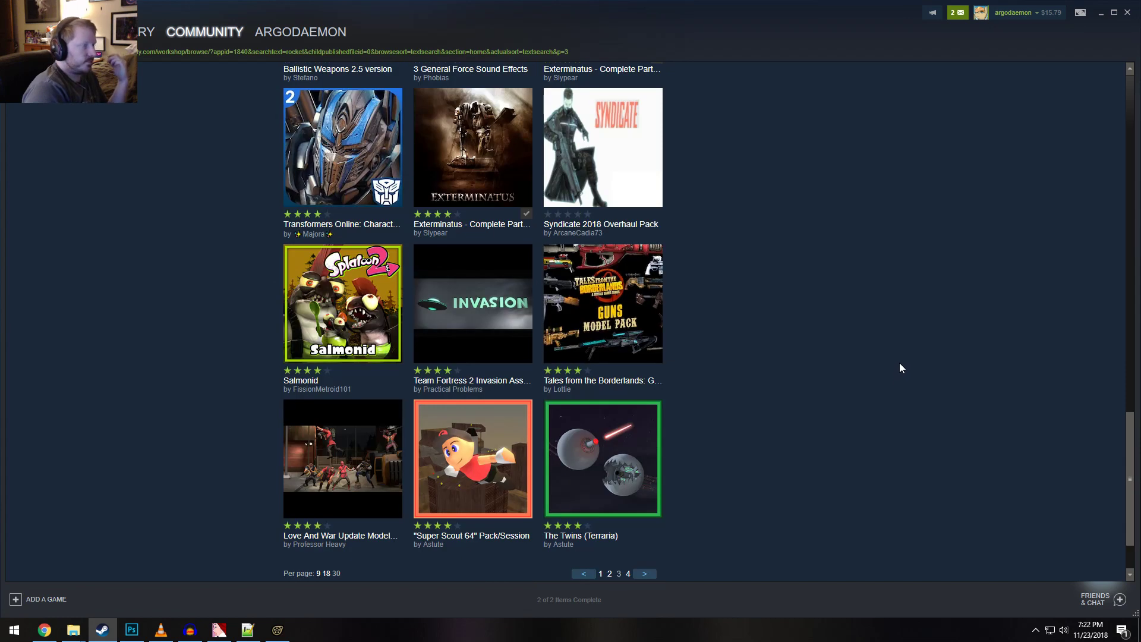
pyautogui.scroll(-2, 900, 367)
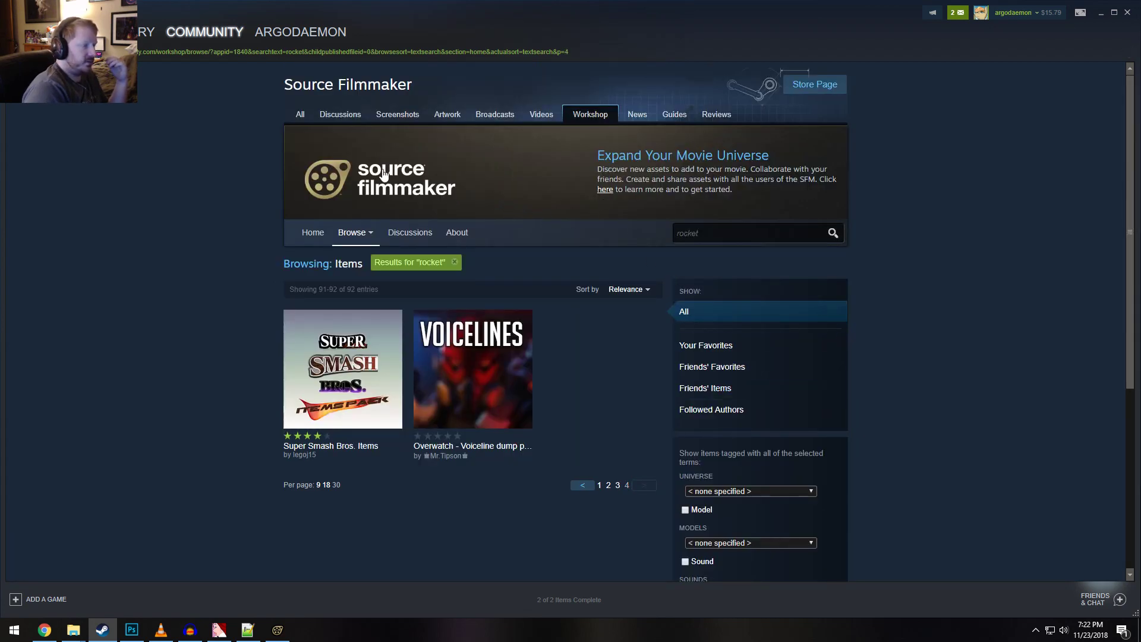
# Switch back to Source Filmmaker, turn the work camera toward the room and set the viewport to display without scene lighting
pyautogui.click(1102, 14)
pyautogui.click(761, 398)
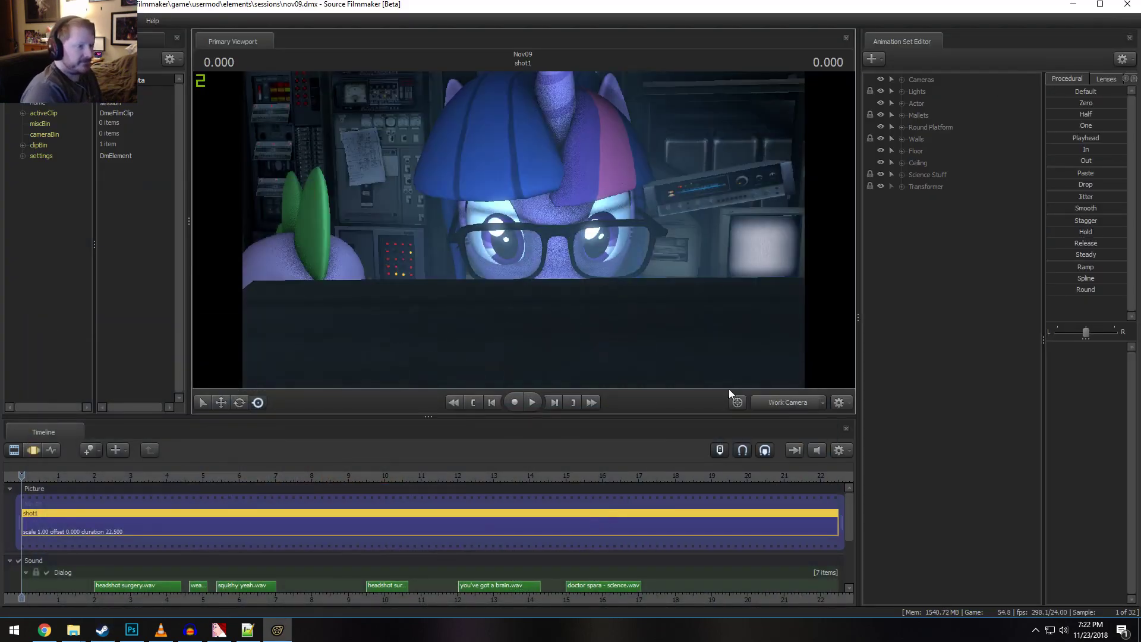
pyautogui.moveTo(453, 252); pyautogui.dragTo(660, 241)
pyautogui.rightClick(485, 235)
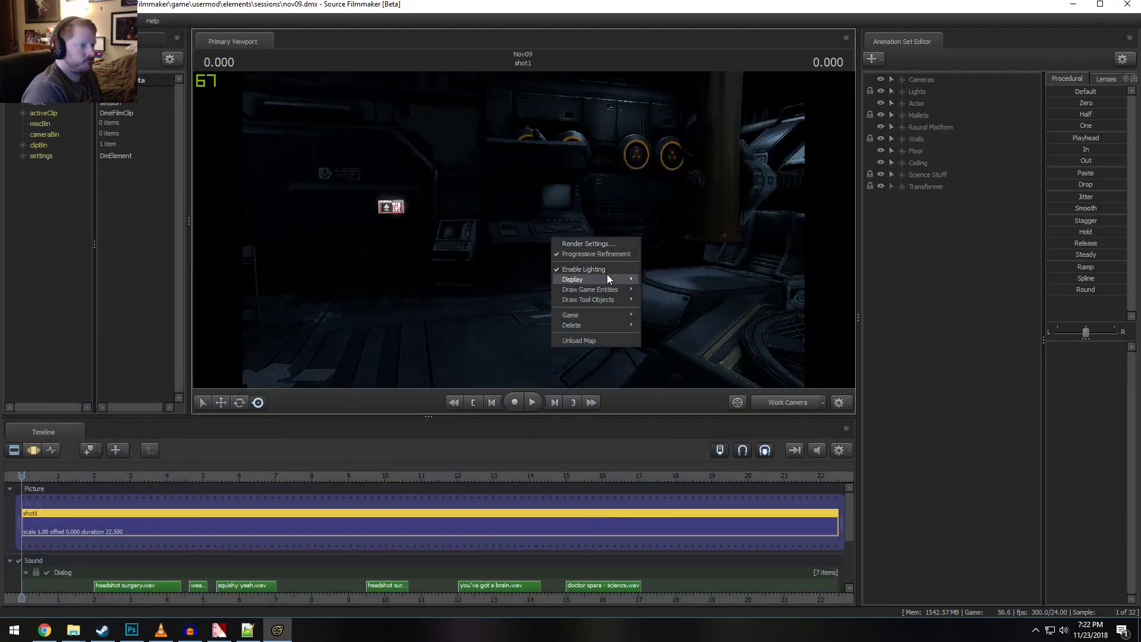
pyautogui.moveTo(607, 274)
pyautogui.click(671, 278)
# Bring the brain platform into view in the Motion Editor, expand the Round Platform group and select Round Platform - Raiser
pyautogui.press('a')
pyautogui.moveTo(522, 230); pyautogui.dragTo(535, 178)
pyautogui.press('s')
pyautogui.press('w')
pyautogui.press('F3')
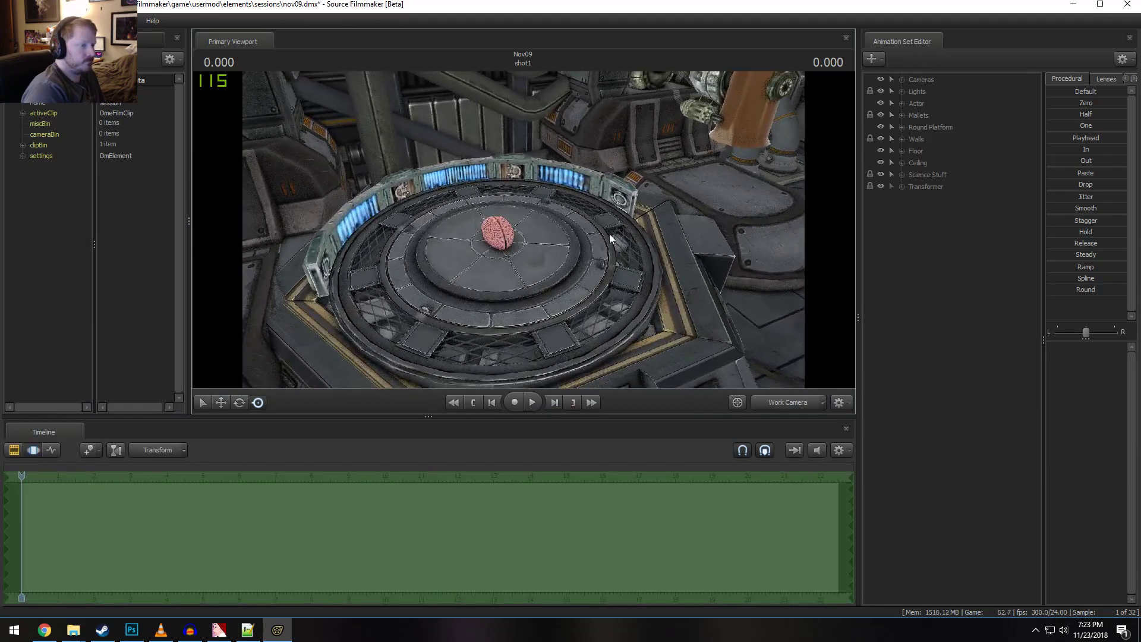
pyautogui.moveTo(609, 234); pyautogui.dragTo(608, 221)
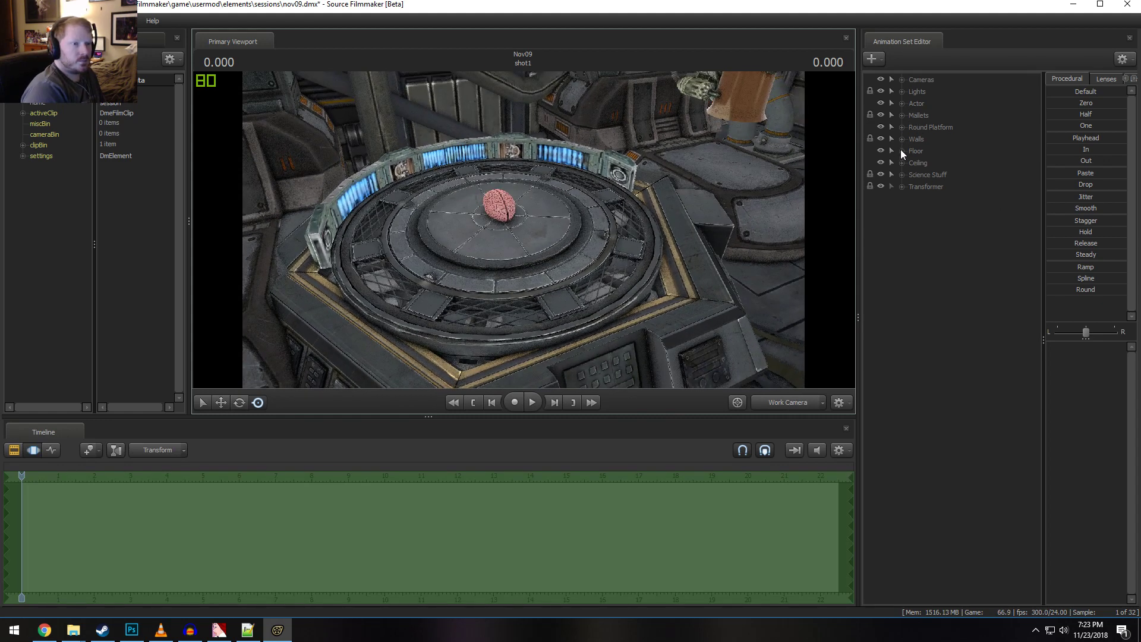
pyautogui.click(901, 127)
pyautogui.click(965, 161)
pyautogui.moveTo(523, 231); pyautogui.dragTo(545, 226)
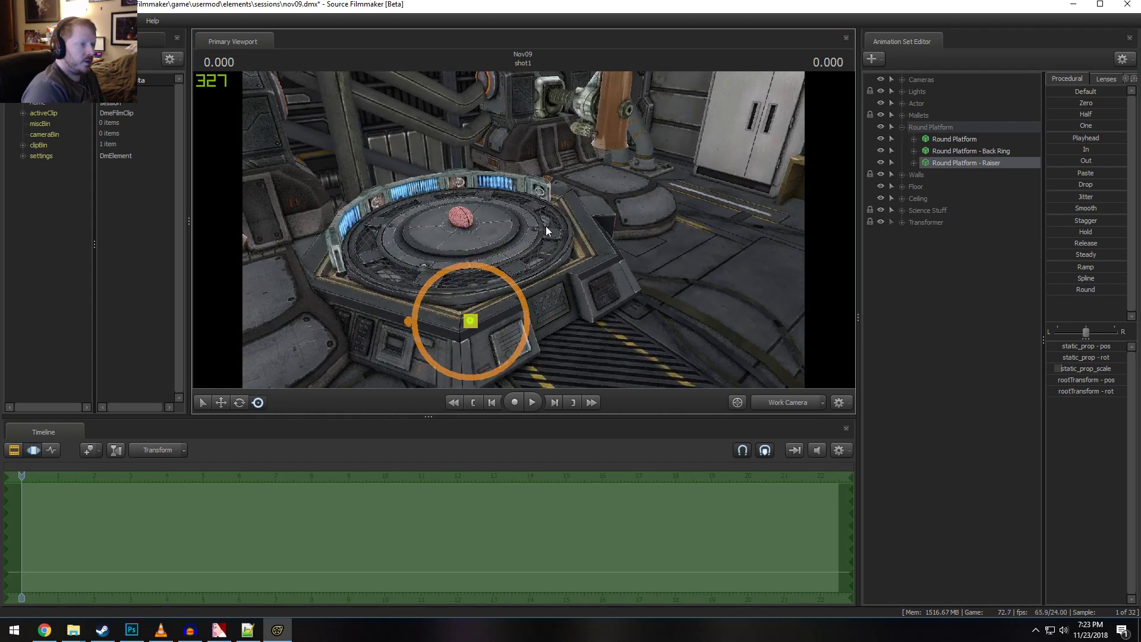
# Start adding a model animation set, filter the models by "rocket" and preview the Doomsday rocket socket, lift and hatch models
pyautogui.rightClick(921, 315)
pyautogui.click(987, 342)
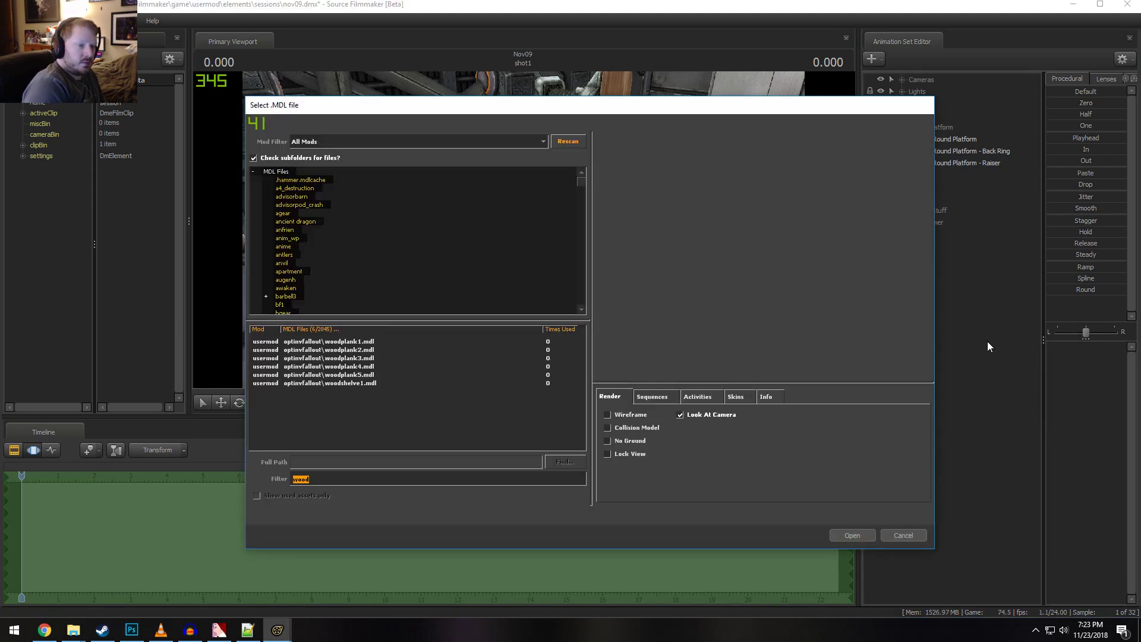
pyautogui.write('rocket')
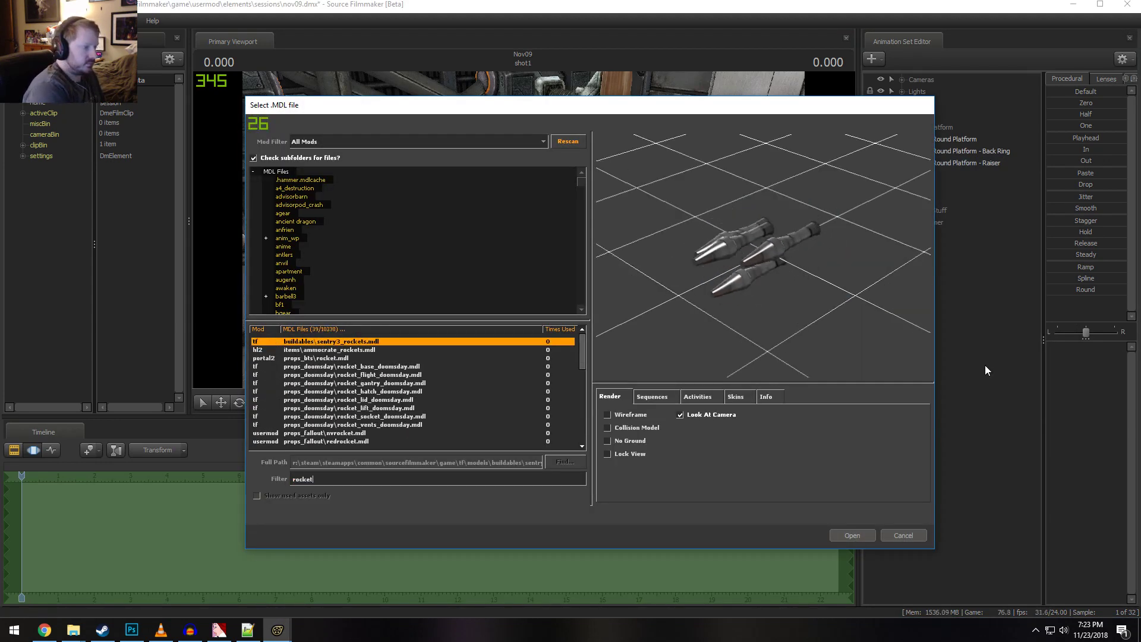
pyautogui.click(375, 417)
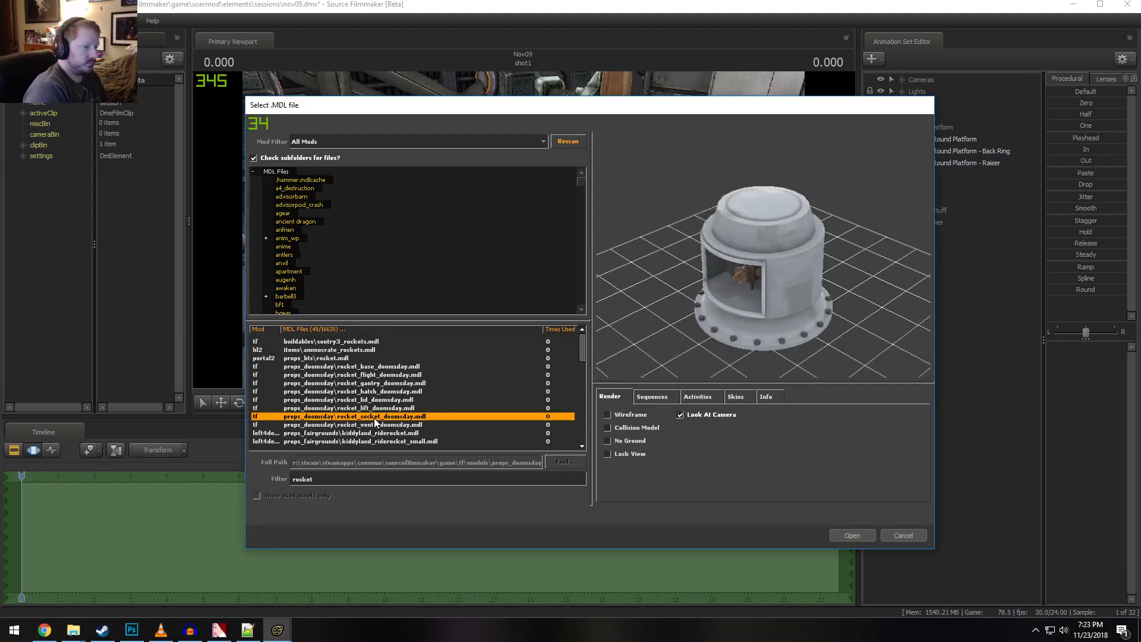
pyautogui.moveTo(753, 306)
pyautogui.mouseDown()
pyautogui.moveTo(791, 261)
pyautogui.moveTo(758, 306)
pyautogui.mouseUp()
pyautogui.click(374, 408)
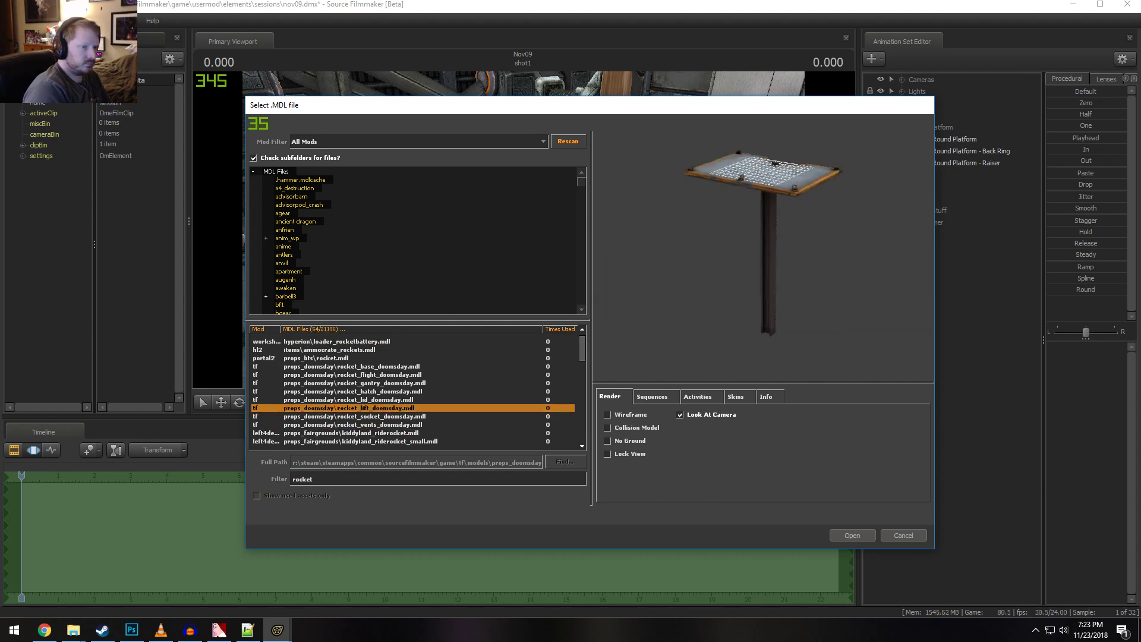
pyautogui.press('Up')
pyautogui.press('Up')
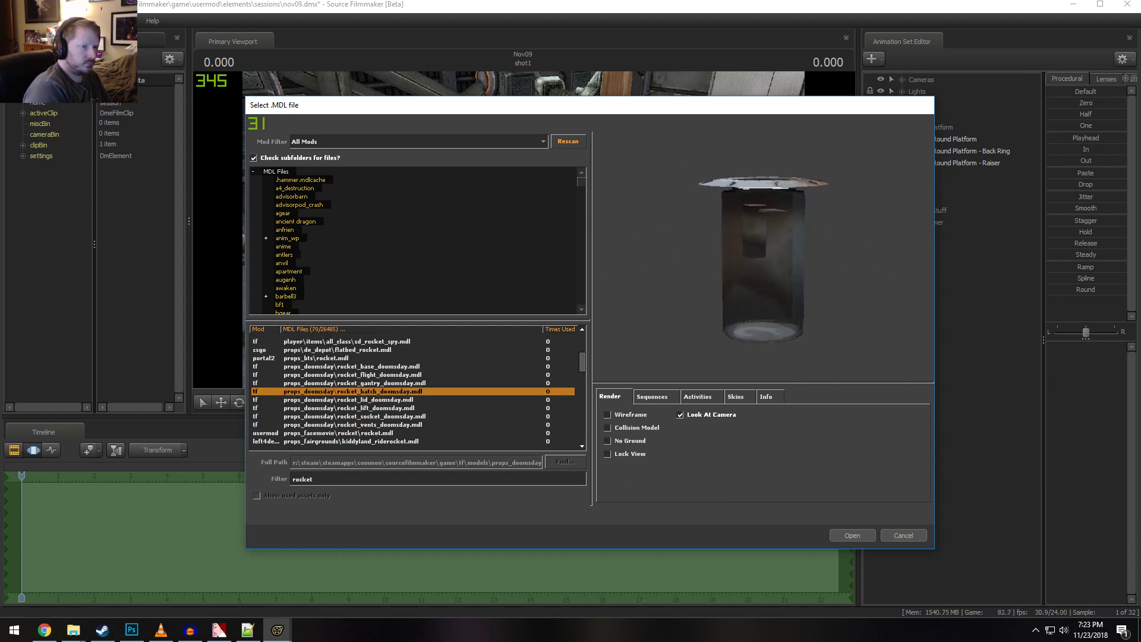
# Inspect rocket_hatch_doomsday.mdl from several angles, check its sequences and try adding it to the shot
pyautogui.moveTo(763, 250); pyautogui.dragTo(773, 321)
pyautogui.moveTo(772, 321); pyautogui.dragTo(773, 261, button='right')
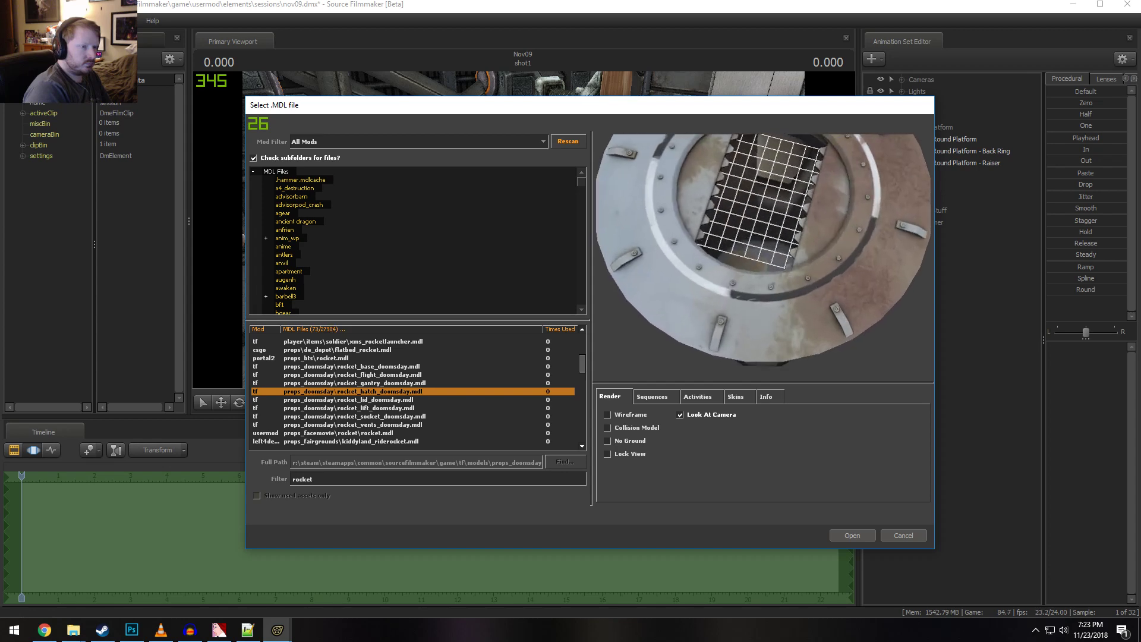
pyautogui.moveTo(819, 290); pyautogui.dragTo(820, 303)
pyautogui.click(665, 398)
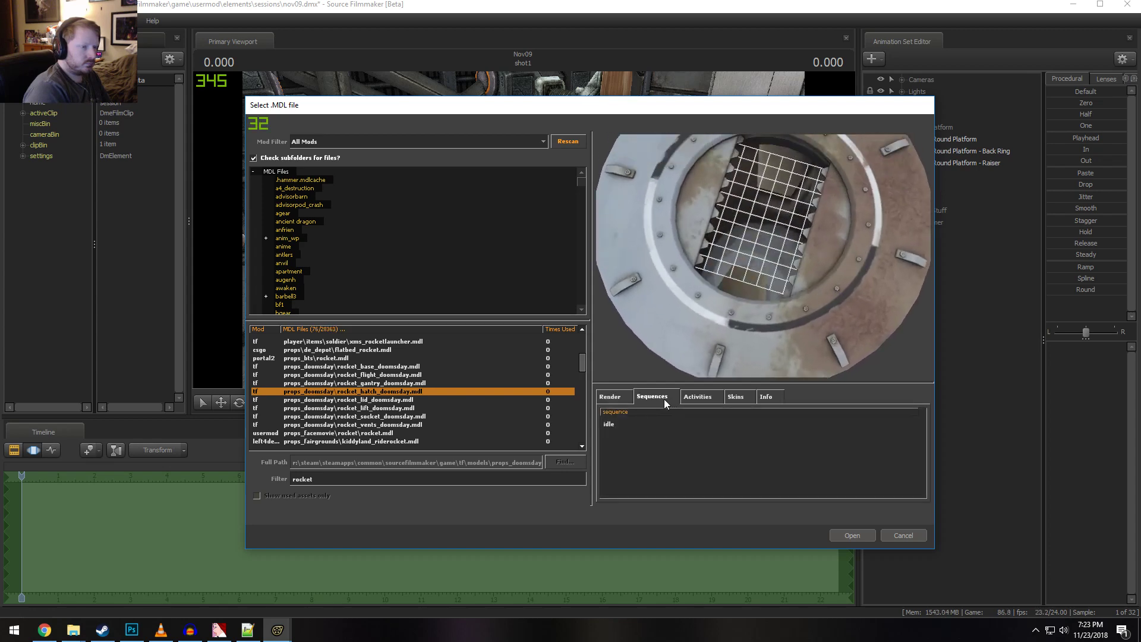
pyautogui.click(611, 396)
pyautogui.moveTo(767, 309); pyautogui.dragTo(767, 262, button='right')
pyautogui.moveTo(695, 321); pyautogui.dragTo(690, 225)
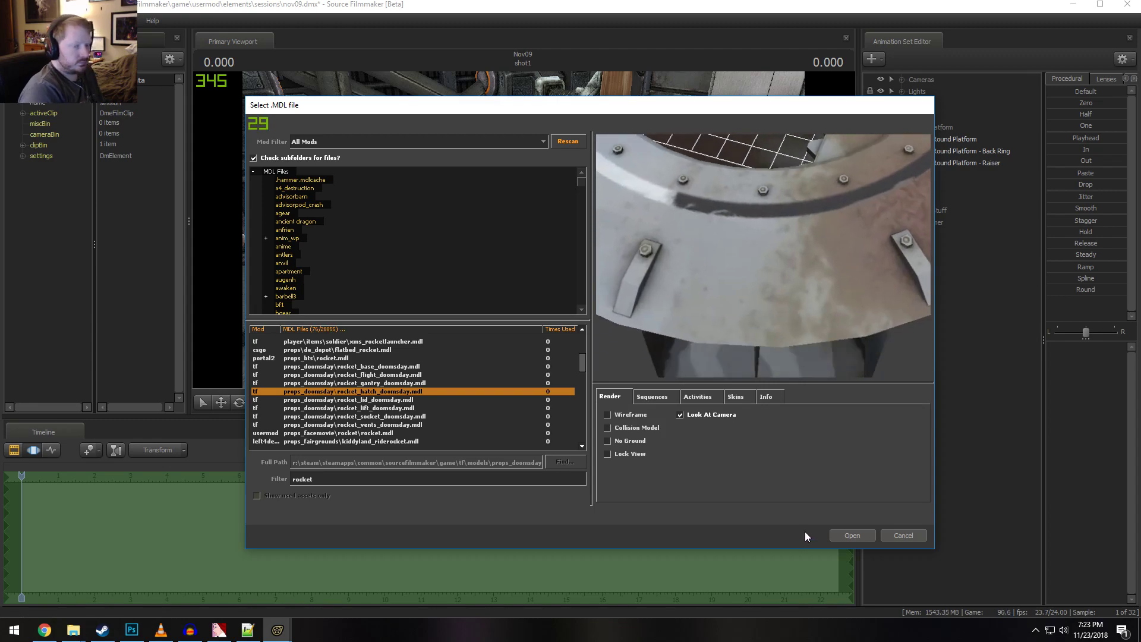
pyautogui.click(871, 536)
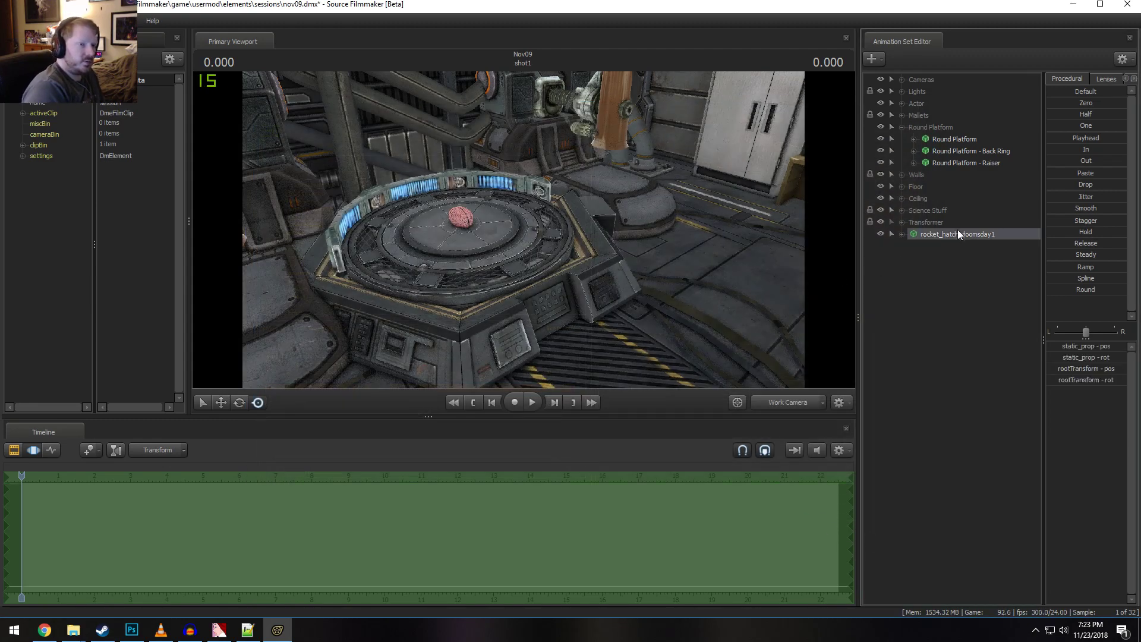
# Expand the new rocket hatch's Body controls to check its bones and bring the hatch into view above the ceiling
pyautogui.moveTo(611, 246); pyautogui.dragTo(611, 247)
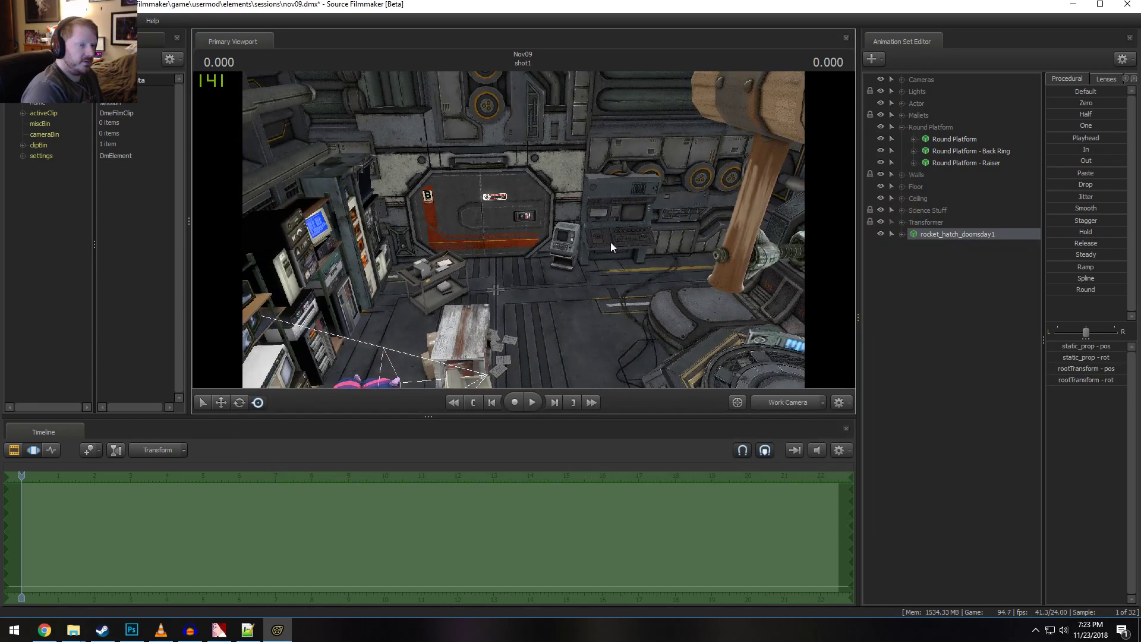
pyautogui.click(902, 234)
pyautogui.click(913, 246)
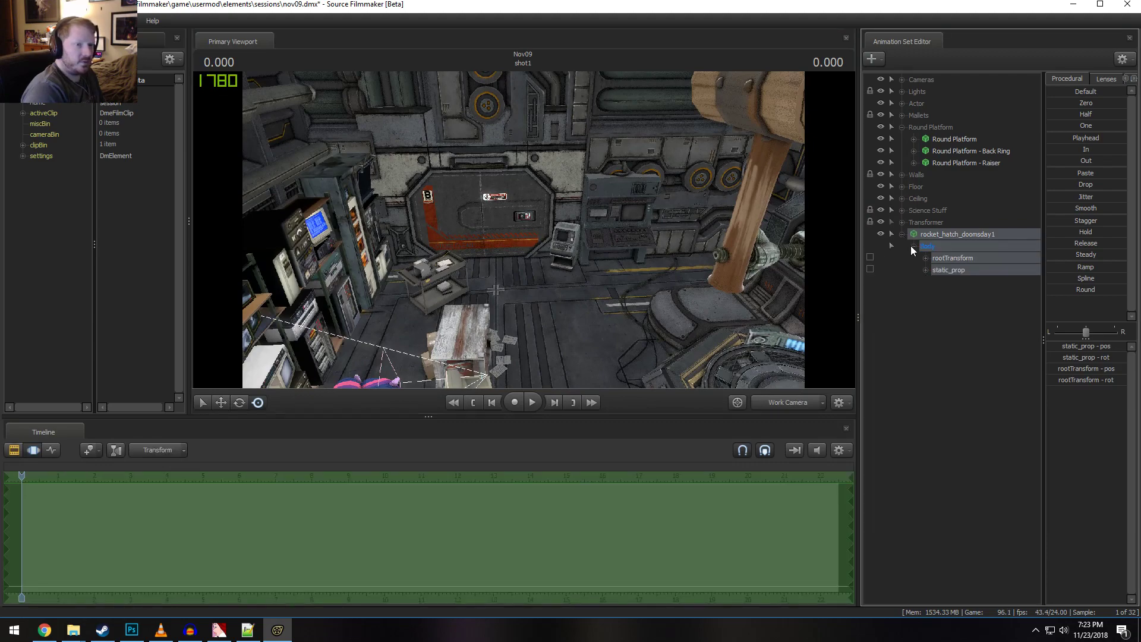
pyautogui.rightClick(947, 239)
pyautogui.press('Escape')
pyautogui.moveTo(523, 230); pyautogui.dragTo(516, 176)
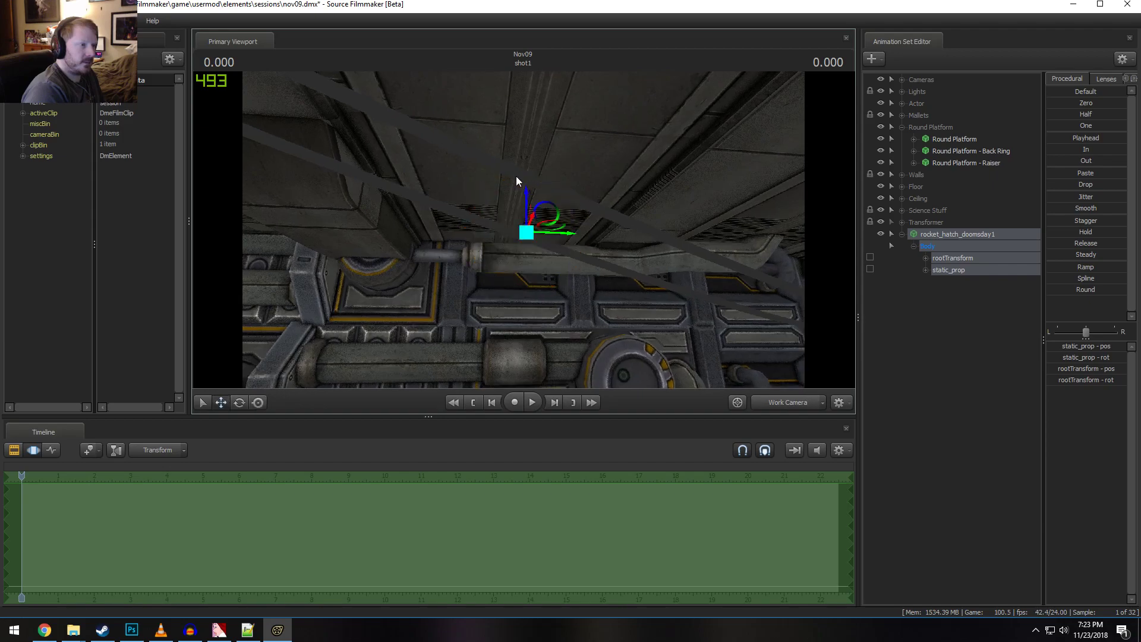
# Examine the rocket hatch's opening up close with the work camera and delete rocket_hatch_doomsday1 from the shot
pyautogui.click(483, 546)
pyautogui.moveTo(610, 237); pyautogui.dragTo(611, 237)
pyautogui.moveTo(542, 185); pyautogui.dragTo(505, 189)
pyautogui.moveTo(528, 227); pyautogui.dragTo(529, 227)
pyautogui.press('F2')
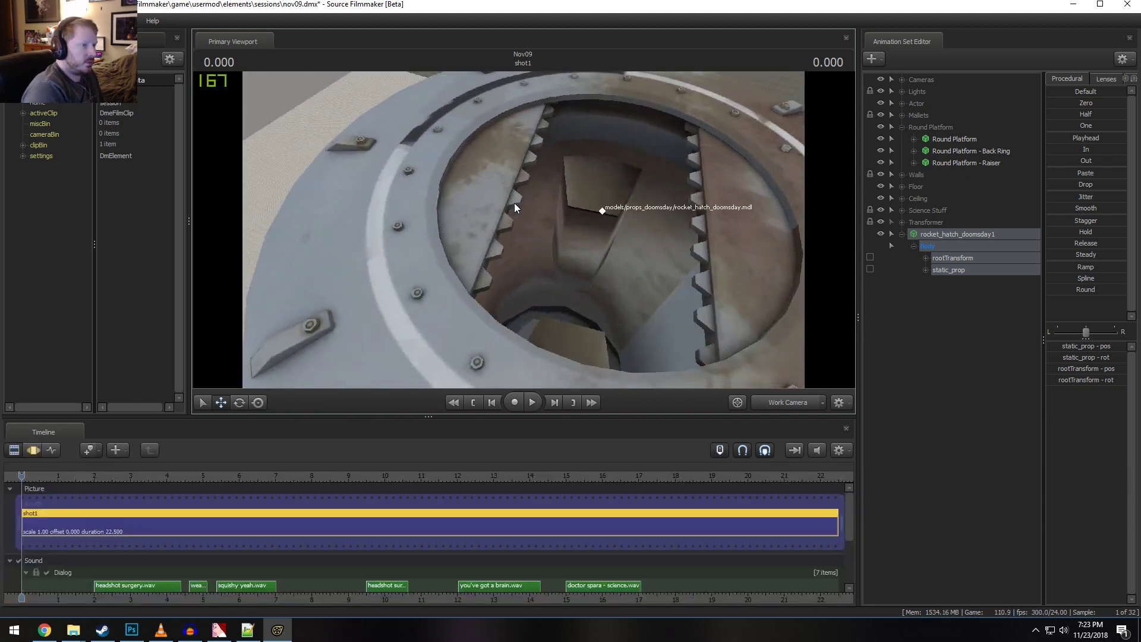
pyautogui.press('F3')
pyautogui.moveTo(657, 209); pyautogui.dragTo(677, 235)
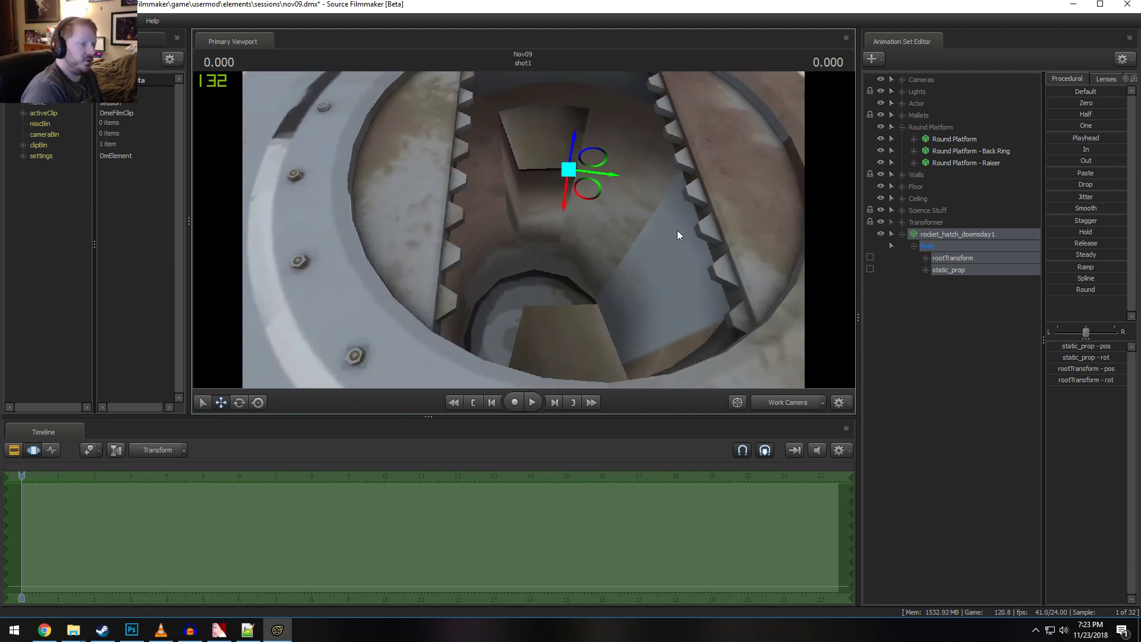
pyautogui.rightClick(965, 233)
pyautogui.click(985, 252)
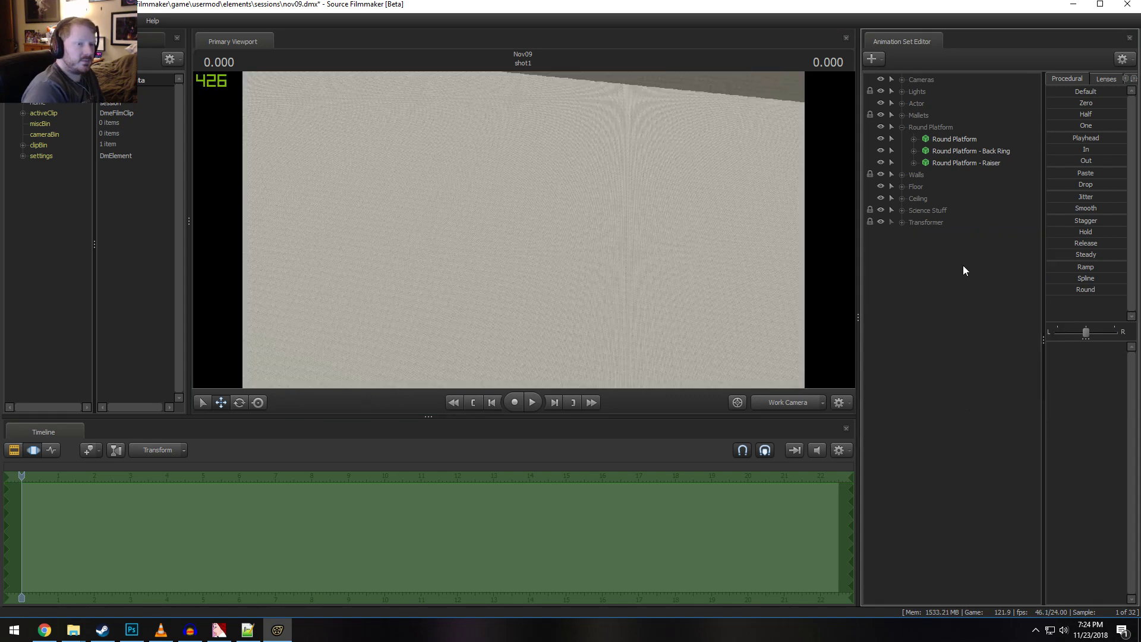
# Reopen the model selection for a new animation set and preview the "rocket" models down to rocket_base_doomsday.mdl
pyautogui.rightClick(962, 265)
pyautogui.click(1004, 269)
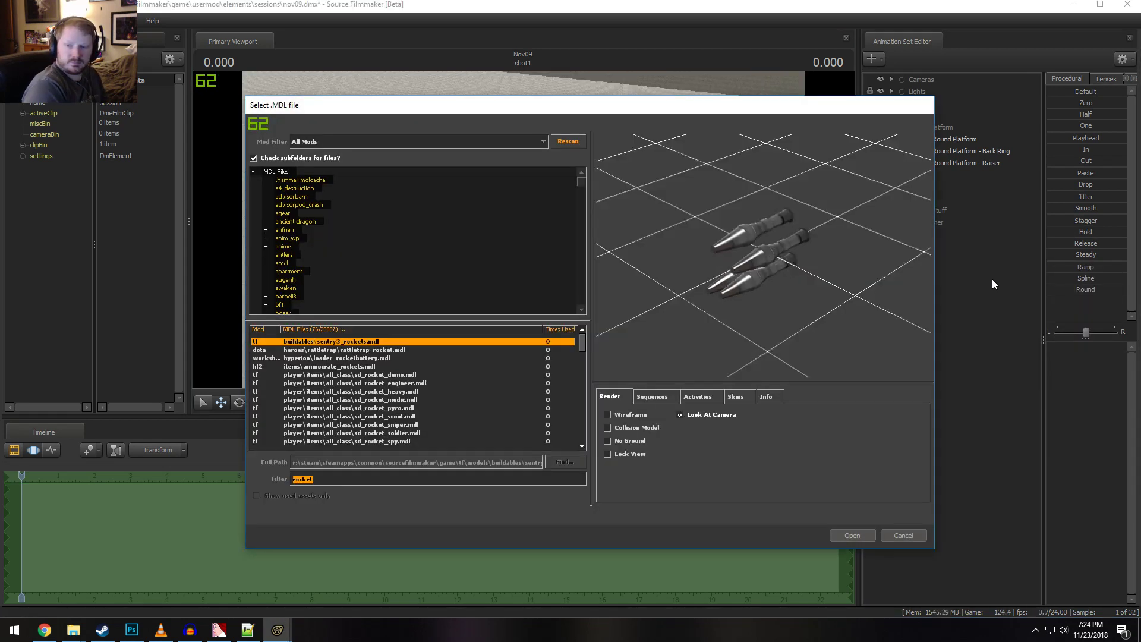
pyautogui.click(390, 419)
pyautogui.scroll(-3, 452, 404)
pyautogui.press('Down')
pyautogui.press('Down')
pyautogui.press('Down')
pyautogui.press('Down')
pyautogui.press('Down')
pyautogui.press('Down')
pyautogui.press('Down')
pyautogui.press('Down')
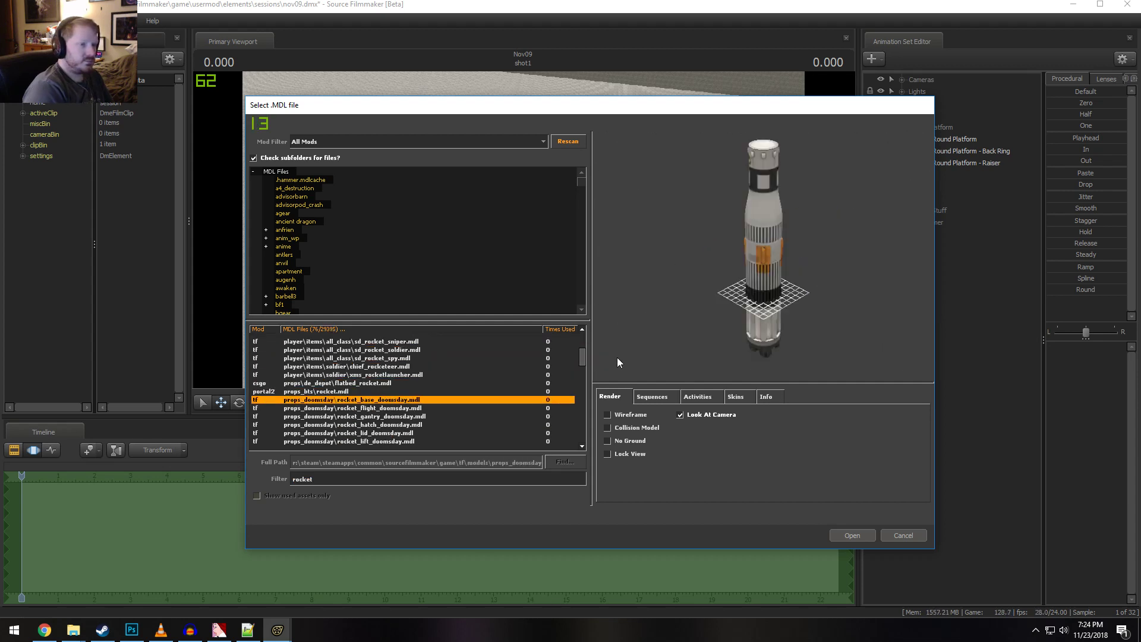
# Preview the props_doomsday rocket models from rocket_flight_doomsday.mdl through rocket_lift_doomsday.mdl, comparing the first ones with rocket_base_doomsday.mdl
pyautogui.press('Down')
pyautogui.press('Down')
pyautogui.press('Up')
pyautogui.press('Up')
pyautogui.press('Down')
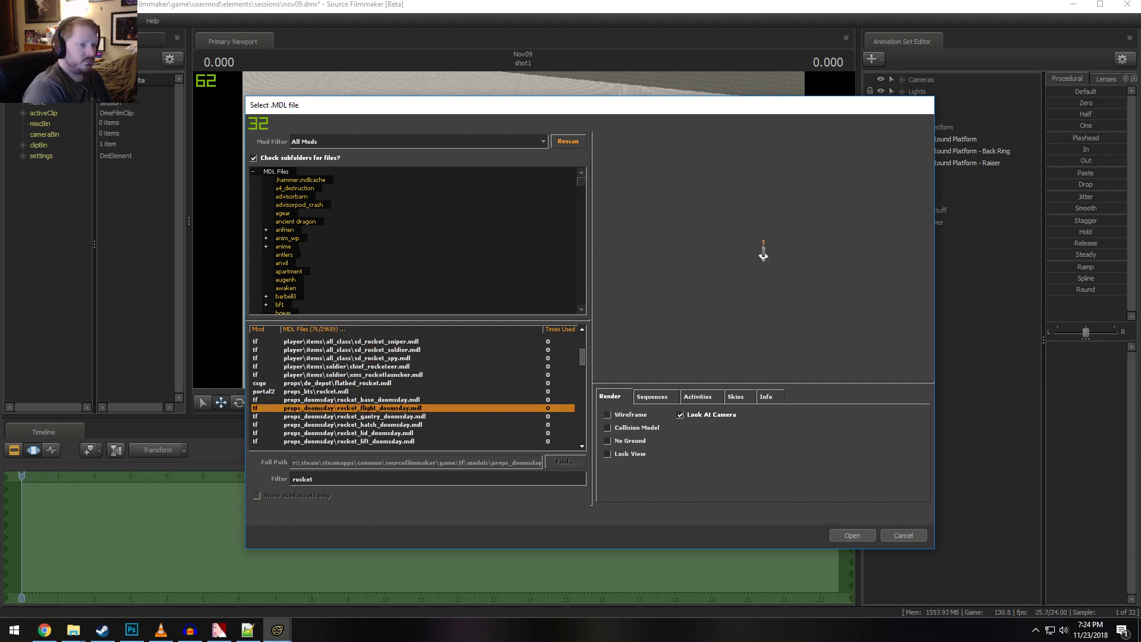
pyautogui.press('Down')
pyautogui.press('Down')
pyautogui.press('Down')
pyautogui.press('Down')
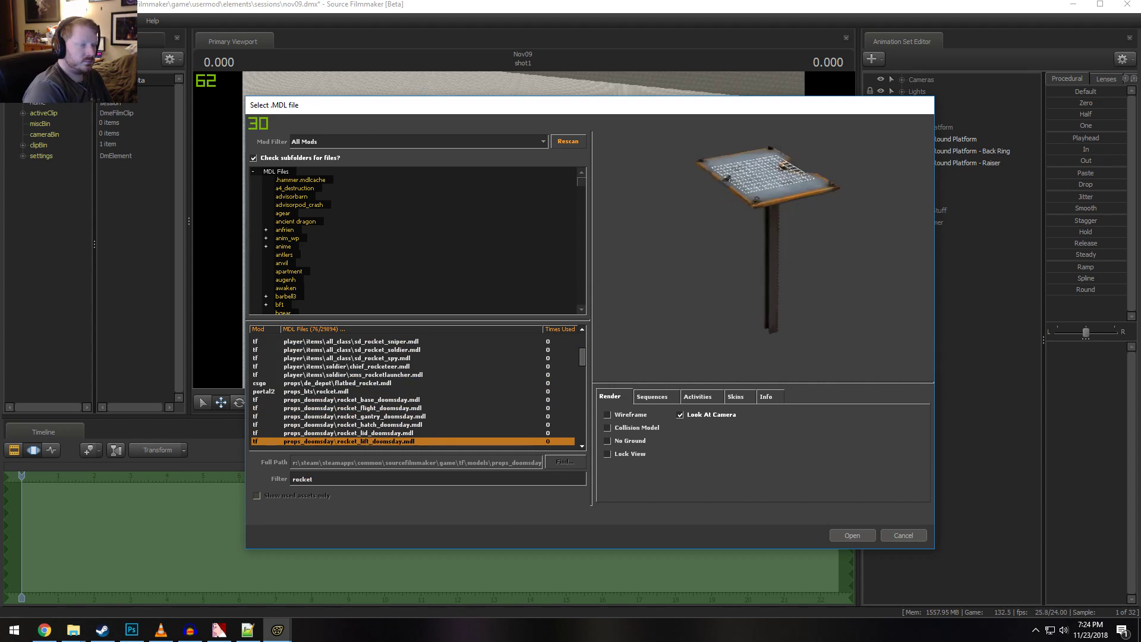
# Preview the rocket socket, rocket vents and props_facemovie rocket models, down to kiddyland_riderocket.mdl in props_fairgrounds
pyautogui.press('Down')
pyautogui.press('Down')
pyautogui.press('Down')
pyautogui.press('Down')
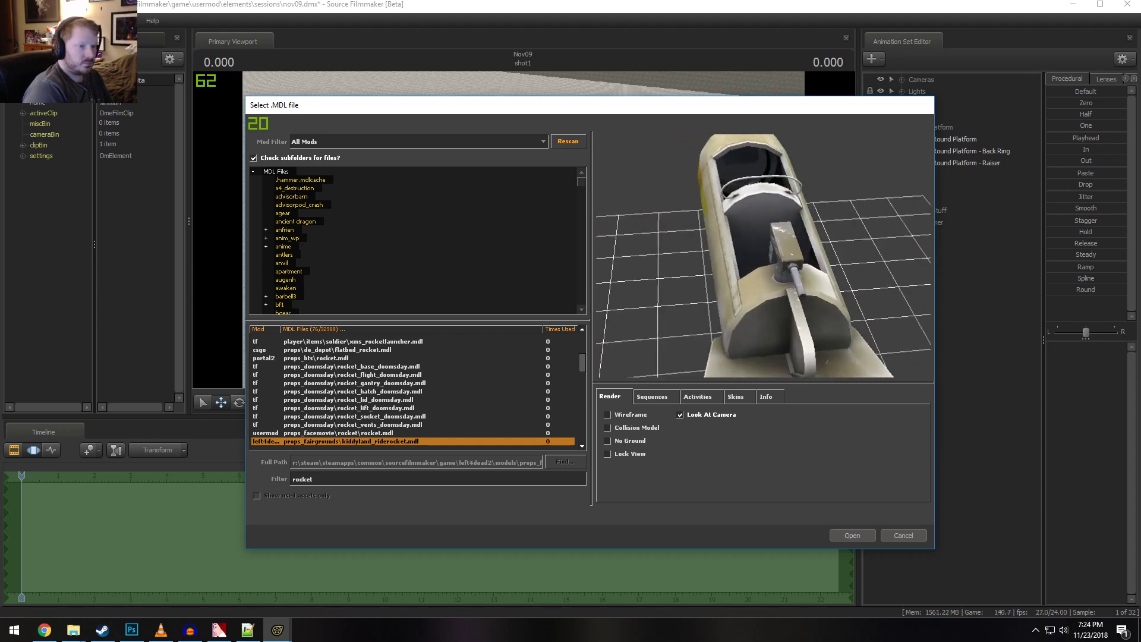
# Preview the props_fallout rocket models from nvrocket.mdl and redrocket.mdl through rockettoy.mdl and rocketwtfboom.mdl
pyautogui.click(351, 441)
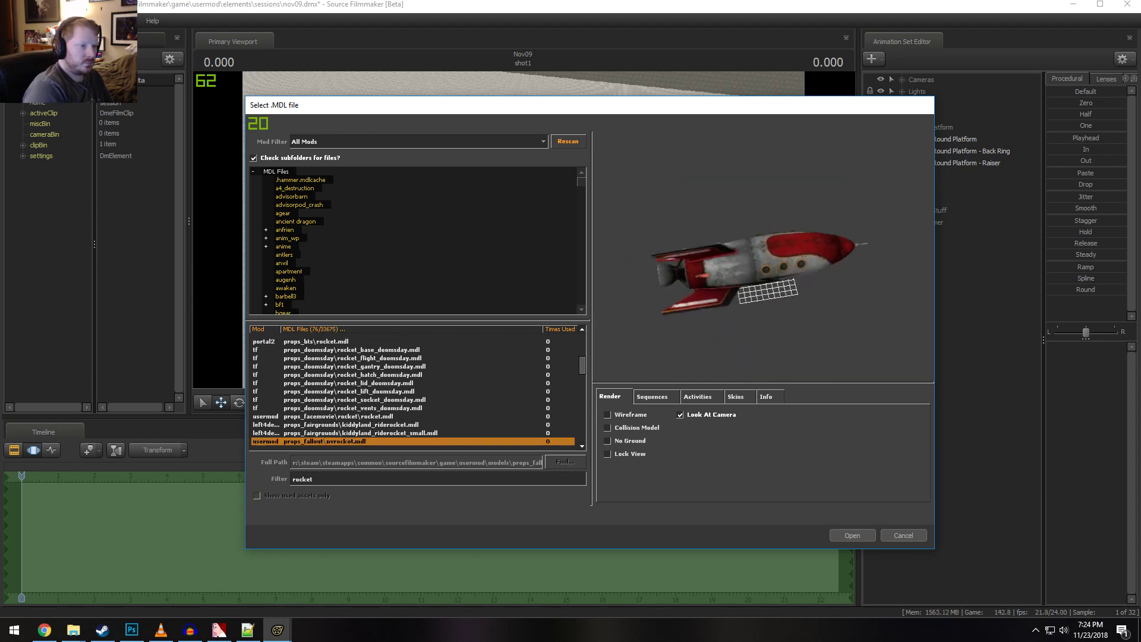
pyautogui.press('Down')
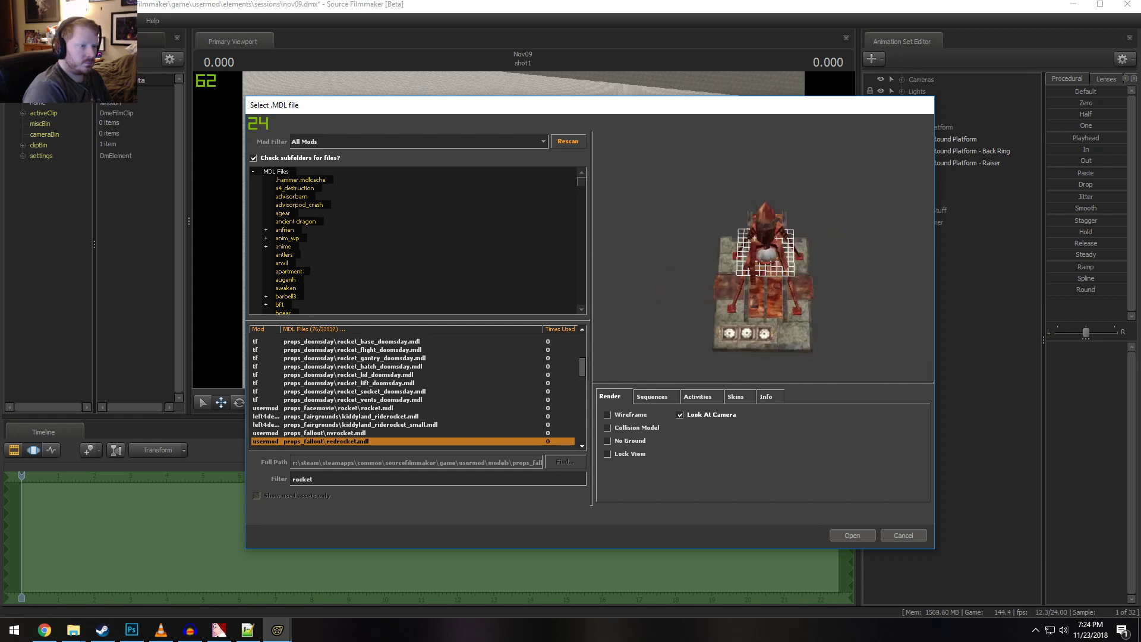
pyautogui.press('Down')
pyautogui.press('Down')
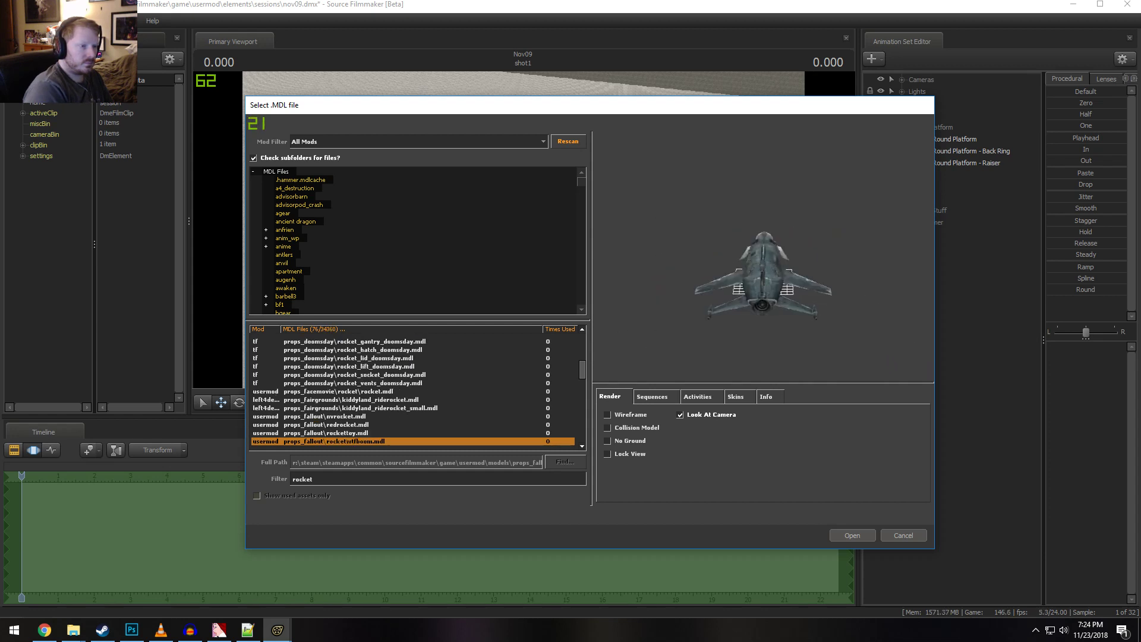
pyautogui.press('Up')
pyautogui.press('Down')
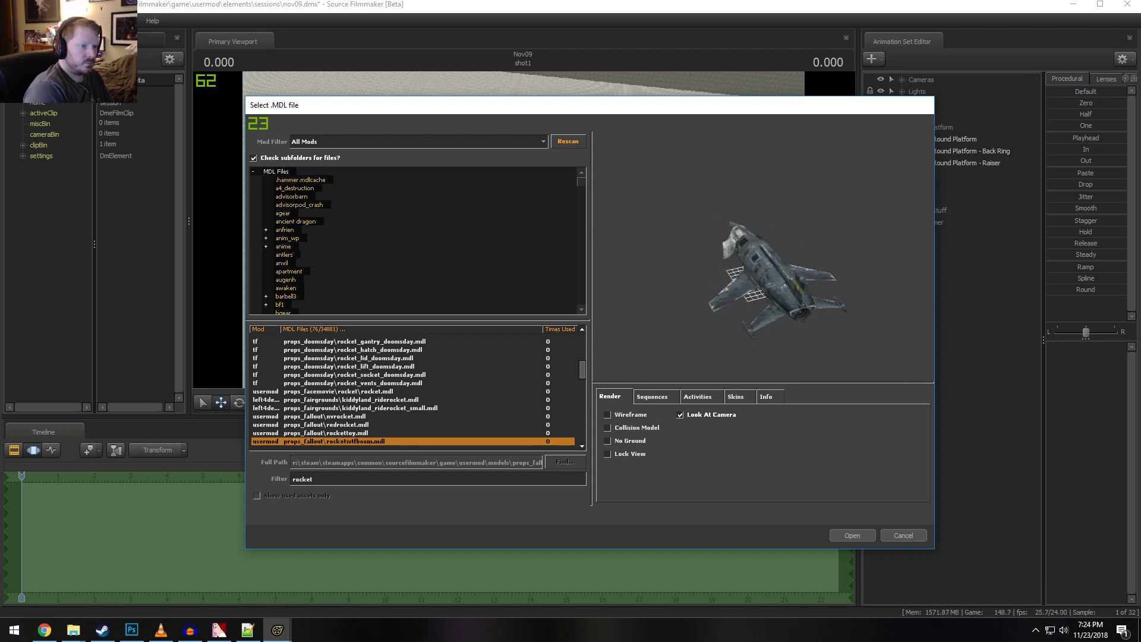
# Preview the three props_granary rocket_launchpad models, f1rocketengine.mdl and oar_rocketlaunch_screen.mdl
pyautogui.press('Down')
pyautogui.press('Down')
pyautogui.press('Down')
pyautogui.press('Down')
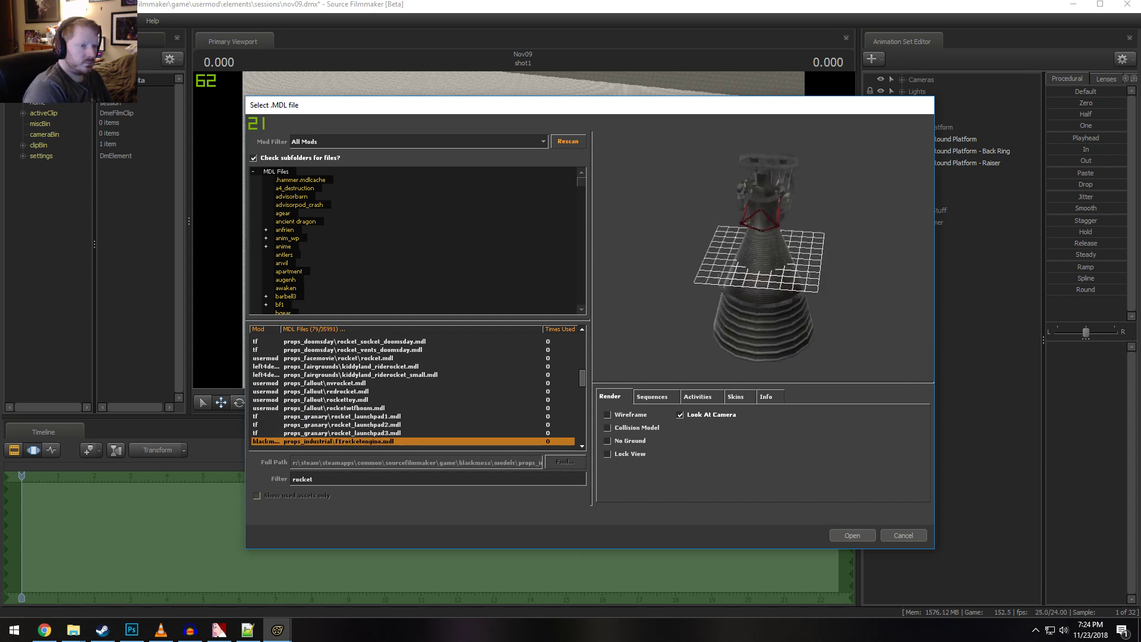
pyautogui.press('Down')
pyautogui.press('Up')
pyautogui.press('Down')
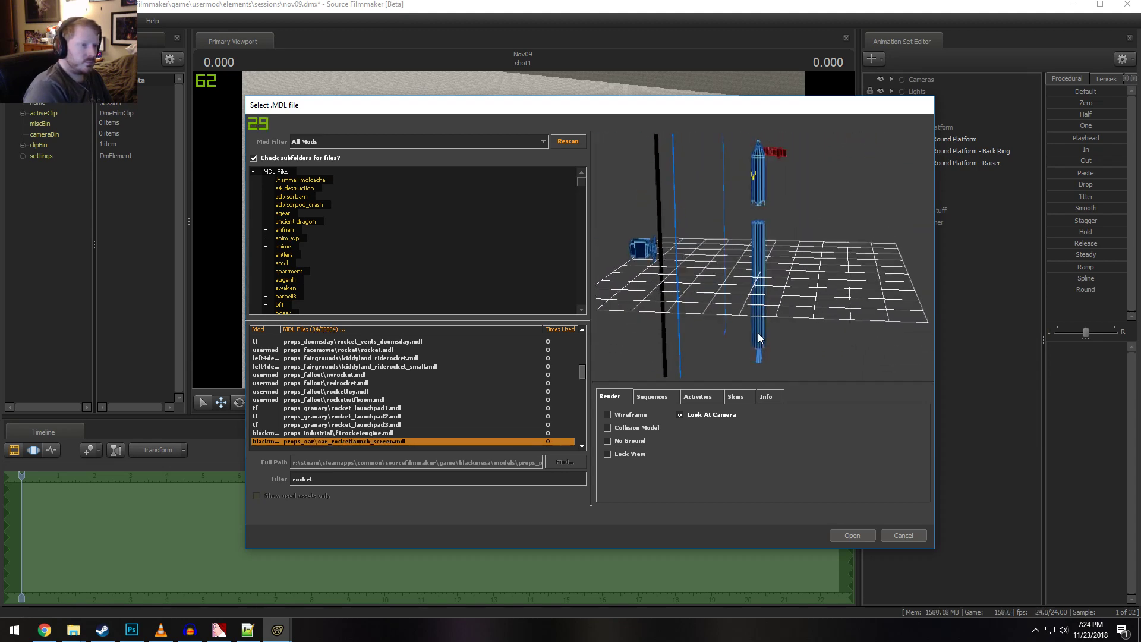
# Preview the props_questionableethics rocket window models down to qe_rocketwindow_metal.mdl
pyautogui.press('Down')
pyautogui.press('Down')
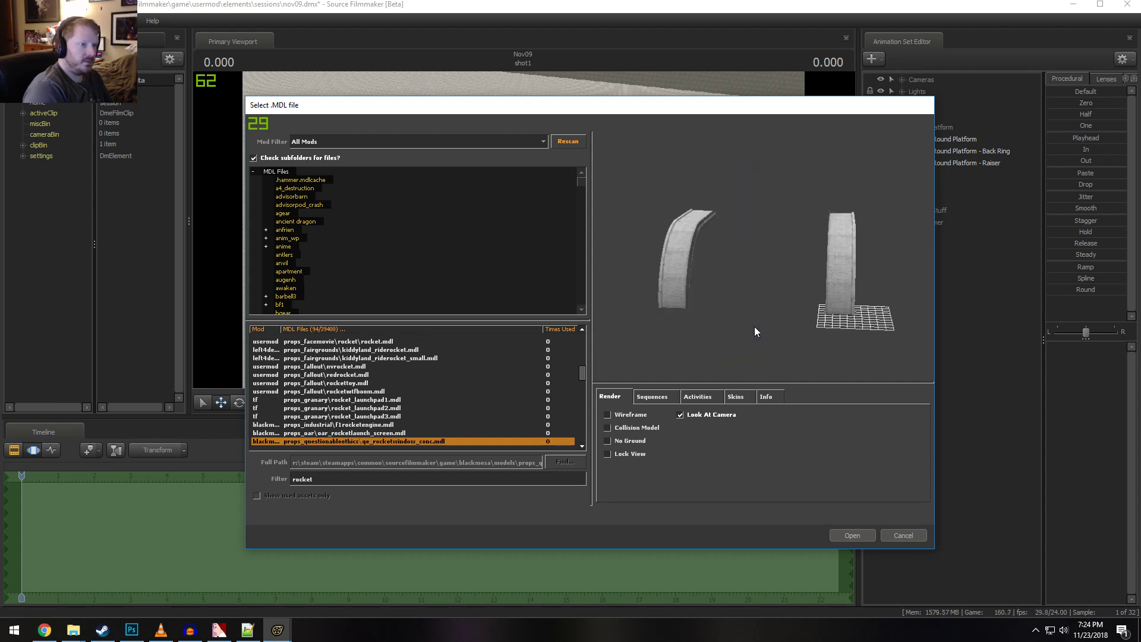
pyautogui.press('Down')
pyautogui.press('Down')
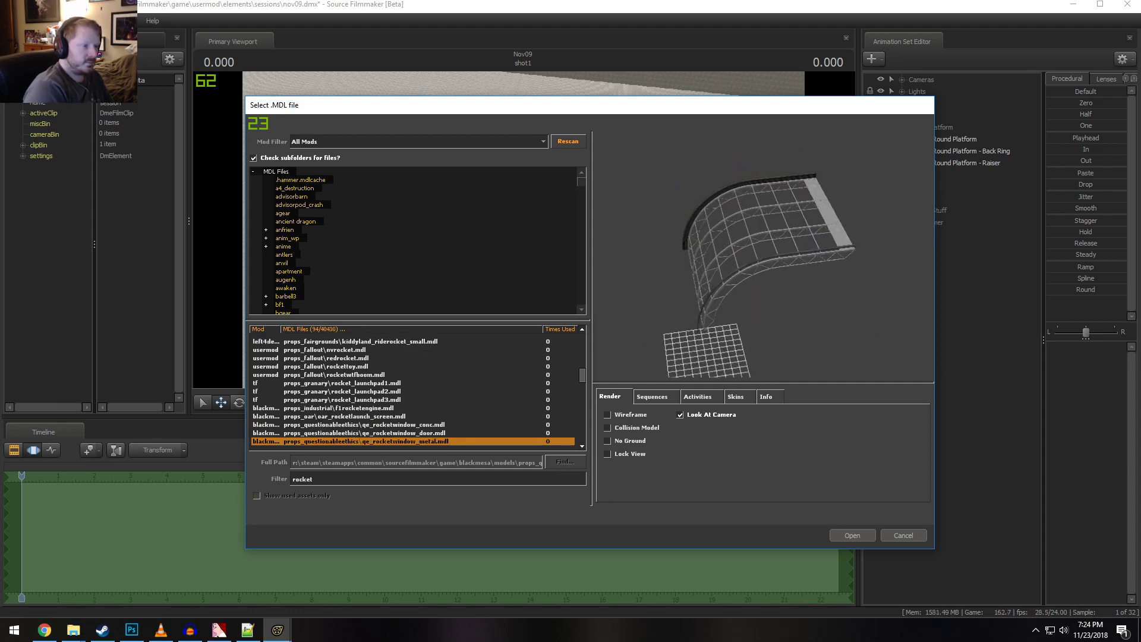
# Inspect the props_silo models rocket.mdl and rocket_engine.mdl up close in the model preview
pyautogui.press('Down')
pyautogui.press('Up')
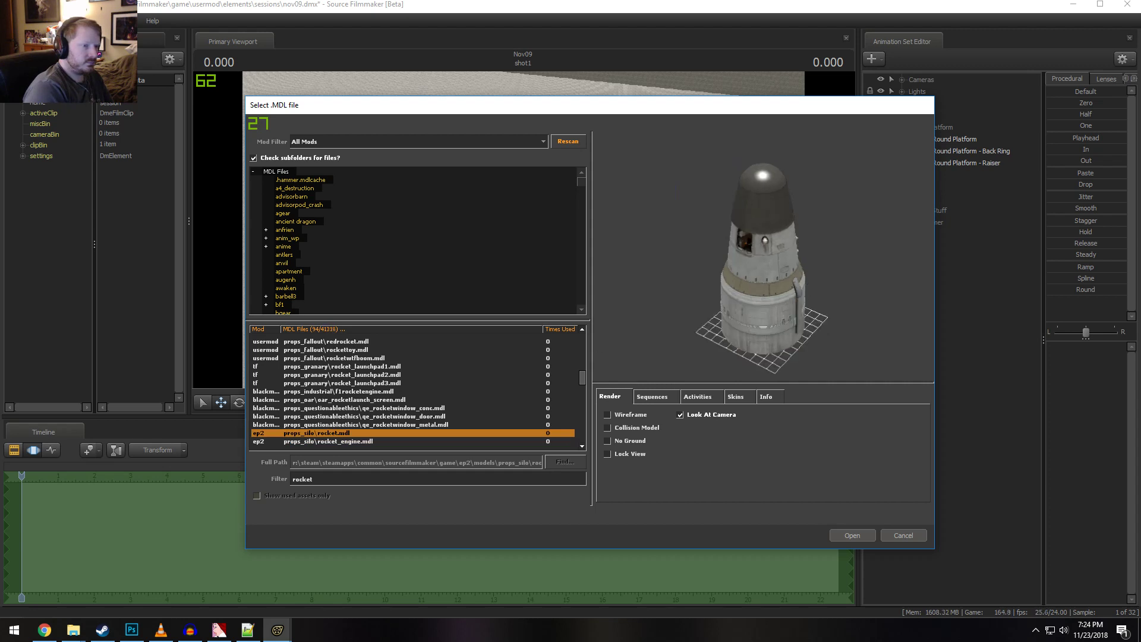
pyautogui.moveTo(760, 262); pyautogui.dragTo(760, 148, button='right')
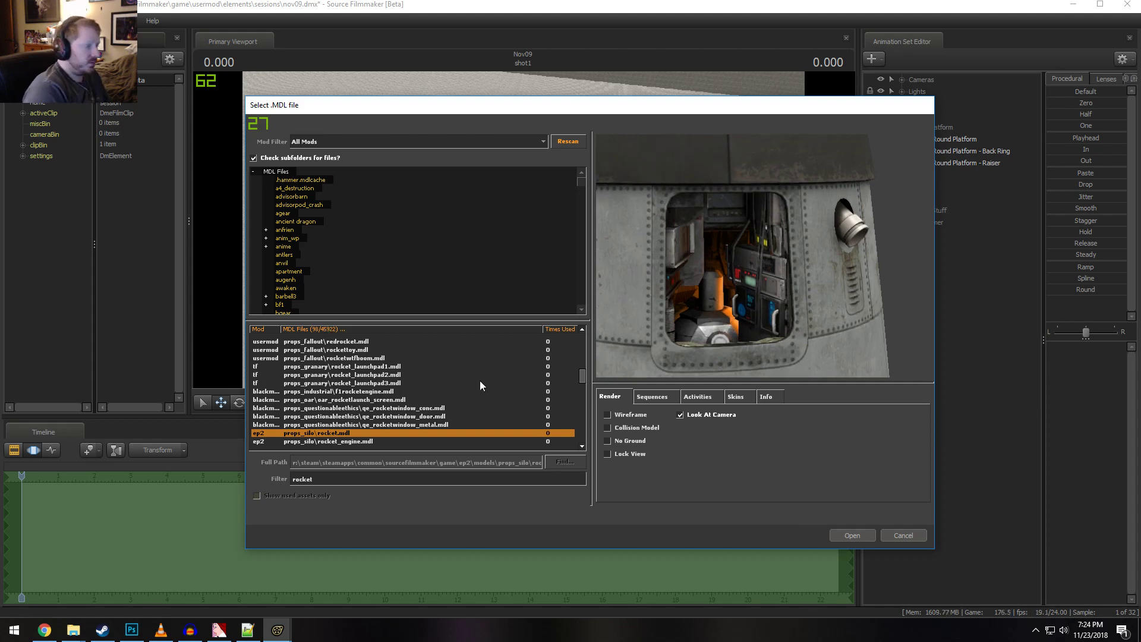
pyautogui.click(330, 442)
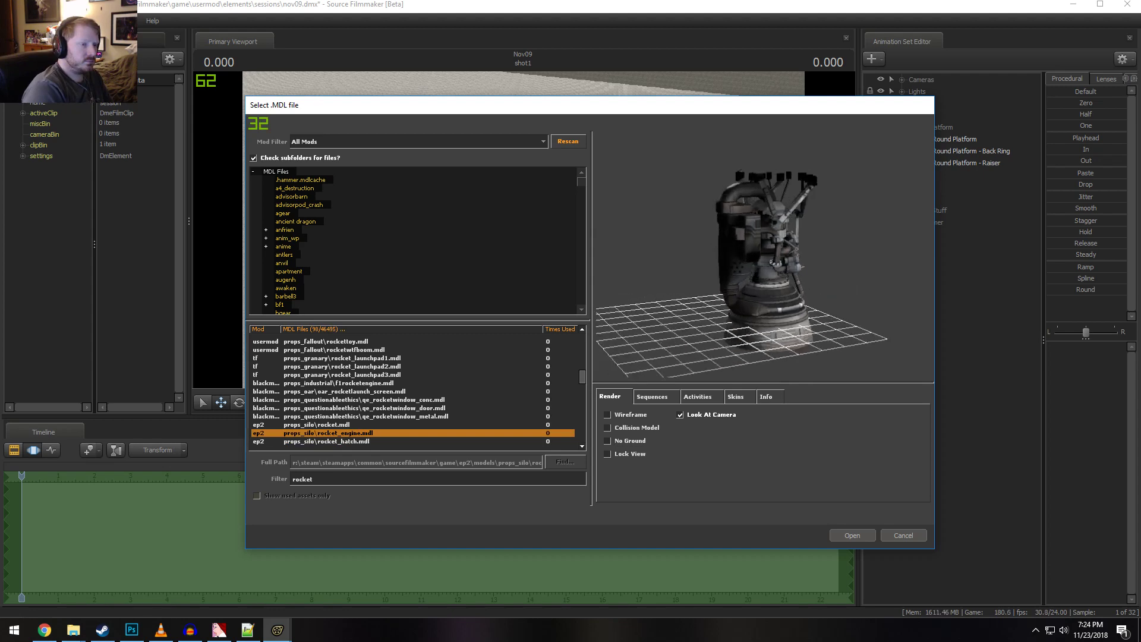
pyautogui.scroll(5, 775, 319)
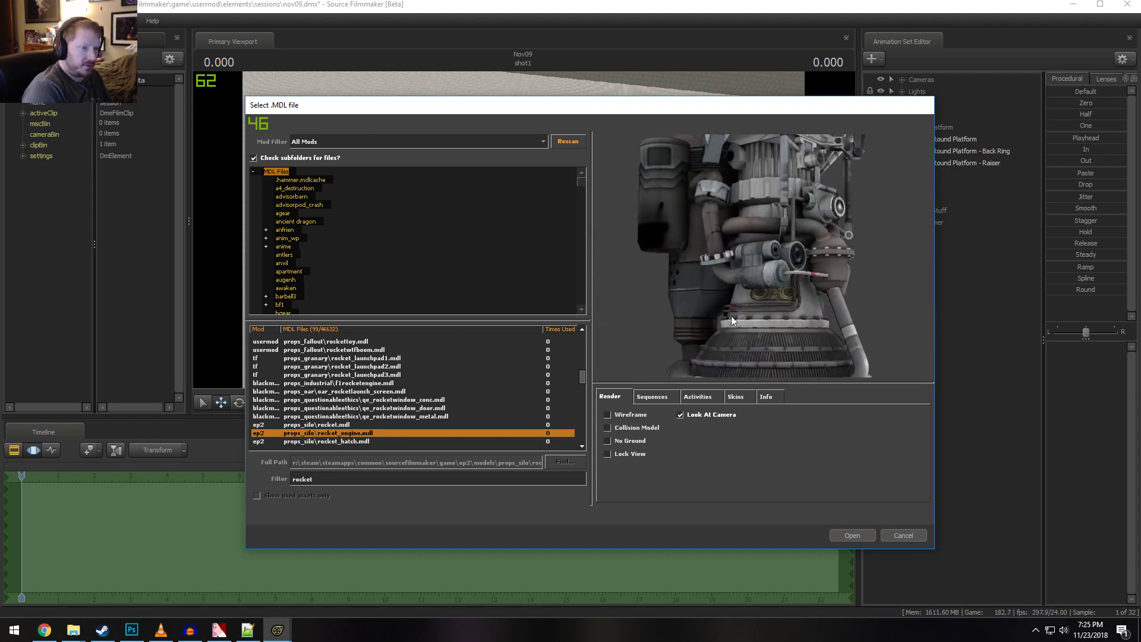
# Preview the ep2 props_silo rocket models, including rocket.mdl, rocket_low.mdl and rocket_hatch.mdl
pyautogui.scroll(-4, 423, 421)
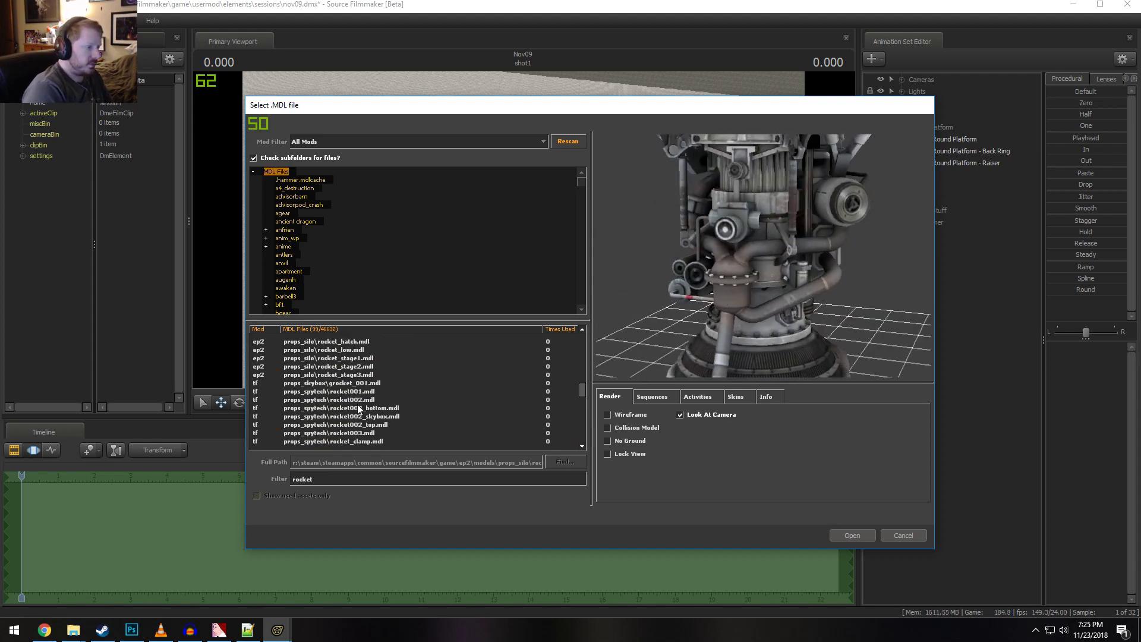
pyautogui.scroll(2, 351, 398)
pyautogui.click(329, 374)
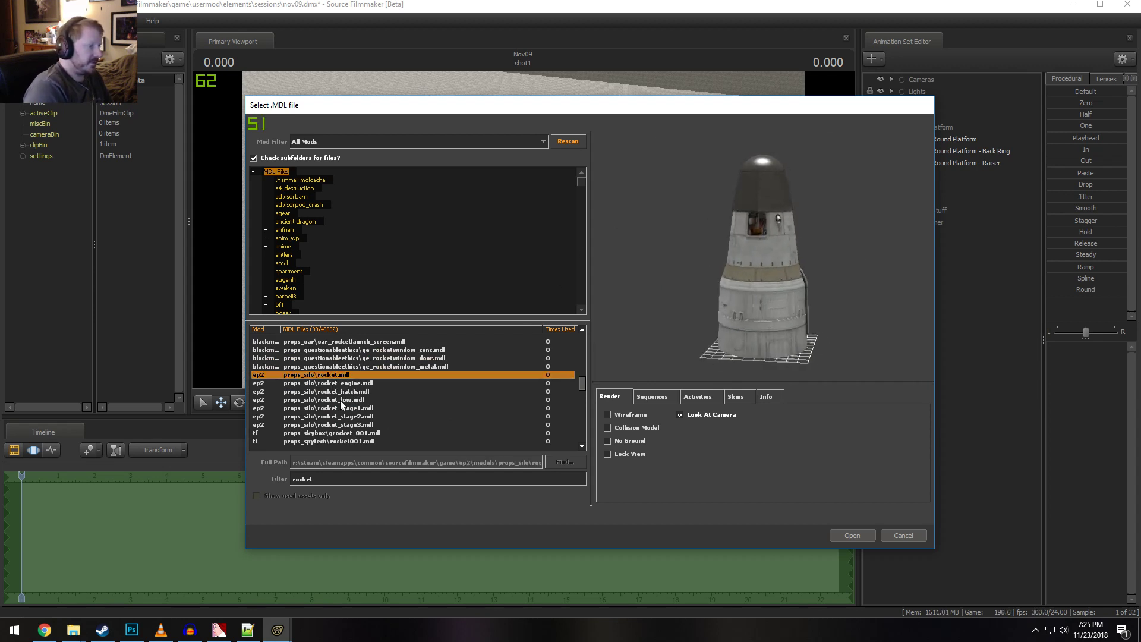
pyautogui.click(341, 400)
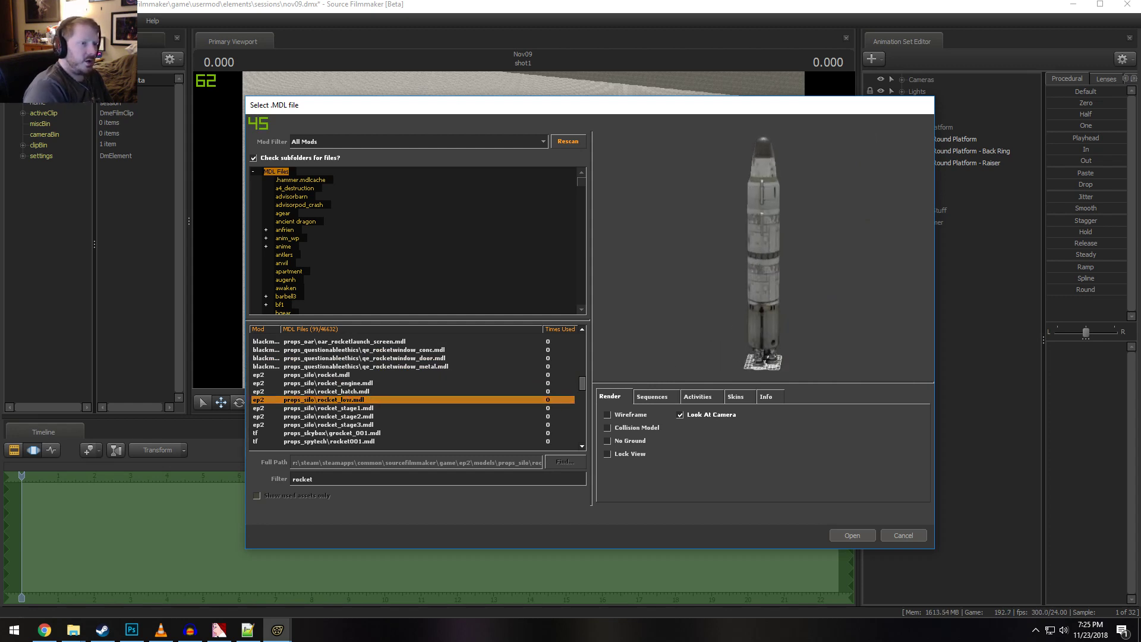
pyautogui.press('Up')
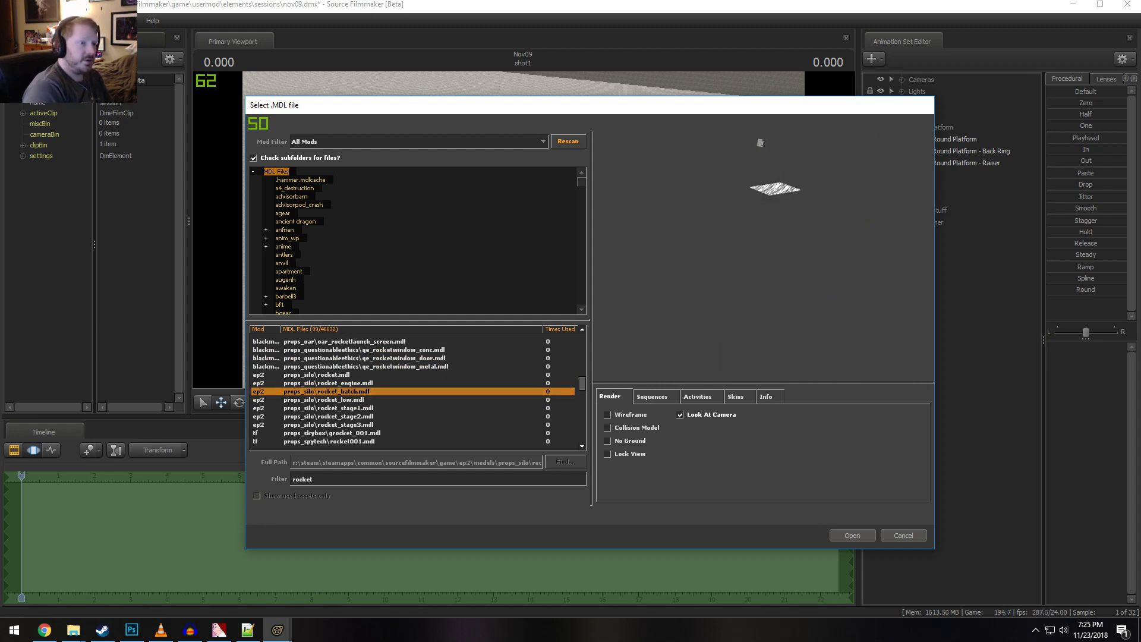
pyautogui.press('Down')
pyautogui.press('Down')
pyautogui.press('Up')
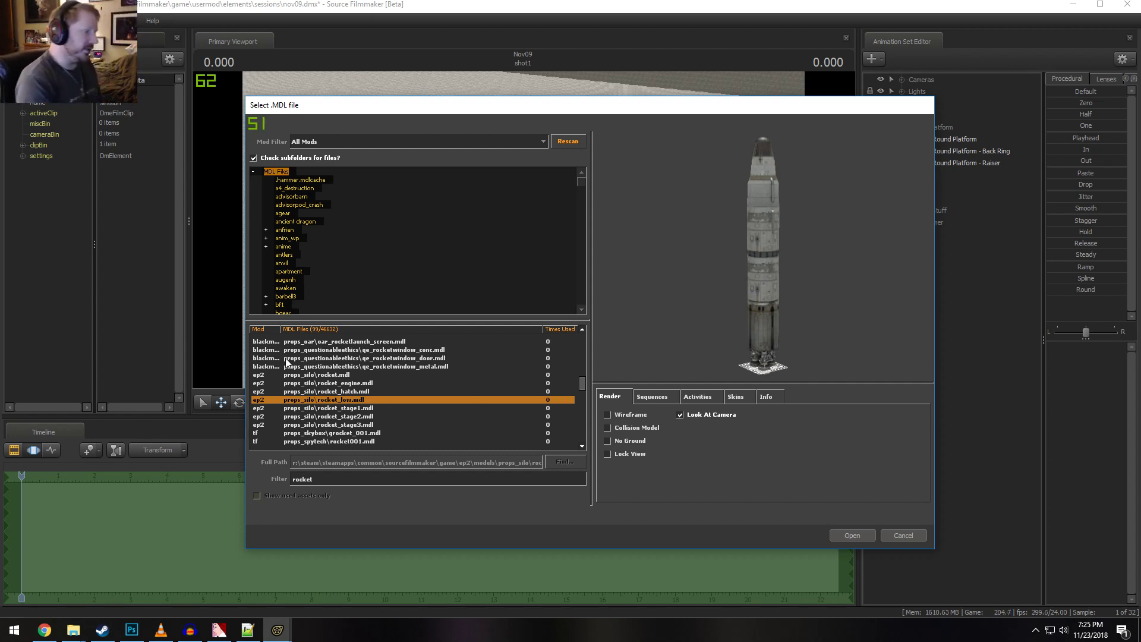
pyautogui.click(337, 375)
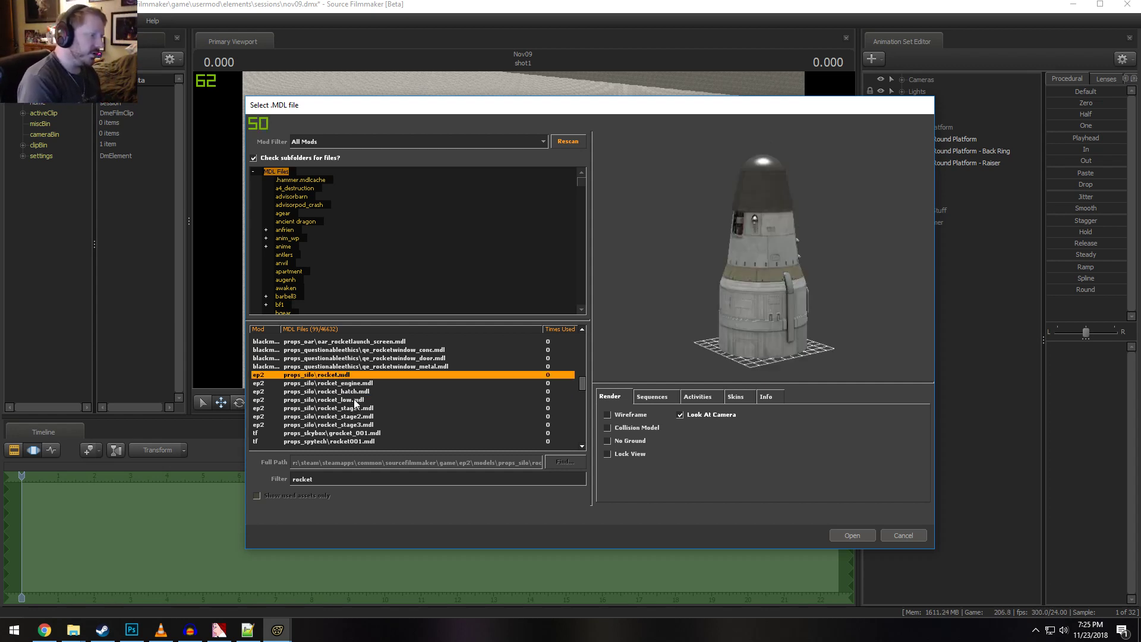
# Preview the remaining rocket models in the filtered list, from props_silo through props_skybox and props_spytech to props_trainyard
pyautogui.press('Down')
pyautogui.press('Down')
pyautogui.press('Down')
pyautogui.press('Down')
pyautogui.press('Down')
pyautogui.press('Down')
pyautogui.press('Down')
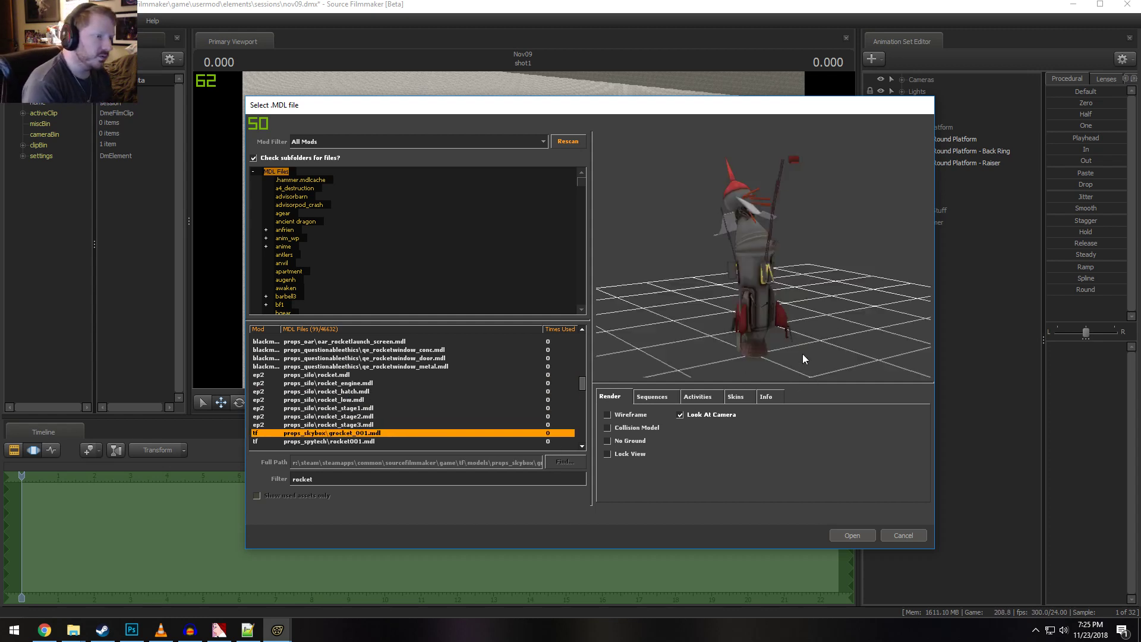
pyautogui.press('Down')
pyautogui.press('Down')
pyautogui.press('Down')
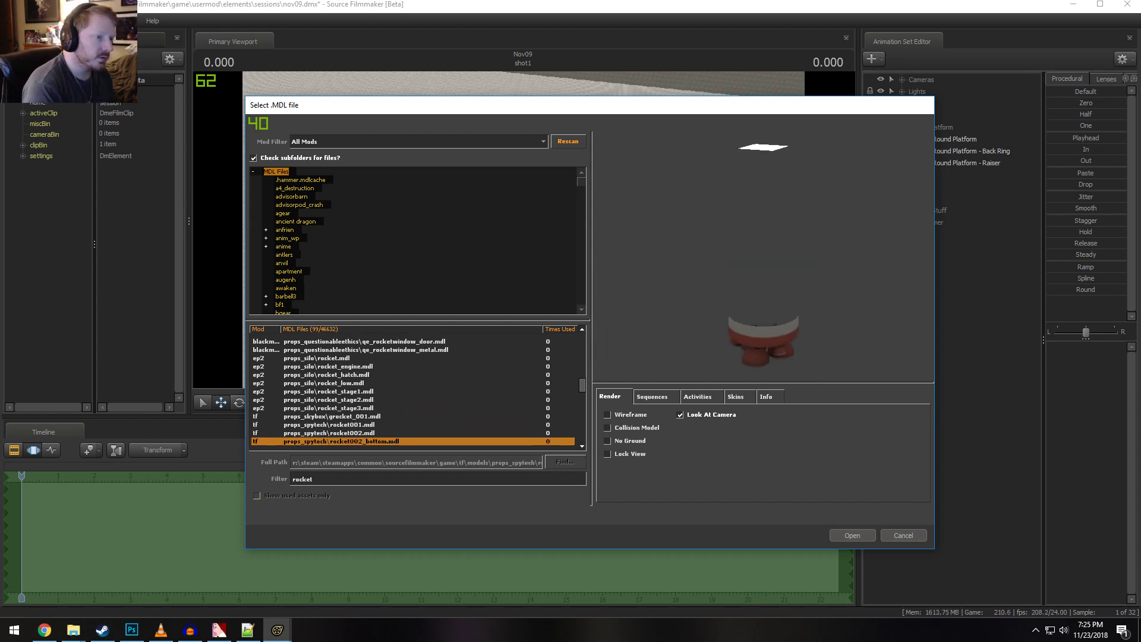
pyautogui.press('Down')
pyautogui.press('Down')
pyautogui.press('Down')
pyautogui.press('Down')
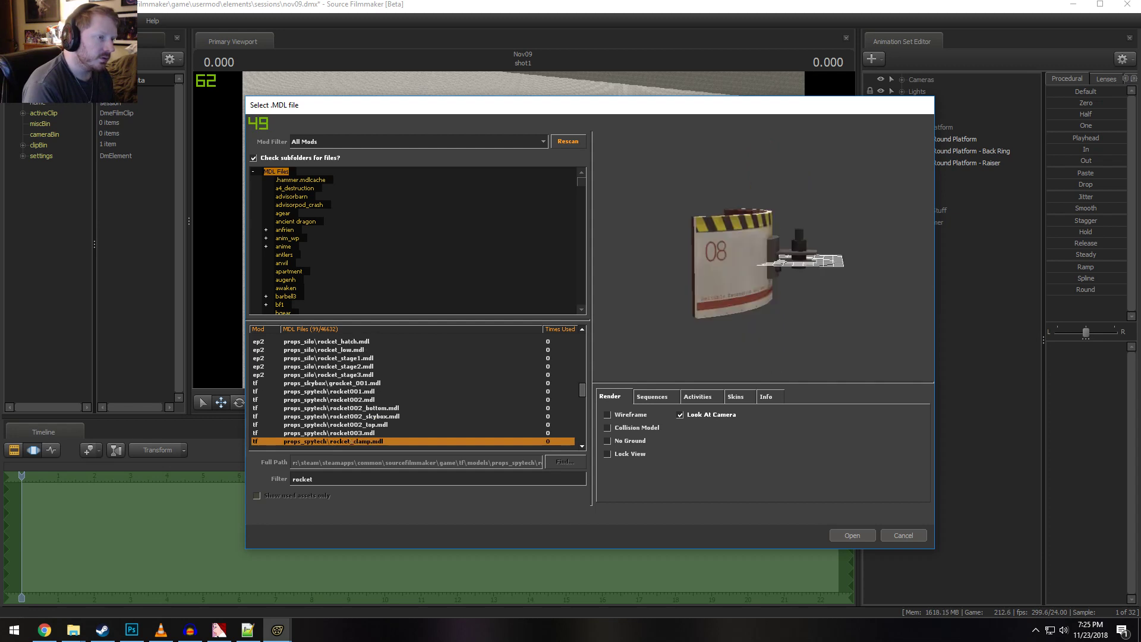
pyautogui.press('Down')
pyautogui.press('Down')
pyautogui.press('Down')
pyautogui.press('Down')
pyautogui.press('Down')
pyautogui.press('Down')
pyautogui.press('Down')
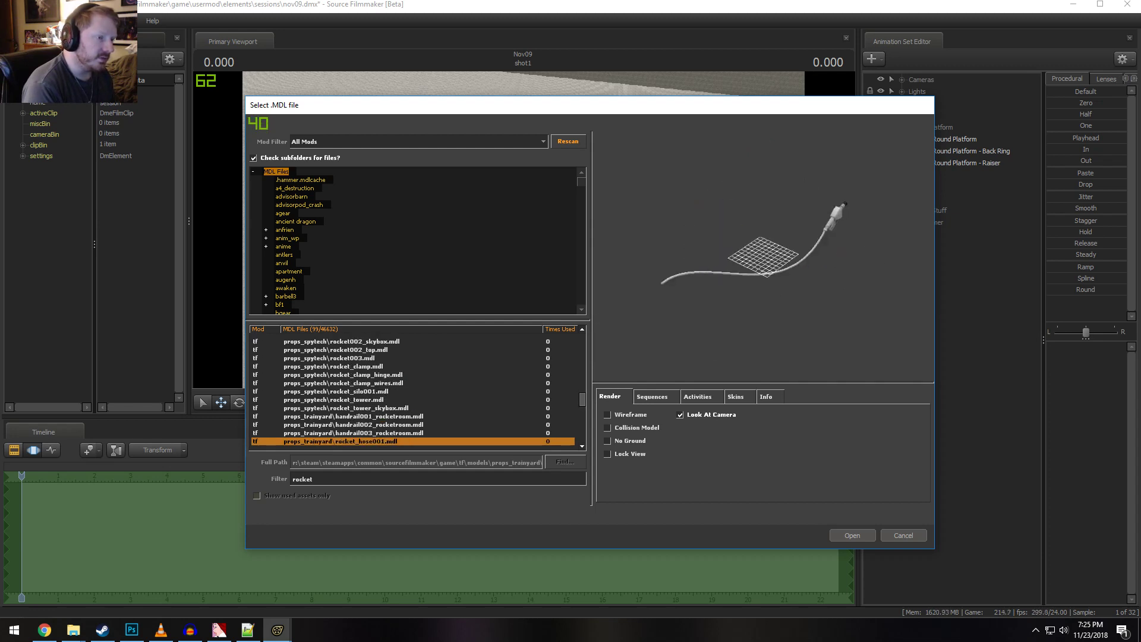
pyautogui.press('Down')
pyautogui.press('Down')
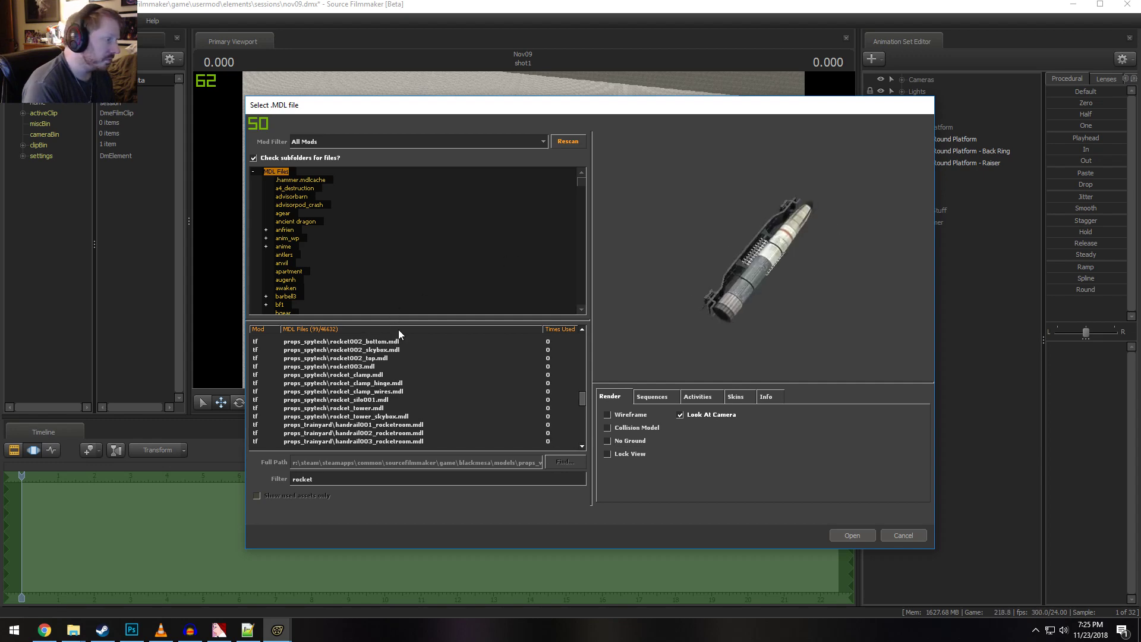
# Load props_silo\rocket.mdl into the session as a new model
pyautogui.scroll(5, 332, 395)
pyautogui.click(336, 384)
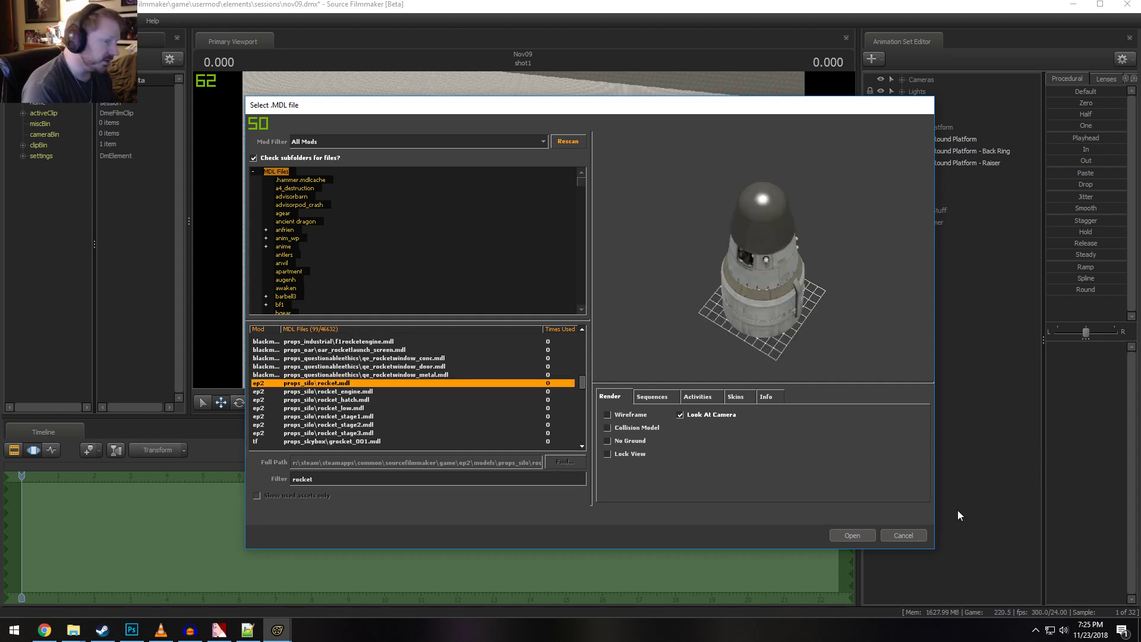
pyautogui.click(848, 535)
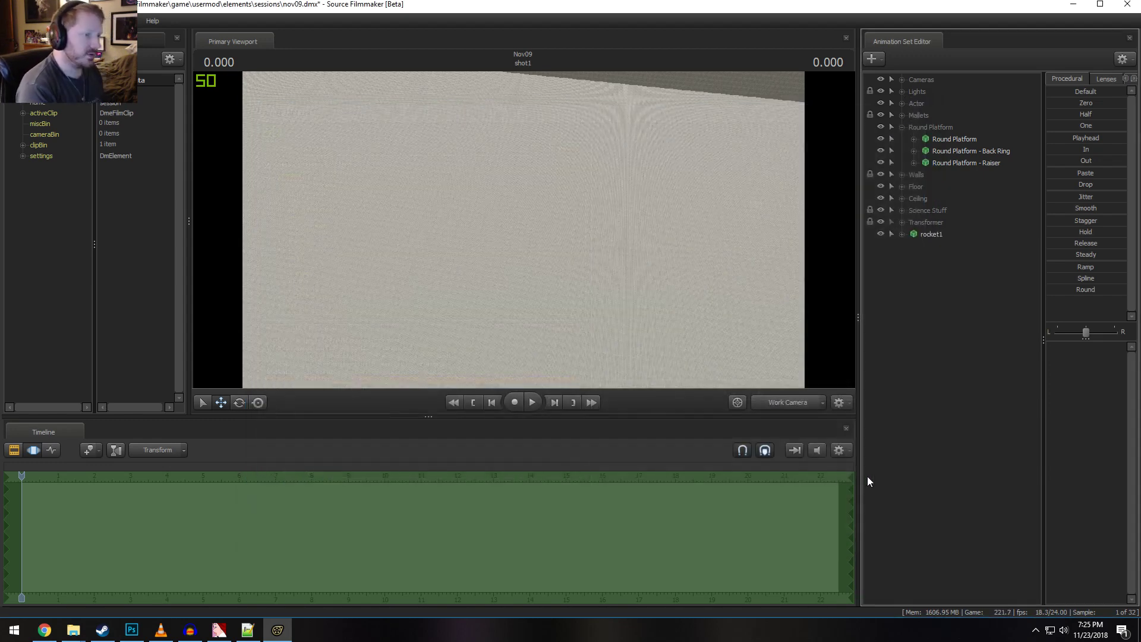
# Move rocket1 across the lab floor to the round platform
pyautogui.click(938, 227)
pyautogui.click(941, 236)
pyautogui.moveTo(485, 209); pyautogui.dragTo(345, 220)
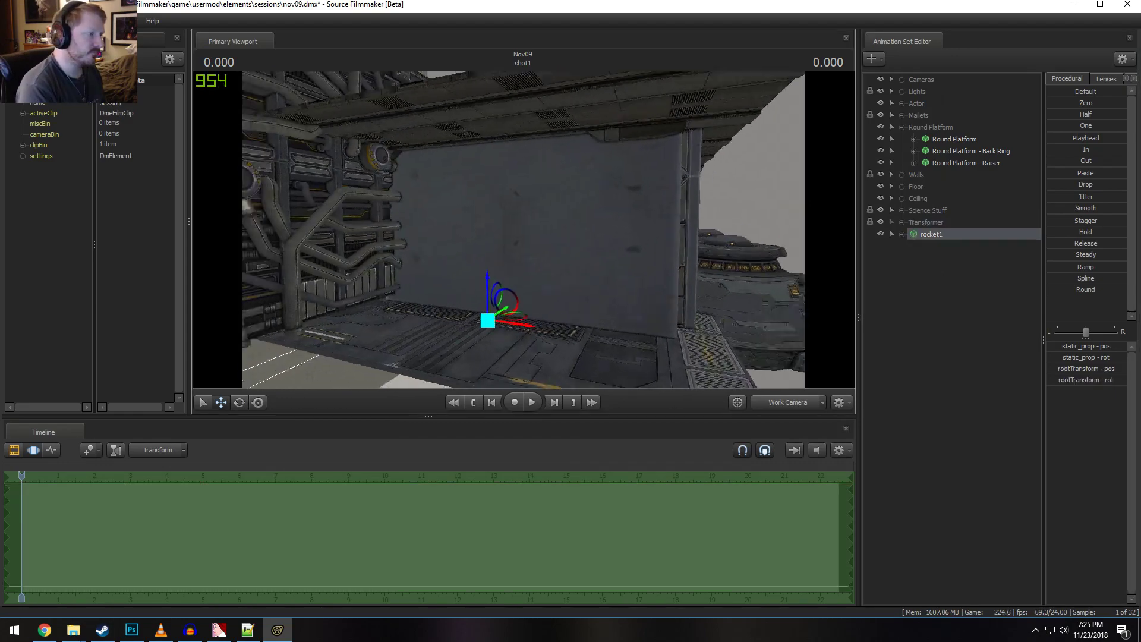
pyautogui.press('w')
pyautogui.moveTo(523, 230); pyautogui.dragTo(447, 280)
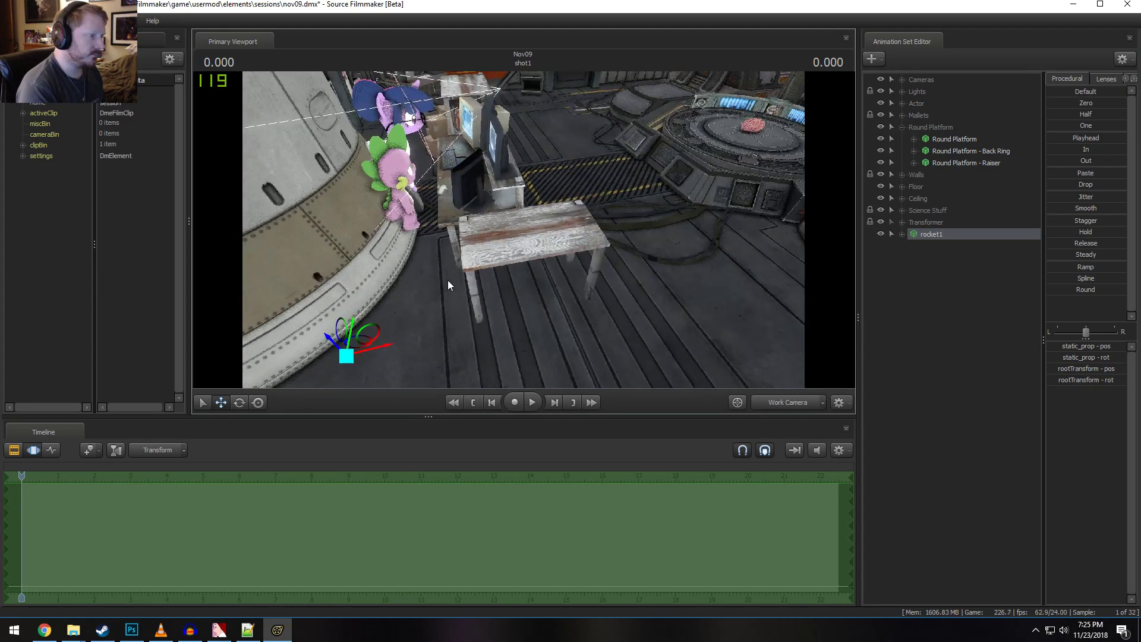
pyautogui.moveTo(331, 359); pyautogui.dragTo(522, 229)
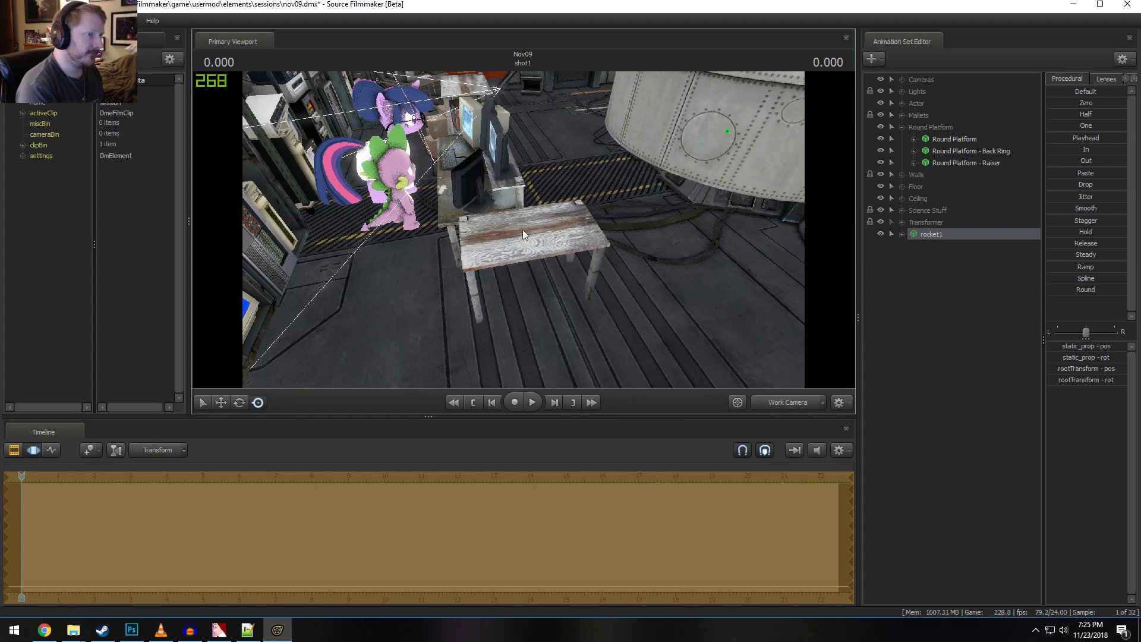
# Add a scale control to the static_prop bone of rocket1 and shrink the rocket to fit on the round platform
pyautogui.rightClick(954, 236)
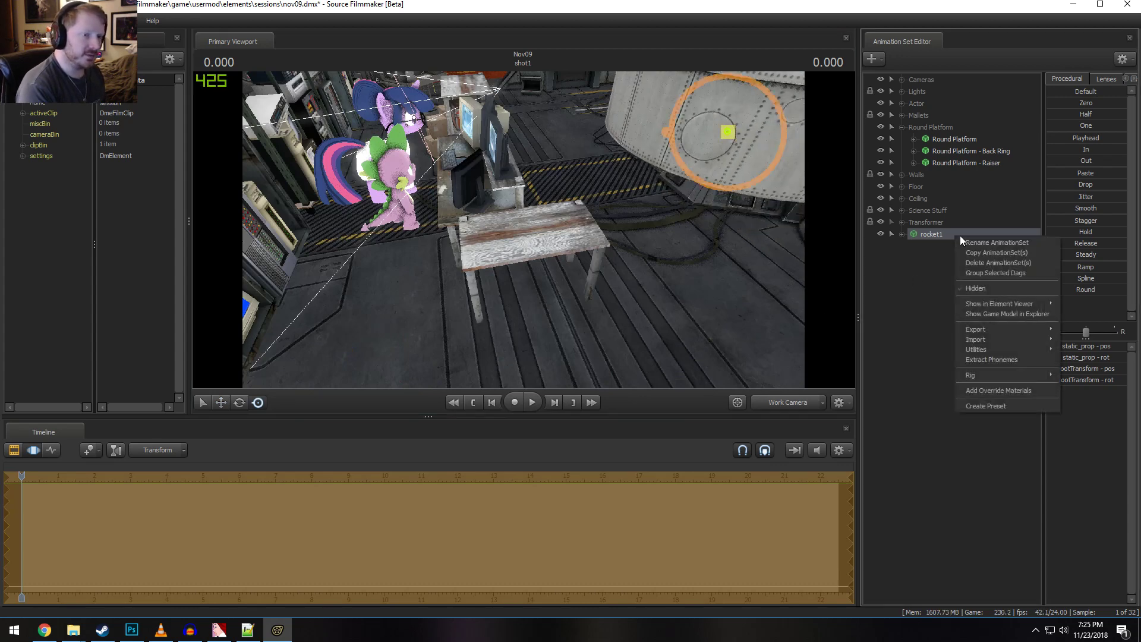
pyautogui.click(873, 277)
pyautogui.moveTo(744, 290); pyautogui.dragTo(823, 268)
pyautogui.press('w')
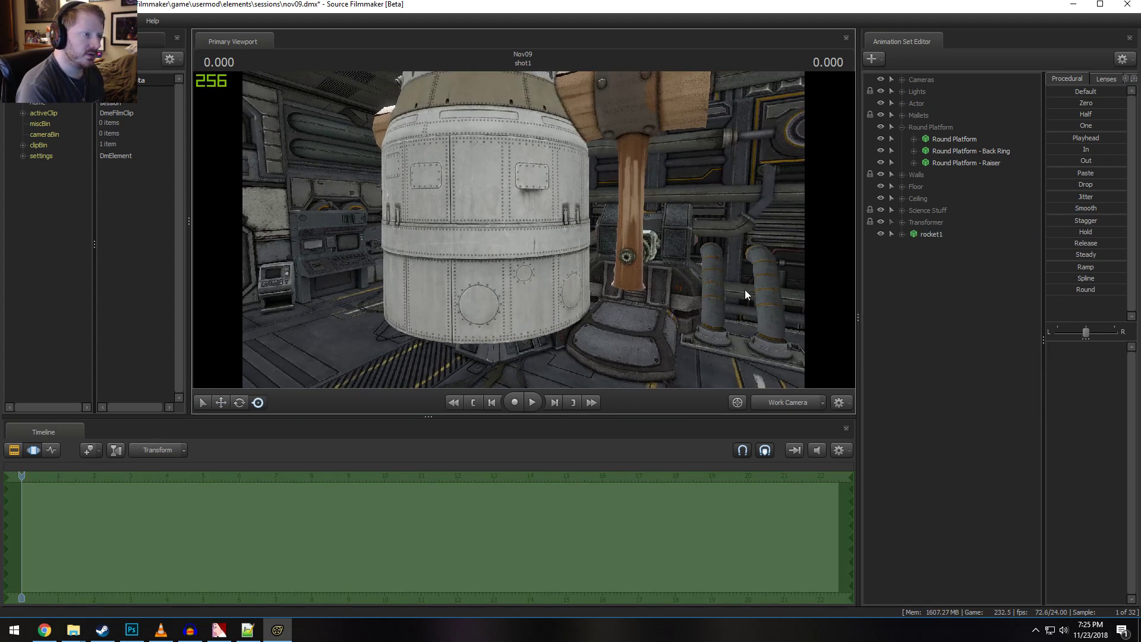
pyautogui.click(918, 223)
pyautogui.click(902, 233)
pyautogui.click(913, 246)
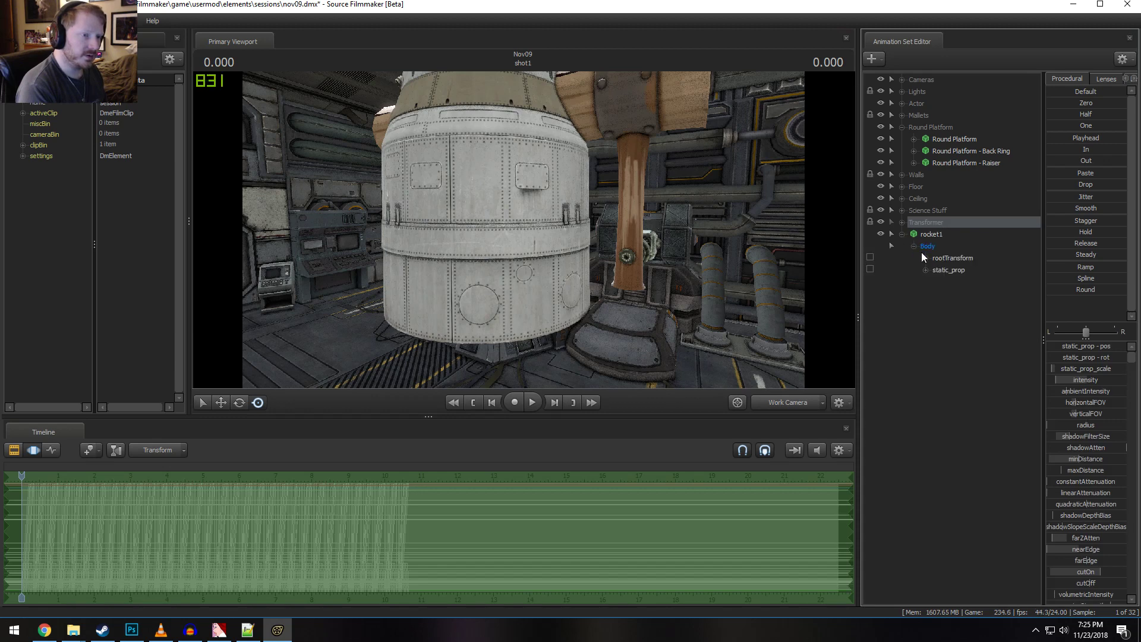
pyautogui.click(946, 269)
pyautogui.rightClick(946, 271)
pyautogui.click(974, 299)
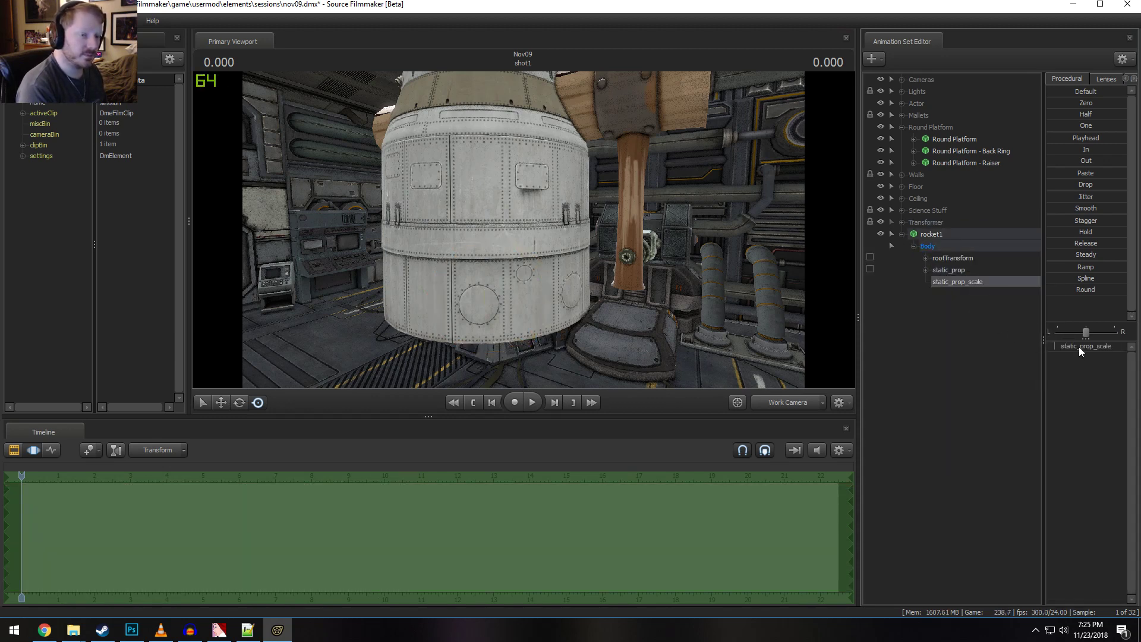
pyautogui.moveTo(1081, 351); pyautogui.dragTo(1055, 351)
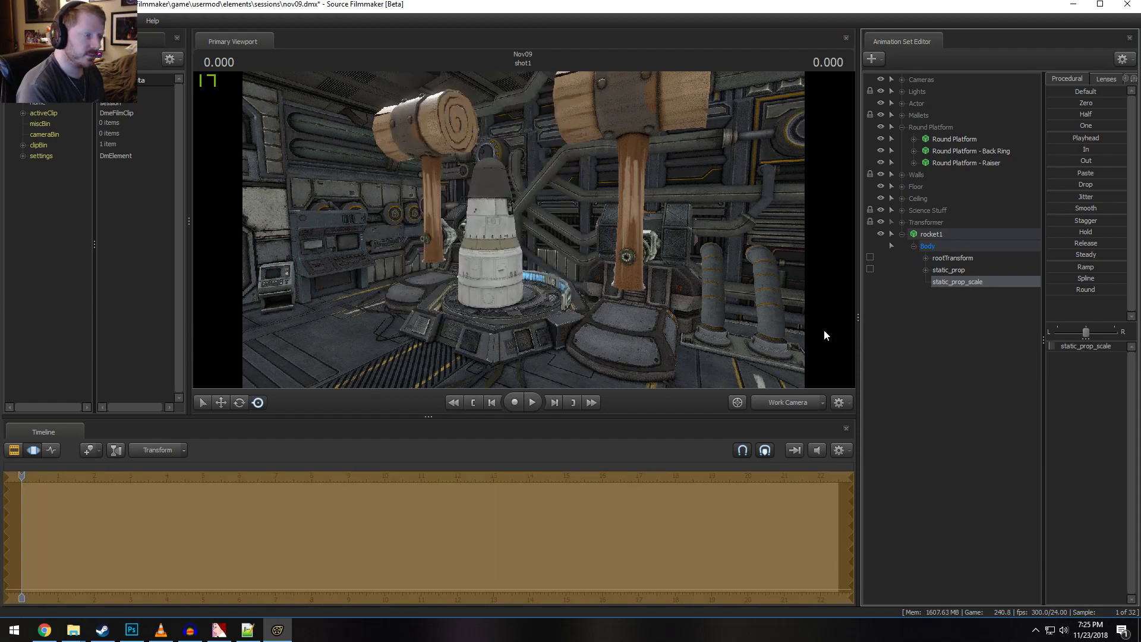
pyautogui.moveTo(628, 282); pyautogui.dragTo(523, 233)
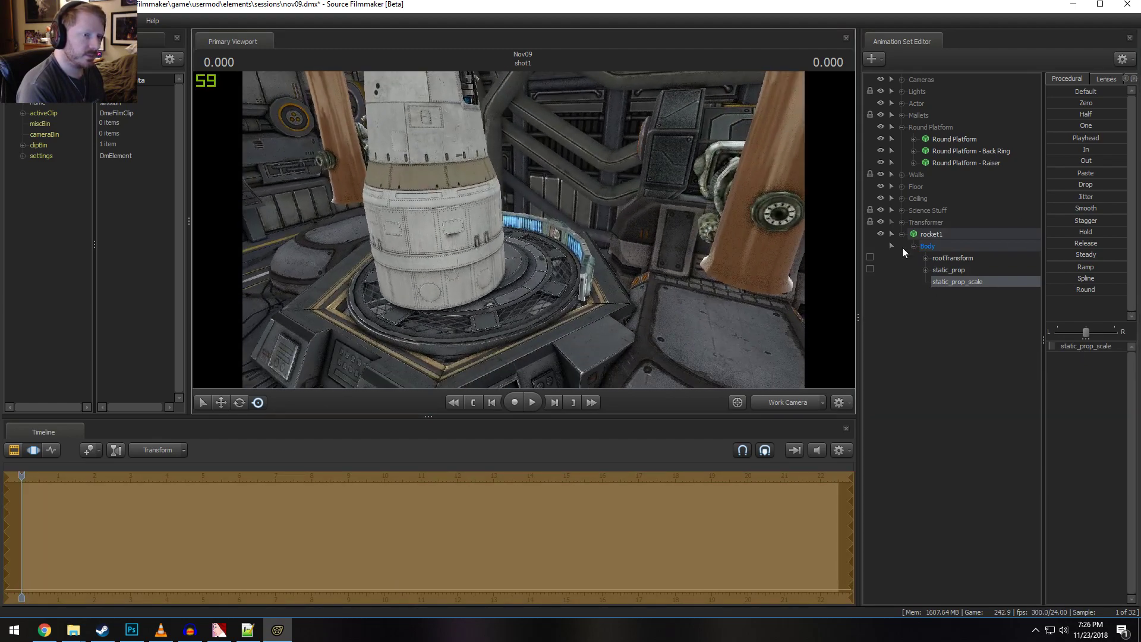
# Hide the Round Platform model beneath the rocket
pyautogui.click(901, 187)
pyautogui.click(902, 186)
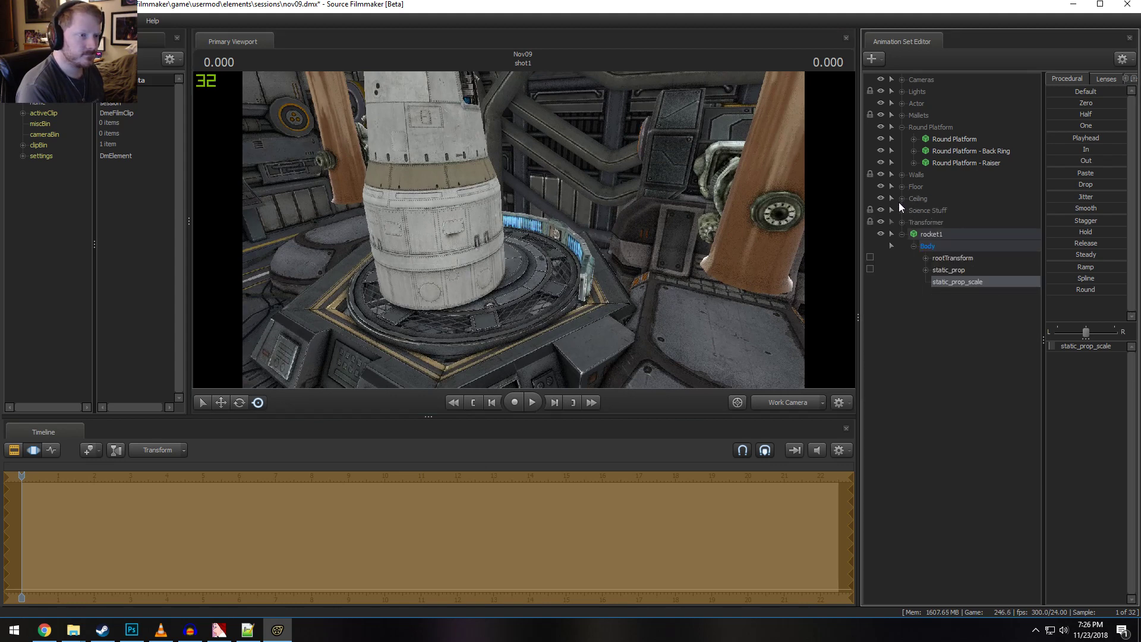
pyautogui.click(901, 222)
pyautogui.click(901, 222)
pyautogui.click(902, 210)
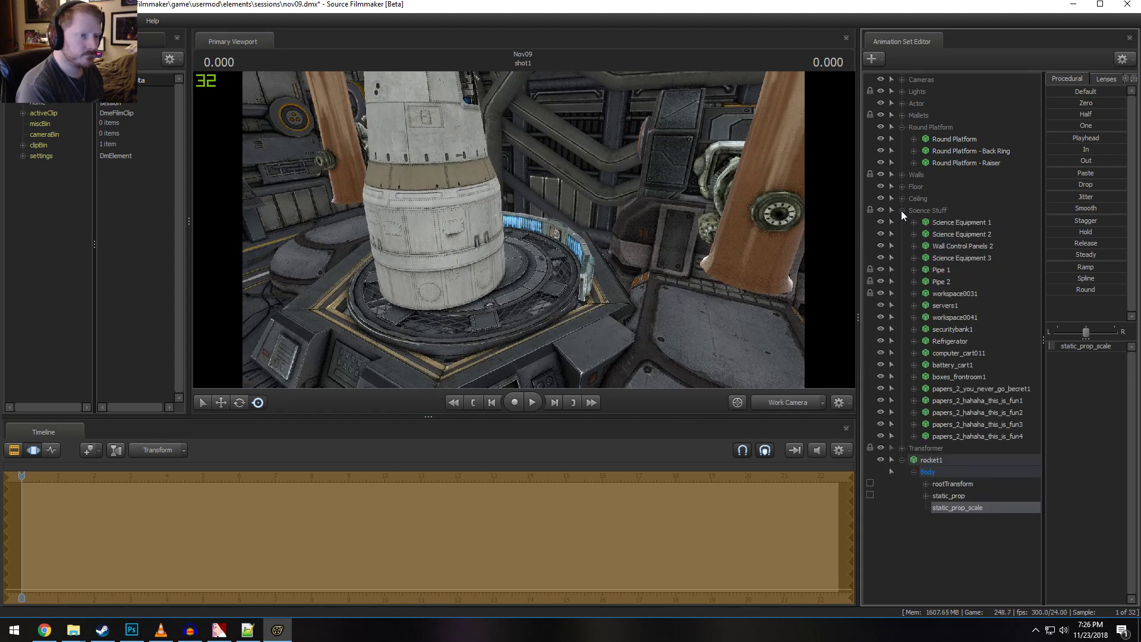
pyautogui.click(901, 210)
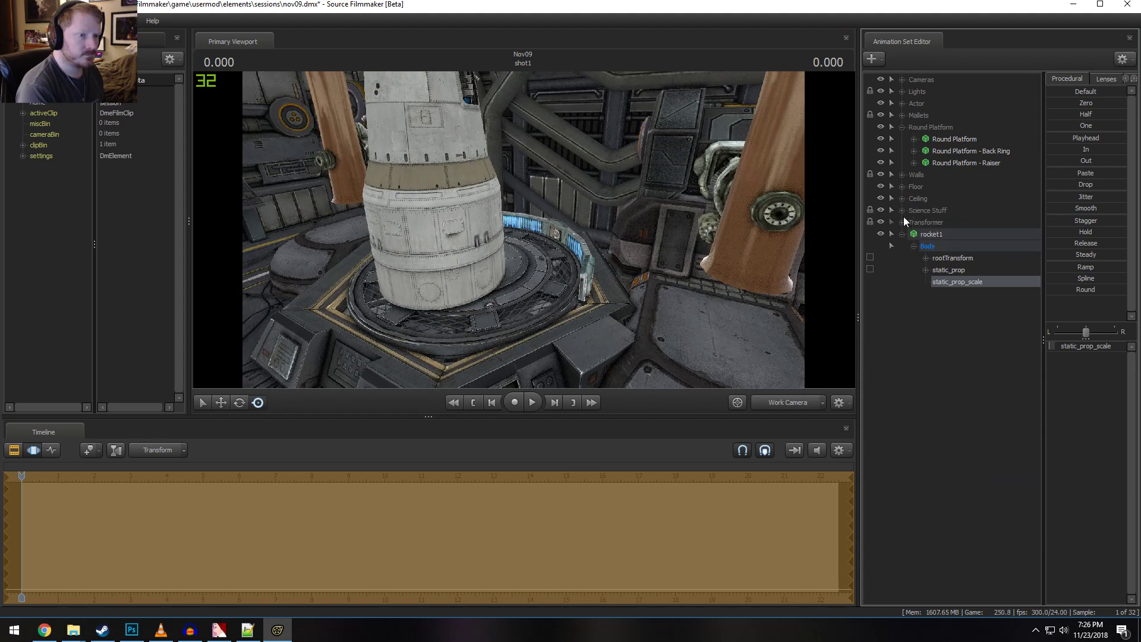
pyautogui.click(882, 138)
pyautogui.moveTo(524, 230); pyautogui.dragTo(527, 230)
pyautogui.press('d')
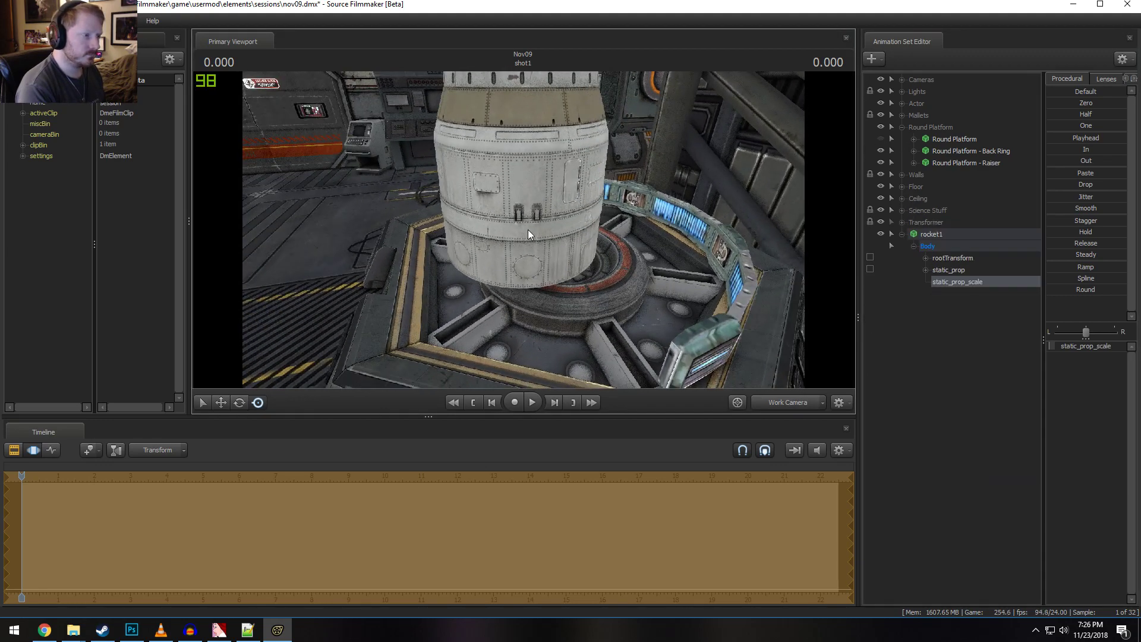
# Examine the rocket against the exposed ring and toggle the visibility of Round Platform - Raiser to identify that part
pyautogui.click(952, 272)
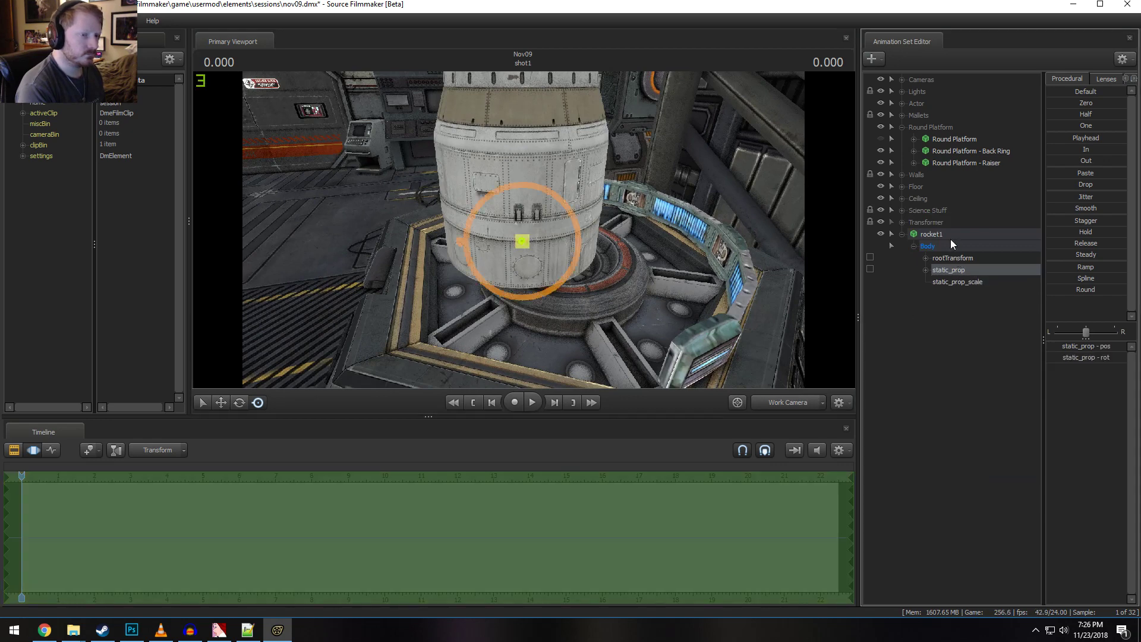
pyautogui.press('w')
pyautogui.moveTo(528, 227)
pyautogui.mouseDown()
pyautogui.moveTo(574, 224)
pyautogui.moveTo(525, 231)
pyautogui.mouseUp()
pyautogui.press('a')
pyautogui.press('d')
pyautogui.click(954, 154)
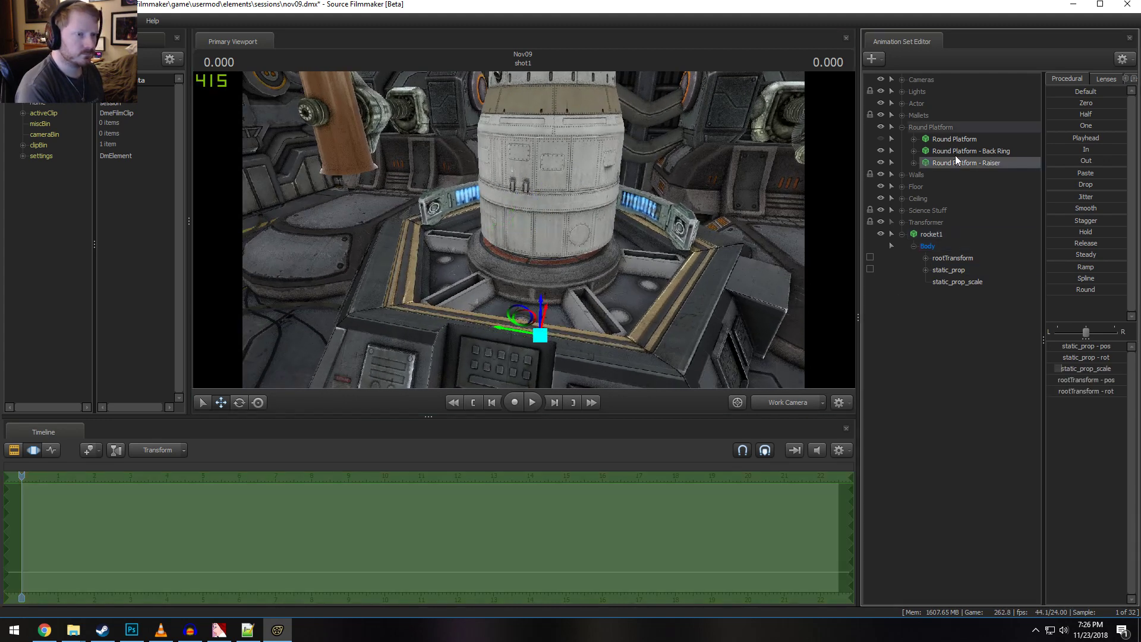
pyautogui.click(880, 162)
pyautogui.click(880, 162)
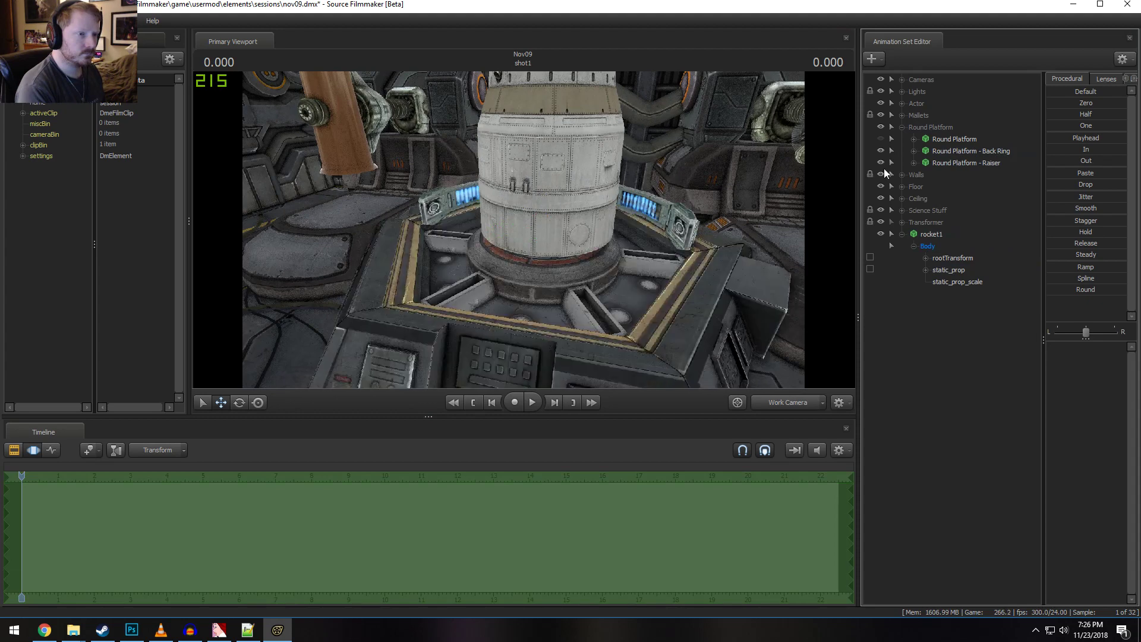
# Lock the rootTransform of rocket1 to the static_prop bone of Round Platform - Raiser
pyautogui.click(914, 162)
pyautogui.click(961, 197)
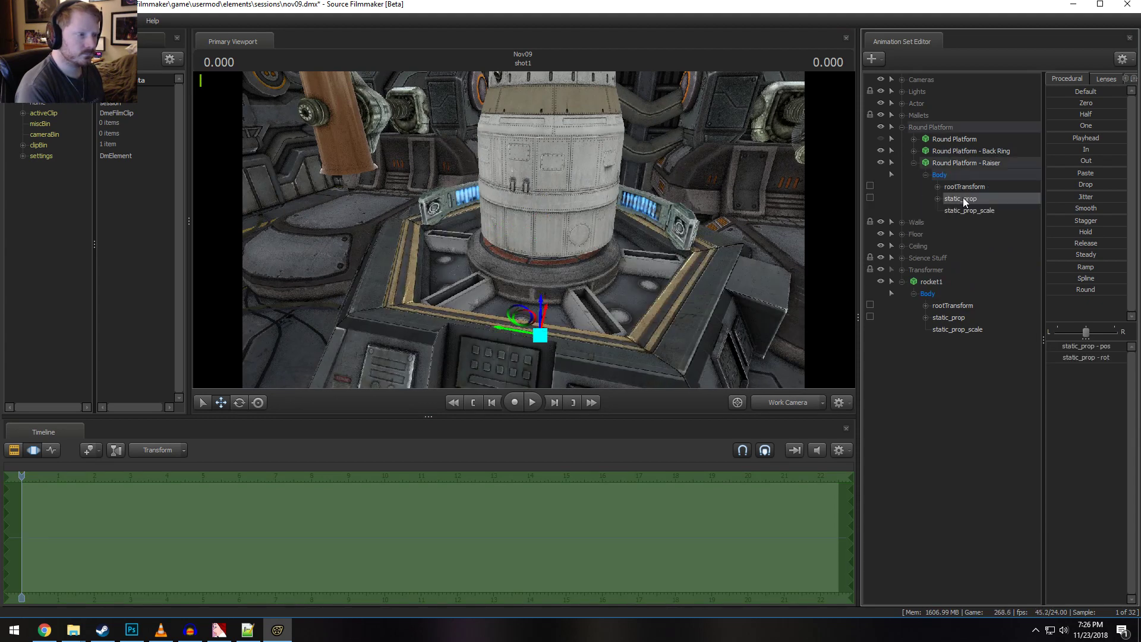
pyautogui.click(958, 305)
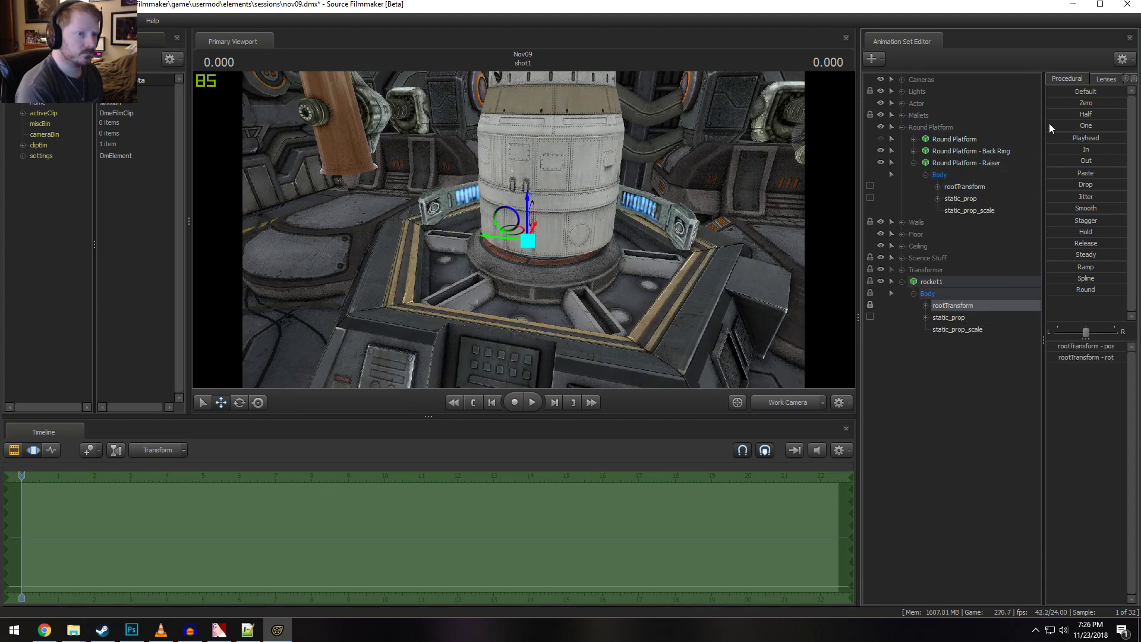
# Try zeroing the rootTransform of rocket1 and compare its pivot with those of static_prop and the raiser's rootTransform
pyautogui.click(1063, 102)
pyautogui.moveTo(586, 154); pyautogui.dragTo(718, 284)
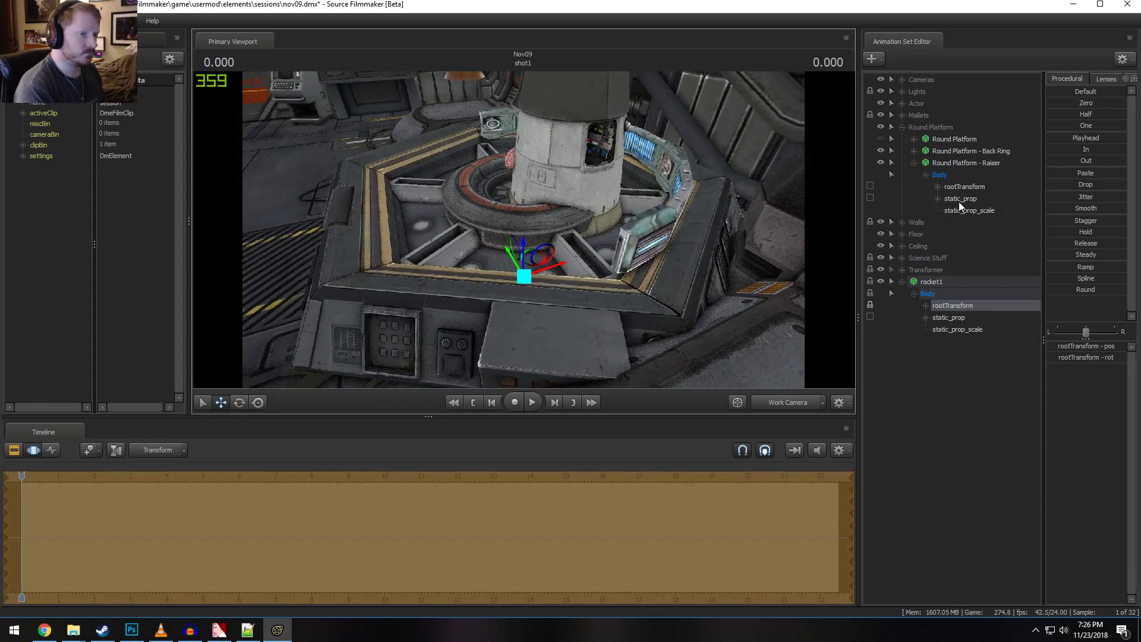
pyautogui.click(964, 186)
pyautogui.moveTo(562, 232); pyautogui.dragTo(593, 274)
pyautogui.click(947, 318)
pyautogui.click(950, 305)
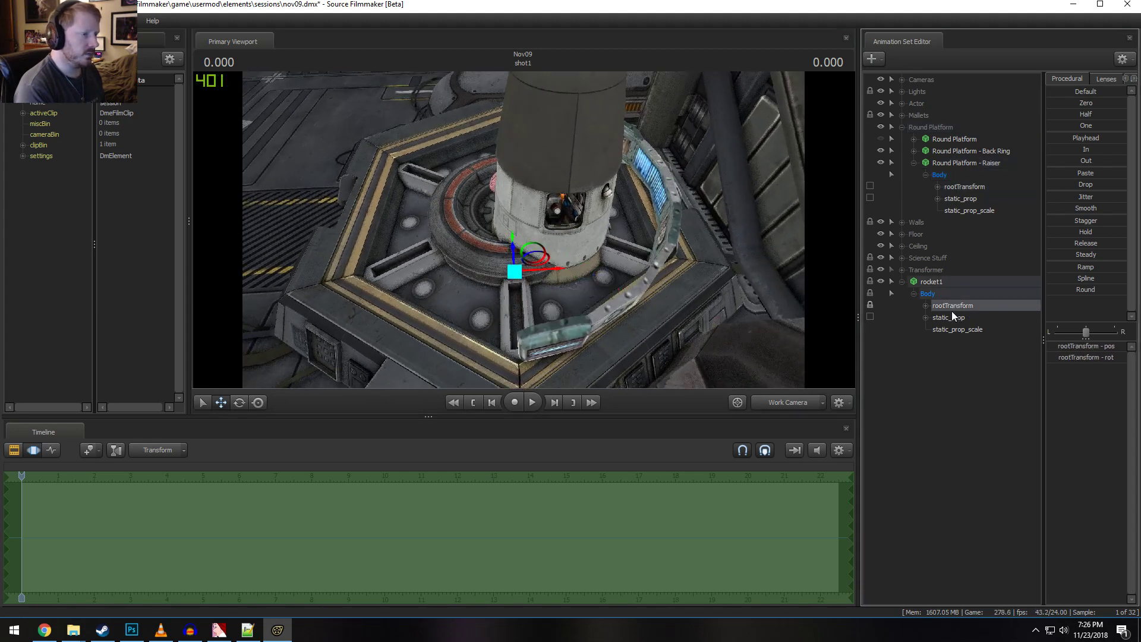
pyautogui.click(951, 317)
pyautogui.click(952, 307)
pyautogui.click(951, 316)
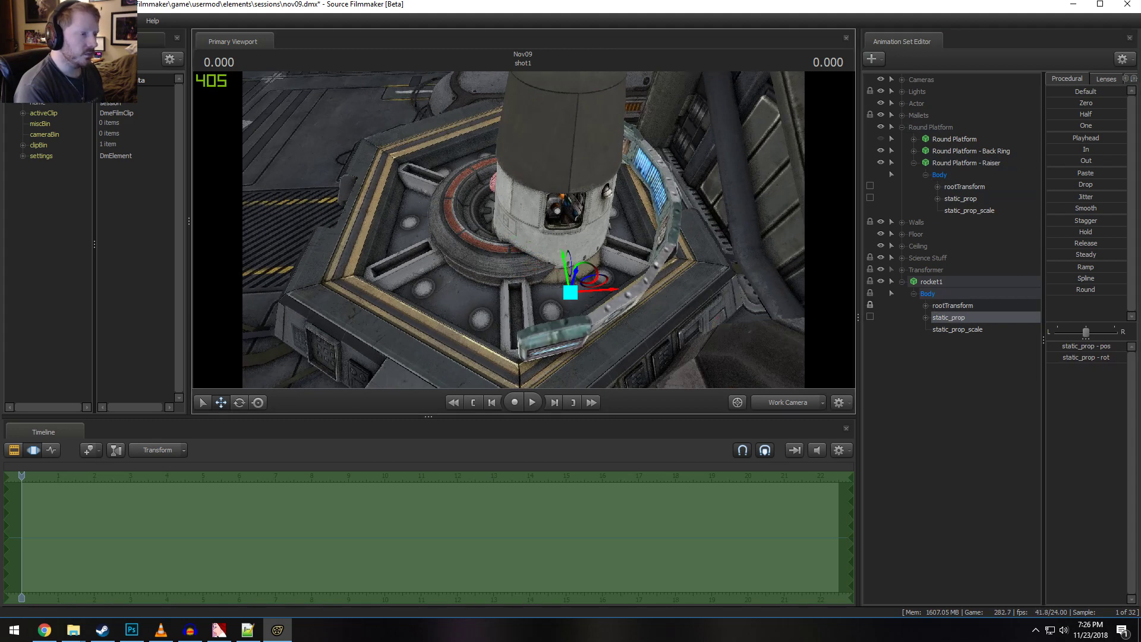
# Undo the last change to the position of rocket1
pyautogui.moveTo(526, 227); pyautogui.dragTo(754, 305)
pyautogui.press('ctrl')
pyautogui.hotkey('ctrl', 'z')
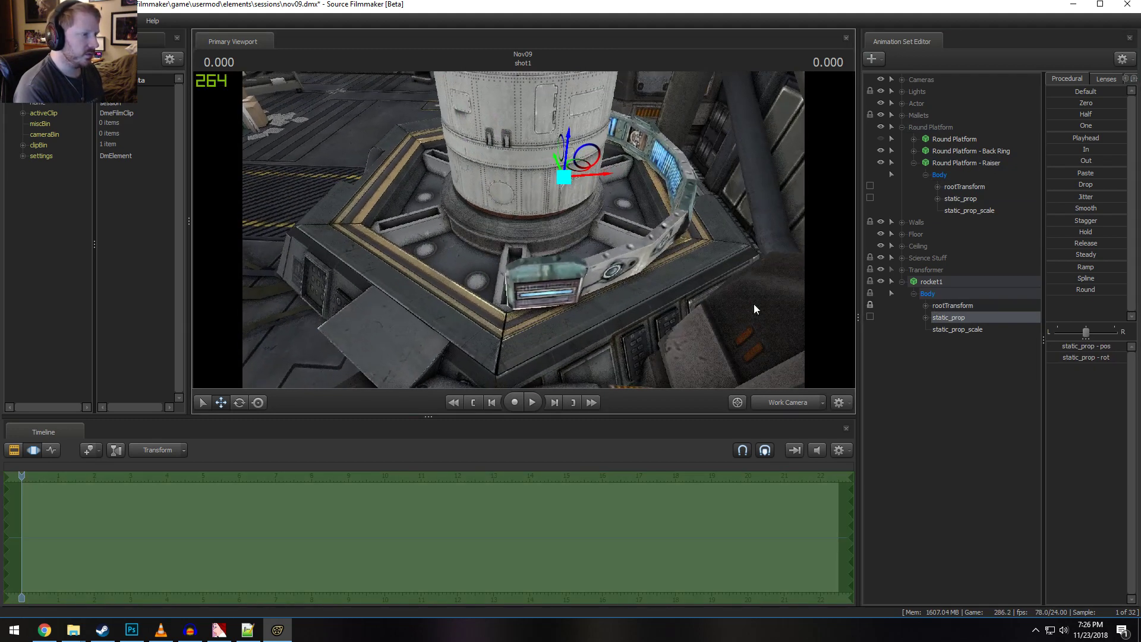
# Remap the static_prop_scale range of rocket1 to a maximum of 1 with default 0.5, and scale the rocket down to about 0.25
pyautogui.click(945, 307)
pyautogui.click(947, 314)
pyautogui.keyDown('alt'); pyautogui.moveTo(412, 233); pyautogui.dragTo(618, 270); pyautogui.keyUp('alt')
pyautogui.click(980, 329)
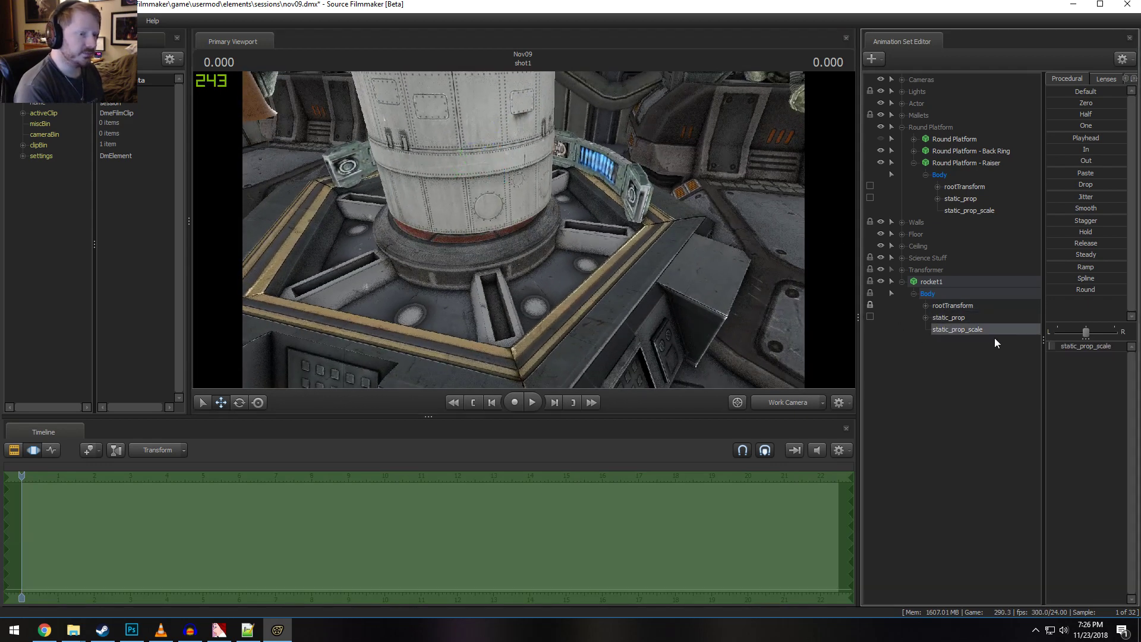
pyautogui.moveTo(1074, 345); pyautogui.dragTo(1079, 345)
pyautogui.rightClick(1079, 344)
pyautogui.click(1090, 362)
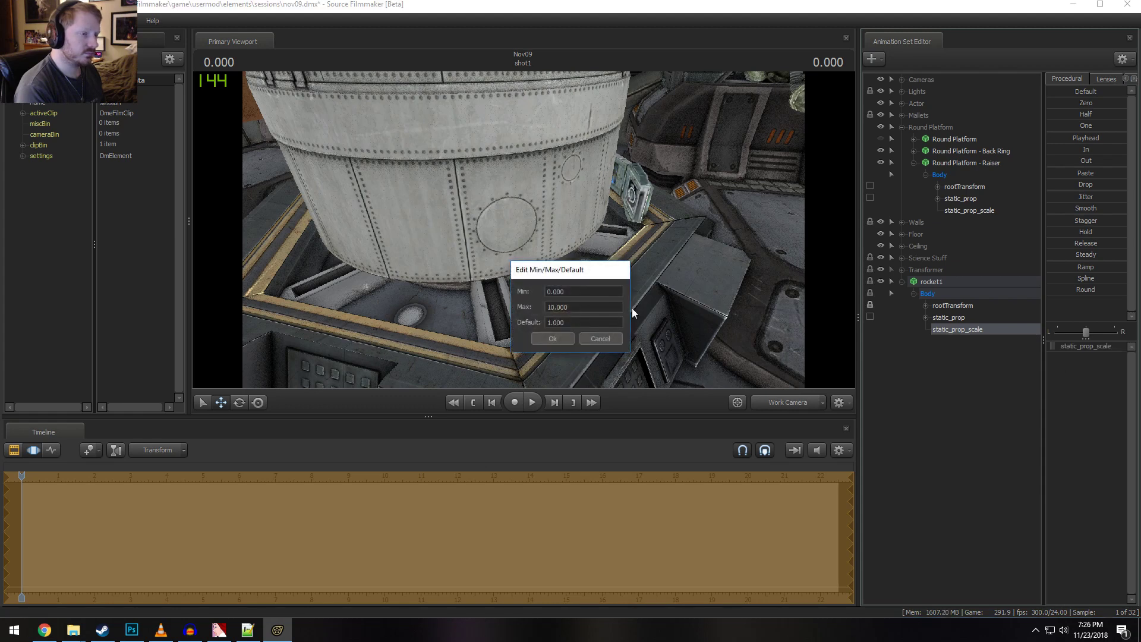
pyautogui.write('1')
pyautogui.press('Tab')
pyautogui.write('0.5')
pyautogui.press('Return')
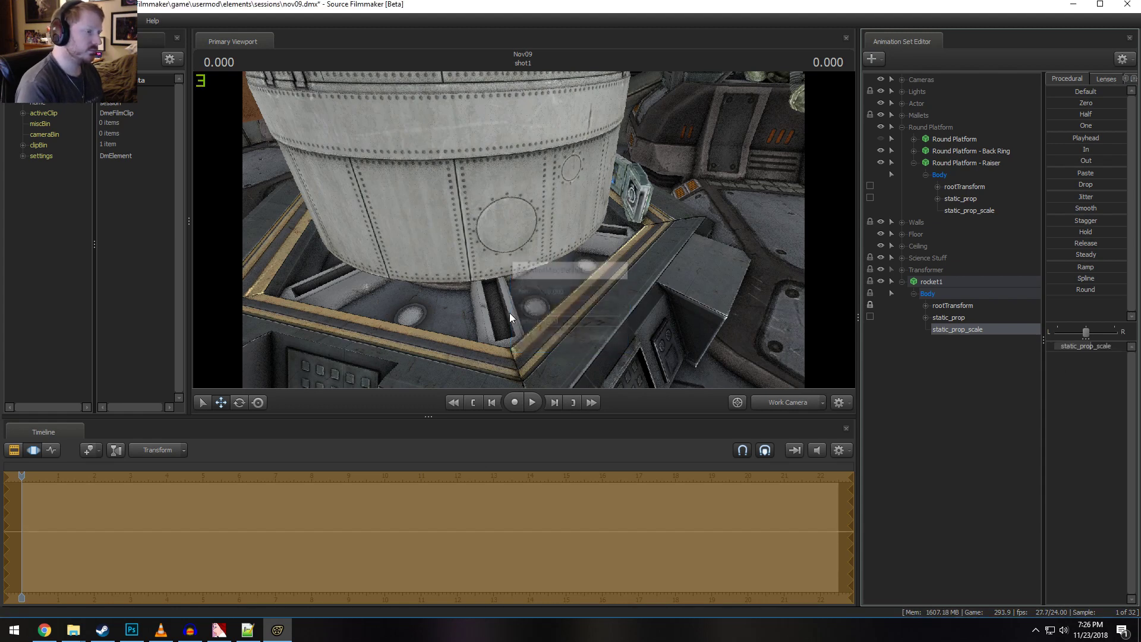
pyautogui.moveTo(1085, 347); pyautogui.dragTo(1076, 348)
pyautogui.moveTo(618, 313); pyautogui.dragTo(523, 228)
# Rotate the whole of rocket1 about its vertical axis so its window faces away from the platform's back ring
pyautogui.press('e')
pyautogui.press('F2')
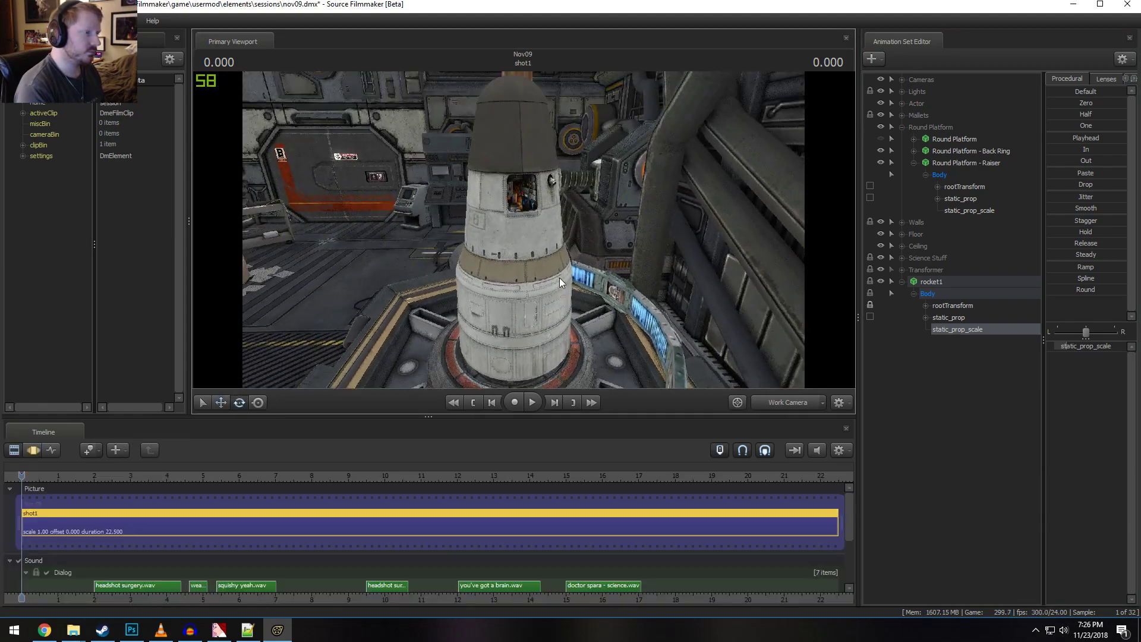
pyautogui.press('F3')
pyautogui.click(913, 283)
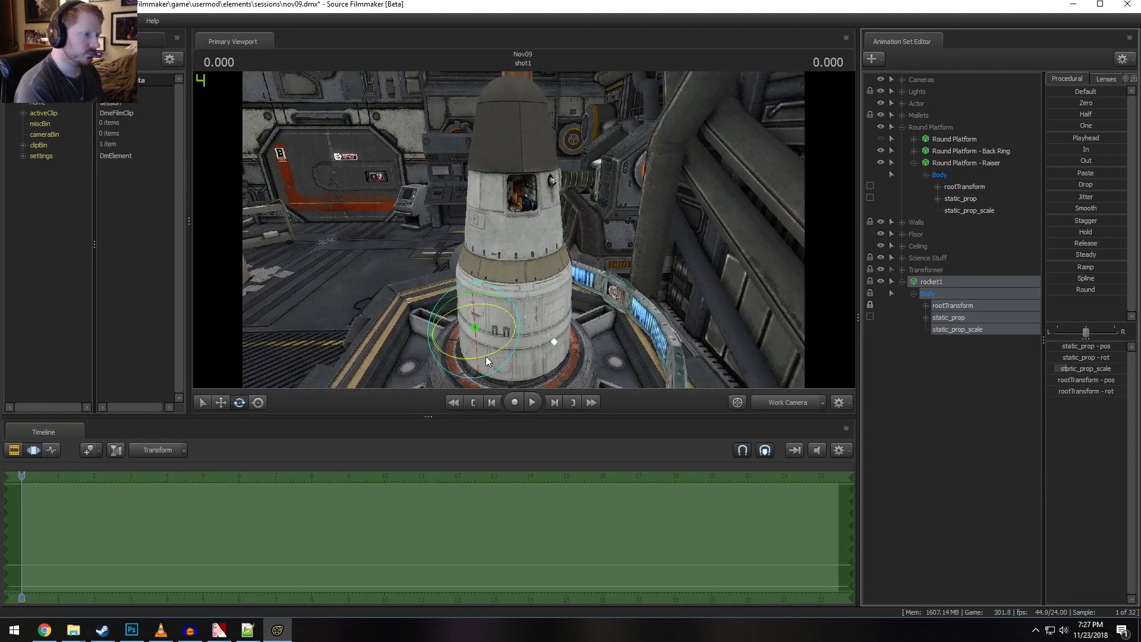
pyautogui.moveTo(486, 356); pyautogui.dragTo(462, 358)
pyautogui.hotkey('ctrl', 'z')
pyautogui.moveTo(539, 361); pyautogui.dragTo(547, 280)
pyautogui.moveTo(530, 346)
pyautogui.mouseDown()
pyautogui.moveTo(486, 375)
pyautogui.moveTo(410, 360)
pyautogui.moveTo(464, 308)
pyautogui.mouseUp()
# Move rocket1 so its base sits centred on the round platform's raiser
pyautogui.press('w')
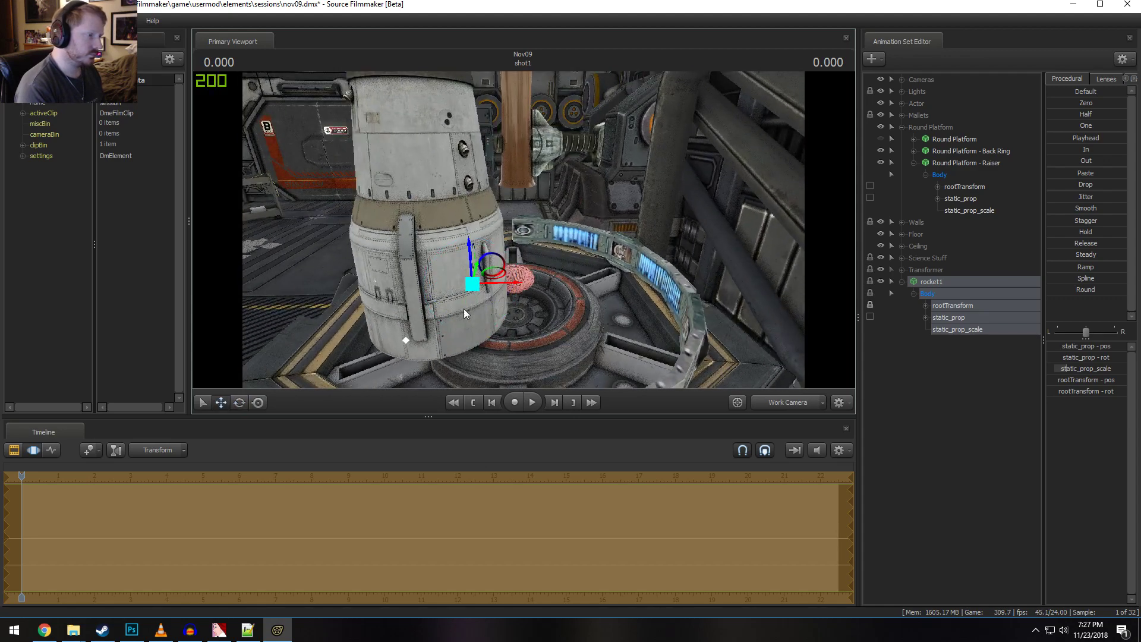
pyautogui.moveTo(496, 273); pyautogui.dragTo(642, 306)
pyautogui.hotkey('ctrl', 'z')
pyautogui.moveTo(596, 238); pyautogui.dragTo(645, 253)
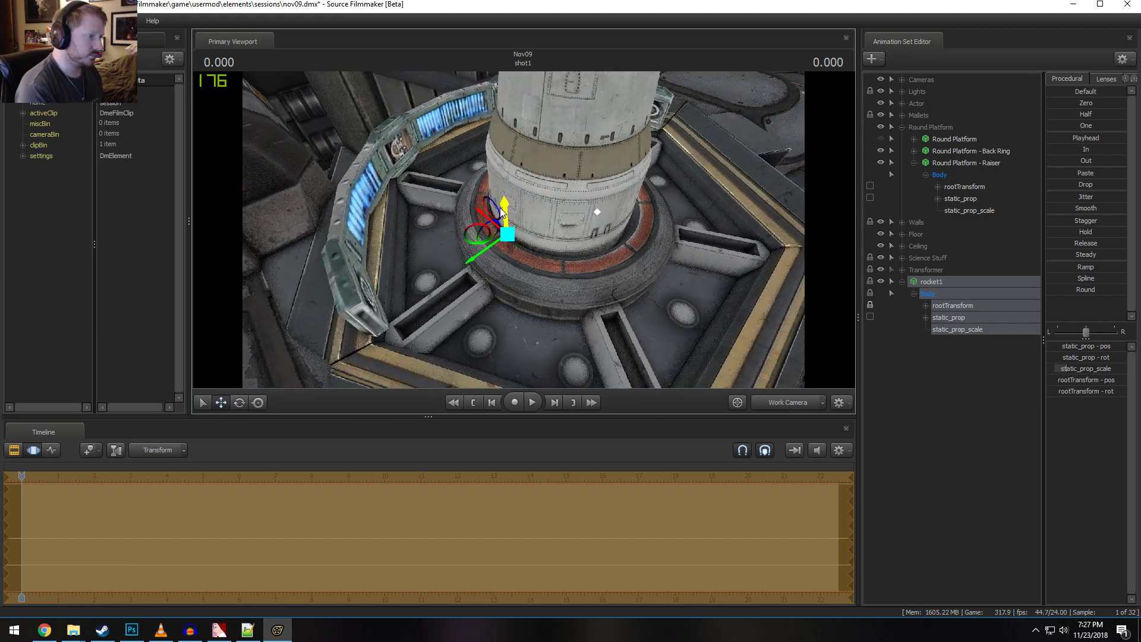
pyautogui.moveTo(503, 208); pyautogui.dragTo(569, 194)
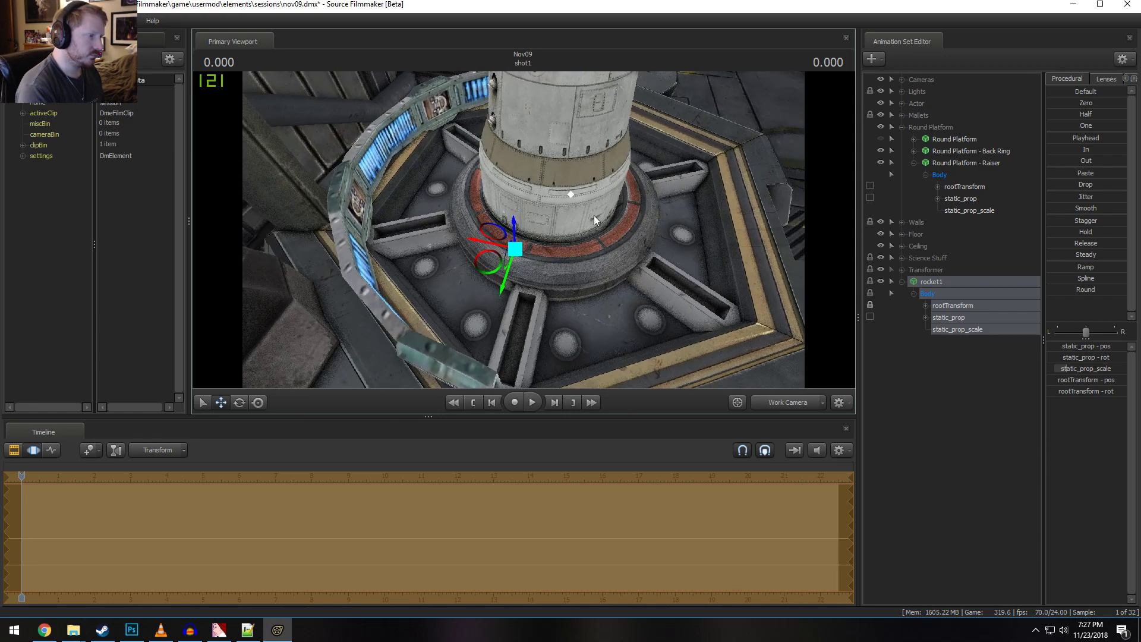
pyautogui.keyDown('alt'); pyautogui.moveTo(569, 195); pyautogui.dragTo(606, 214, button='right'); pyautogui.keyUp('alt')
pyautogui.moveTo(486, 251); pyautogui.dragTo(671, 167)
pyautogui.moveTo(523, 219); pyautogui.dragTo(534, 230)
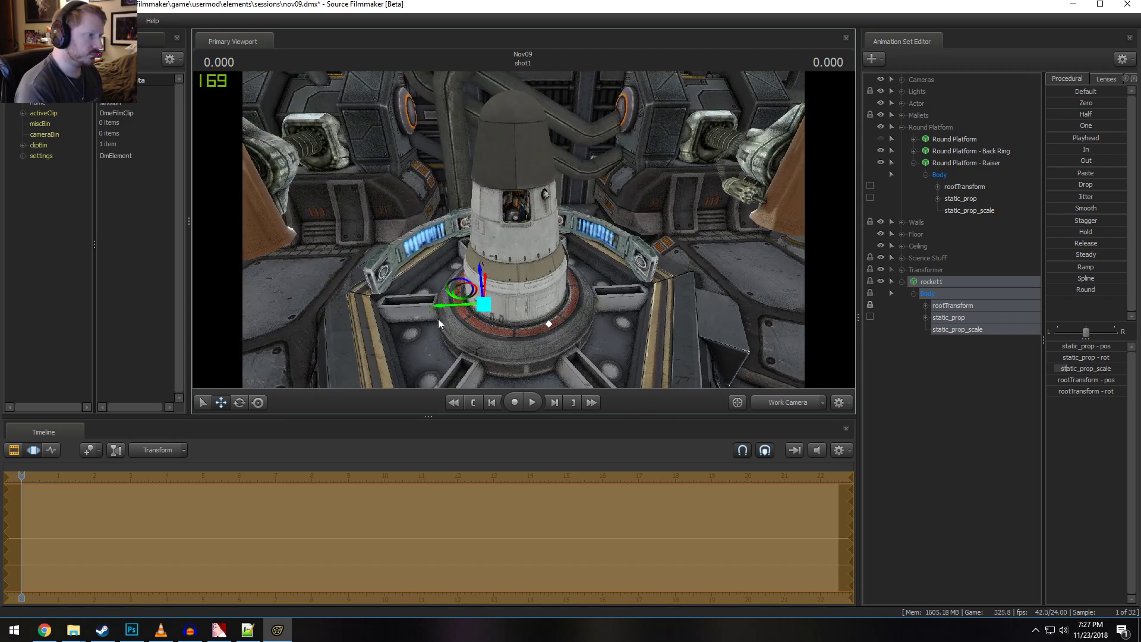
pyautogui.moveTo(480, 272)
pyautogui.mouseDown()
pyautogui.moveTo(483, 313)
pyautogui.moveTo(500, 264)
pyautogui.mouseUp()
pyautogui.moveTo(502, 312); pyautogui.dragTo(499, 286)
pyautogui.click(865, 349)
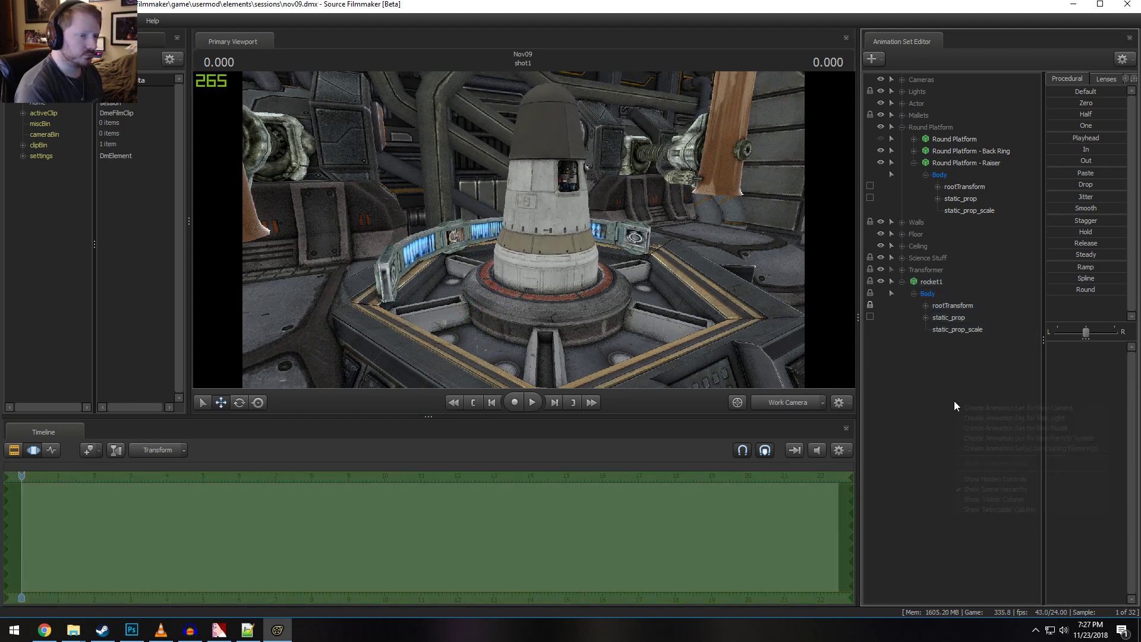
# Create an animation set for a new model using props_silo\rocket_low.mdl from the rocket models
pyautogui.rightClick(953, 400)
pyautogui.press('Escape')
pyautogui.rightClick(1045, 429)
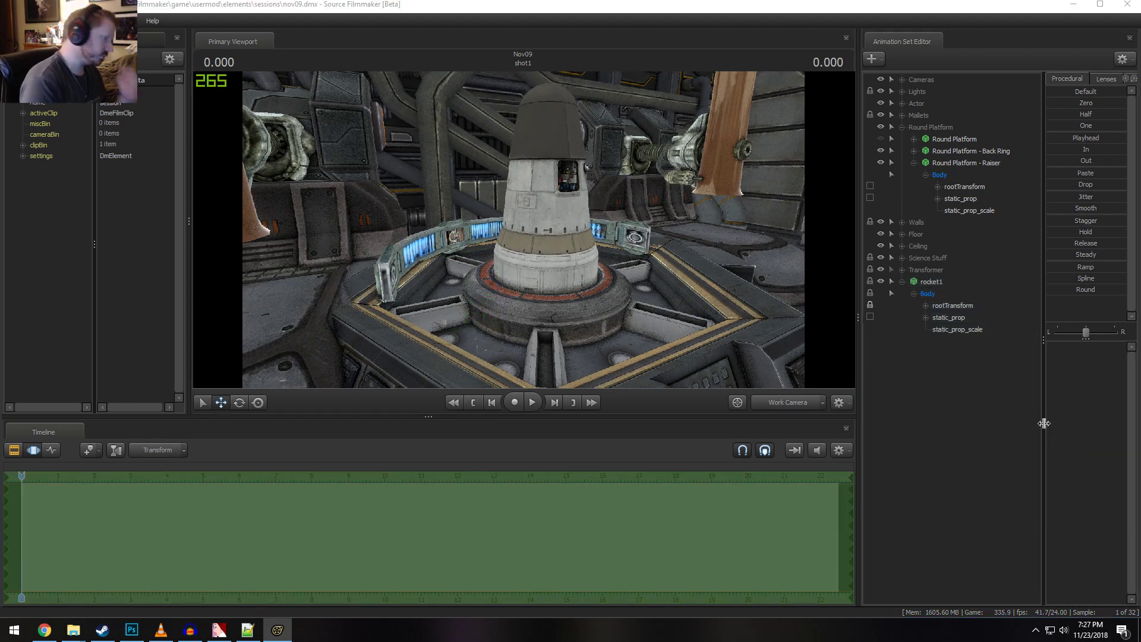
pyautogui.click(1069, 437)
pyautogui.scroll(-3, 376, 394)
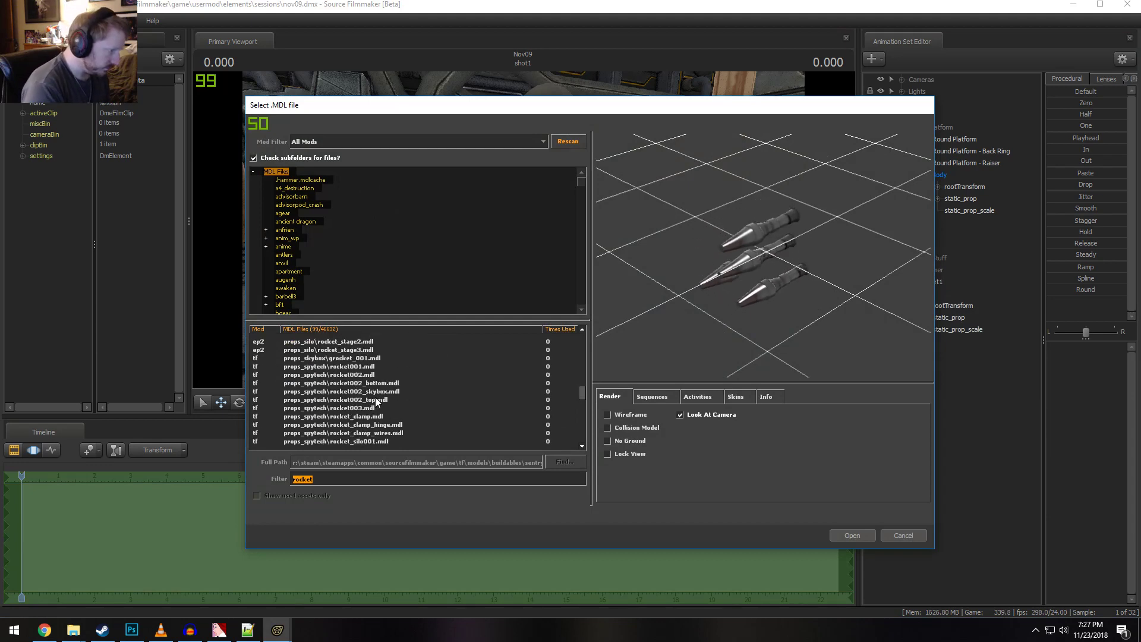
pyautogui.scroll(-2, 376, 394)
pyautogui.click(363, 399)
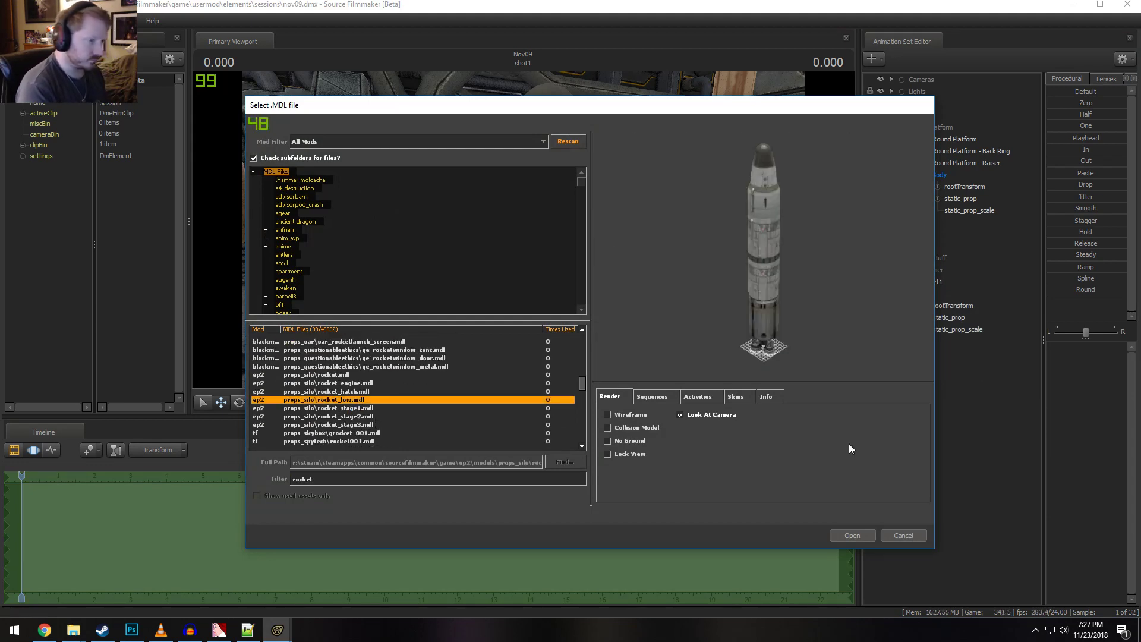
pyautogui.click(850, 535)
pyautogui.click(931, 343)
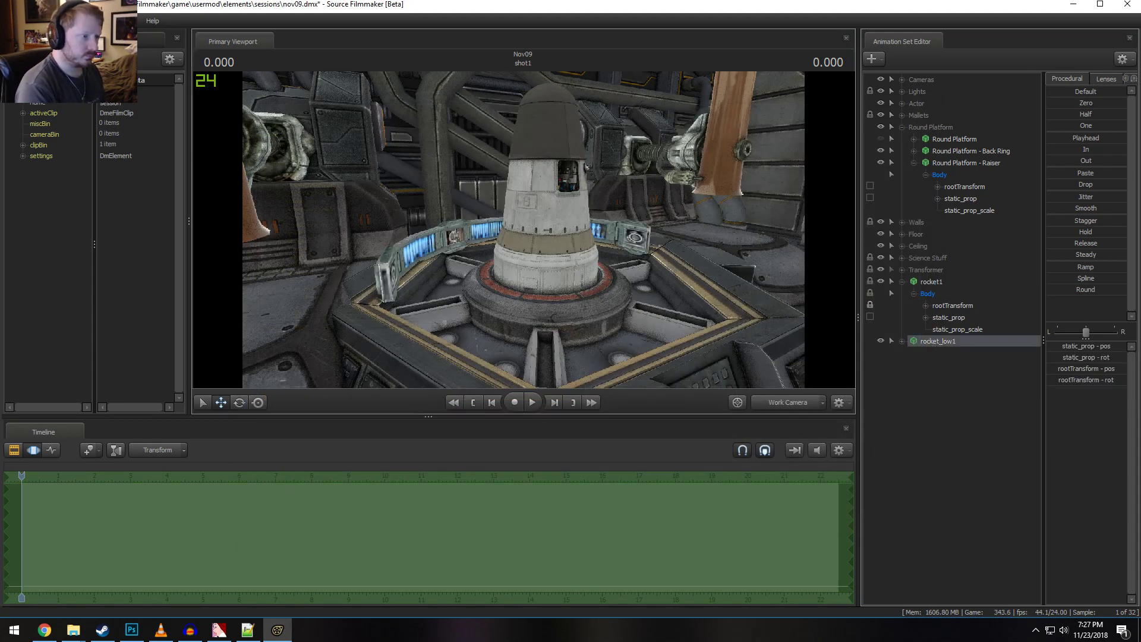
pyautogui.moveTo(523, 232); pyautogui.dragTo(523, 232)
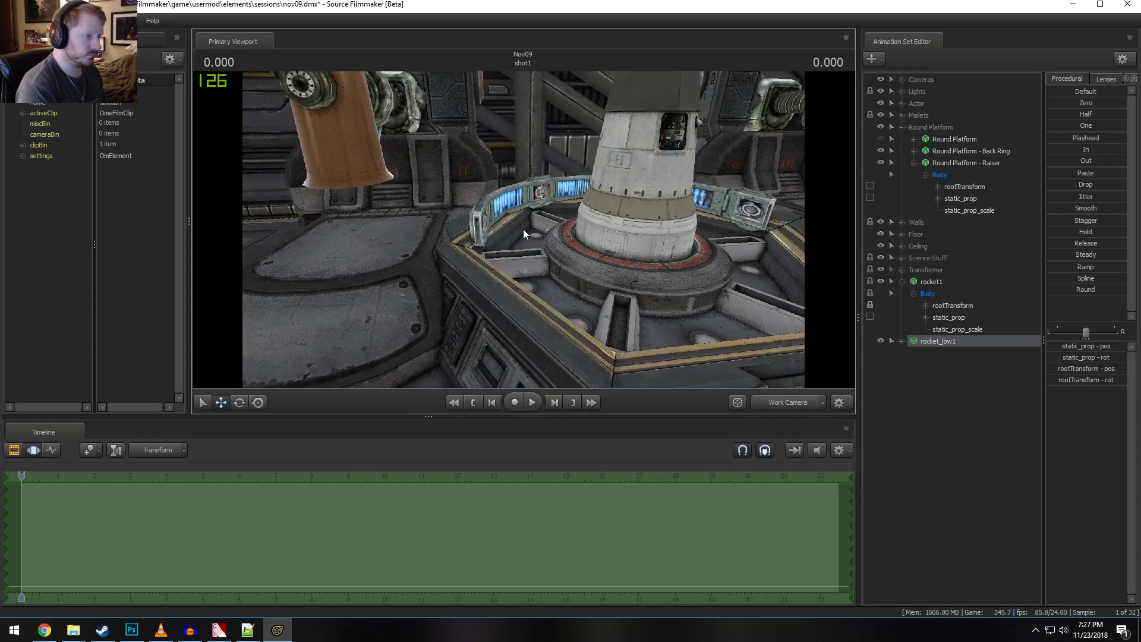
# Unlock the transforms of rocket1 and lock rocket_low1 to rocket1
pyautogui.click(931, 284)
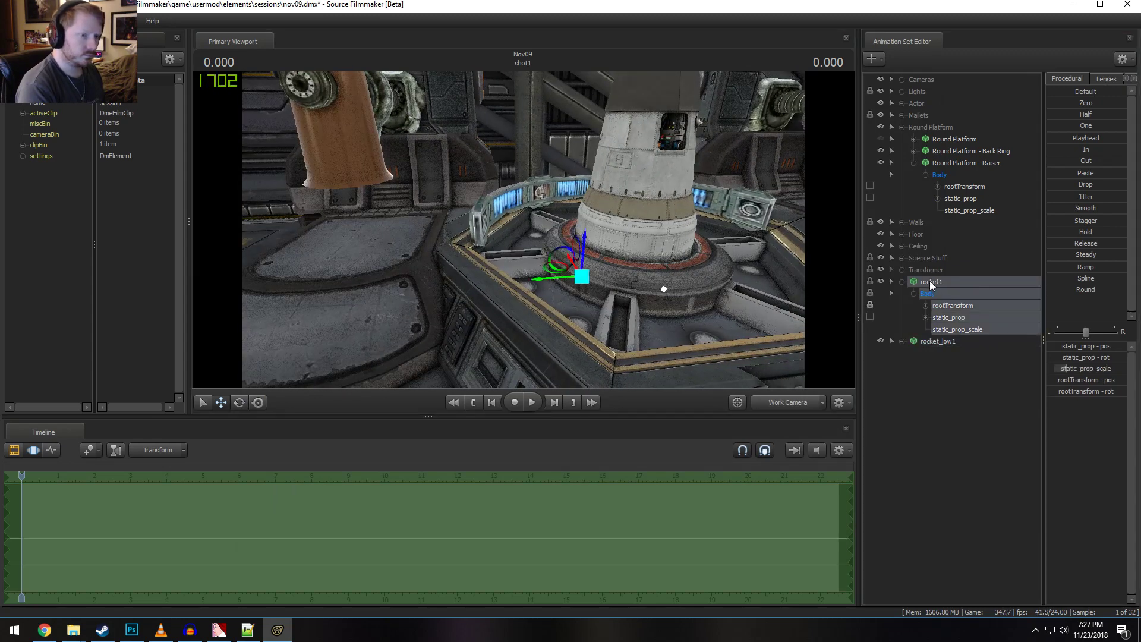
pyautogui.rightClick(931, 285)
pyautogui.click(964, 416)
pyautogui.moveTo(939, 341); pyautogui.dragTo(938, 339)
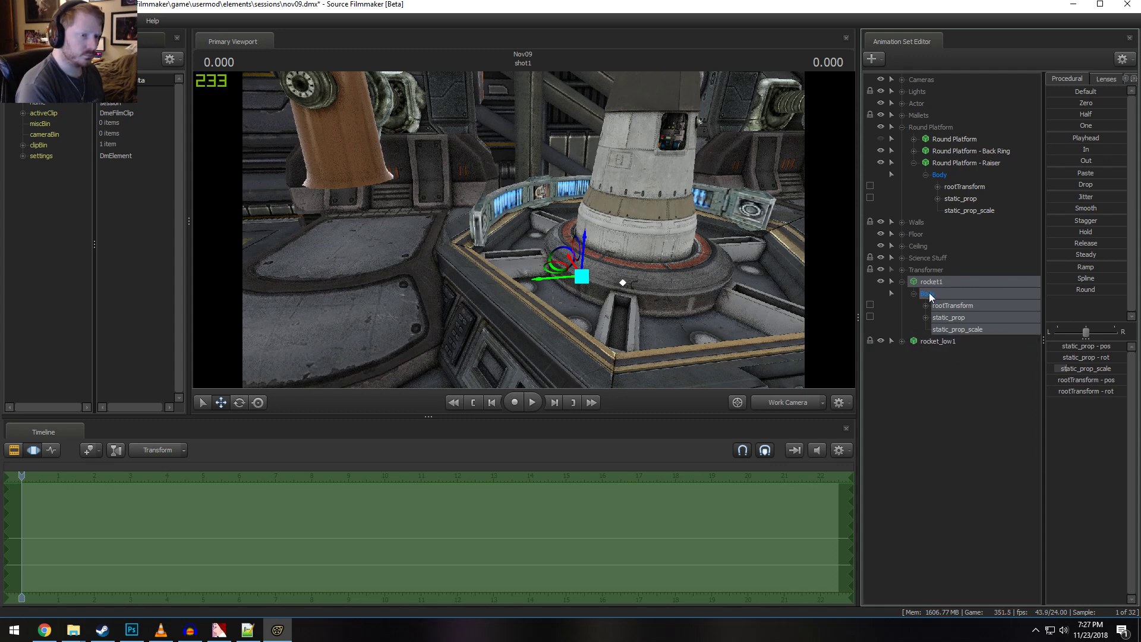
# Try adding a scale control to the rootTransform of rocket_low1 and check which bone carries rocket1's scale control
pyautogui.click(951, 365)
pyautogui.rightClick(960, 369)
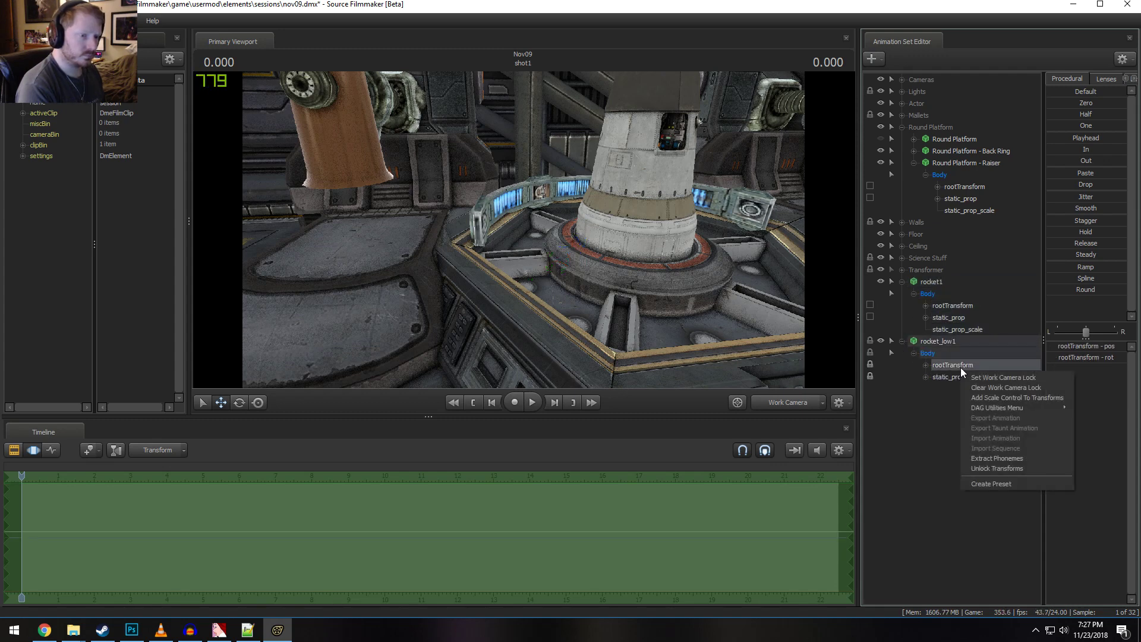
pyautogui.click(995, 397)
pyautogui.click(958, 329)
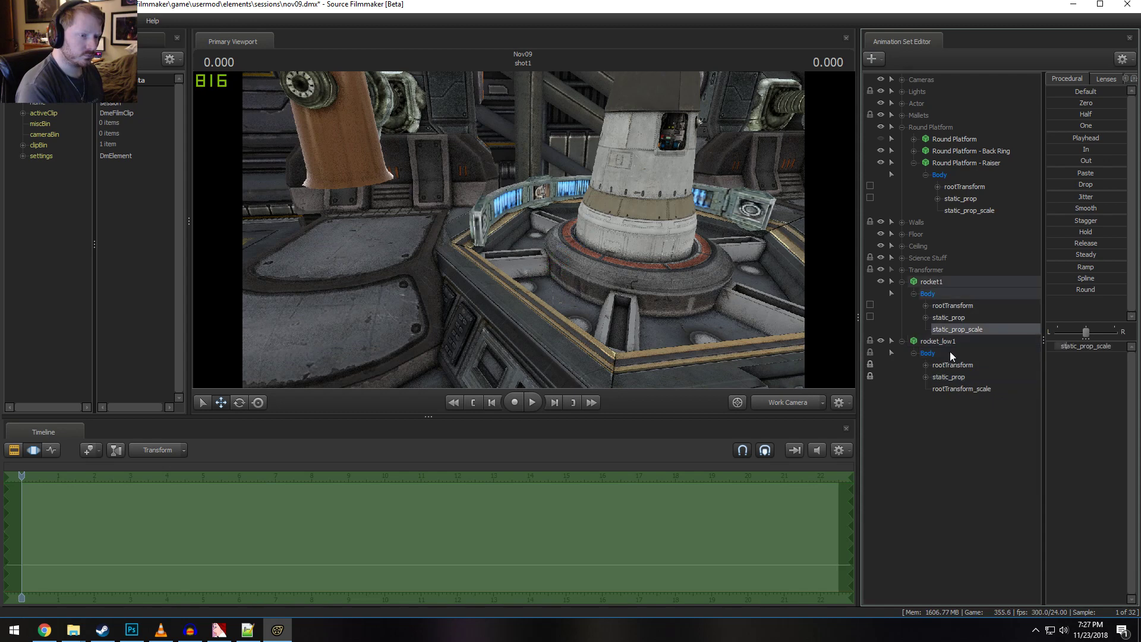
# Add a scale control to the static_prop bone of rocket_low1
pyautogui.click(953, 378)
pyautogui.rightClick(954, 378)
pyautogui.click(977, 401)
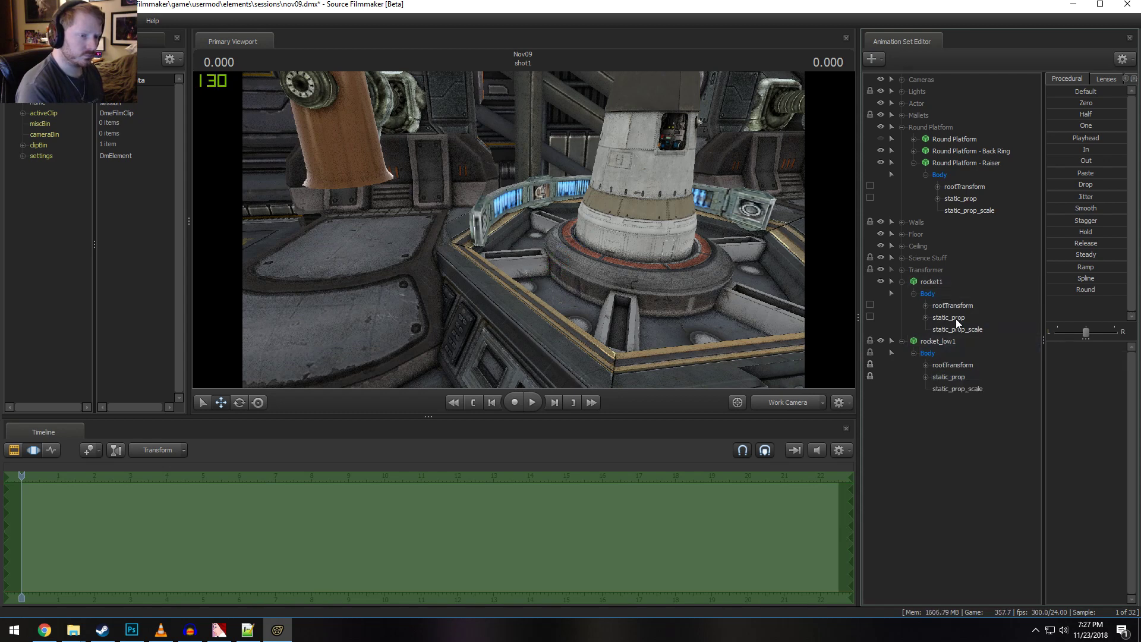
# Remap rocket_low1's static_prop_scale range to a maximum of 1 and match it to rocket1's scale value of 0.251852
pyautogui.click(955, 327)
pyautogui.click(1095, 347)
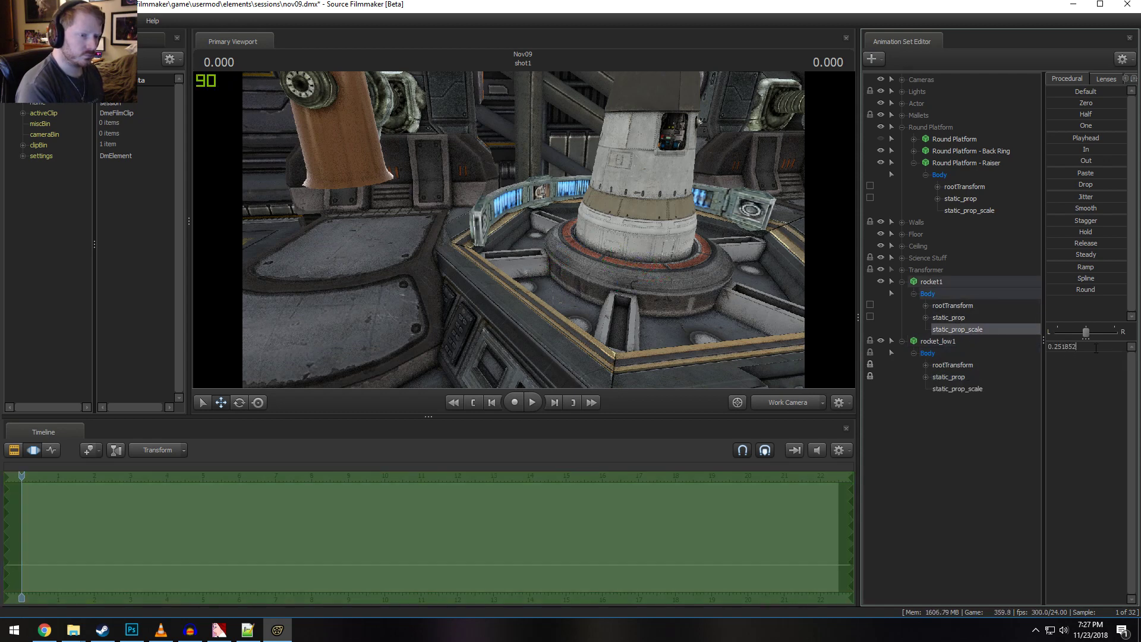
pyautogui.click(949, 389)
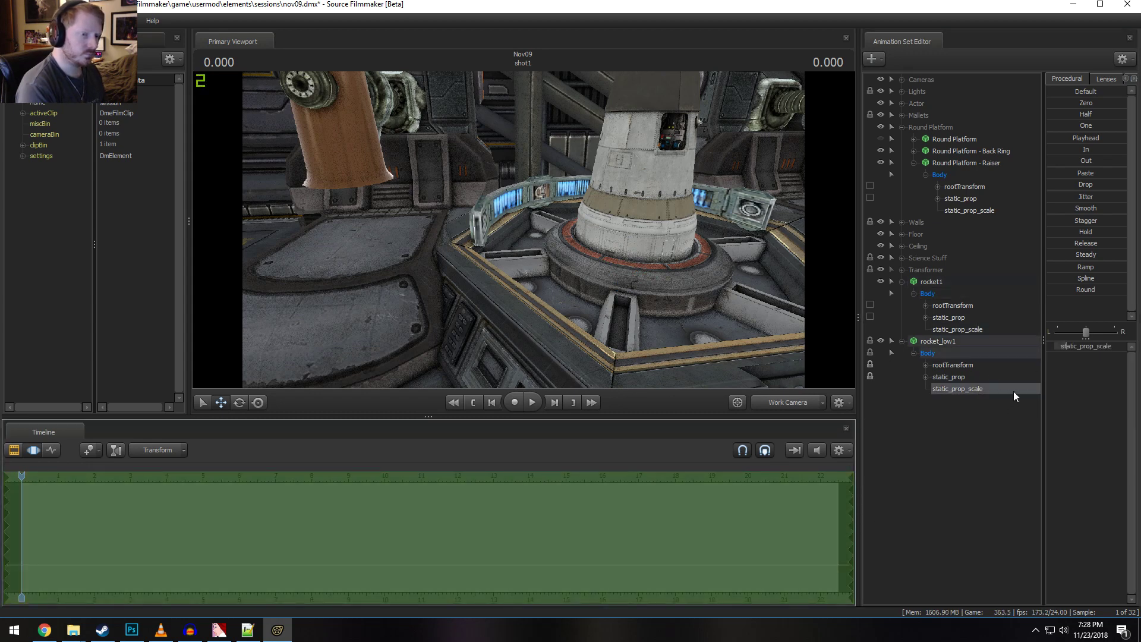
pyautogui.rightClick(1077, 346)
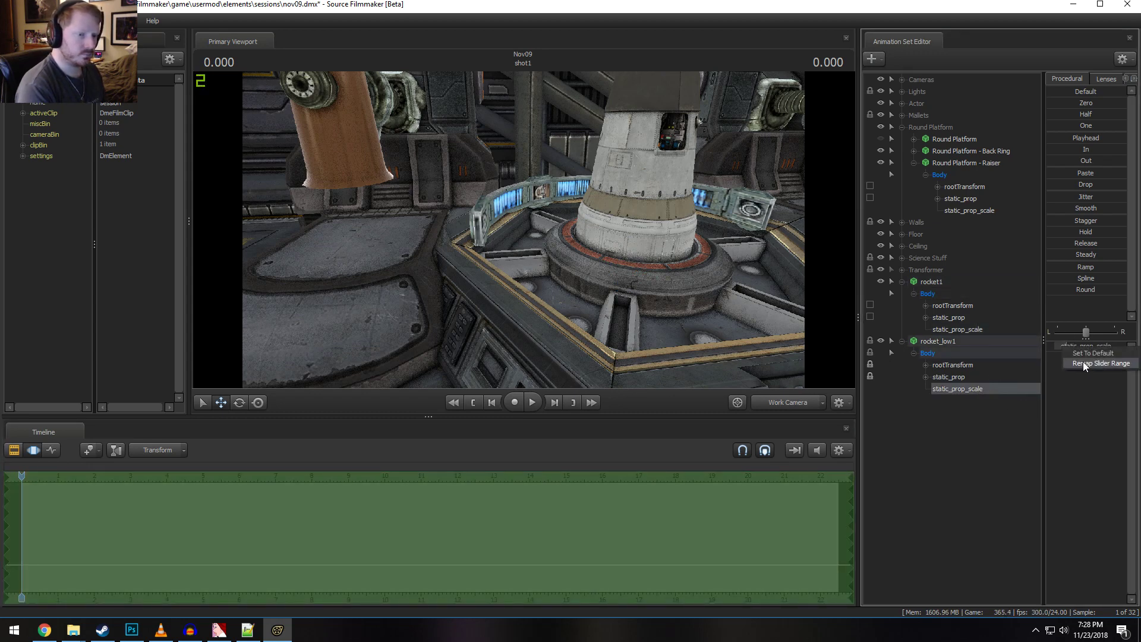
pyautogui.click(1082, 361)
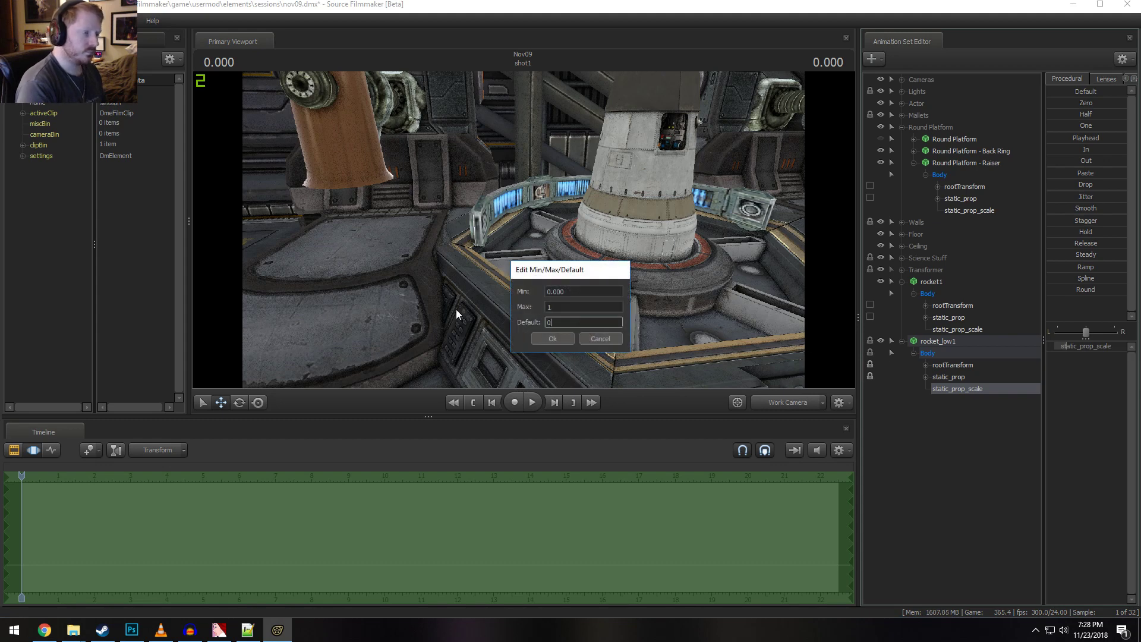
pyautogui.press('Return')
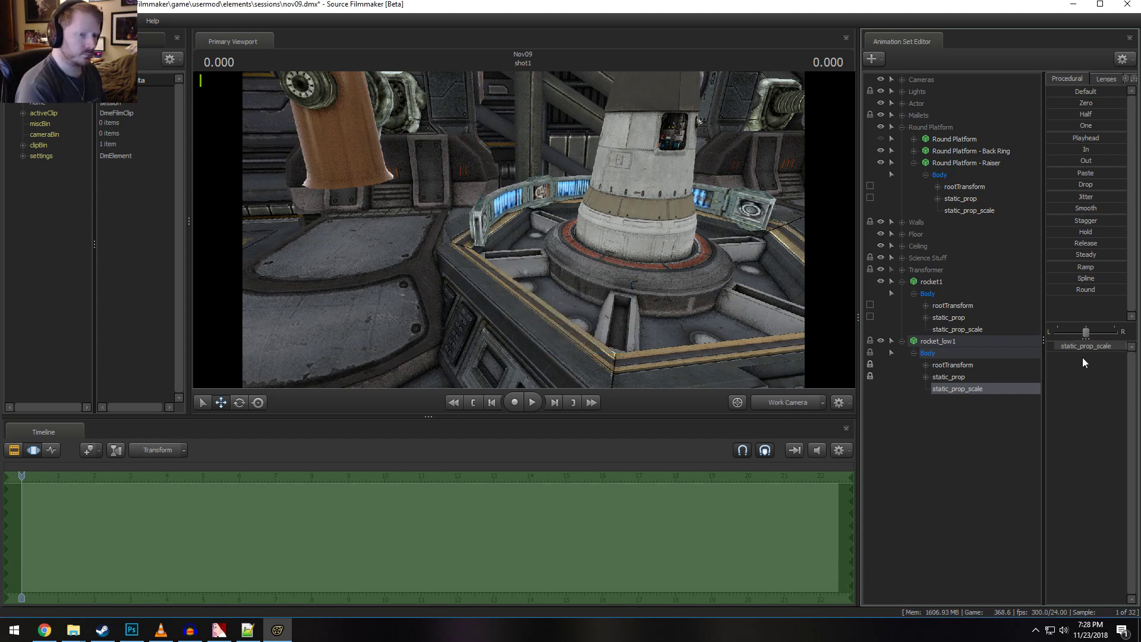
pyautogui.click(1055, 346)
pyautogui.press('Return')
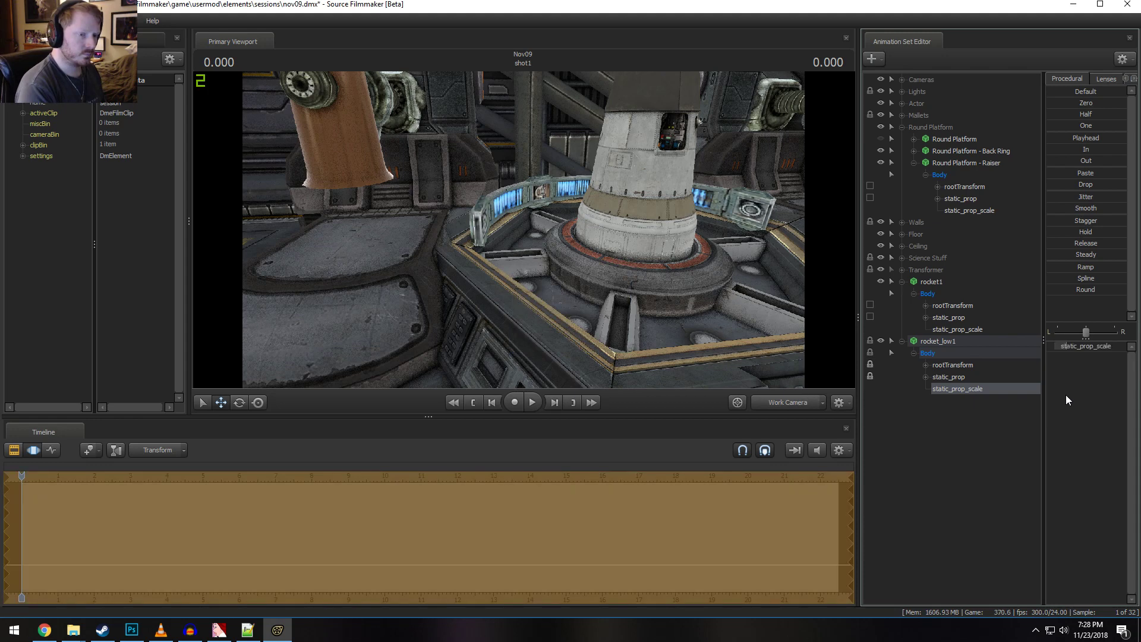
pyautogui.click(810, 537)
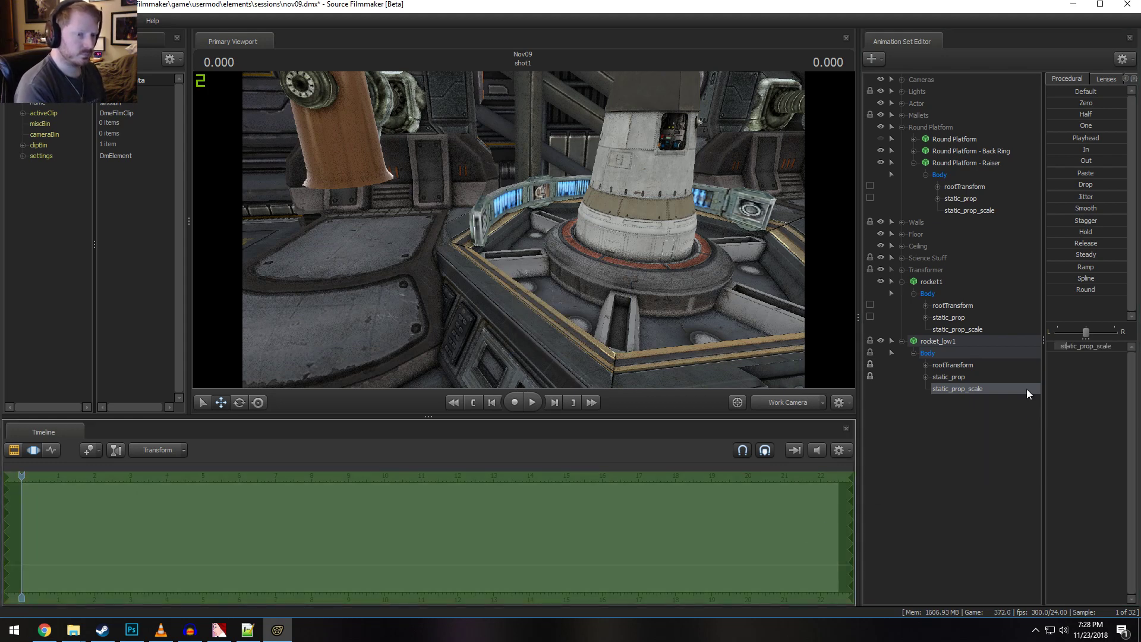
# Zero the rootTransform and static_prop of rocket_low1 against rocket1 and unlock both bones
pyautogui.click(950, 340)
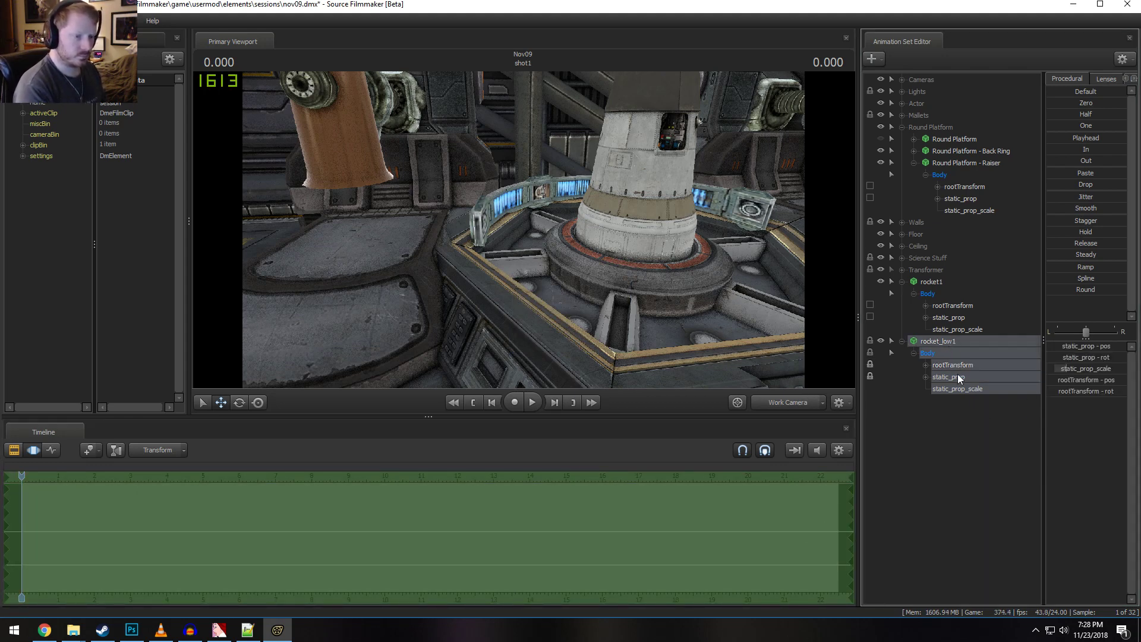
pyautogui.click(956, 366)
pyautogui.click(1076, 102)
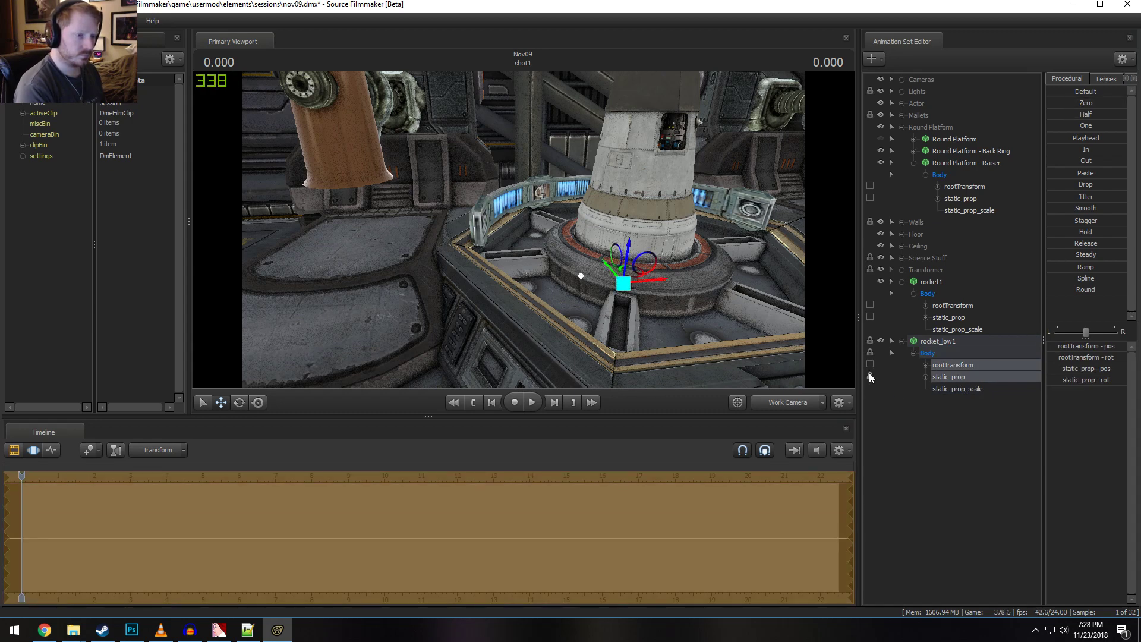
pyautogui.click(869, 373)
pyautogui.press('F2')
pyautogui.press('F3')
# Examine how the two overlapping rockets line up on the raiser from several angles around the platform
pyautogui.moveTo(324, 229); pyautogui.dragTo(380, 149)
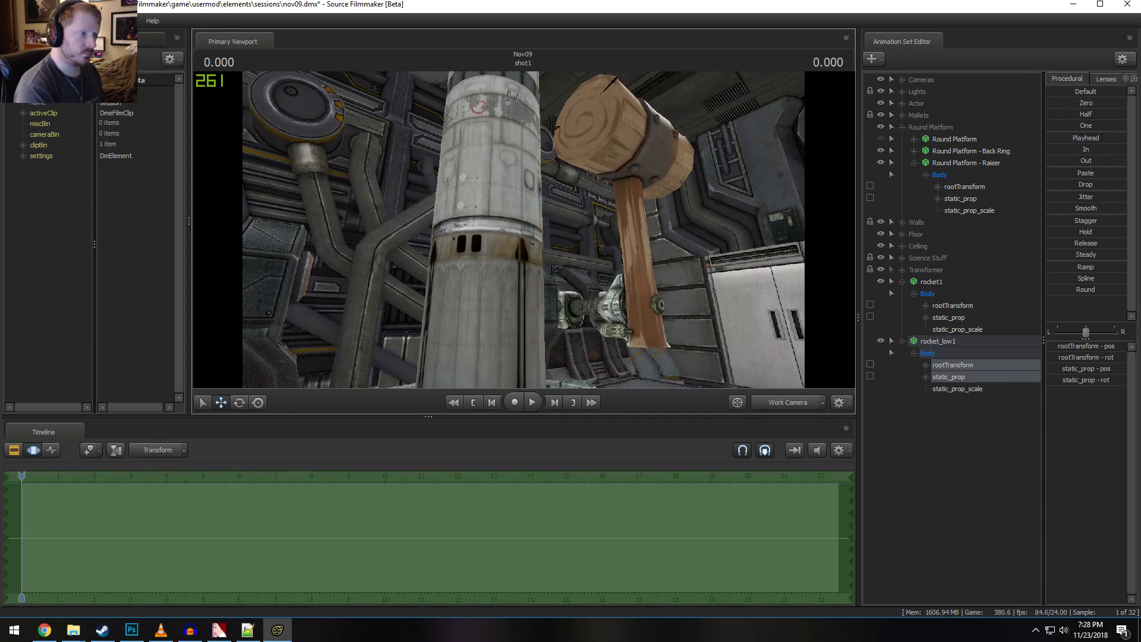
pyautogui.moveTo(601, 168); pyautogui.dragTo(493, 613)
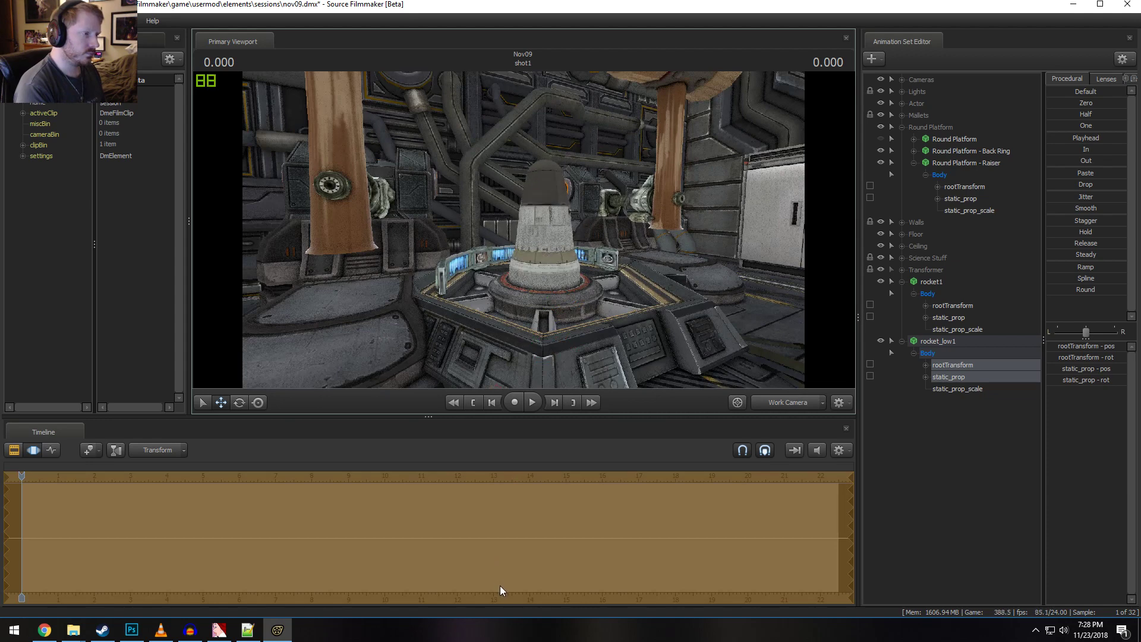
pyautogui.press('w')
pyautogui.press('d')
pyautogui.moveTo(527, 303); pyautogui.dragTo(439, 306)
pyautogui.press('s')
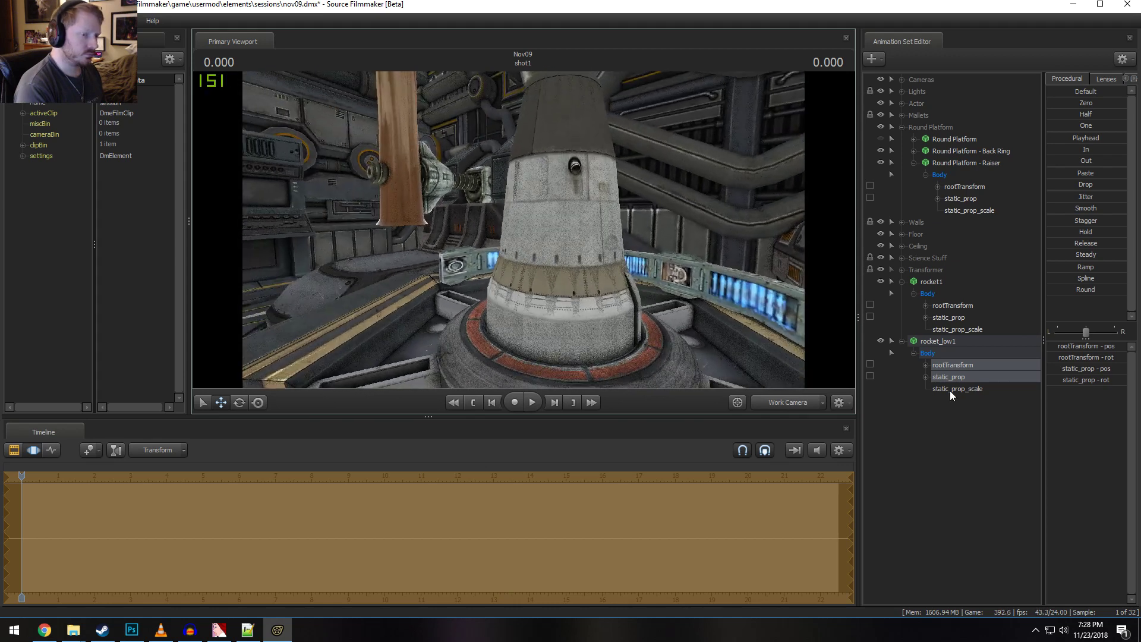
pyautogui.press('s')
pyautogui.moveTo(796, 309); pyautogui.dragTo(850, 377)
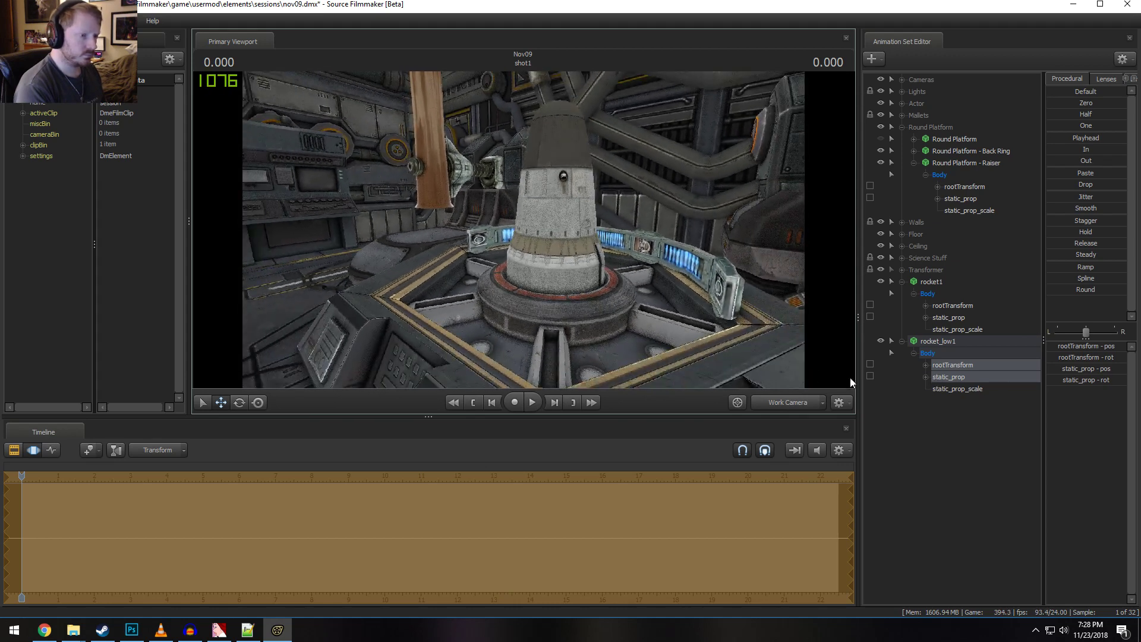
# Toggle the visibility of rocket_low1 to compare it with rocket1 on the raiser, finishing with rocket_low1 hidden
pyautogui.click(881, 341)
pyautogui.click(881, 341)
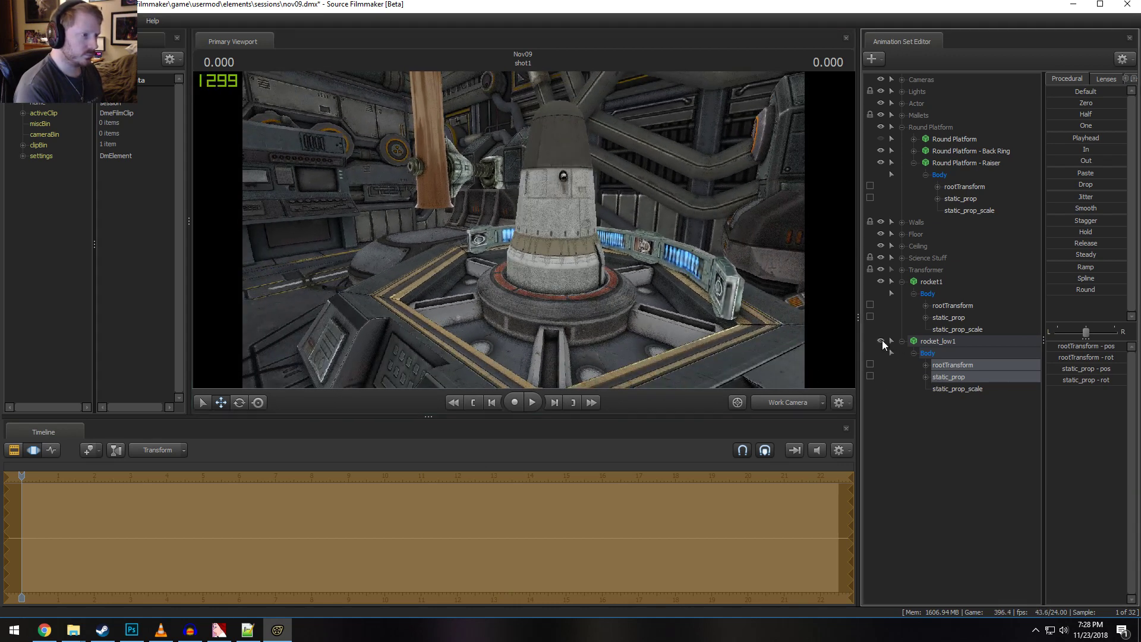
pyautogui.click(882, 340)
pyautogui.click(882, 341)
pyautogui.click(882, 340)
pyautogui.moveTo(664, 269)
pyautogui.mouseDown()
pyautogui.moveTo(523, 232)
pyautogui.moveTo(674, 290)
pyautogui.mouseUp()
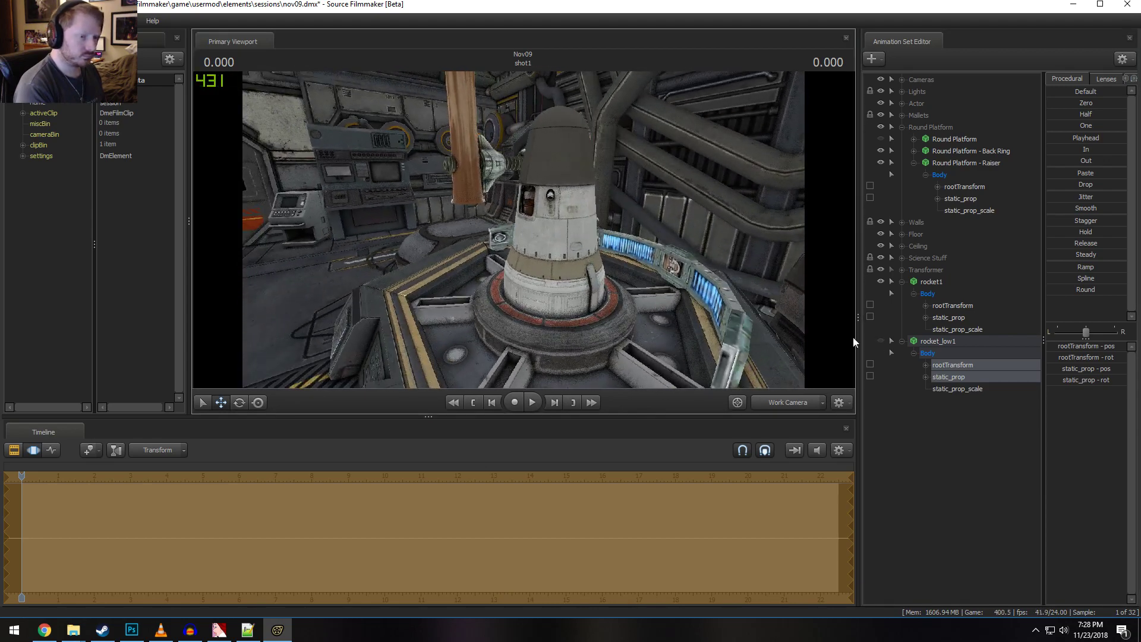
# Select rocket1 and rocket_low1 together and examine the rocket on the raiser from several angles
pyautogui.click(939, 283)
pyautogui.keyDown('ctrl'); pyautogui.click(939, 343); pyautogui.keyUp('ctrl')
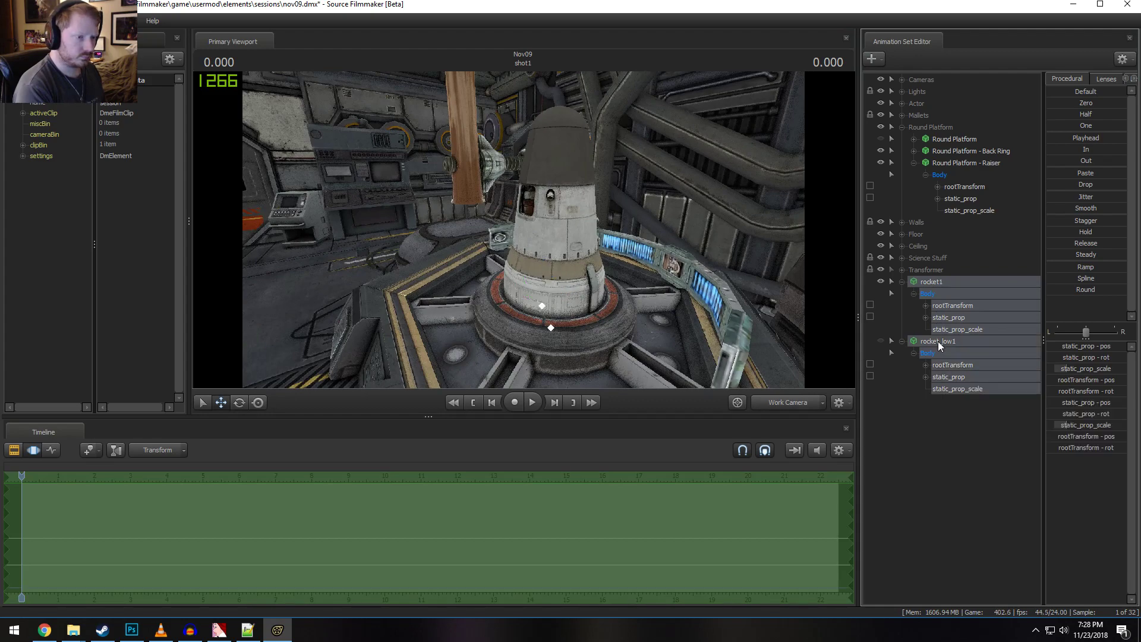
pyautogui.moveTo(572, 260); pyautogui.dragTo(984, 265)
pyautogui.click(934, 293)
pyautogui.moveTo(535, 202); pyautogui.dragTo(544, 240)
pyautogui.moveTo(394, 209); pyautogui.dragTo(530, 234)
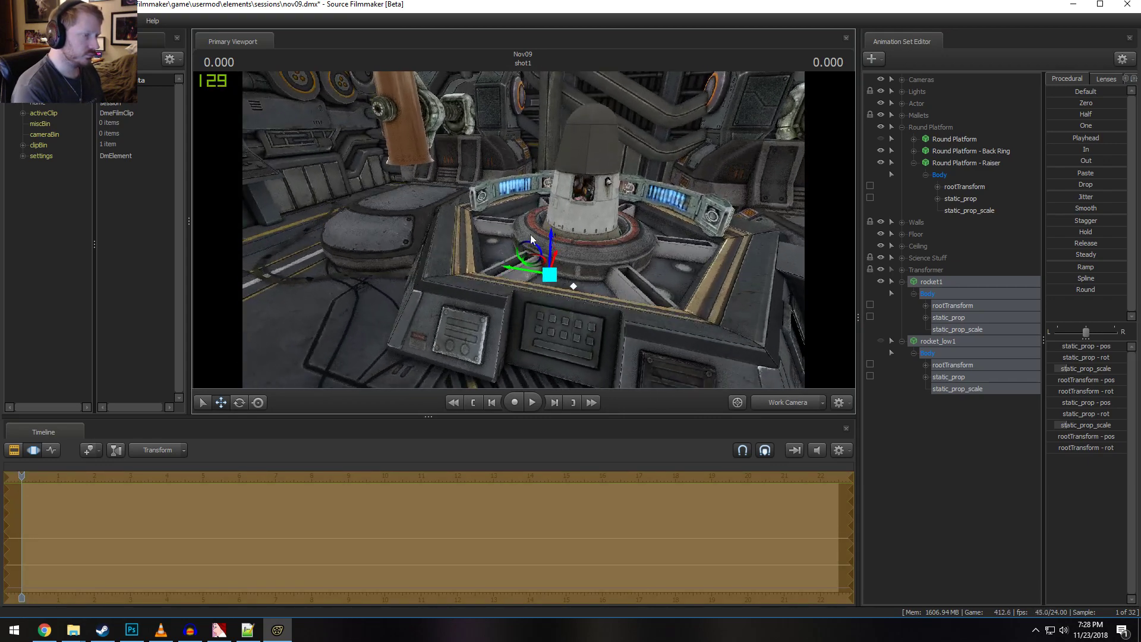
pyautogui.moveTo(731, 280); pyautogui.dragTo(691, 200)
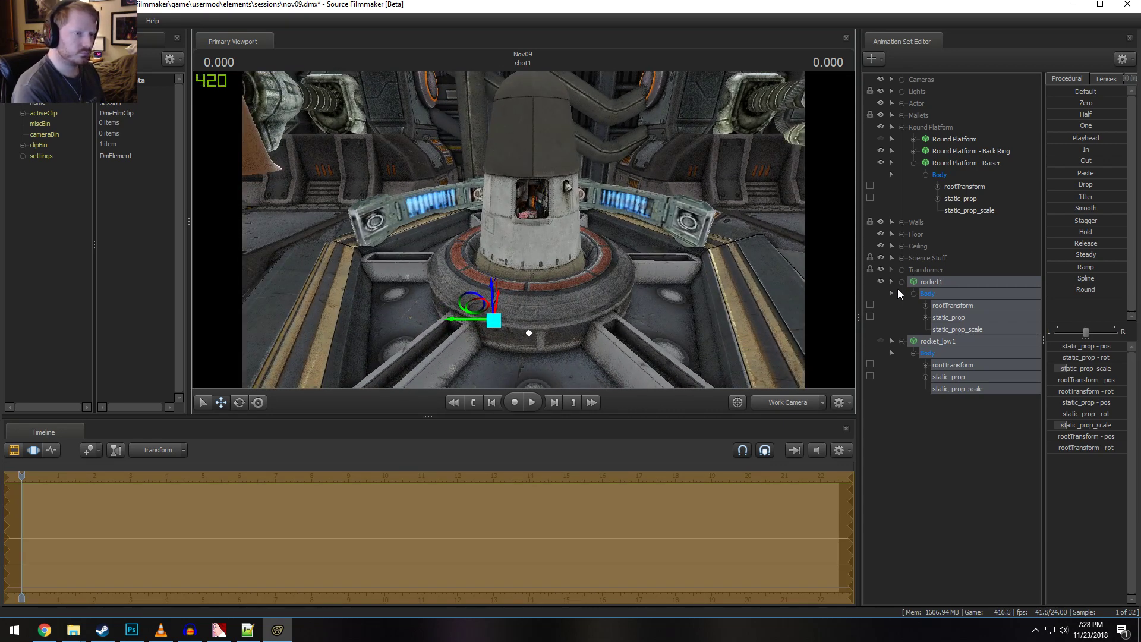
# Hide rocket1, collapse both rocket animation sets, and show and select the Round Platform
pyautogui.click(881, 281)
pyautogui.click(902, 340)
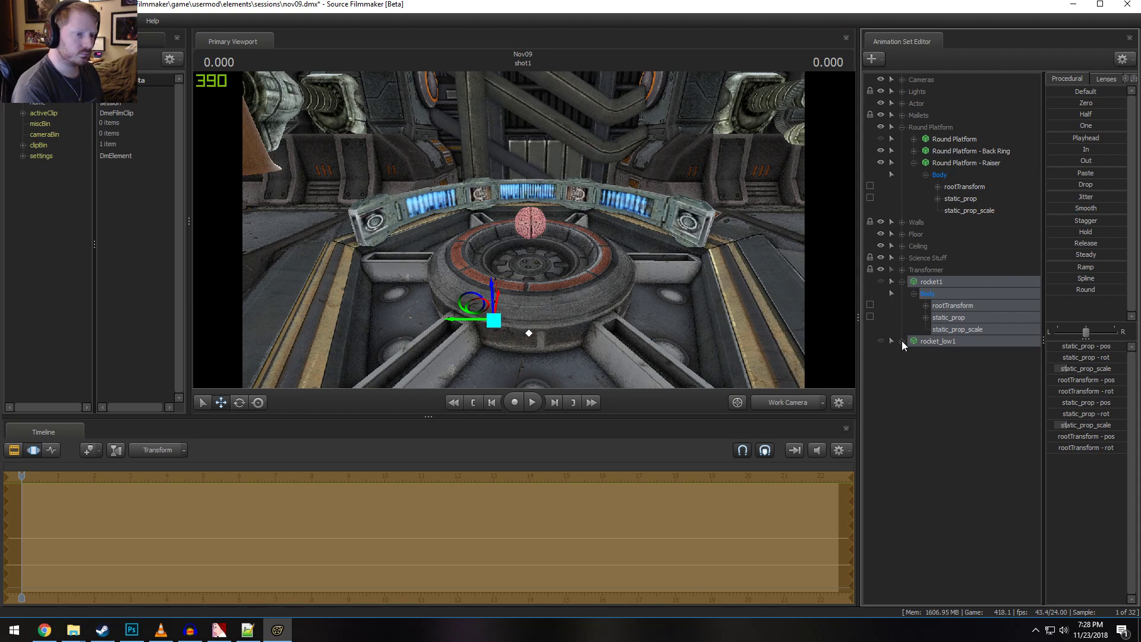
pyautogui.click(902, 282)
pyautogui.click(945, 139)
pyautogui.press('f')
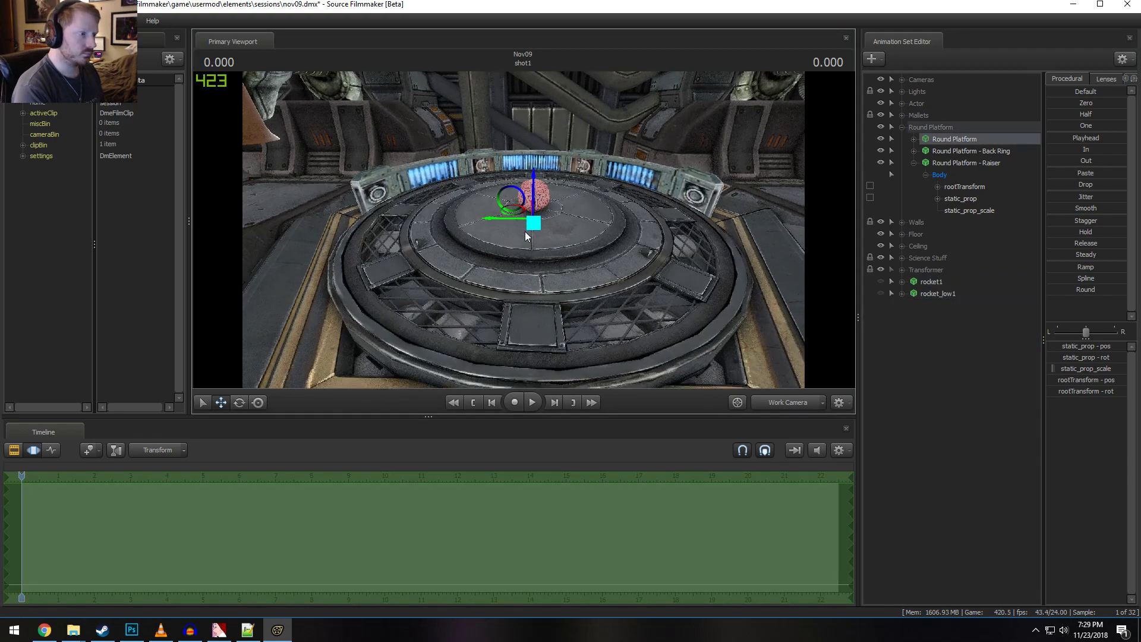
# Try to move the Round Platform vertically beneath the brain
pyautogui.moveTo(533, 183); pyautogui.dragTo(567, 220)
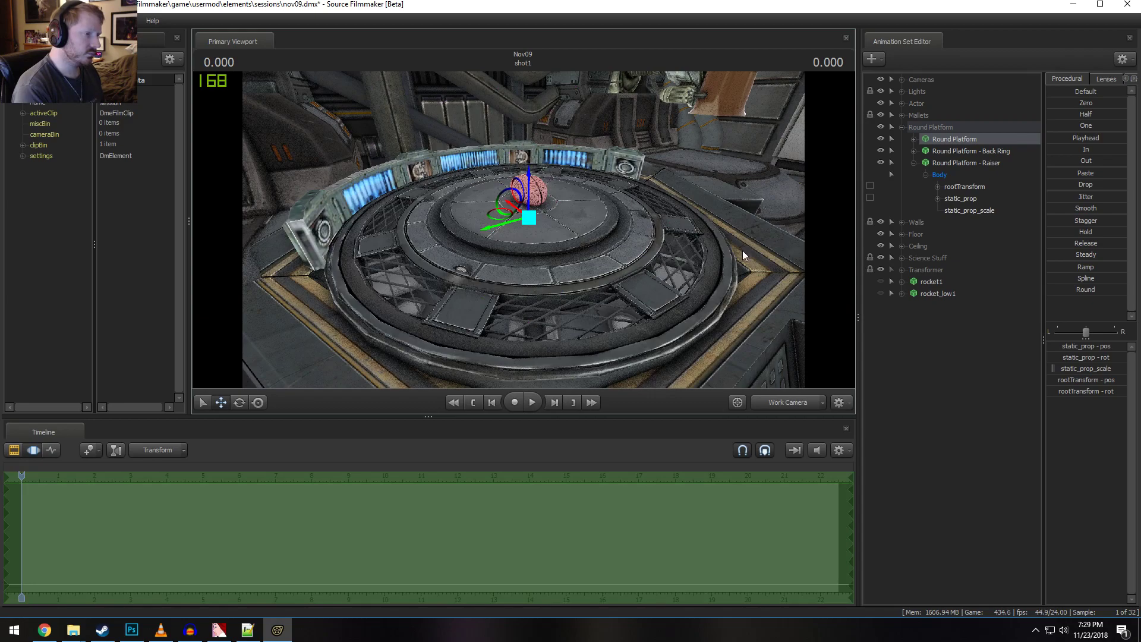
pyautogui.moveTo(621, 227); pyautogui.dragTo(497, 232)
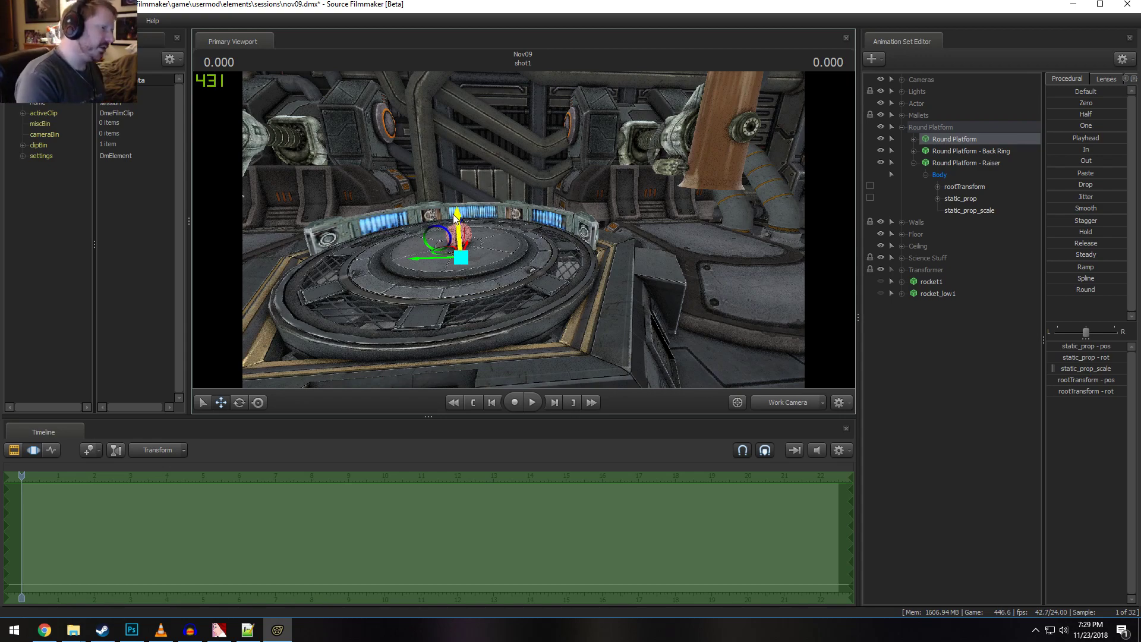
pyautogui.moveTo(458, 218); pyautogui.dragTo(473, 252)
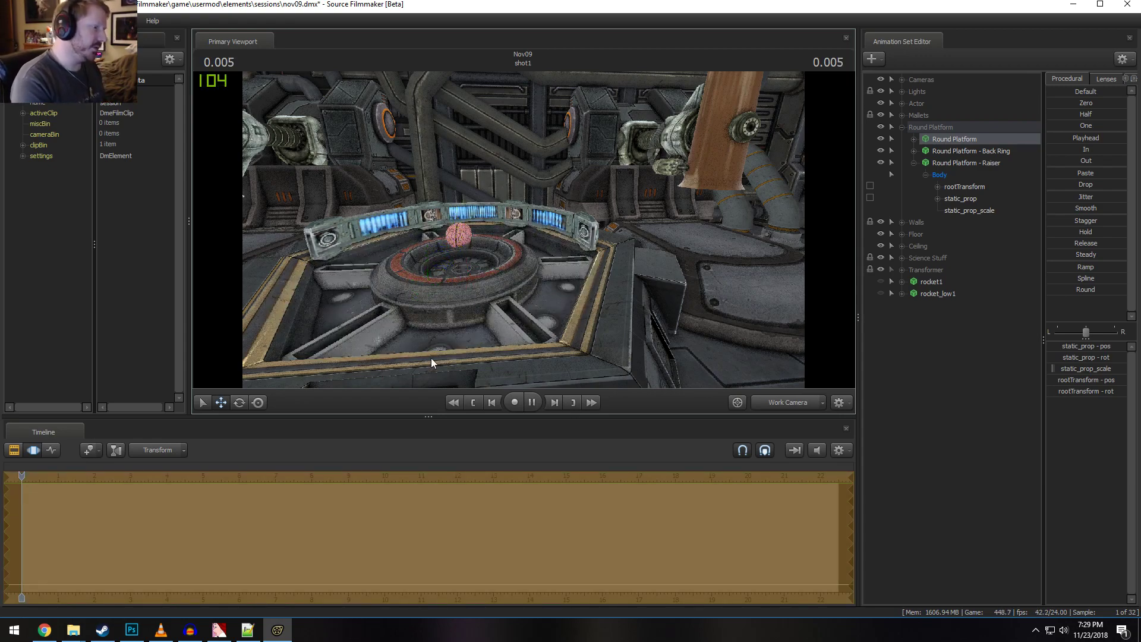
# Pause the playback and undo the recent changes to bring rocket1 back and hide the Round Platform
pyautogui.press('space')
pyautogui.moveTo(432, 362); pyautogui.dragTo(380, 404)
pyautogui.press('w')
pyautogui.moveTo(523, 230)
pyautogui.mouseDown()
pyautogui.moveTo(541, 224)
pyautogui.moveTo(524, 234)
pyautogui.mouseUp()
pyautogui.press('s')
pyautogui.hotkey('ctrl', 'z')
pyautogui.hotkey('ctrl', 'y')
pyautogui.press('s')
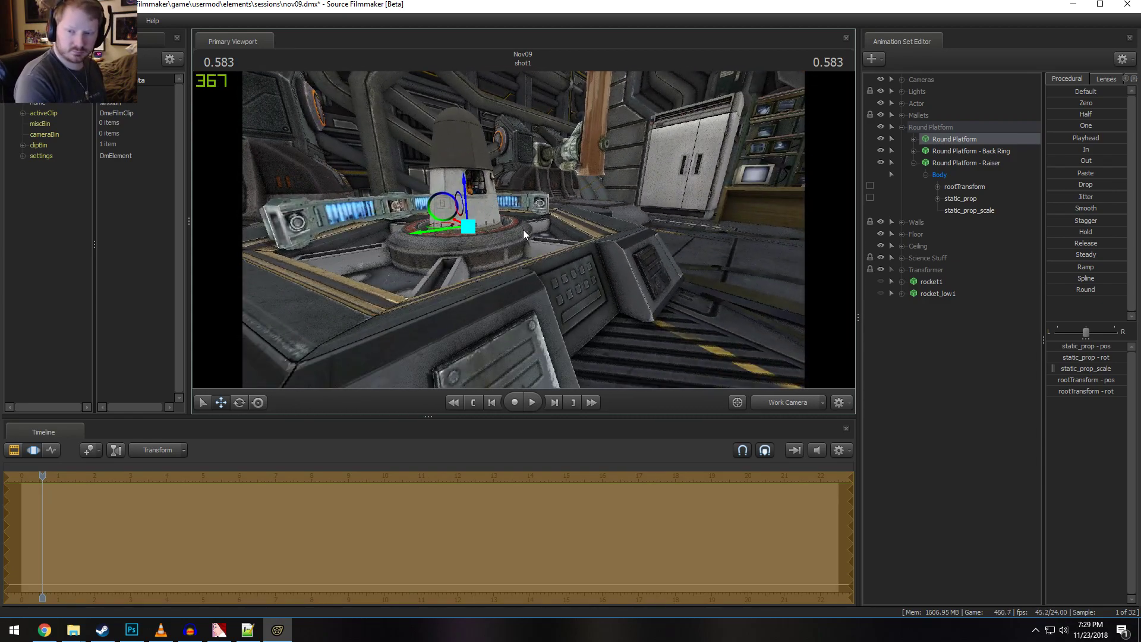
# Select rocket1 and inspect its opening and the brain inside it from close up
pyautogui.moveTo(596, 240); pyautogui.dragTo(588, 240)
pyautogui.press('w')
pyautogui.press('d')
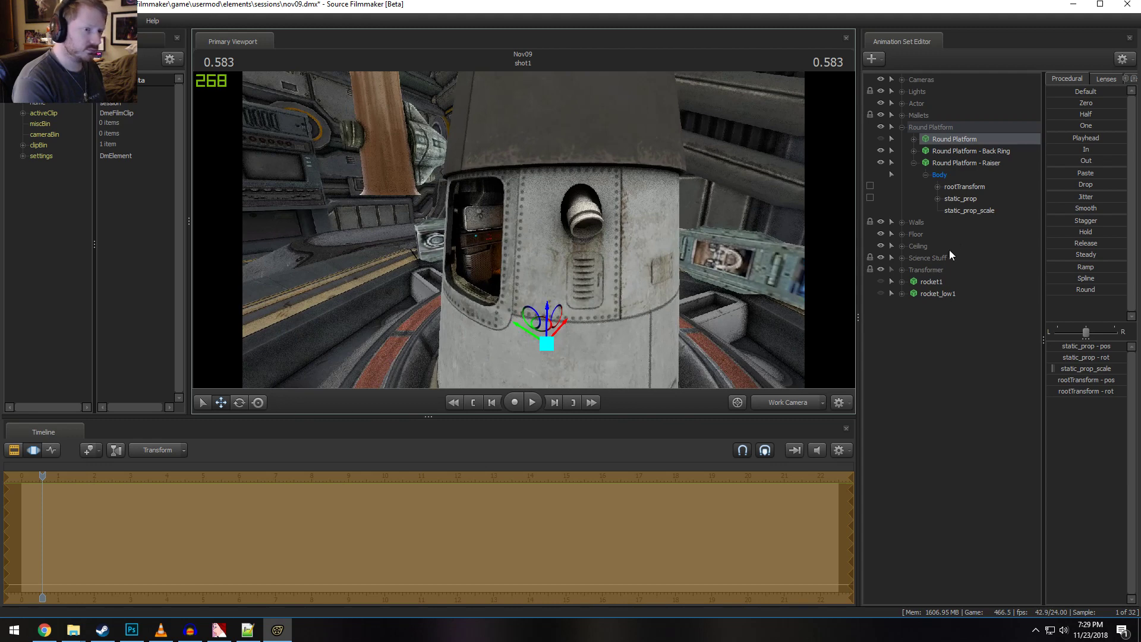
pyautogui.click(963, 163)
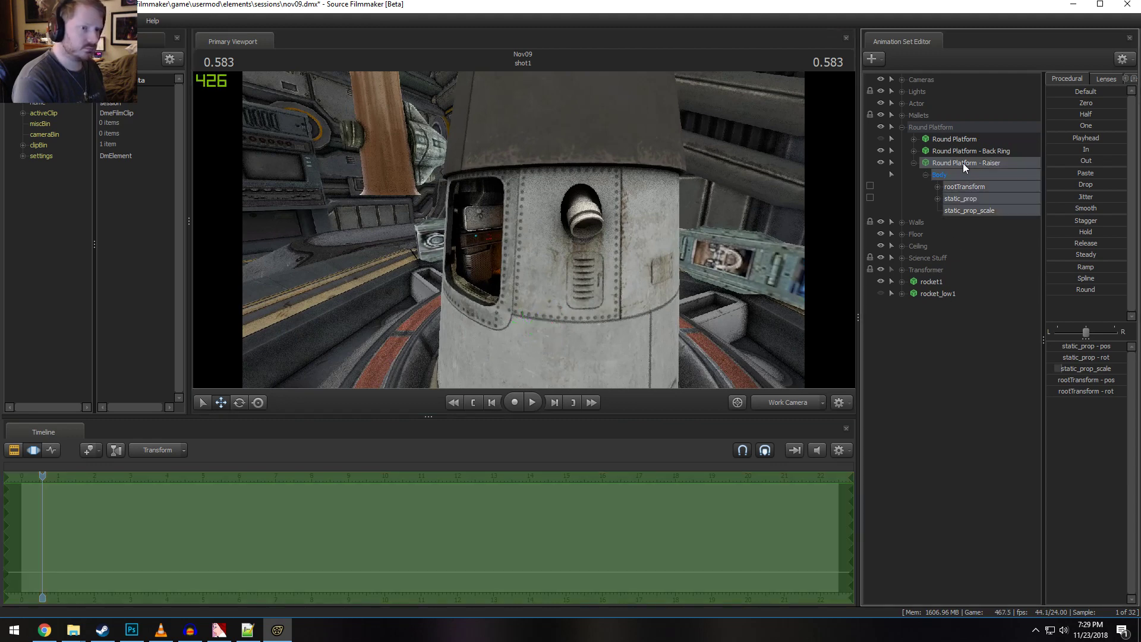
pyautogui.click(922, 284)
pyautogui.moveTo(832, 290); pyautogui.dragTo(833, 290)
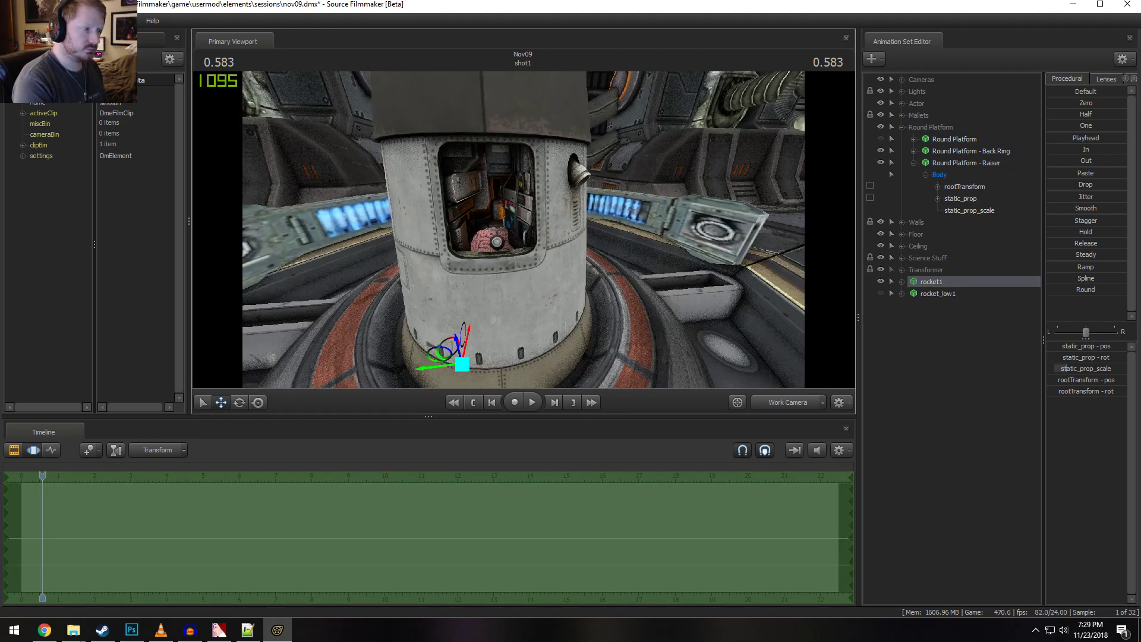
pyautogui.press('s')
pyautogui.moveTo(523, 229); pyautogui.dragTo(523, 230)
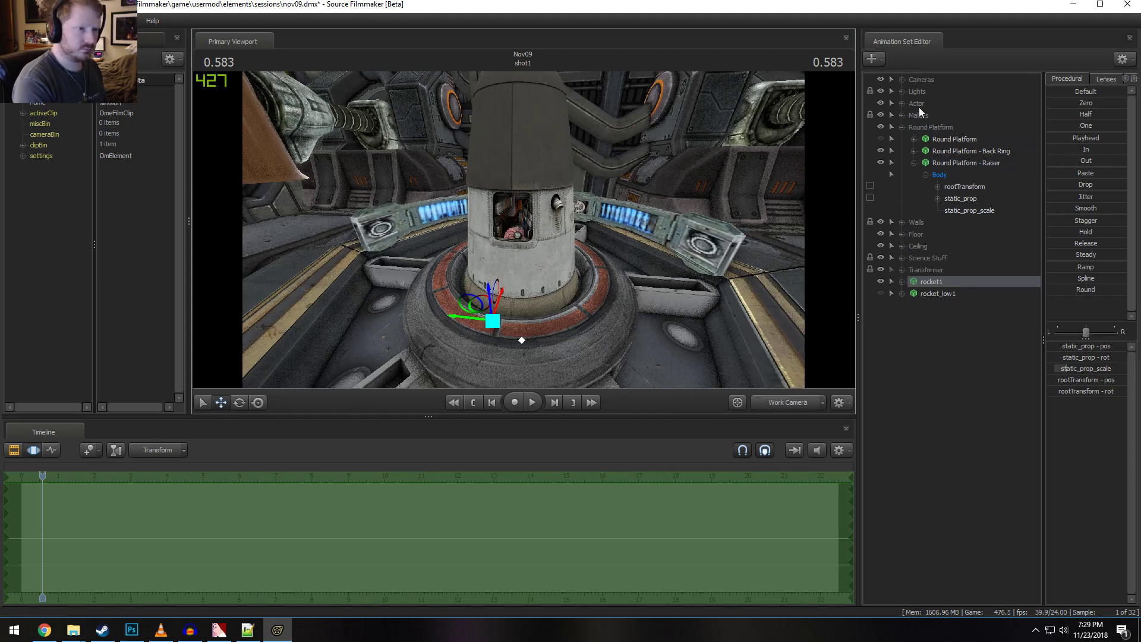
# Expand the Actor group, select Brain, and try raising it to the middle of the rocket's opening
pyautogui.click(901, 103)
pyautogui.click(939, 151)
pyautogui.moveTo(534, 249); pyautogui.dragTo(537, 195)
pyautogui.keyDown('alt'); pyautogui.moveTo(537, 195); pyautogui.dragTo(523, 228); pyautogui.keyUp('alt')
pyautogui.press('w')
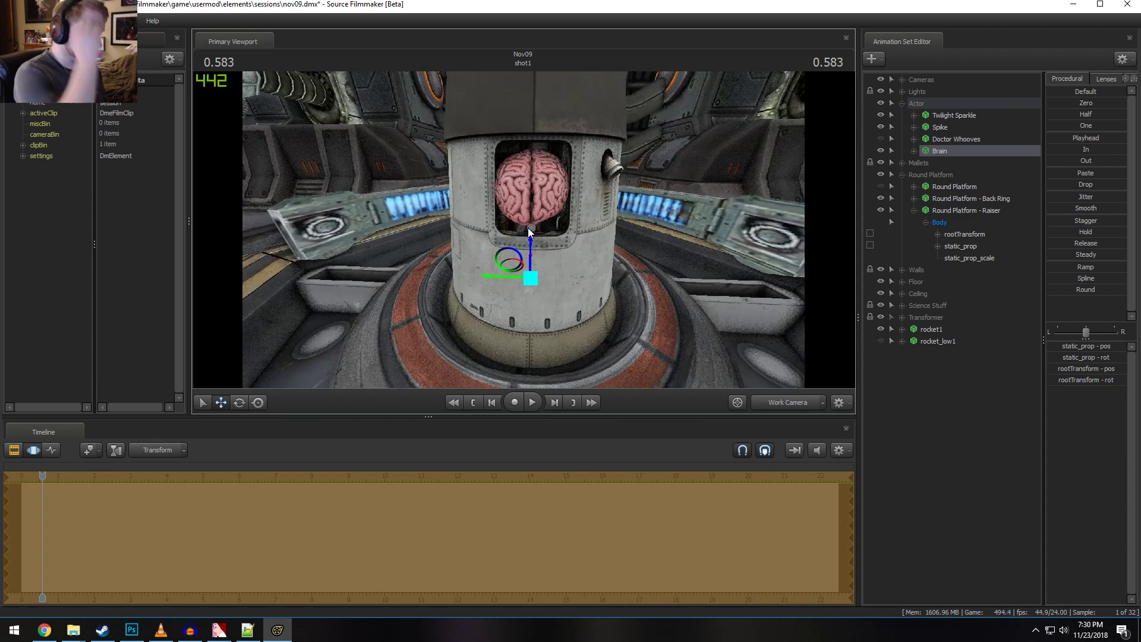
# Try rotating the Brain inside the rocket, then revert its transform changes
pyautogui.press('e')
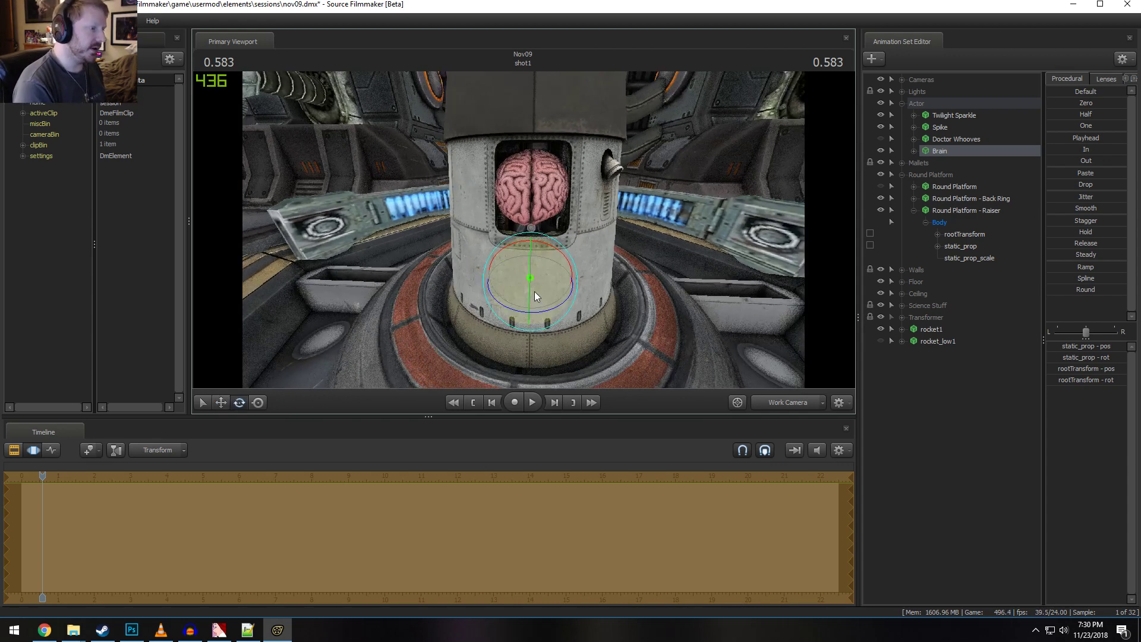
pyautogui.moveTo(534, 291); pyautogui.dragTo(528, 321)
pyautogui.press('w')
pyautogui.keyDown('alt'); pyautogui.moveTo(528, 321); pyautogui.dragTo(541, 277); pyautogui.keyUp('alt')
pyautogui.press('e')
pyautogui.moveTo(510, 320); pyautogui.dragTo(542, 220)
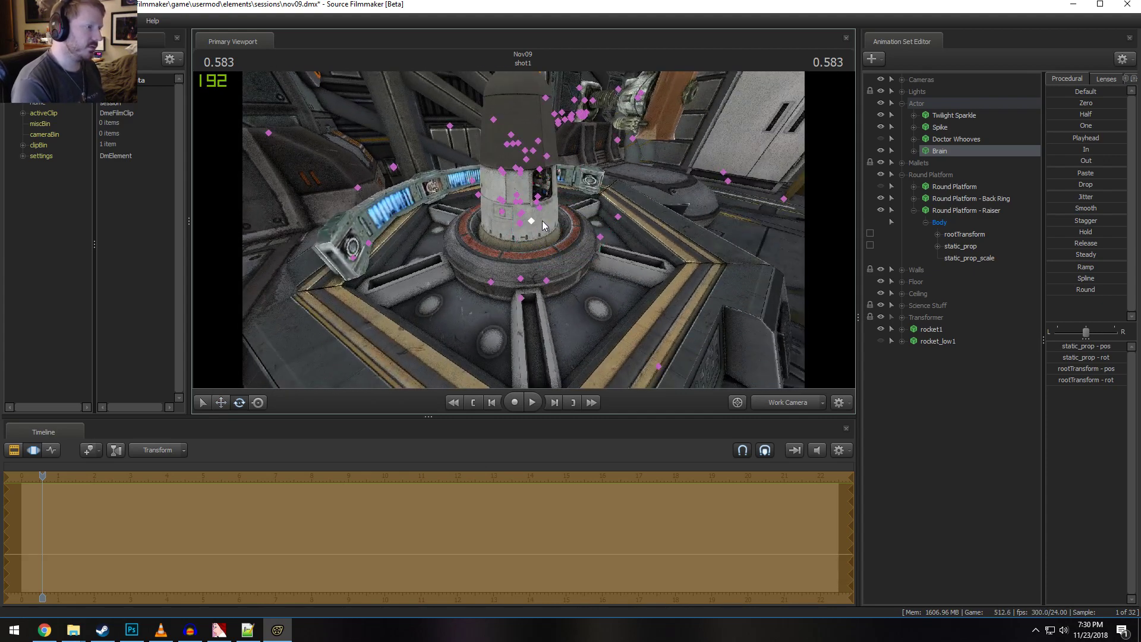
pyautogui.keyDown('alt'); pyautogui.moveTo(542, 219); pyautogui.dragTo(722, 284); pyautogui.keyUp('alt')
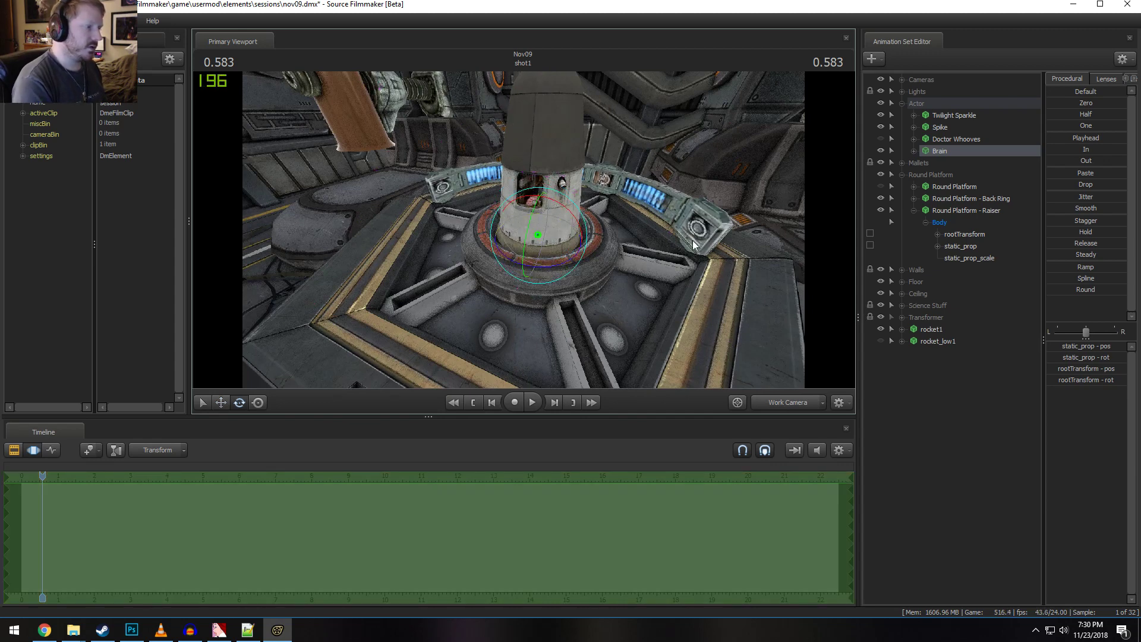
# Rename the rocket1 animation set to "Rocket (with opening)"
pyautogui.rightClick(926, 330)
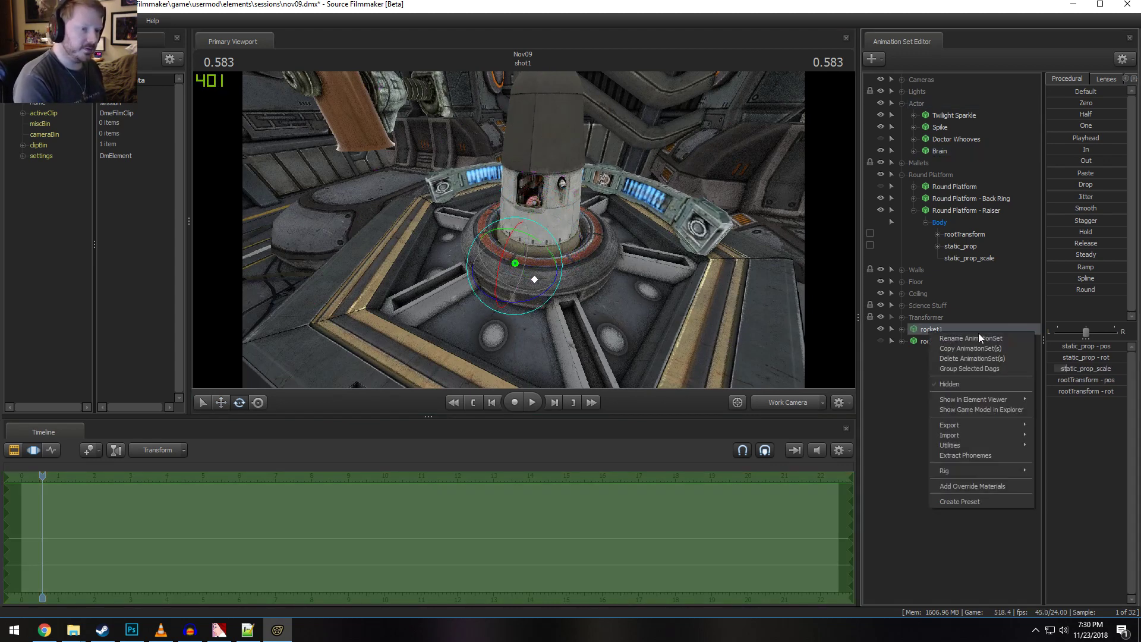
pyautogui.click(989, 338)
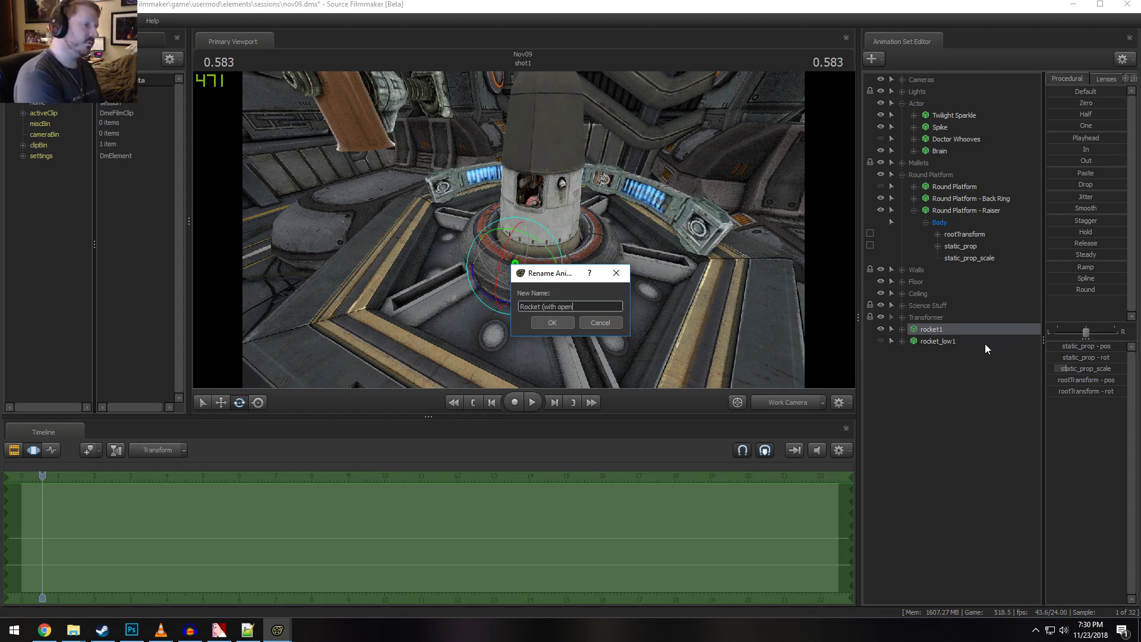
pyautogui.write(')')
pyautogui.press('Return')
# Rename the rocket_low1 animation set to "Rocket (Full)"
pyautogui.rightClick(986, 344)
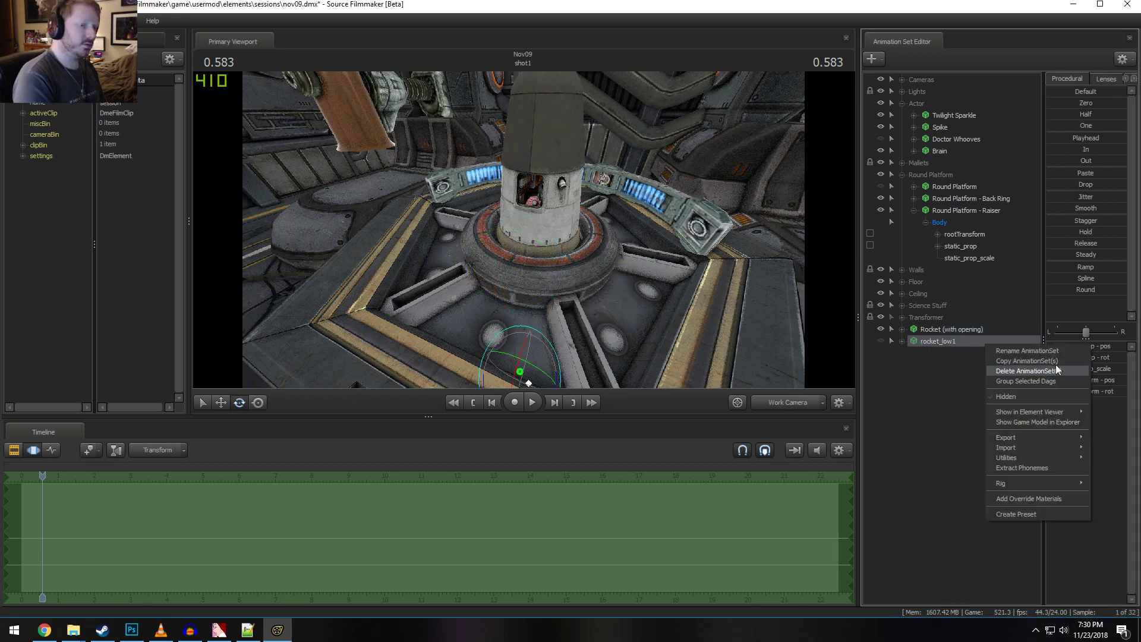
pyautogui.click(1033, 351)
pyautogui.write('Rocke')
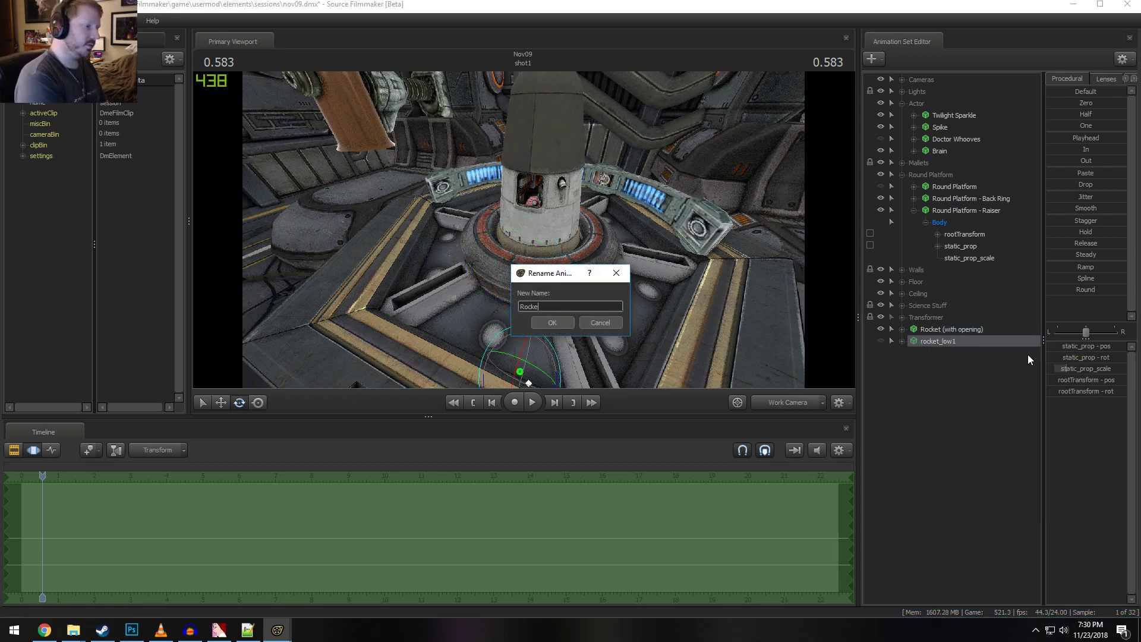
pyautogui.write('t (Full)(')
pyautogui.press('Return')
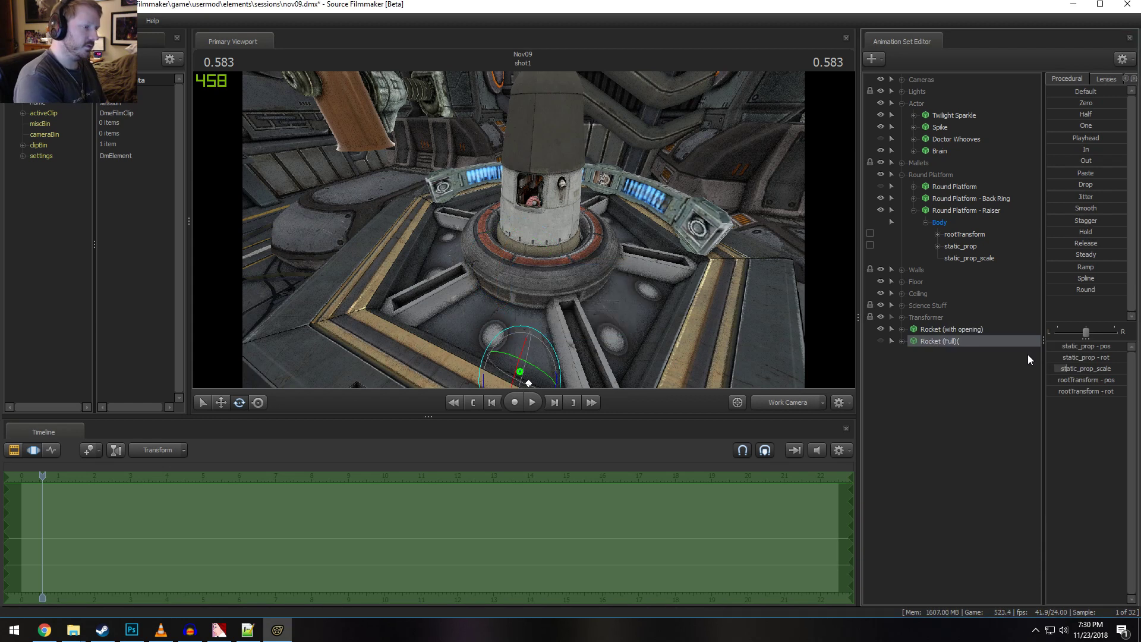
pyautogui.rightClick(977, 345)
pyautogui.click(997, 351)
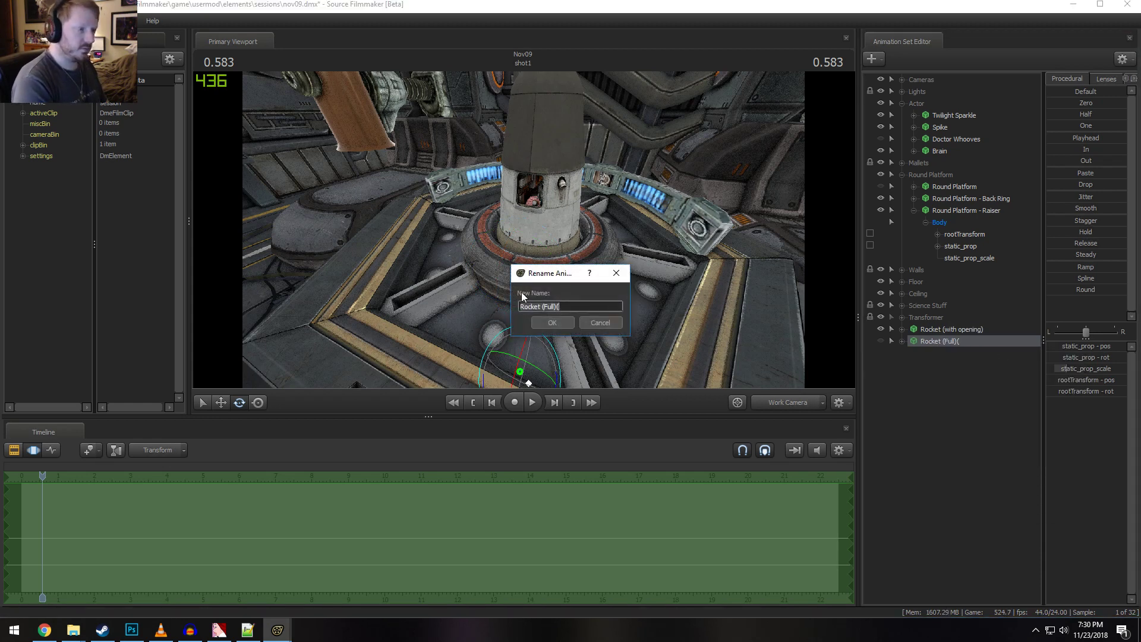
pyautogui.press('BackSpace')
pyautogui.click(558, 323)
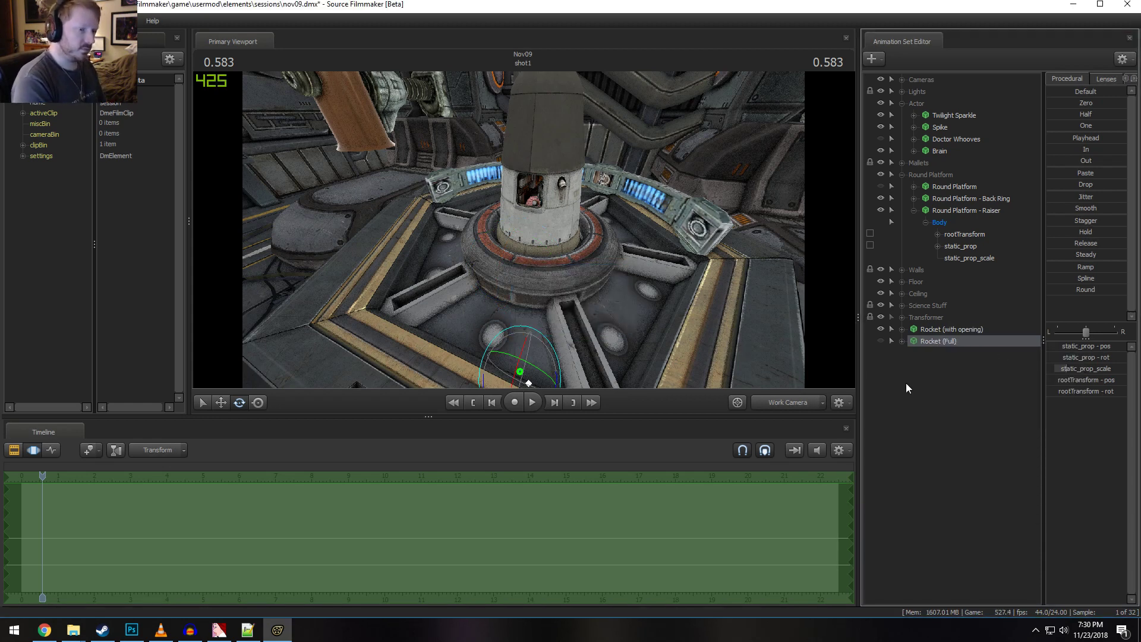
# Hide Rocket (with opening) and show the Round Platform, checking the brain on it from several angles
pyautogui.moveTo(618, 322); pyautogui.dragTo(618, 322)
pyautogui.click(882, 329)
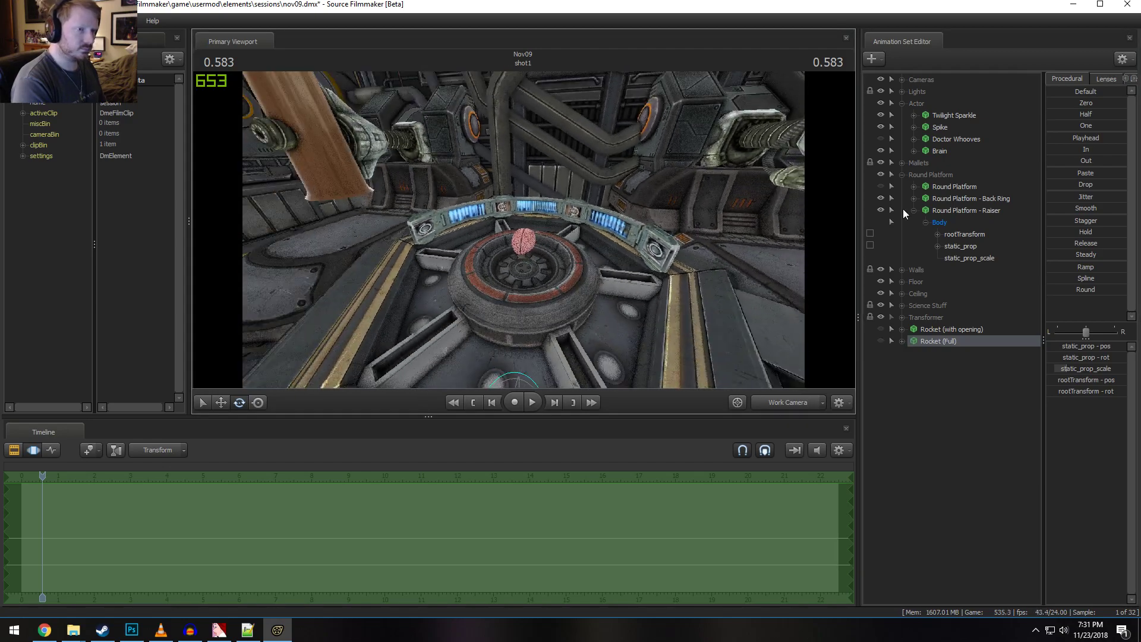
pyautogui.click(880, 186)
pyautogui.moveTo(766, 219); pyautogui.dragTo(765, 219)
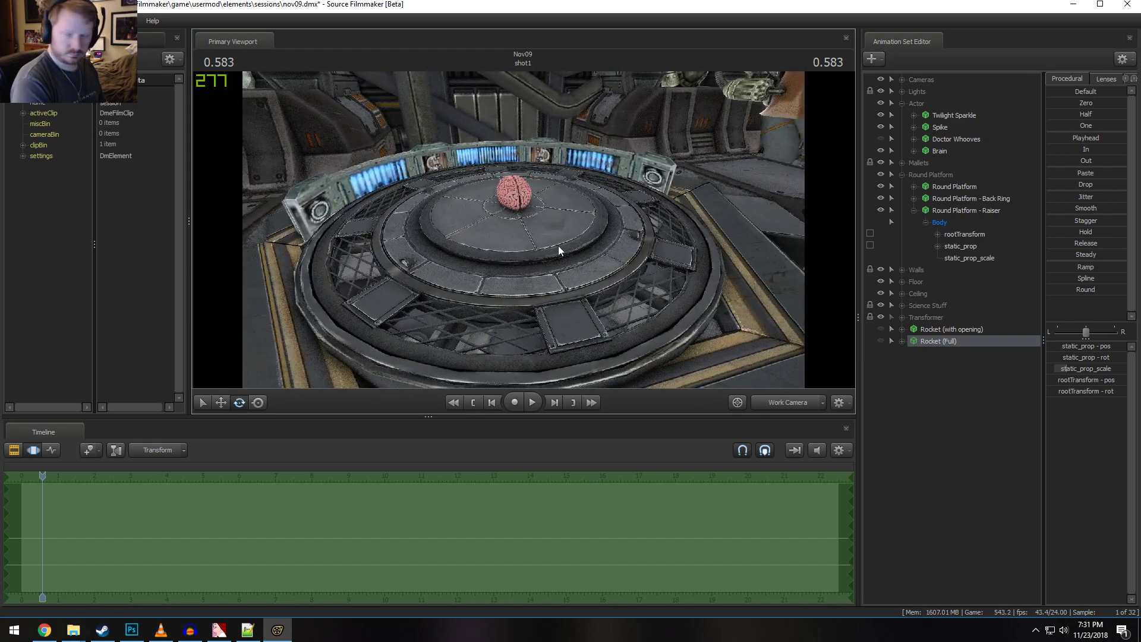
pyautogui.moveTo(559, 250); pyautogui.dragTo(559, 250)
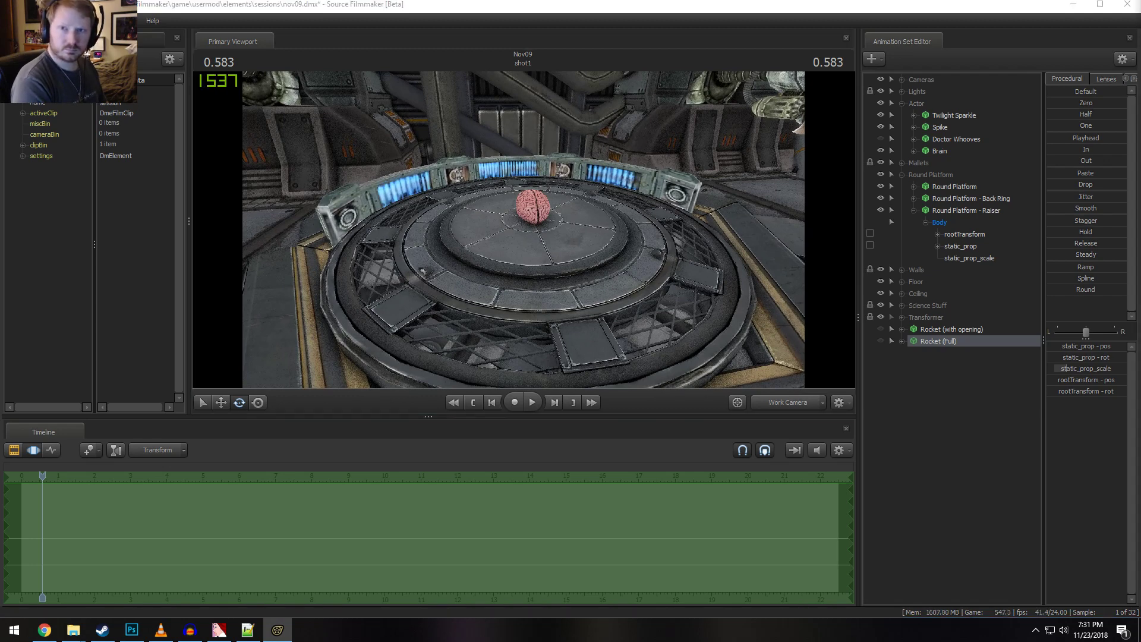
pyautogui.moveTo(564, 284); pyautogui.dragTo(539, 236)
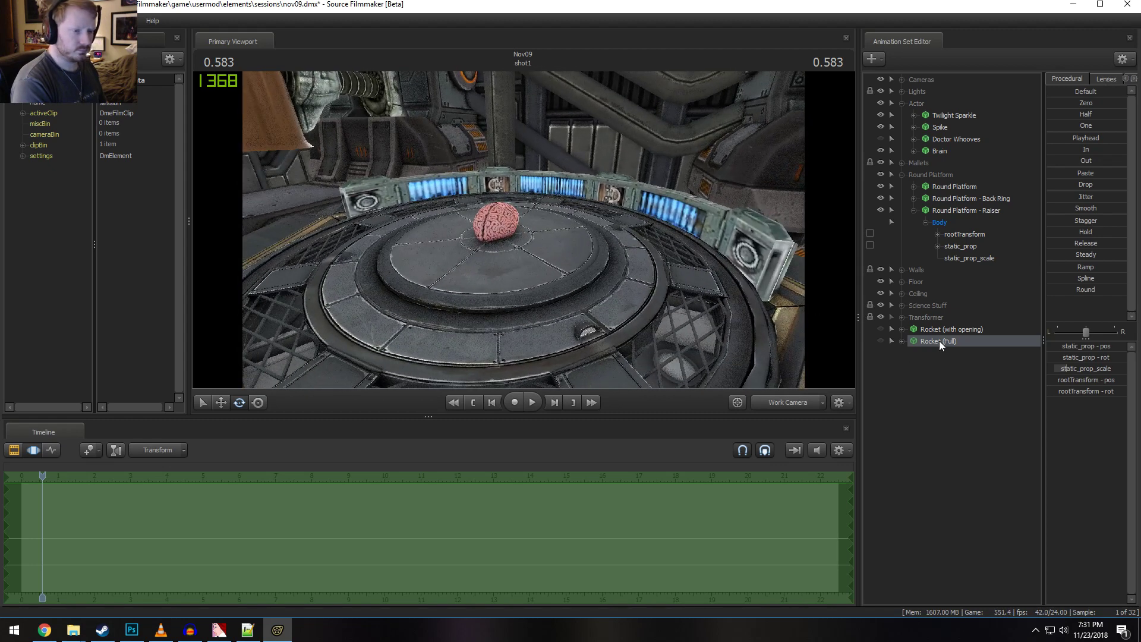
# Group Rocket (with opening) and Rocket (Full) together and rename the group "Rocket"
pyautogui.keyDown('ctrl'); pyautogui.click(951, 329); pyautogui.keyUp('ctrl')
pyautogui.rightClick(957, 332)
pyautogui.click(981, 368)
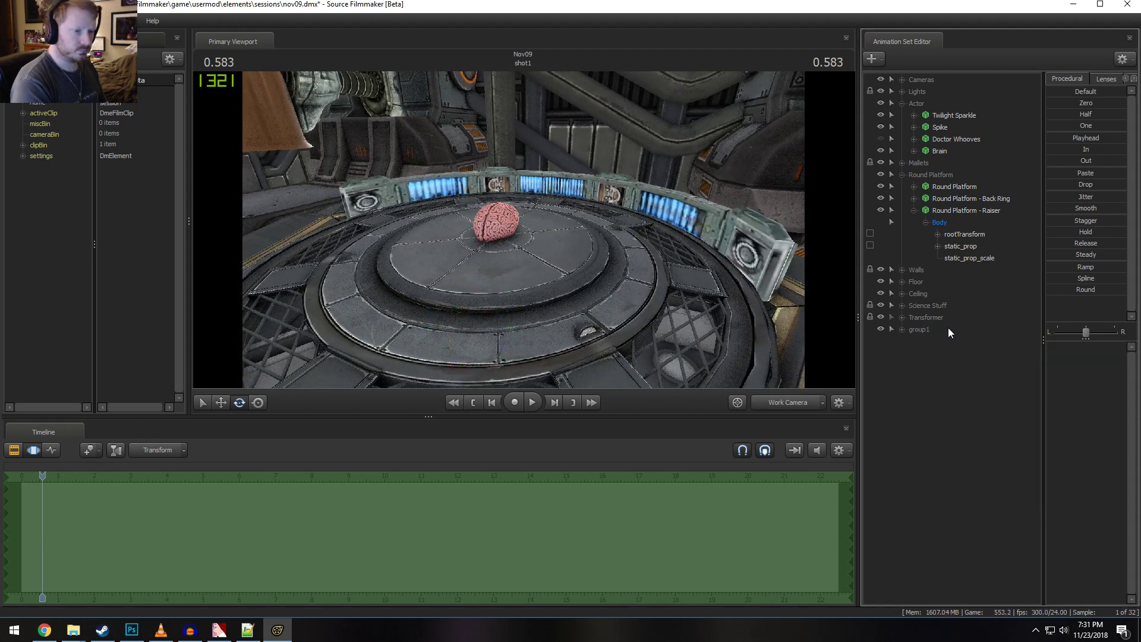
pyautogui.rightClick(949, 332)
pyautogui.click(972, 334)
pyautogui.write('Rocket')
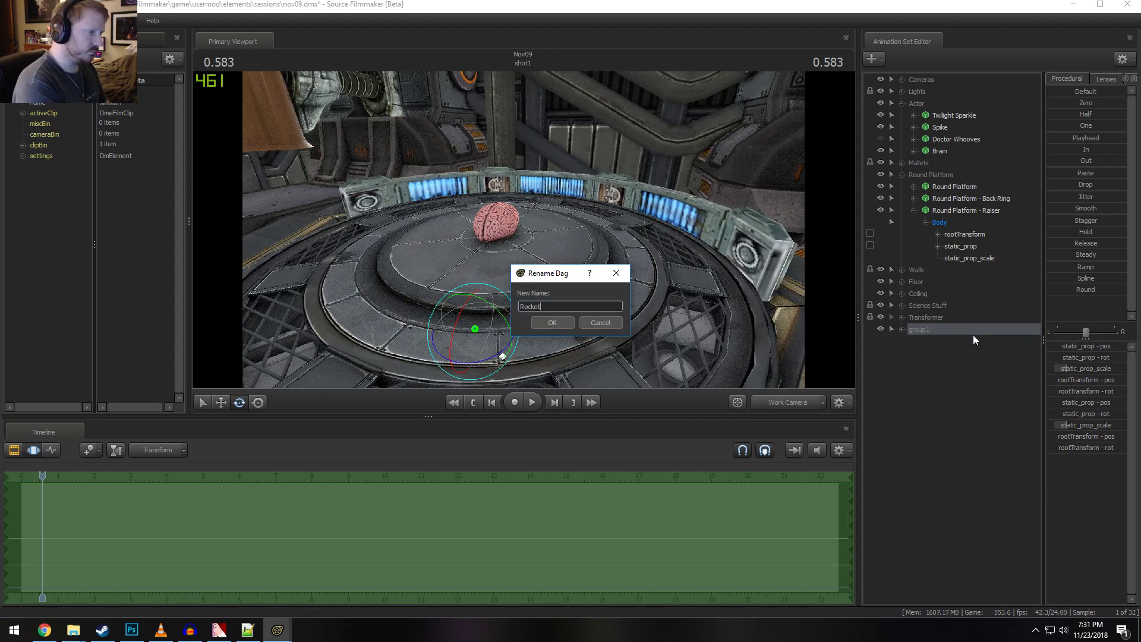
pyautogui.press('Return')
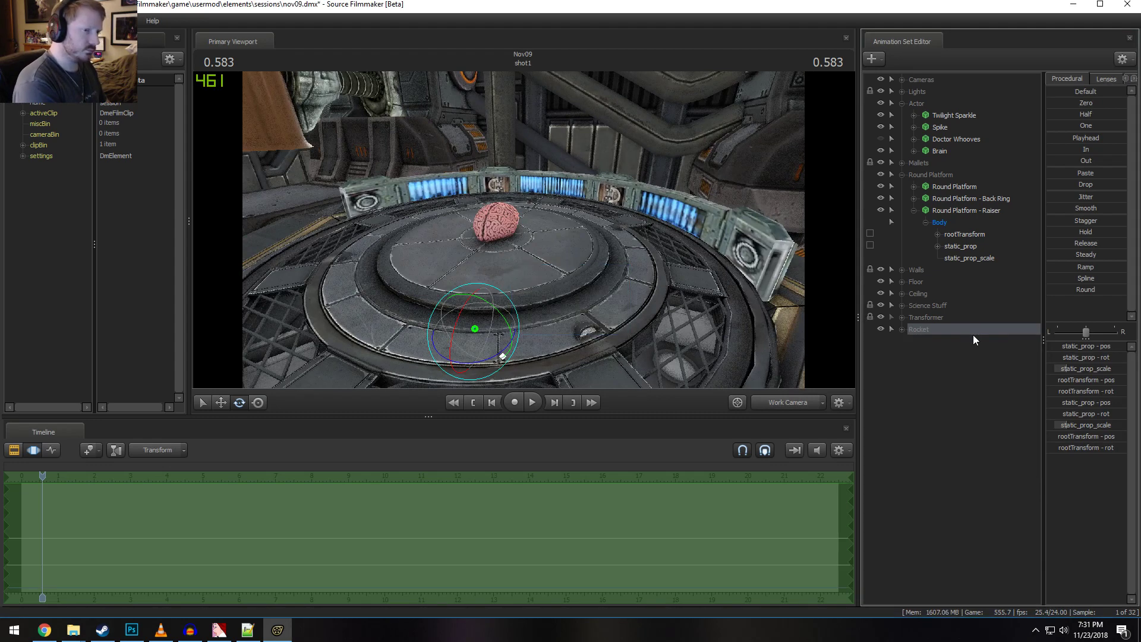
# Collapse the Round Platform group and switch the viewport to display the scene's lighting
pyautogui.click(901, 174)
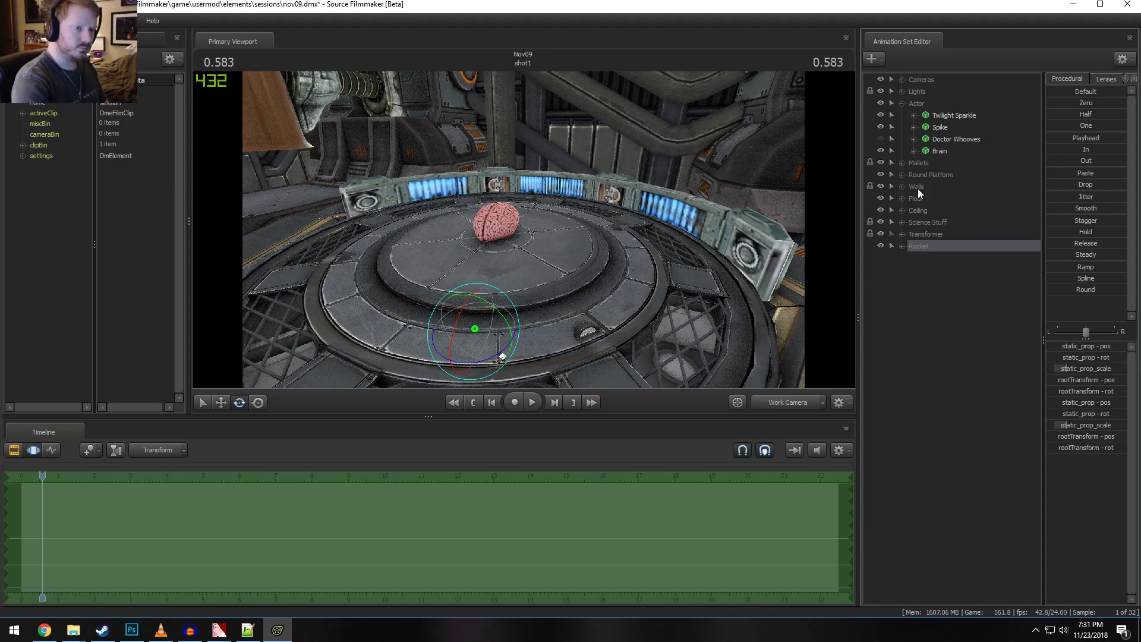
pyautogui.moveTo(672, 178); pyautogui.dragTo(580, 237)
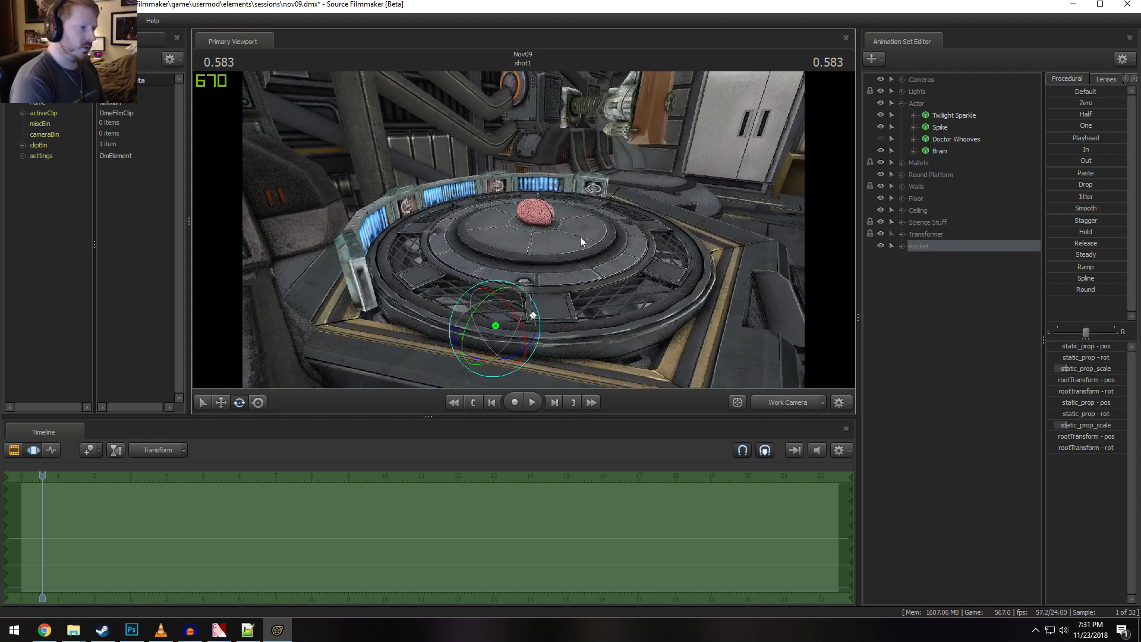
pyautogui.rightClick(720, 293)
pyautogui.click(718, 272)
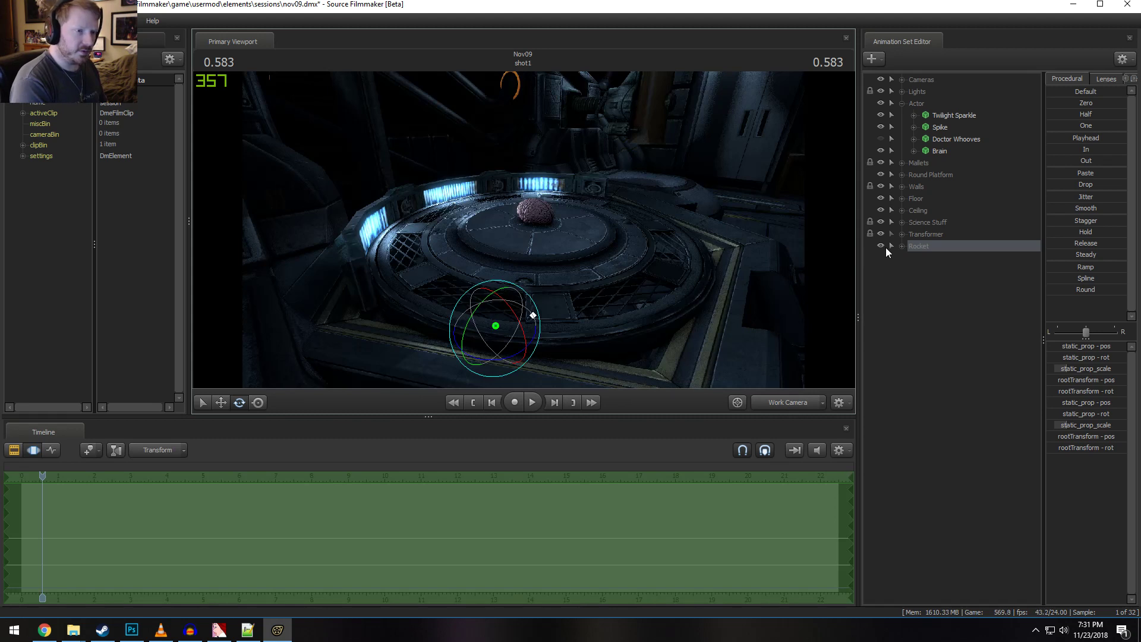
pyautogui.click(900, 246)
pyautogui.click(897, 245)
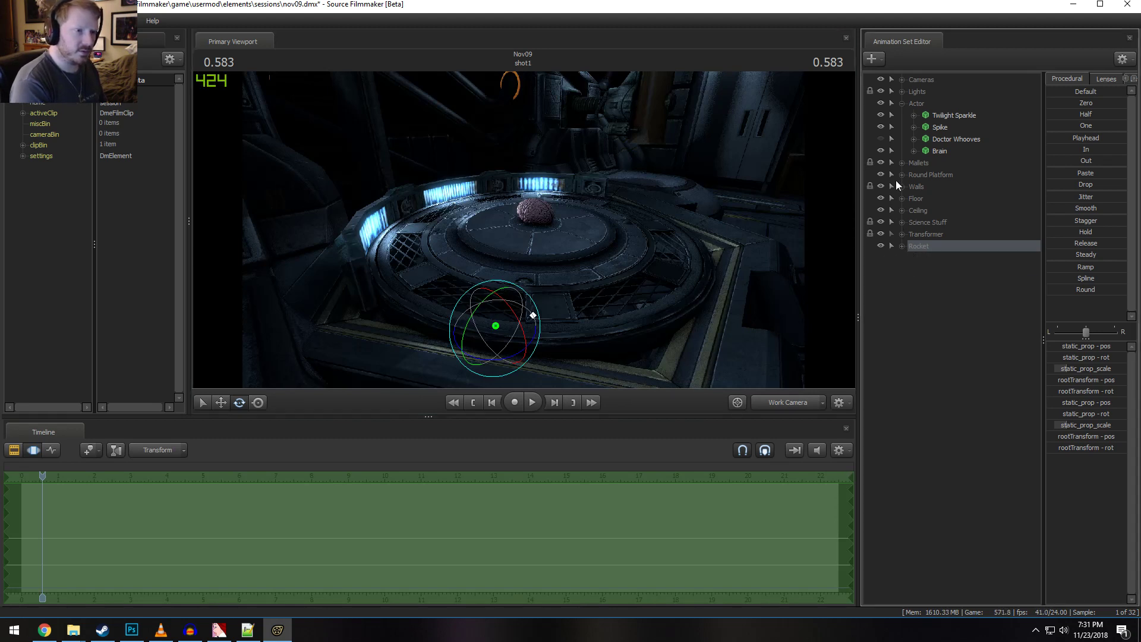
# Hide the Round Platform model and show Rocket (with opening), examining the rocket on the raiser under the scene's lighting
pyautogui.click(901, 175)
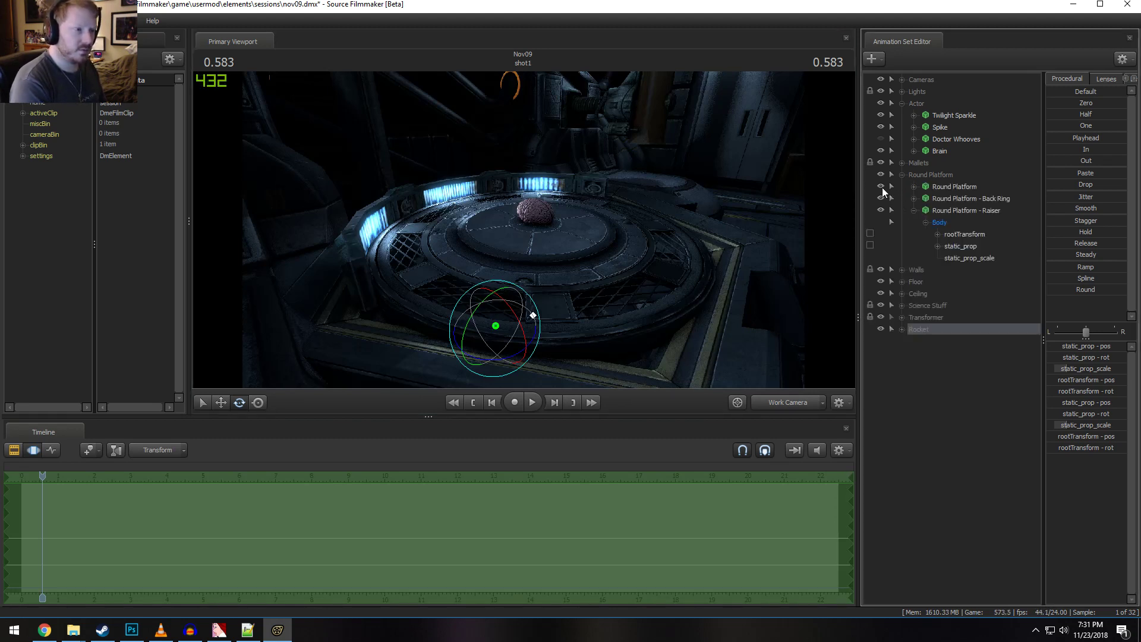
pyautogui.click(882, 187)
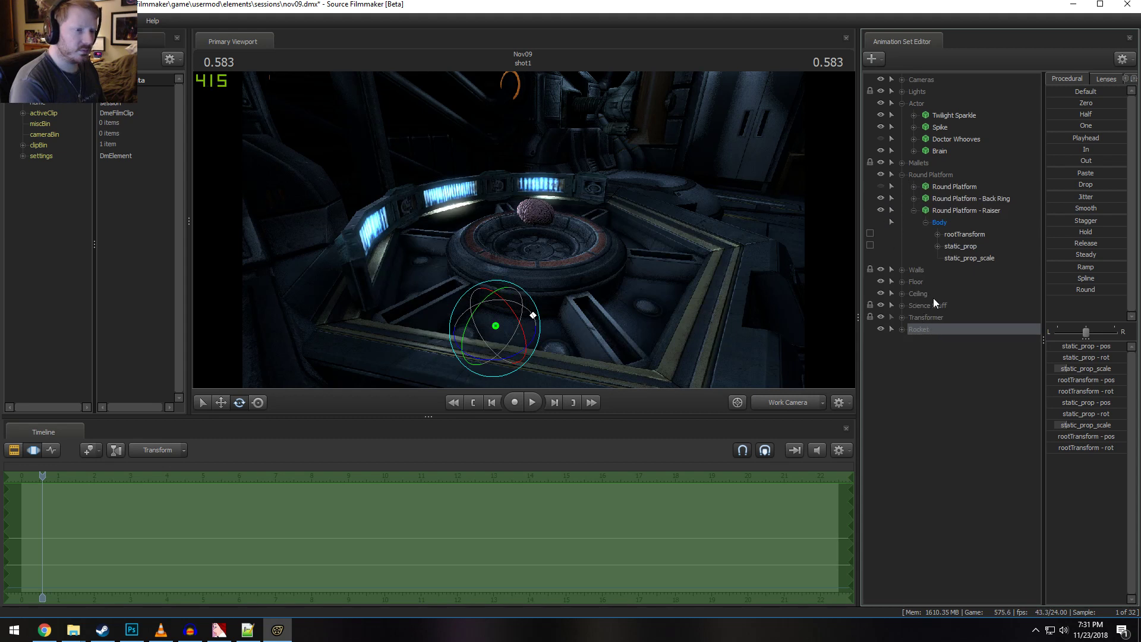
pyautogui.click(901, 329)
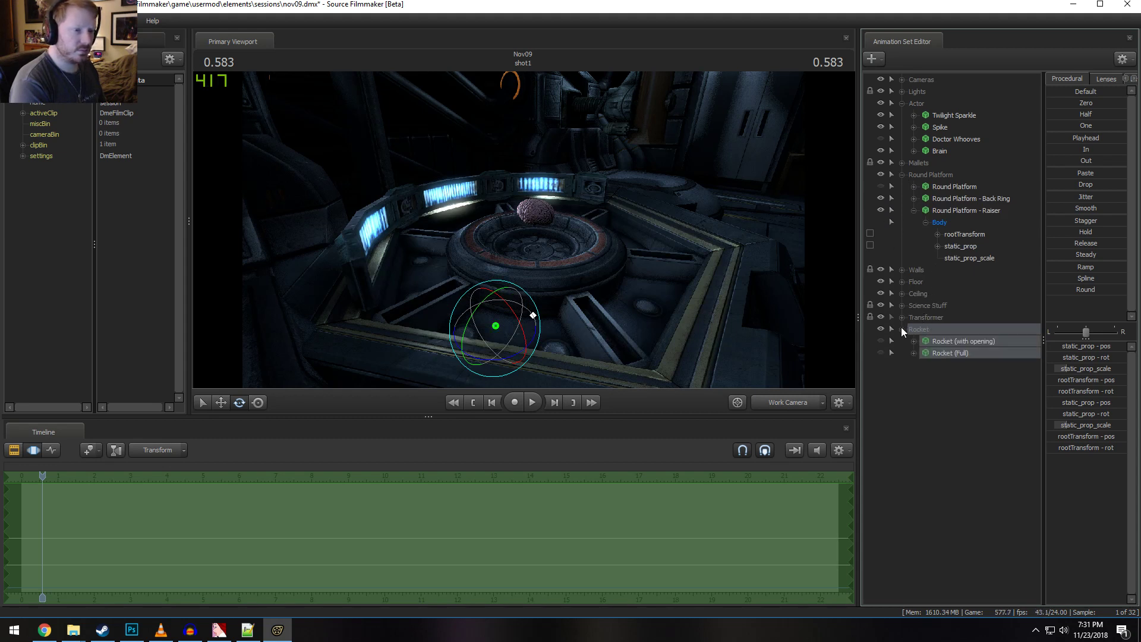
pyautogui.click(881, 341)
pyautogui.moveTo(517, 231); pyautogui.dragTo(568, 245)
pyautogui.press('w')
pyautogui.press('s')
pyautogui.press('w')
pyautogui.press('s')
pyautogui.press('a')
pyautogui.press('s')
# Turn off lighting in the viewport
pyautogui.rightClick(629, 247)
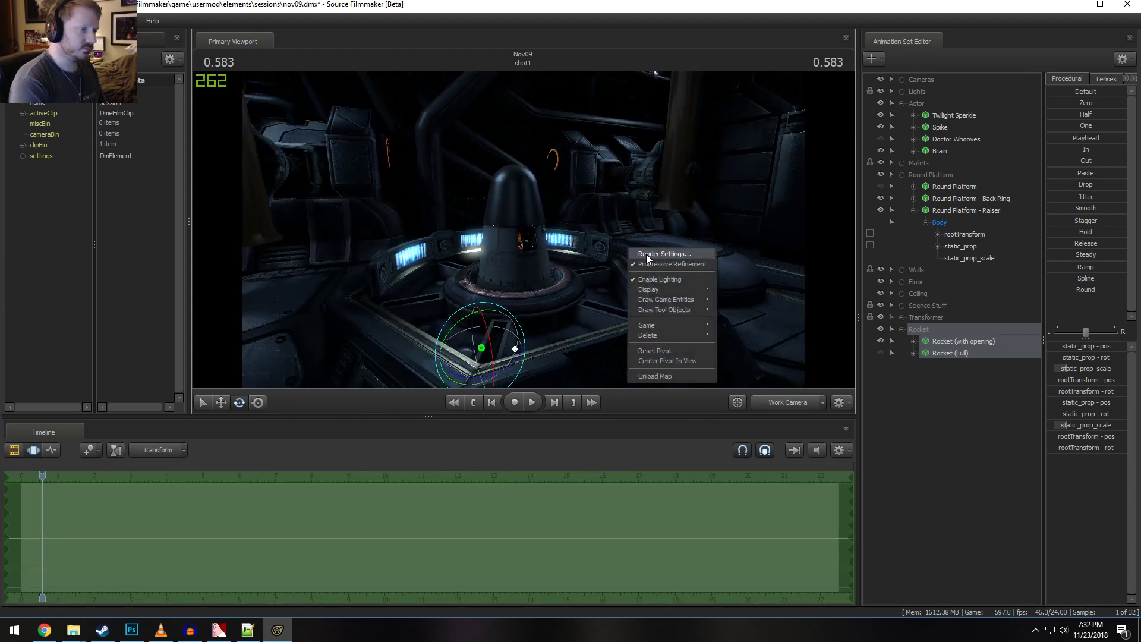
pyautogui.click(740, 279)
pyautogui.rightClick(598, 245)
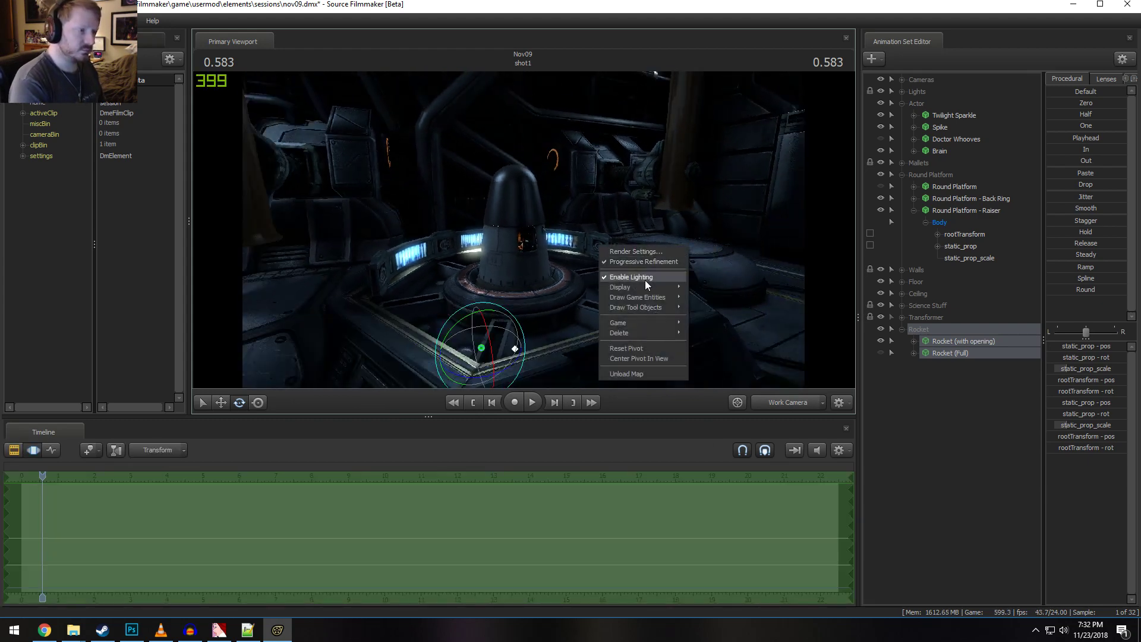
pyautogui.click(644, 277)
# Hide the Rocket group and move it above Science Stuff in the animation set list, with Rocket and Round Platform collapsed
pyautogui.click(881, 329)
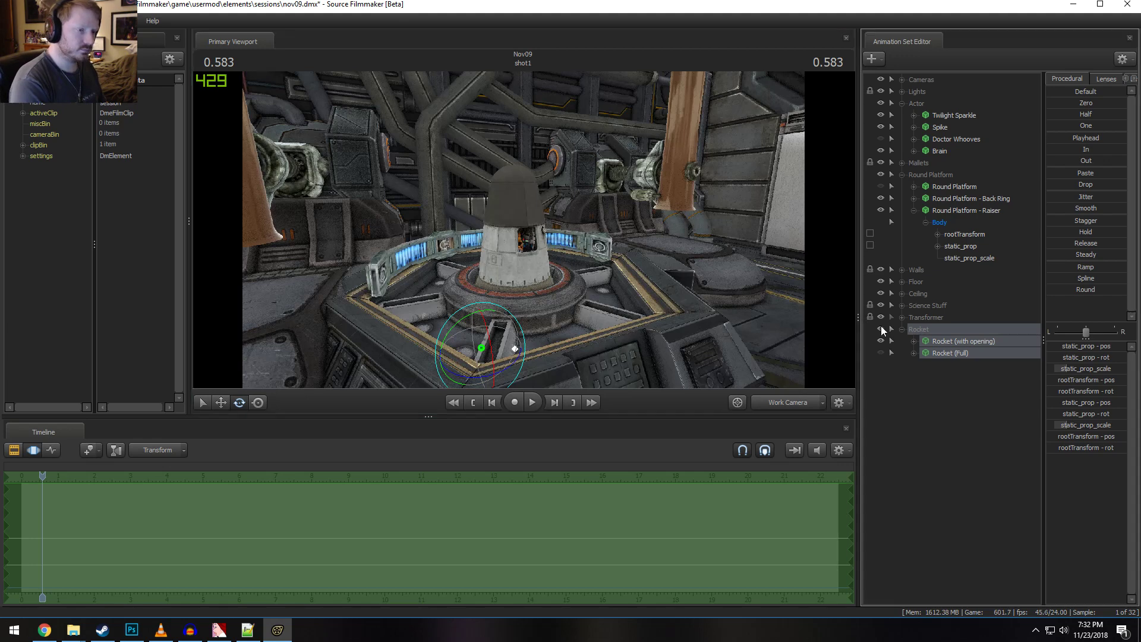
pyautogui.click(902, 329)
pyautogui.moveTo(904, 330); pyautogui.dragTo(923, 303)
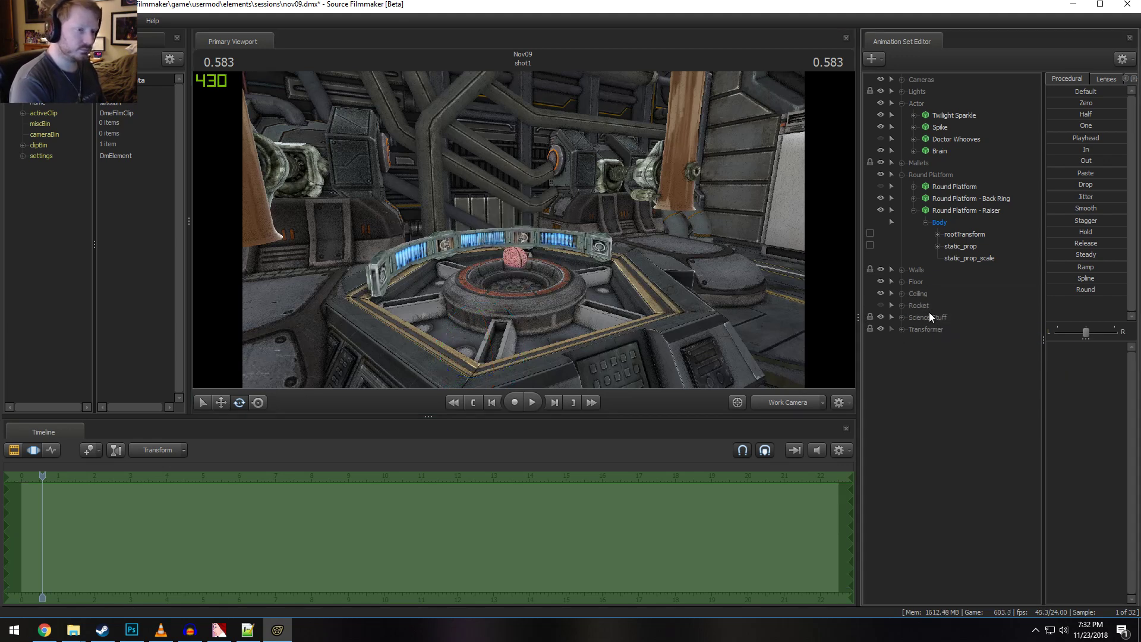
pyautogui.click(902, 174)
# Expand the Ceiling group and toggle Ceiling 1's visibility to check which part of the ceiling it covers
pyautogui.moveTo(672, 212); pyautogui.dragTo(527, 230)
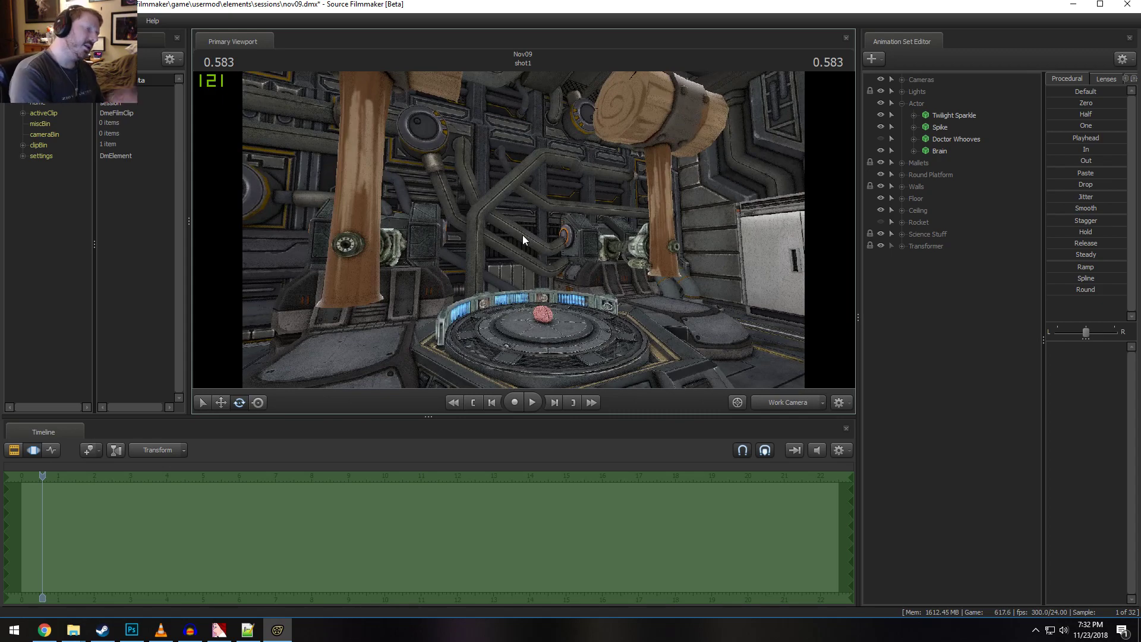
pyautogui.moveTo(523, 234)
pyautogui.mouseDown()
pyautogui.moveTo(520, 199)
pyautogui.moveTo(515, 229)
pyautogui.mouseUp()
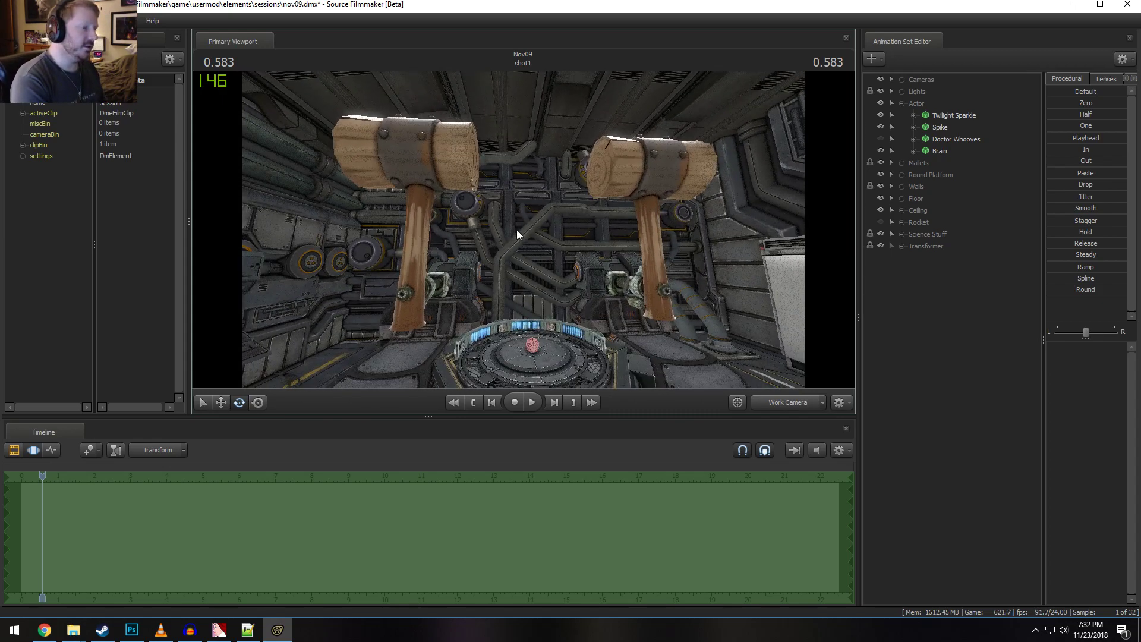
pyautogui.moveTo(544, 322); pyautogui.dragTo(522, 219)
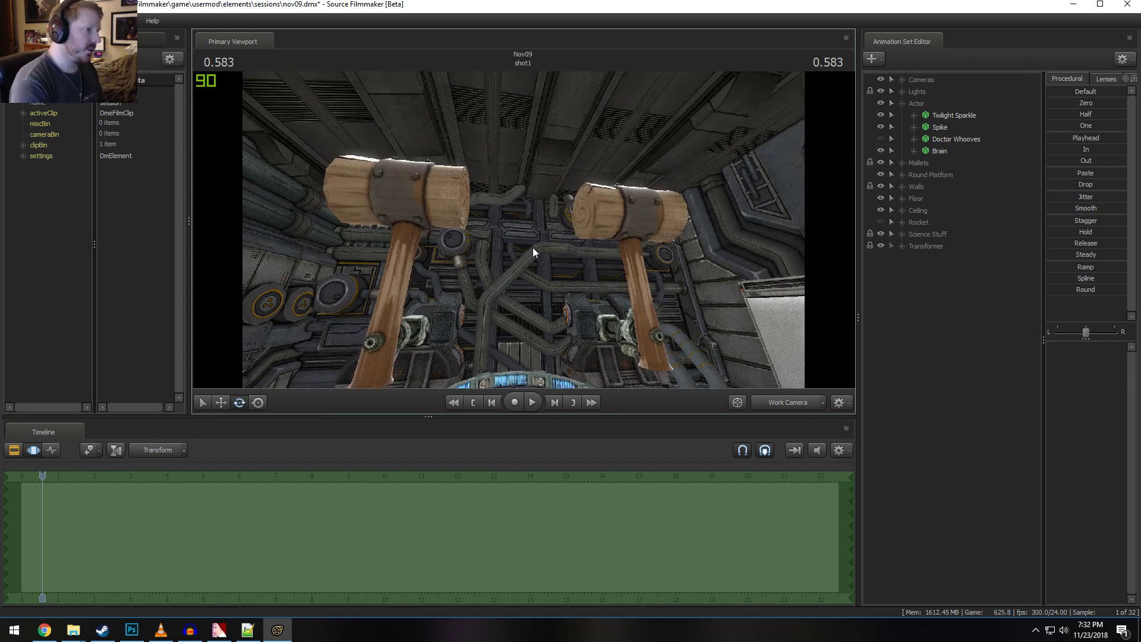
pyautogui.moveTo(532, 247); pyautogui.dragTo(523, 229)
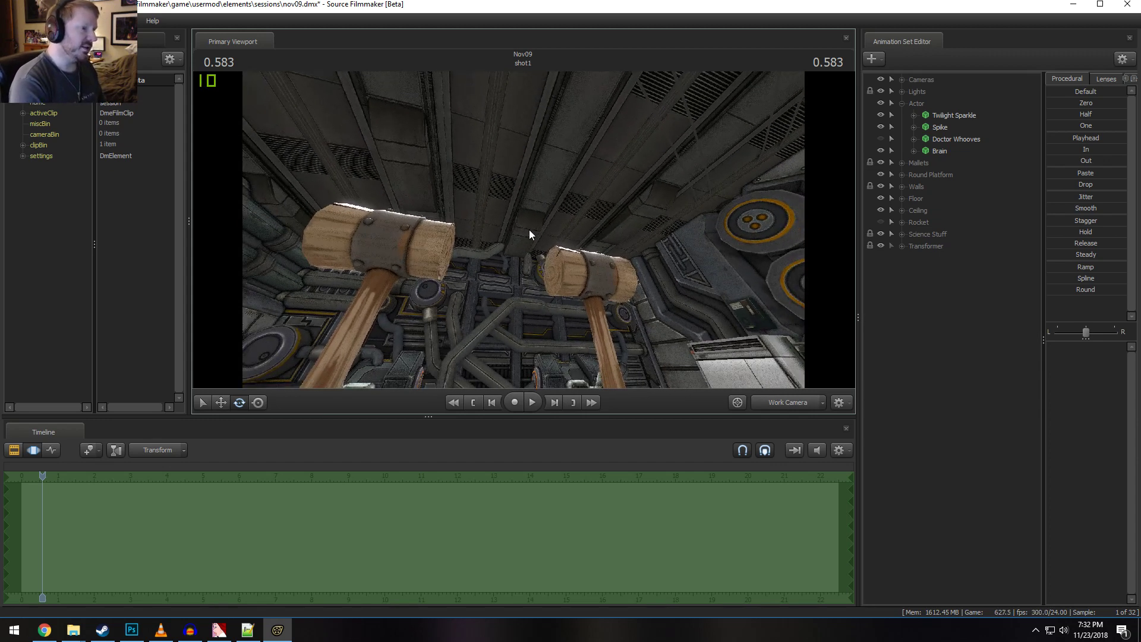
pyautogui.click(902, 210)
pyautogui.click(942, 225)
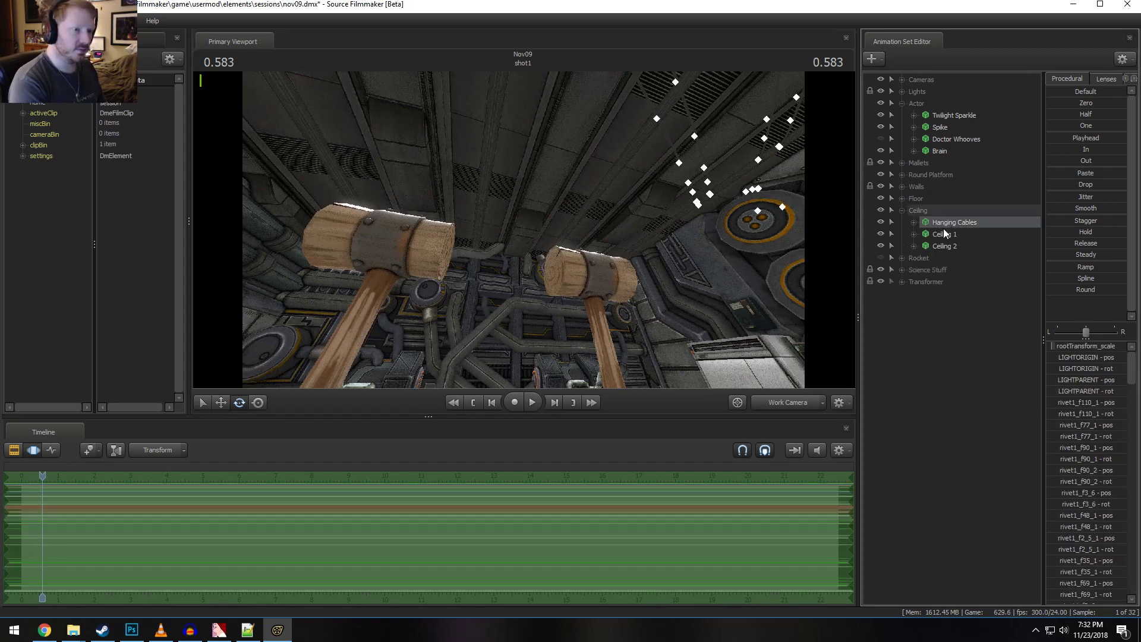
pyautogui.click(925, 235)
pyautogui.click(880, 233)
pyautogui.click(880, 232)
pyautogui.click(880, 233)
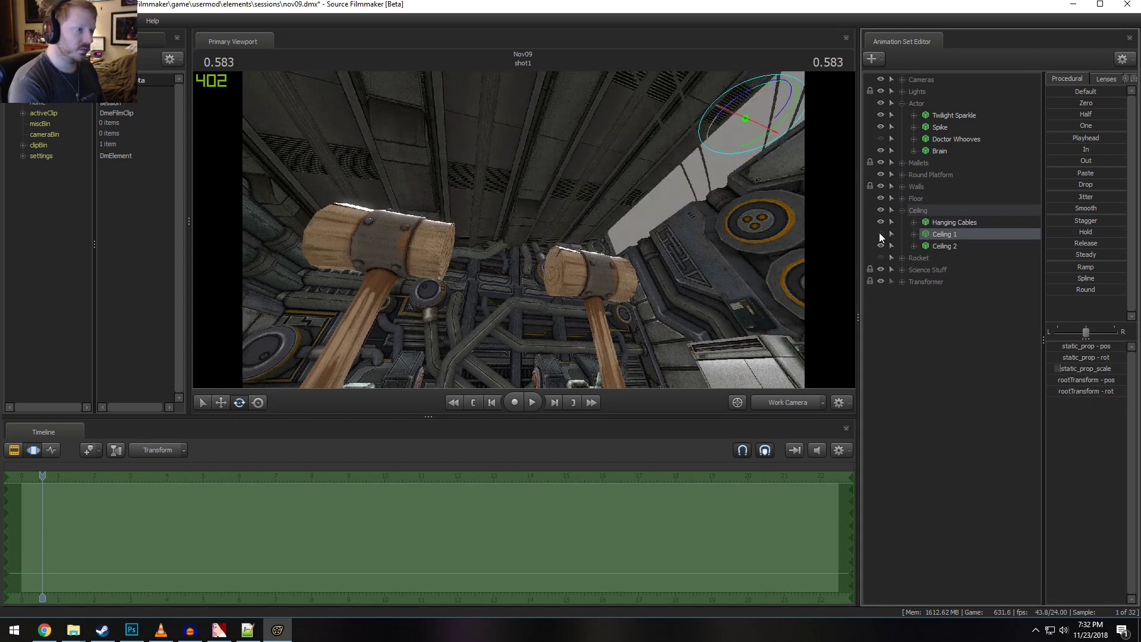
pyautogui.click(880, 233)
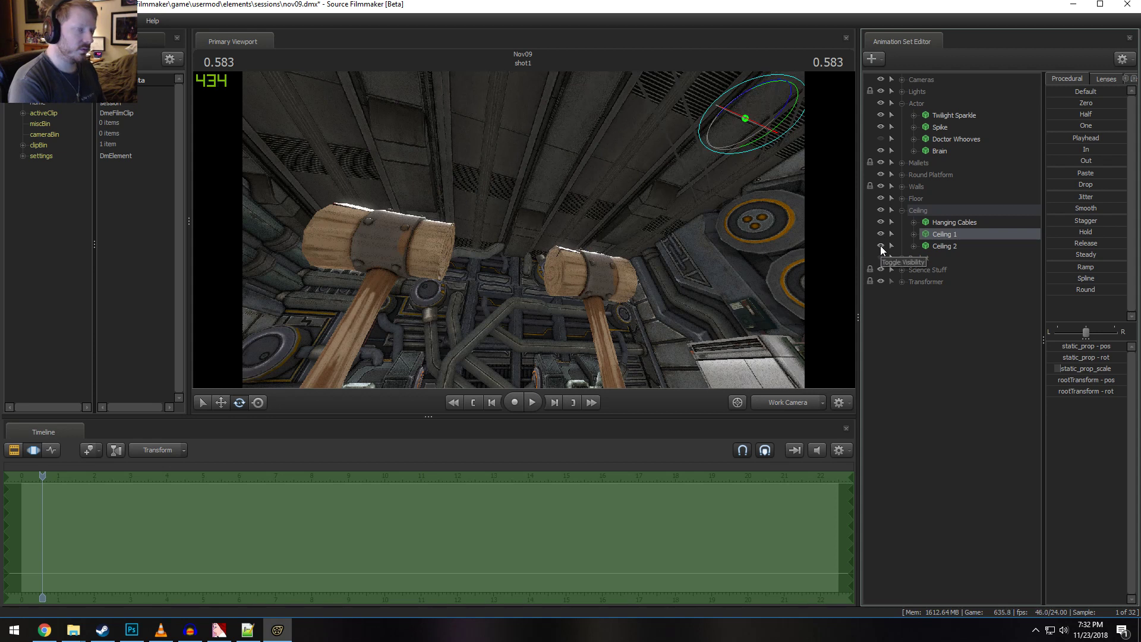
# Set the playhead to 9.000 and move Ceiling 2 sideways, away from the room's centre, across the whole shot
pyautogui.click(939, 248)
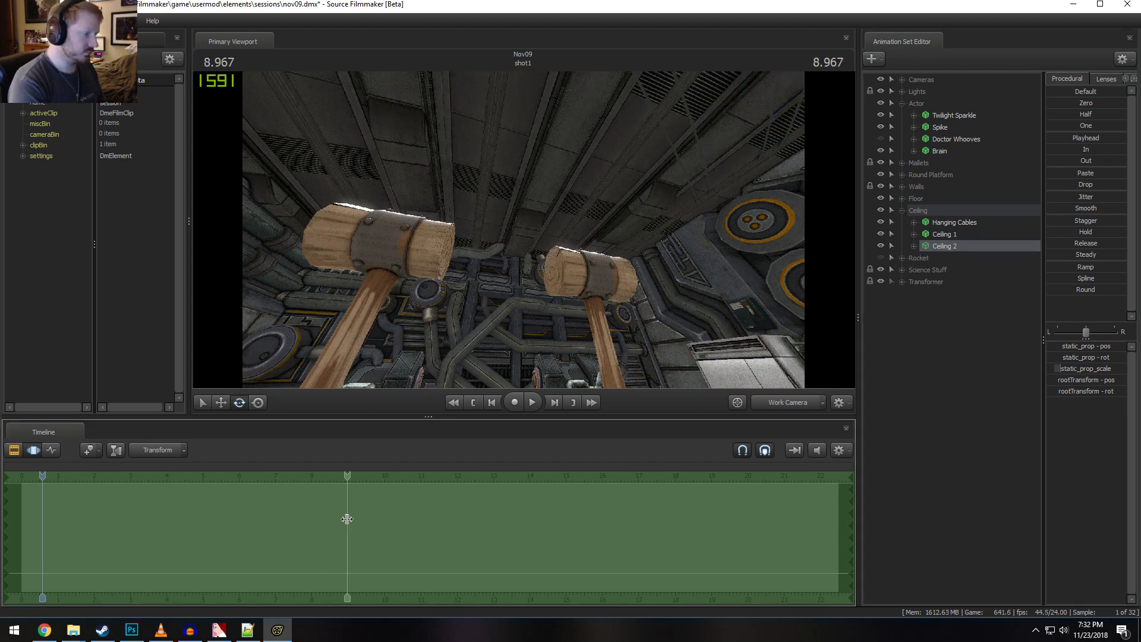
pyautogui.keyDown('shift'); pyautogui.moveTo(349, 517); pyautogui.dragTo(684, 516); pyautogui.keyUp('shift')
pyautogui.moveTo(592, 329); pyautogui.dragTo(640, 294)
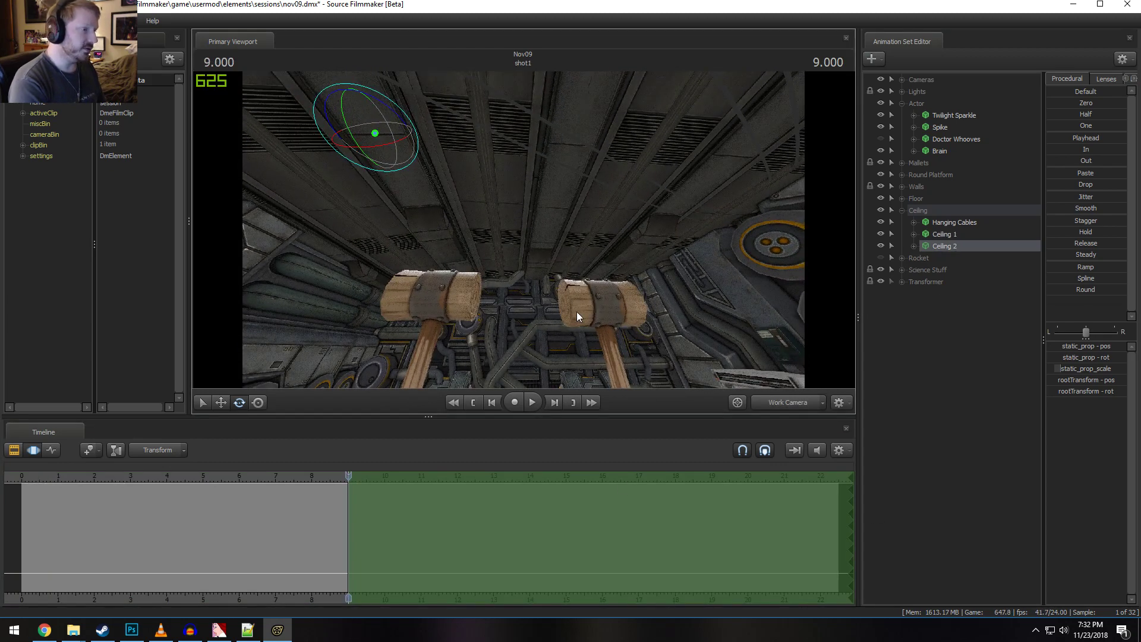
pyautogui.moveTo(576, 311)
pyautogui.mouseDown()
pyautogui.moveTo(580, 362)
pyautogui.moveTo(578, 333)
pyautogui.mouseUp()
pyautogui.press('s')
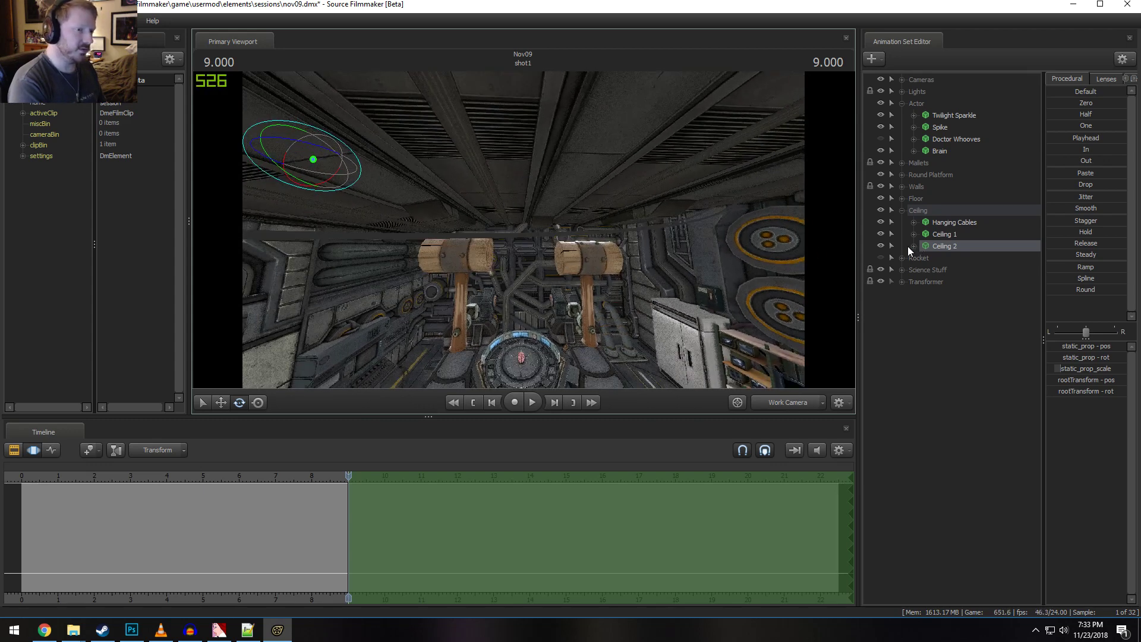
pyautogui.click(944, 234)
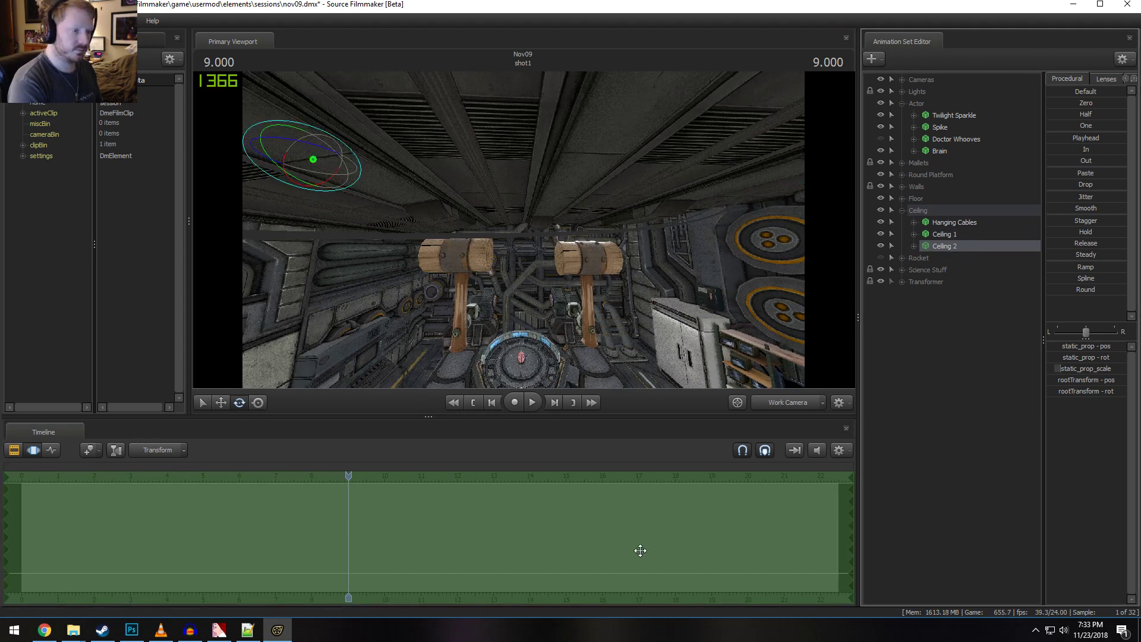
pyautogui.hotkey('ctrl', 'v')
pyautogui.press('Return')
pyautogui.press('w')
pyautogui.moveTo(468, 258)
pyautogui.mouseDown()
pyautogui.moveTo(669, 224)
pyautogui.moveTo(158, 177)
pyautogui.moveTo(175, 191)
pyautogui.mouseUp()
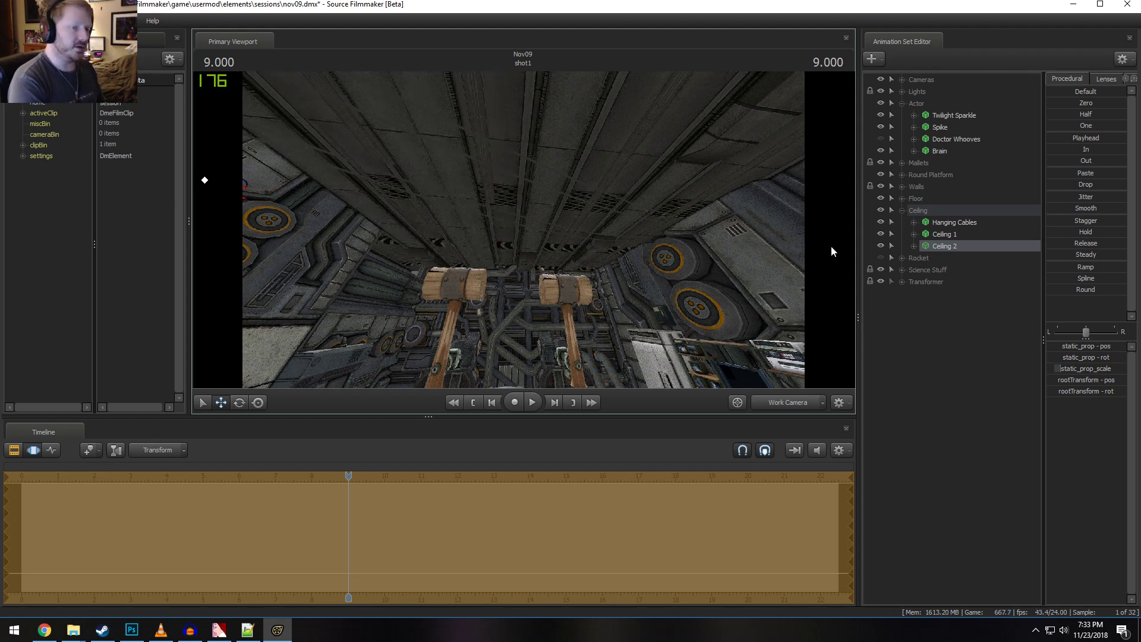
# Move Ceiling 1 outward in the opposite direction from Ceiling 2 and check the seam between the two sections
pyautogui.click(942, 235)
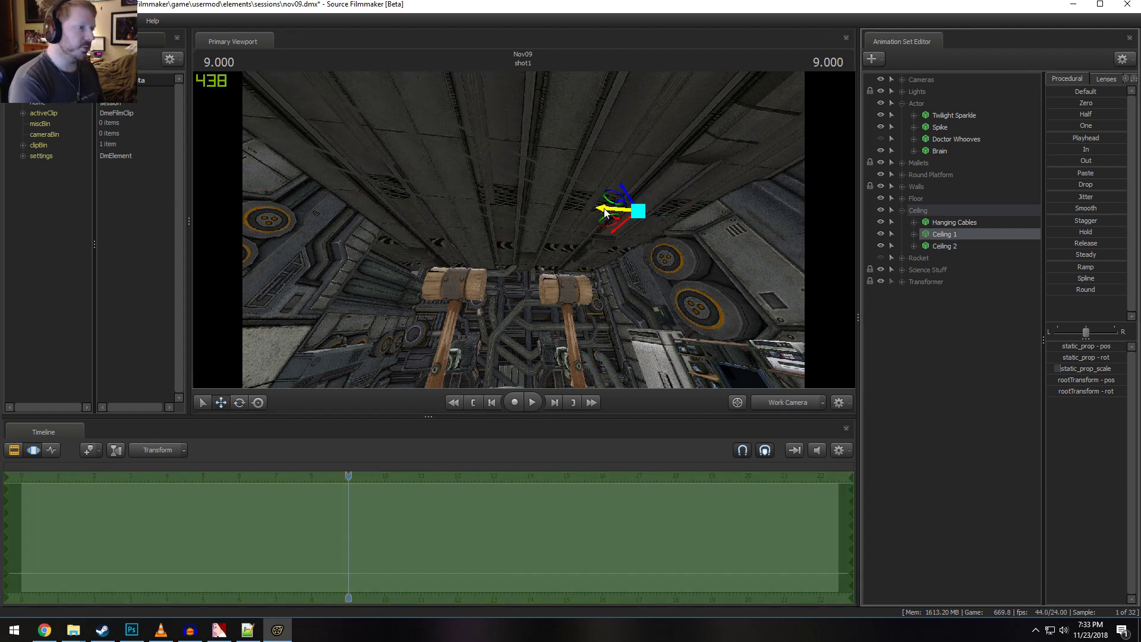
pyautogui.moveTo(604, 211); pyautogui.dragTo(701, 234)
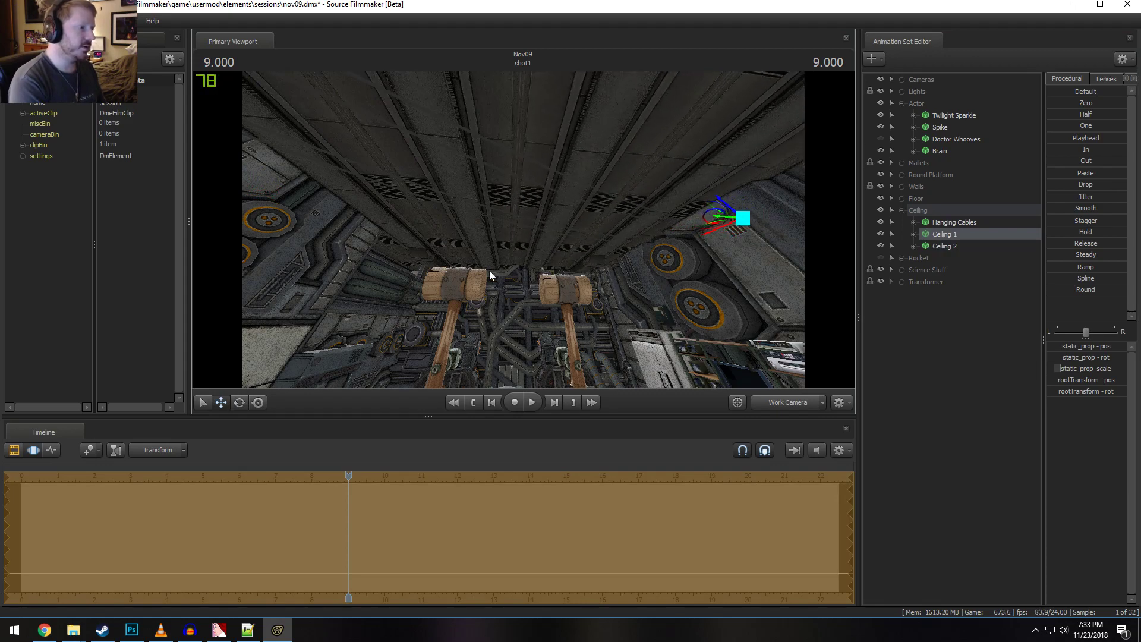
pyautogui.moveTo(489, 275); pyautogui.dragTo(490, 214)
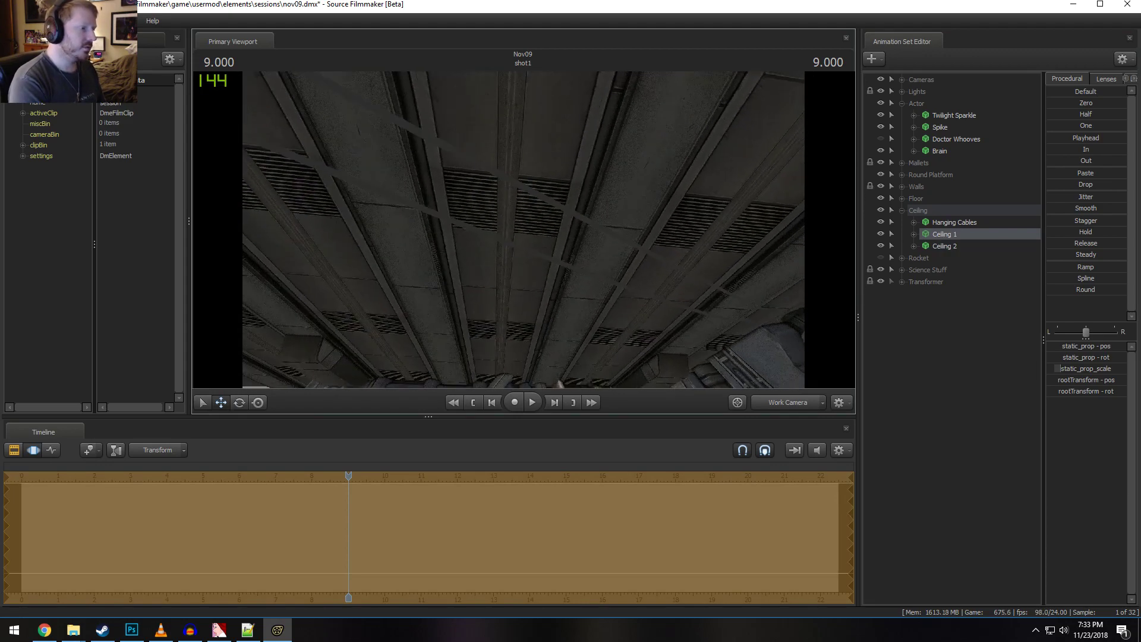
pyautogui.press('w')
pyautogui.moveTo(784, 272)
pyautogui.mouseDown()
pyautogui.moveTo(784, 256)
pyautogui.moveTo(784, 272)
pyautogui.mouseUp()
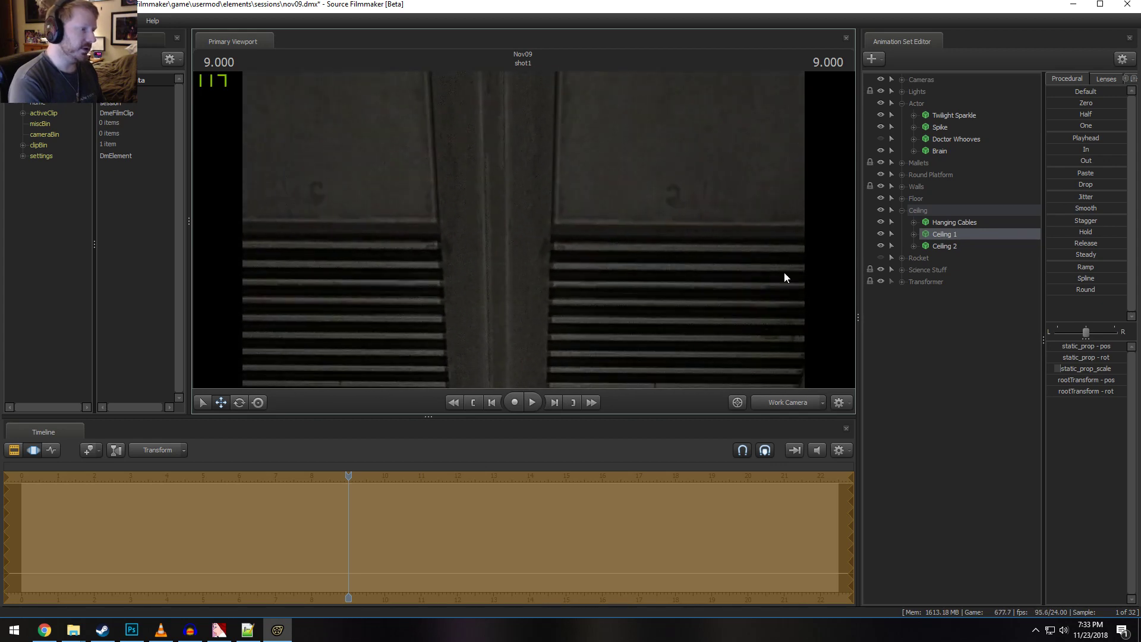
pyautogui.moveTo(713, 255); pyautogui.dragTo(713, 287)
pyautogui.press('w')
pyautogui.moveTo(648, 315); pyautogui.dragTo(647, 294)
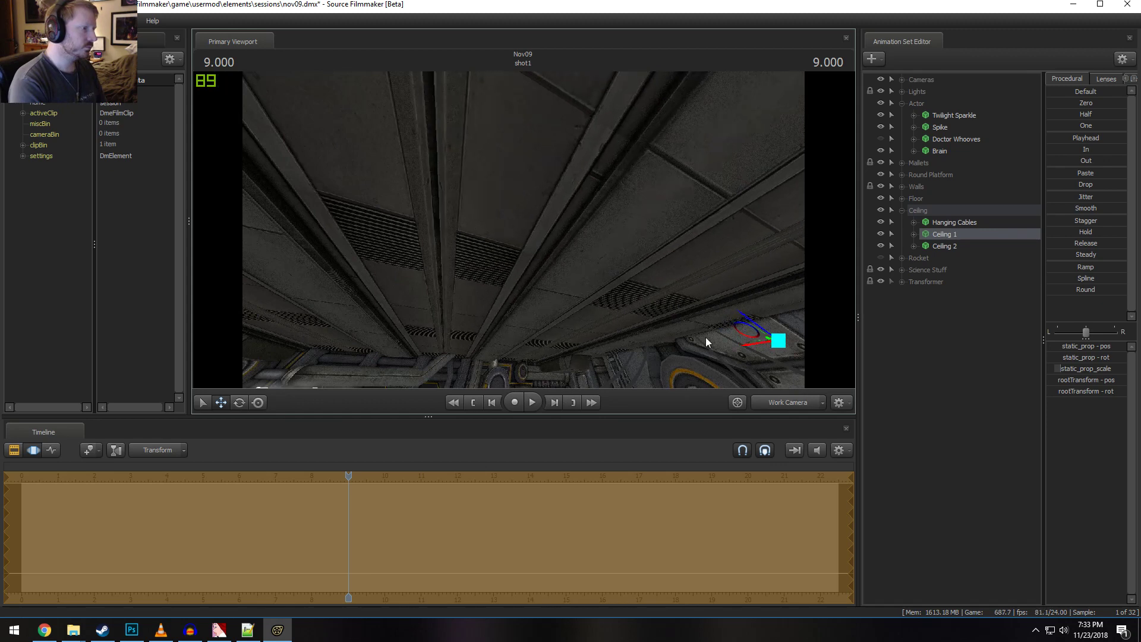
# Shift Ceiling 1 back toward Ceiling 2 to close the gap between the two ceiling sections
pyautogui.moveTo(705, 336); pyautogui.dragTo(702, 374)
pyautogui.press('w')
pyautogui.press('w')
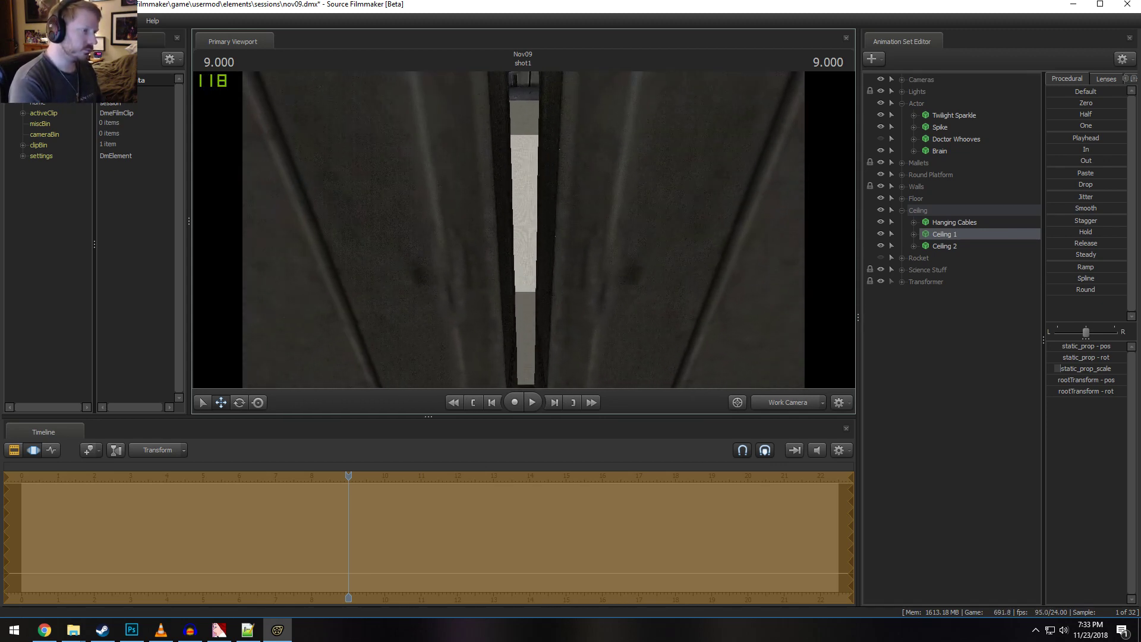
pyautogui.moveTo(1088, 380); pyautogui.dragTo(953, 190)
pyautogui.moveTo(585, 248); pyautogui.dragTo(622, 263)
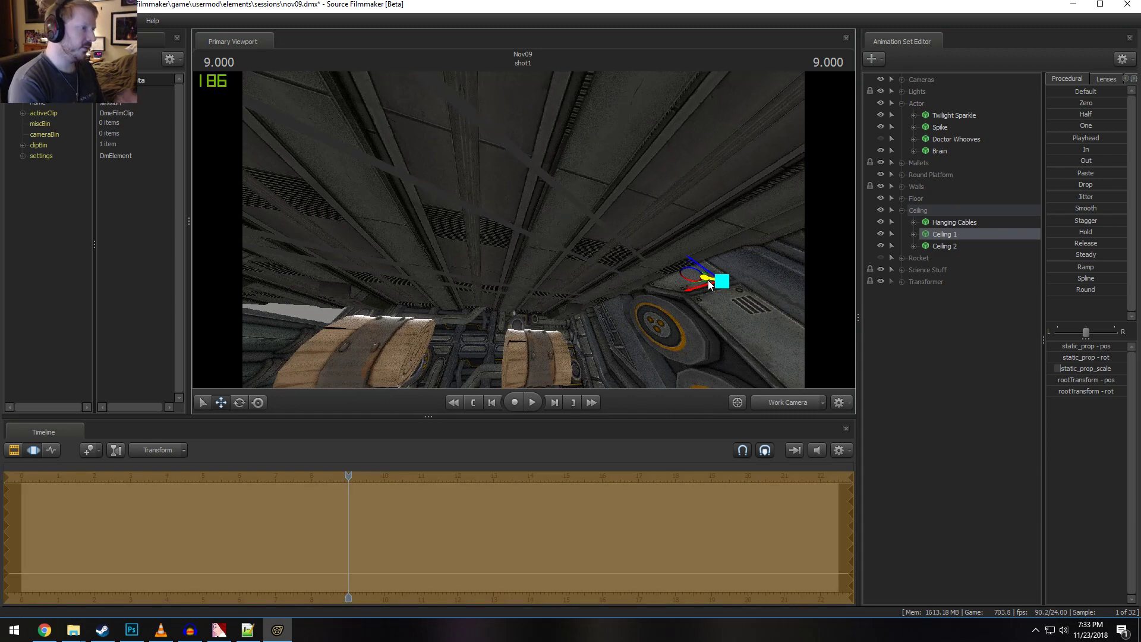
pyautogui.moveTo(708, 279); pyautogui.dragTo(524, 232)
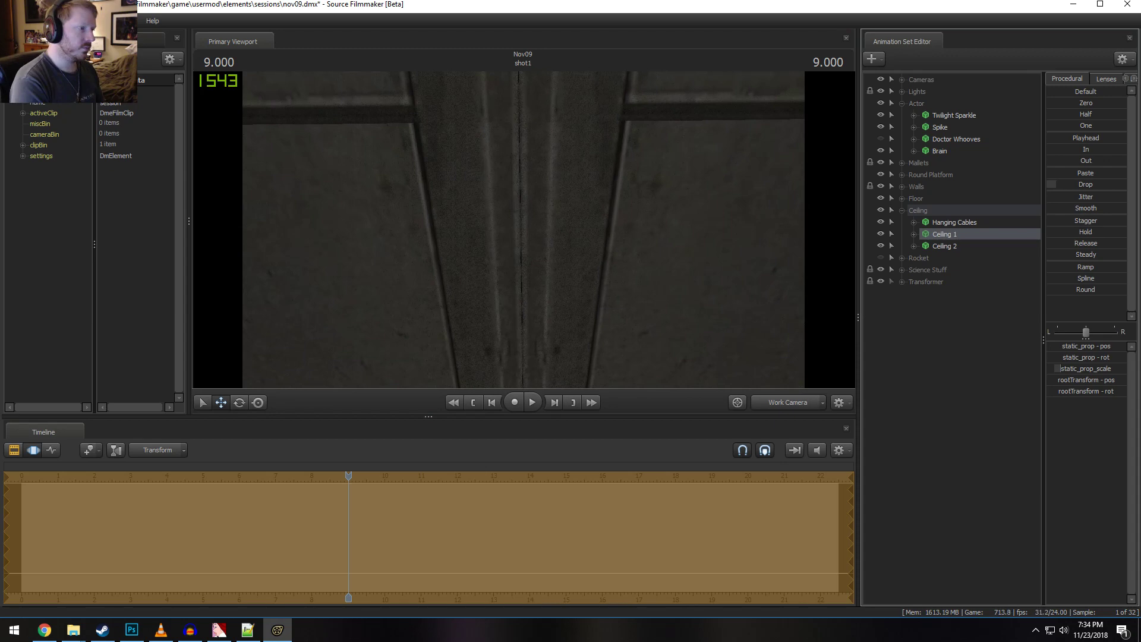
pyautogui.moveTo(524, 233); pyautogui.dragTo(523, 229)
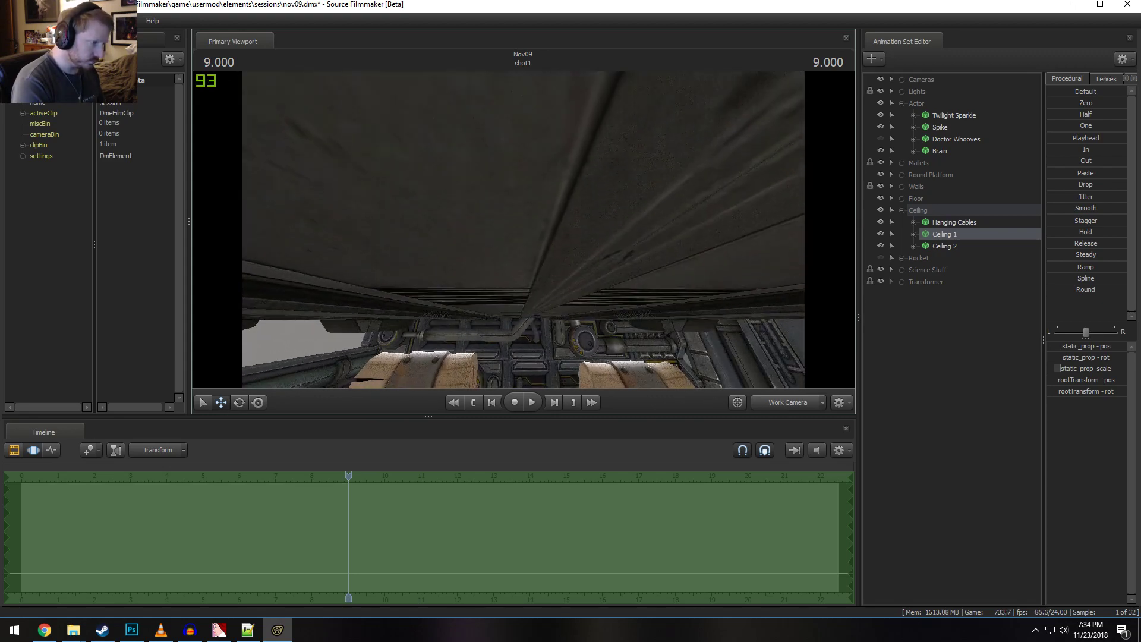
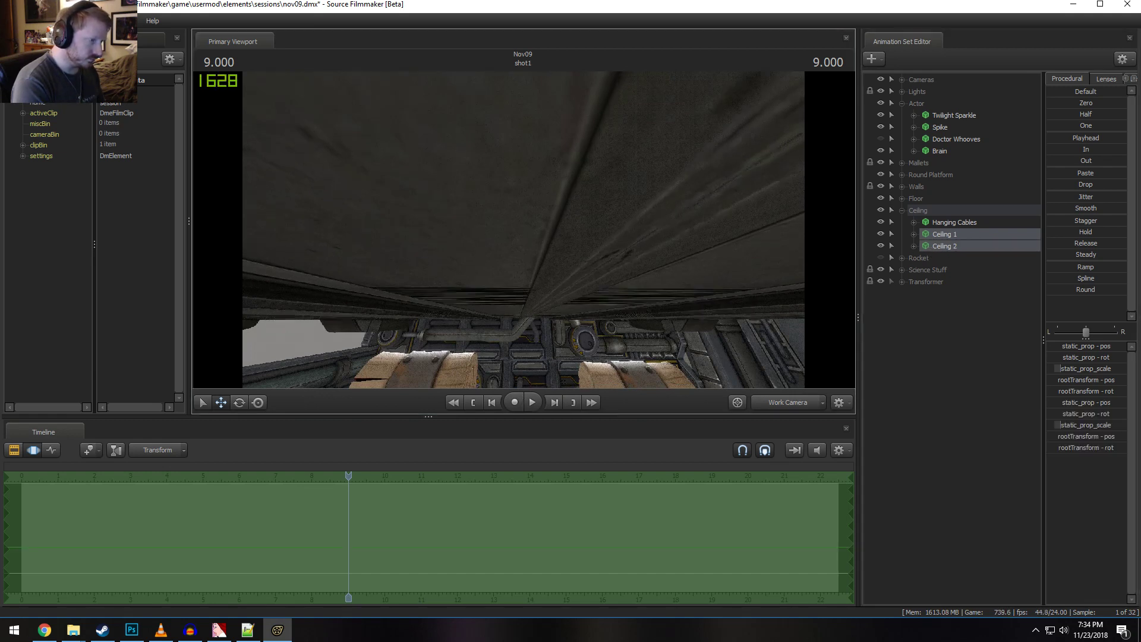
# Adjust the height of Ceiling 1 and Ceiling 2 together above the mallets
pyautogui.moveTo(523, 230); pyautogui.dragTo(523, 229)
pyautogui.moveTo(387, 248); pyautogui.dragTo(321, 271)
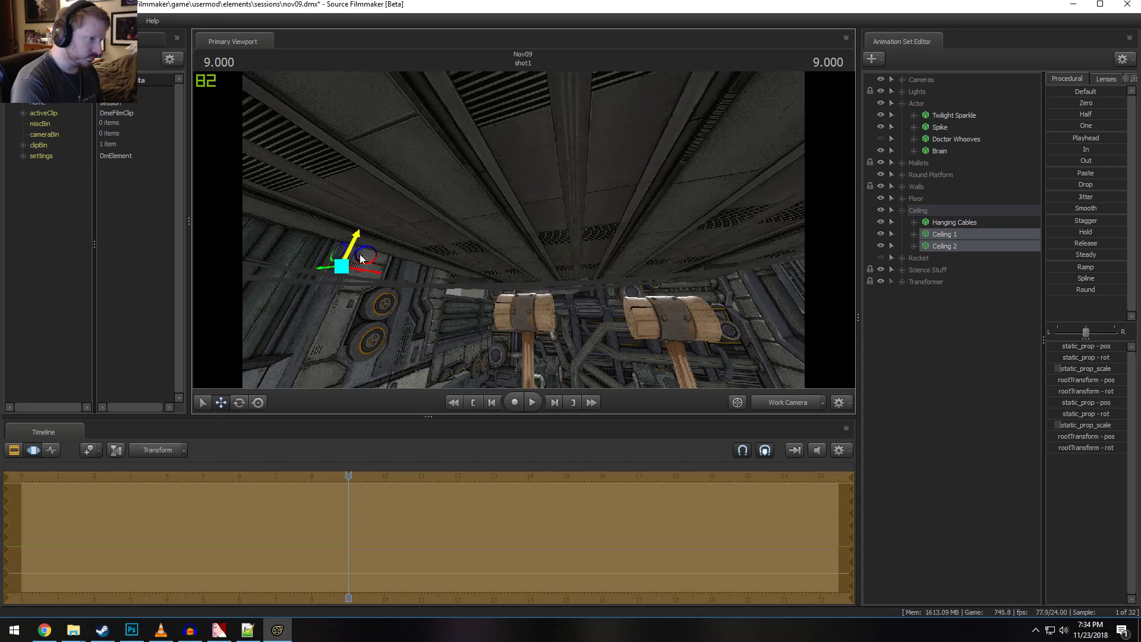
pyautogui.moveTo(566, 231); pyautogui.dragTo(559, 240)
pyautogui.moveTo(547, 291); pyautogui.dragTo(548, 291)
# Try to move the Mallet 1 group sideways toward the side wall, and undo the move
pyautogui.click(901, 163)
pyautogui.click(918, 162)
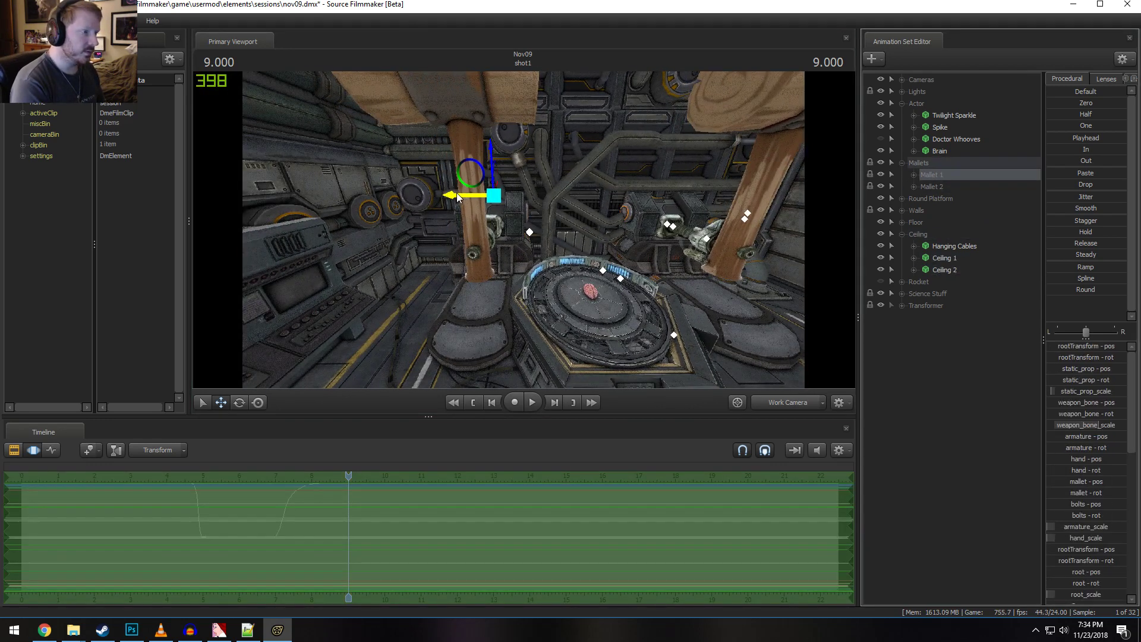
pyautogui.moveTo(457, 197); pyautogui.dragTo(383, 179)
pyautogui.hotkey('ctrl', 'z')
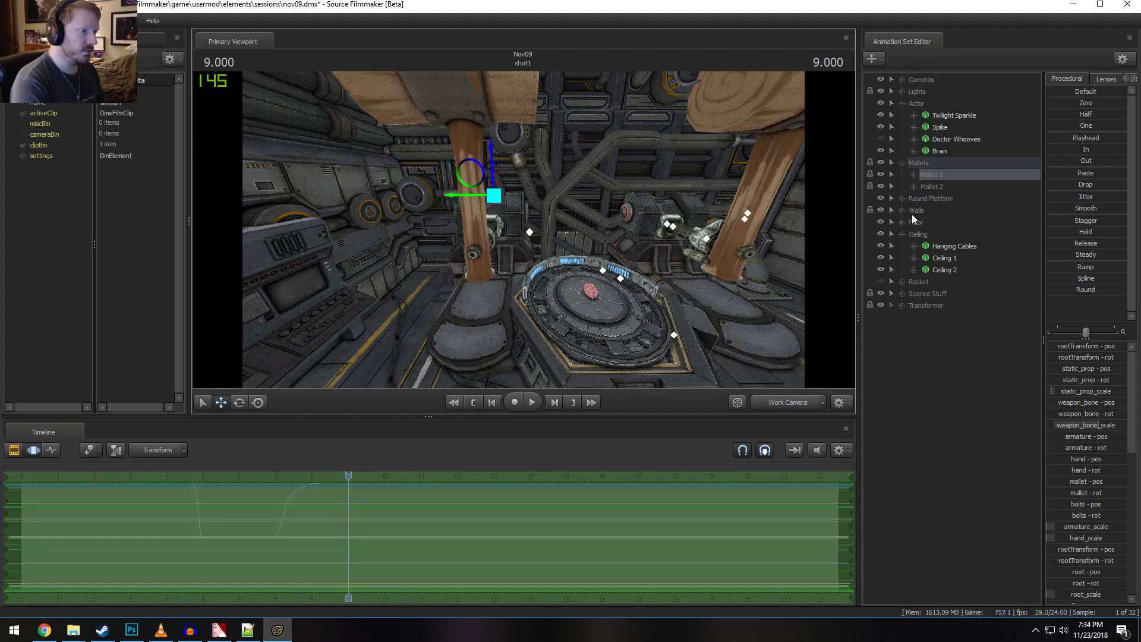
# Try to move the Mallet 2 group sideways along one axis, away from the round platform
pyautogui.click(946, 186)
pyautogui.moveTo(579, 227); pyautogui.dragTo(579, 226)
pyautogui.moveTo(642, 183); pyautogui.dragTo(642, 184)
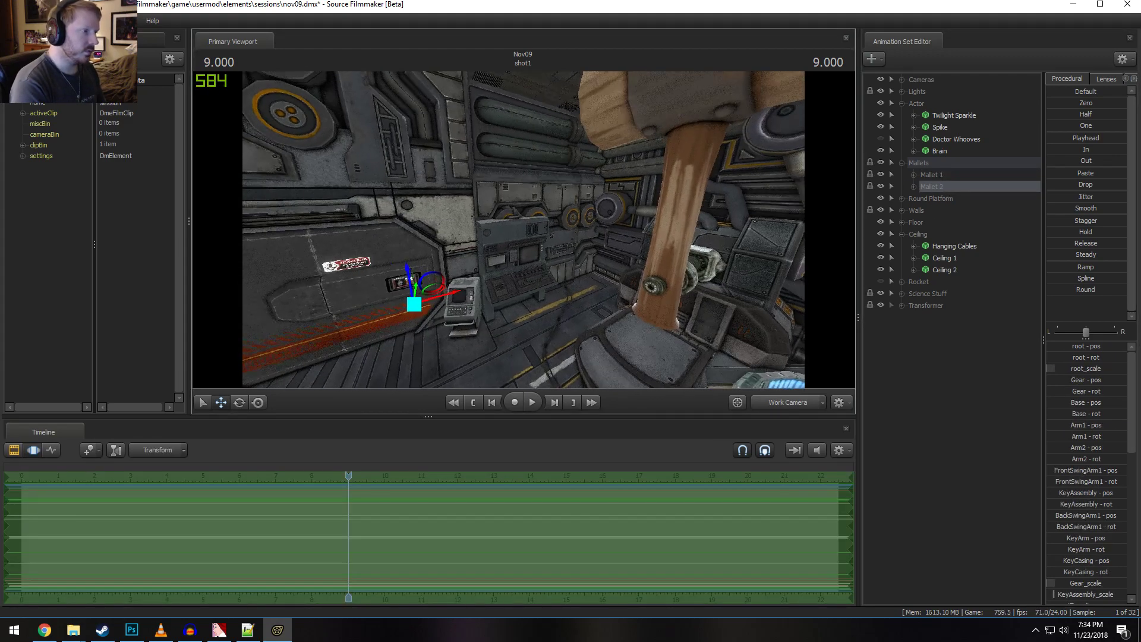
pyautogui.moveTo(378, 289); pyautogui.dragTo(378, 289)
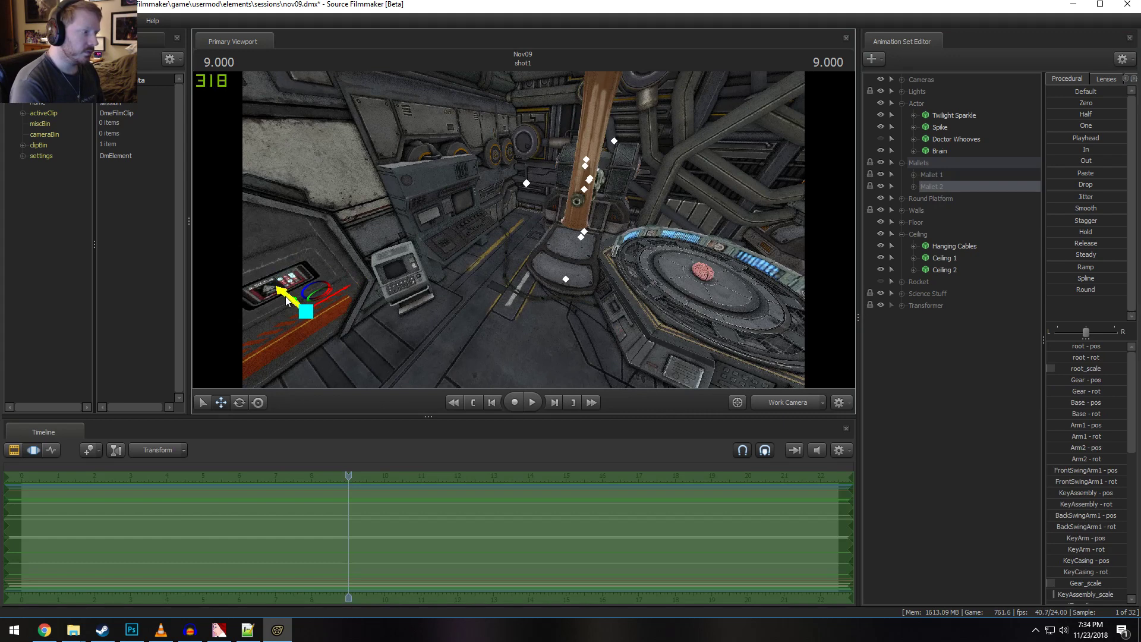
pyautogui.moveTo(297, 301); pyautogui.dragTo(287, 294)
# Expand Mallet 2, Mallet Swing Base 2 and its Unknown group to examine the individual bones and their locks
pyautogui.click(914, 186)
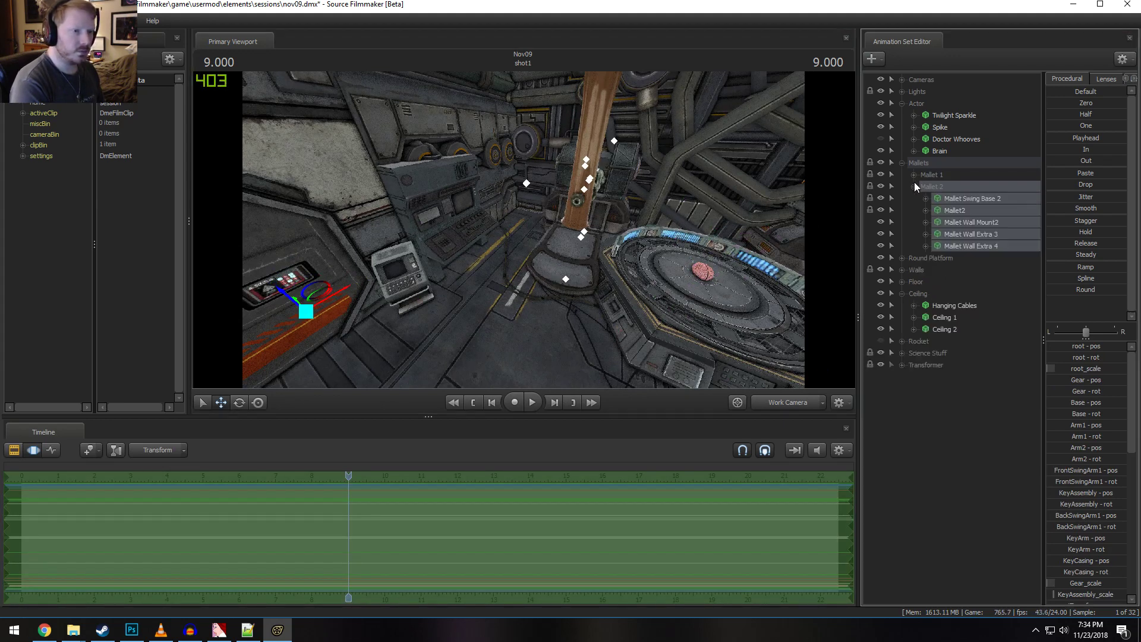
pyautogui.moveTo(523, 230); pyautogui.dragTo(533, 234)
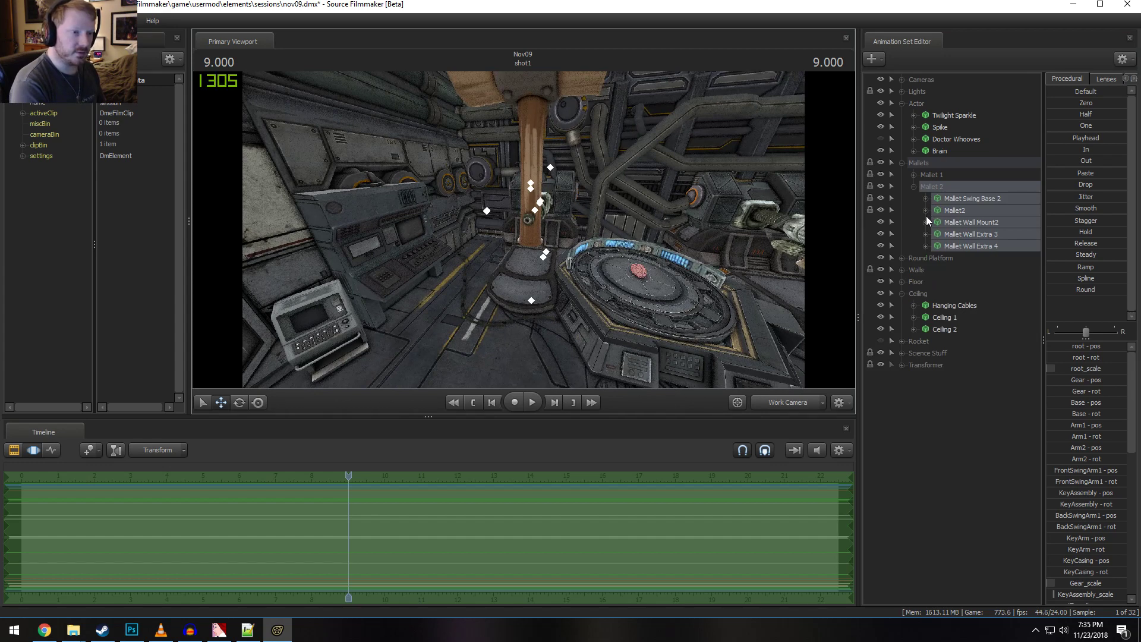
pyautogui.click(925, 198)
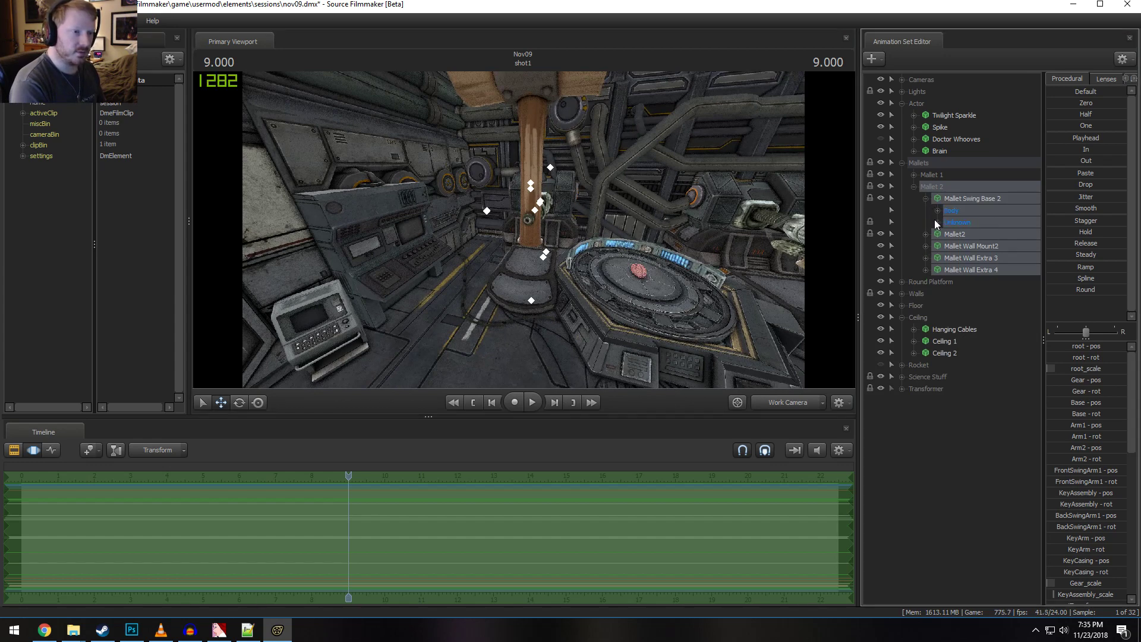
pyautogui.click(937, 222)
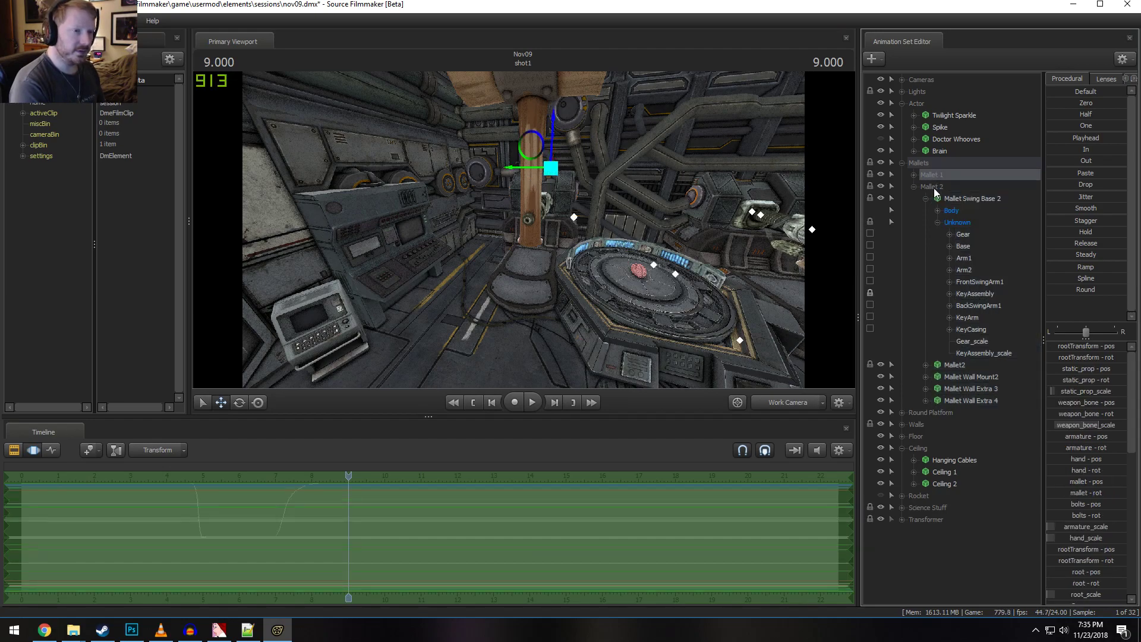
pyautogui.moveTo(591, 228); pyautogui.dragTo(607, 277)
# Select Mallet Swing Base 2, Mallet2, Mallet Wall Mount2 and both wall extras, and shift them together beside the round platform
pyautogui.click(968, 190)
pyautogui.click(967, 194)
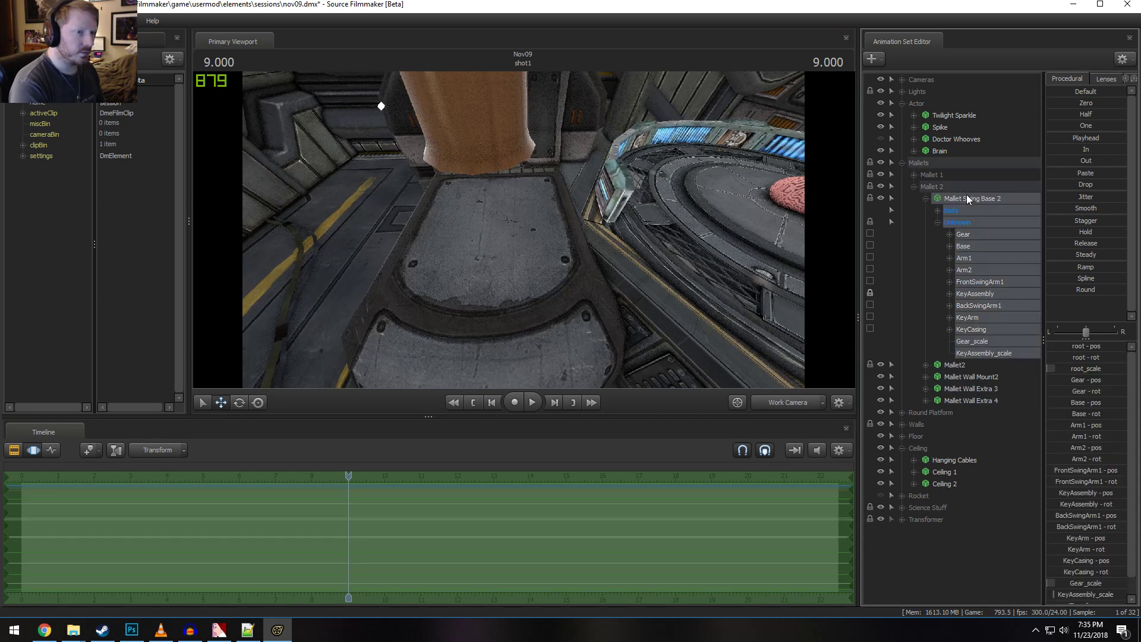
pyautogui.click(976, 185)
pyautogui.keyDown('ctrl'); pyautogui.click(972, 196); pyautogui.keyUp('ctrl')
pyautogui.click(981, 200)
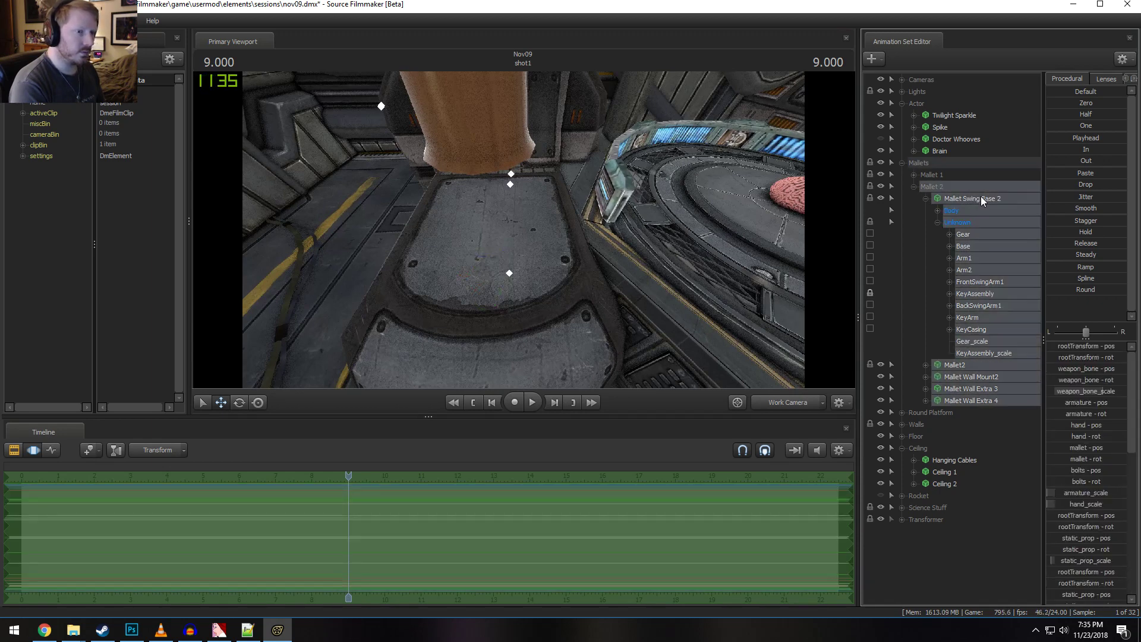
pyautogui.click(967, 363)
pyautogui.click(978, 369)
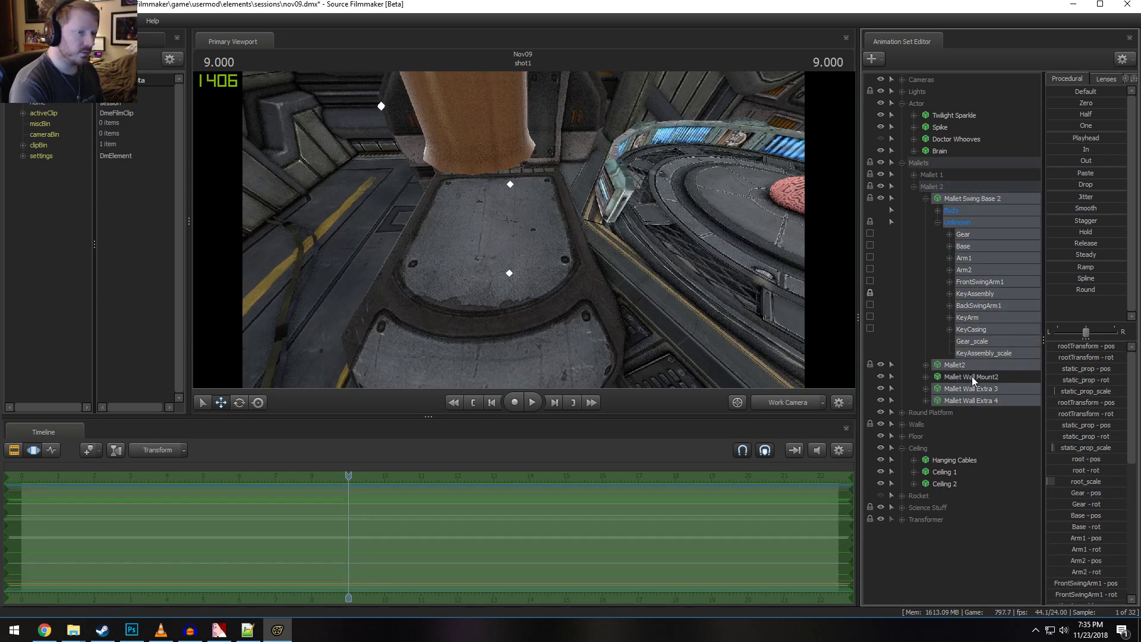
pyautogui.moveTo(525, 224); pyautogui.dragTo(522, 223)
pyautogui.press('w')
pyautogui.press('w')
pyautogui.moveTo(486, 170); pyautogui.dragTo(523, 229)
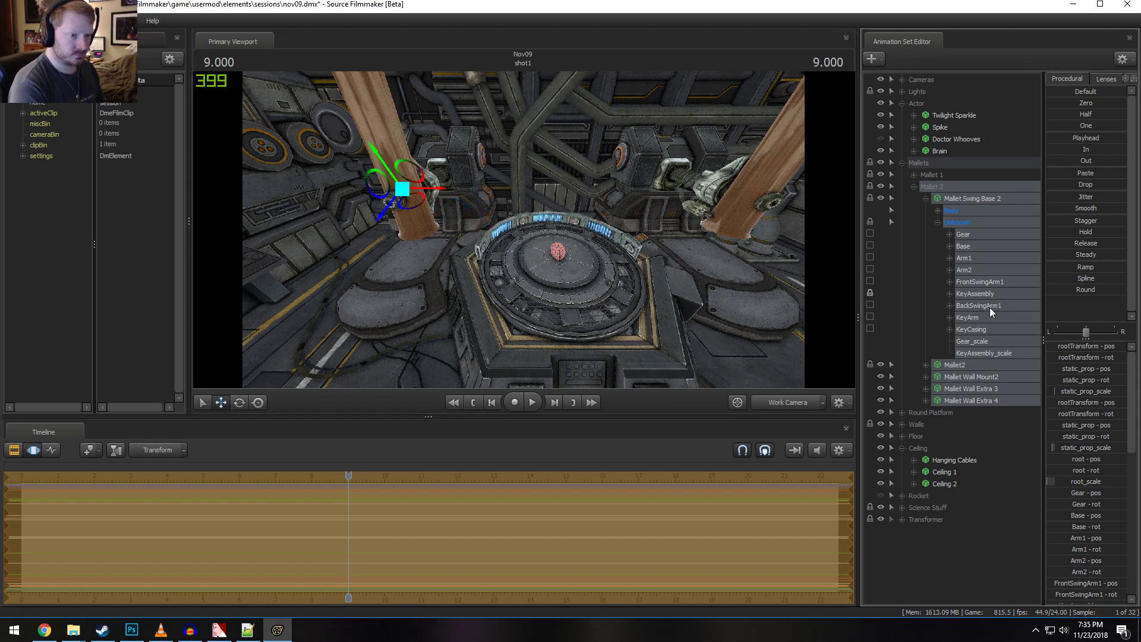
# Shift the KeyAssembly bone of Mallet Swing Base 2 sideways to line it up with the wall mount
pyautogui.click(978, 294)
pyautogui.moveTo(522, 230); pyautogui.dragTo(501, 240)
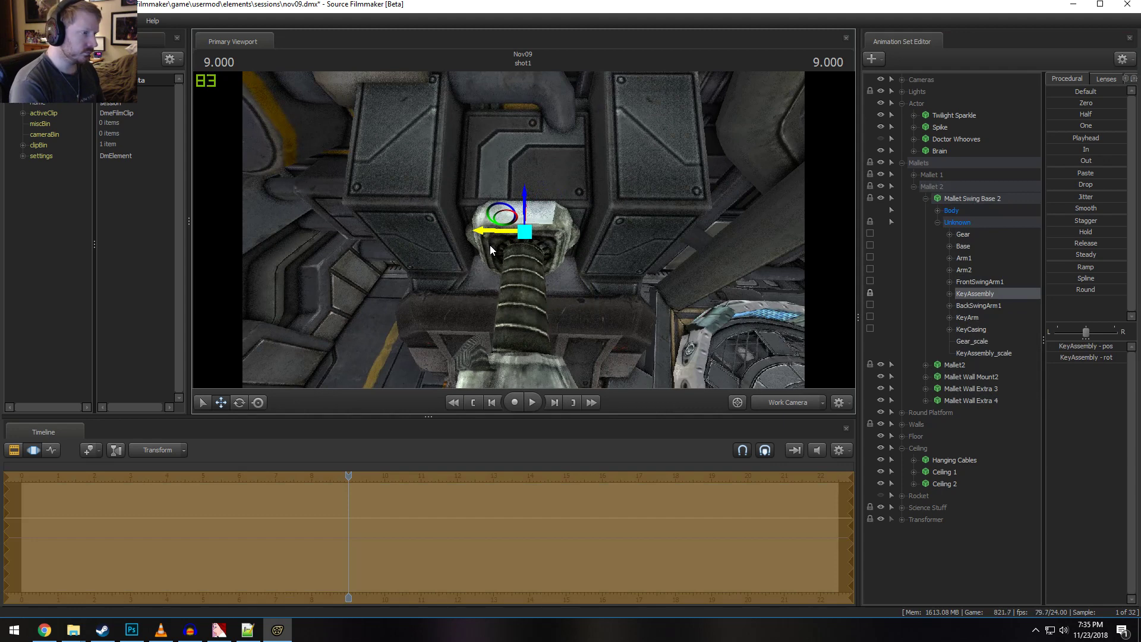
pyautogui.moveTo(543, 253); pyautogui.dragTo(522, 234)
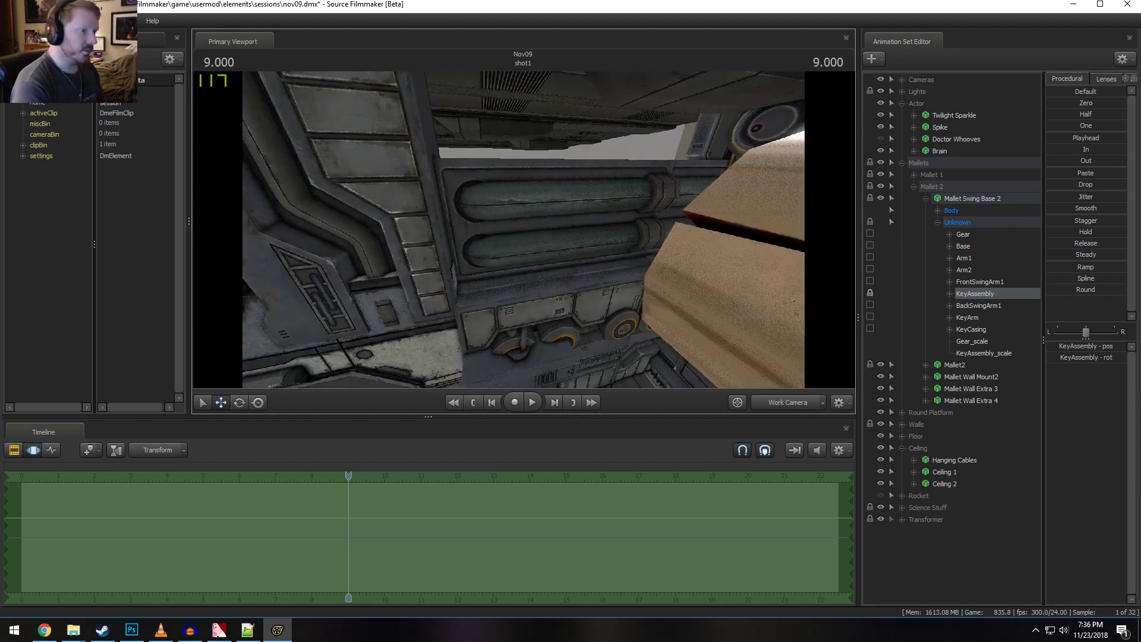
# Copy a small Wall Tech panel from the Walls group and paste it as a new animation set
pyautogui.click(902, 423)
pyautogui.click(957, 482)
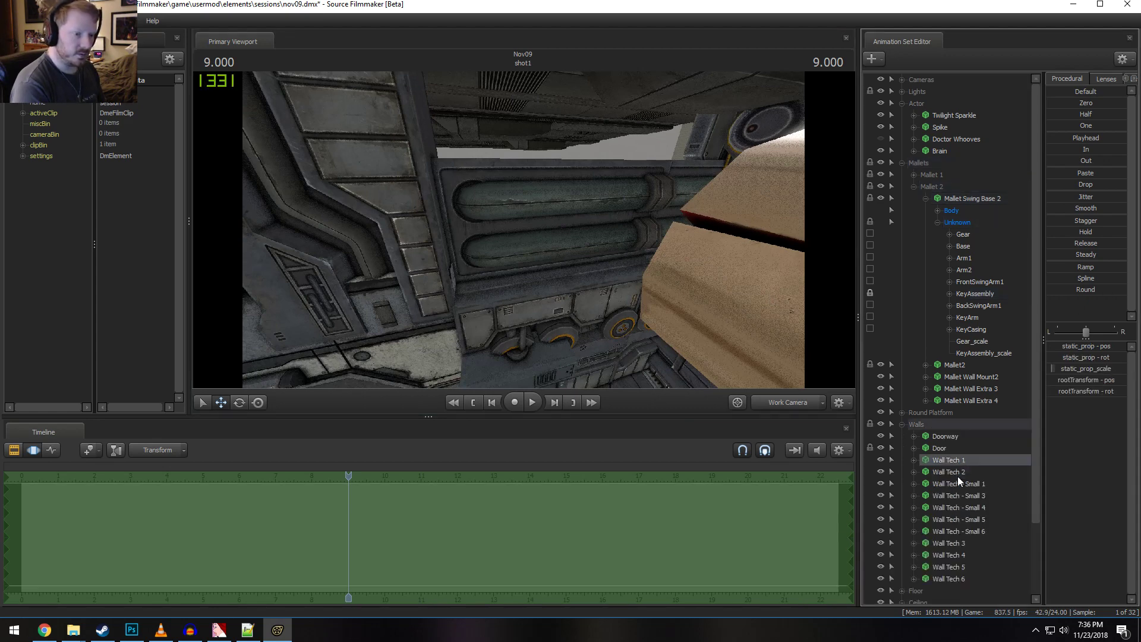
pyautogui.click(967, 508)
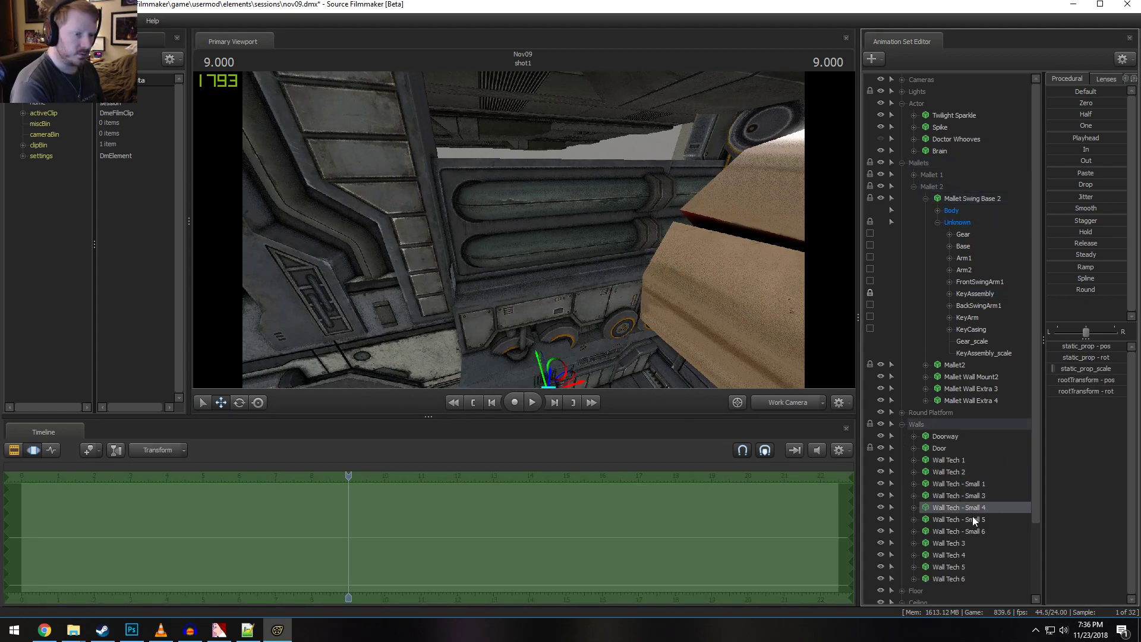
pyautogui.rightClick(972, 514)
pyautogui.moveTo(730, 315)
pyautogui.mouseDown()
pyautogui.moveTo(743, 312)
pyautogui.moveTo(731, 316)
pyautogui.mouseUp()
pyautogui.click(903, 426)
pyautogui.rightClick(918, 532)
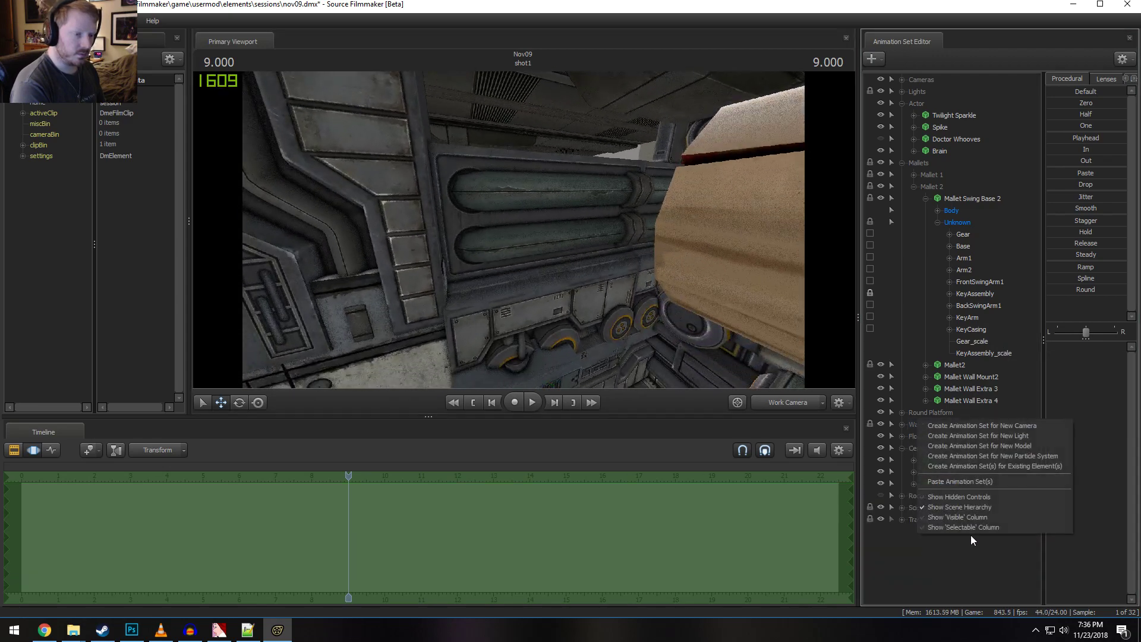
pyautogui.click(964, 479)
pyautogui.click(941, 530)
# Raise Wall Tech - Small 7 and turn it sideways against the upper wall below the ceiling
pyautogui.moveTo(511, 256); pyautogui.dragTo(541, 306)
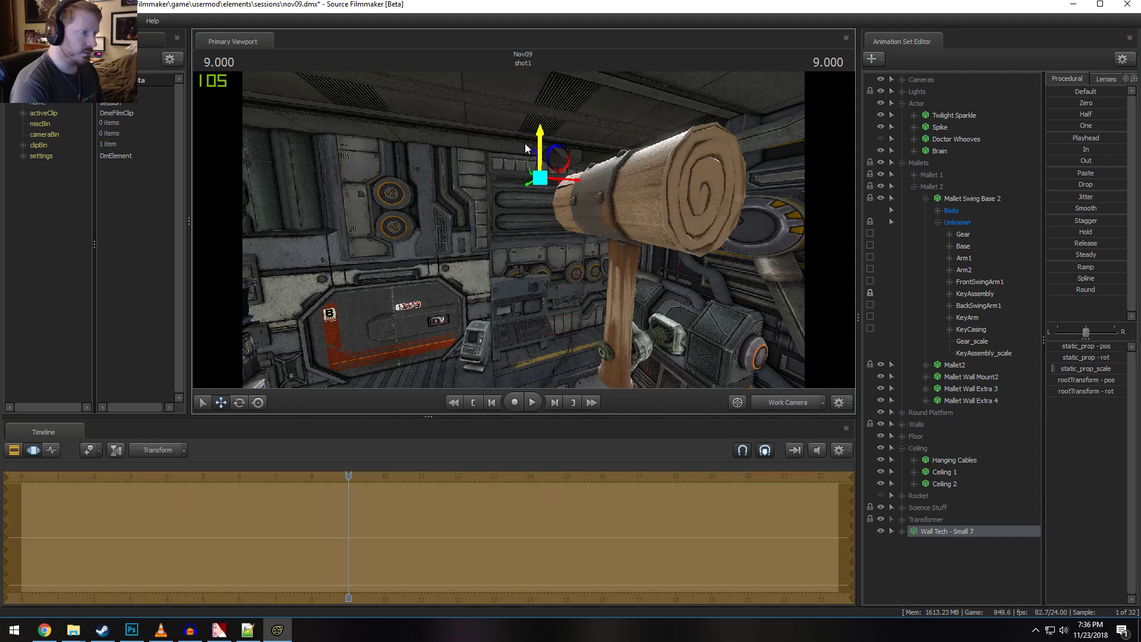
pyautogui.moveTo(485, 239); pyautogui.dragTo(525, 236)
pyautogui.moveTo(583, 174); pyautogui.dragTo(510, 237)
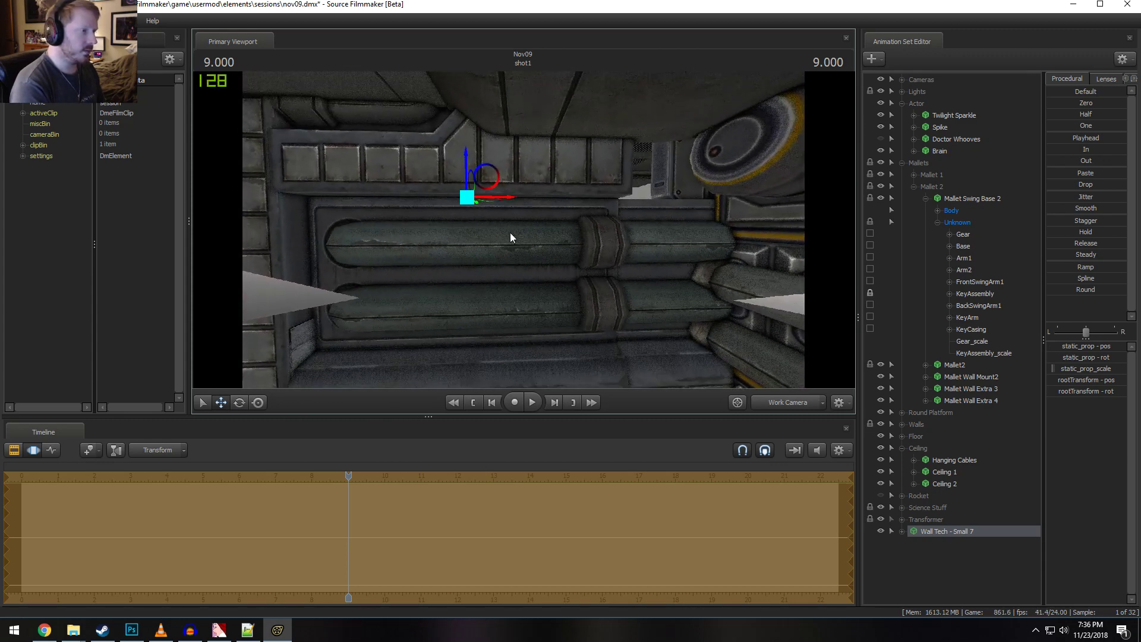
# Try a rootTransform rotation value of 90 on Wall Tech - Small 7, compare both orientations, and undo the change
pyautogui.click(1092, 390)
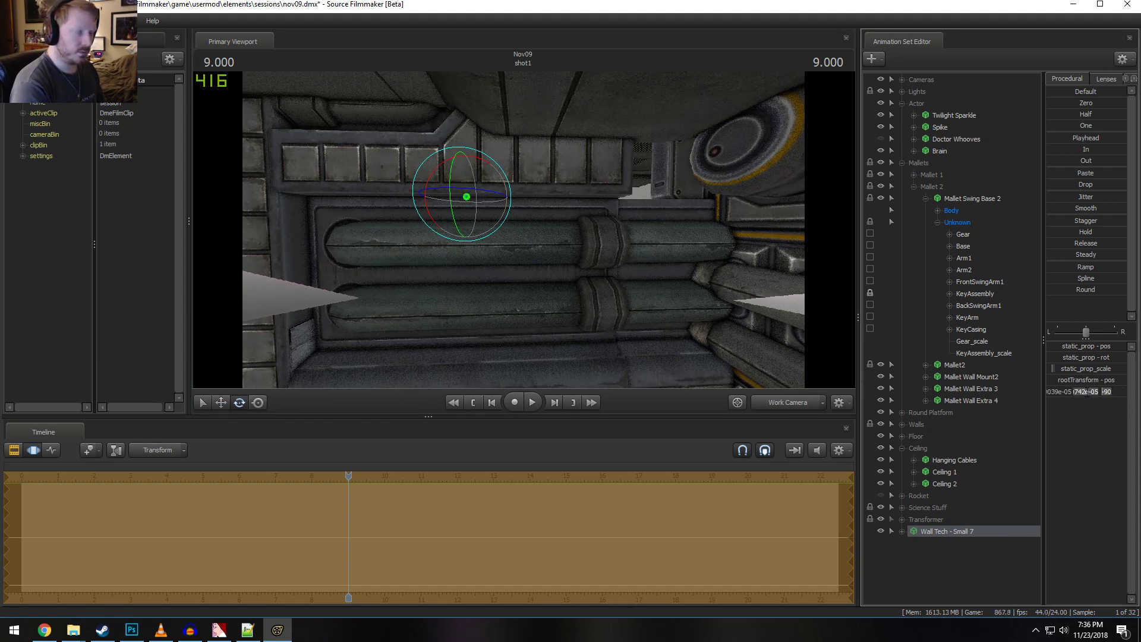
pyautogui.write('90')
pyautogui.press('Return')
pyautogui.hotkey('ctrl', 'z')
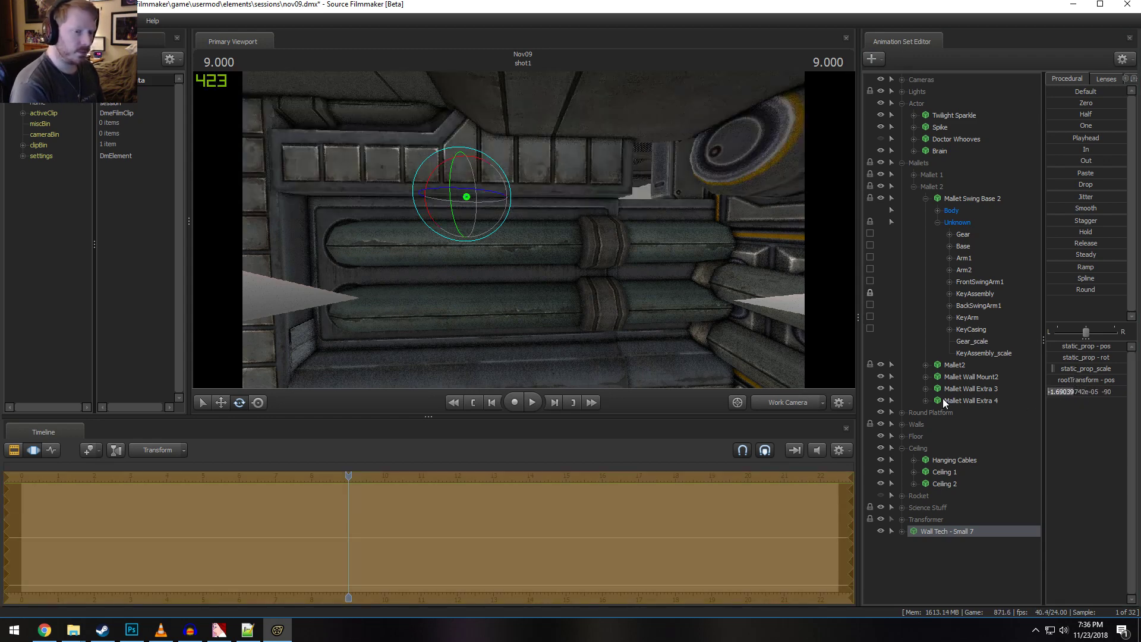
pyautogui.hotkey('ctrl', 'y')
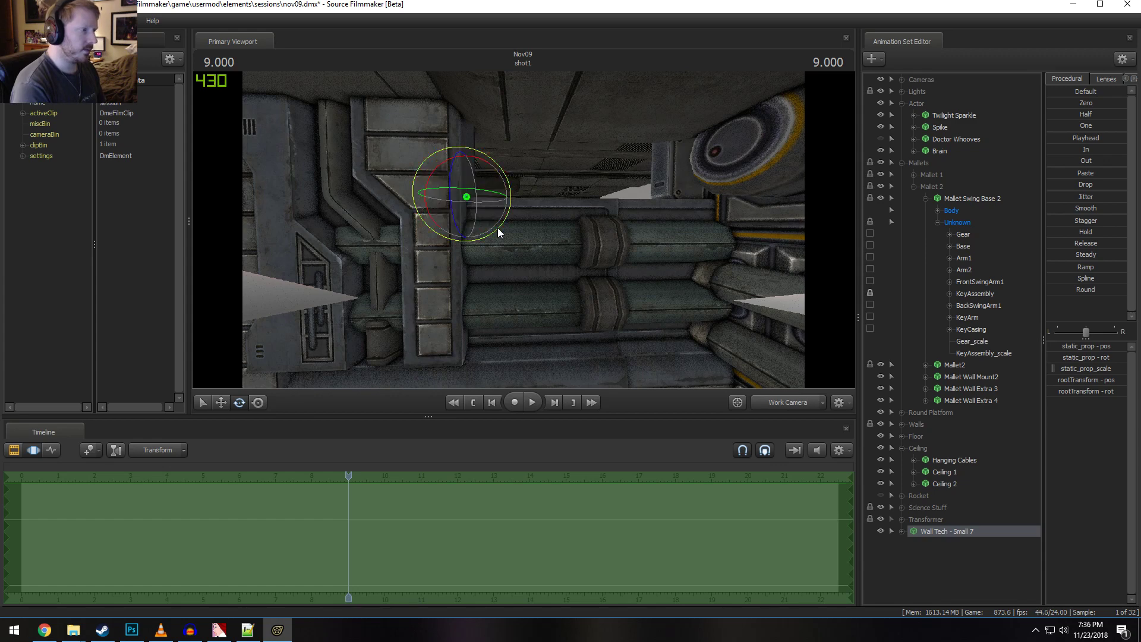
pyautogui.hotkey('ctrl', 'z')
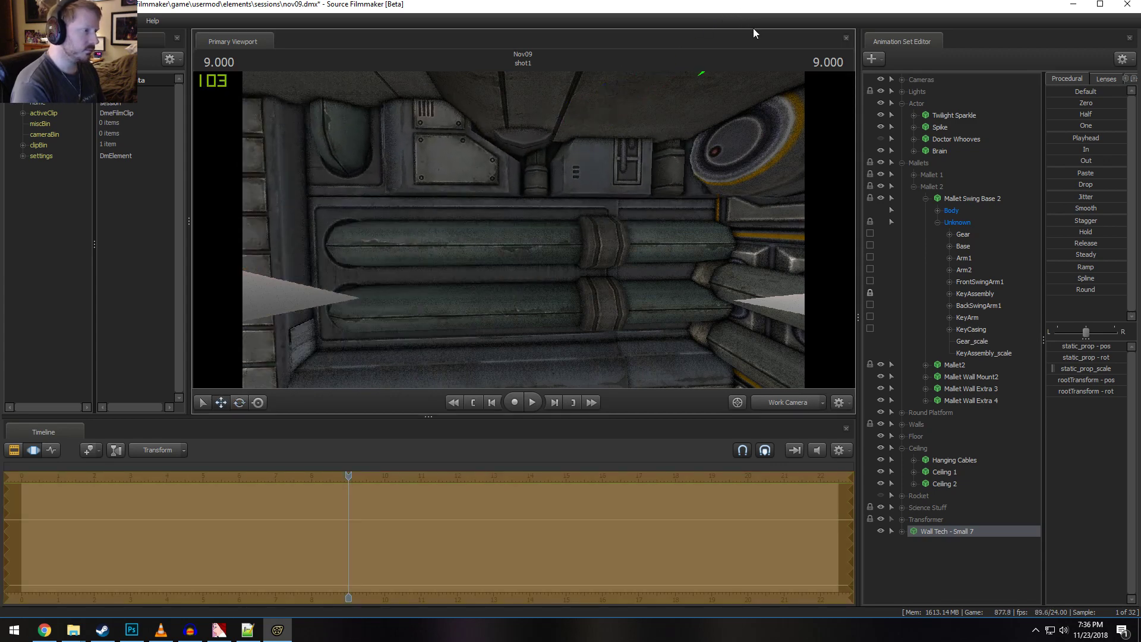
# Move Wall Tech - Small 7 along the upper wall to cover the gap beneath the ceiling
pyautogui.moveTo(630, 203); pyautogui.dragTo(768, 119)
pyautogui.press('s')
pyautogui.moveTo(535, 280); pyautogui.dragTo(552, 265)
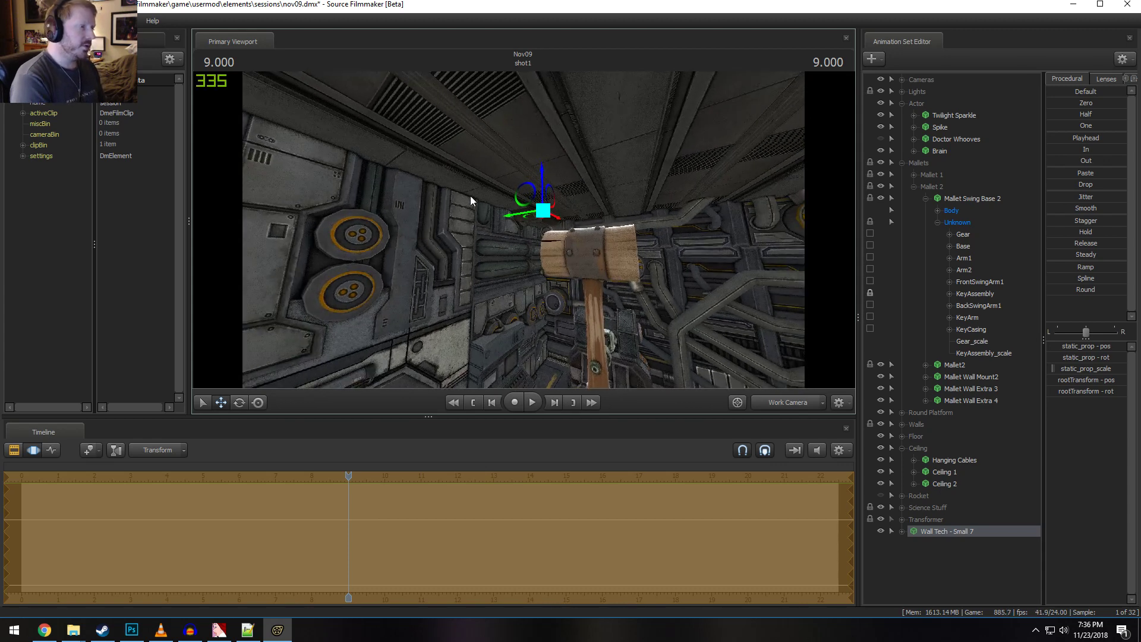
pyautogui.moveTo(471, 200); pyautogui.dragTo(538, 223)
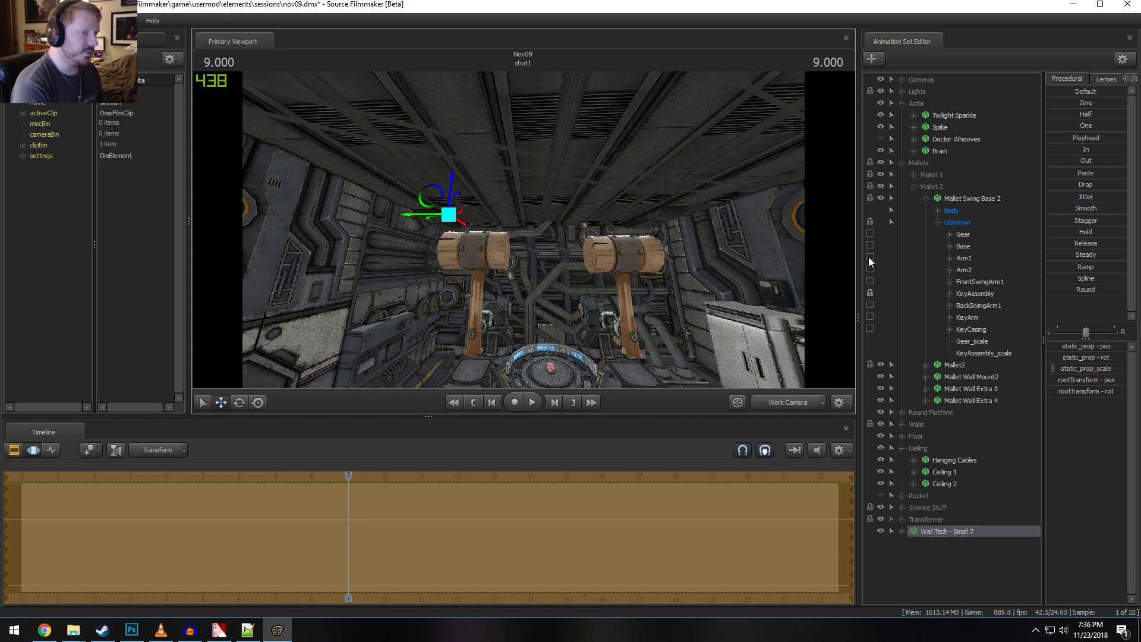
# Select Ceiling 1 and check how it meets the walls above the mallets
pyautogui.click(915, 472)
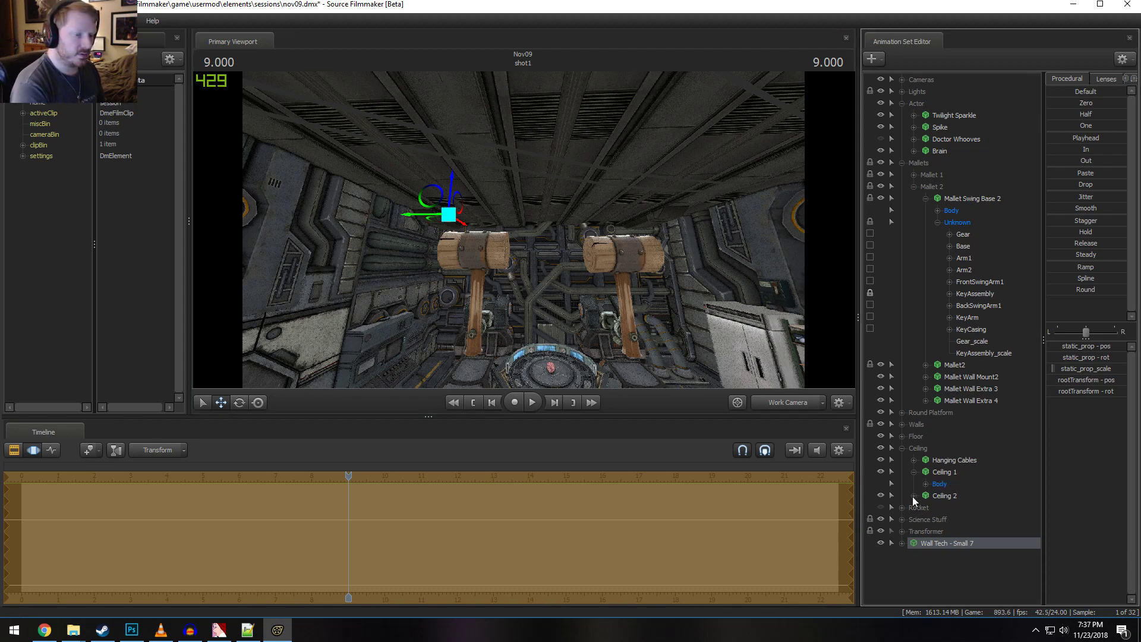
pyautogui.click(936, 472)
pyautogui.moveTo(553, 226); pyautogui.dragTo(523, 227)
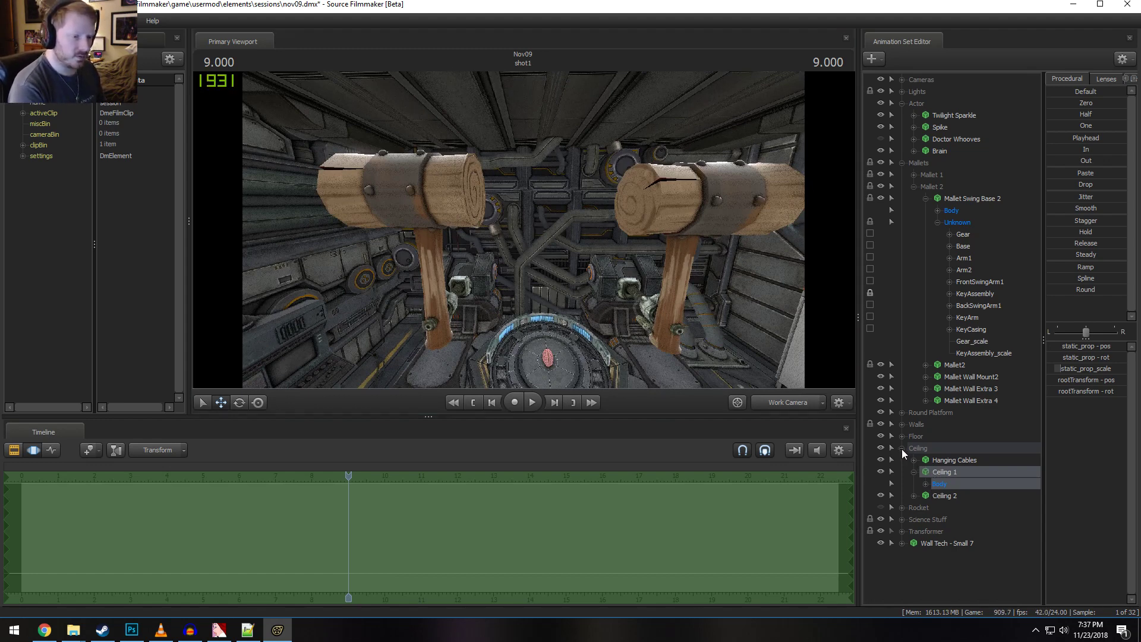
# Enlarge Wall Tech 1 slightly by increasing its static_prop_scale
pyautogui.click(903, 425)
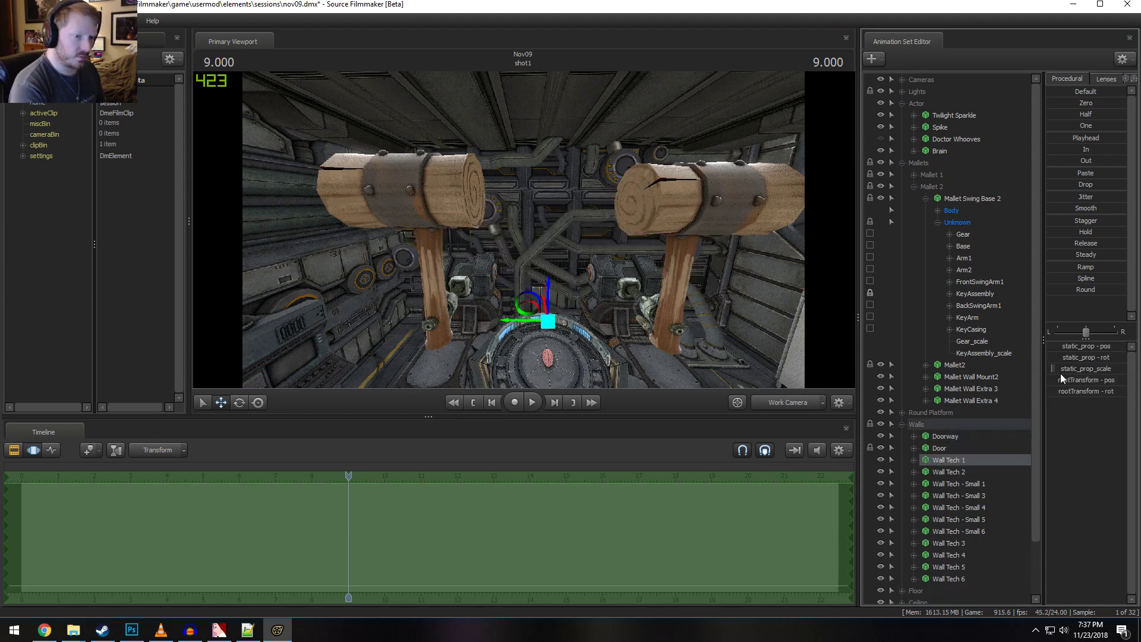
pyautogui.moveTo(1053, 369); pyautogui.dragTo(1054, 369)
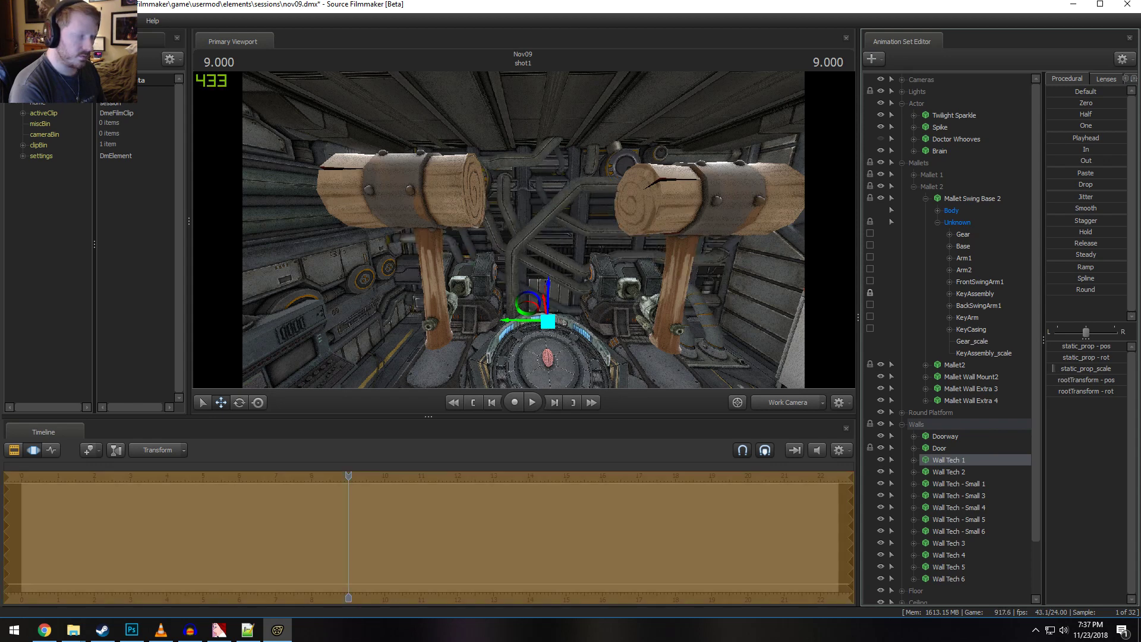
pyautogui.click(928, 460)
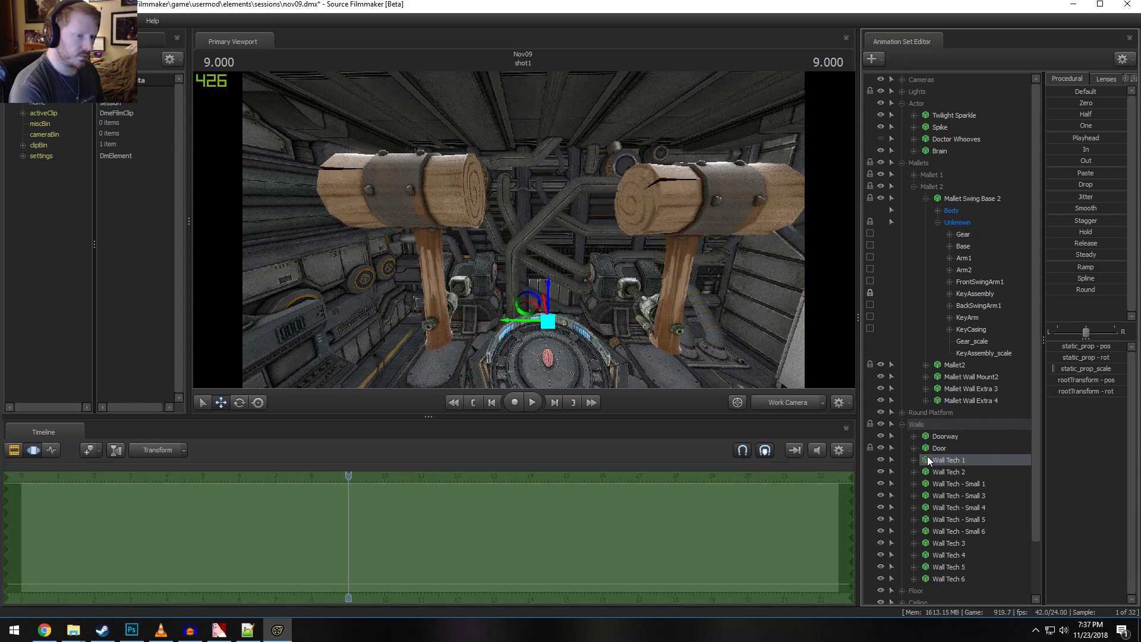
# Raise Wall Tech 1 vertically to fit against the floor near the mallet bases
pyautogui.moveTo(547, 287); pyautogui.dragTo(436, 354)
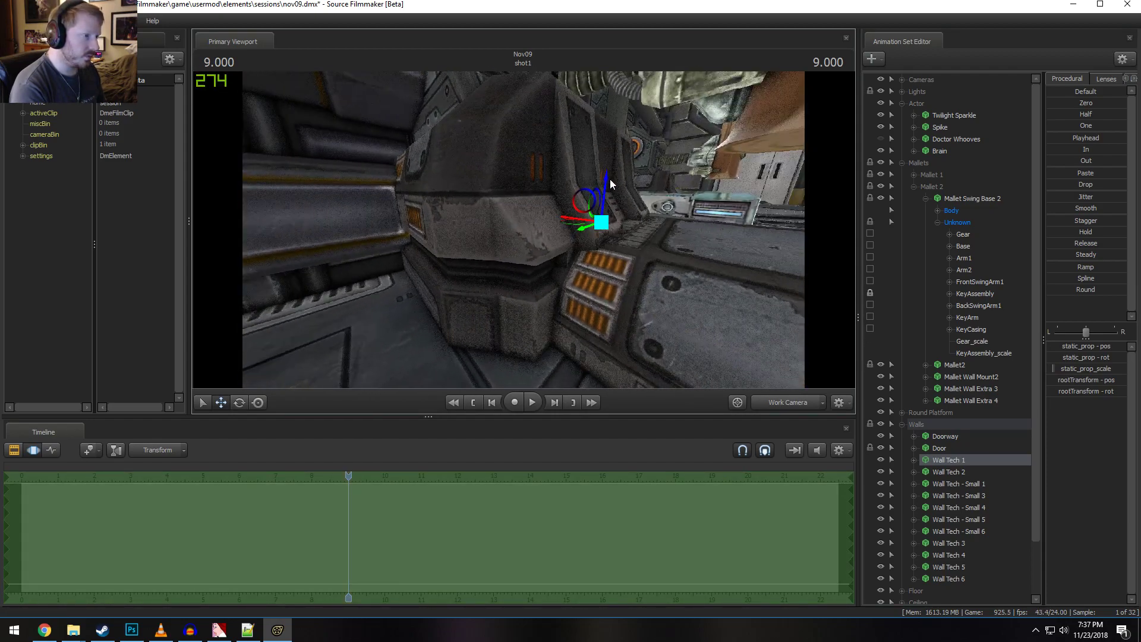
pyautogui.moveTo(610, 179); pyautogui.dragTo(606, 146)
pyautogui.moveTo(606, 145); pyautogui.dragTo(606, 145)
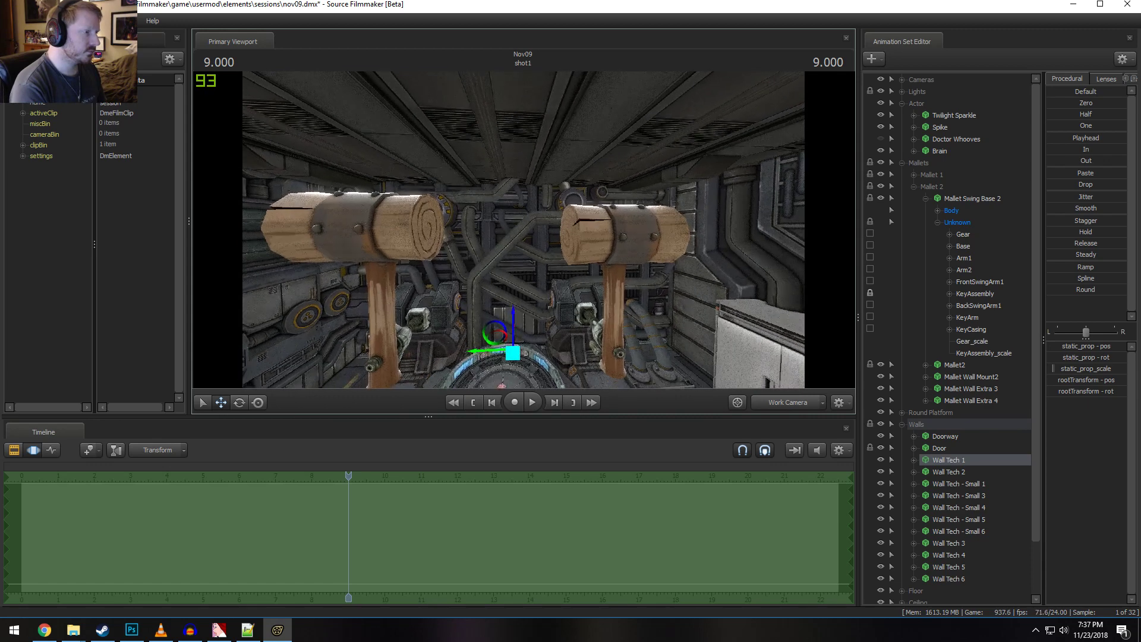
# Hide Wall Tech 3 and check the gap between the back wall and the ceiling
pyautogui.moveTo(627, 297); pyautogui.dragTo(627, 297)
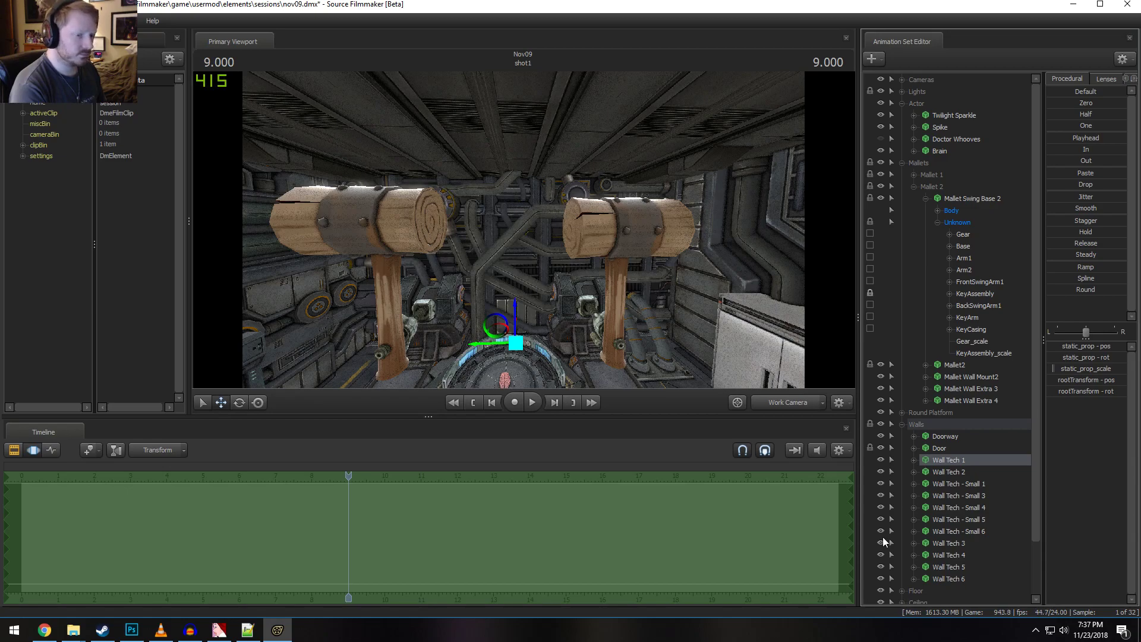
pyautogui.moveTo(608, 337); pyautogui.dragTo(607, 338)
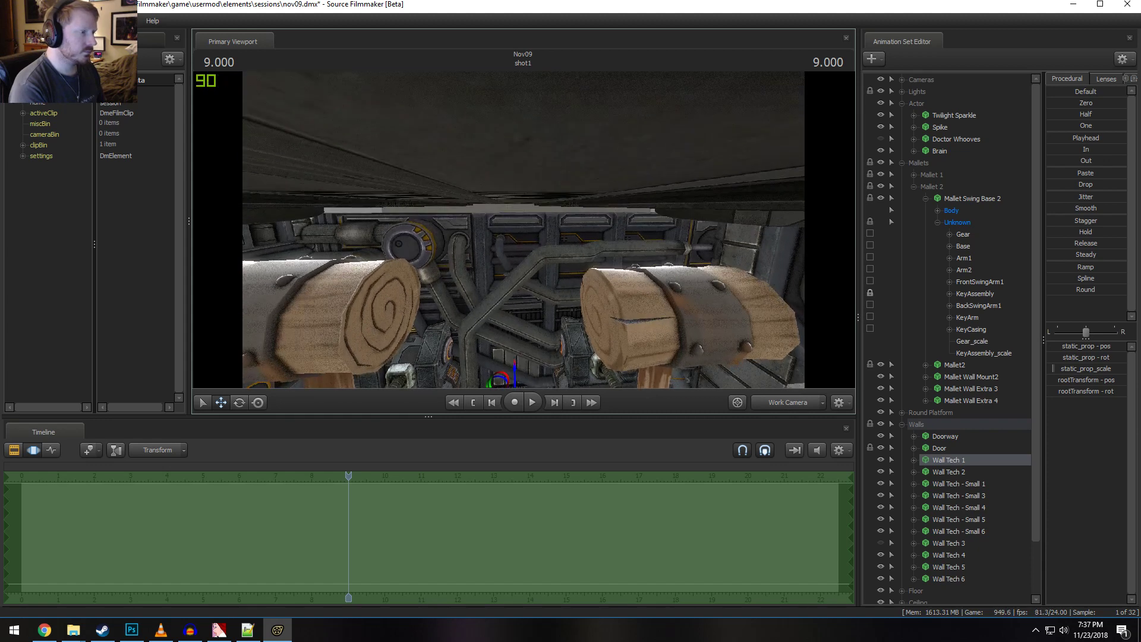
pyautogui.moveTo(618, 286); pyautogui.dragTo(618, 286)
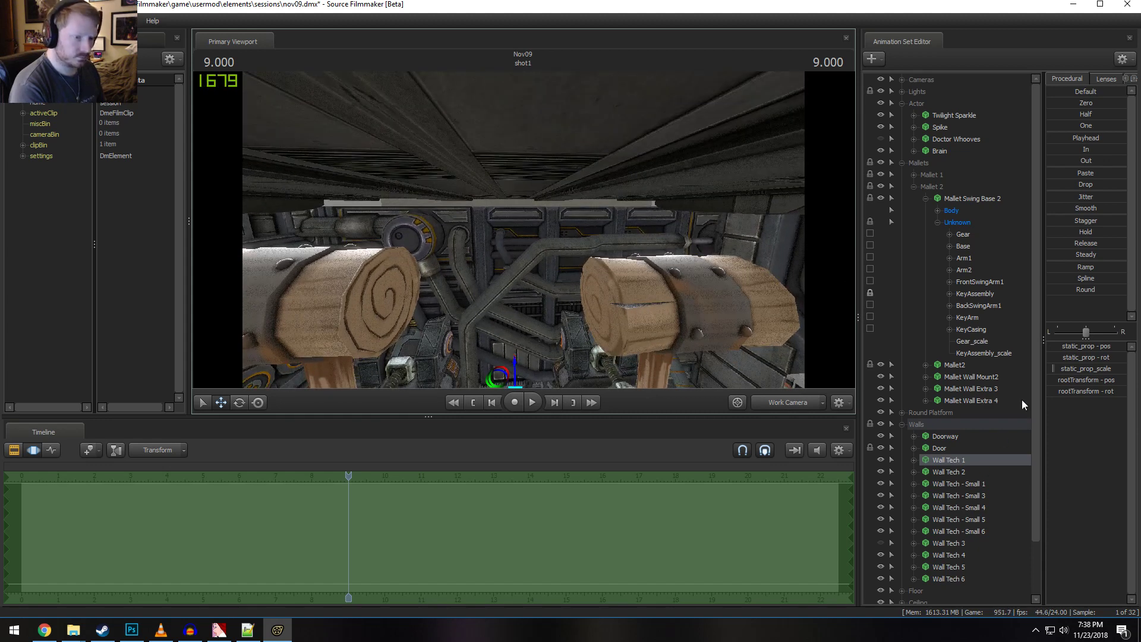
# Increase the static_prop_scale of Wall Tech 1 slightly until the back wall closes its gap with the ceiling
pyautogui.moveTo(1044, 392); pyautogui.dragTo(730, 430)
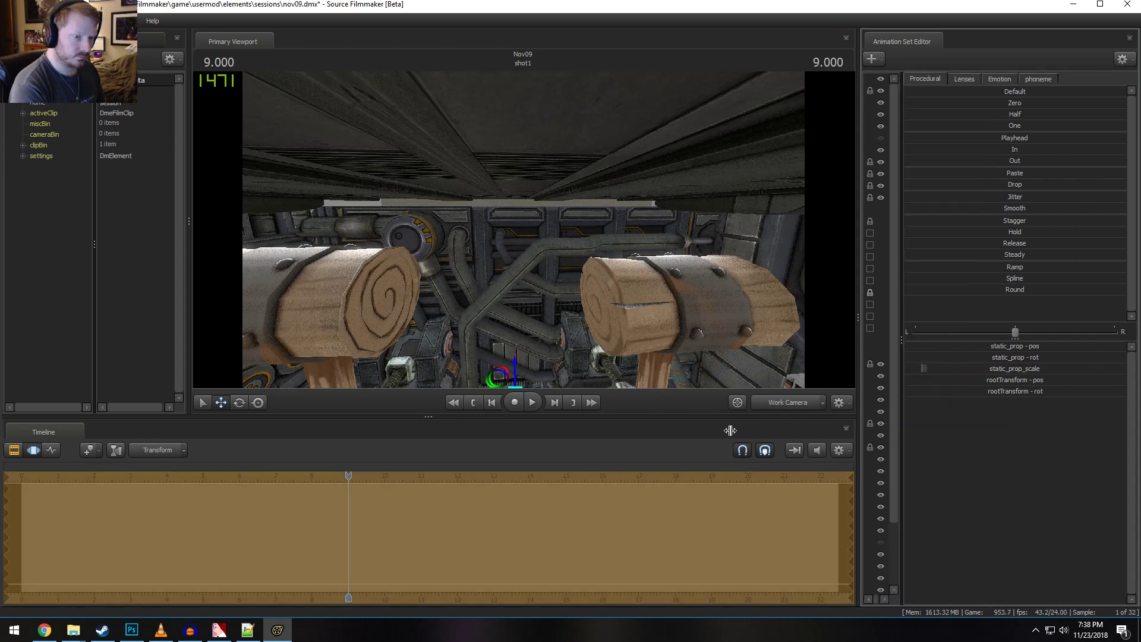
pyautogui.moveTo(924, 368); pyautogui.dragTo(924, 368)
pyautogui.press('w')
pyautogui.moveTo(536, 250); pyautogui.dragTo(524, 233)
pyautogui.click(764, 451)
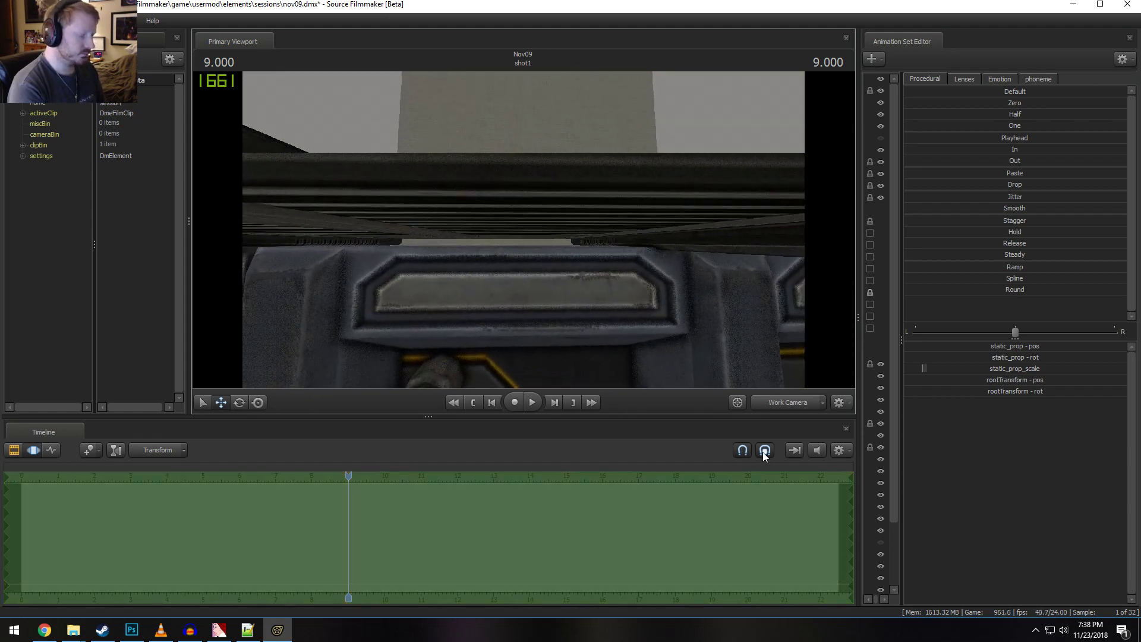
pyautogui.click(980, 365)
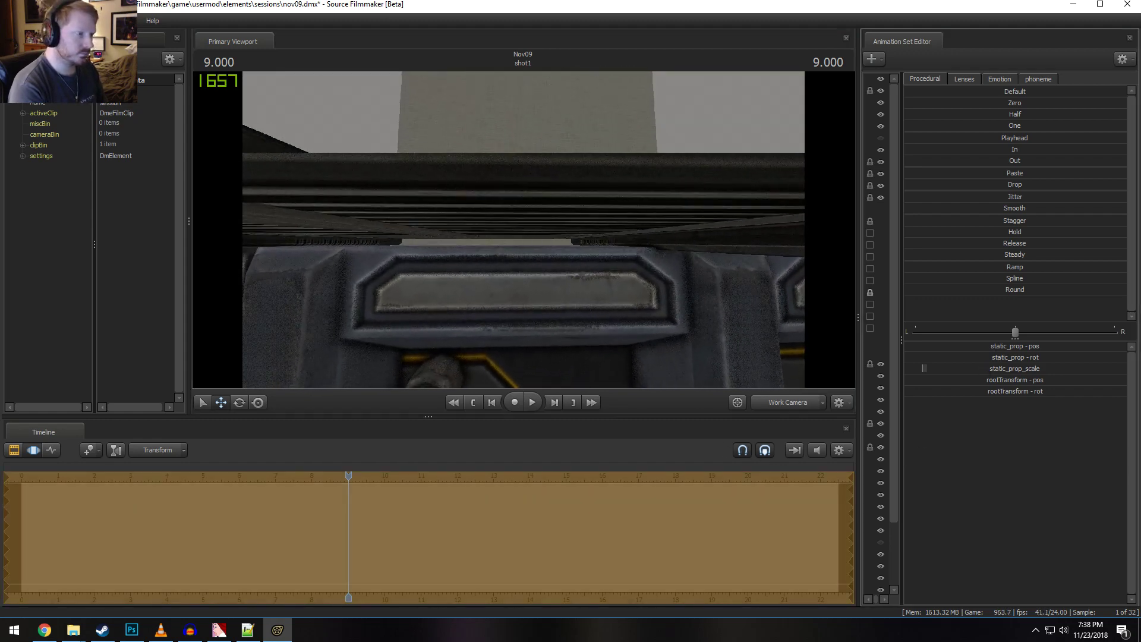
pyautogui.moveTo(981, 365); pyautogui.dragTo(983, 348)
pyautogui.moveTo(905, 184); pyautogui.dragTo(1093, 185)
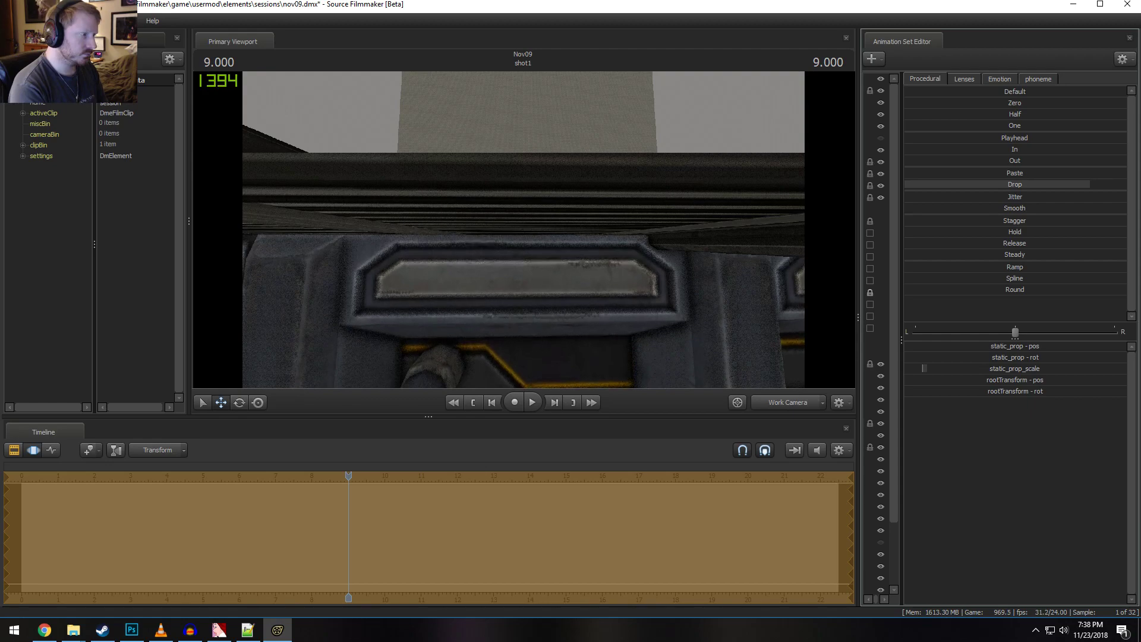
# Move Wall Tech 1 horizontally along its red axis, pushing it back from the round platform behind the mallets
pyautogui.press('s')
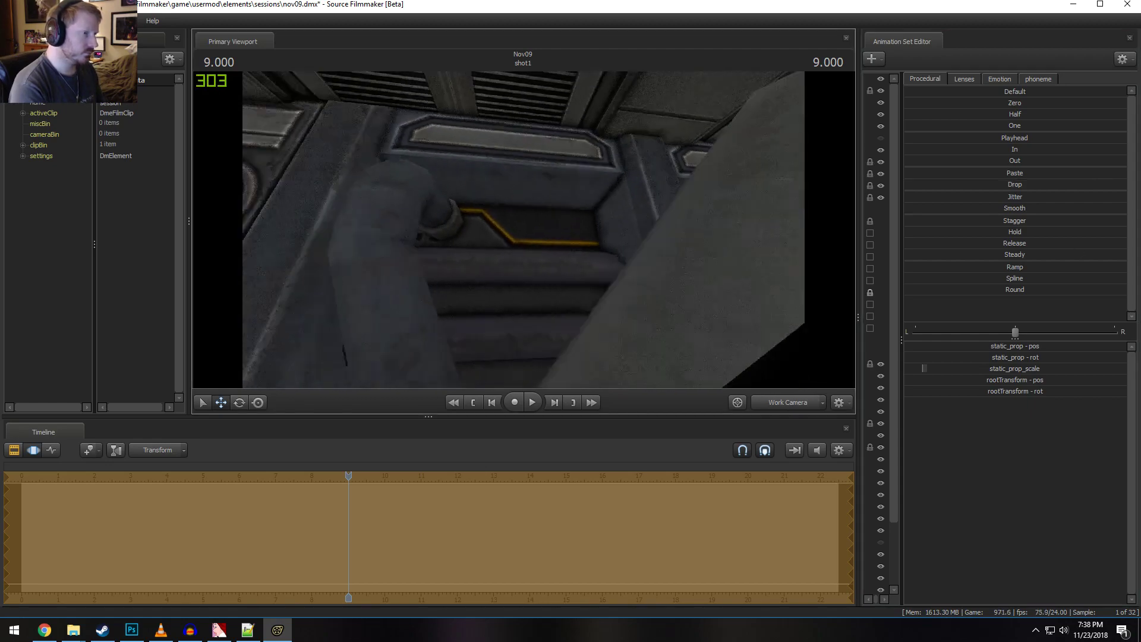
pyautogui.press('w')
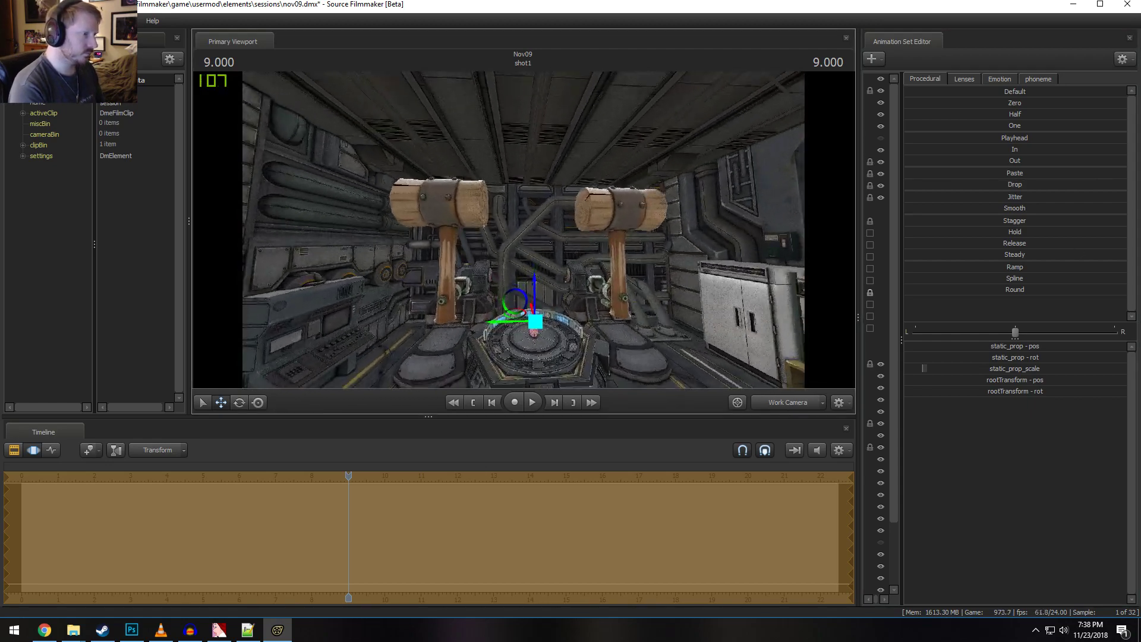
pyautogui.press('w')
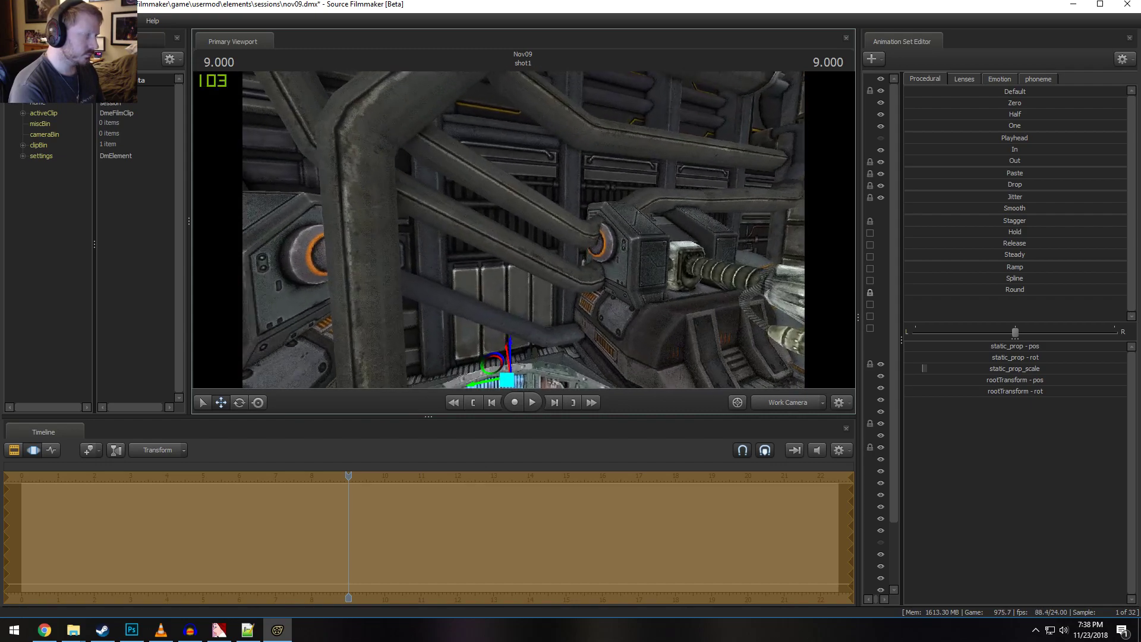
pyautogui.press('w')
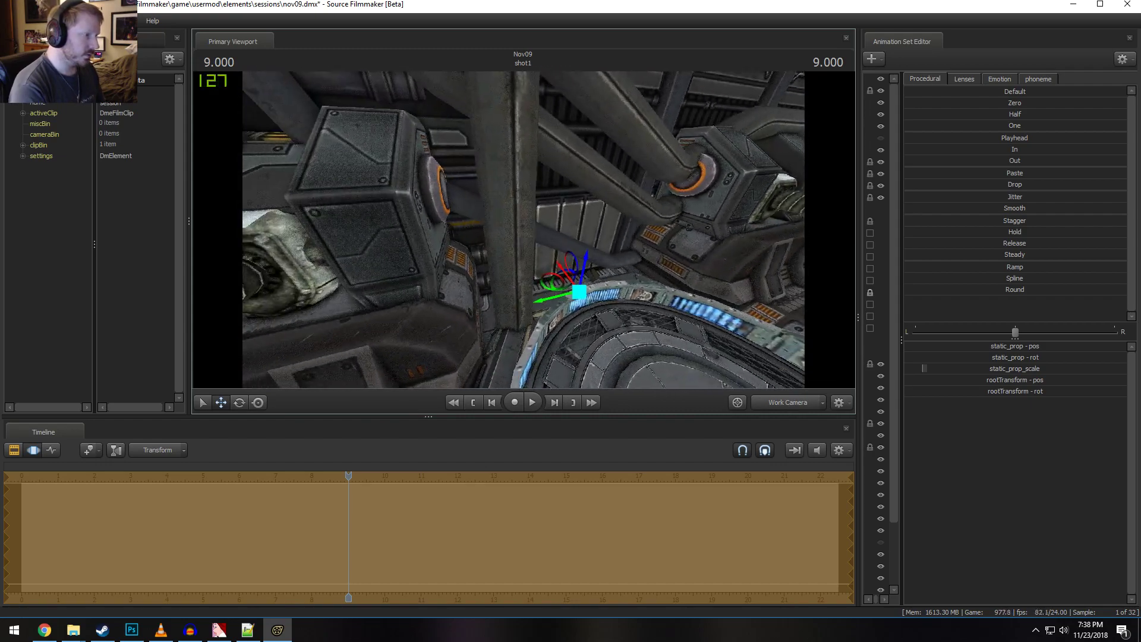
pyautogui.press('s')
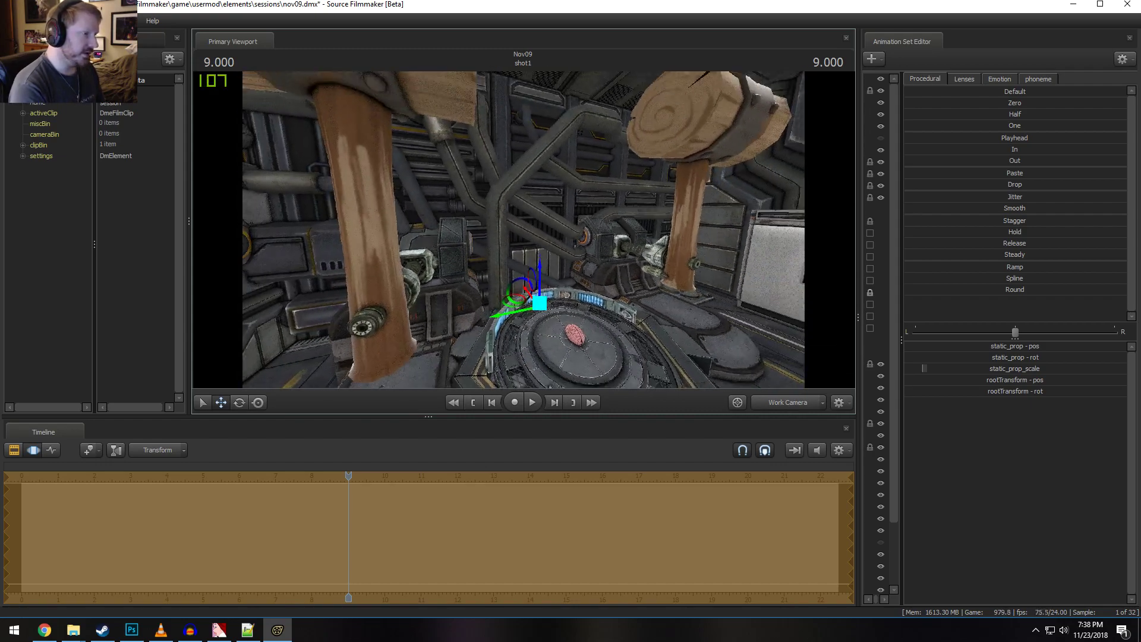
pyautogui.press('s')
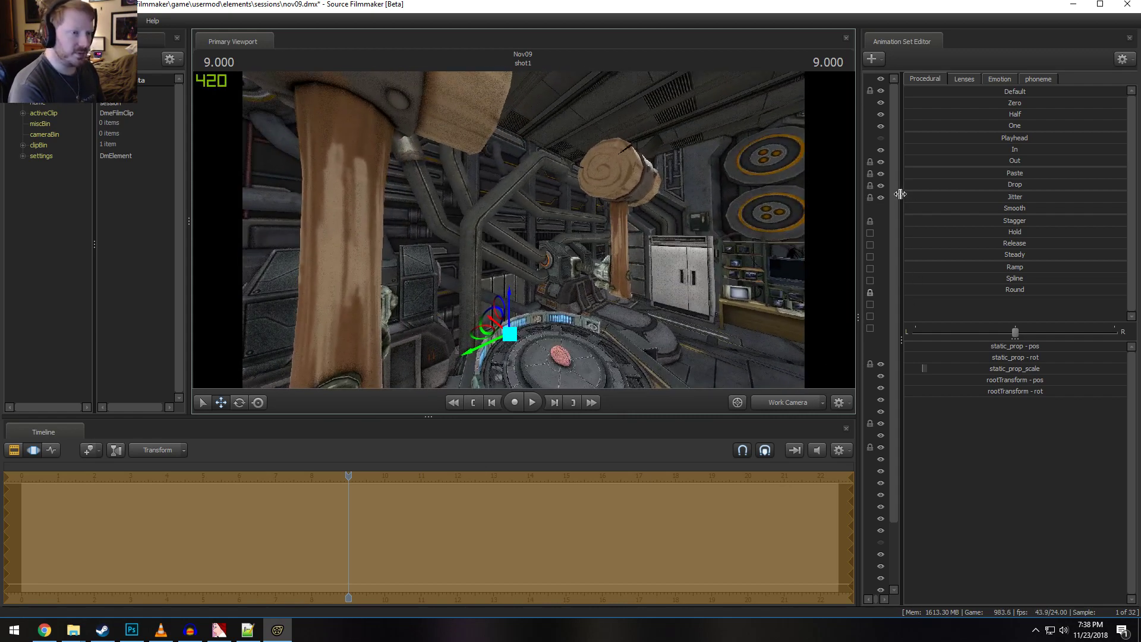
pyautogui.moveTo(902, 196); pyautogui.dragTo(1027, 320)
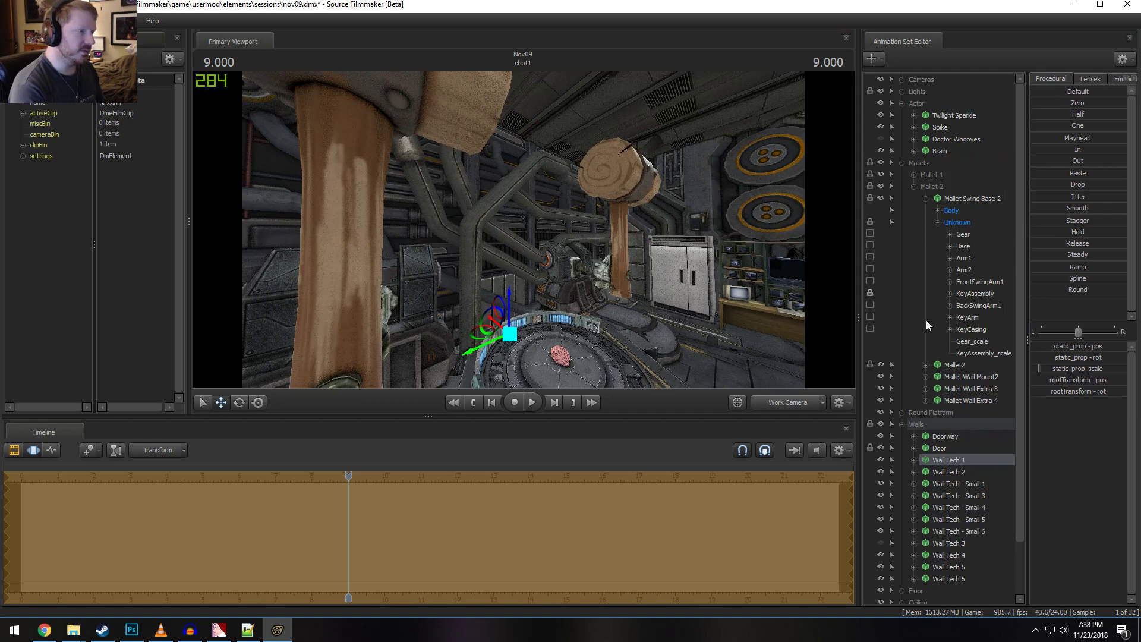
pyautogui.click(941, 555)
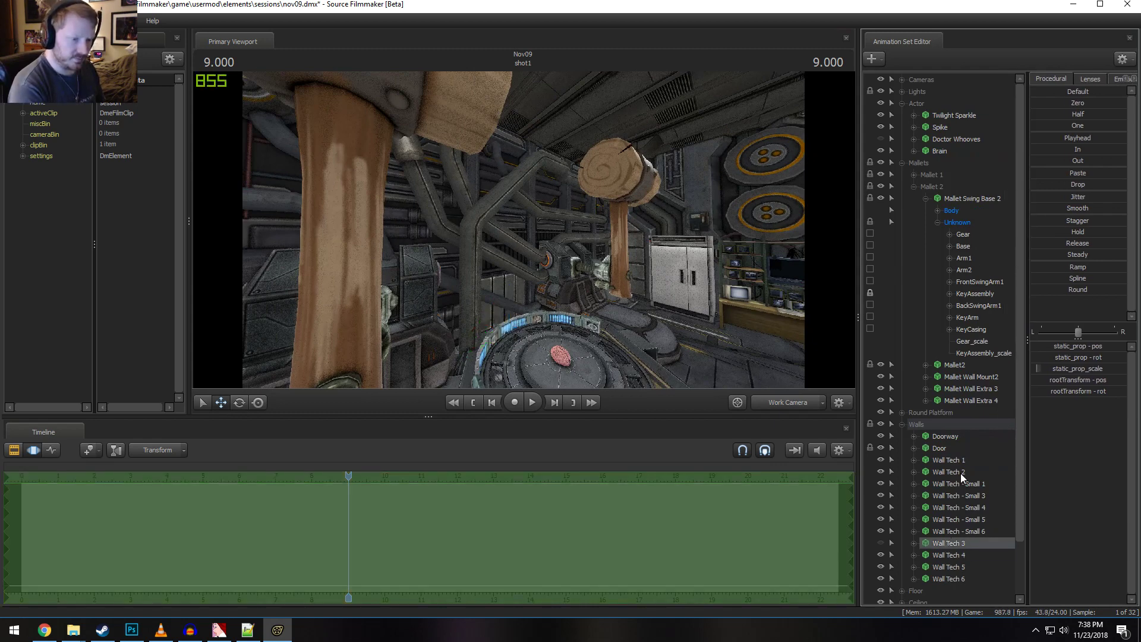
pyautogui.moveTo(523, 230); pyautogui.dragTo(515, 235)
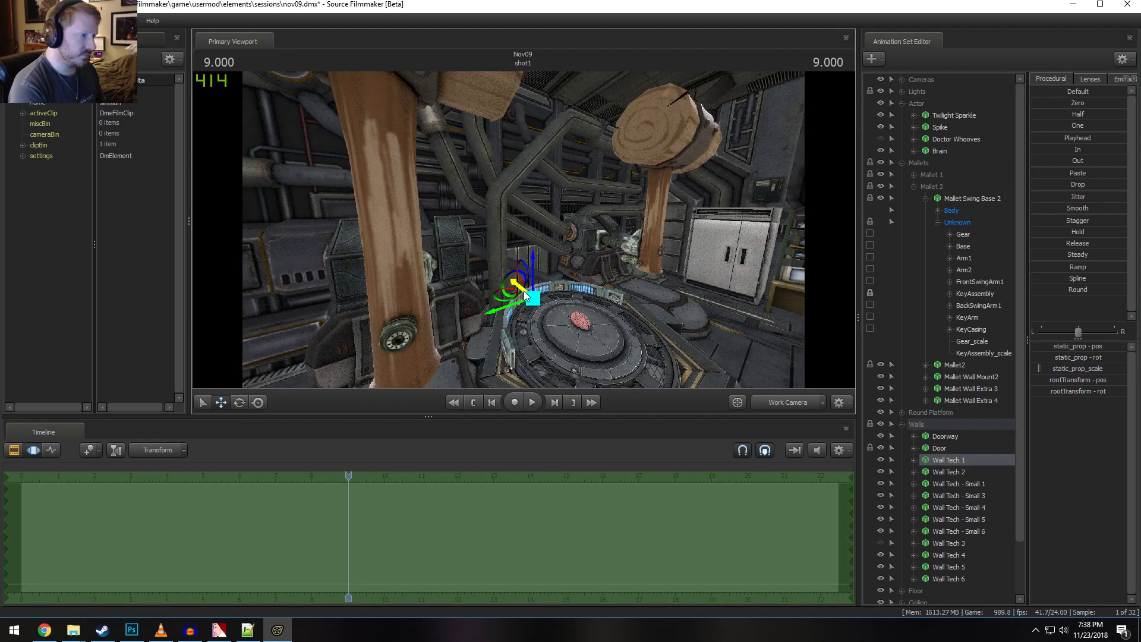
pyautogui.moveTo(525, 295); pyautogui.dragTo(507, 291)
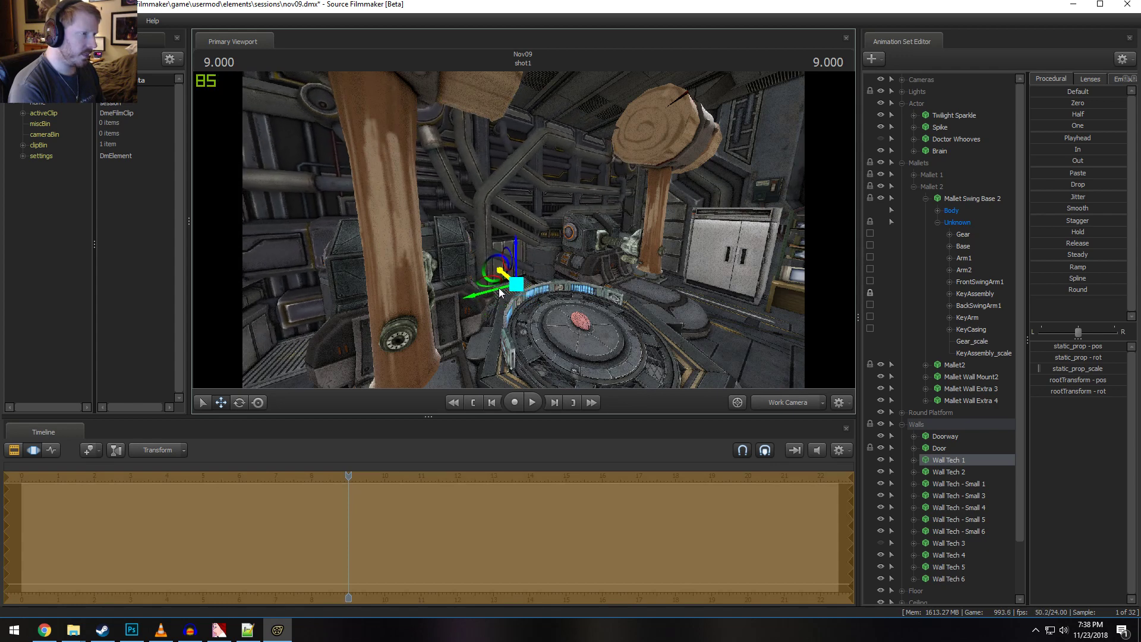
pyautogui.moveTo(496, 291); pyautogui.dragTo(502, 295)
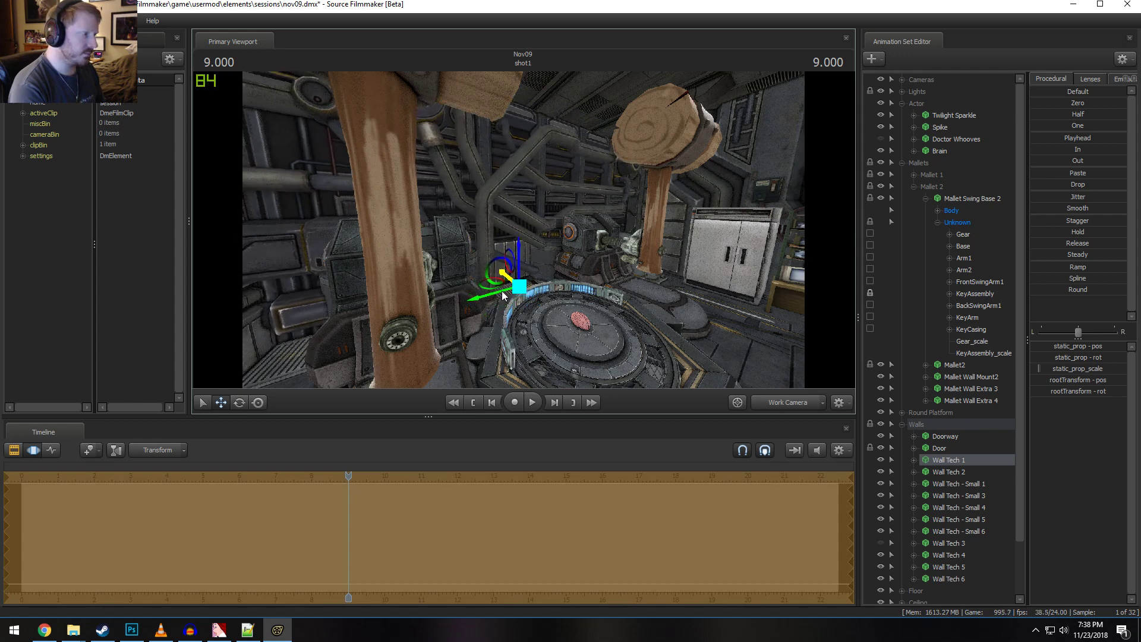
# Inspect how Wall Tech 1 fits behind the mallets and against the ceiling and neighbouring walls
pyautogui.keyDown('alt'); pyautogui.moveTo(605, 325); pyautogui.dragTo(565, 215); pyautogui.keyUp('alt')
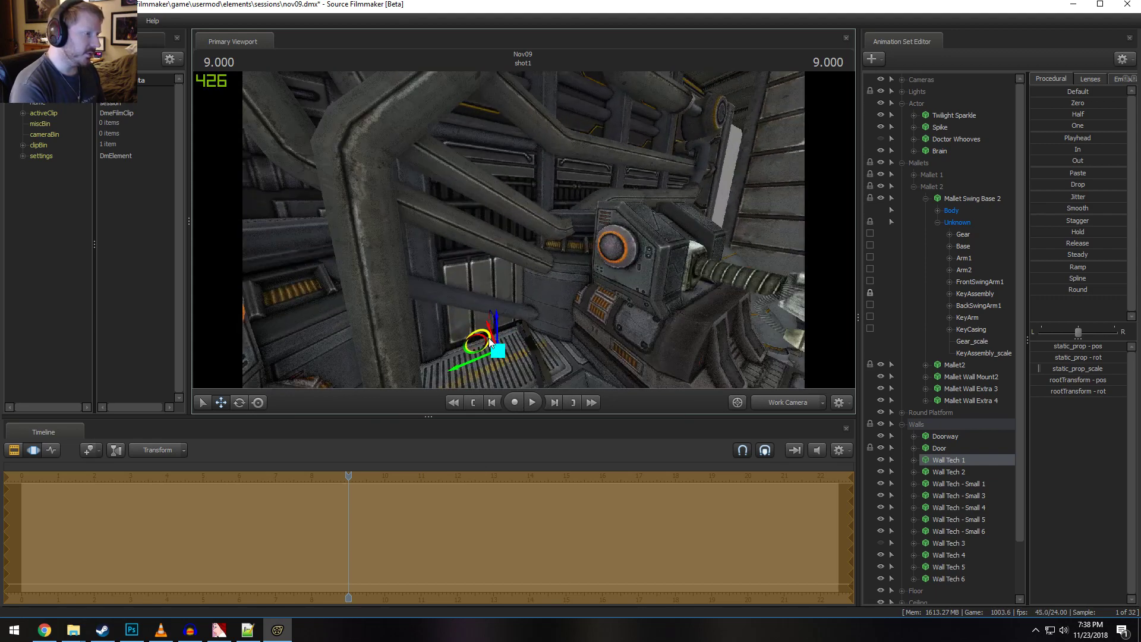
pyautogui.keyDown('alt'); pyautogui.moveTo(492, 337); pyautogui.dragTo(523, 229); pyautogui.keyUp('alt')
pyautogui.press('w')
pyautogui.press('s')
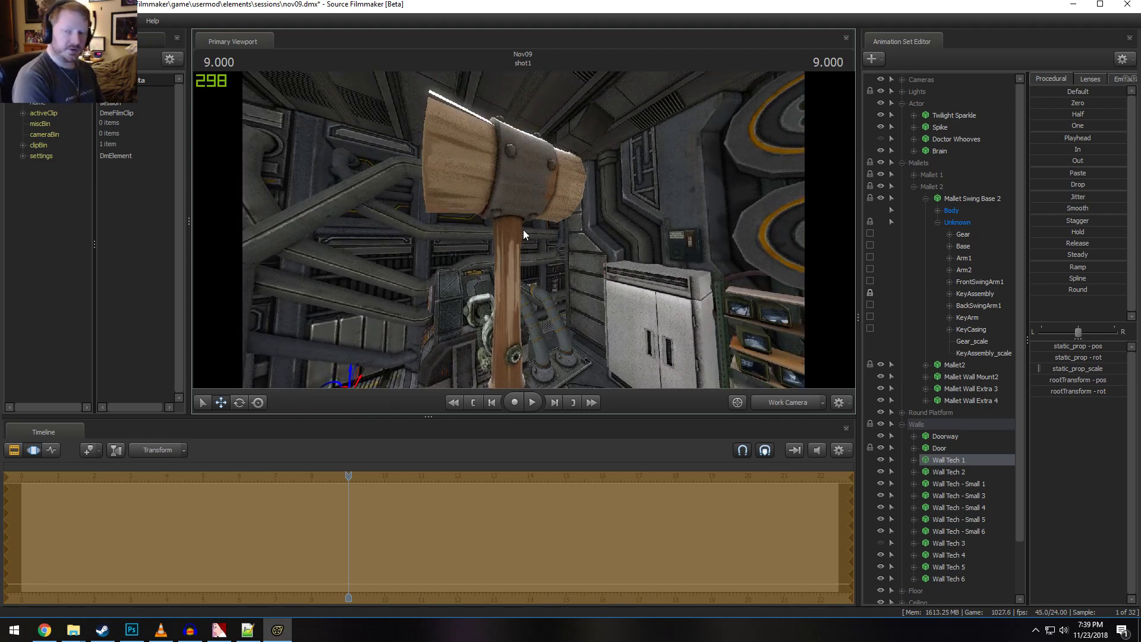
pyautogui.hotkey('ctrl', 's')
pyautogui.moveTo(523, 229)
pyautogui.mouseDown()
pyautogui.moveTo(515, 194)
pyautogui.moveTo(522, 234)
pyautogui.mouseUp()
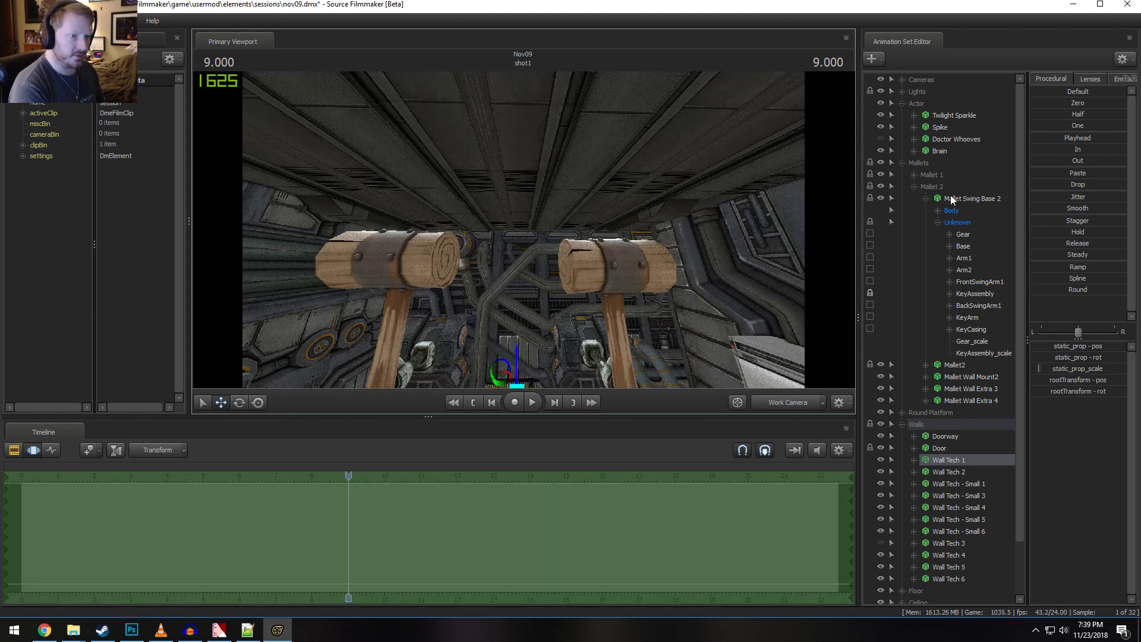
# Collapse the Mallet 2 group, expand the Ceiling group and select Ceiling 1 to examine the ceiling above the mallets
pyautogui.click(914, 186)
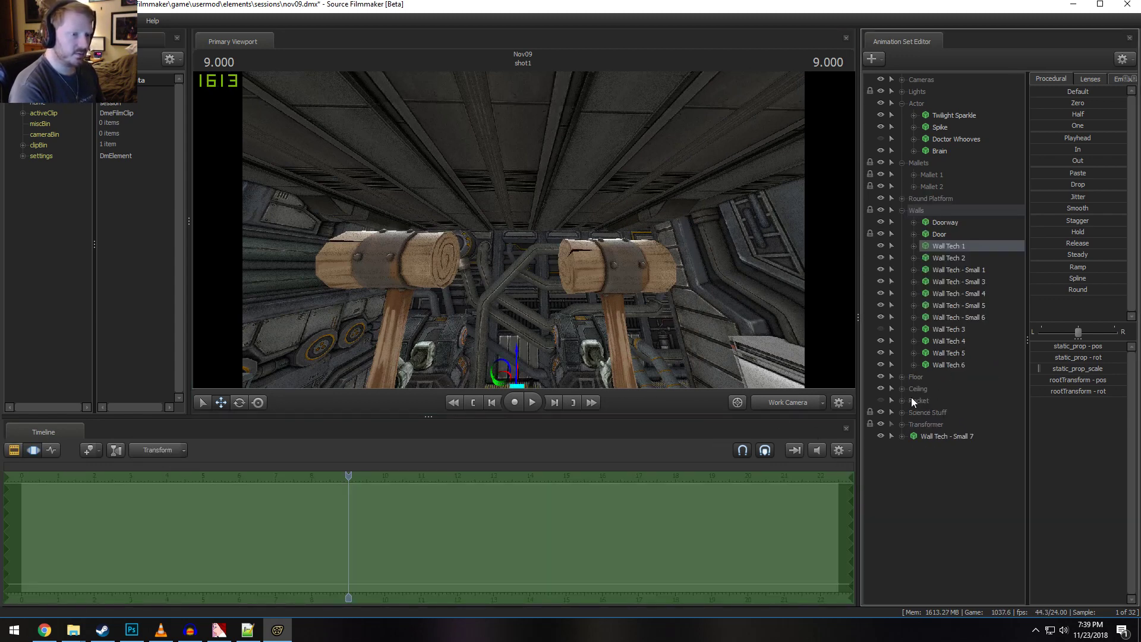
pyautogui.click(943, 413)
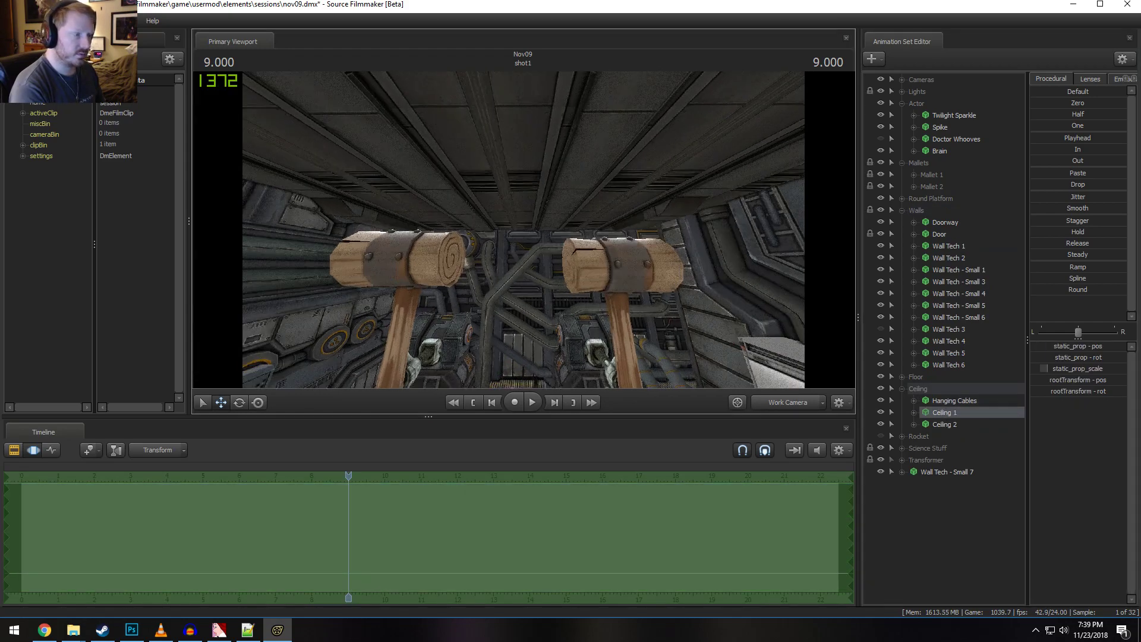
pyautogui.moveTo(522, 196); pyautogui.dragTo(522, 230)
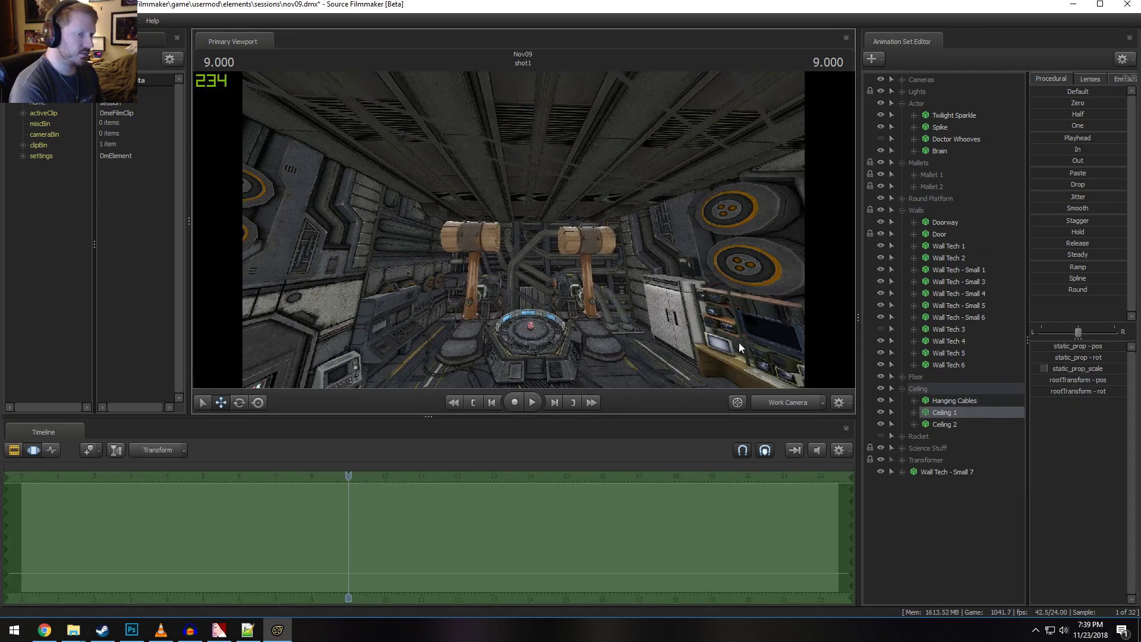
pyautogui.moveTo(526, 243); pyautogui.dragTo(505, 234)
pyautogui.press('e')
pyautogui.moveTo(697, 223); pyautogui.dragTo(668, 228)
pyautogui.press('w')
pyautogui.hotkey('ctrl', 'z')
pyautogui.moveTo(686, 281)
pyautogui.mouseDown()
pyautogui.moveTo(648, 280)
pyautogui.moveTo(686, 280)
pyautogui.mouseUp()
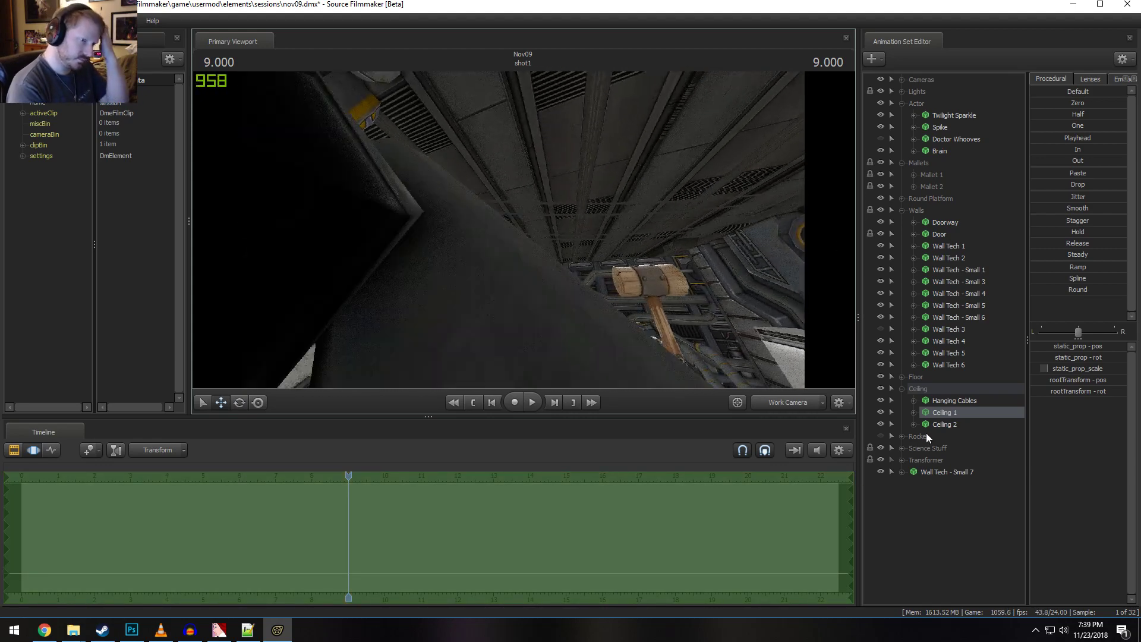
# Try sliding Ceiling 2 sideways along its green axis
pyautogui.click(944, 424)
pyautogui.press('w')
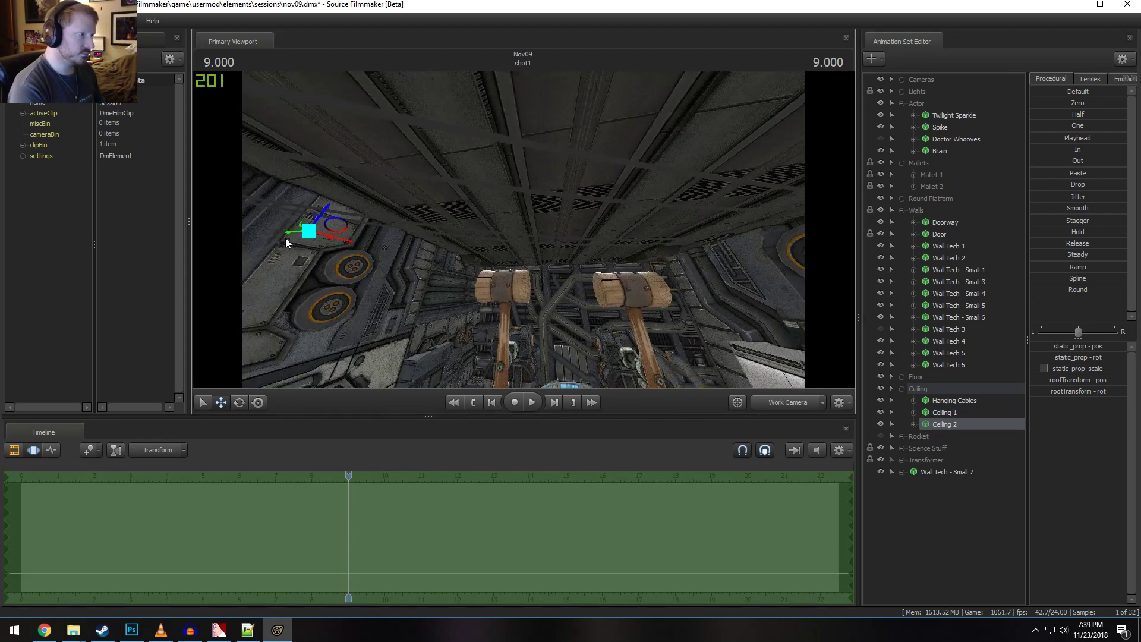
pyautogui.moveTo(291, 237); pyautogui.dragTo(220, 225)
# Try sliding Ceiling 2 and Ceiling 1 apart to open the roof, with the time selection running from about 10.291 to the end
pyautogui.press('F2')
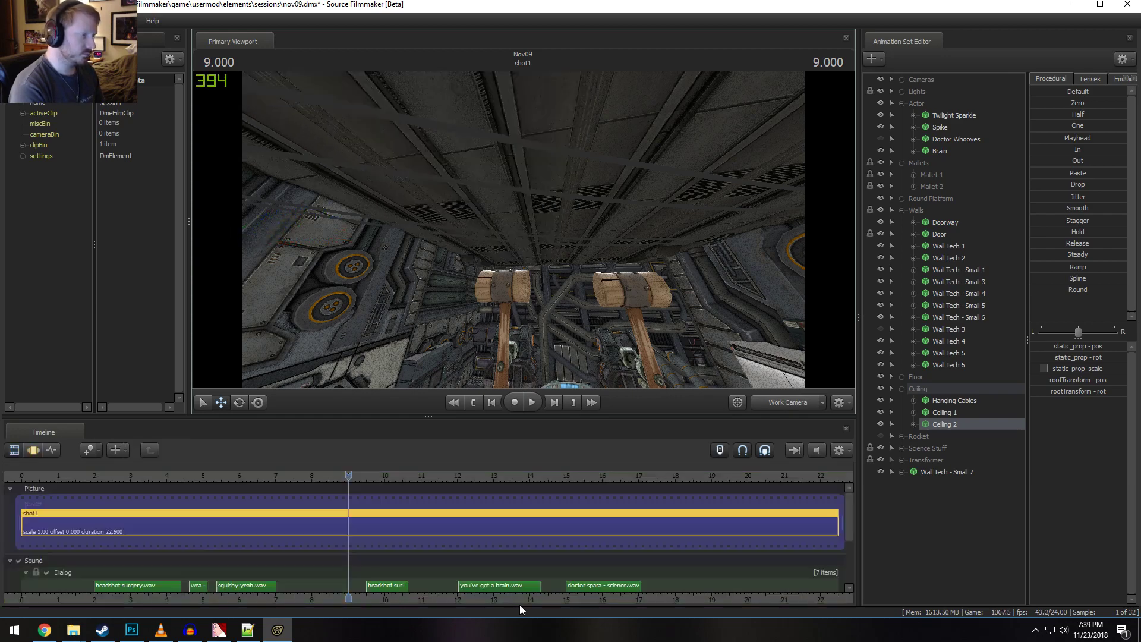
pyautogui.moveTo(571, 375); pyautogui.dragTo(529, 232)
pyautogui.press('F3')
pyautogui.click(393, 522)
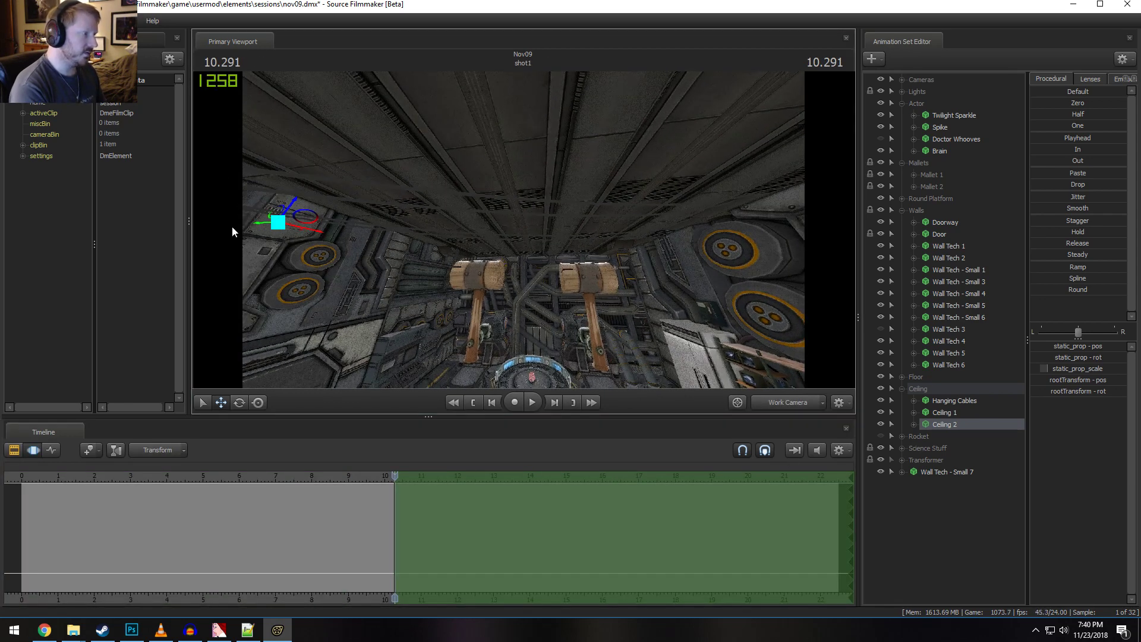
pyautogui.moveTo(259, 224); pyautogui.dragTo(209, 214)
pyautogui.click(683, 312)
pyautogui.moveTo(683, 312); pyautogui.dragTo(517, 237)
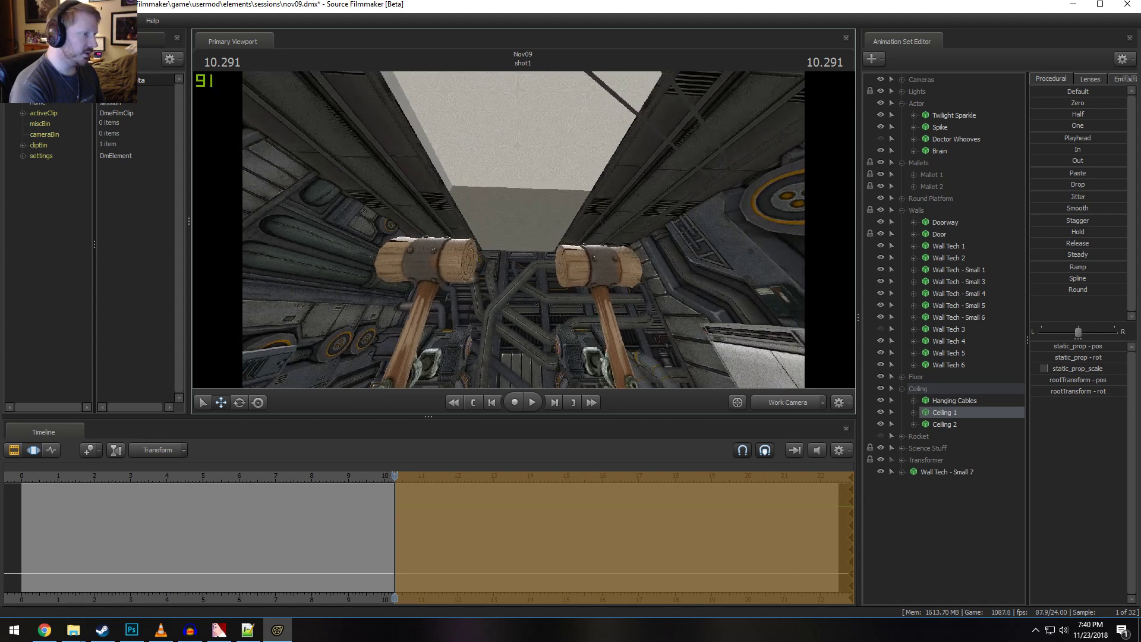
# Try a gradual opening of Ceiling 1 and Ceiling 2 between 10 and about 12.5 seconds, and play it back
pyautogui.keyDown('ctrl'); pyautogui.click(955, 424); pyautogui.keyUp('ctrl')
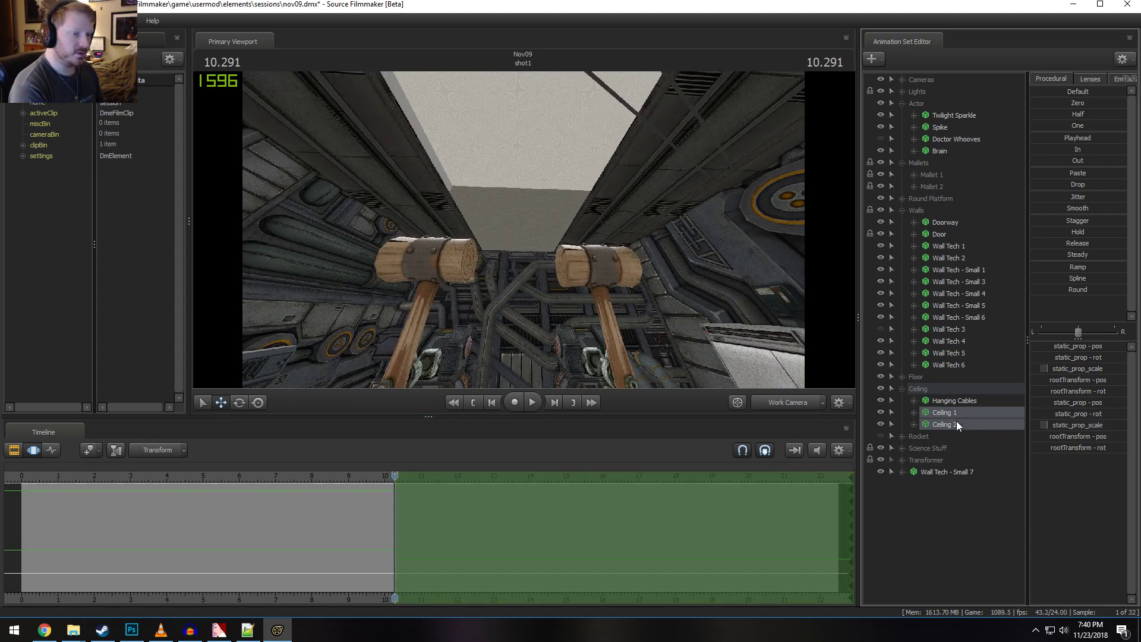
pyautogui.click(399, 518)
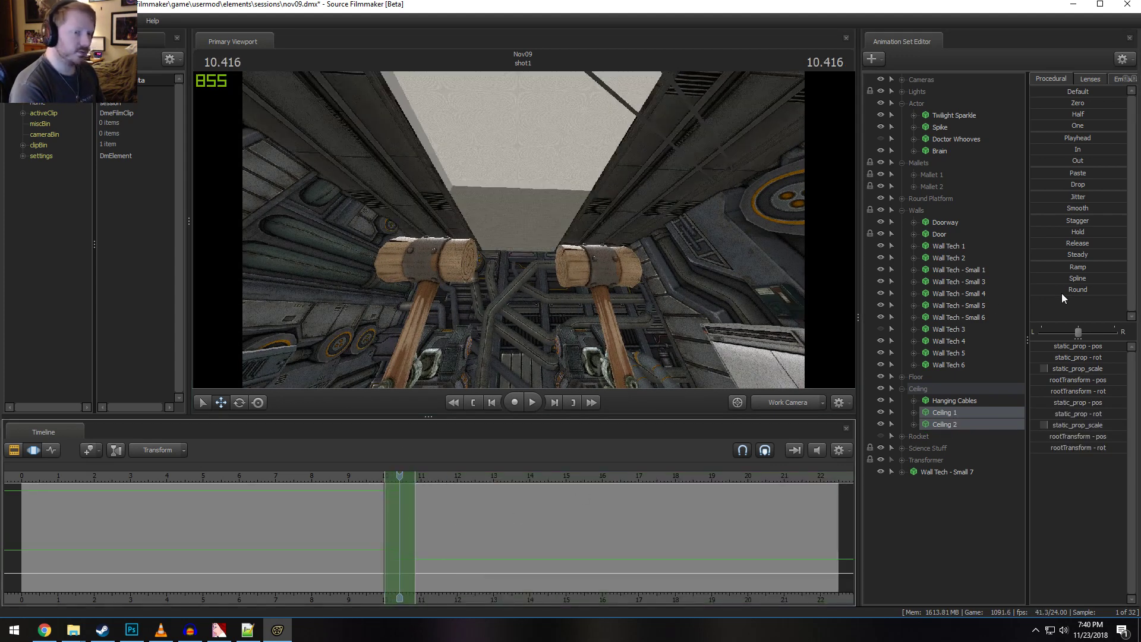
pyautogui.press('space')
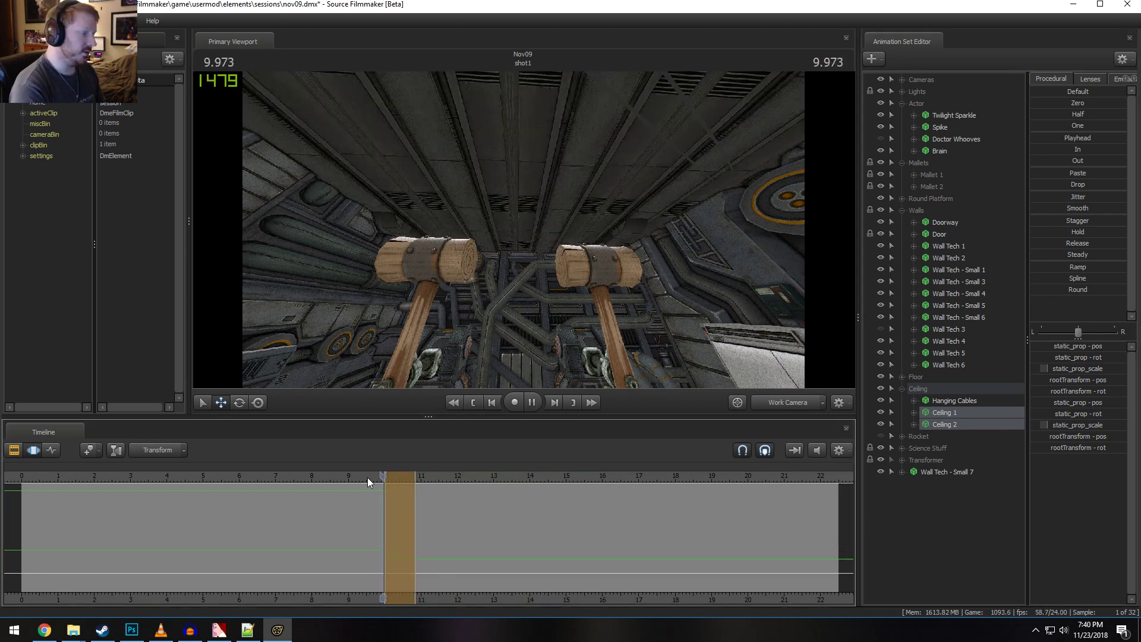
pyautogui.press('space')
pyautogui.click(369, 476)
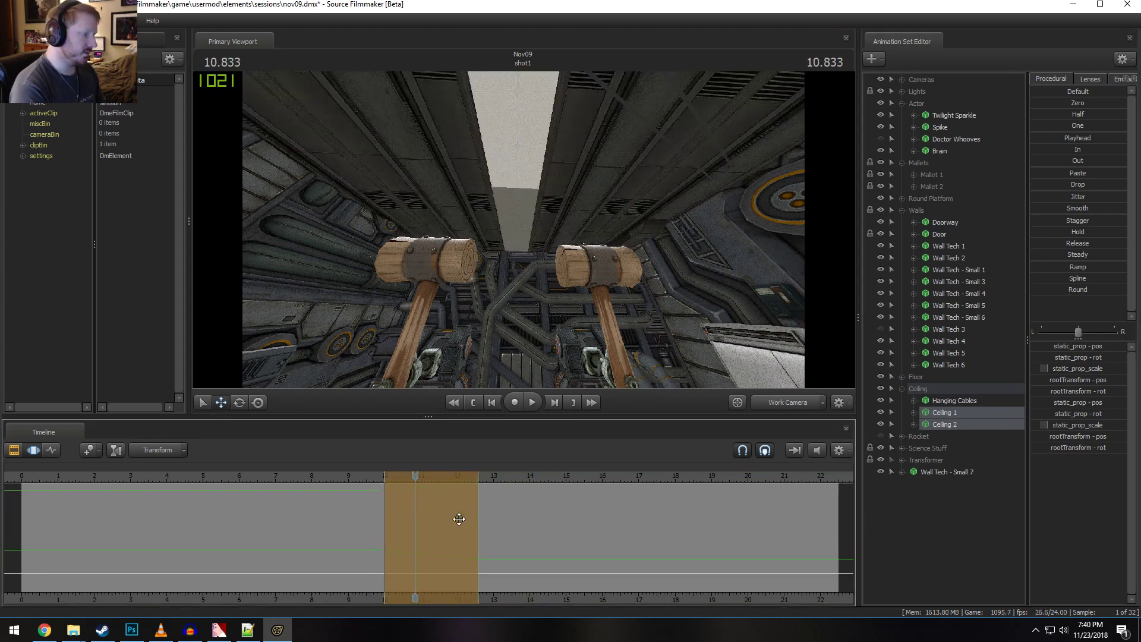
pyautogui.press('space')
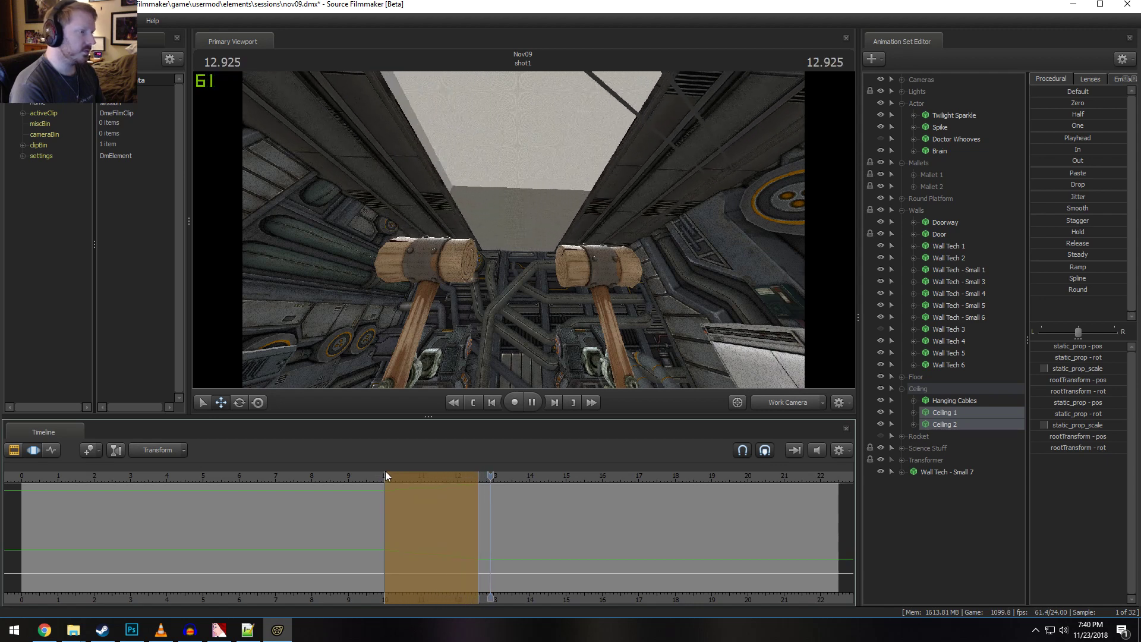
pyautogui.press('space')
pyautogui.click(373, 477)
pyautogui.press('space')
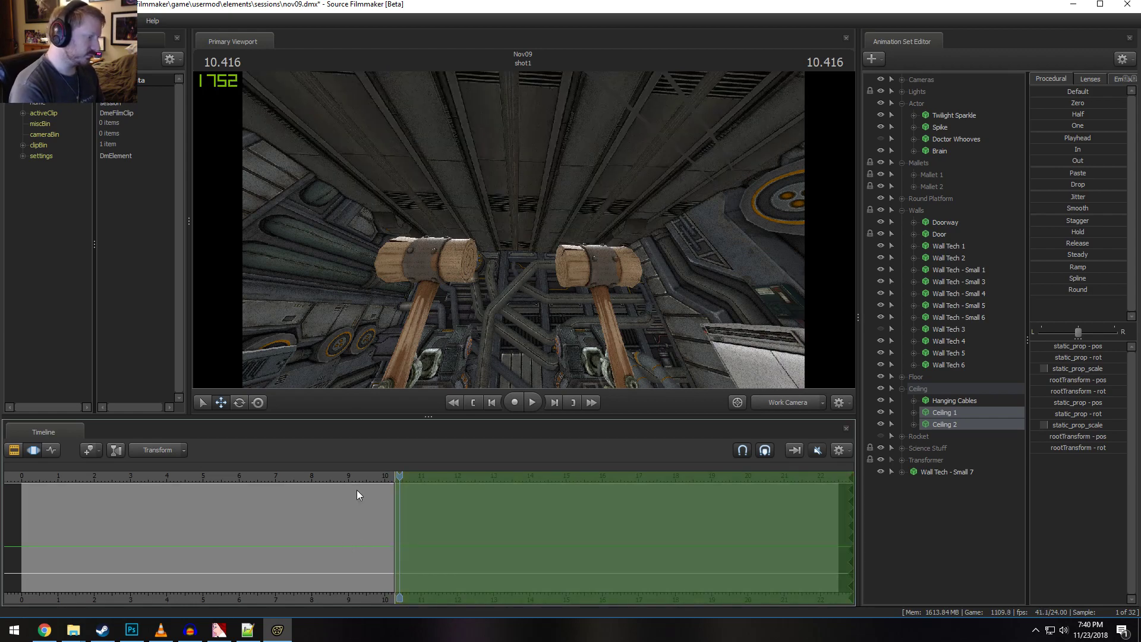
# Move the playhead to 9.5 seconds and enable lighting in the viewport to view the platform and mallets lit
pyautogui.click(367, 478)
pyautogui.moveTo(668, 369); pyautogui.dragTo(523, 234)
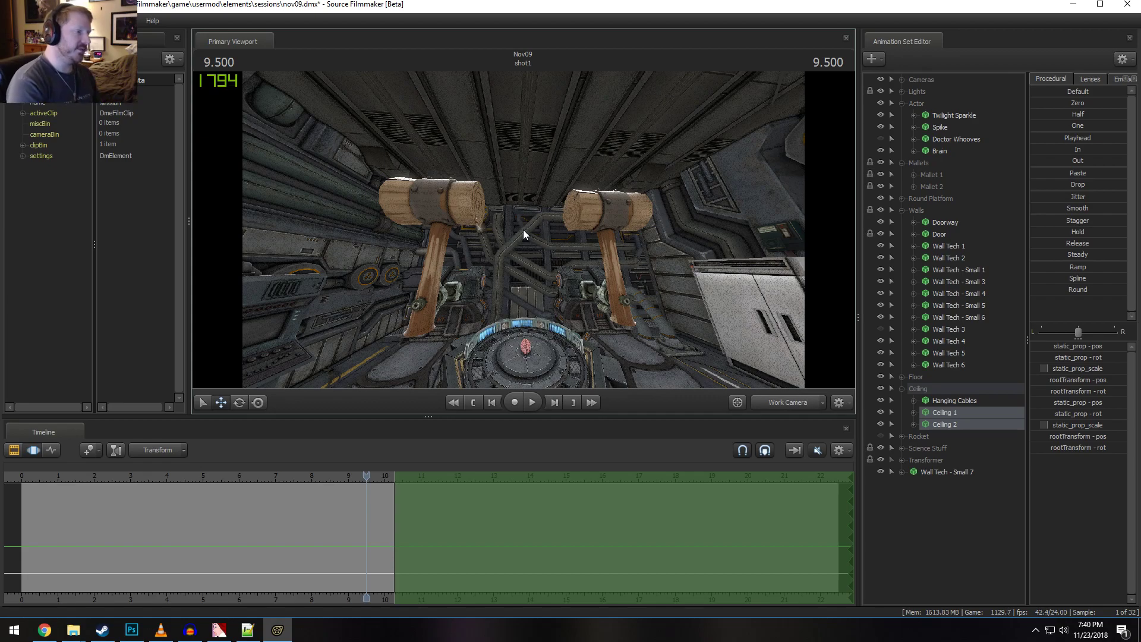
pyautogui.moveTo(523, 229); pyautogui.dragTo(523, 232)
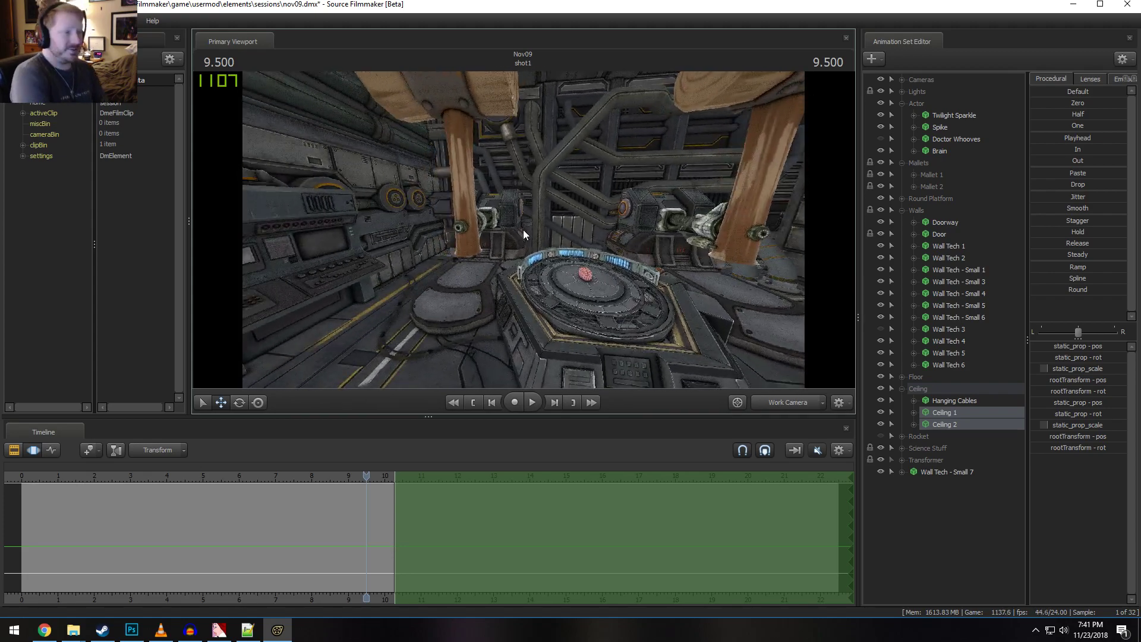
pyautogui.rightClick(664, 198)
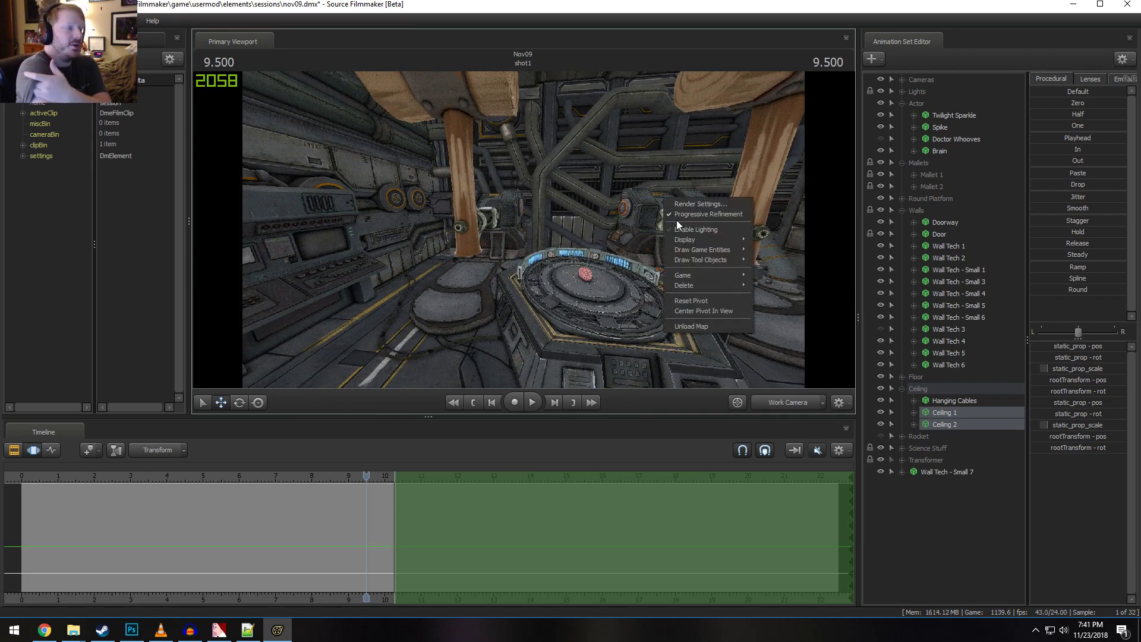
pyautogui.click(676, 221)
pyautogui.moveTo(524, 232); pyautogui.dragTo(564, 238)
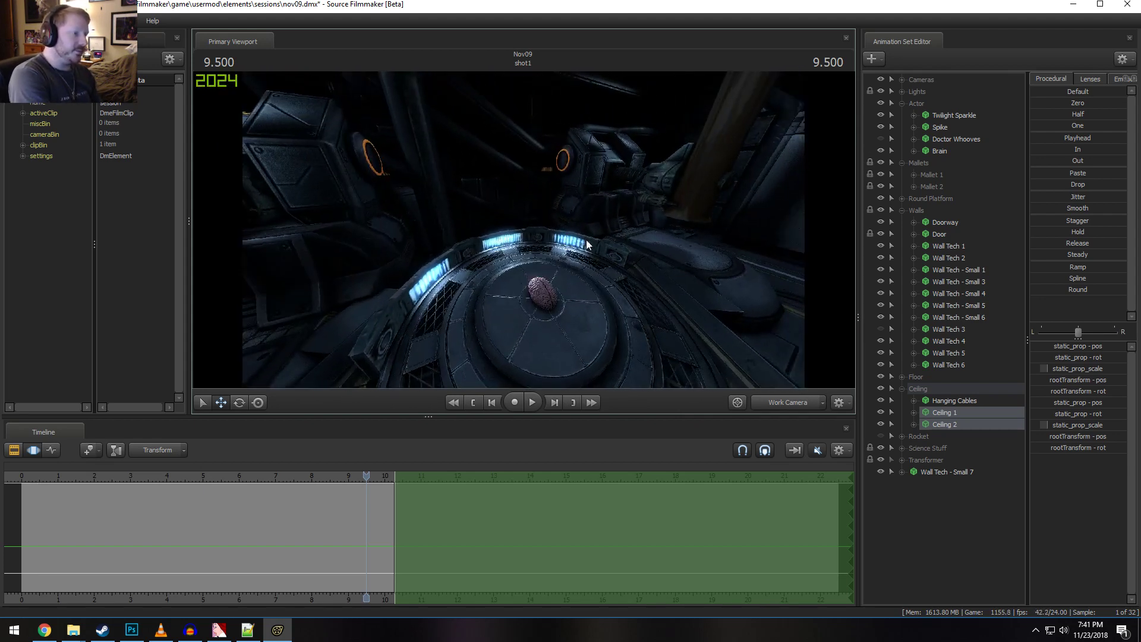
pyautogui.moveTo(529, 194); pyautogui.dragTo(523, 229)
# Expand the Lights group, select Actor Low Angle and toggle its visibility off and on to check its contribution
pyautogui.press('F3')
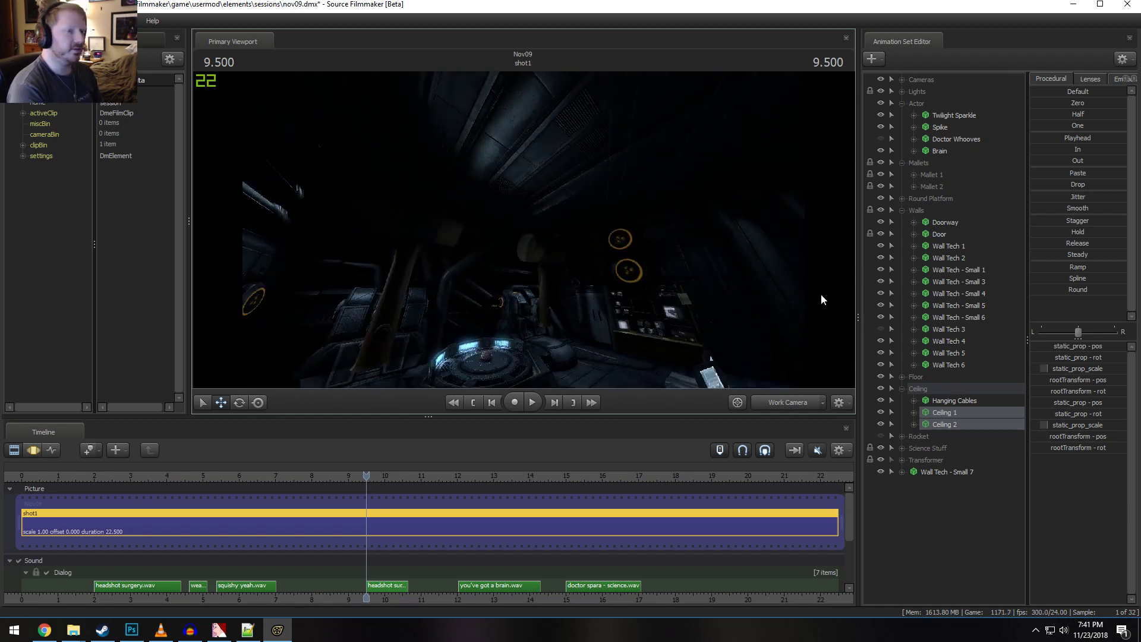
pyautogui.click(902, 91)
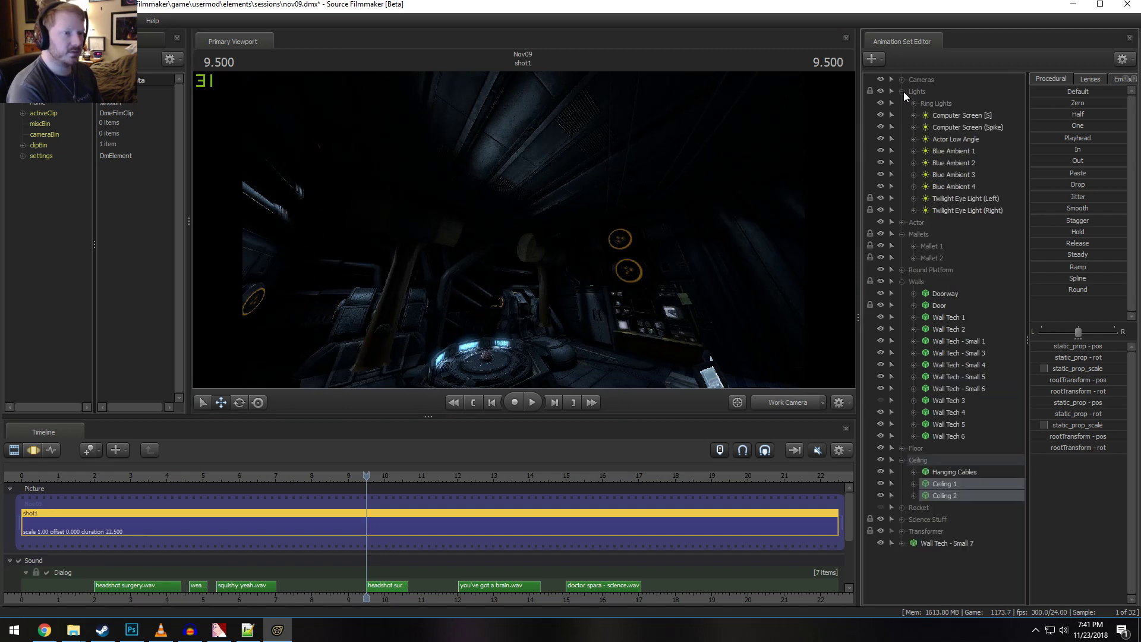
pyautogui.click(902, 235)
pyautogui.click(902, 257)
pyautogui.click(951, 141)
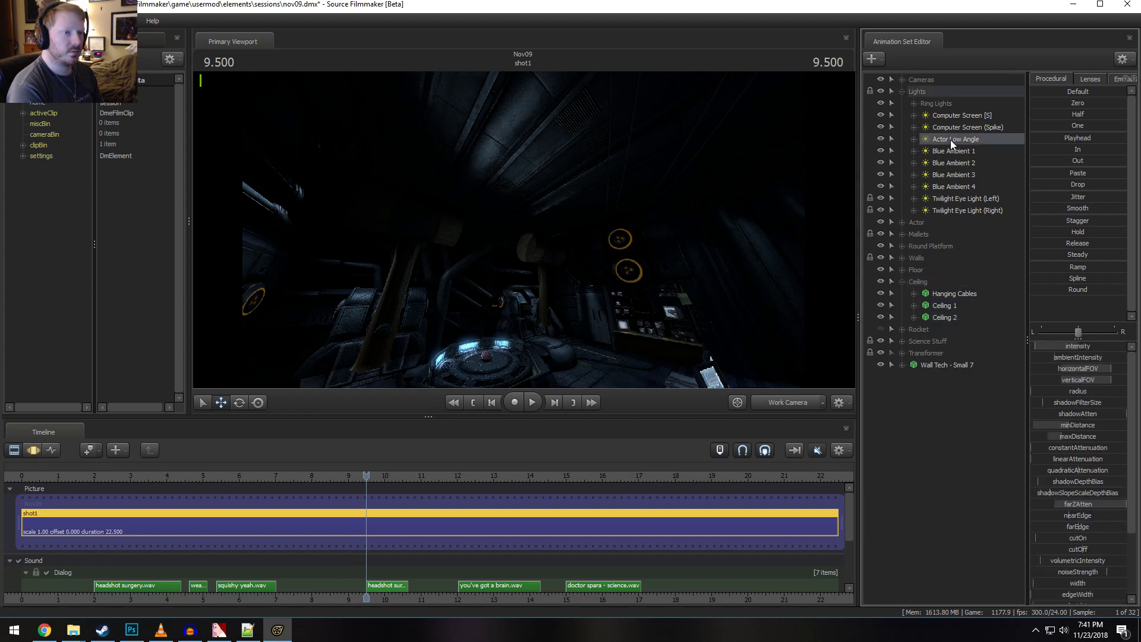
pyautogui.click(881, 139)
pyautogui.click(881, 139)
# Examine the lighting on the platform, floor and surrounding equipment from several angles, and advance the shot to 10 seconds
pyautogui.press('F3')
pyautogui.moveTo(509, 285); pyautogui.dragTo(526, 335)
pyautogui.press('Escape')
pyautogui.press('w')
pyautogui.moveTo(662, 209); pyautogui.dragTo(663, 231)
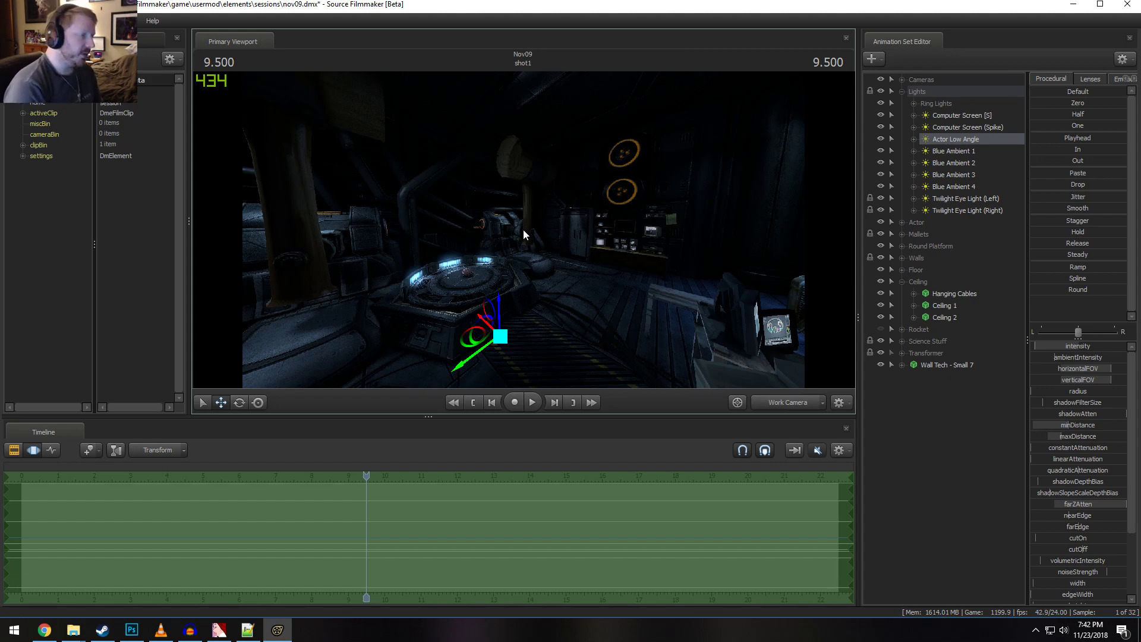
pyautogui.moveTo(523, 230)
pyautogui.mouseDown()
pyautogui.moveTo(505, 232)
pyautogui.moveTo(534, 214)
pyautogui.moveTo(517, 223)
pyautogui.mouseUp()
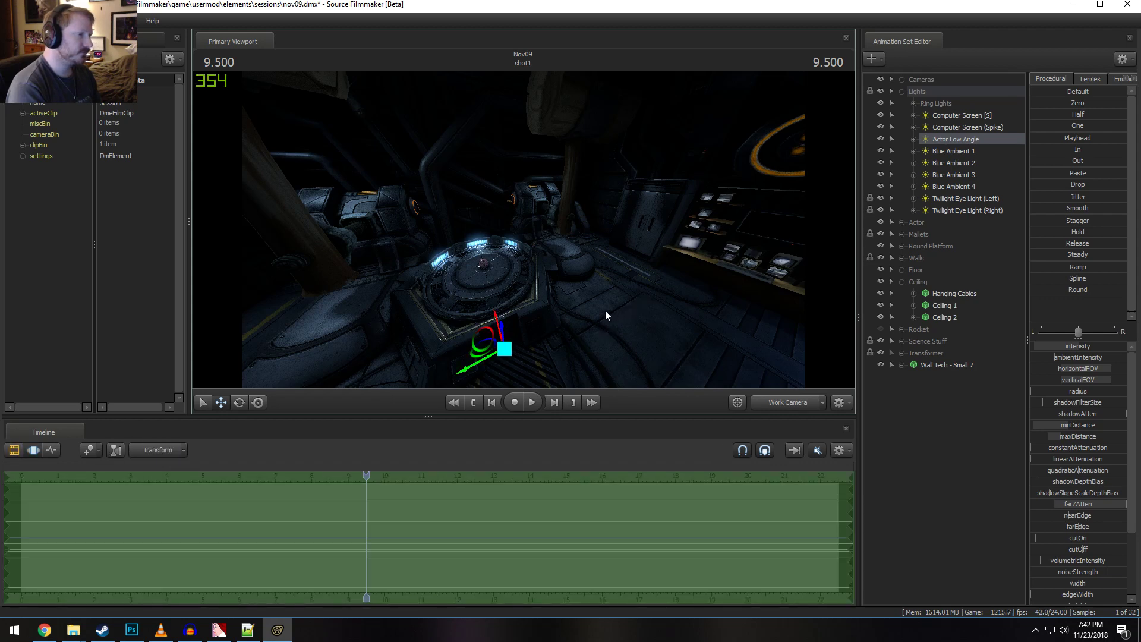
pyautogui.press('F2')
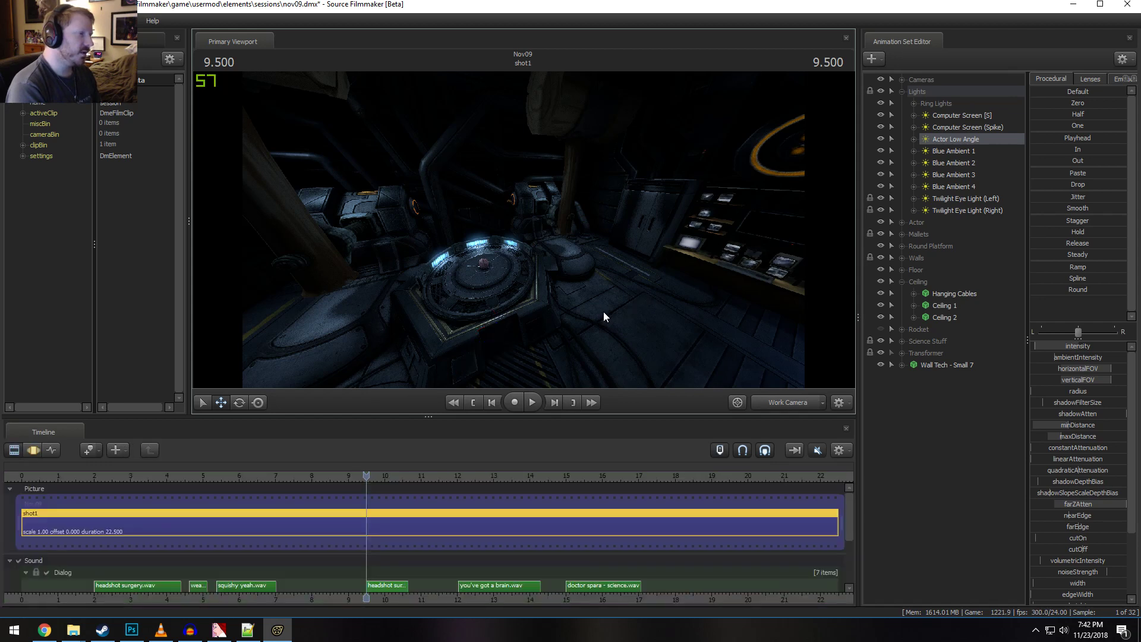
pyautogui.moveTo(597, 302); pyautogui.dragTo(523, 234)
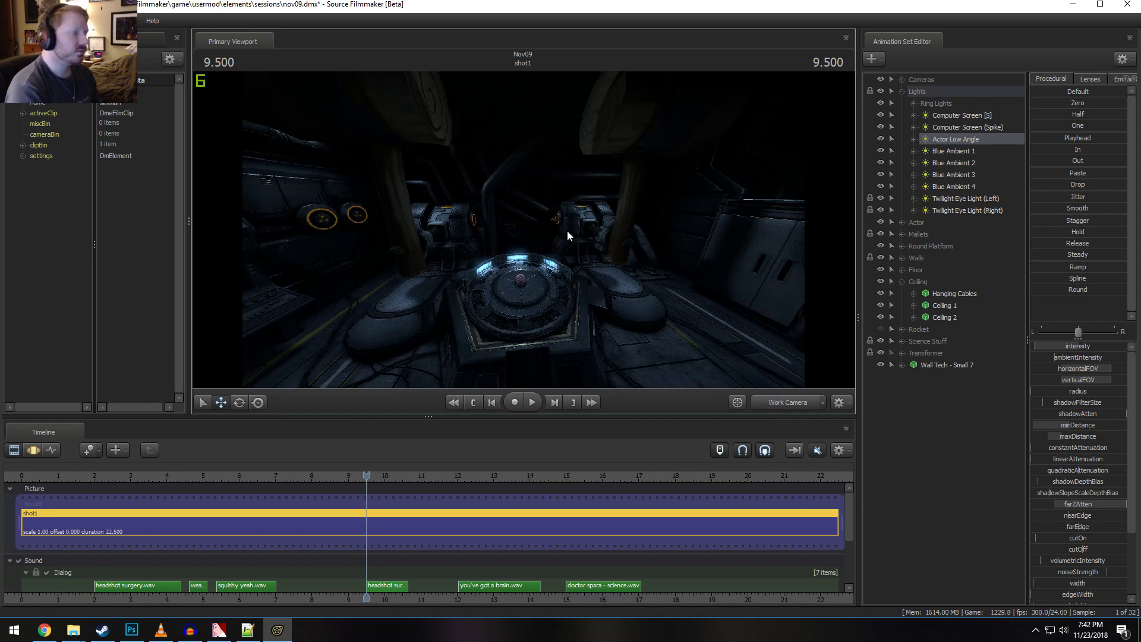
pyautogui.moveTo(566, 230); pyautogui.dragTo(528, 230)
pyautogui.press('w')
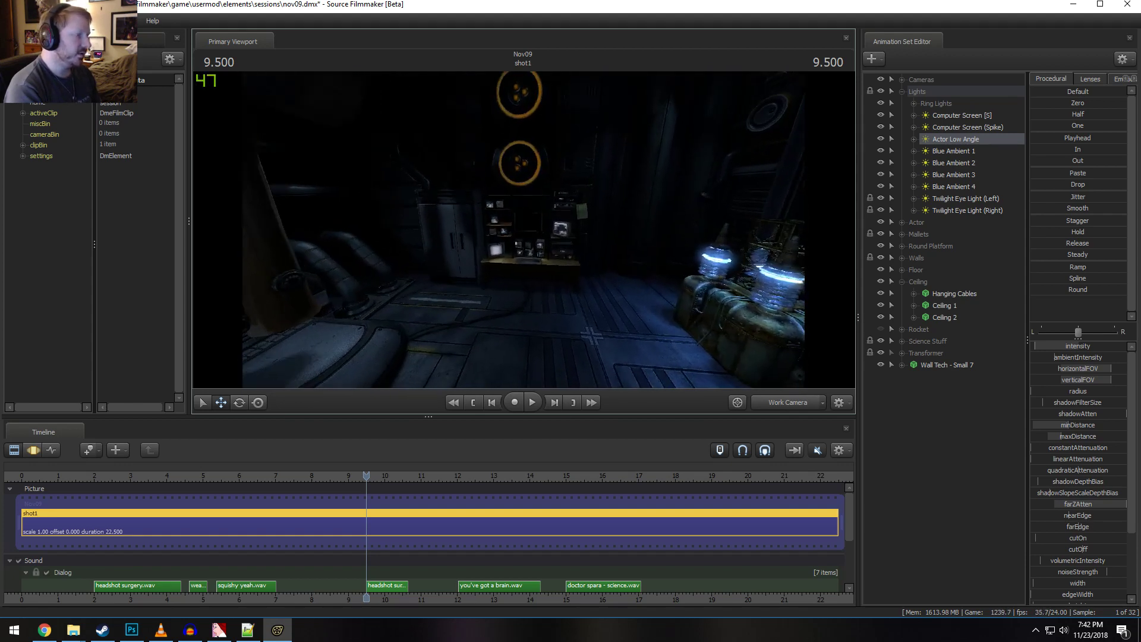
pyautogui.press('space')
pyautogui.moveTo(523, 230); pyautogui.dragTo(683, 178)
pyautogui.moveTo(522, 230)
pyautogui.mouseDown()
pyautogui.moveTo(523, 125)
pyautogui.moveTo(511, 196)
pyautogui.moveTo(410, 211)
pyautogui.moveTo(523, 229)
pyautogui.mouseUp()
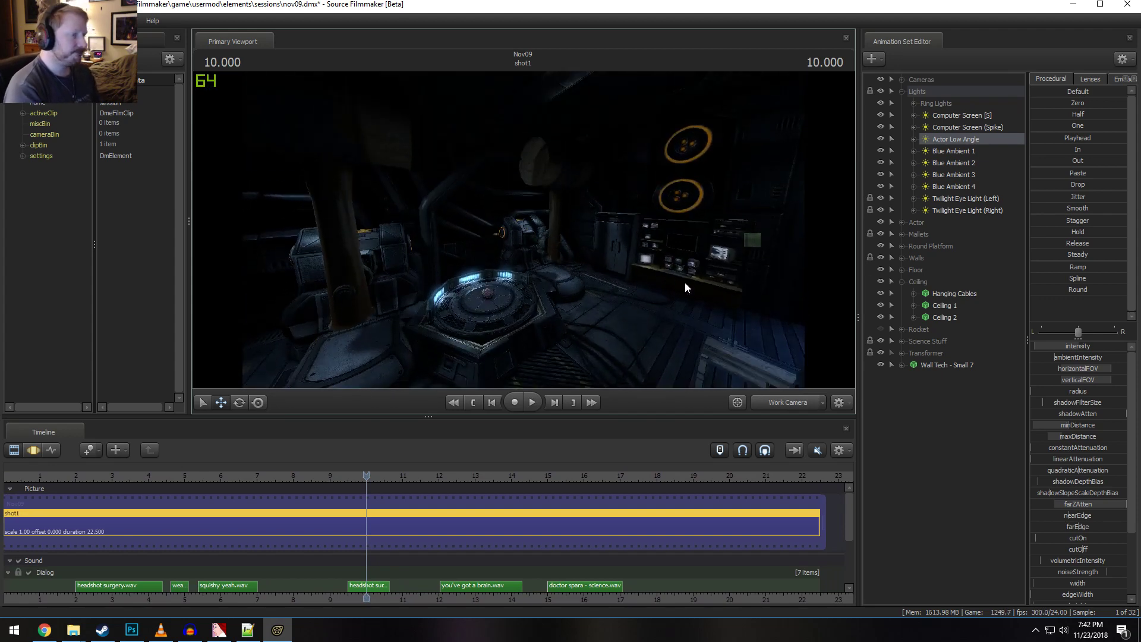
pyautogui.moveTo(684, 282); pyautogui.dragTo(683, 303)
# Select Blue Ambient 1 in the Lights group and remap its intensity slider to a lower maximum
pyautogui.press('F4')
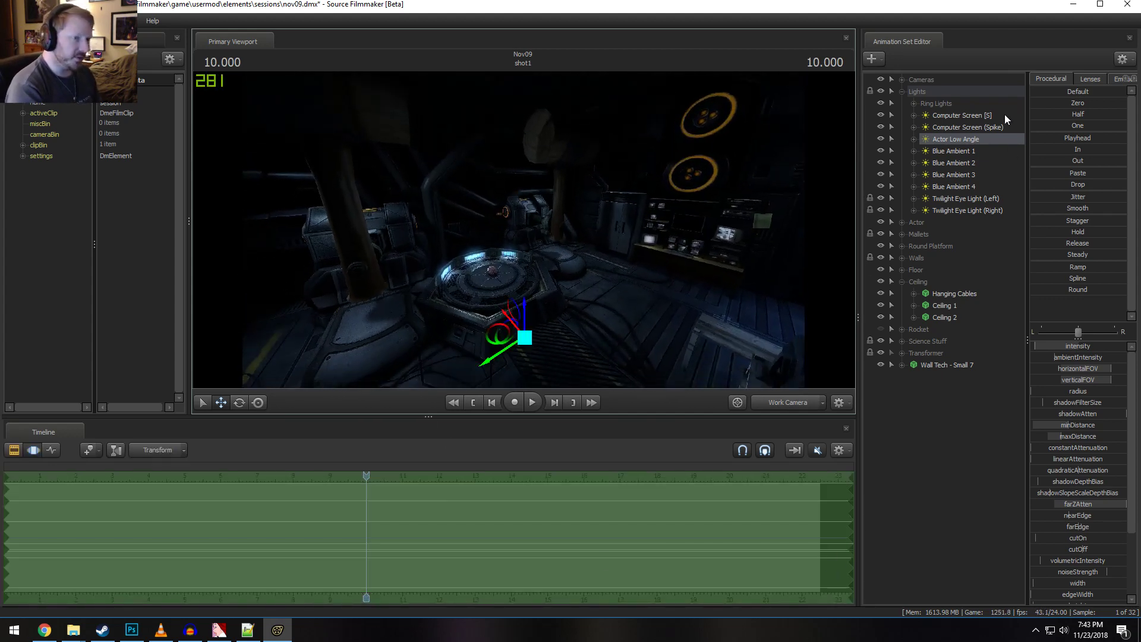
pyautogui.click(902, 91)
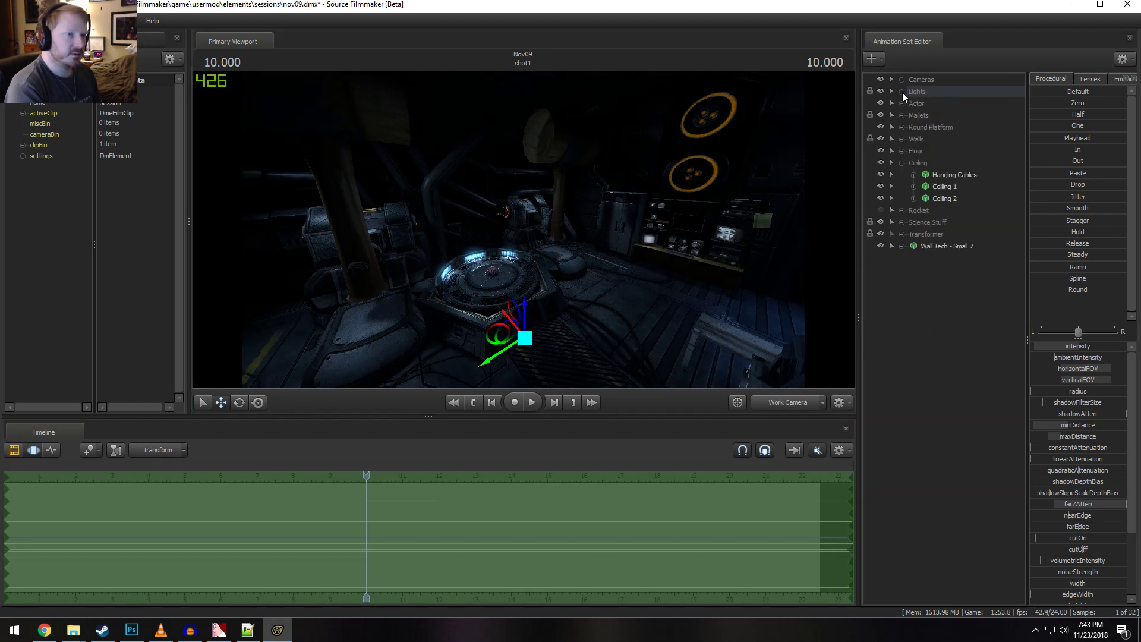
pyautogui.click(902, 92)
pyautogui.click(944, 146)
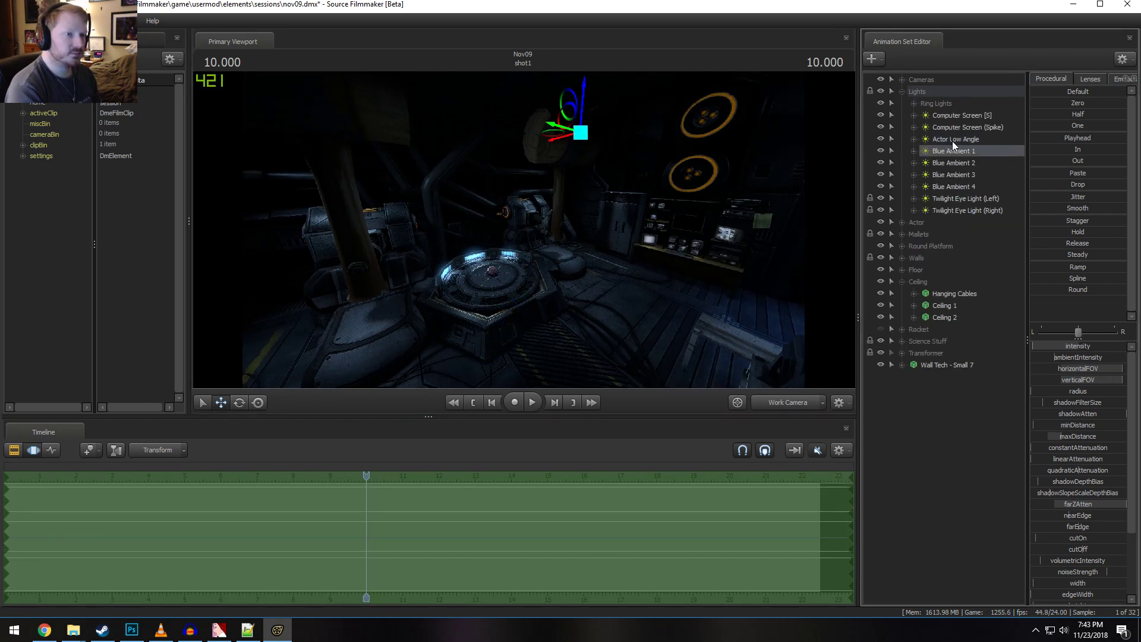
pyautogui.click(953, 127)
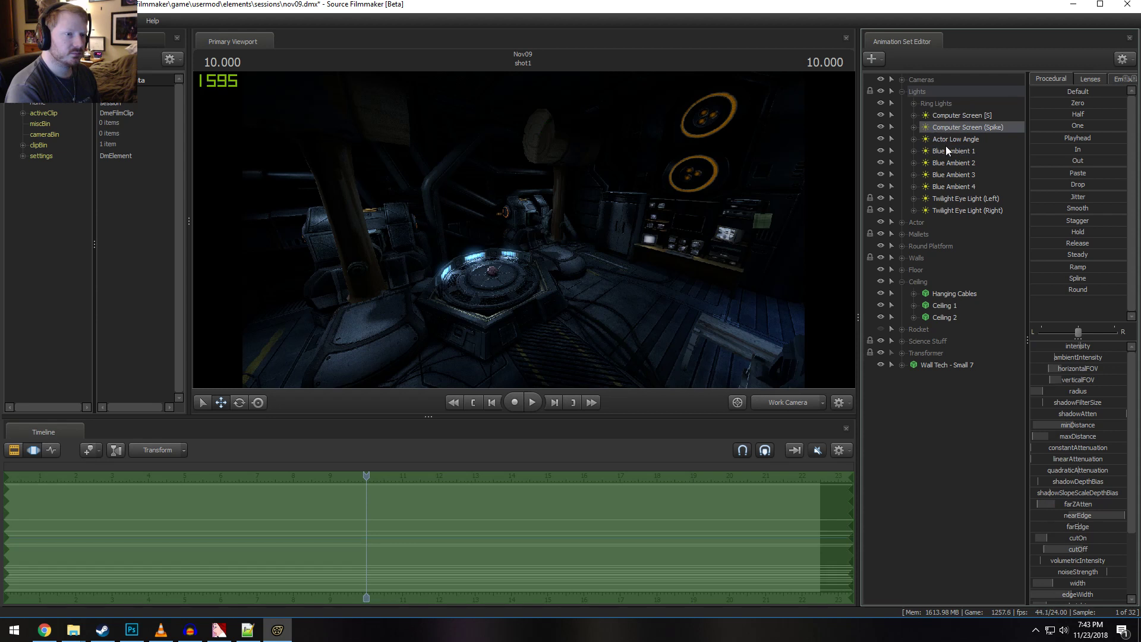
pyautogui.click(946, 150)
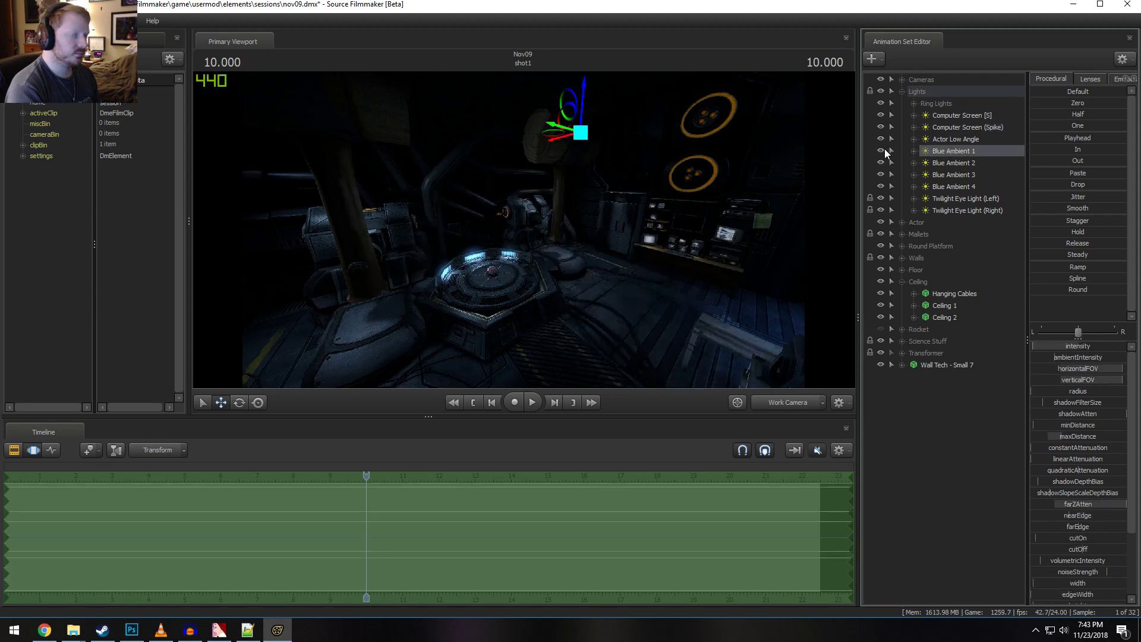
pyautogui.rightClick(1046, 346)
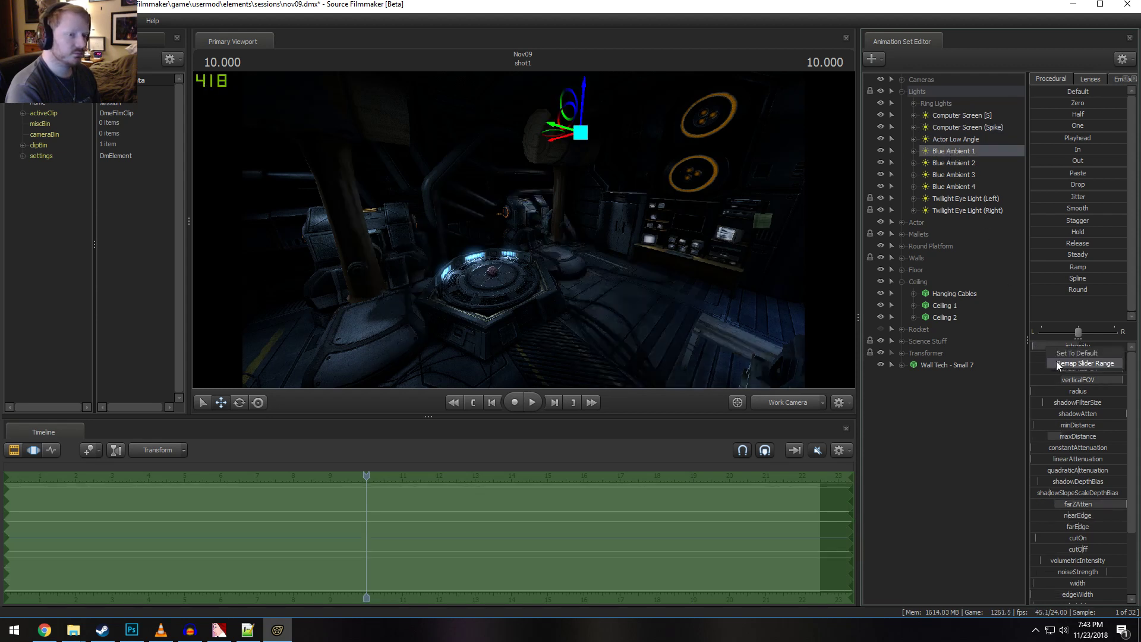
pyautogui.click(1078, 360)
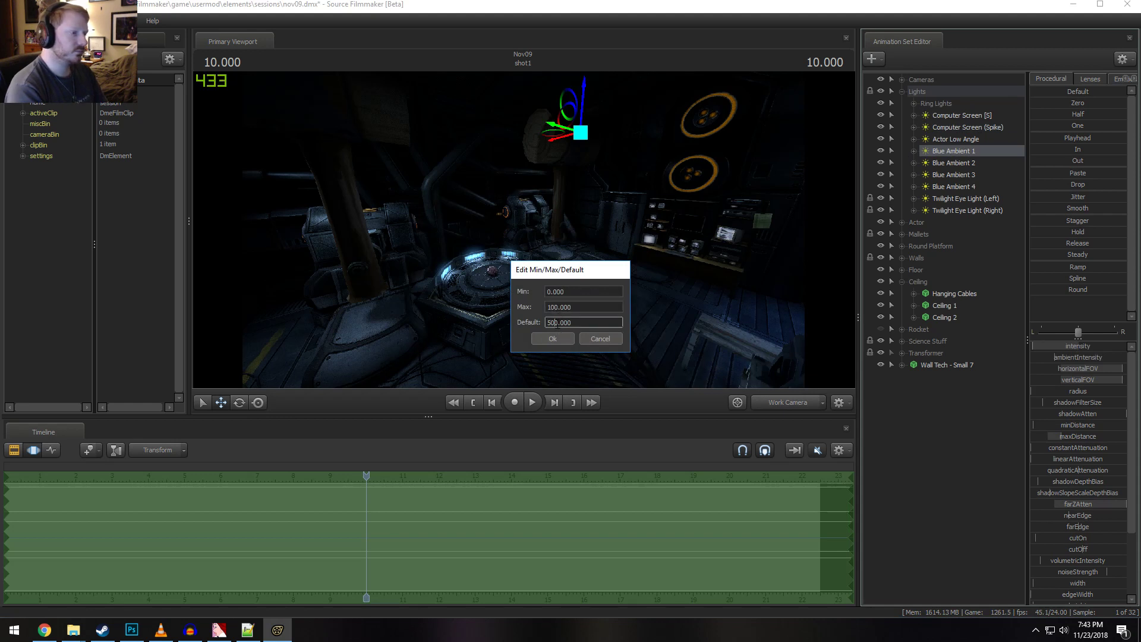
pyautogui.press('Return')
# Remap the intensity slider of Blue Ambient 2 to a lower maximum
pyautogui.click(954, 163)
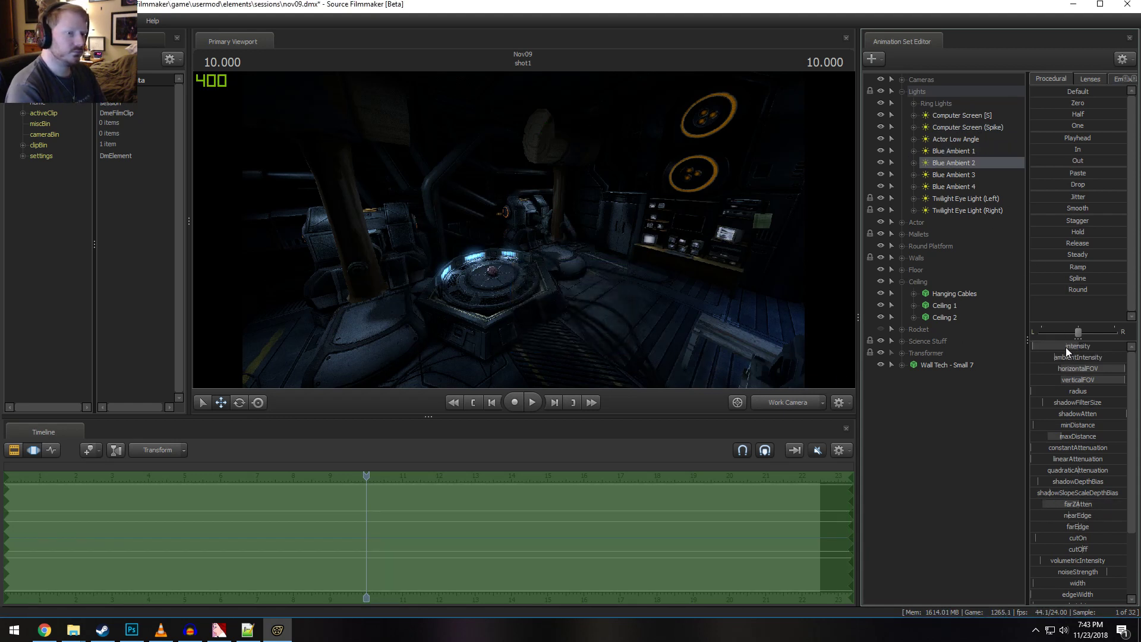
pyautogui.click(1075, 360)
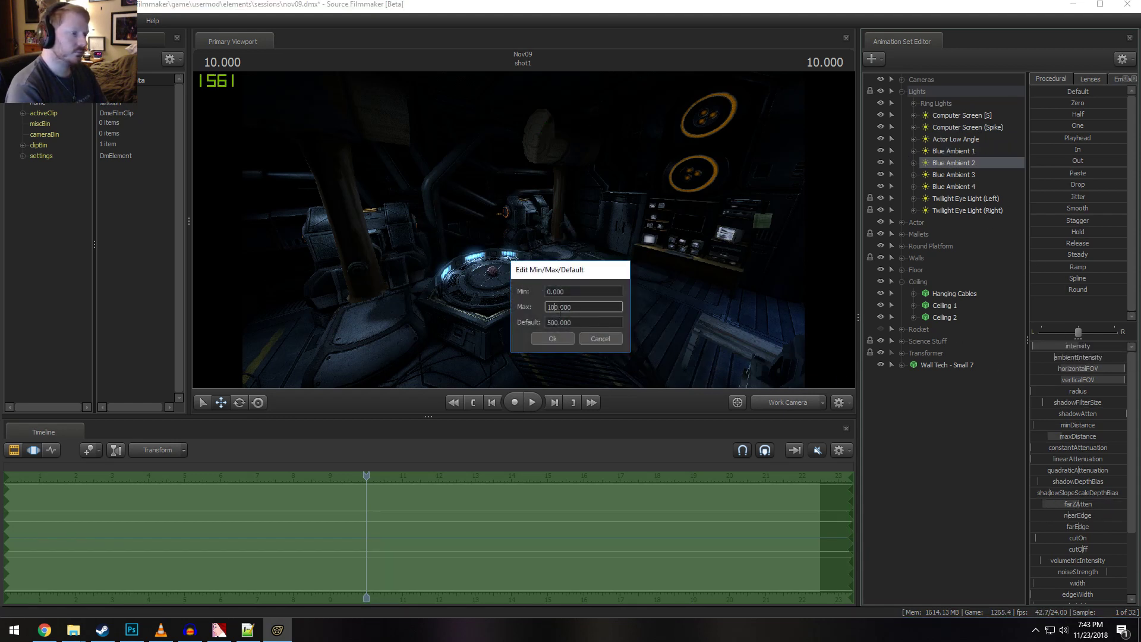
pyautogui.click(555, 338)
# Check the intensity slider range of the Blue Ambient 3 light
pyautogui.click(953, 175)
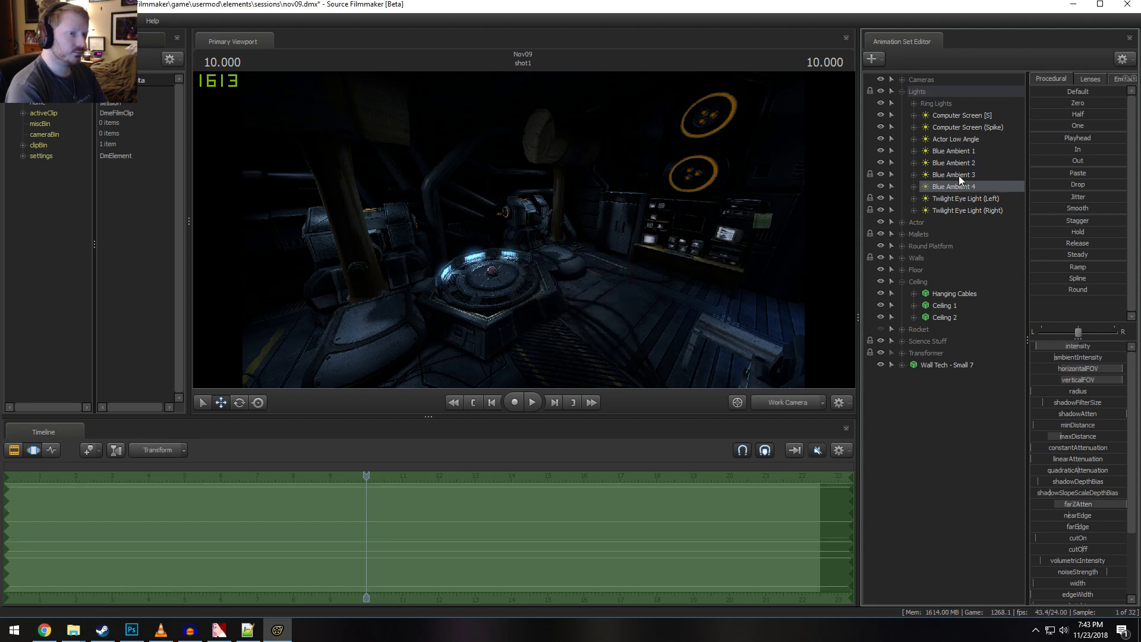
pyautogui.rightClick(1071, 347)
pyautogui.click(1075, 361)
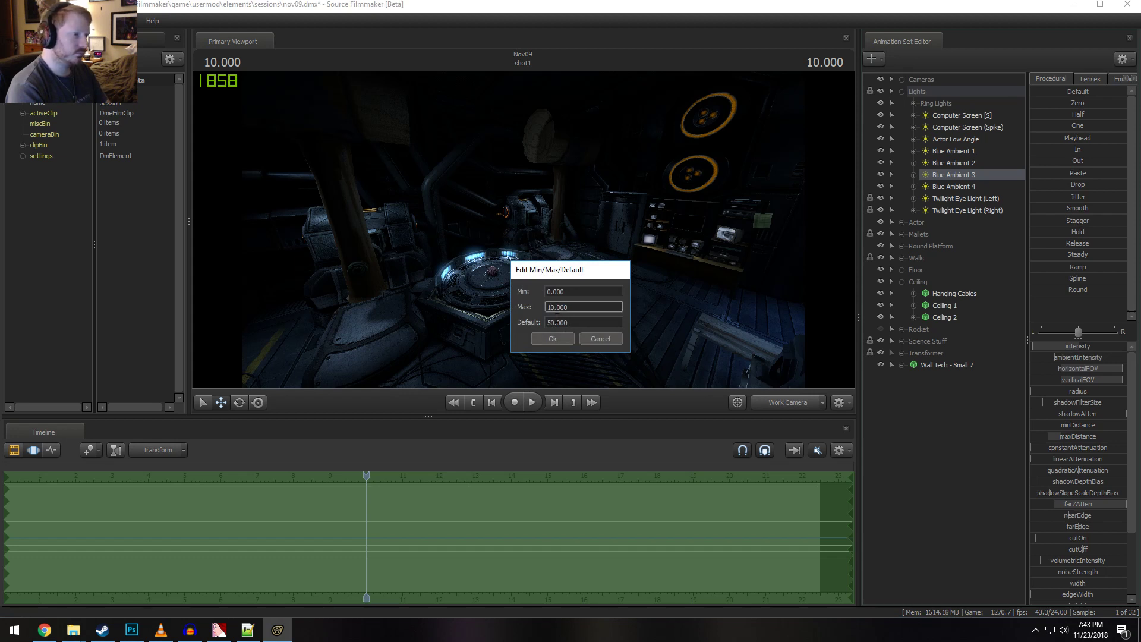
pyautogui.click(590, 338)
# Remap the intensity slider of Blue Ambient 4 to a lower maximum
pyautogui.click(953, 187)
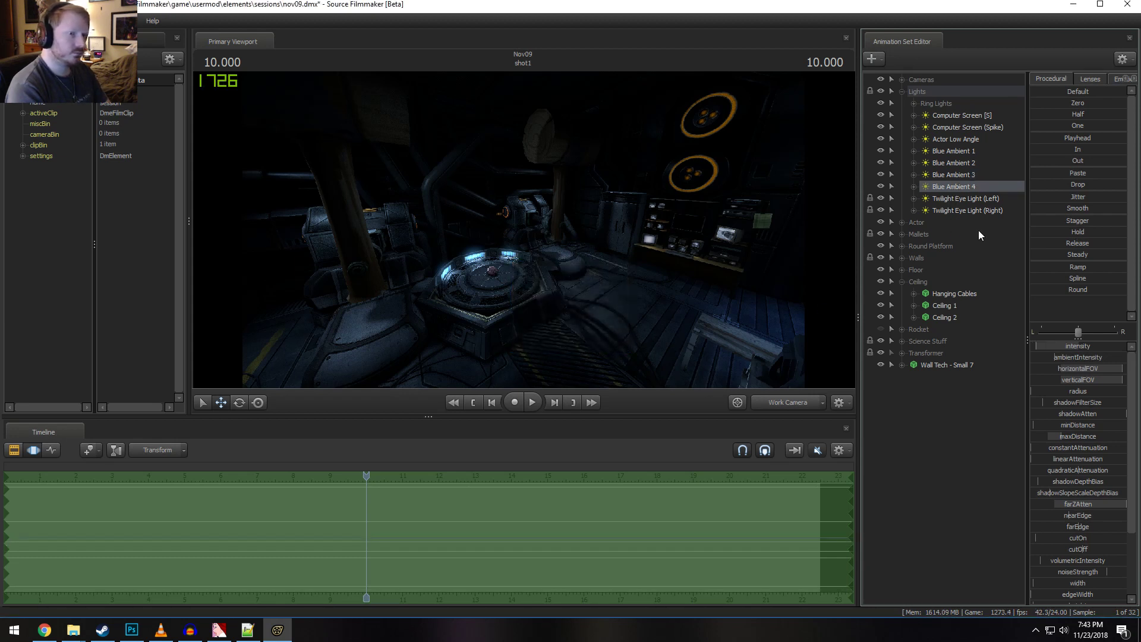
pyautogui.rightClick(1060, 347)
pyautogui.click(1077, 361)
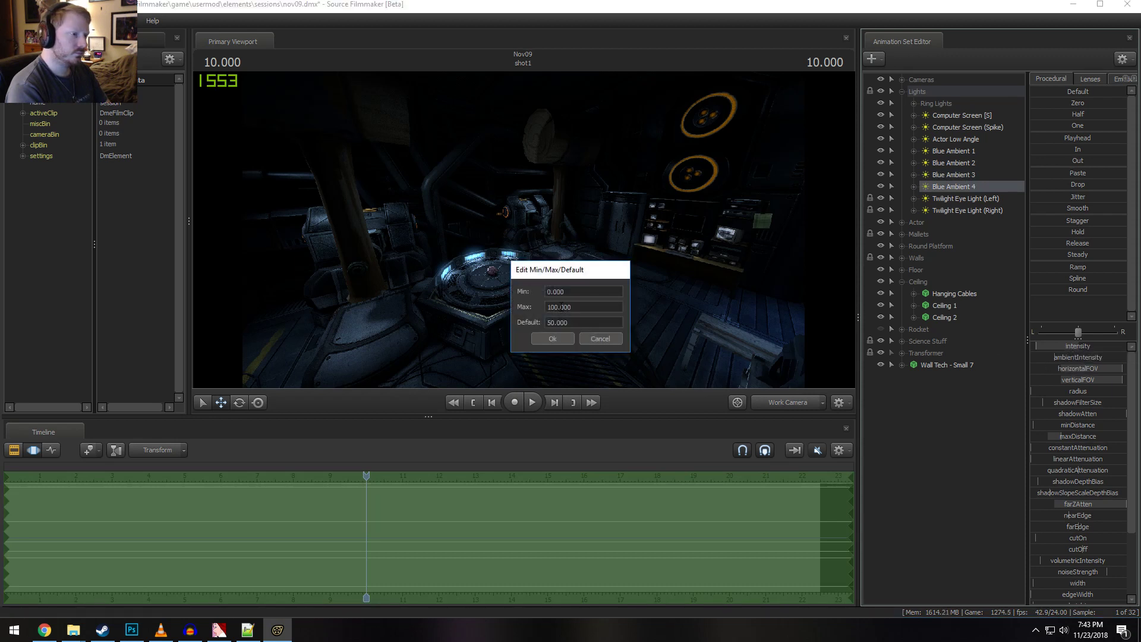
pyautogui.click(556, 342)
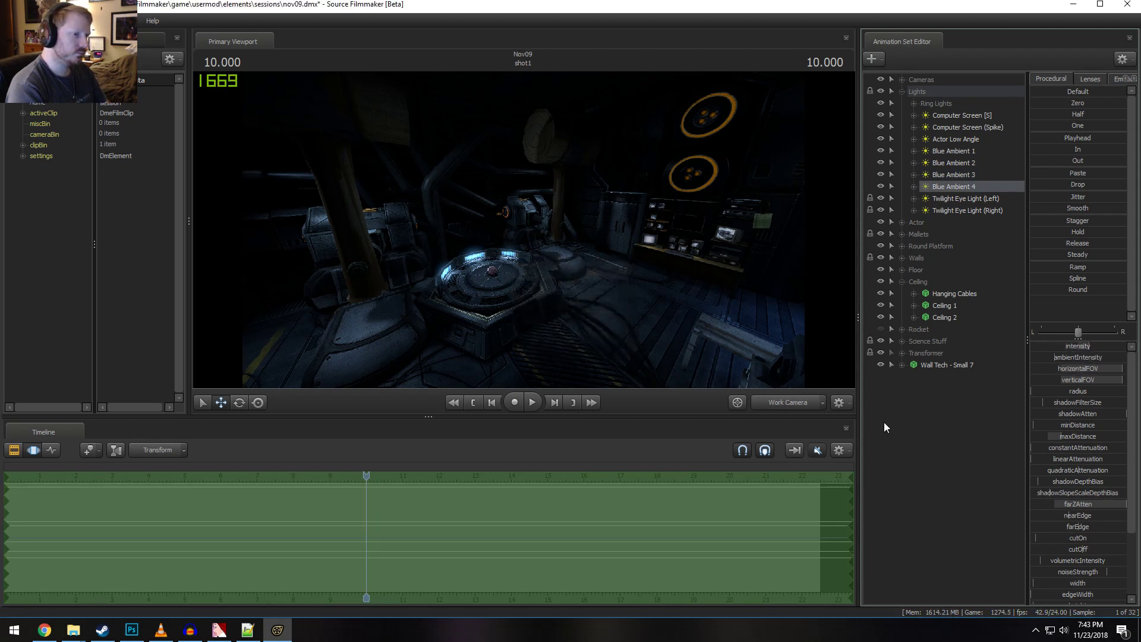
# Slightly raise the intensity of Blue Ambient 1 and Blue Ambient 2 to brighten the lab
pyautogui.click(949, 151)
pyautogui.moveTo(619, 263); pyautogui.dragTo(603, 259)
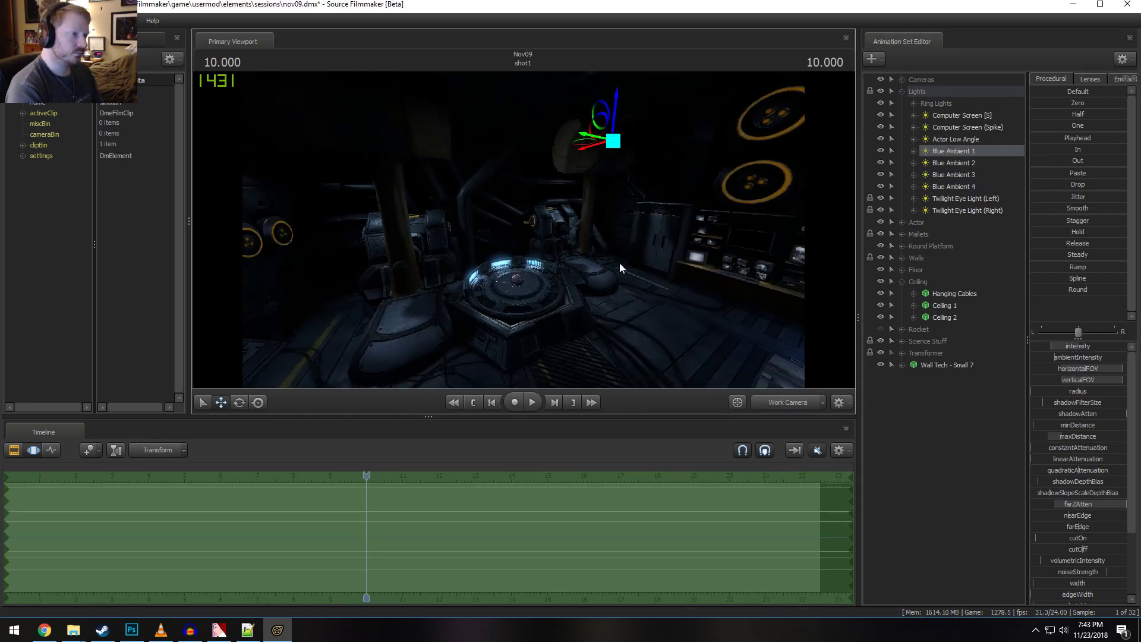
pyautogui.moveTo(1067, 347); pyautogui.dragTo(1074, 347)
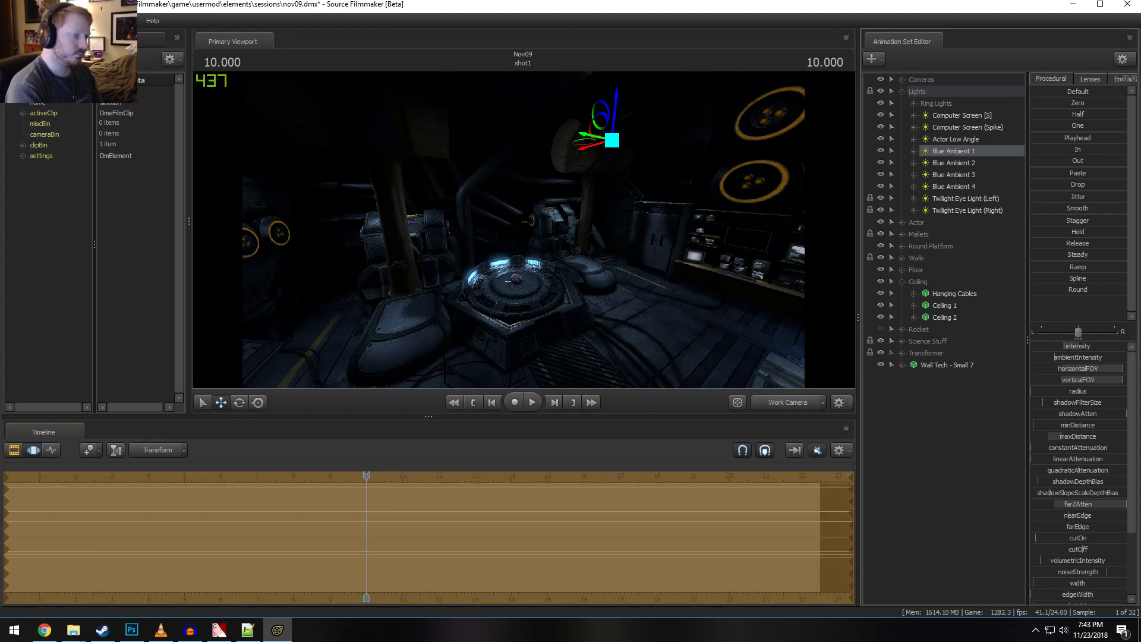
pyautogui.click(955, 160)
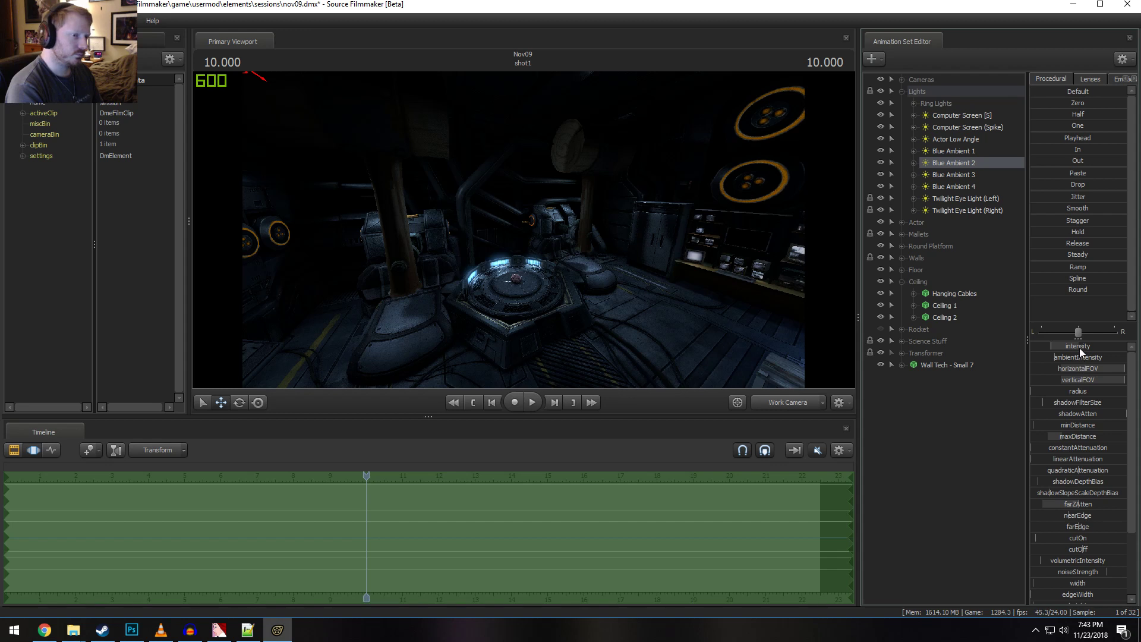
pyautogui.moveTo(1080, 347); pyautogui.dragTo(1086, 348)
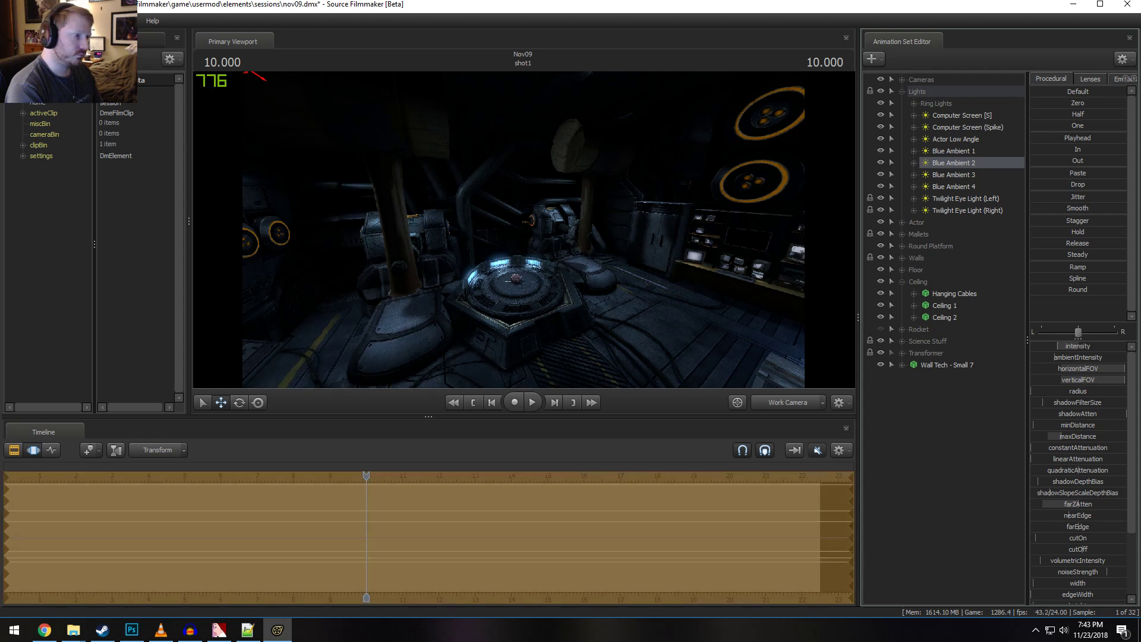
# Fine-tune the intensity of the Blue Ambient 3 light over the lab
pyautogui.click(953, 175)
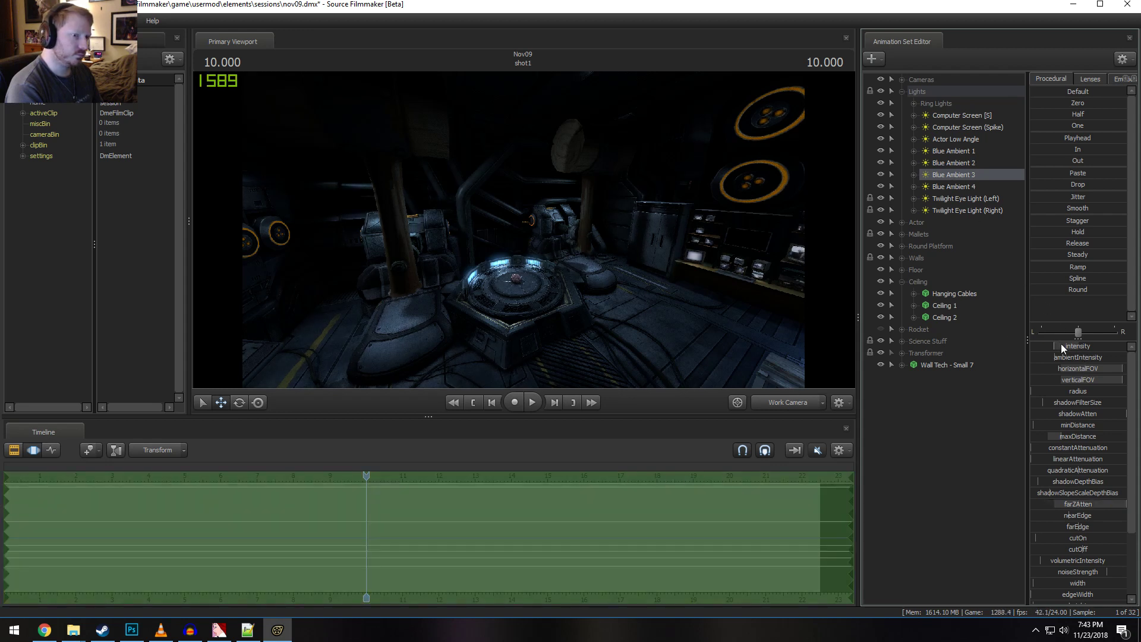
pyautogui.moveTo(1062, 345); pyautogui.dragTo(1074, 346)
pyautogui.moveTo(736, 285); pyautogui.dragTo(524, 231)
pyautogui.hotkey('ctrl', 'z')
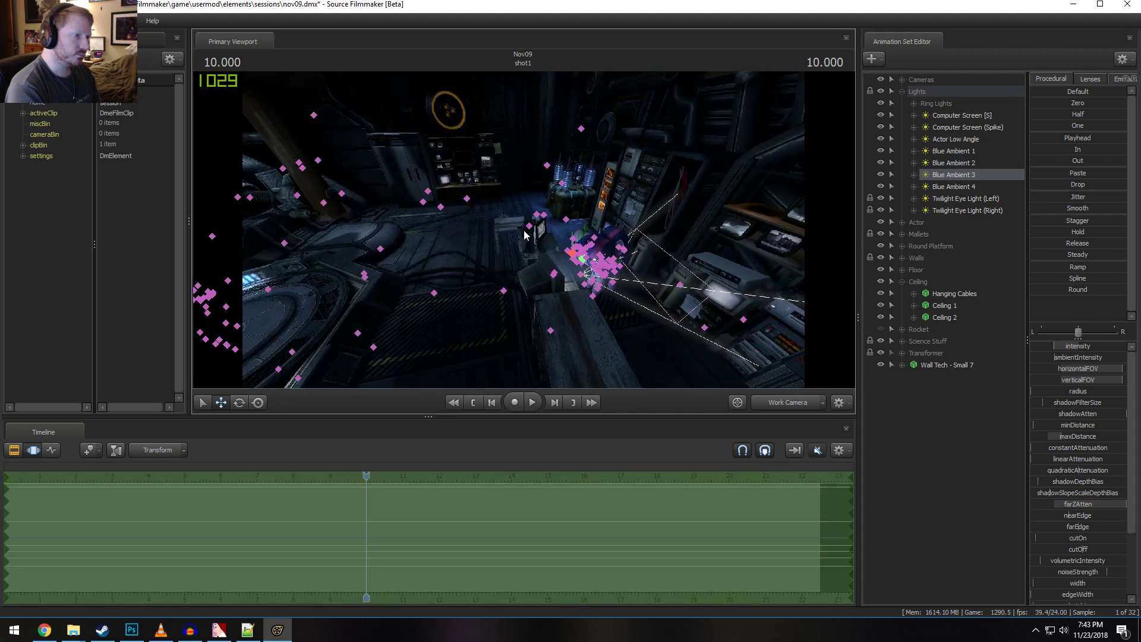
pyautogui.moveTo(1064, 345); pyautogui.dragTo(1062, 346)
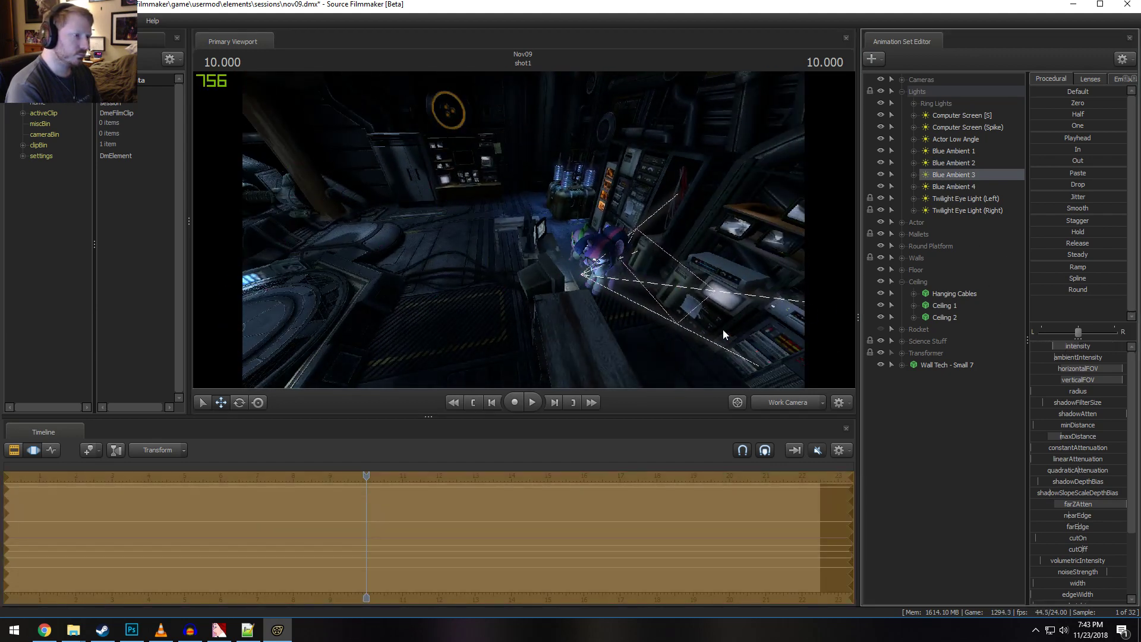
# Raise the intensity of Blue Ambient 4 and inspect the lighting around the round platform
pyautogui.click(952, 186)
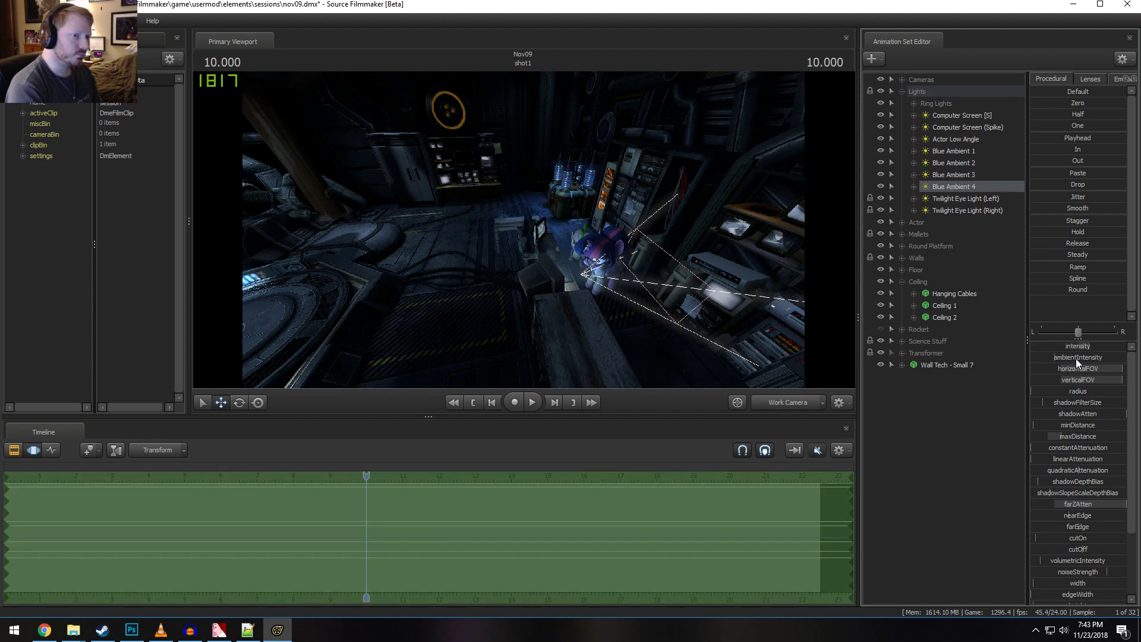
pyautogui.moveTo(1089, 346); pyautogui.dragTo(1126, 346)
pyautogui.moveTo(506, 260); pyautogui.dragTo(277, 215)
pyautogui.press('w')
pyautogui.press('w')
pyautogui.press('s')
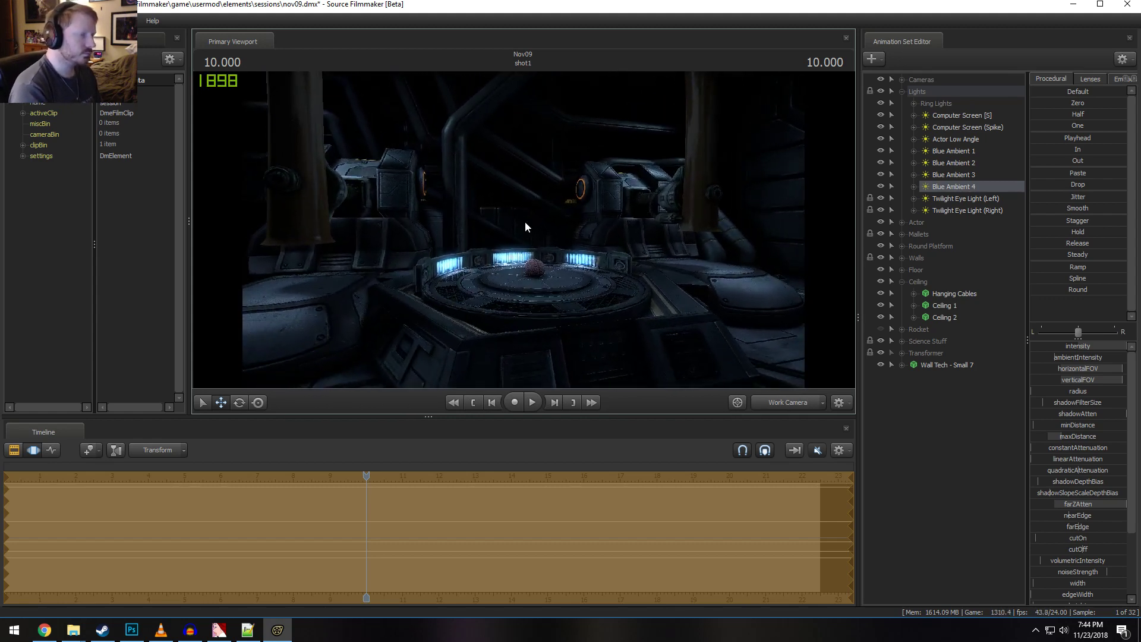
pyautogui.moveTo(533, 223)
pyautogui.mouseDown()
pyautogui.moveTo(529, 204)
pyautogui.moveTo(533, 223)
pyautogui.mouseUp()
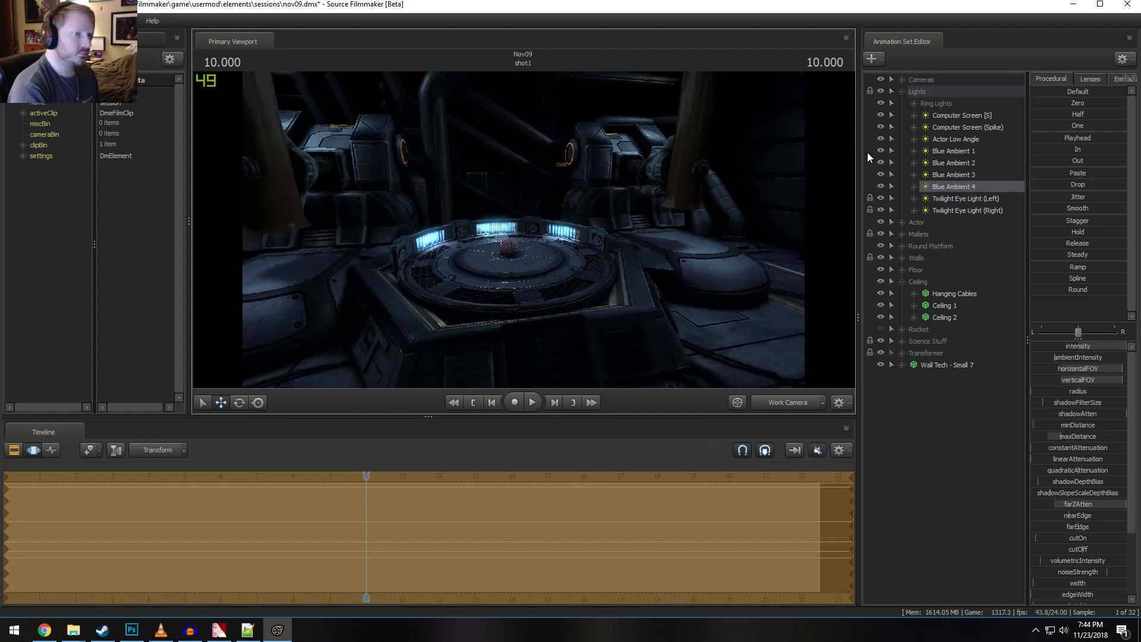
# Make the Doctor Whooves actor visible on the round platform
pyautogui.click(901, 222)
pyautogui.click(880, 257)
pyautogui.moveTo(535, 225)
pyautogui.mouseDown()
pyautogui.moveTo(554, 221)
pyautogui.moveTo(523, 230)
pyautogui.mouseUp()
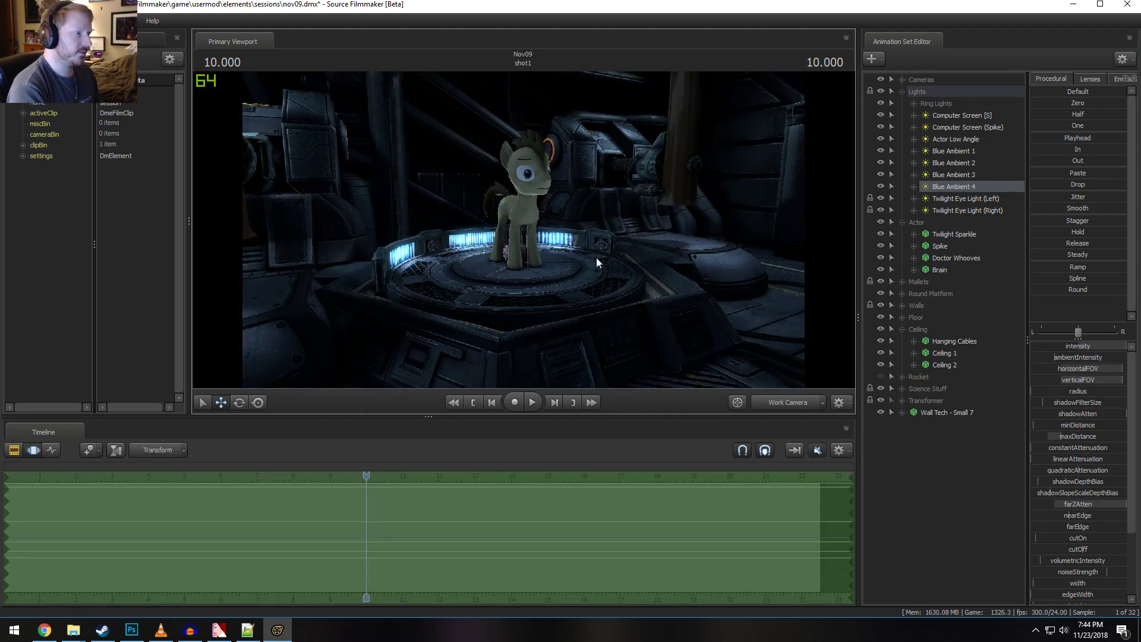
# Look through the Main Camera, select it in the Cameras group and tighten its framing on Twilight Sparkle
pyautogui.click(800, 398)
pyautogui.click(800, 398)
pyautogui.click(800, 398)
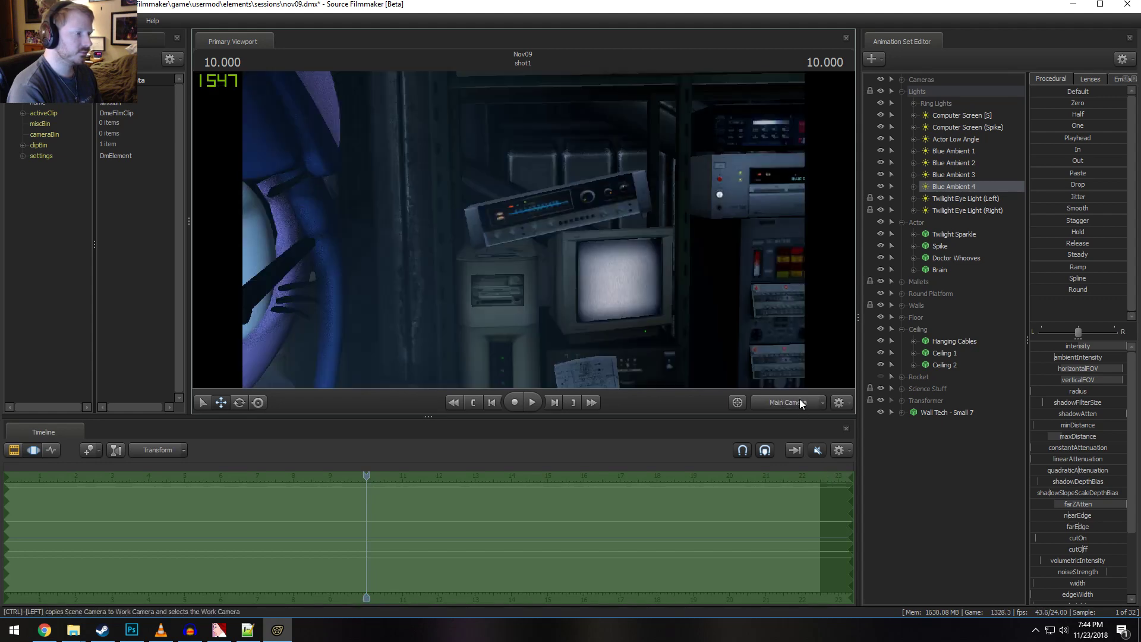
pyautogui.click(902, 91)
pyautogui.click(902, 79)
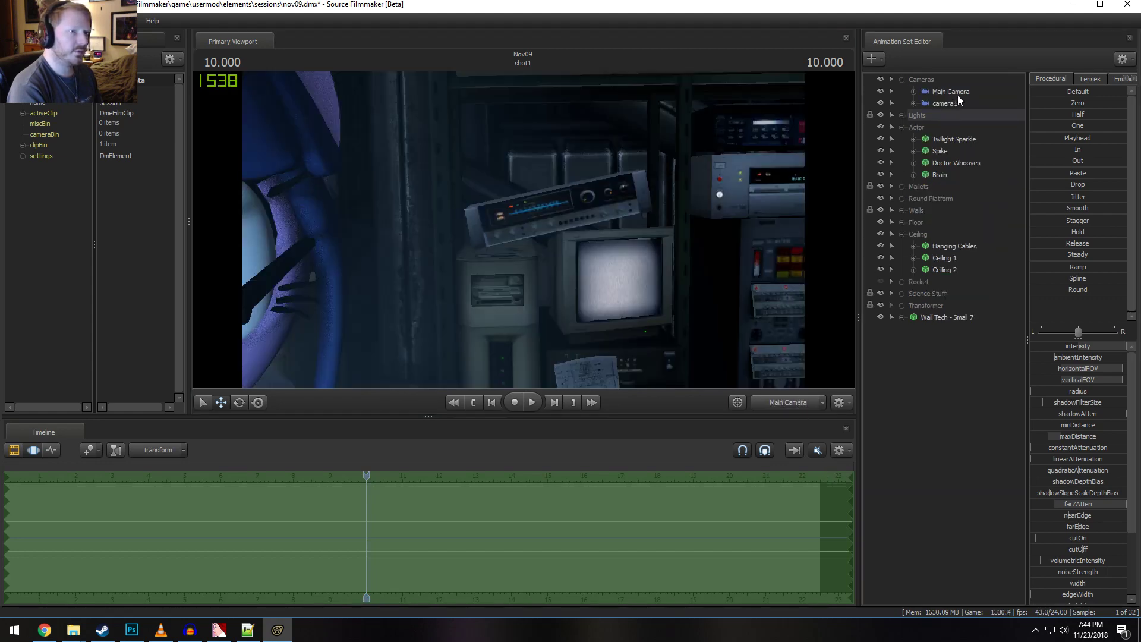
pyautogui.click(951, 92)
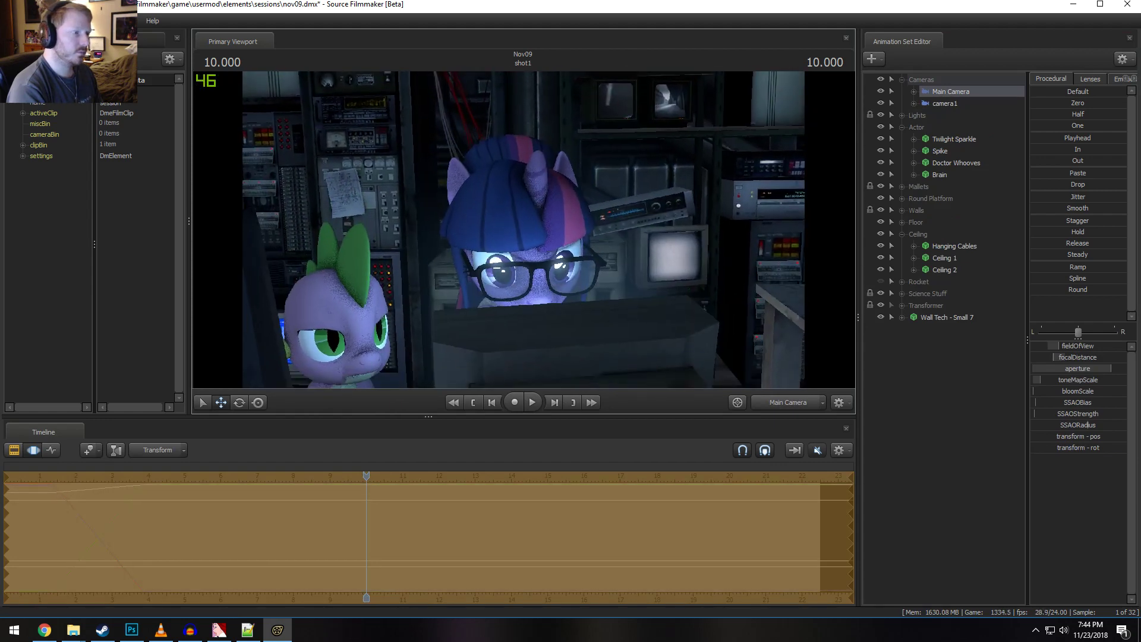
pyautogui.press('F2')
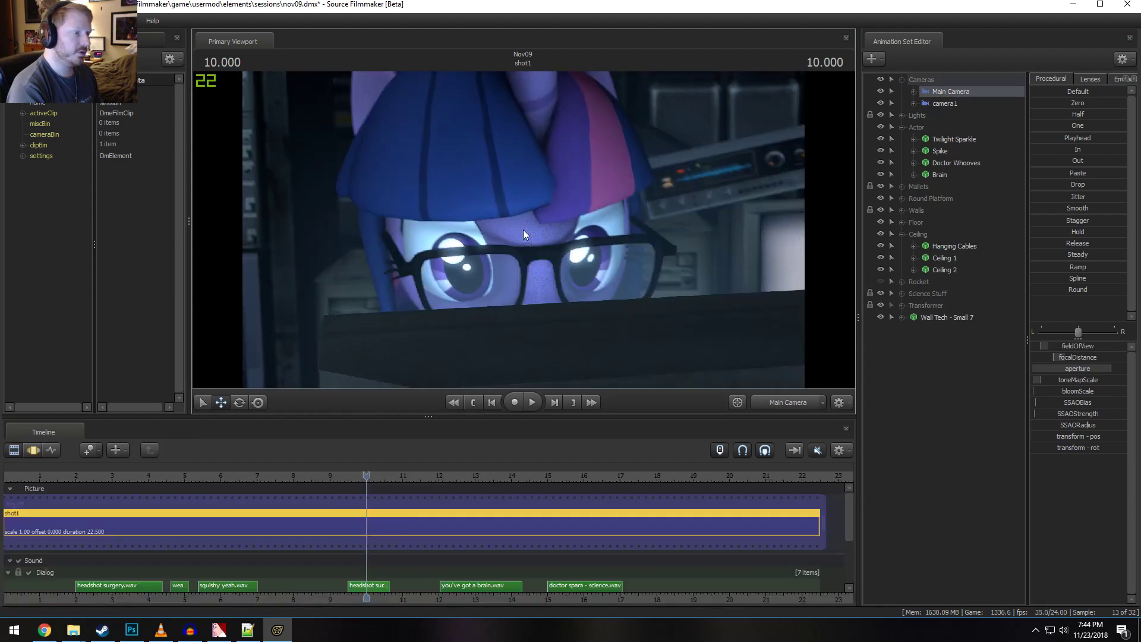
pyautogui.press('F3')
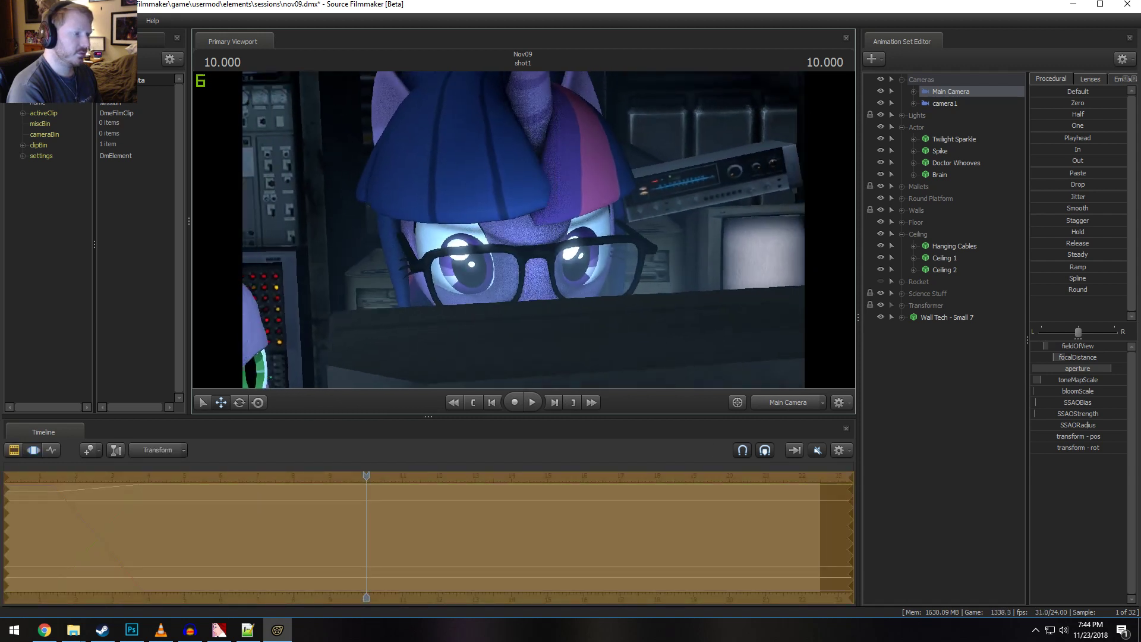
# Narrow the Main Camera's field of view with the 85 mm lens preset and reframe Twilight Sparkle behind the computer monitor
pyautogui.click(1115, 81)
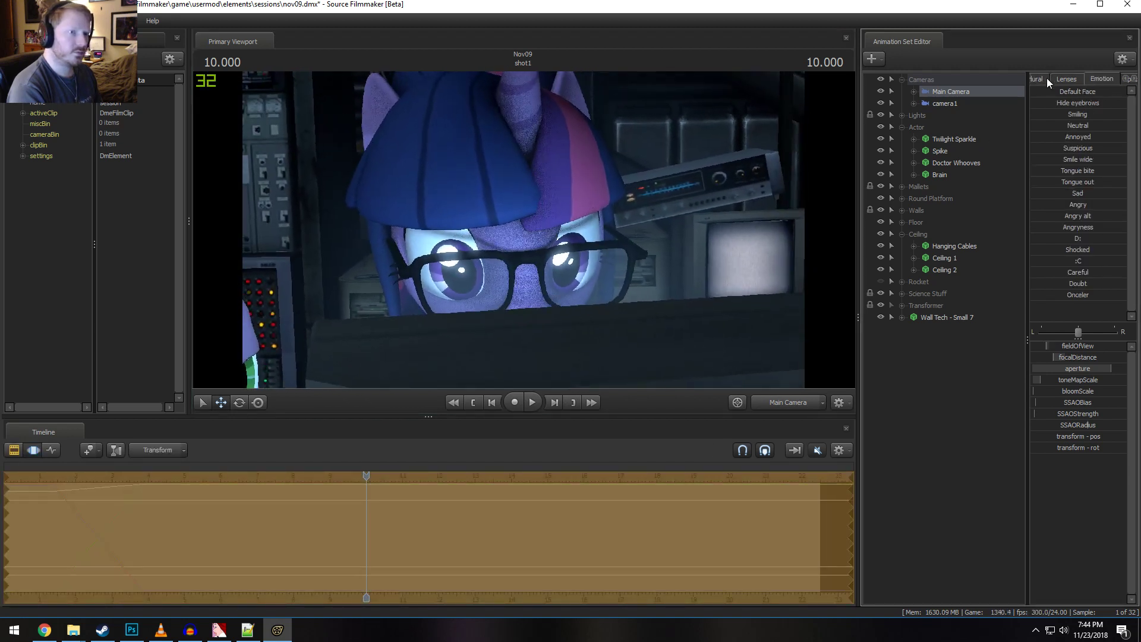
pyautogui.click(1064, 79)
pyautogui.click(1078, 171)
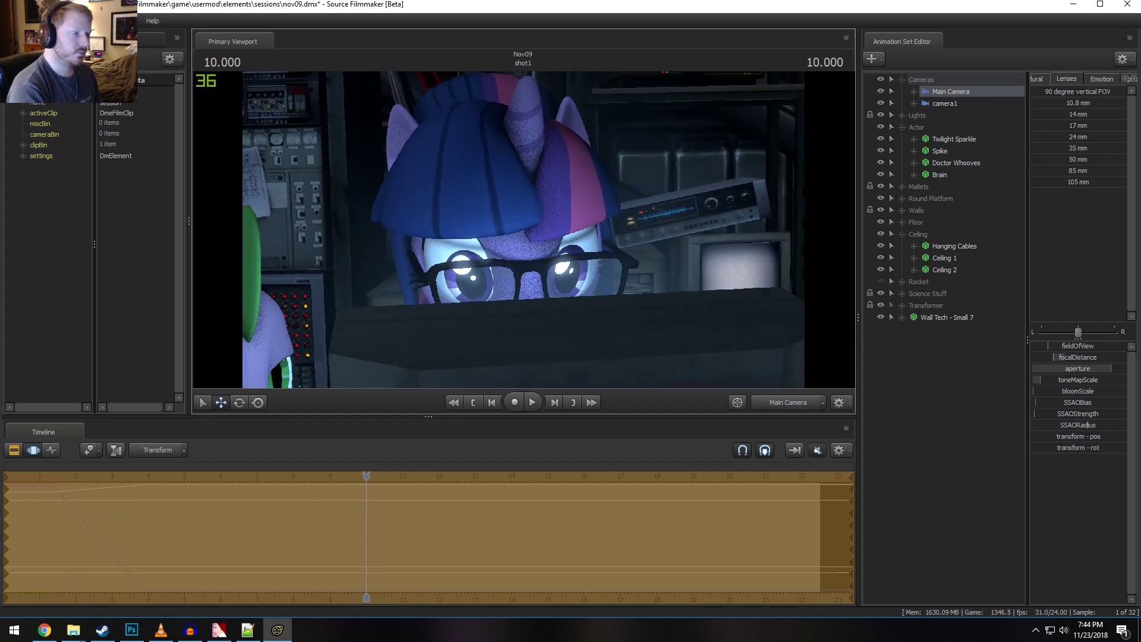
pyautogui.click(1096, 171)
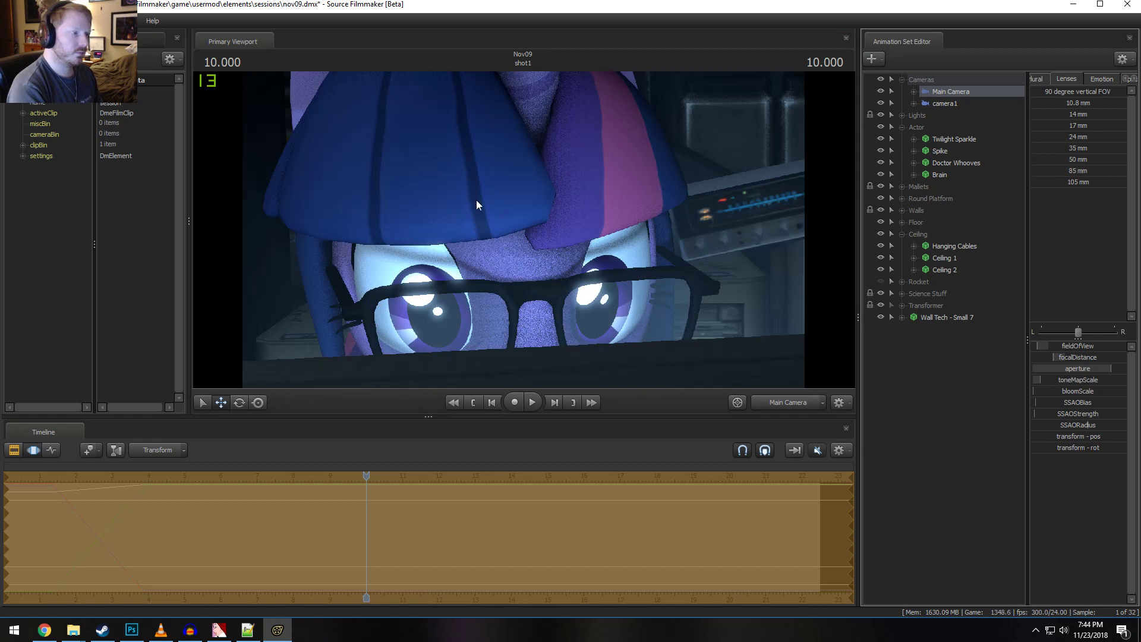
pyautogui.moveTo(476, 204); pyautogui.dragTo(476, 200)
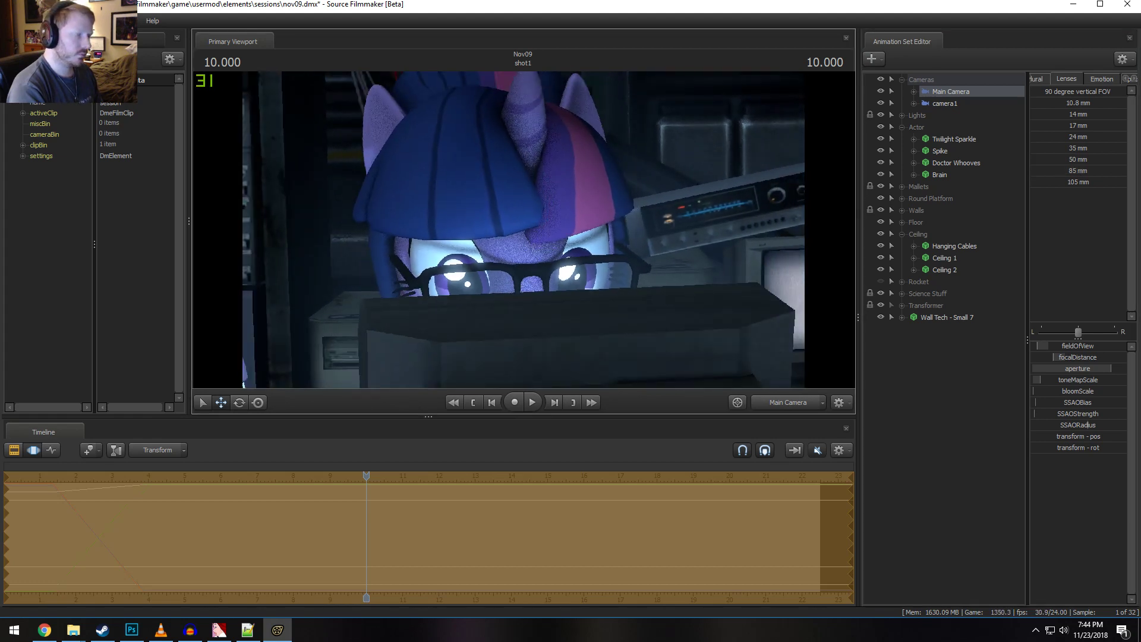
# Increase the Main Camera's focal distance to bring the focus onto Twilight Sparkle, and preview the depth of field
pyautogui.press('F3')
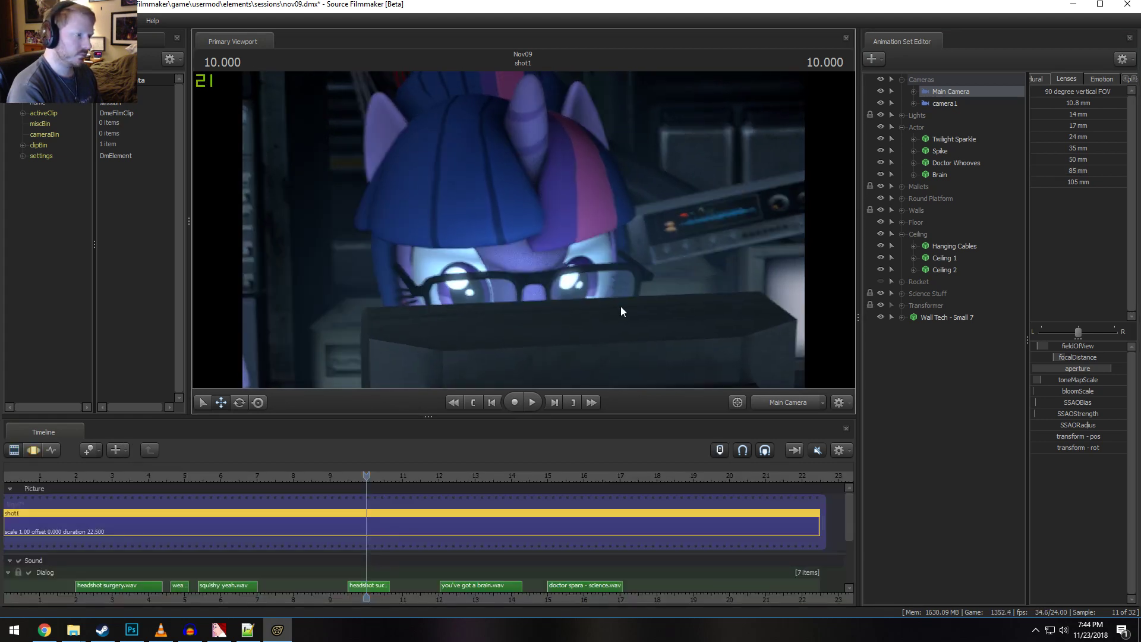
pyautogui.press('F4')
pyautogui.moveTo(1067, 360); pyautogui.dragTo(1091, 361)
pyautogui.press('F2')
pyautogui.press('F3')
pyautogui.press('F2')
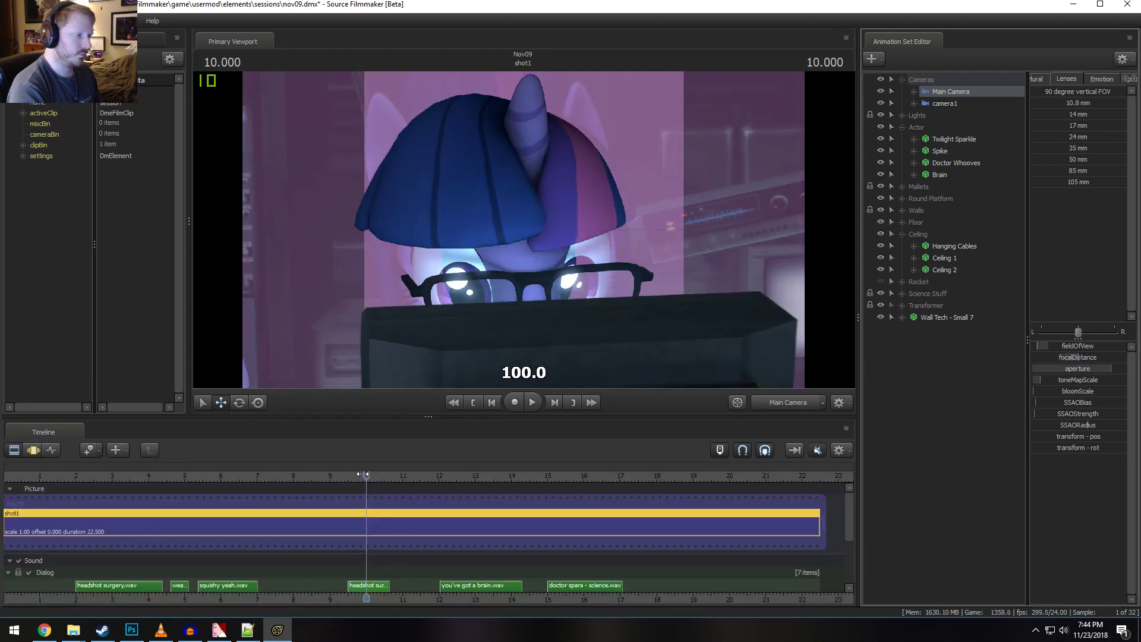
# Try to clear the purple focal plane overlay by switching the viewport's display and lighting options
pyautogui.moveTo(363, 474); pyautogui.dragTo(364, 474)
pyautogui.rightClick(593, 267)
pyautogui.moveTo(633, 316)
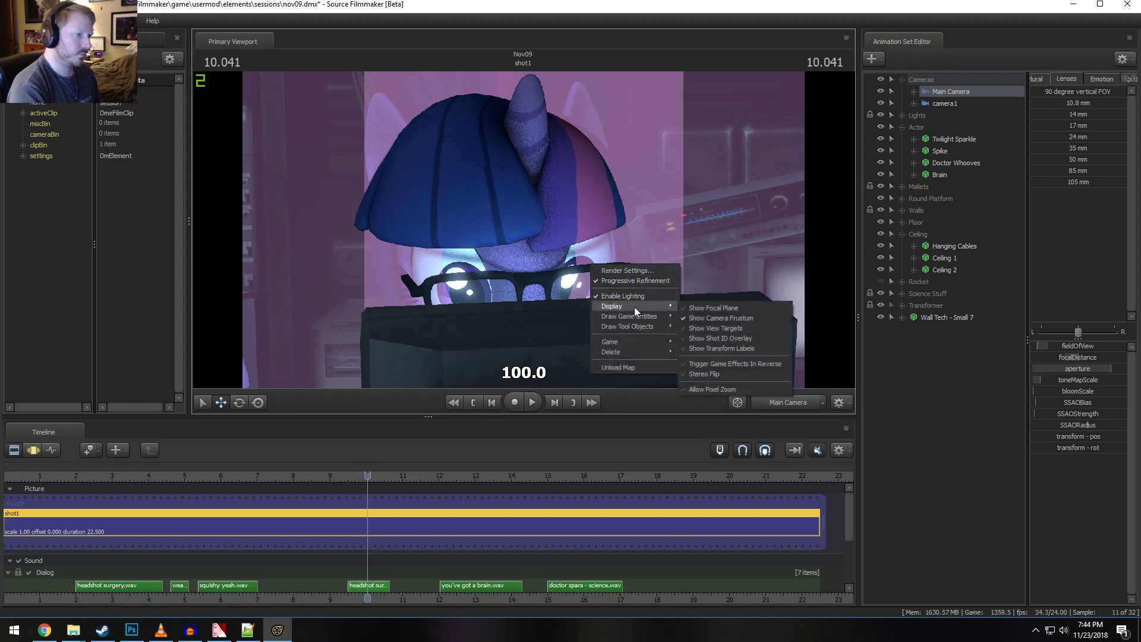
pyautogui.click(736, 319)
pyautogui.click(671, 265)
pyautogui.rightClick(664, 280)
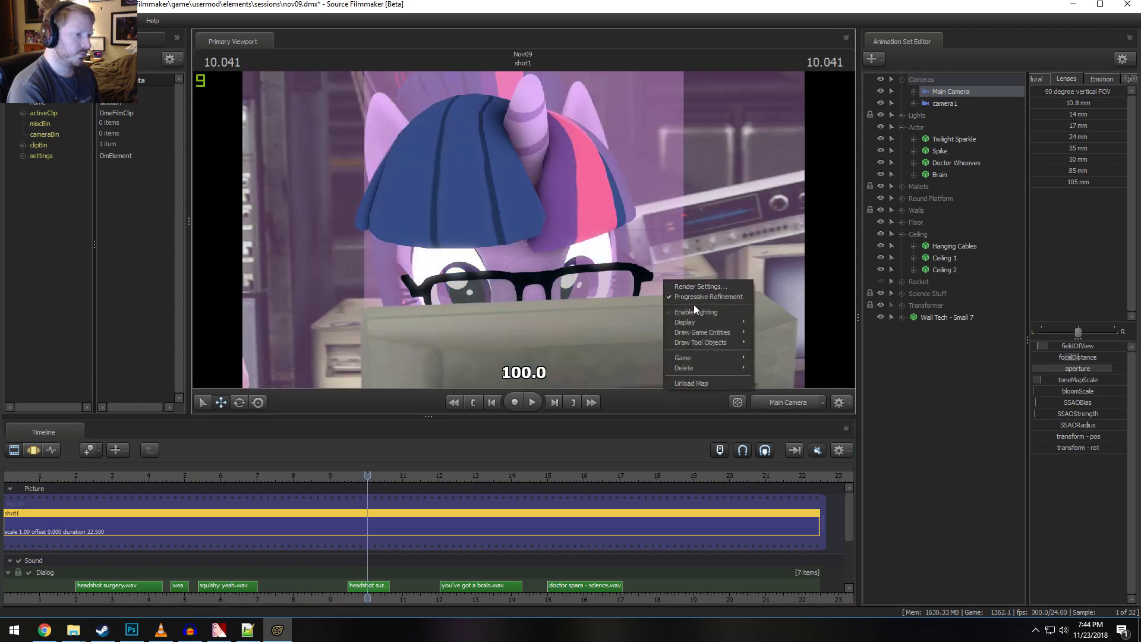
pyautogui.rightClick(687, 247)
pyautogui.moveTo(715, 289)
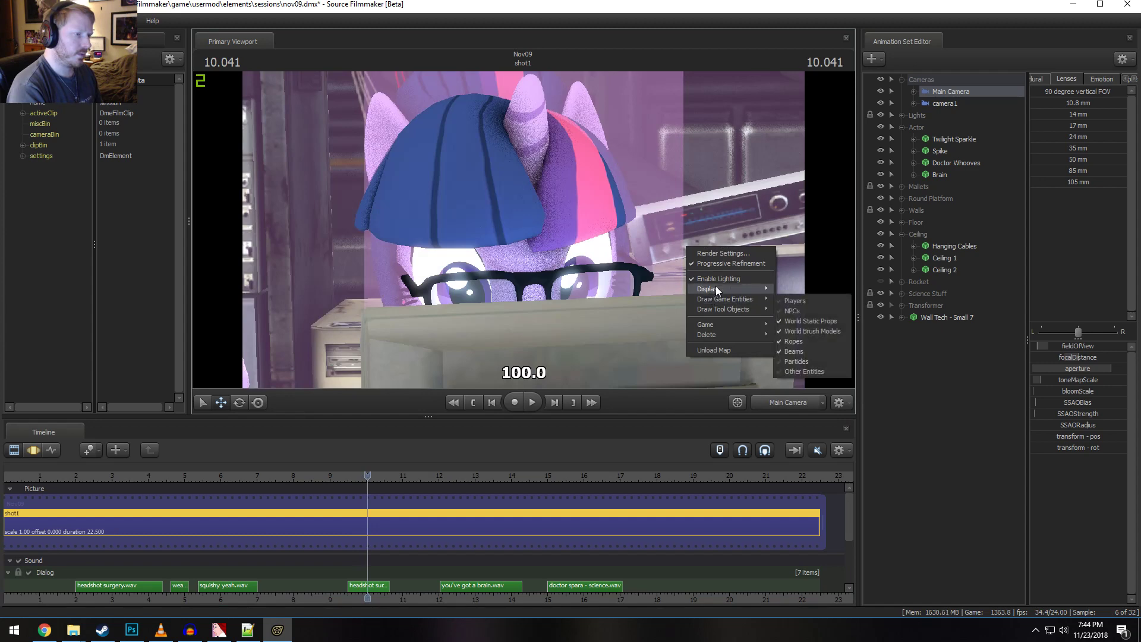
pyautogui.click(784, 292)
pyautogui.rightClick(600, 232)
pyautogui.click(733, 278)
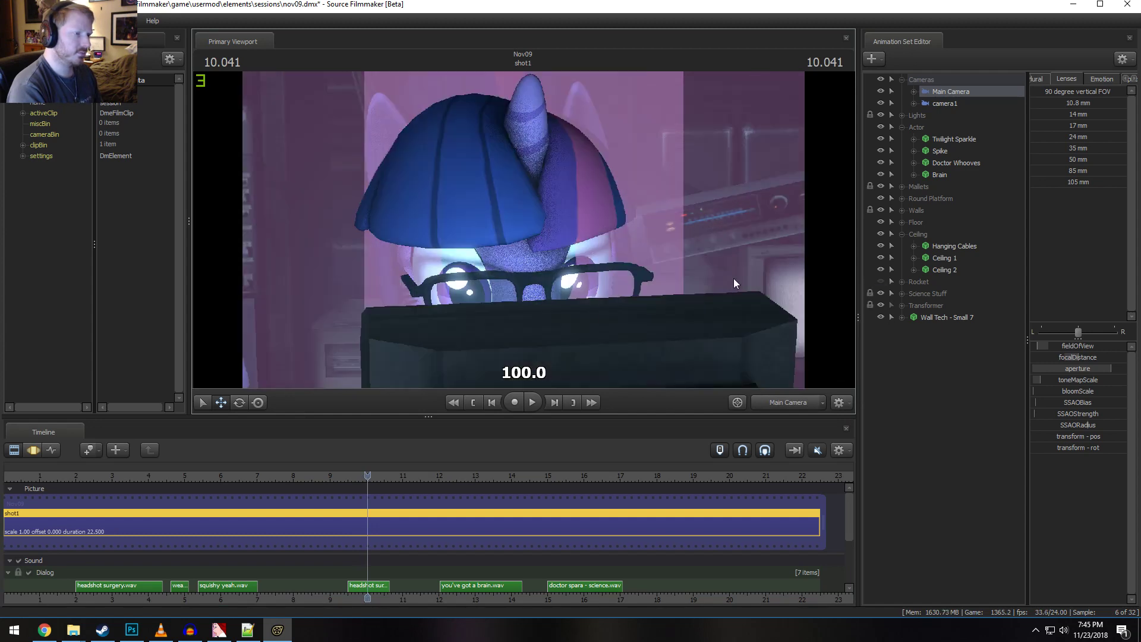
# Try to clear the focal plane overlay with the display options in the Work Camera view
pyautogui.click(790, 405)
pyautogui.moveTo(584, 189)
pyautogui.mouseDown()
pyautogui.moveTo(517, 189)
pyautogui.moveTo(584, 189)
pyautogui.mouseUp()
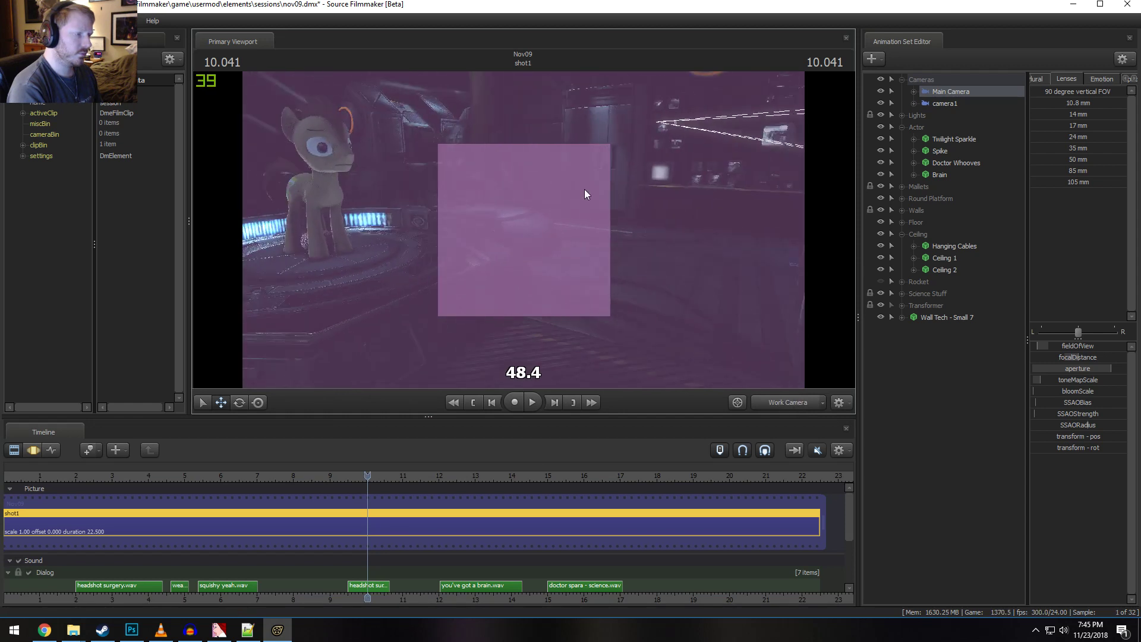
pyautogui.rightClick(586, 223)
pyautogui.moveTo(610, 263)
pyautogui.click(735, 265)
pyautogui.rightClick(612, 247)
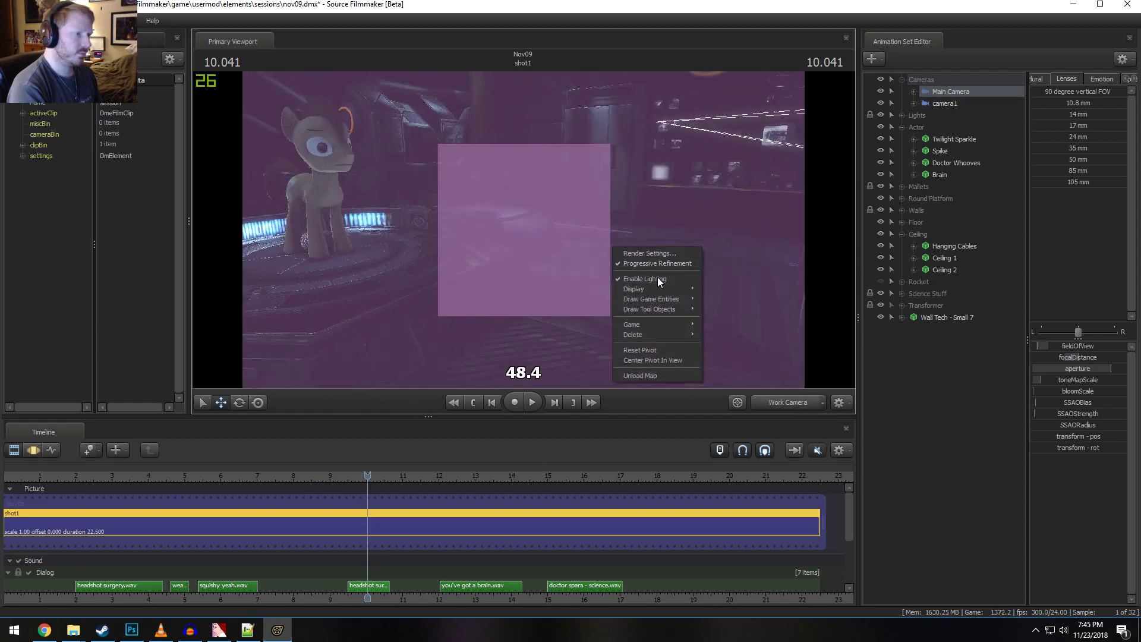
pyautogui.moveTo(658, 288)
pyautogui.click(747, 293)
pyautogui.click(786, 405)
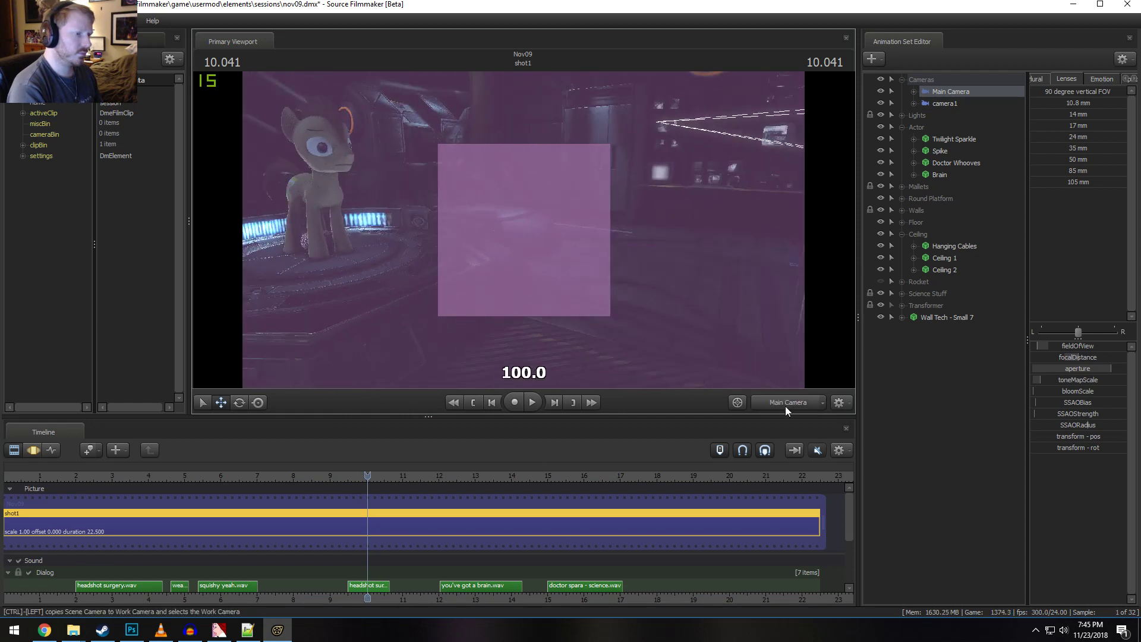
pyautogui.press('s')
pyautogui.moveTo(523, 229); pyautogui.dragTo(594, 218)
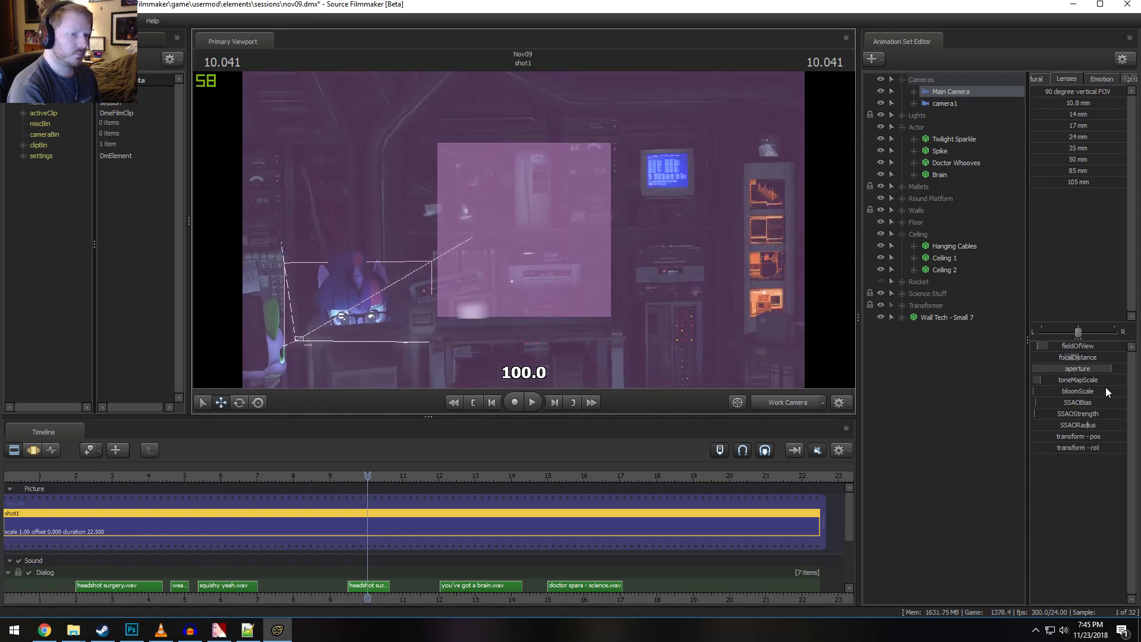
# Nudge the Main Camera's focal distance in the Motion Editor to clear the overlay, and check the camera from the Work Camera
pyautogui.press('F3')
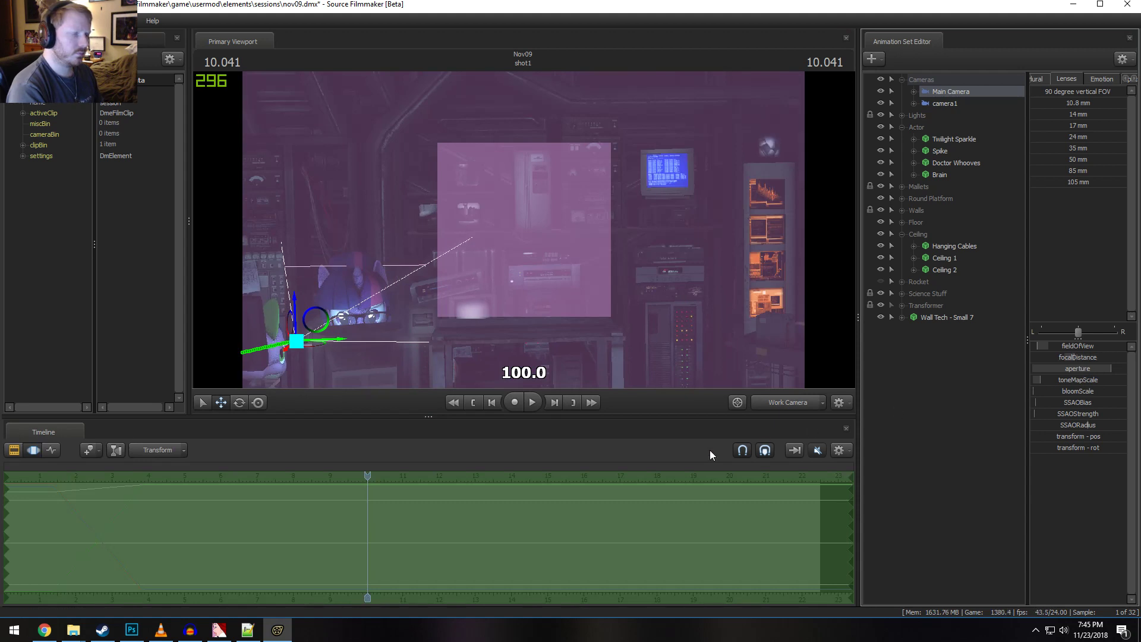
pyautogui.click(799, 408)
pyautogui.moveTo(1092, 355); pyautogui.dragTo(1096, 362)
pyautogui.click(797, 402)
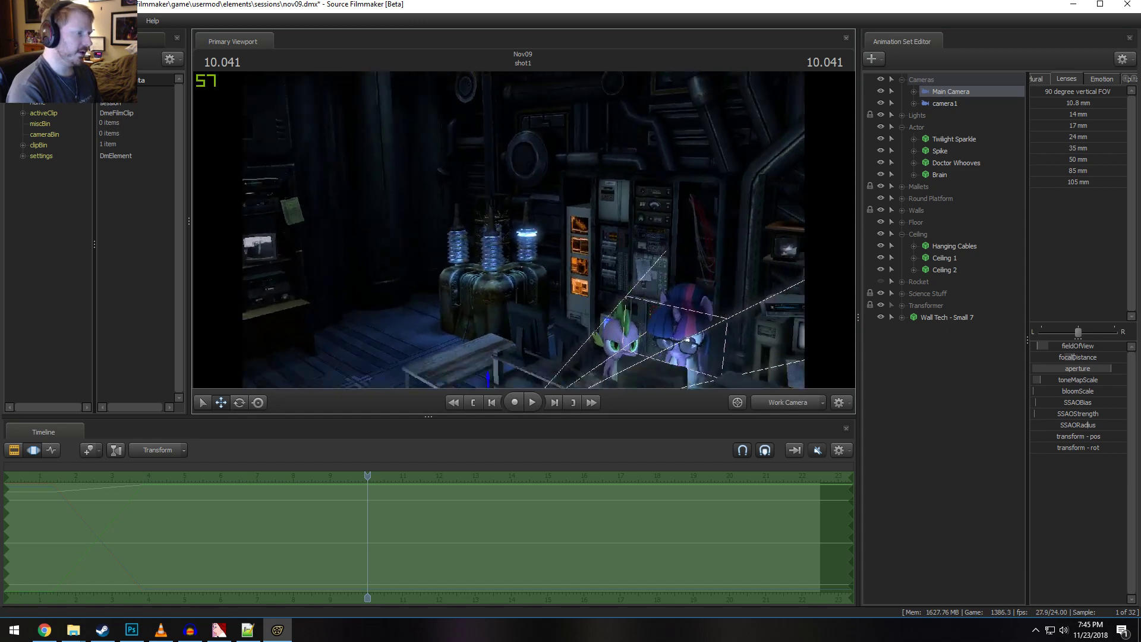
pyautogui.moveTo(683, 285); pyautogui.dragTo(719, 318)
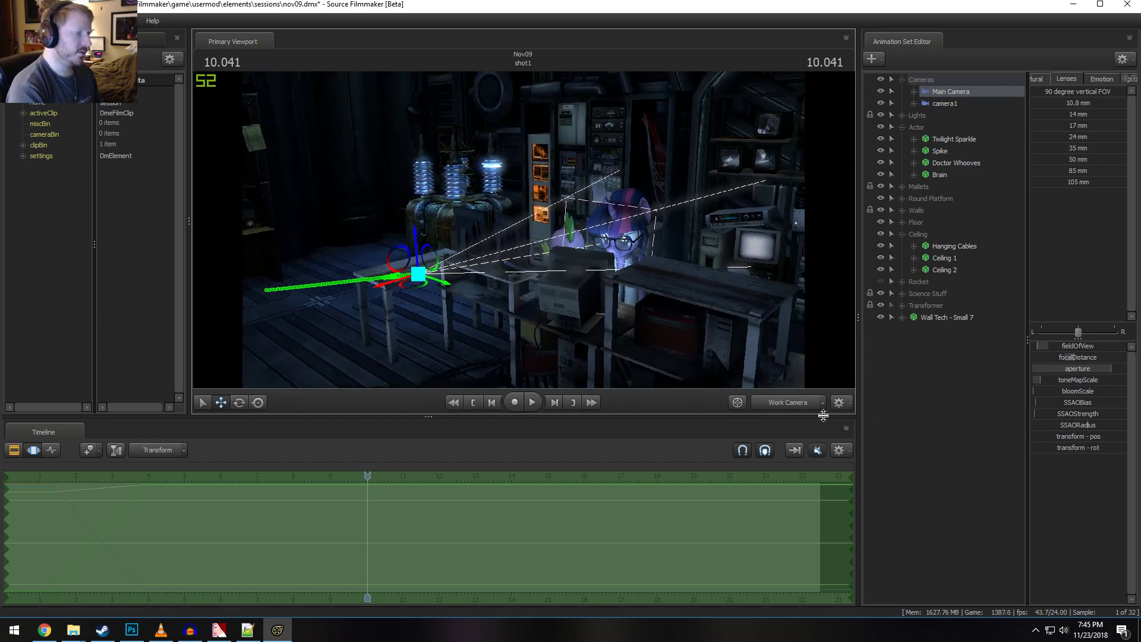
pyautogui.click(788, 404)
pyautogui.click(788, 403)
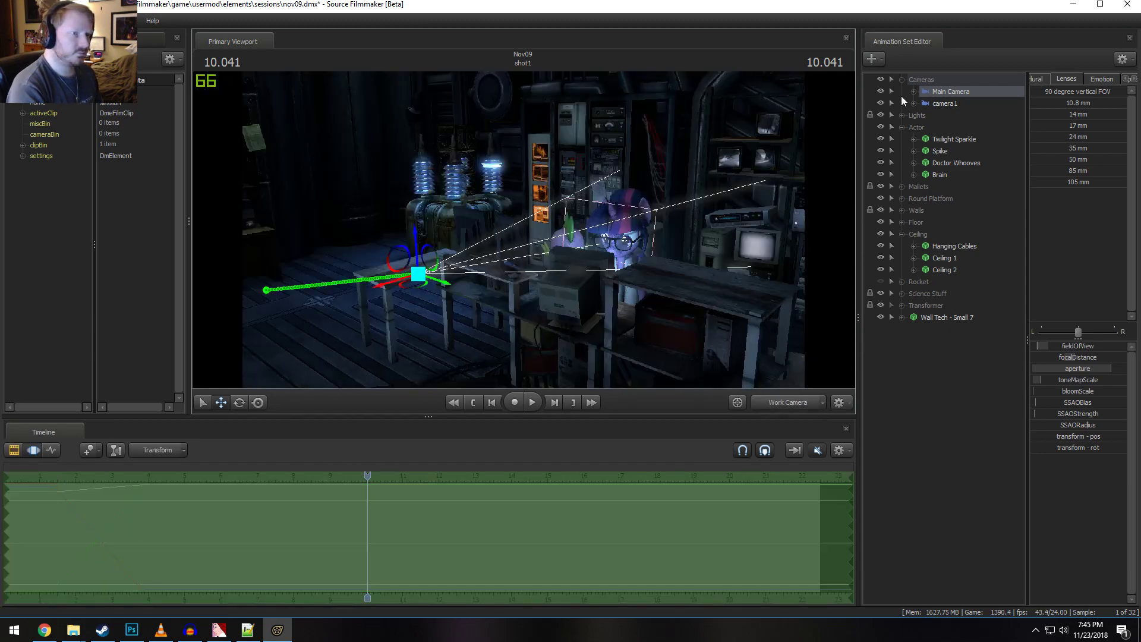
# Collapse the open animation set groups and move Wall Tech - Small 7 into the Walls group
pyautogui.click(902, 80)
pyautogui.click(902, 104)
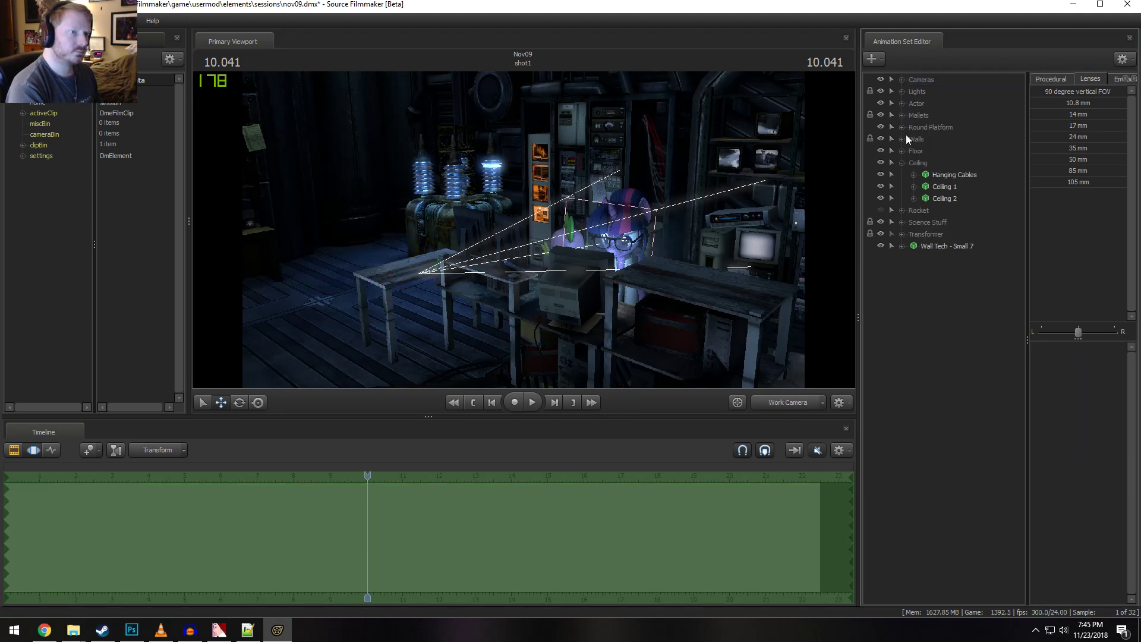
pyautogui.click(902, 163)
pyautogui.click(936, 210)
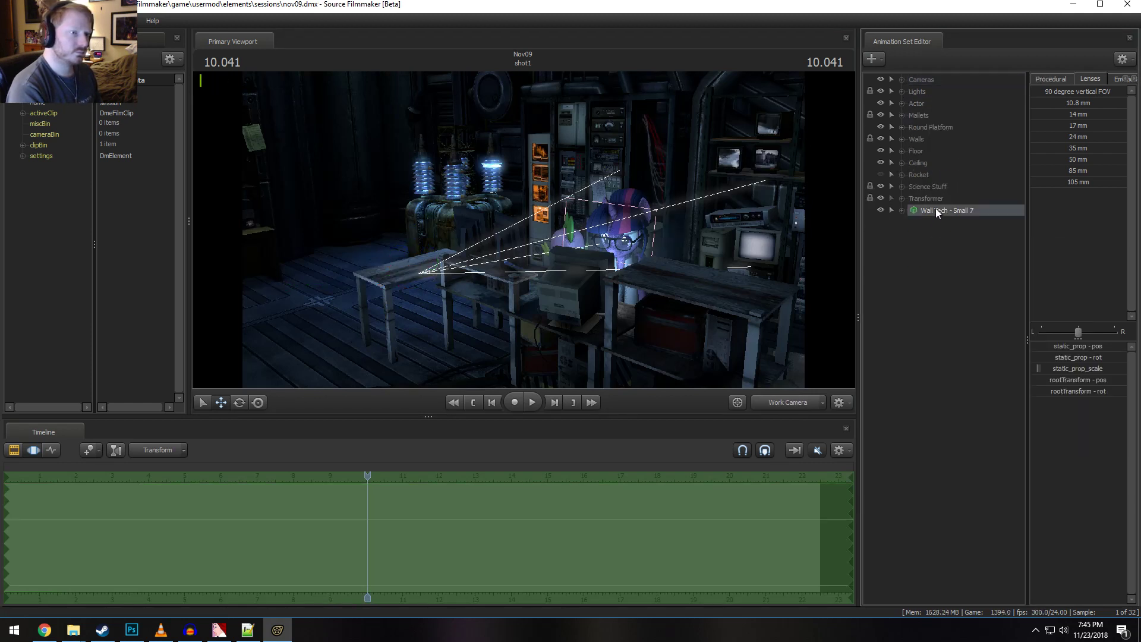
pyautogui.moveTo(903, 190); pyautogui.dragTo(922, 143)
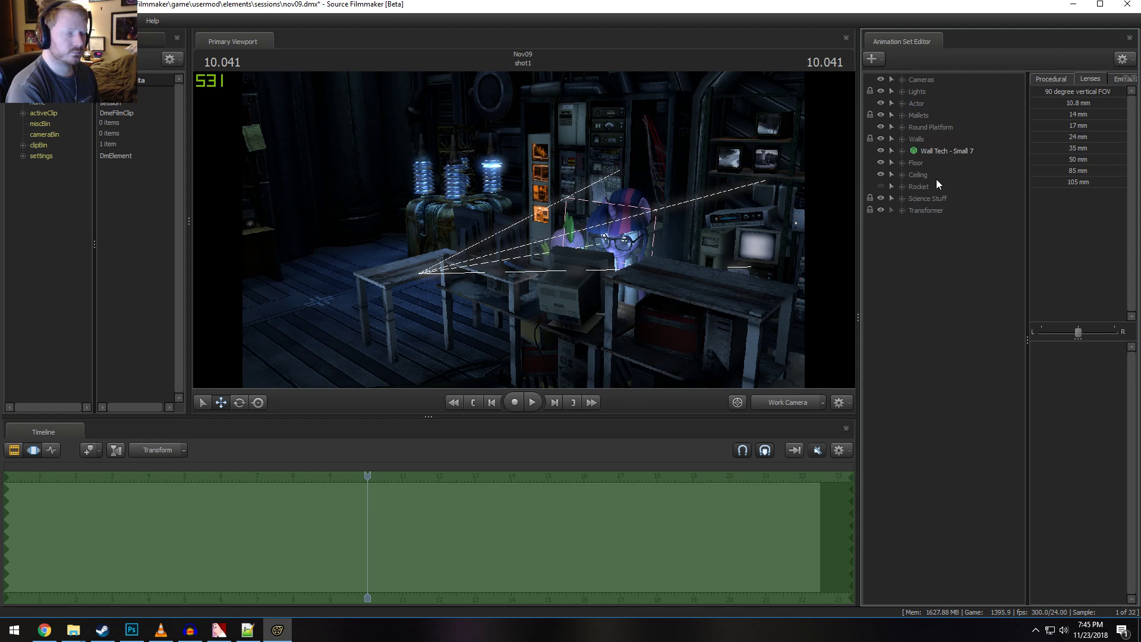
# Start creating an animation set for a new model and browse the "monitor" models through to ibm_5150_monitor.mdl
pyautogui.rightClick(953, 322)
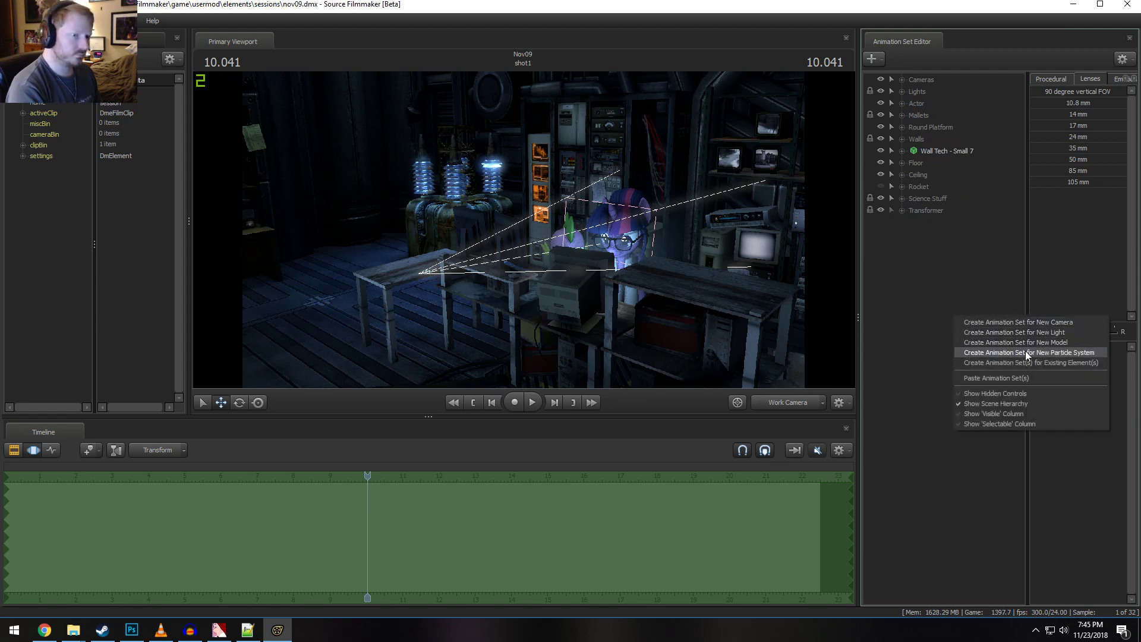
pyautogui.click(1039, 344)
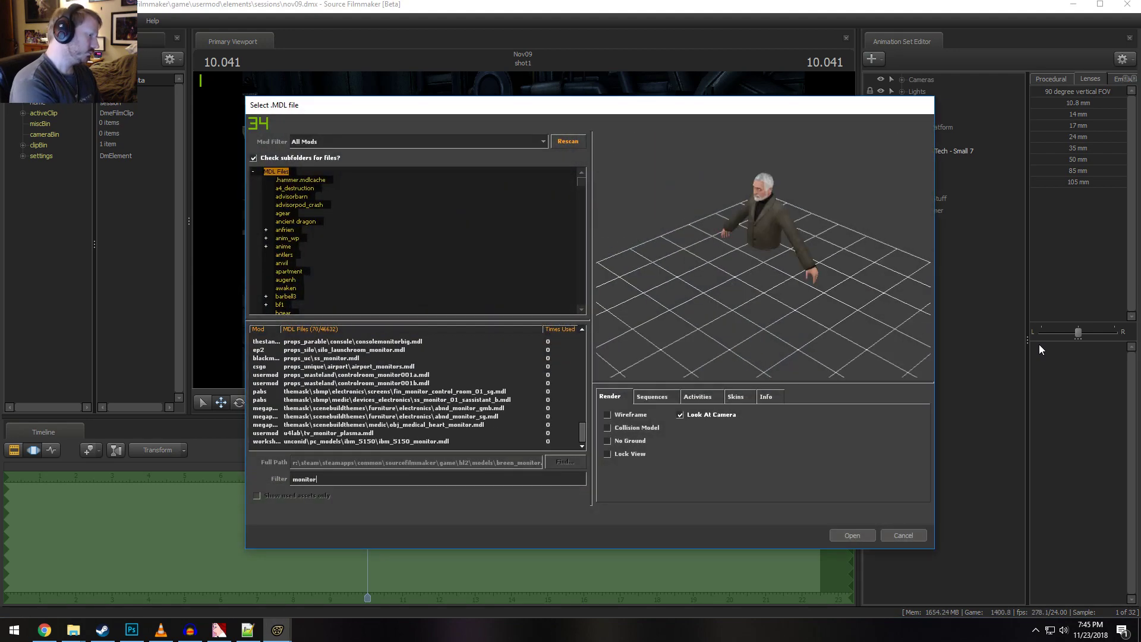
pyautogui.click(341, 351)
pyautogui.click(361, 366)
pyautogui.press('Down')
pyautogui.press('Down')
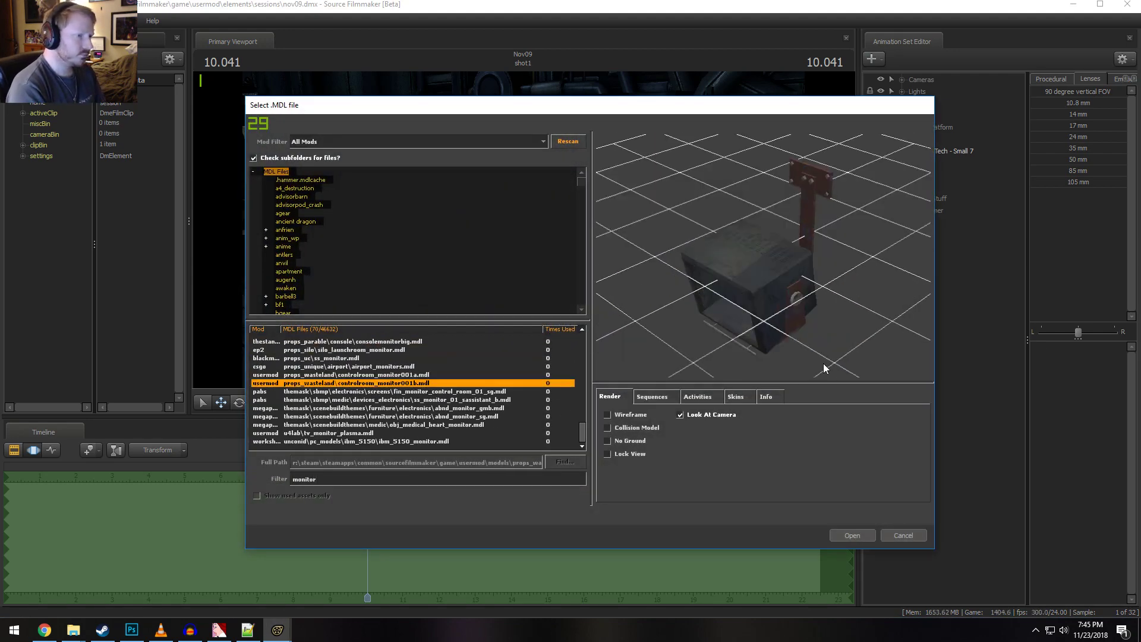
pyautogui.press('Down')
pyautogui.press('Down')
pyautogui.press('Down')
pyautogui.press('Down')
pyautogui.press('Down')
pyautogui.press('Down')
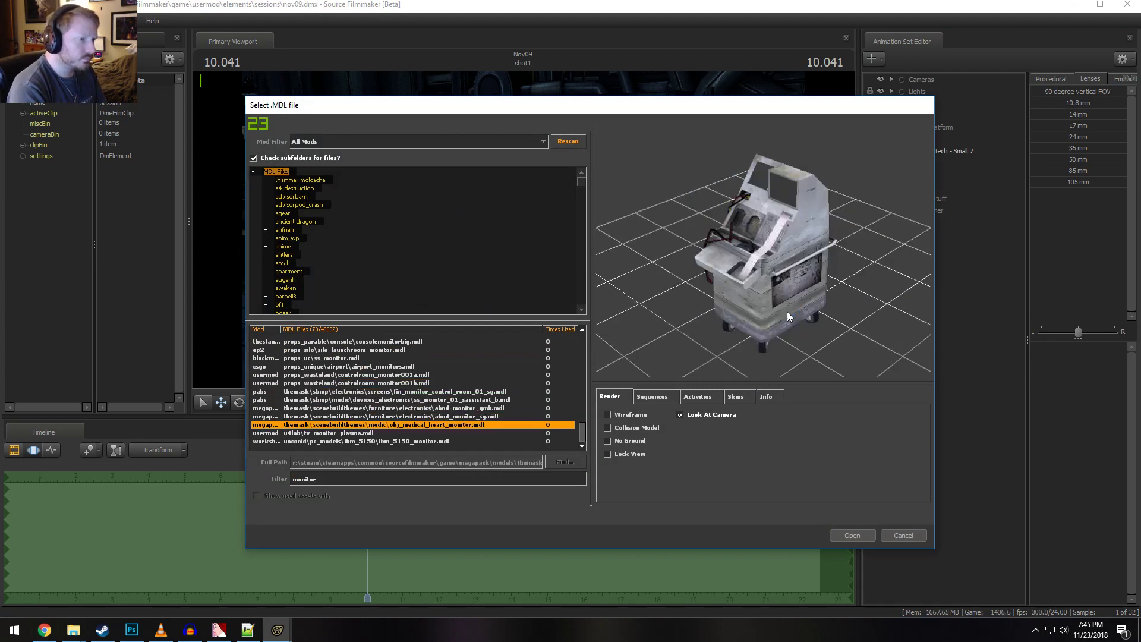
pyautogui.press('Down')
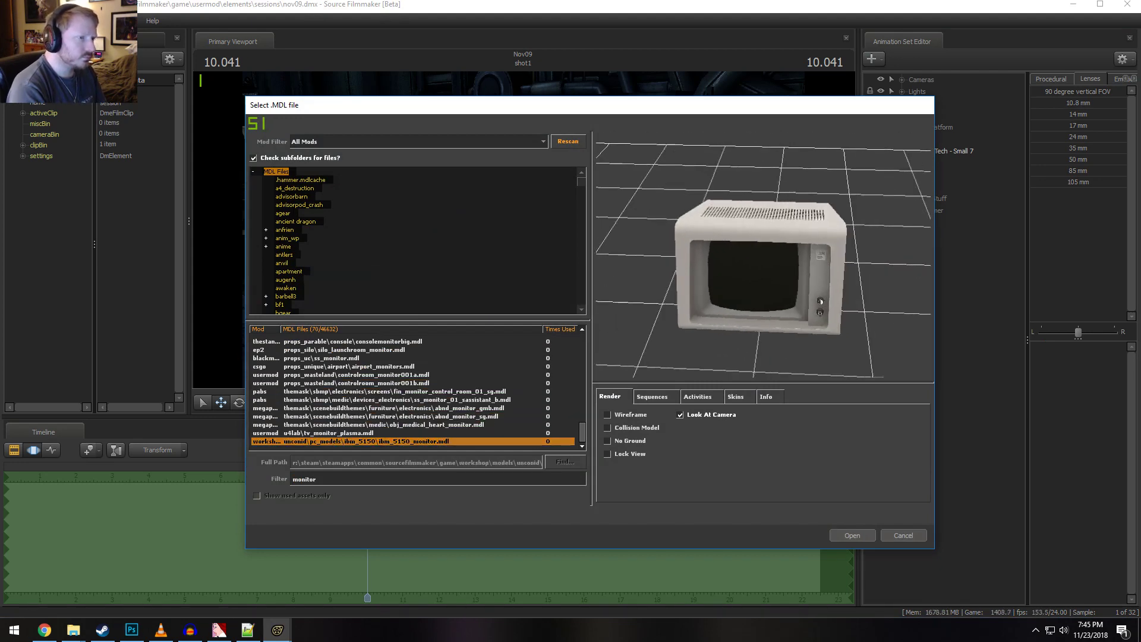
# Inspect the ibm_5150_monitor.mdl preview, add the model to the scene and select its animation set
pyautogui.moveTo(725, 275); pyautogui.dragTo(776, 299)
pyautogui.scroll(5, 726, 276)
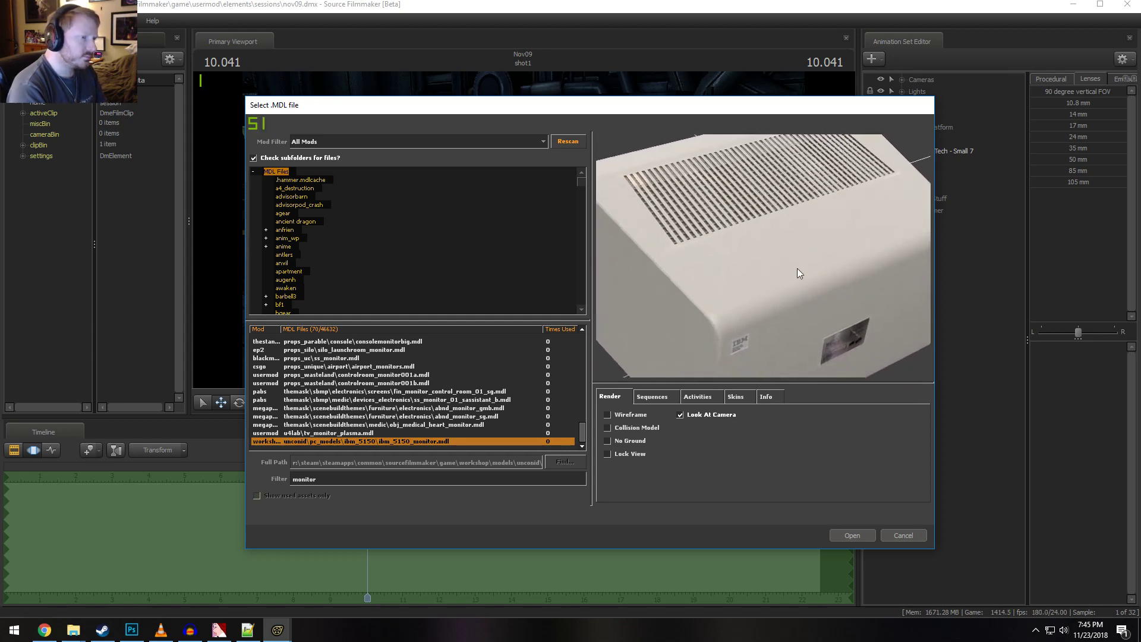
pyautogui.moveTo(796, 269); pyautogui.dragTo(797, 244, button='right')
pyautogui.moveTo(711, 169); pyautogui.dragTo(716, 190, button='right')
pyautogui.moveTo(716, 190); pyautogui.dragTo(876, 579)
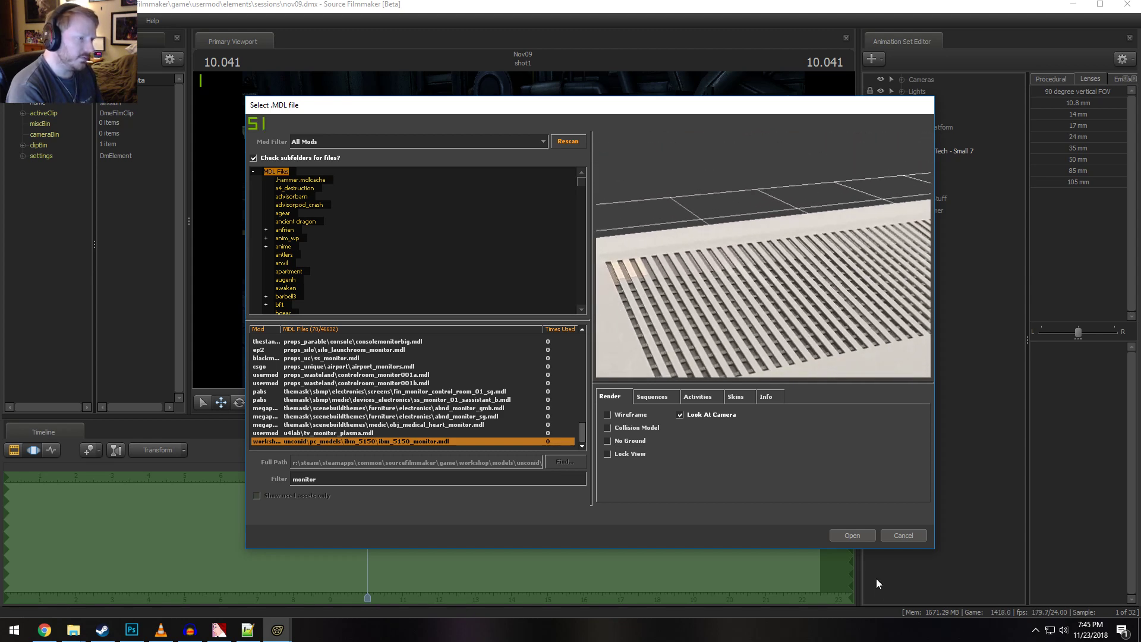
pyautogui.click(844, 534)
pyautogui.click(944, 221)
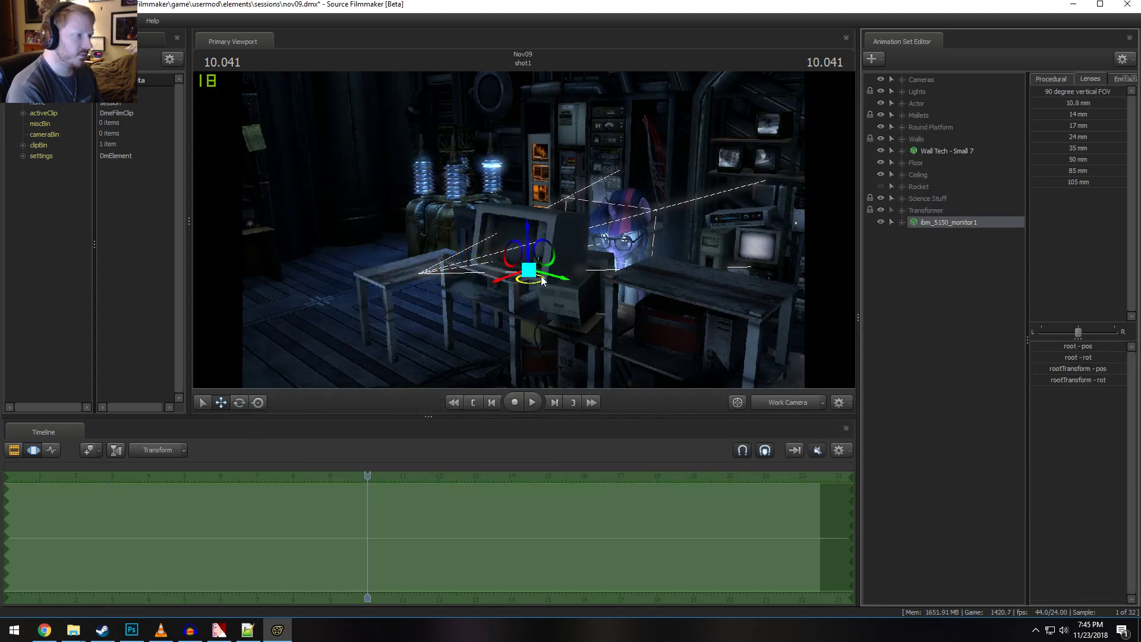
# Place the IBM monitor near the desks in the Work Camera view and adjust its height and position
pyautogui.moveTo(527, 273)
pyautogui.mouseDown()
pyautogui.moveTo(654, 275)
pyautogui.moveTo(704, 262)
pyautogui.moveTo(693, 245)
pyautogui.moveTo(651, 230)
pyautogui.moveTo(620, 244)
pyautogui.moveTo(642, 238)
pyautogui.moveTo(669, 256)
pyautogui.moveTo(644, 232)
pyautogui.moveTo(589, 257)
pyautogui.moveTo(558, 250)
pyautogui.mouseUp()
pyautogui.press('e')
pyautogui.press('w')
pyautogui.press('s')
pyautogui.press('s')
pyautogui.press('r')
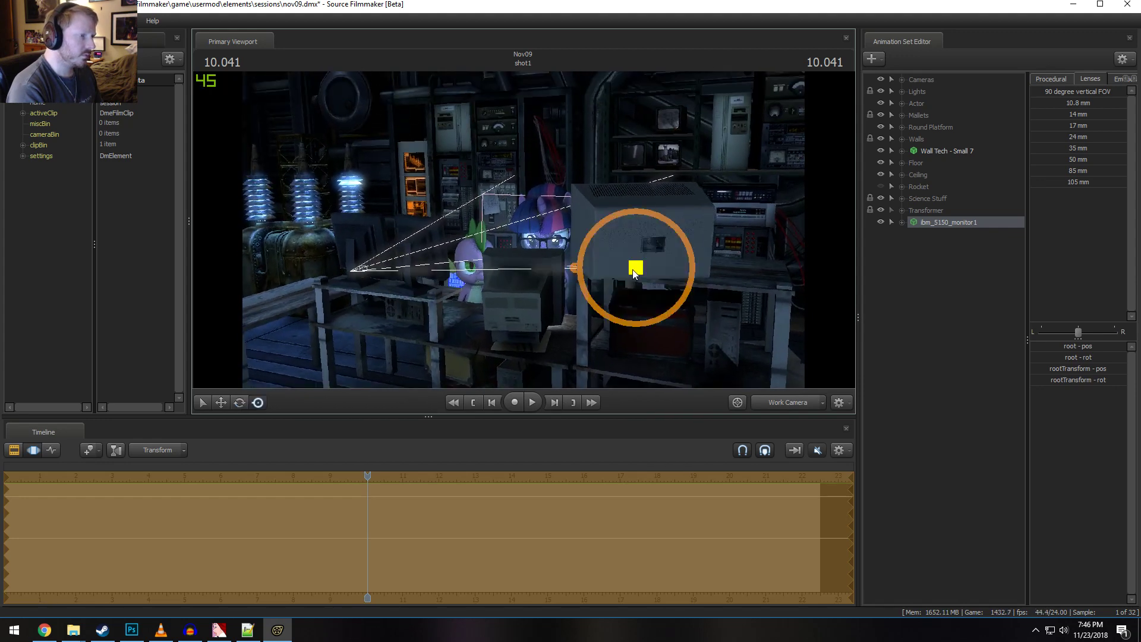
pyautogui.moveTo(602, 300); pyautogui.dragTo(430, 348)
pyautogui.moveTo(447, 342); pyautogui.dragTo(472, 317)
pyautogui.press('e')
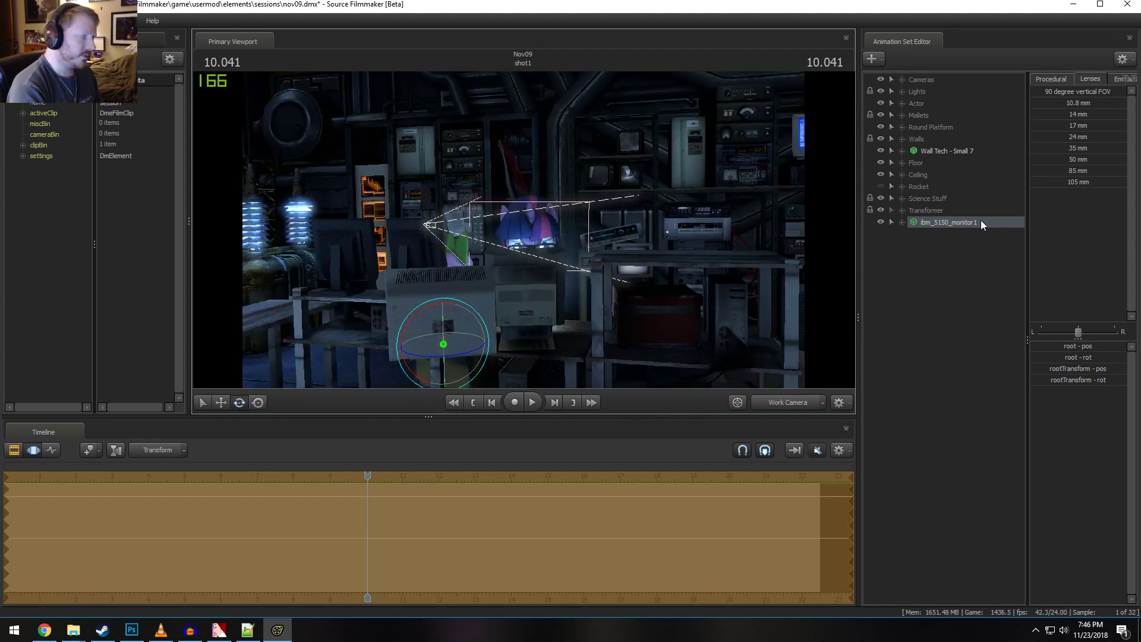
# Add a scale control to the IBM monitor's root bone and scale the monitor down with root_scale
pyautogui.click(902, 222)
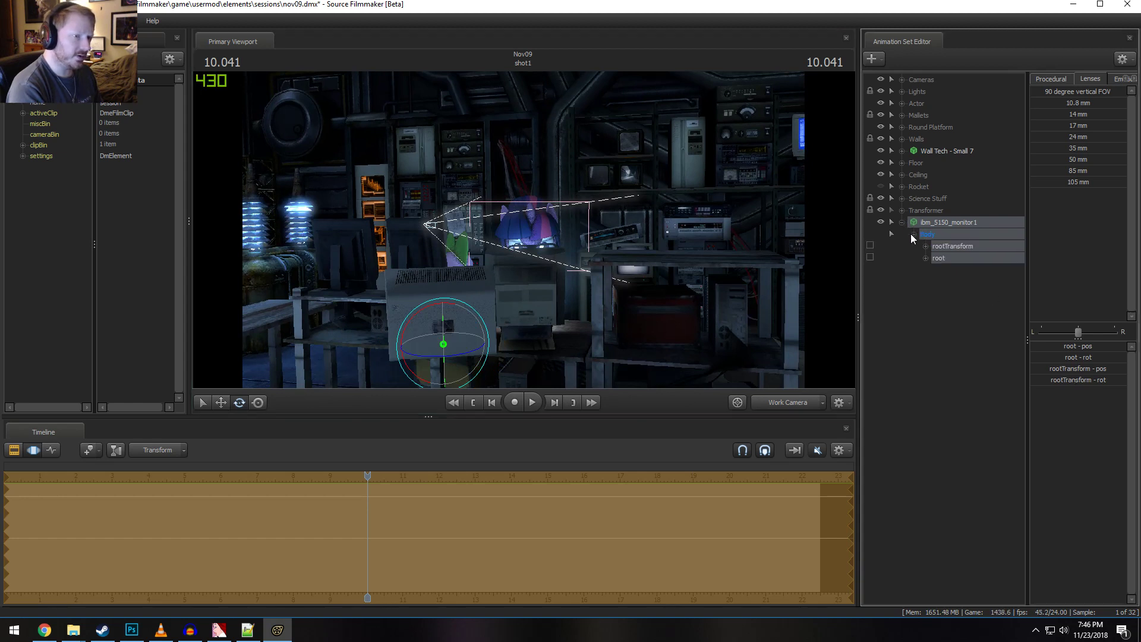
pyautogui.rightClick(953, 258)
pyautogui.click(978, 288)
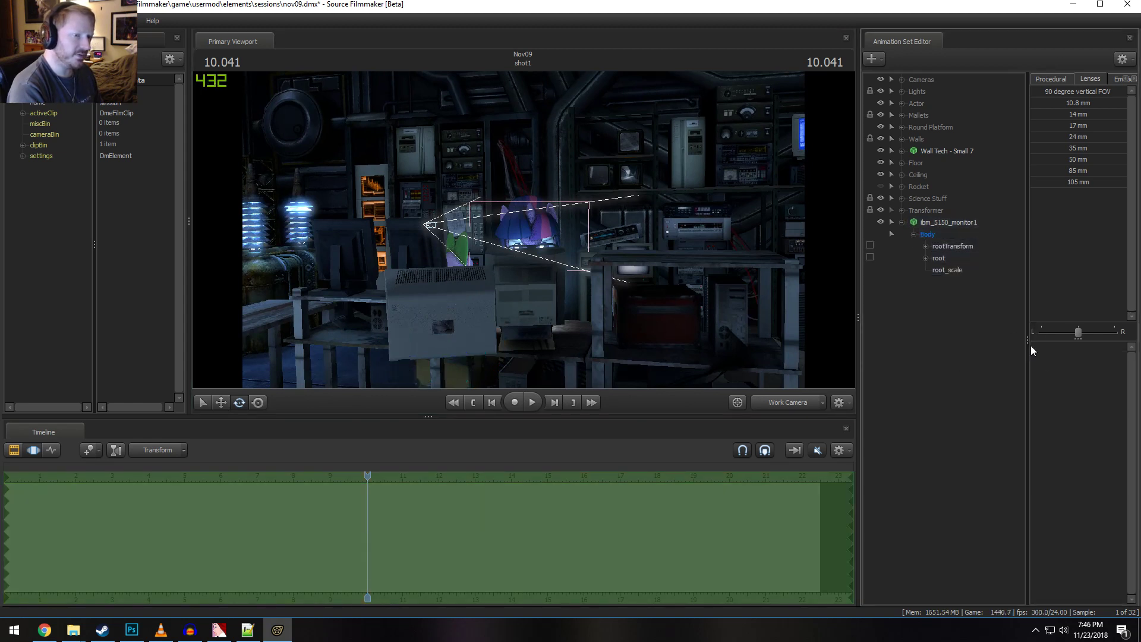
pyautogui.click(953, 223)
pyautogui.click(1072, 369)
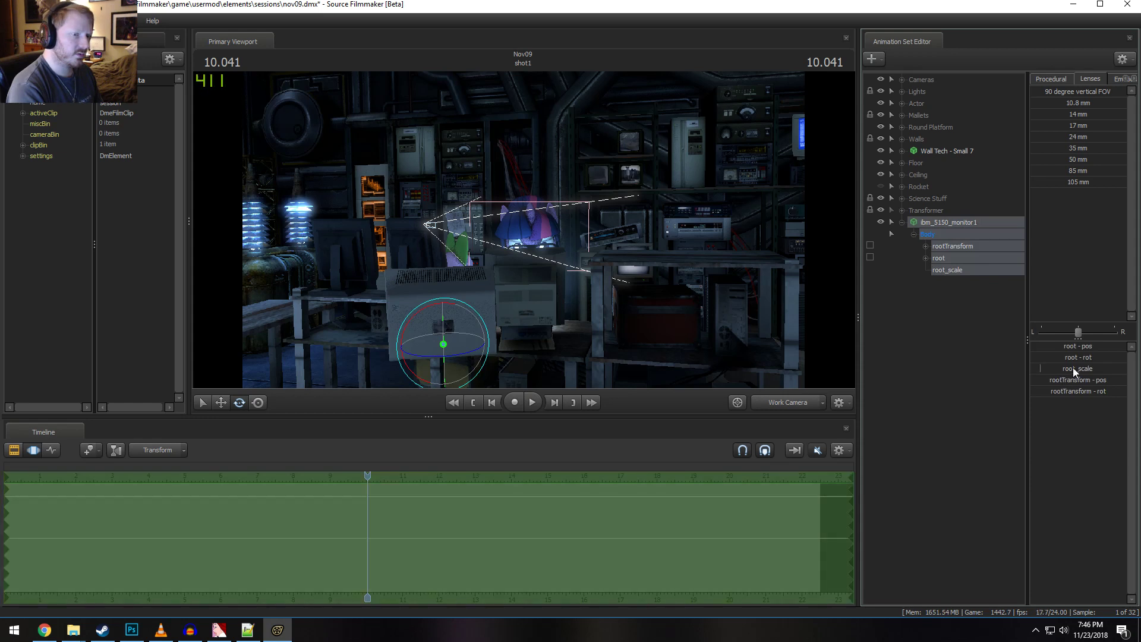
pyautogui.moveTo(1072, 369); pyautogui.dragTo(1070, 368)
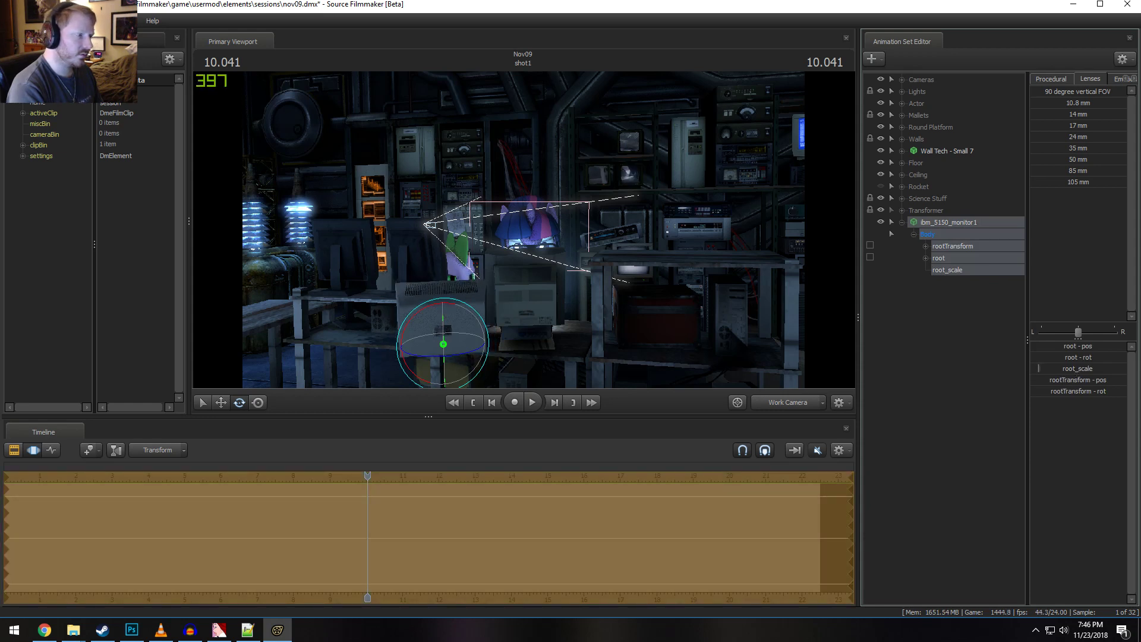
# Move and rotate the scaled IBM monitor over the existing monitor in front of the pony
pyautogui.press('w')
pyautogui.moveTo(444, 344); pyautogui.dragTo(528, 172)
pyautogui.press('e')
pyautogui.press('w')
pyautogui.moveTo(540, 371); pyautogui.dragTo(543, 384)
pyautogui.press('e')
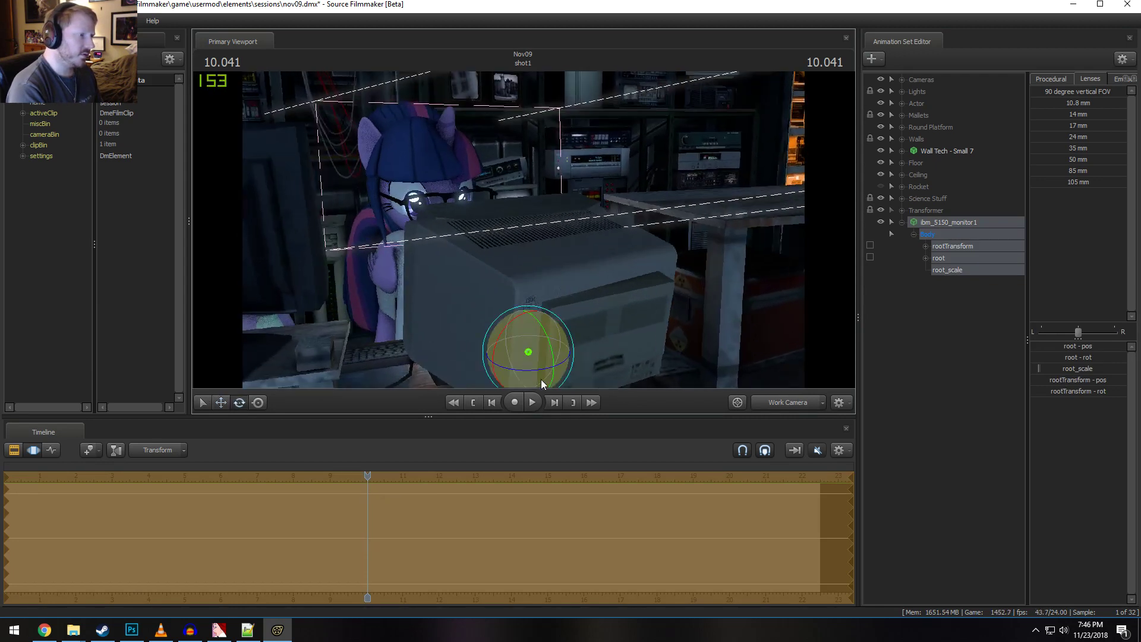
pyautogui.moveTo(542, 345); pyautogui.dragTo(521, 327)
pyautogui.press('w')
# Compare the Main Camera shot with the IBM monitor shown and hidden
pyautogui.click(789, 407)
pyautogui.press('F2')
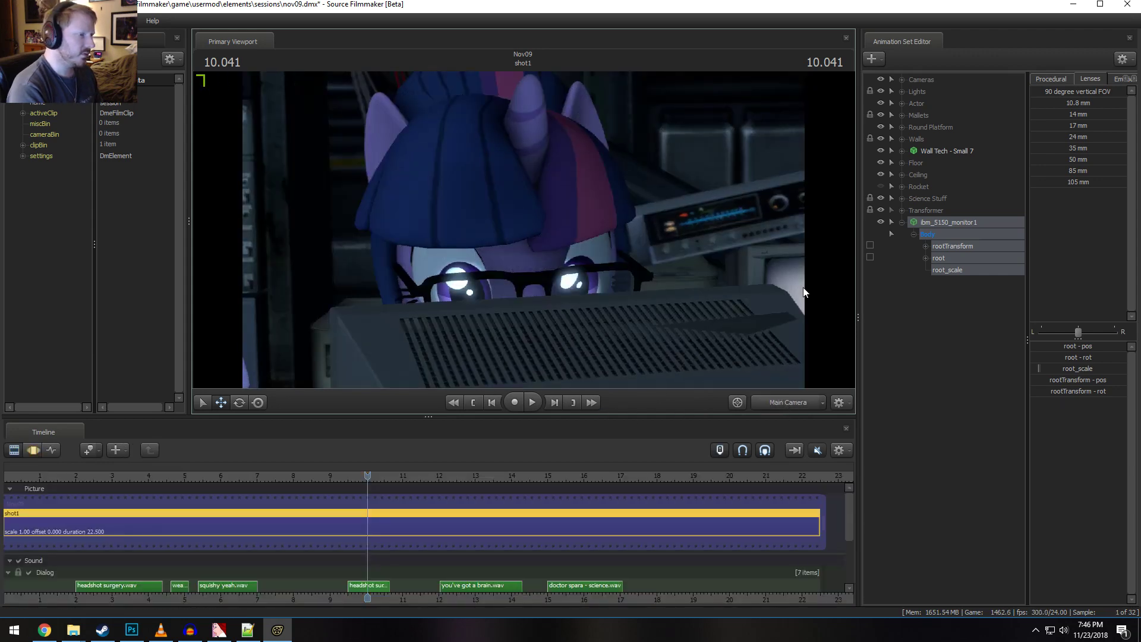
pyautogui.click(881, 221)
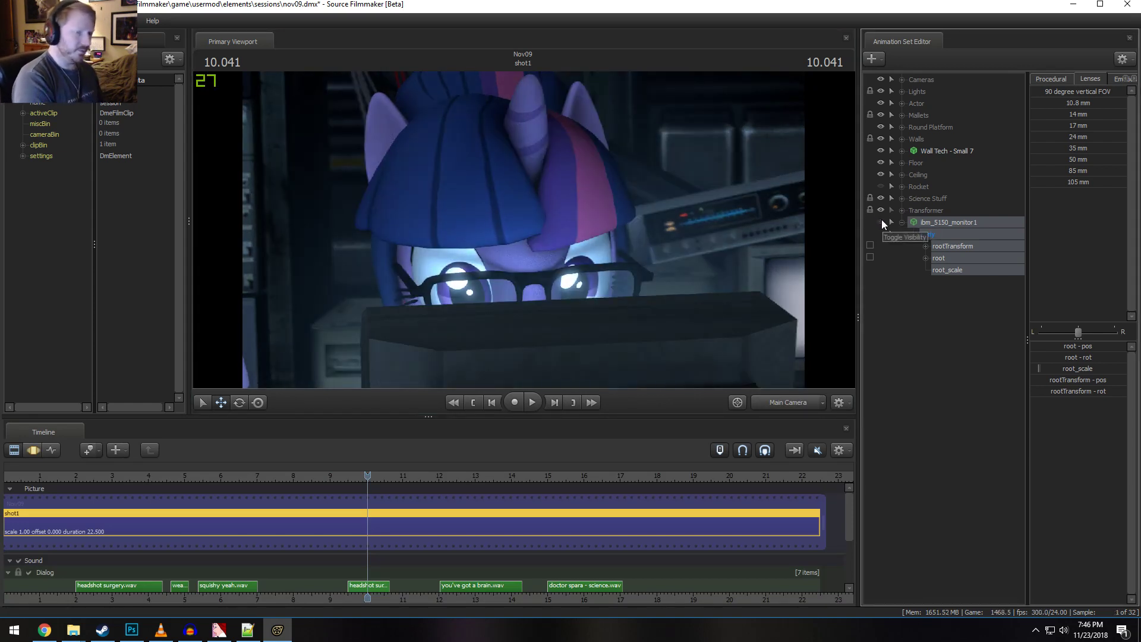
pyautogui.click(882, 221)
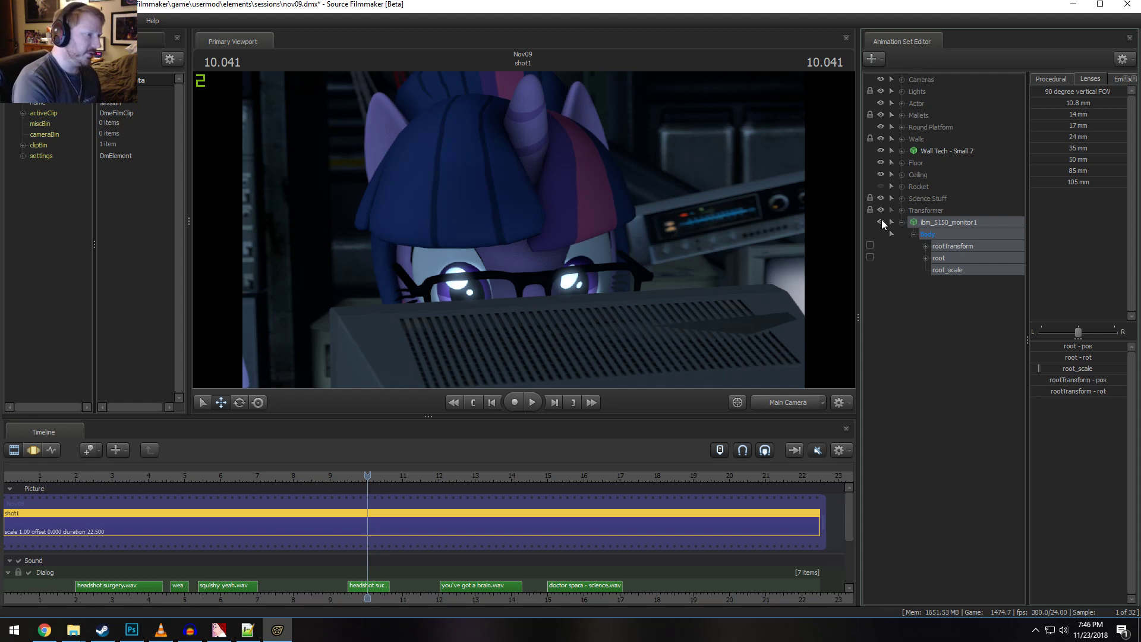
pyautogui.click(882, 220)
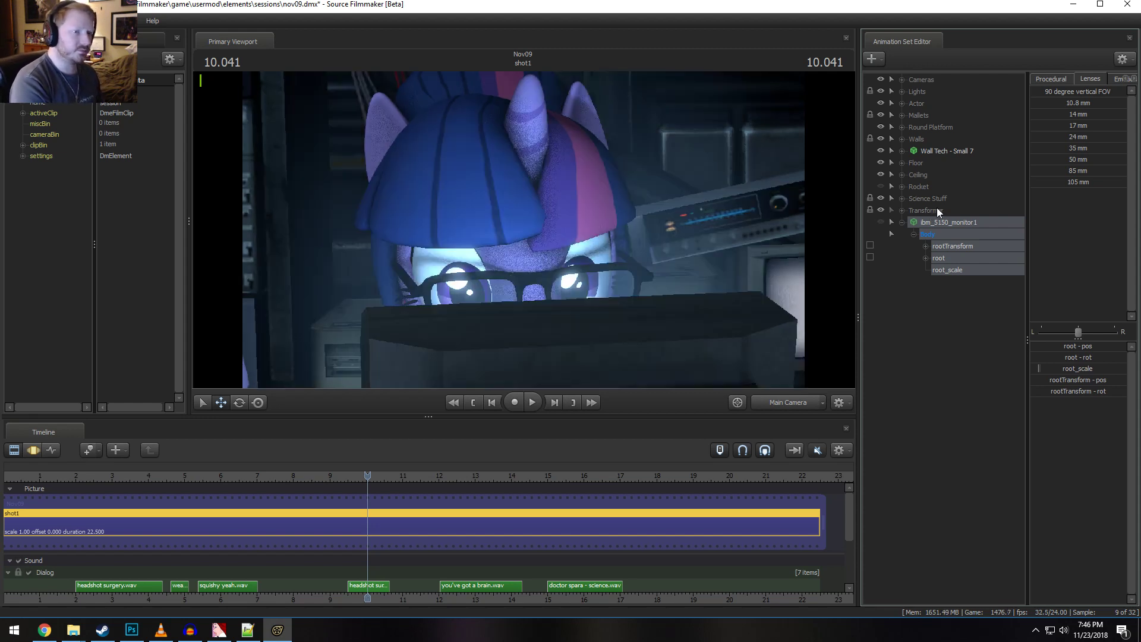
# Raise the upper limit of the Main Camera's aperture range and increase the aperture for stronger depth-of-field blur
pyautogui.click(918, 81)
pyautogui.click(902, 81)
pyautogui.click(953, 90)
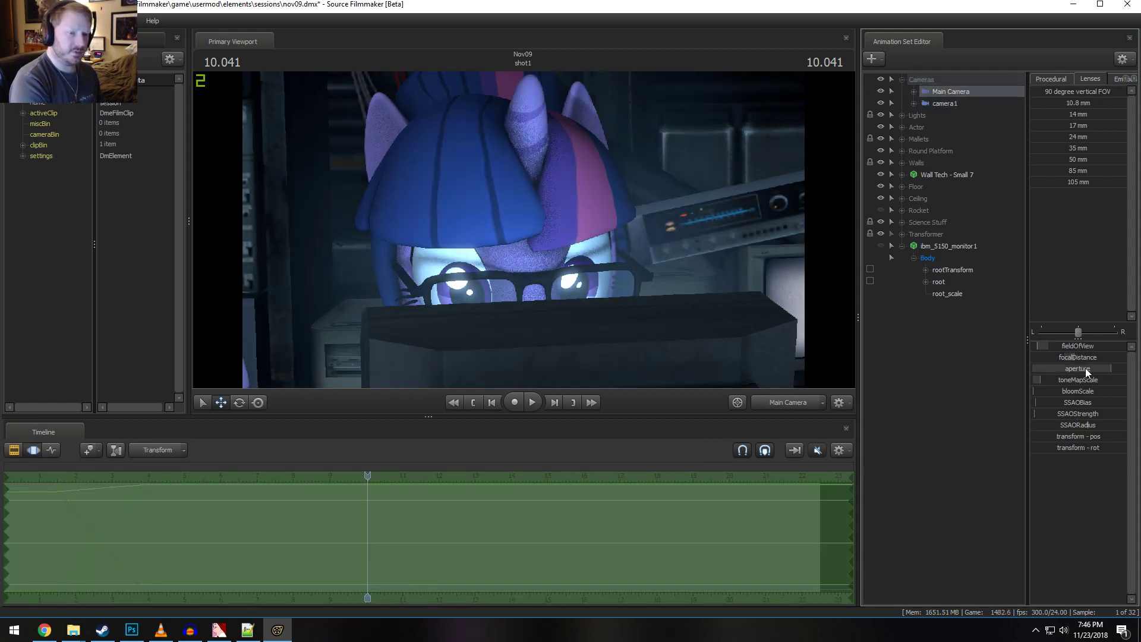
pyautogui.press('F2')
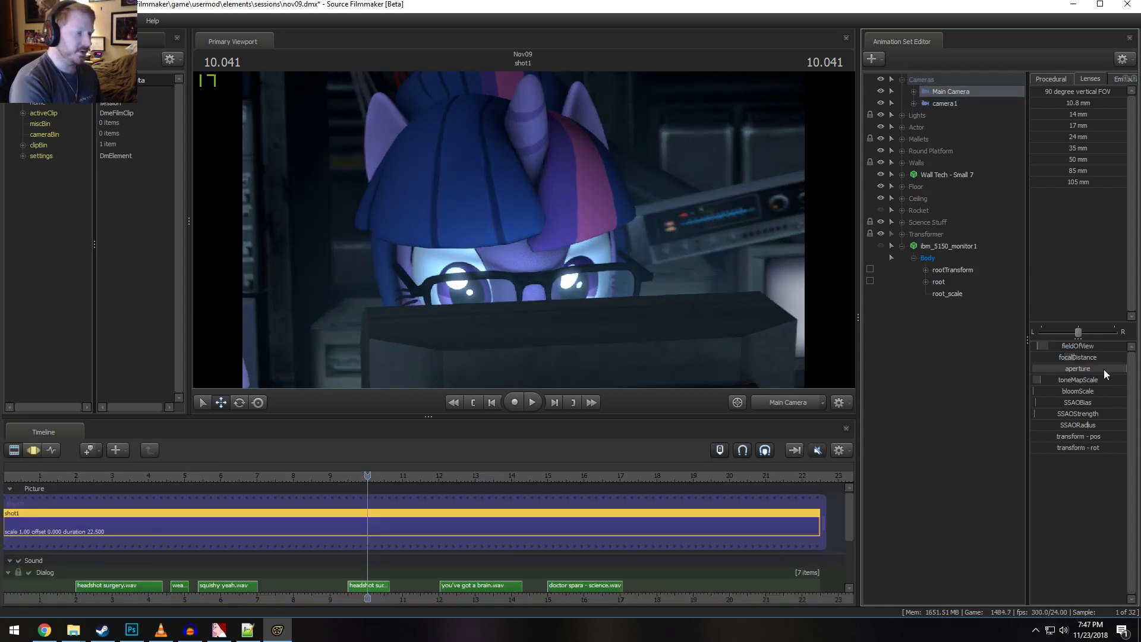
pyautogui.press('F3')
pyautogui.rightClick(1089, 368)
pyautogui.click(1099, 385)
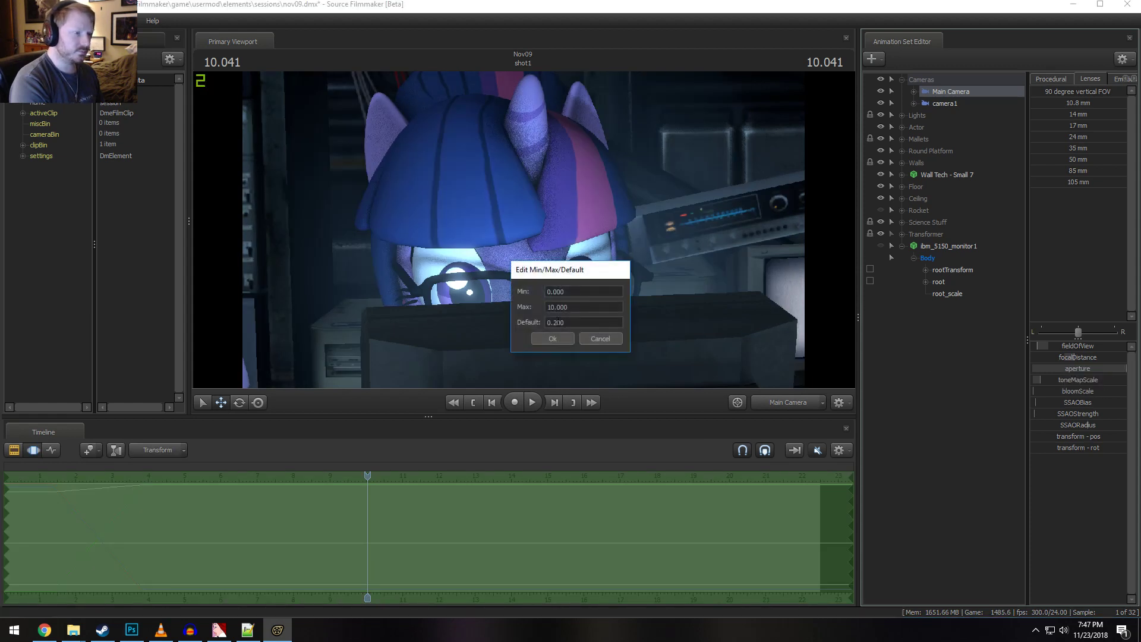
pyautogui.click(552, 307)
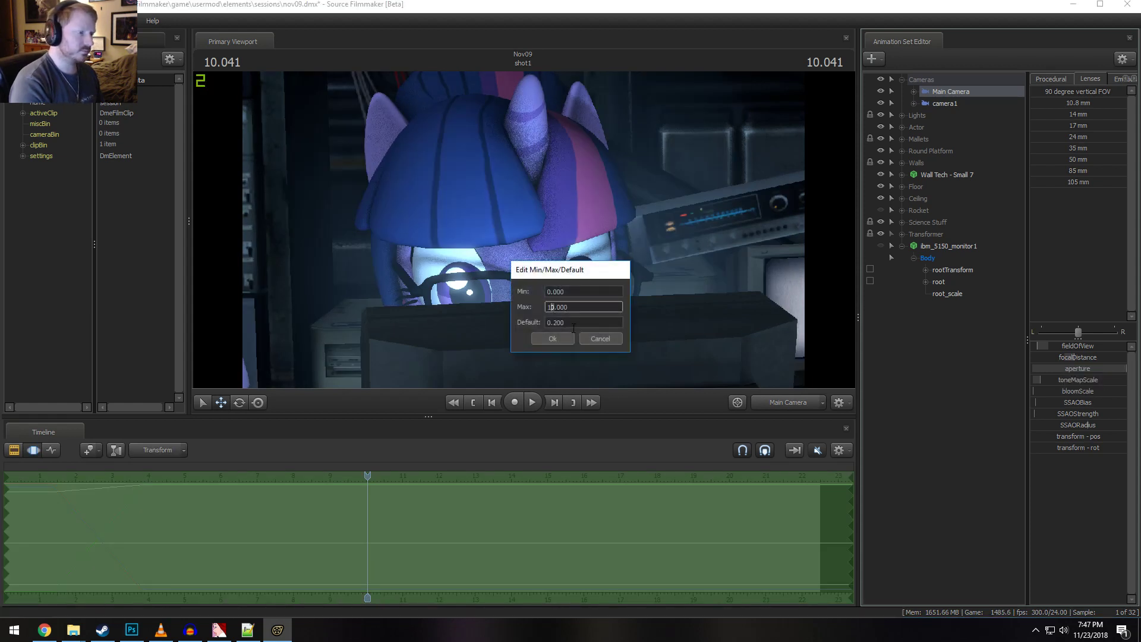
pyautogui.write('5')
pyautogui.press('Return')
pyautogui.press('F2')
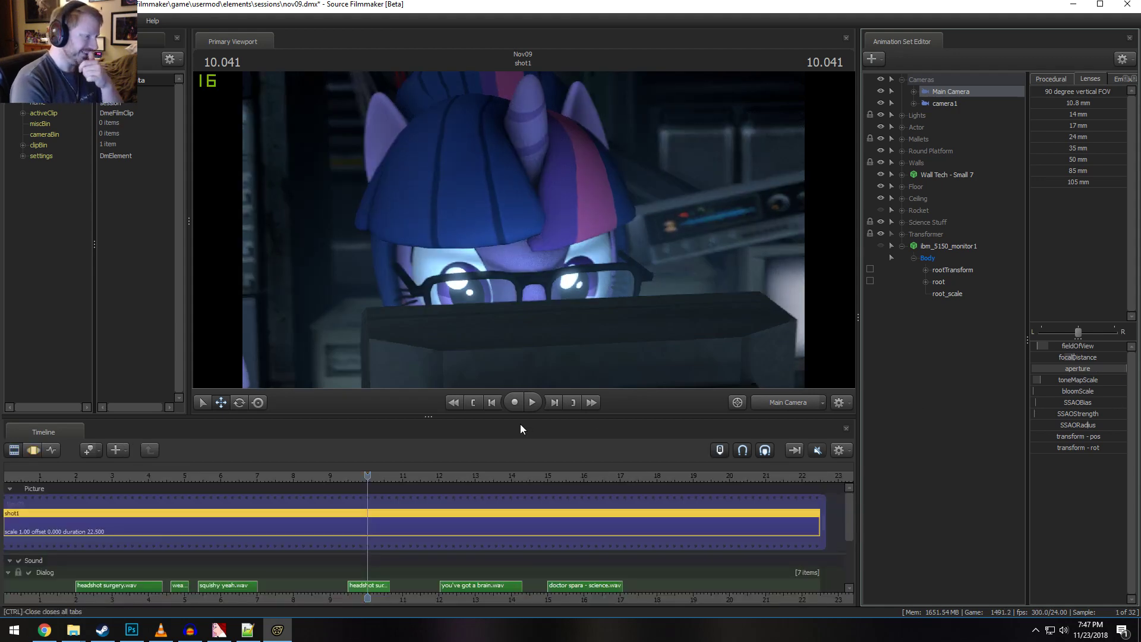
# Check the blurred Main Camera shot once more with the IBM monitor shown and hidden
pyautogui.click(880, 246)
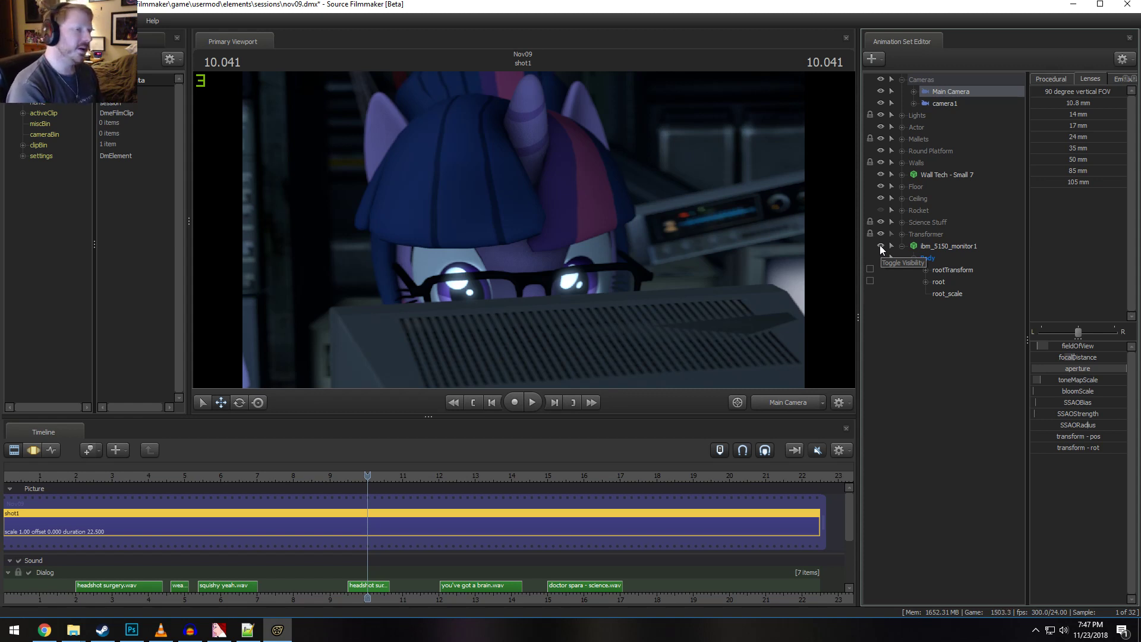
pyautogui.click(880, 246)
pyautogui.click(628, 368)
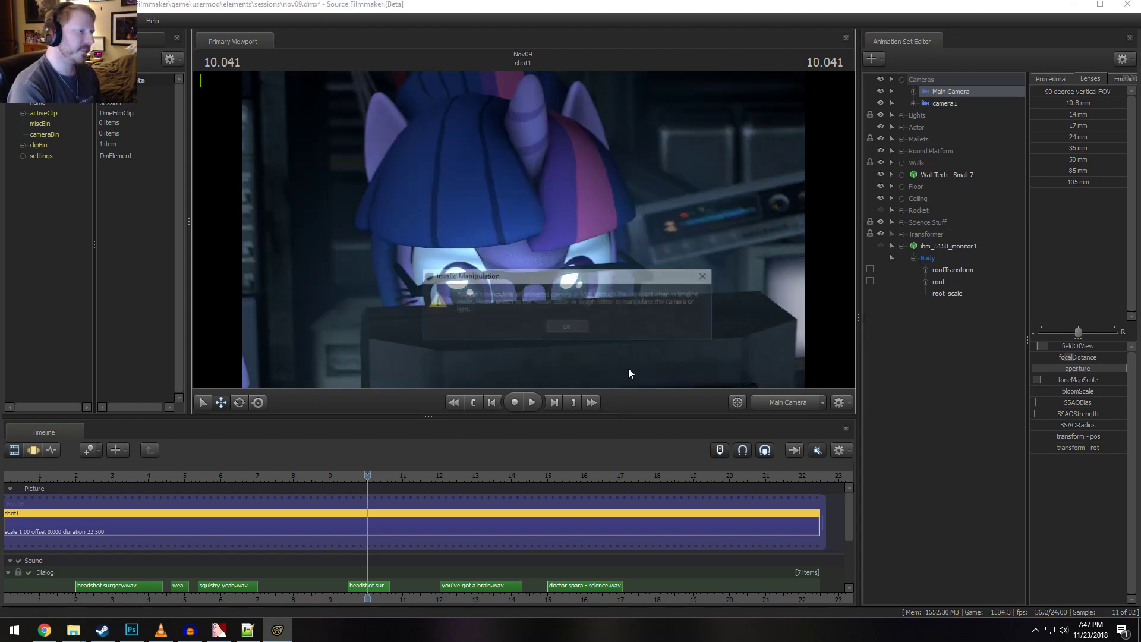
pyautogui.click(568, 328)
# Check the existing monitor from the Work Camera, return to the Main Camera and delete the ibm_5150_monitor1 animation set
pyautogui.click(787, 403)
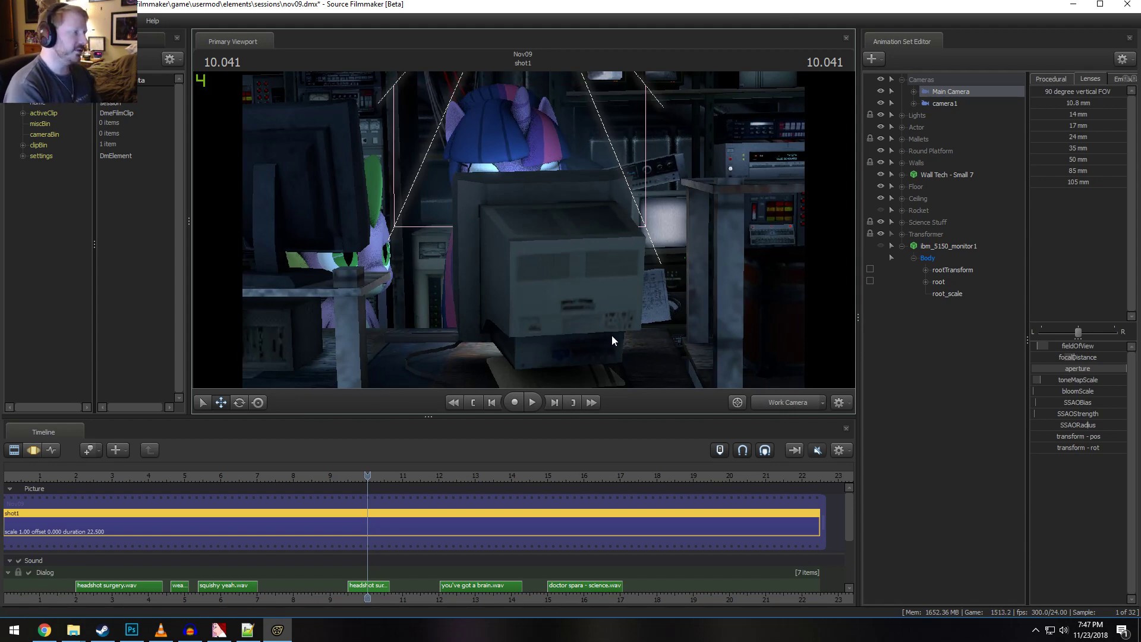
pyautogui.moveTo(611, 334)
pyautogui.mouseDown()
pyautogui.moveTo(582, 366)
pyautogui.moveTo(592, 338)
pyautogui.moveTo(627, 337)
pyautogui.mouseUp()
pyautogui.click(804, 404)
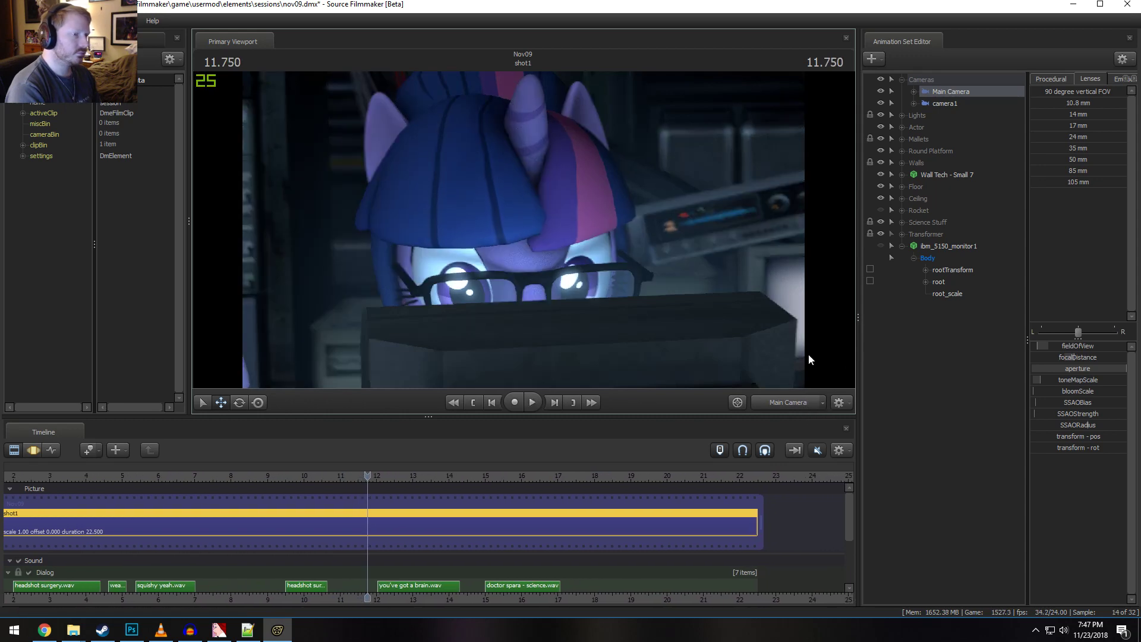
pyautogui.rightClick(950, 251)
pyautogui.click(985, 280)
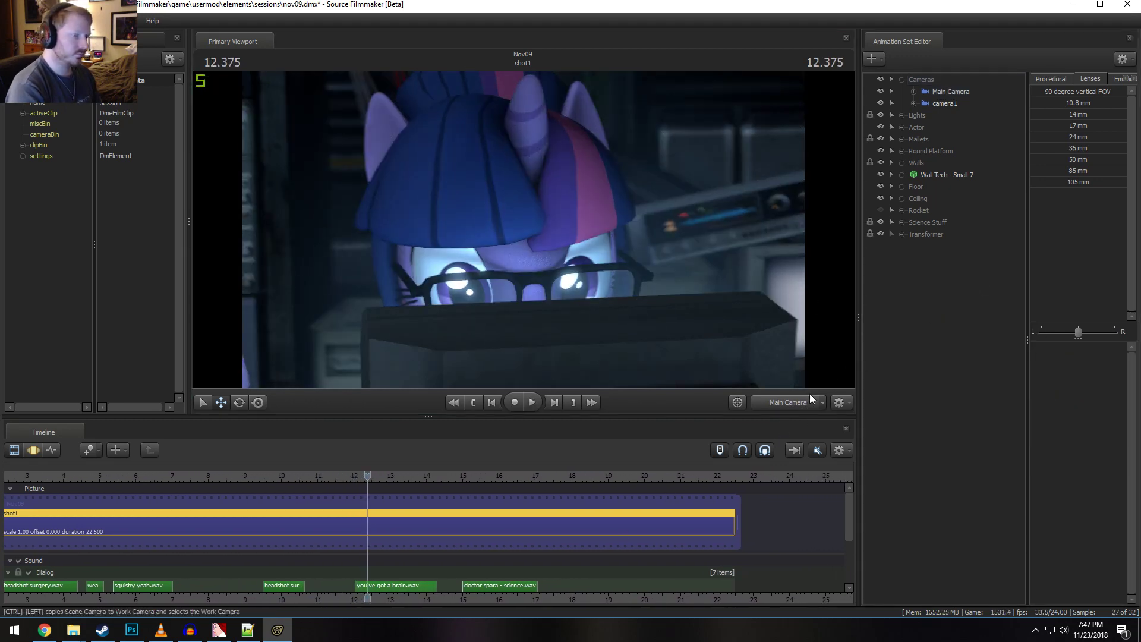
# Copy the Main Camera's view to the Work Camera and look around the desk area from there
pyautogui.keyDown('ctrl'); pyautogui.click(805, 399); pyautogui.keyUp('ctrl')
pyautogui.moveTo(715, 370); pyautogui.dragTo(704, 360)
pyautogui.press('s')
pyautogui.click(798, 403)
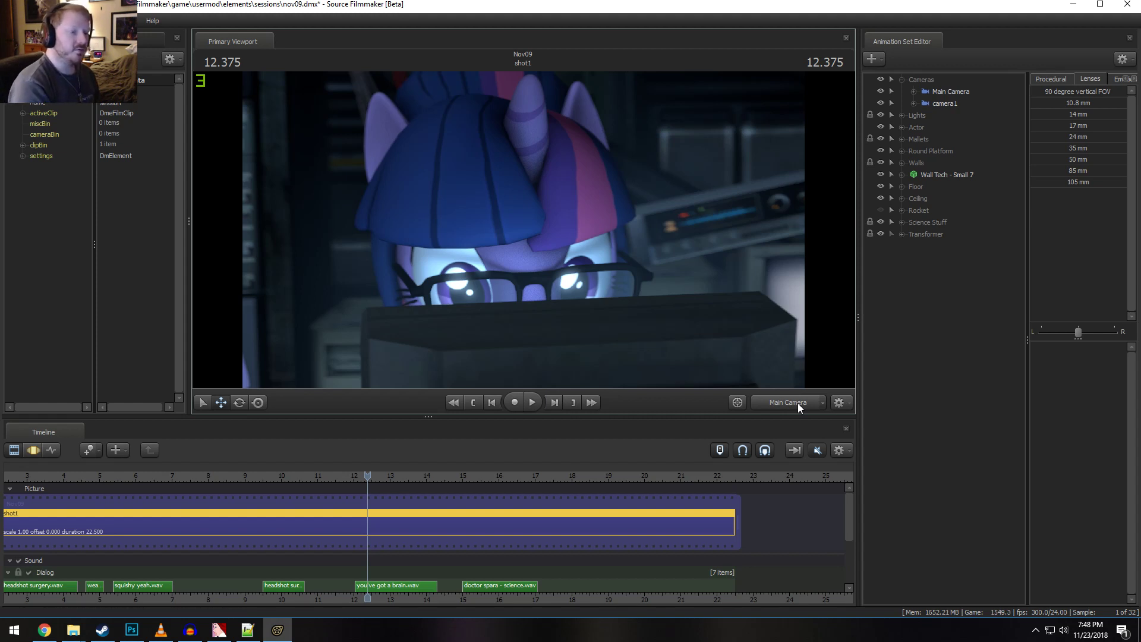
# Match the Work Camera to the Main Camera again and examine closer and wider framings of the pony behind the monitor
pyautogui.keyDown('ctrl'); pyautogui.click(797, 403); pyautogui.keyUp('ctrl')
pyautogui.moveTo(736, 359); pyautogui.dragTo(736, 359)
pyautogui.press('s')
pyautogui.press('w')
pyautogui.moveTo(523, 235); pyautogui.dragTo(523, 231)
pyautogui.scroll(-3, 523, 231)
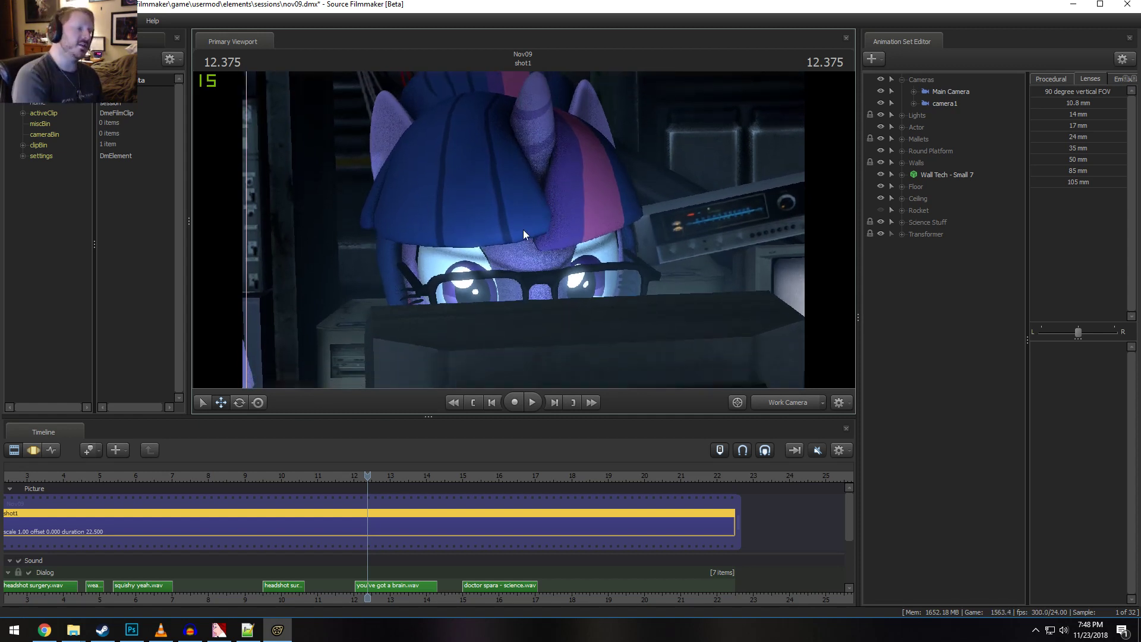
pyautogui.scroll(-3, 523, 229)
pyautogui.moveTo(523, 230); pyautogui.dragTo(523, 229)
pyautogui.scroll(5, 523, 229)
pyautogui.scroll(-2, 523, 229)
pyautogui.press('w')
pyautogui.scroll(3, 523, 229)
pyautogui.press('w')
pyautogui.scroll(-1, 523, 229)
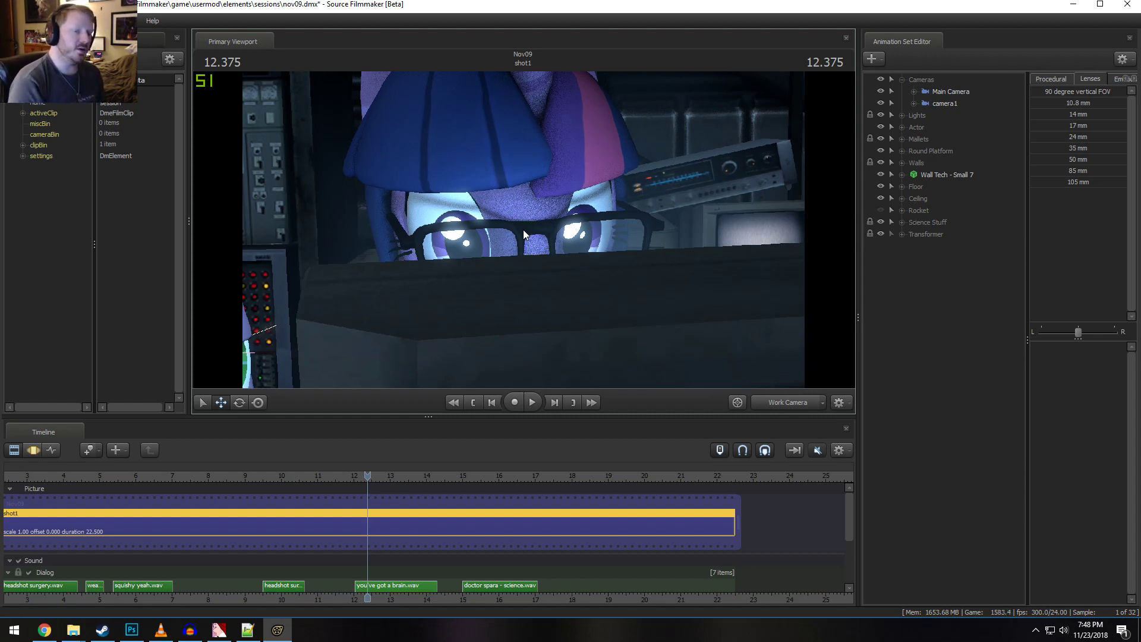
# Pull the Work Camera back and examine how both characters, the desks and the wall props sit around the Main Camera's frame
pyautogui.doubleClick(596, 7)
pyautogui.moveTo(579, 155); pyautogui.dragTo(573, 154)
pyautogui.press('s')
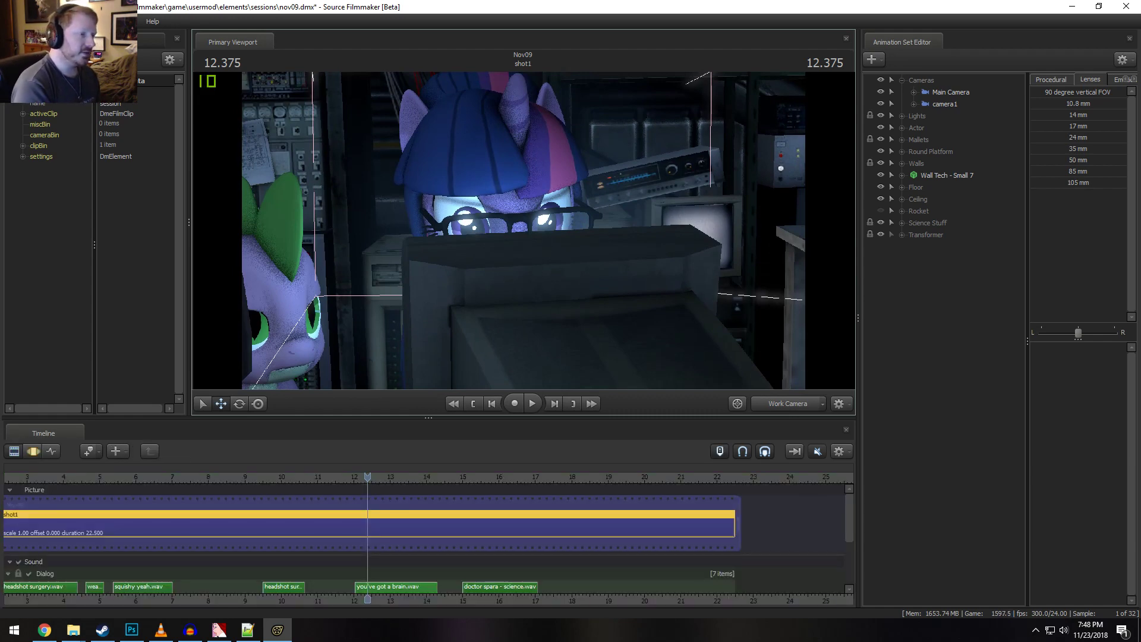
pyautogui.moveTo(523, 230); pyautogui.dragTo(523, 230)
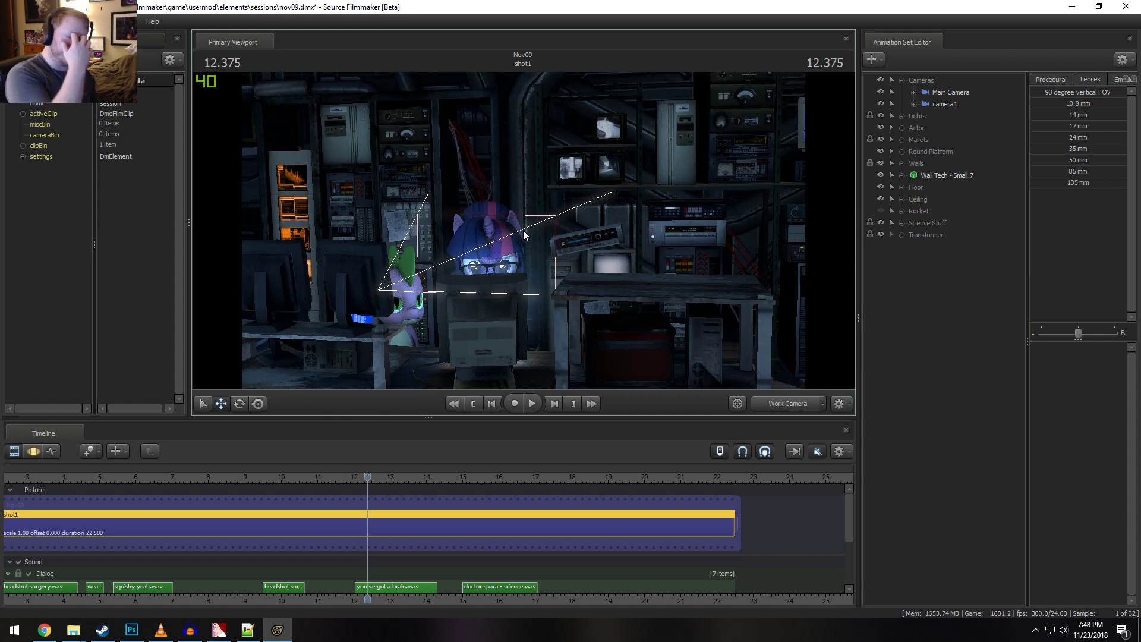
pyautogui.moveTo(666, 118); pyautogui.dragTo(665, 118)
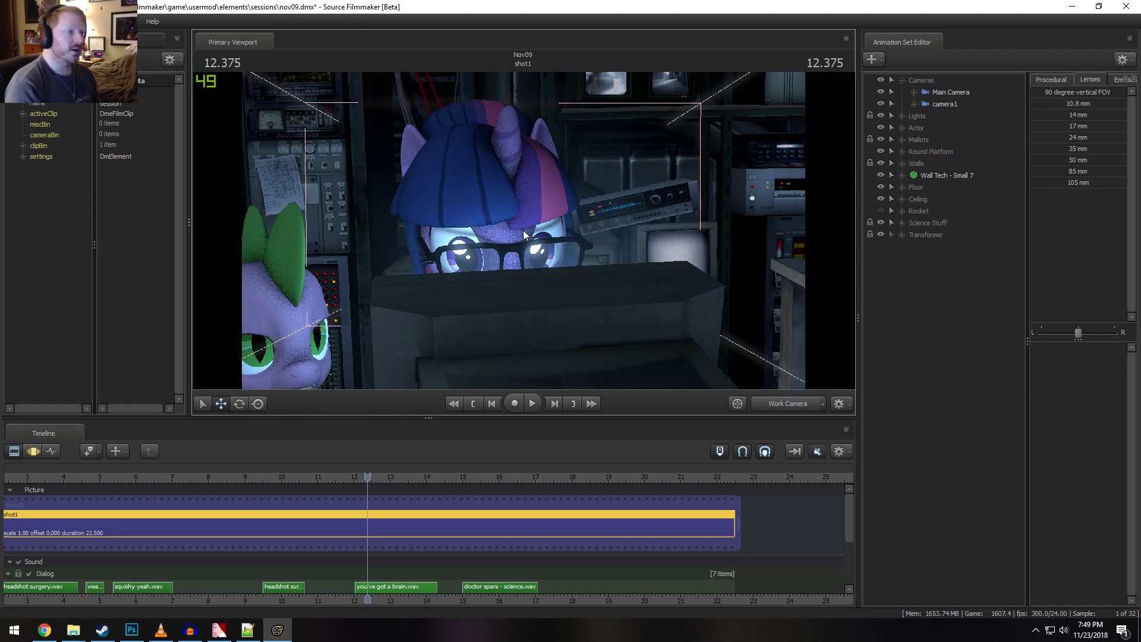
# Examine the lab from the Work Camera, from the pony behind the monitor to the round platform, boxes and overall layout
pyautogui.moveTo(523, 230); pyautogui.dragTo(523, 230)
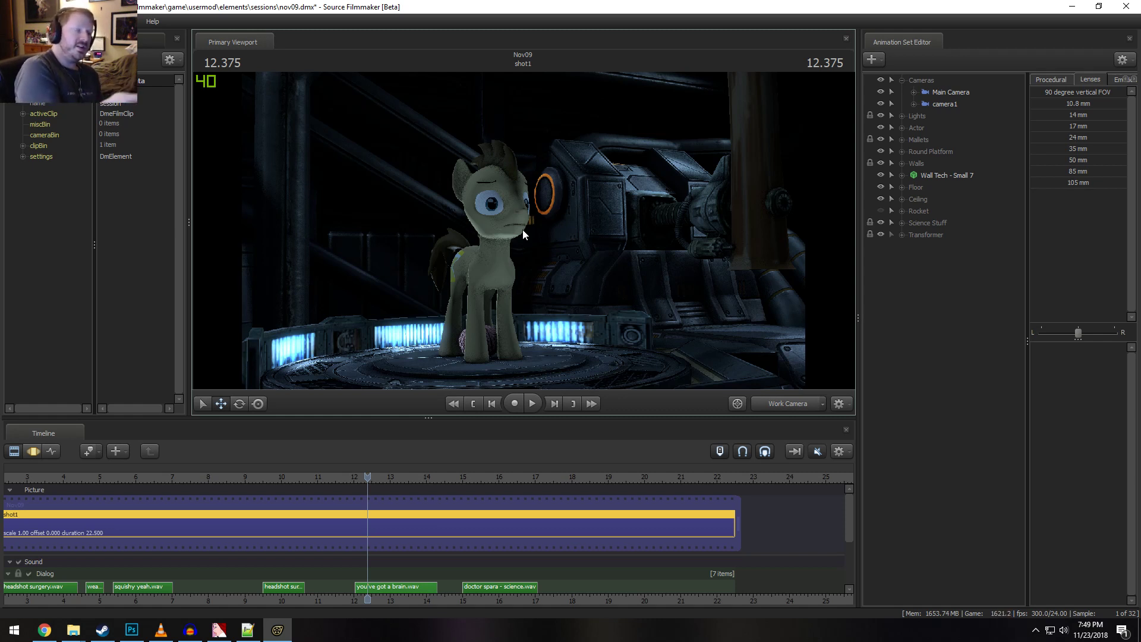
pyautogui.moveTo(522, 230); pyautogui.dragTo(524, 230)
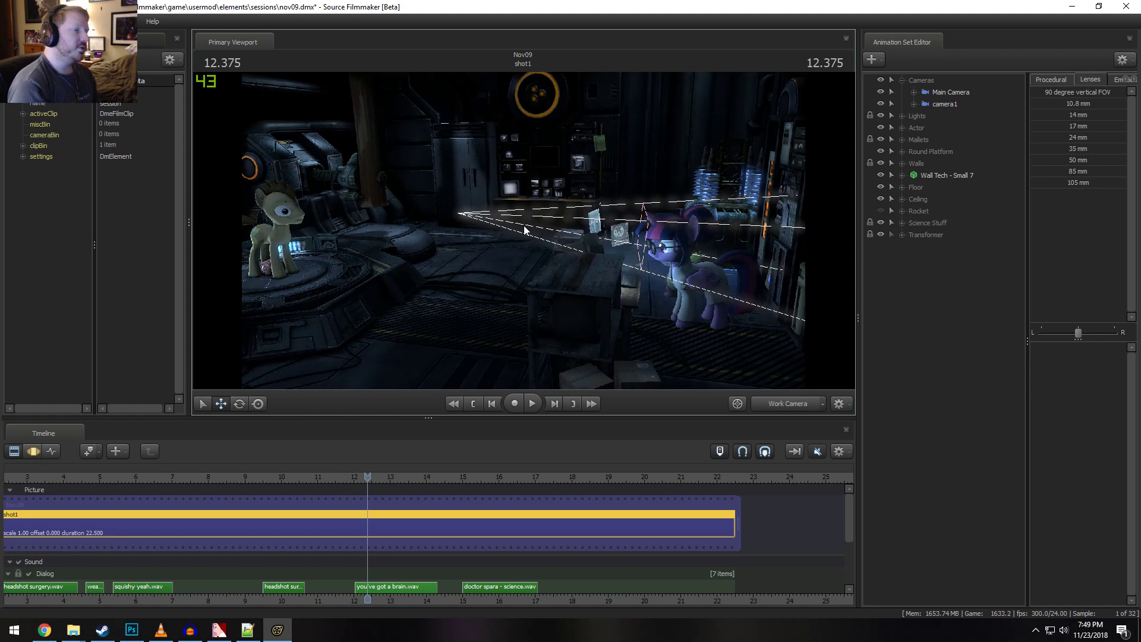
pyautogui.moveTo(525, 225)
pyautogui.mouseDown()
pyautogui.moveTo(516, 243)
pyautogui.moveTo(523, 230)
pyautogui.mouseUp()
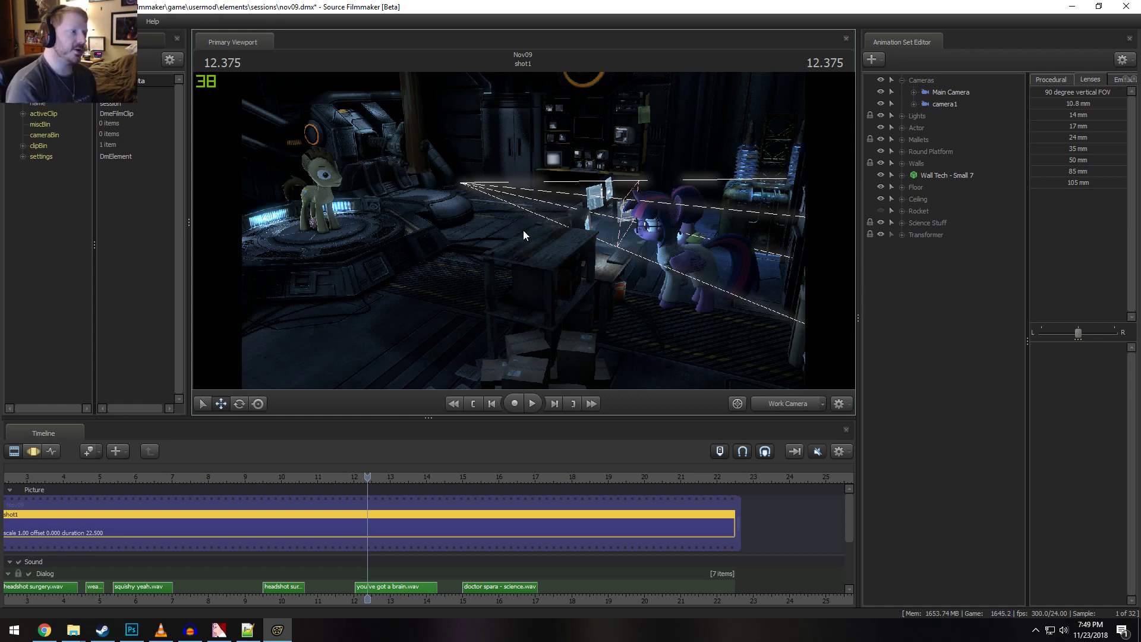
pyautogui.moveTo(523, 209); pyautogui.dragTo(512, 242)
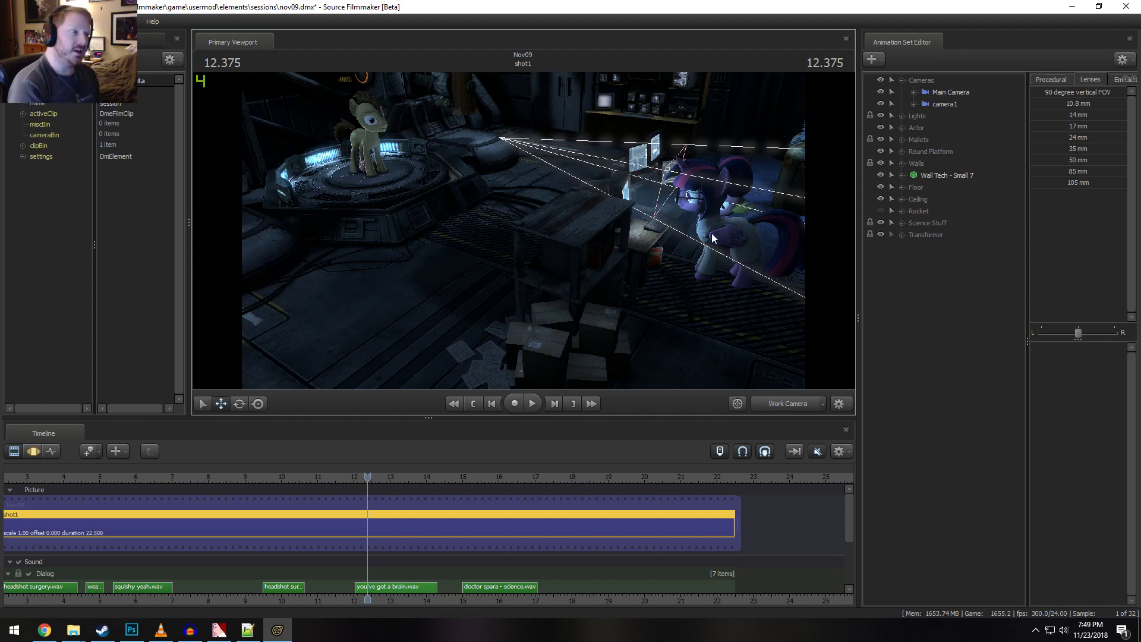
pyautogui.moveTo(712, 238); pyautogui.dragTo(683, 225)
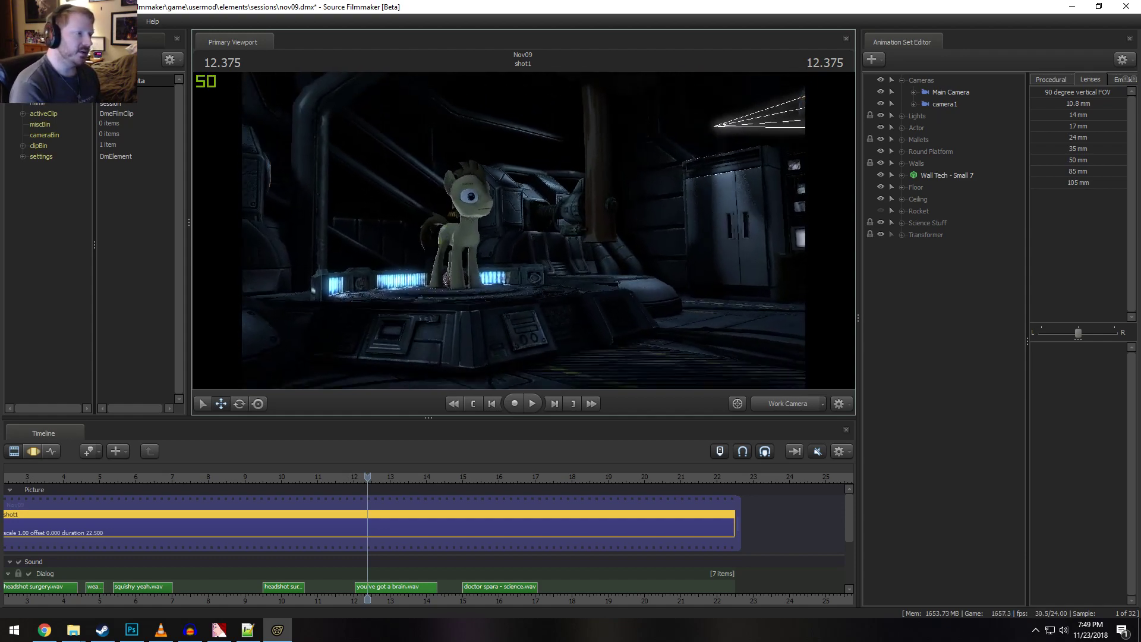
pyautogui.press('w')
pyautogui.moveTo(523, 230); pyautogui.dragTo(661, 234)
pyautogui.press('s')
pyautogui.press('w')
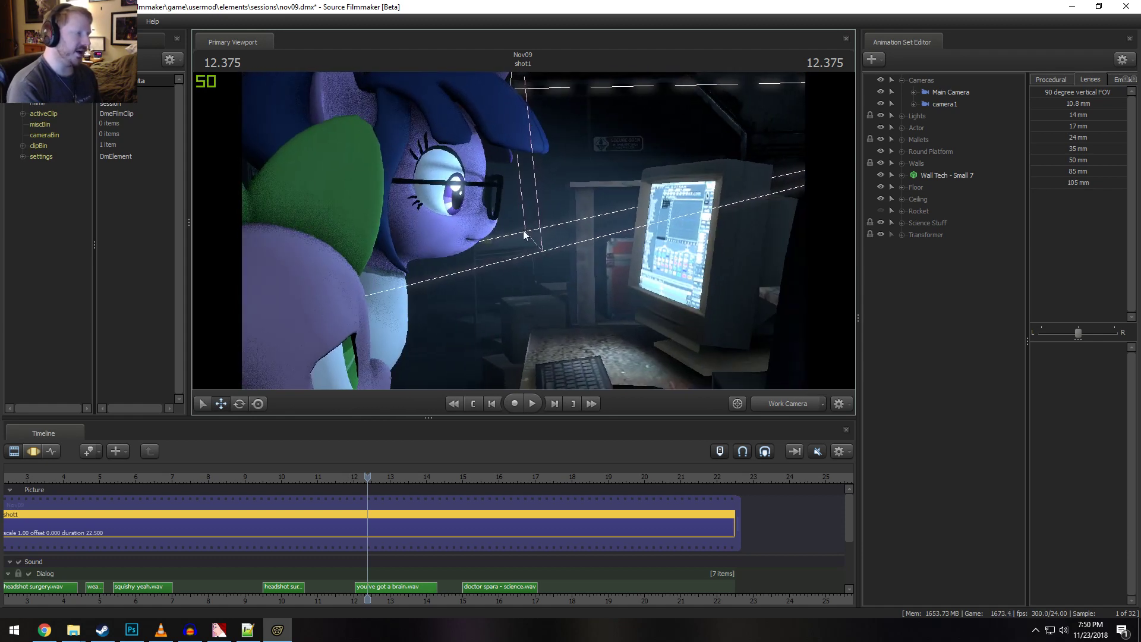
# Examine the bespectacled pony, the small dragon and the lit monitor from the side of the desk
pyautogui.moveTo(523, 232)
pyautogui.mouseDown()
pyautogui.moveTo(582, 231)
pyautogui.moveTo(618, 249)
pyautogui.moveTo(725, 230)
pyautogui.moveTo(428, 230)
pyautogui.moveTo(431, 256)
pyautogui.moveTo(214, 214)
pyautogui.moveTo(791, 249)
pyautogui.moveTo(330, 226)
pyautogui.moveTo(585, 232)
pyautogui.moveTo(665, 247)
pyautogui.moveTo(475, 229)
pyautogui.moveTo(523, 252)
pyautogui.moveTo(570, 235)
pyautogui.moveTo(533, 229)
pyautogui.mouseUp()
pyautogui.press('w')
pyautogui.press('s')
pyautogui.press('a')
pyautogui.press('w')
pyautogui.press('s')
pyautogui.press('a')
pyautogui.press('s')
pyautogui.press('w')
pyautogui.press('s')
# Turn off the viewport lighting, inspect the shelves and boxes beside the monitor, and switch to the Motion Editor
pyautogui.rightClick(507, 255)
pyautogui.click(545, 285)
pyautogui.press('w')
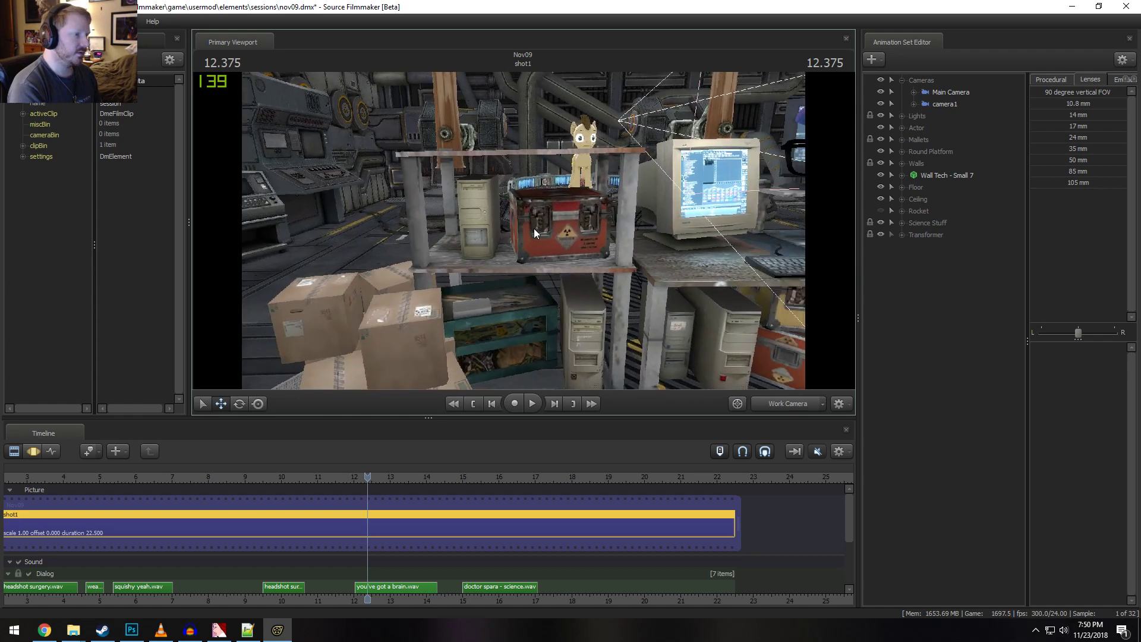
pyautogui.hotkey('ctrl', '2')
pyautogui.hotkey('ctrl', '1')
pyautogui.hotkey('ctrl', '2')
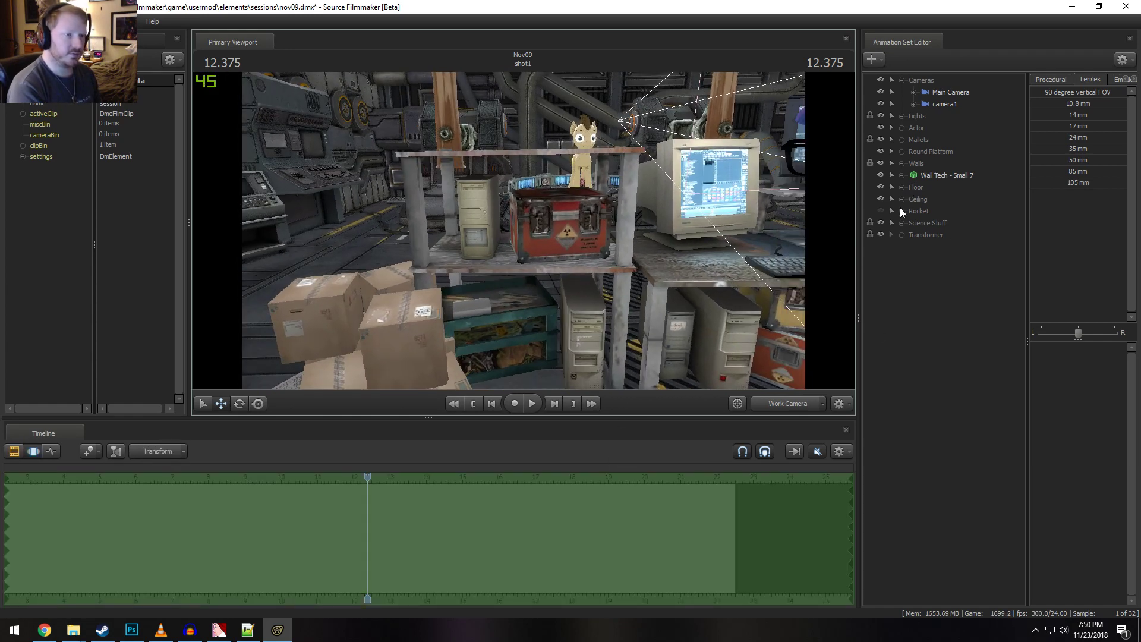
# Expand the Science Stuff group and check which props its entries belong to, ending with workspace0041 selected
pyautogui.click(901, 222)
pyautogui.click(957, 258)
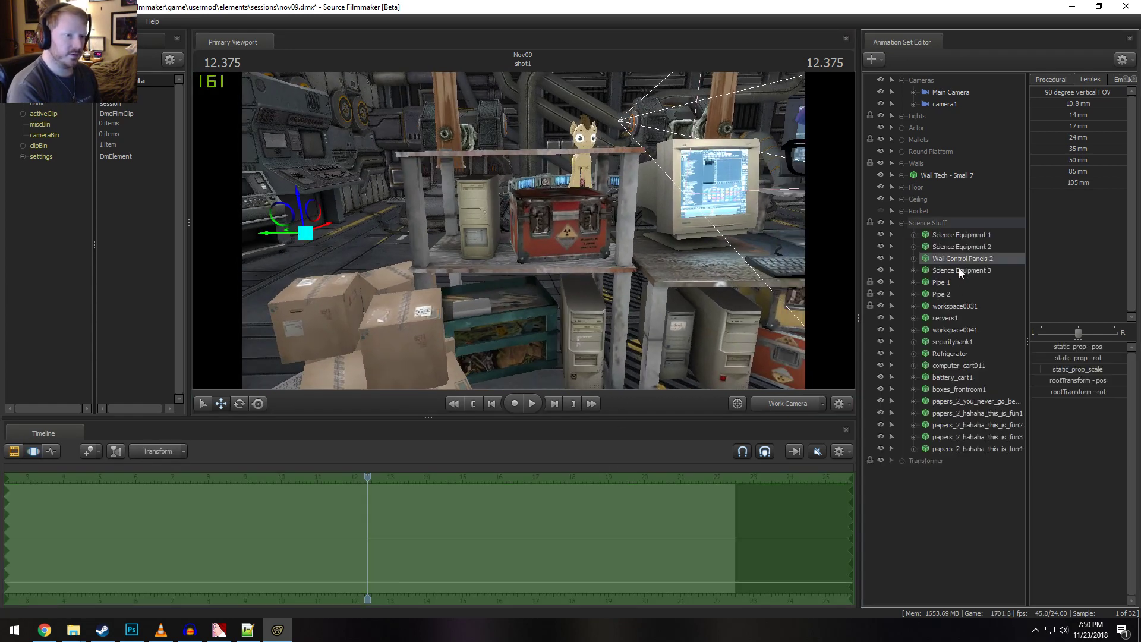
pyautogui.click(957, 270)
pyautogui.click(954, 341)
pyautogui.click(952, 377)
pyautogui.click(964, 401)
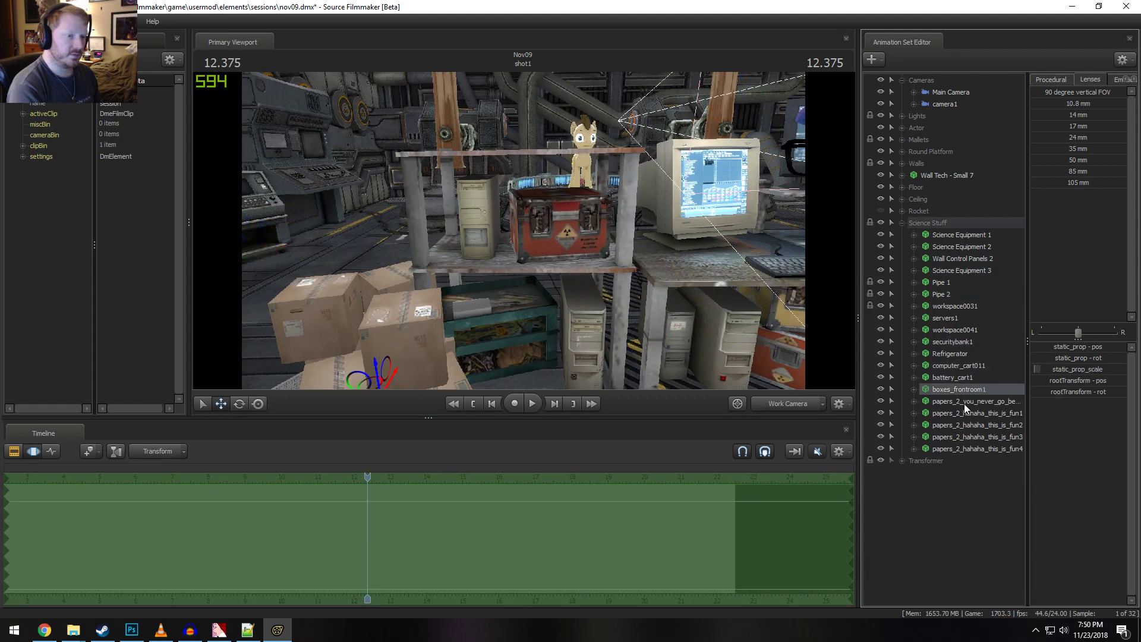
pyautogui.click(965, 424)
pyautogui.click(965, 353)
pyautogui.click(962, 329)
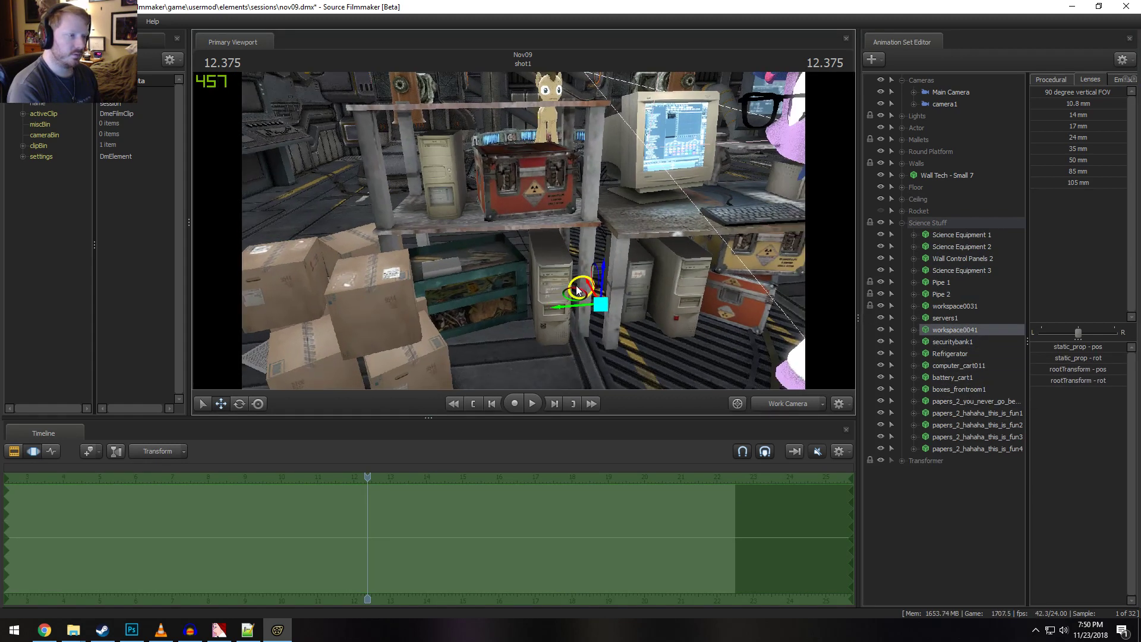
# Inspect the workspace0041 desk up close, and restore the viewport lighting to check both characters at the monitor
pyautogui.moveTo(577, 289); pyautogui.dragTo(554, 205, button='right')
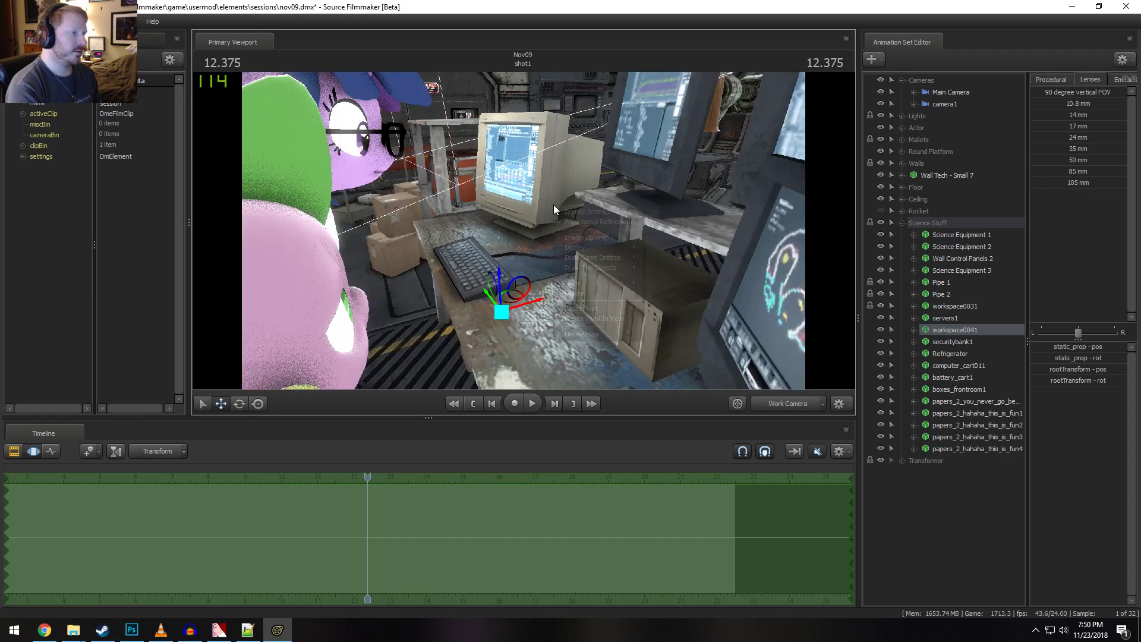
pyautogui.moveTo(583, 242); pyautogui.dragTo(524, 235, button='right')
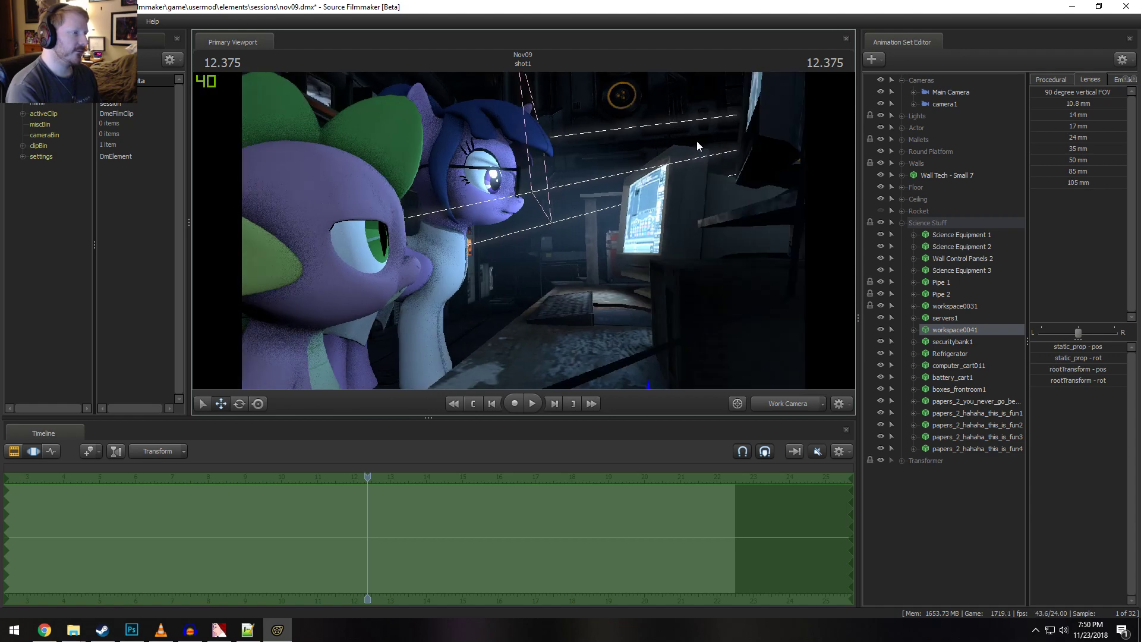
pyautogui.moveTo(611, 180); pyautogui.dragTo(612, 179, button='right')
pyautogui.moveTo(612, 179); pyautogui.dragTo(524, 235)
# Turn the viewport lighting off again and survey the room's walls and the pony on the round platform from above
pyautogui.rightClick(526, 239)
pyautogui.click(536, 253)
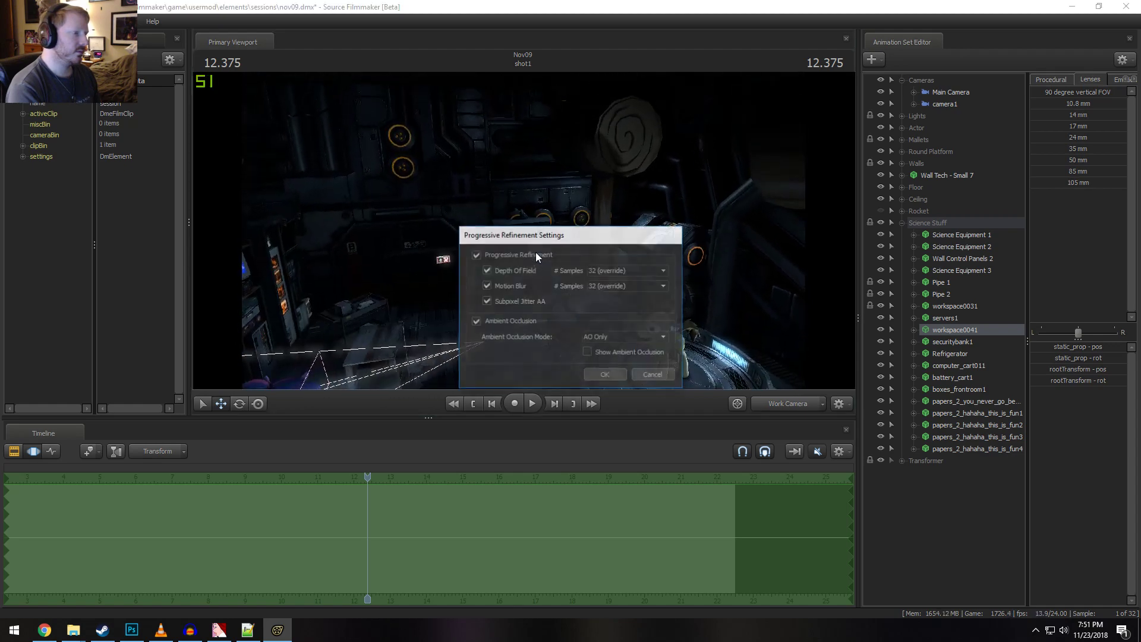
pyautogui.click(653, 375)
pyautogui.rightClick(597, 291)
pyautogui.click(615, 320)
pyautogui.moveTo(614, 320); pyautogui.dragTo(614, 320)
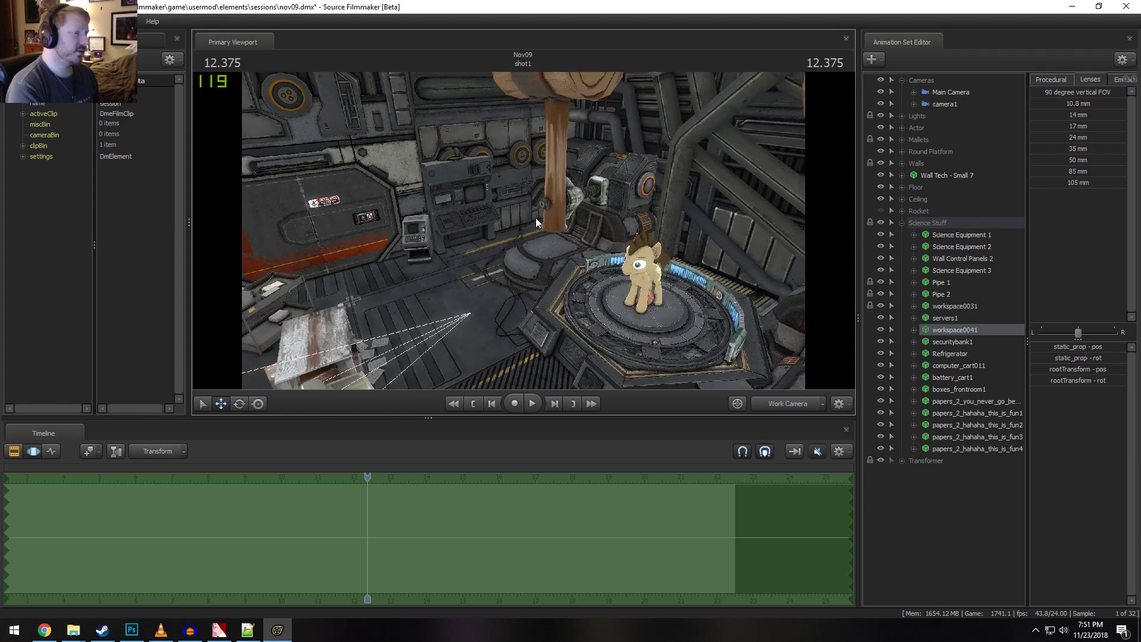
pyautogui.moveTo(540, 205); pyautogui.dragTo(539, 204)
# Return to the Clip Editor and delete the camera1 animation set from the Cameras group
pyautogui.press('F2')
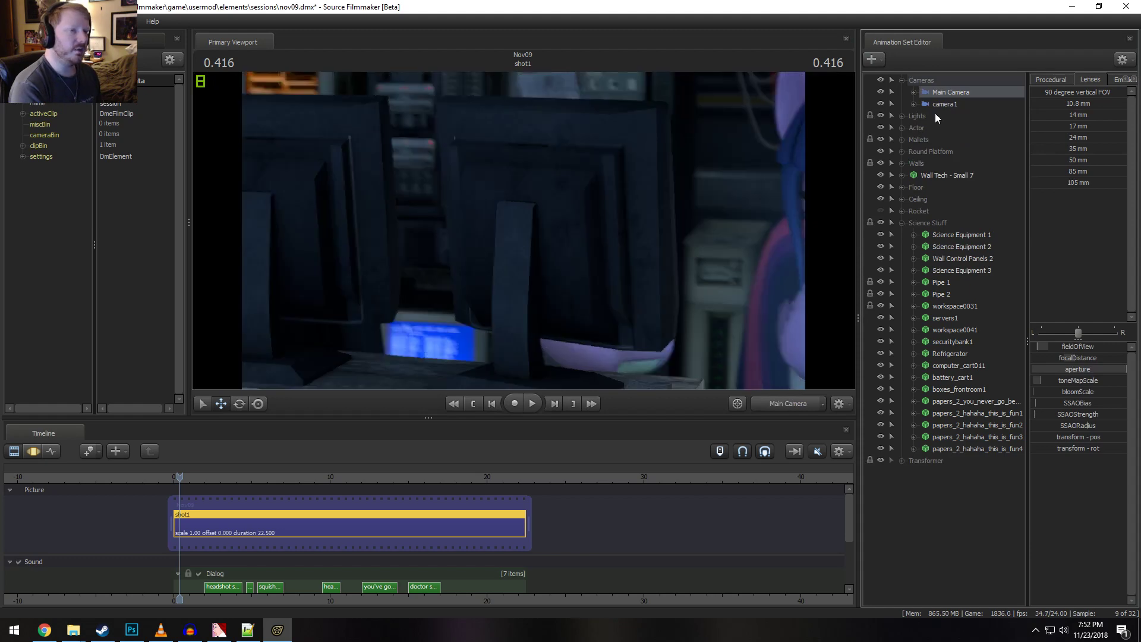
pyautogui.rightClick(941, 106)
pyautogui.click(969, 134)
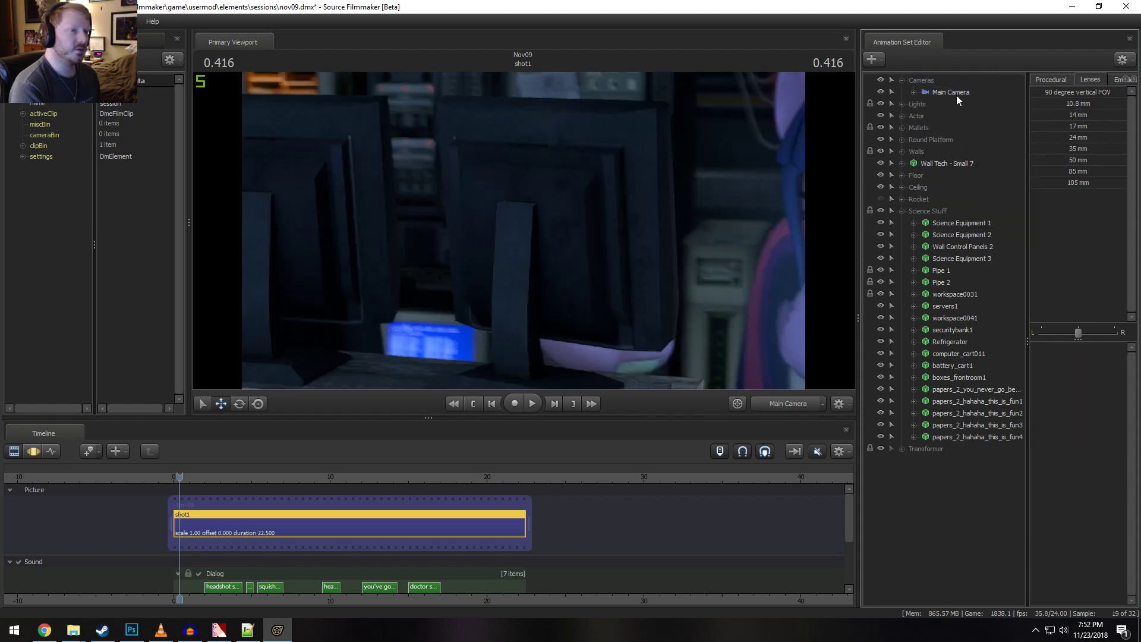
# Reposition the Main Camera in the Motion Editor, and hold its values at 8.916 across the whole shot with the Playhead preset
pyautogui.click(954, 93)
pyautogui.press('F3')
pyautogui.moveTo(523, 231); pyautogui.dragTo(523, 231)
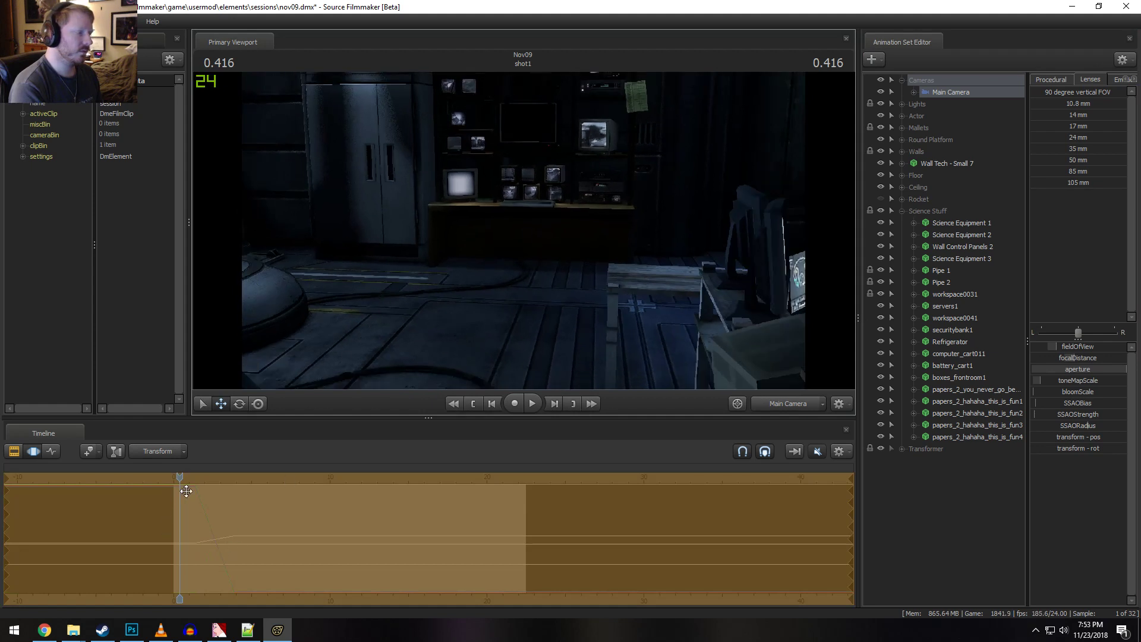
pyautogui.moveTo(180, 475); pyautogui.dragTo(314, 499)
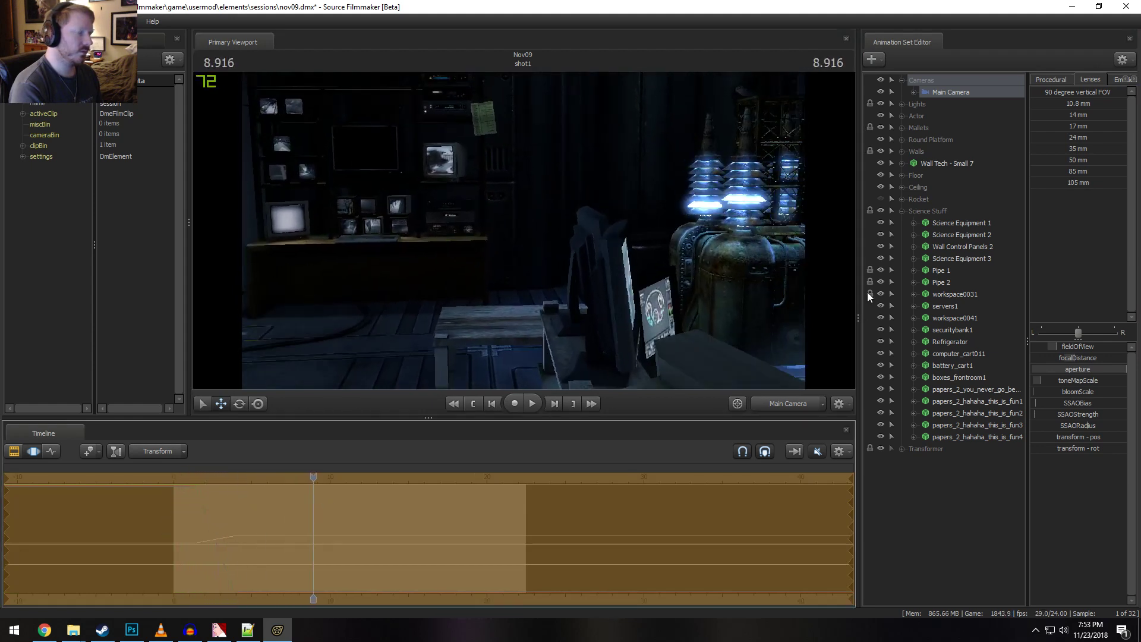
pyautogui.click(1051, 80)
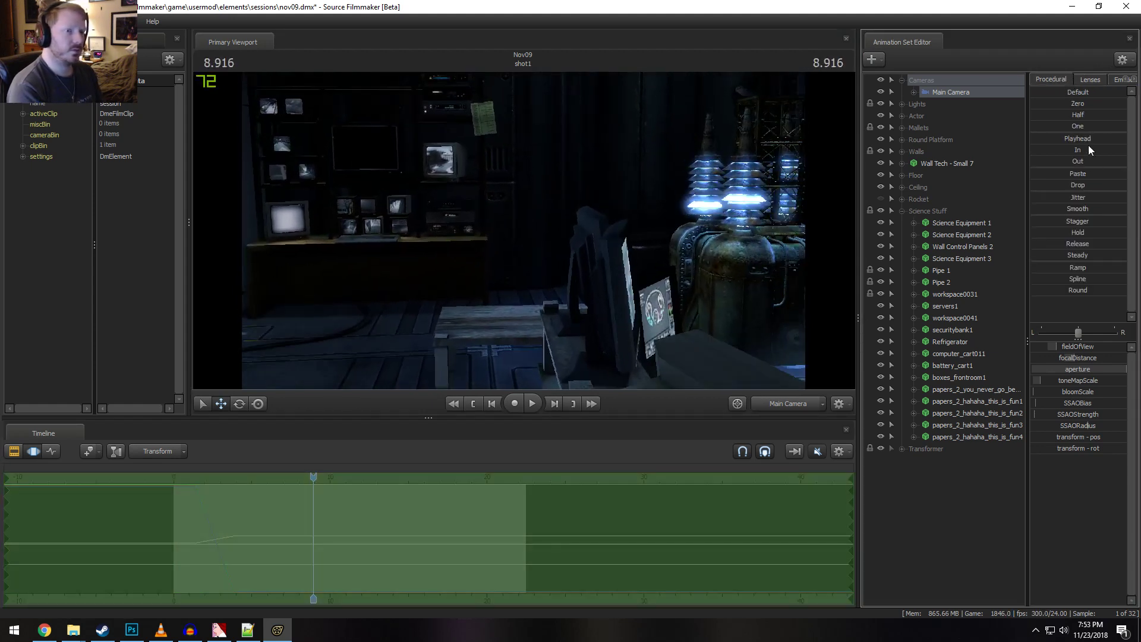
pyautogui.moveTo(1094, 137); pyautogui.dragTo(1125, 138)
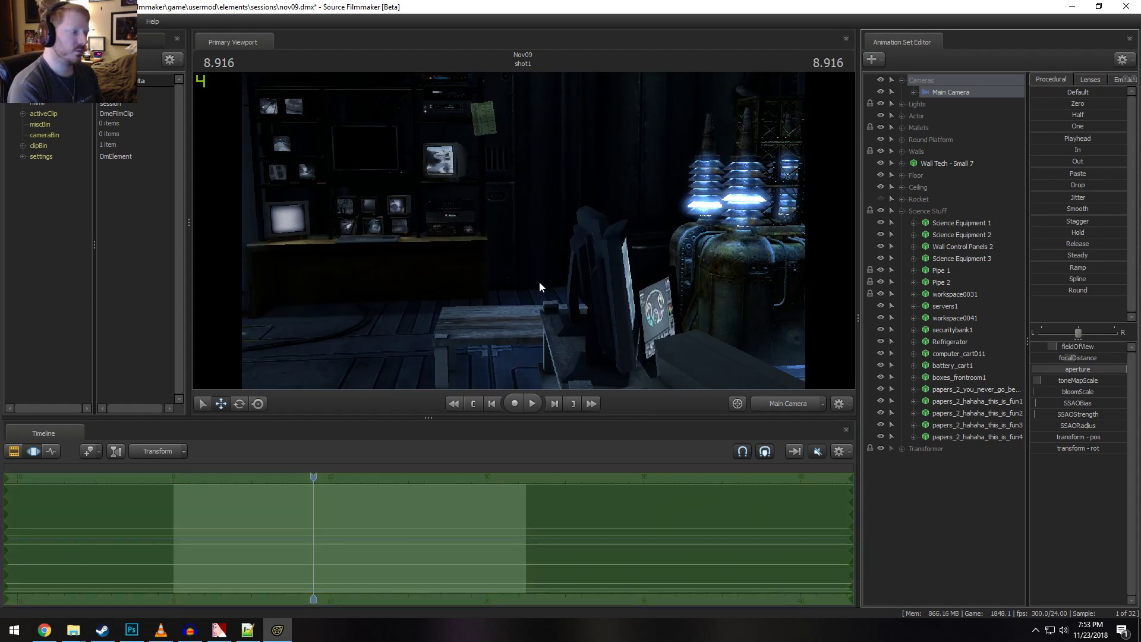
# Aim the Main Camera at the cabinet and the wall of screens, and apply the 85 mm lens preset
pyautogui.moveTo(540, 286); pyautogui.dragTo(735, 241)
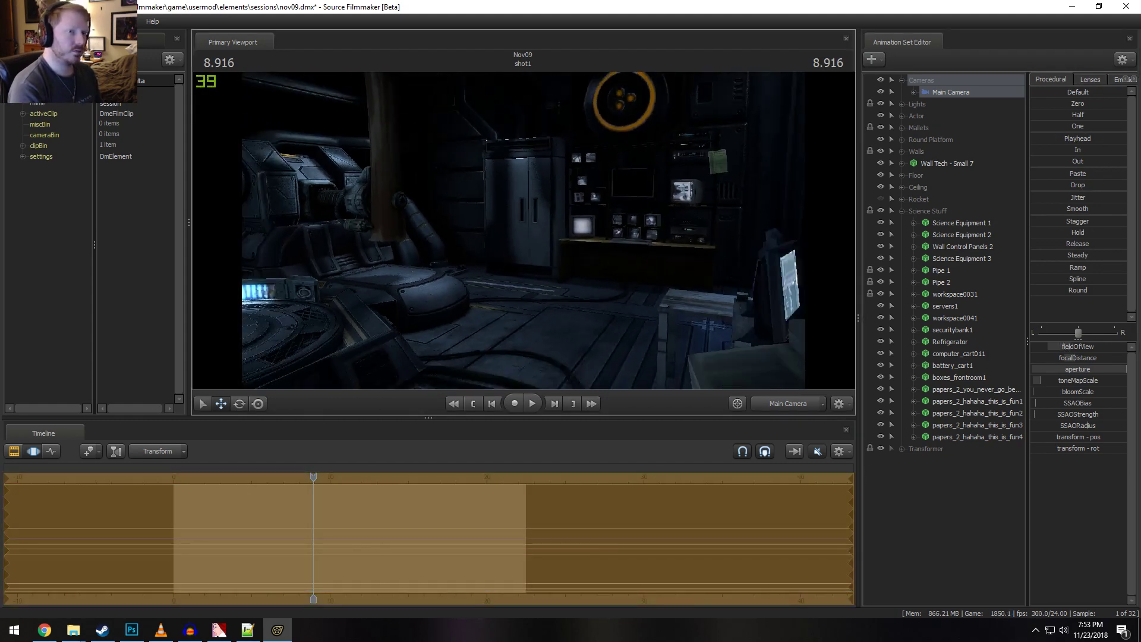
pyautogui.click(1134, 80)
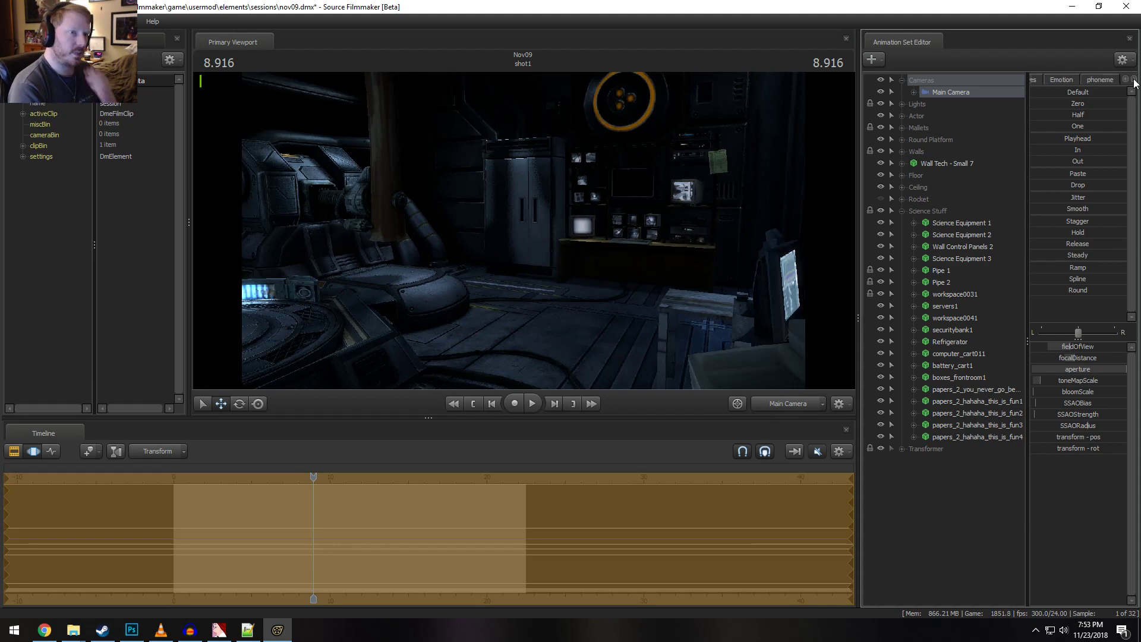
pyautogui.click(1128, 80)
pyautogui.click(1097, 80)
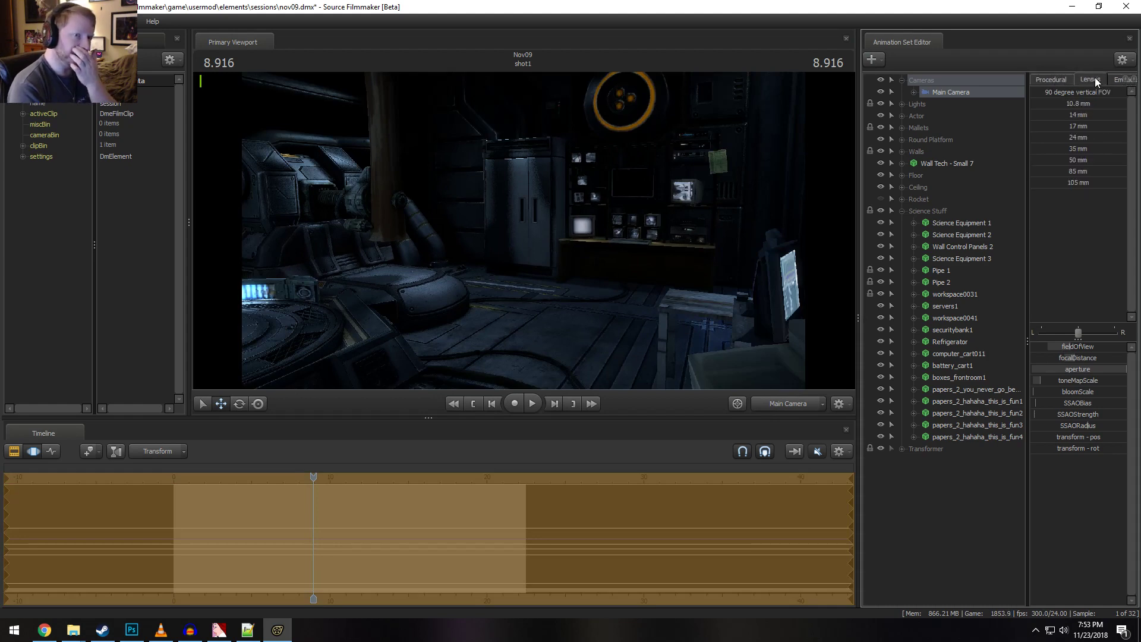
pyautogui.click(1079, 171)
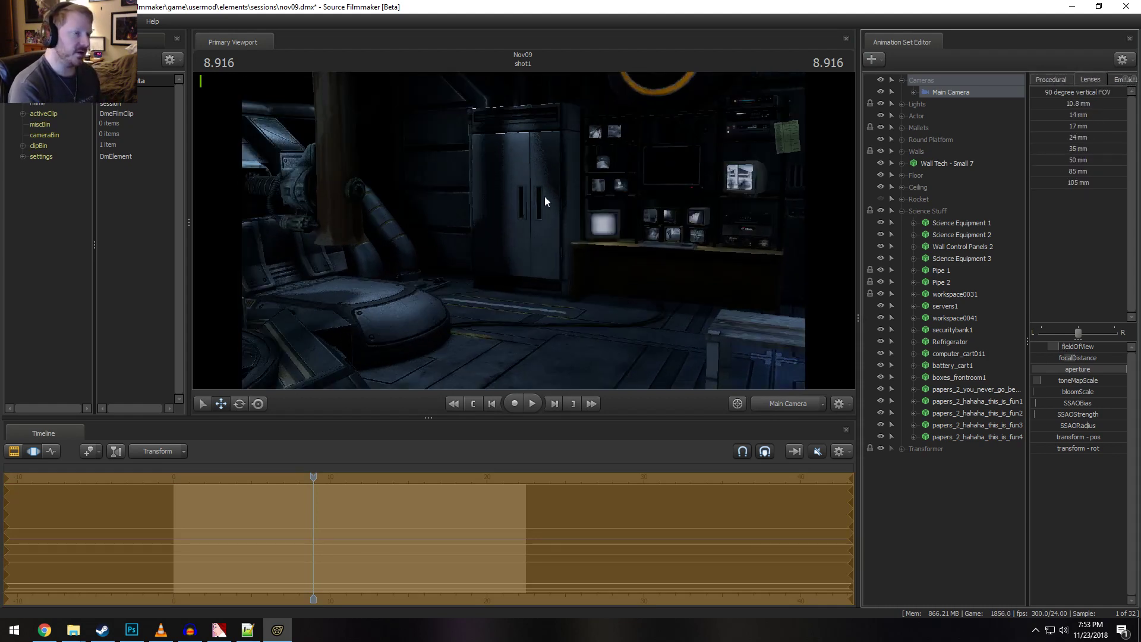
# Pull the Main Camera back outside the room and hide the Doorway and Door models in the Walls group
pyautogui.moveTo(551, 186); pyautogui.dragTo(487, 207)
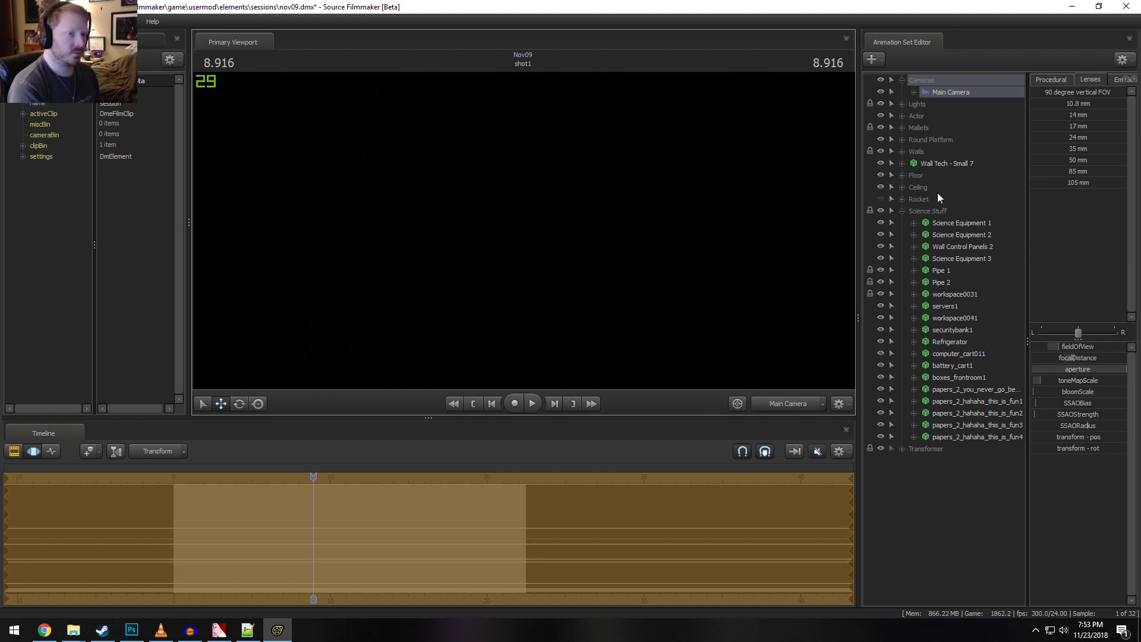
pyautogui.click(902, 152)
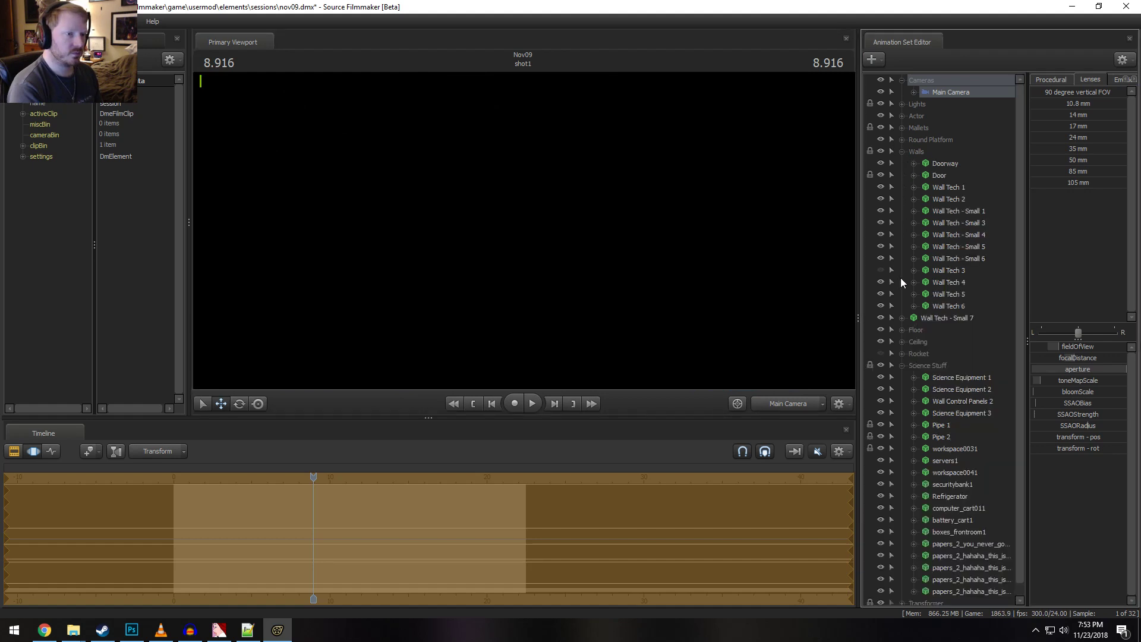
pyautogui.click(879, 215)
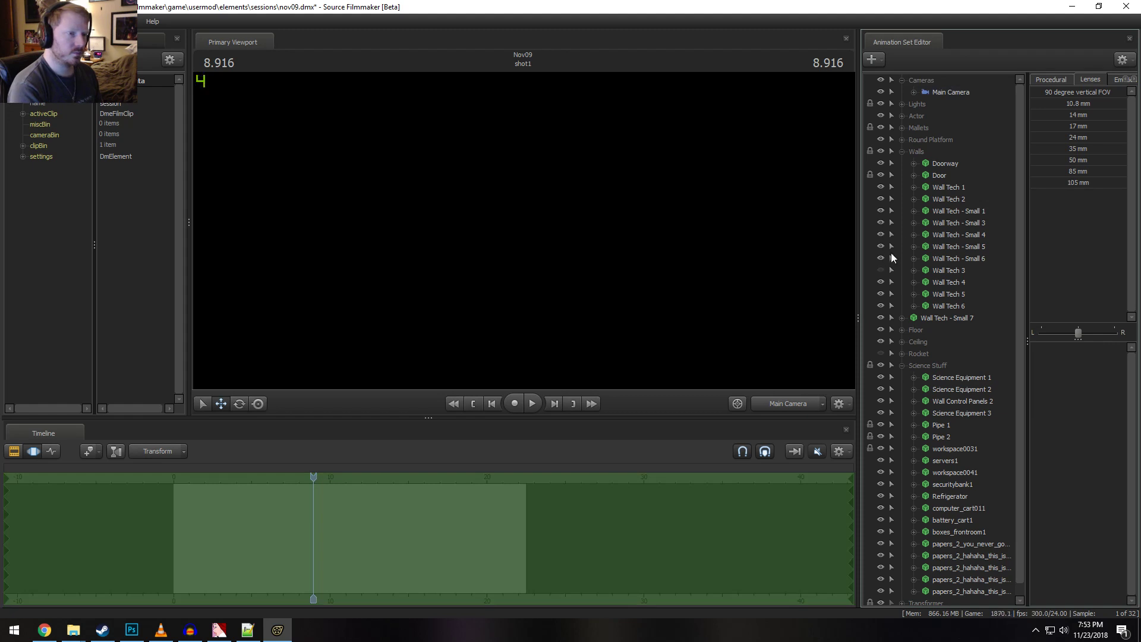
pyautogui.click(881, 175)
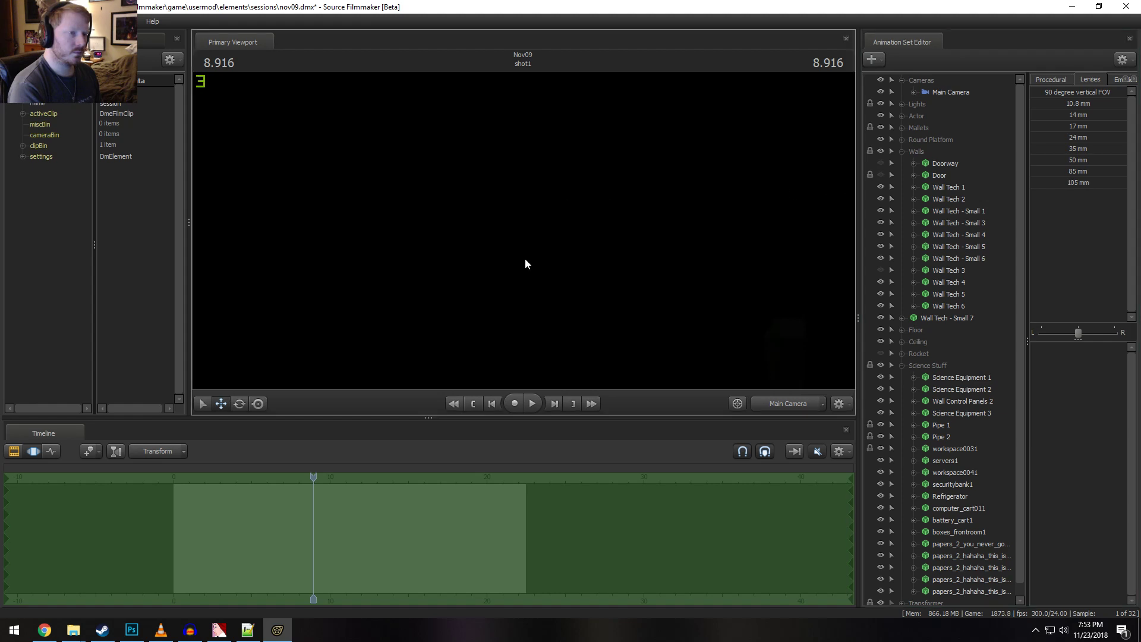
# Select the Main Camera and move it through the doorway opening to frame the platform pony and the pony at the desk
pyautogui.click(950, 94)
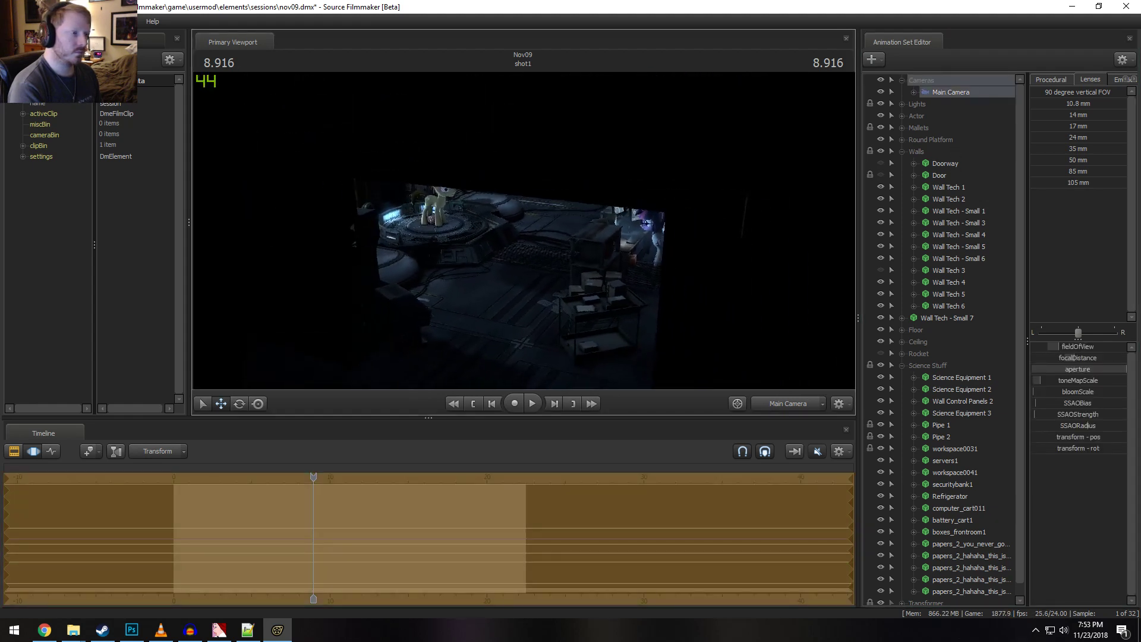
pyautogui.press('w')
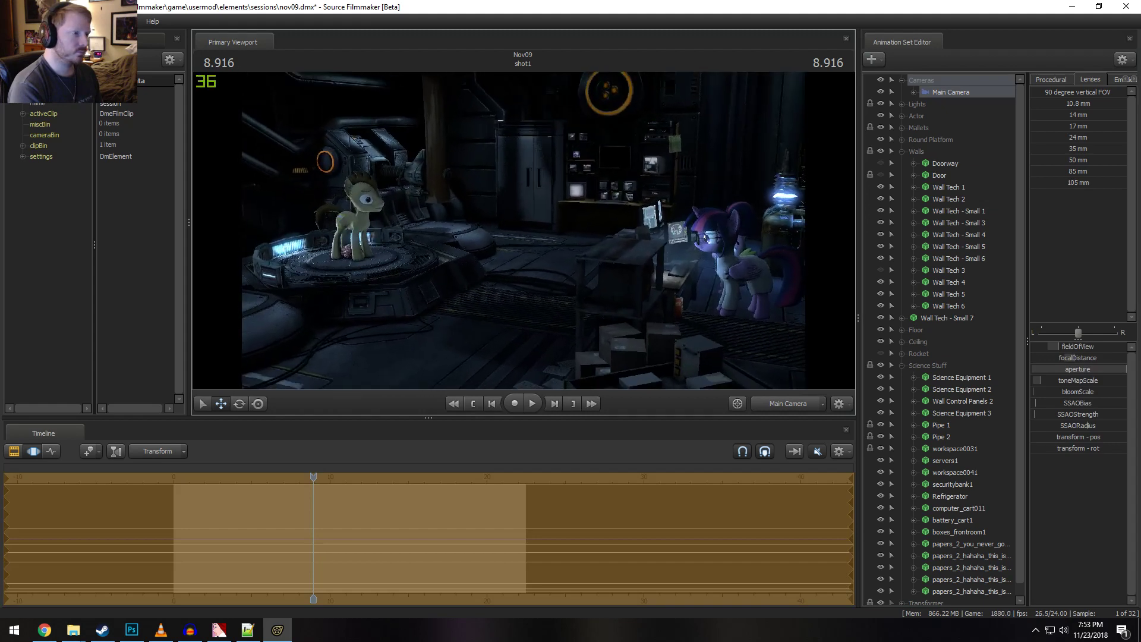
pyautogui.press('x')
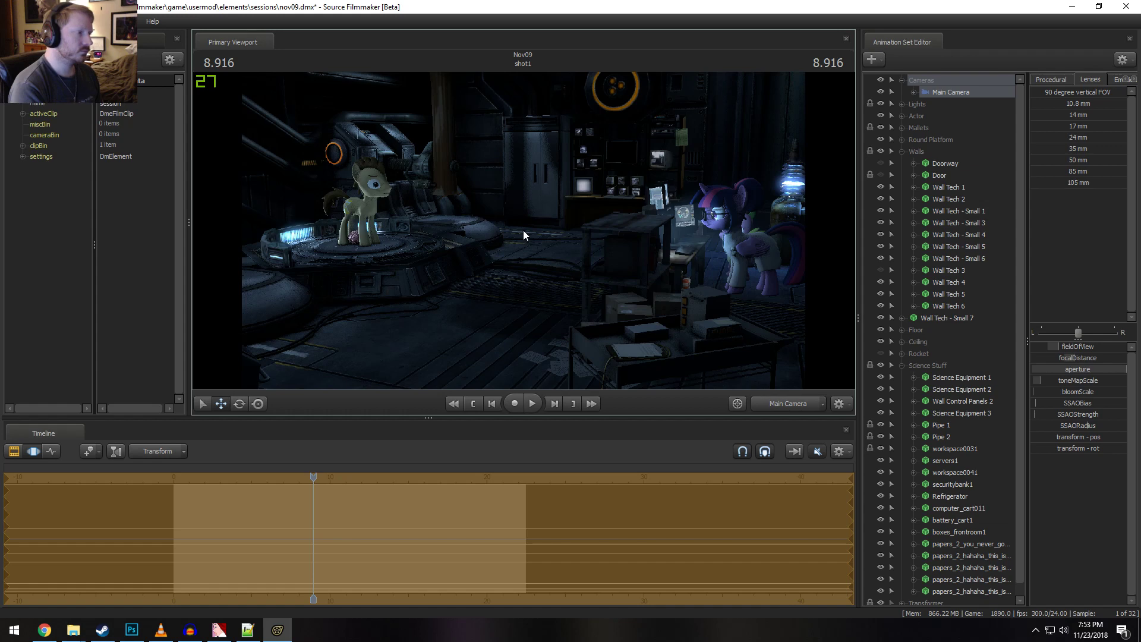
# Refine the Main Camera's position and angle so both ponies fit fully in frame with the cart of papers in the foreground
pyautogui.moveTo(523, 230)
pyautogui.mouseDown()
pyautogui.moveTo(508, 236)
pyautogui.moveTo(530, 242)
pyautogui.moveTo(525, 203)
pyautogui.moveTo(526, 244)
pyautogui.moveTo(497, 232)
pyautogui.moveTo(507, 241)
pyautogui.mouseUp()
pyautogui.press('r')
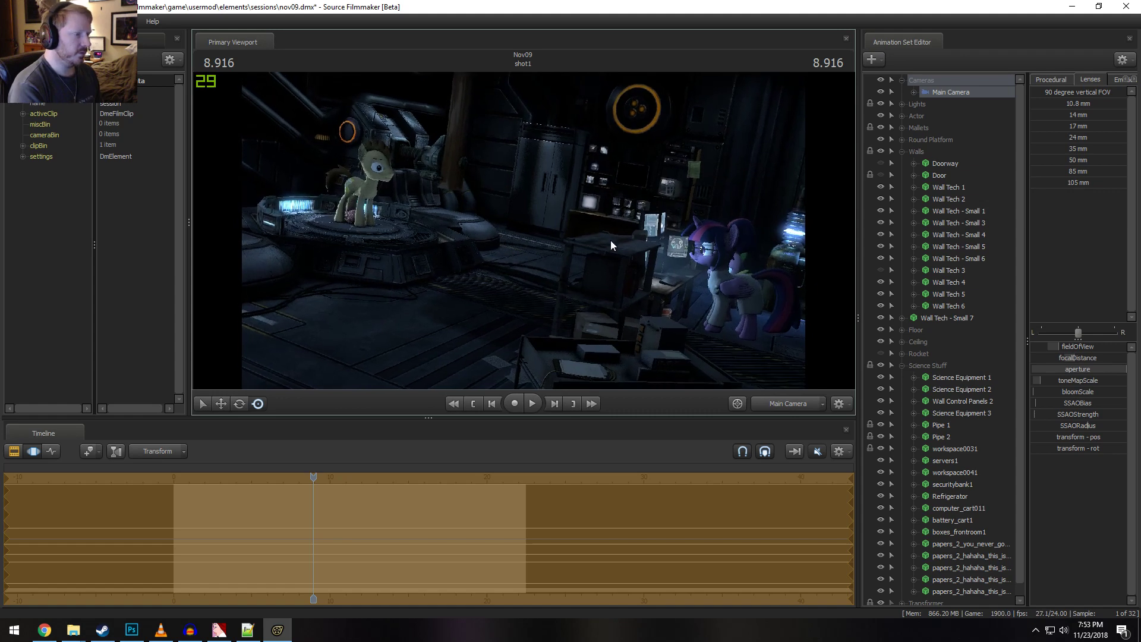
pyautogui.hotkey('ctrl', 's')
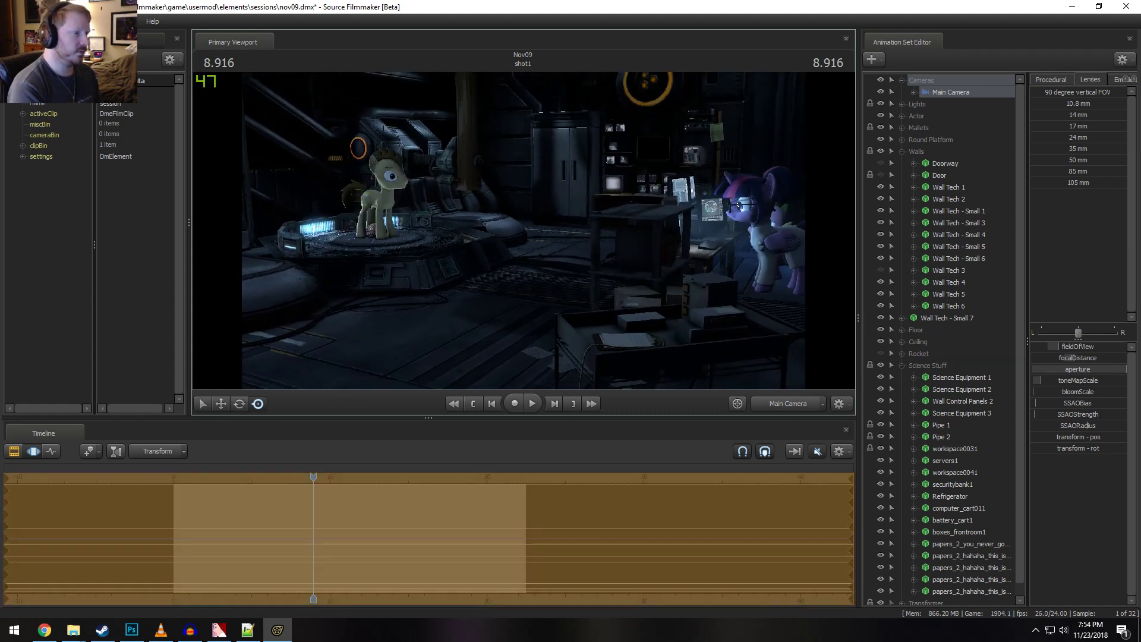
pyautogui.press('a')
pyautogui.moveTo(507, 241); pyautogui.dragTo(522, 212)
pyautogui.press('w')
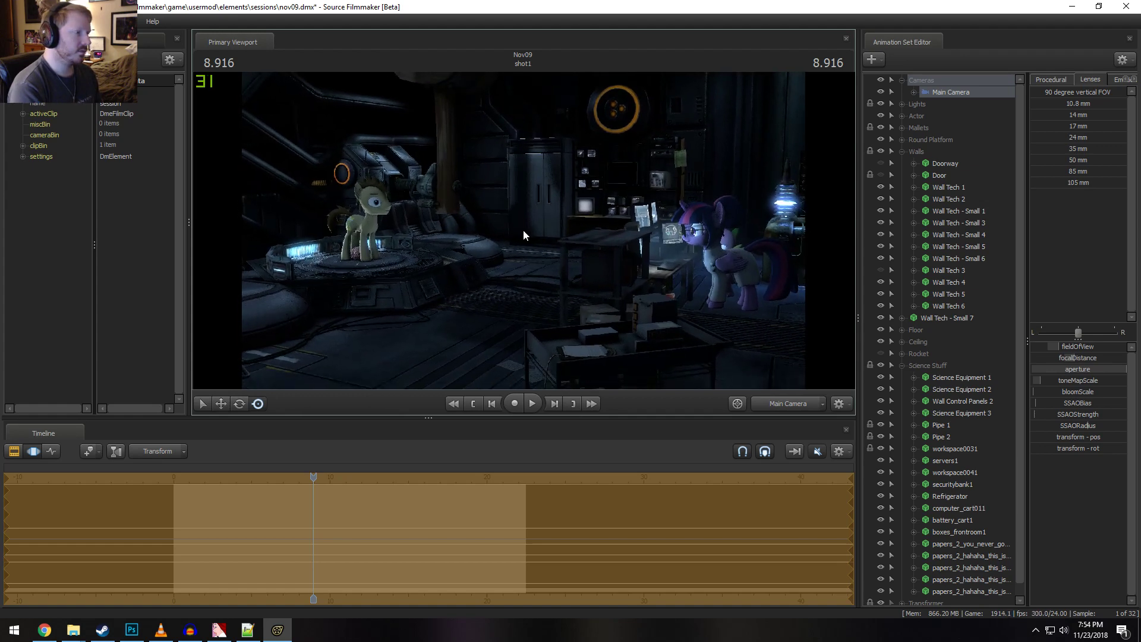
# Nudge the Main Camera's position and angle slightly to finalize the framing of both ponies, and check the rendered depth of field
pyautogui.press('d')
pyautogui.moveTo(523, 230)
pyautogui.mouseDown()
pyautogui.moveTo(504, 225)
pyautogui.moveTo(523, 229)
pyautogui.mouseUp()
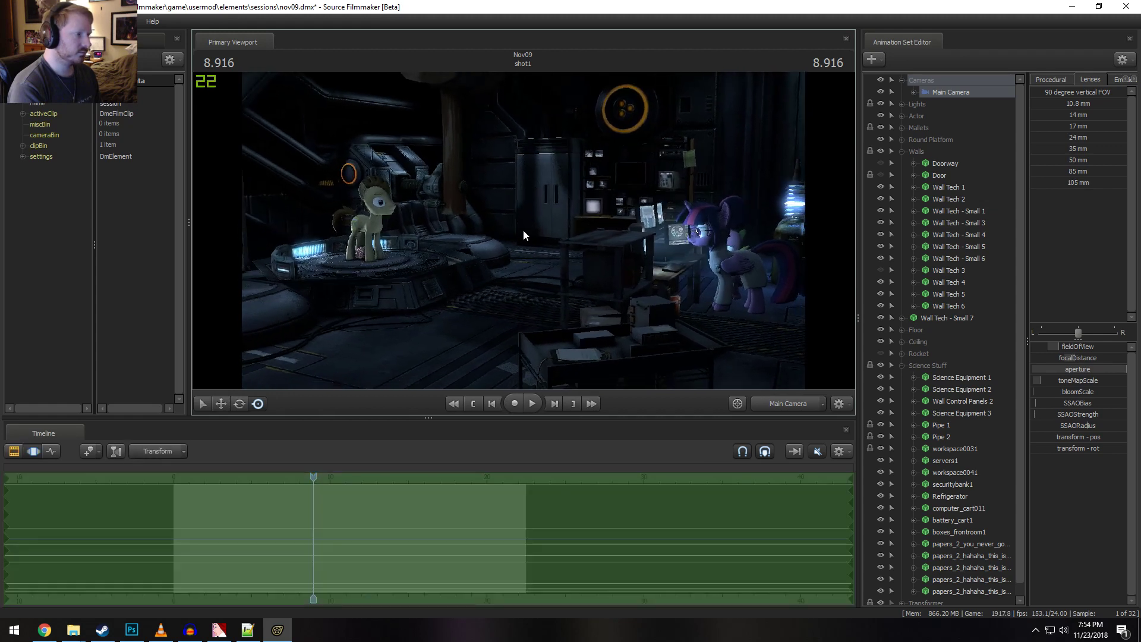
pyautogui.press('F2')
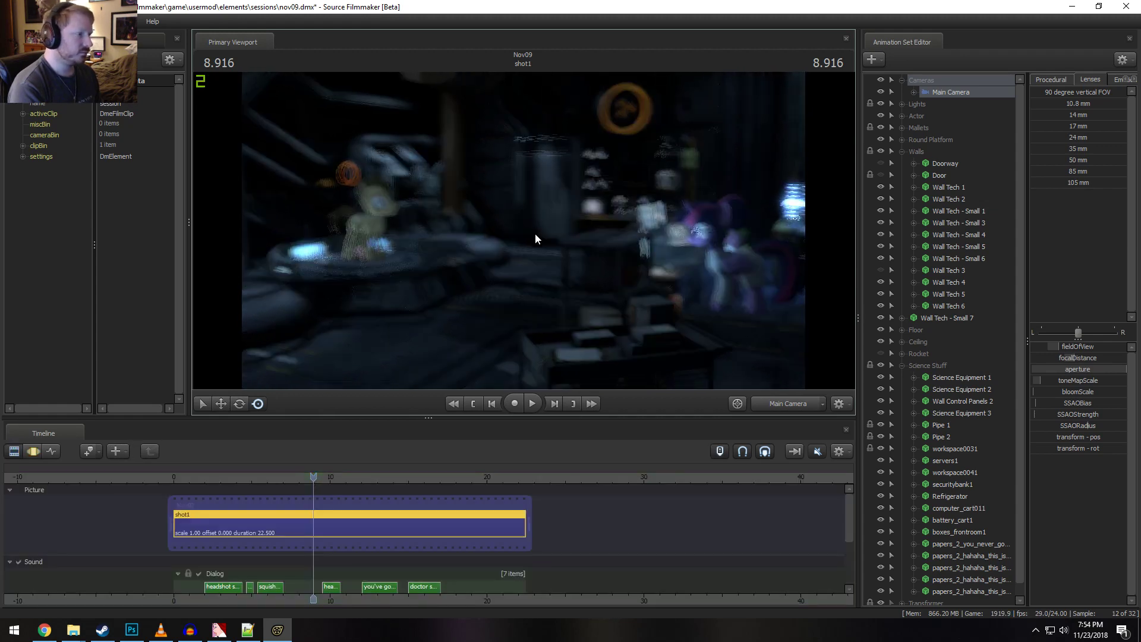
pyautogui.press('F3')
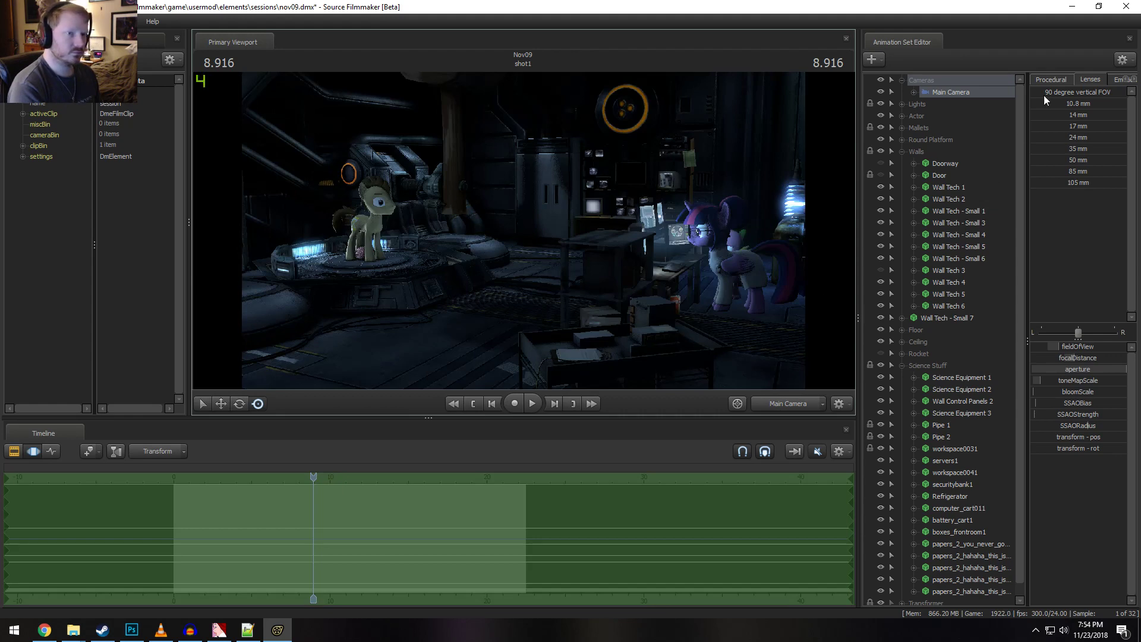
# Raise the maximum of the Main Camera's focalDistance control to 500 and readjust the focal distance
pyautogui.click(1051, 79)
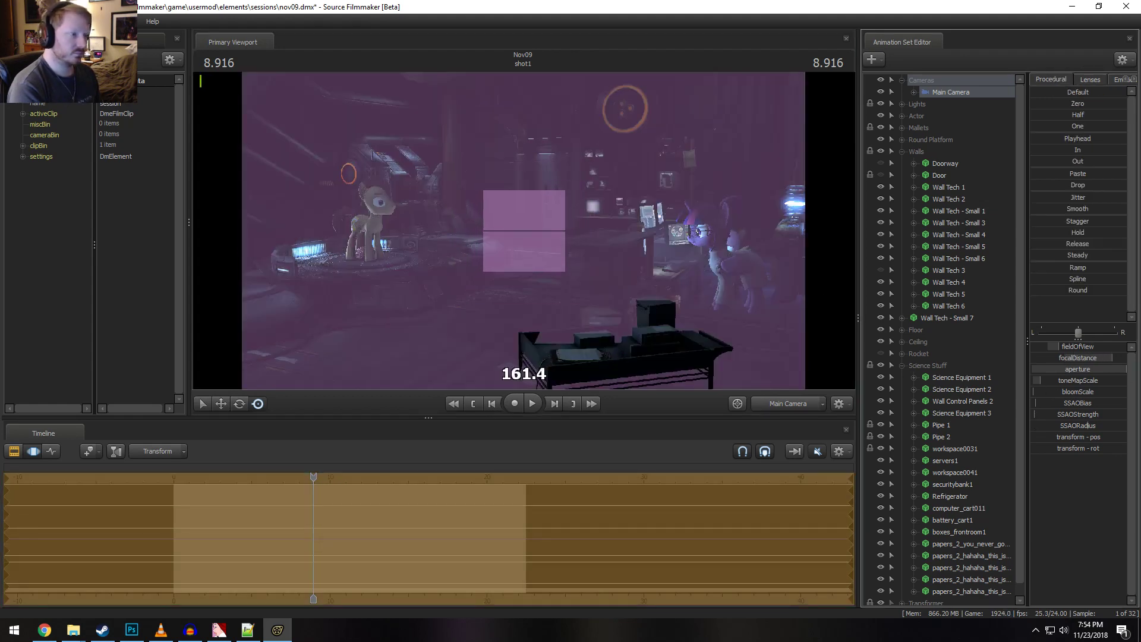
pyautogui.rightClick(1065, 359)
pyautogui.click(1092, 373)
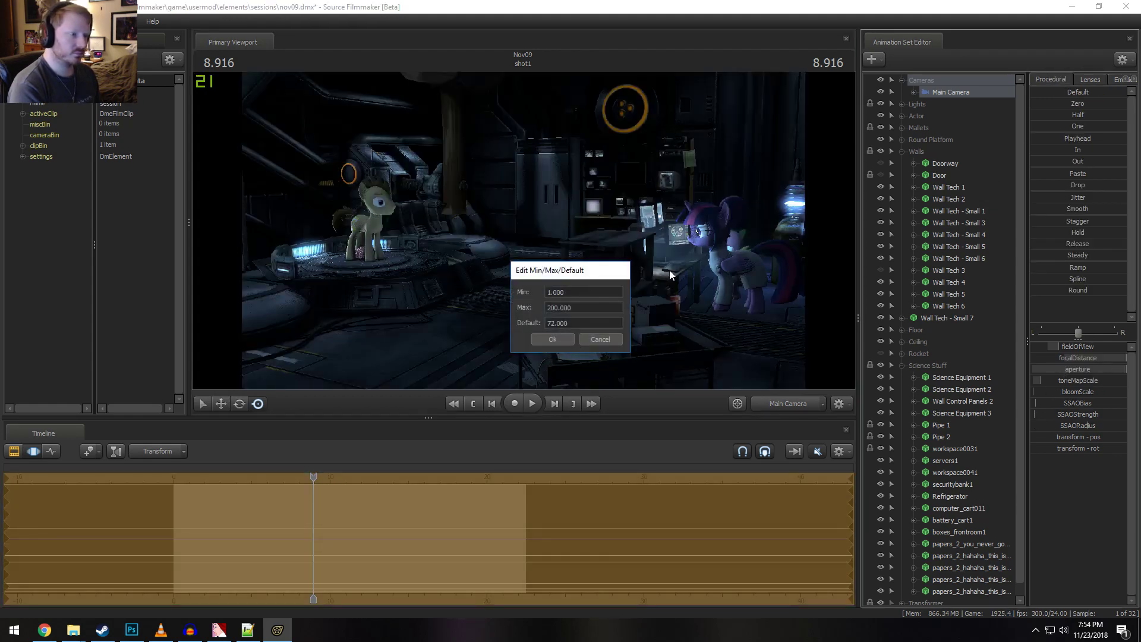
pyautogui.click(546, 307)
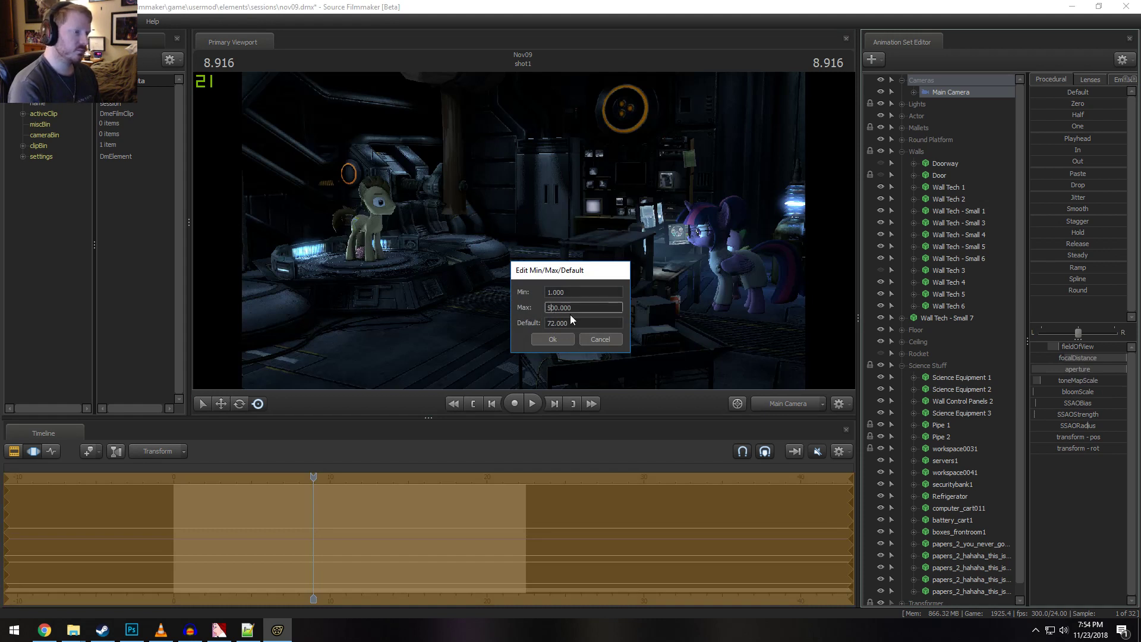
pyautogui.press('Return')
pyautogui.moveTo(1054, 358); pyautogui.dragTo(1042, 359)
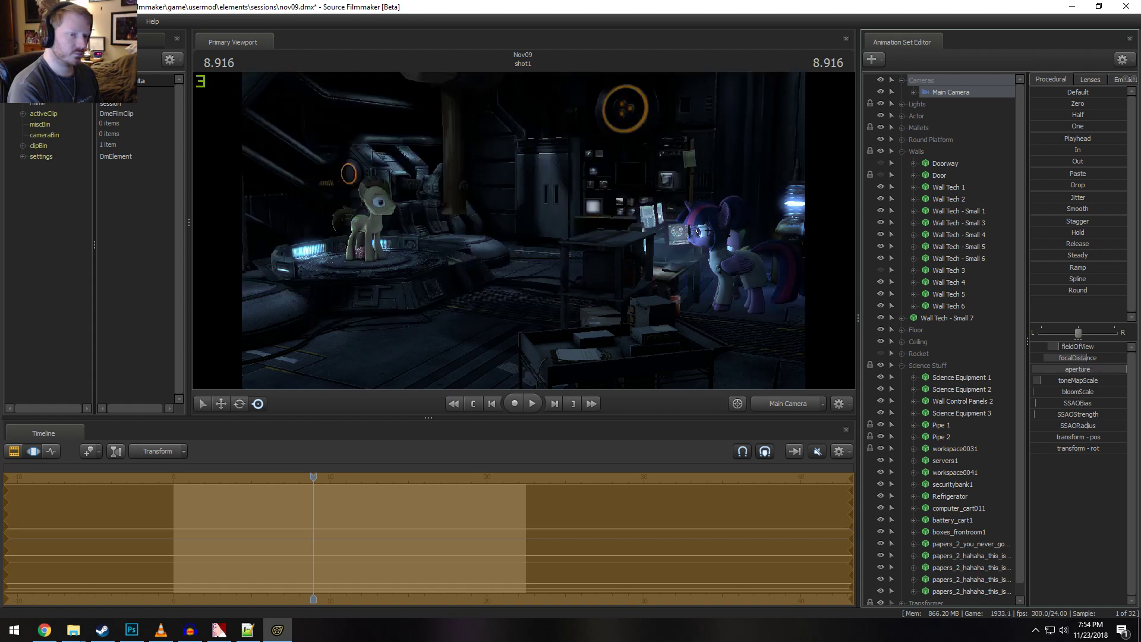
# Lower the Main Camera's aperture to reduce the depth-of-field blur, comparing the rendered shot after each adjustment
pyautogui.press('F3')
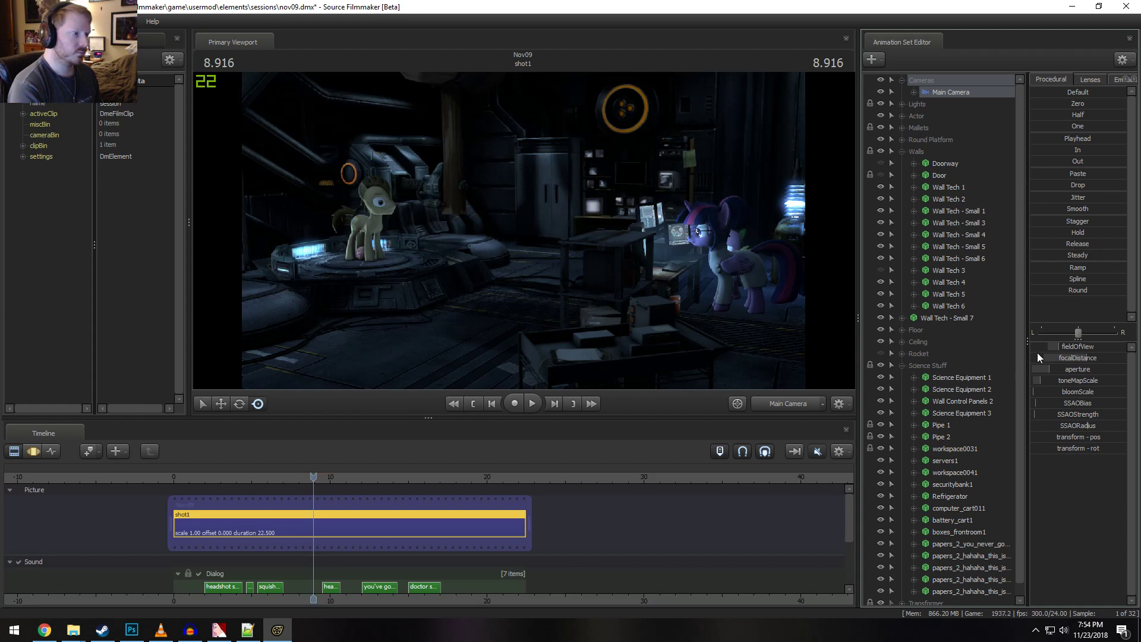
pyautogui.press('F4')
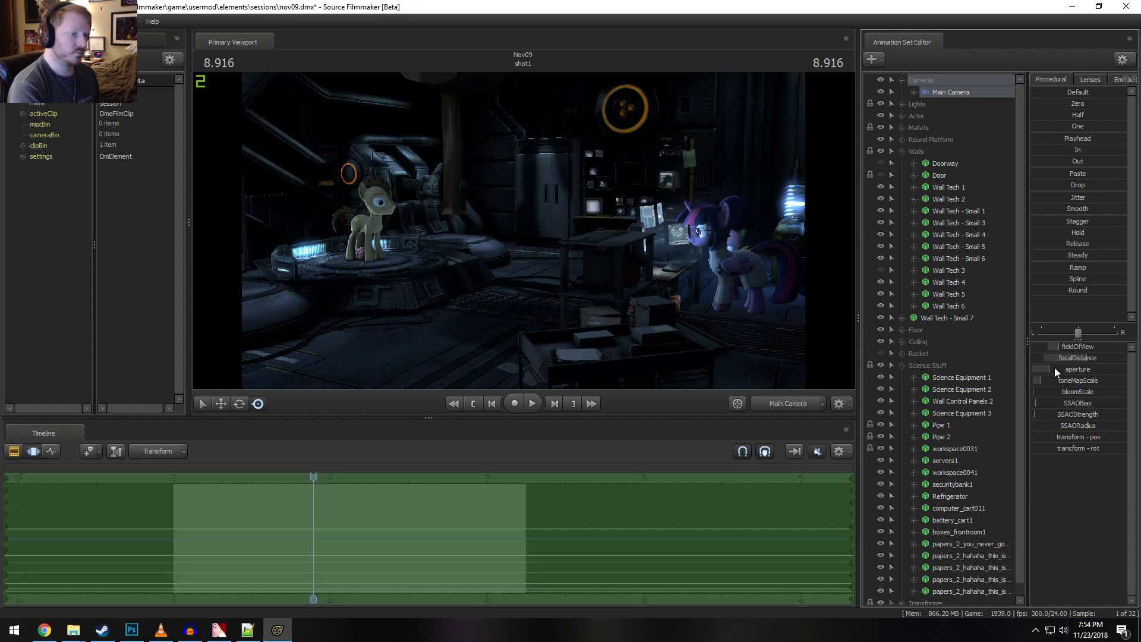
pyautogui.press('F3')
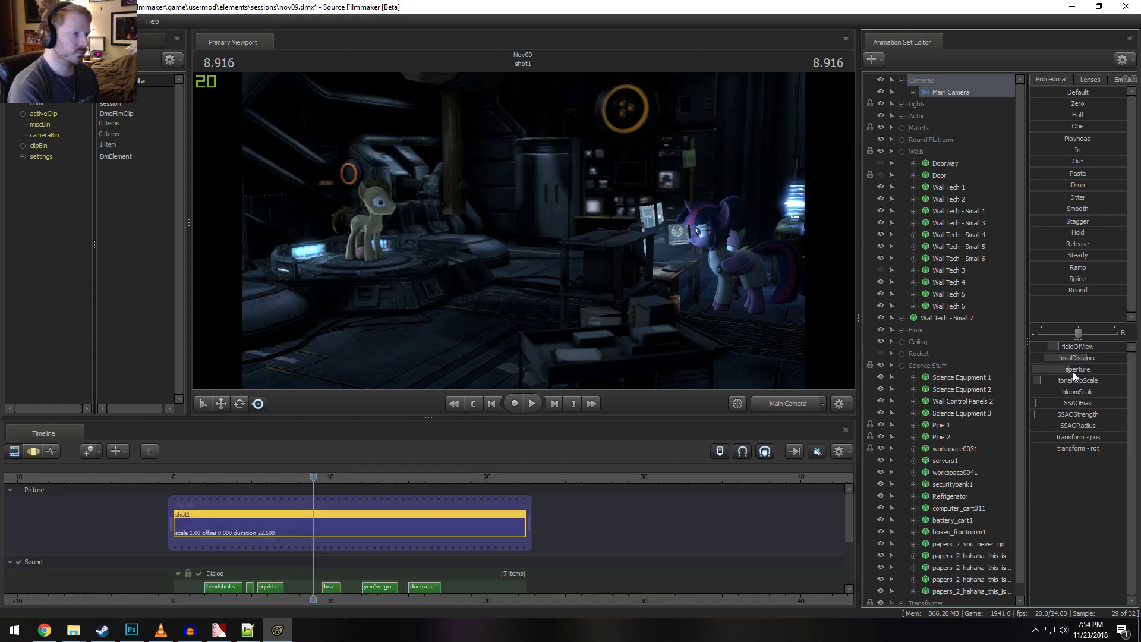
pyautogui.press('F4')
pyautogui.moveTo(1072, 371); pyautogui.dragTo(1058, 371)
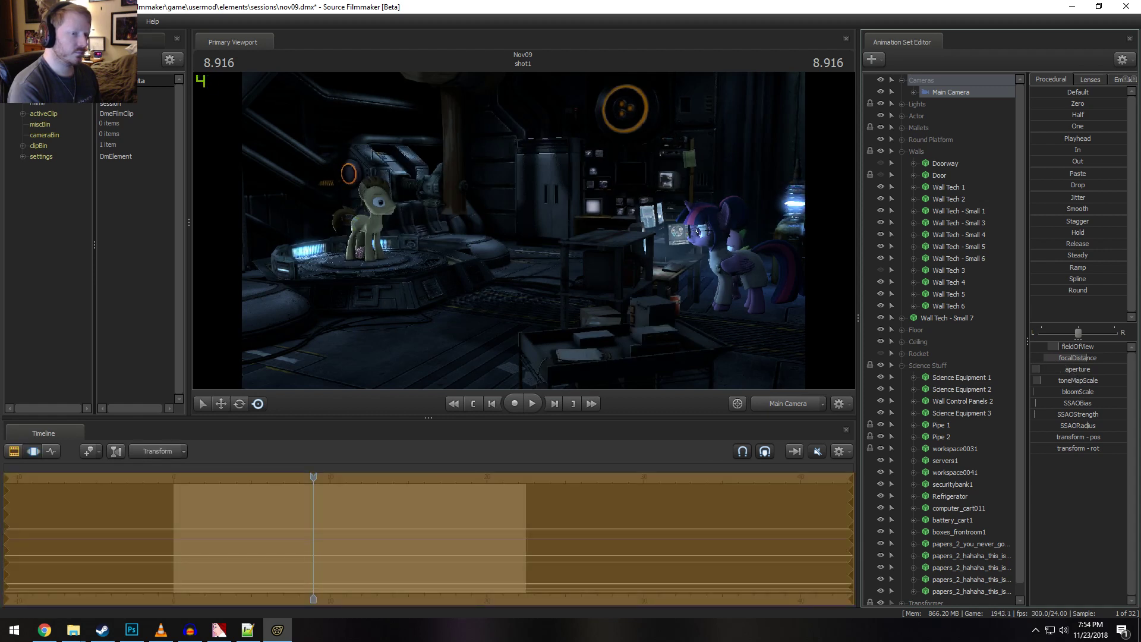
pyautogui.press('F3')
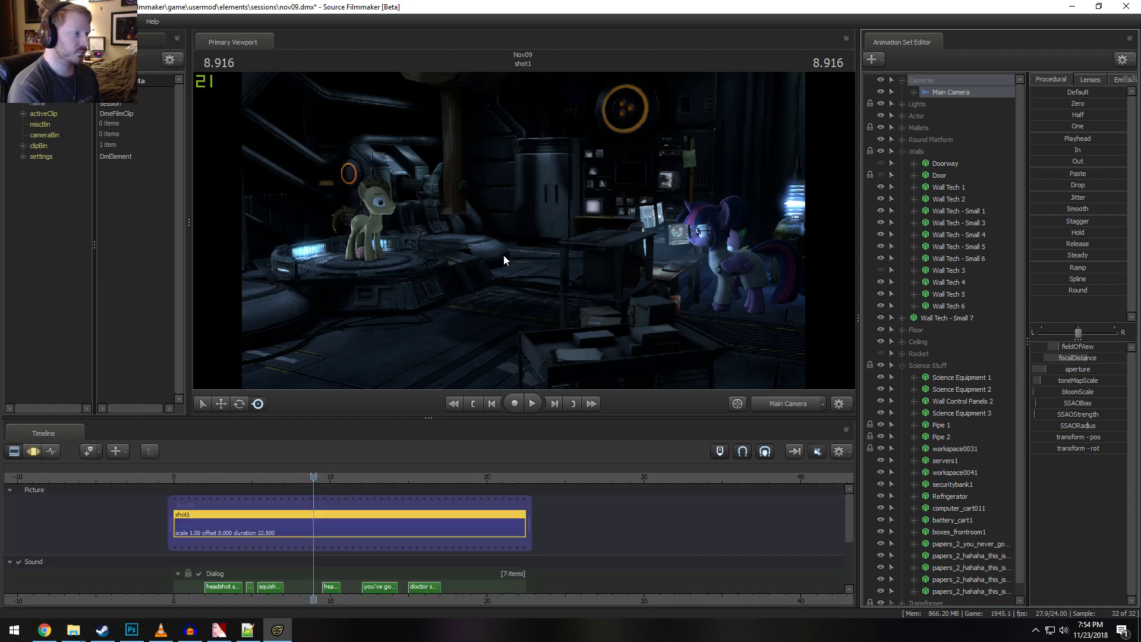
pyautogui.press('F3')
pyautogui.press('F2')
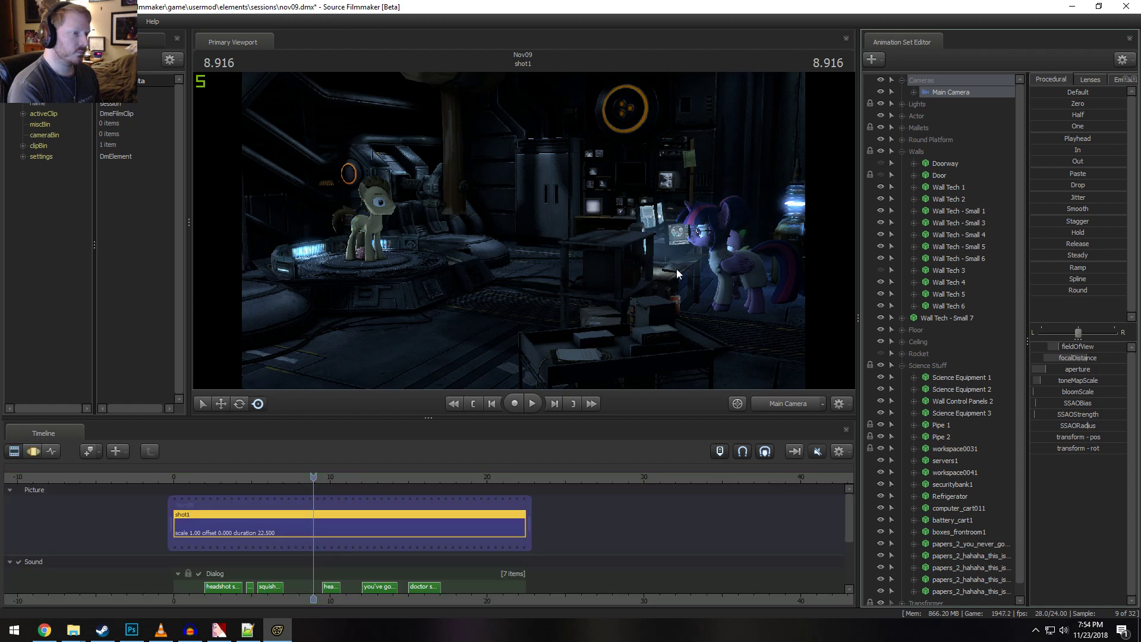
pyautogui.press('F3')
pyautogui.moveTo(1058, 370); pyautogui.dragTo(1051, 369)
pyautogui.press('F2')
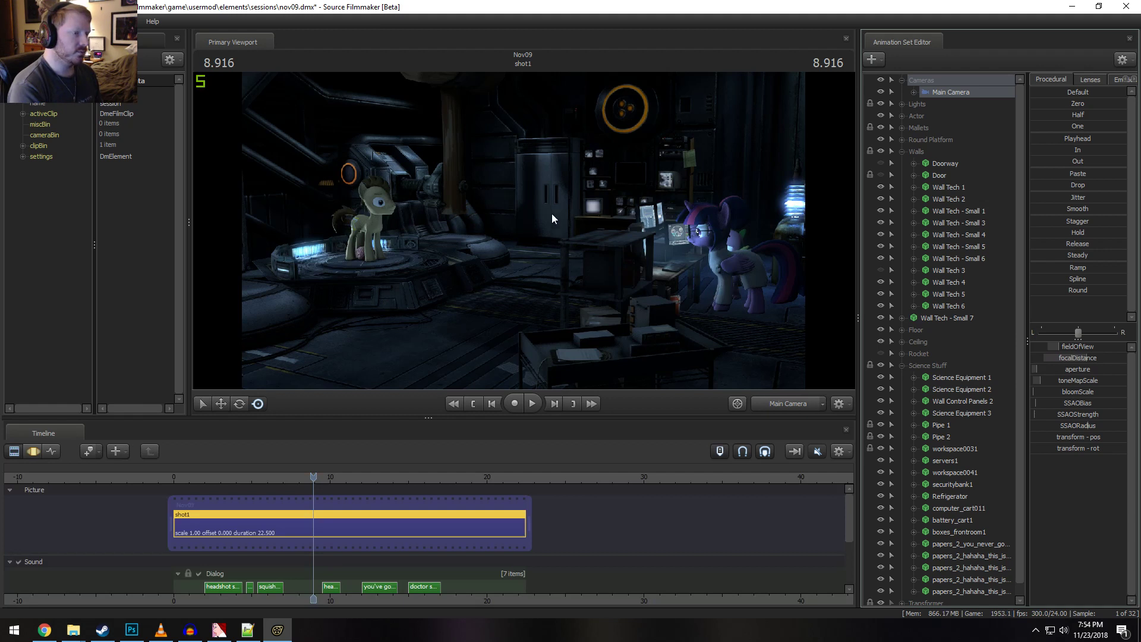
# Increase the Main Camera's focalDistance to fine-tune the focus on the two ponies, checking the refined render
pyautogui.press('F3')
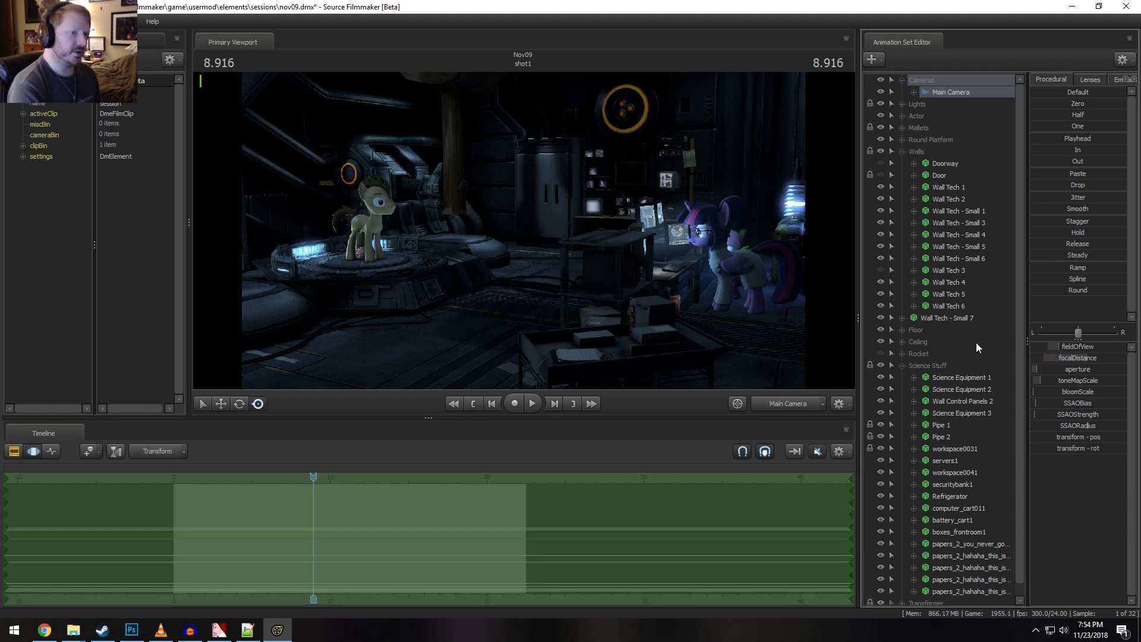
pyautogui.moveTo(1070, 357)
pyautogui.mouseDown()
pyautogui.moveTo(1094, 358)
pyautogui.moveTo(1074, 359)
pyautogui.mouseUp()
pyautogui.press('F2')
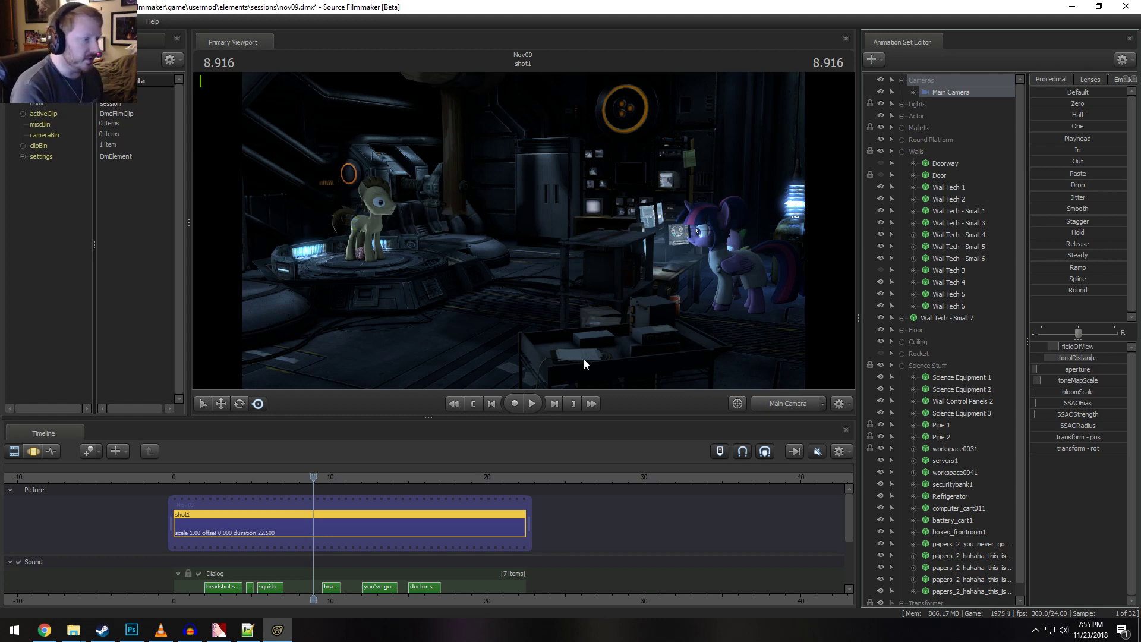
pyautogui.press('F3')
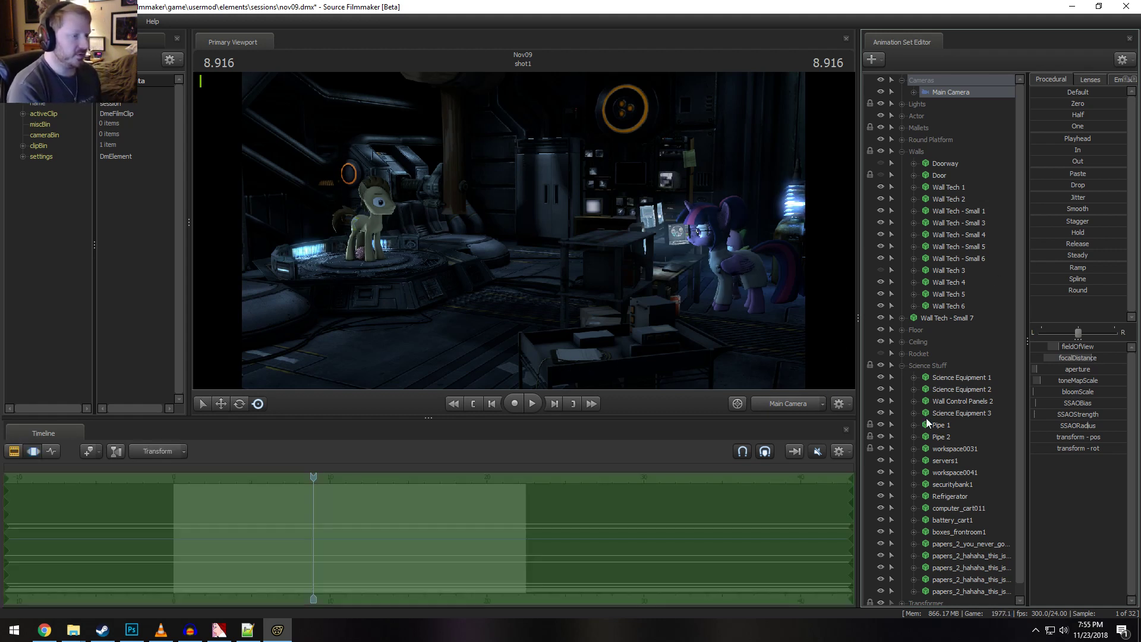
pyautogui.moveTo(1070, 358); pyautogui.dragTo(1034, 365)
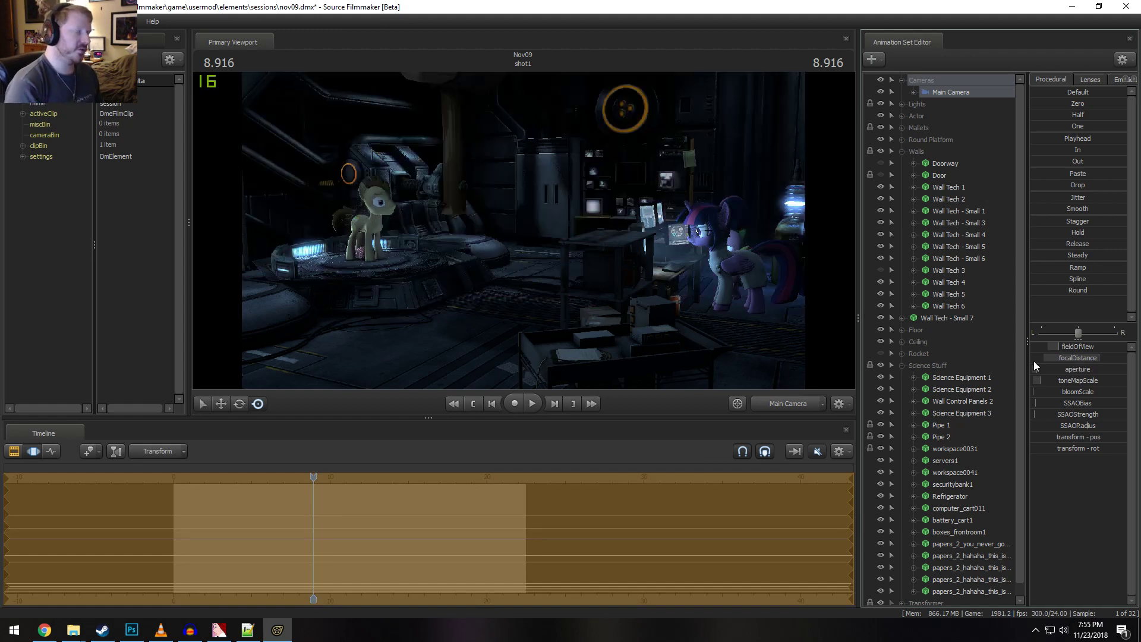
pyautogui.press('F2')
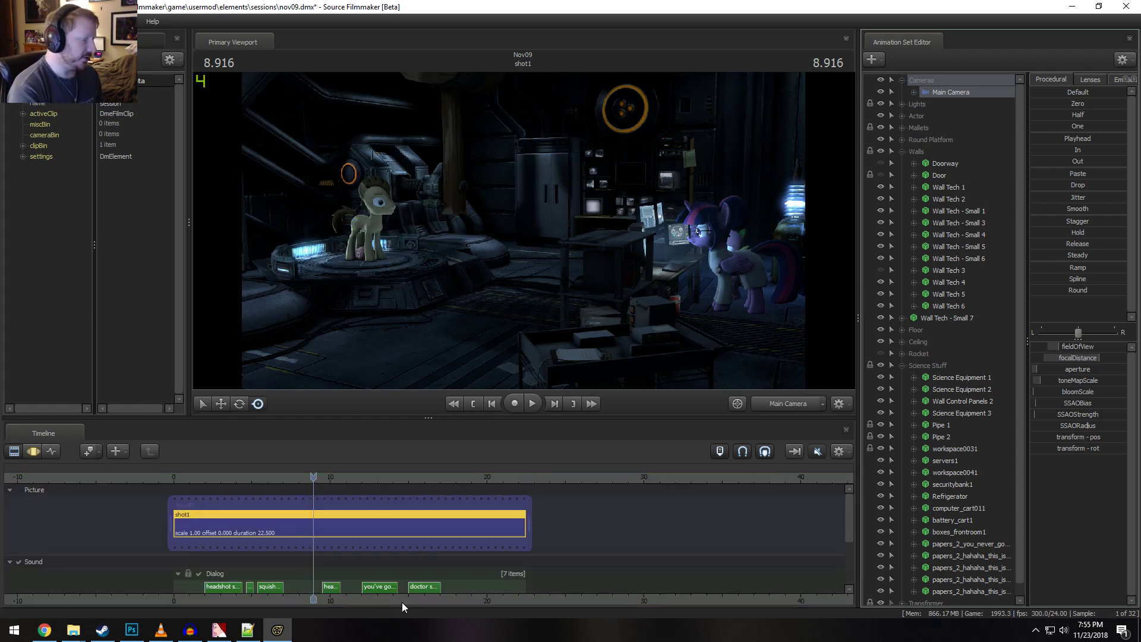
# Play the opening dialogue and split shot1 at the 3.000-second mark, during the first headshot surgery.wav clip
pyautogui.moveTo(404, 602); pyautogui.dragTo(706, 596, button='middle')
pyautogui.moveTo(501, 479); pyautogui.dragTo(475, 479)
pyautogui.press('space')
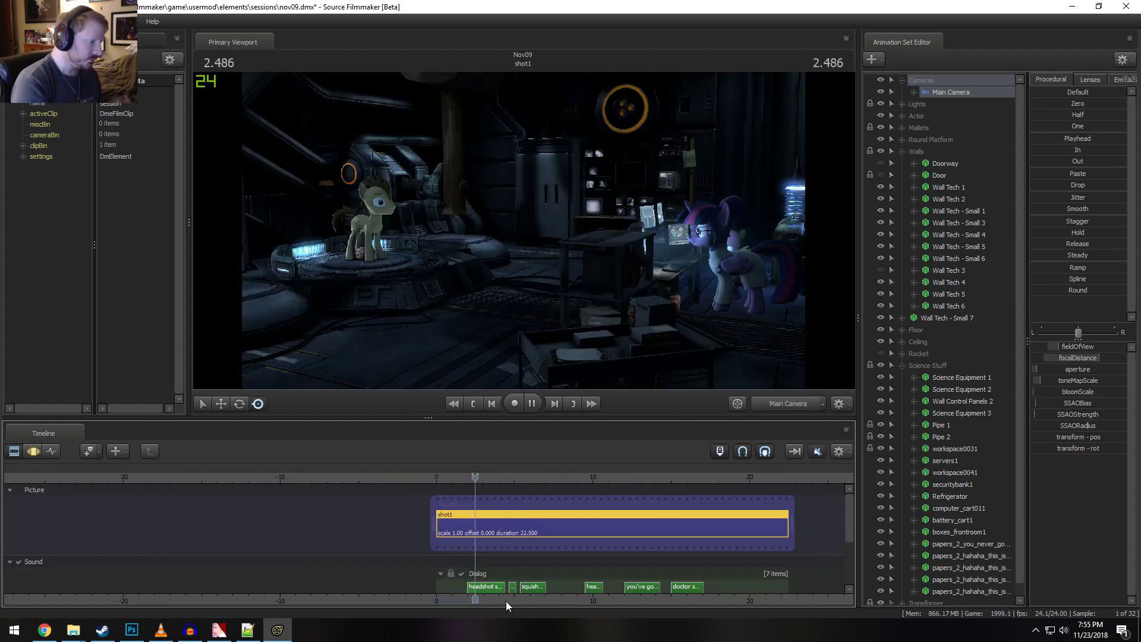
pyautogui.scroll(5, 476, 572)
pyautogui.moveTo(476, 572); pyautogui.dragTo(345, 502)
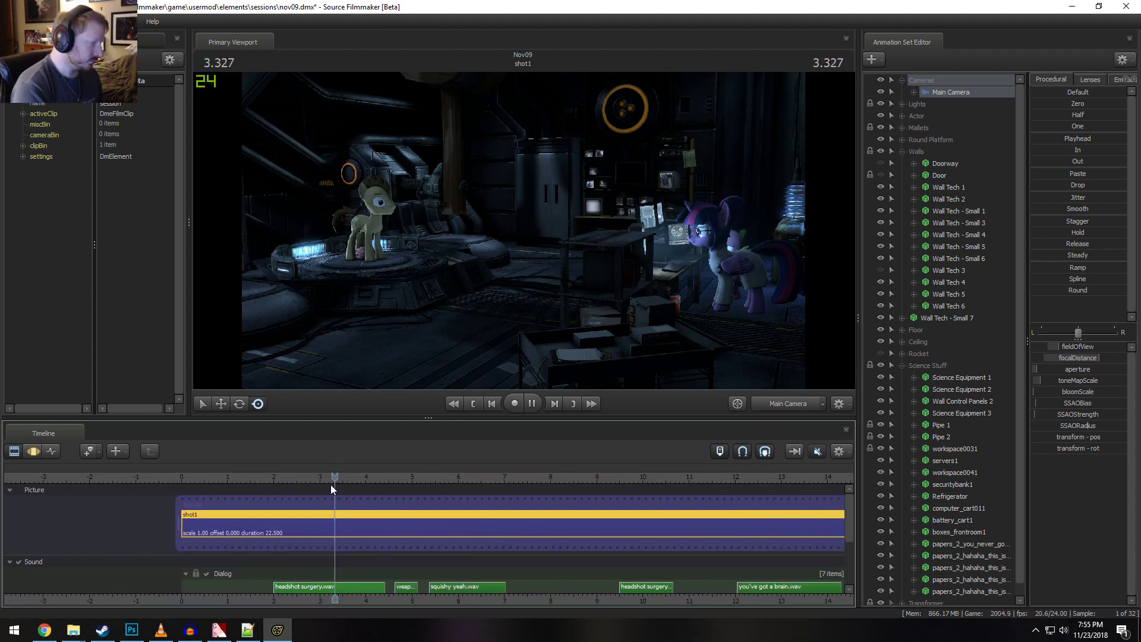
pyautogui.click(297, 476)
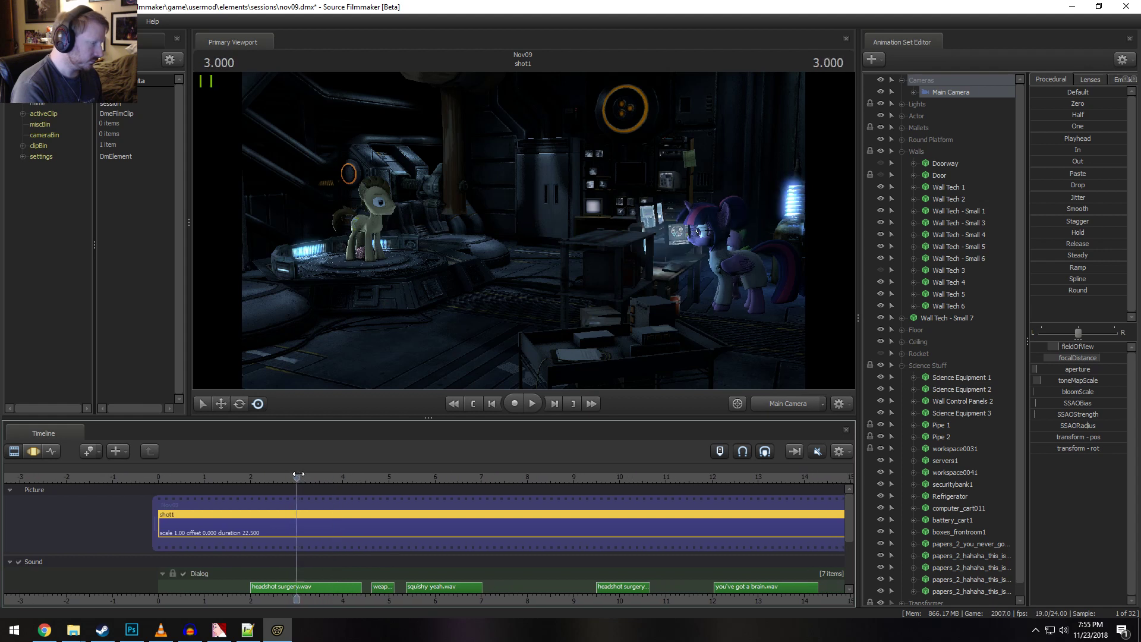
pyautogui.keyDown('ctrl'); pyautogui.click(309, 525); pyautogui.keyUp('ctrl')
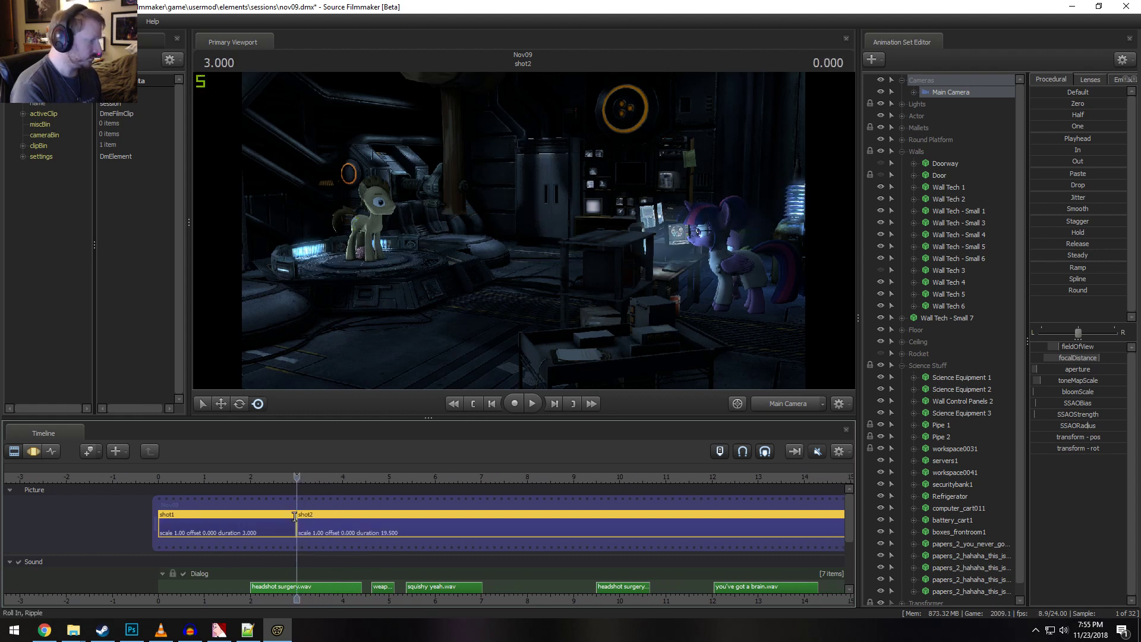
pyautogui.click(315, 518)
pyautogui.click(308, 476)
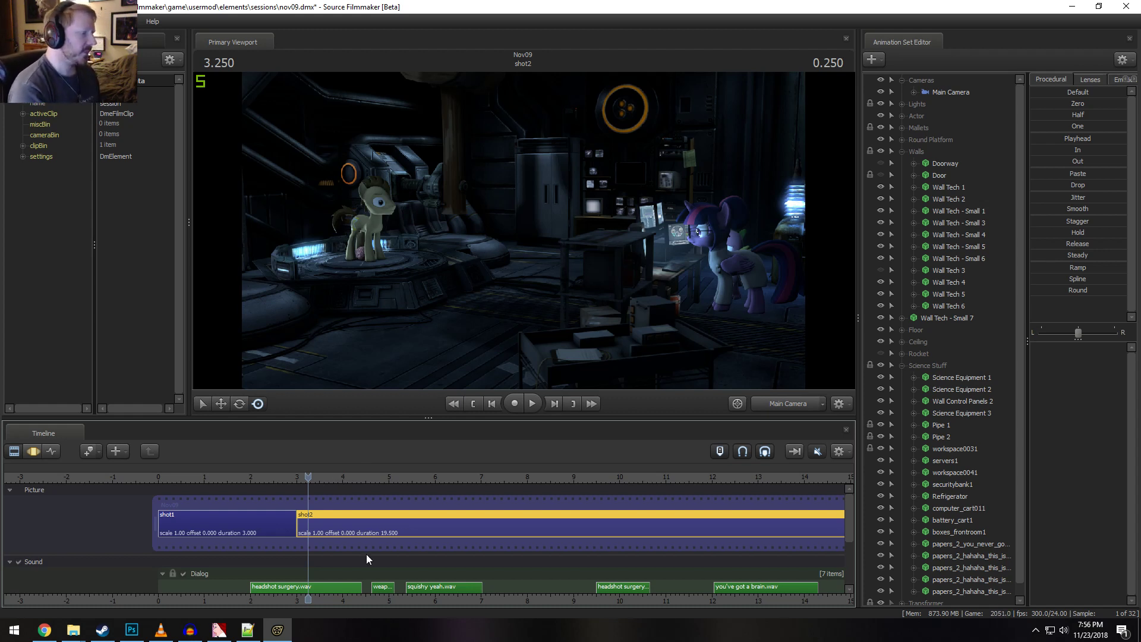
# Rename the shot1 clip as Establishing Shot and place the playhead just inside shot2
pyautogui.click(216, 519)
pyautogui.rightClick(216, 519)
pyautogui.moveTo(250, 369)
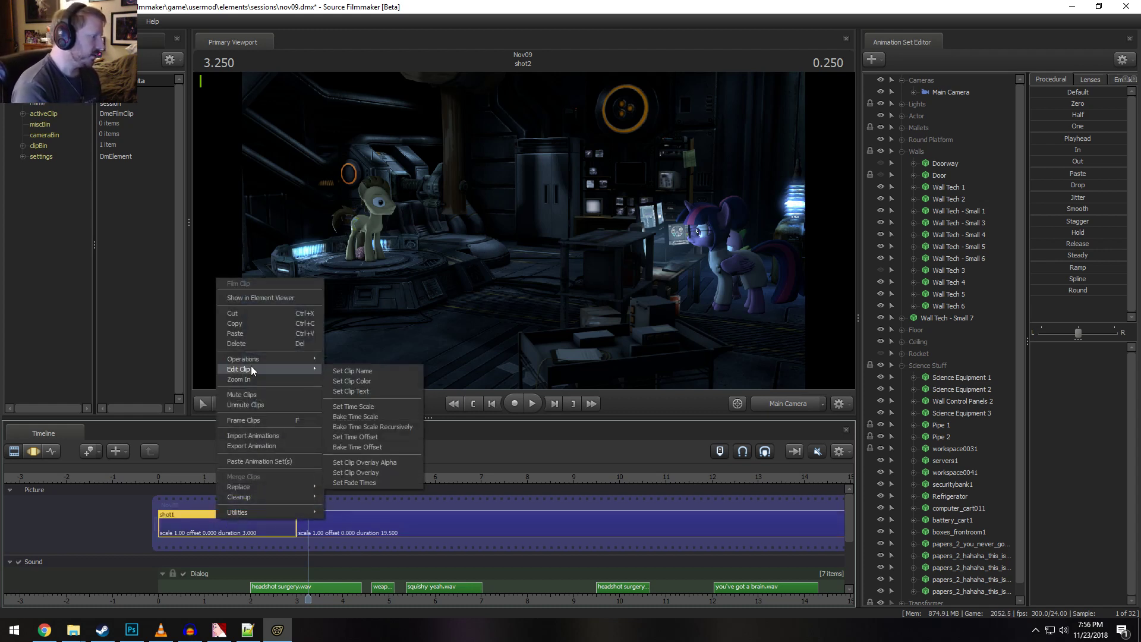
pyautogui.click(380, 370)
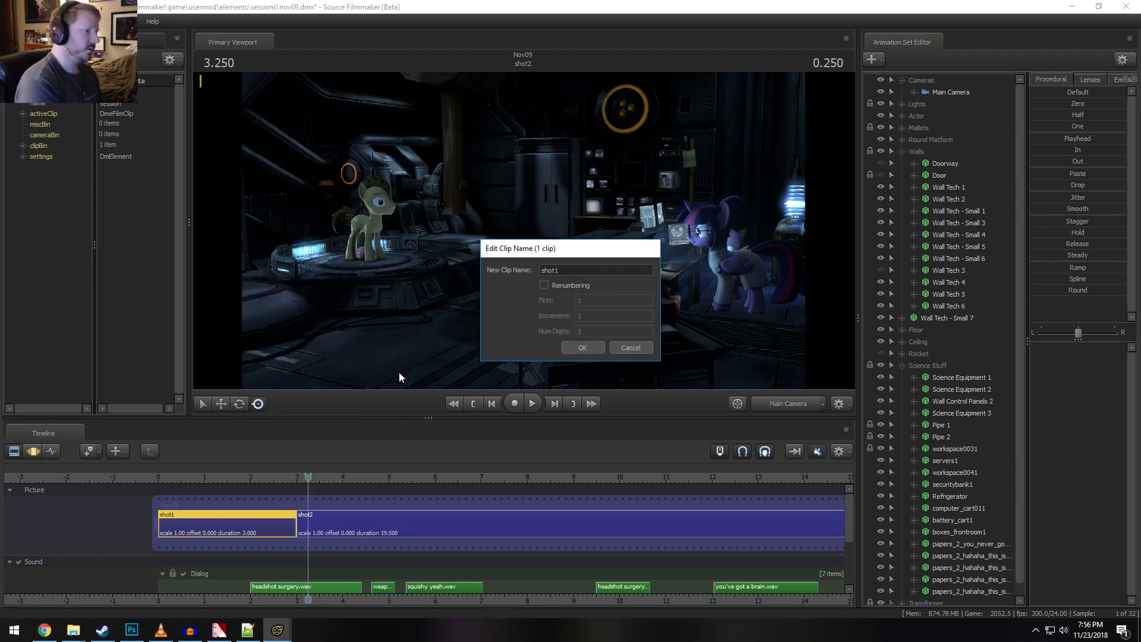
pyautogui.doubleClick(546, 270)
pyautogui.write('Ex')
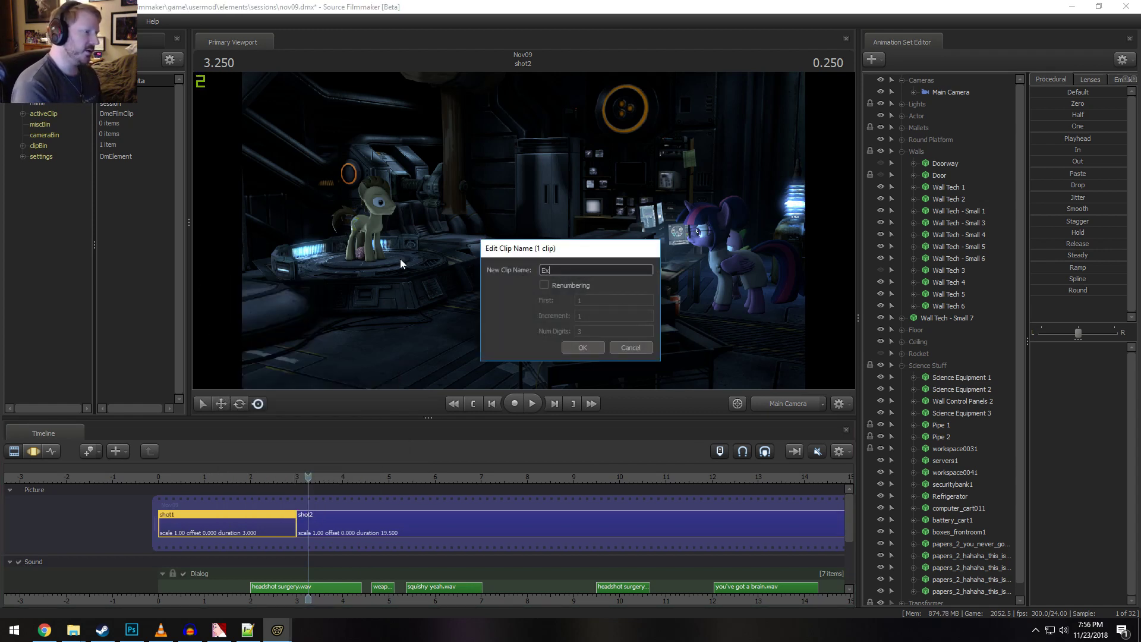
pyautogui.press('BackSpace')
pyautogui.write('stablishin')
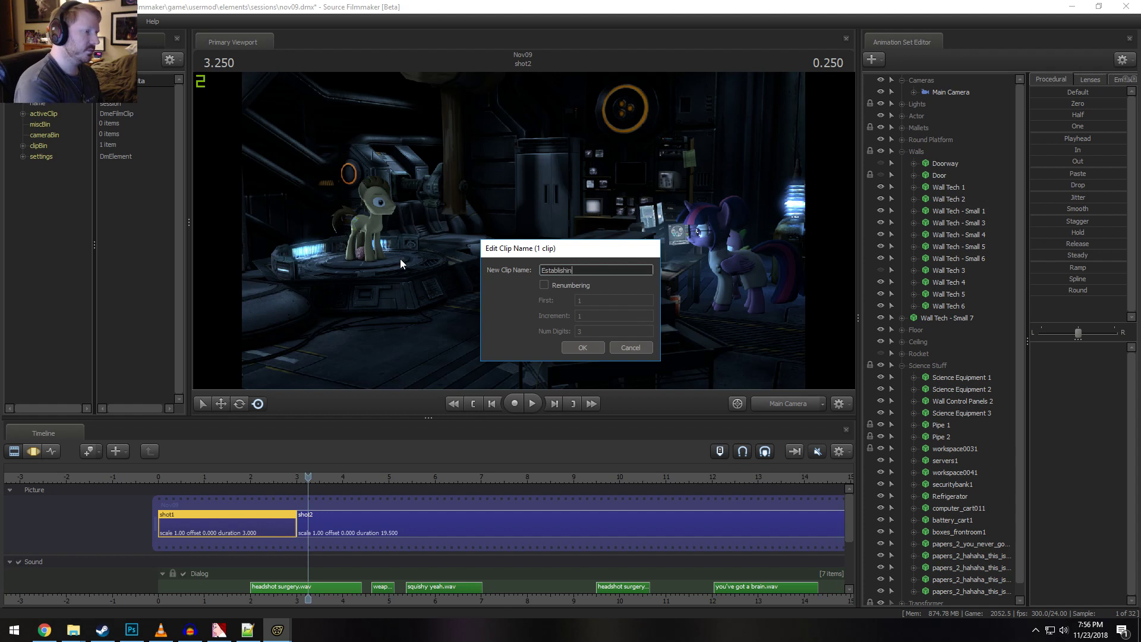
pyautogui.write('g Shot')
pyautogui.press('Return')
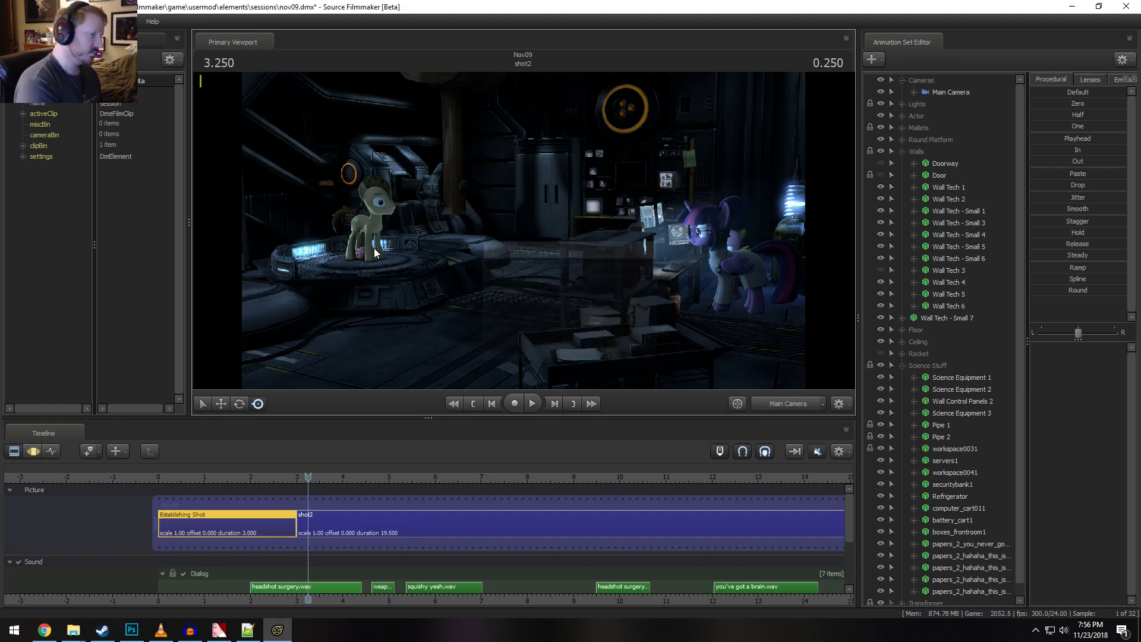
pyautogui.click(315, 477)
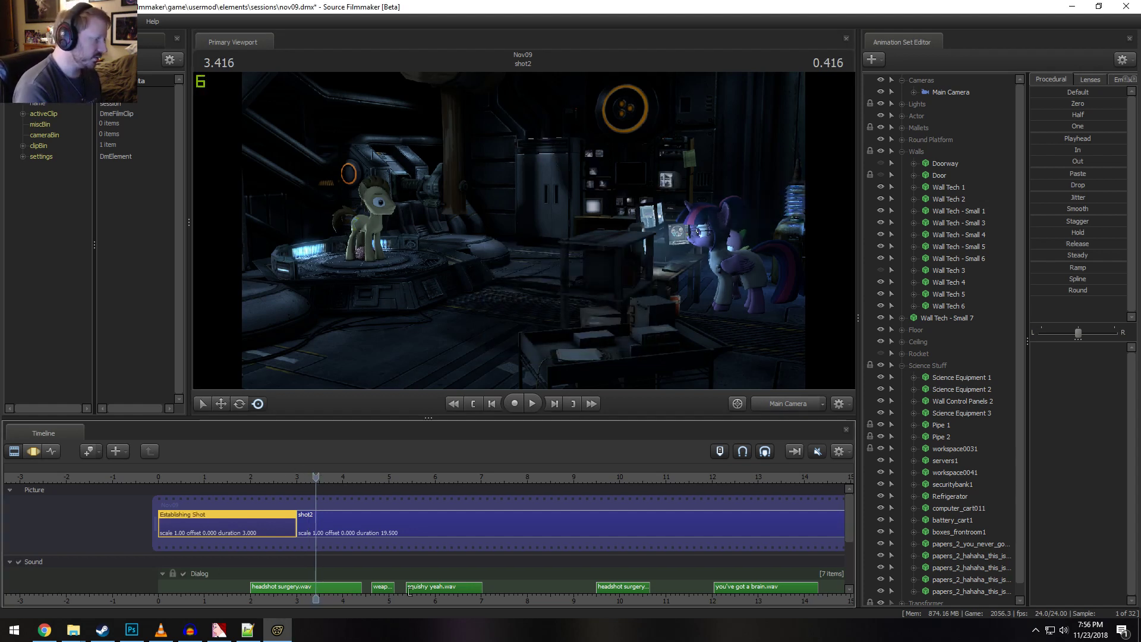
pyautogui.scroll(-5, 498, 592)
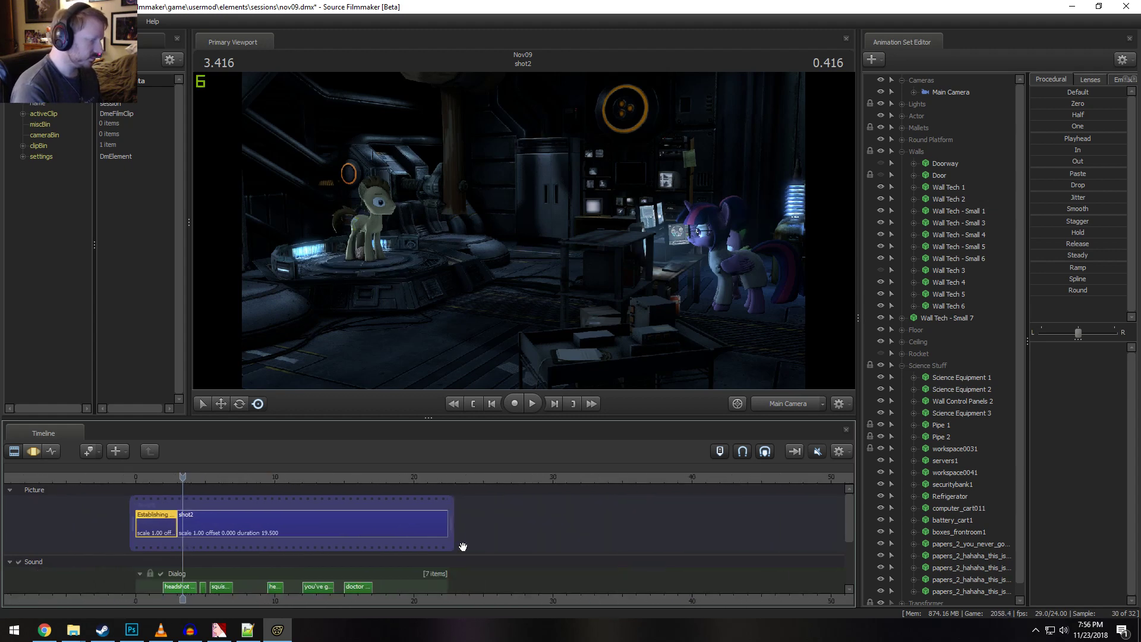
# Switch to Audacity and close it without saving the project, and close VLC media player as well
pyautogui.click(190, 630)
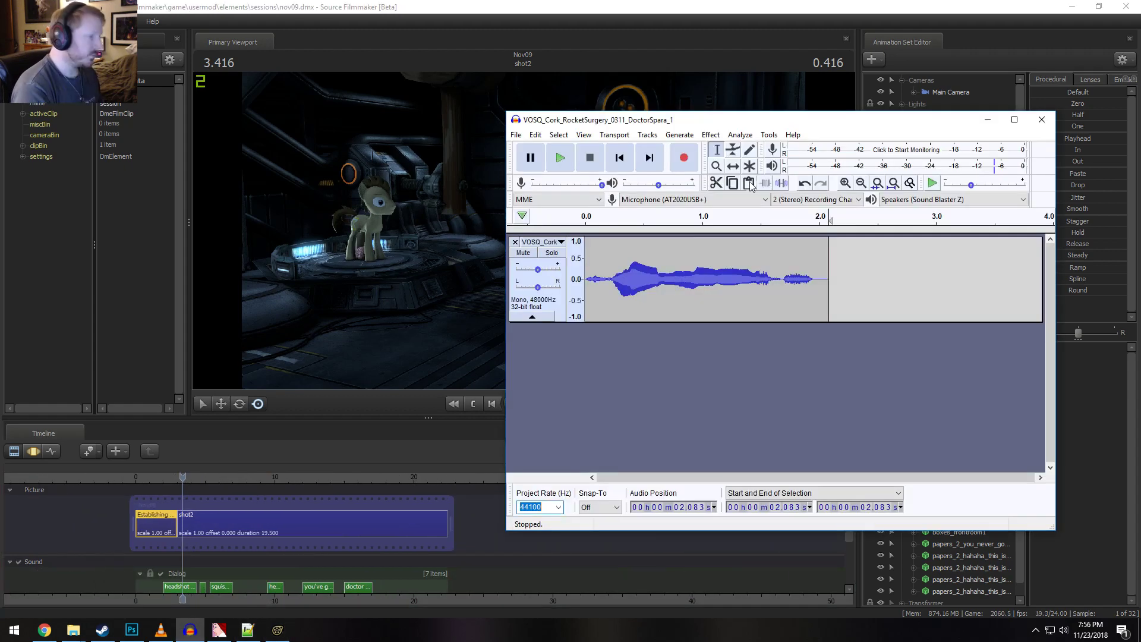
pyautogui.click(1042, 122)
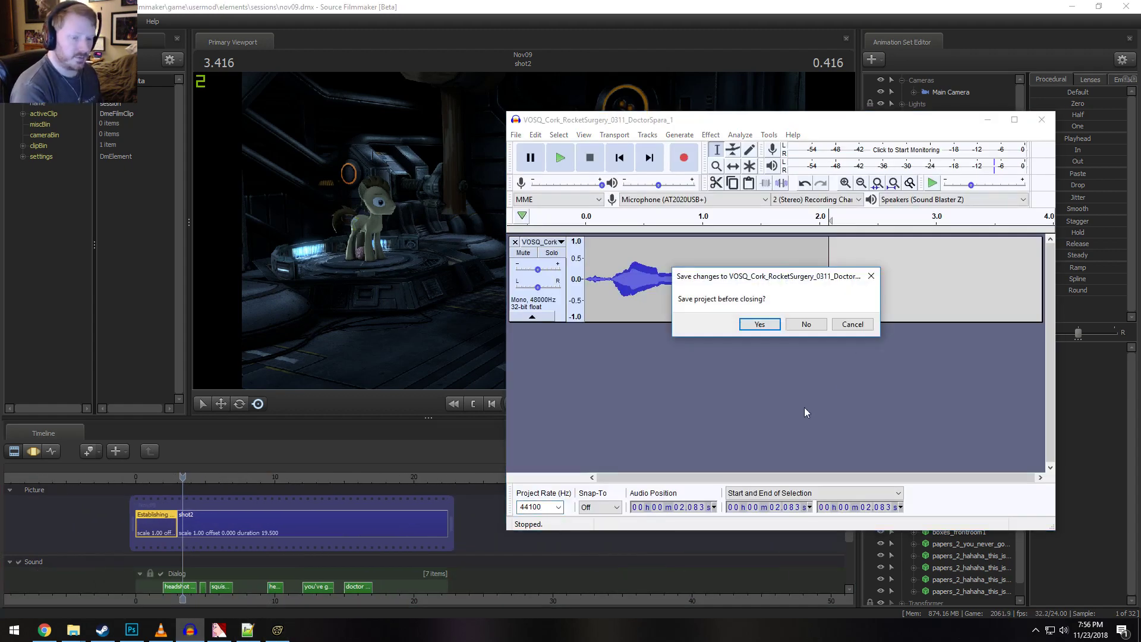
pyautogui.click(804, 324)
pyautogui.click(156, 632)
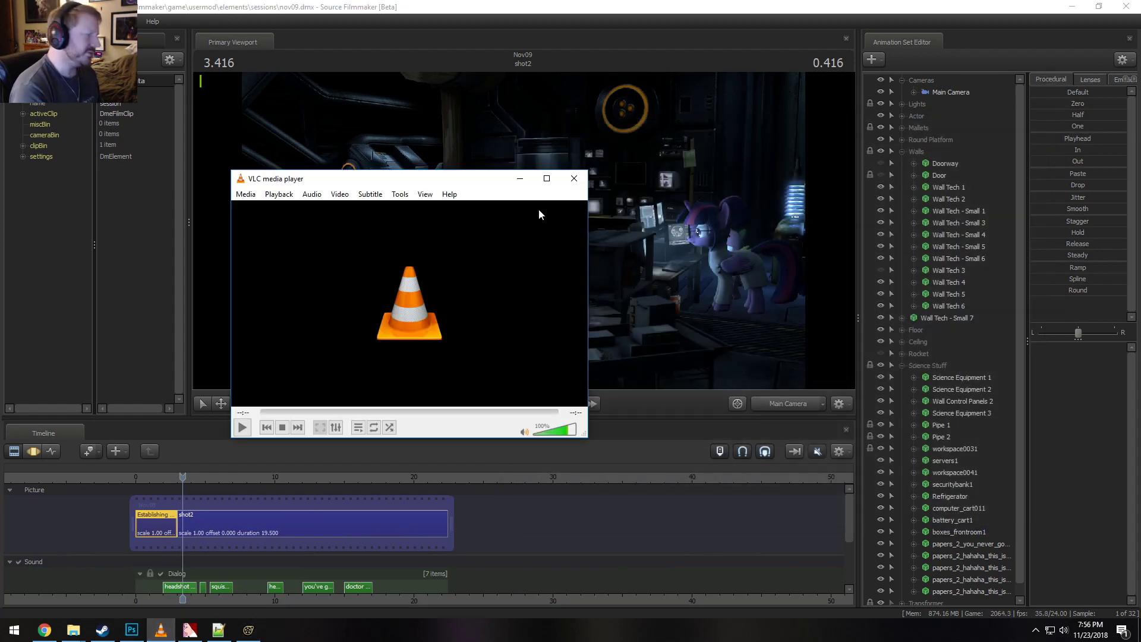
pyautogui.click(576, 177)
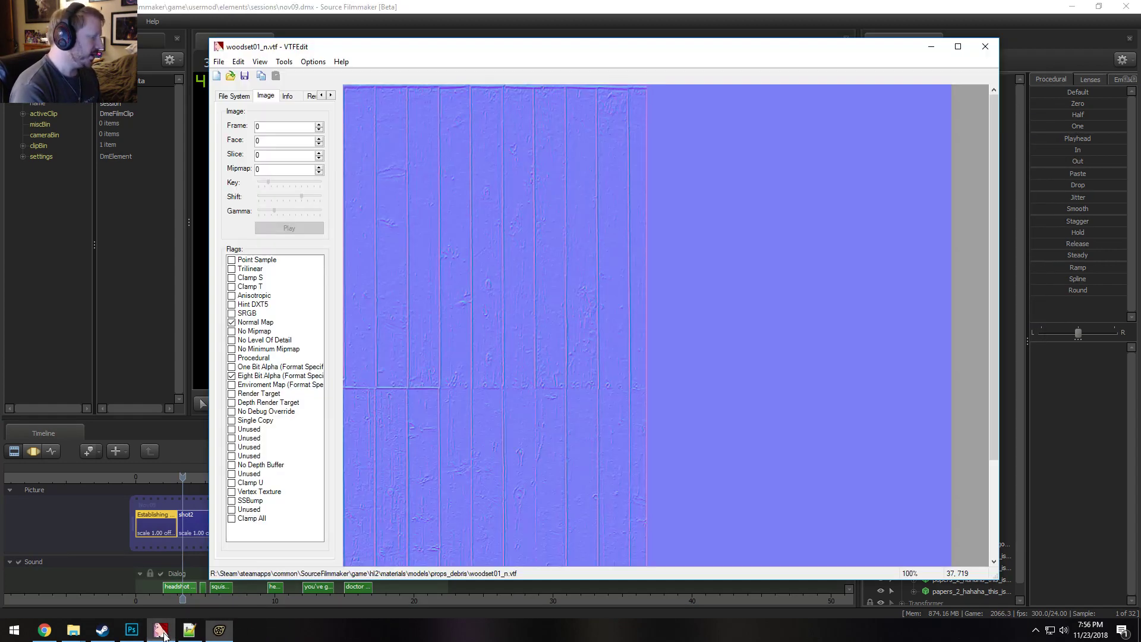
# Close VTFEdit, then switch to Photoshop and close blood.tga, Chestplate_n.tga and the remaining wood texture
pyautogui.click(160, 630)
pyautogui.click(983, 47)
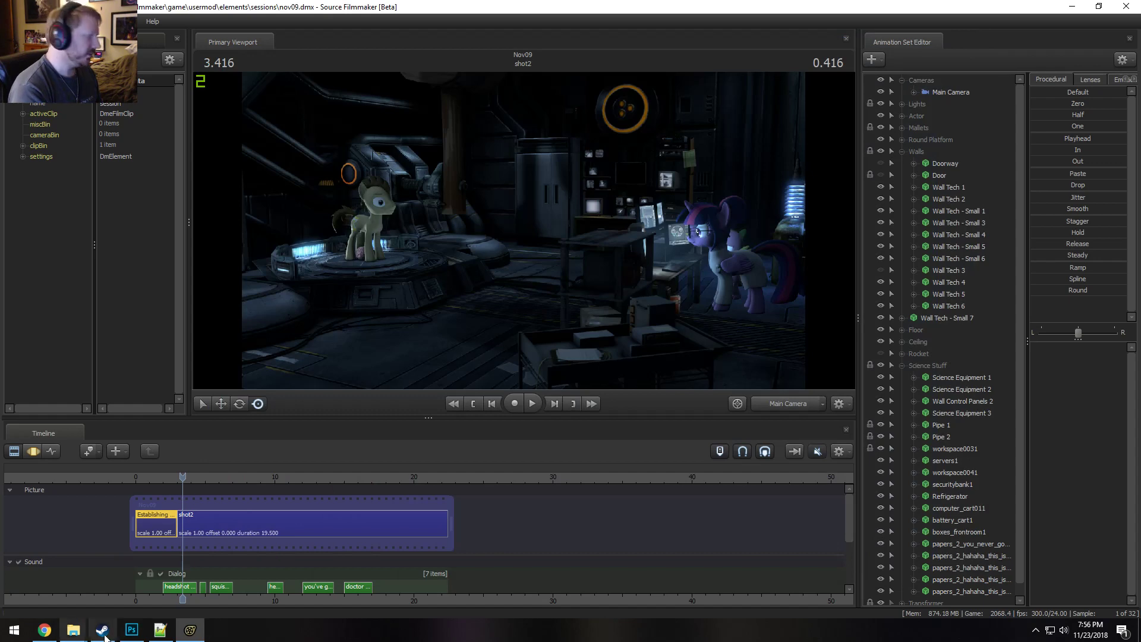
pyautogui.click(131, 629)
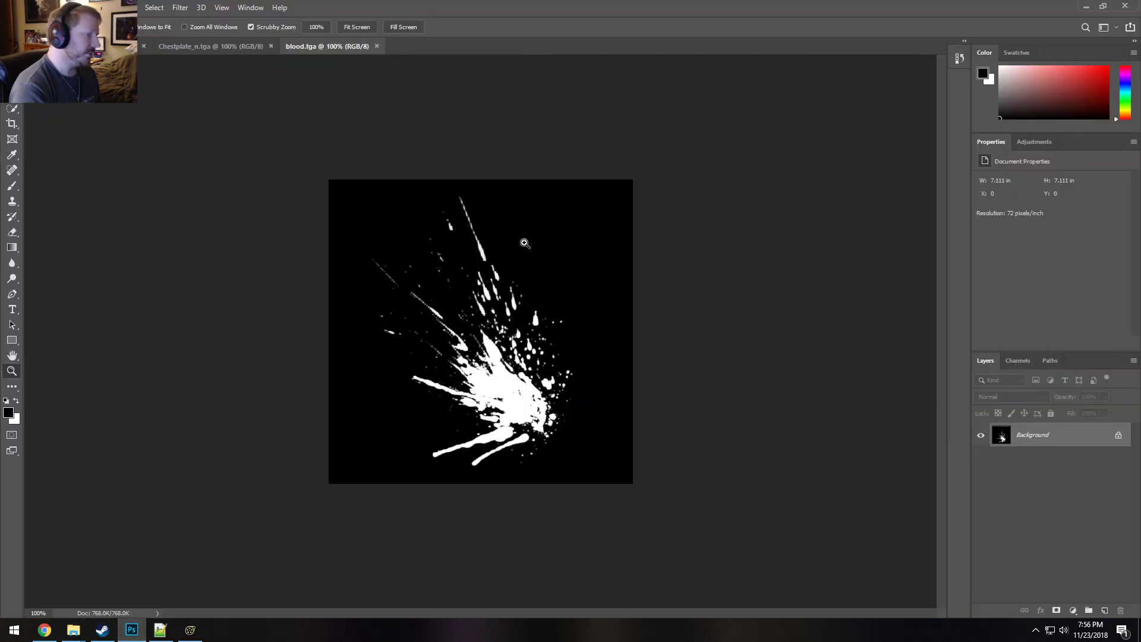
pyautogui.click(377, 45)
pyautogui.click(271, 46)
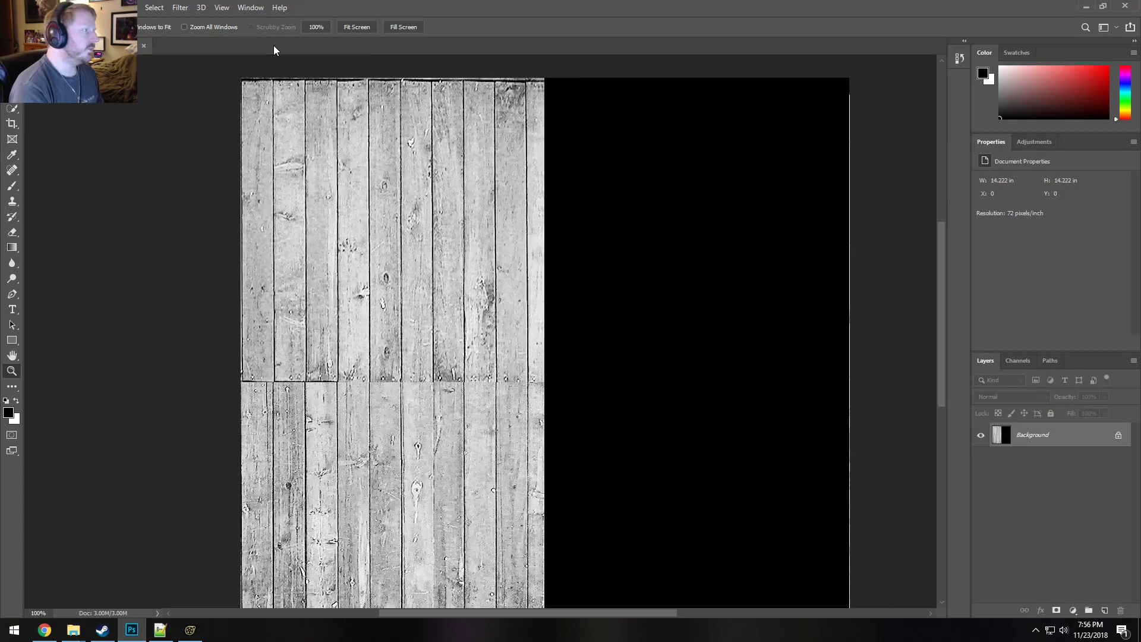
pyautogui.click(145, 46)
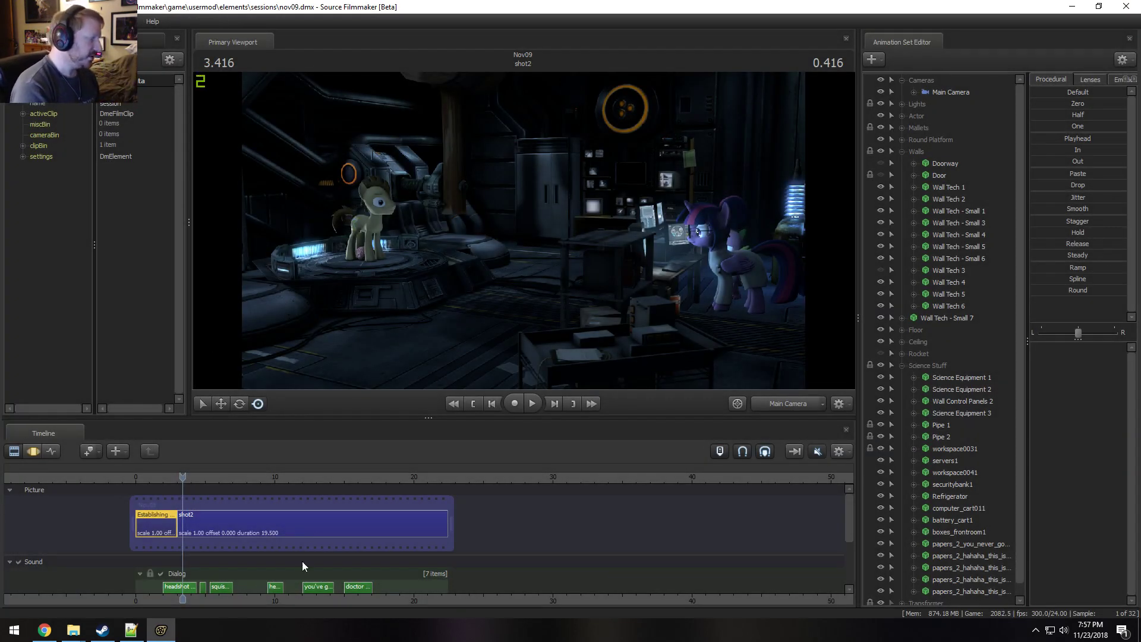
# Close the remaining Steam, Source Filmmaker, Notepad++ and File Explorer windows
pyautogui.click(103, 630)
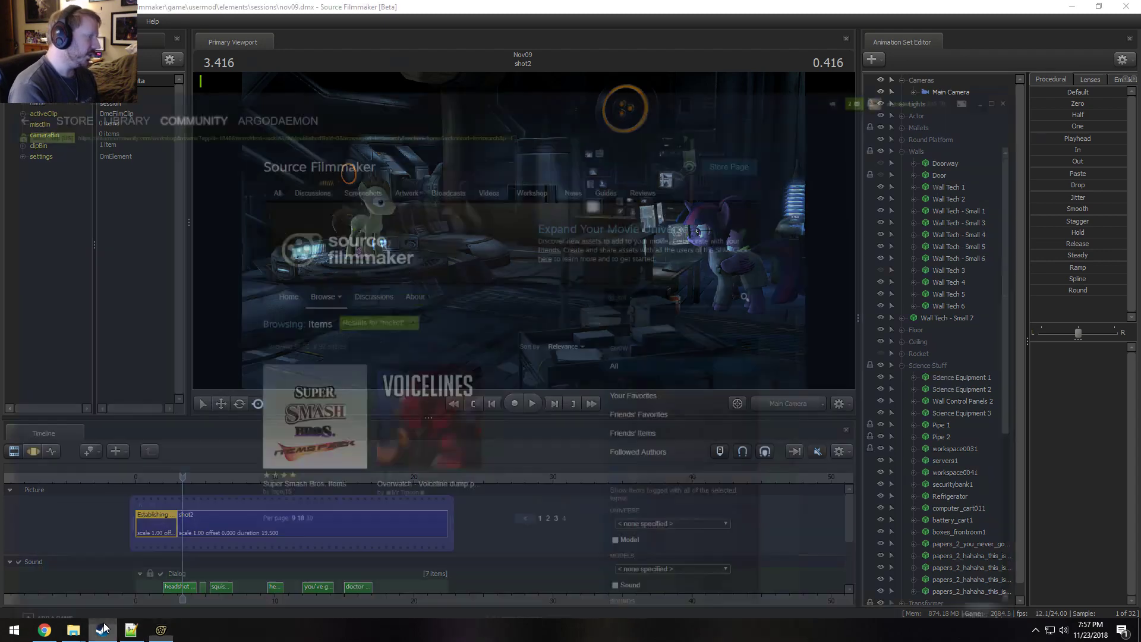
pyautogui.click(1128, 13)
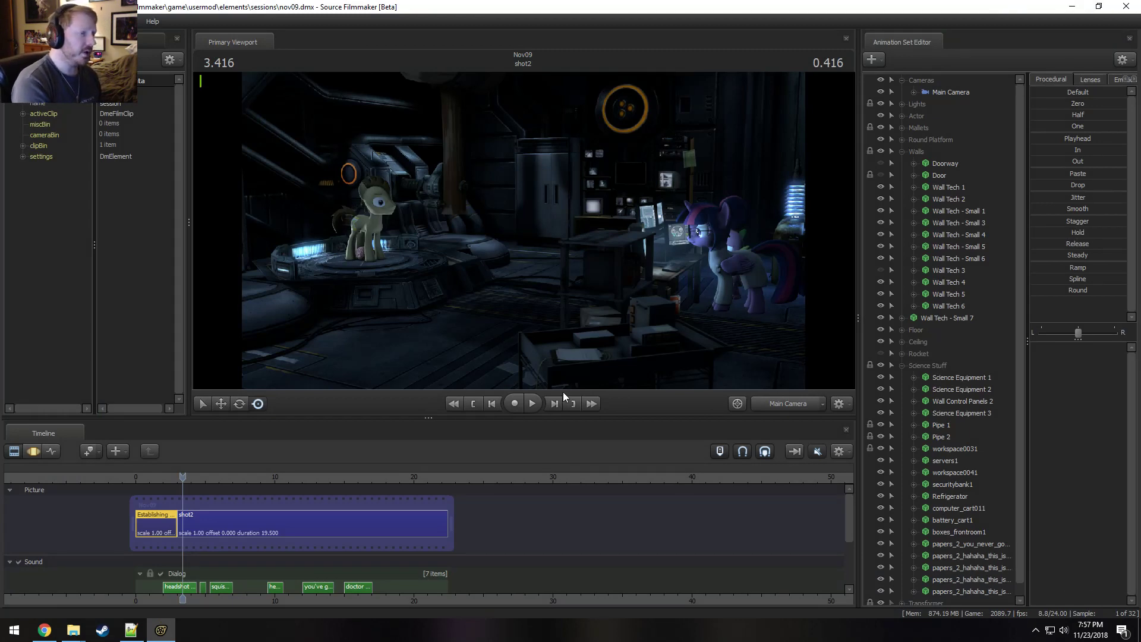
pyautogui.click(131, 630)
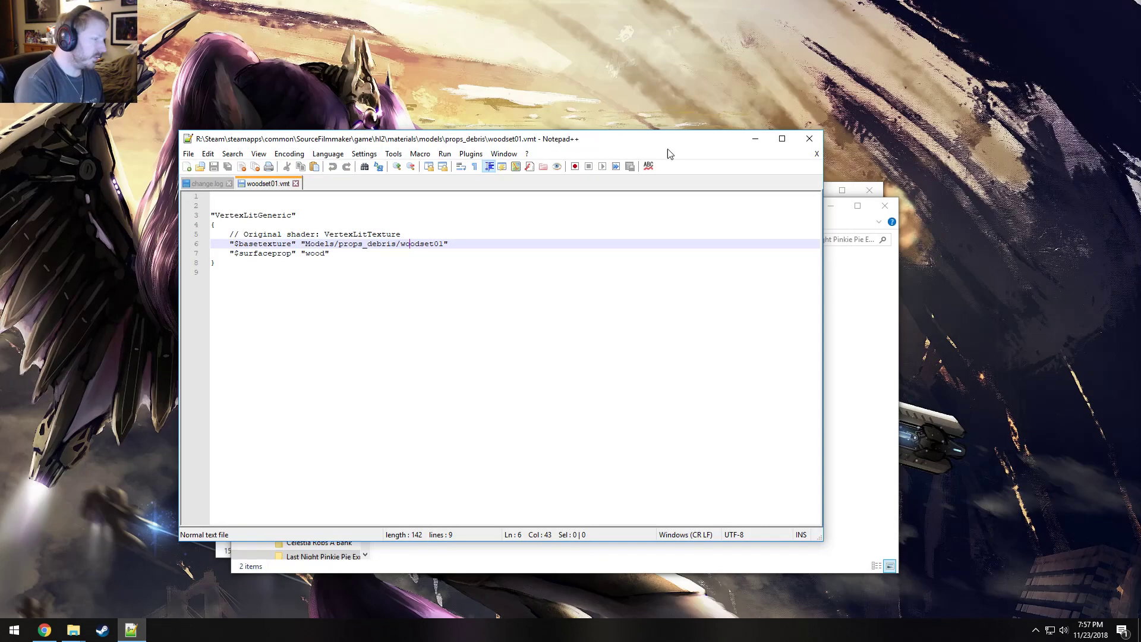
pyautogui.click(809, 139)
pyautogui.click(884, 206)
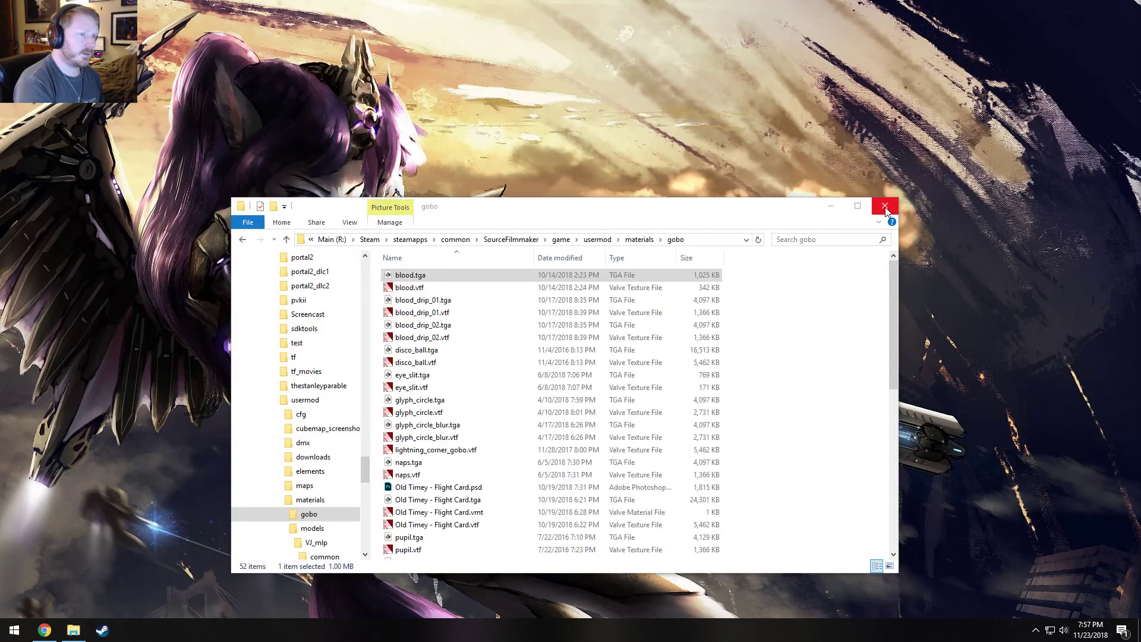
pyautogui.click(885, 206)
# Switch to the Chrome window showing the Green Man Gaming store and maximize it
pyautogui.click(42, 629)
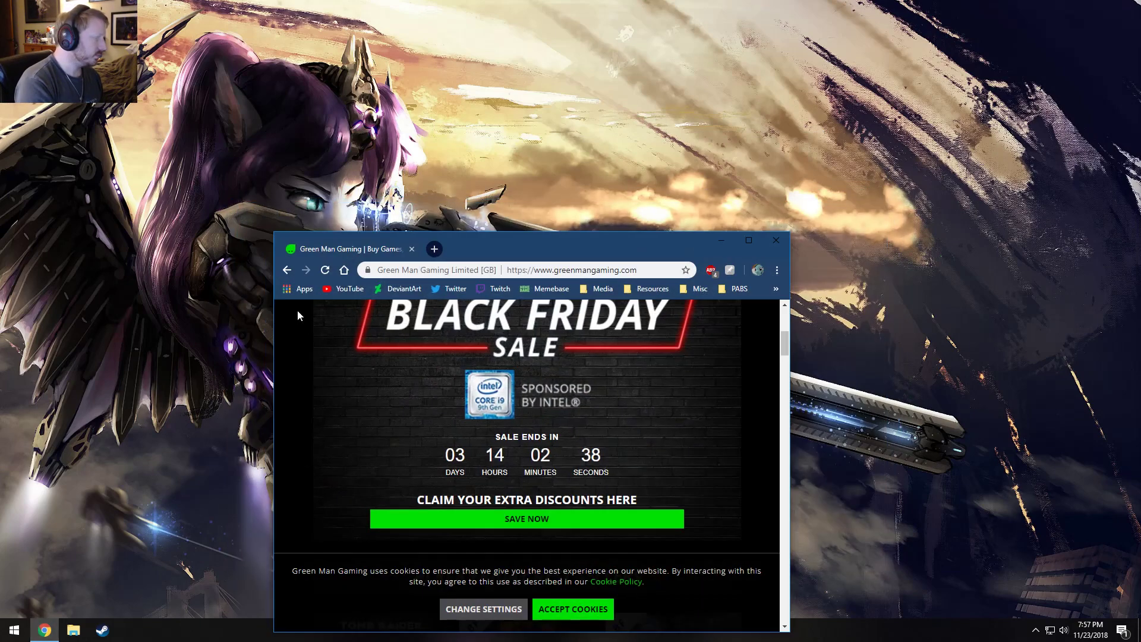
pyautogui.moveTo(680, 239); pyautogui.dragTo(702, 131)
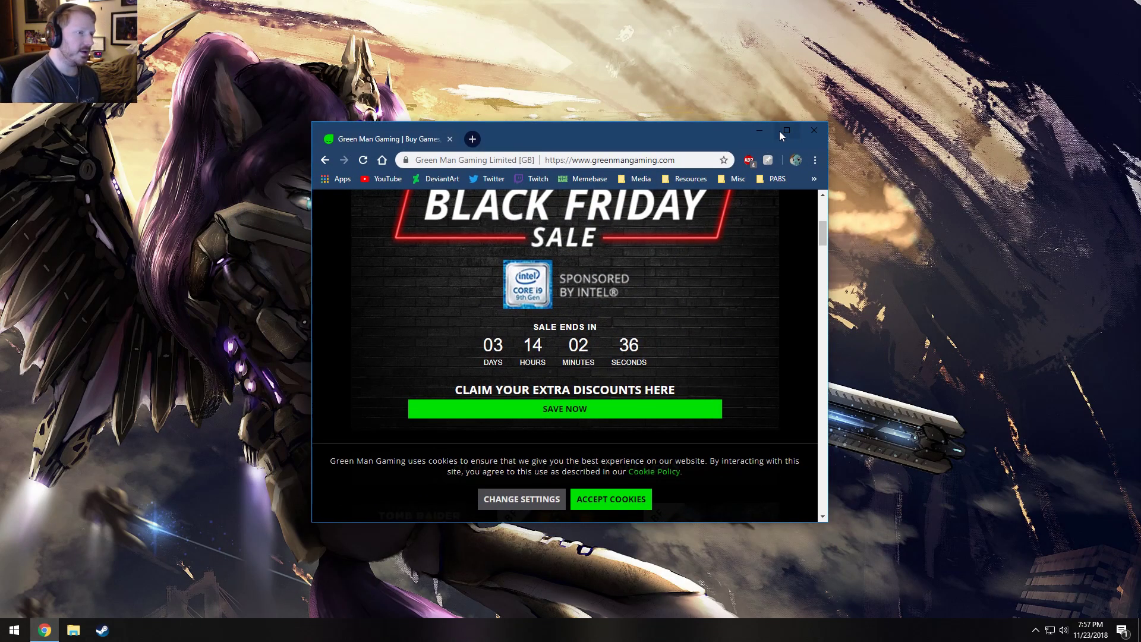
pyautogui.click(762, 130)
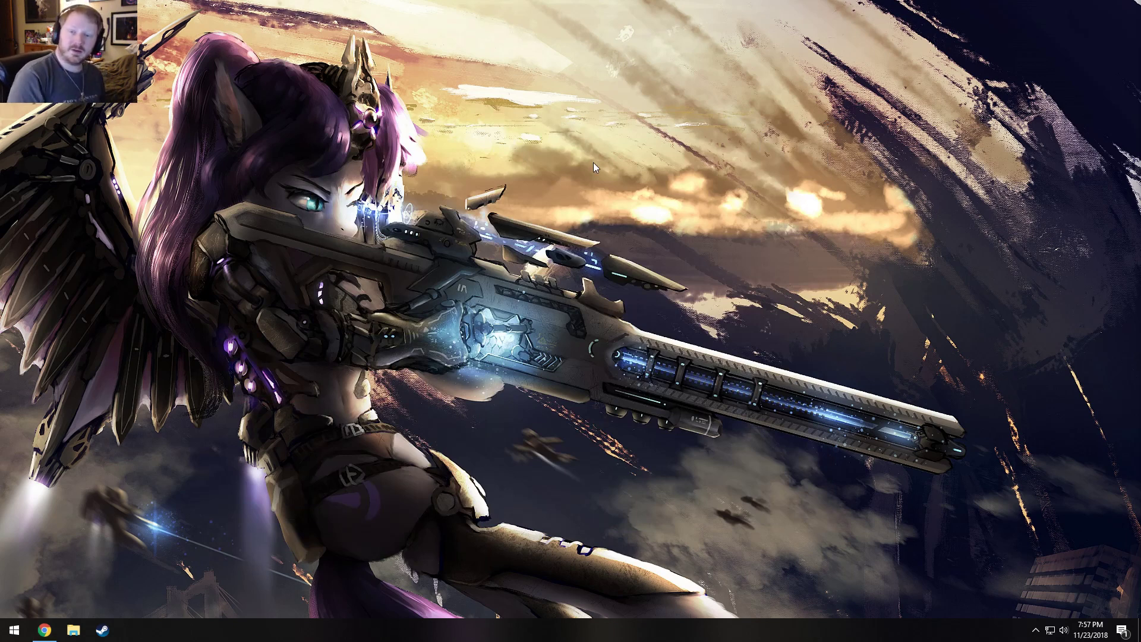
pyautogui.click(45, 630)
pyautogui.doubleClick(746, 141)
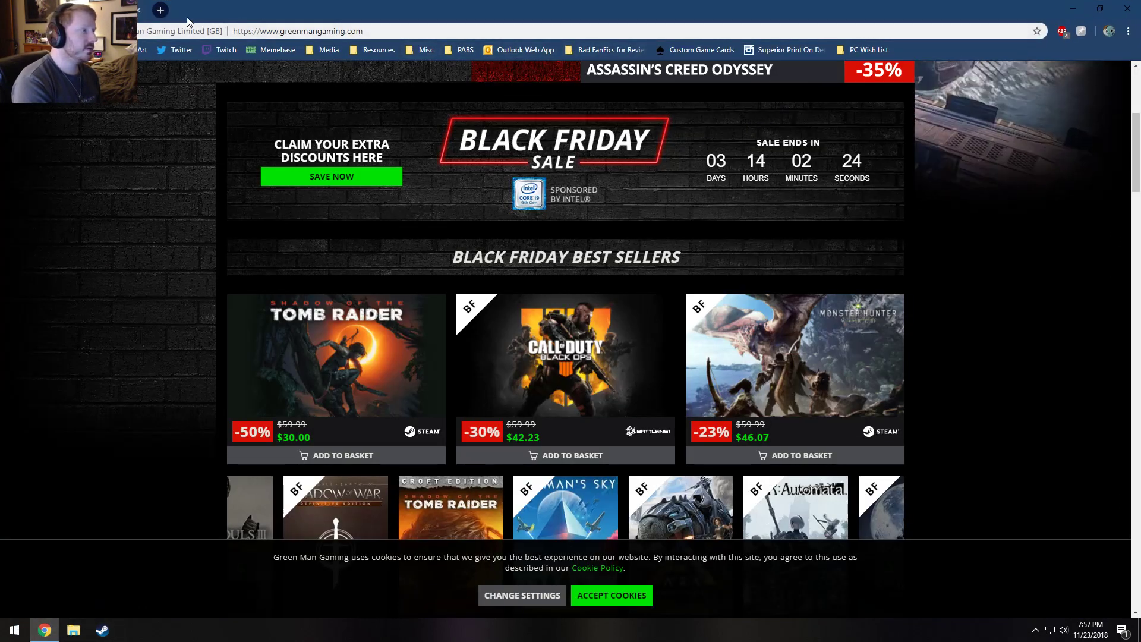
# Open the KITTY bookmark from the Misc folder in a new tab and enlarge the cat image to 300%
pyautogui.hotkey('ctrl', 't')
pyautogui.click(426, 50)
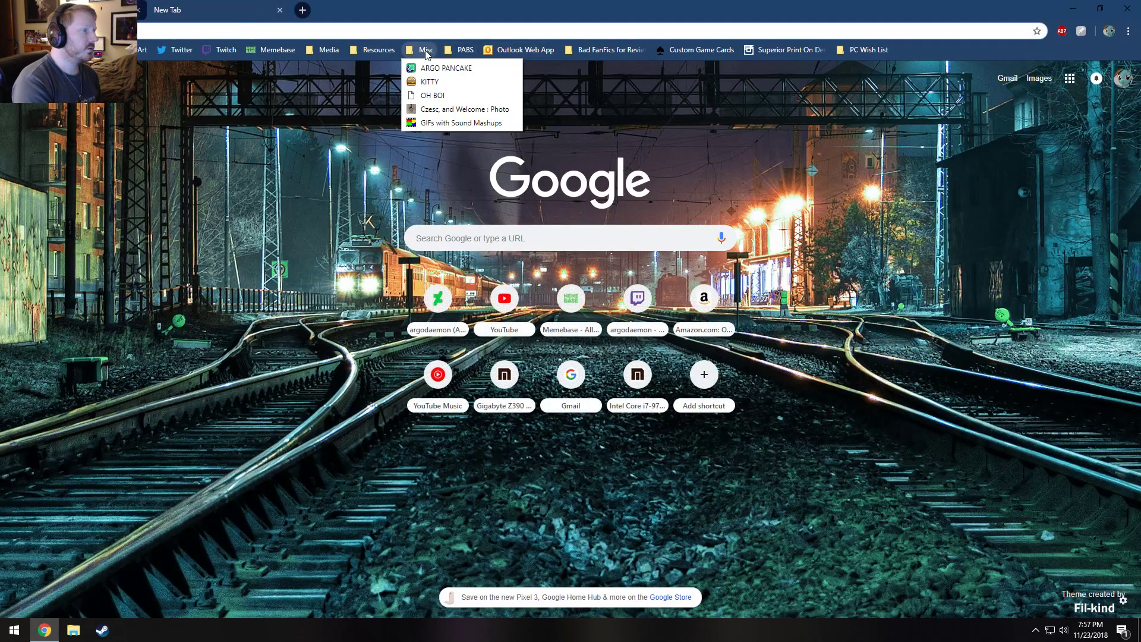
pyautogui.click(430, 82)
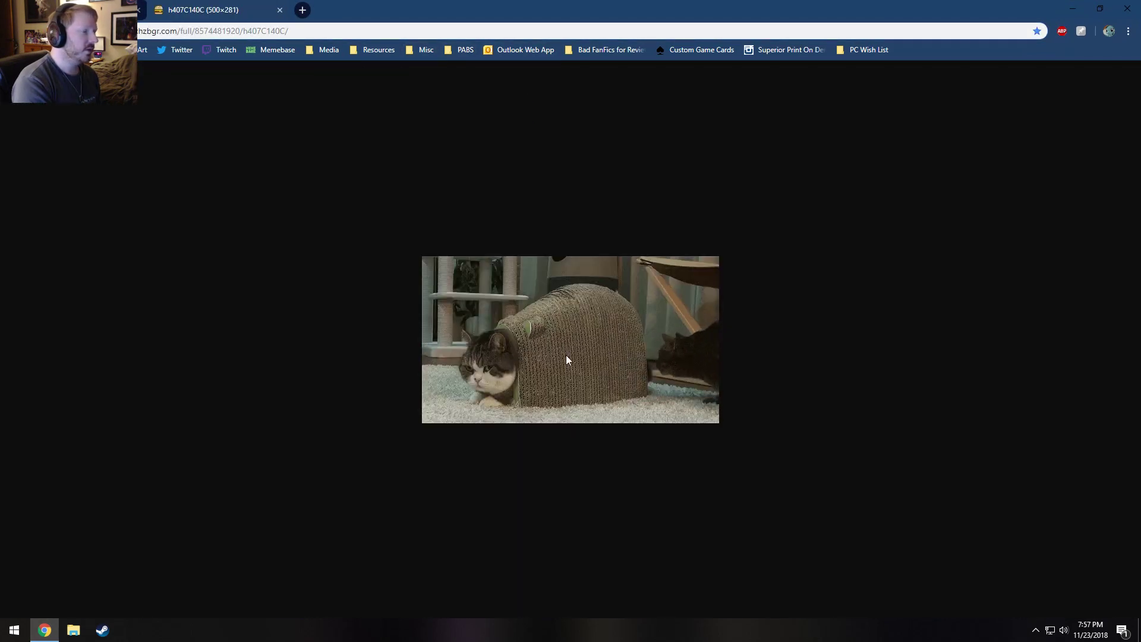
pyautogui.keyDown('ctrl'); pyautogui.scroll(1, 574, 365); pyautogui.keyUp('ctrl')
pyautogui.keyDown('ctrl'); pyautogui.scroll(2, 580, 368); pyautogui.keyUp('ctrl')
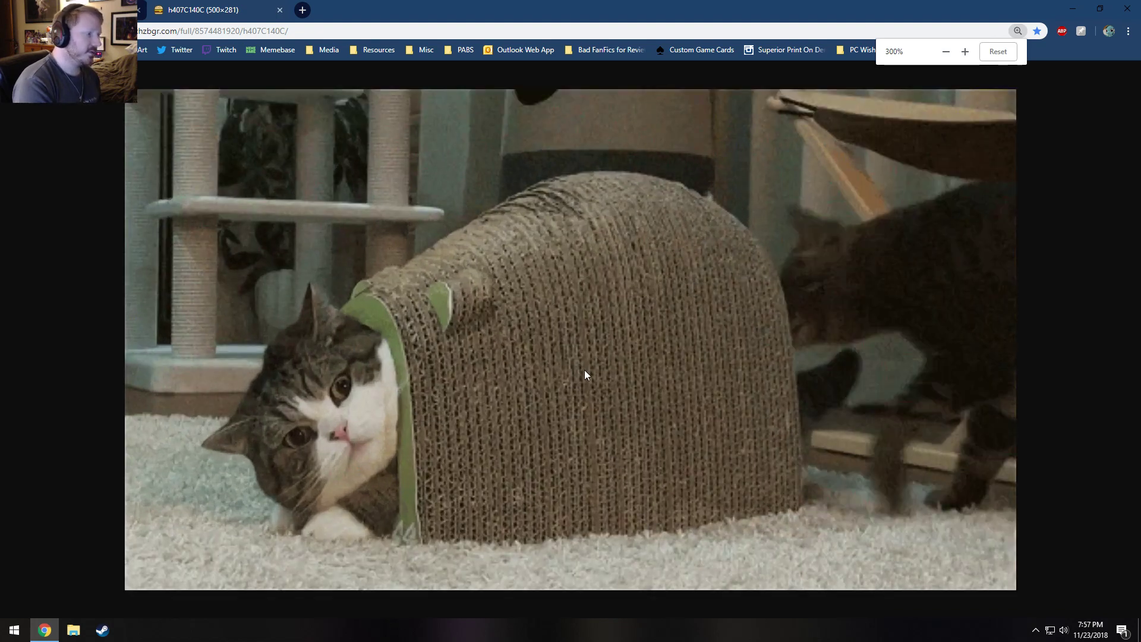